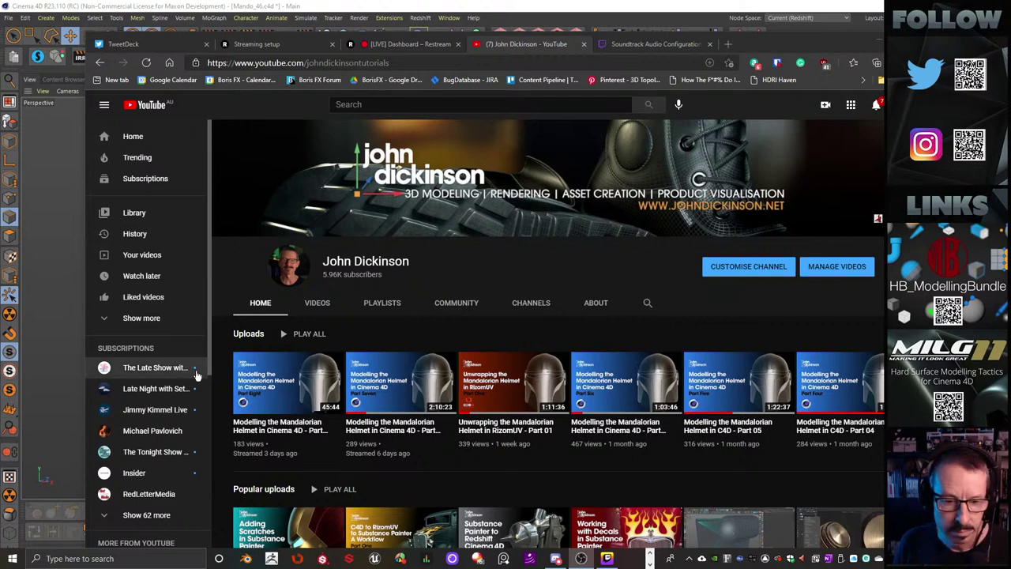
# Open the channel's current live stream from its YouTube videos, adjust the playback volume, and move the browser off the Cinema 4D workspace
pyautogui.click(318, 305)
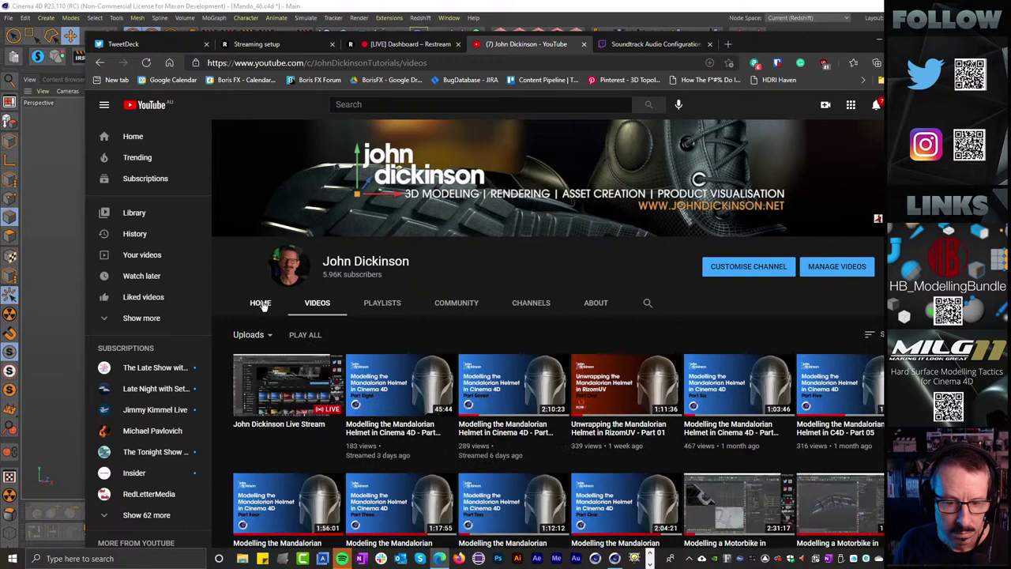
pyautogui.click(279, 379)
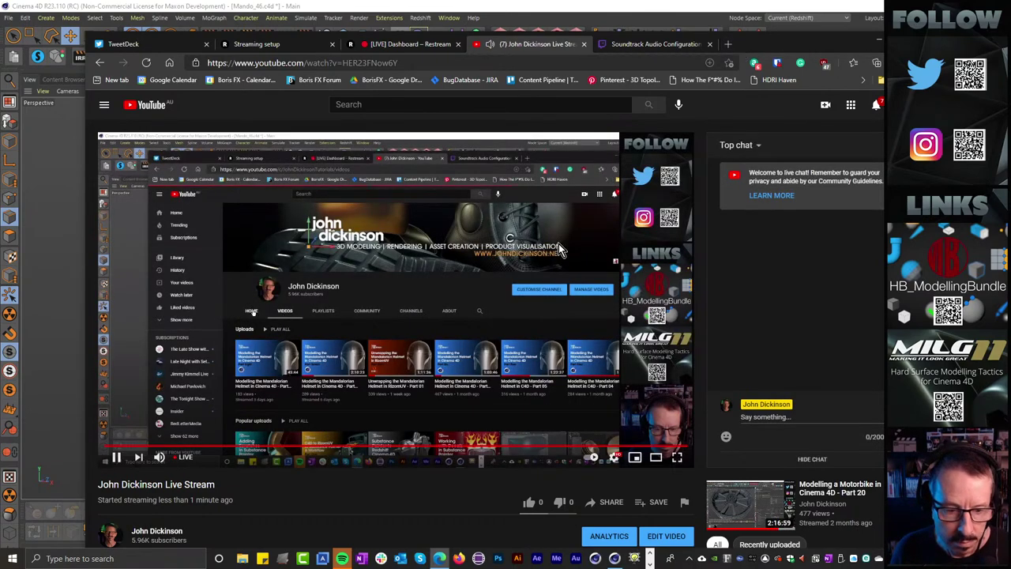
pyautogui.moveTo(185, 459); pyautogui.dragTo(196, 461)
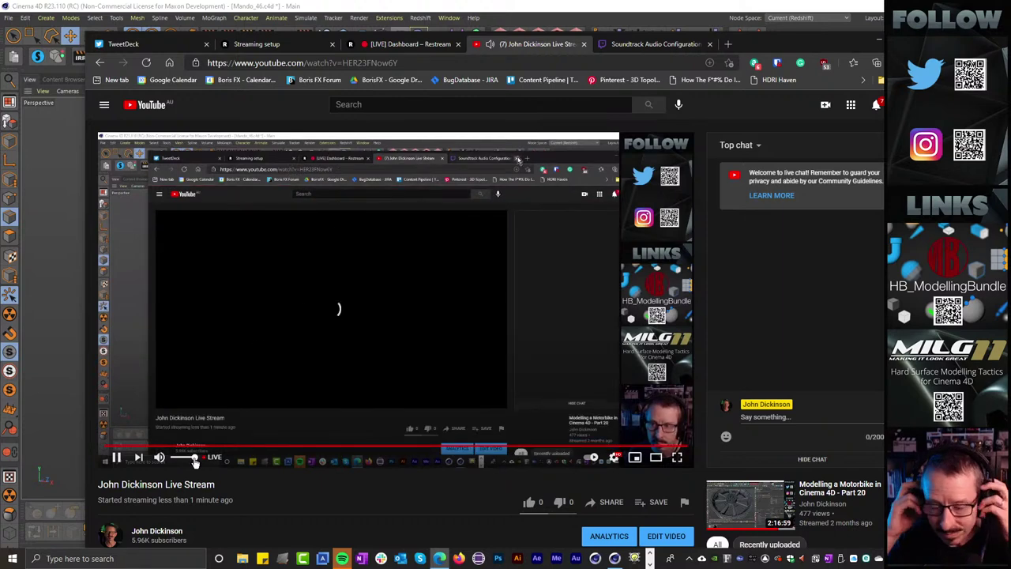
pyautogui.moveTo(194, 462)
pyautogui.mouseDown()
pyautogui.moveTo(173, 458)
pyautogui.moveTo(201, 459)
pyautogui.mouseUp()
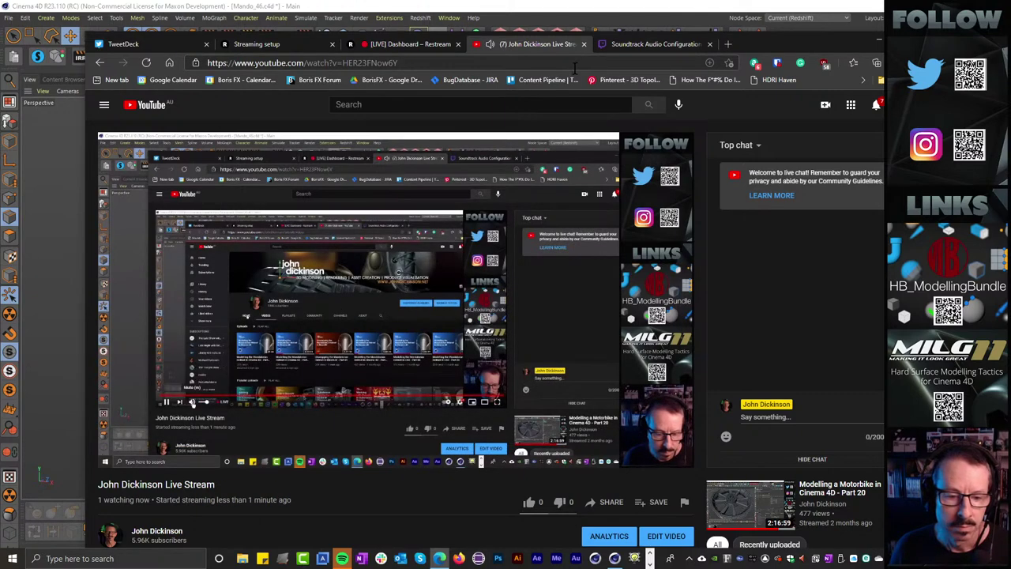
pyautogui.moveTo(764, 43); pyautogui.dragTo(1010, 92)
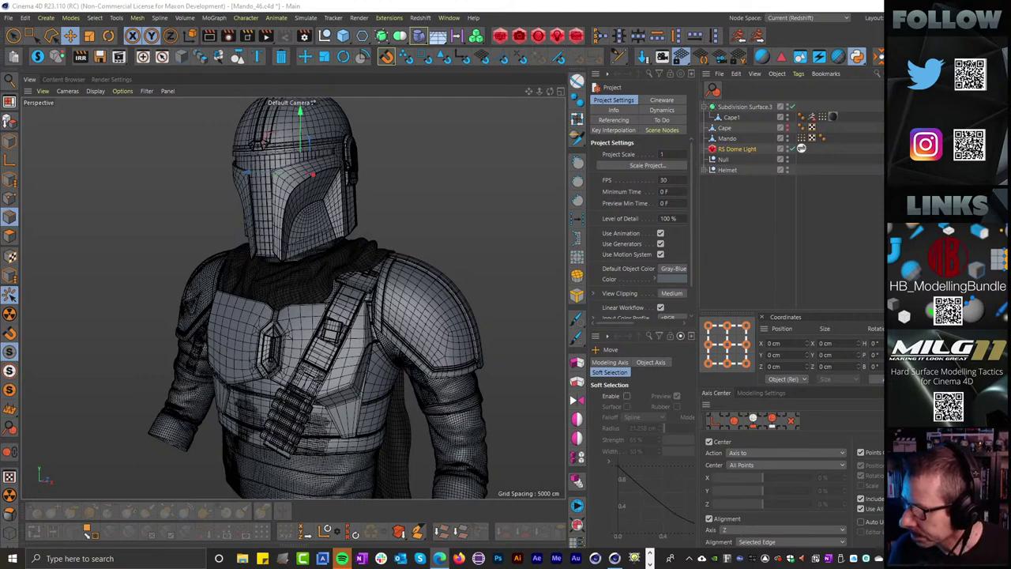
pyautogui.click(649, 561)
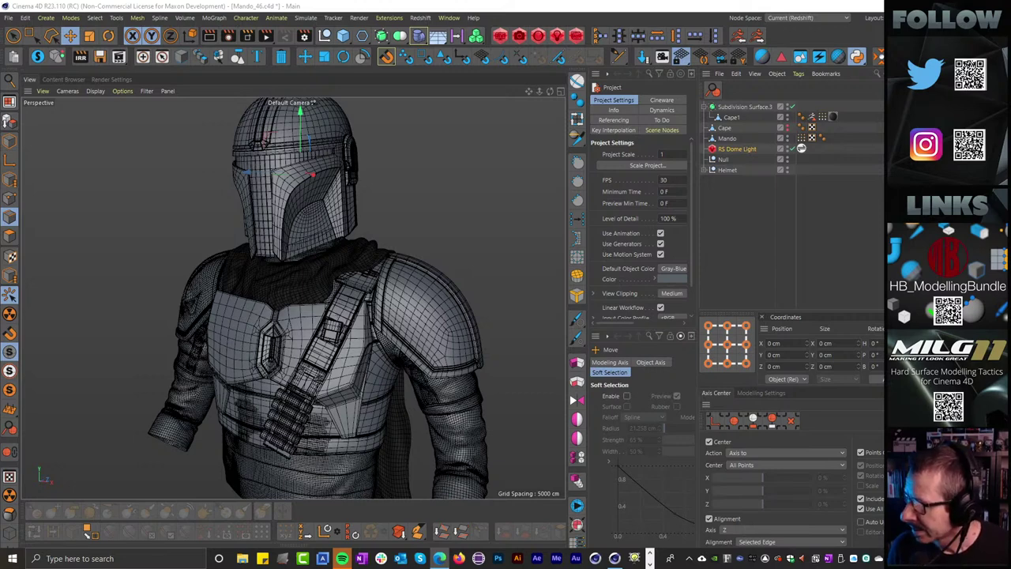
pyautogui.click(650, 563)
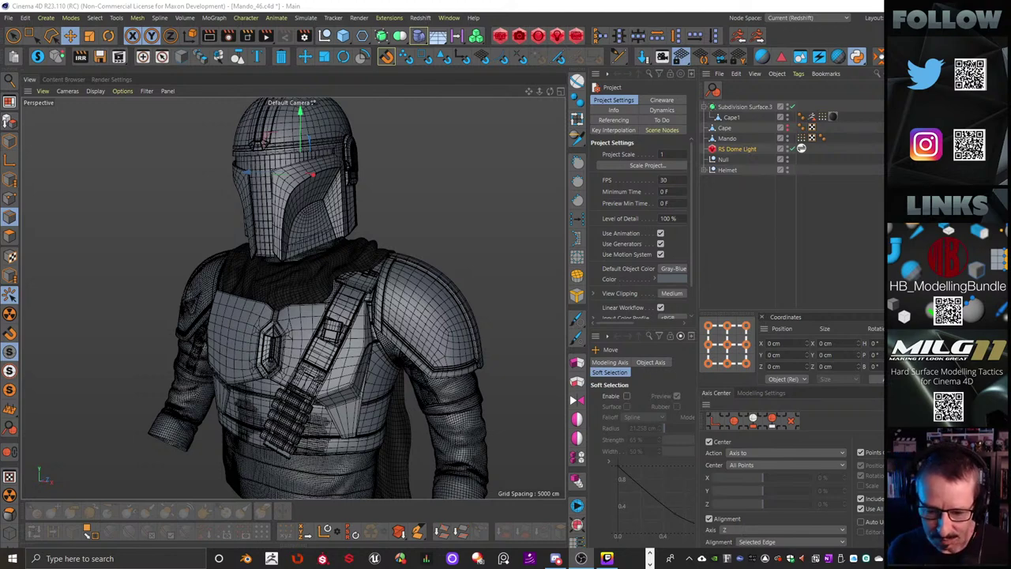
pyautogui.moveTo(608, 559)
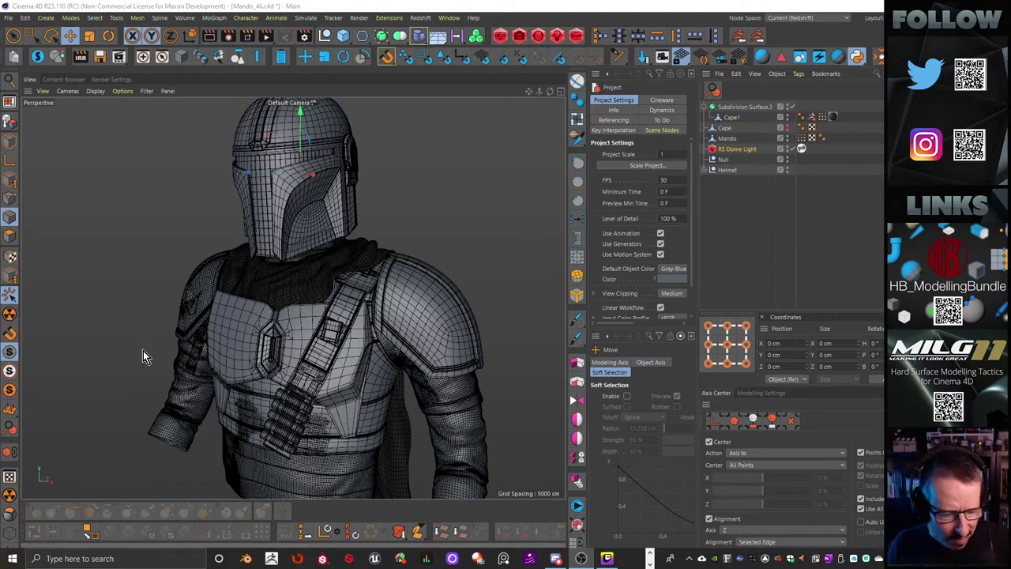
pyautogui.click(12, 560)
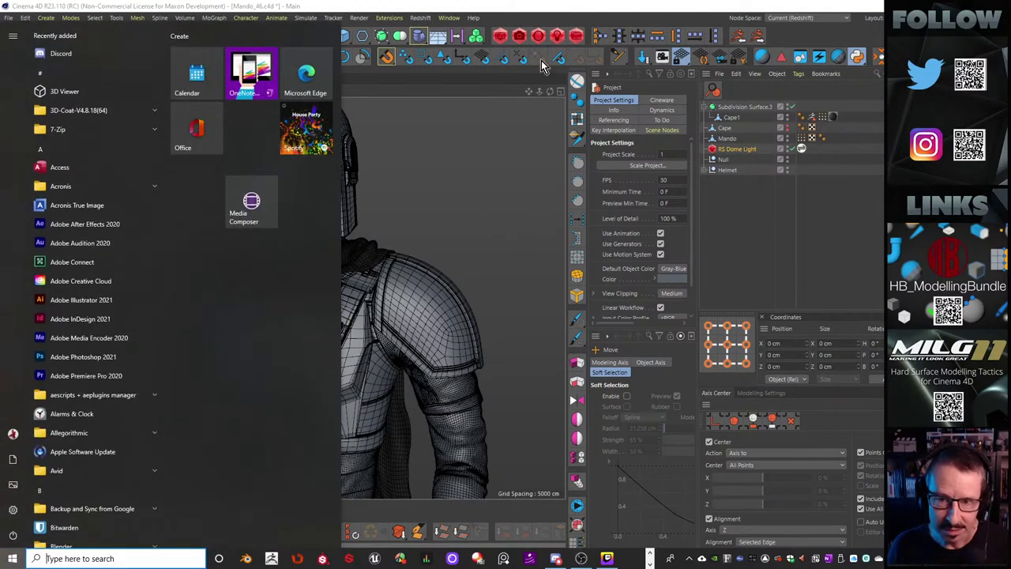
pyautogui.click(562, 11)
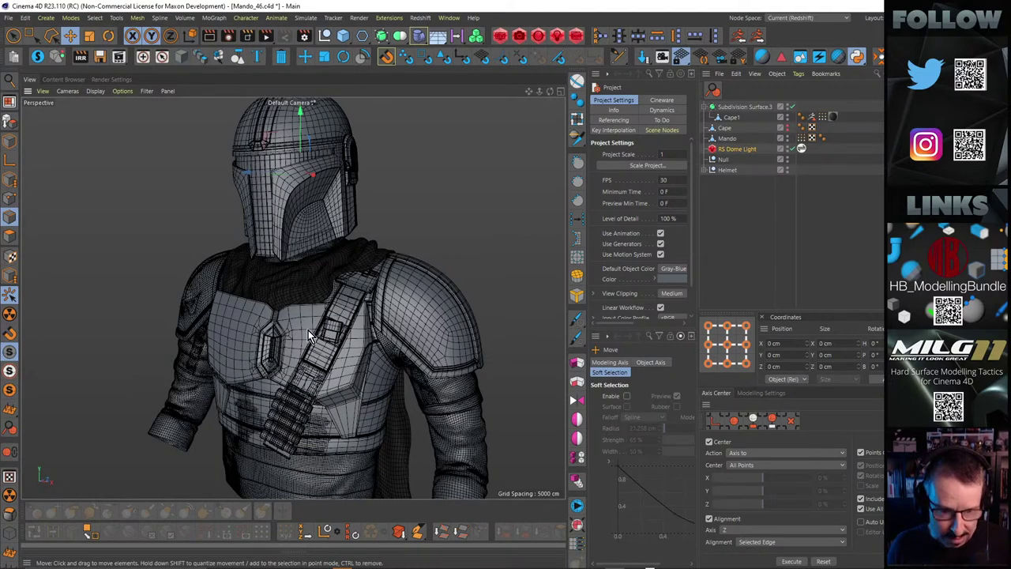
# Examine the Mandalorian model's chest armour, the cape at the back, and the helmet's front and cheek surfaces
pyautogui.scroll(5, 320, 267)
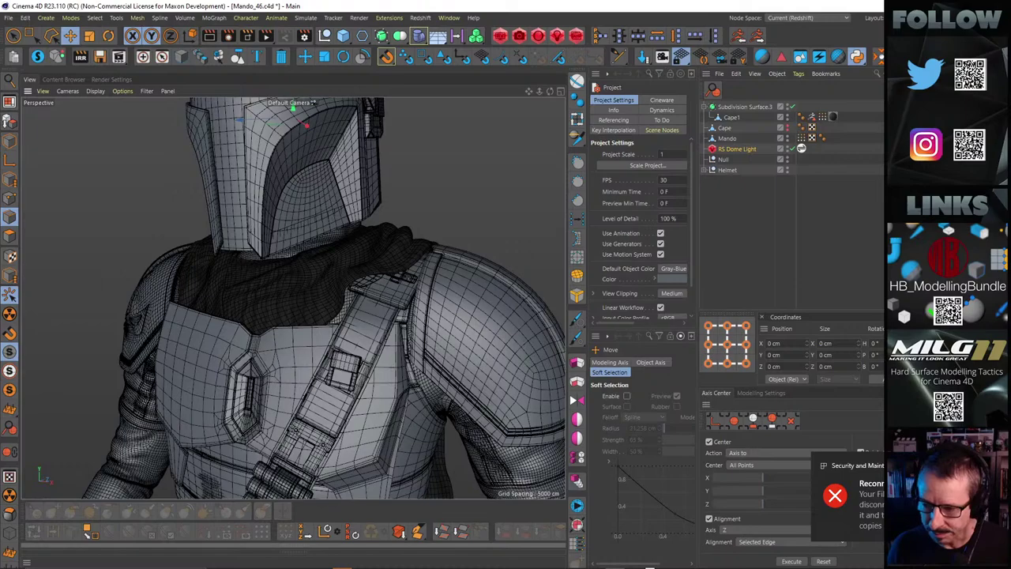
pyautogui.keyDown('alt'); pyautogui.moveTo(321, 284); pyautogui.dragTo(423, 330); pyautogui.keyUp('alt')
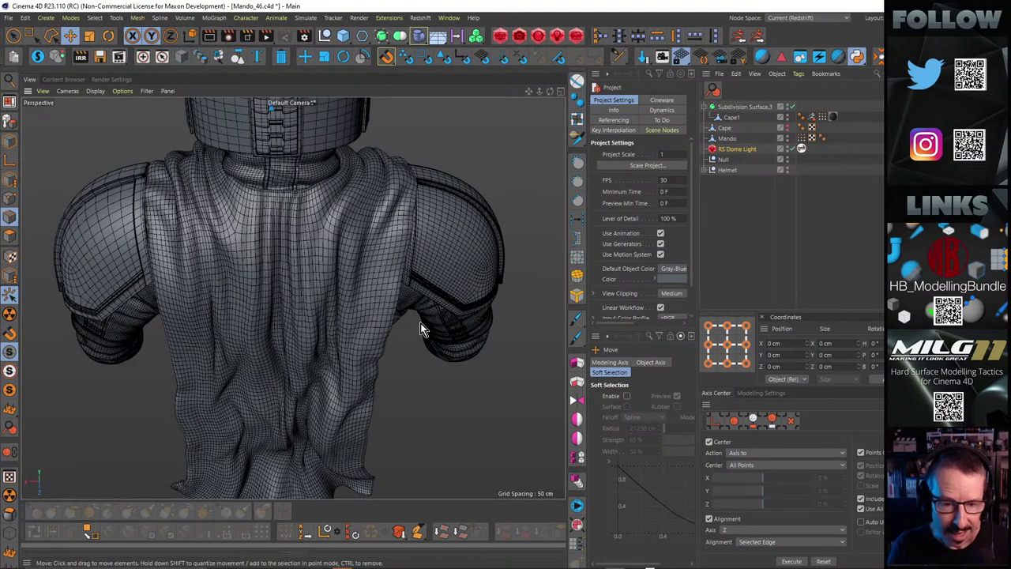
pyautogui.keyDown('alt'); pyautogui.moveTo(428, 206); pyautogui.dragTo(417, 330); pyautogui.keyUp('alt')
pyautogui.keyDown('alt'); pyautogui.moveTo(414, 324); pyautogui.dragTo(451, 264, button='right'); pyautogui.keyUp('alt')
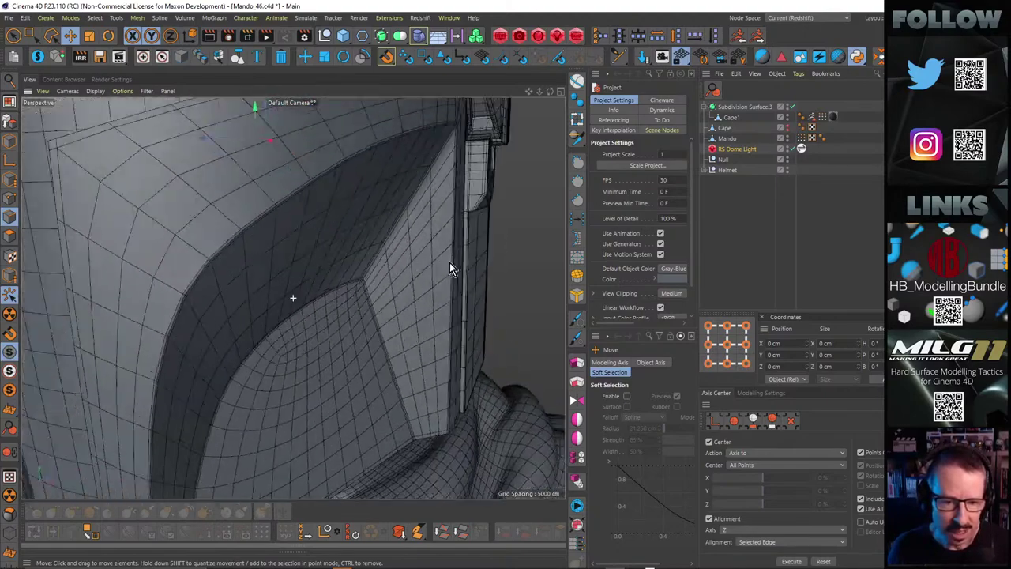
pyautogui.keyDown('alt'); pyautogui.moveTo(450, 264); pyautogui.dragTo(340, 306); pyautogui.keyUp('alt')
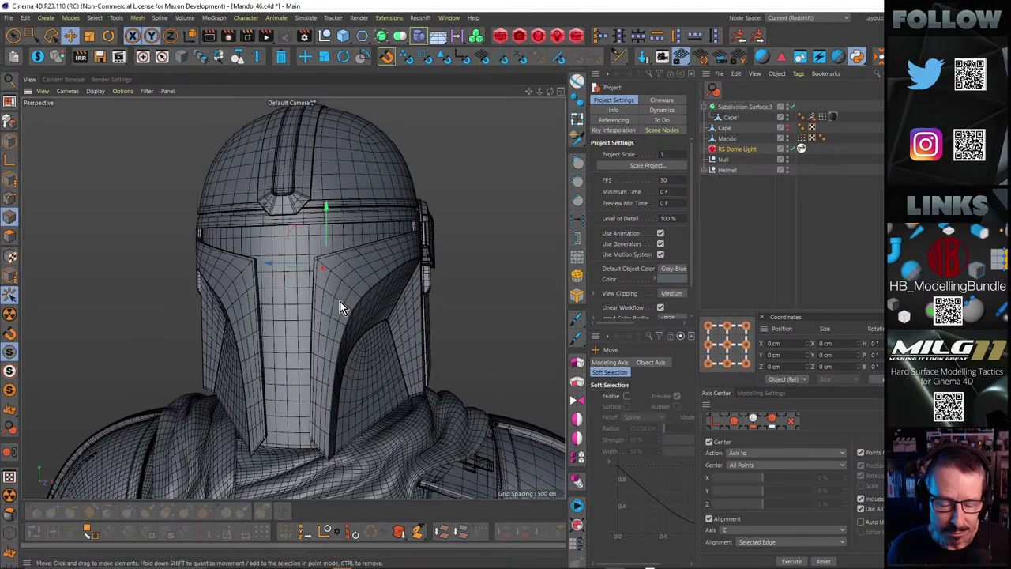
pyautogui.keyDown('alt'); pyautogui.moveTo(339, 301); pyautogui.dragTo(379, 308); pyautogui.keyUp('alt')
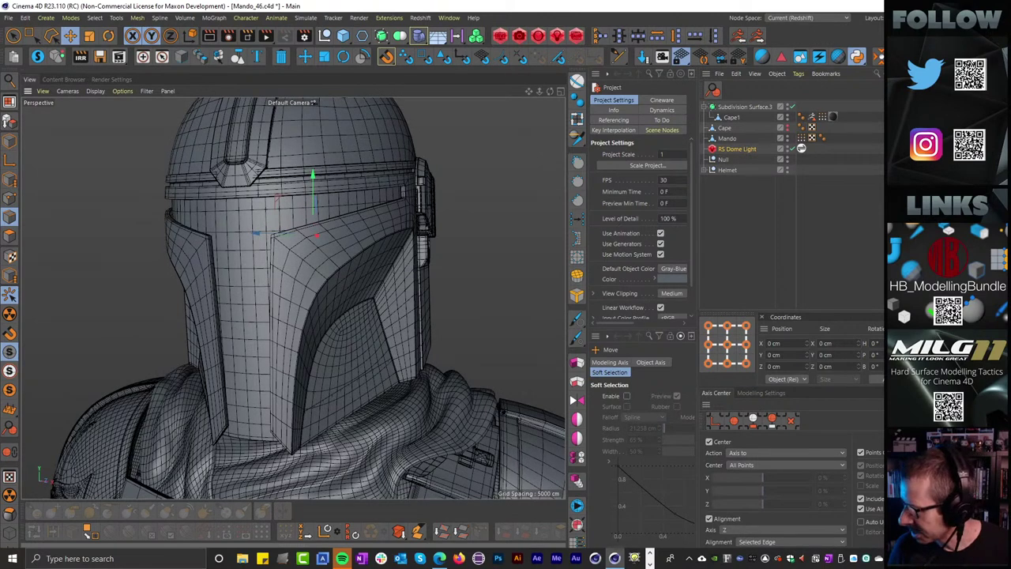
pyautogui.press('super')
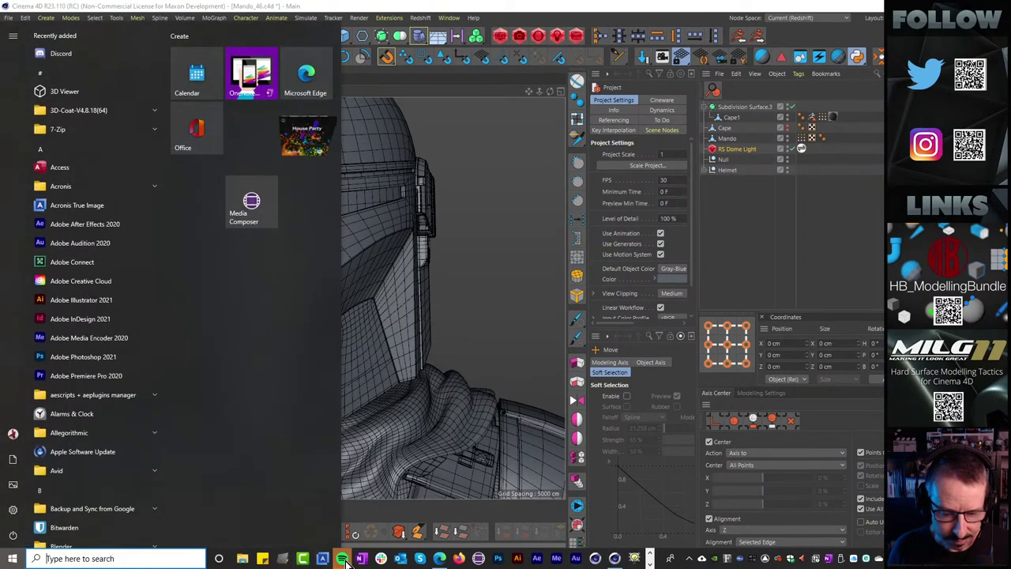
pyautogui.moveTo(342, 559)
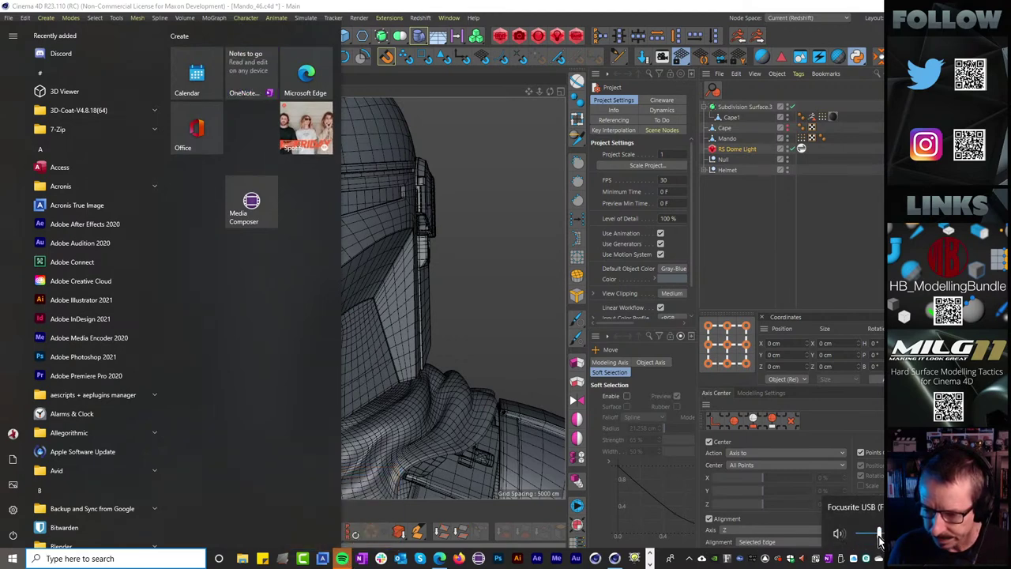
pyautogui.click(702, 8)
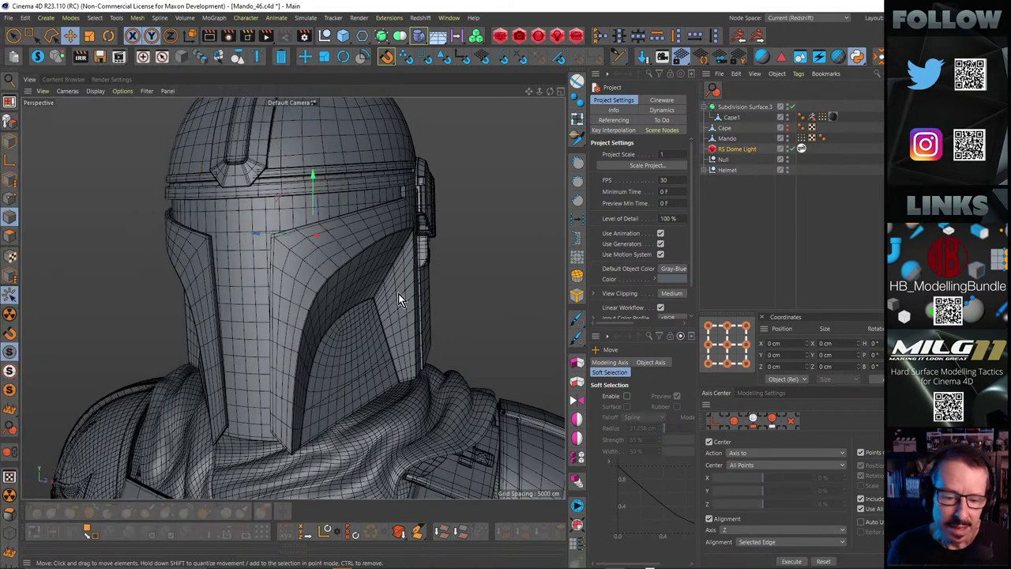
# Examine the scarf below the helmet, the chest plate, the bandolier strap and the arms of the Mandalorian model
pyautogui.keyDown('alt'); pyautogui.moveTo(362, 326); pyautogui.dragTo(343, 357, button='right'); pyautogui.keyUp('alt')
pyautogui.keyDown('alt'); pyautogui.moveTo(343, 357); pyautogui.dragTo(317, 281, button='middle'); pyautogui.keyUp('alt')
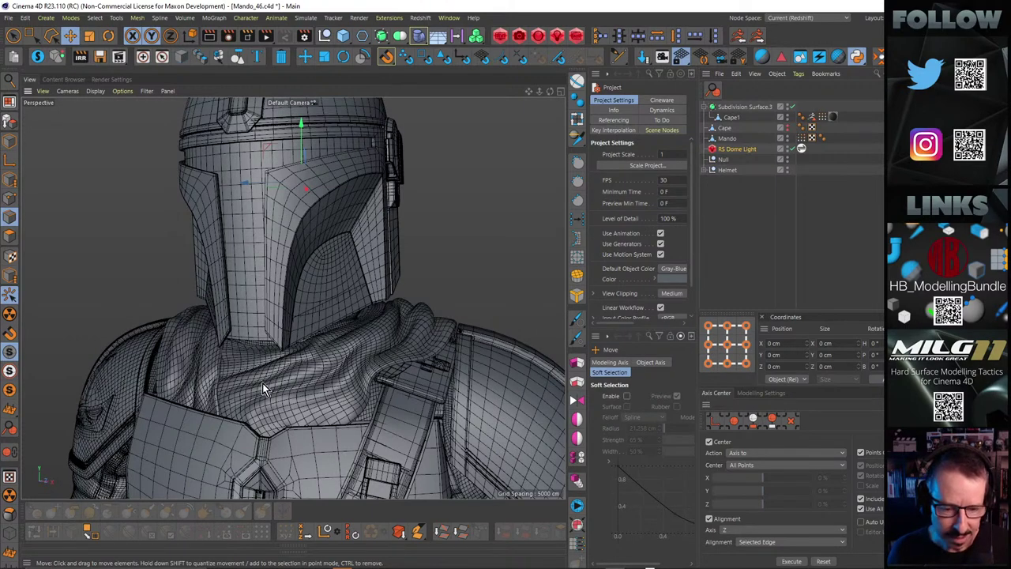
pyautogui.keyDown('alt'); pyautogui.moveTo(362, 319); pyautogui.dragTo(388, 387, button='right'); pyautogui.keyUp('alt')
pyautogui.keyDown('alt'); pyautogui.moveTo(388, 387); pyautogui.dragTo(390, 288, button='middle'); pyautogui.keyUp('alt')
pyautogui.keyDown('alt'); pyautogui.moveTo(390, 287); pyautogui.dragTo(449, 289); pyautogui.keyUp('alt')
pyautogui.keyDown('alt'); pyautogui.moveTo(368, 313); pyautogui.dragTo(426, 331); pyautogui.keyUp('alt')
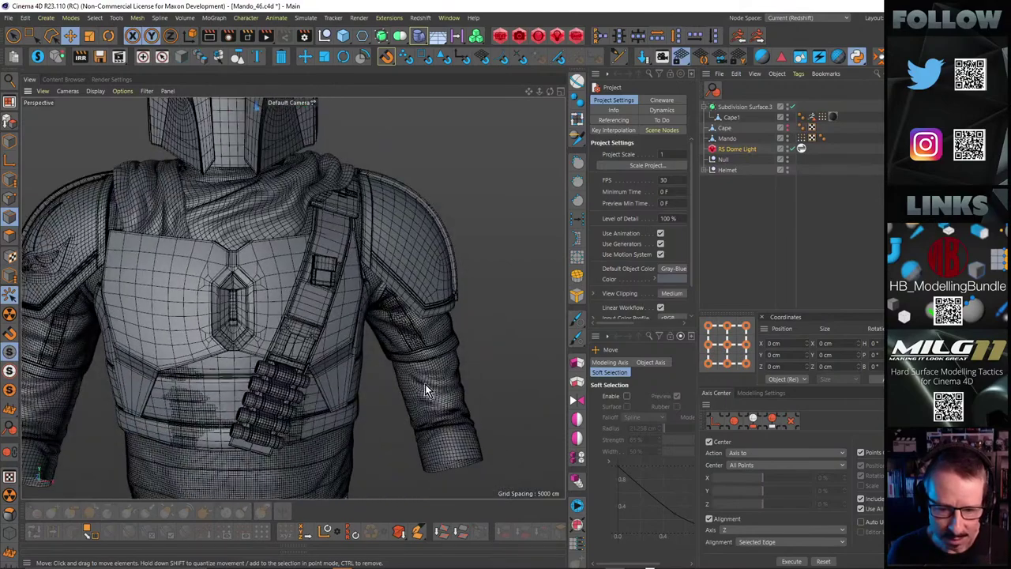
pyautogui.keyDown('alt'); pyautogui.moveTo(425, 383); pyautogui.dragTo(327, 334); pyautogui.keyUp('alt')
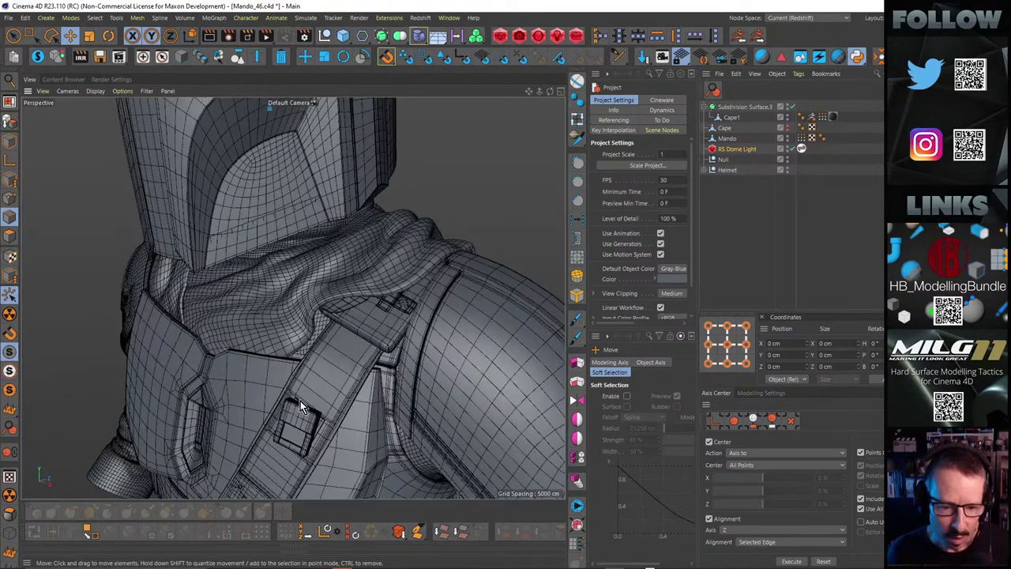
# Inspect how the cape wraps around the neck and over the shoulder armour, and how its folds fall down the back
pyautogui.keyDown('alt'); pyautogui.moveTo(301, 400); pyautogui.dragTo(271, 368); pyautogui.keyUp('alt')
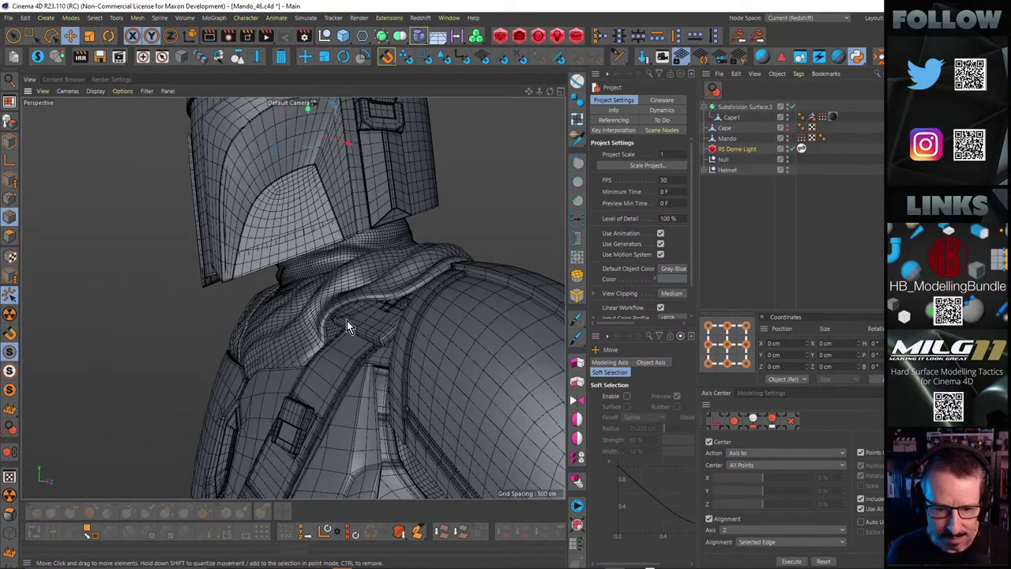
pyautogui.keyDown('alt'); pyautogui.moveTo(347, 324); pyautogui.dragTo(304, 407); pyautogui.keyUp('alt')
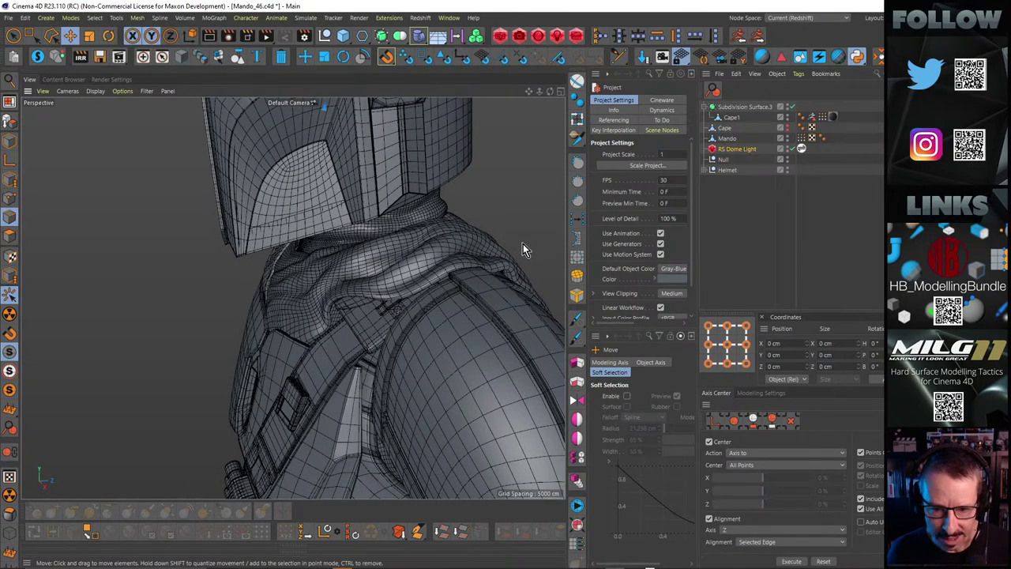
pyautogui.keyDown('alt'); pyautogui.moveTo(523, 244); pyautogui.dragTo(469, 251); pyautogui.keyUp('alt')
pyautogui.keyDown('alt'); pyautogui.moveTo(370, 263); pyautogui.dragTo(395, 260); pyautogui.keyUp('alt')
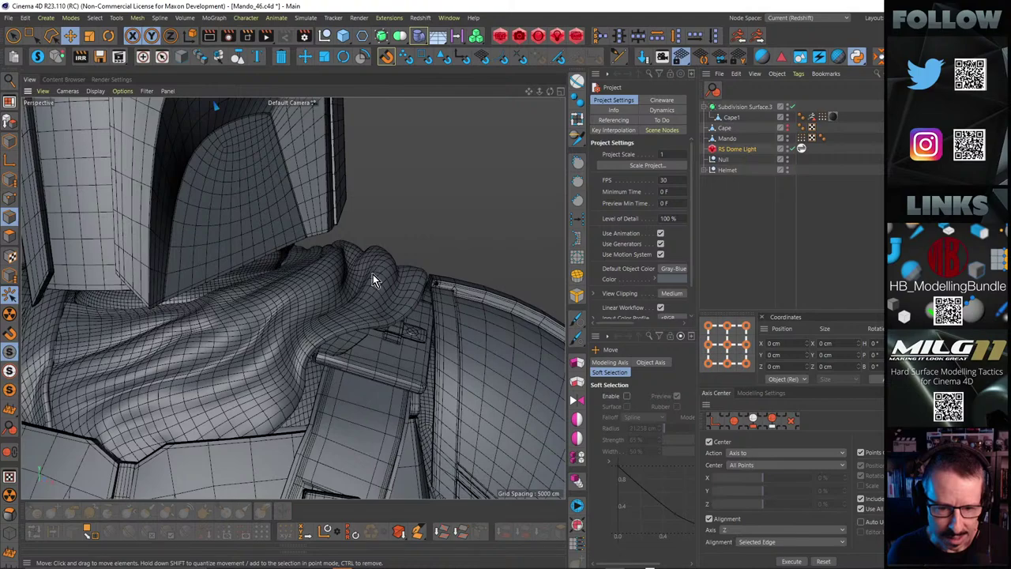
pyautogui.keyDown('alt'); pyautogui.moveTo(373, 274); pyautogui.dragTo(355, 312); pyautogui.keyUp('alt')
pyautogui.keyDown('alt'); pyautogui.moveTo(424, 284); pyautogui.dragTo(294, 338); pyautogui.keyUp('alt')
pyautogui.scroll(-3, 319, 305)
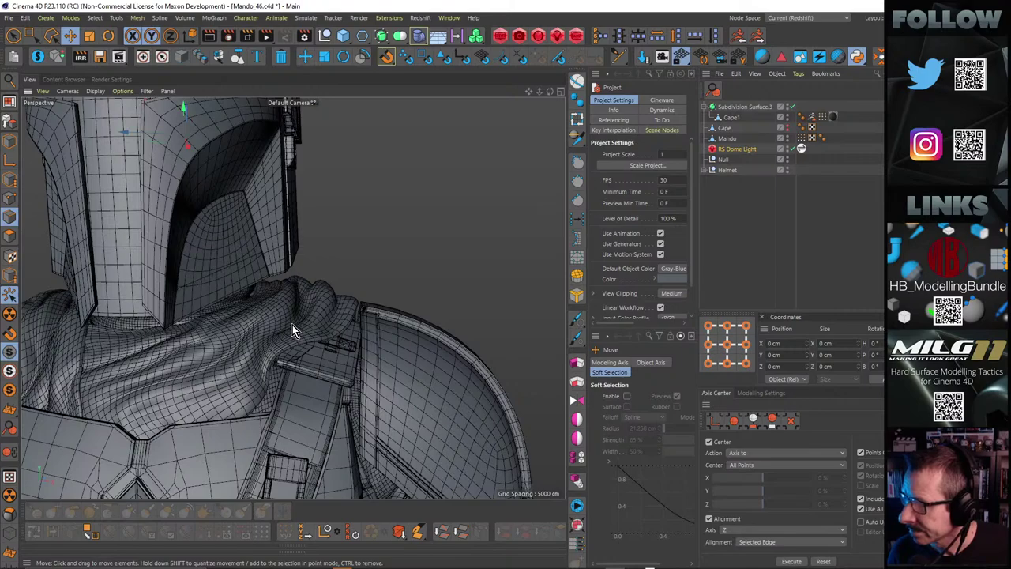
pyautogui.moveTo(316, 293)
pyautogui.keyDown('alt'); pyautogui.mouseDown(button='right')
pyautogui.moveTo(266, 323)
pyautogui.moveTo(305, 303)
pyautogui.mouseUp(button='right'); pyautogui.keyUp('alt')
pyautogui.keyDown('alt'); pyautogui.moveTo(304, 304); pyautogui.dragTo(320, 267); pyautogui.keyUp('alt')
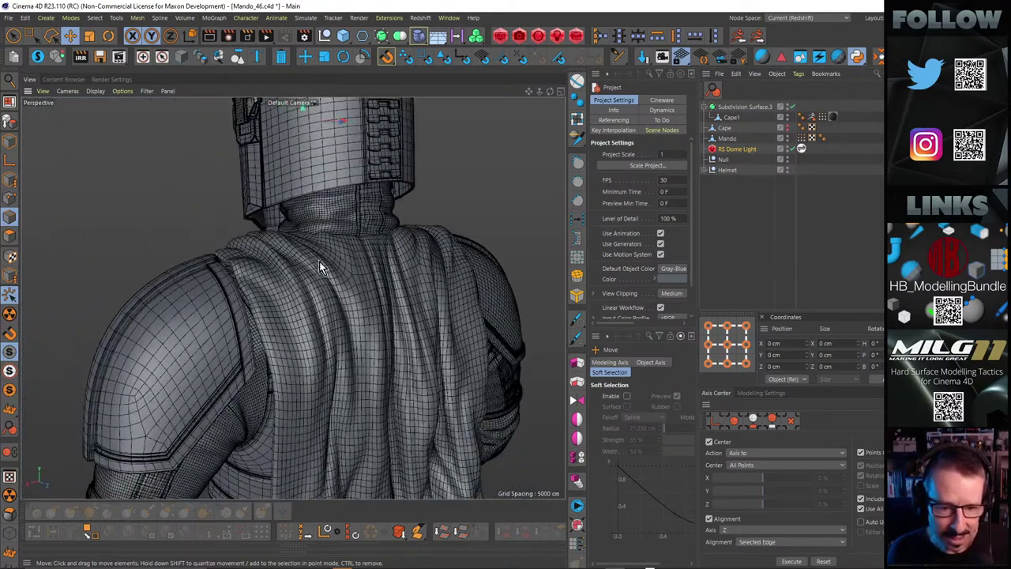
pyautogui.keyDown('alt'); pyautogui.moveTo(316, 388); pyautogui.dragTo(362, 288); pyautogui.keyUp('alt')
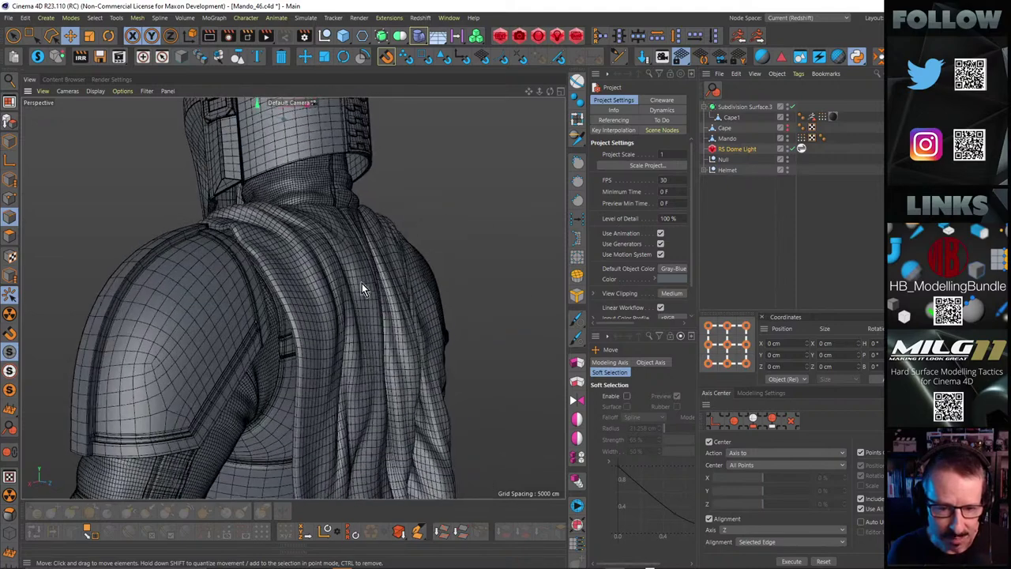
# Switch to MoI 3D and open the recent file PulseRifle_01.3dm
pyautogui.moveTo(615, 566)
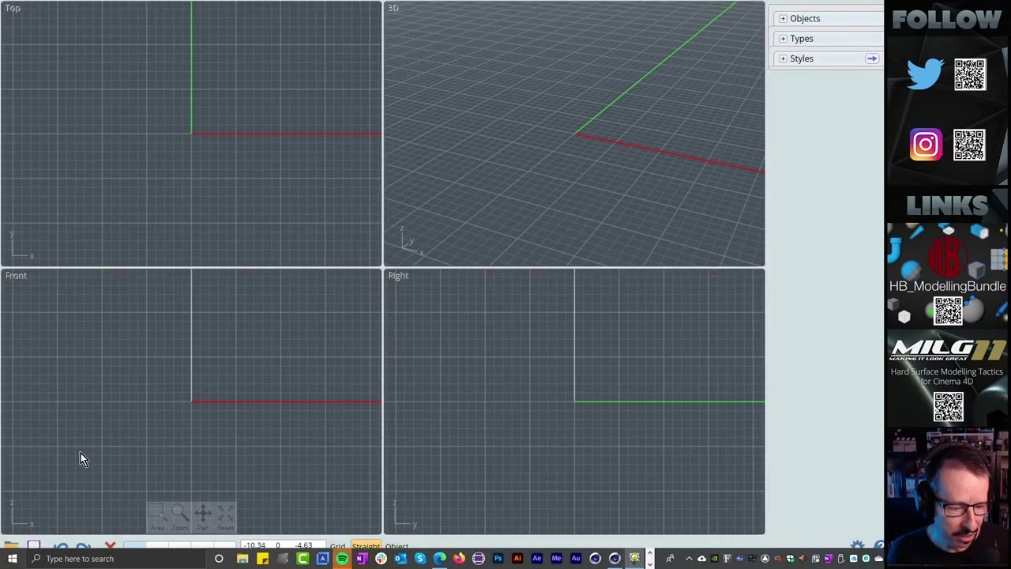
pyautogui.click(11, 545)
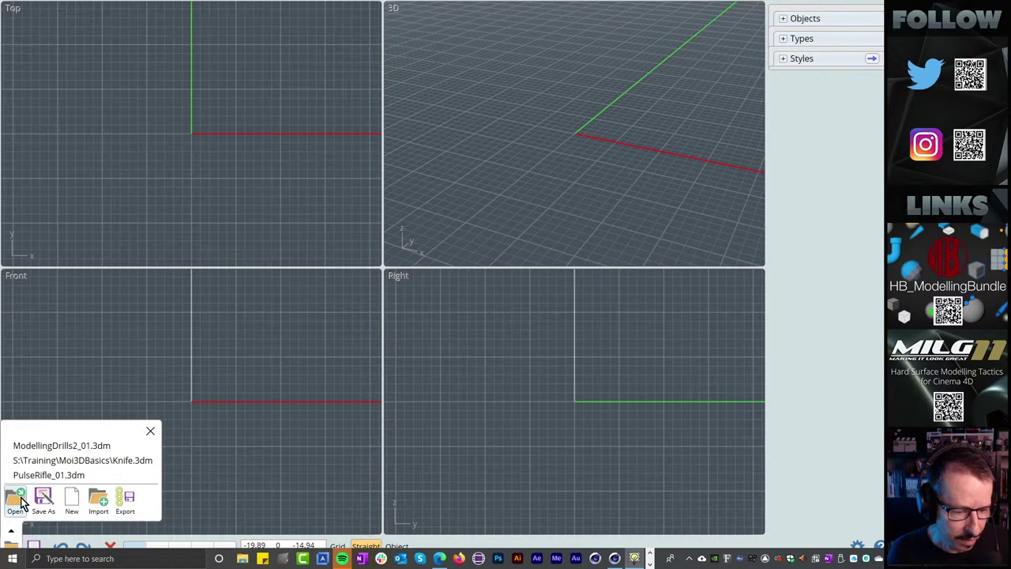
pyautogui.click(32, 475)
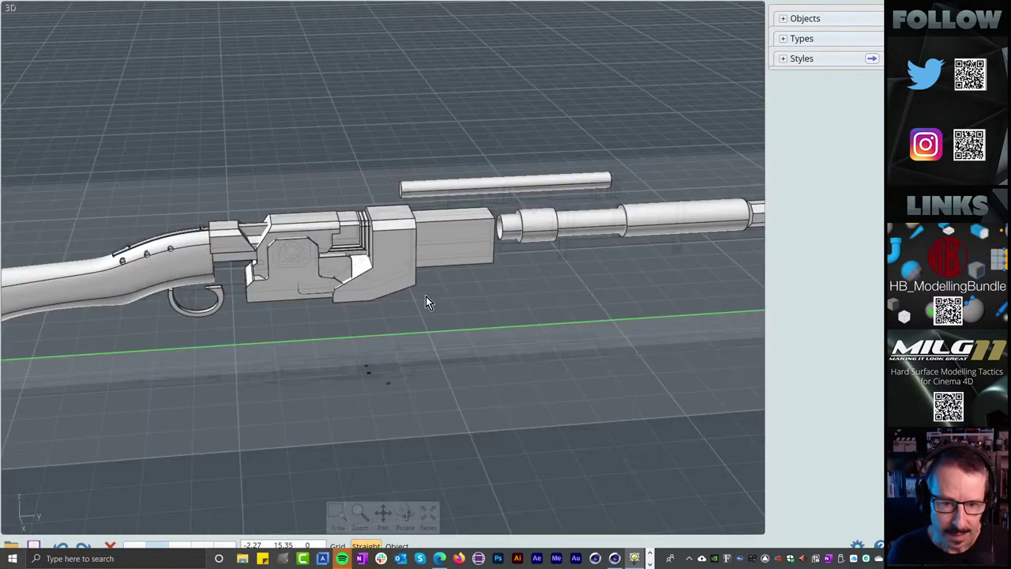
# Examine the pulse rifle model from several angles, including the receiver, the trigger guard, the barrel, the scope tube and the forked stock
pyautogui.moveTo(356, 264); pyautogui.dragTo(318, 228, button='right')
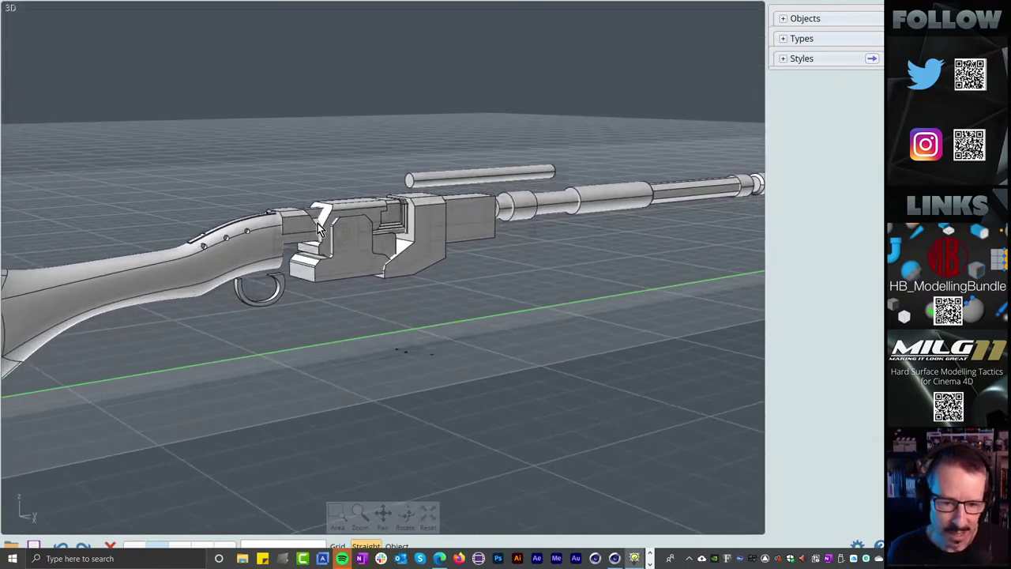
pyautogui.scroll(5, 506, 196)
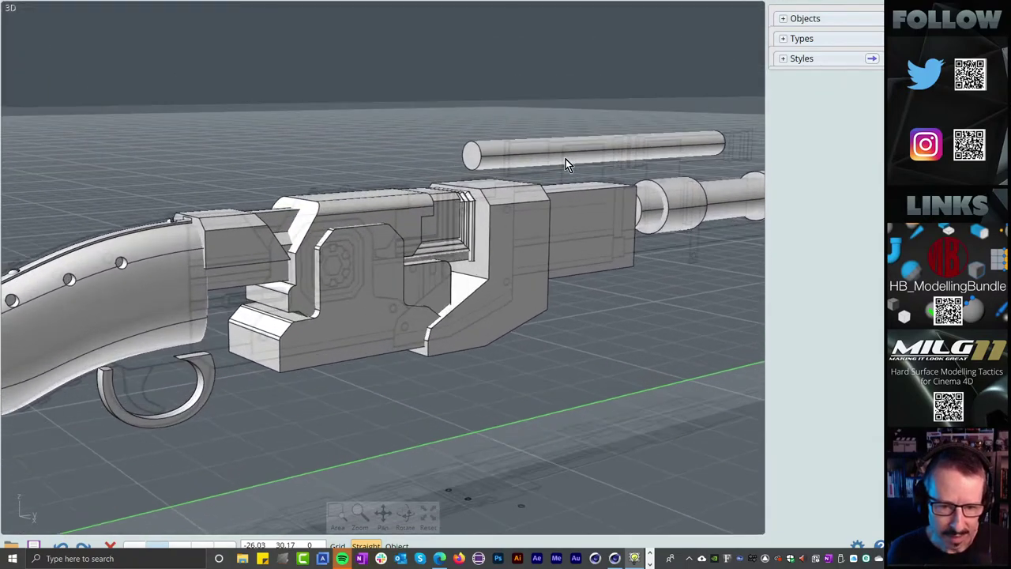
pyautogui.moveTo(368, 225)
pyautogui.mouseDown(button='right')
pyautogui.moveTo(327, 251)
pyautogui.moveTo(346, 237)
pyautogui.moveTo(369, 235)
pyautogui.moveTo(374, 245)
pyautogui.moveTo(353, 246)
pyautogui.moveTo(381, 233)
pyautogui.mouseUp(button='right')
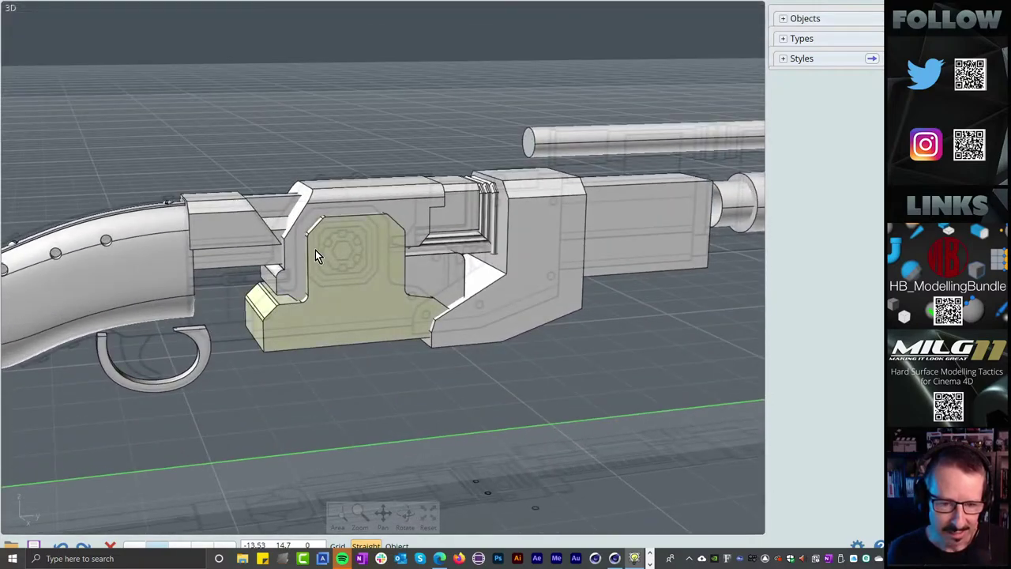
pyautogui.moveTo(315, 250); pyautogui.dragTo(519, 216, button='right')
pyautogui.click(398, 221)
pyautogui.scroll(-2, 399, 223)
pyautogui.scroll(-1, 404, 238)
pyautogui.scroll(-2, 455, 253)
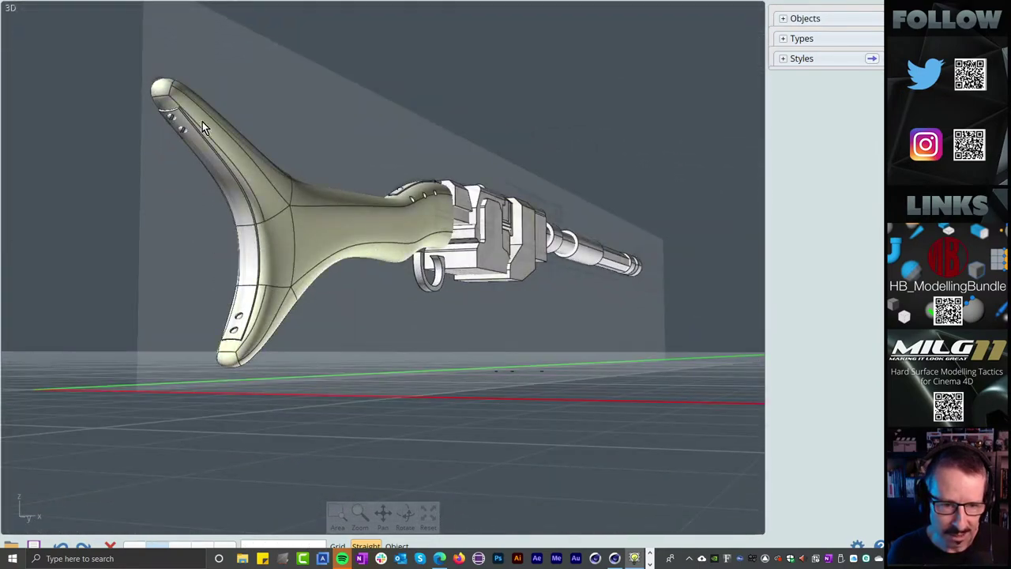
pyautogui.moveTo(343, 219); pyautogui.dragTo(318, 230, button='right')
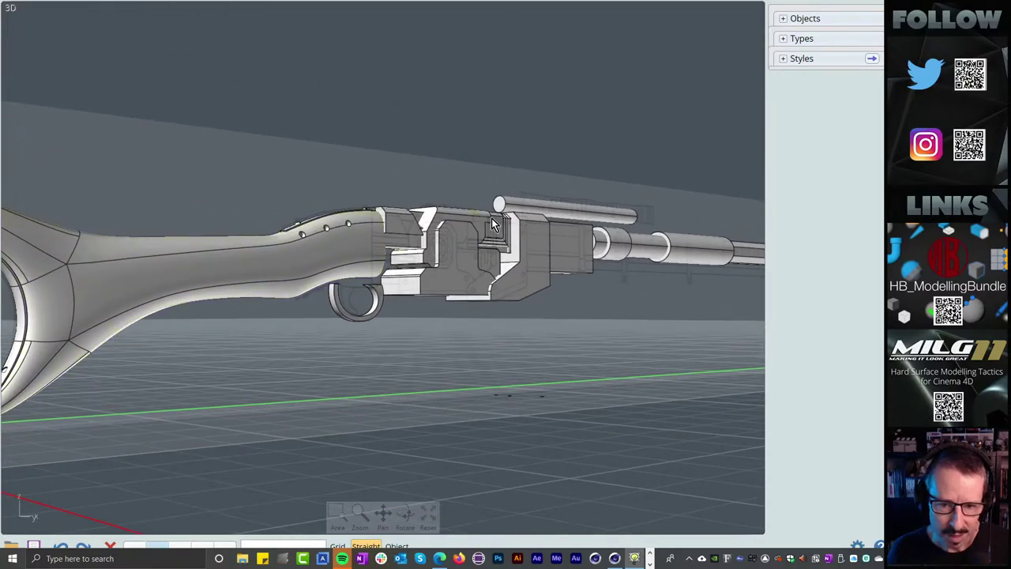
# Examine the pulse rifle's receiver from the side, including the trigger guard and the transition from the stock to the barrel housing
pyautogui.scroll(3, 480, 245)
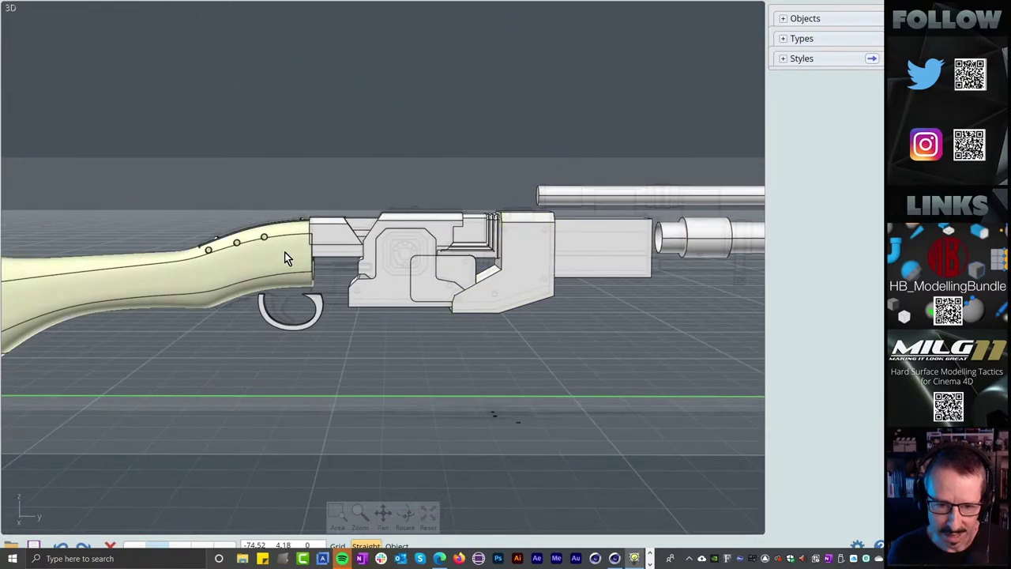
pyautogui.moveTo(459, 268); pyautogui.dragTo(84, 290, button='middle')
pyautogui.moveTo(193, 259); pyautogui.dragTo(675, 270, button='middle')
pyautogui.scroll(1, 551, 267)
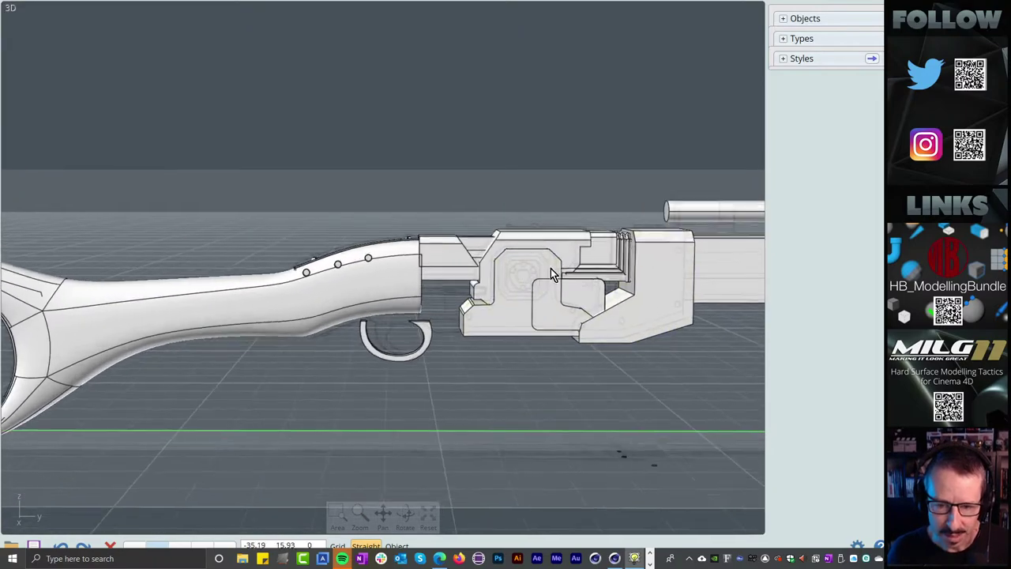
pyautogui.moveTo(551, 268); pyautogui.dragTo(406, 259, button='right')
pyautogui.scroll(1, 488, 242)
pyautogui.scroll(4, 551, 235)
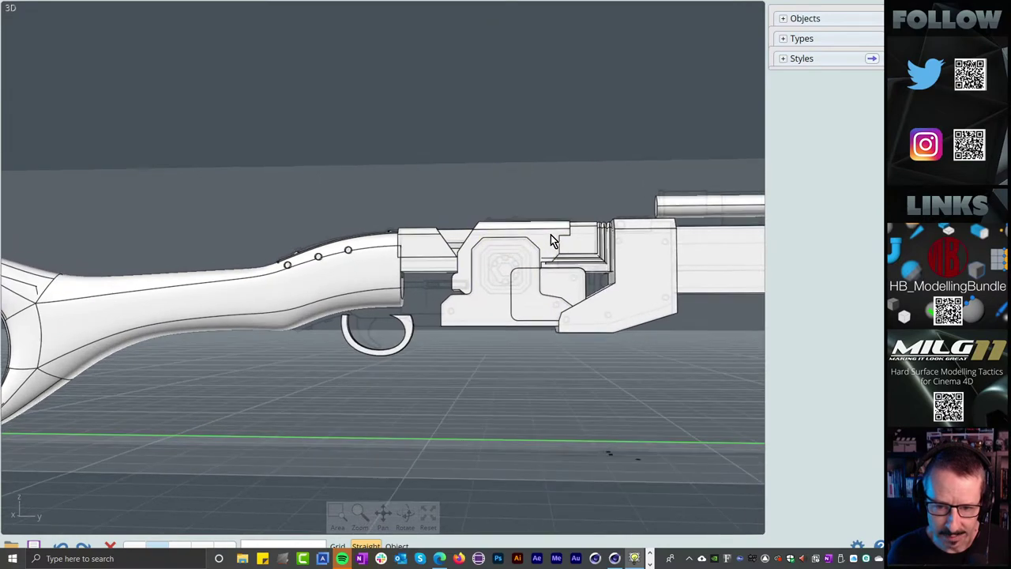
pyautogui.moveTo(587, 231); pyautogui.dragTo(413, 245, button='right')
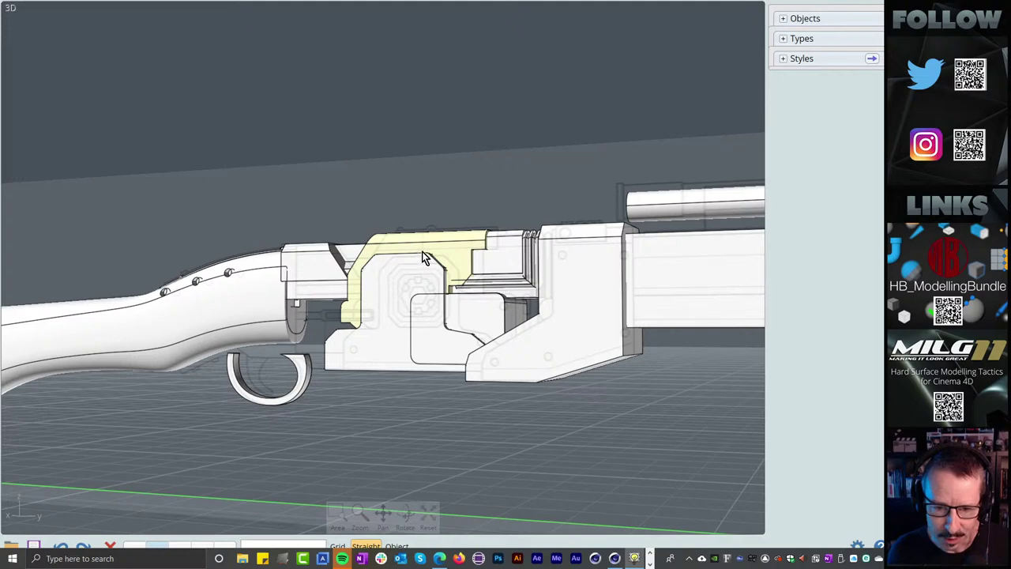
pyautogui.moveTo(422, 251); pyautogui.dragTo(387, 269, button='right')
# Inspect the receiver's layered side plates and bevelled top cover up close, and the forked stock behind them
pyautogui.scroll(4, 400, 301)
pyautogui.scroll(-3, 434, 260)
pyautogui.scroll(5, 430, 286)
pyautogui.scroll(2, 387, 269)
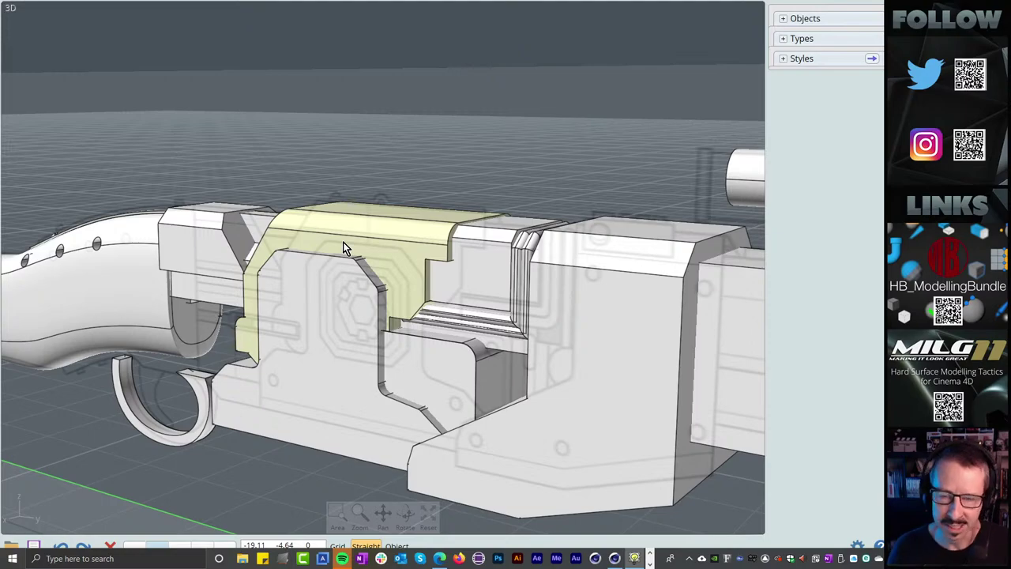
pyautogui.scroll(-3, 396, 256)
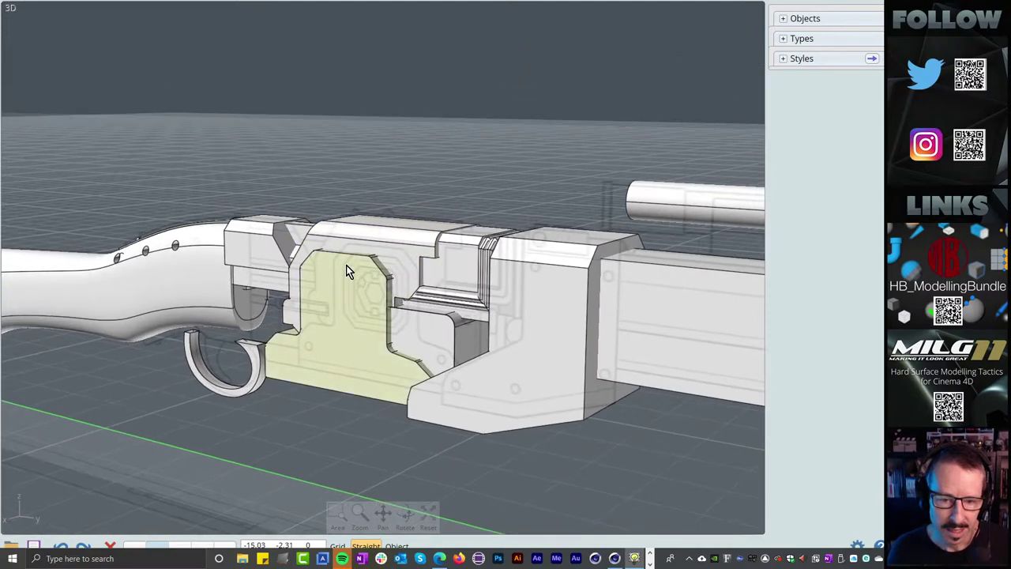
pyautogui.moveTo(346, 264); pyautogui.dragTo(366, 270, button='right')
pyautogui.scroll(-3, 366, 270)
pyautogui.moveTo(266, 273); pyautogui.dragTo(320, 245, button='right')
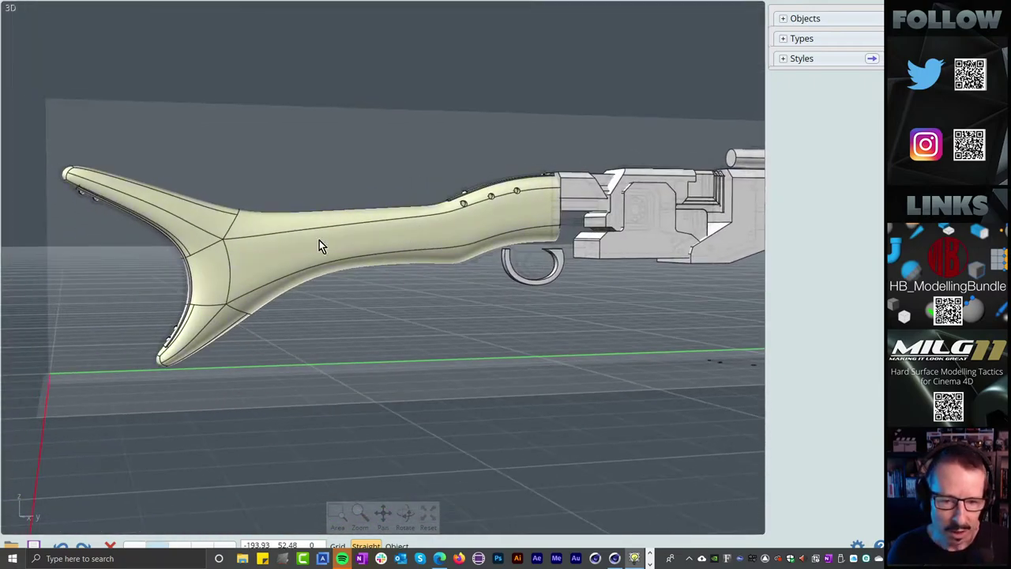
# Select the rifle's stock and inspect its shape and how it joins the receiver from several angles
pyautogui.click(491, 221)
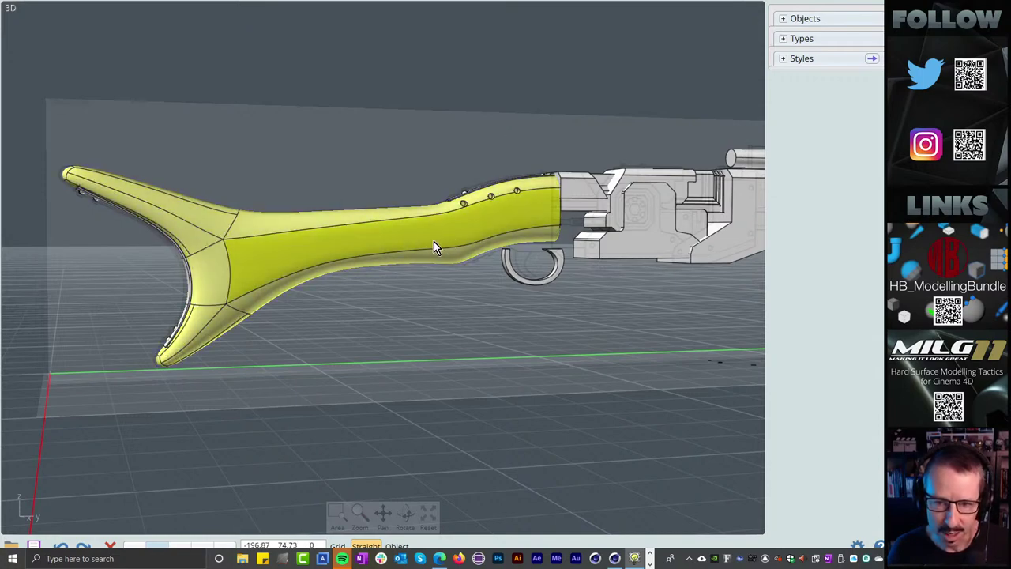
pyautogui.moveTo(433, 241); pyautogui.dragTo(346, 237, button='right')
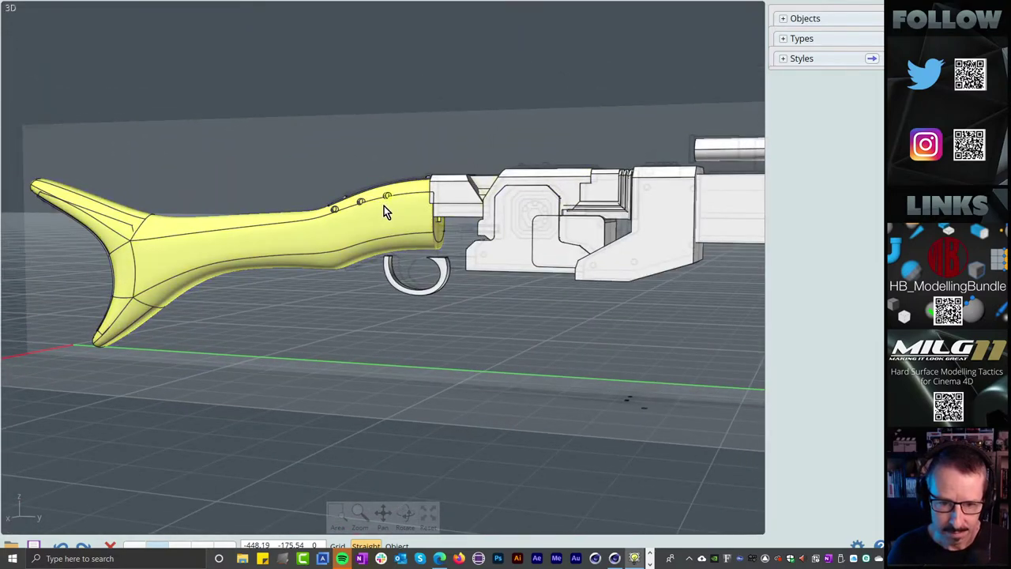
pyautogui.scroll(5, 390, 195)
pyautogui.moveTo(429, 188); pyautogui.dragTo(429, 238, button='right')
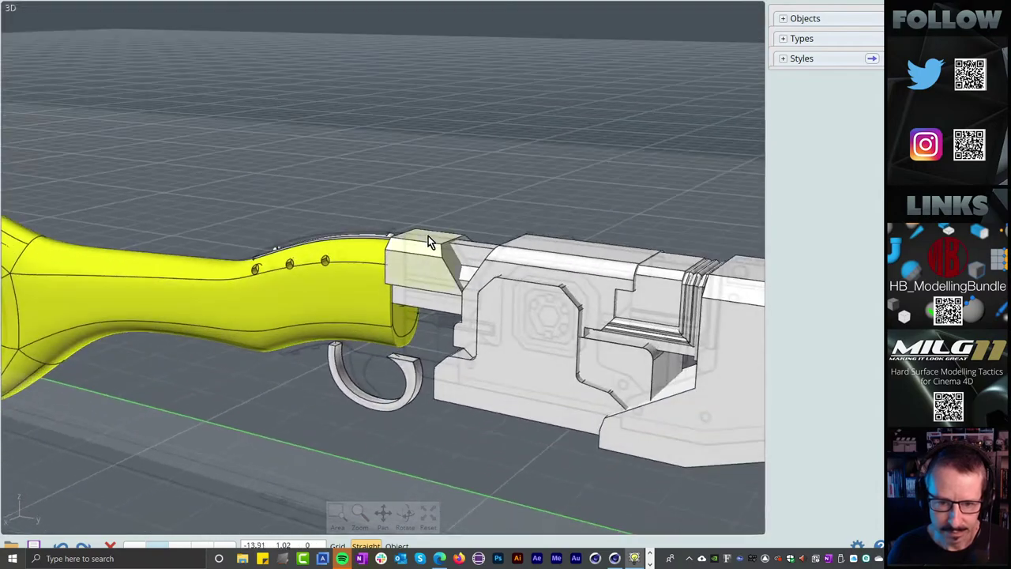
pyautogui.scroll(-5, 411, 245)
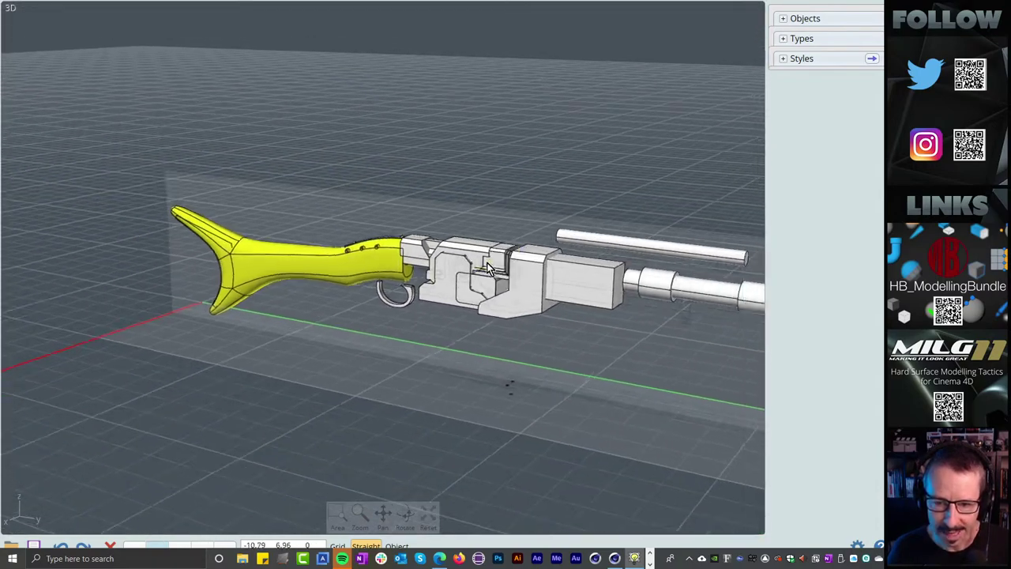
pyautogui.moveTo(488, 267); pyautogui.dragTo(537, 260, button='right')
pyautogui.moveTo(538, 261); pyautogui.dragTo(413, 240, button='middle')
pyautogui.moveTo(414, 239); pyautogui.dragTo(482, 237, button='right')
pyautogui.moveTo(482, 237); pyautogui.dragTo(391, 215, button='middle')
pyautogui.moveTo(391, 215); pyautogui.dragTo(448, 209, button='right')
pyautogui.moveTo(486, 207); pyautogui.dragTo(409, 218, button='middle')
pyautogui.moveTo(409, 218); pyautogui.dragTo(388, 212, button='right')
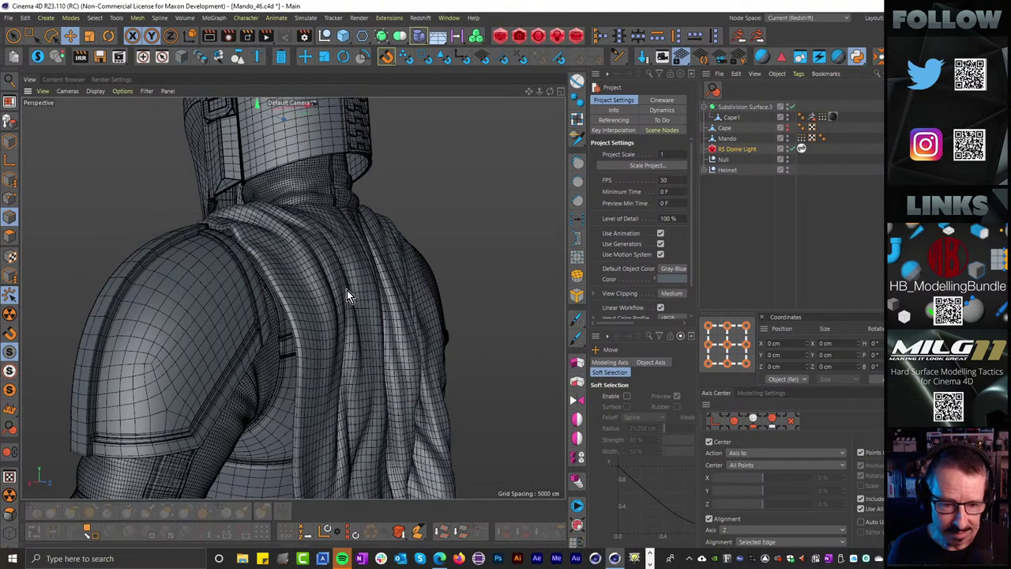
# Switch to Cinema 4D and examine the cape's scarf folds around the neck, chest plate and shoulder strap
pyautogui.scroll(3, 257, 237)
pyautogui.keyDown('alt'); pyautogui.moveTo(259, 230); pyautogui.dragTo(416, 230); pyautogui.keyUp('alt')
pyautogui.scroll(3, 357, 243)
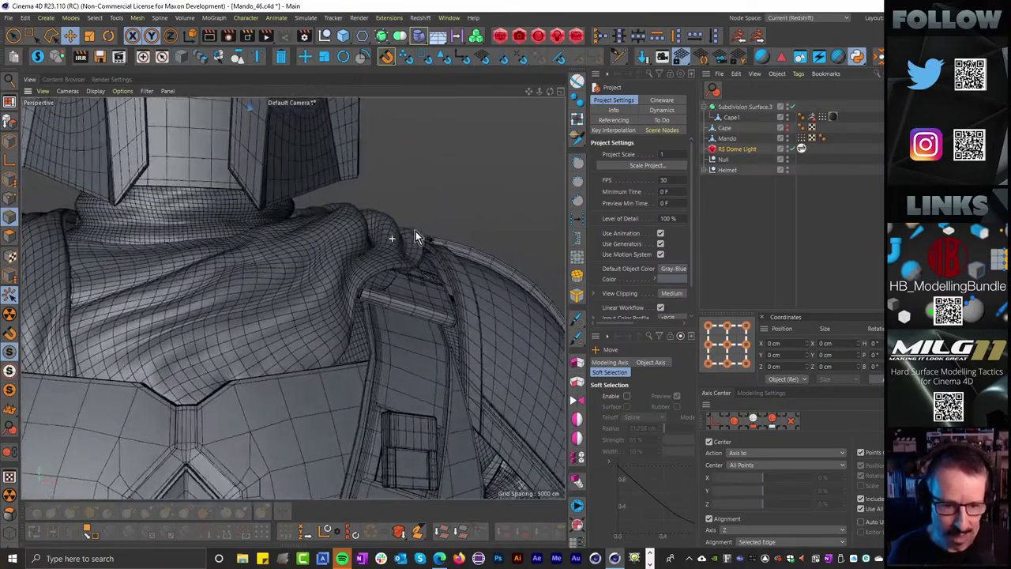
pyautogui.scroll(-8, 311, 264)
pyautogui.moveTo(304, 260)
pyautogui.keyDown('alt'); pyautogui.mouseDown()
pyautogui.moveTo(319, 296)
pyautogui.moveTo(233, 302)
pyautogui.moveTo(396, 243)
pyautogui.moveTo(376, 271)
pyautogui.moveTo(390, 232)
pyautogui.moveTo(349, 253)
pyautogui.moveTo(340, 247)
pyautogui.mouseUp(); pyautogui.keyUp('alt')
pyautogui.scroll(8, 396, 243)
pyautogui.scroll(-6, 390, 232)
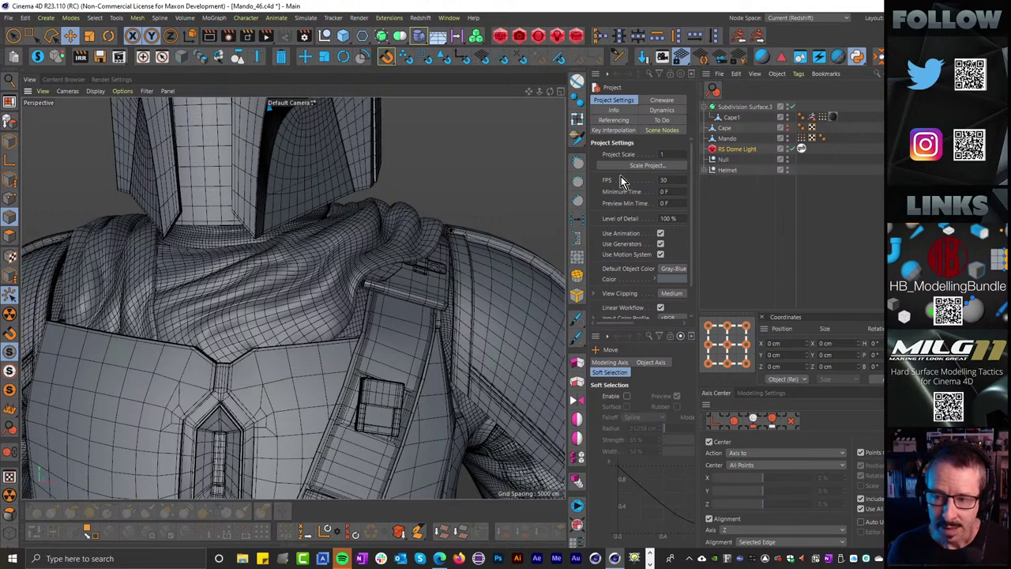
# Show the low-poly Cape object in the viewport and hide the detailed Cape1 mesh
pyautogui.click(788, 128)
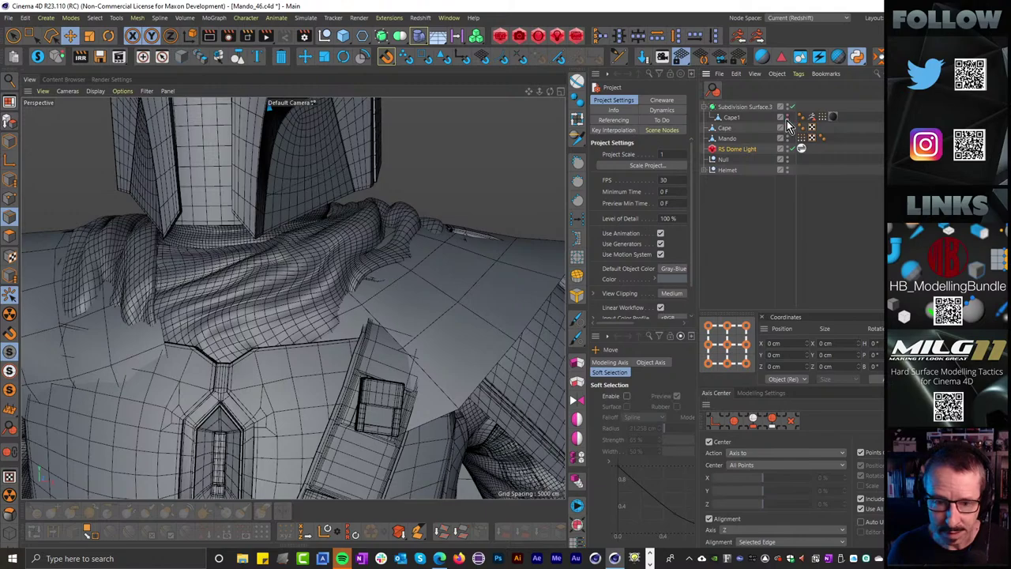
pyautogui.press('h')
pyautogui.keyDown('alt'); pyautogui.moveTo(315, 287); pyautogui.dragTo(348, 283); pyautogui.keyUp('alt')
pyautogui.scroll(5, 414, 262)
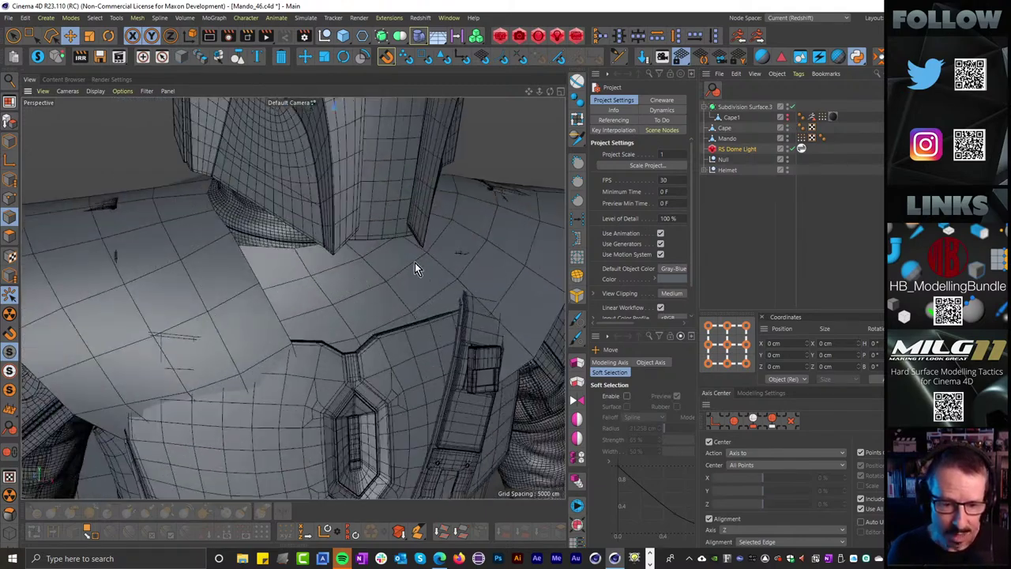
# Check how the low-poly cape lies over the shoulders and chest plate, and hide the Cape object
pyautogui.keyDown('alt'); pyautogui.moveTo(409, 260); pyautogui.dragTo(366, 250); pyautogui.keyUp('alt')
pyautogui.scroll(-3, 311, 266)
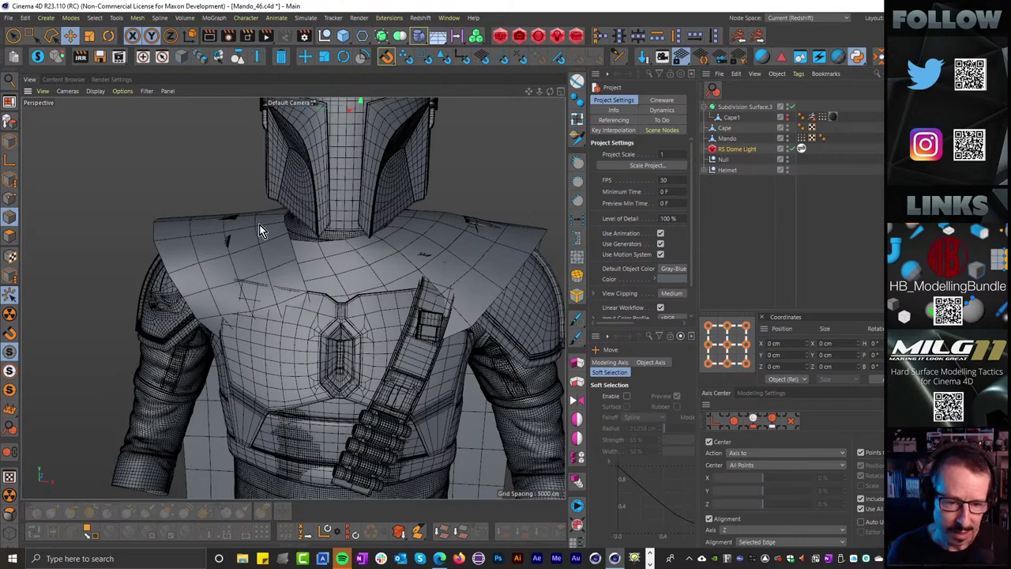
pyautogui.keyDown('alt'); pyautogui.moveTo(312, 269); pyautogui.dragTo(232, 267); pyautogui.keyUp('alt')
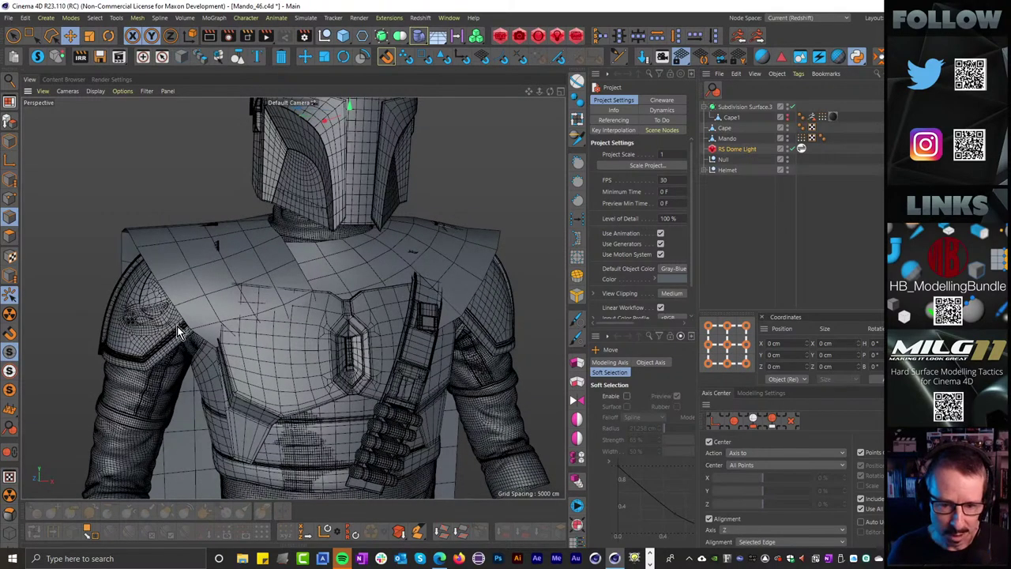
pyautogui.keyDown('alt'); pyautogui.moveTo(315, 274); pyautogui.dragTo(334, 259); pyautogui.keyUp('alt')
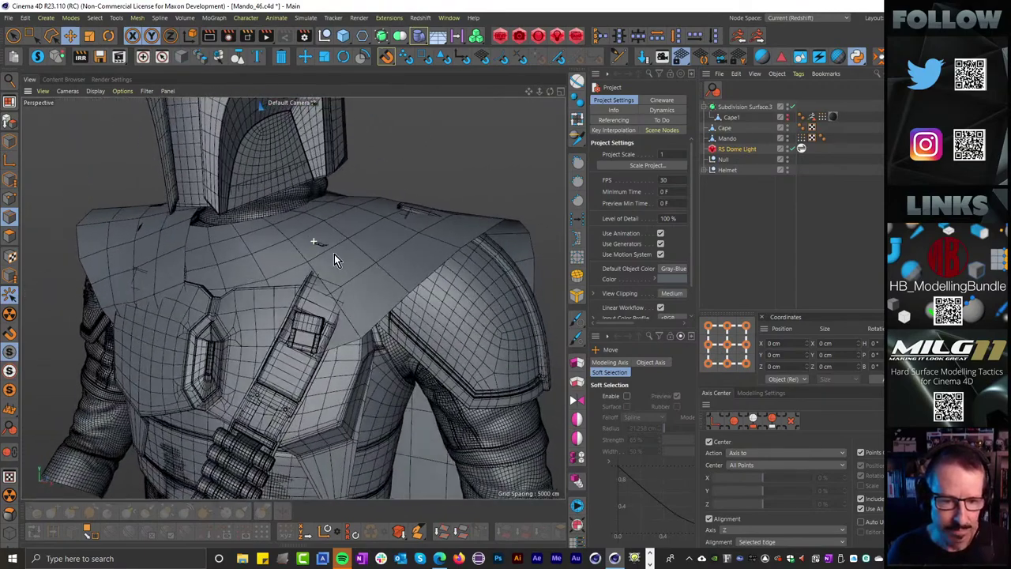
pyautogui.click(780, 127)
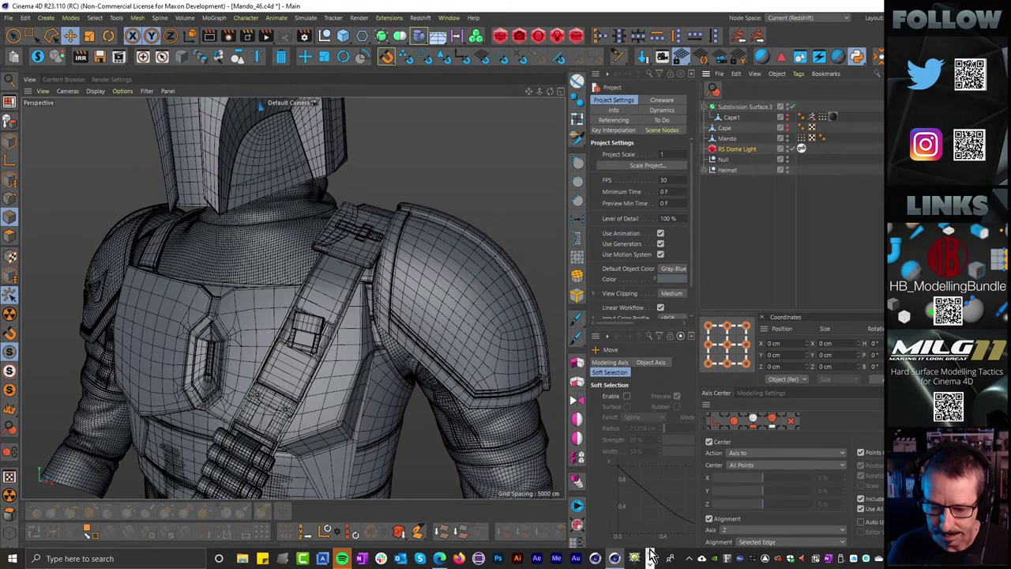
# Launch ZBrush and close its home page window
pyautogui.click(650, 559)
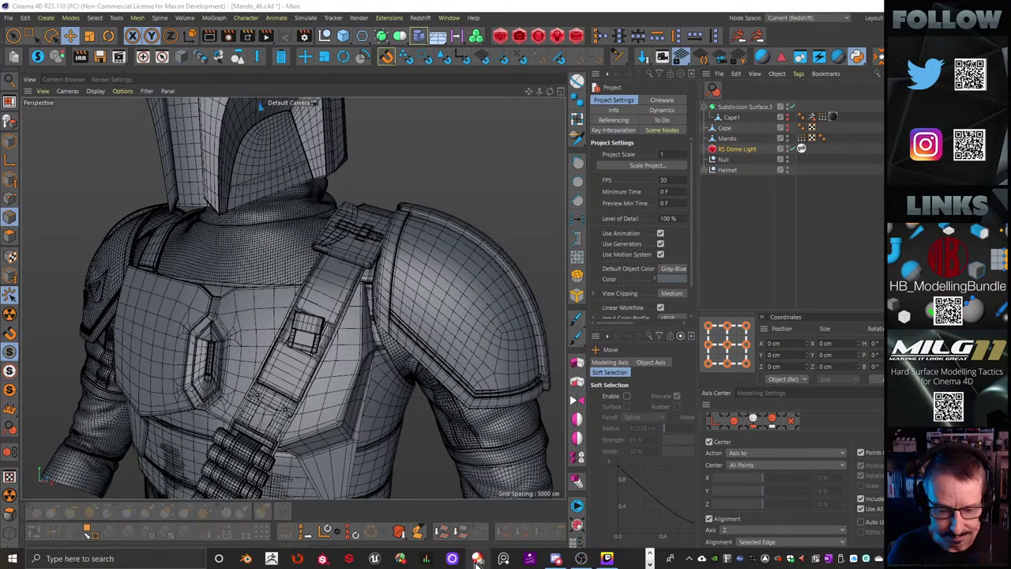
pyautogui.click(271, 558)
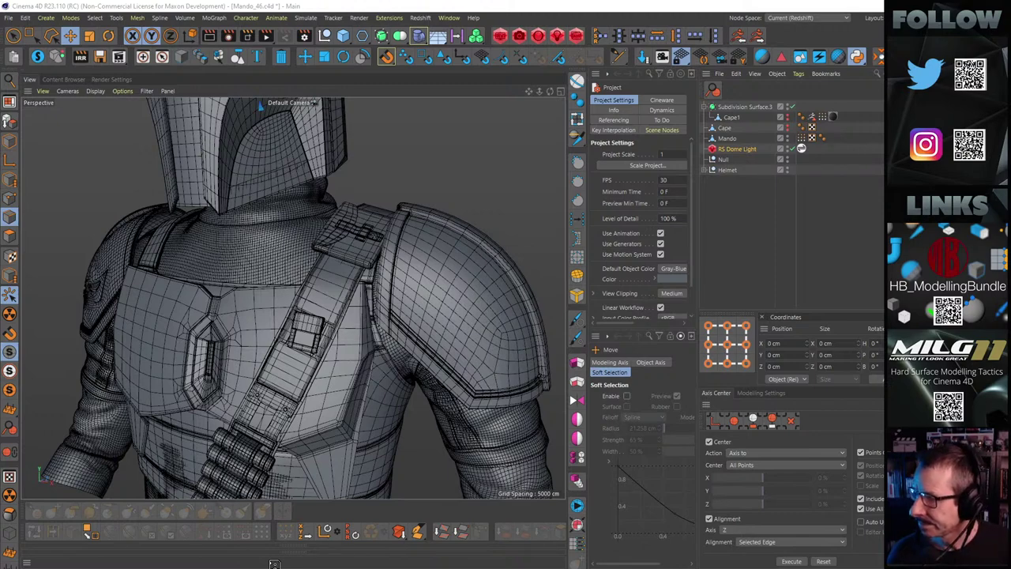
pyautogui.click(271, 558)
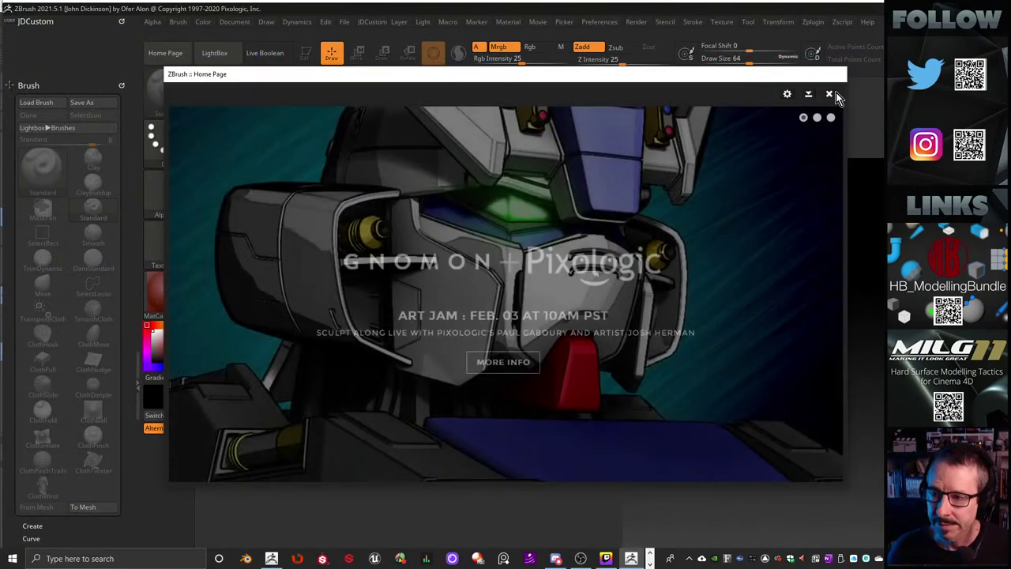
pyautogui.click(830, 93)
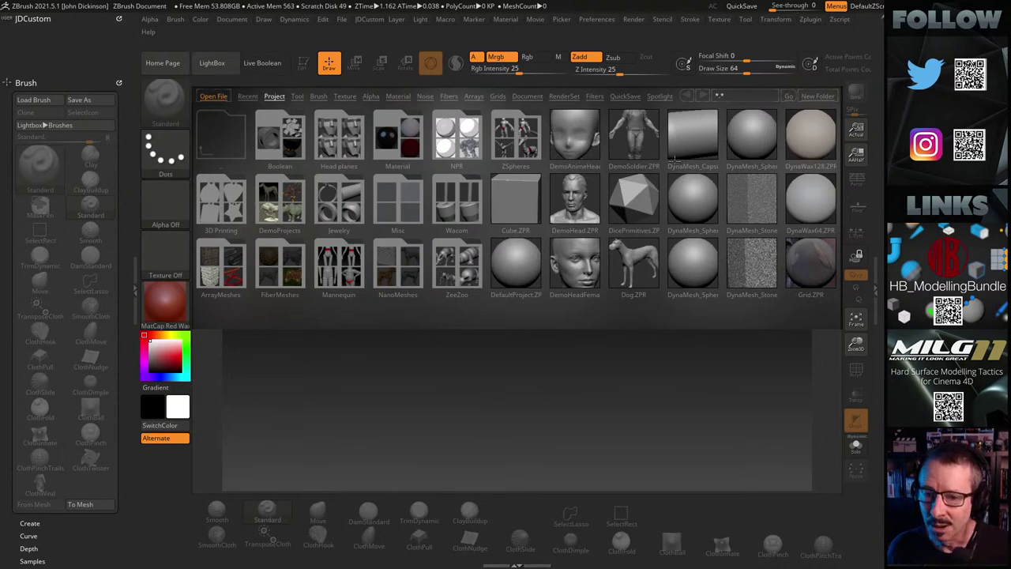
# Open the recent project Cape_05 from LightBox
pyautogui.click(213, 63)
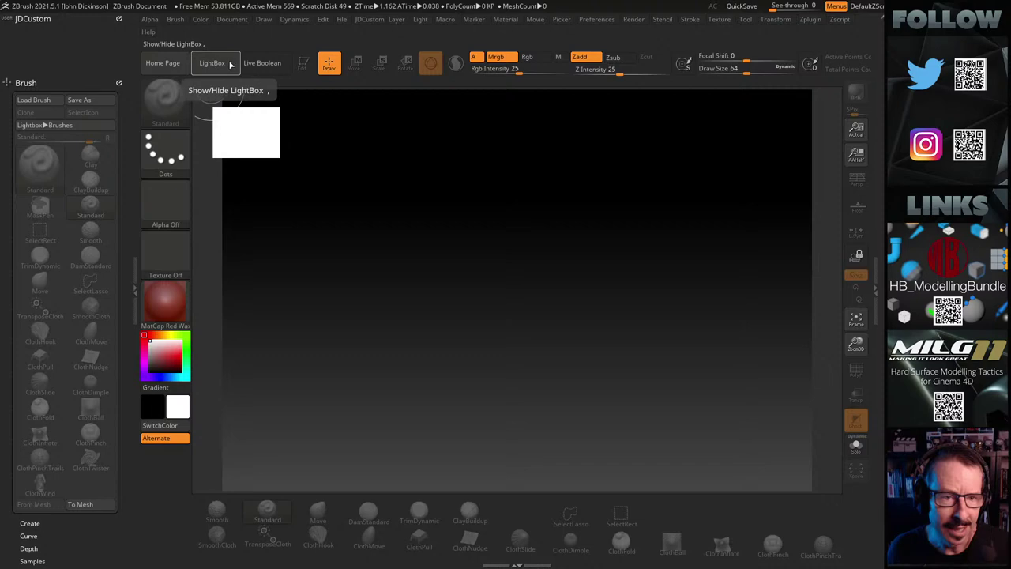
pyautogui.click(221, 67)
pyautogui.click(247, 96)
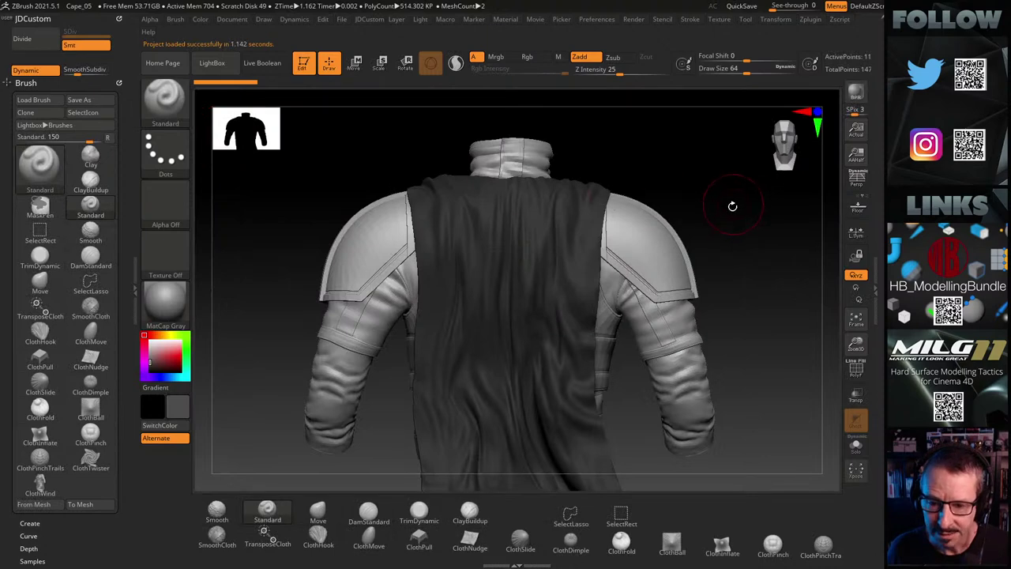
# Examine the sculpted cape on the Mandalorian torso from the back and front, including the scarf around the neck
pyautogui.moveTo(693, 206); pyautogui.dragTo(787, 222)
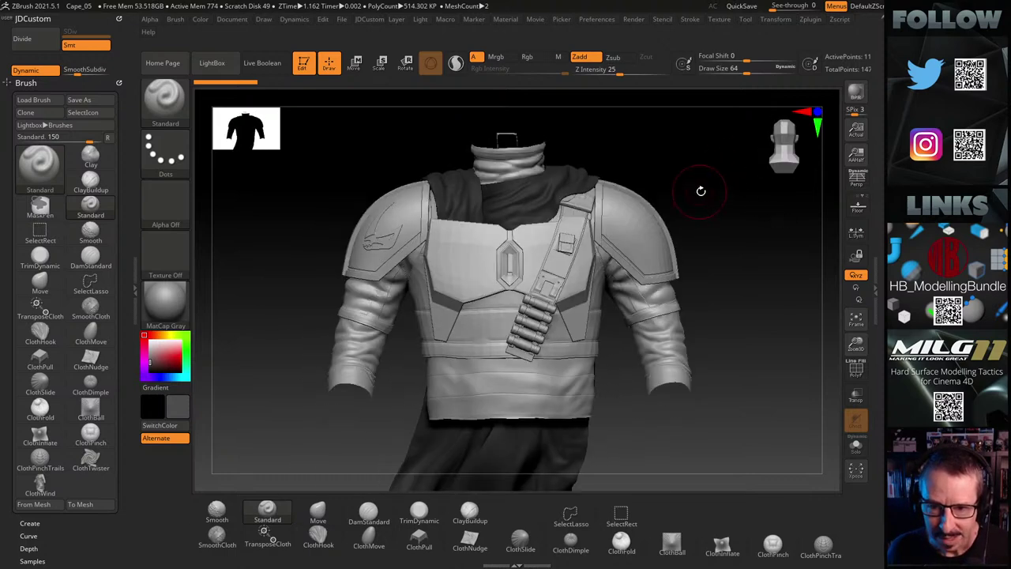
pyautogui.moveTo(702, 232); pyautogui.dragTo(764, 206)
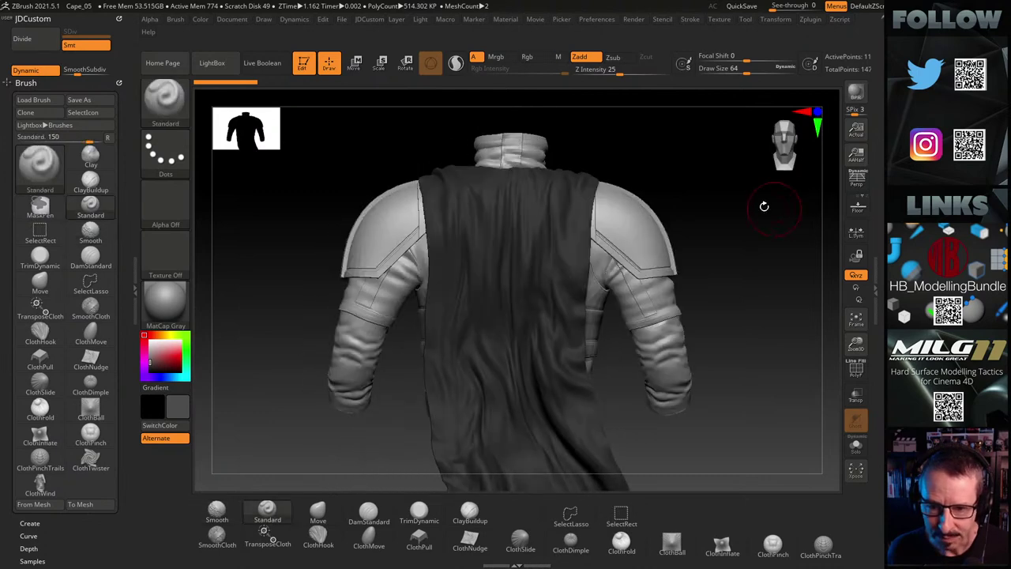
pyautogui.moveTo(663, 162); pyautogui.dragTo(524, 235)
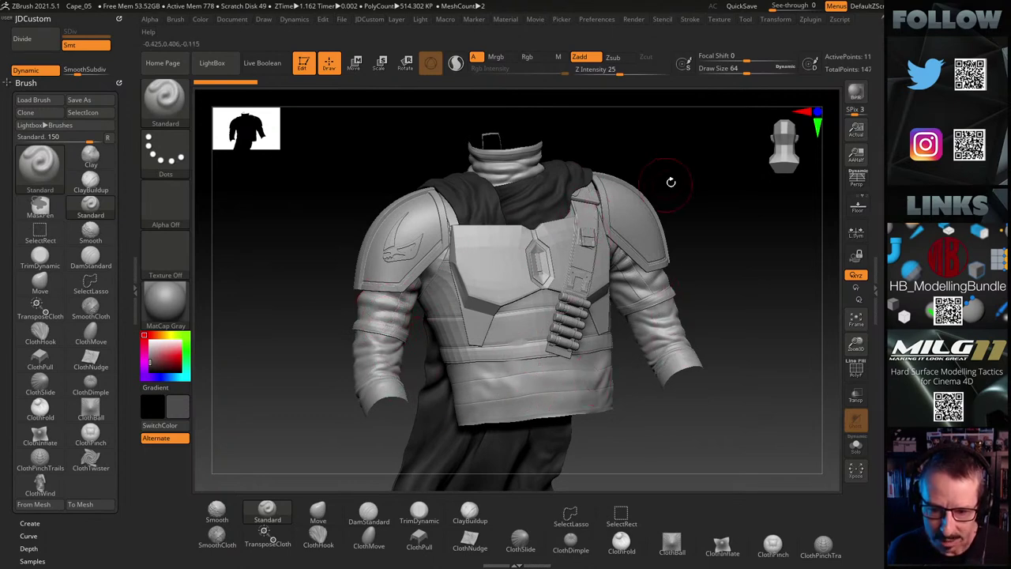
pyautogui.moveTo(684, 184); pyautogui.dragTo(674, 207)
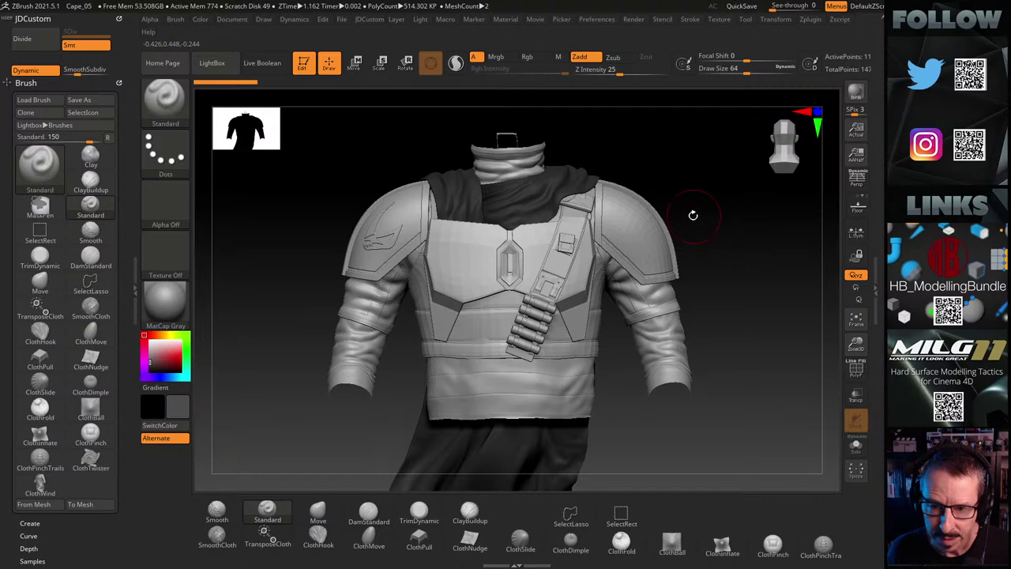
pyautogui.moveTo(692, 207)
pyautogui.keyDown('alt'); pyautogui.mouseDown()
pyautogui.moveTo(707, 204)
pyautogui.moveTo(659, 169)
pyautogui.moveTo(729, 140)
pyautogui.moveTo(663, 165)
pyautogui.moveTo(612, 146)
pyautogui.mouseUp(); pyautogui.keyUp('alt')
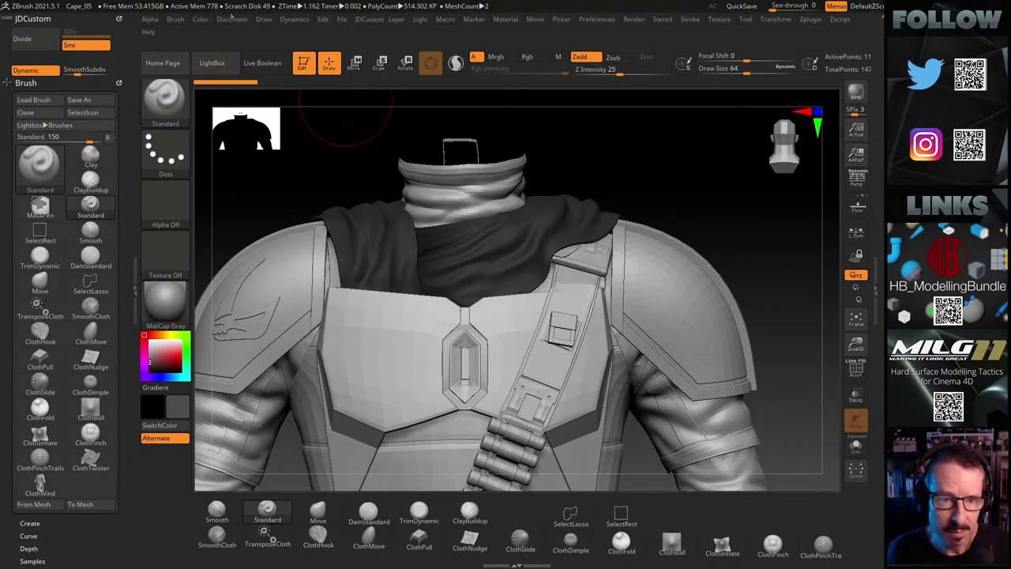
# Dock the Dynamics palette with its cloth simulation settings above the custom and brush palettes
pyautogui.click(300, 21)
pyautogui.click(286, 35)
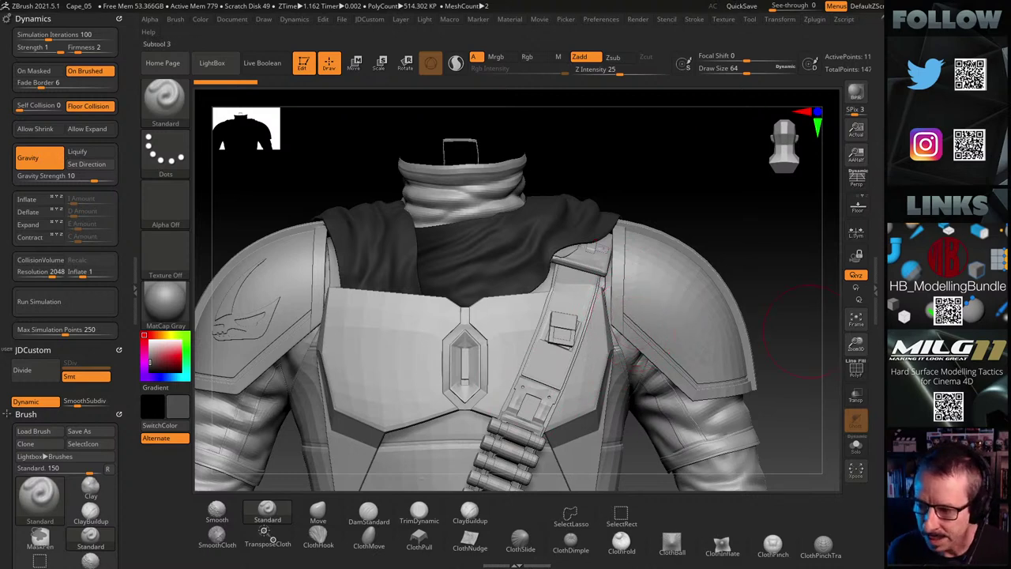
pyautogui.click(987, 345)
pyautogui.click(987, 344)
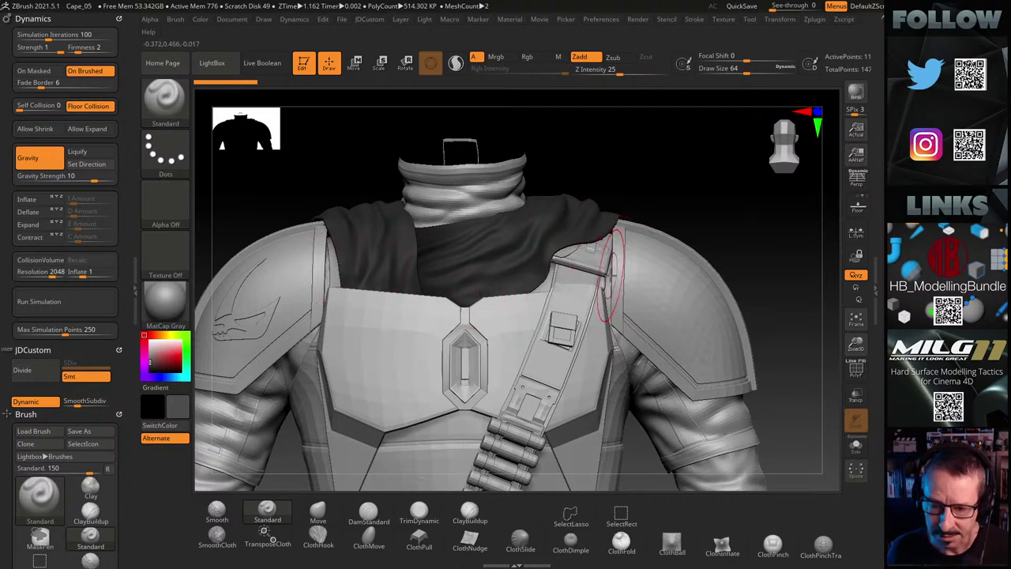
# Inspect how the scarf folds meet the strap and the shoulder armour
pyautogui.moveTo(704, 189); pyautogui.dragTo(590, 221)
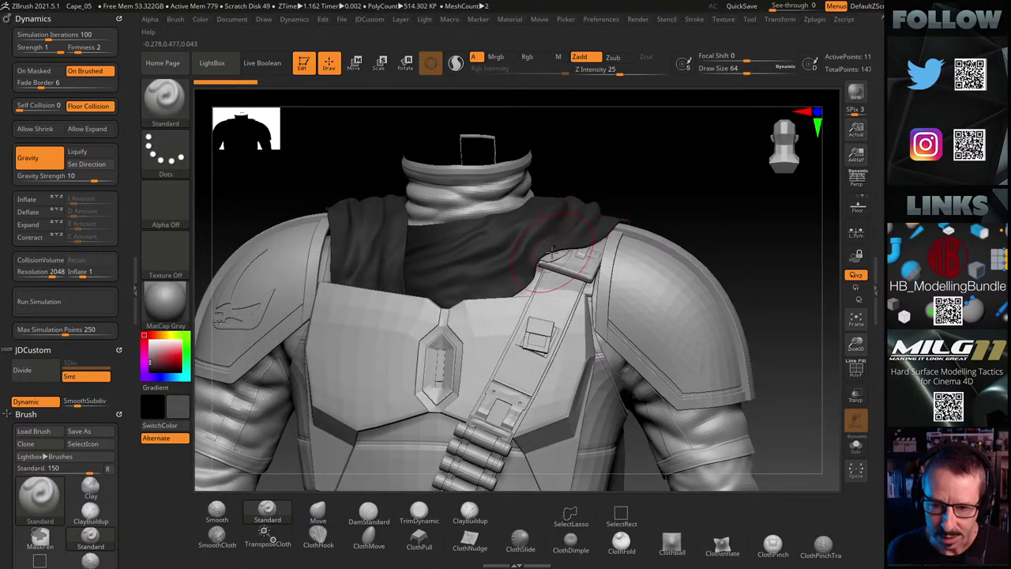
pyautogui.moveTo(692, 210); pyautogui.dragTo(532, 273)
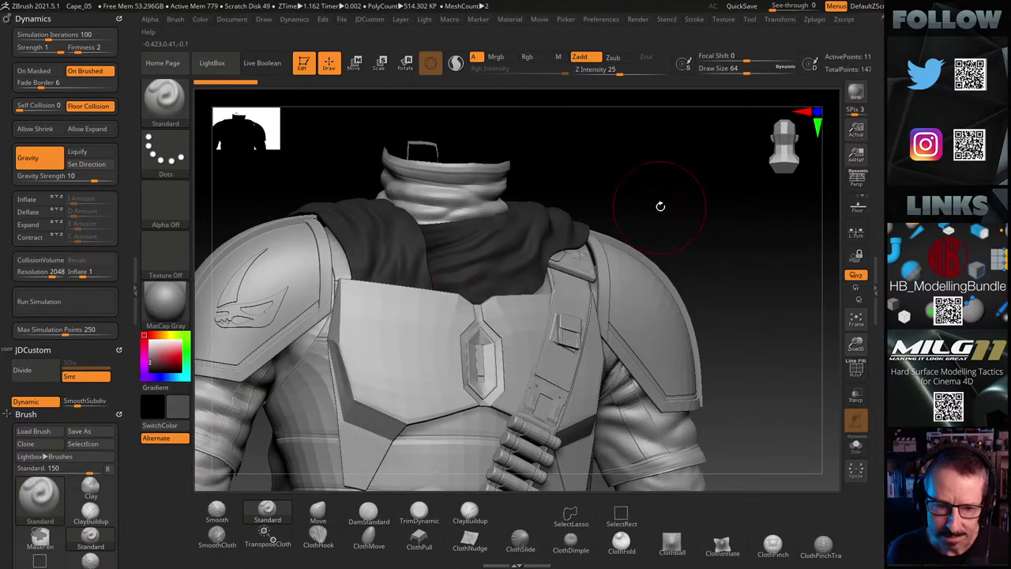
# Turn off Gravity in the cloth simulation settings before sculpting the scarf
pyautogui.moveTo(658, 205)
pyautogui.mouseDown()
pyautogui.moveTo(641, 208)
pyautogui.moveTo(636, 234)
pyautogui.mouseUp()
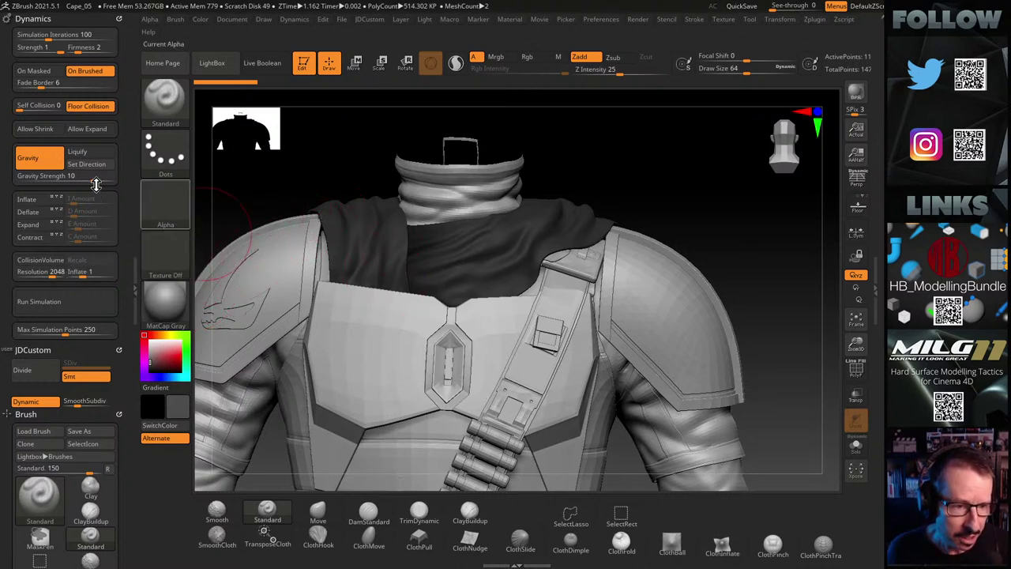
pyautogui.click(28, 157)
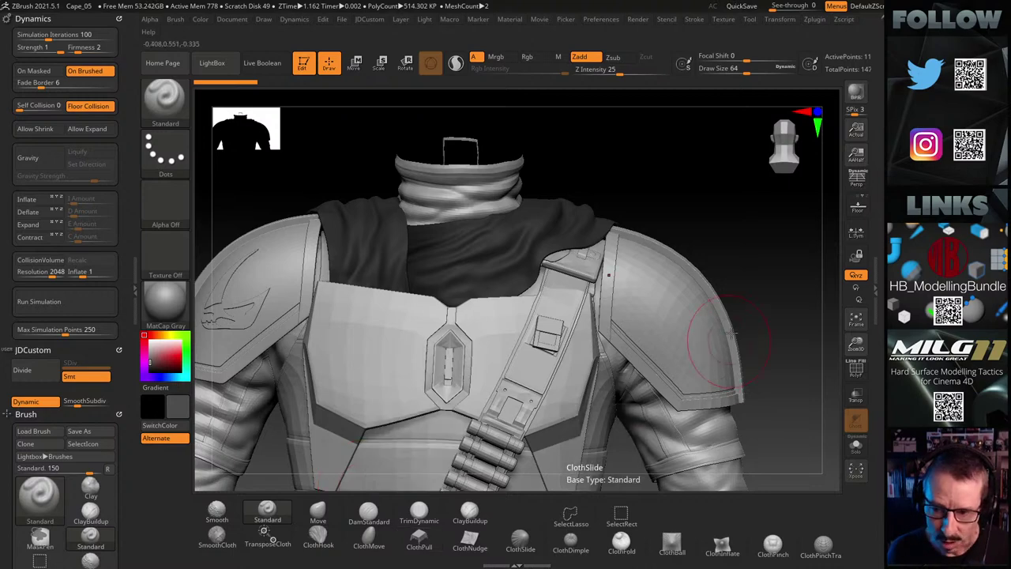
pyautogui.moveTo(767, 260)
pyautogui.mouseDown()
pyautogui.moveTo(666, 260)
pyautogui.moveTo(766, 261)
pyautogui.mouseUp()
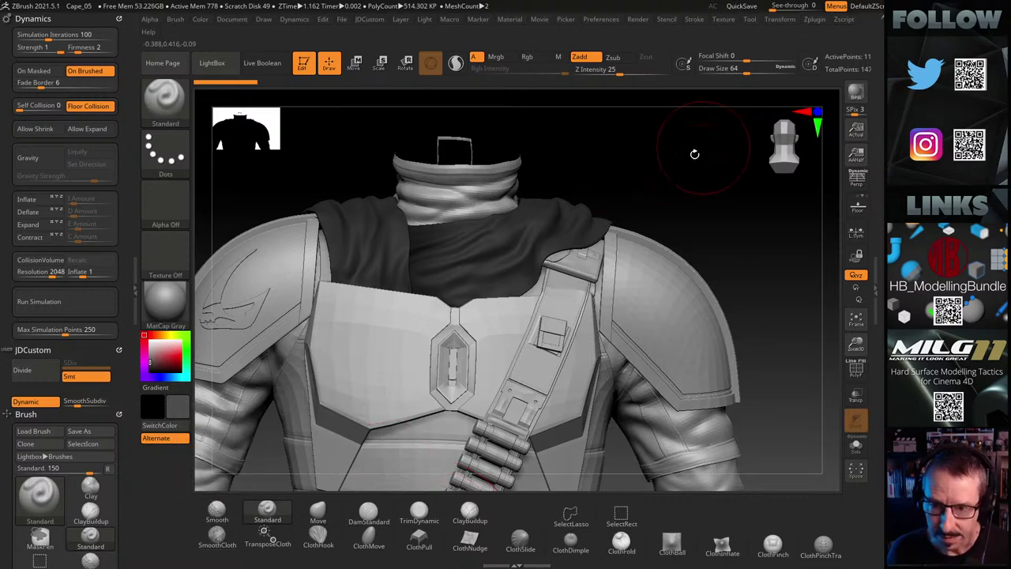
pyautogui.moveTo(695, 154)
pyautogui.mouseDown()
pyautogui.moveTo(661, 192)
pyautogui.moveTo(705, 161)
pyautogui.moveTo(682, 192)
pyautogui.mouseUp()
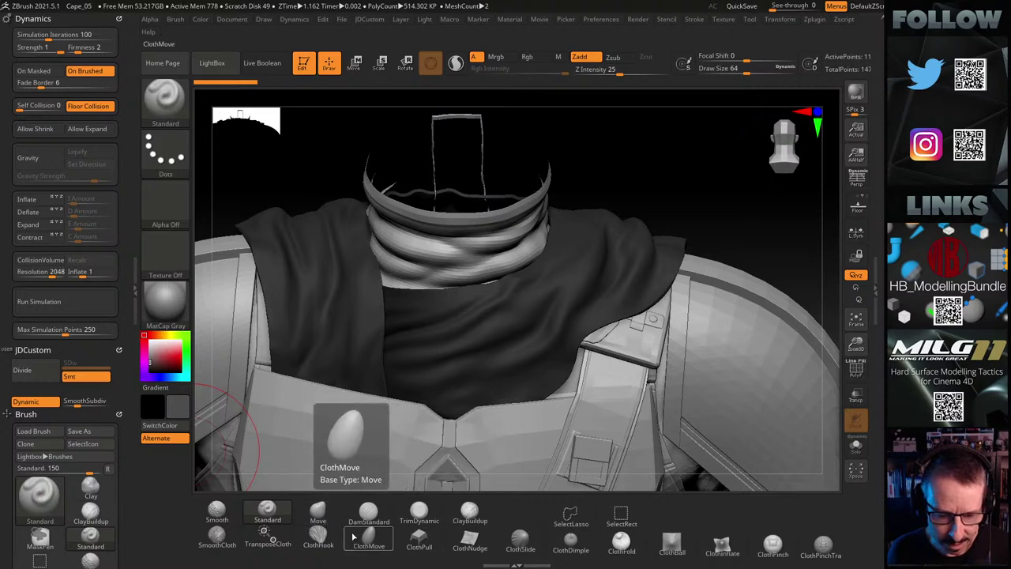
# Try pulling cloth folds into the scarf above the shoulder strap with the ClothPull brush
pyautogui.click(413, 542)
pyautogui.moveTo(677, 186); pyautogui.dragTo(649, 200)
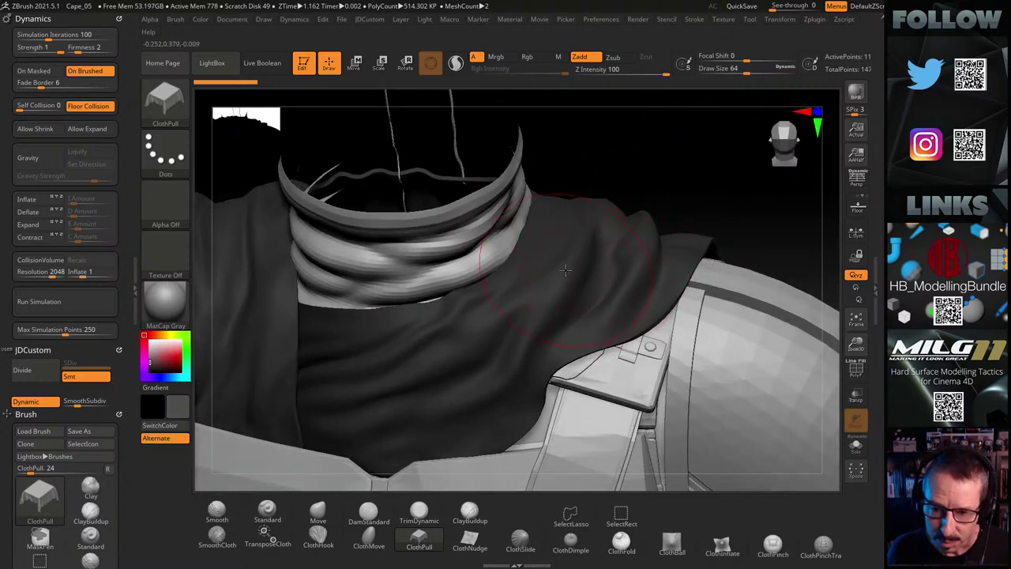
pyautogui.moveTo(576, 269); pyautogui.dragTo(563, 263)
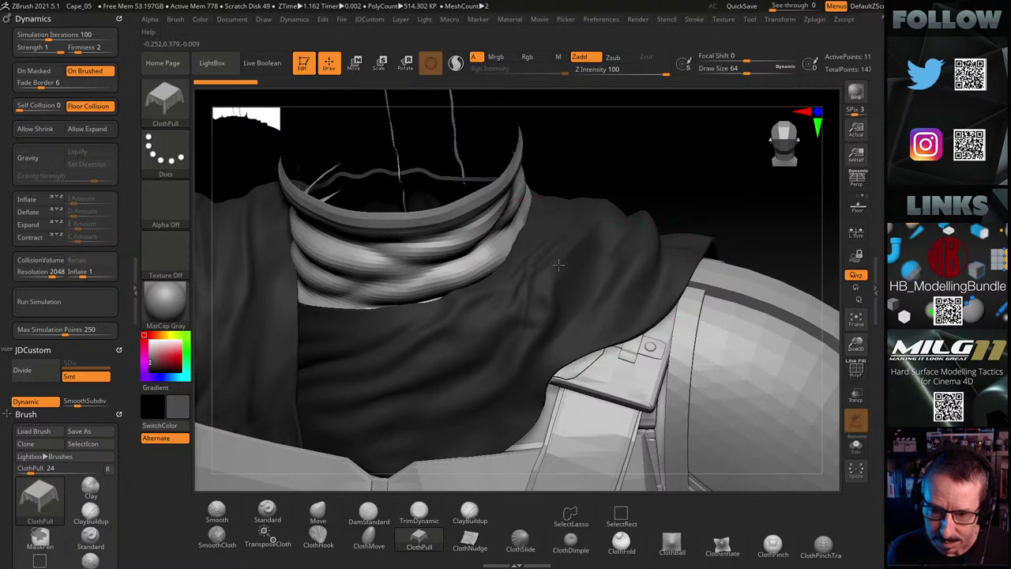
pyautogui.hotkey('ctrl', 'z')
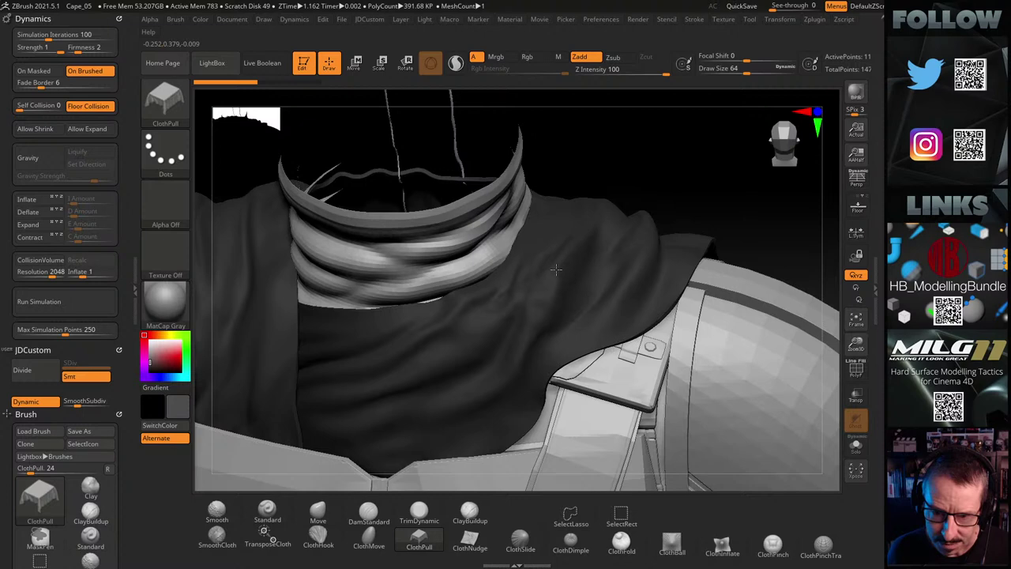
pyautogui.moveTo(550, 269); pyautogui.dragTo(570, 269)
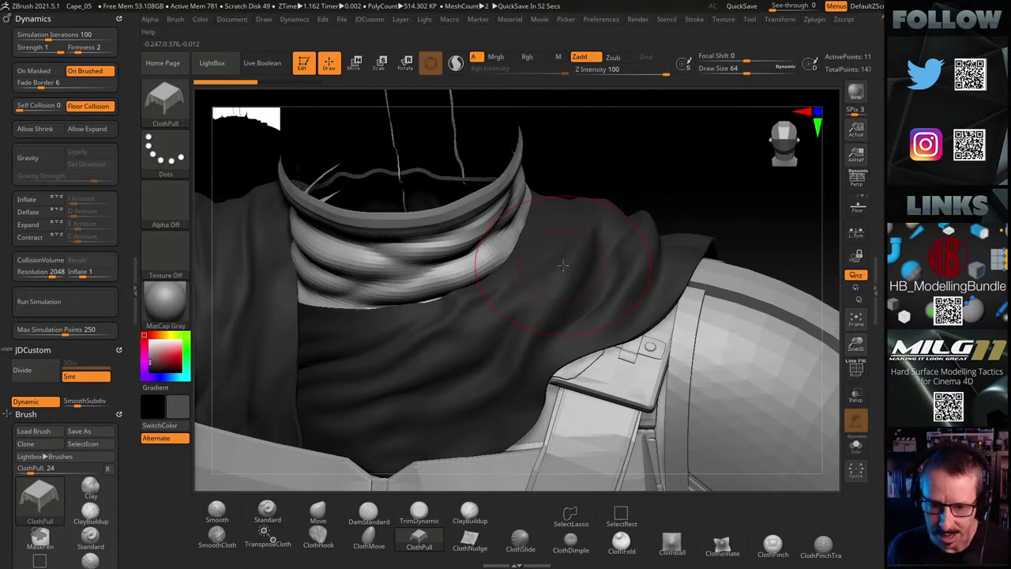
pyautogui.moveTo(576, 267); pyautogui.dragTo(598, 274)
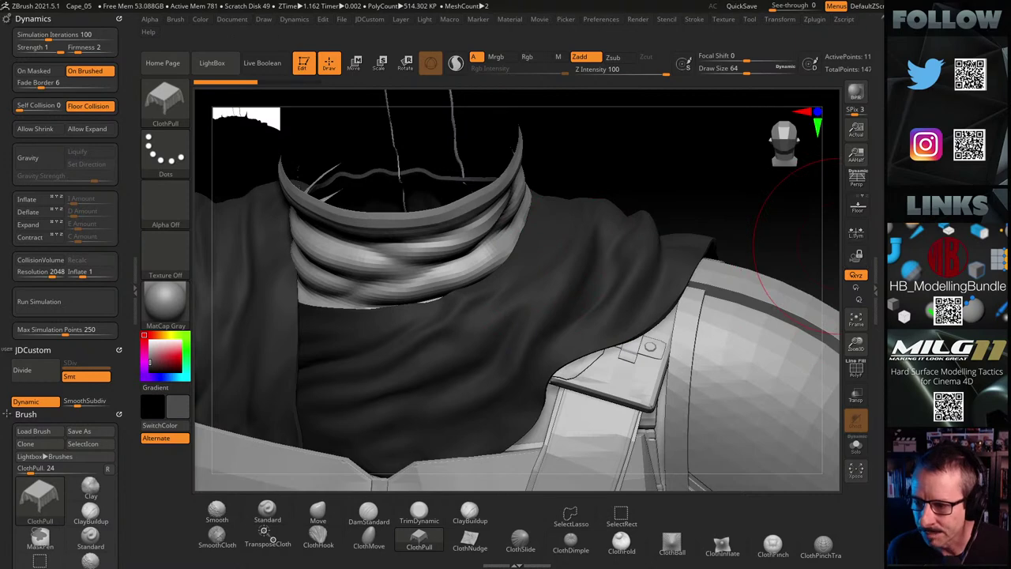
# Make the Cape subtool active and turn off its dynamic subdivision
pyautogui.moveTo(878, 363)
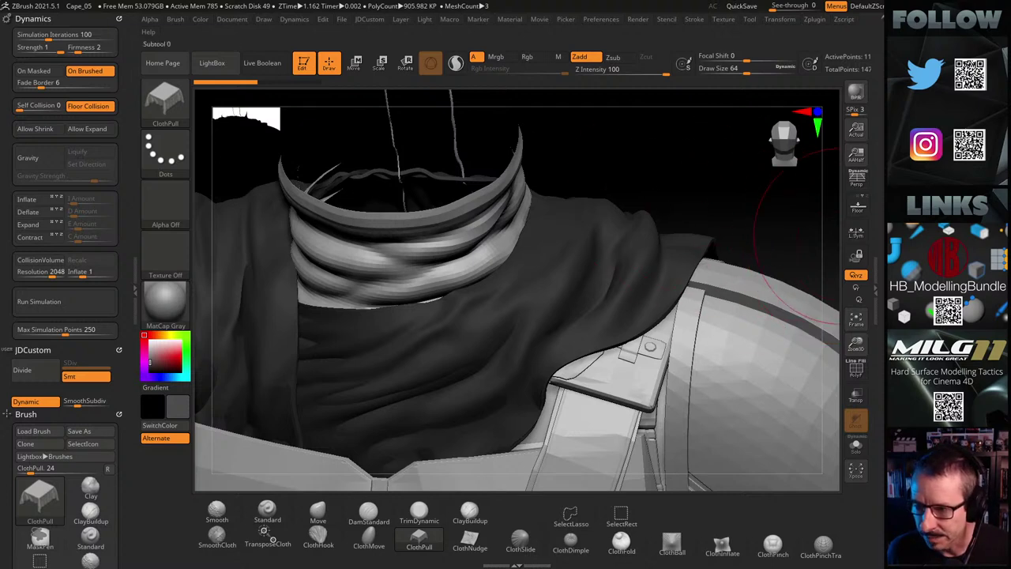
pyautogui.click(929, 479)
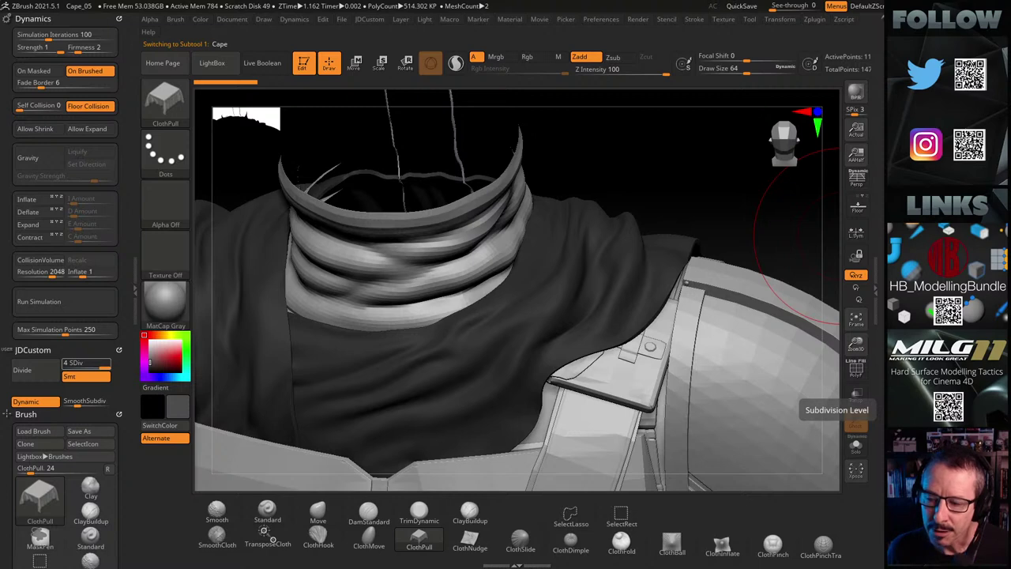
pyautogui.click(857, 420)
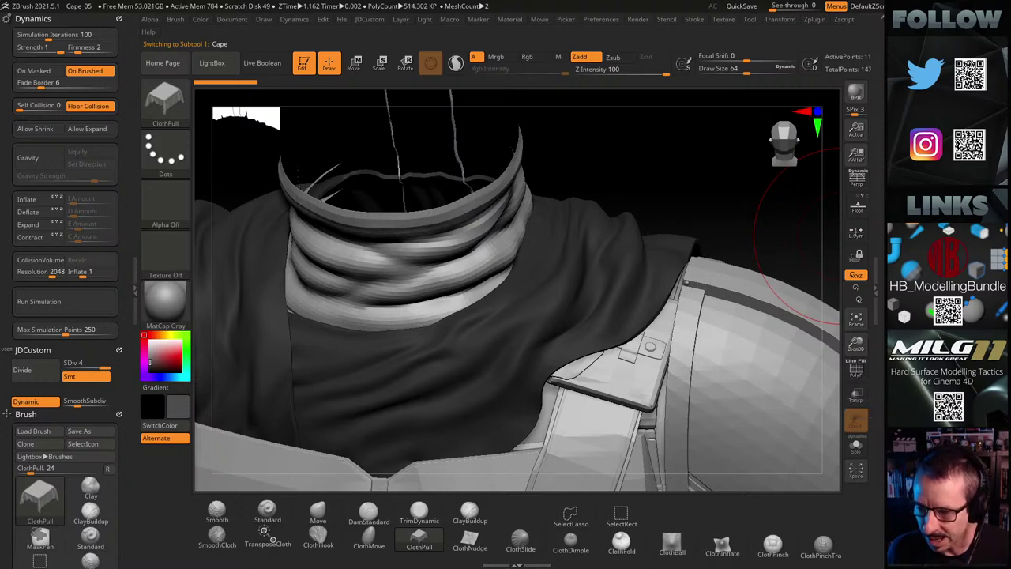
pyautogui.click(904, 458)
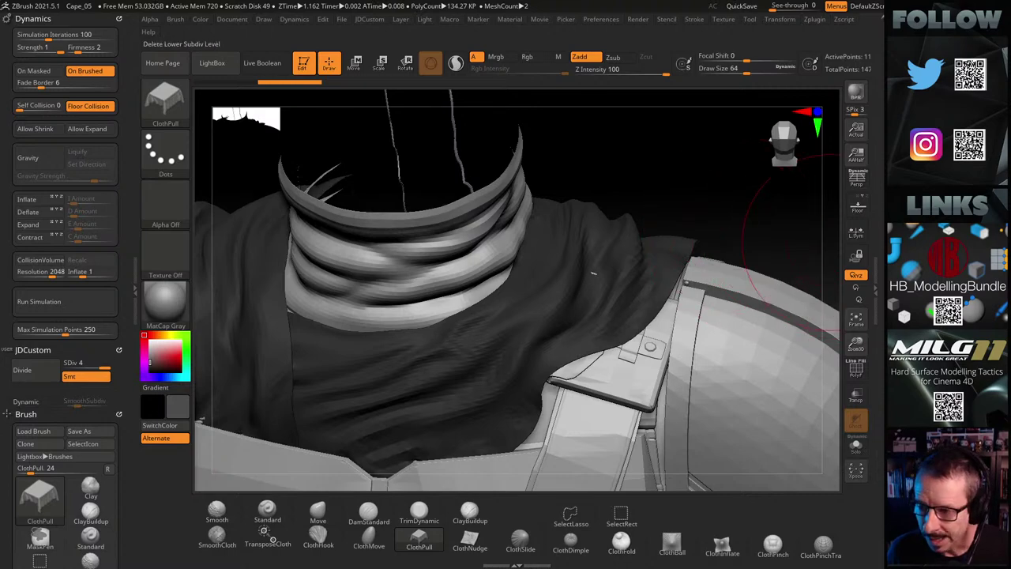
pyautogui.click(884, 293)
# Compare the Cape subtool at subdivision level 1 with subdivision level 4
pyautogui.keyDown('alt'); pyautogui.moveTo(693, 208); pyautogui.dragTo(672, 203); pyautogui.keyUp('alt')
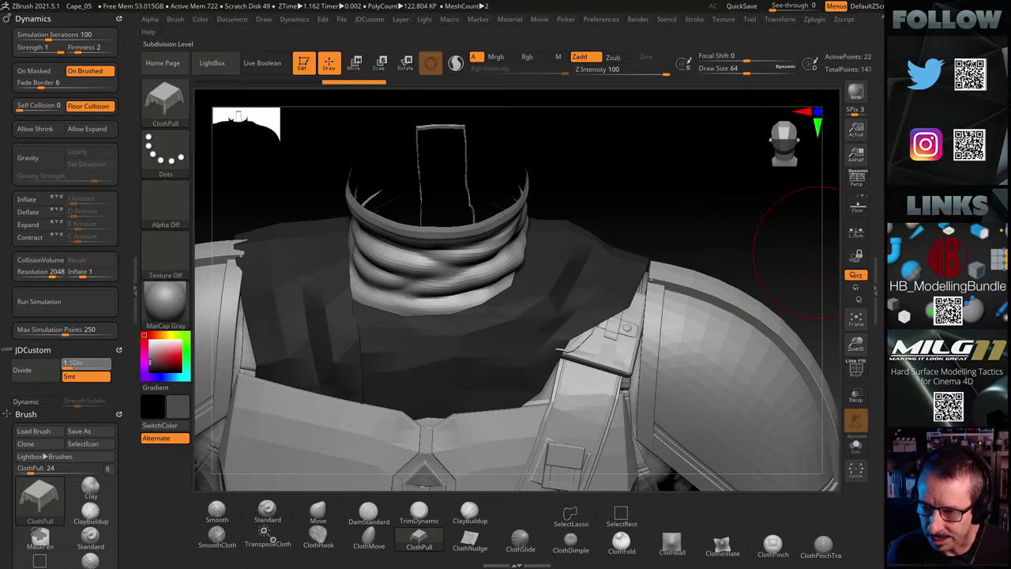
pyautogui.click(106, 364)
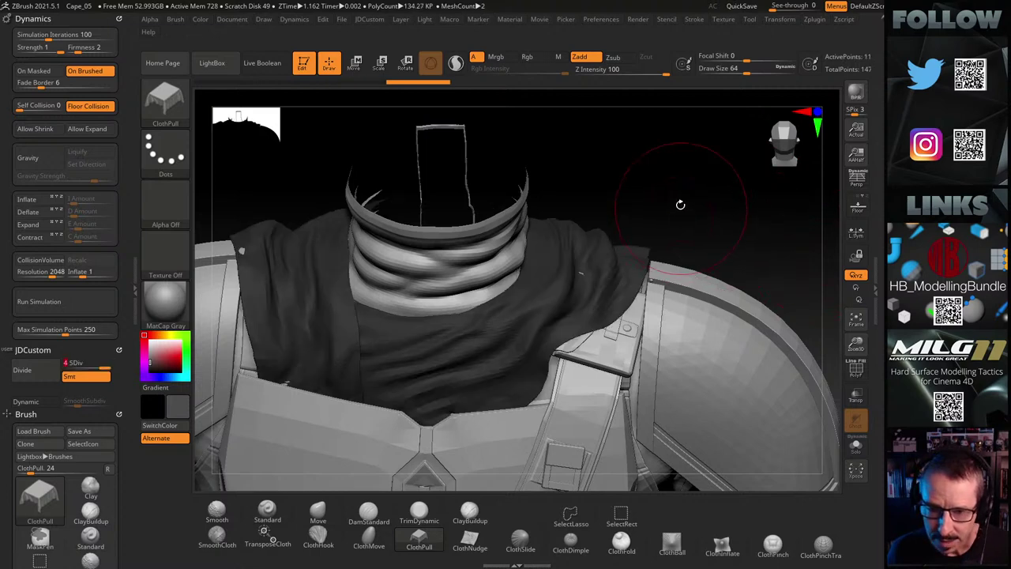
pyautogui.moveTo(679, 204); pyautogui.dragTo(675, 211)
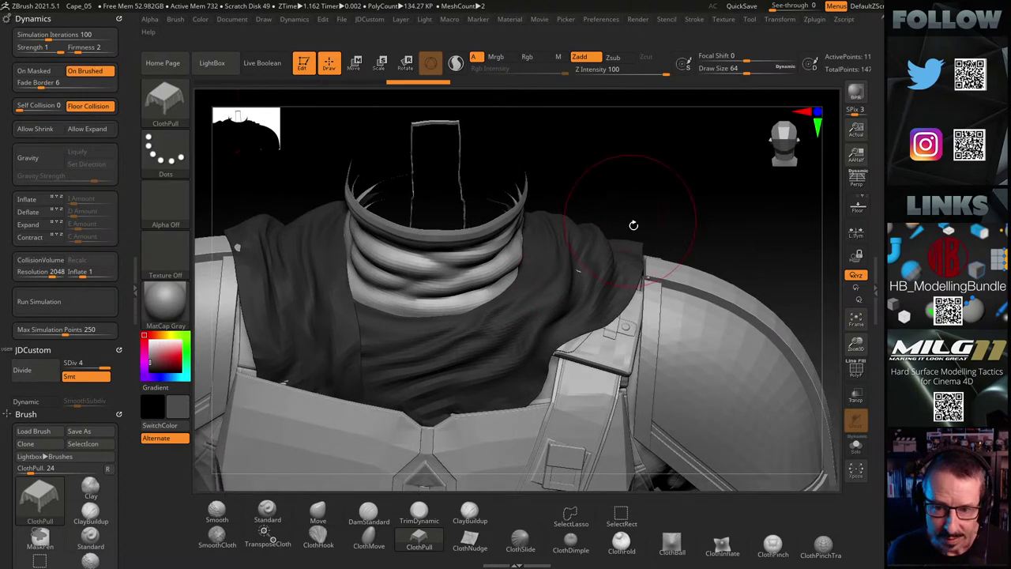
pyautogui.keyDown('alt'); pyautogui.moveTo(646, 204); pyautogui.dragTo(713, 194); pyautogui.keyUp('alt')
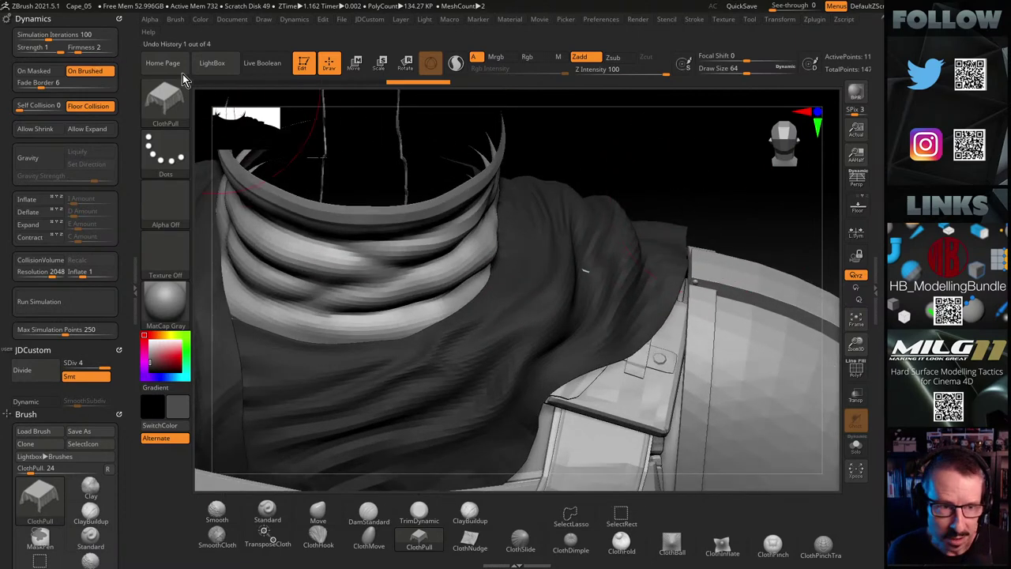
# Set the simulation Firmness to 5 and turn dynamic subdivision back on for the cape
pyautogui.click(84, 49)
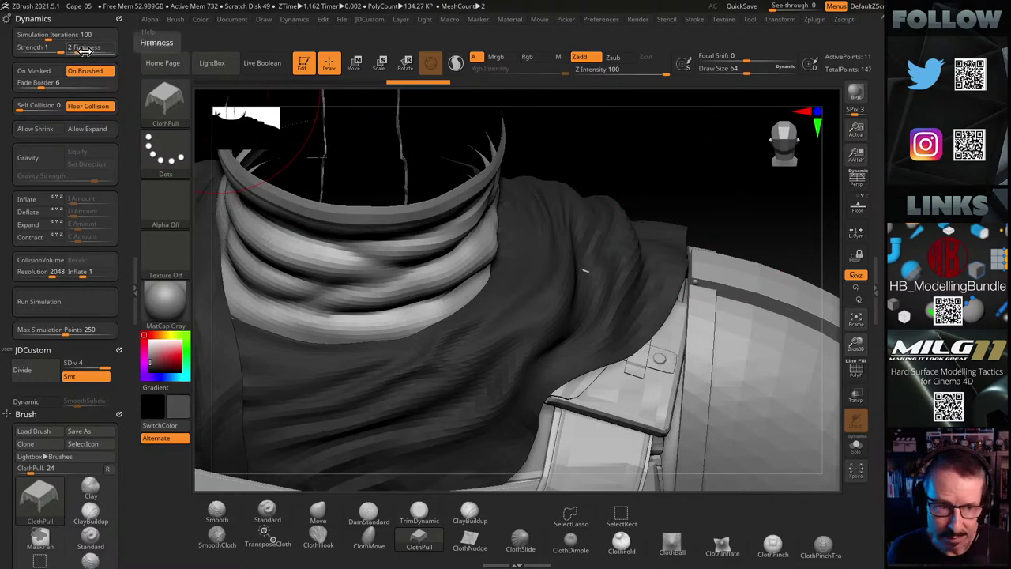
pyautogui.moveTo(81, 50); pyautogui.dragTo(96, 51)
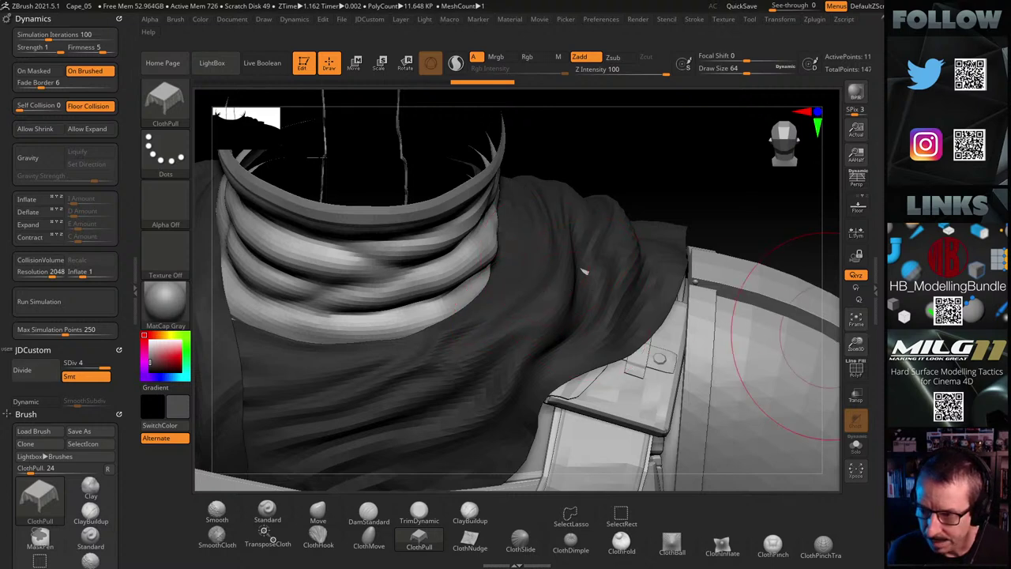
pyautogui.press('d')
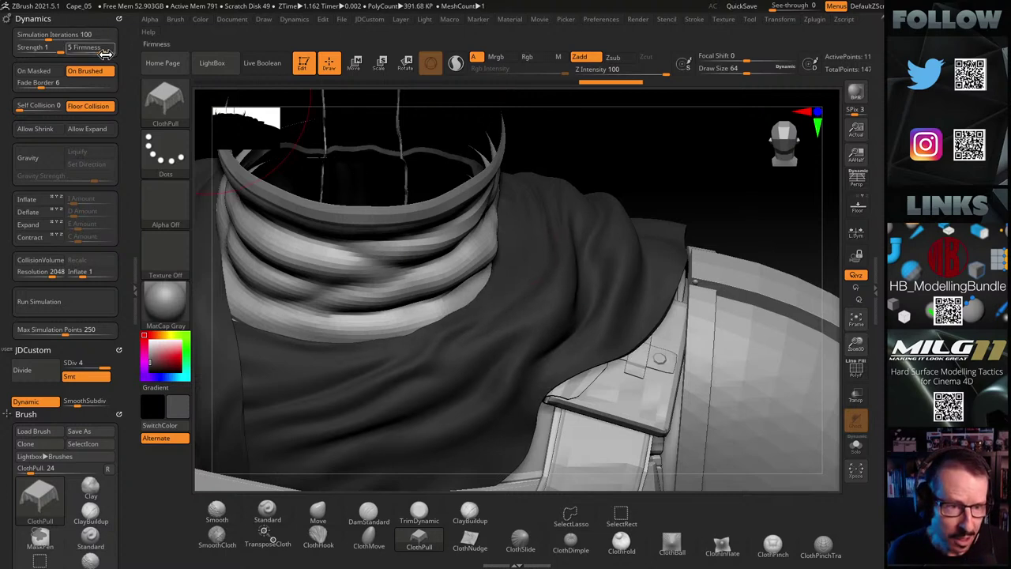
# Set the simulation Firmness to 2 and try a ClothPull stroke on the scarf folds beside the neck
pyautogui.moveTo(105, 53); pyautogui.dragTo(80, 56)
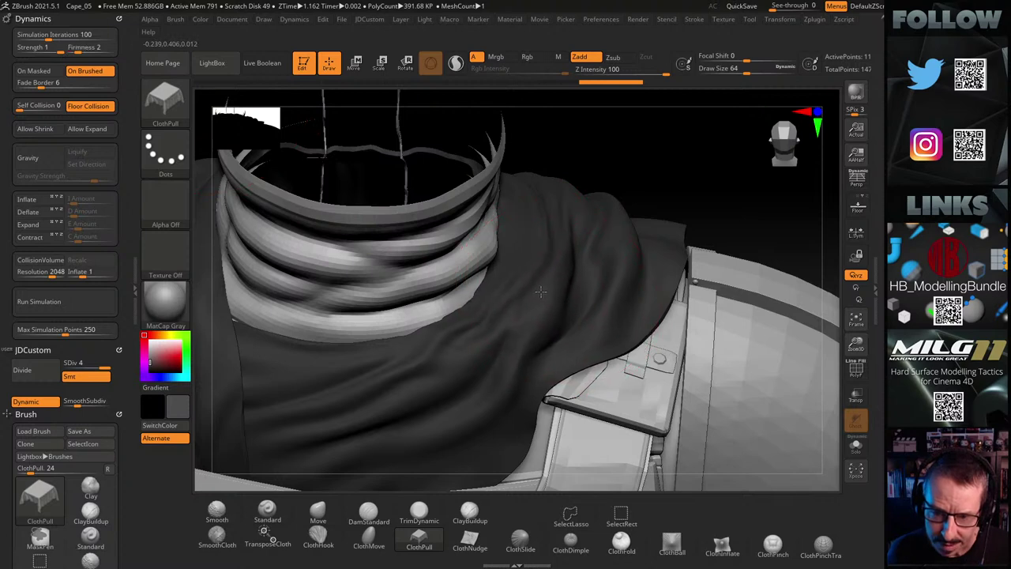
pyautogui.moveTo(542, 293); pyautogui.dragTo(546, 293)
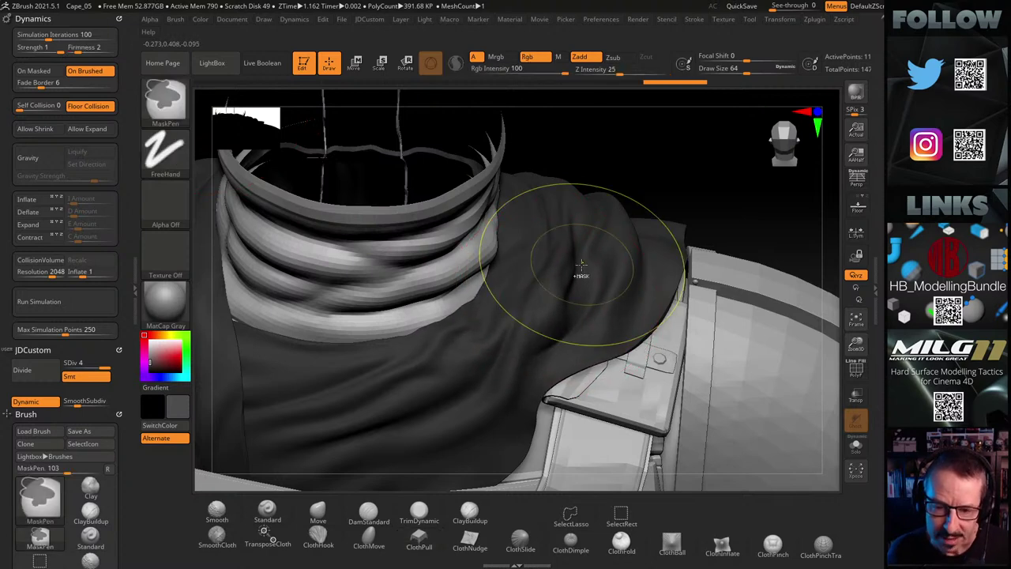
pyautogui.hotkey('ctrl', 'z')
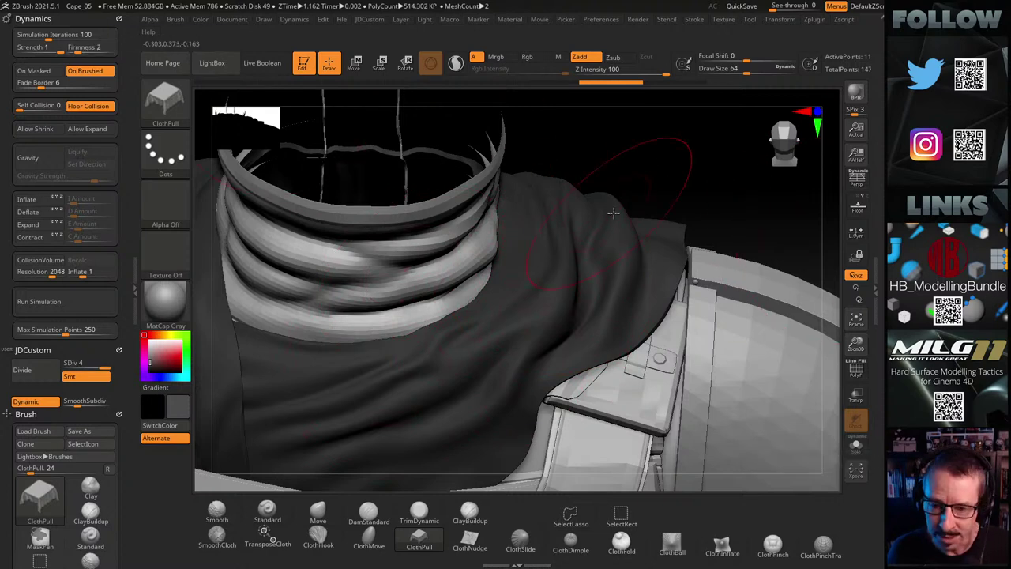
# Make the Cape1 subtool active for sculpting the scarf
pyautogui.moveTo(688, 190); pyautogui.dragTo(646, 226)
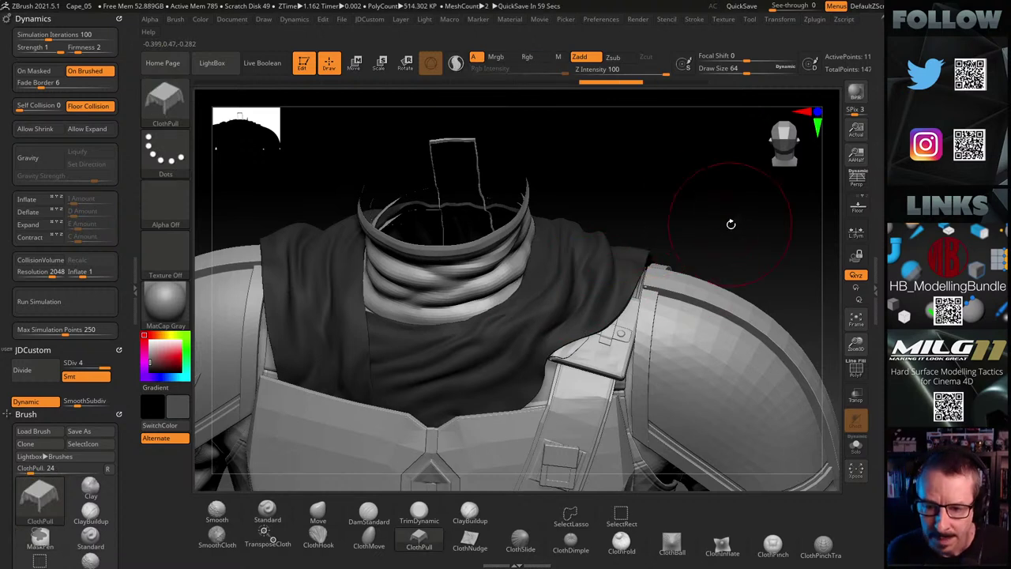
pyautogui.moveTo(729, 223); pyautogui.dragTo(675, 207)
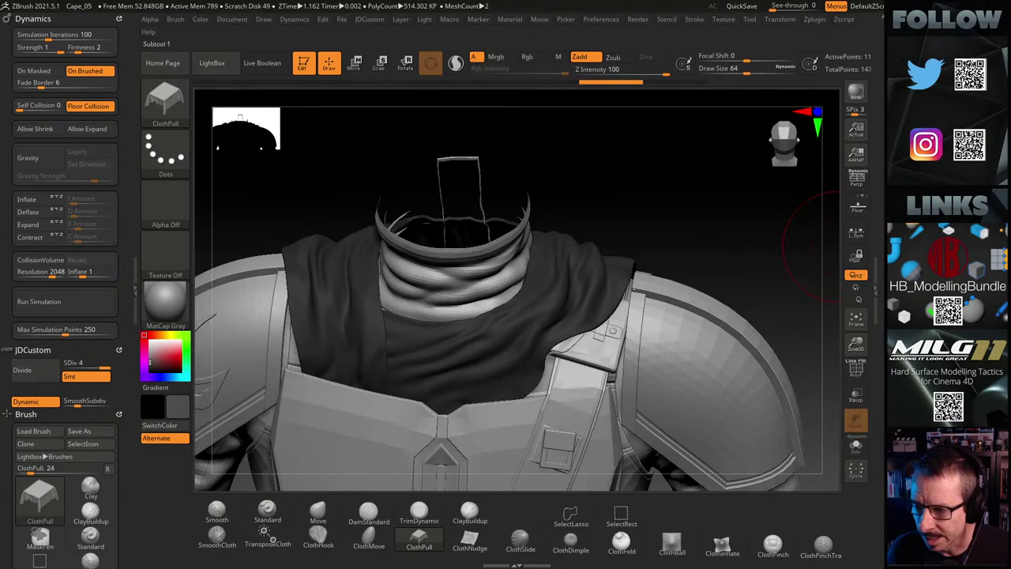
pyautogui.press('Down')
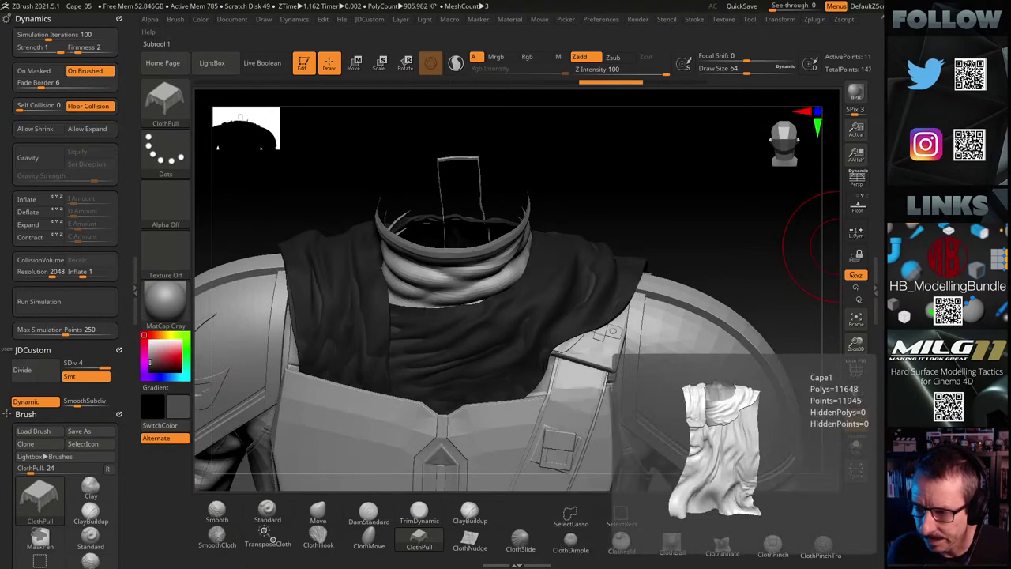
pyautogui.click(940, 453)
pyautogui.keyDown('alt'); pyautogui.moveTo(659, 255); pyautogui.dragTo(722, 224); pyautogui.keyUp('alt')
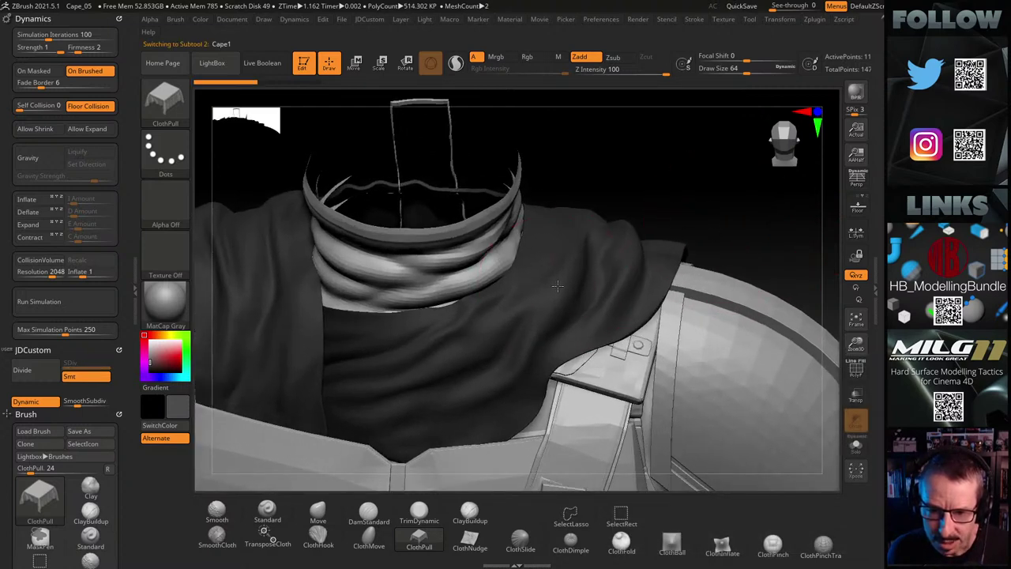
# Examine the full cape from the back and front, then the scarf over the shoulder strap
pyautogui.moveTo(685, 203)
pyautogui.keyDown('alt'); pyautogui.mouseDown()
pyautogui.moveTo(605, 210)
pyautogui.moveTo(634, 231)
pyautogui.moveTo(655, 217)
pyautogui.moveTo(706, 237)
pyautogui.moveTo(654, 283)
pyautogui.moveTo(742, 257)
pyautogui.moveTo(596, 181)
pyautogui.moveTo(616, 211)
pyautogui.moveTo(602, 208)
pyautogui.moveTo(650, 212)
pyautogui.moveTo(485, 239)
pyautogui.moveTo(616, 293)
pyautogui.moveTo(610, 340)
pyautogui.mouseUp(); pyautogui.keyUp('alt')
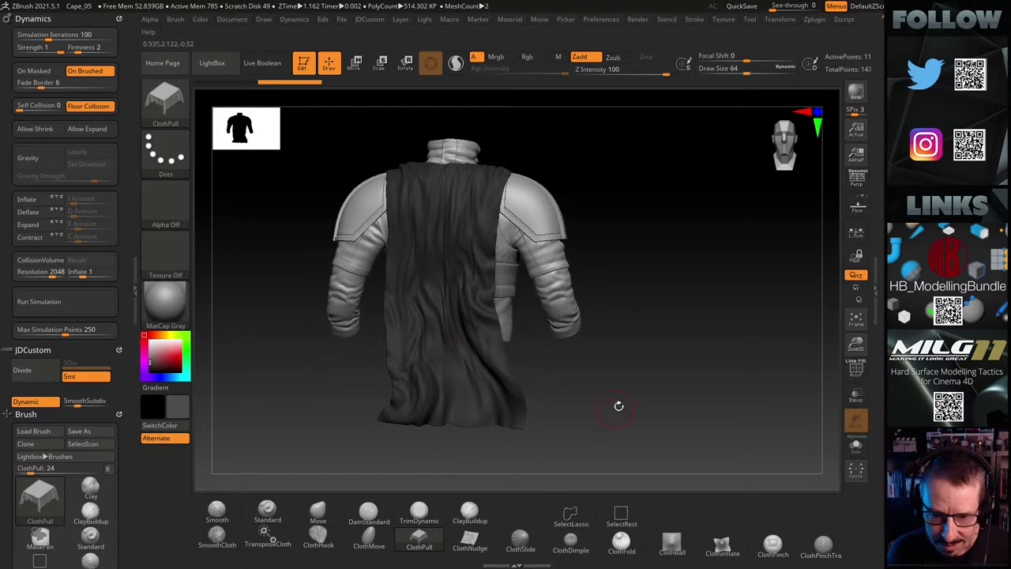
pyautogui.moveTo(619, 405); pyautogui.dragTo(381, 251)
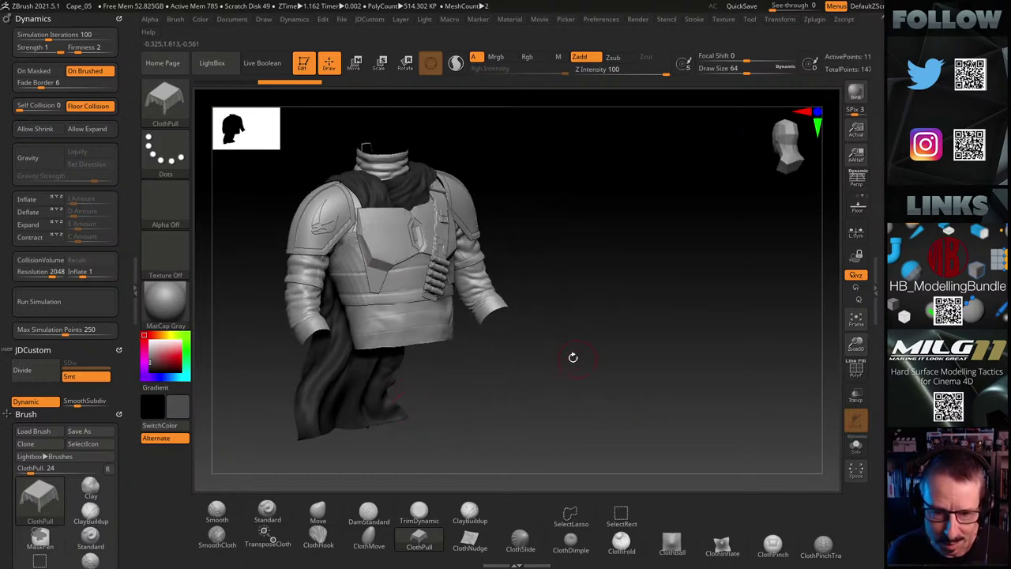
pyautogui.moveTo(553, 280)
pyautogui.mouseDown()
pyautogui.moveTo(594, 273)
pyautogui.moveTo(567, 261)
pyautogui.moveTo(605, 264)
pyautogui.moveTo(590, 271)
pyautogui.moveTo(605, 307)
pyautogui.moveTo(542, 321)
pyautogui.moveTo(527, 257)
pyautogui.moveTo(537, 240)
pyautogui.moveTo(700, 179)
pyautogui.moveTo(711, 199)
pyautogui.mouseUp()
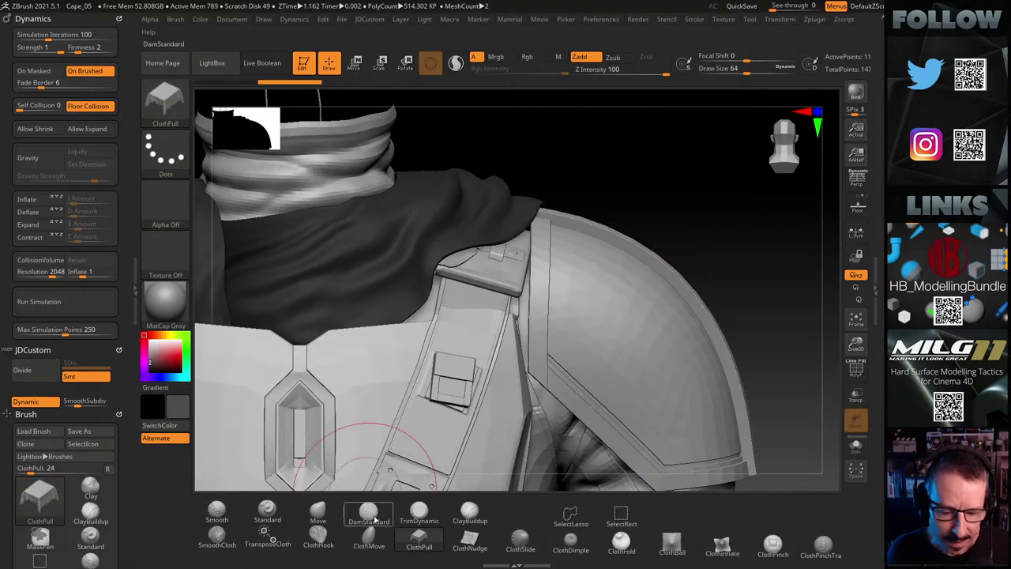
pyautogui.moveTo(578, 175)
pyautogui.mouseDown()
pyautogui.moveTo(584, 210)
pyautogui.moveTo(572, 204)
pyautogui.moveTo(586, 208)
pyautogui.mouseUp()
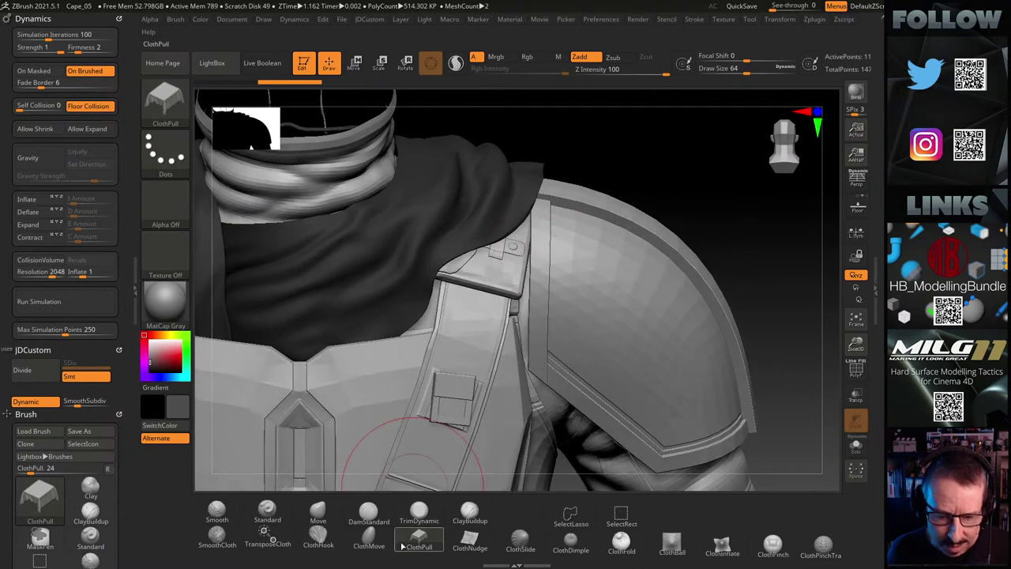
# Try the ClothMove brush on the scarf folds beside the neck
pyautogui.click(470, 543)
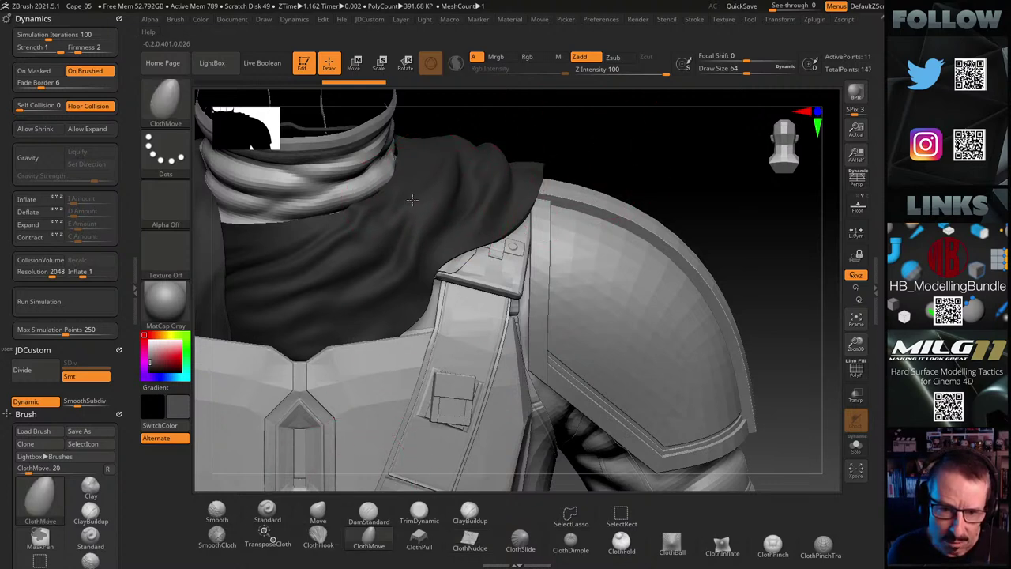
pyautogui.moveTo(413, 200); pyautogui.dragTo(413, 199)
pyautogui.keyDown('alt'); pyautogui.moveTo(572, 152); pyautogui.dragTo(710, 198); pyautogui.keyUp('alt')
pyautogui.moveTo(668, 166)
pyautogui.mouseDown()
pyautogui.moveTo(639, 163)
pyautogui.moveTo(676, 162)
pyautogui.mouseUp()
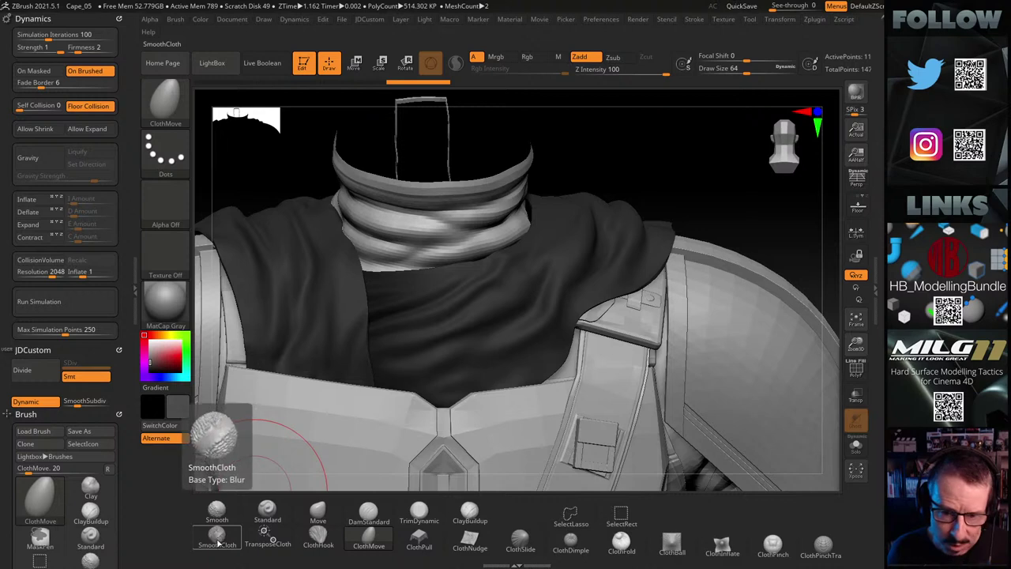
pyautogui.keyDown('alt'); pyautogui.moveTo(659, 179); pyautogui.dragTo(713, 183); pyautogui.keyUp('alt')
pyautogui.moveTo(510, 244); pyautogui.dragTo(487, 236)
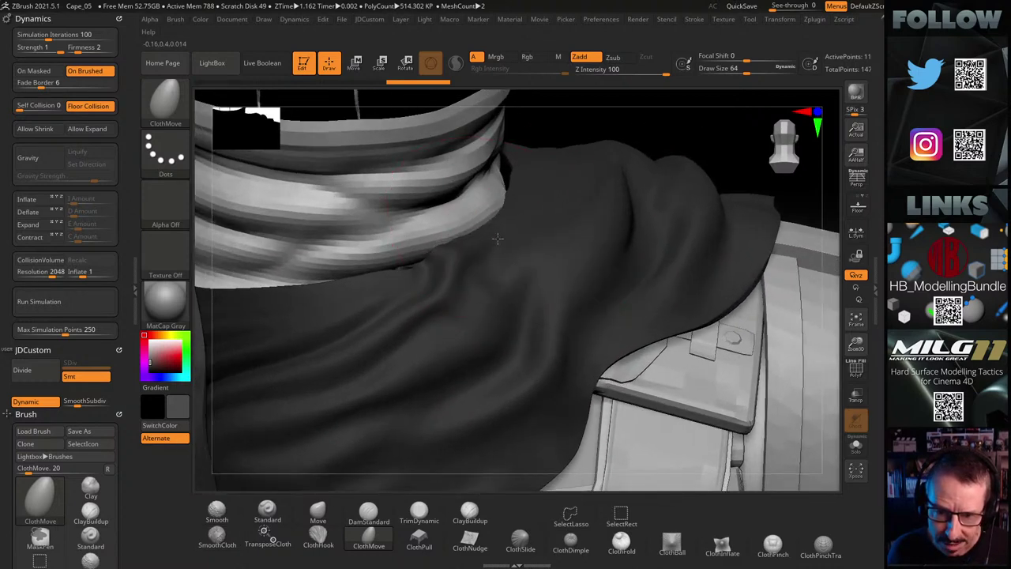
pyautogui.keyDown('alt'); pyautogui.moveTo(399, 254); pyautogui.dragTo(461, 244, button='right'); pyautogui.keyUp('alt')
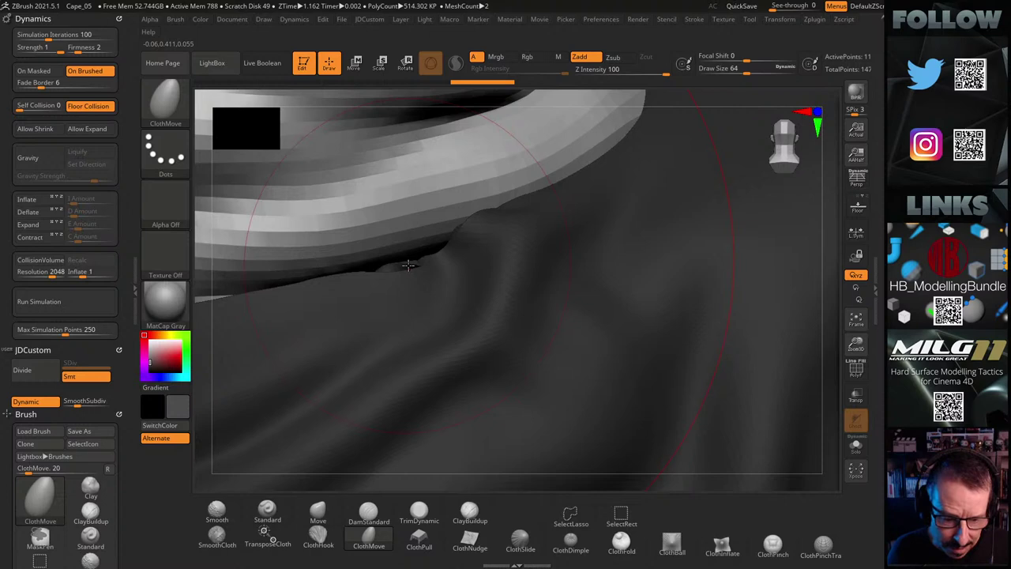
# Assign SmoothCloth as the smoothing brush, skip its note until restart, reduce the Draw Size to about 5 and set RGB Intensity to 14
pyautogui.click(216, 533)
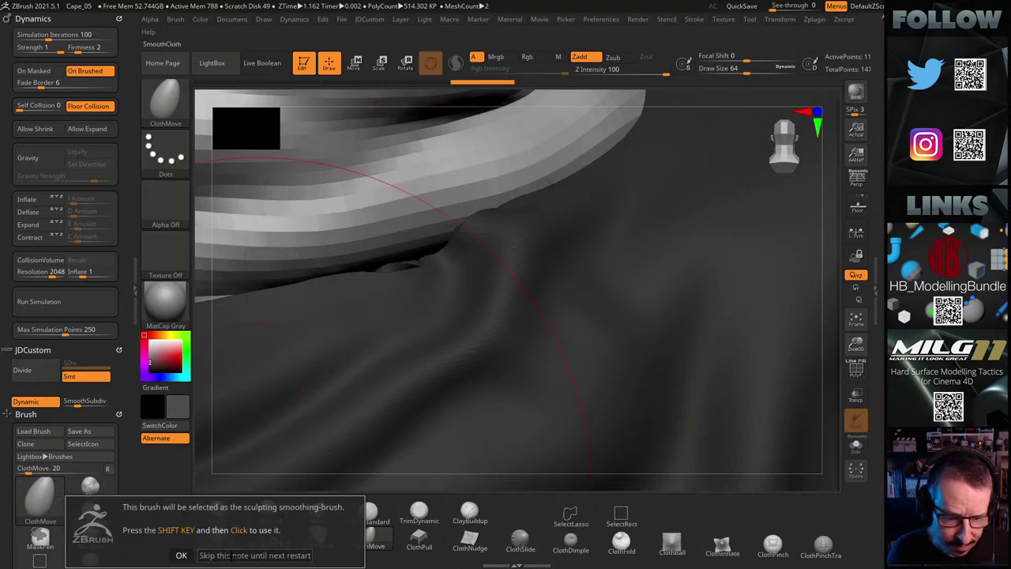
pyautogui.click(232, 555)
pyautogui.press('s')
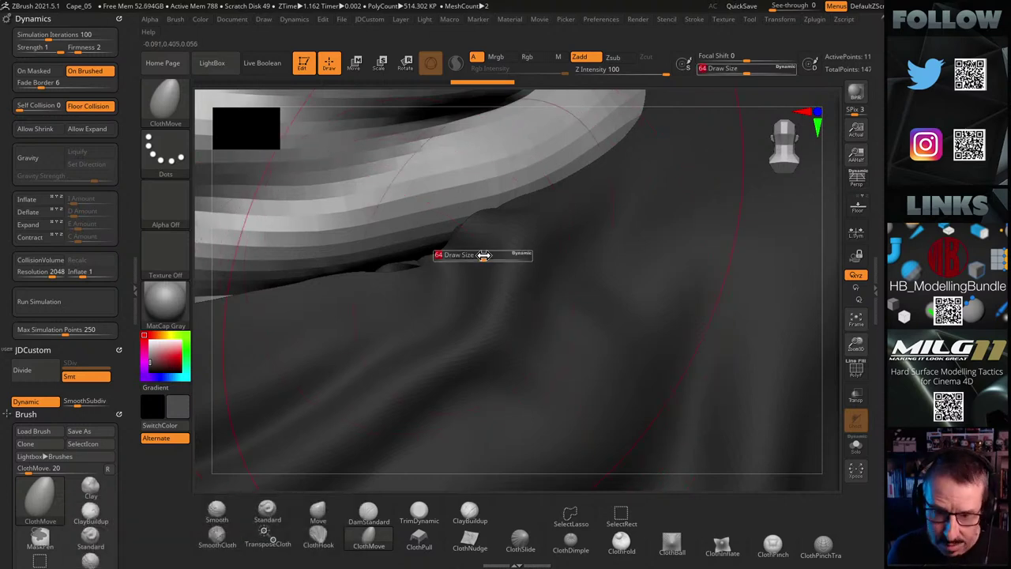
pyautogui.moveTo(481, 258); pyautogui.dragTo(461, 263)
pyautogui.press('shift')
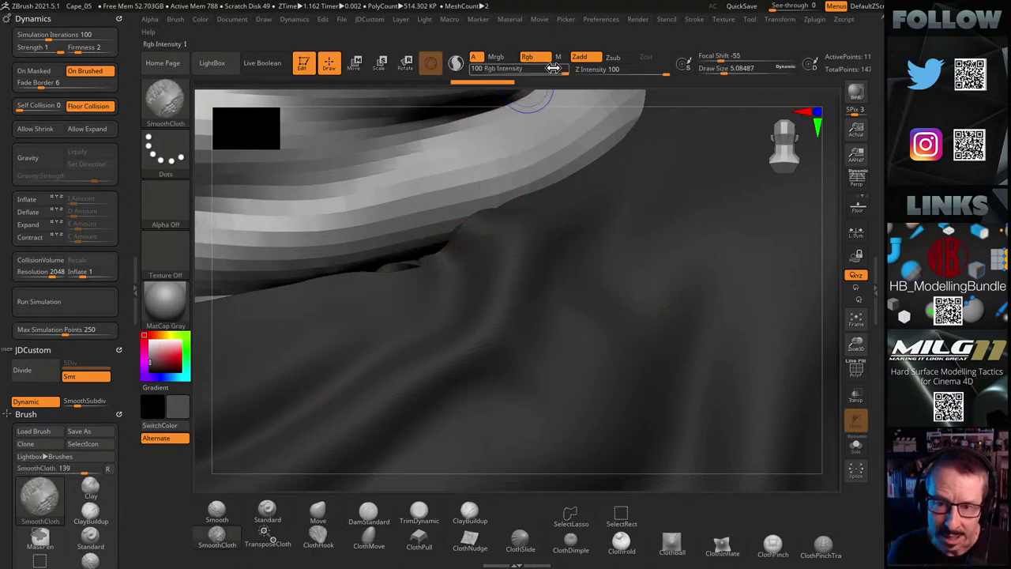
pyautogui.moveTo(561, 72); pyautogui.dragTo(515, 81)
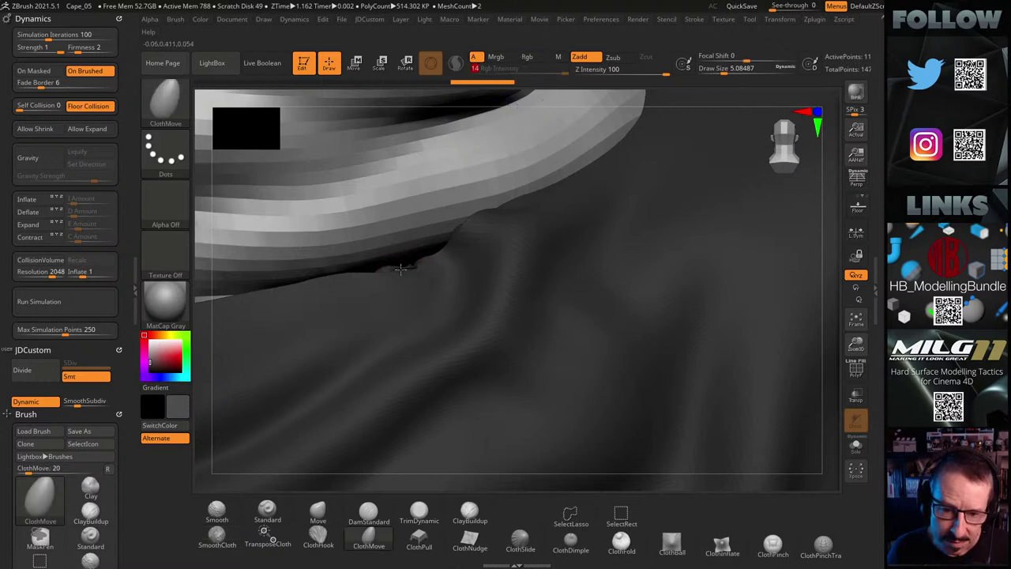
# Smooth the ragged edge of the scarf along the neckline with SmoothCloth
pyautogui.press('shift')
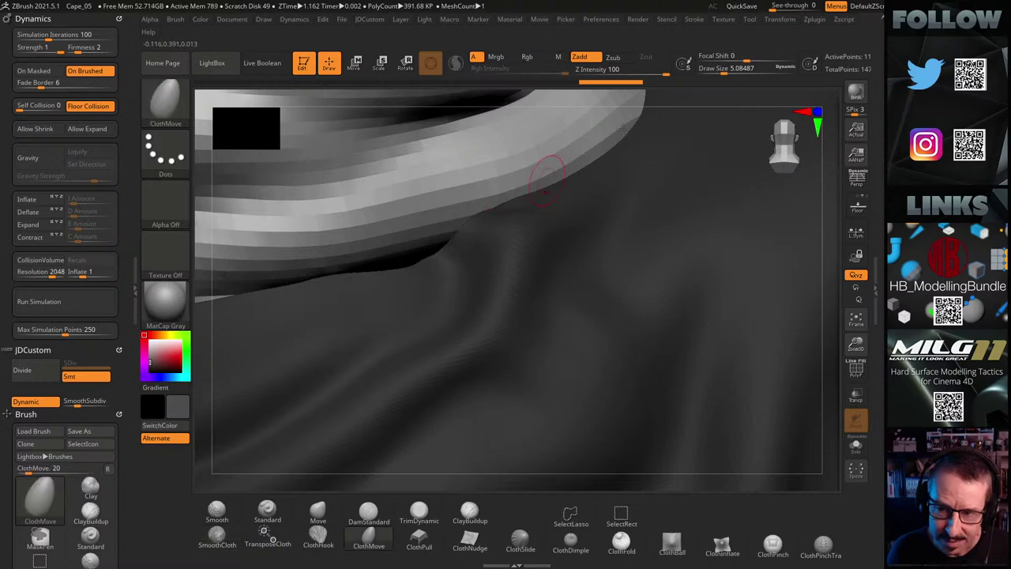
pyautogui.moveTo(829, 172); pyautogui.dragTo(838, 212)
pyautogui.press('shift')
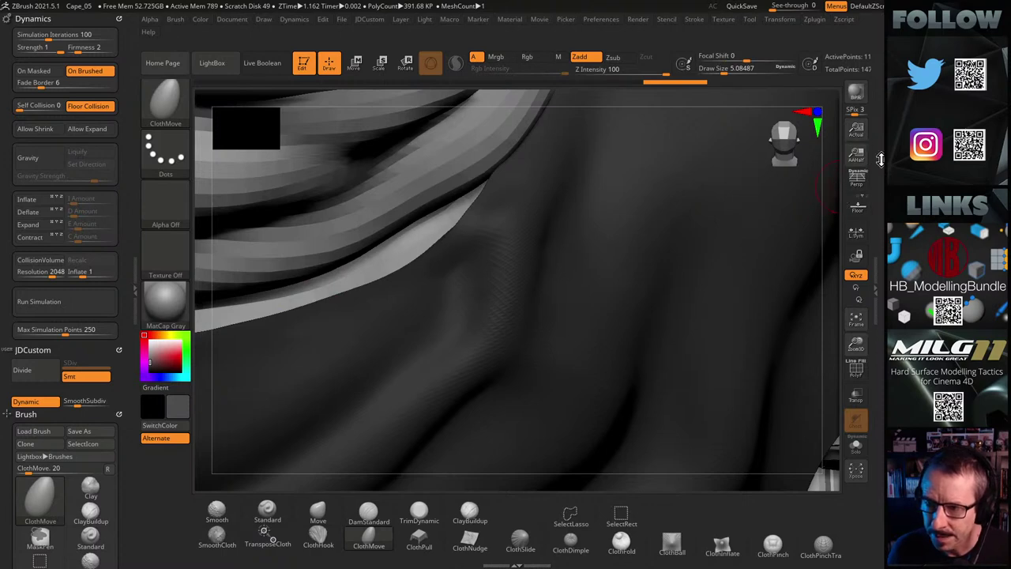
pyautogui.moveTo(835, 186)
pyautogui.mouseDown()
pyautogui.moveTo(819, 155)
pyautogui.moveTo(830, 173)
pyautogui.moveTo(750, 199)
pyautogui.moveTo(370, 259)
pyautogui.mouseUp()
pyautogui.moveTo(730, 182); pyautogui.dragTo(722, 191)
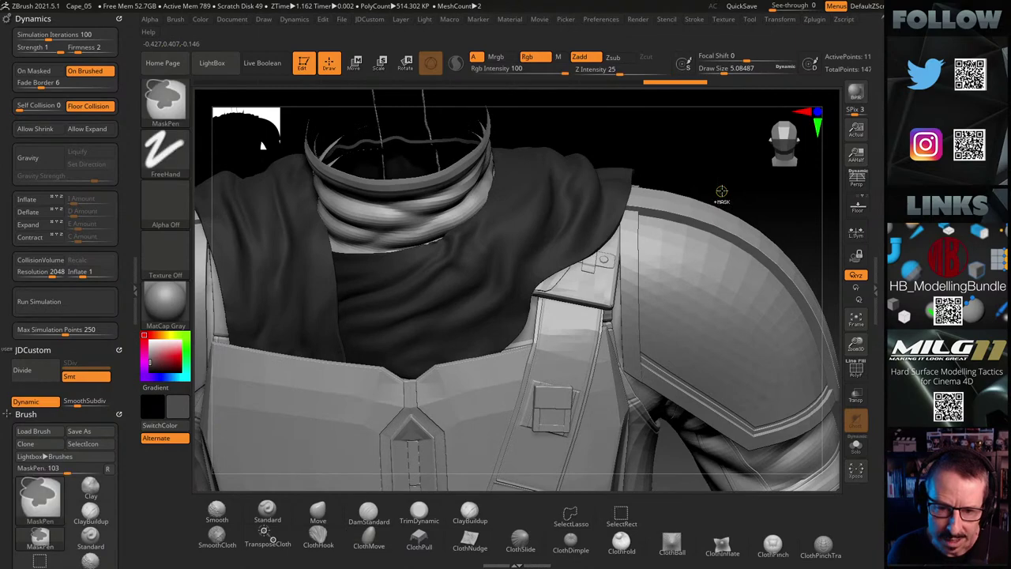
# Undo the recent cloth brush and smoothing strokes on the scarf
pyautogui.hotkey('ctrl', 'z')
pyautogui.hotkey('ctrl', 'z')
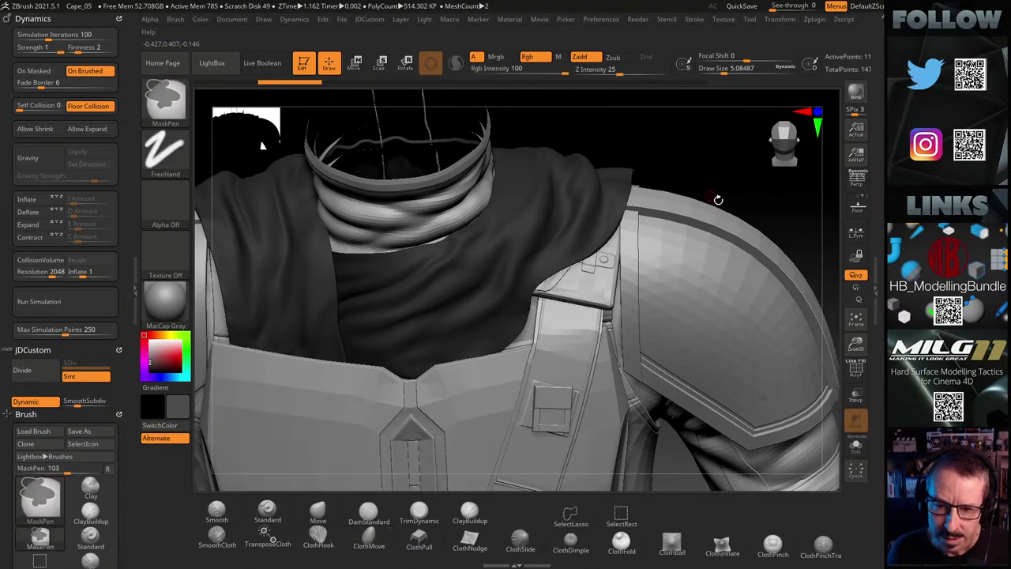
pyautogui.hotkey('ctrl', 'z')
pyautogui.moveTo(677, 163)
pyautogui.keyDown('alt'); pyautogui.mouseDown()
pyautogui.moveTo(653, 172)
pyautogui.moveTo(611, 151)
pyautogui.moveTo(639, 158)
pyautogui.moveTo(638, 166)
pyautogui.moveTo(609, 189)
pyautogui.moveTo(711, 174)
pyautogui.moveTo(677, 180)
pyautogui.mouseUp(); pyautogui.keyUp('alt')
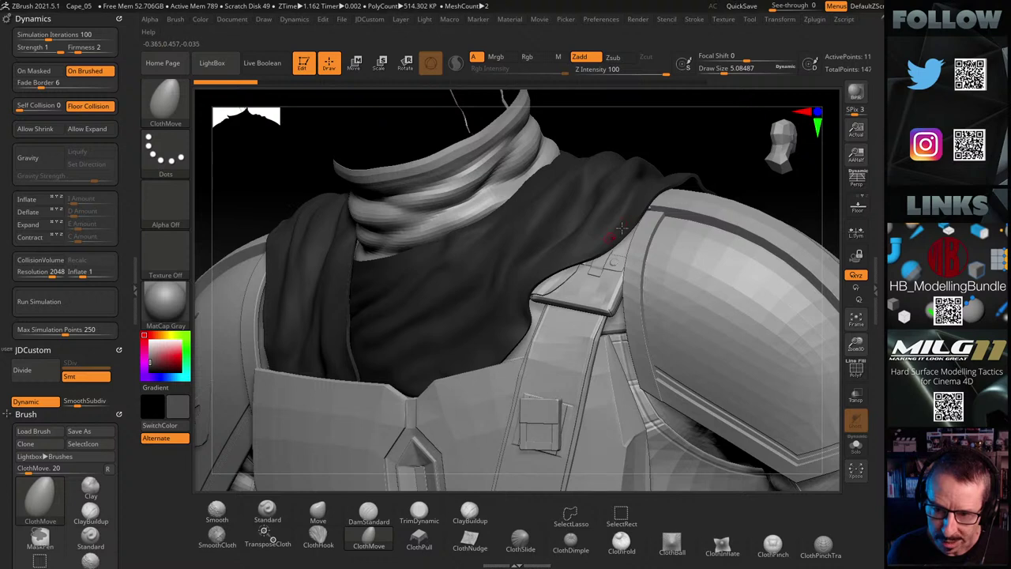
pyautogui.moveTo(694, 148)
pyautogui.mouseDown()
pyautogui.moveTo(718, 151)
pyautogui.moveTo(612, 176)
pyautogui.moveTo(576, 203)
pyautogui.moveTo(577, 222)
pyautogui.moveTo(592, 189)
pyautogui.moveTo(682, 207)
pyautogui.mouseUp()
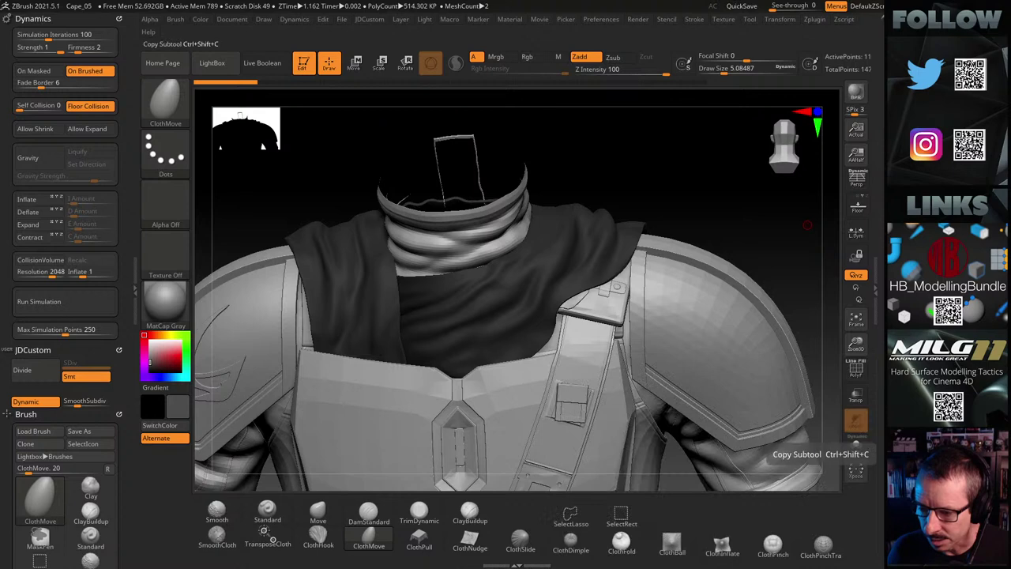
# Duplicate the Cape1 subtool and make the copy the active subtool
pyautogui.click(913, 454)
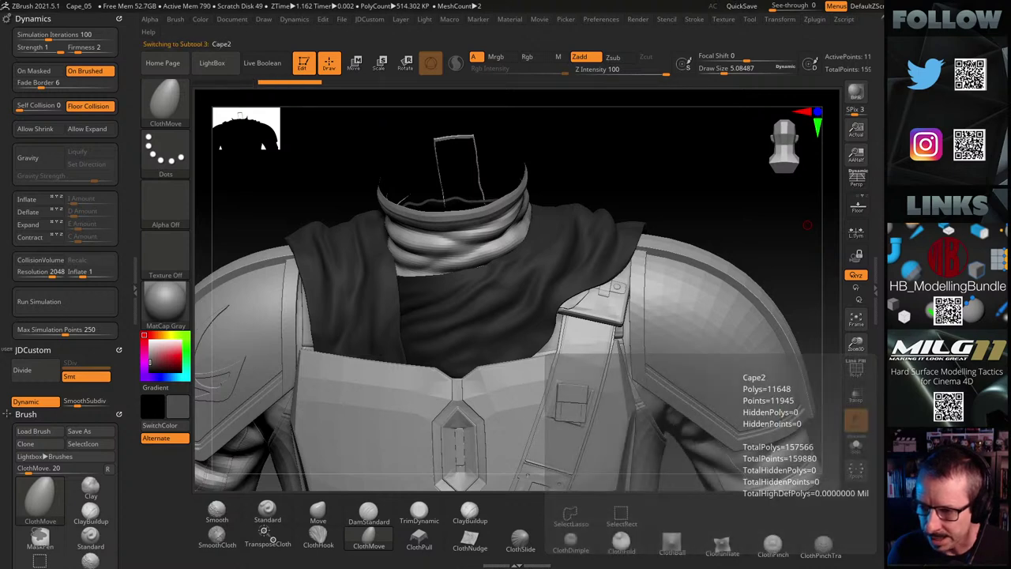
pyautogui.keyDown('alt'); pyautogui.click(807, 224); pyautogui.keyUp('alt')
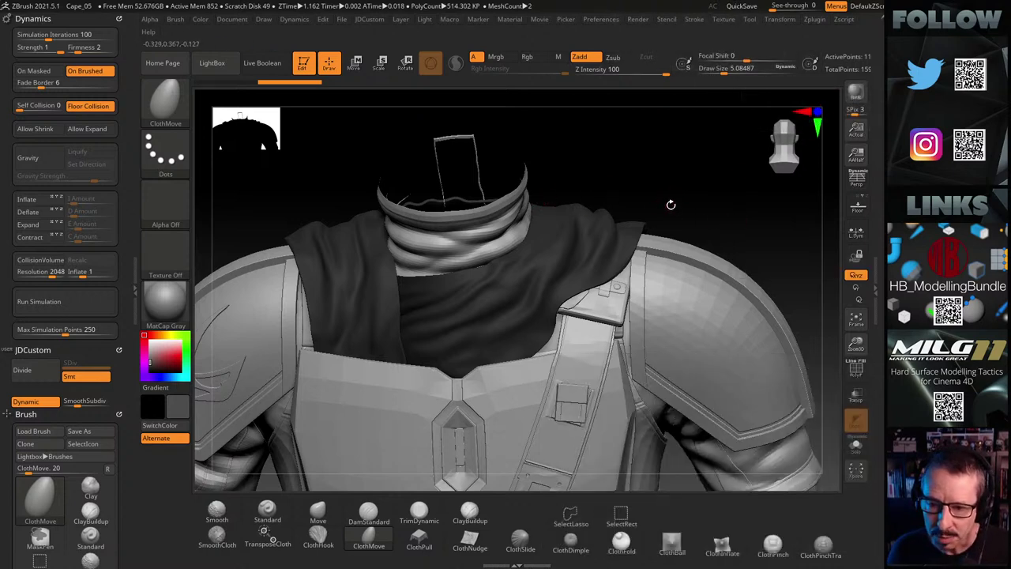
pyautogui.keyDown('alt'); pyautogui.moveTo(679, 201); pyautogui.dragTo(666, 206); pyautogui.keyUp('alt')
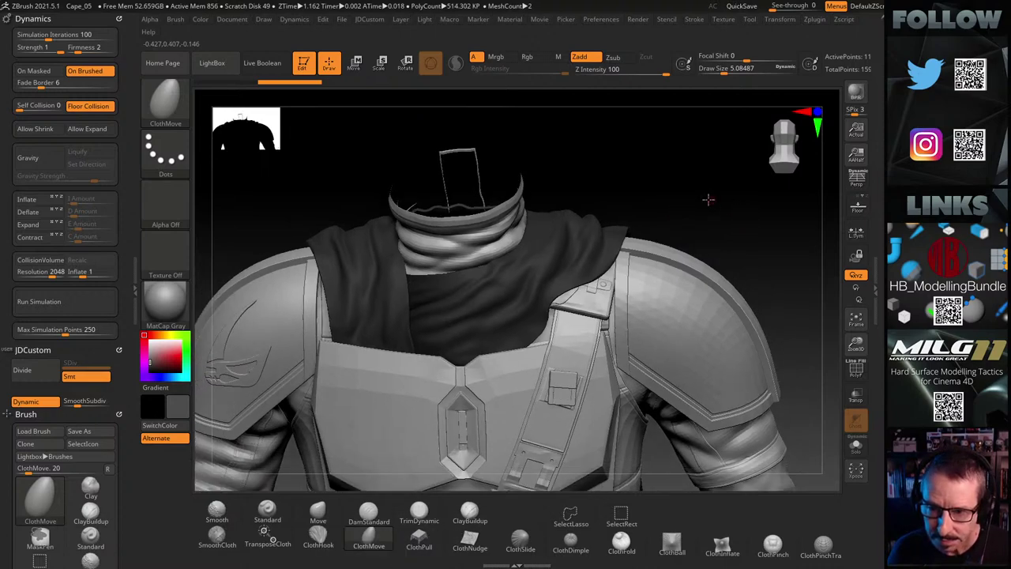
pyautogui.moveTo(708, 199)
pyautogui.mouseDown()
pyautogui.moveTo(669, 200)
pyautogui.moveTo(700, 192)
pyautogui.mouseUp()
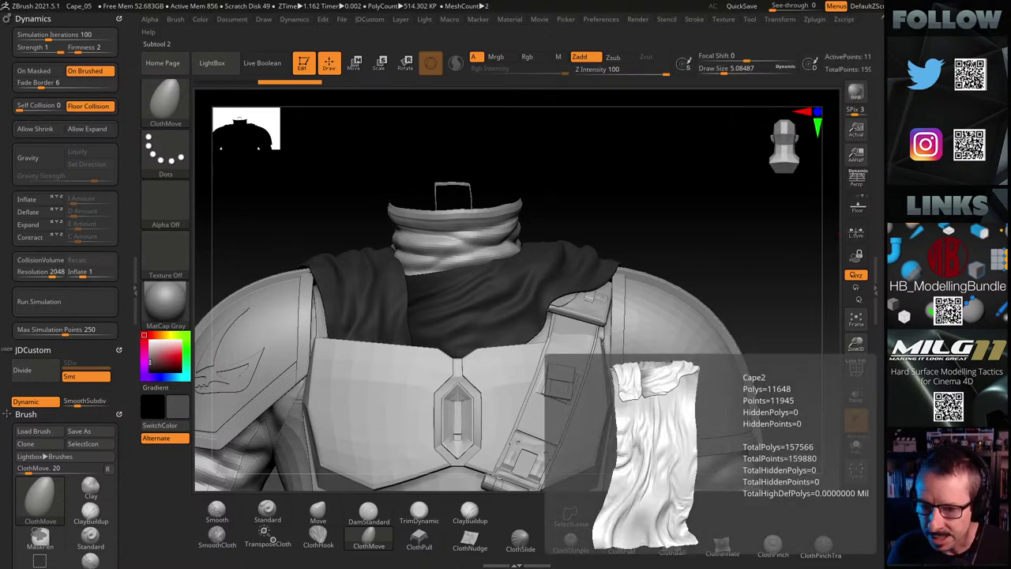
pyautogui.keyDown('alt'); pyautogui.click(474, 300); pyautogui.keyUp('alt')
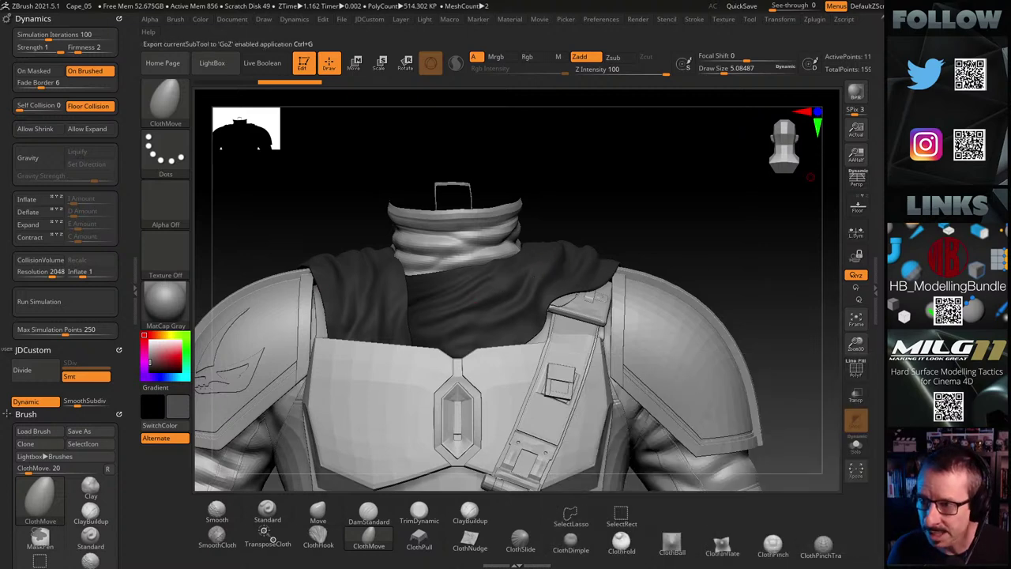
# Export the duplicated cape subtool through GoZ and switch to Cinema 4D
pyautogui.hotkey('ctrl', 's')
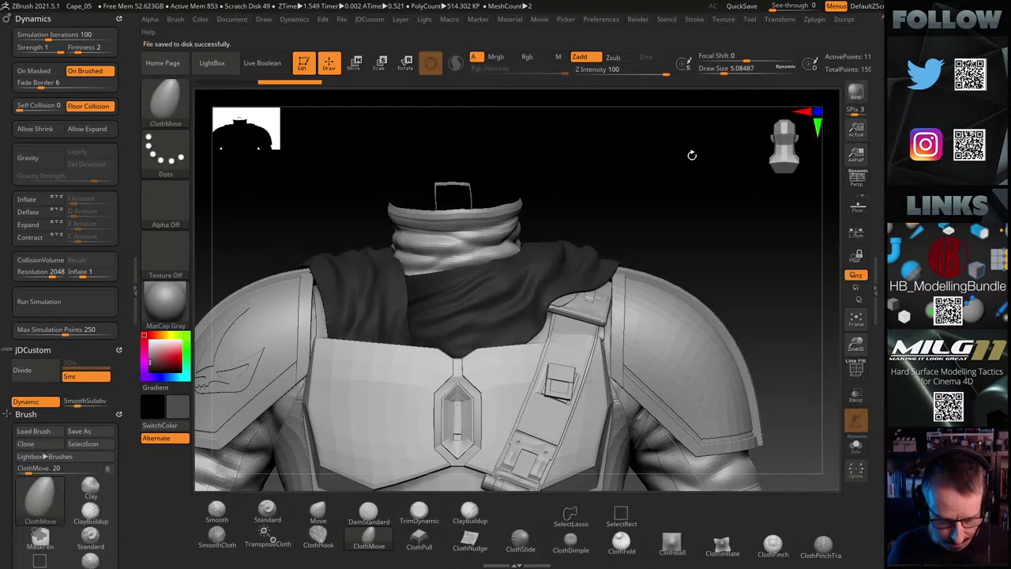
pyautogui.press('super+Tab')
pyautogui.click(373, 128)
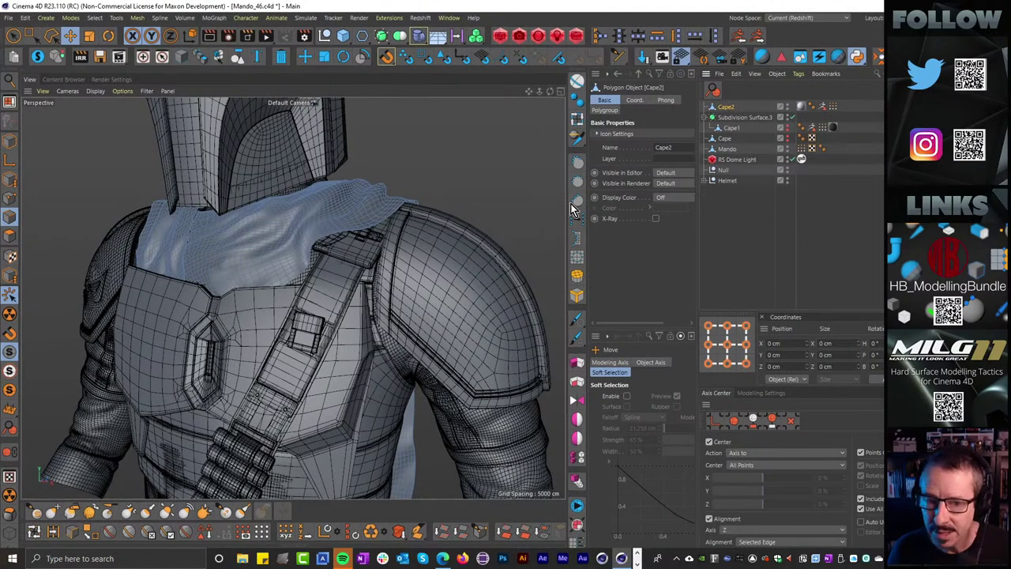
# Place the Cape2 object inside Subdivision Surface.3, above Cape1
pyautogui.scroll(6, 403, 178)
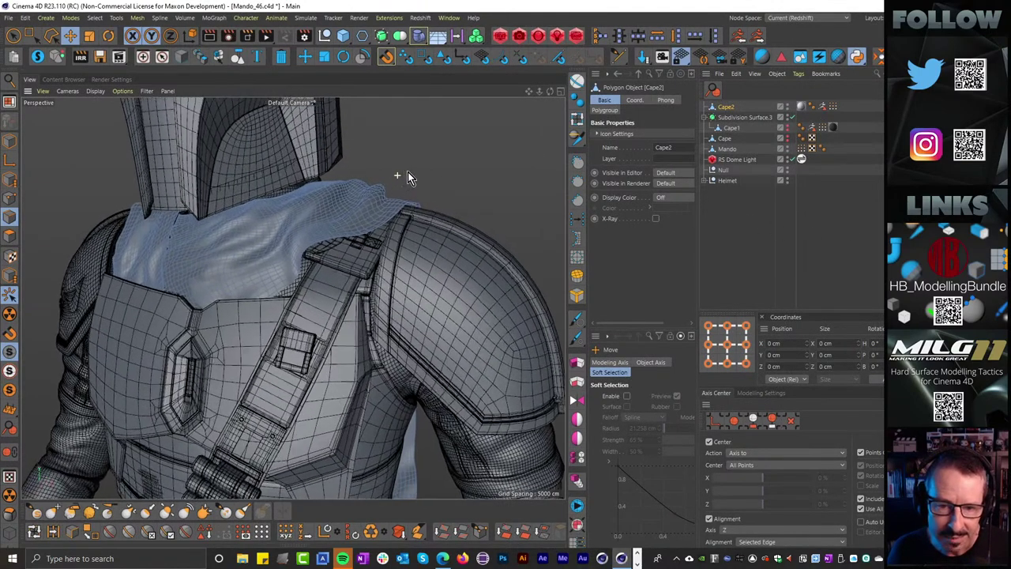
pyautogui.moveTo(440, 204)
pyautogui.keyDown('alt'); pyautogui.mouseDown()
pyautogui.moveTo(432, 204)
pyautogui.moveTo(439, 212)
pyautogui.mouseUp(); pyautogui.keyUp('alt')
pyautogui.scroll(-1, 459, 176)
pyautogui.keyDown('alt'); pyautogui.moveTo(458, 177); pyautogui.dragTo(410, 192); pyautogui.keyUp('alt')
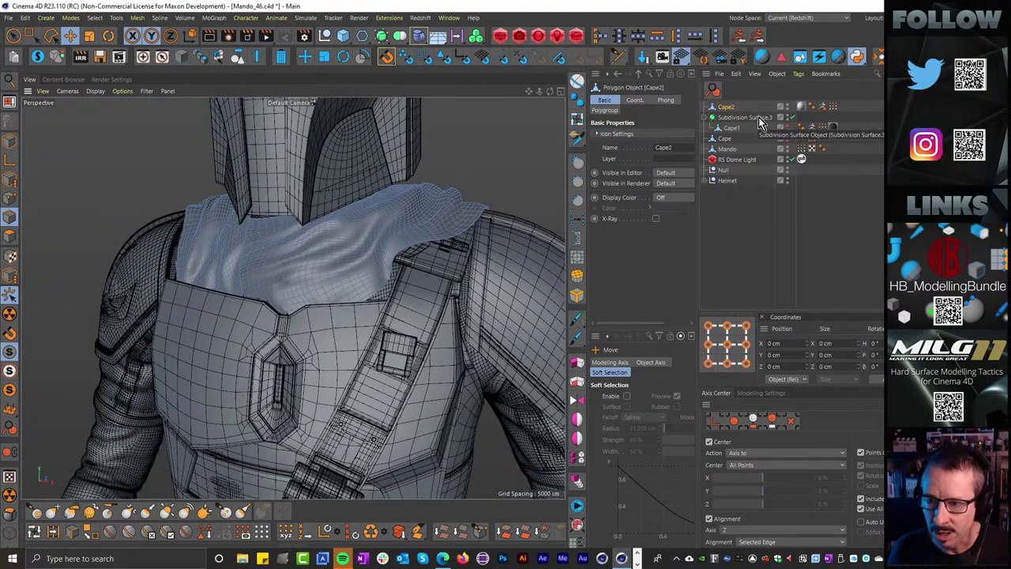
pyautogui.moveTo(727, 107); pyautogui.dragTo(734, 125)
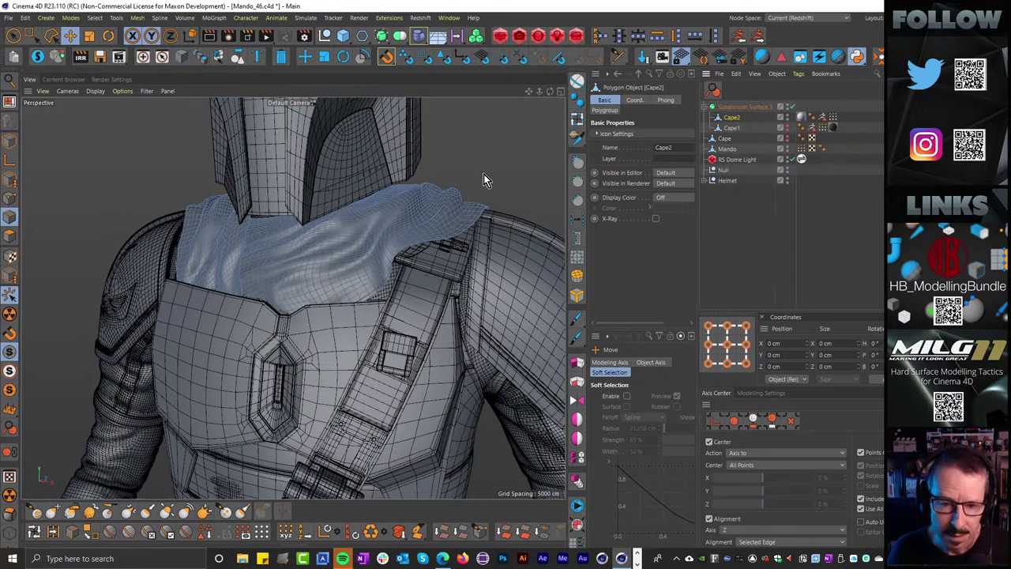
# Activate the Brush tool for Cape2 and enlarge its radius to 133.827 cm
pyautogui.keyDown('alt'); pyautogui.moveTo(483, 173); pyautogui.dragTo(427, 241); pyautogui.keyUp('alt')
pyautogui.keyDown('alt'); pyautogui.moveTo(480, 172); pyautogui.dragTo(514, 165, button='right'); pyautogui.keyUp('alt')
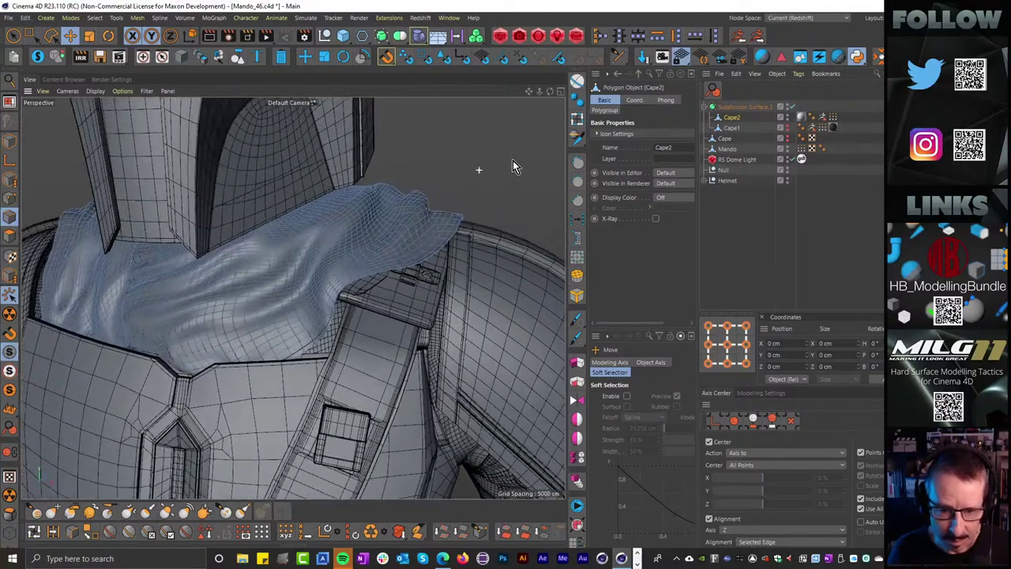
pyautogui.keyDown('alt'); pyautogui.moveTo(363, 253); pyautogui.dragTo(365, 252); pyautogui.keyUp('alt')
pyautogui.rightClick(379, 231)
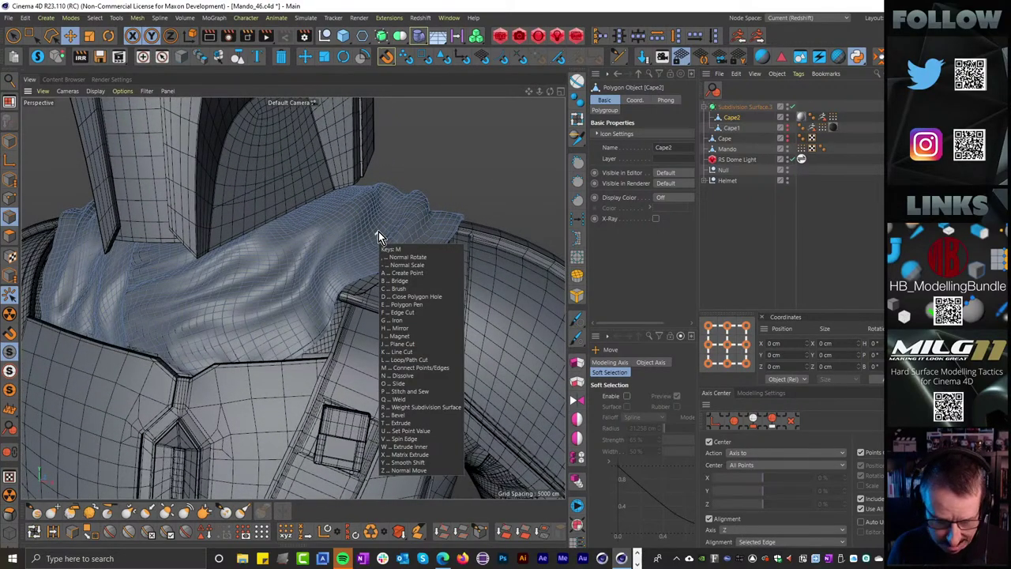
pyautogui.click(371, 277)
pyautogui.press('s')
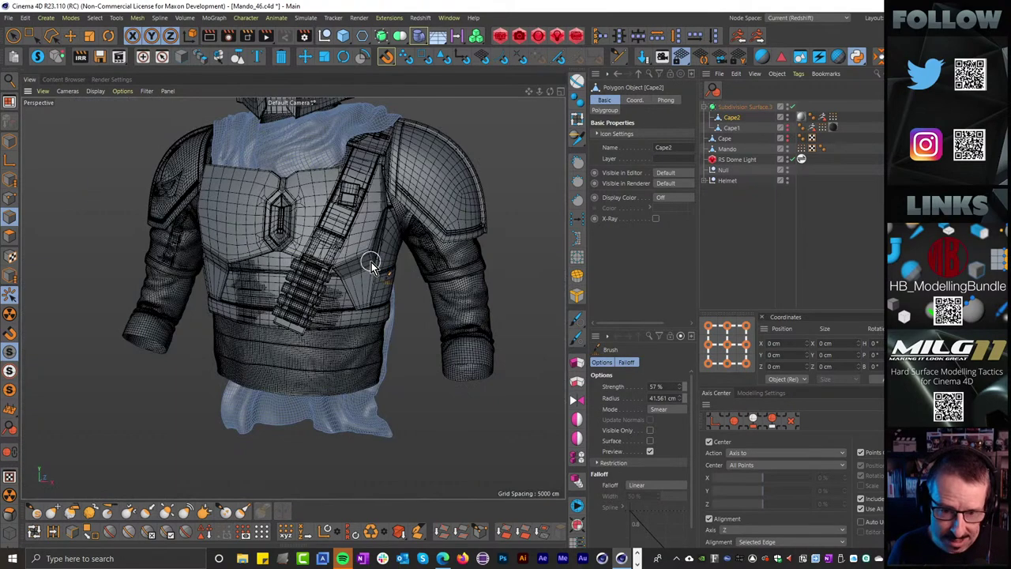
pyautogui.keyDown('alt'); pyautogui.moveTo(498, 172); pyautogui.dragTo(455, 224, button='middle'); pyautogui.keyUp('alt')
pyautogui.keyDown('alt'); pyautogui.moveTo(444, 222); pyautogui.dragTo(495, 207, button='right'); pyautogui.keyUp('alt')
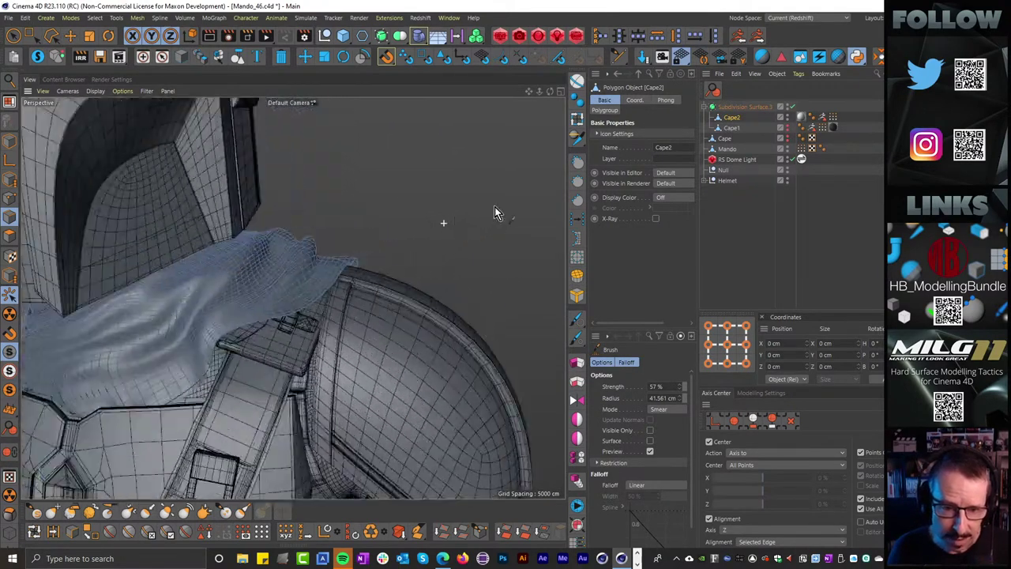
pyautogui.keyDown('alt'); pyautogui.moveTo(433, 222); pyautogui.dragTo(395, 239); pyautogui.keyUp('alt')
pyautogui.scroll(-10, 408, 237)
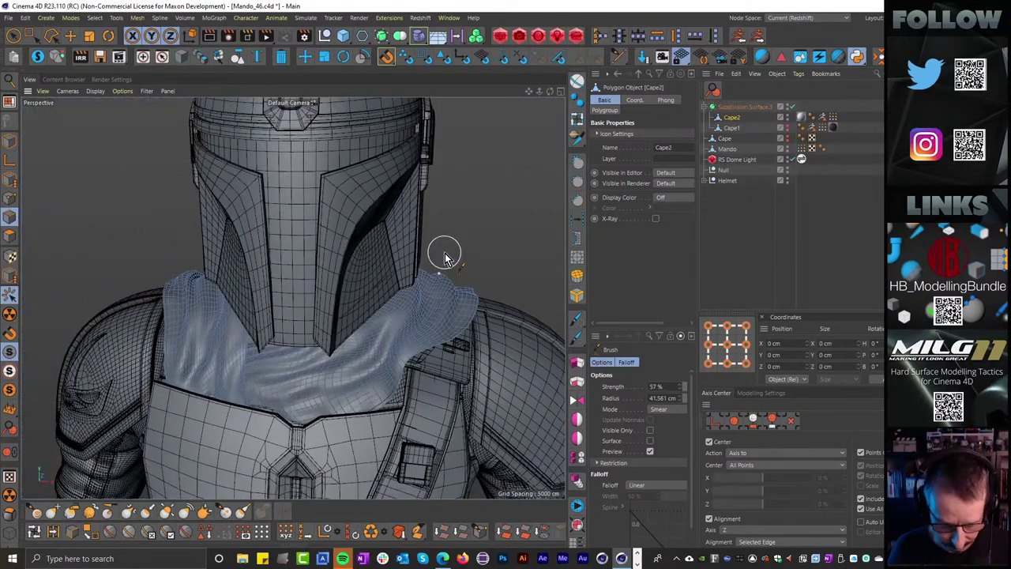
pyautogui.press('s')
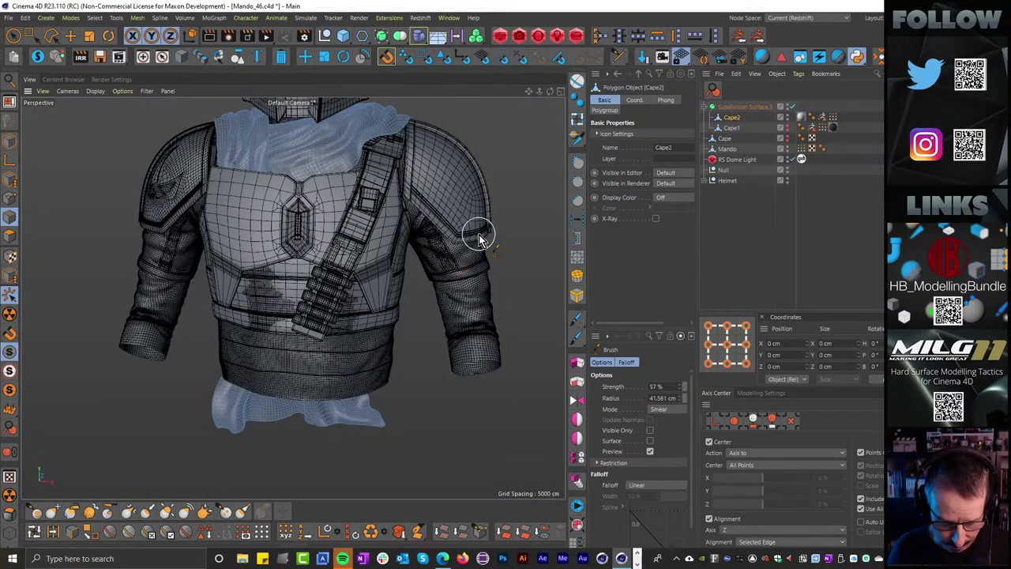
pyautogui.scroll(8, 474, 124)
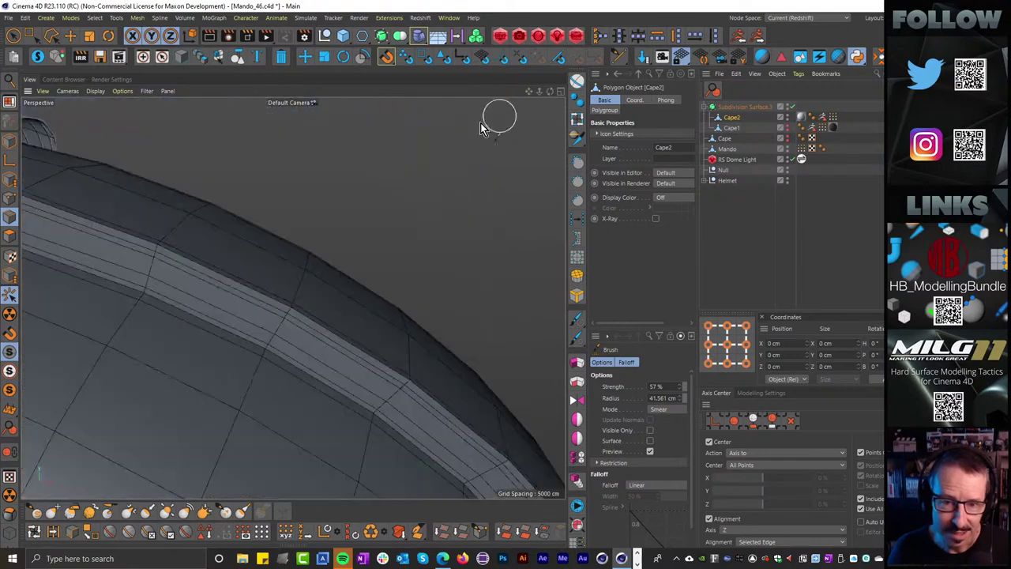
pyautogui.keyDown('alt'); pyautogui.moveTo(448, 176); pyautogui.dragTo(435, 183, button='right'); pyautogui.keyUp('alt')
pyautogui.moveTo(435, 184)
pyautogui.keyDown('alt'); pyautogui.mouseDown()
pyautogui.moveTo(451, 186)
pyautogui.moveTo(438, 180)
pyautogui.moveTo(409, 222)
pyautogui.moveTo(481, 151)
pyautogui.mouseUp(); pyautogui.keyUp('alt')
pyautogui.moveTo(487, 143); pyautogui.dragTo(563, 111, button='middle')
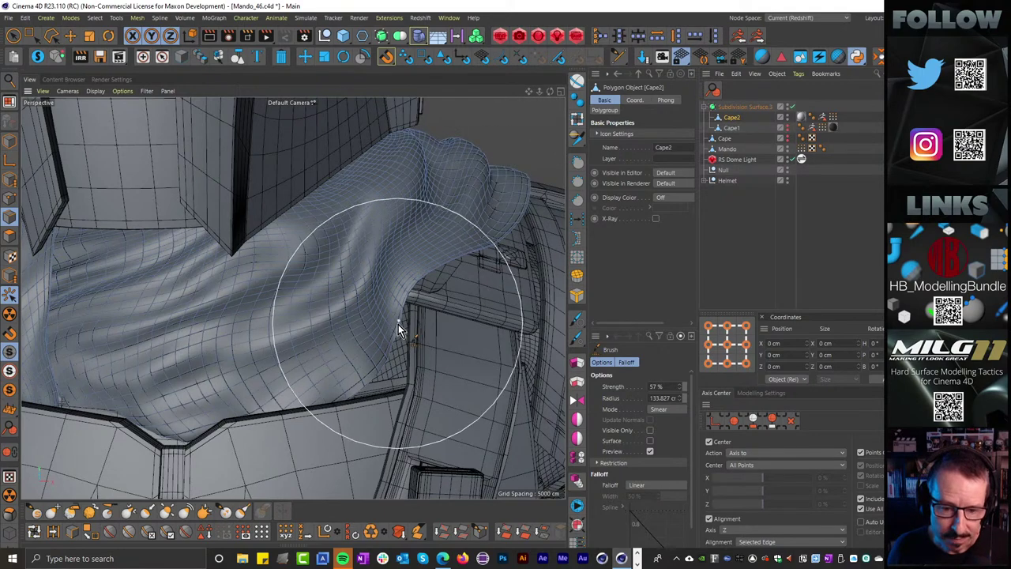
# Smear the Cape2 scarf mesh where it meets the shoulder strap, and check the scarf around the helmet
pyautogui.moveTo(383, 329)
pyautogui.mouseDown()
pyautogui.moveTo(400, 332)
pyautogui.moveTo(408, 286)
pyautogui.moveTo(418, 294)
pyautogui.moveTo(542, 253)
pyautogui.mouseUp()
pyautogui.moveTo(519, 147)
pyautogui.mouseDown()
pyautogui.moveTo(521, 130)
pyautogui.moveTo(514, 176)
pyautogui.moveTo(514, 165)
pyautogui.mouseUp()
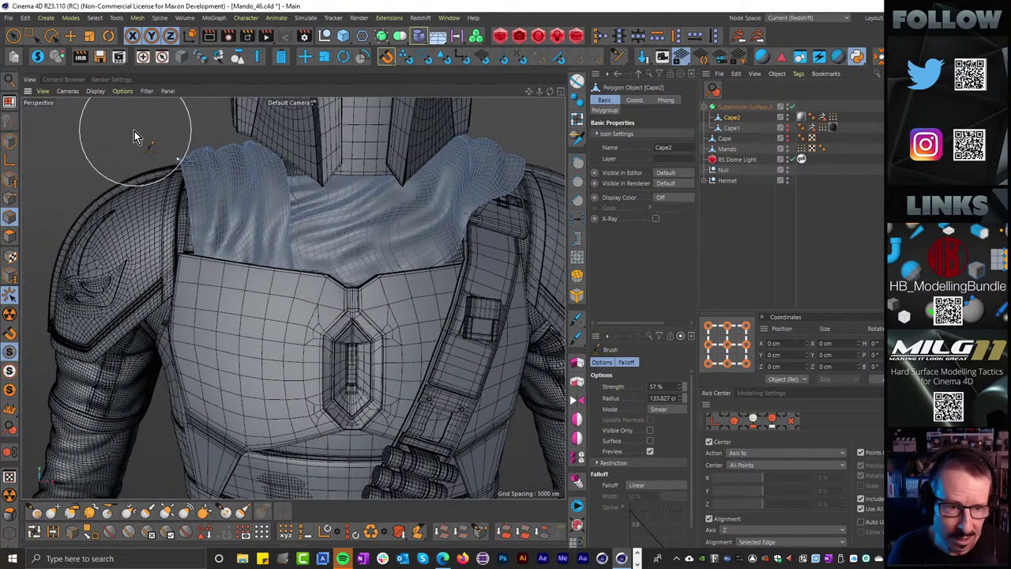
pyautogui.moveTo(135, 131)
pyautogui.keyDown('alt'); pyautogui.mouseDown()
pyautogui.moveTo(114, 155)
pyautogui.moveTo(136, 142)
pyautogui.mouseUp(); pyautogui.keyUp('alt')
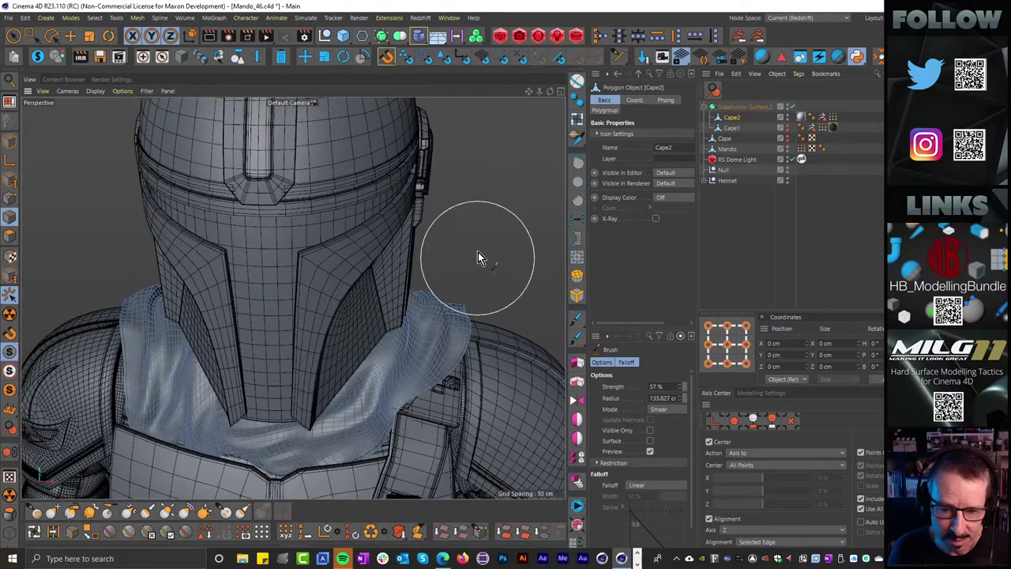
pyautogui.moveTo(485, 270)
pyautogui.keyDown('alt'); pyautogui.mouseDown()
pyautogui.moveTo(482, 253)
pyautogui.moveTo(462, 252)
pyautogui.moveTo(479, 253)
pyautogui.mouseUp(); pyautogui.keyUp('alt')
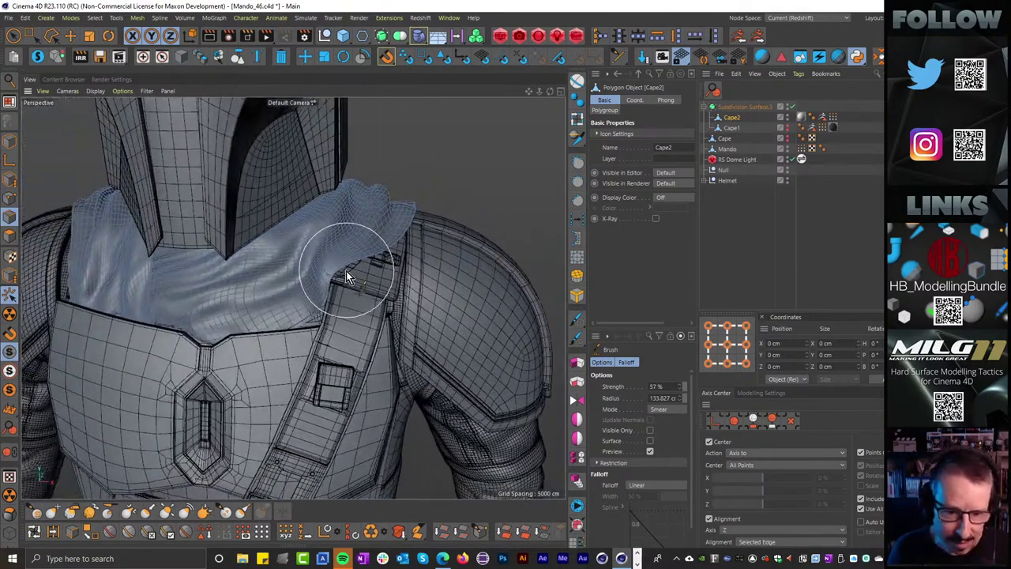
# Smear the Cape2 scarf mesh along the shoulder strap and up towards the shoulder armour
pyautogui.moveTo(319, 263); pyautogui.dragTo(330, 264)
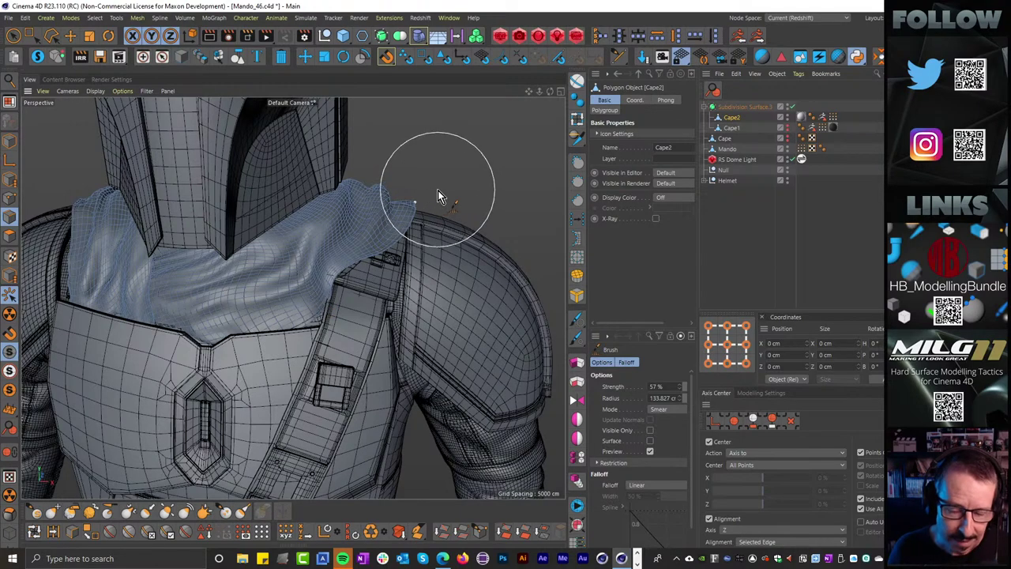
pyautogui.moveTo(437, 190)
pyautogui.keyDown('alt'); pyautogui.mouseDown(button='right')
pyautogui.moveTo(474, 194)
pyautogui.moveTo(447, 181)
pyautogui.moveTo(423, 190)
pyautogui.mouseUp(button='right'); pyautogui.keyUp('alt')
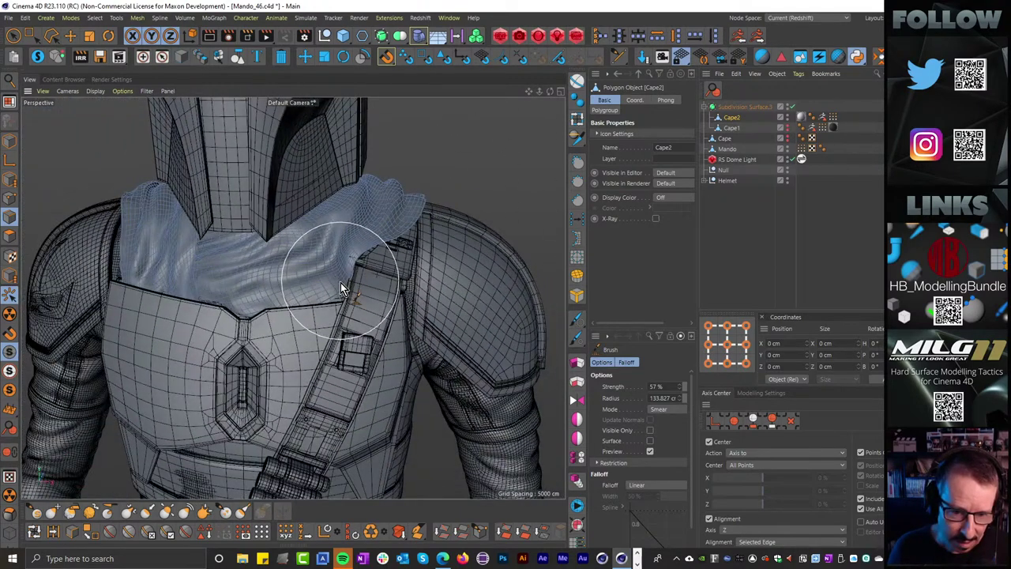
pyautogui.keyDown('alt'); pyautogui.moveTo(461, 189); pyautogui.dragTo(479, 186, button='right'); pyautogui.keyUp('alt')
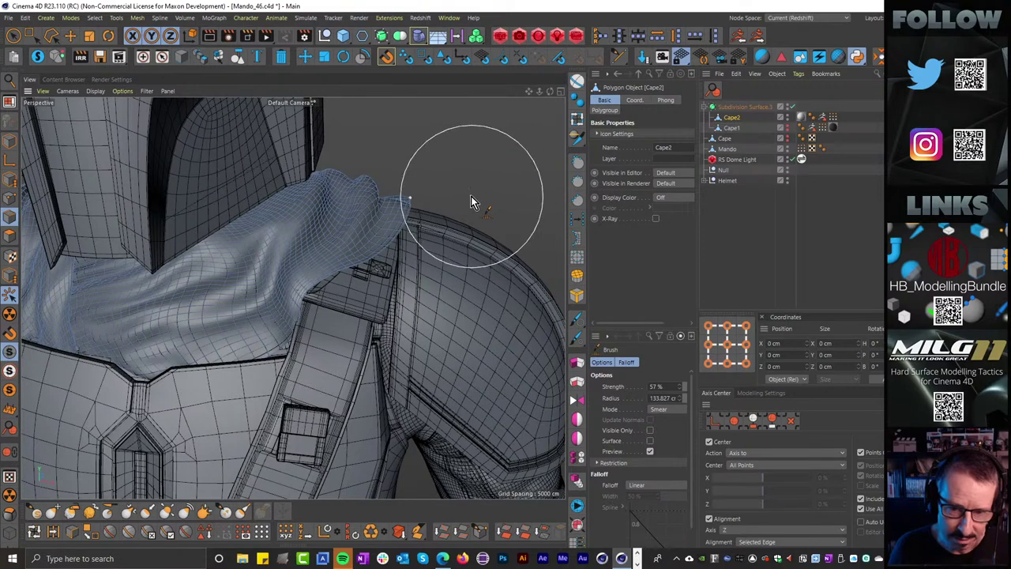
pyautogui.keyDown('alt'); pyautogui.moveTo(471, 196); pyautogui.dragTo(468, 196); pyautogui.keyUp('alt')
pyautogui.moveTo(329, 260); pyautogui.dragTo(449, 197)
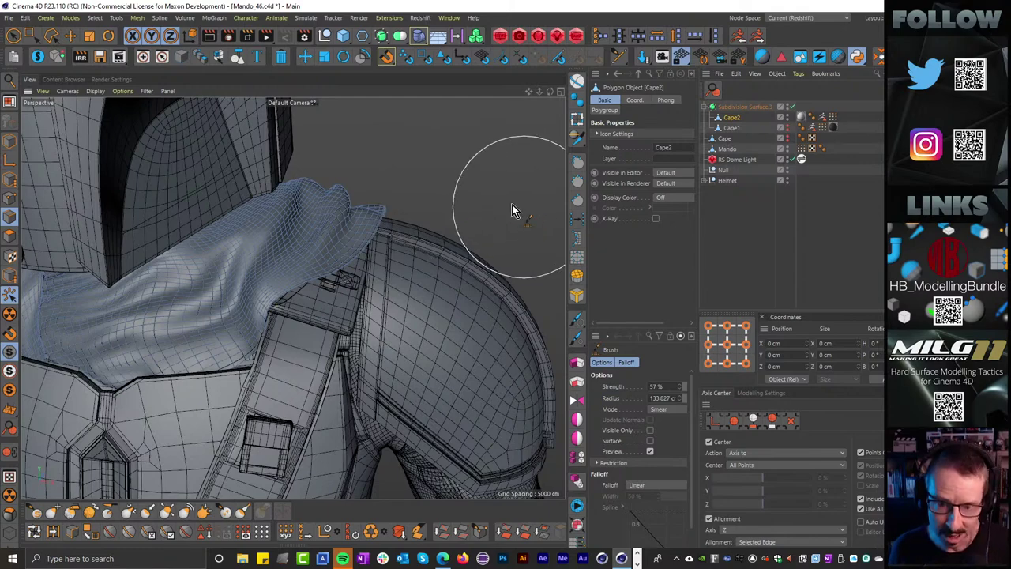
pyautogui.scroll(-4, 498, 194)
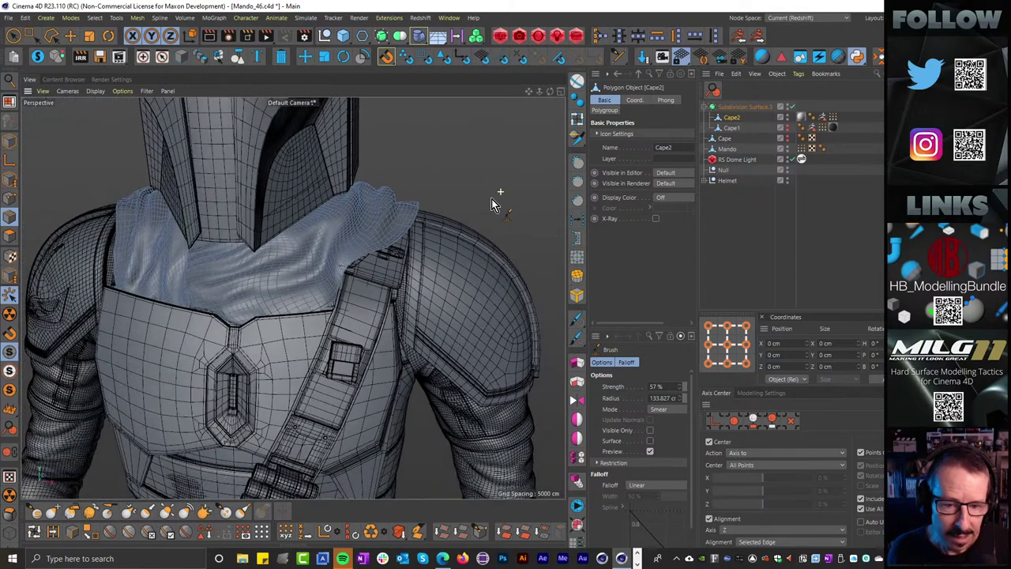
pyautogui.click(702, 182)
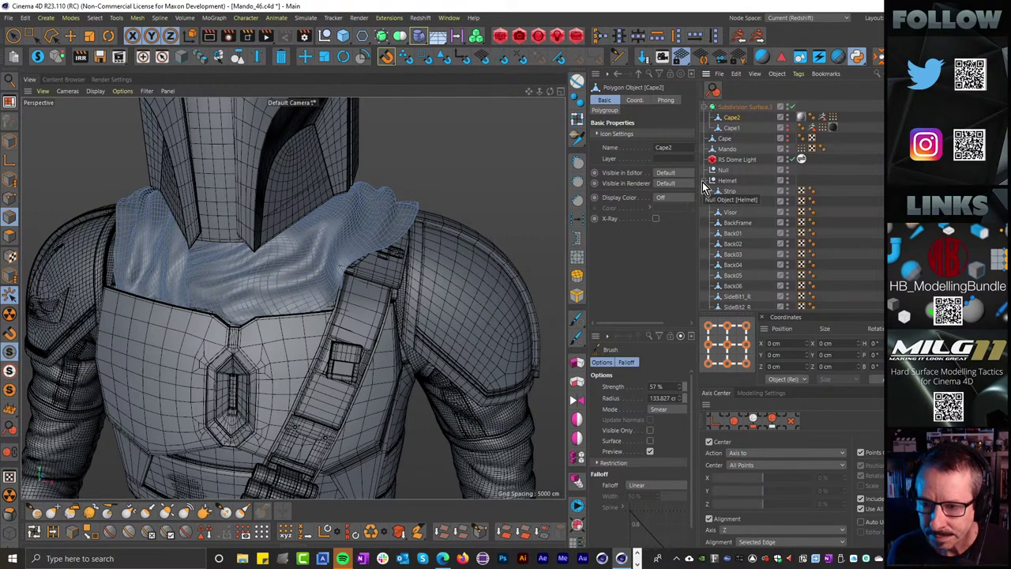
pyautogui.click(703, 181)
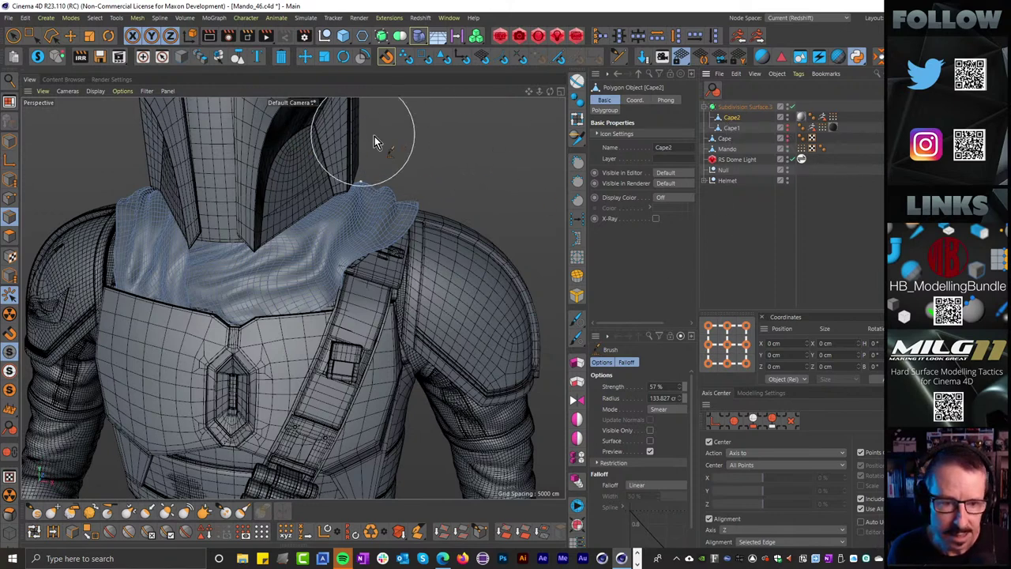
pyautogui.click(708, 181)
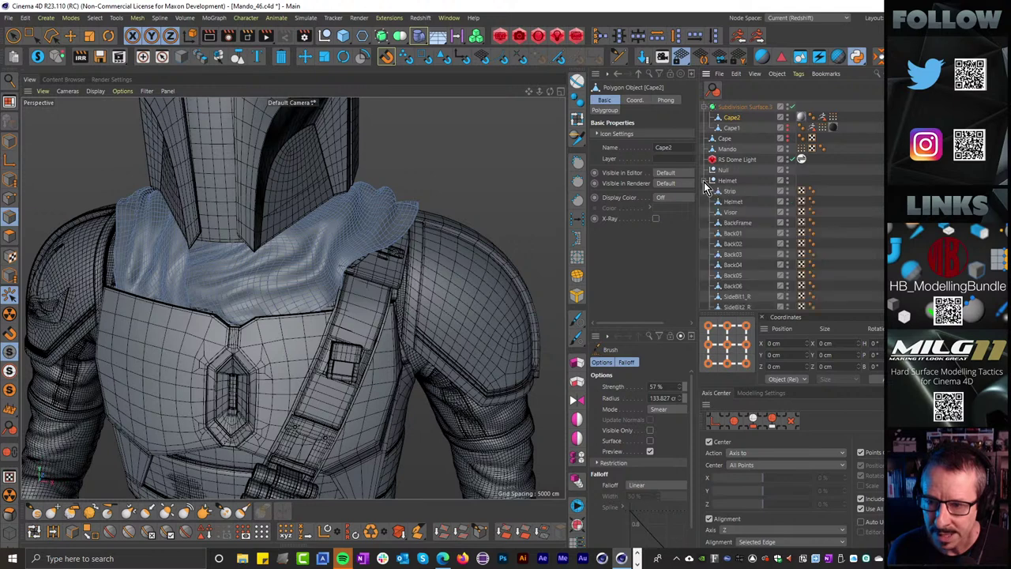
pyautogui.click(707, 180)
pyautogui.doubleClick(724, 170)
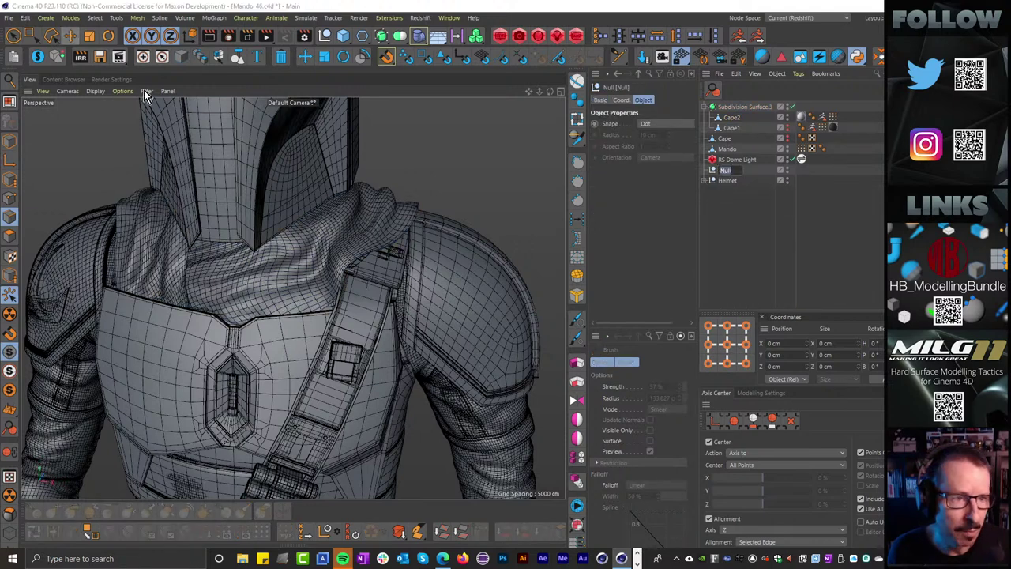
# Open the earlier project file Mando_45.c4d from the C4D folder
pyautogui.click(7, 19)
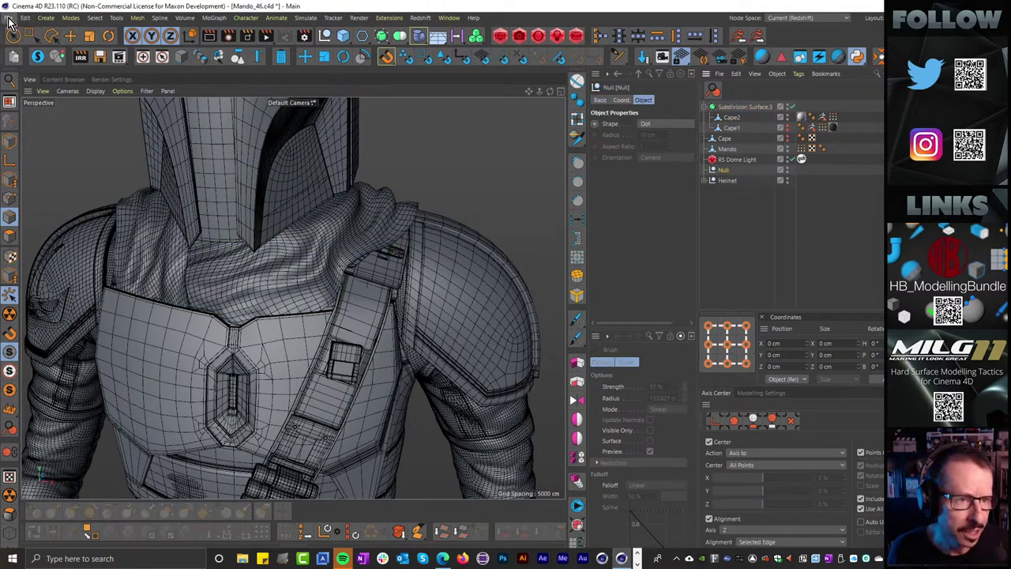
pyautogui.click(9, 18)
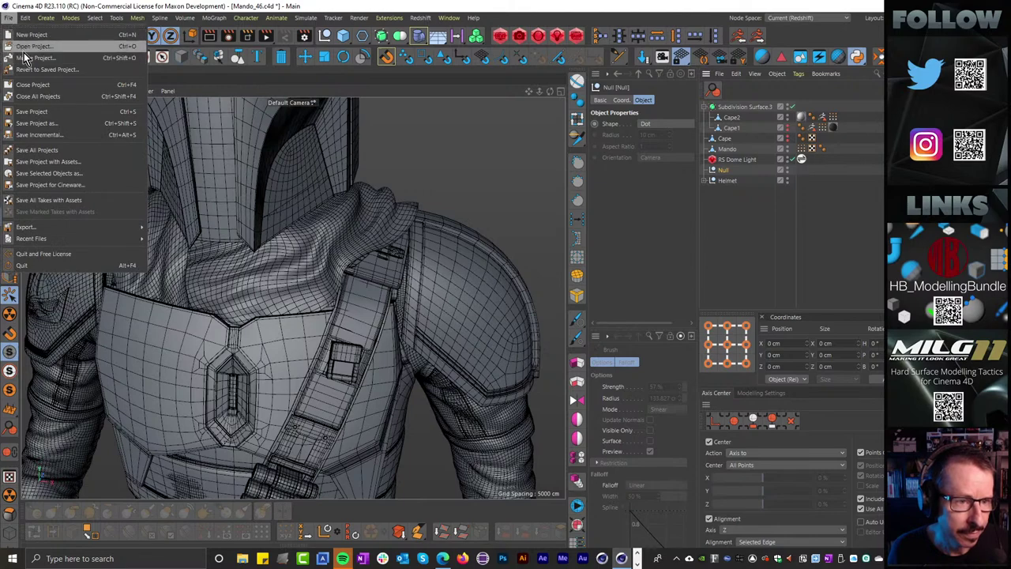
pyautogui.click(24, 47)
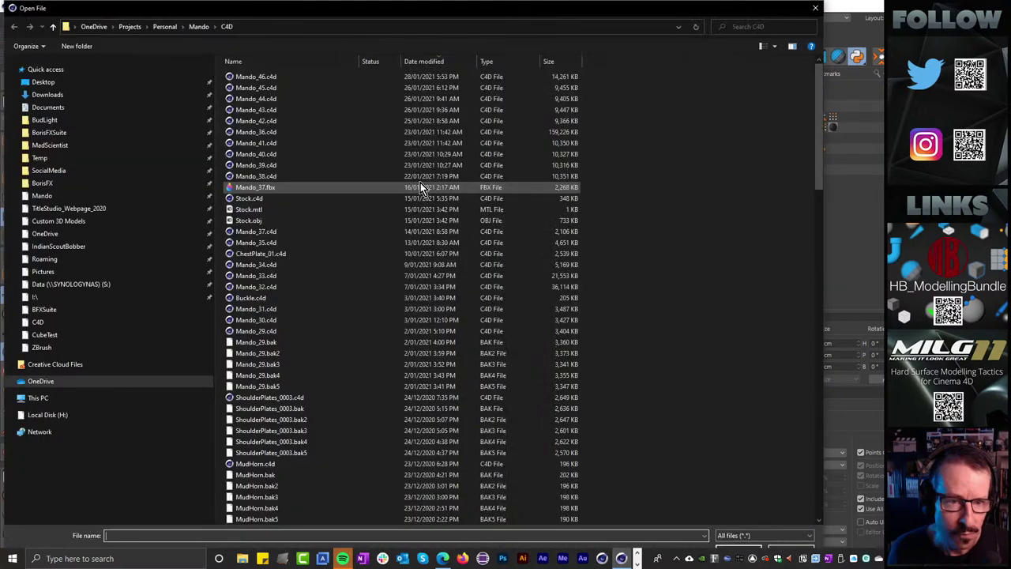
pyautogui.doubleClick(281, 89)
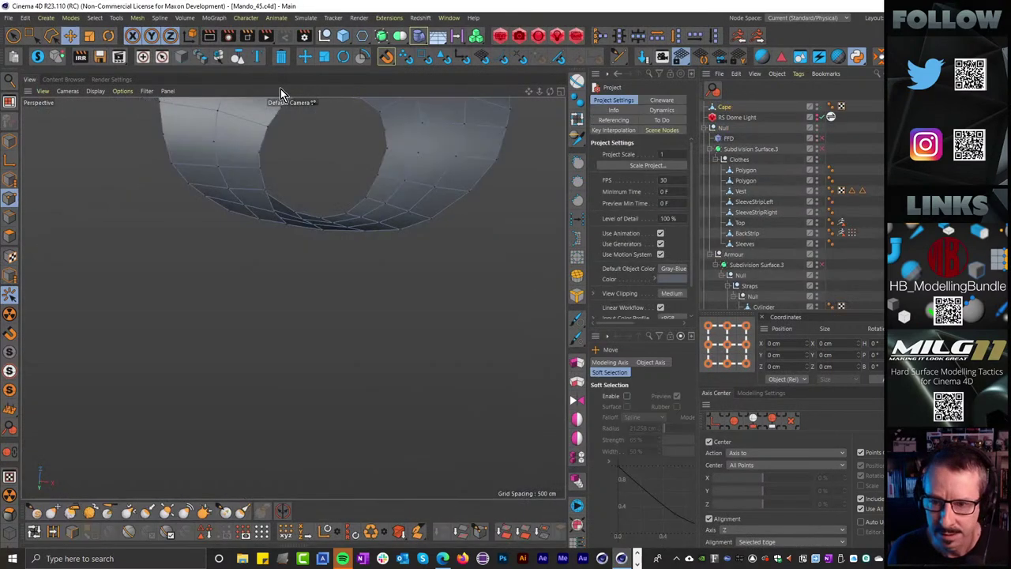
# Collapse the Subdivision Surface.3 and Null hierarchies and inspect the low-poly Cape from several angles
pyautogui.keyDown('alt'); pyautogui.moveTo(435, 303); pyautogui.dragTo(351, 308, button='right'); pyautogui.keyUp('alt')
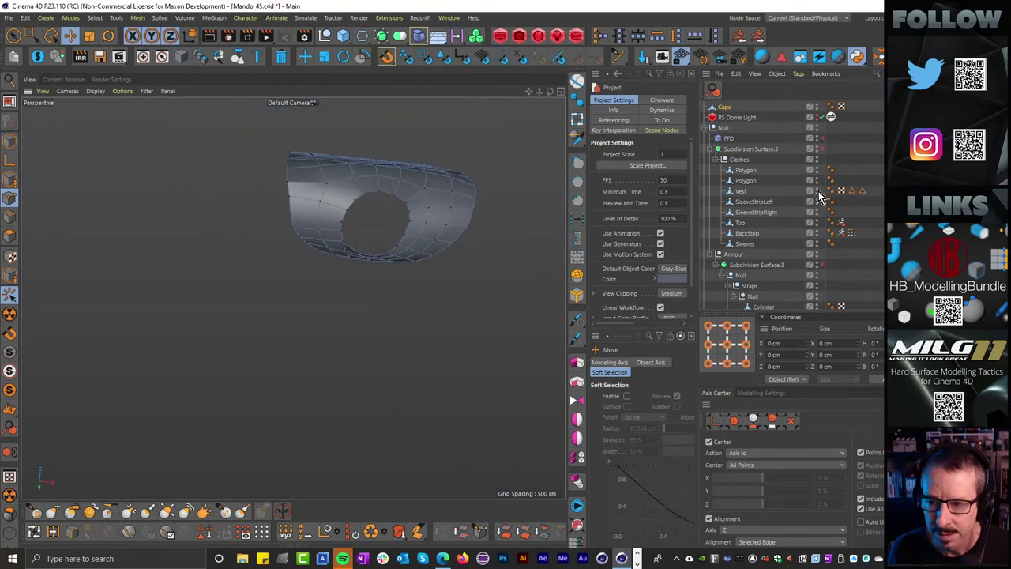
pyautogui.click(711, 149)
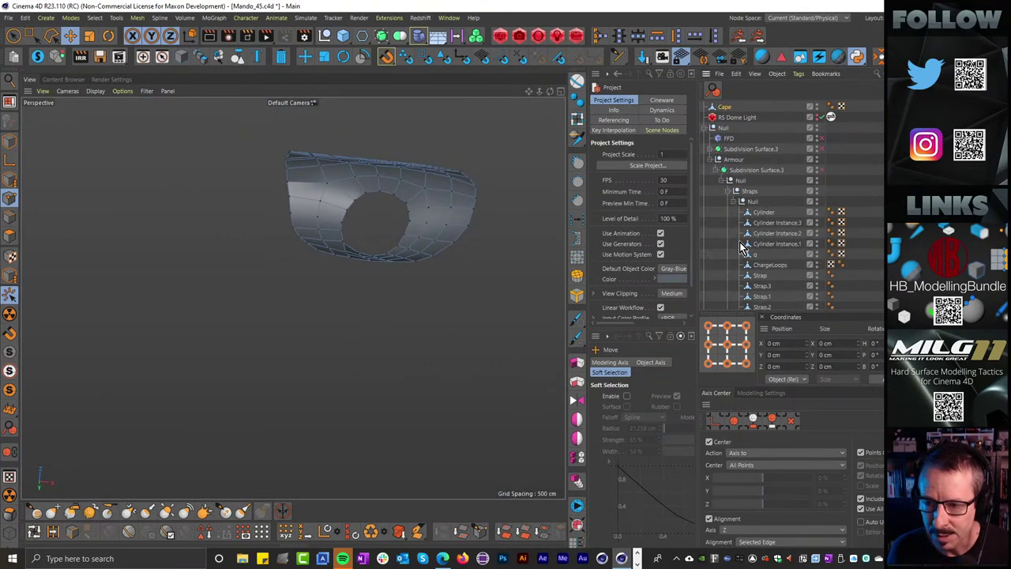
pyautogui.click(713, 128)
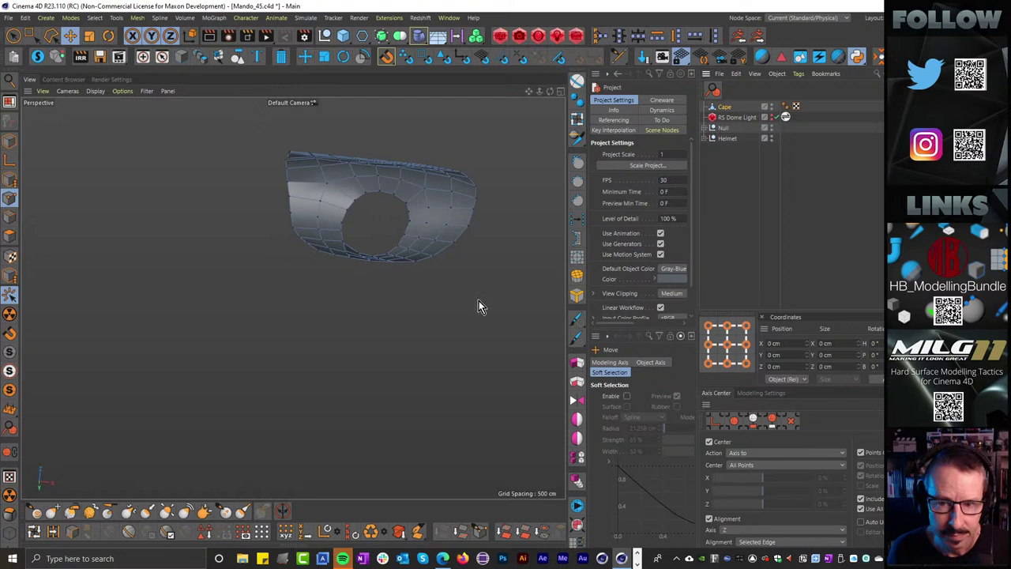
pyautogui.keyDown('alt'); pyautogui.moveTo(445, 320); pyautogui.dragTo(471, 356); pyautogui.keyUp('alt')
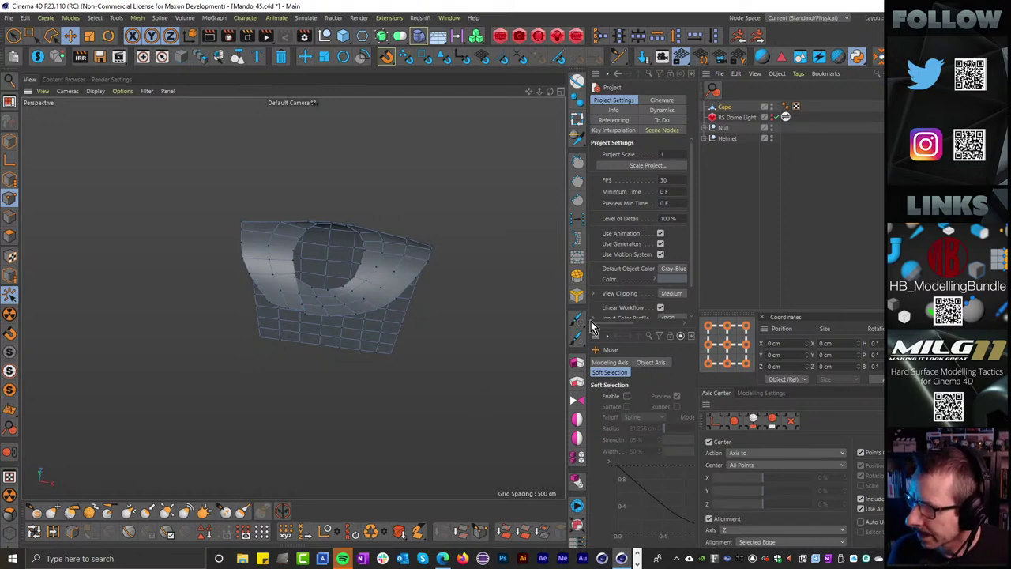
pyautogui.keyDown('alt'); pyautogui.moveTo(449, 324); pyautogui.dragTo(414, 293); pyautogui.keyUp('alt')
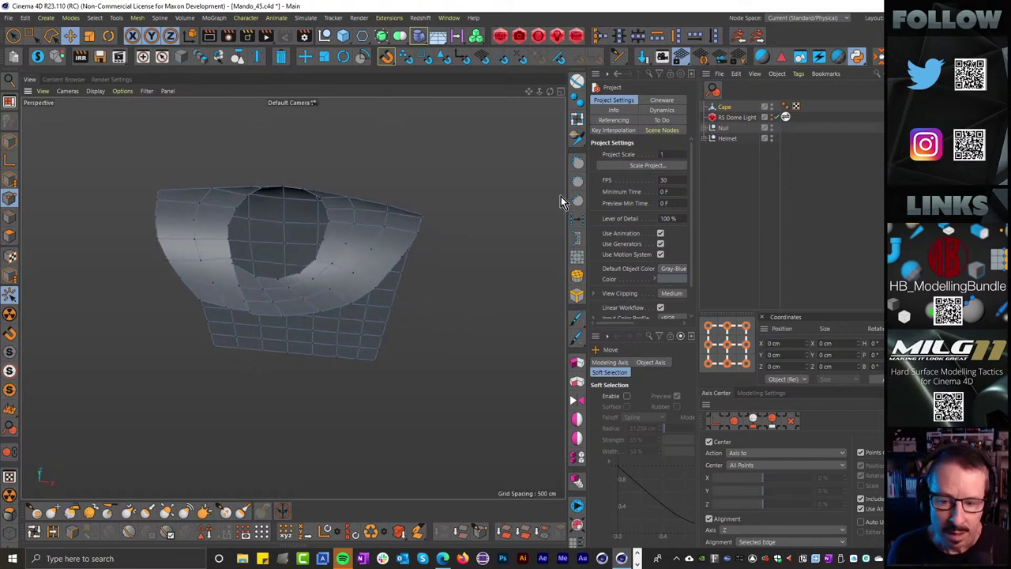
# Return to the Mando_46.c4d project and close it without saving the changes
pyautogui.click(451, 21)
pyautogui.click(485, 331)
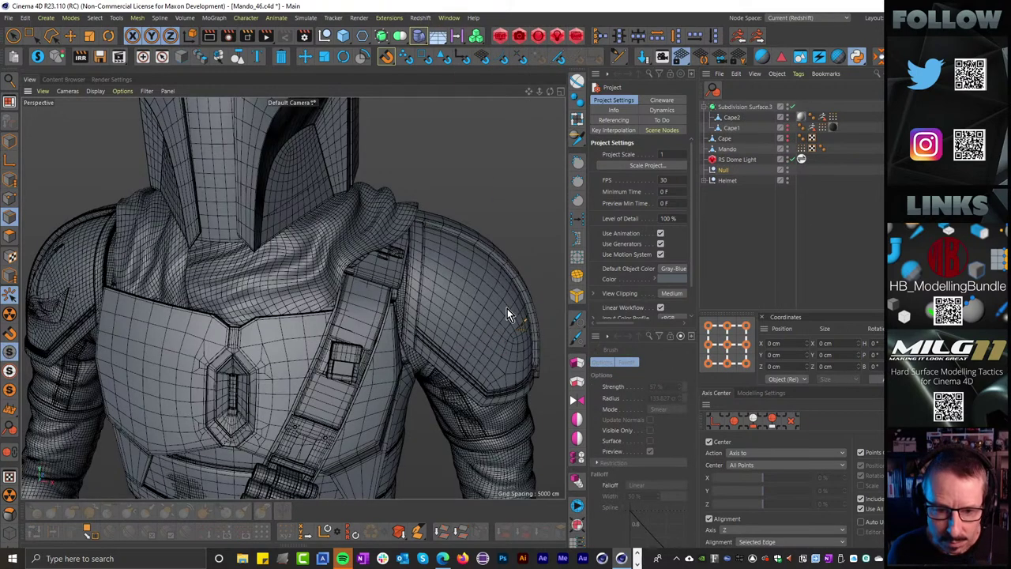
pyautogui.hotkey('ctrl', 'F4')
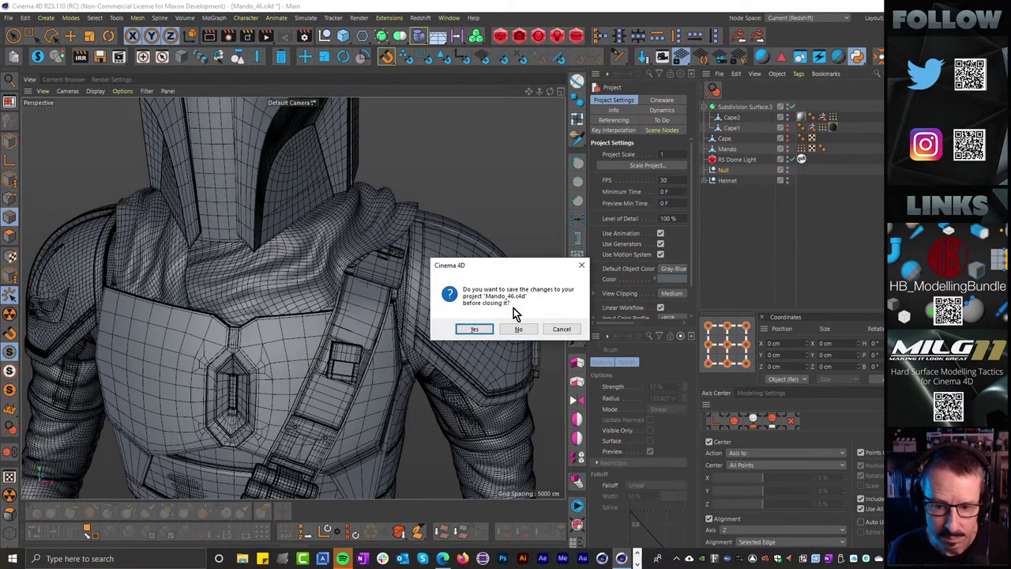
pyautogui.click(524, 329)
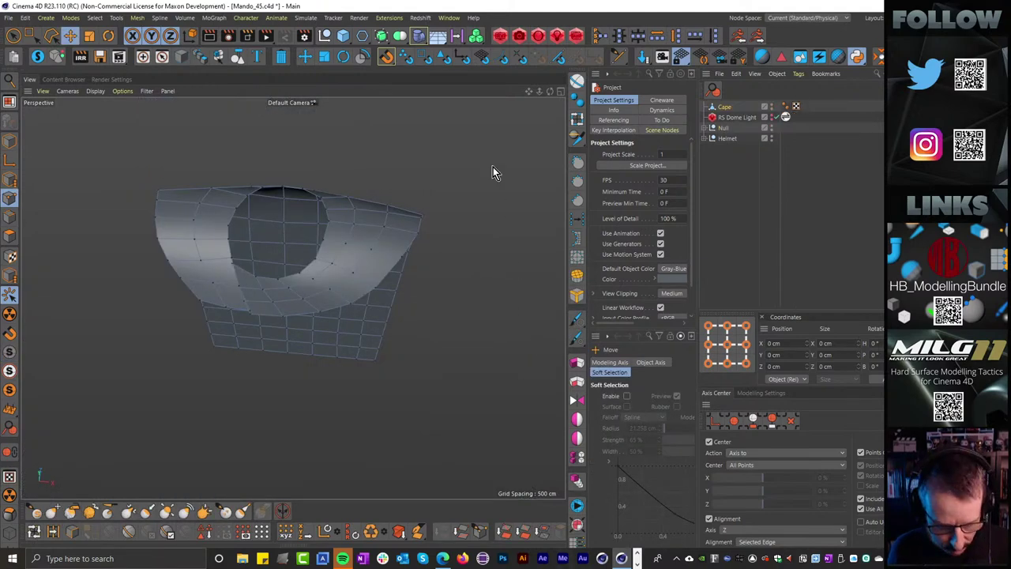
# Switch to ZBrush, export the current cape subtool through GoZ, and return to Cinema 4D
pyautogui.press('super+Tab')
pyautogui.click(431, 158)
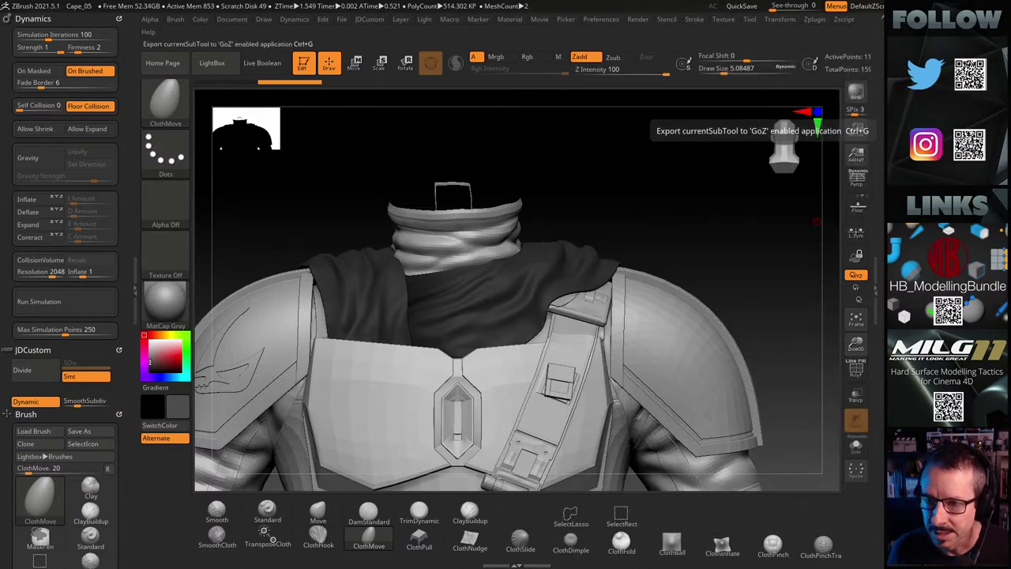
pyautogui.click(900, 99)
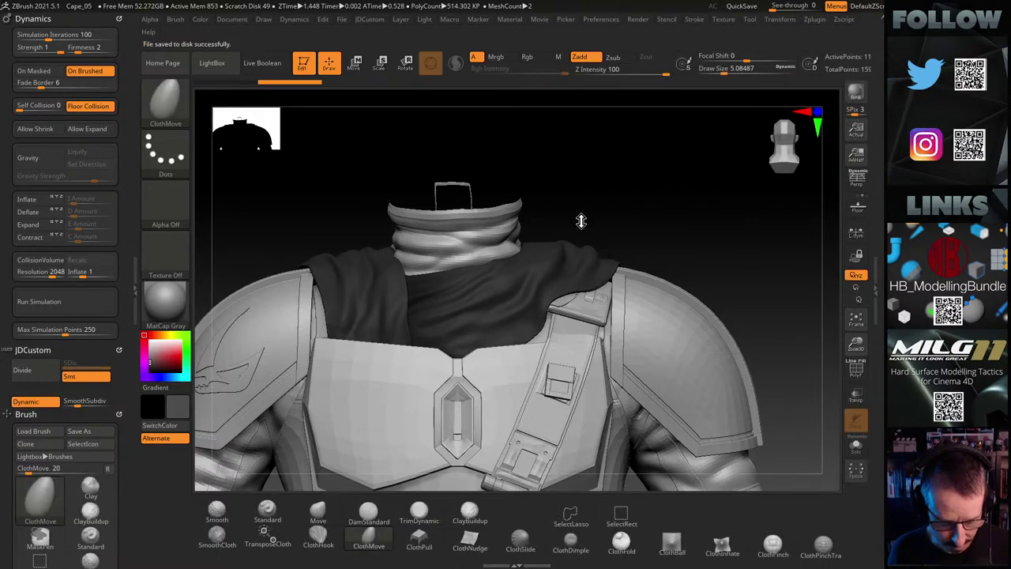
pyautogui.press('super+Tab')
pyautogui.click(408, 152)
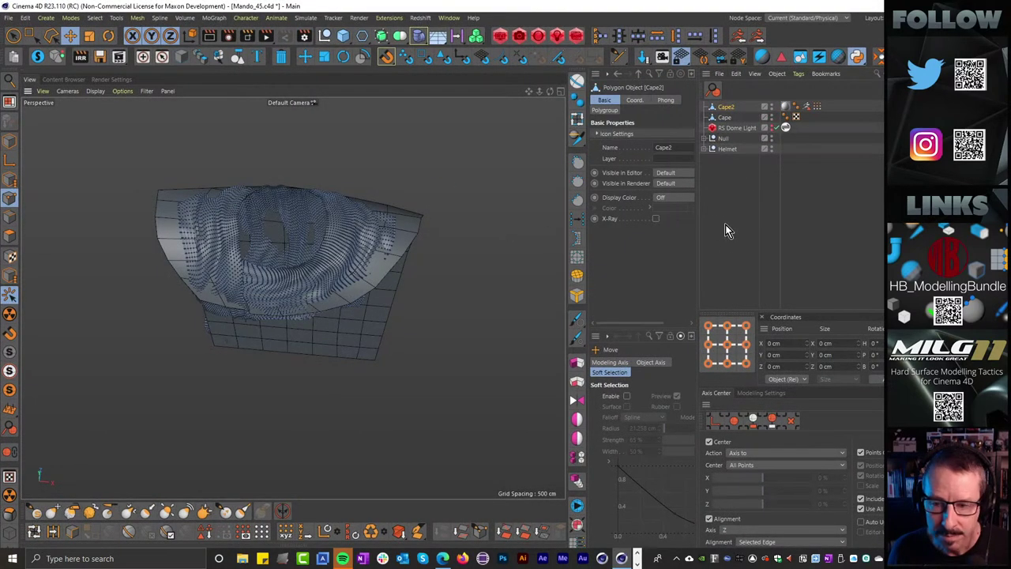
# Hide the Cape object, examine Cape2's ZBrush polygroups around the front scarf overlap, and clear the selection
pyautogui.click(771, 117)
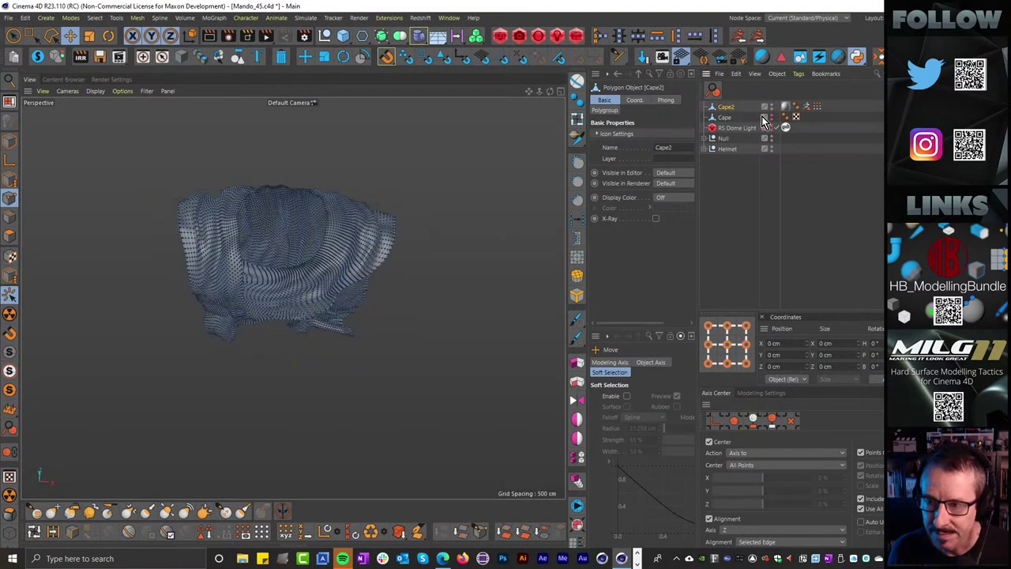
pyautogui.click(806, 106)
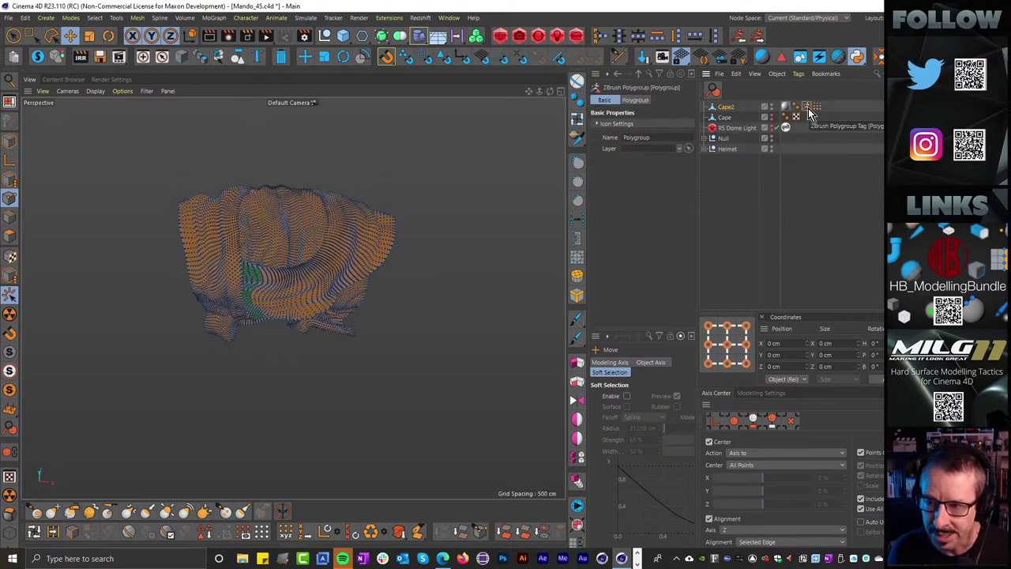
pyautogui.scroll(8, 294, 345)
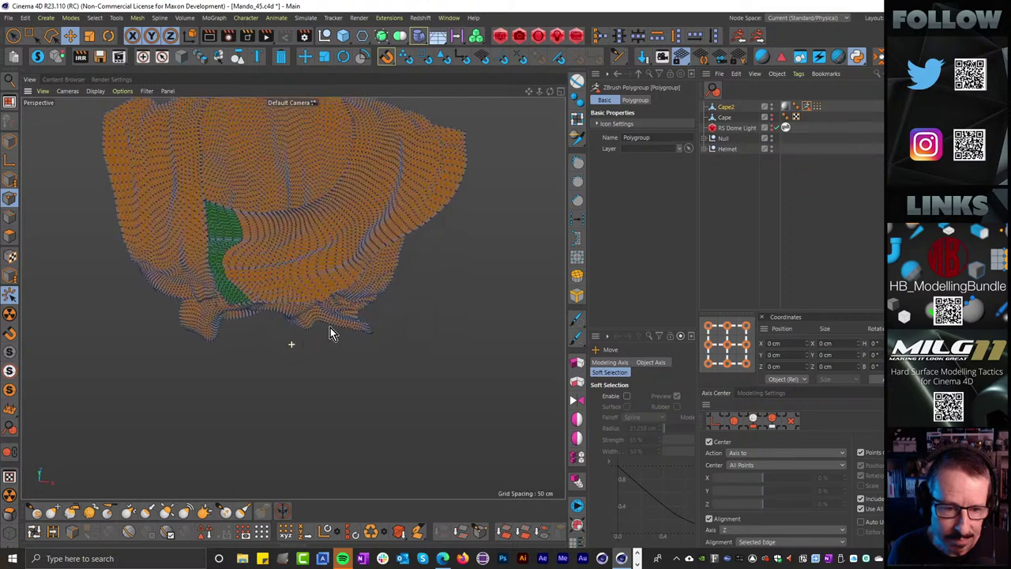
pyautogui.keyDown('alt'); pyautogui.moveTo(293, 300); pyautogui.dragTo(390, 389); pyautogui.keyUp('alt')
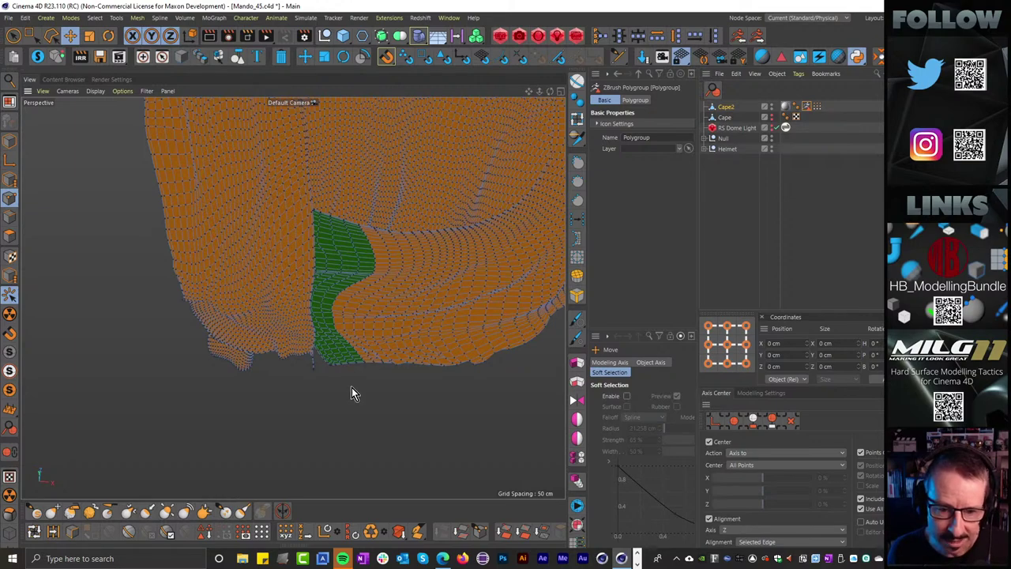
pyautogui.moveTo(352, 387)
pyautogui.keyDown('alt'); pyautogui.mouseDown()
pyautogui.moveTo(302, 384)
pyautogui.moveTo(334, 393)
pyautogui.mouseUp(); pyautogui.keyUp('alt')
pyautogui.click(709, 247)
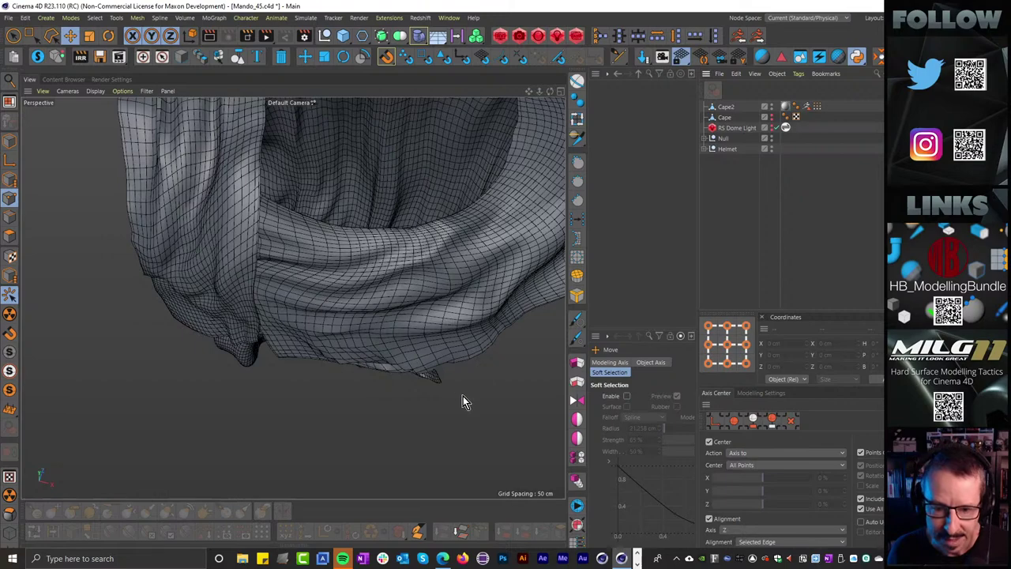
# Inspect Cape2's folds and lower edges from several angles, and turn off solo display to show the whole character
pyautogui.keyDown('alt'); pyautogui.moveTo(463, 396); pyautogui.dragTo(449, 313); pyautogui.keyUp('alt')
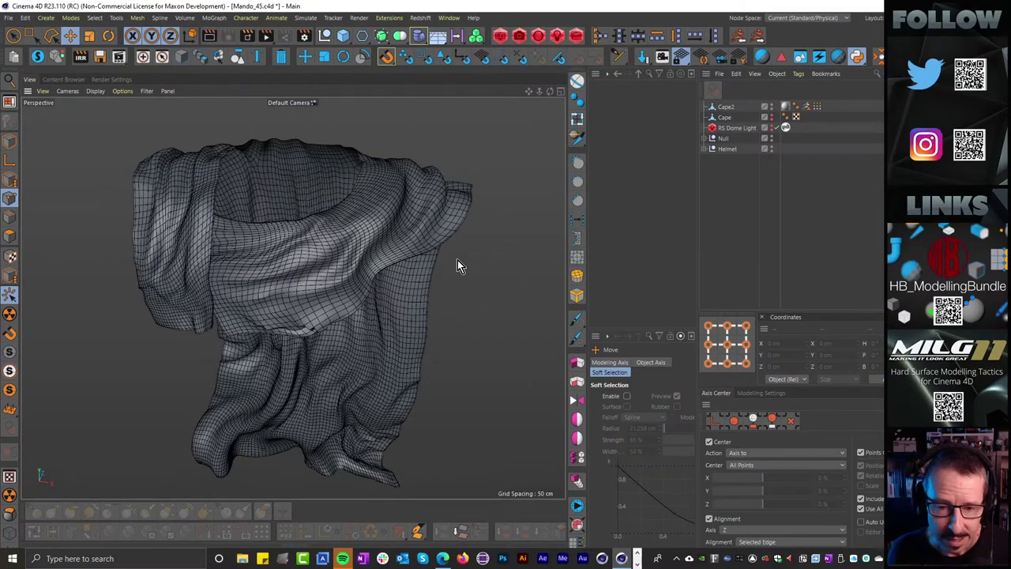
pyautogui.keyDown('alt'); pyautogui.moveTo(465, 262); pyautogui.dragTo(501, 269); pyautogui.keyUp('alt')
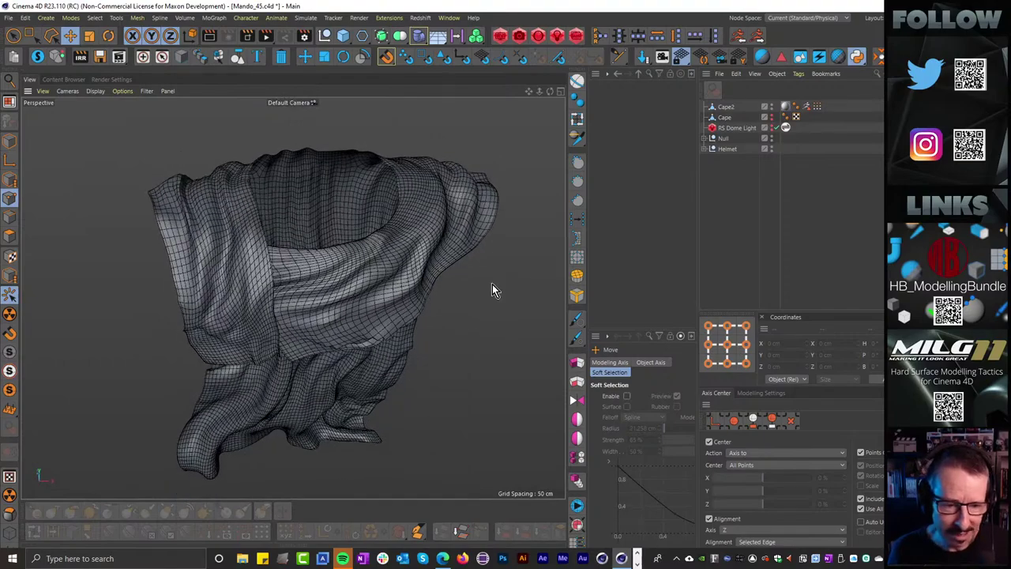
pyautogui.keyDown('alt'); pyautogui.moveTo(158, 350); pyautogui.dragTo(209, 315, button='right'); pyautogui.keyUp('alt')
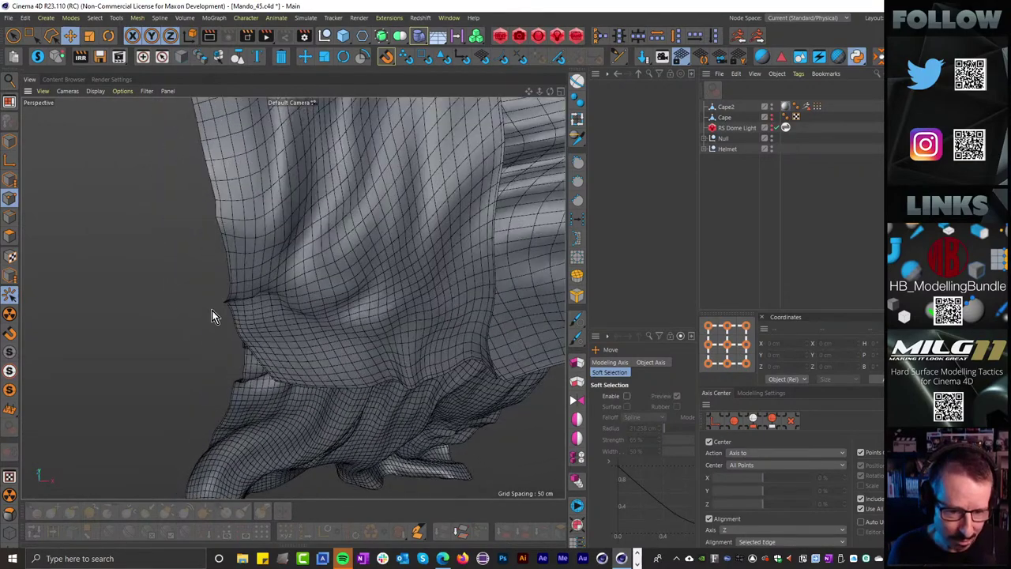
pyautogui.keyDown('alt'); pyautogui.moveTo(212, 311); pyautogui.dragTo(208, 301); pyautogui.keyUp('alt')
pyautogui.scroll(-8, 208, 302)
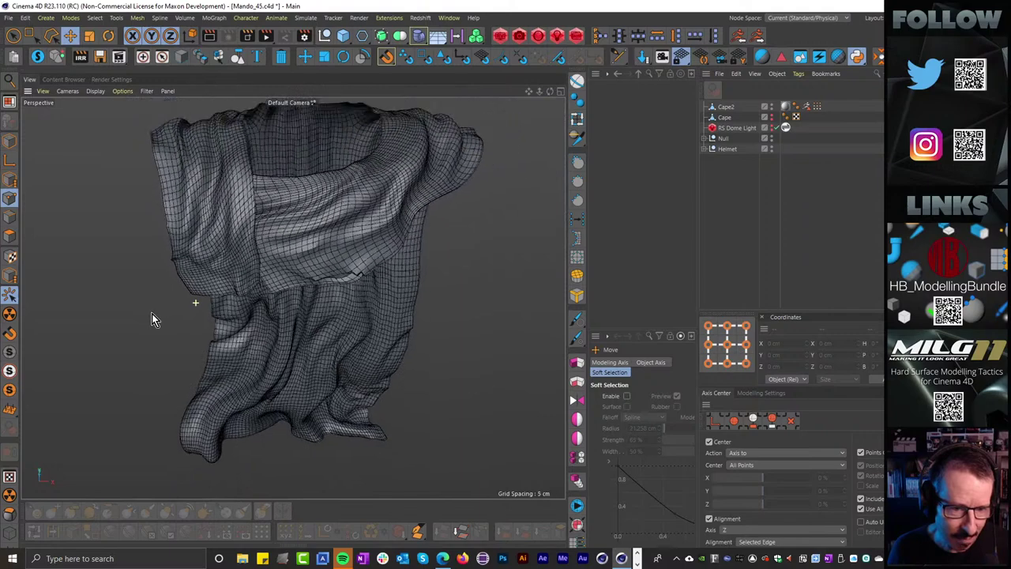
pyautogui.keyDown('alt'); pyautogui.moveTo(417, 291); pyautogui.dragTo(437, 259); pyautogui.keyUp('alt')
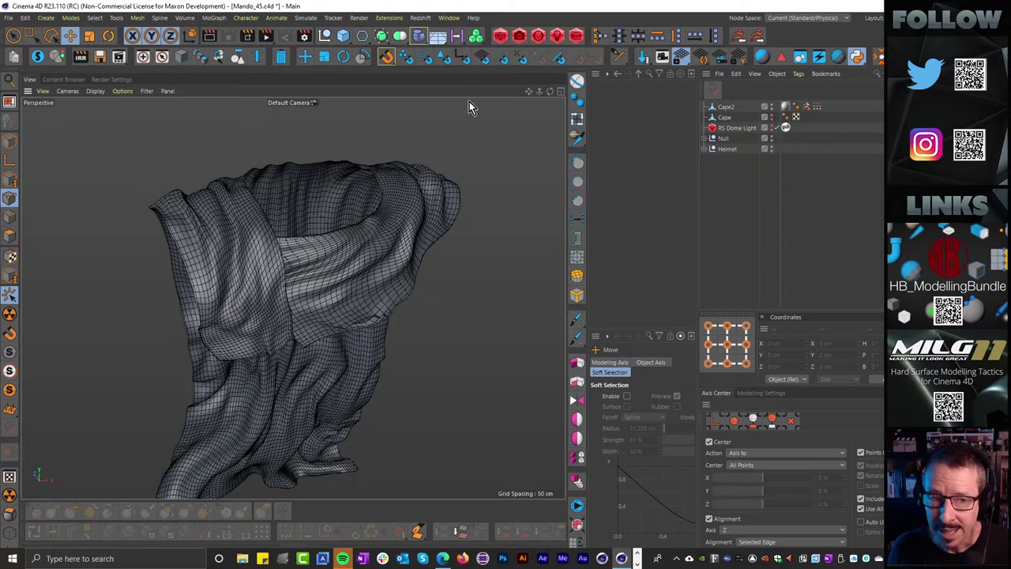
pyautogui.click(39, 60)
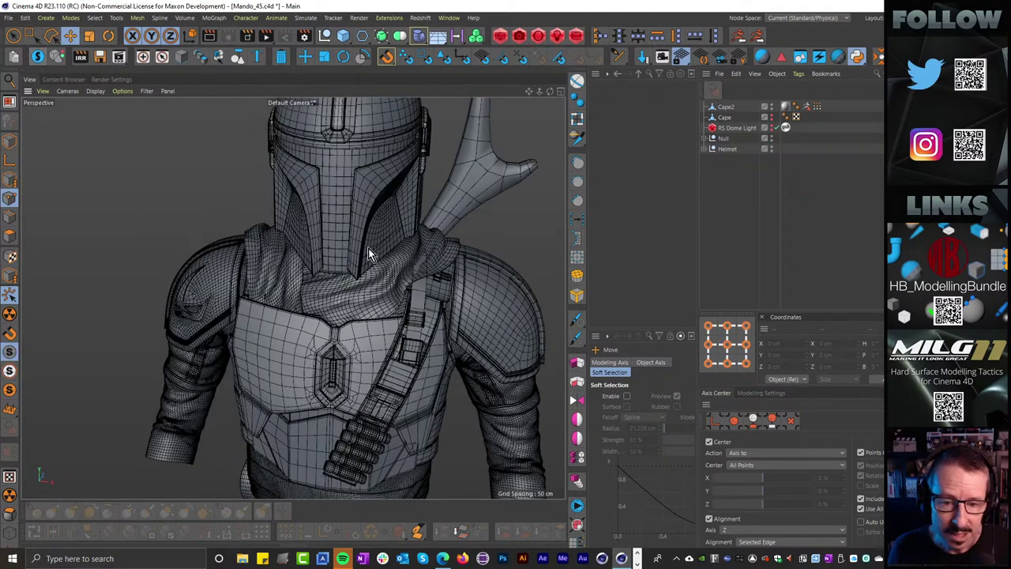
pyautogui.scroll(-2, 421, 226)
pyautogui.scroll(2, 411, 230)
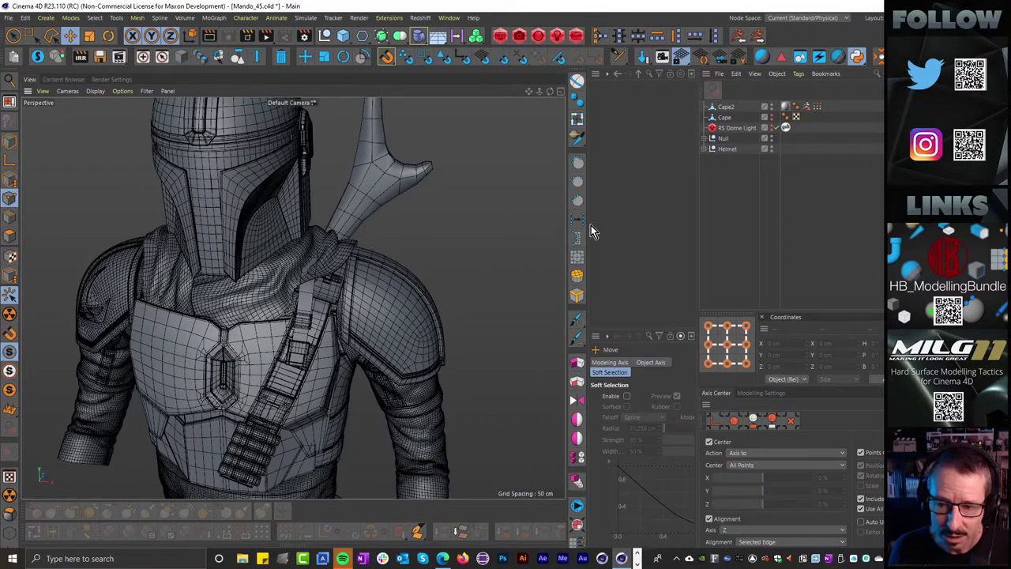
pyautogui.scroll(-1, 399, 229)
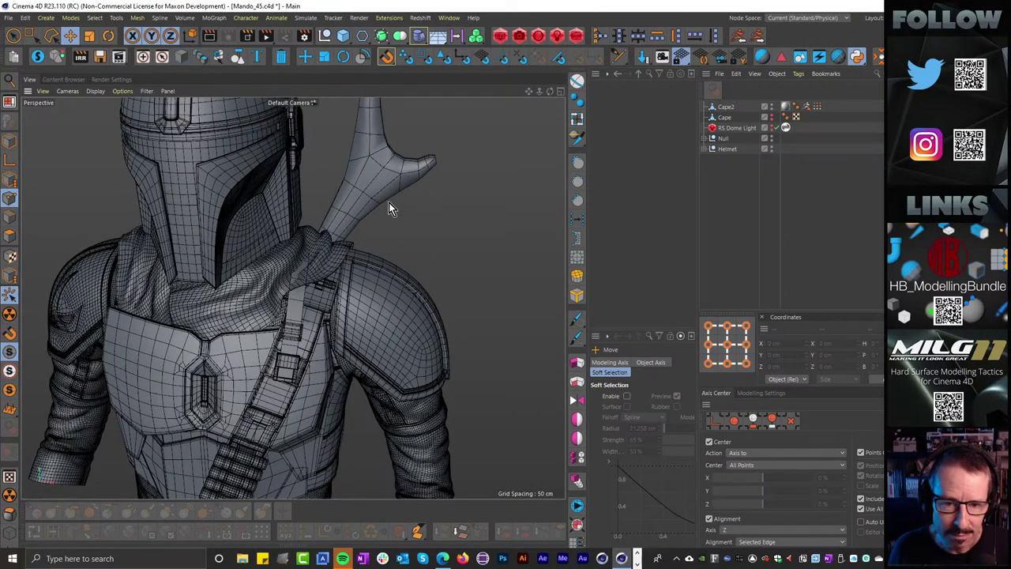
pyautogui.keyDown('alt'); pyautogui.moveTo(389, 203); pyautogui.dragTo(217, 217); pyautogui.keyUp('alt')
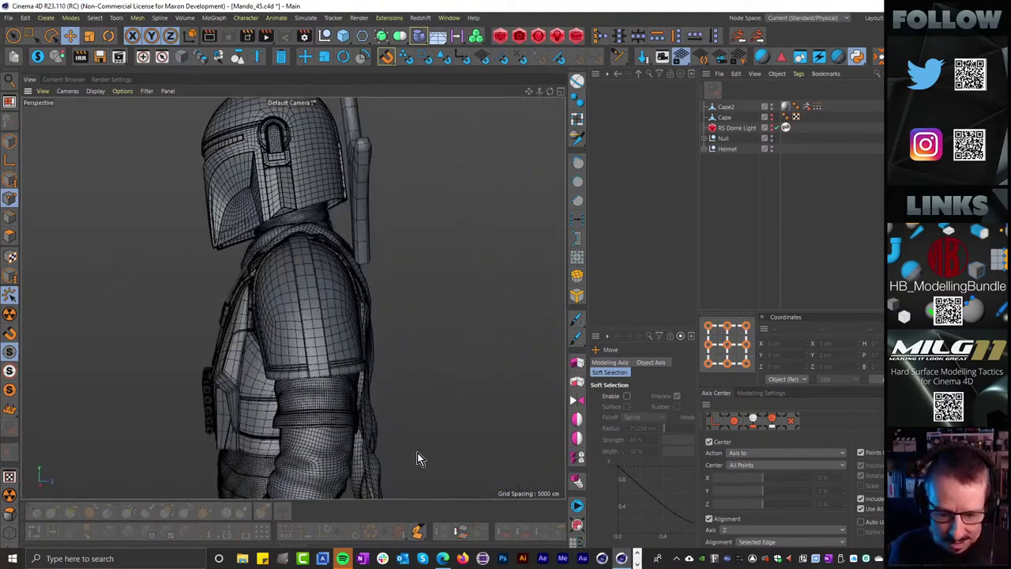
# Switch to MoI and open the recent rifle model PulseRifle_01.3dm
pyautogui.click(638, 558)
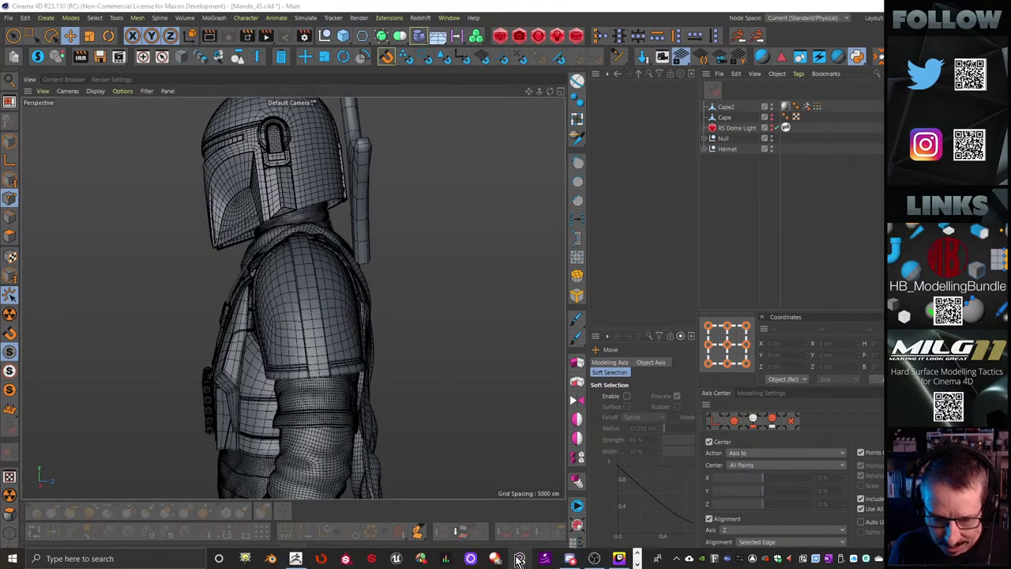
pyautogui.click(246, 562)
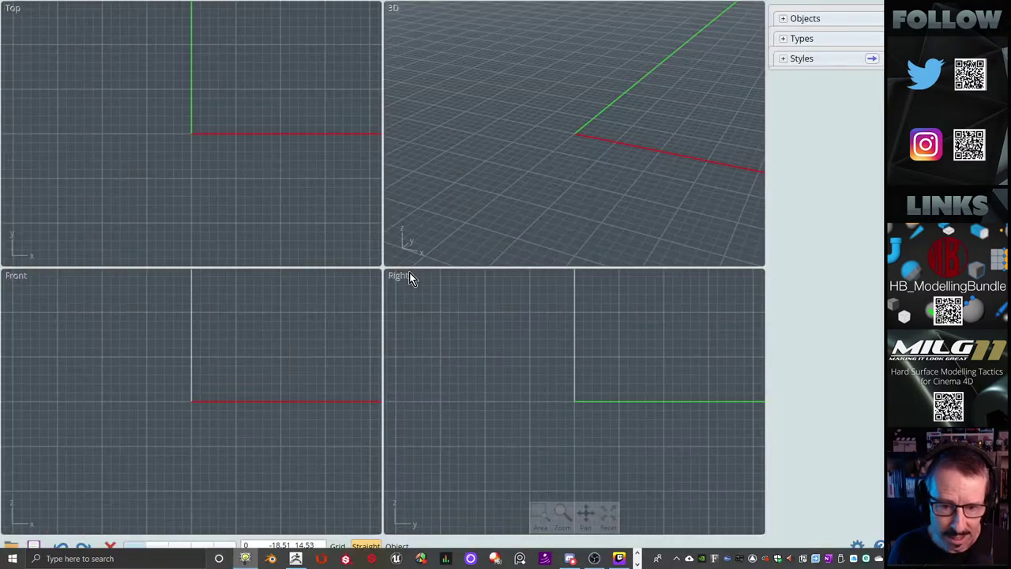
pyautogui.click(11, 545)
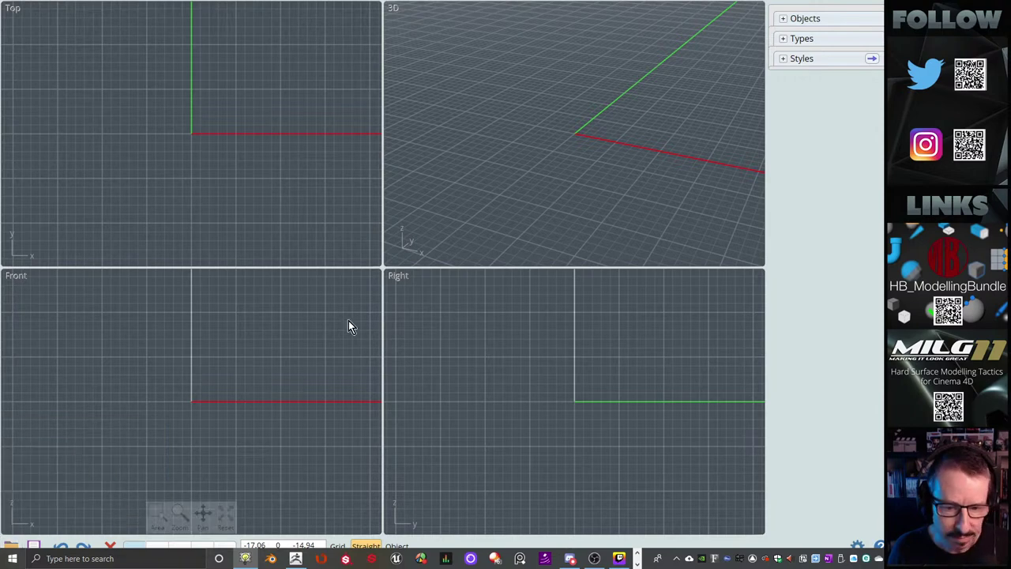
pyautogui.click(11, 545)
pyautogui.click(20, 476)
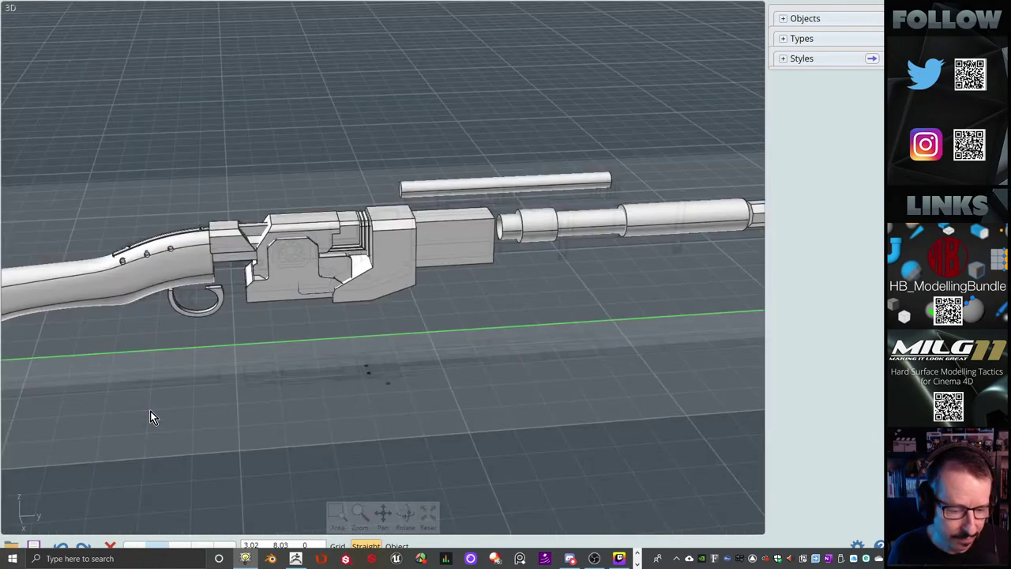
# Start an export of the rifle model and select all of its objects as the geometry to export
pyautogui.click(13, 560)
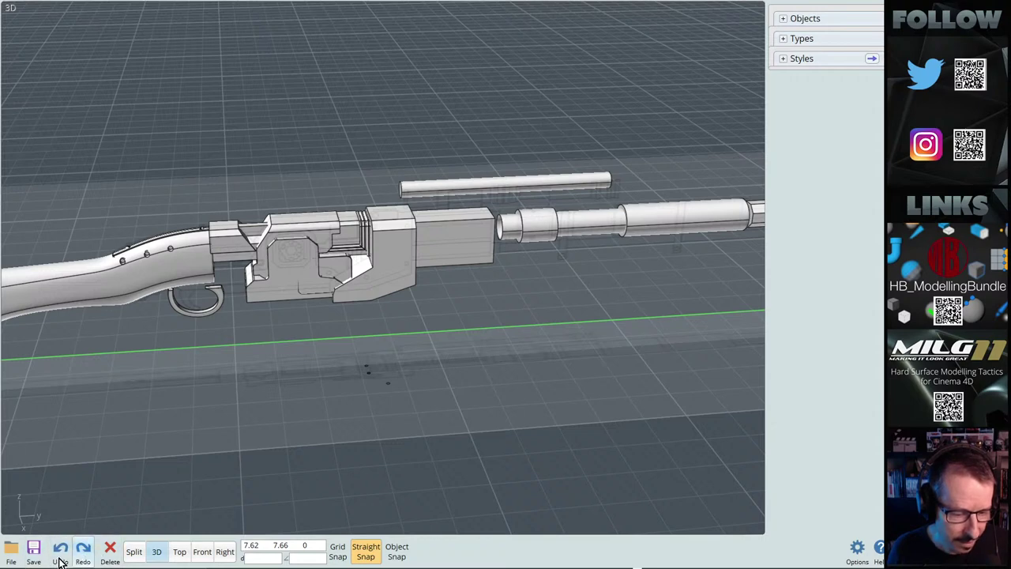
pyautogui.click(5, 557)
pyautogui.click(121, 503)
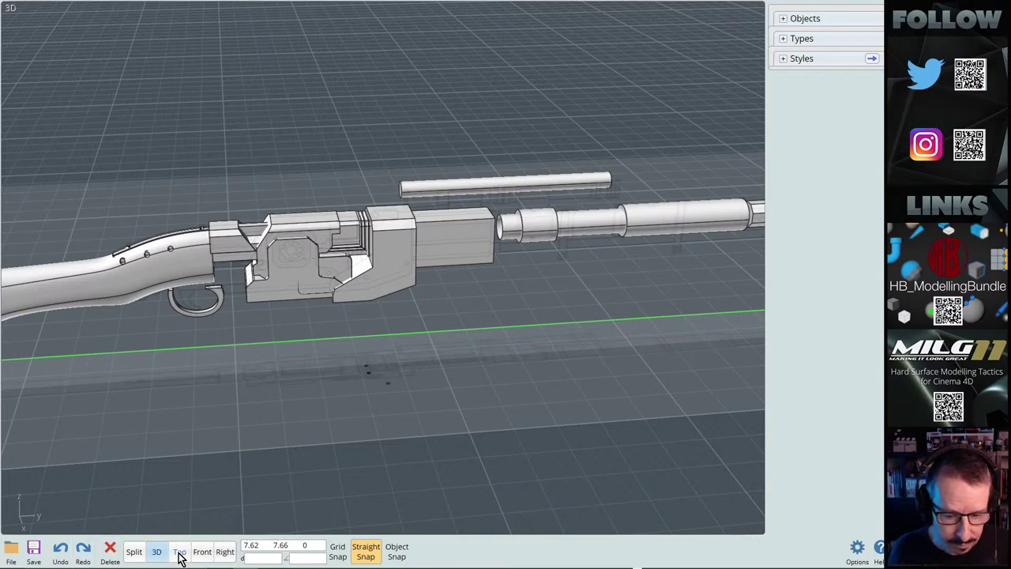
pyautogui.click(21, 559)
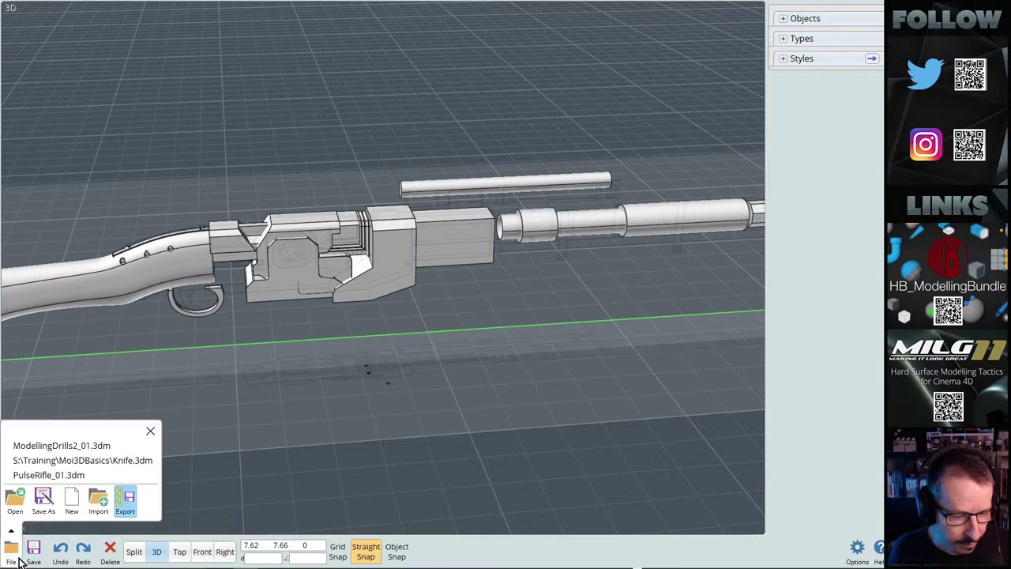
pyautogui.click(126, 504)
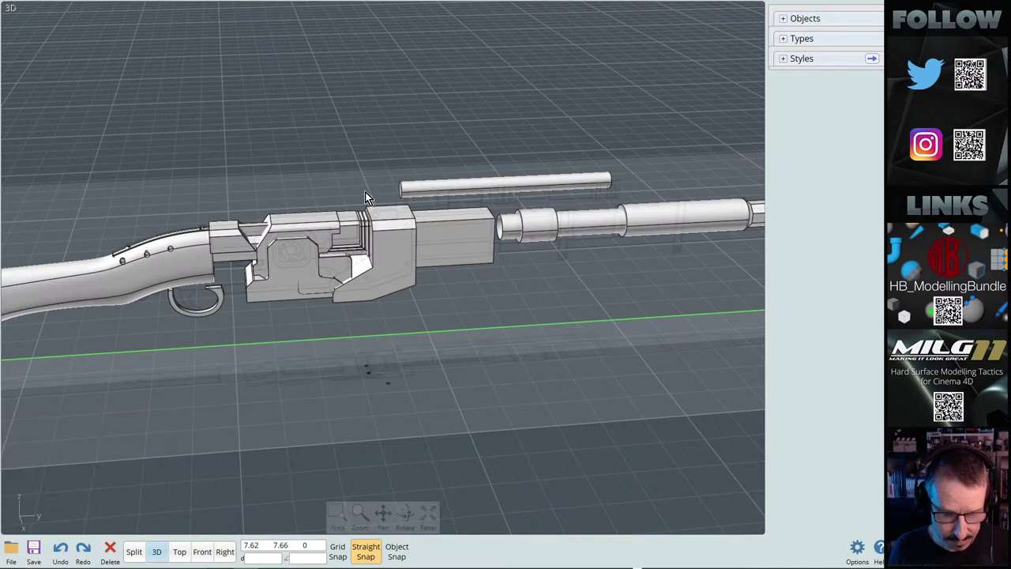
pyautogui.hotkey('ctrl', 'a')
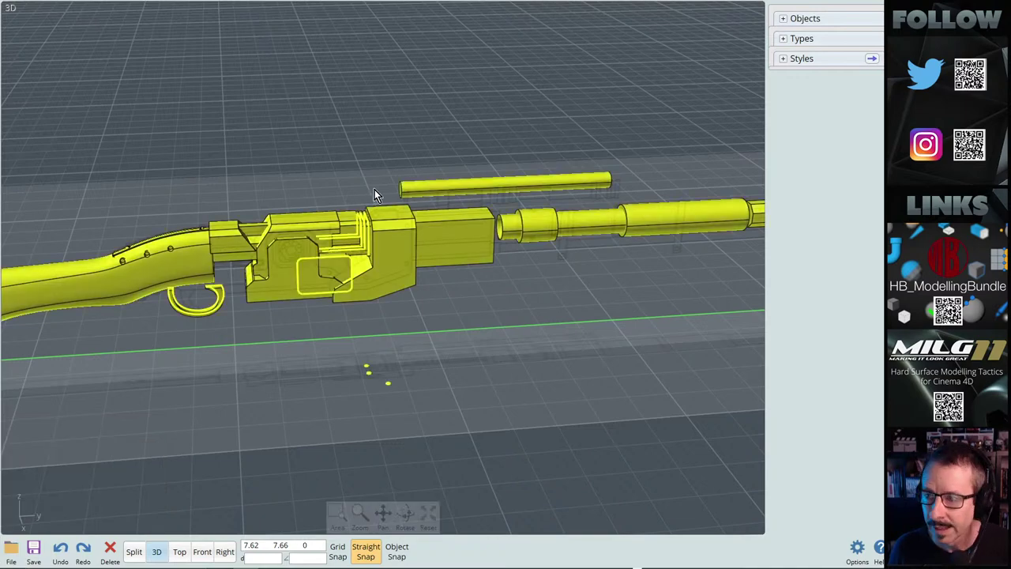
pyautogui.rightClick(687, 107)
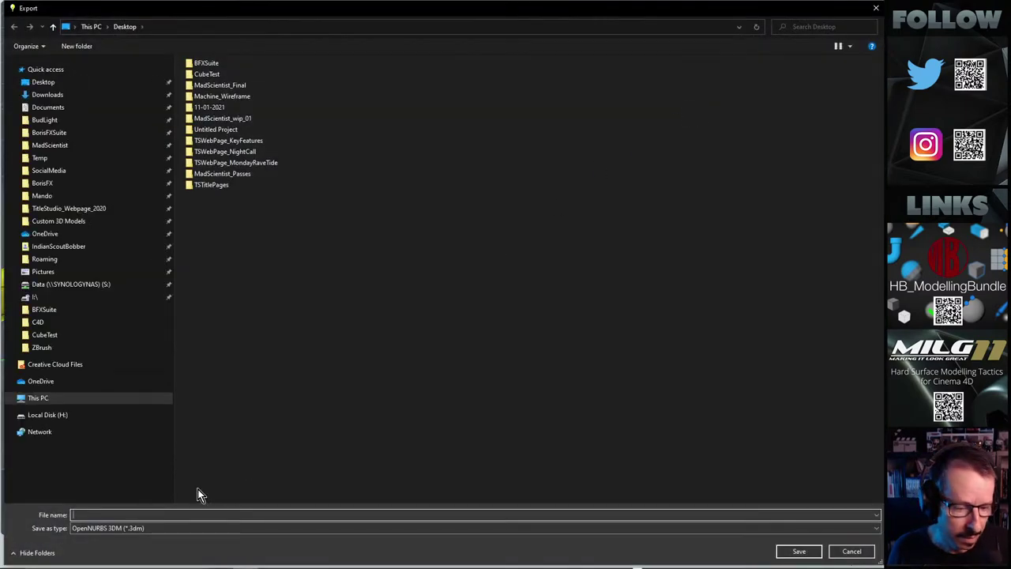
# Export the selection to the Desktop as an STL file named rifle, accepting the meshing options with angle 12
pyautogui.click(875, 528)
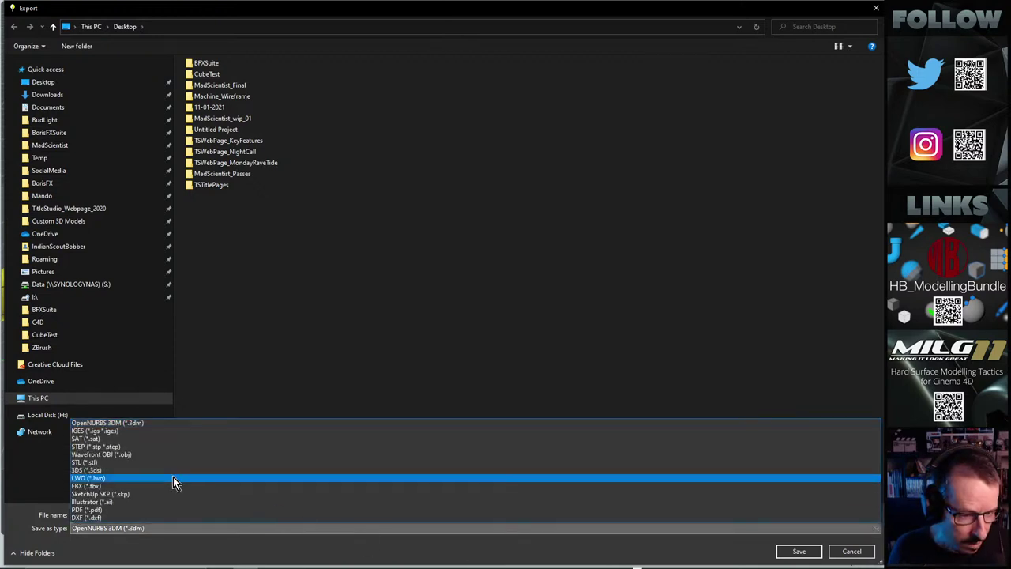
pyautogui.click(127, 463)
pyautogui.click(94, 515)
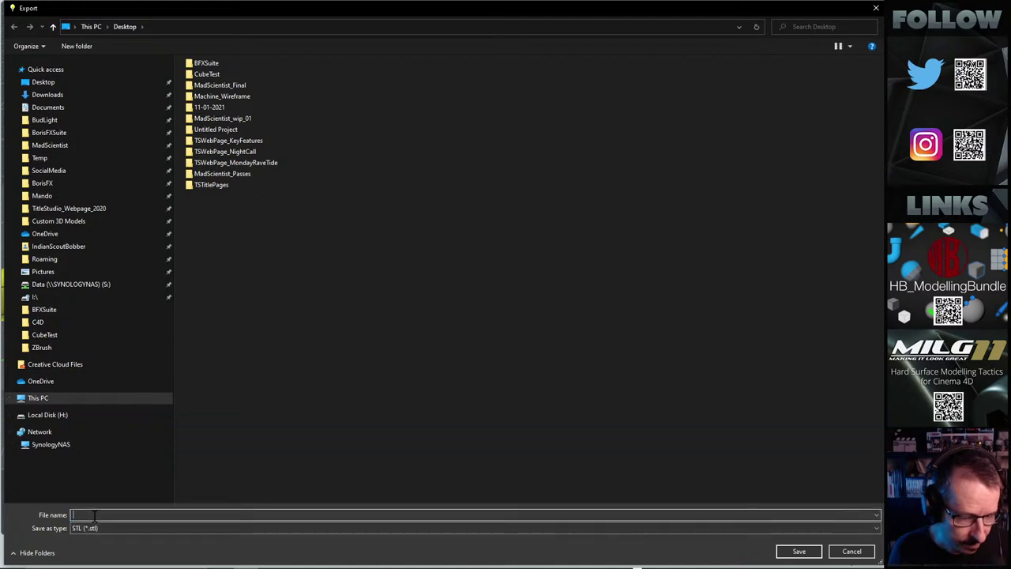
pyautogui.write('ri')
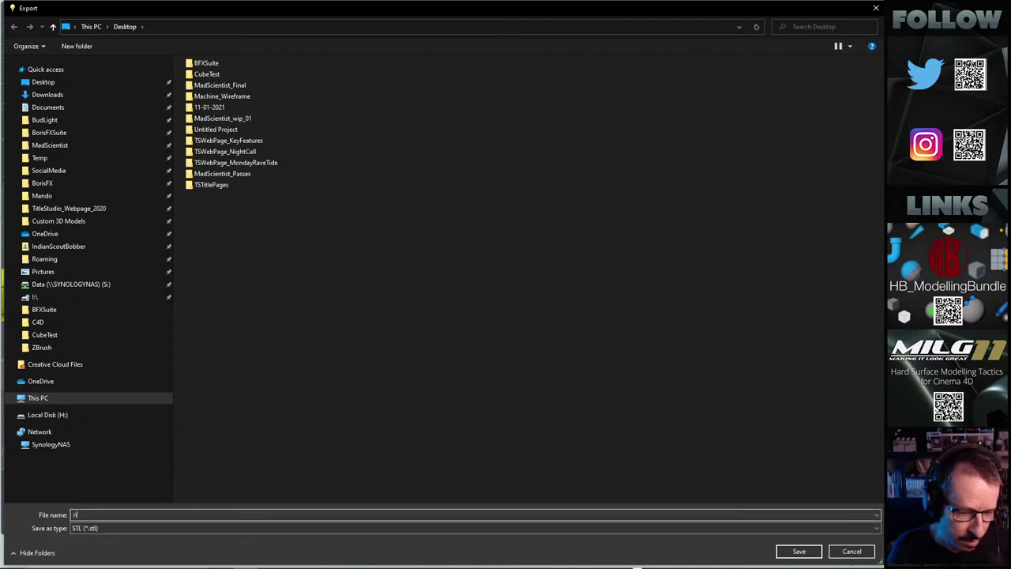
pyautogui.write('fle')
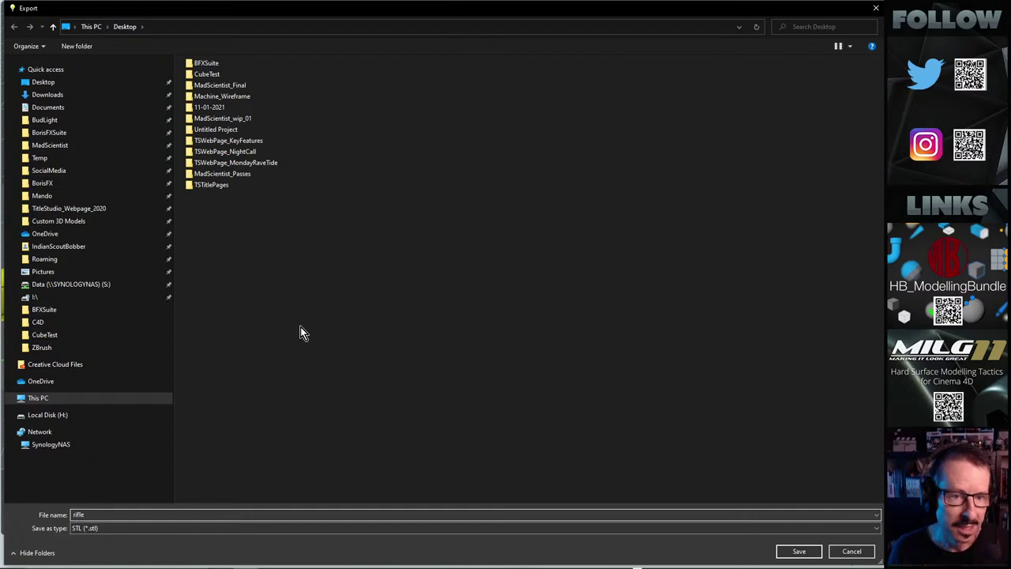
pyautogui.click(42, 82)
pyautogui.click(800, 551)
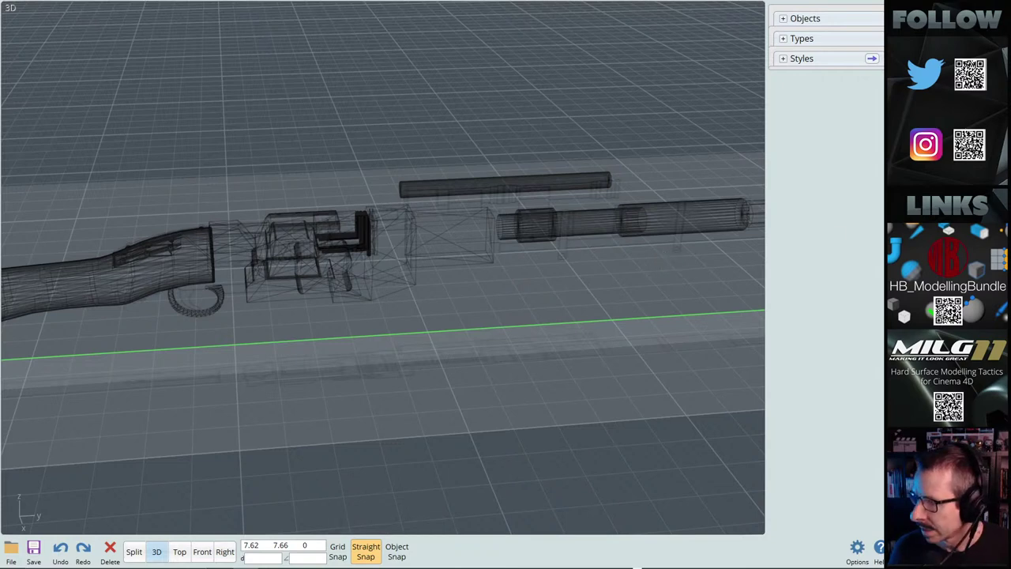
pyautogui.moveTo(410, 252); pyautogui.dragTo(426, 196)
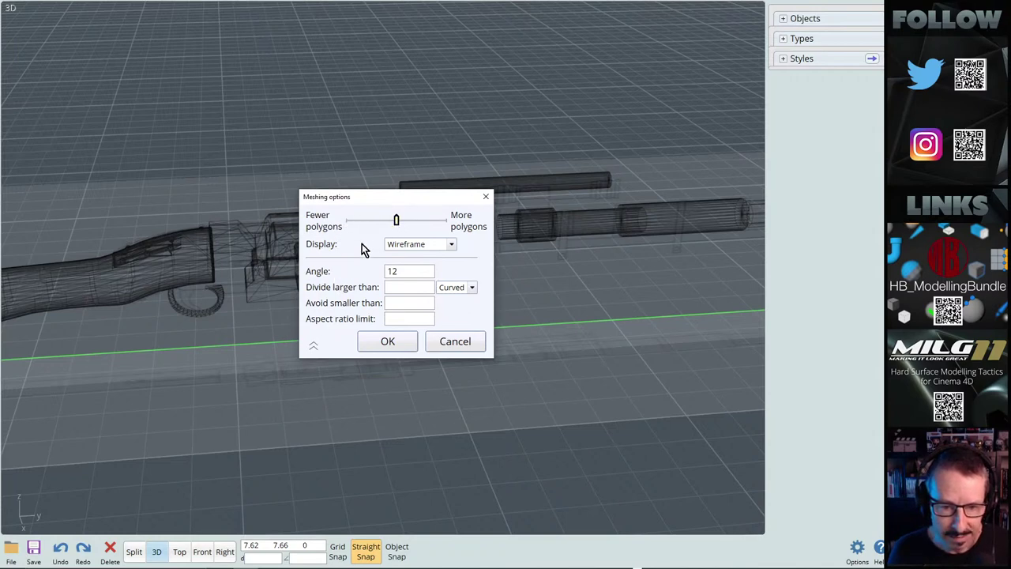
pyautogui.click(385, 342)
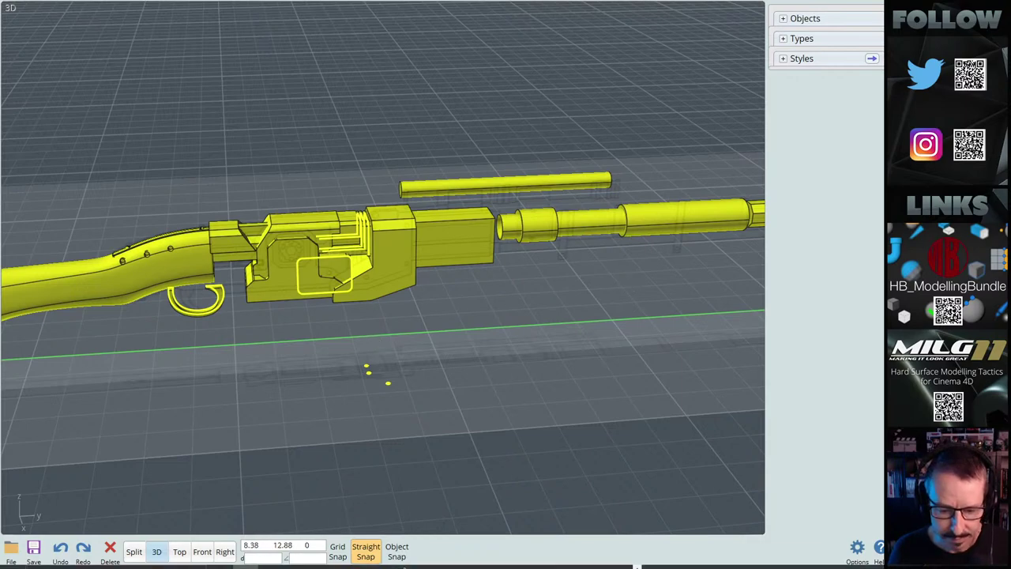
# Switch to Cinema 4D and merge rifle.stl from the Desktop into the Mando_45 project, accepting the STL import scale in centimeters
pyautogui.click(396, 558)
pyautogui.press('super+Tab')
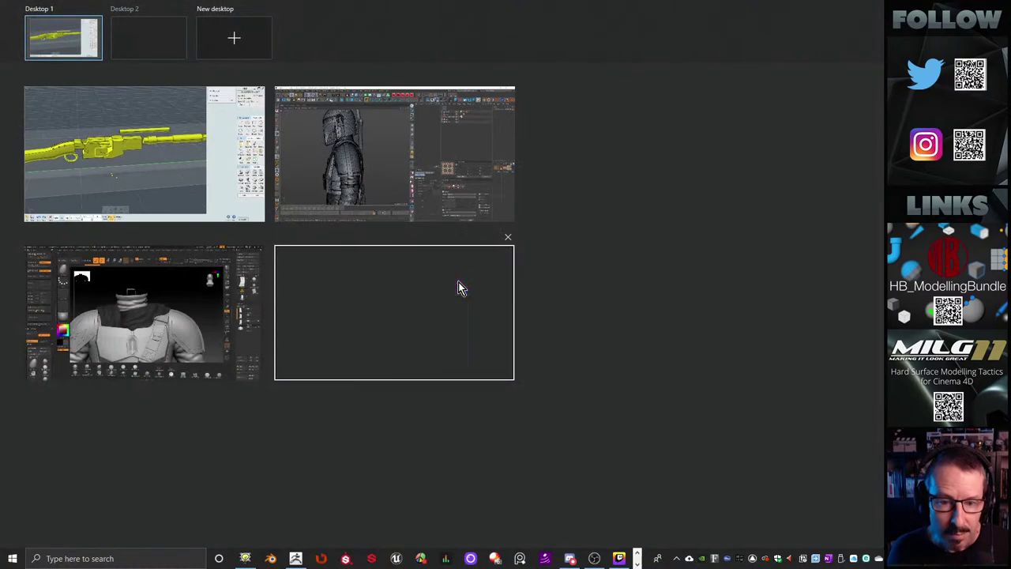
pyautogui.click(379, 168)
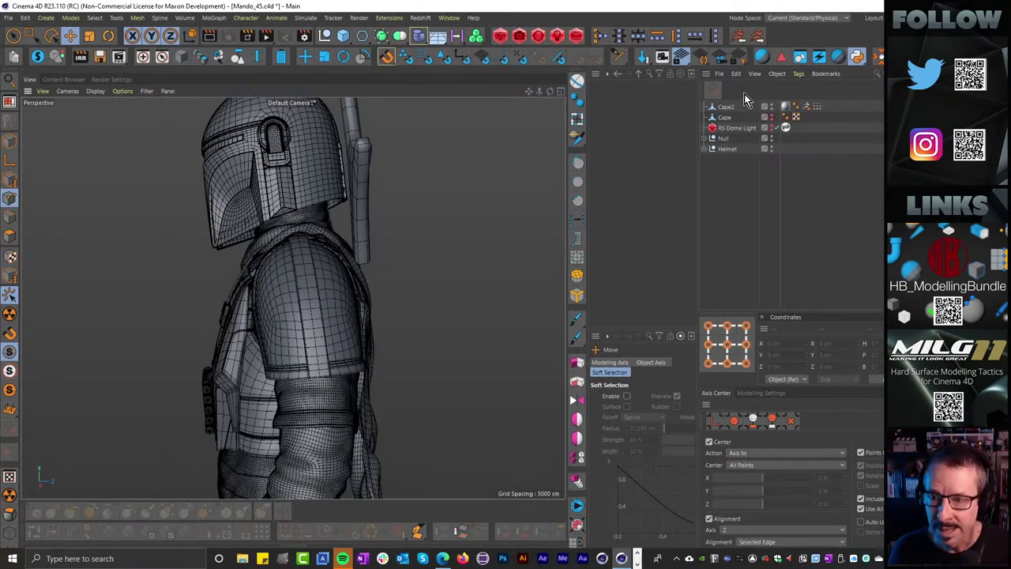
pyautogui.click(721, 74)
pyautogui.click(734, 89)
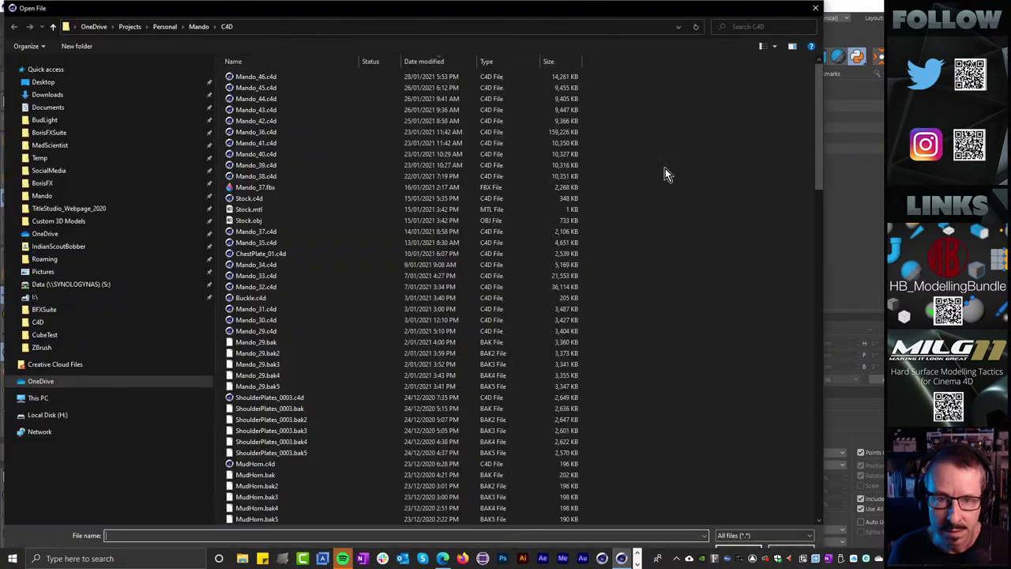
pyautogui.click(36, 82)
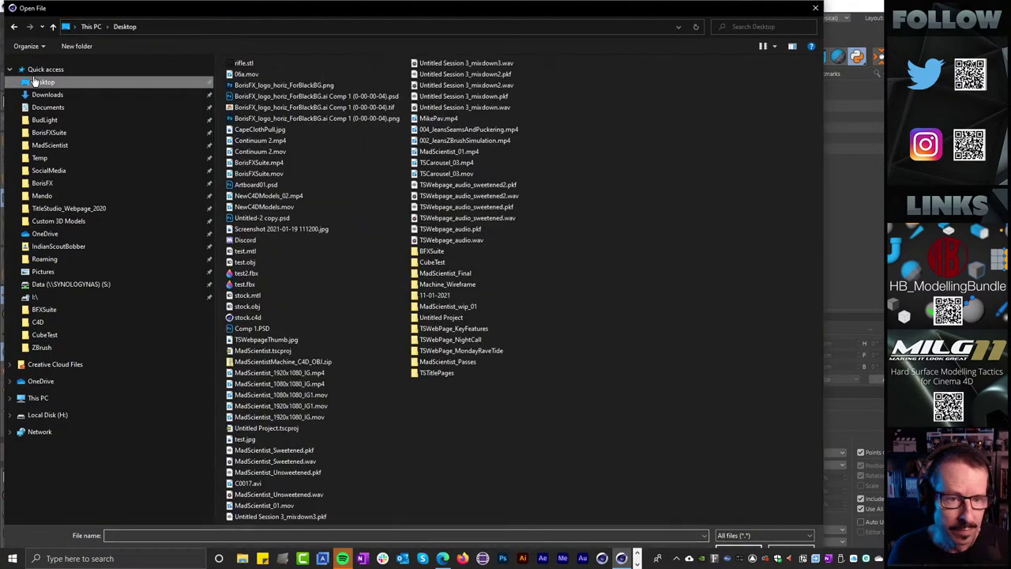
pyautogui.doubleClick(261, 64)
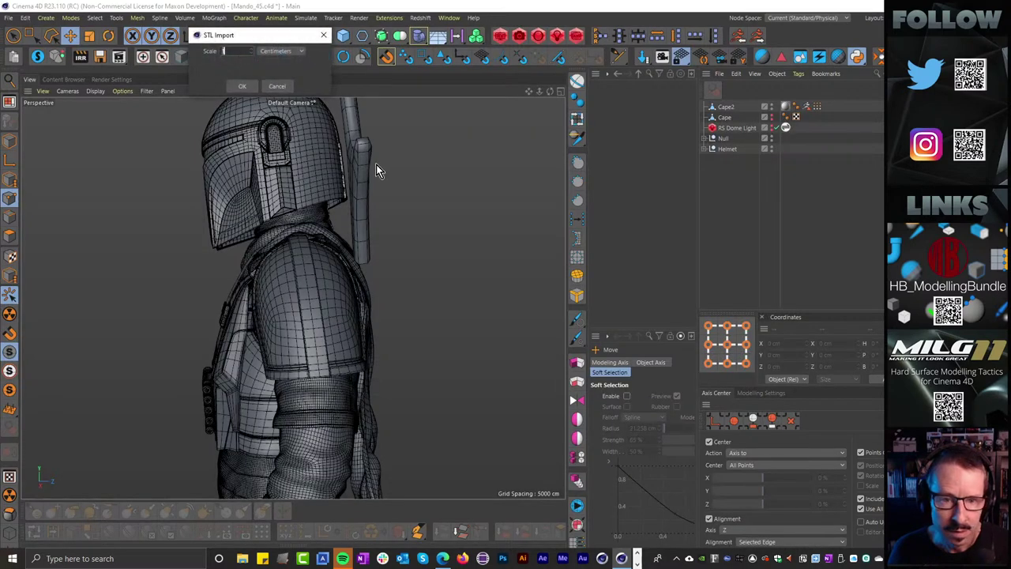
pyautogui.moveTo(260, 39); pyautogui.dragTo(441, 178)
pyautogui.click(427, 227)
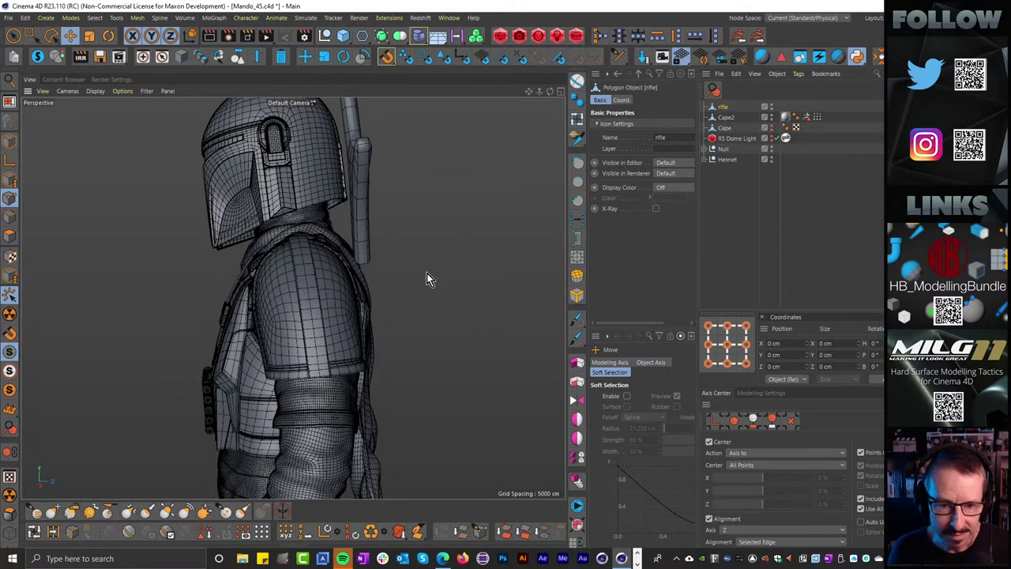
# Isolate the imported rifle and frame it to check its shape and relative size, and show the whole scene again
pyautogui.scroll(-10, 427, 276)
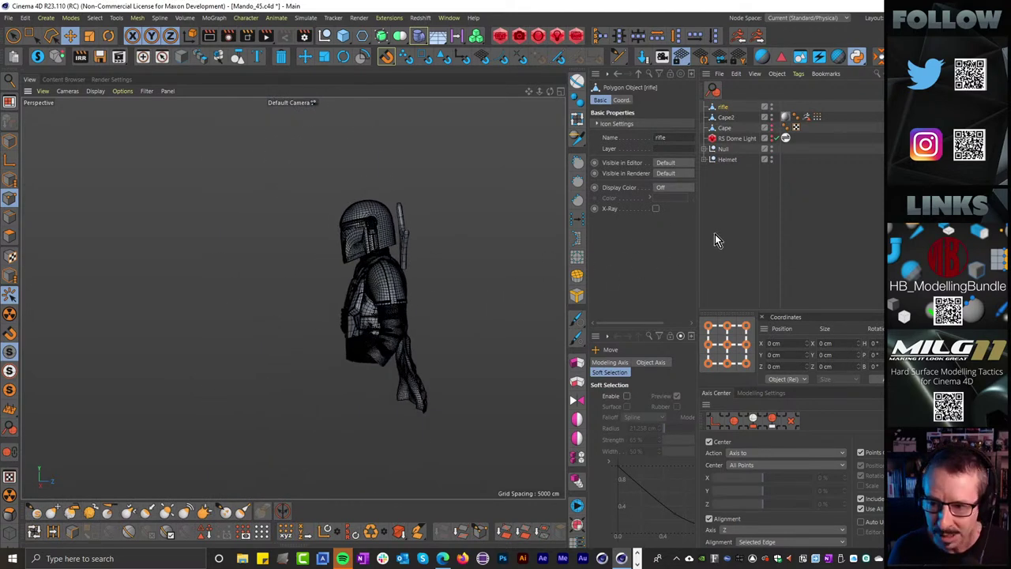
pyautogui.keyDown('alt'); pyautogui.moveTo(454, 291); pyautogui.dragTo(466, 288, button='middle'); pyautogui.keyUp('alt')
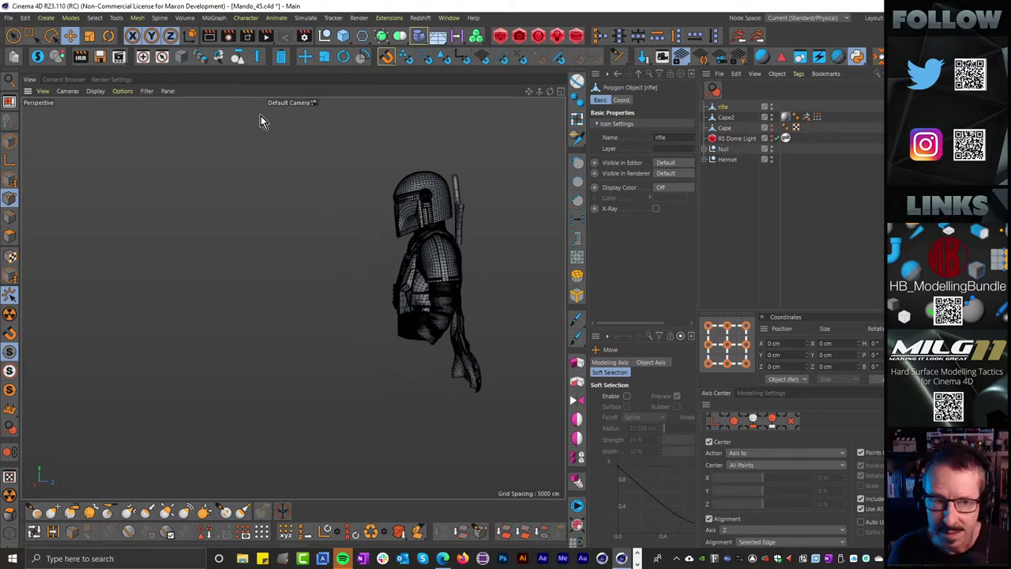
pyautogui.press('o')
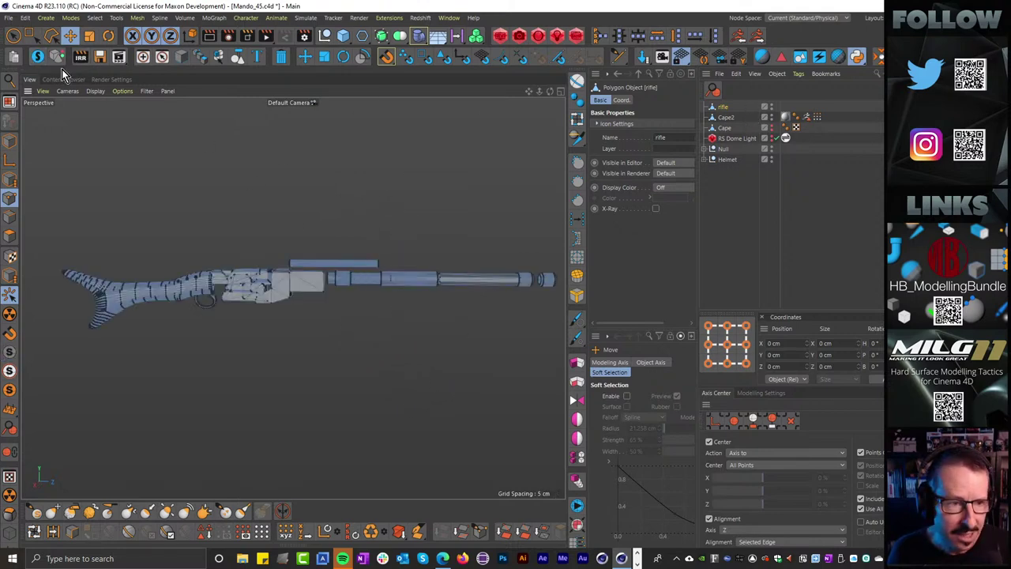
pyautogui.scroll(-6, 384, 224)
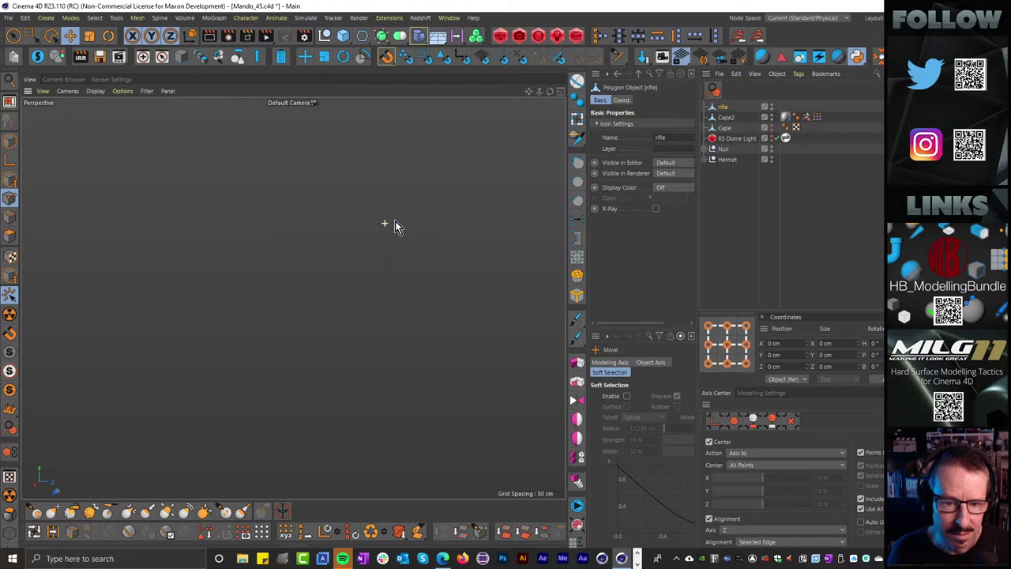
pyautogui.scroll(6, 386, 225)
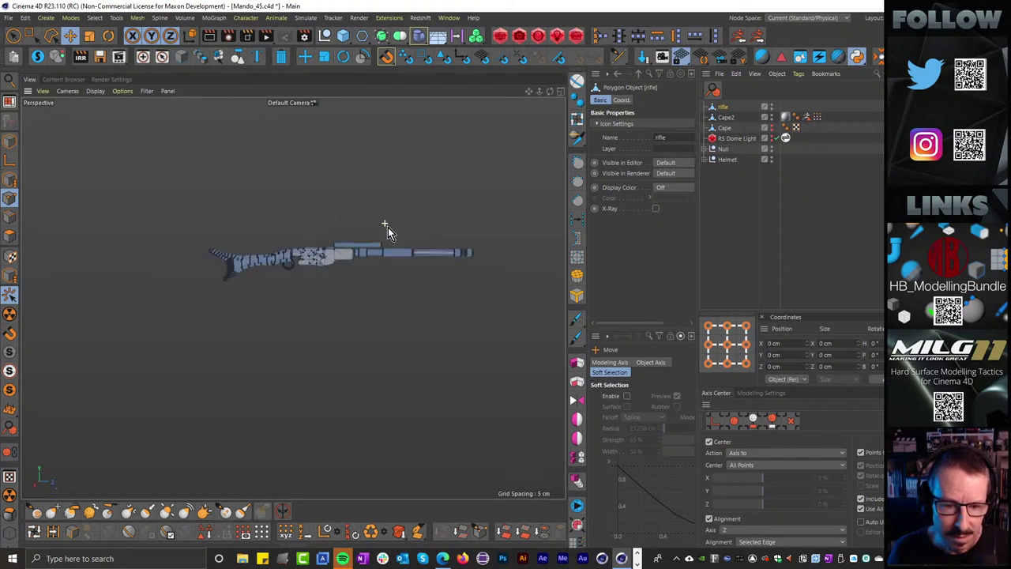
pyautogui.click(38, 57)
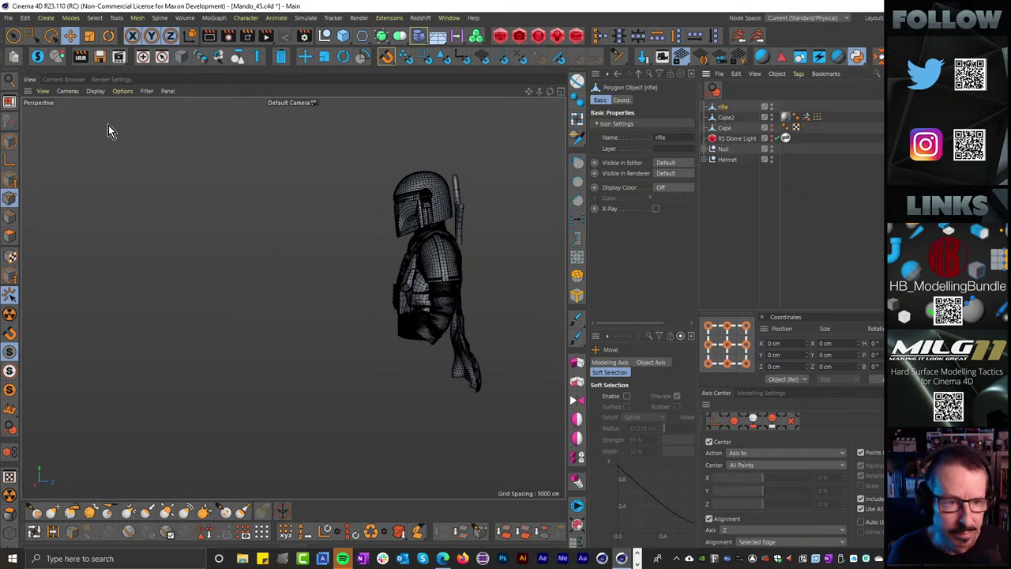
# Scale the whole rifle up uniformly to about 2100 cm long so its size suits the character
pyautogui.keyDown('alt'); pyautogui.moveTo(383, 235); pyautogui.dragTo(374, 238, button='right'); pyautogui.keyUp('alt')
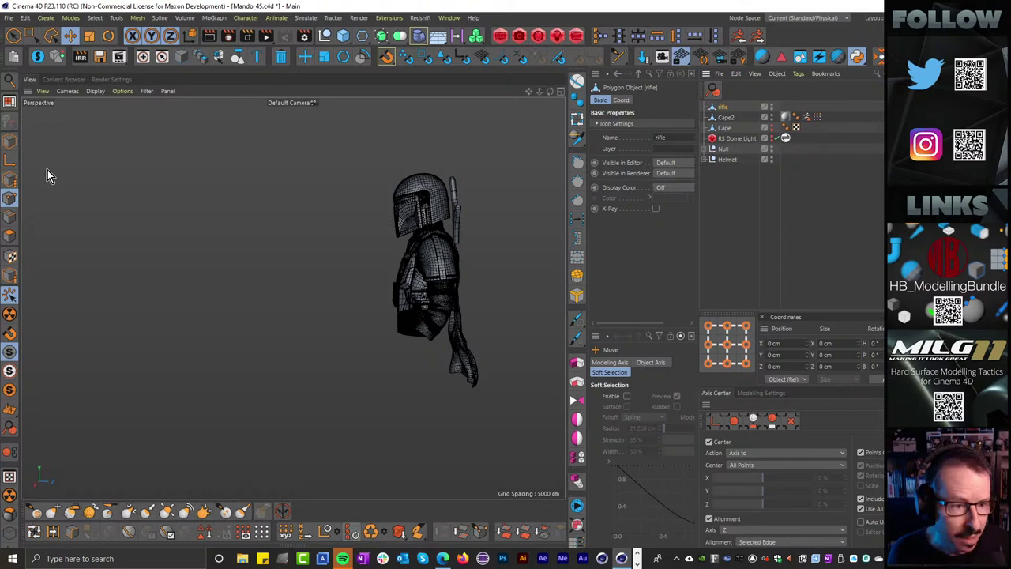
pyautogui.click(11, 146)
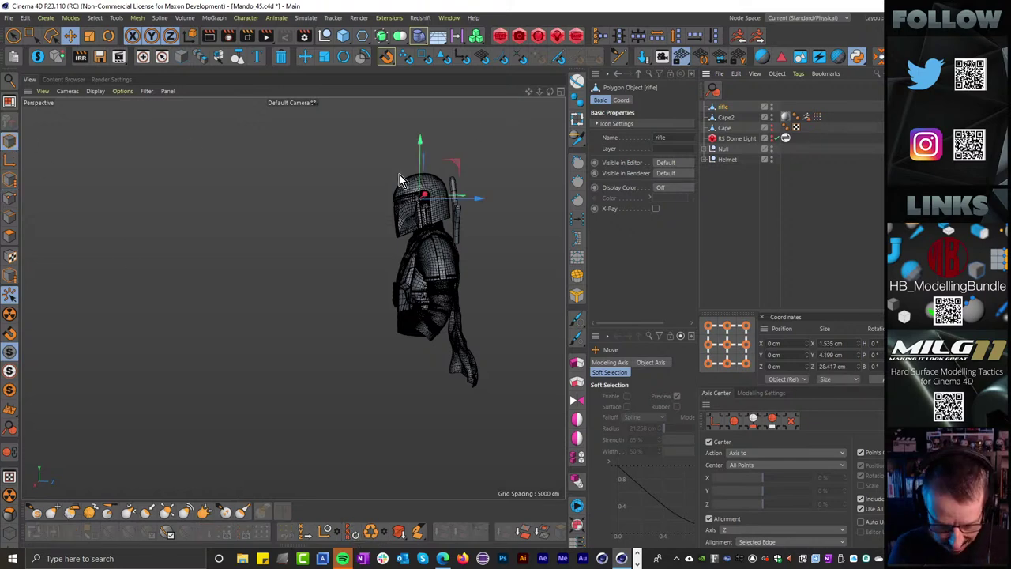
pyautogui.press('t')
pyautogui.moveTo(514, 185); pyautogui.dragTo(491, 160)
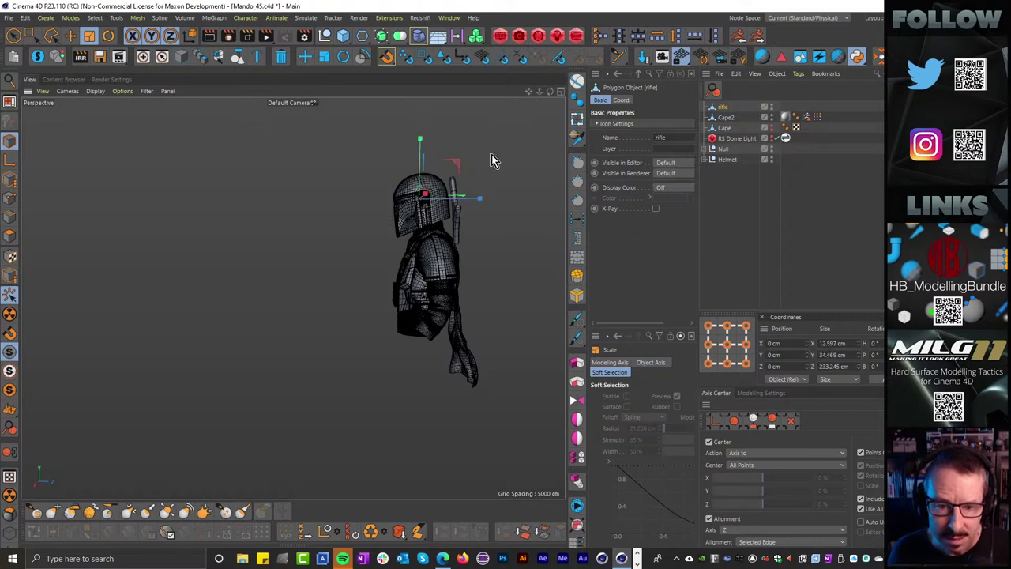
pyautogui.scroll(3, 483, 179)
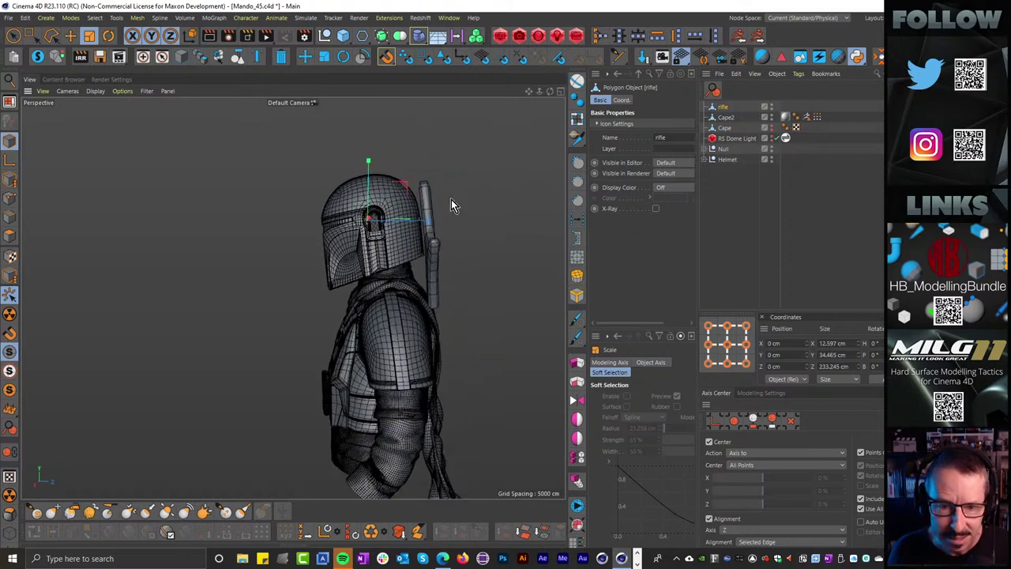
pyautogui.moveTo(419, 198); pyautogui.dragTo(545, 220)
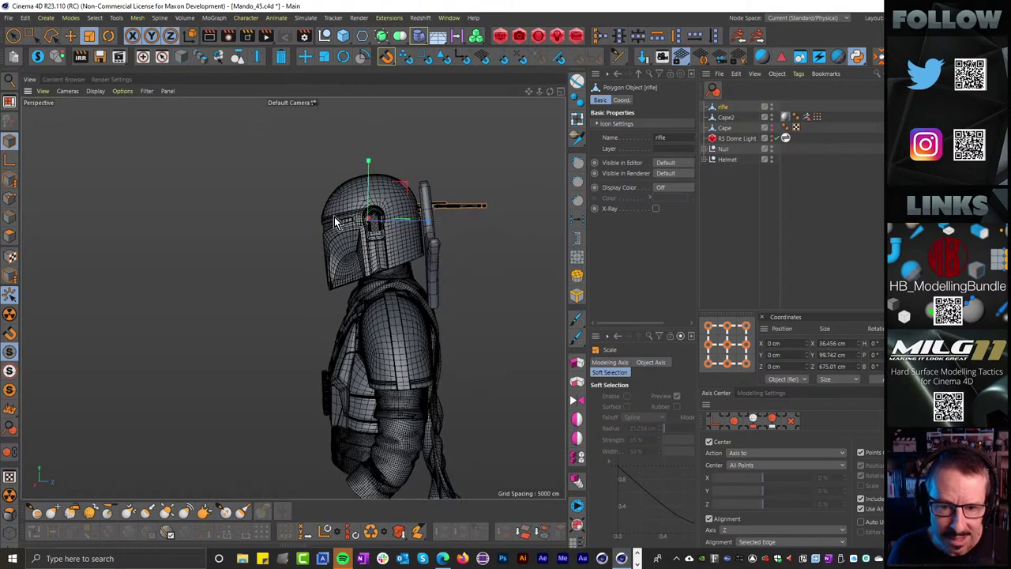
pyautogui.keyDown('alt'); pyautogui.moveTo(409, 302); pyautogui.dragTo(238, 320); pyautogui.keyUp('alt')
pyautogui.moveTo(286, 250); pyautogui.dragTo(518, 215)
pyautogui.keyDown('alt'); pyautogui.moveTo(417, 335); pyautogui.dragTo(323, 336); pyautogui.keyUp('alt')
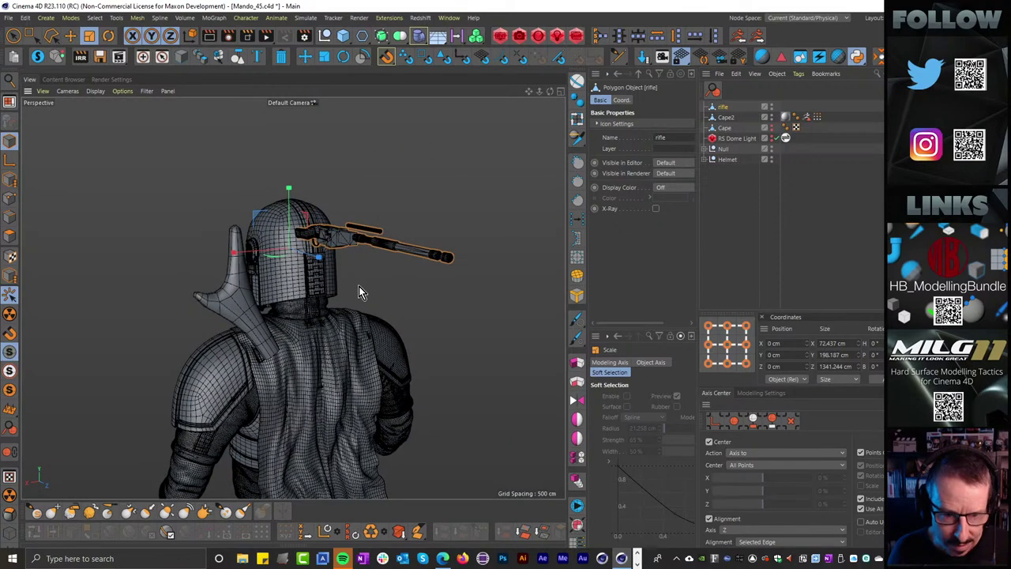
pyautogui.moveTo(363, 286); pyautogui.dragTo(505, 279)
pyautogui.keyDown('alt'); pyautogui.moveTo(309, 259); pyautogui.dragTo(420, 256); pyautogui.keyUp('alt')
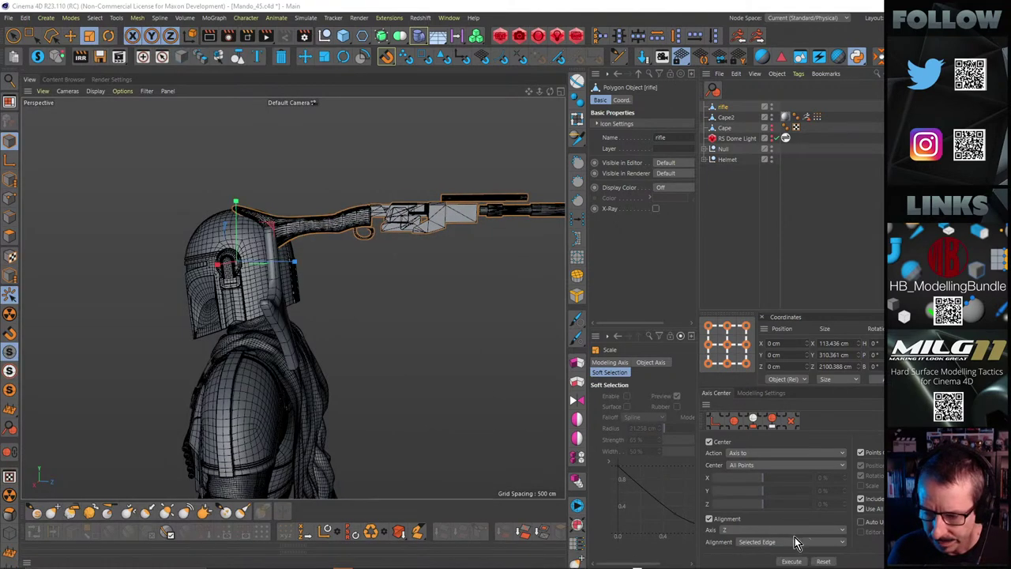
# Center the rifle's axis to all points with alignment off, and shift the axis along the barrel direction onto the receiver
pyautogui.click(710, 519)
pyautogui.click(792, 562)
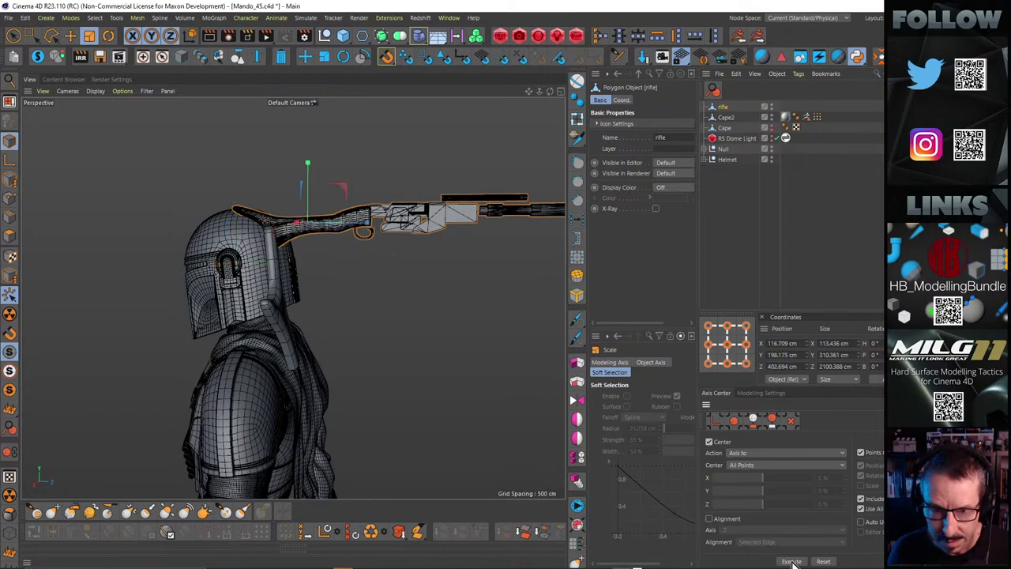
pyautogui.moveTo(370, 225)
pyautogui.keyDown('alt'); pyautogui.mouseDown()
pyautogui.moveTo(394, 245)
pyautogui.moveTo(387, 218)
pyautogui.mouseUp(); pyautogui.keyUp('alt')
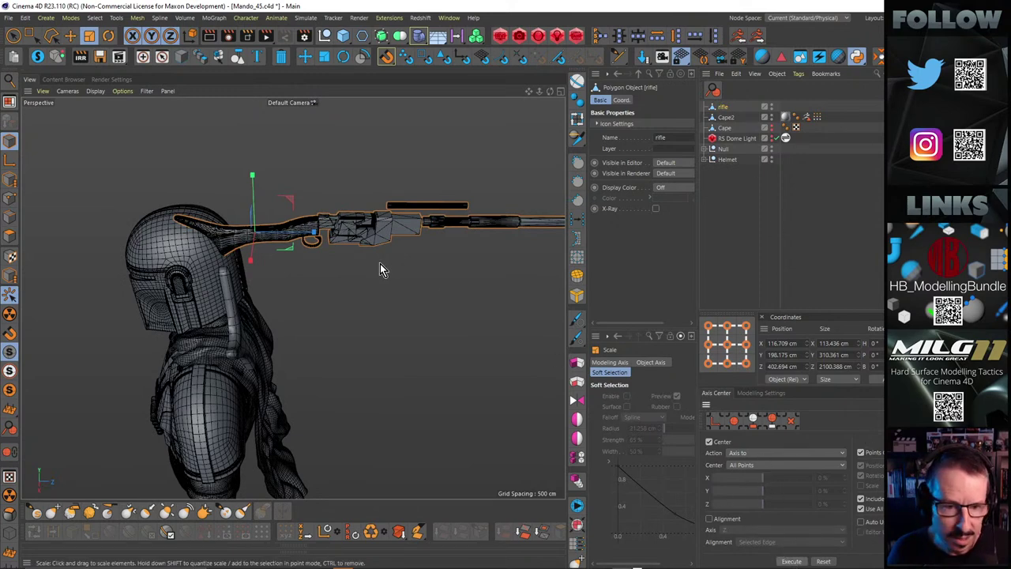
pyautogui.press('l')
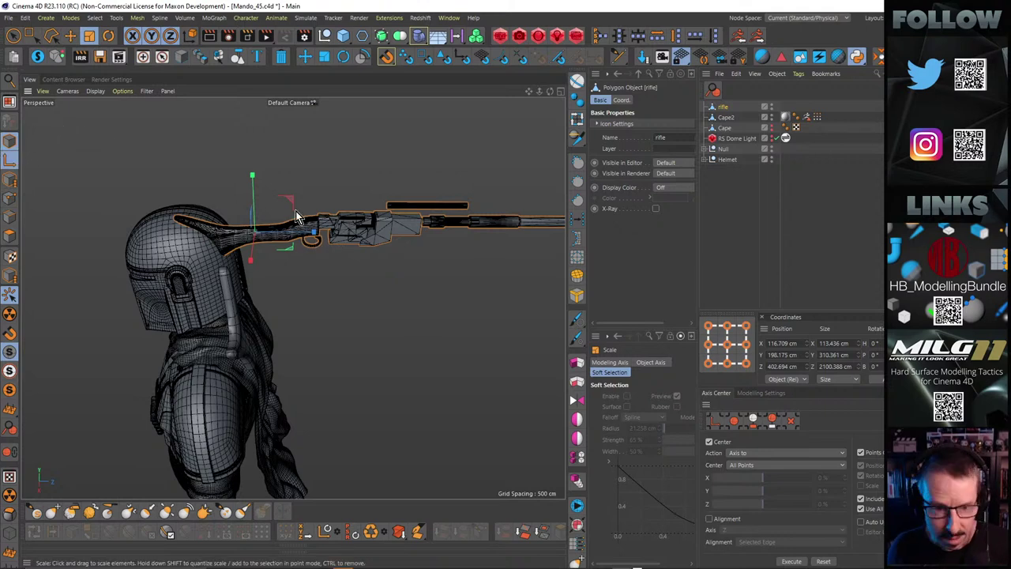
pyautogui.press('e')
pyautogui.moveTo(305, 232); pyautogui.dragTo(278, 208)
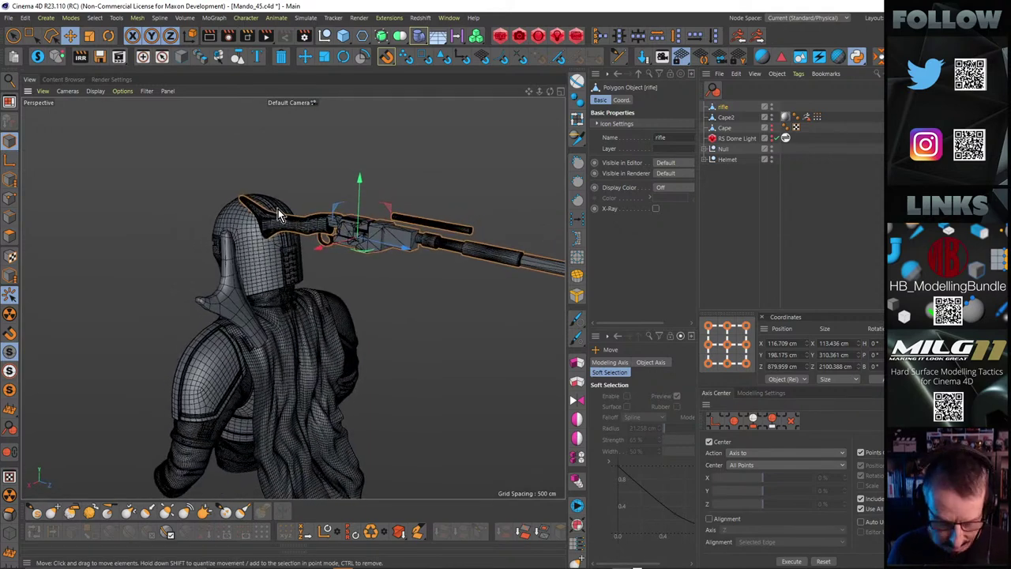
# Rotate the rifle by -90° in bank and -90° in pitch so it stands vertically with the stock up
pyautogui.press('r')
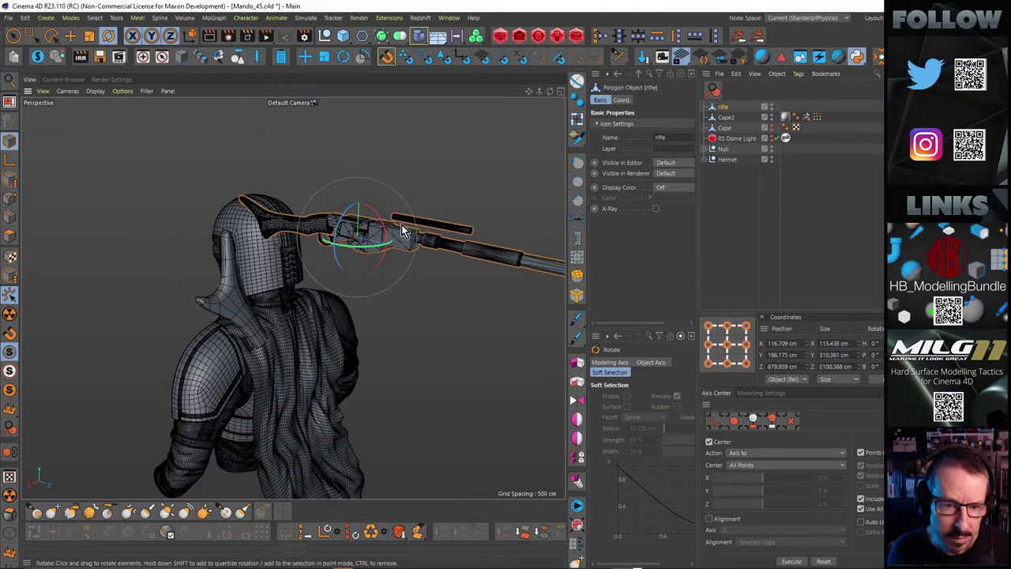
pyautogui.keyDown('alt'); pyautogui.moveTo(401, 225); pyautogui.dragTo(385, 180); pyautogui.keyUp('alt')
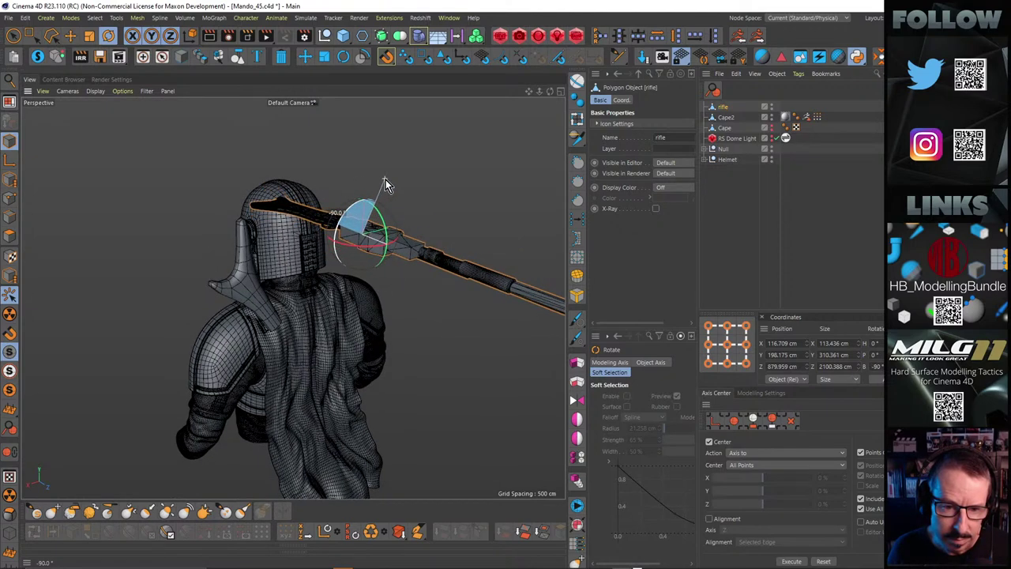
pyautogui.moveTo(384, 226); pyautogui.dragTo(464, 276)
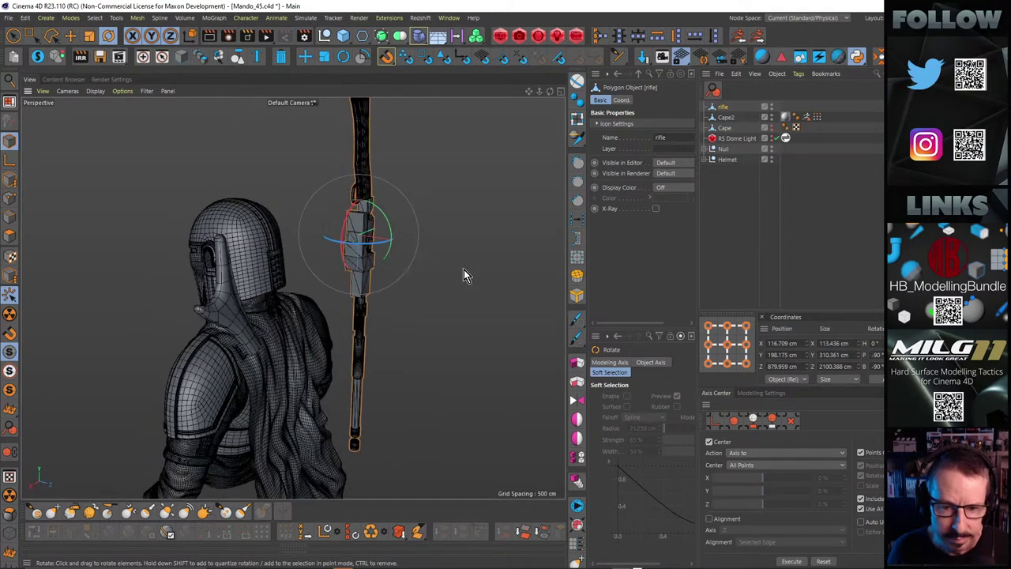
# Over the front reference photo, move the rifle behind the character's shoulder and scale it to about 3071 cm long
pyautogui.middleClick(464, 275)
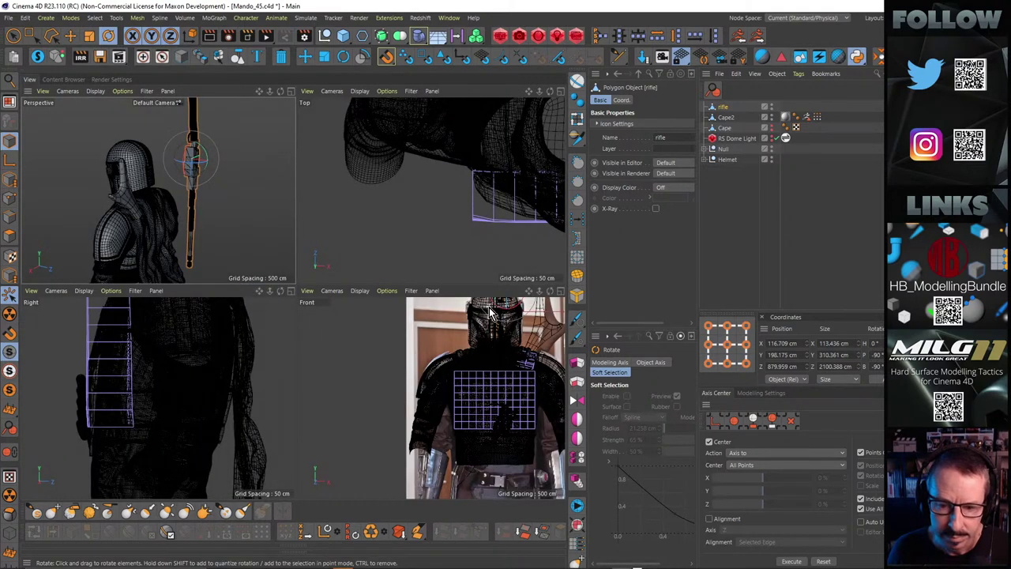
pyautogui.middleClick(416, 389)
pyautogui.scroll(-4, 407, 263)
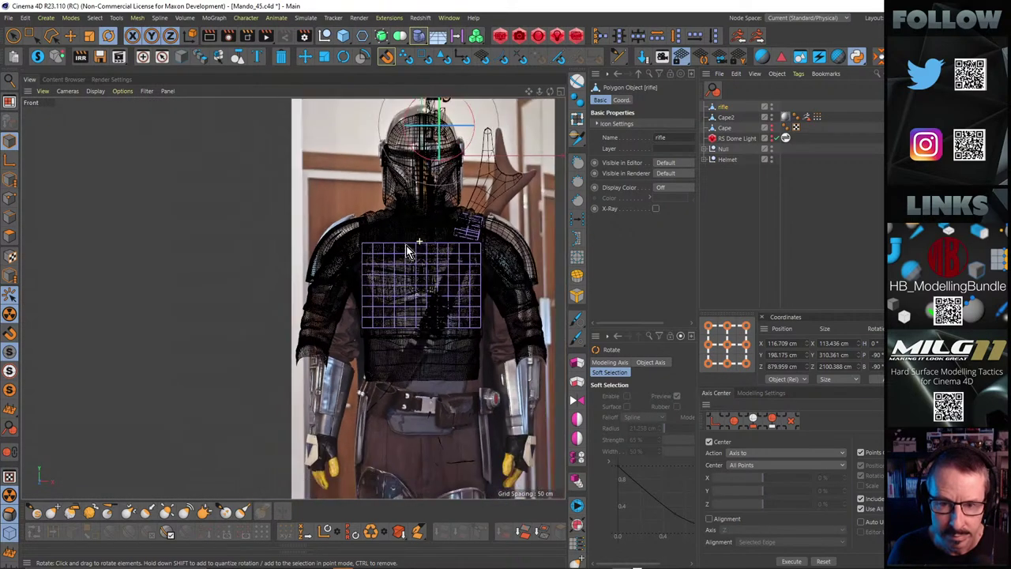
pyautogui.press('e')
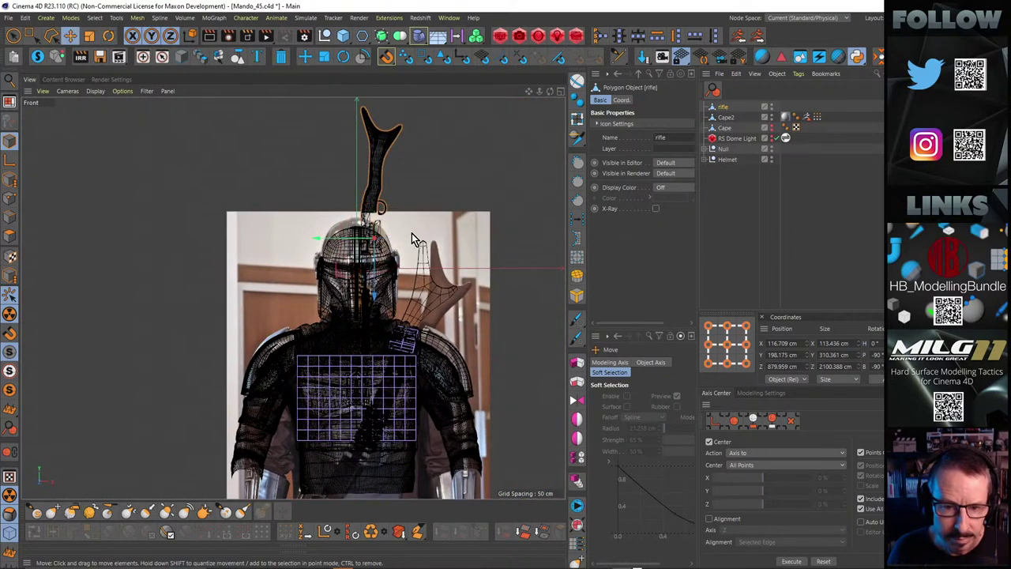
pyautogui.moveTo(344, 275); pyautogui.dragTo(392, 390)
pyautogui.press('t')
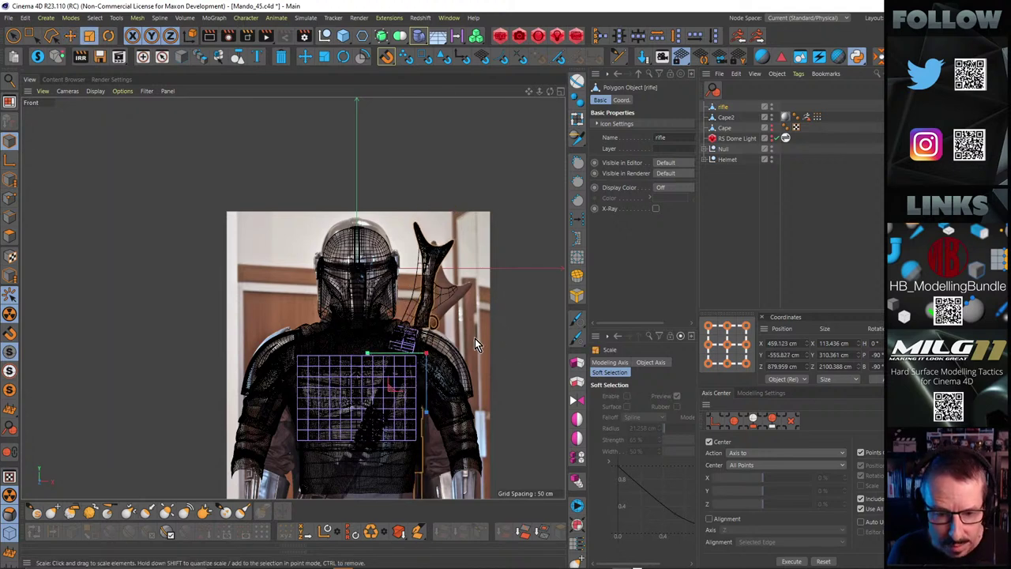
pyautogui.moveTo(474, 338); pyautogui.dragTo(557, 334)
pyautogui.moveTo(427, 343); pyautogui.dragTo(468, 355)
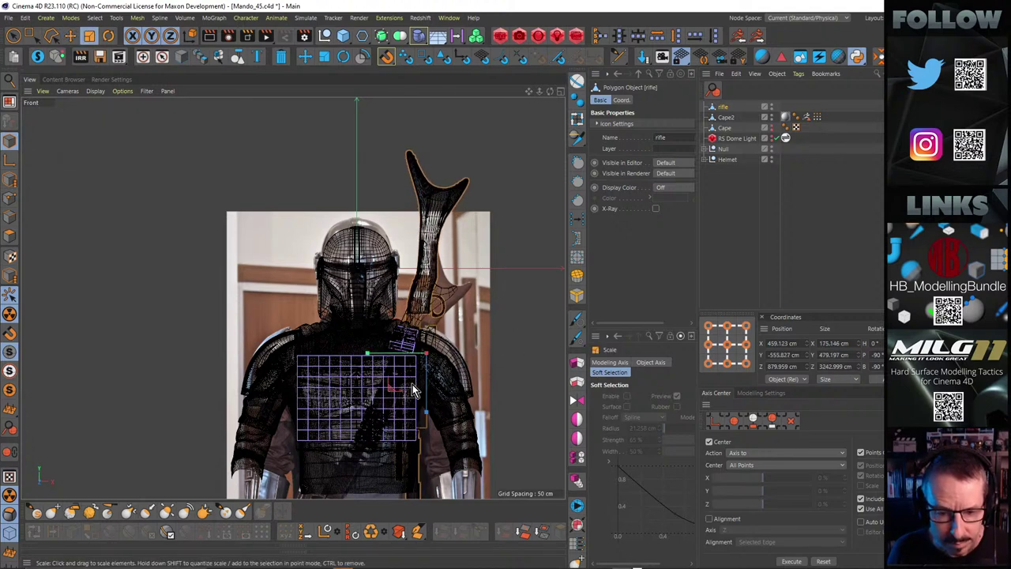
pyautogui.press('e')
pyautogui.moveTo(393, 391); pyautogui.dragTo(376, 476)
pyautogui.press('t')
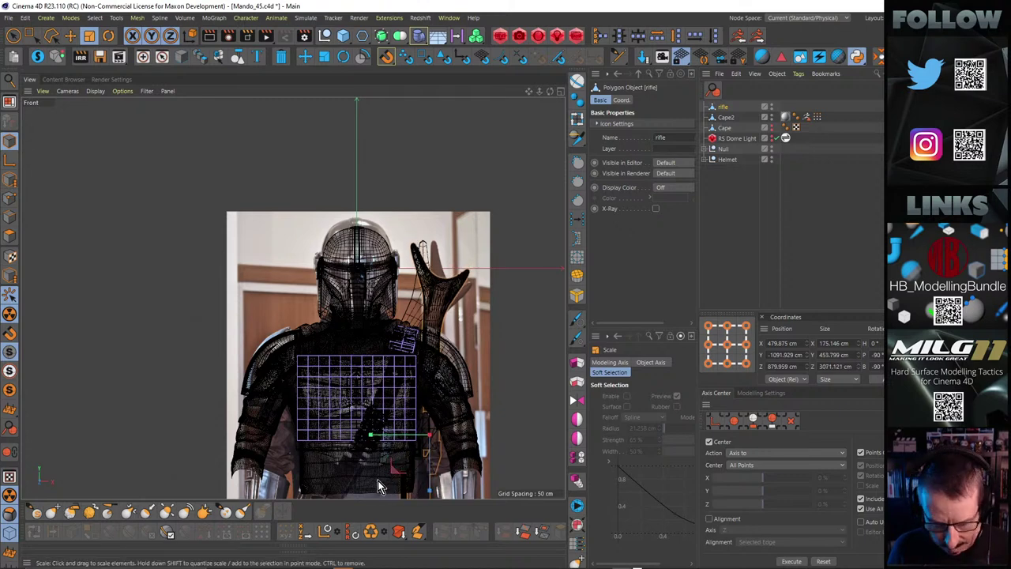
# Tilt the rifle about 15° and shift it so its stock lines up with the rifle in the front reference photo
pyautogui.press('r')
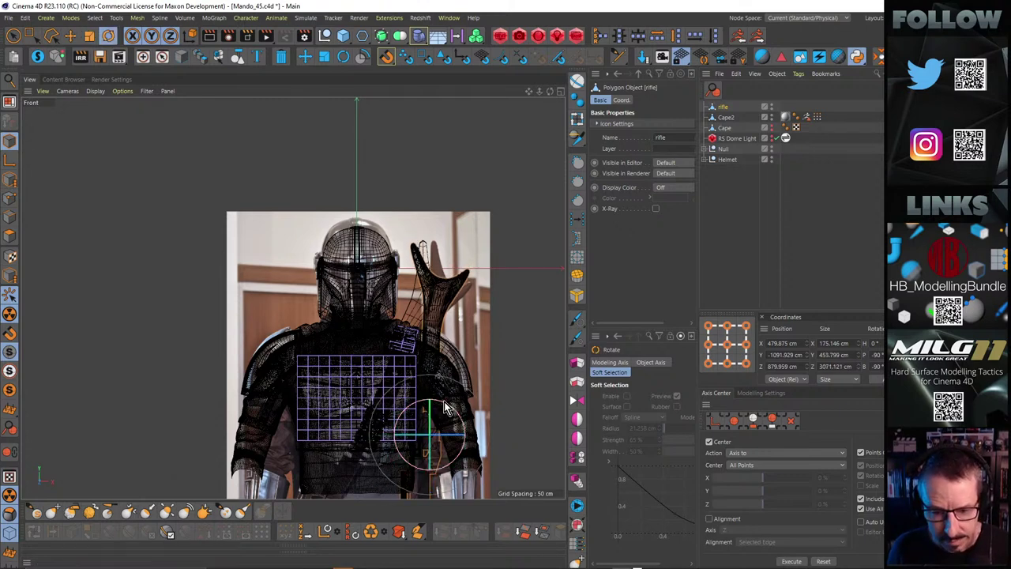
pyautogui.moveTo(444, 405); pyautogui.dragTo(455, 411)
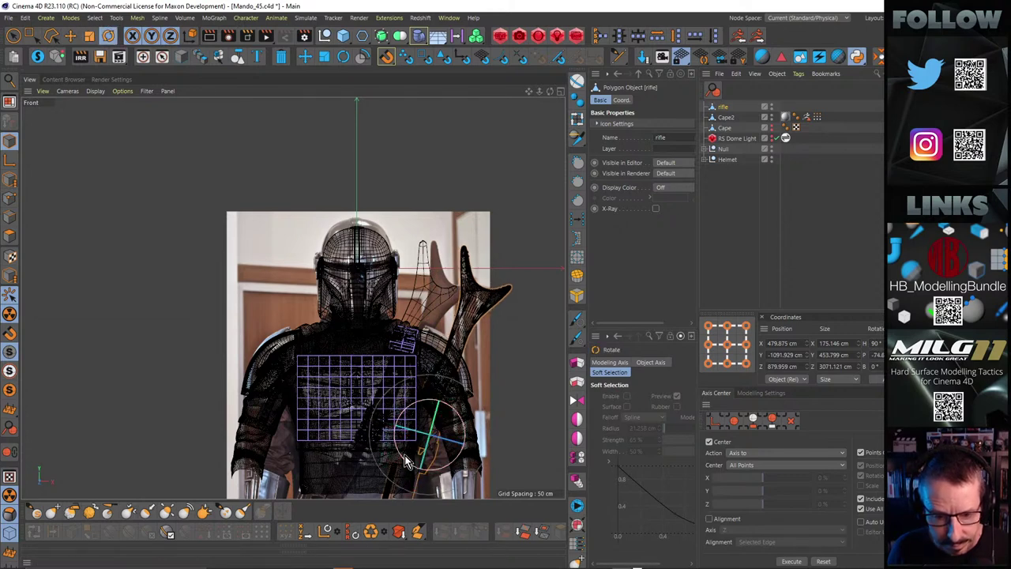
pyautogui.press('t')
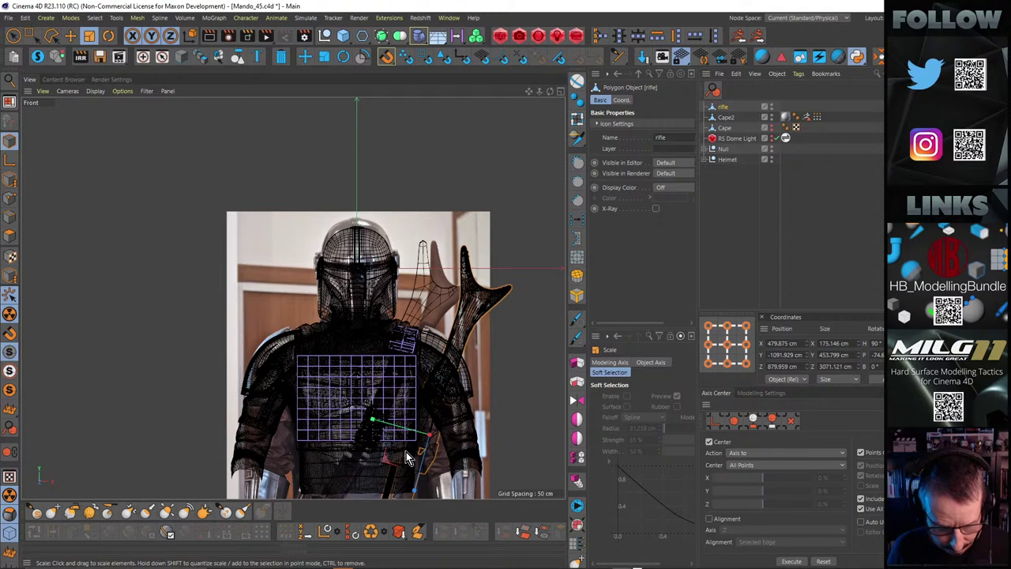
pyautogui.press('e')
pyautogui.moveTo(388, 455); pyautogui.dragTo(356, 454)
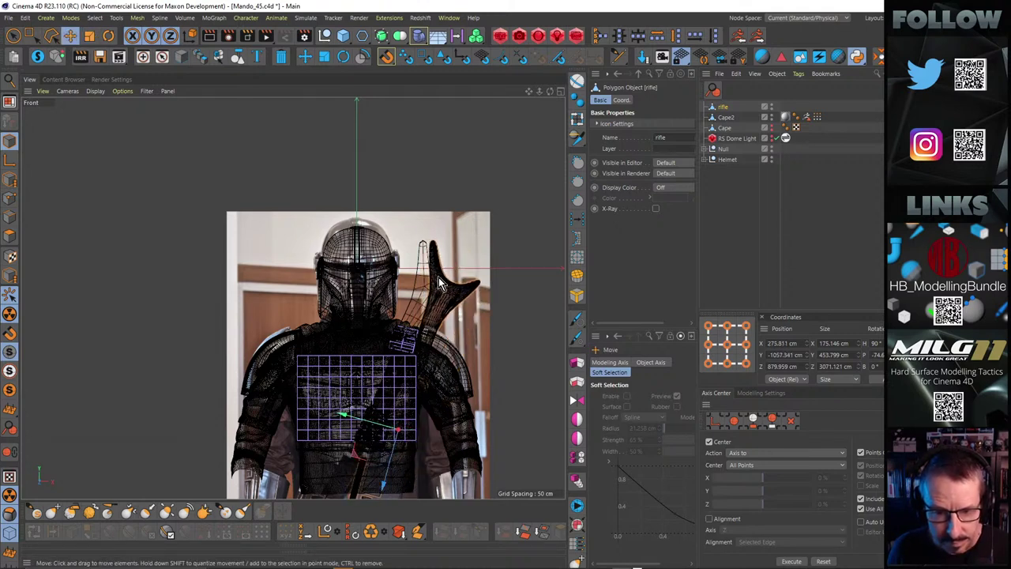
# In the perspective view, move the rifle against the cape to about Z 356 cm and adjust its tilt slightly
pyautogui.middleClick(440, 284)
pyautogui.middleClick(224, 228)
pyautogui.keyDown('alt'); pyautogui.moveTo(310, 369); pyautogui.dragTo(117, 328); pyautogui.keyUp('alt')
pyautogui.moveTo(270, 429); pyautogui.dragTo(297, 421)
pyautogui.keyDown('alt'); pyautogui.moveTo(228, 340); pyautogui.dragTo(199, 318); pyautogui.keyUp('alt')
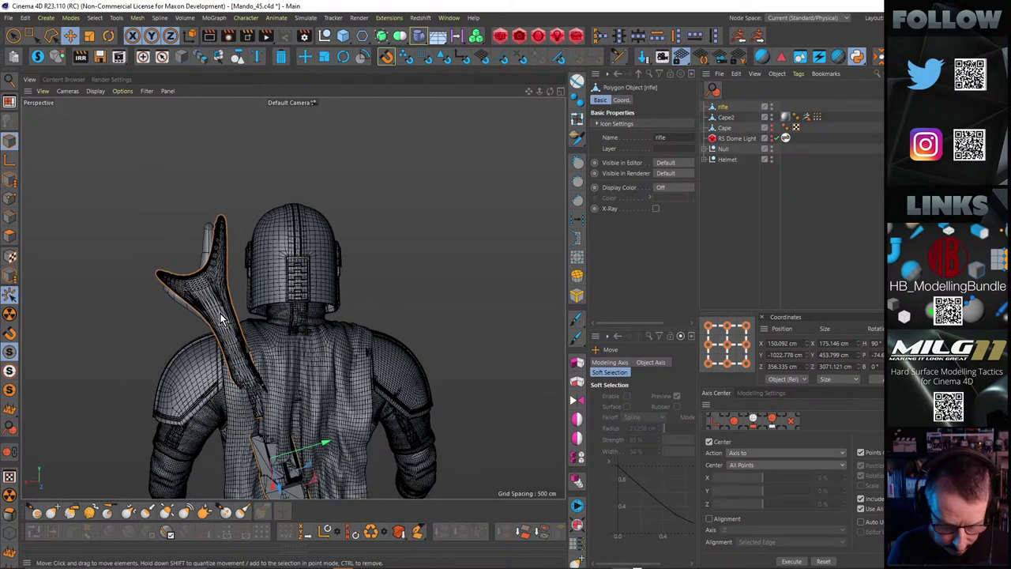
pyautogui.press('r')
pyautogui.moveTo(284, 428); pyautogui.dragTo(327, 190)
pyautogui.scroll(4, 339, 372)
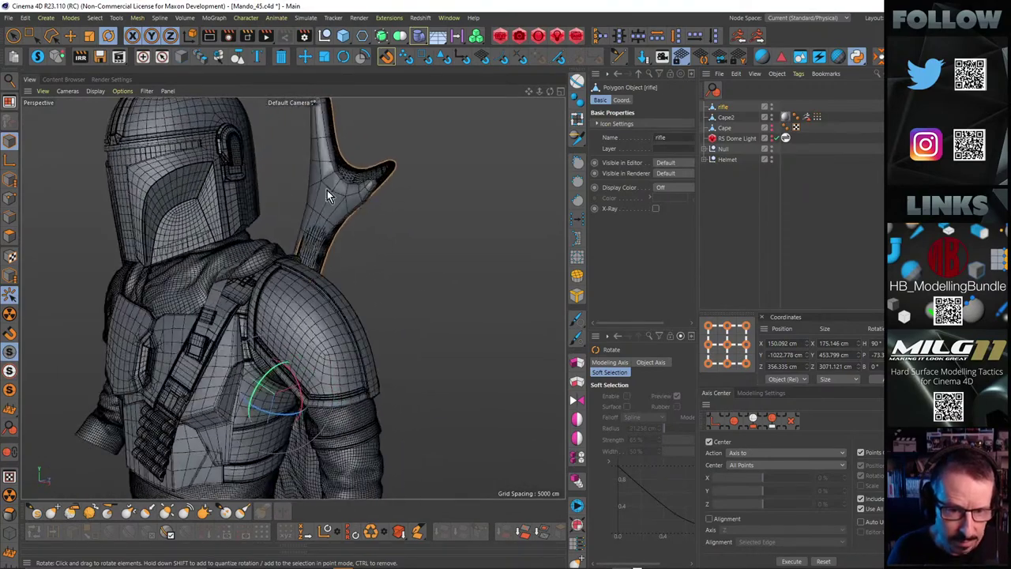
# Select the old placeholder Rifle, expand its parent Null in the hierarchy, and compare its placement with the imported rifle
pyautogui.click(316, 192)
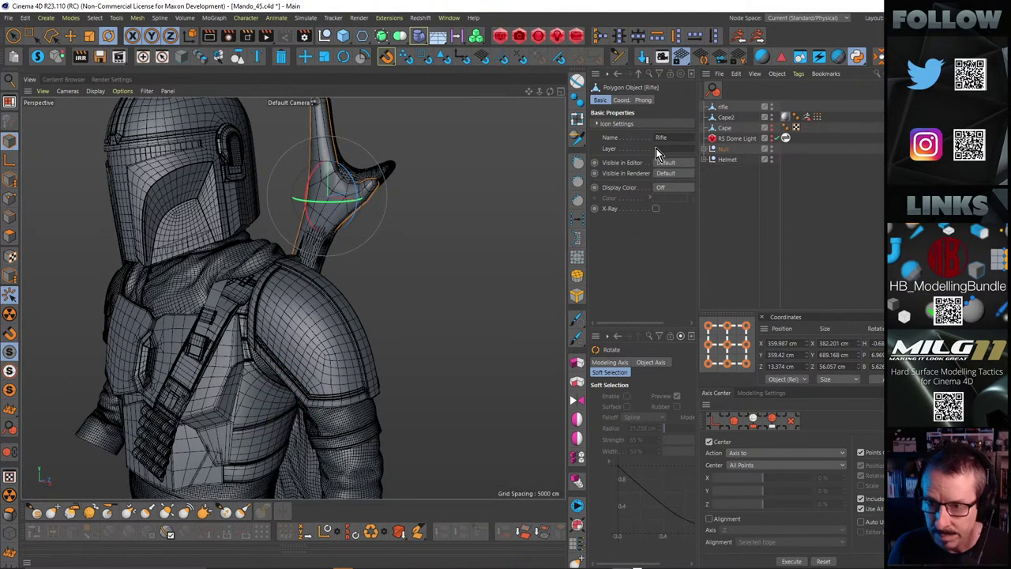
pyautogui.click(705, 150)
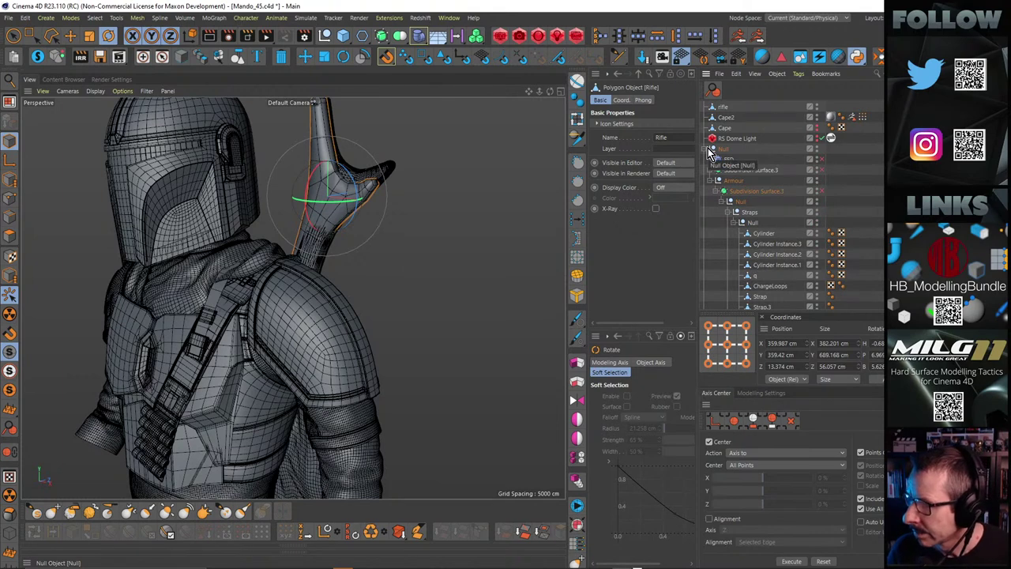
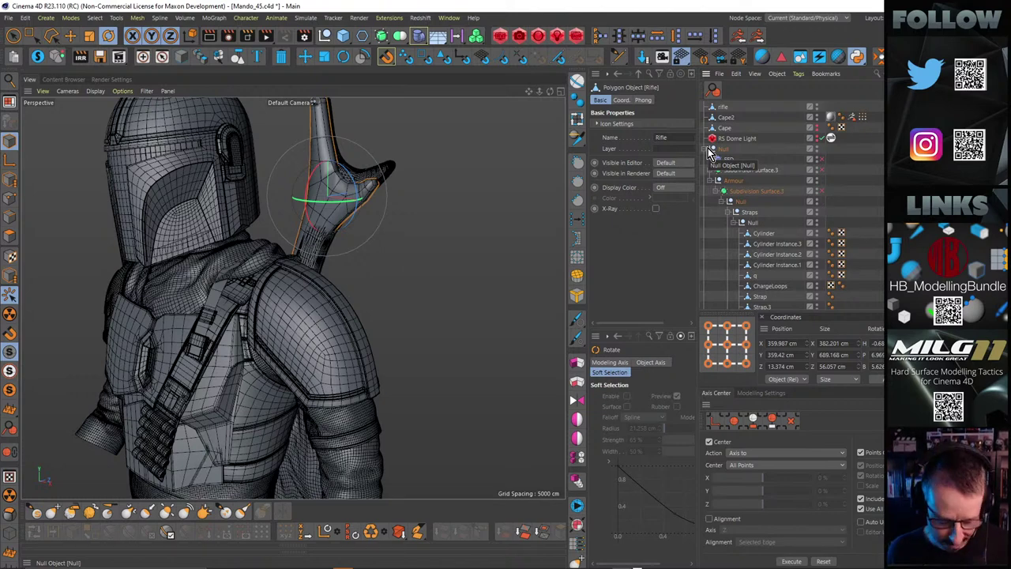
pyautogui.keyDown('alt'); pyautogui.moveTo(362, 246); pyautogui.dragTo(323, 222); pyautogui.keyUp('alt')
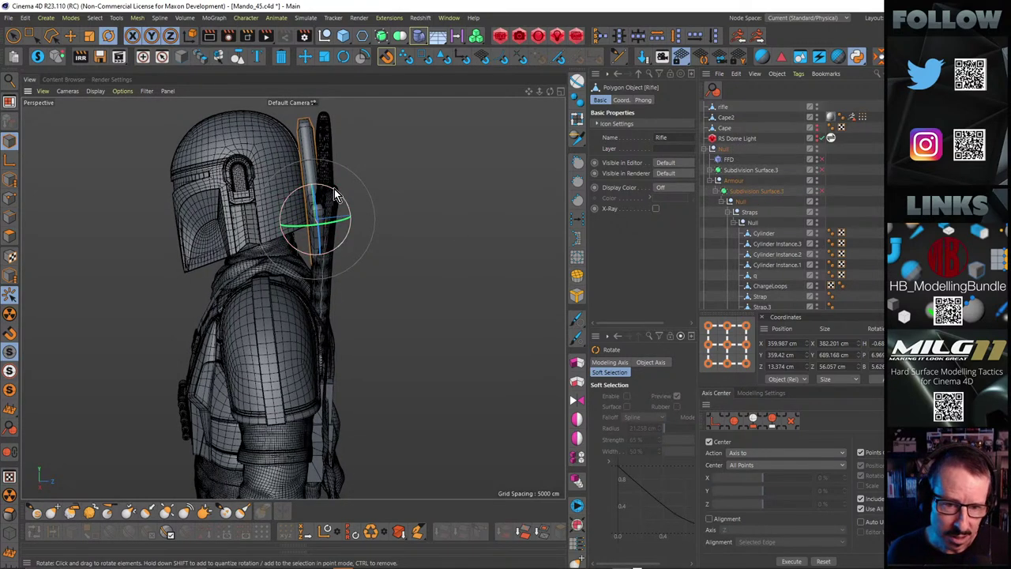
pyautogui.keyDown('alt'); pyautogui.moveTo(303, 153); pyautogui.dragTo(333, 200); pyautogui.keyUp('alt')
# Slide the imported rifle down along its length to about Y -1048 cm to match the placeholder stock
pyautogui.press('e')
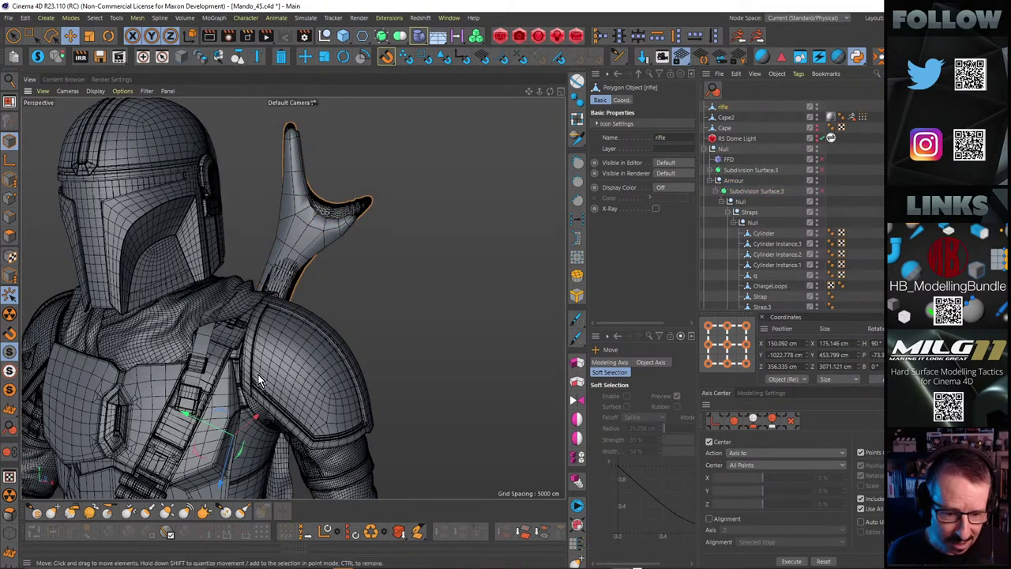
pyautogui.keyDown('alt'); pyautogui.moveTo(257, 375); pyautogui.dragTo(322, 273, button='middle'); pyautogui.keyUp('alt')
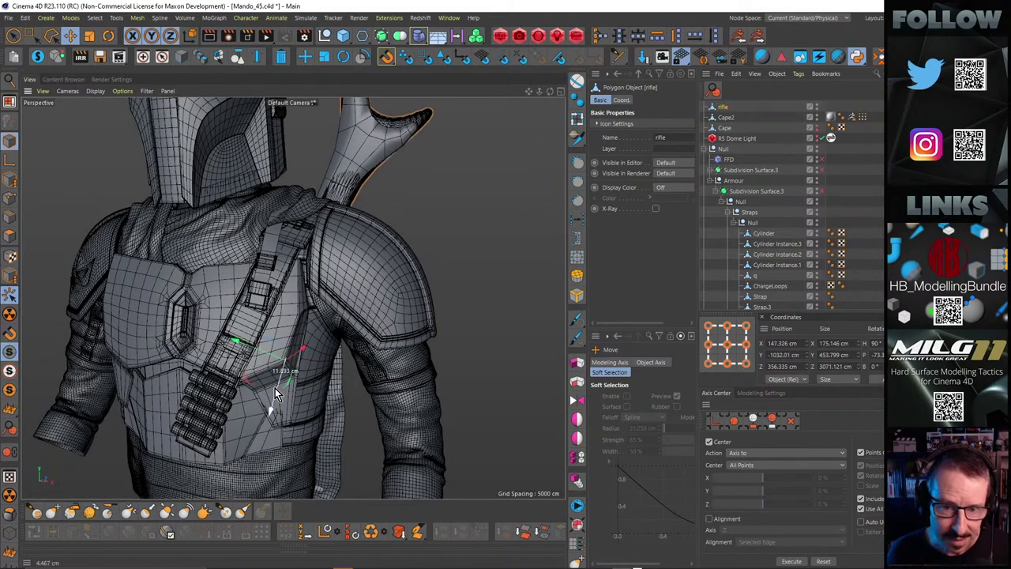
pyautogui.keyDown('alt'); pyautogui.moveTo(274, 390); pyautogui.dragTo(207, 229); pyautogui.keyUp('alt')
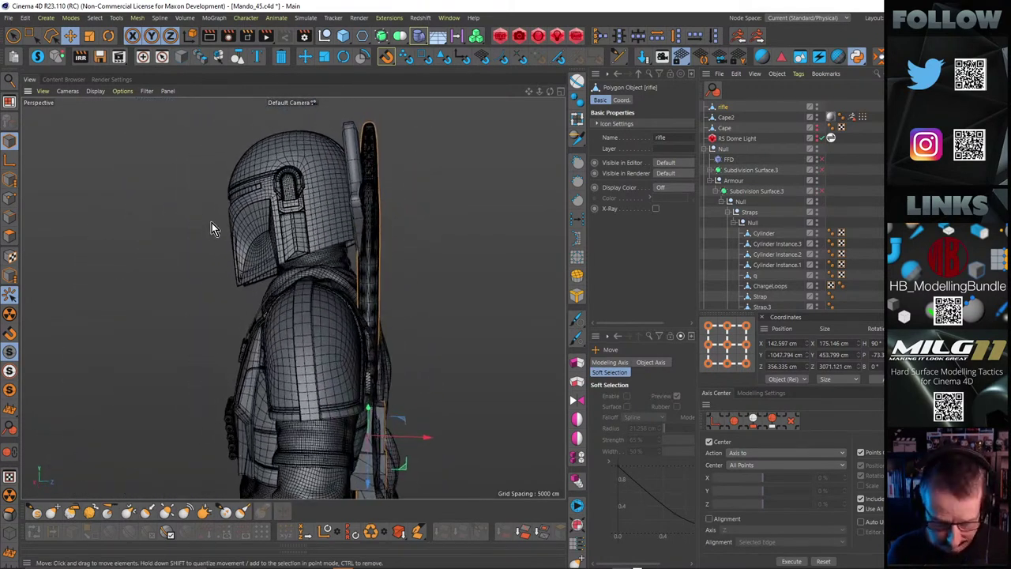
# Rotate the rifle slightly in side view to follow the placeholder's lean, and check its fit against the back from several angles
pyautogui.press('r')
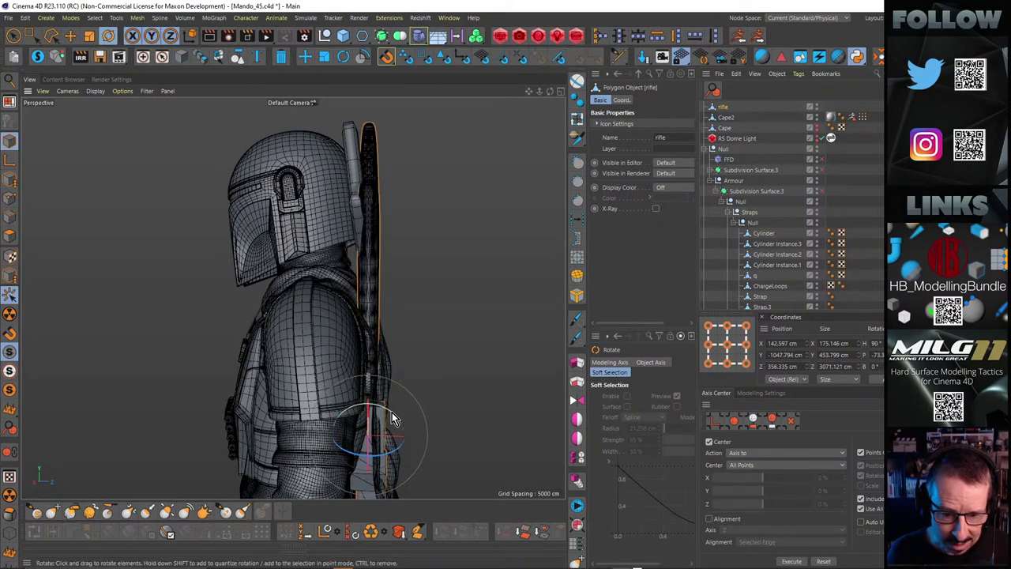
pyautogui.moveTo(392, 412); pyautogui.dragTo(389, 411)
pyautogui.keyDown('alt'); pyautogui.moveTo(351, 249); pyautogui.dragTo(408, 217); pyautogui.keyUp('alt')
pyautogui.keyDown('alt'); pyautogui.moveTo(408, 218); pyautogui.dragTo(365, 205, button='right'); pyautogui.keyUp('alt')
pyautogui.moveTo(357, 209)
pyautogui.keyDown('alt'); pyautogui.mouseDown()
pyautogui.moveTo(359, 238)
pyautogui.moveTo(361, 225)
pyautogui.mouseUp(); pyautogui.keyUp('alt')
pyautogui.keyDown('alt'); pyautogui.moveTo(334, 289); pyautogui.dragTo(55, 294); pyautogui.keyUp('alt')
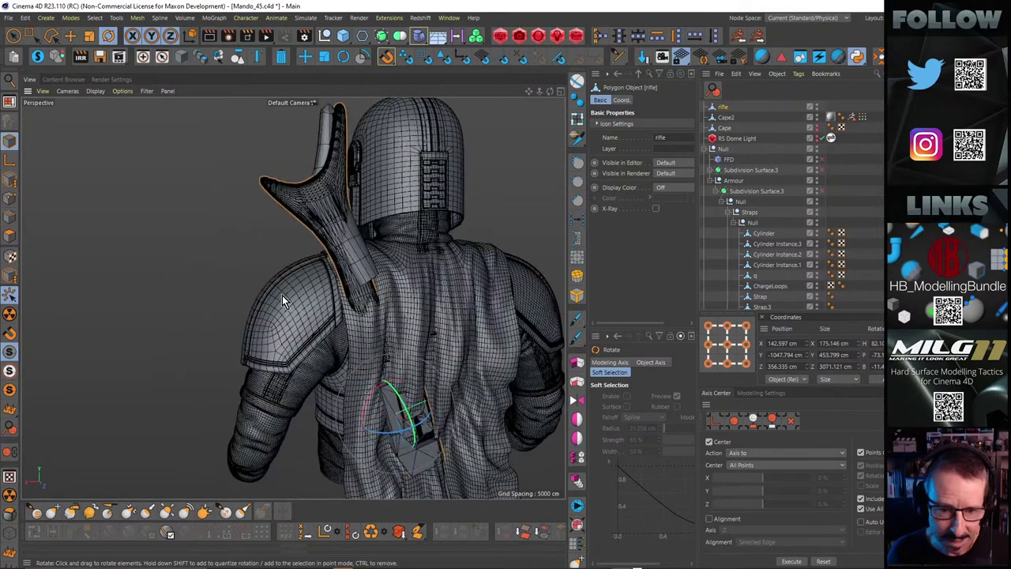
# Scale the rifle down uniformly to about 169 × 438 × 2967 cm
pyautogui.keyDown('alt'); pyautogui.moveTo(282, 295); pyautogui.dragTo(286, 269); pyautogui.keyUp('alt')
pyautogui.press('t')
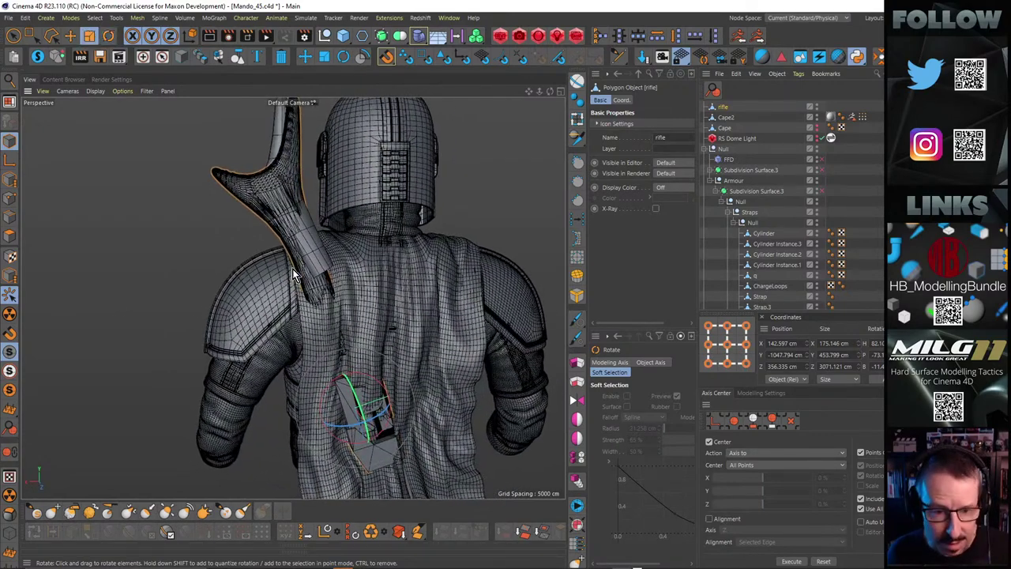
pyautogui.moveTo(527, 245); pyautogui.dragTo(519, 252)
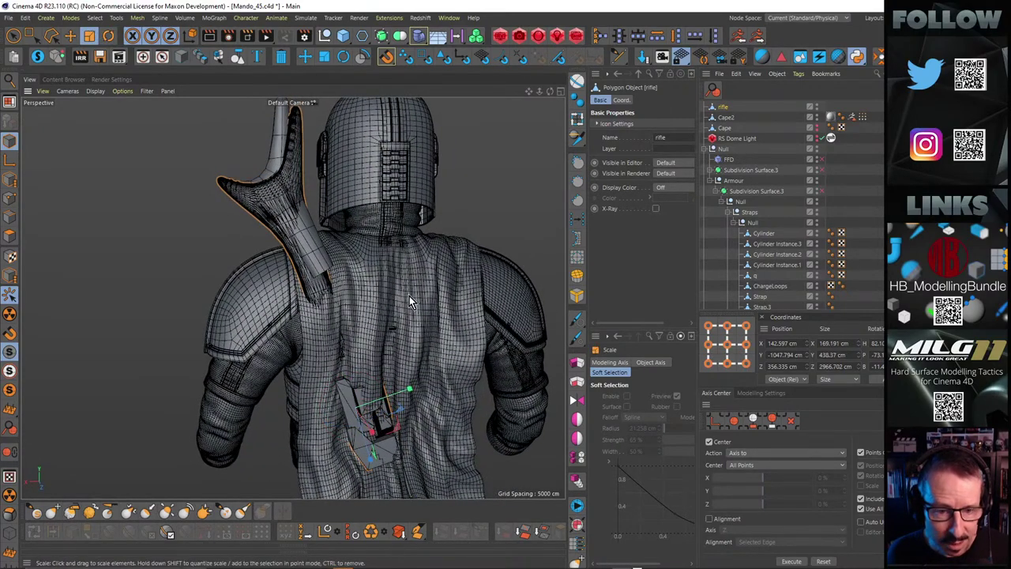
# Slide the rifle up along its length to about X 158, Y -996, Z 354 cm
pyautogui.press('r')
pyautogui.keyDown('alt'); pyautogui.moveTo(292, 287); pyautogui.dragTo(294, 296, button='middle'); pyautogui.keyUp('alt')
pyautogui.keyDown('alt'); pyautogui.moveTo(294, 296); pyautogui.dragTo(378, 286); pyautogui.keyUp('alt')
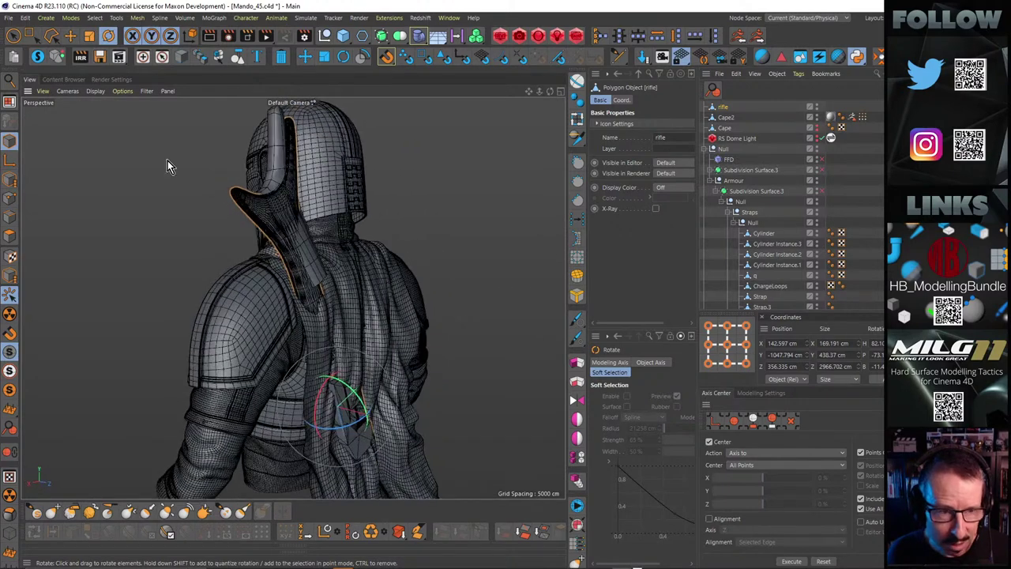
pyautogui.press('e')
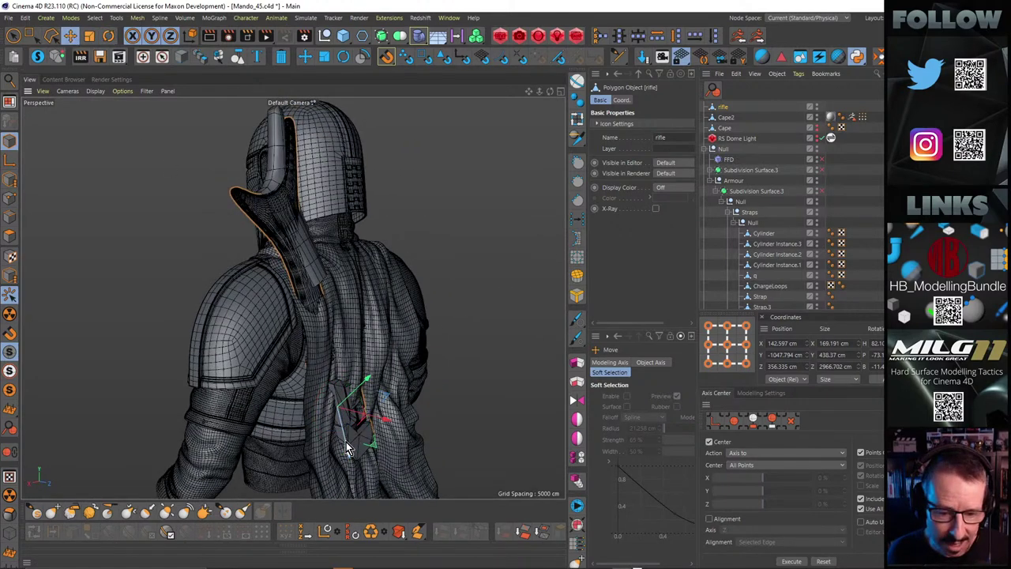
pyautogui.moveTo(346, 441); pyautogui.dragTo(218, 256)
# Rotate the rifle slightly and shift it sideways across the back to about X 80, Y -964, Z 348 cm
pyautogui.press('r')
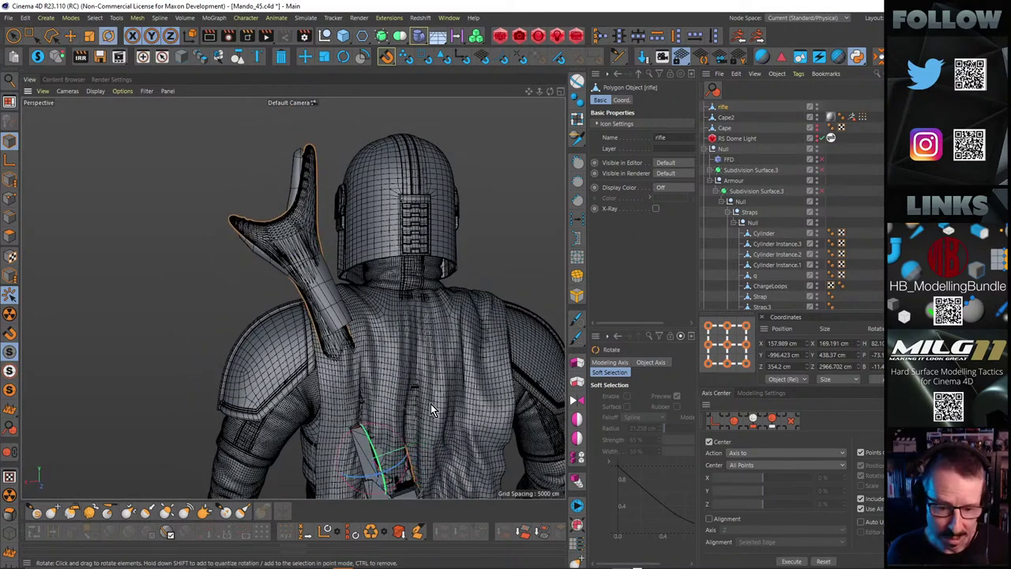
pyautogui.moveTo(390, 434); pyautogui.dragTo(440, 431)
pyautogui.press('e')
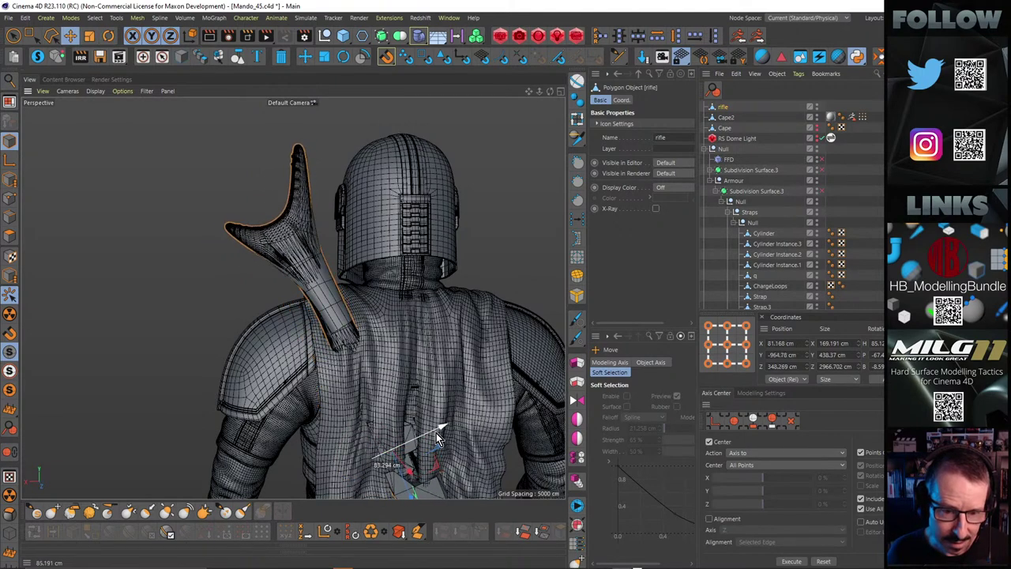
pyautogui.keyDown('alt'); pyautogui.moveTo(328, 280); pyautogui.dragTo(472, 287); pyautogui.keyUp('alt')
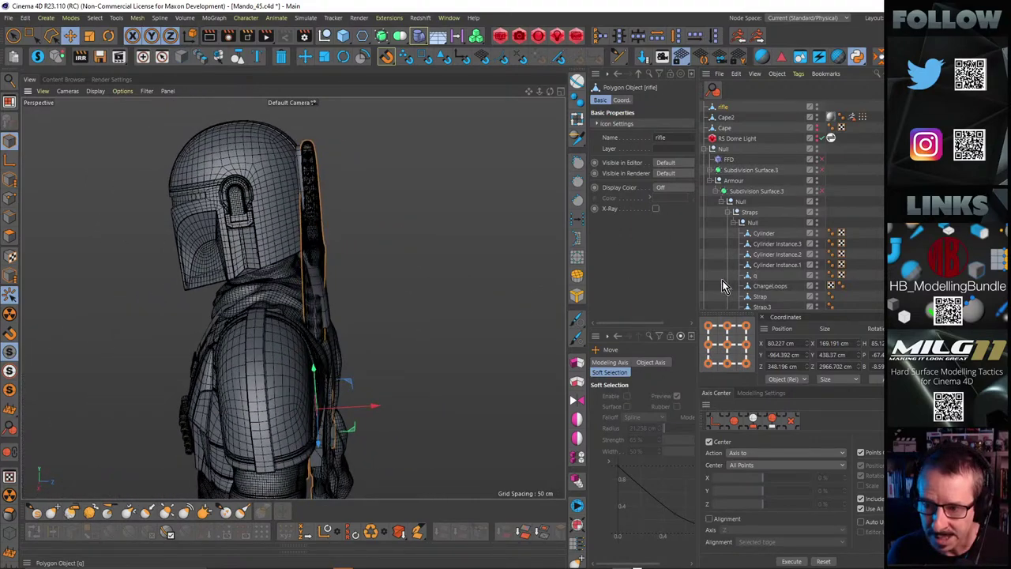
# Select the old placeholder Rifle beside the helmet and remove it from the scene
pyautogui.click(368, 158)
pyautogui.click(298, 162)
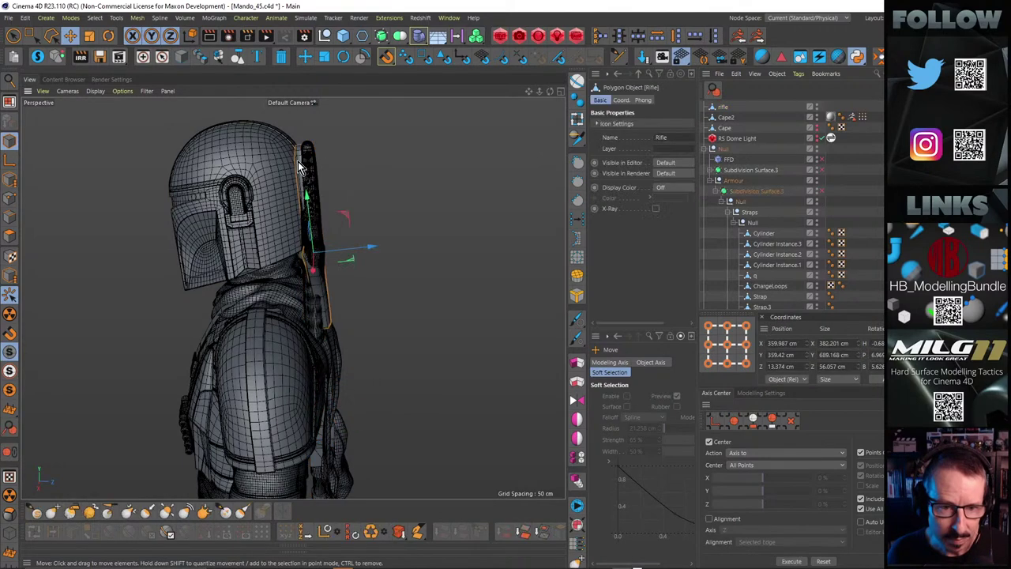
pyautogui.click(782, 211)
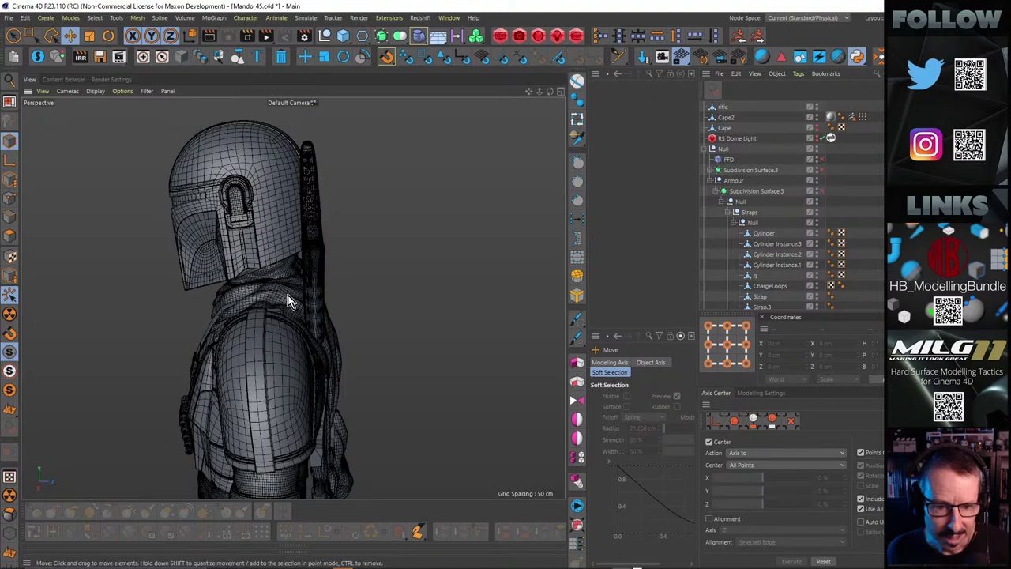
pyautogui.keyDown('alt'); pyautogui.moveTo(287, 296); pyautogui.dragTo(359, 246); pyautogui.keyUp('alt')
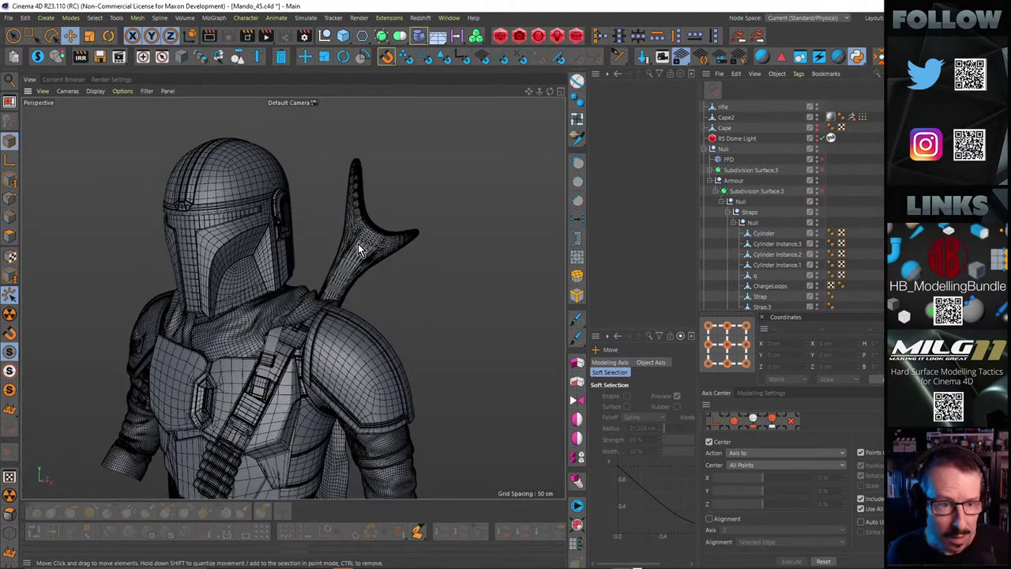
# Look at the render settings and render a preview of the front three-quarter view
pyautogui.click(112, 80)
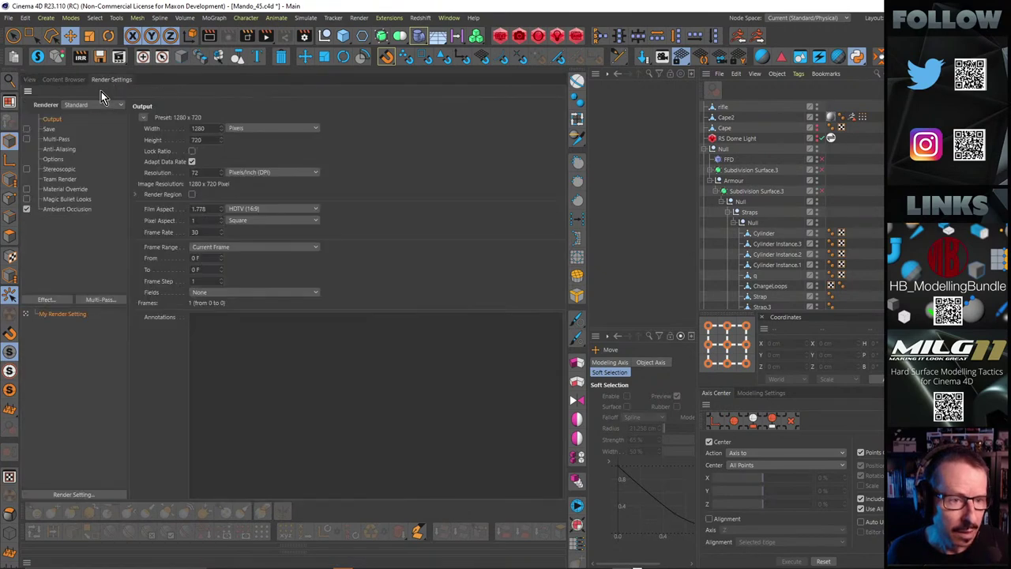
pyautogui.click(31, 79)
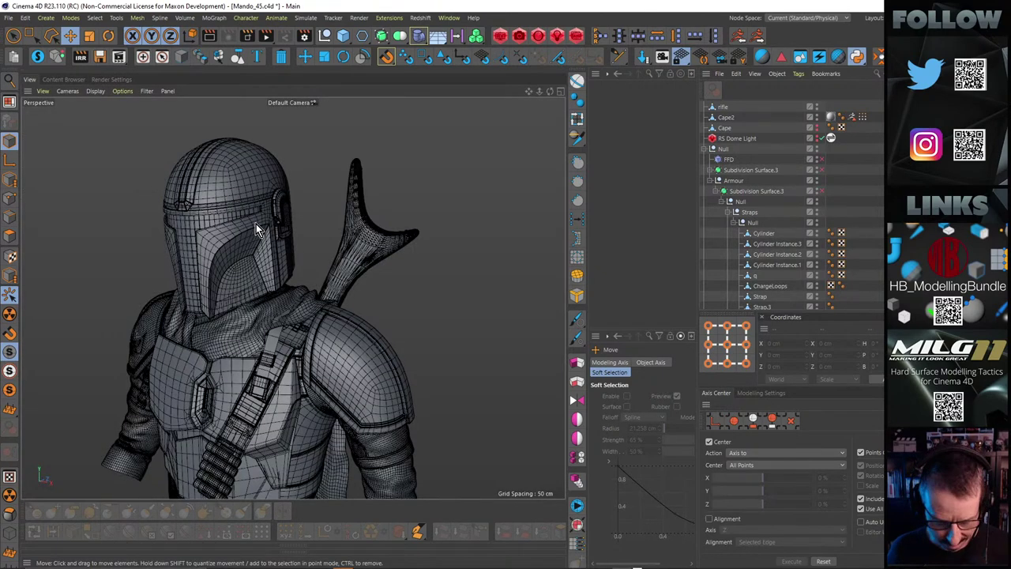
pyautogui.hotkey('ctrl', 'r')
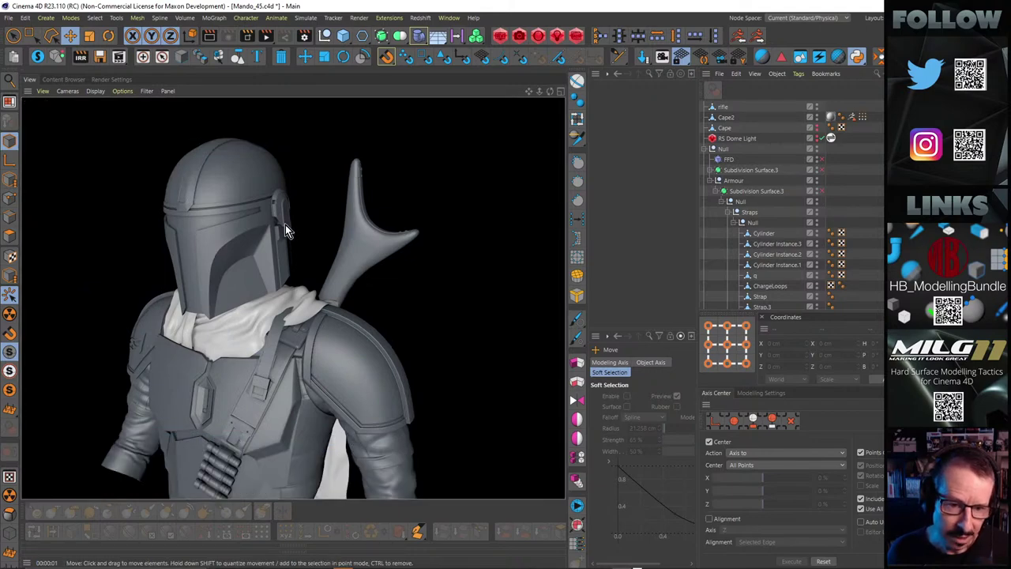
# Inspect the rifle stock's mesh up close and render the view showing the helmet and stock again
pyautogui.keyDown('alt'); pyautogui.moveTo(355, 175); pyautogui.dragTo(422, 148, button='right'); pyautogui.keyUp('alt')
pyautogui.keyDown('alt'); pyautogui.moveTo(423, 148); pyautogui.dragTo(407, 138); pyautogui.keyUp('alt')
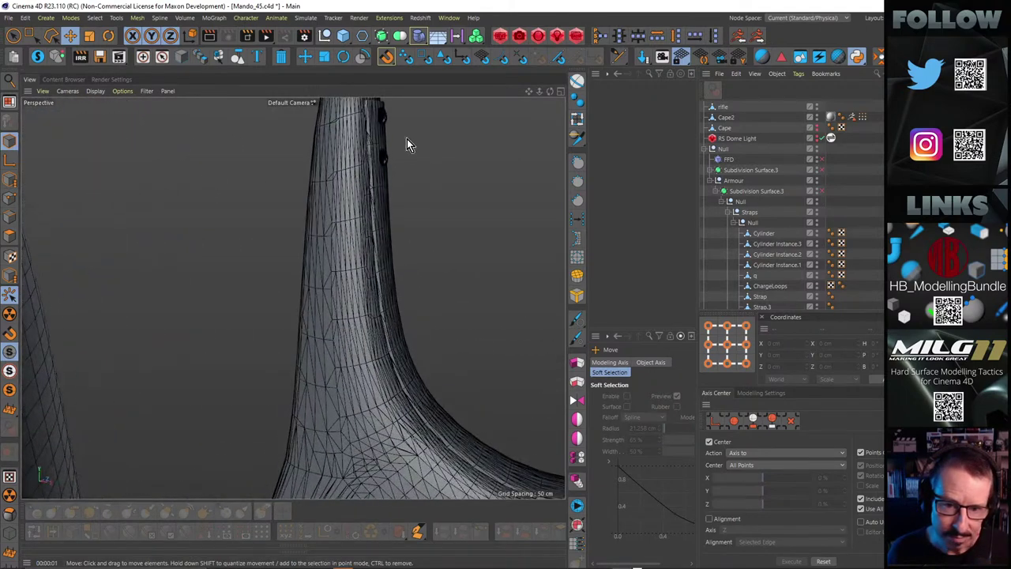
pyautogui.keyDown('alt'); pyautogui.moveTo(366, 211); pyautogui.dragTo(404, 194, button='right'); pyautogui.keyUp('alt')
pyautogui.moveTo(383, 201)
pyautogui.keyDown('alt'); pyautogui.mouseDown()
pyautogui.moveTo(280, 226)
pyautogui.moveTo(371, 188)
pyautogui.mouseUp(); pyautogui.keyUp('alt')
pyautogui.keyDown('alt'); pyautogui.moveTo(371, 188); pyautogui.dragTo(376, 226, button='right'); pyautogui.keyUp('alt')
pyautogui.keyDown('alt'); pyautogui.moveTo(376, 226); pyautogui.dragTo(417, 290); pyautogui.keyUp('alt')
pyautogui.keyDown('alt'); pyautogui.moveTo(421, 246); pyautogui.dragTo(503, 230, button='right'); pyautogui.keyUp('alt')
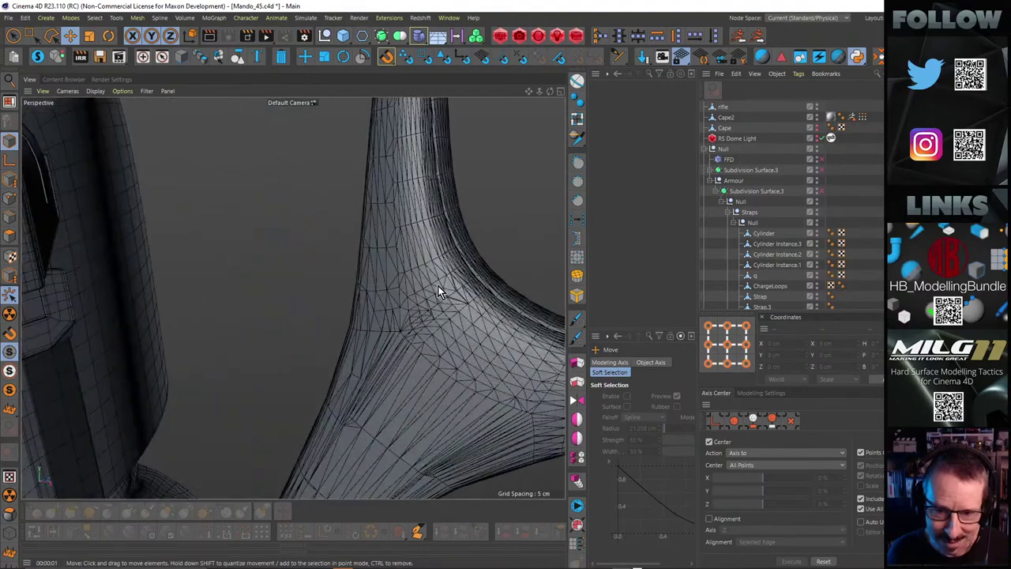
pyautogui.keyDown('alt'); pyautogui.moveTo(437, 285); pyautogui.dragTo(338, 286); pyautogui.keyUp('alt')
pyautogui.keyDown('alt'); pyautogui.moveTo(337, 287); pyautogui.dragTo(388, 285, button='right'); pyautogui.keyUp('alt')
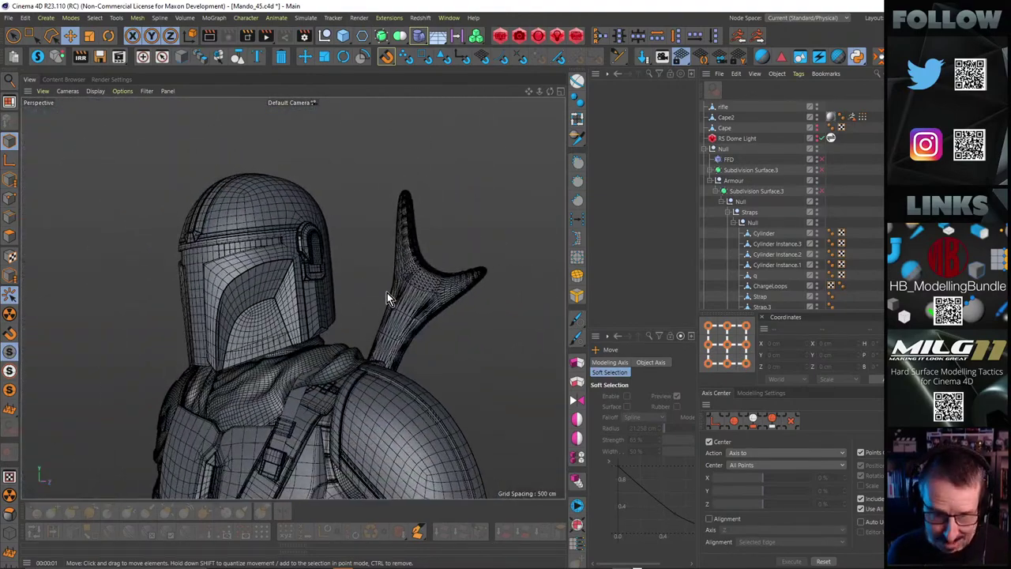
pyautogui.hotkey('ctrl', 'r')
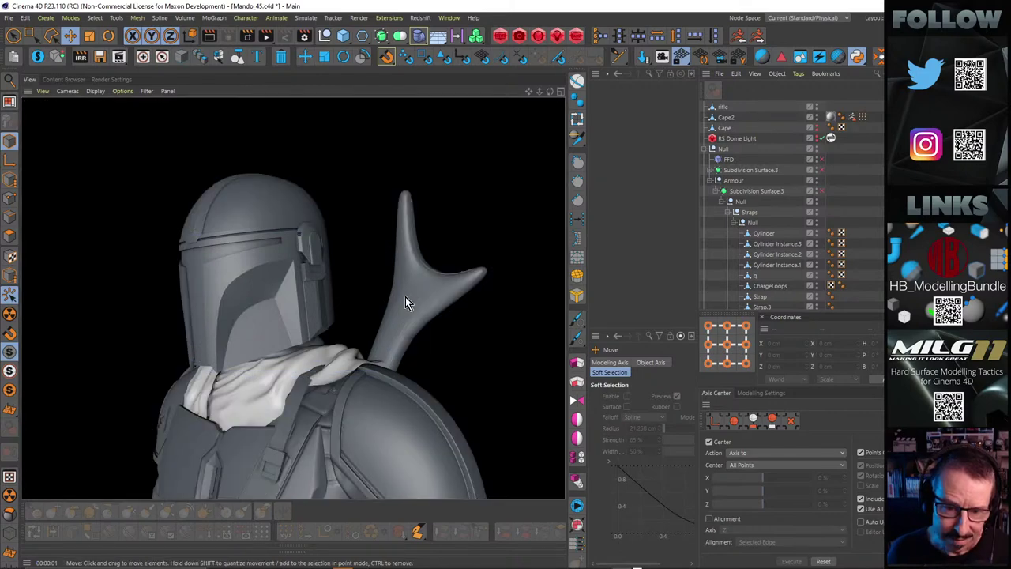
# Select the new rifle and move it outward from the back to about Z 392 cm
pyautogui.keyDown('alt'); pyautogui.moveTo(356, 382); pyautogui.dragTo(357, 309); pyautogui.keyUp('alt')
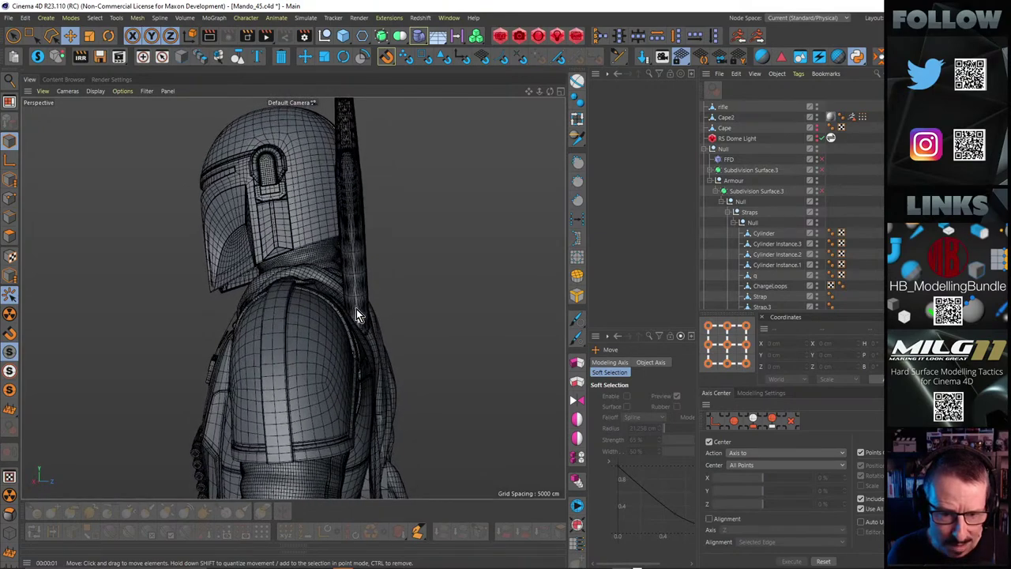
pyautogui.click(355, 271)
pyautogui.moveTo(416, 444); pyautogui.dragTo(426, 438)
pyautogui.moveTo(387, 340)
pyautogui.keyDown('alt'); pyautogui.mouseDown()
pyautogui.moveTo(295, 339)
pyautogui.moveTo(398, 359)
pyautogui.moveTo(401, 351)
pyautogui.mouseUp(); pyautogui.keyUp('alt')
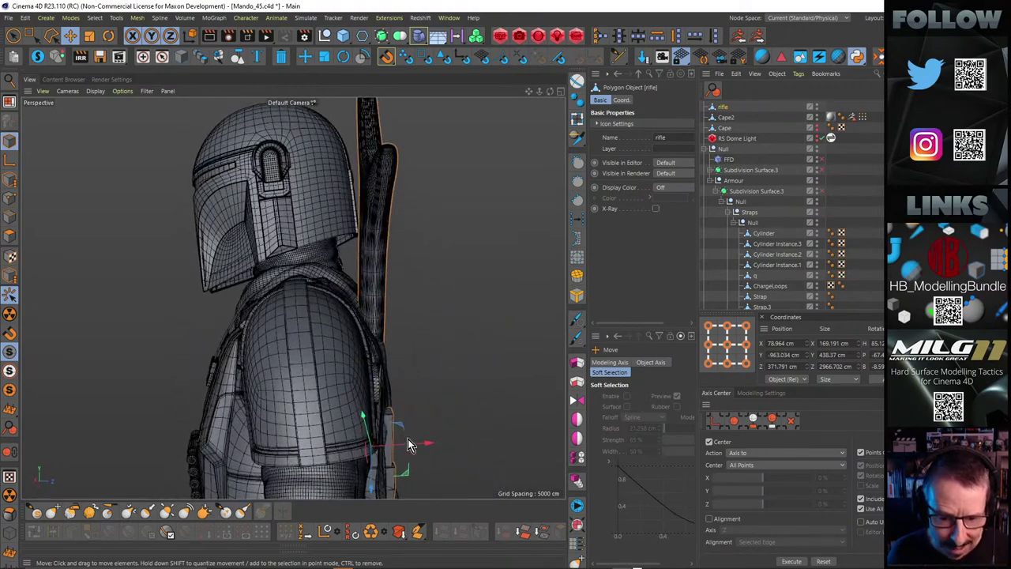
pyautogui.moveTo(407, 444); pyautogui.dragTo(418, 448)
pyautogui.moveTo(368, 348)
pyautogui.keyDown('alt'); pyautogui.mouseDown()
pyautogui.moveTo(318, 339)
pyautogui.moveTo(363, 330)
pyautogui.mouseUp(); pyautogui.keyUp('alt')
pyautogui.keyDown('alt'); pyautogui.moveTo(364, 330); pyautogui.dragTo(368, 307, button='right'); pyautogui.keyUp('alt')
pyautogui.keyDown('alt'); pyautogui.moveTo(366, 308); pyautogui.dragTo(347, 285); pyautogui.keyUp('alt')
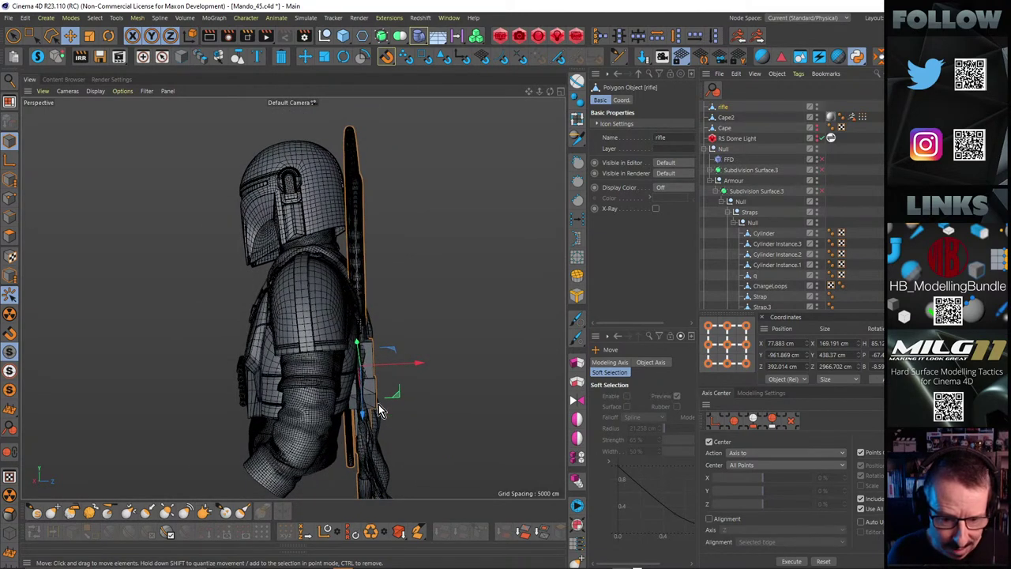
# Turn the rifle to a heading of about 92.5° and move it outward to about Z 412 cm
pyautogui.keyDown('alt'); pyautogui.moveTo(378, 403); pyautogui.dragTo(390, 387); pyautogui.keyUp('alt')
pyautogui.keyDown('alt'); pyautogui.moveTo(345, 455); pyautogui.dragTo(387, 291); pyautogui.keyUp('alt')
pyautogui.press('r')
pyautogui.press('e')
pyautogui.keyDown('alt'); pyautogui.moveTo(347, 253); pyautogui.dragTo(354, 292, button='middle'); pyautogui.keyUp('alt')
pyautogui.keyDown('alt'); pyautogui.moveTo(340, 272); pyautogui.dragTo(398, 267, button='right'); pyautogui.keyUp('alt')
pyautogui.keyDown('alt'); pyautogui.moveTo(399, 267); pyautogui.dragTo(387, 348); pyautogui.keyUp('alt')
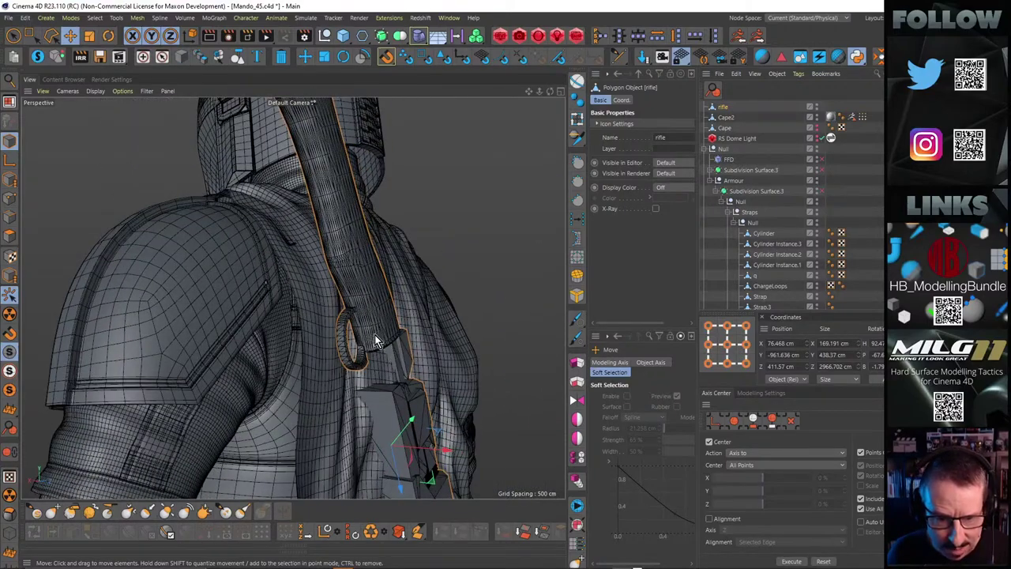
# Pull the rifle further away from the cape to about Z 451 cm, checking its clearance from behind
pyautogui.keyDown('alt'); pyautogui.moveTo(385, 326); pyautogui.dragTo(496, 307); pyautogui.keyUp('alt')
pyautogui.moveTo(412, 290); pyautogui.dragTo(420, 292)
pyautogui.keyDown('alt'); pyautogui.moveTo(394, 288); pyautogui.dragTo(386, 322, button='middle'); pyautogui.keyUp('alt')
pyautogui.keyDown('alt'); pyautogui.moveTo(387, 326); pyautogui.dragTo(421, 329); pyautogui.keyUp('alt')
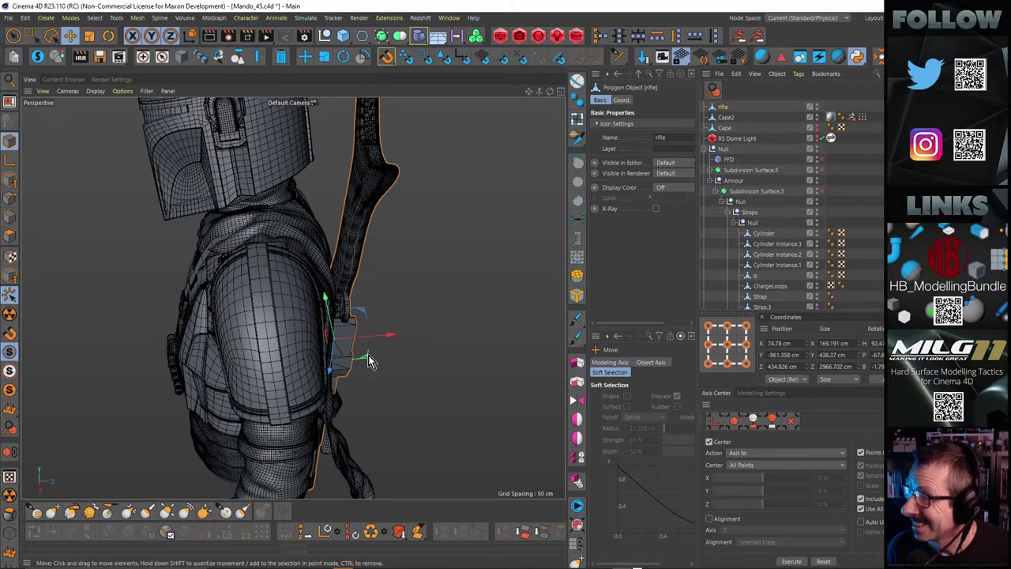
pyautogui.keyDown('alt'); pyautogui.moveTo(300, 280); pyautogui.dragTo(259, 237); pyautogui.keyUp('alt')
pyautogui.keyDown('alt'); pyautogui.moveTo(338, 307); pyautogui.dragTo(399, 298, button='right'); pyautogui.keyUp('alt')
pyautogui.keyDown('alt'); pyautogui.moveTo(381, 308); pyautogui.dragTo(357, 332); pyautogui.keyUp('alt')
pyautogui.keyDown('alt'); pyautogui.moveTo(356, 332); pyautogui.dragTo(379, 326, button='right'); pyautogui.keyUp('alt')
pyautogui.moveTo(387, 395); pyautogui.dragTo(397, 392)
pyautogui.keyDown('alt'); pyautogui.moveTo(393, 387); pyautogui.dragTo(309, 292, button='right'); pyautogui.keyUp('alt')
pyautogui.keyDown('alt'); pyautogui.moveTo(309, 291); pyautogui.dragTo(300, 259); pyautogui.keyUp('alt')
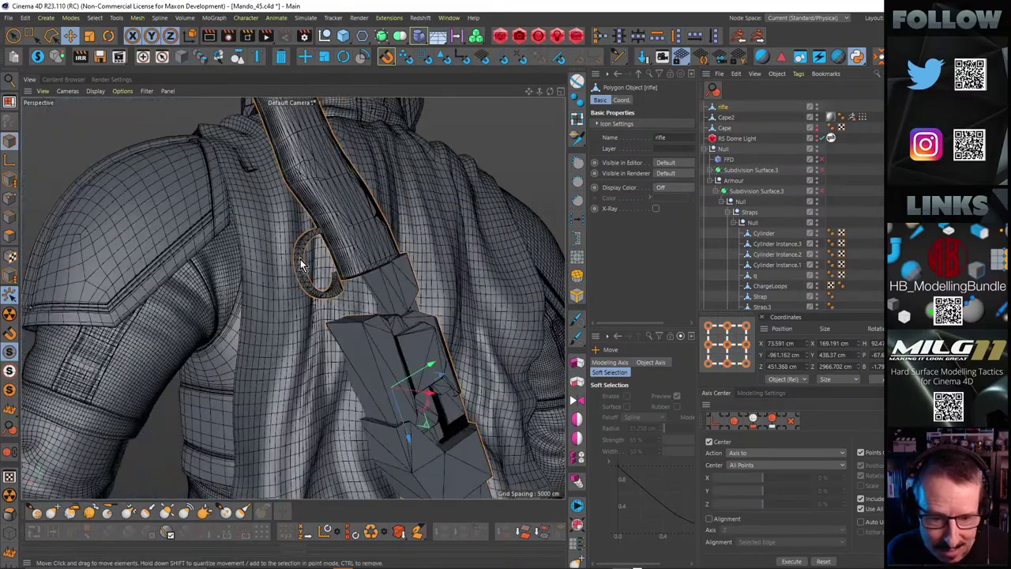
# Remove the material from Cape2 and render the back view with the cape in the default grey
pyautogui.keyDown('alt'); pyautogui.moveTo(300, 259); pyautogui.dragTo(304, 273, button='right'); pyautogui.keyUp('alt')
pyautogui.keyDown('alt'); pyautogui.moveTo(304, 272); pyautogui.dragTo(326, 344, button='middle'); pyautogui.keyUp('alt')
pyautogui.keyDown('alt'); pyautogui.moveTo(326, 349); pyautogui.dragTo(337, 321); pyautogui.keyUp('alt')
pyautogui.hotkey('ctrl', 'r')
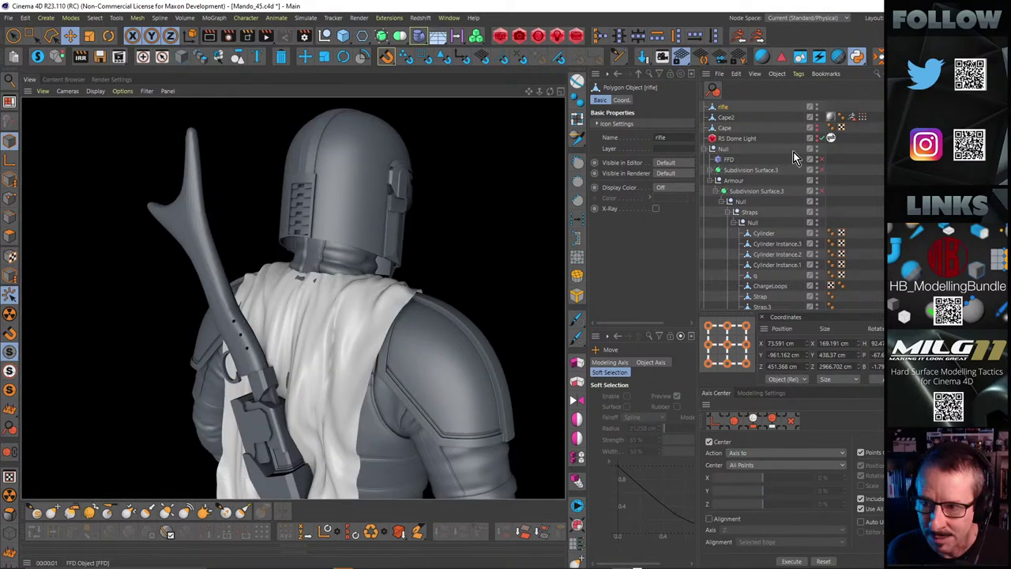
pyautogui.click(831, 116)
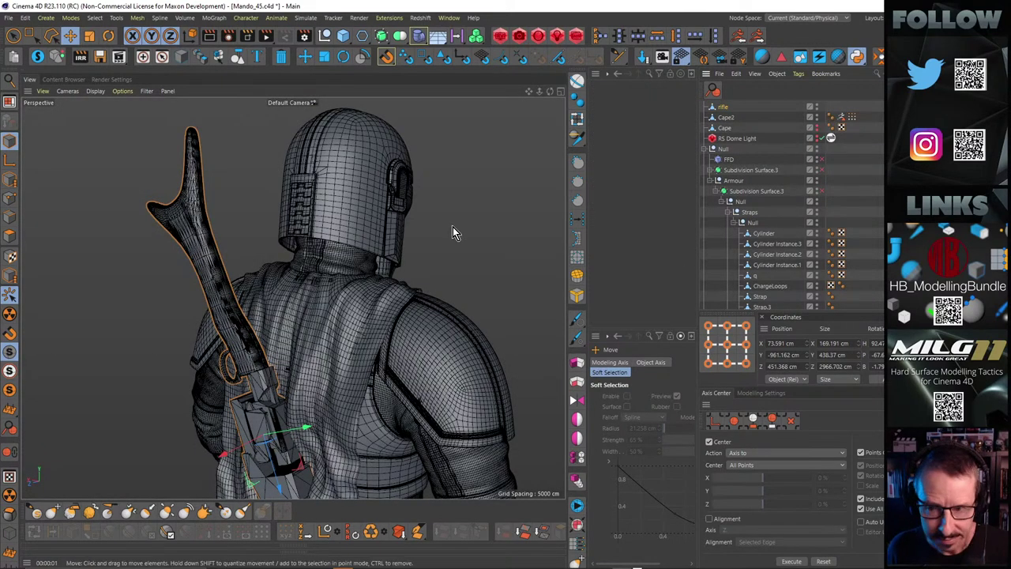
pyautogui.hotkey('ctrl', 'r')
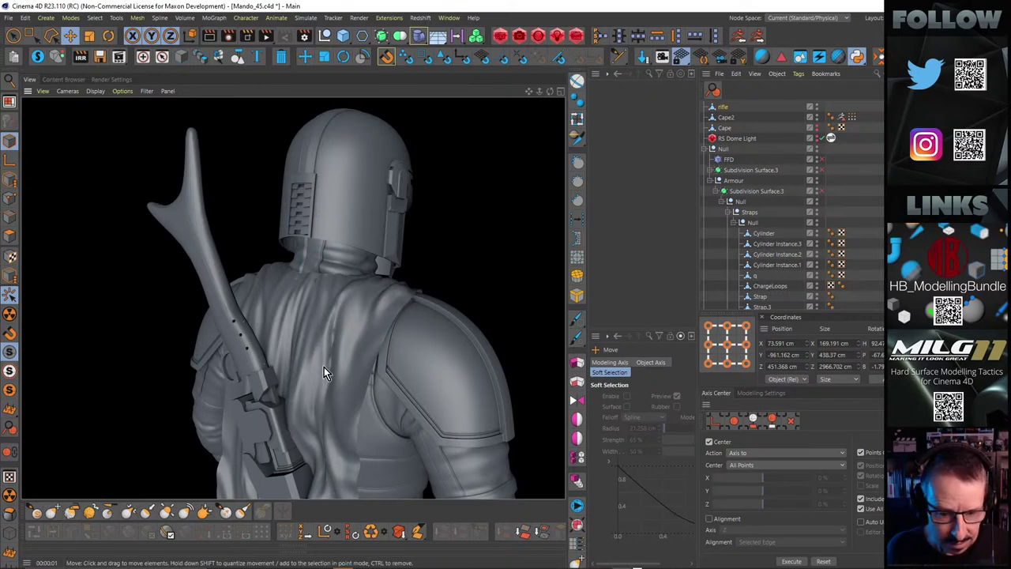
# Examine the rifle's fit on the back and over the shoulder from the rear, side and front
pyautogui.keyDown('alt'); pyautogui.moveTo(324, 367); pyautogui.dragTo(293, 360); pyautogui.keyUp('alt')
pyautogui.keyDown('alt'); pyautogui.moveTo(383, 334); pyautogui.dragTo(422, 343); pyautogui.keyUp('alt')
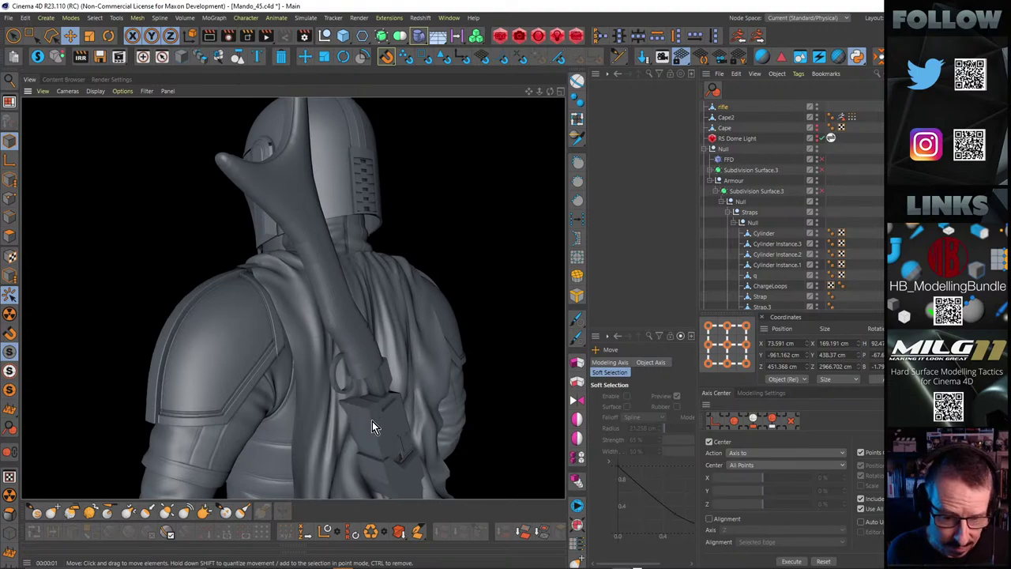
pyautogui.moveTo(374, 427)
pyautogui.keyDown('alt'); pyautogui.mouseDown()
pyautogui.moveTo(363, 390)
pyautogui.moveTo(374, 378)
pyautogui.moveTo(450, 354)
pyautogui.mouseUp(); pyautogui.keyUp('alt')
pyautogui.keyDown('alt'); pyautogui.moveTo(376, 386); pyautogui.dragTo(353, 316, button='middle'); pyautogui.keyUp('alt')
pyautogui.keyDown('alt'); pyautogui.moveTo(353, 315); pyautogui.dragTo(237, 194); pyautogui.keyUp('alt')
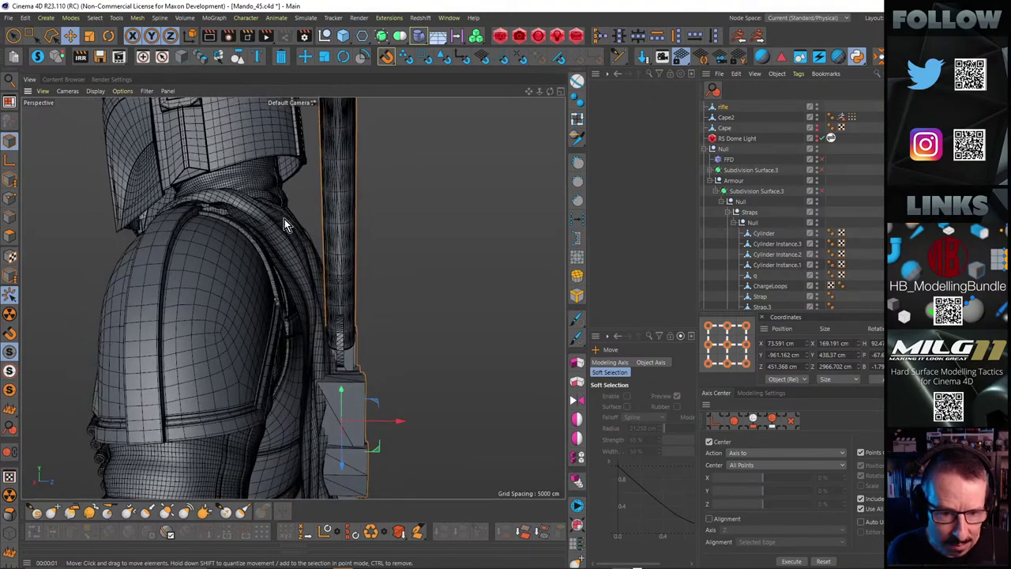
pyautogui.keyDown('alt'); pyautogui.moveTo(320, 286); pyautogui.dragTo(378, 329); pyautogui.keyUp('alt')
pyautogui.scroll(5, 357, 261)
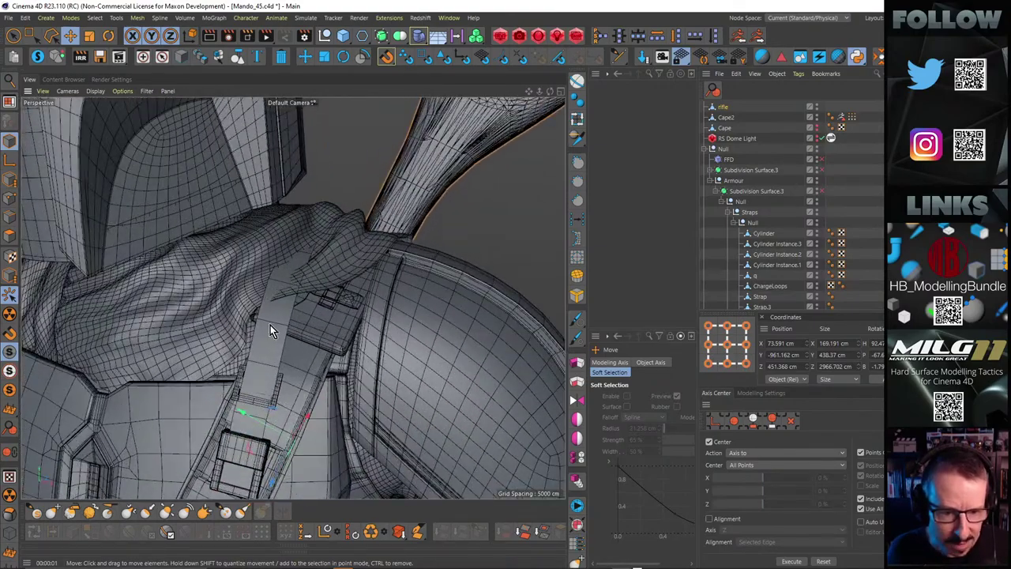
# Select the RifleStrap and examine how it runs over the shoulder and through the chest buckle
pyautogui.click(271, 325)
pyautogui.moveTo(386, 260)
pyautogui.keyDown('alt'); pyautogui.mouseDown()
pyautogui.moveTo(389, 274)
pyautogui.moveTo(376, 271)
pyautogui.mouseUp(); pyautogui.keyUp('alt')
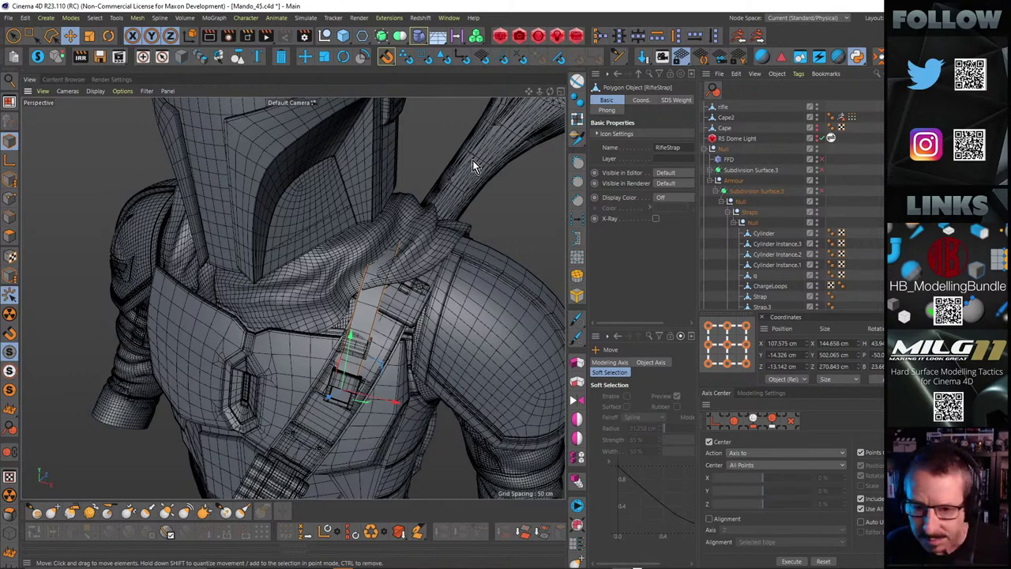
pyautogui.keyDown('alt'); pyautogui.moveTo(376, 271); pyautogui.dragTo(409, 289); pyautogui.keyUp('alt')
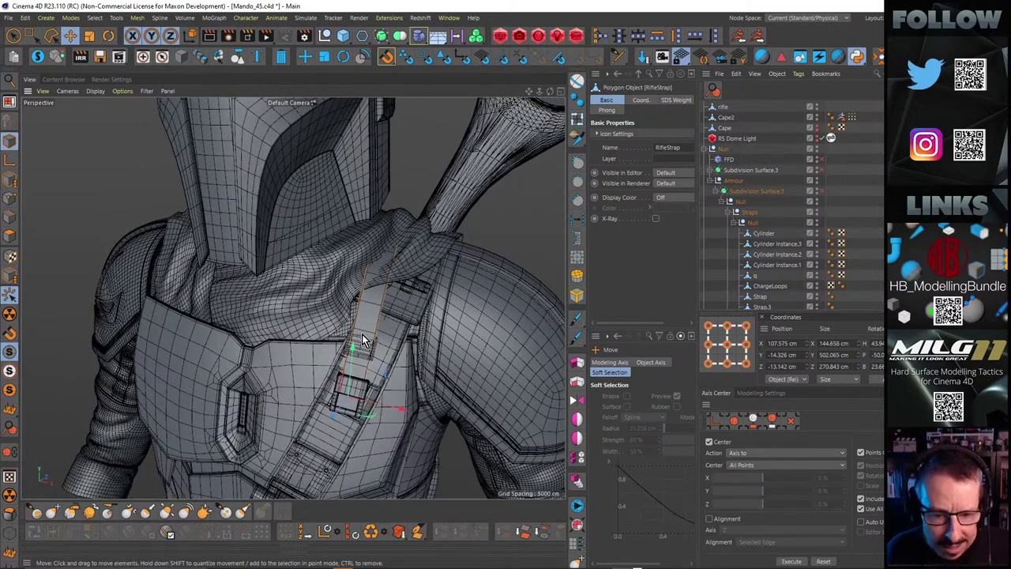
pyautogui.keyDown('alt'); pyautogui.moveTo(363, 342); pyautogui.dragTo(184, 215); pyautogui.keyUp('alt')
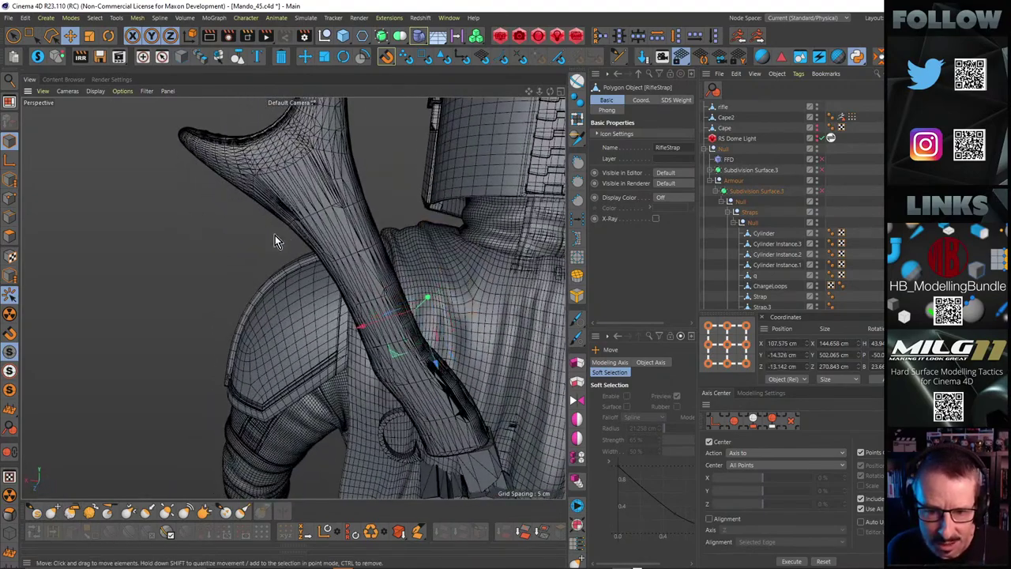
pyautogui.keyDown('alt'); pyautogui.moveTo(275, 236); pyautogui.dragTo(451, 235); pyautogui.keyUp('alt')
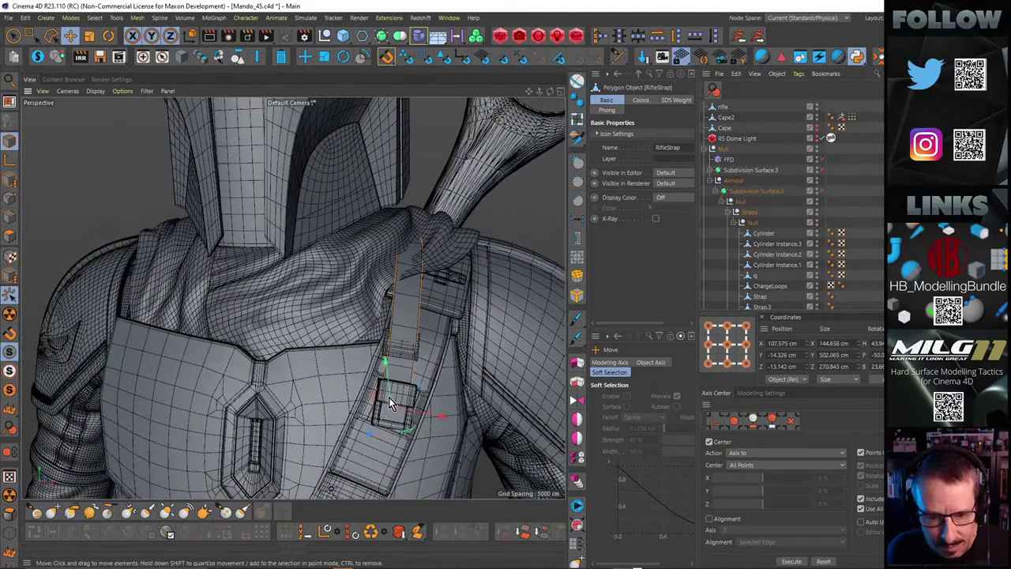
pyautogui.keyDown('alt'); pyautogui.moveTo(388, 397); pyautogui.dragTo(399, 359, button='middle'); pyautogui.keyUp('alt')
pyautogui.keyDown('alt'); pyautogui.moveTo(400, 359); pyautogui.dragTo(438, 319, button='right'); pyautogui.keyUp('alt')
pyautogui.keyDown('alt'); pyautogui.moveTo(439, 319); pyautogui.dragTo(404, 337); pyautogui.keyUp('alt')
pyautogui.keyDown('alt'); pyautogui.moveTo(404, 337); pyautogui.dragTo(423, 314, button='right'); pyautogui.keyUp('alt')
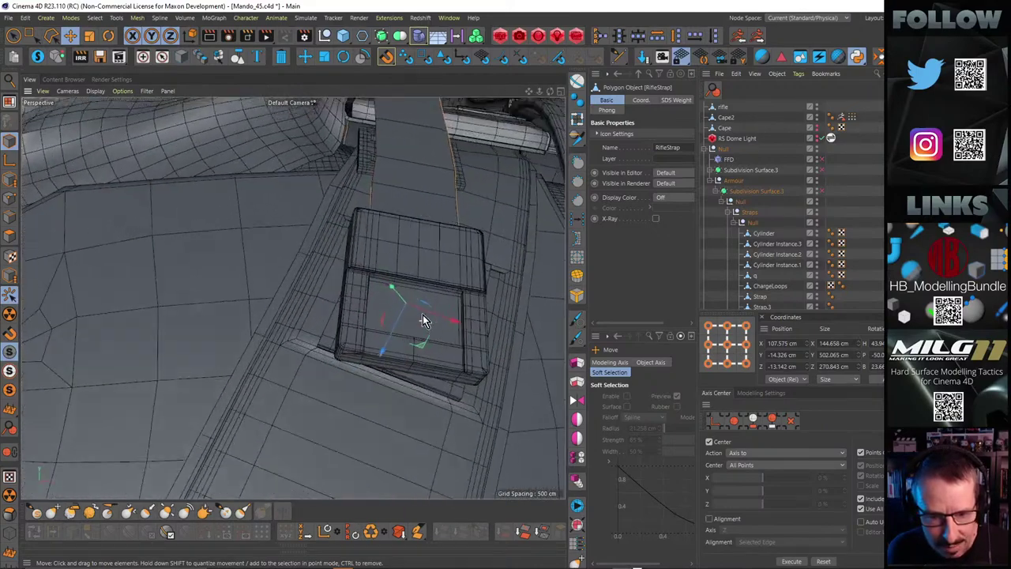
pyautogui.keyDown('alt'); pyautogui.moveTo(424, 320); pyautogui.dragTo(340, 333); pyautogui.keyUp('alt')
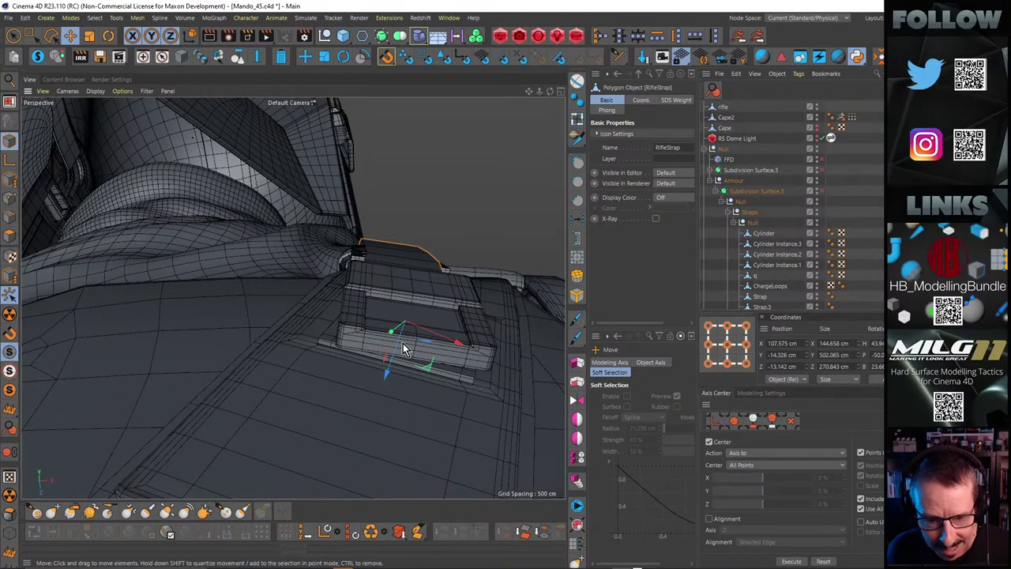
pyautogui.moveTo(423, 360)
pyautogui.keyDown('alt'); pyautogui.mouseDown()
pyautogui.moveTo(418, 331)
pyautogui.moveTo(417, 373)
pyautogui.moveTo(436, 361)
pyautogui.mouseUp(); pyautogui.keyUp('alt')
pyautogui.keyDown('shift'); pyautogui.click(447, 248); pyautogui.keyUp('shift')
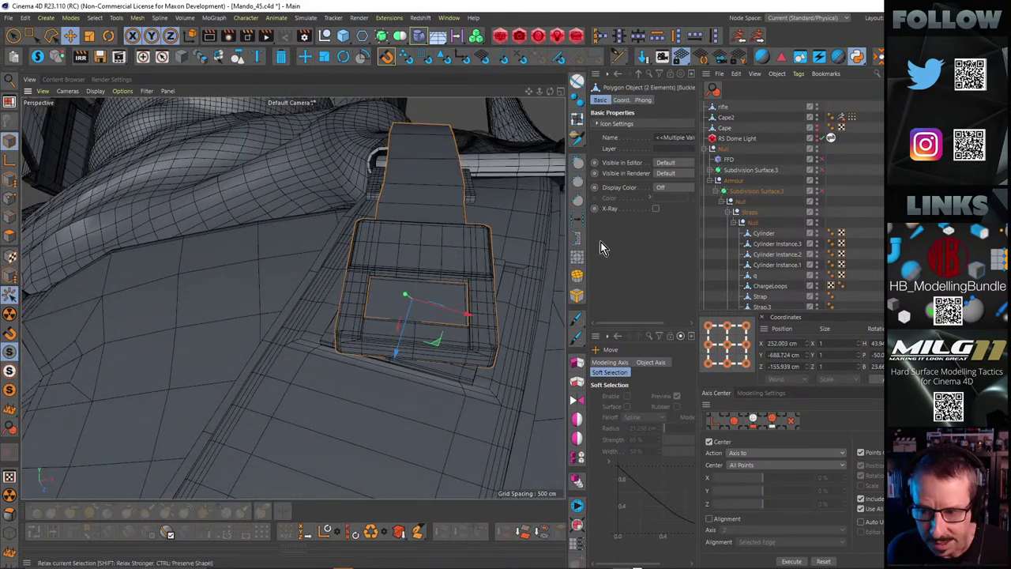
pyautogui.keyDown('shift'); pyautogui.click(449, 300); pyautogui.keyUp('shift')
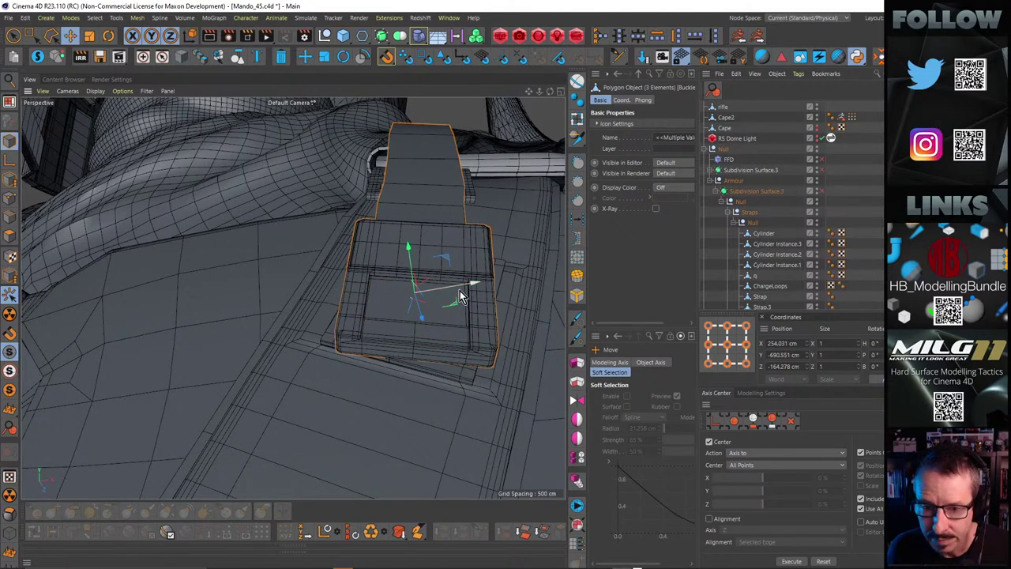
pyautogui.keyDown('alt'); pyautogui.moveTo(464, 290); pyautogui.dragTo(488, 183); pyautogui.keyUp('alt')
pyautogui.press('r')
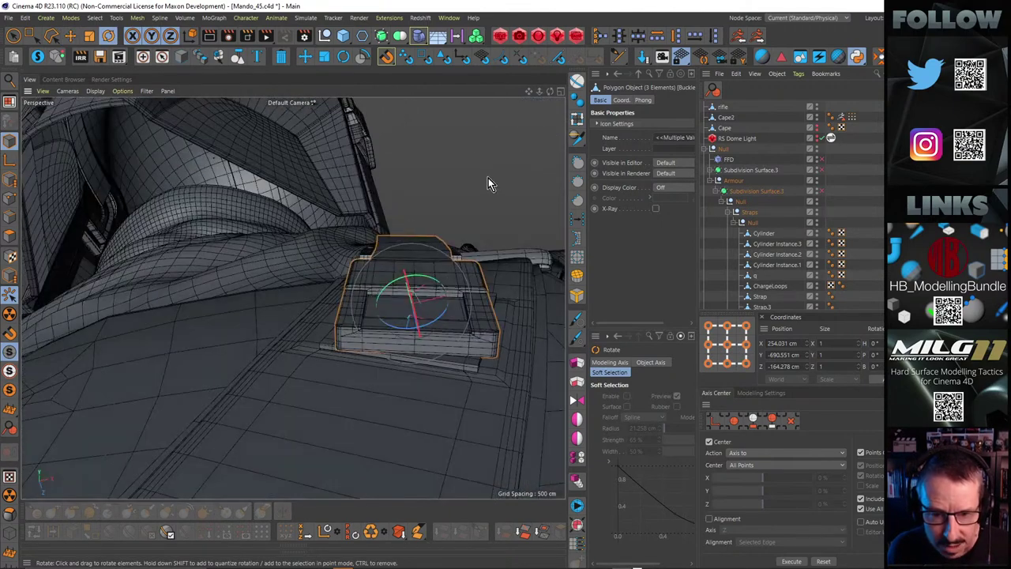
pyautogui.click(476, 220)
# Find the chest Buckle in the object hierarchy and make Strap.4 its child
pyautogui.click(450, 279)
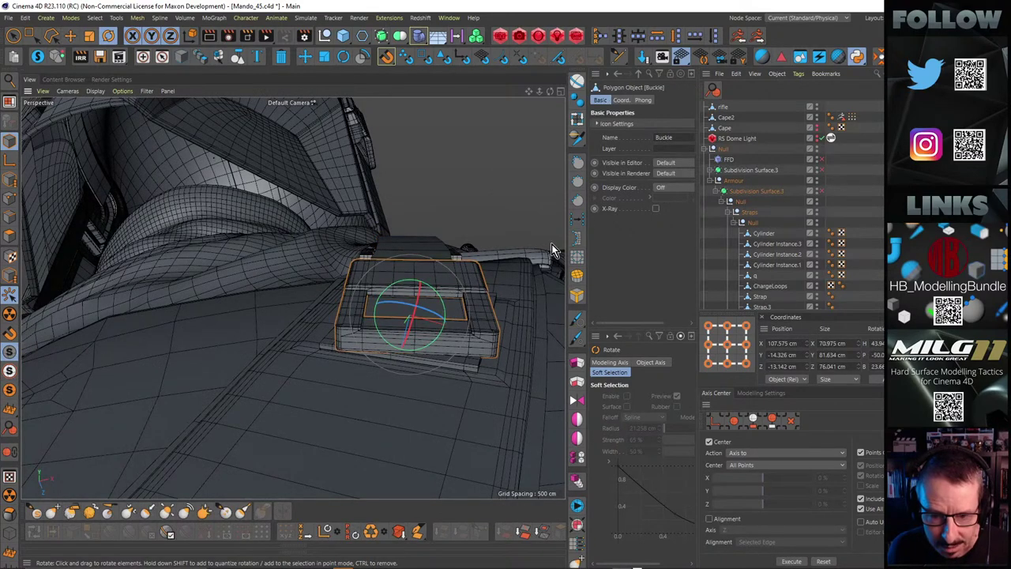
pyautogui.scroll(-5, 768, 241)
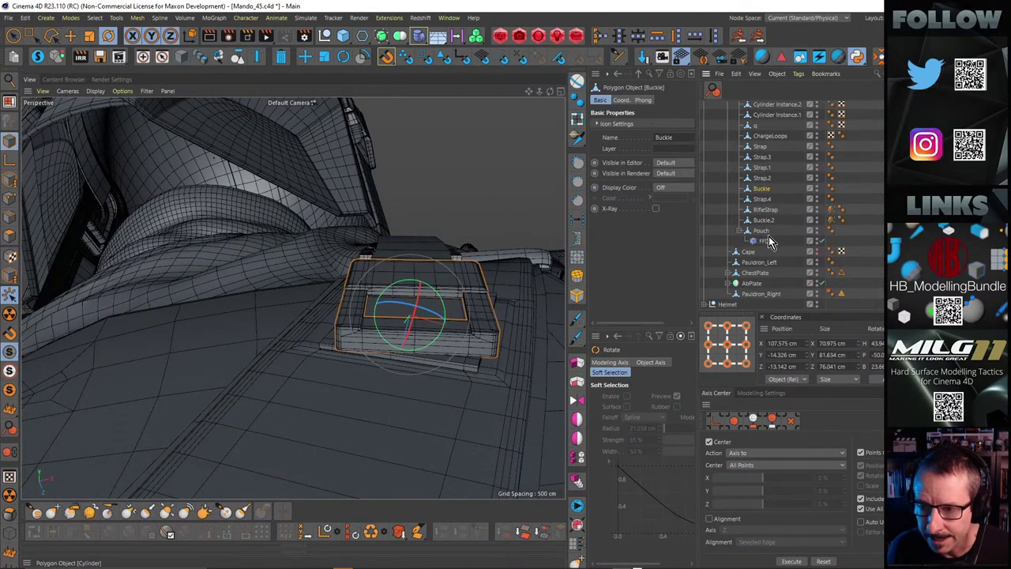
pyautogui.click(766, 180)
pyautogui.click(453, 279)
pyautogui.moveTo(435, 280)
pyautogui.keyDown('alt'); pyautogui.mouseDown()
pyautogui.moveTo(427, 317)
pyautogui.moveTo(312, 325)
pyautogui.moveTo(369, 297)
pyautogui.moveTo(390, 262)
pyautogui.moveTo(403, 273)
pyautogui.moveTo(394, 289)
pyautogui.moveTo(425, 240)
pyautogui.moveTo(429, 277)
pyautogui.mouseUp(); pyautogui.keyUp('alt')
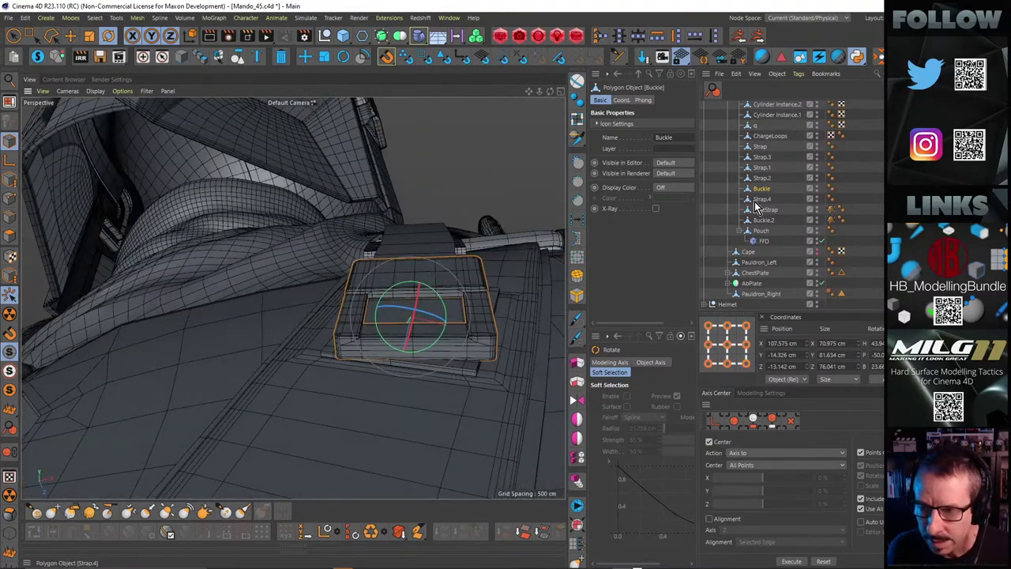
pyautogui.click(443, 314)
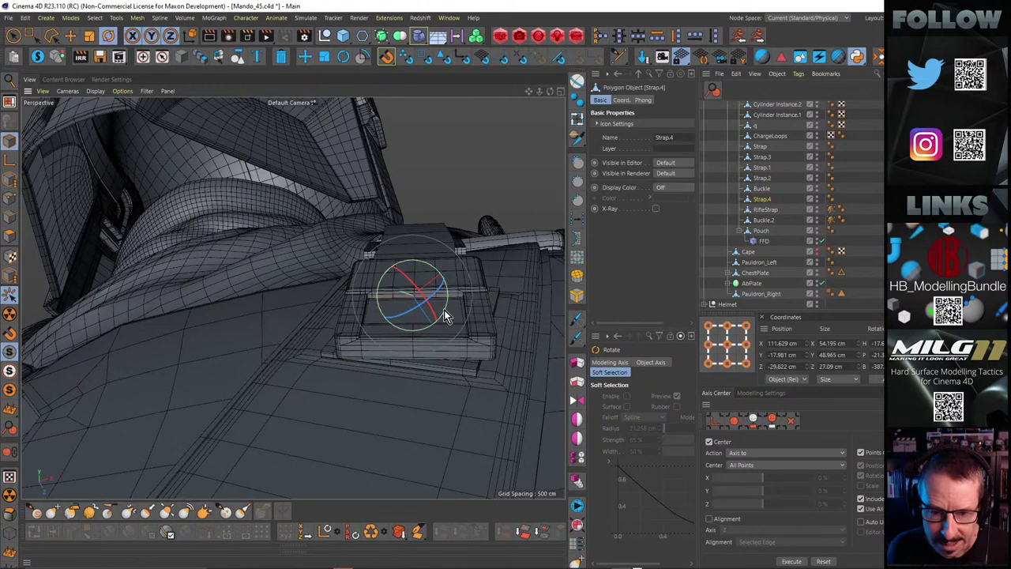
pyautogui.moveTo(763, 208); pyautogui.dragTo(762, 190)
# Centre the Buckle's axis on all its points and rotate the axis alone to line up with the buckle's orientation
pyautogui.click(761, 189)
pyautogui.keyDown('alt'); pyautogui.moveTo(421, 324); pyautogui.dragTo(372, 365); pyautogui.keyUp('alt')
pyautogui.click(793, 561)
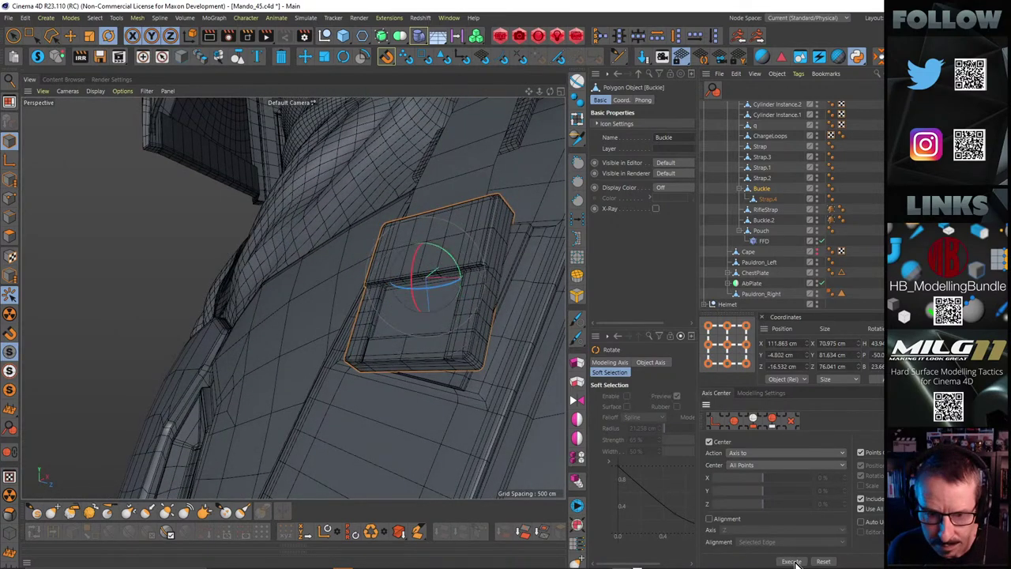
pyautogui.keyDown('alt'); pyautogui.moveTo(460, 288); pyautogui.dragTo(488, 263); pyautogui.keyUp('alt')
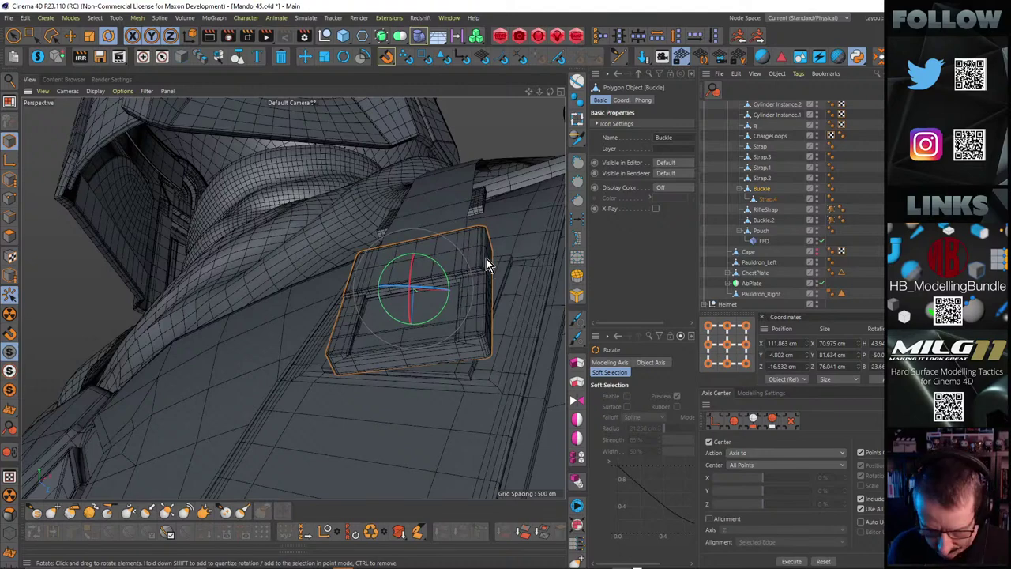
pyautogui.press('l')
pyautogui.keyDown('alt'); pyautogui.moveTo(423, 278); pyautogui.dragTo(645, 258); pyautogui.keyUp('alt')
pyautogui.scroll(3, 441, 283)
# Make the RifleStrap a child of the Buckle
pyautogui.click(411, 197)
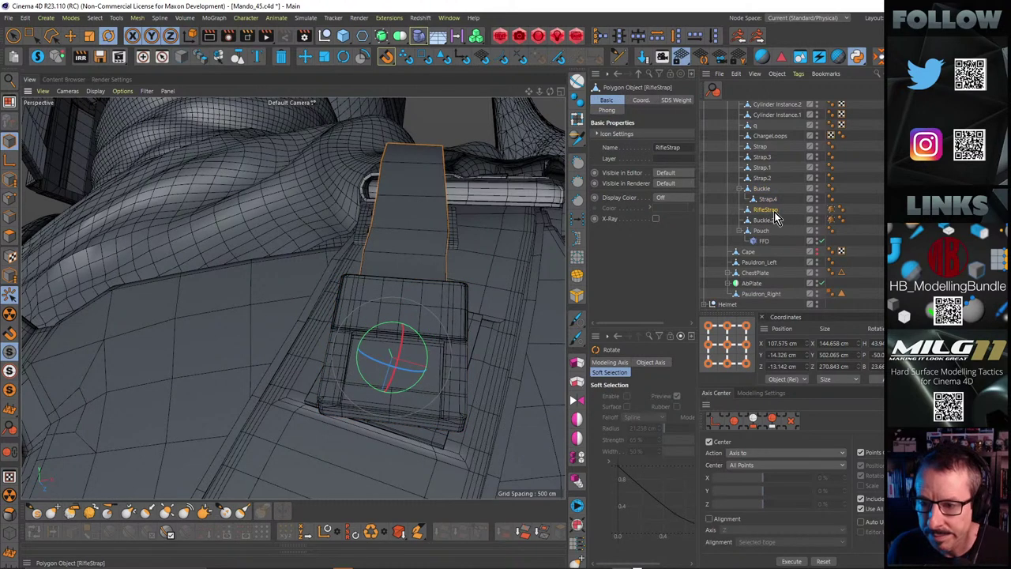
pyautogui.moveTo(774, 212); pyautogui.dragTo(768, 193)
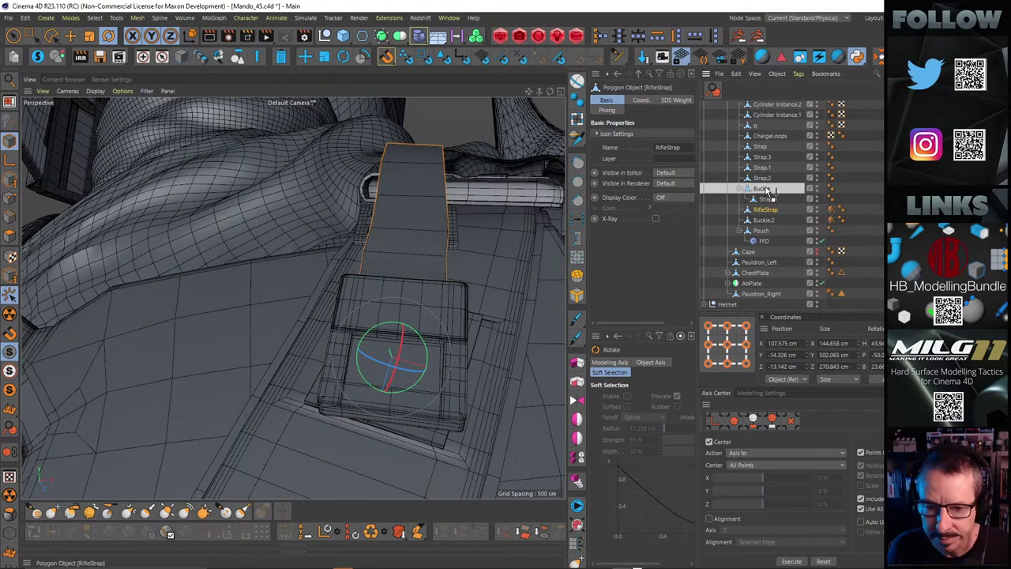
pyautogui.moveTo(768, 191); pyautogui.dragTo(766, 192)
# Rotate the Buckle with its child straps about 4° to follow the slanted chest strap, then check it from the front
pyautogui.click(763, 189)
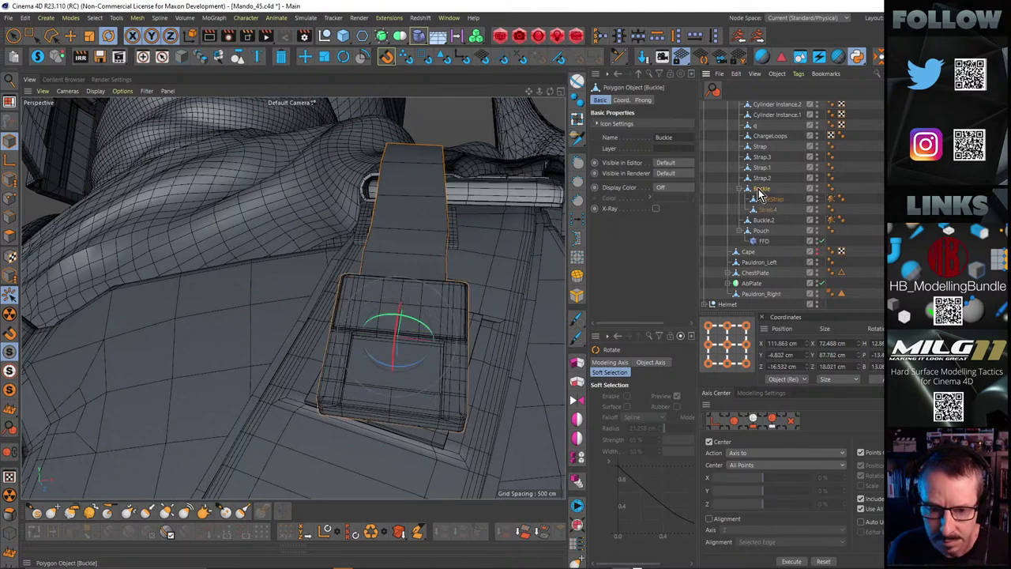
pyautogui.moveTo(421, 360); pyautogui.dragTo(420, 365)
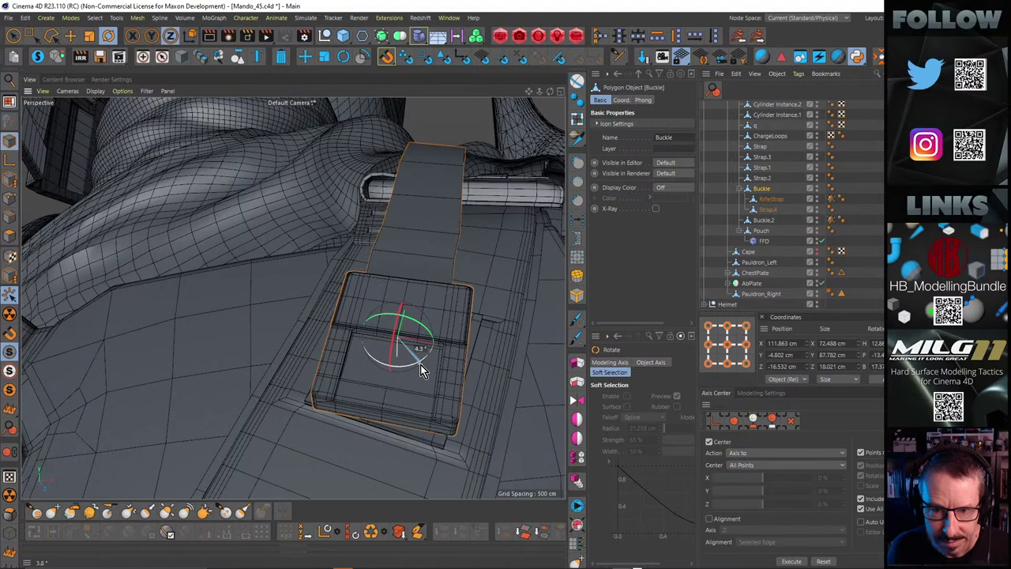
pyautogui.keyDown('alt'); pyautogui.moveTo(409, 320); pyautogui.dragTo(403, 288); pyautogui.keyUp('alt')
pyautogui.keyDown('alt'); pyautogui.moveTo(454, 198); pyautogui.dragTo(467, 277, button='middle'); pyautogui.keyUp('alt')
pyautogui.keyDown('alt'); pyautogui.moveTo(467, 277); pyautogui.dragTo(447, 274, button='right'); pyautogui.keyUp('alt')
pyautogui.keyDown('alt'); pyautogui.moveTo(447, 273); pyautogui.dragTo(454, 169); pyautogui.keyUp('alt')
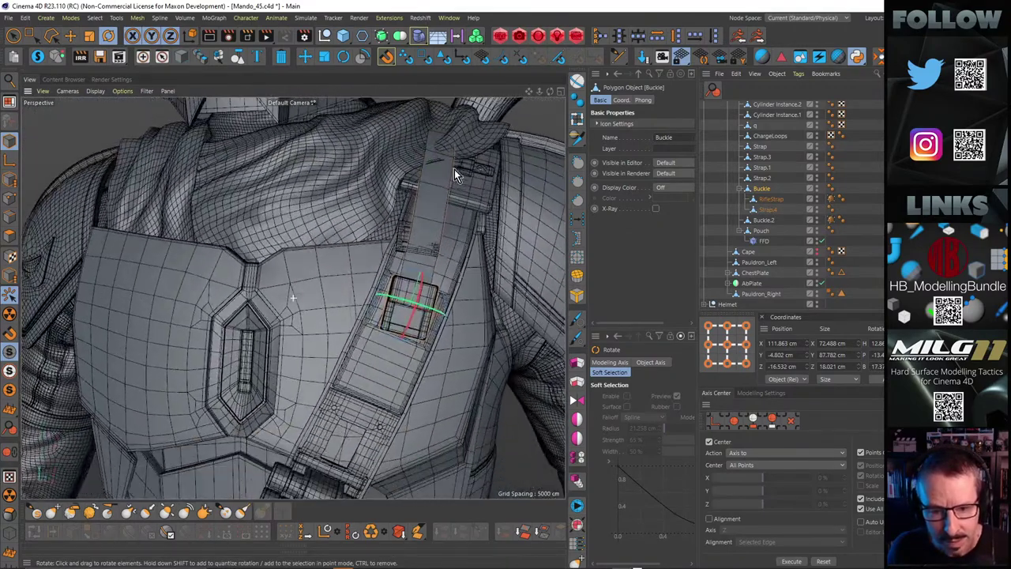
# Rotate the Buckle further to a bank of about 21°, bringing its lower edge closer to parallel with the chest strap's edge
pyautogui.scroll(5, 424, 350)
pyautogui.keyDown('alt'); pyautogui.moveTo(423, 332); pyautogui.dragTo(421, 292); pyautogui.keyUp('alt')
pyautogui.scroll(4, 418, 335)
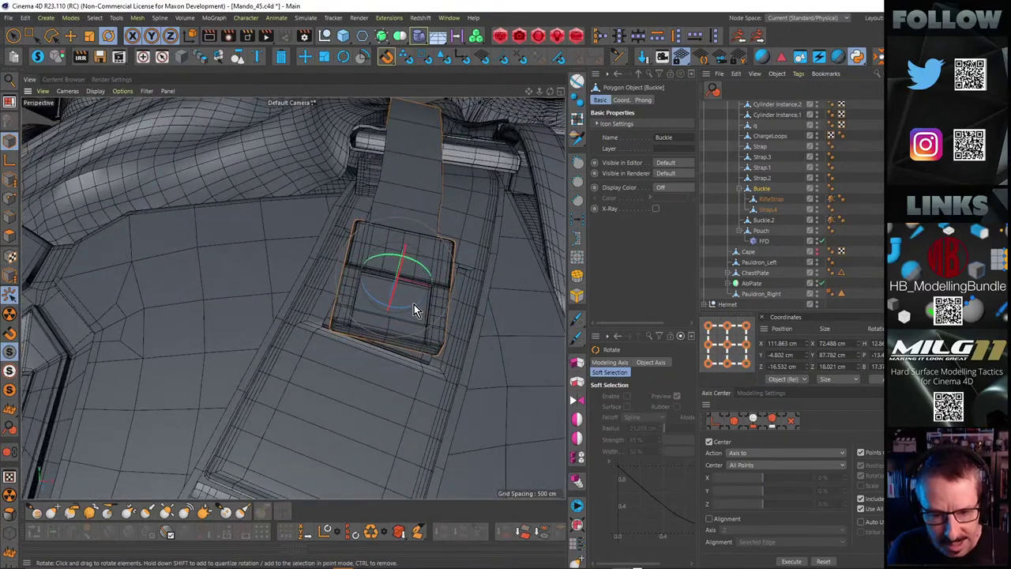
pyautogui.scroll(5, 416, 355)
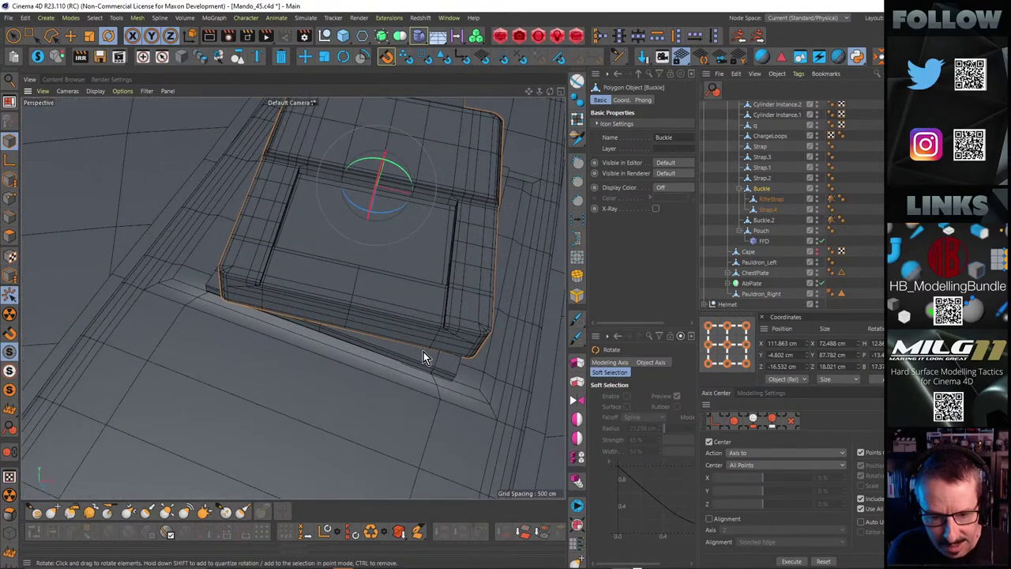
pyautogui.keyDown('alt'); pyautogui.moveTo(455, 370); pyautogui.dragTo(242, 266); pyautogui.keyUp('alt')
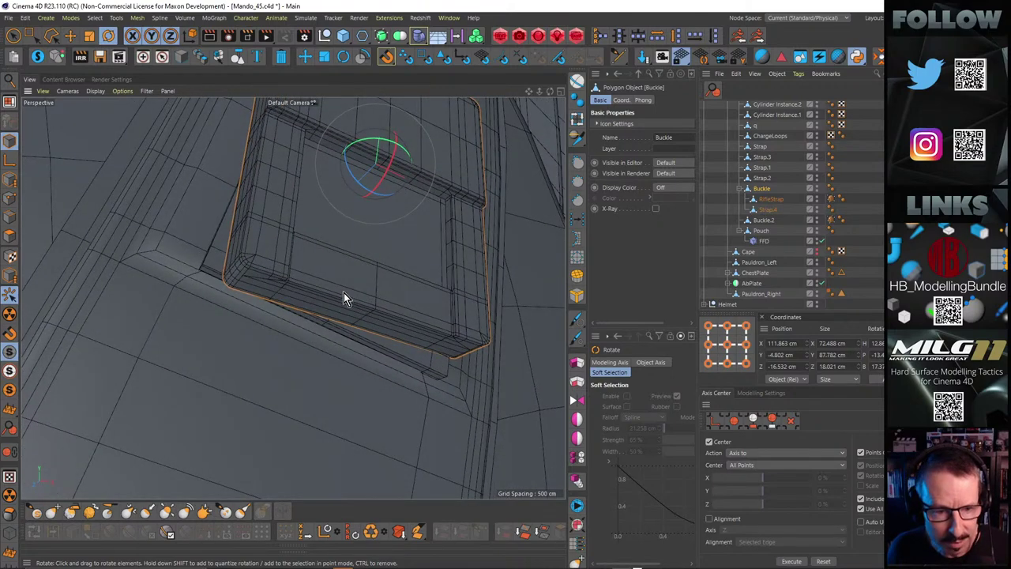
pyautogui.keyDown('alt'); pyautogui.moveTo(344, 293); pyautogui.dragTo(375, 217); pyautogui.keyUp('alt')
pyautogui.scroll(-5, 395, 248)
pyautogui.keyDown('alt'); pyautogui.moveTo(376, 258); pyautogui.dragTo(343, 251); pyautogui.keyUp('alt')
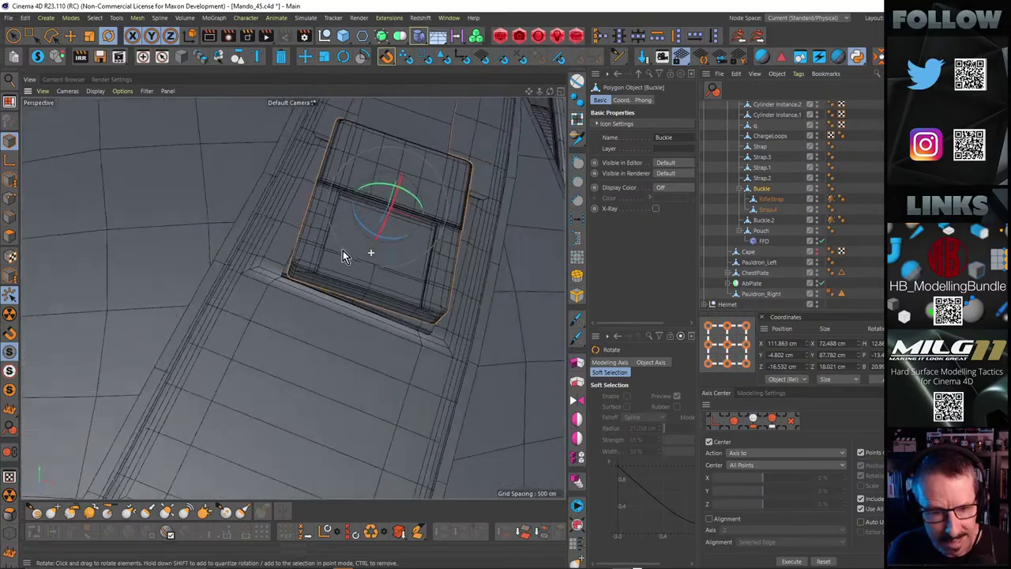
pyautogui.scroll(-5, 390, 248)
pyautogui.keyDown('alt'); pyautogui.moveTo(390, 248); pyautogui.dragTo(380, 298, button='middle'); pyautogui.keyUp('alt')
pyautogui.keyDown('alt'); pyautogui.moveTo(379, 298); pyautogui.dragTo(413, 214); pyautogui.keyUp('alt')
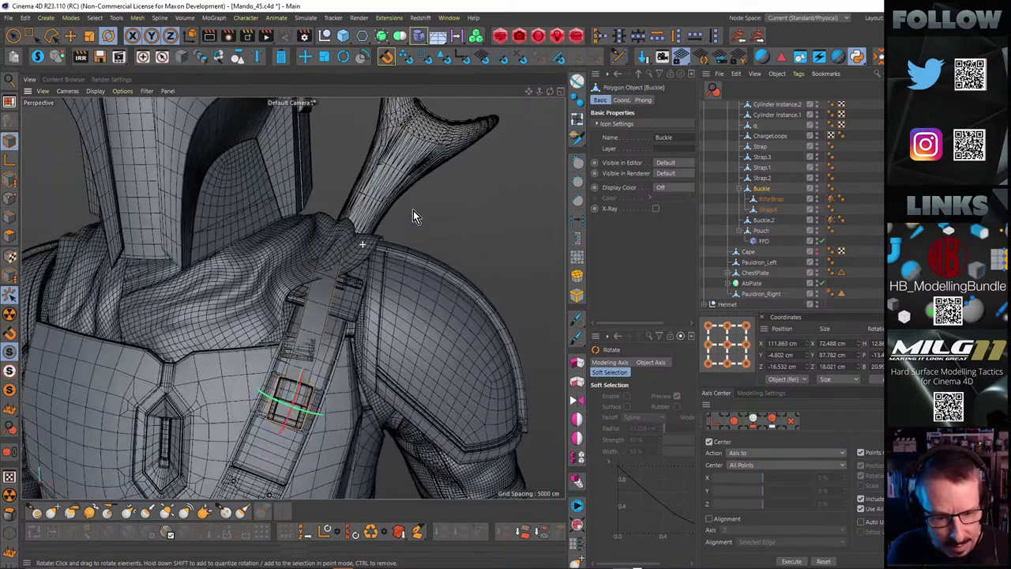
# Isolate the RifleStrap, examine its curve from the side, and bring the rest of the model back into view
pyautogui.keyDown('alt'); pyautogui.moveTo(384, 263); pyautogui.dragTo(345, 259); pyautogui.keyUp('alt')
pyautogui.click(345, 259)
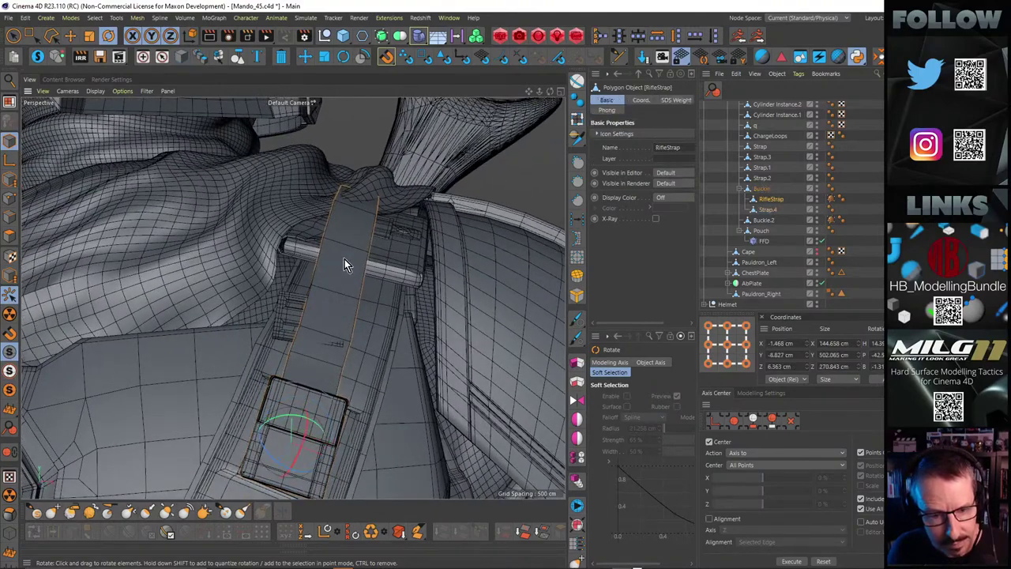
pyautogui.keyDown('alt'); pyautogui.moveTo(357, 221); pyautogui.dragTo(238, 268); pyautogui.keyUp('alt')
pyautogui.scroll(-5, 351, 214)
pyautogui.click(37, 57)
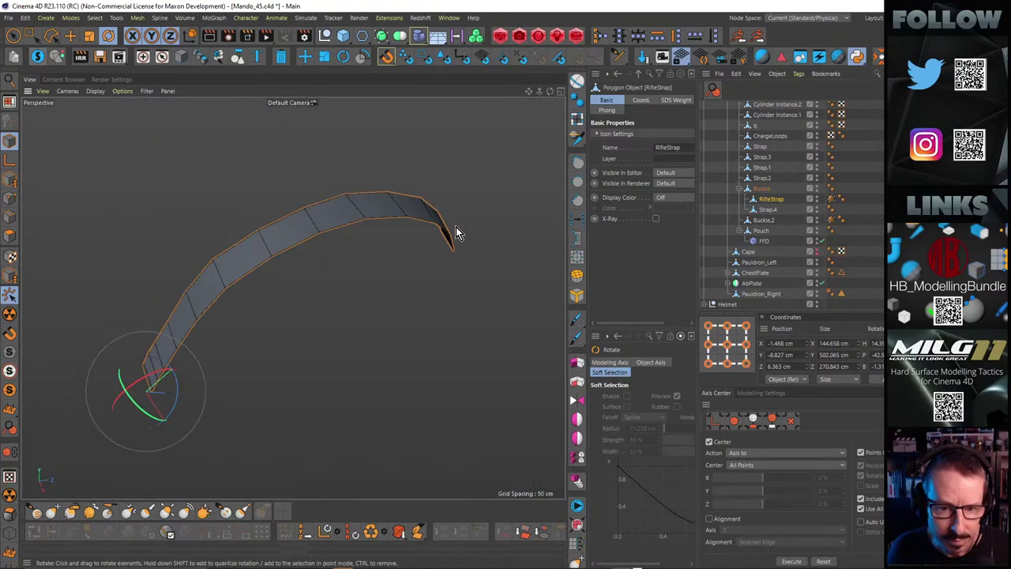
pyautogui.keyDown('alt'); pyautogui.moveTo(455, 227); pyautogui.dragTo(406, 226); pyautogui.keyUp('alt')
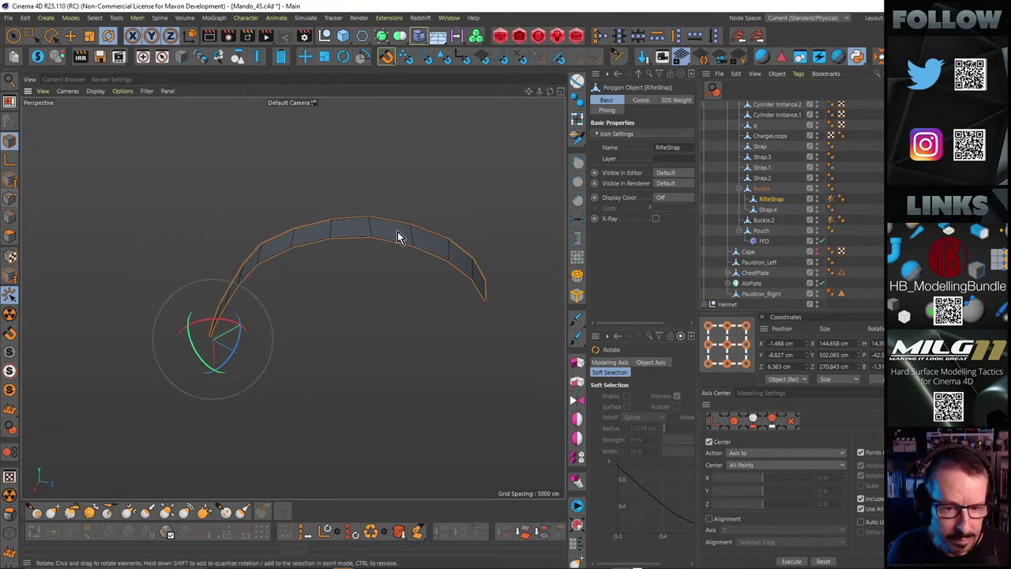
pyautogui.click(37, 56)
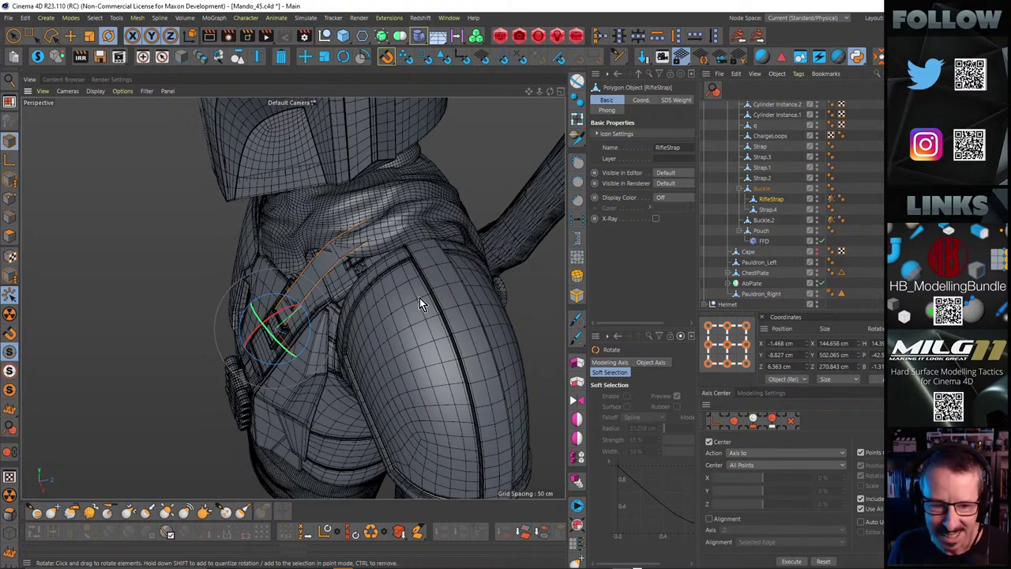
# Select all points of the RifleStrap and smear them with the Brush at about 138 cm radius to reroute it over the shoulder
pyautogui.keyDown('alt'); pyautogui.moveTo(358, 254); pyautogui.dragTo(449, 219); pyautogui.keyUp('alt')
pyautogui.click(25, 197)
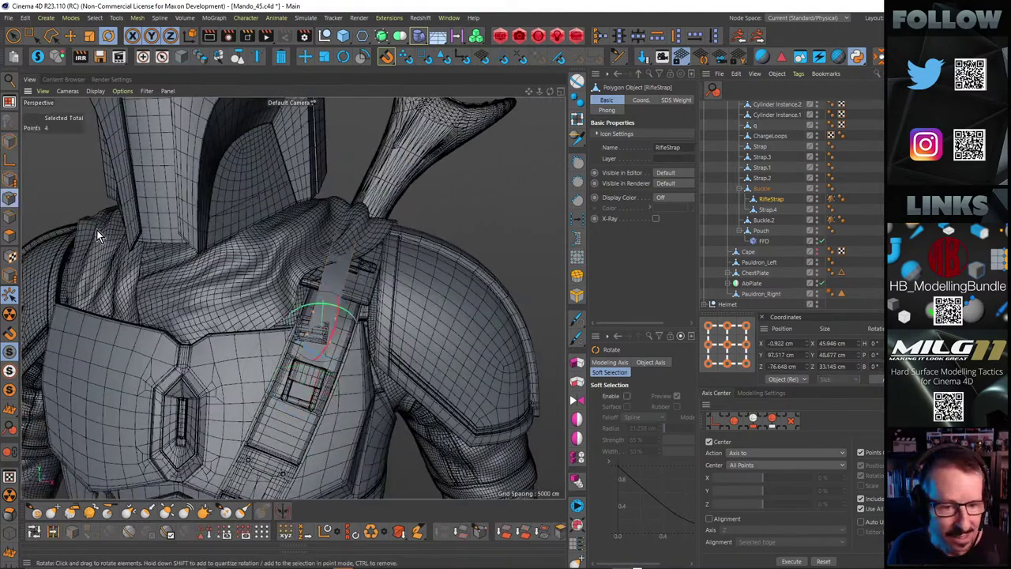
pyautogui.keyDown('alt'); pyautogui.moveTo(96, 230); pyautogui.dragTo(359, 251); pyautogui.keyUp('alt')
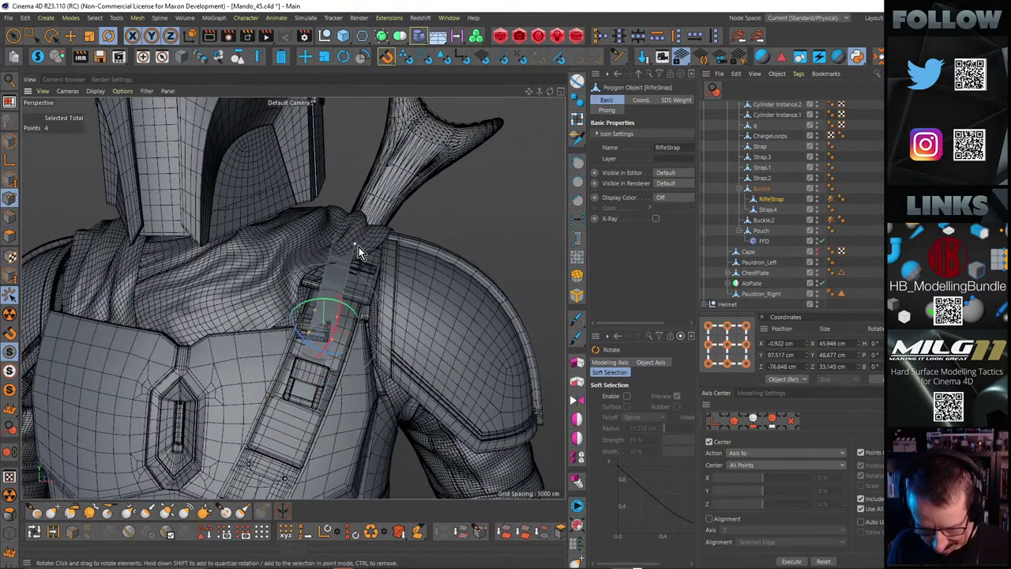
pyautogui.press('m')
pyautogui.press('c')
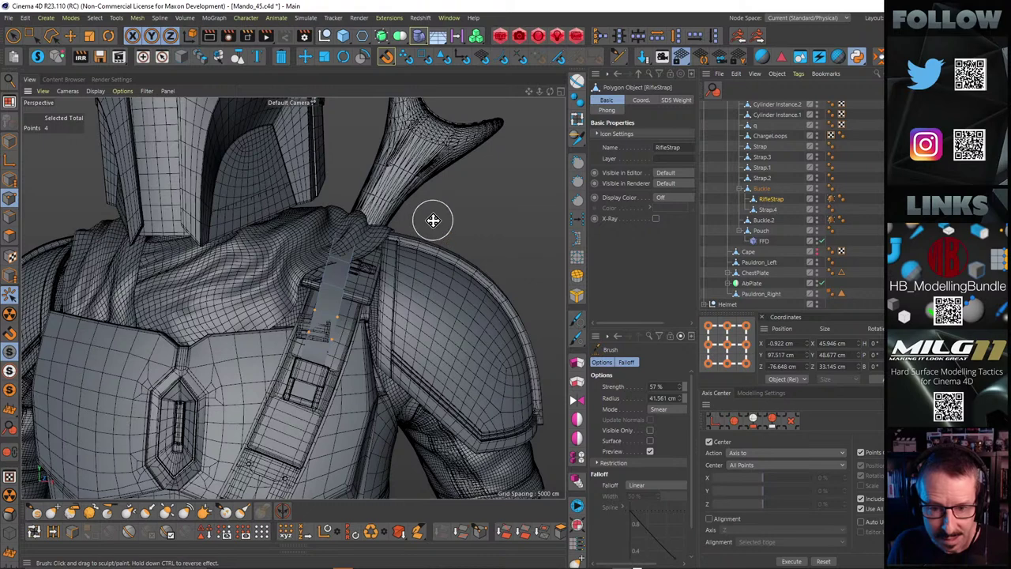
pyautogui.moveTo(433, 220); pyautogui.dragTo(485, 198, button='middle')
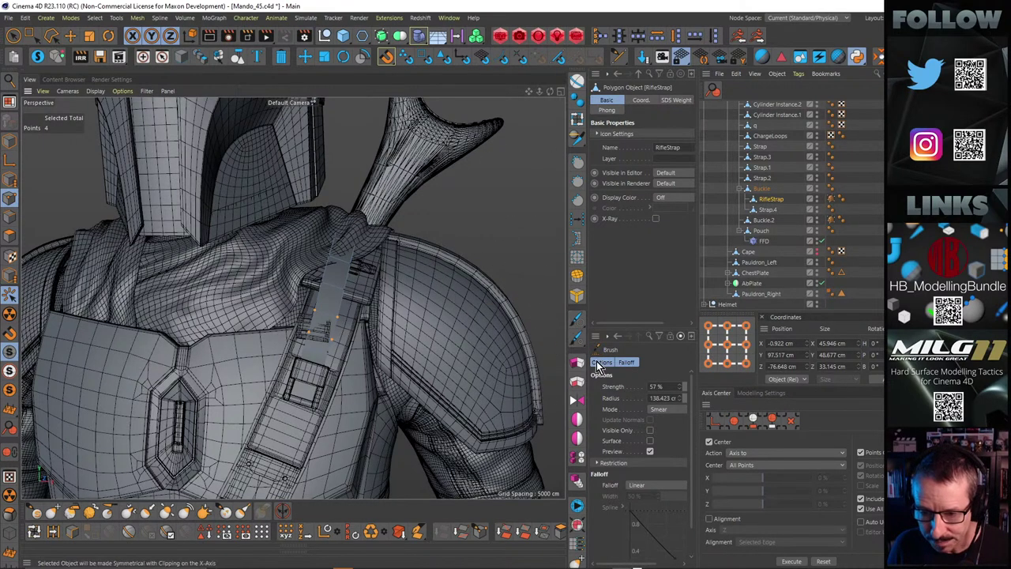
pyautogui.scroll(1, 415, 257)
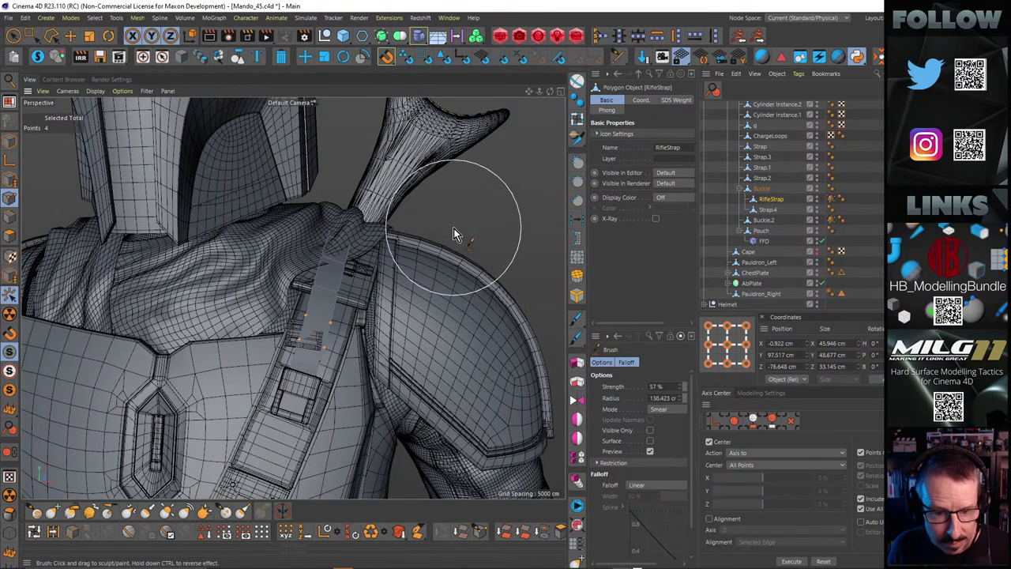
pyautogui.hotkey('ctrl', 'a')
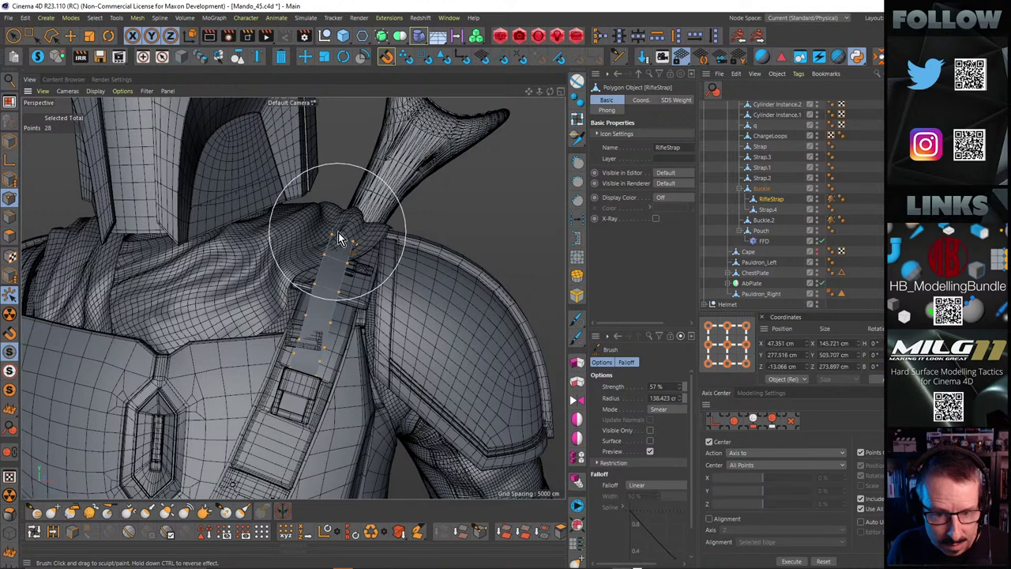
pyautogui.moveTo(338, 238)
pyautogui.mouseDown()
pyautogui.moveTo(353, 239)
pyautogui.moveTo(351, 223)
pyautogui.moveTo(310, 328)
pyautogui.moveTo(332, 281)
pyautogui.mouseUp()
pyautogui.moveTo(359, 217)
pyautogui.keyDown('alt'); pyautogui.mouseDown()
pyautogui.moveTo(317, 300)
pyautogui.moveTo(363, 178)
pyautogui.moveTo(365, 188)
pyautogui.moveTo(380, 175)
pyautogui.mouseUp(); pyautogui.keyUp('alt')
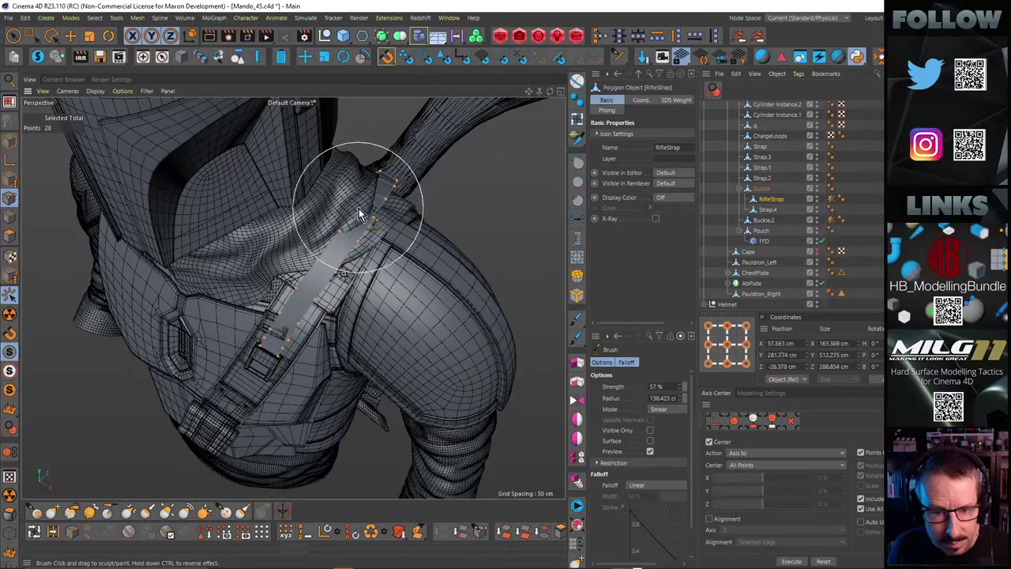
pyautogui.moveTo(358, 208)
pyautogui.keyDown('alt'); pyautogui.mouseDown()
pyautogui.moveTo(363, 222)
pyautogui.moveTo(368, 201)
pyautogui.moveTo(370, 214)
pyautogui.moveTo(382, 200)
pyautogui.moveTo(349, 236)
pyautogui.moveTo(260, 217)
pyautogui.moveTo(473, 248)
pyautogui.moveTo(346, 211)
pyautogui.moveTo(260, 228)
pyautogui.moveTo(368, 250)
pyautogui.moveTo(526, 354)
pyautogui.moveTo(480, 309)
pyautogui.mouseUp(); pyautogui.keyUp('alt')
pyautogui.scroll(4, 369, 213)
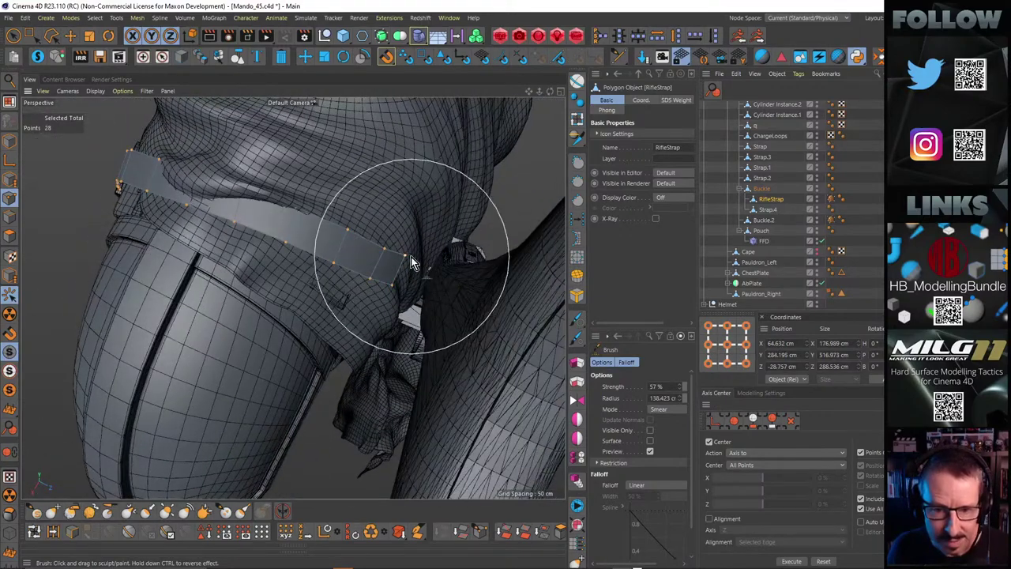
# Reduce the Brush radius to about 70 cm and refine the RifleStrap's front section between the shoulder and the buckle
pyautogui.moveTo(373, 260)
pyautogui.keyDown('alt'); pyautogui.mouseDown()
pyautogui.moveTo(360, 240)
pyautogui.moveTo(468, 201)
pyautogui.moveTo(475, 179)
pyautogui.moveTo(339, 264)
pyautogui.moveTo(341, 228)
pyautogui.moveTo(356, 205)
pyautogui.moveTo(326, 234)
pyautogui.moveTo(343, 202)
pyautogui.moveTo(334, 233)
pyautogui.moveTo(332, 223)
pyautogui.moveTo(308, 223)
pyautogui.moveTo(321, 223)
pyautogui.moveTo(318, 301)
pyautogui.moveTo(314, 286)
pyautogui.mouseUp(); pyautogui.keyUp('alt')
pyautogui.moveTo(313, 286); pyautogui.dragTo(243, 297, button='middle')
pyautogui.moveTo(278, 302); pyautogui.dragTo(282, 309)
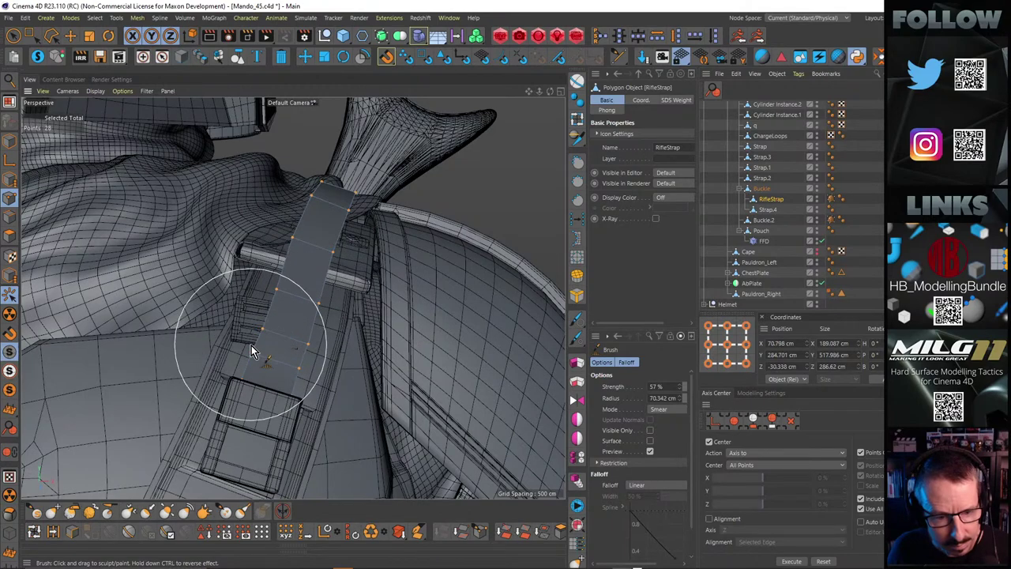
pyautogui.moveTo(254, 350)
pyautogui.mouseDown()
pyautogui.moveTo(283, 354)
pyautogui.moveTo(265, 426)
pyautogui.moveTo(315, 293)
pyautogui.moveTo(285, 339)
pyautogui.moveTo(282, 363)
pyautogui.moveTo(278, 314)
pyautogui.moveTo(220, 368)
pyautogui.mouseUp()
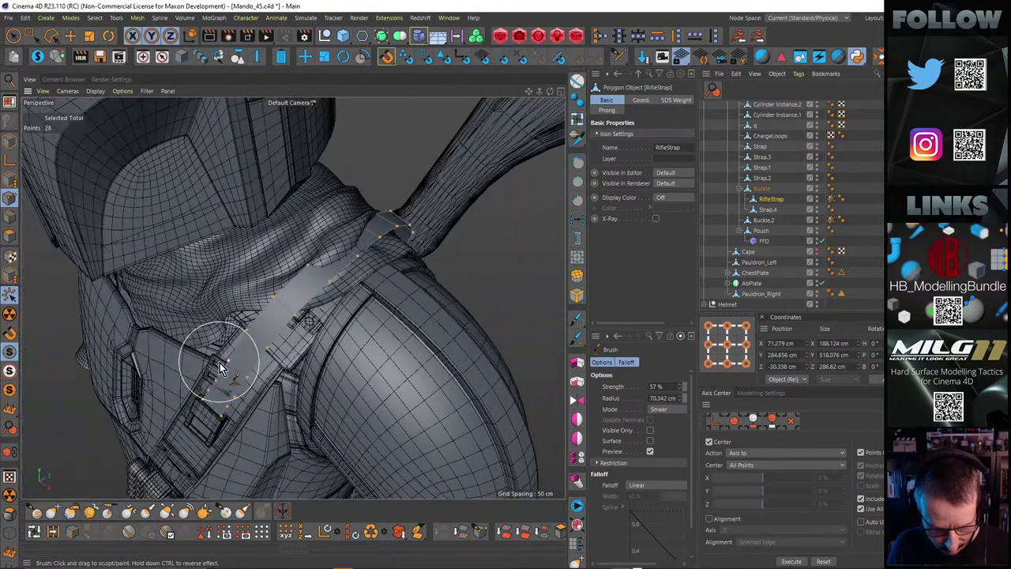
# Select five cross edges spaced along the RifleStrap from the buckle over the shoulder and dissolve them to simplify the strap
pyautogui.press('Return')
pyautogui.press('e')
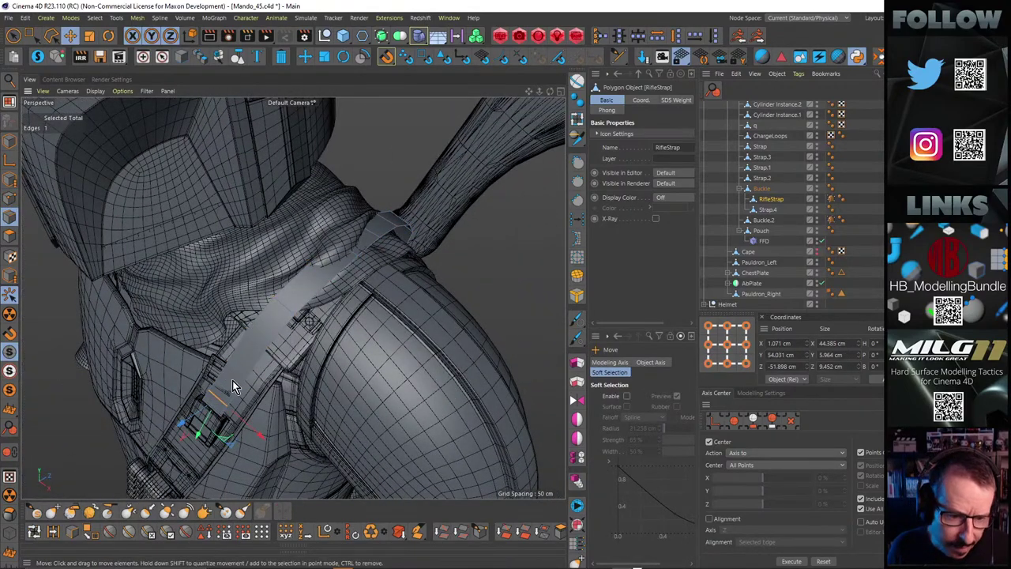
pyautogui.moveTo(232, 380)
pyautogui.keyDown('alt'); pyautogui.mouseDown()
pyautogui.moveTo(266, 319)
pyautogui.moveTo(246, 379)
pyautogui.mouseUp(); pyautogui.keyUp('alt')
pyautogui.click(239, 374)
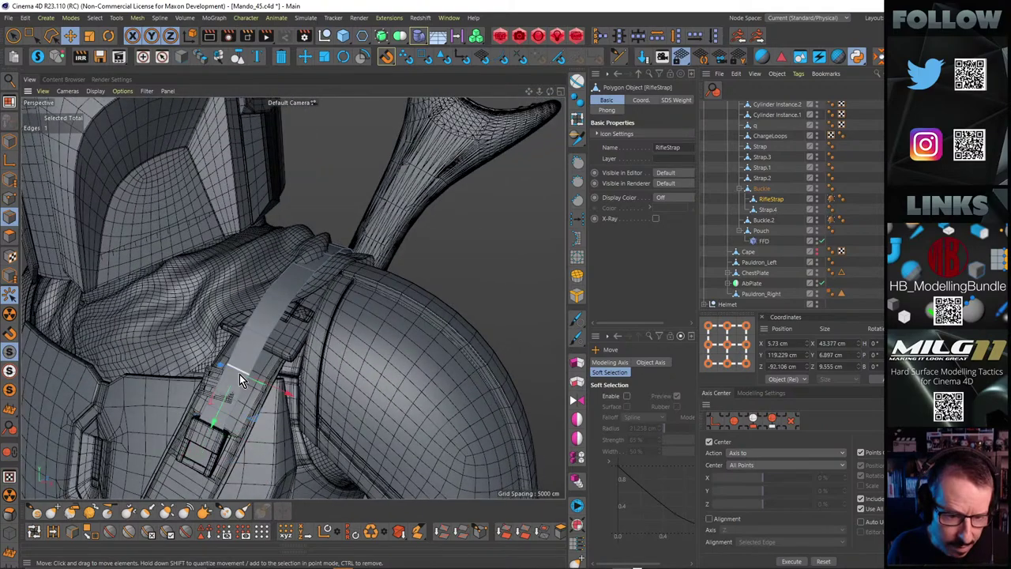
pyautogui.keyDown('shift'); pyautogui.click(278, 298); pyautogui.keyUp('shift')
pyautogui.keyDown('alt'); pyautogui.moveTo(278, 297); pyautogui.dragTo(360, 289); pyautogui.keyUp('alt')
pyautogui.keyDown('shift'); pyautogui.click(322, 294); pyautogui.keyUp('shift')
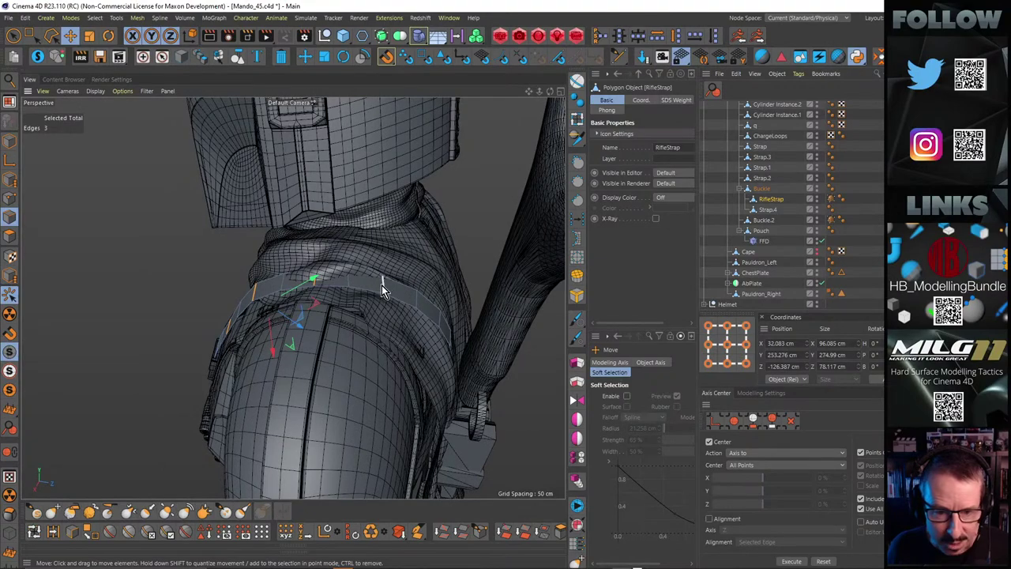
pyautogui.keyDown('shift'); pyautogui.click(382, 285); pyautogui.keyUp('shift')
pyautogui.keyDown('shift'); pyautogui.click(441, 318); pyautogui.keyUp('shift')
pyautogui.hotkey('ctrl', 'BackSpace')
# Select the RifleStrap's rear end edge and get a close view of it beside the rifle behind the shoulder
pyautogui.keyDown('alt'); pyautogui.moveTo(503, 310); pyautogui.dragTo(412, 351); pyautogui.keyUp('alt')
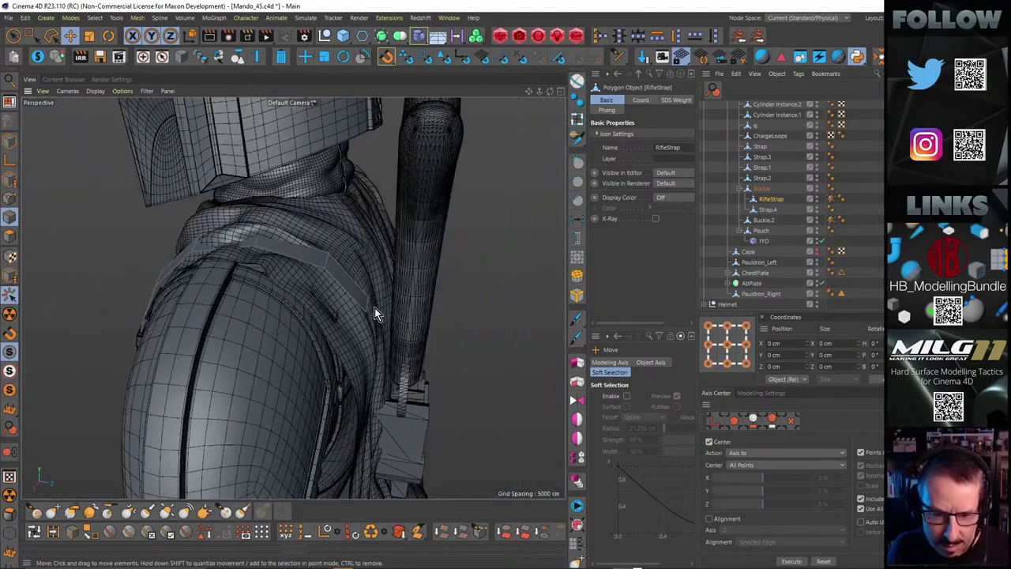
pyautogui.click(374, 314)
pyautogui.keyDown('alt'); pyautogui.moveTo(409, 404); pyautogui.dragTo(396, 407, button='right'); pyautogui.keyUp('alt')
pyautogui.keyDown('alt'); pyautogui.moveTo(395, 408); pyautogui.dragTo(376, 365); pyautogui.keyUp('alt')
pyautogui.keyDown('alt'); pyautogui.moveTo(376, 365); pyautogui.dragTo(410, 334); pyautogui.keyUp('alt')
# Switch to PureRef and move its empty board onto the main screen
pyautogui.moveTo(637, 567)
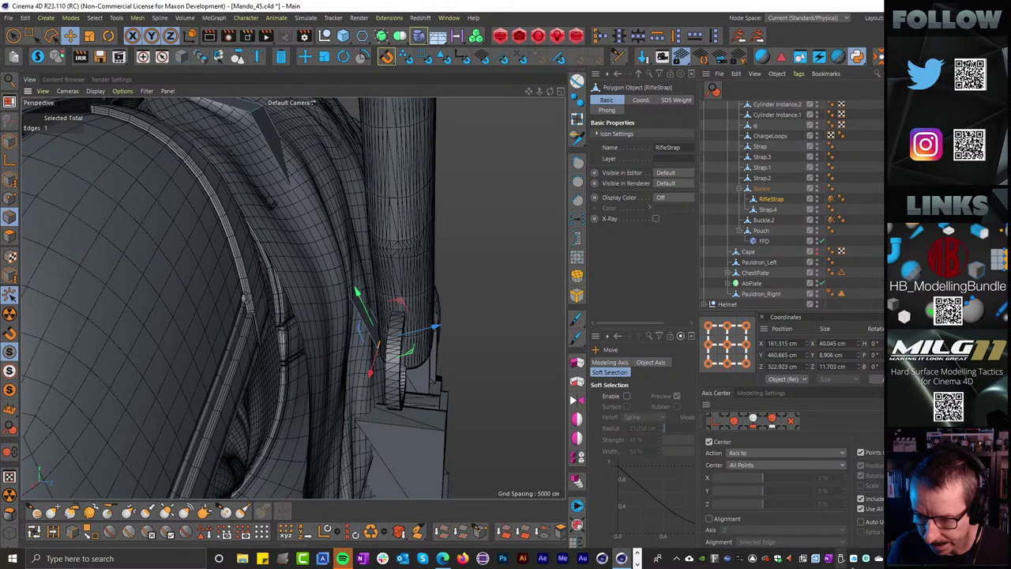
pyautogui.click(636, 557)
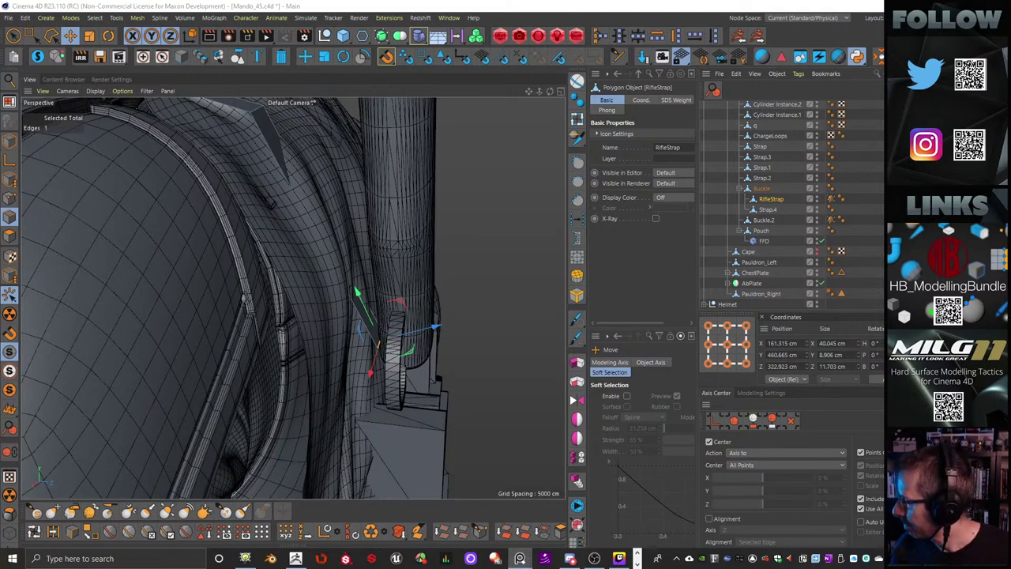
pyautogui.moveTo(884, 79); pyautogui.dragTo(21, 40, button='right')
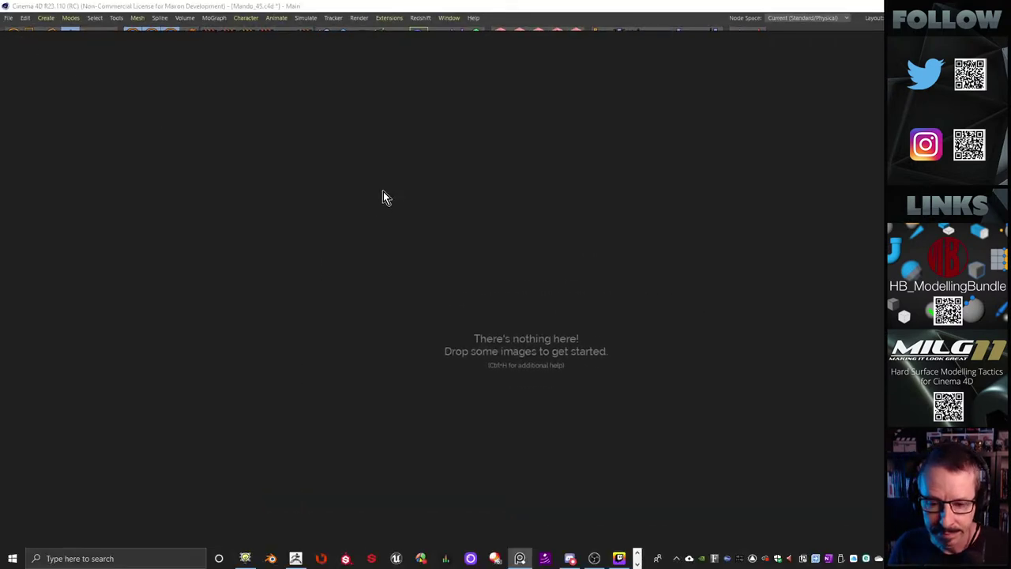
pyautogui.rightClick(405, 183)
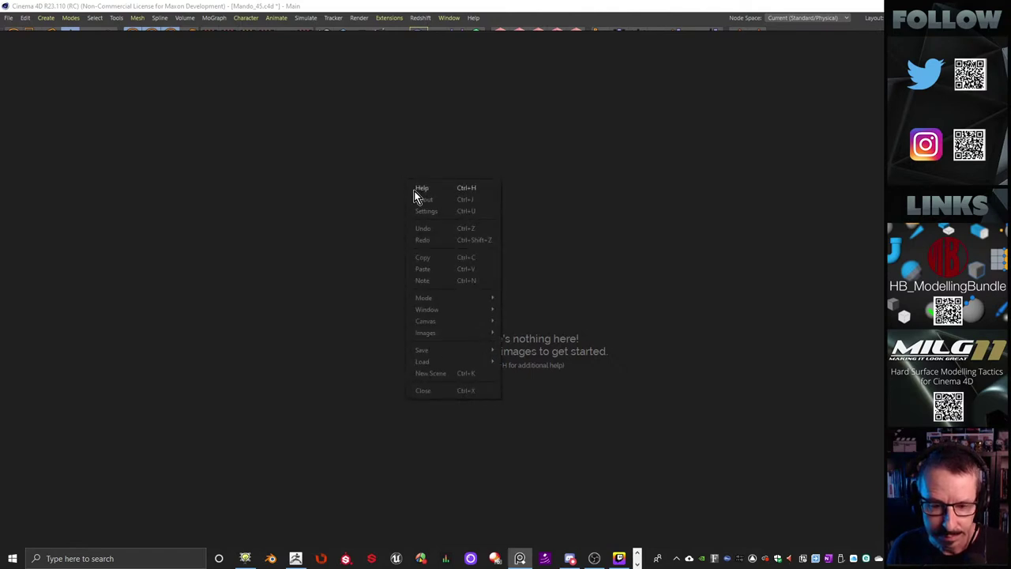
pyautogui.moveTo(437, 364)
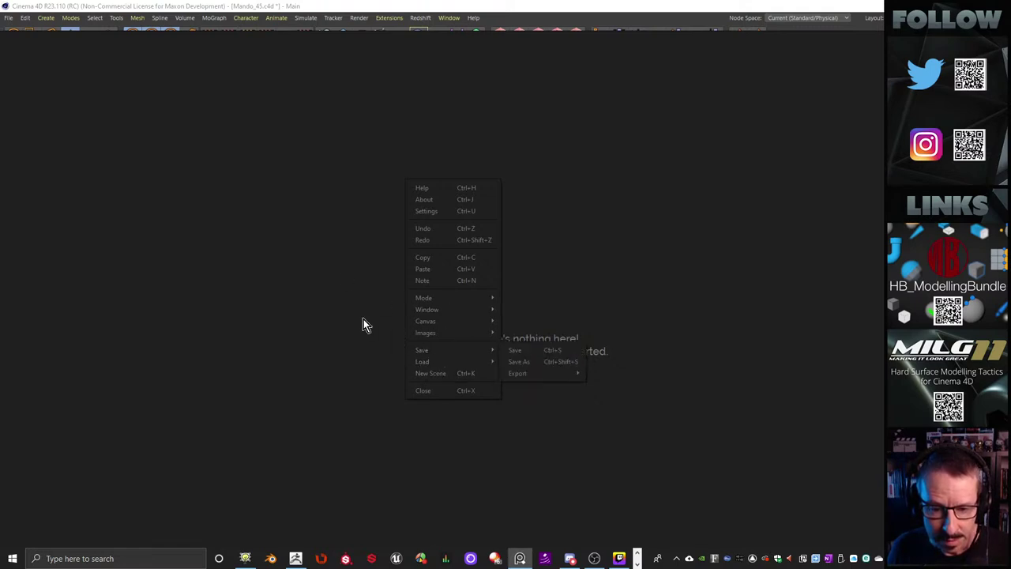
pyautogui.click(343, 307)
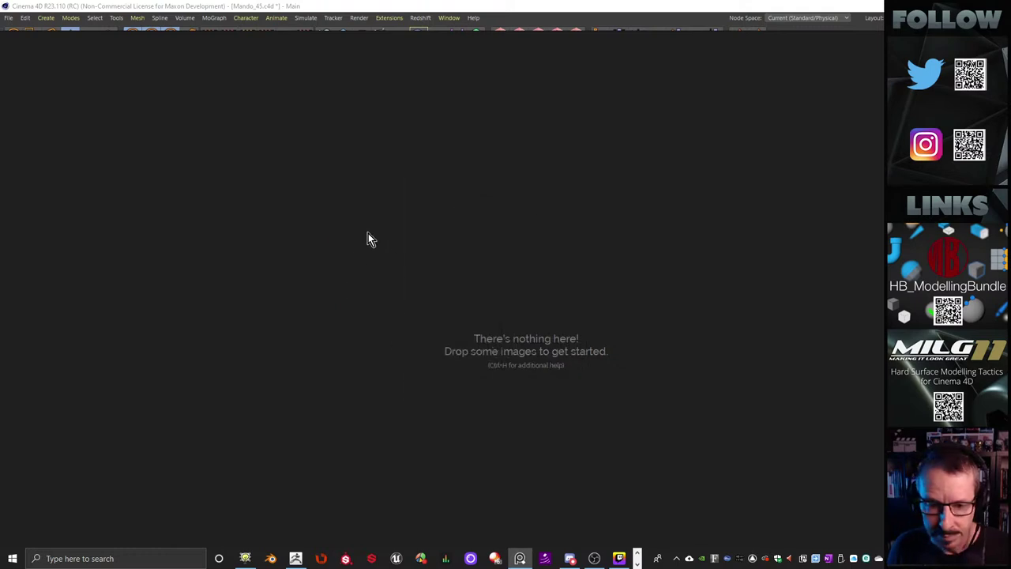
pyautogui.rightClick(369, 236)
pyautogui.moveTo(393, 387)
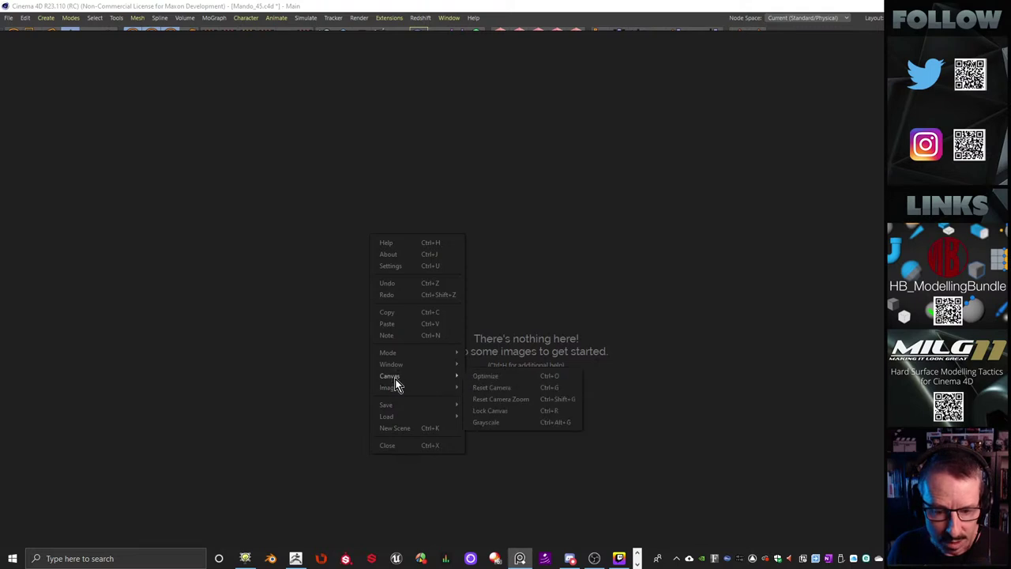
pyautogui.moveTo(393, 417)
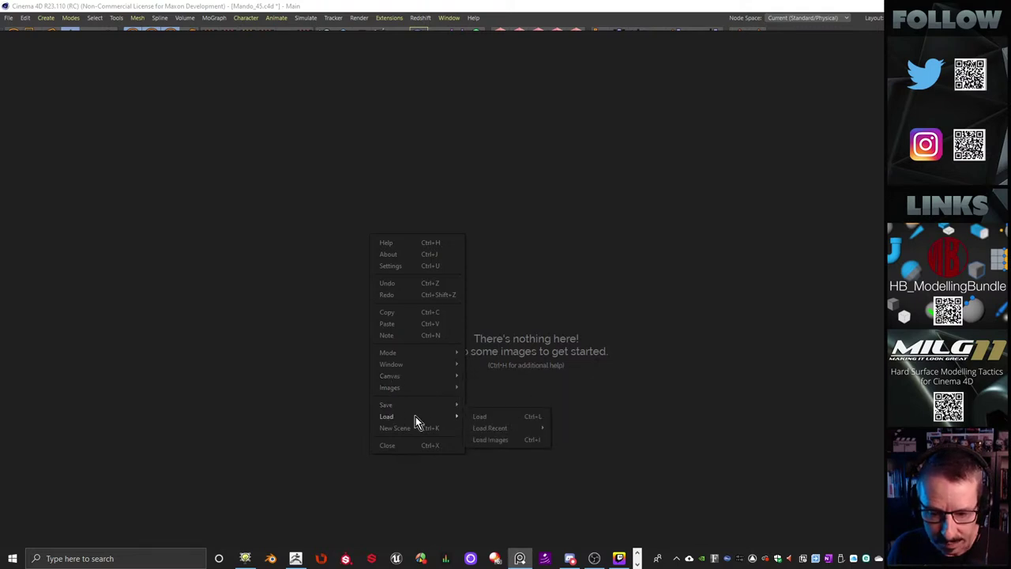
pyautogui.click(494, 417)
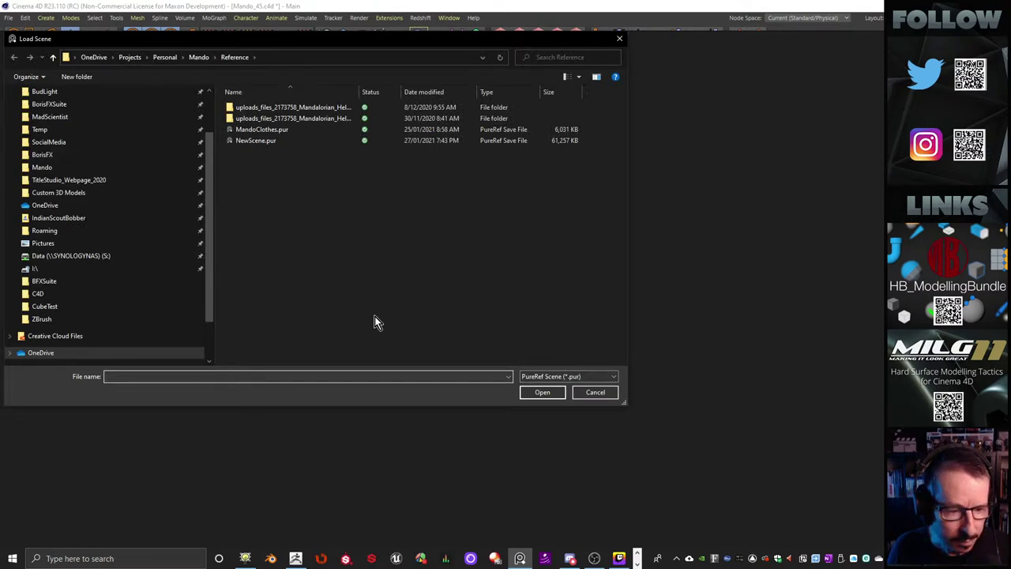
pyautogui.click(615, 377)
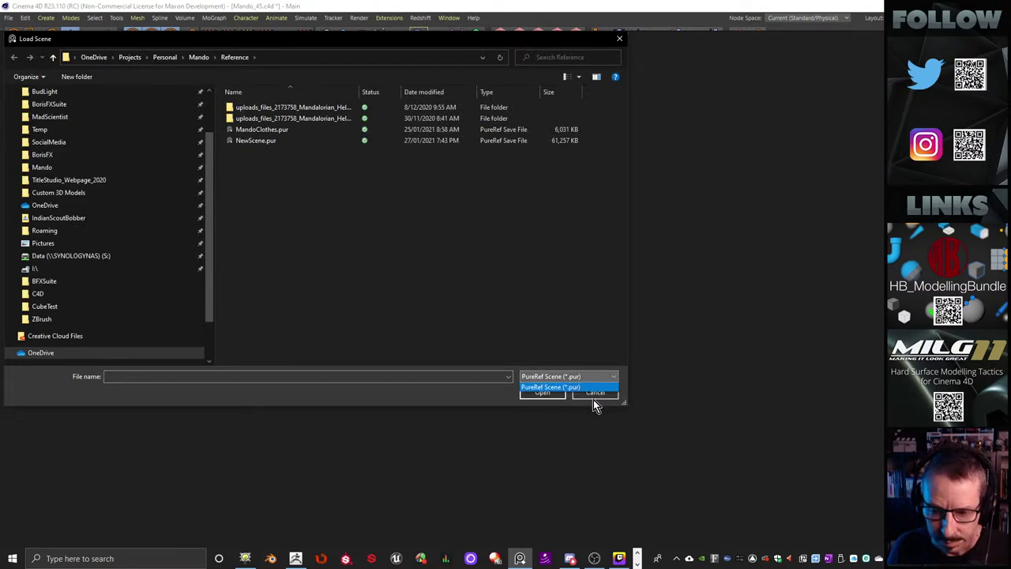
pyautogui.click(592, 390)
pyautogui.click(591, 394)
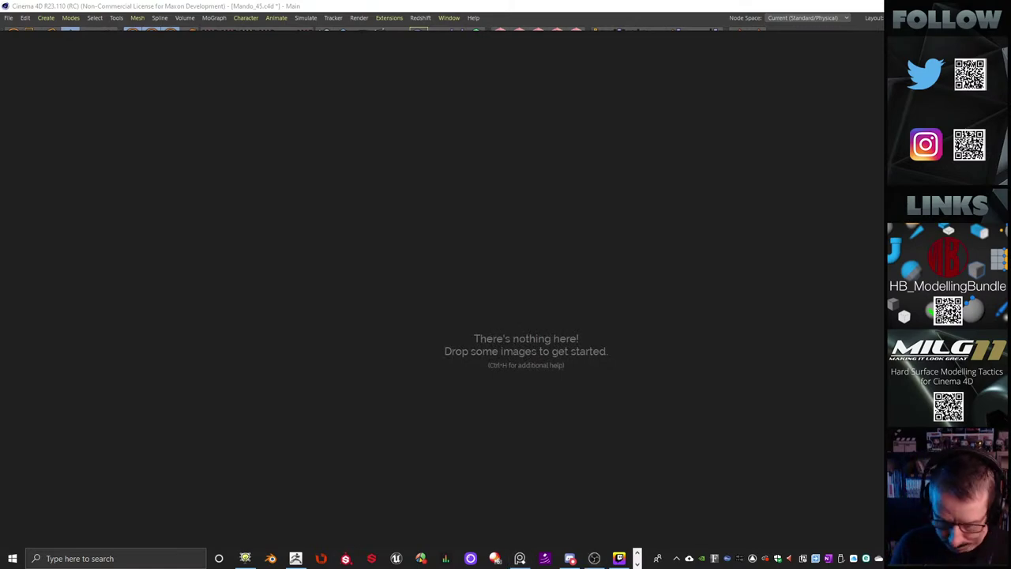
# Open the Mando project's Reference folder in a new File Explorer window
pyautogui.press('super+e')
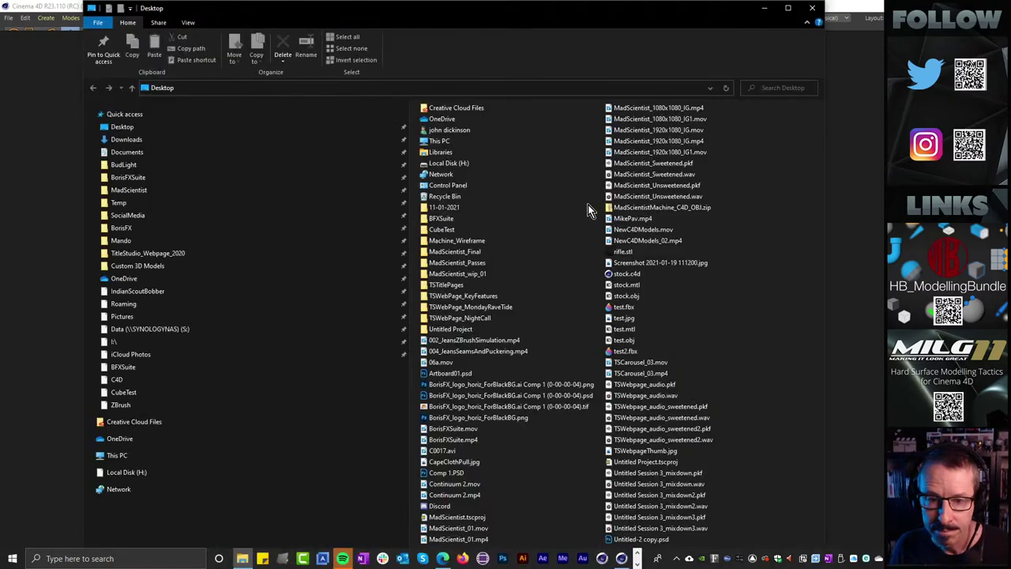
pyautogui.click(131, 240)
pyautogui.doubleClick(460, 146)
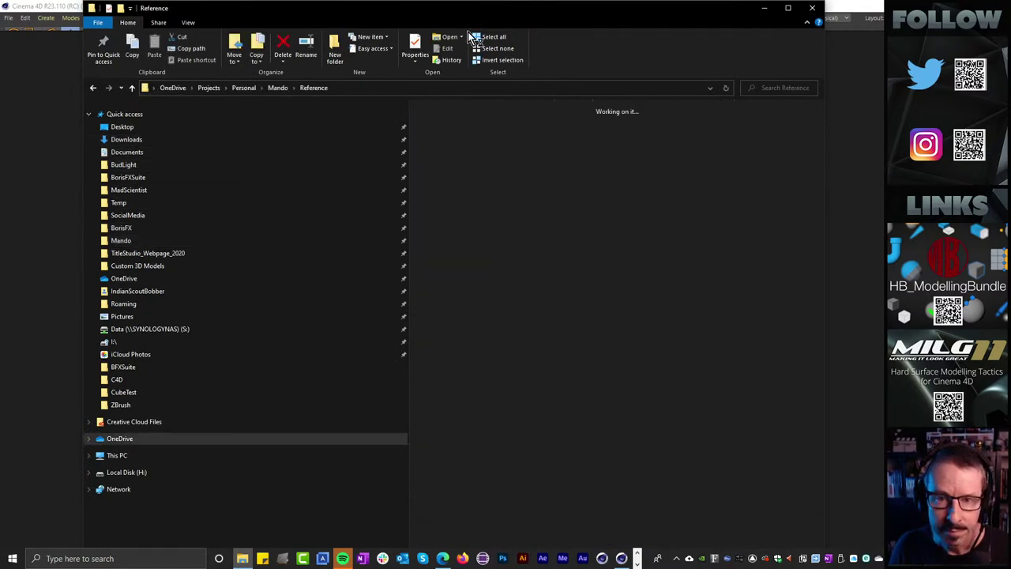
pyautogui.moveTo(435, 17); pyautogui.dragTo(439, 36)
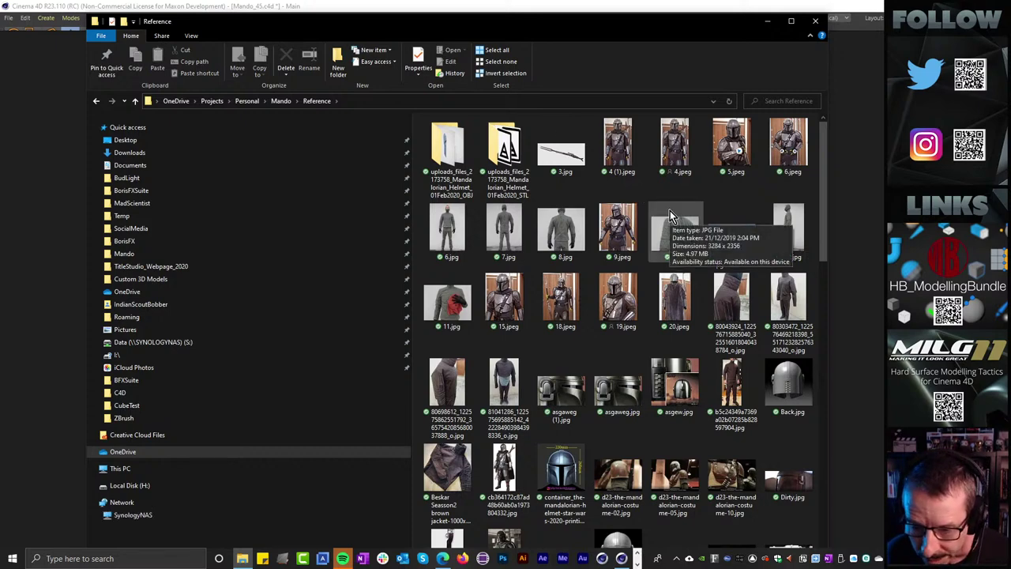
pyautogui.scroll(-10, 670, 215)
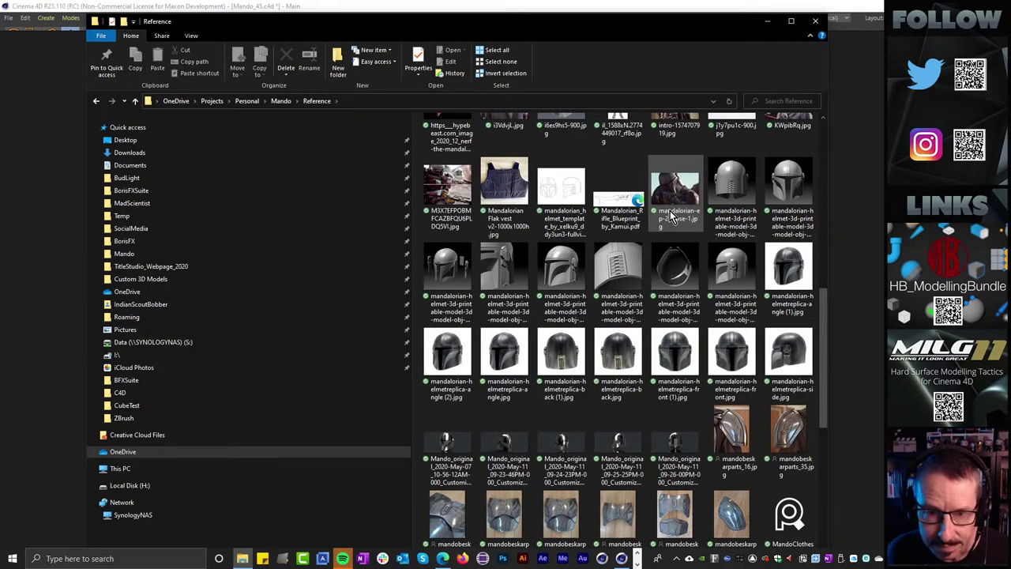
pyautogui.scroll(-5, 670, 215)
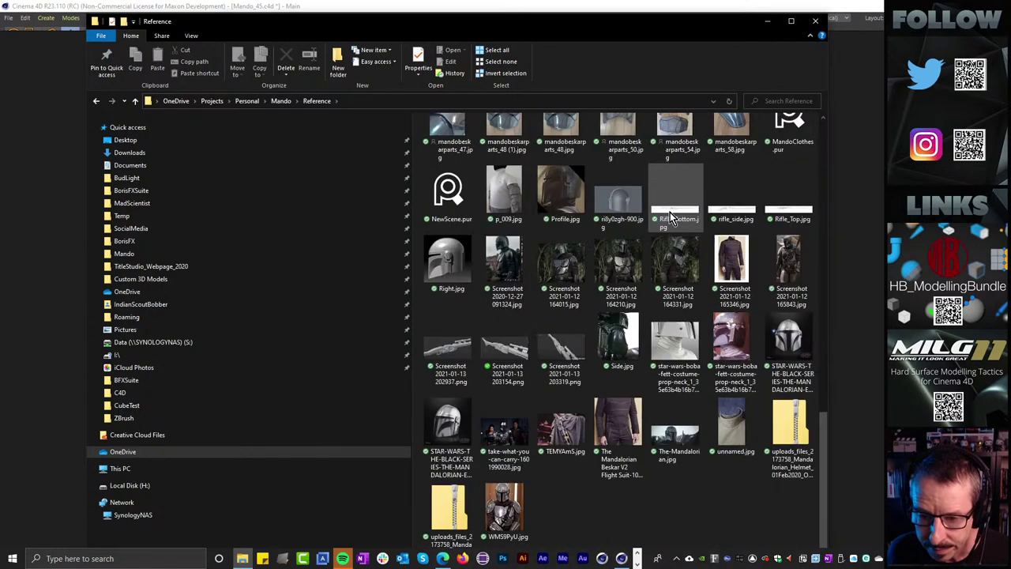
pyautogui.click(564, 434)
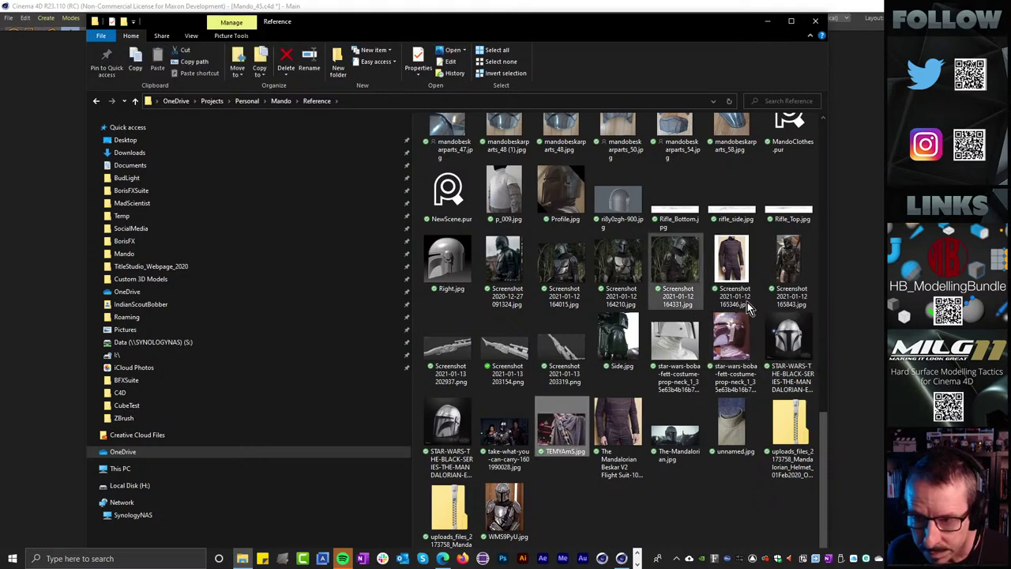
pyautogui.keyDown('ctrl'); pyautogui.click(788, 269); pyautogui.keyUp('ctrl')
pyautogui.keyDown('ctrl'); pyautogui.click(507, 268); pyautogui.keyUp('ctrl')
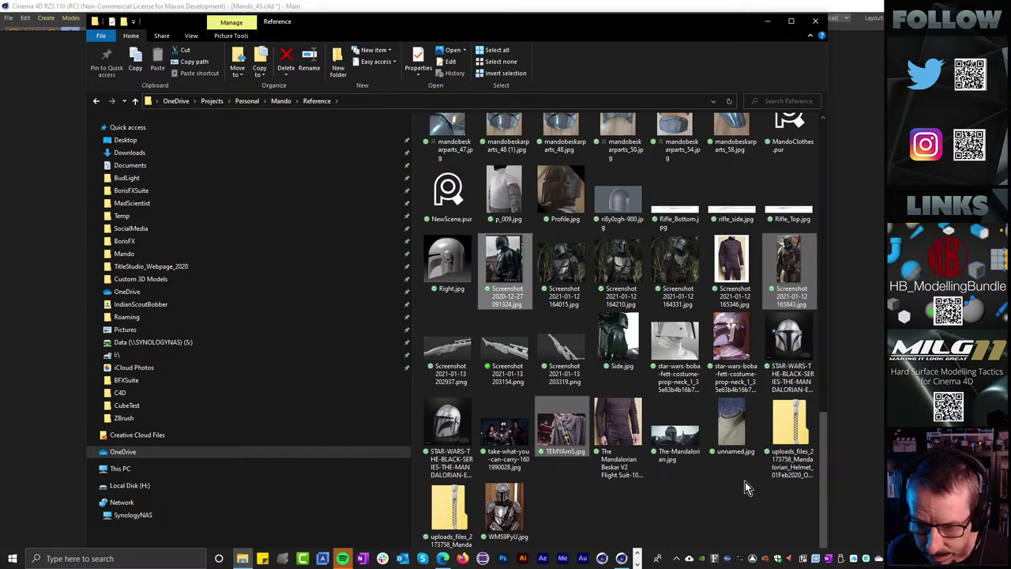
pyautogui.keyDown('ctrl'); pyautogui.click(681, 444); pyautogui.keyUp('ctrl')
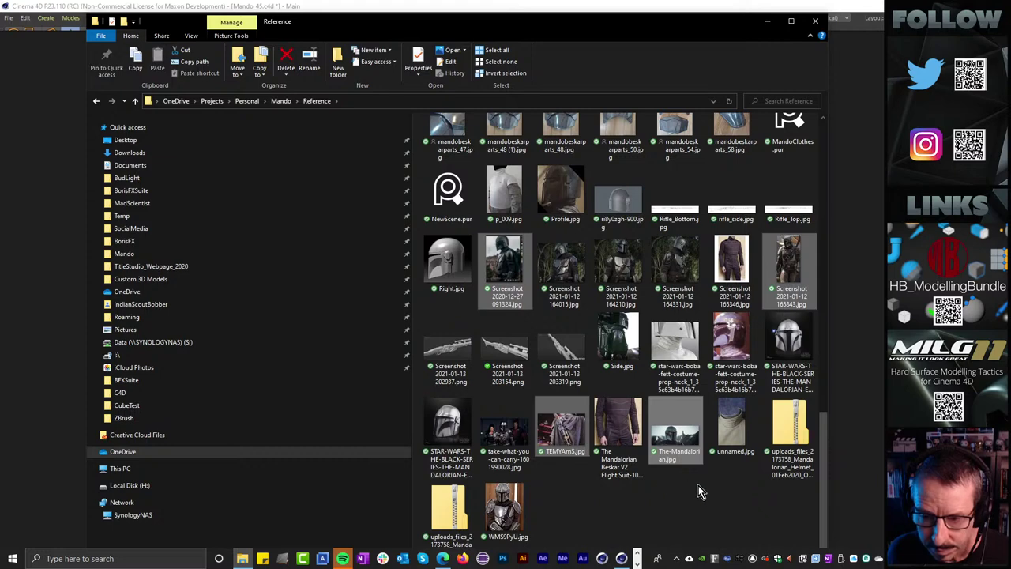
pyautogui.scroll(10, 698, 485)
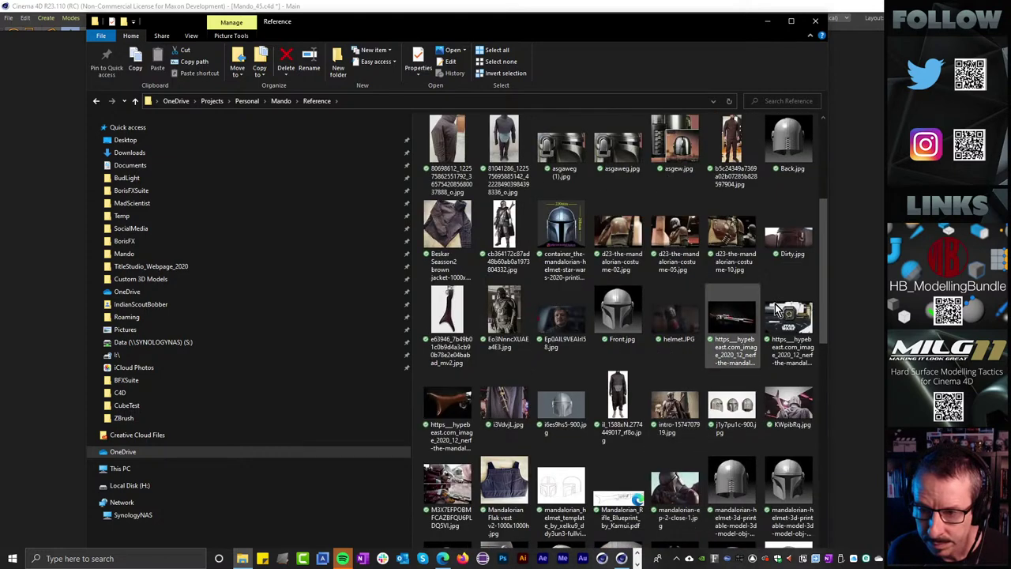
pyautogui.keyDown('ctrl'); pyautogui.click(678, 241); pyautogui.keyUp('ctrl')
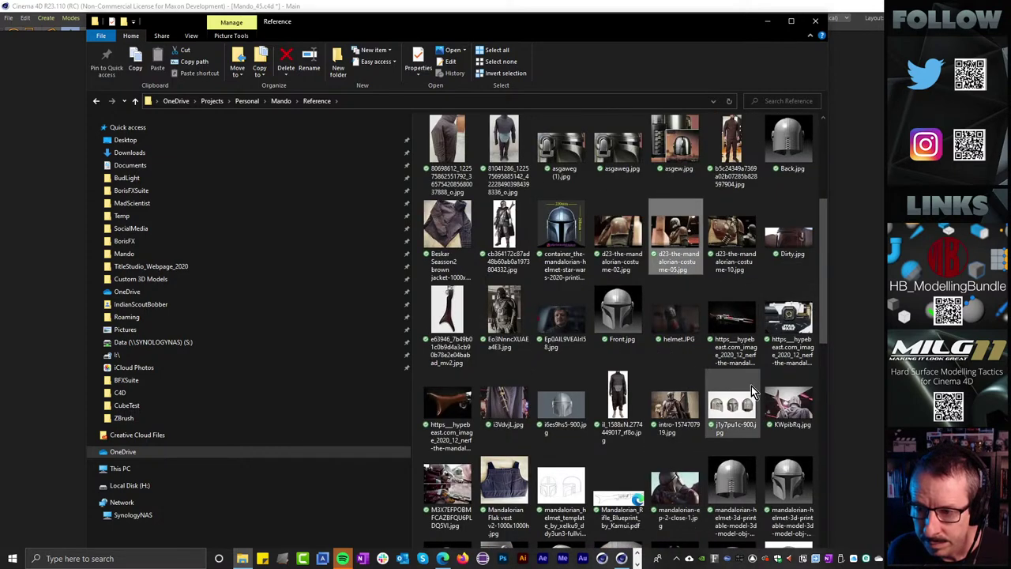
pyautogui.scroll(3, 751, 412)
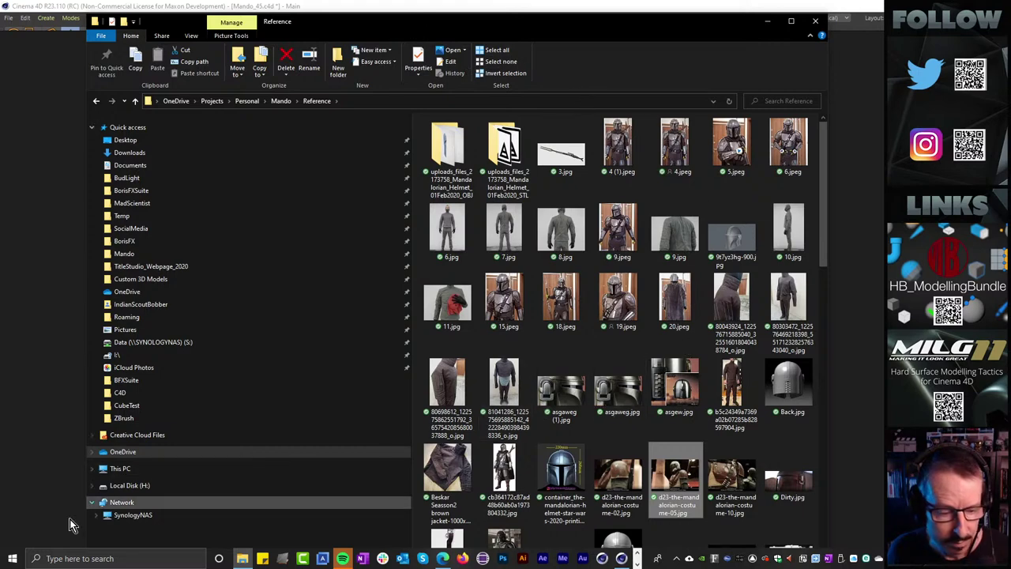
# Move the File Explorer window off the main screen and add the selected reference images to the PureRef board
pyautogui.click(10, 560)
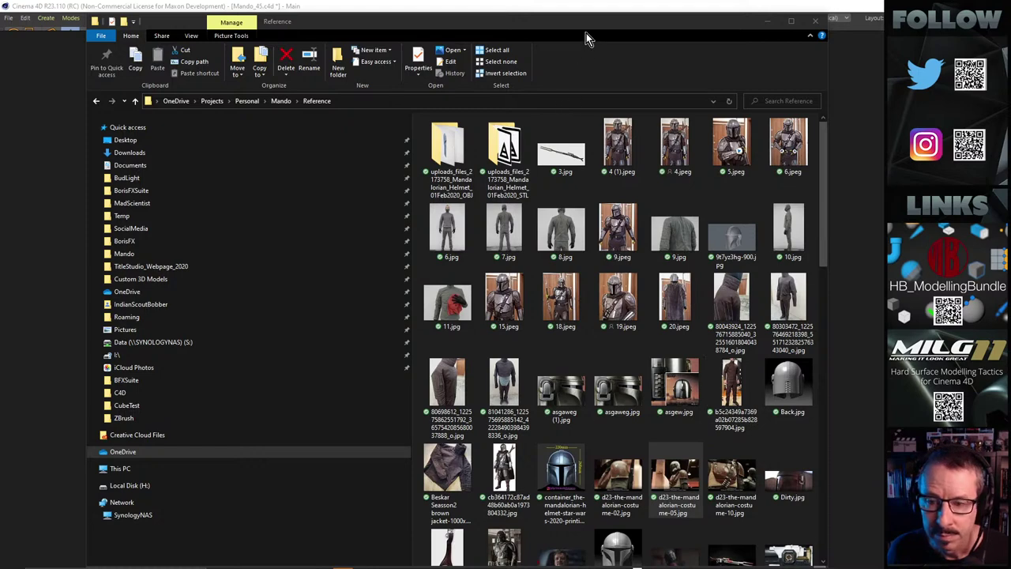
pyautogui.moveTo(592, 34); pyautogui.dragTo(1010, 190)
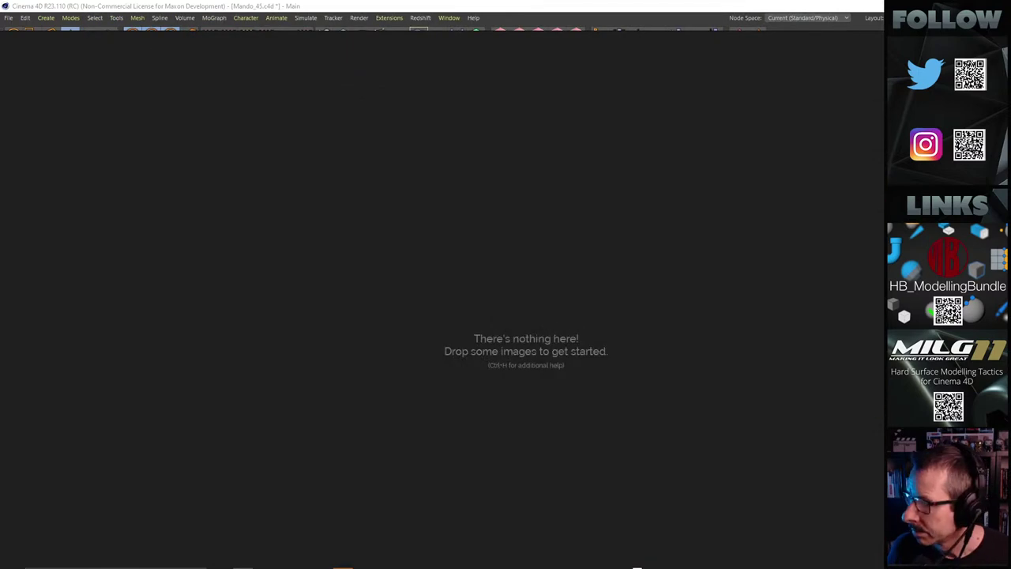
pyautogui.moveTo(1010, 300); pyautogui.dragTo(414, 315)
# Examine the reference photos for how the rifle hangs on the back and how its strap runs over the shoulder
pyautogui.scroll(-6, 624, 298)
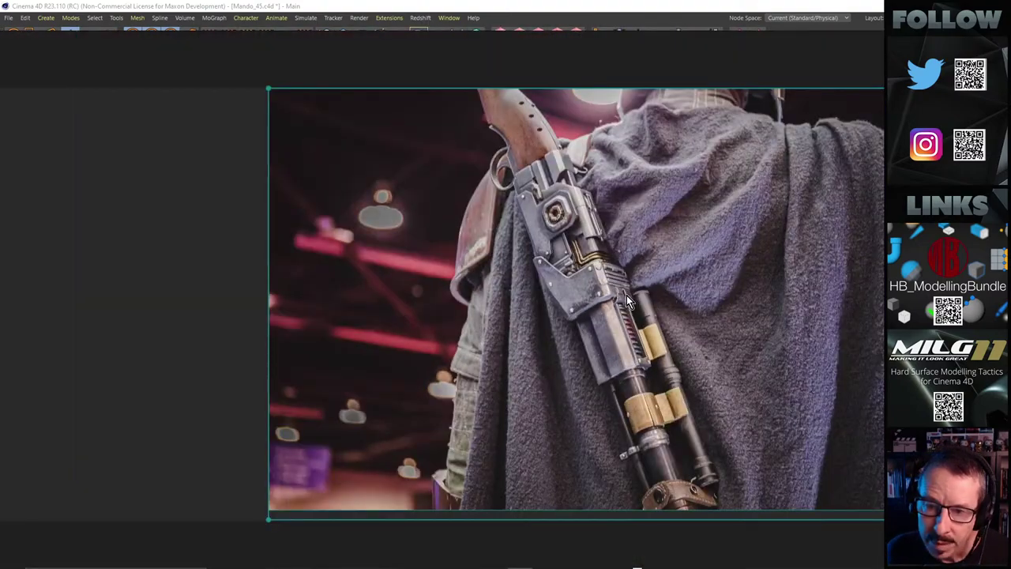
pyautogui.scroll(4, 584, 167)
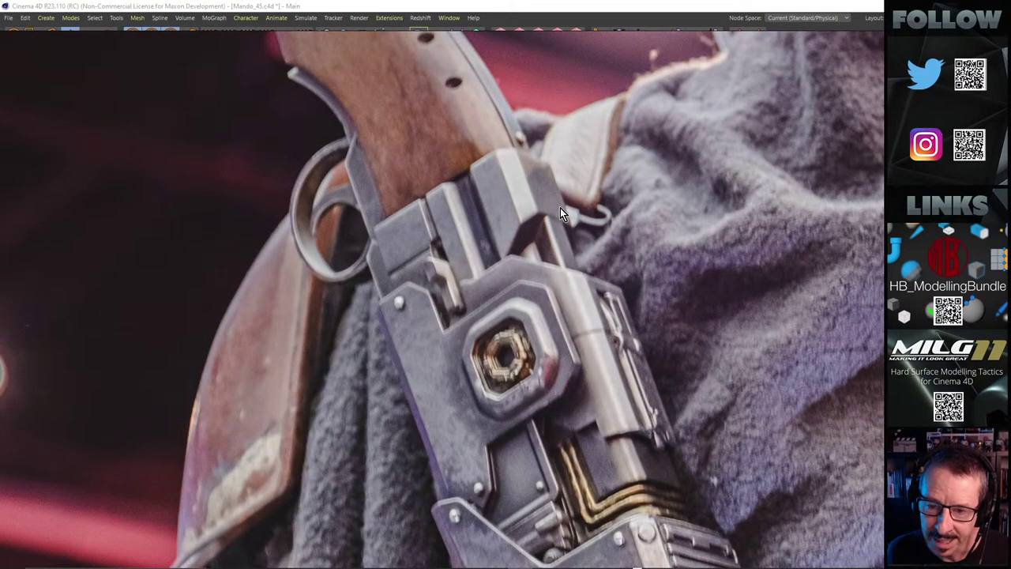
pyautogui.scroll(-3, 561, 207)
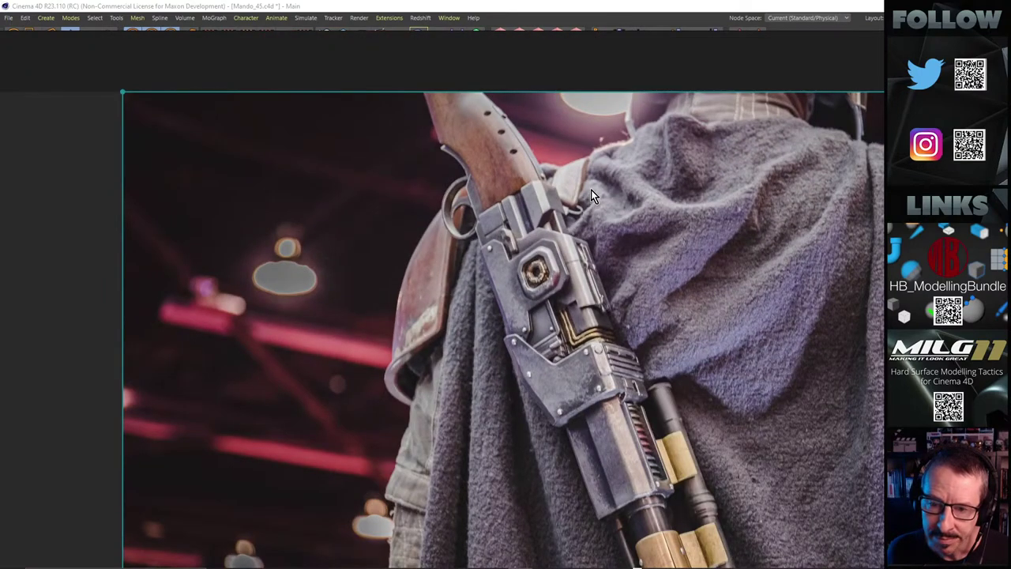
pyautogui.scroll(-2, 591, 190)
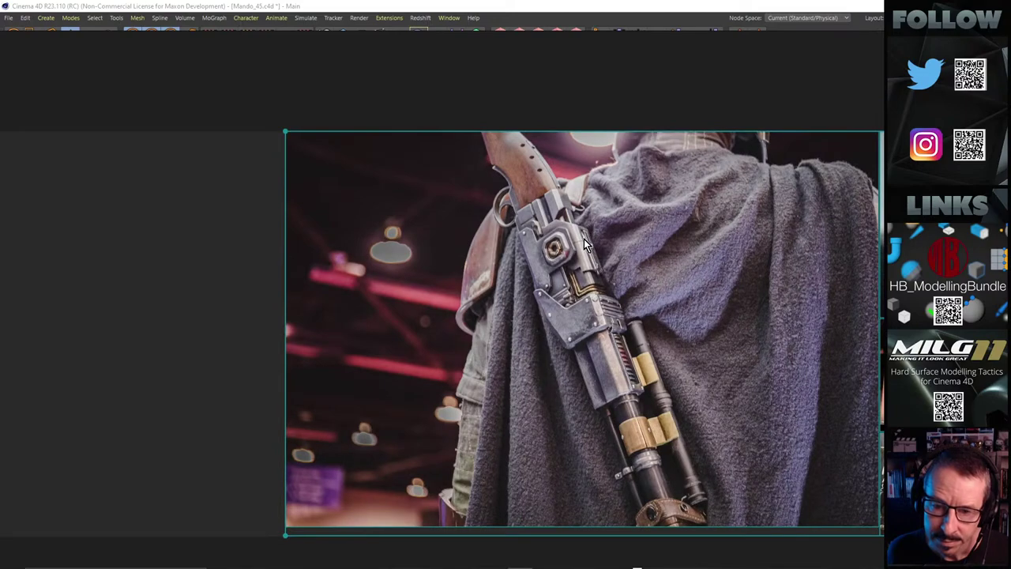
pyautogui.scroll(-2, 655, 265)
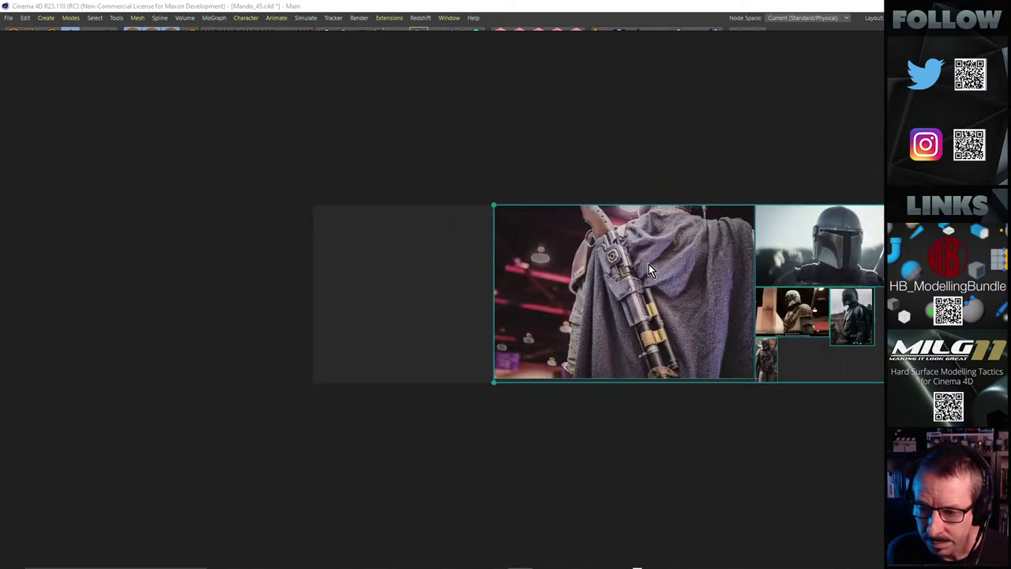
pyautogui.scroll(4, 862, 323)
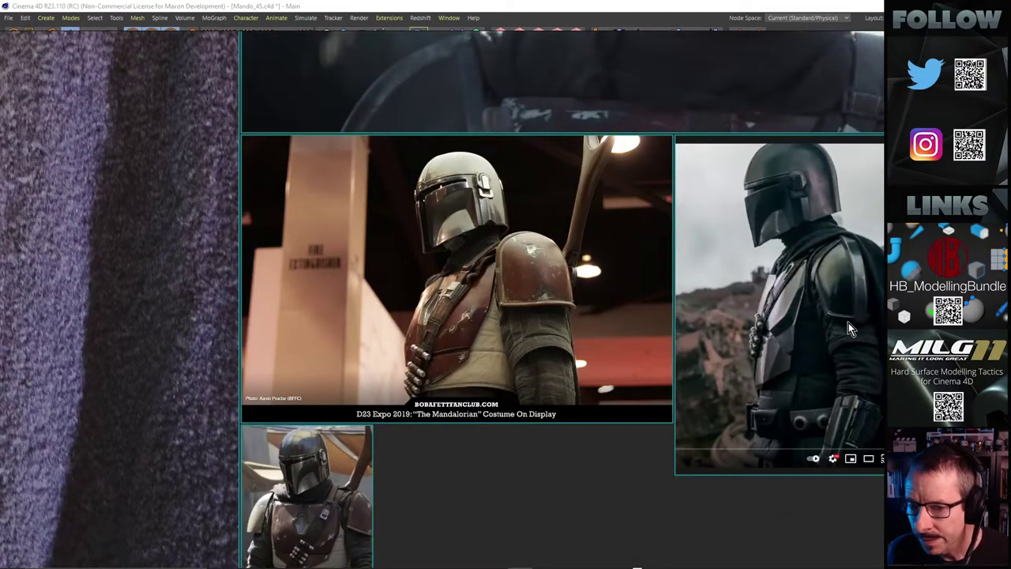
pyautogui.scroll(3, 541, 284)
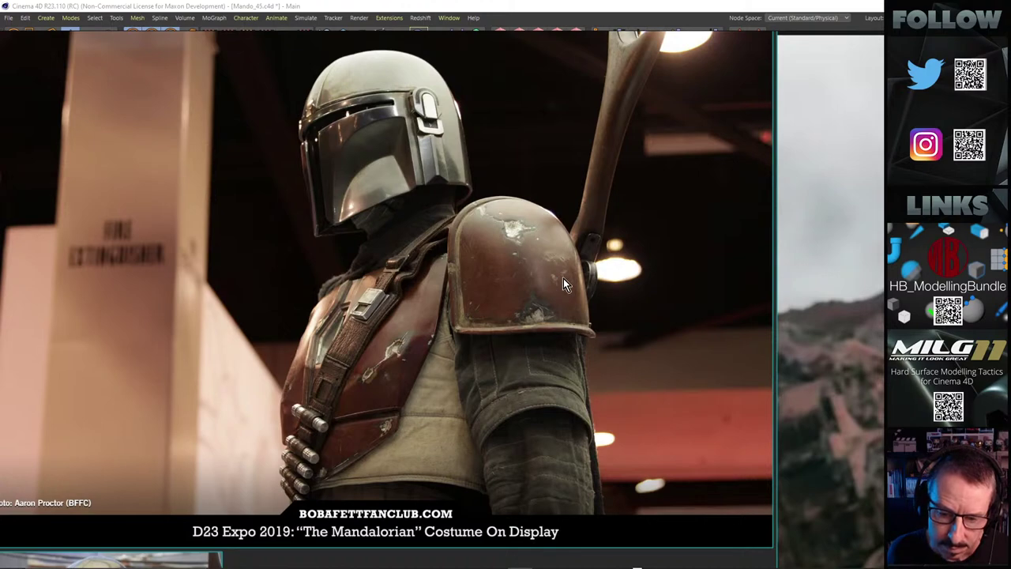
# Compare the D23 Expo photo with the other reference shots to see where the shoulder strap passes the rifle stock
pyautogui.scroll(-3, 564, 284)
pyautogui.scroll(5, 329, 534)
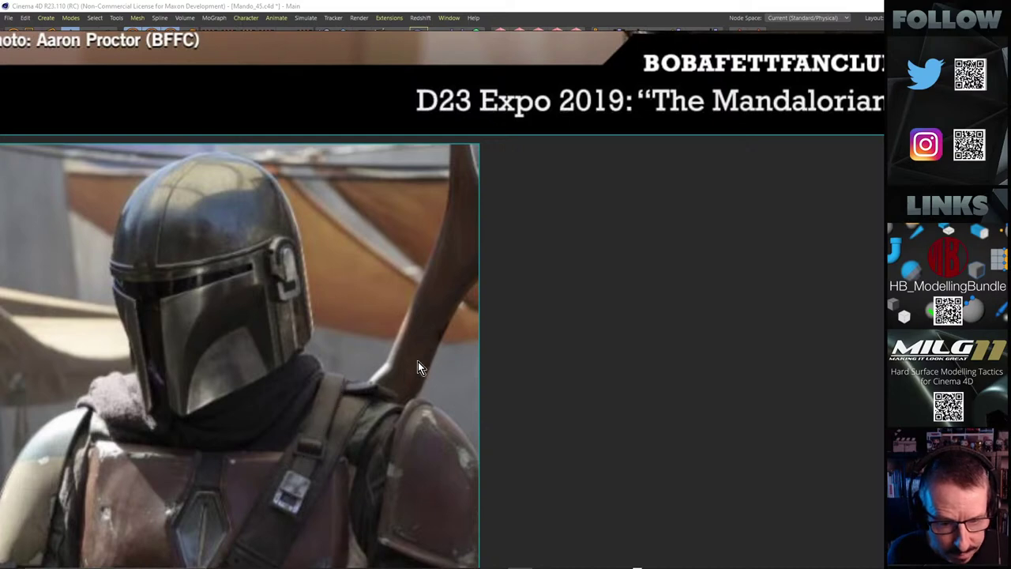
pyautogui.scroll(-3, 417, 362)
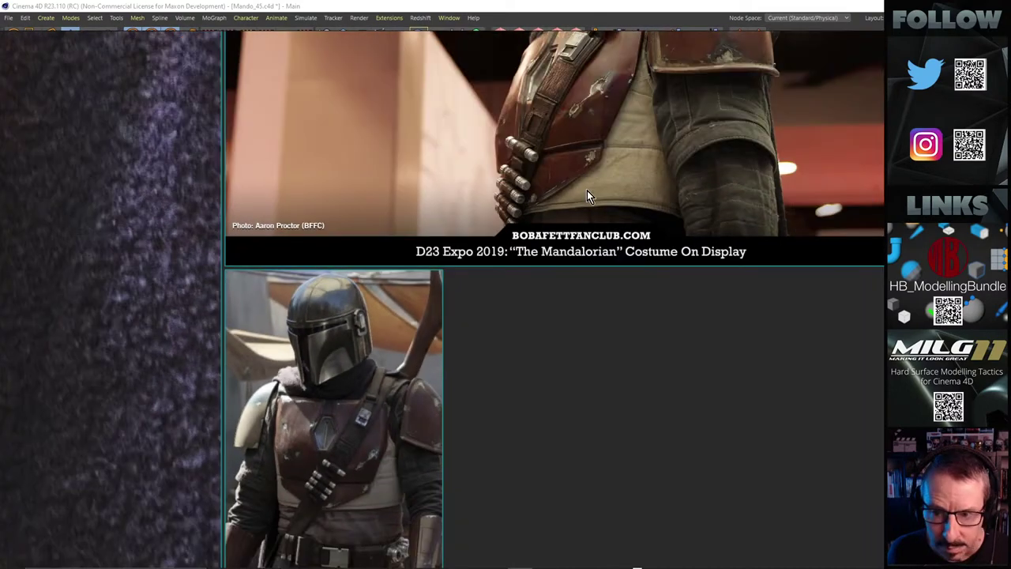
pyautogui.scroll(-2, 608, 156)
pyautogui.scroll(-2, 641, 123)
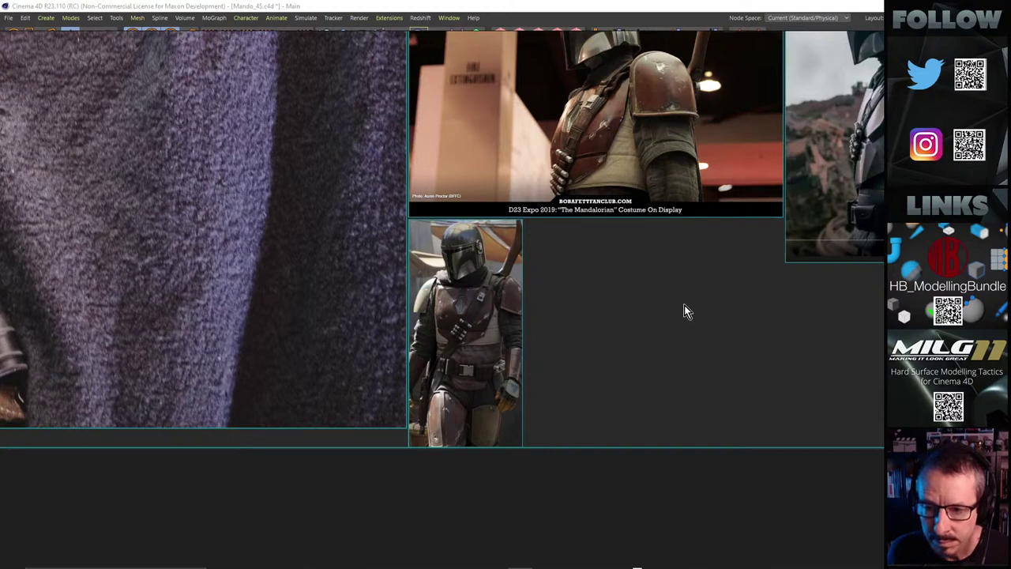
pyautogui.moveTo(684, 305); pyautogui.dragTo(564, 485, button='middle')
pyautogui.moveTo(924, 270); pyautogui.dragTo(816, 420, button='middle')
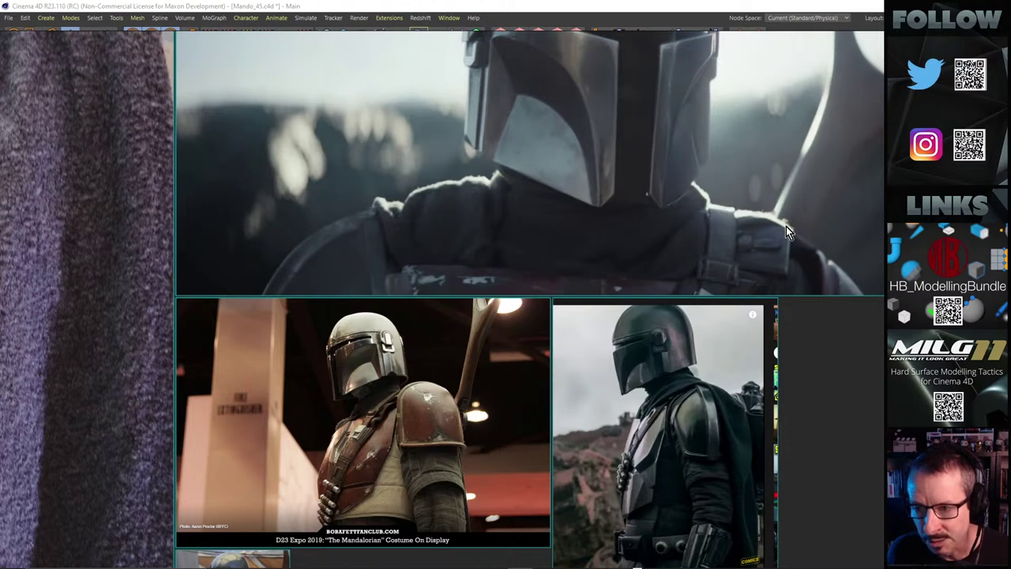
pyautogui.scroll(-3, 525, 389)
pyautogui.scroll(-3, 392, 386)
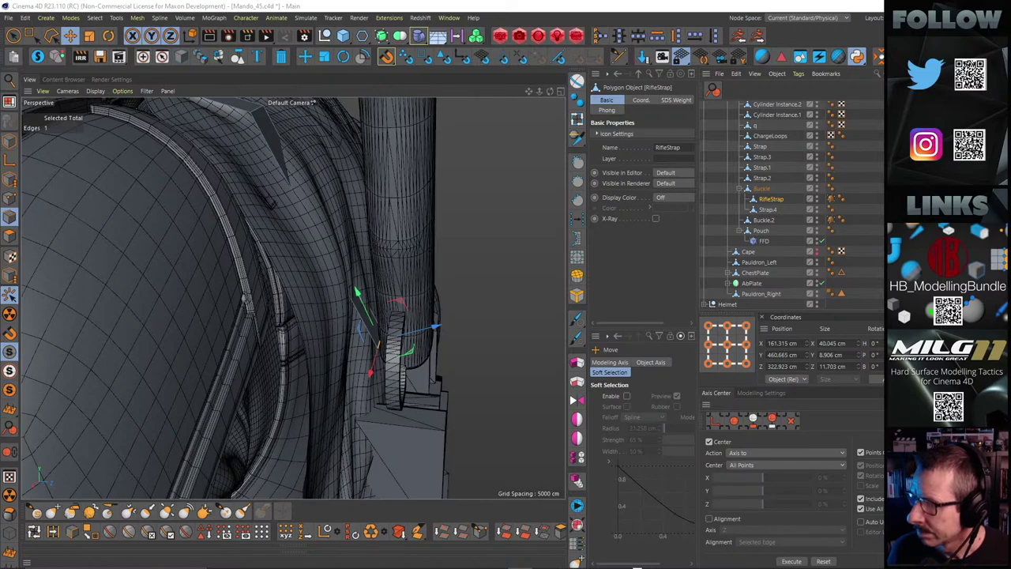
# Undo the recent RifleStrap edits back to before its extension down the back towards the rifle
pyautogui.keyDown('alt'); pyautogui.moveTo(294, 278); pyautogui.dragTo(213, 267); pyautogui.keyUp('alt')
pyautogui.keyDown('alt'); pyautogui.moveTo(305, 255); pyautogui.dragTo(186, 260, button='right'); pyautogui.keyUp('alt')
pyautogui.keyDown('alt'); pyautogui.moveTo(323, 236); pyautogui.dragTo(490, 286); pyautogui.keyUp('alt')
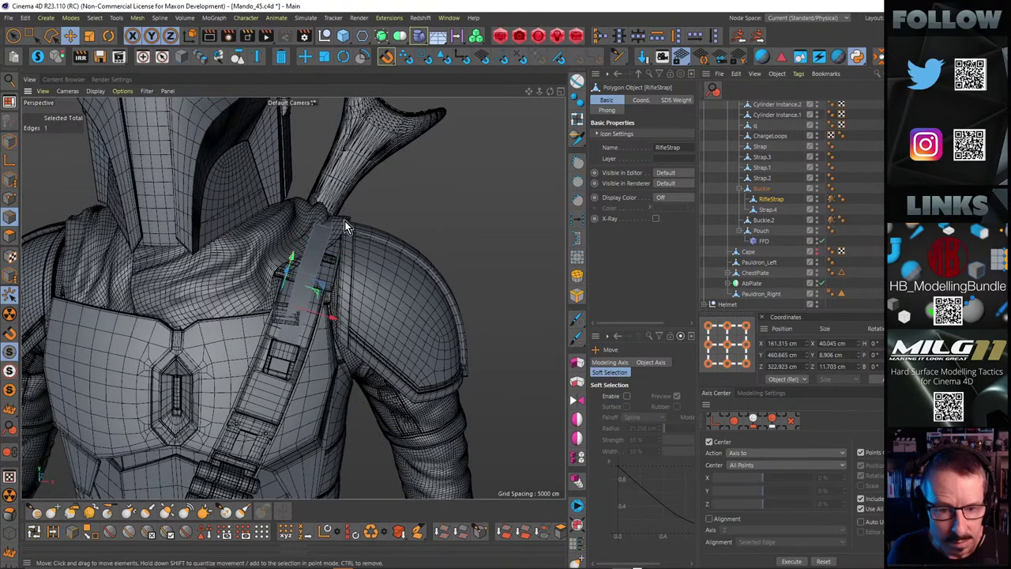
pyautogui.hotkey('ctrl', 'z')
pyautogui.hotkey('ctrl', 'z')
pyautogui.hotkey('ctrl', 'z')
pyautogui.hotkey('ctrl', 'z')
pyautogui.hotkey('ctrl', 'z')
pyautogui.hotkey('ctrl', 'z')
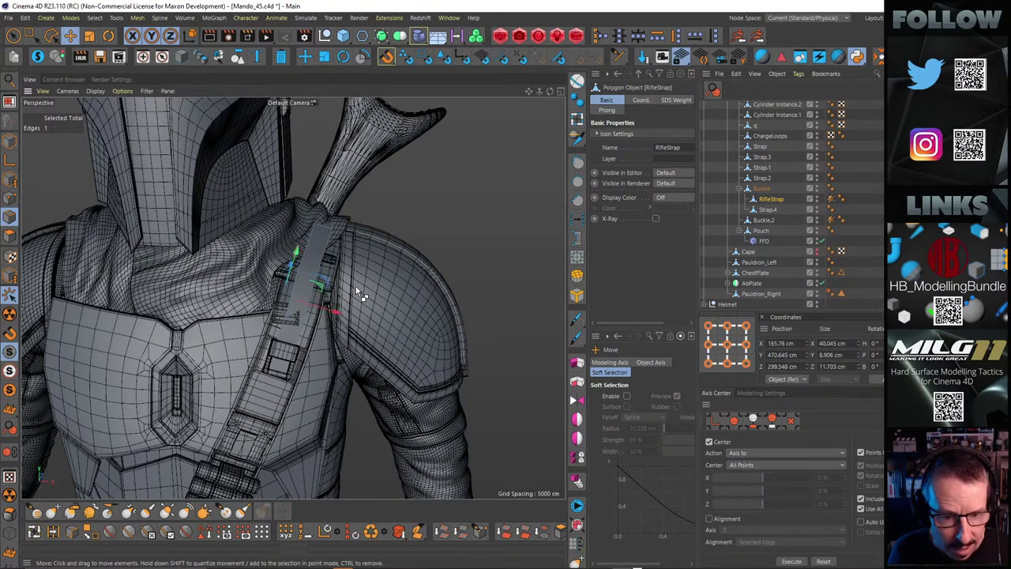
pyautogui.hotkey('ctrl', 'z')
pyautogui.hotkey('ctrl', 'z')
pyautogui.hotkey('ctrl', 'z')
pyautogui.hotkey('ctrl', 'z')
pyautogui.hotkey('ctrl', 'z')
pyautogui.hotkey('ctrl', 'z')
pyautogui.hotkey('ctrl', 'z')
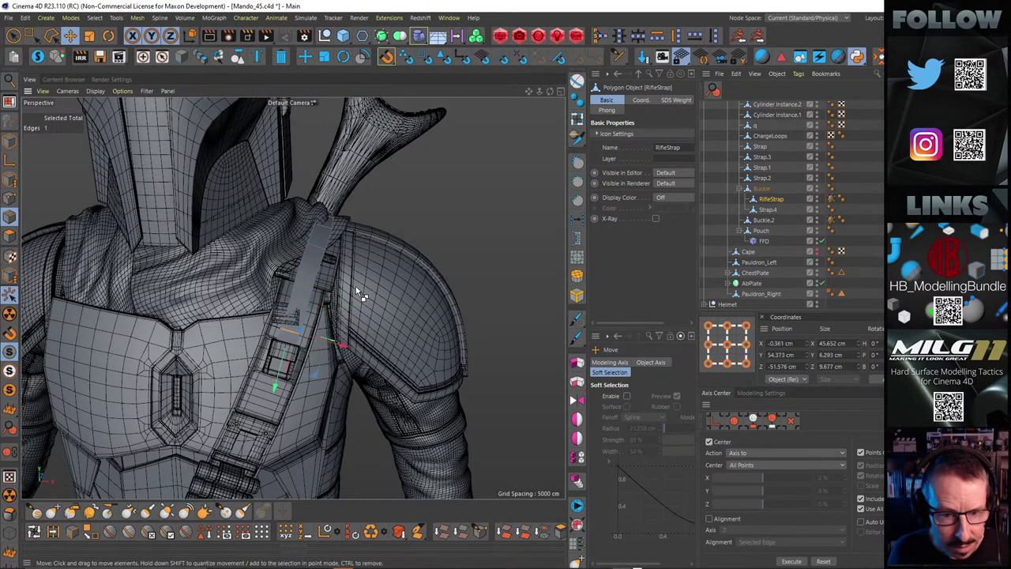
pyautogui.hotkey('ctrl', 'z')
pyautogui.hotkey('ctrl', 'z')
pyautogui.hotkey('ctrl', 'z')
pyautogui.hotkey('ctrl', 'z')
pyautogui.hotkey('ctrl', 'z')
pyautogui.hotkey('ctrl', 'z')
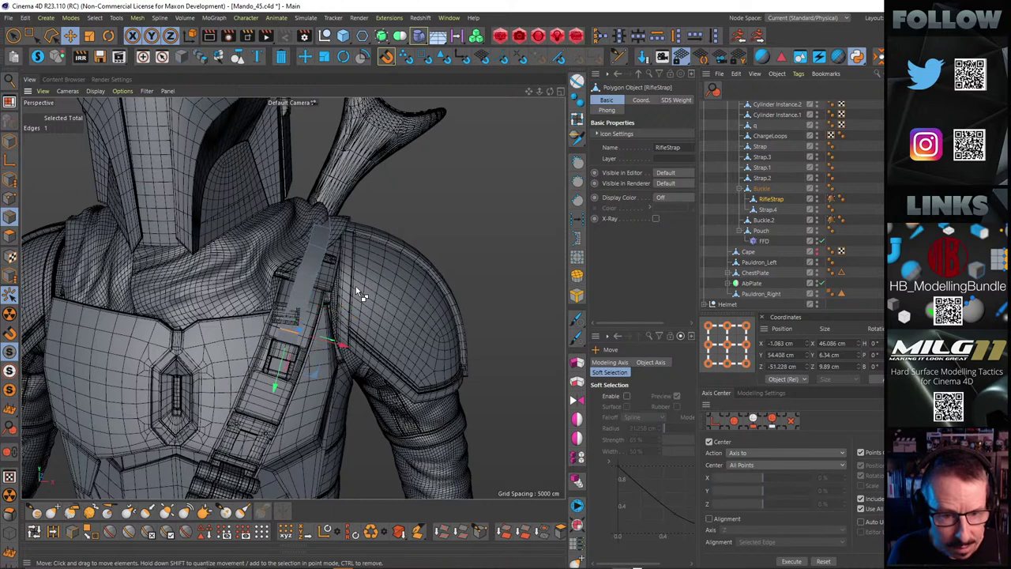
pyautogui.hotkey('ctrl', 'z')
pyautogui.hotkey('ctrl', 'z')
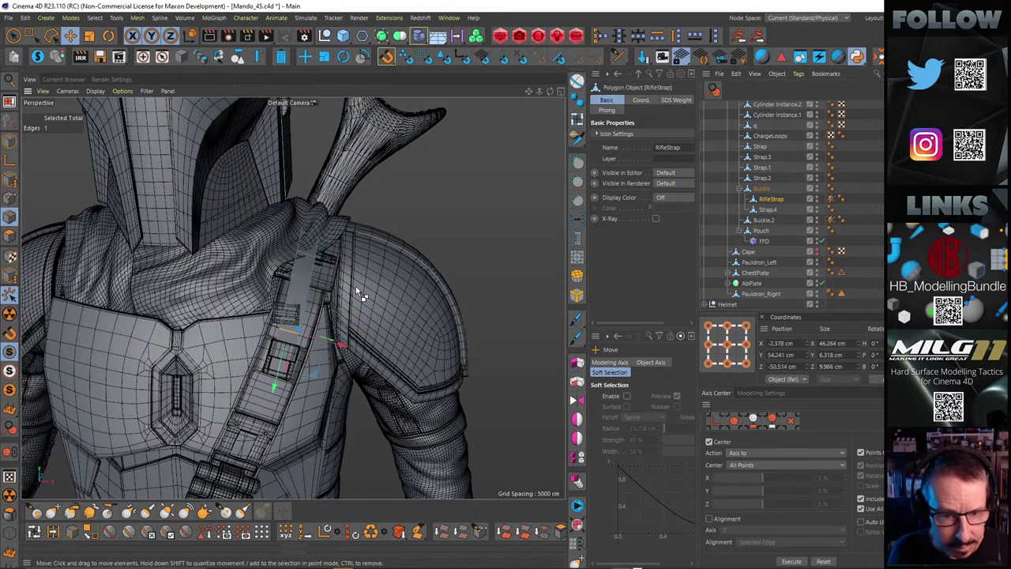
pyautogui.keyDown('alt'); pyautogui.moveTo(320, 226); pyautogui.dragTo(394, 315); pyautogui.keyUp('alt')
pyautogui.hotkey('ctrl', 'z')
pyautogui.hotkey('ctrl', 'z')
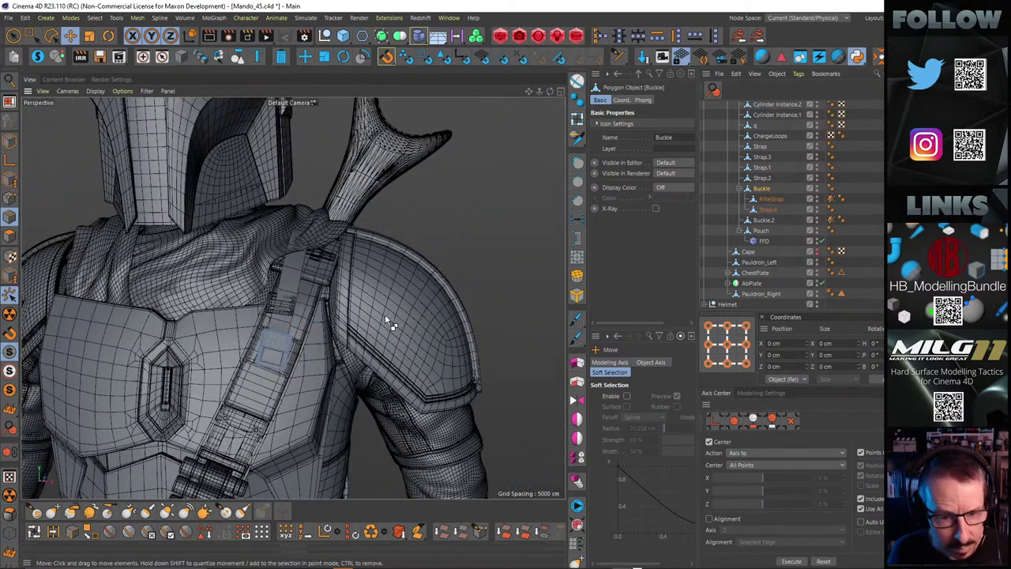
# Reselect the RifleStrap and shift its crosswise edge on the section above the chest buckle slightly sideways
pyautogui.keyDown('alt'); pyautogui.moveTo(289, 283); pyautogui.dragTo(338, 128); pyautogui.keyUp('alt')
pyautogui.keyDown('alt'); pyautogui.moveTo(291, 285); pyautogui.dragTo(300, 267, button='right'); pyautogui.keyUp('alt')
pyautogui.keyDown('alt'); pyautogui.moveTo(300, 266); pyautogui.dragTo(371, 217); pyautogui.keyUp('alt')
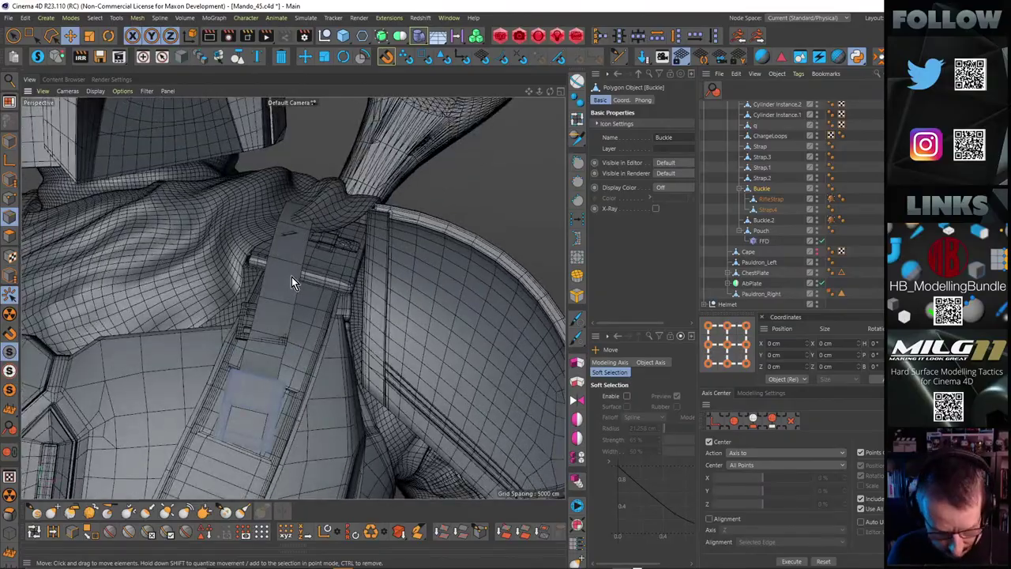
pyautogui.click(292, 276)
pyautogui.scroll(5, 270, 270)
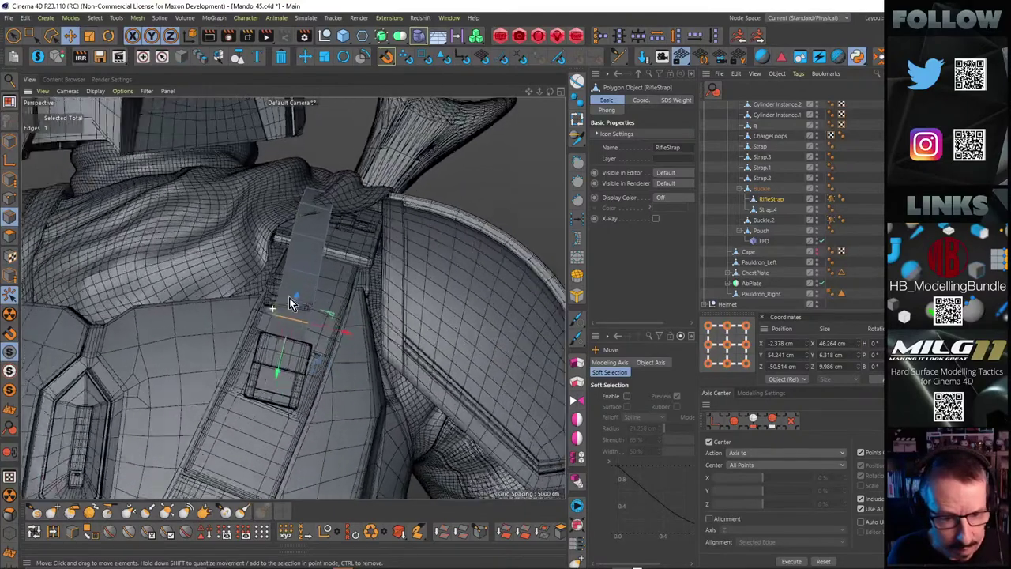
pyautogui.scroll(3, 285, 267)
pyautogui.scroll(-6, 380, 280)
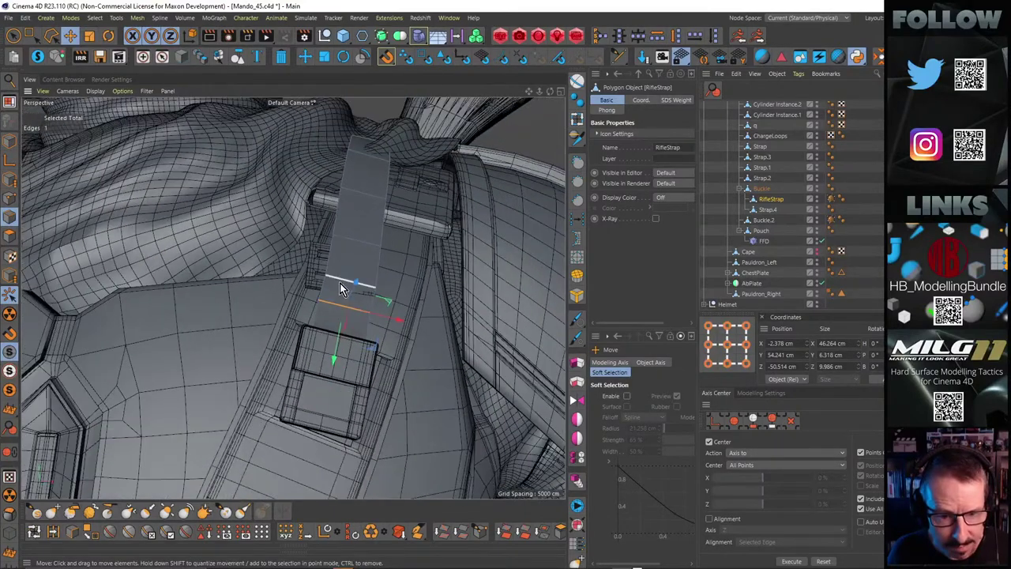
pyautogui.click(340, 286)
pyautogui.scroll(4, 341, 286)
pyautogui.moveTo(299, 267); pyautogui.dragTo(336, 272)
pyautogui.click(337, 264)
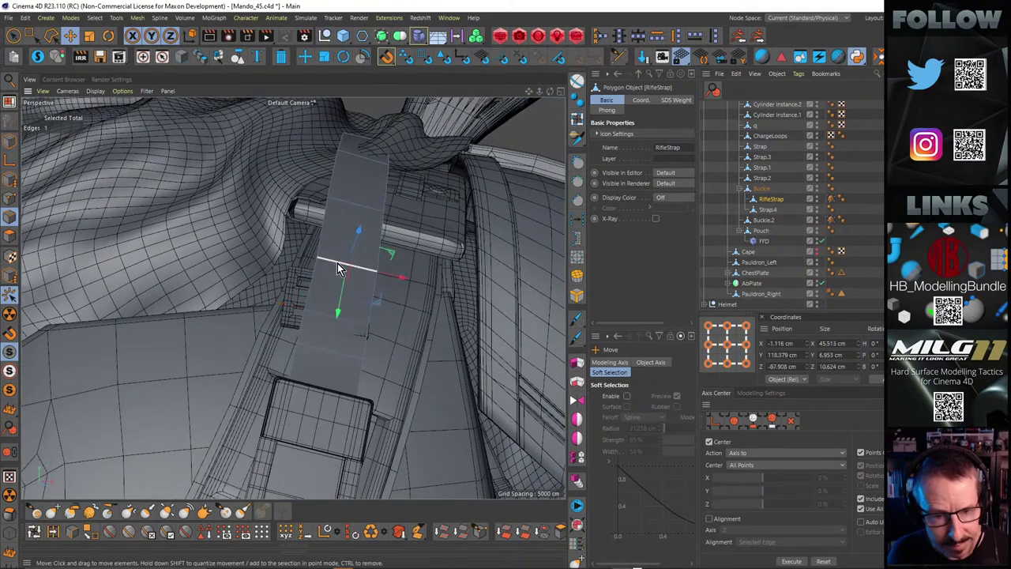
pyautogui.click(387, 276)
pyautogui.keyDown('alt'); pyautogui.moveTo(387, 274); pyautogui.dragTo(313, 302); pyautogui.keyUp('alt')
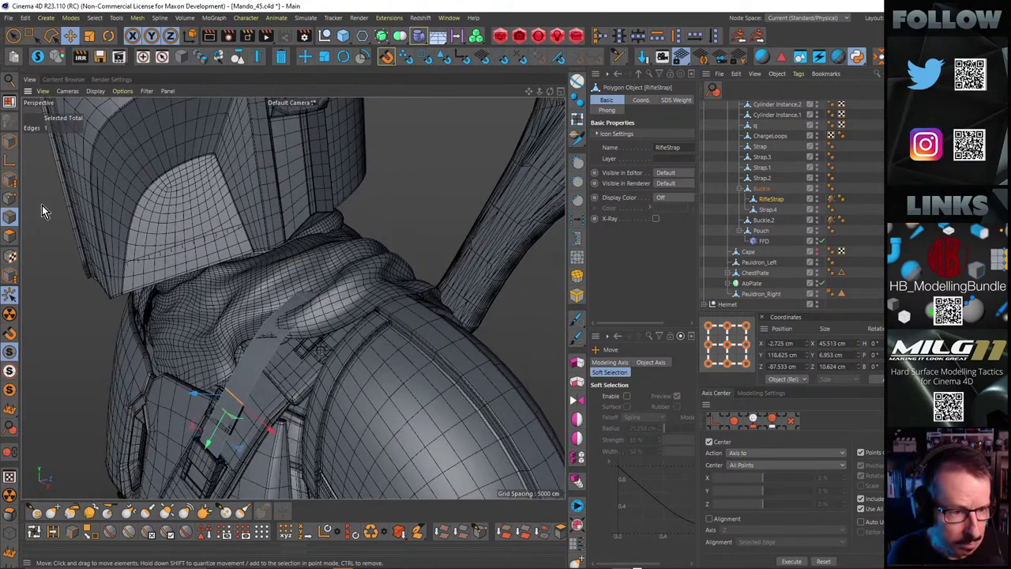
# Switch to polygons and continue the RifleStrap from its shoulder end over the cape and down the back
pyautogui.click(9, 235)
pyautogui.keyDown('alt'); pyautogui.moveTo(287, 315); pyautogui.dragTo(321, 289); pyautogui.keyUp('alt')
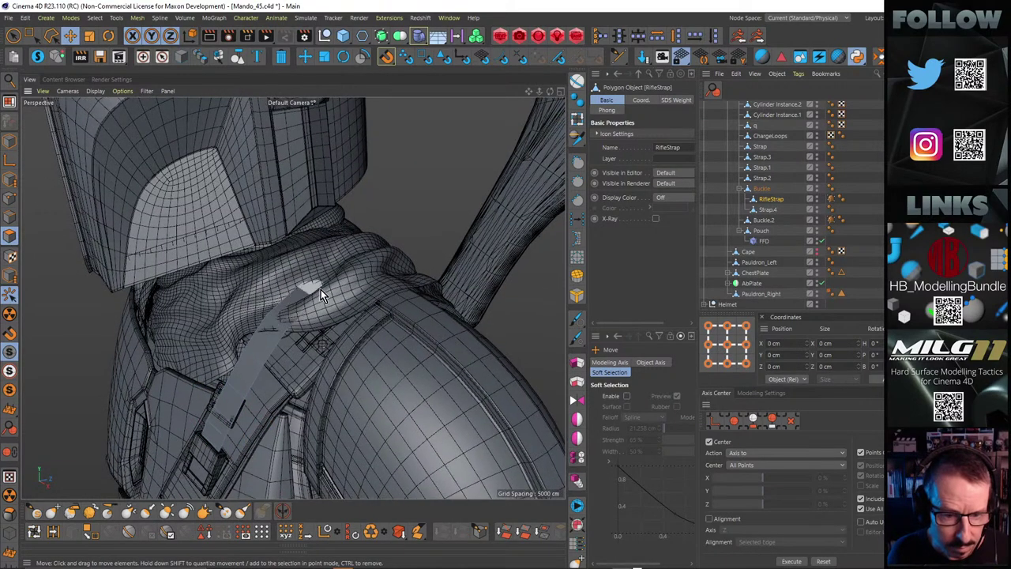
pyautogui.click(321, 286)
pyautogui.keyDown('alt'); pyautogui.moveTo(320, 253); pyautogui.dragTo(510, 267); pyautogui.keyUp('alt')
pyautogui.click(467, 281)
pyautogui.moveTo(441, 268)
pyautogui.keyDown('alt'); pyautogui.mouseDown()
pyautogui.moveTo(448, 239)
pyautogui.moveTo(405, 291)
pyautogui.moveTo(313, 341)
pyautogui.moveTo(172, 364)
pyautogui.moveTo(431, 284)
pyautogui.moveTo(502, 277)
pyautogui.moveTo(297, 278)
pyautogui.moveTo(271, 248)
pyautogui.moveTo(251, 249)
pyautogui.moveTo(267, 234)
pyautogui.moveTo(195, 212)
pyautogui.moveTo(445, 281)
pyautogui.mouseUp(); pyautogui.keyUp('alt')
pyautogui.click(366, 305)
pyautogui.click(379, 294)
pyautogui.click(359, 317)
pyautogui.click(442, 272)
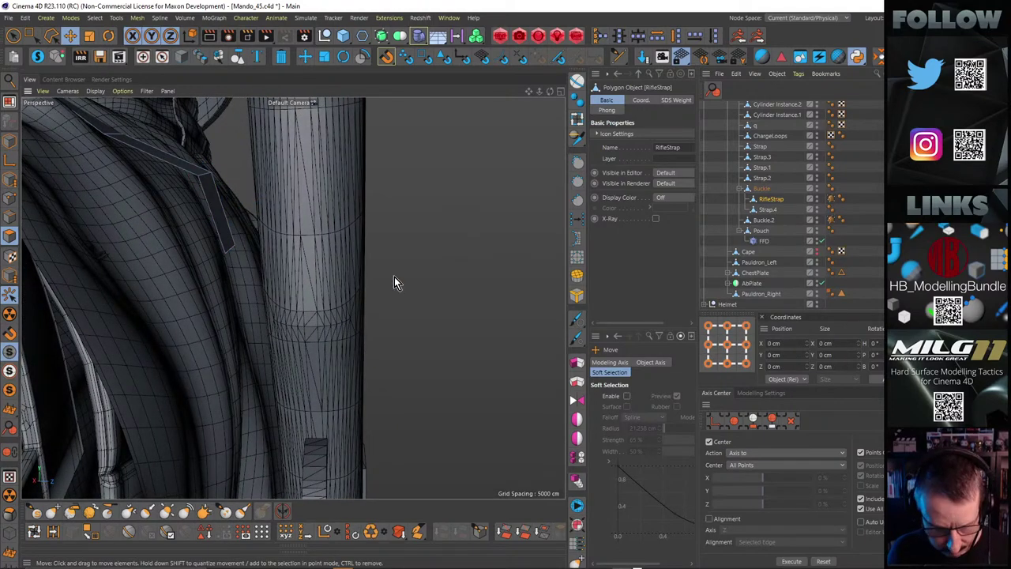
# Extrude the RifleStrap's rear end edge behind the shoulder to add another segment
pyautogui.press('2')
pyautogui.keyDown('ctrl'); pyautogui.moveTo(234, 252); pyautogui.dragTo(204, 252); pyautogui.keyUp('ctrl')
pyautogui.click(303, 278)
pyautogui.scroll(4, 304, 279)
# Reposition the RifleStrap's crosswise edges at the top and front of the shoulder so the strap follows the cape
pyautogui.click(225, 234)
pyautogui.keyDown('alt'); pyautogui.moveTo(204, 251); pyautogui.dragTo(220, 225, button='right'); pyautogui.keyUp('alt')
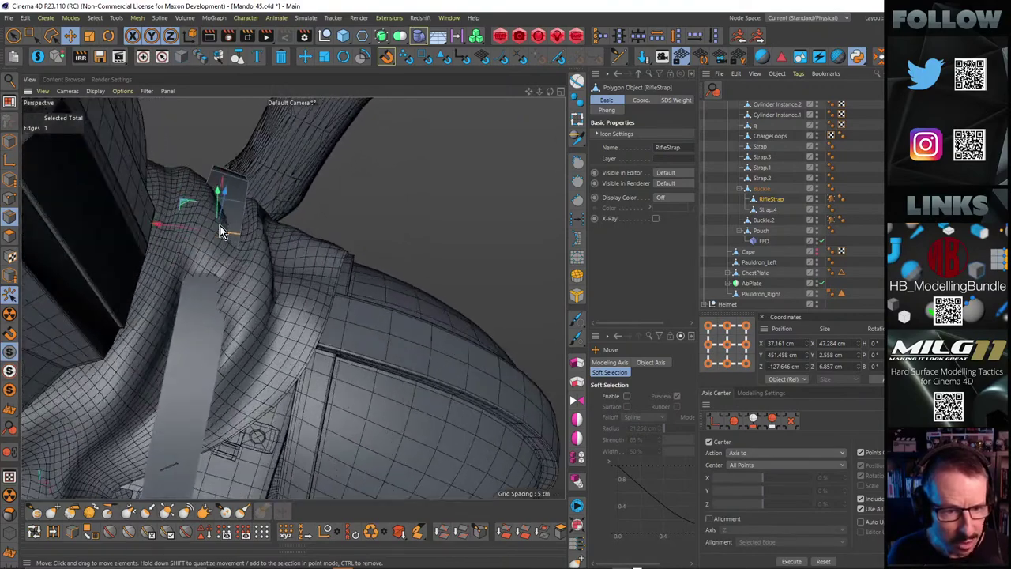
pyautogui.moveTo(177, 227); pyautogui.dragTo(280, 279)
pyautogui.scroll(-5, 237, 265)
pyautogui.scroll(5, 280, 285)
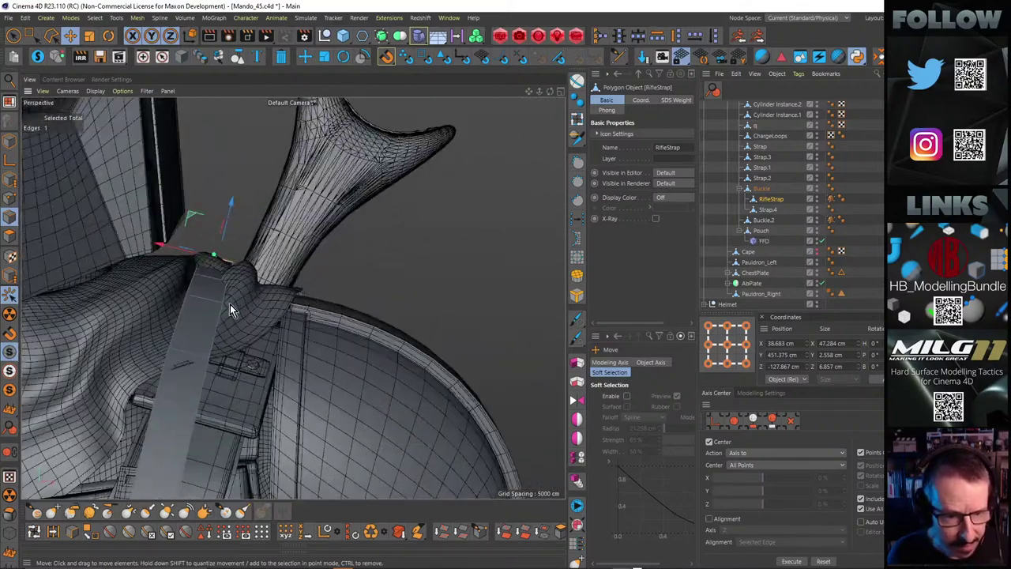
pyautogui.click(204, 310)
pyautogui.moveTo(203, 312)
pyautogui.keyDown('alt'); pyautogui.mouseDown()
pyautogui.moveTo(172, 291)
pyautogui.moveTo(204, 330)
pyautogui.moveTo(190, 309)
pyautogui.mouseUp(); pyautogui.keyUp('alt')
pyautogui.click(185, 336)
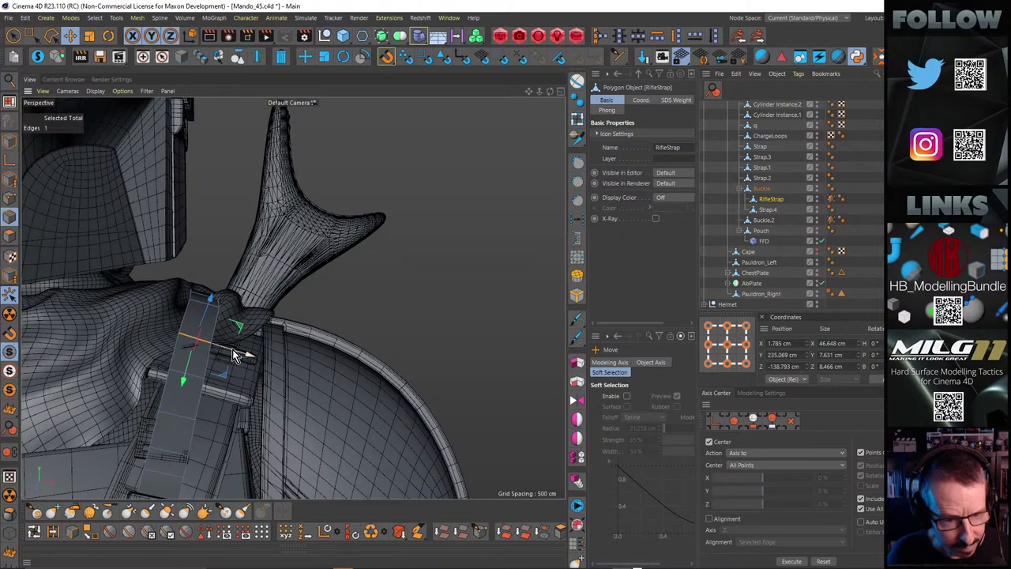
# Move the RifleStrap's crosswise edge behind the shoulder to fit the strap against the cape
pyautogui.scroll(-10, 207, 342)
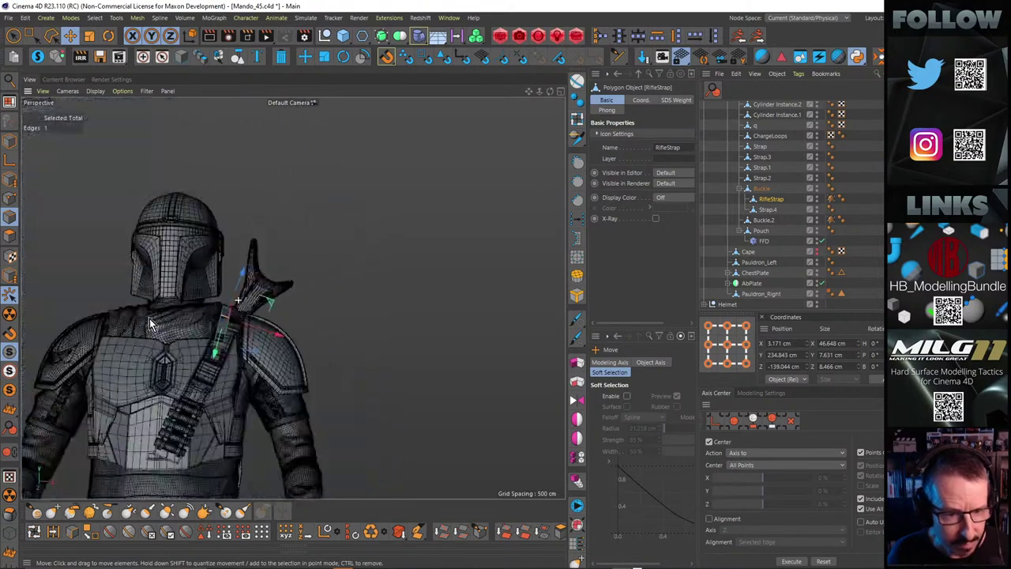
pyautogui.keyDown('alt'); pyautogui.moveTo(188, 403); pyautogui.dragTo(346, 376); pyautogui.keyUp('alt')
pyautogui.keyDown('alt'); pyautogui.moveTo(215, 325); pyautogui.dragTo(90, 353); pyautogui.keyUp('alt')
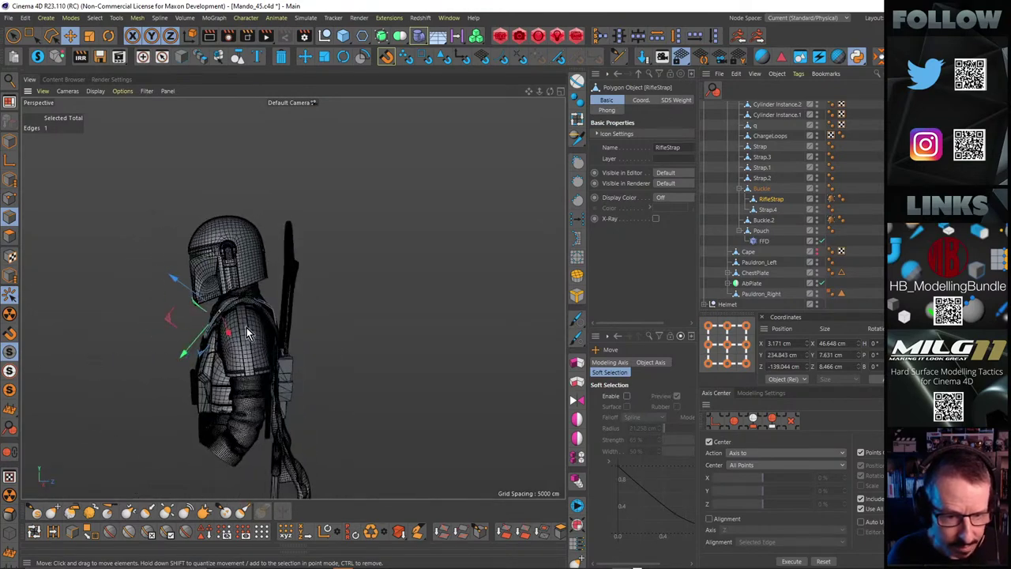
pyautogui.keyDown('alt'); pyautogui.moveTo(253, 298); pyautogui.dragTo(327, 337, button='right'); pyautogui.keyUp('alt')
pyautogui.click(324, 335)
pyautogui.keyDown('alt'); pyautogui.moveTo(324, 335); pyautogui.dragTo(283, 332); pyautogui.keyUp('alt')
pyautogui.moveTo(357, 316); pyautogui.dragTo(372, 358)
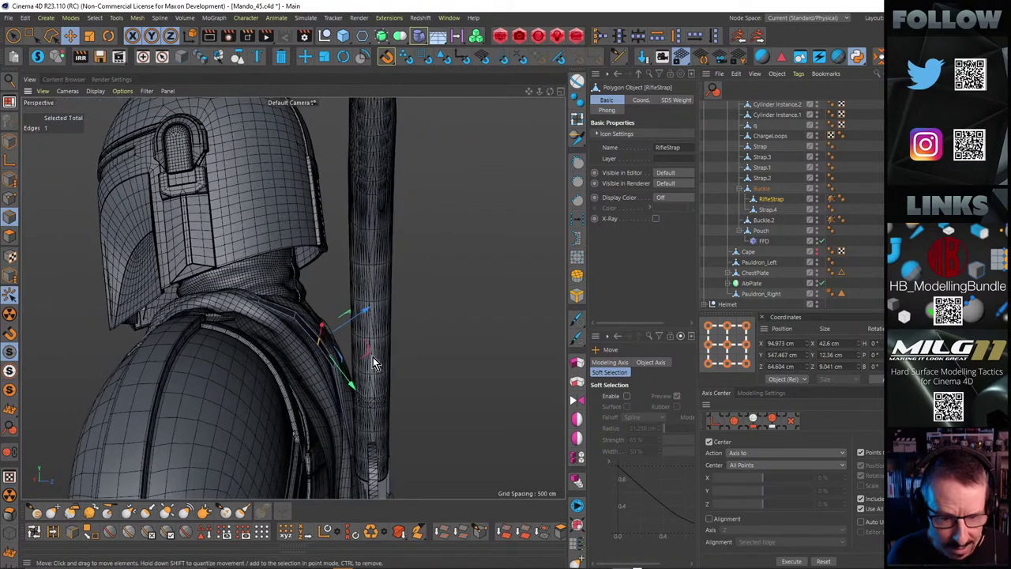
pyautogui.click(372, 357)
pyautogui.keyDown('alt'); pyautogui.moveTo(319, 328); pyautogui.dragTo(344, 348, button='right'); pyautogui.keyUp('alt')
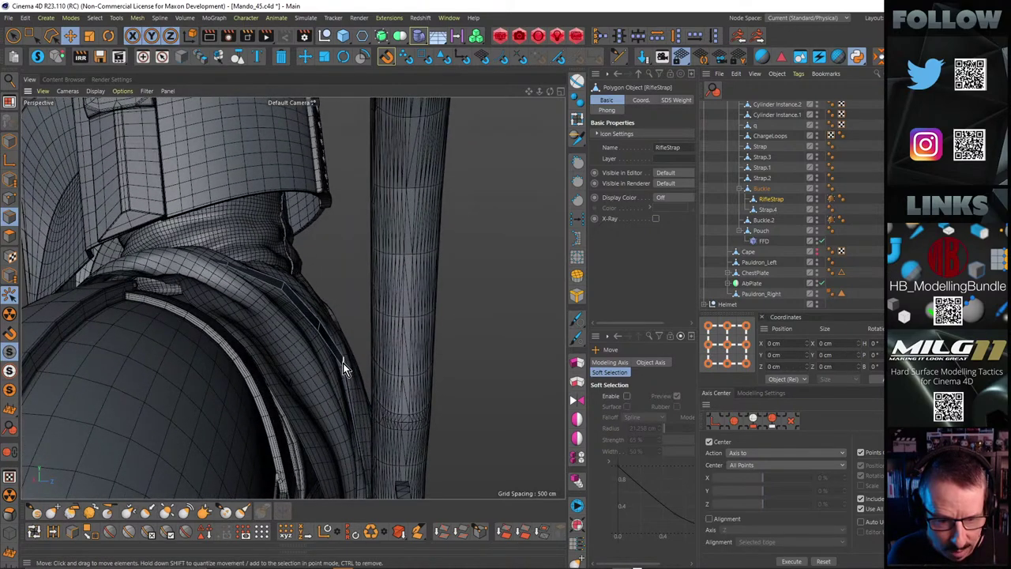
# Add a loop cut across the long RifleStrap segment on the back beside the rifle stock
pyautogui.click(343, 363)
pyautogui.keyDown('alt'); pyautogui.moveTo(343, 362); pyautogui.dragTo(378, 354); pyautogui.keyUp('alt')
pyautogui.keyDown('alt'); pyautogui.moveTo(379, 355); pyautogui.dragTo(357, 331); pyautogui.keyUp('alt')
pyautogui.press('k')
pyautogui.press('l')
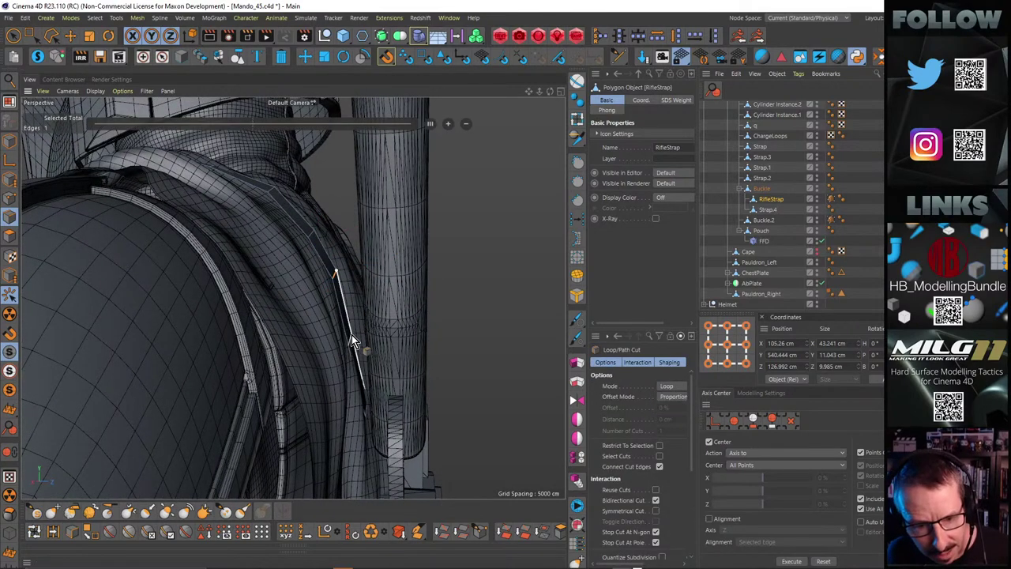
pyautogui.click(347, 331)
# Move the newly cut RifleStrap edge to bend the strap along the cape, and select the strap's lower end edge
pyautogui.press('e')
pyautogui.click(351, 327)
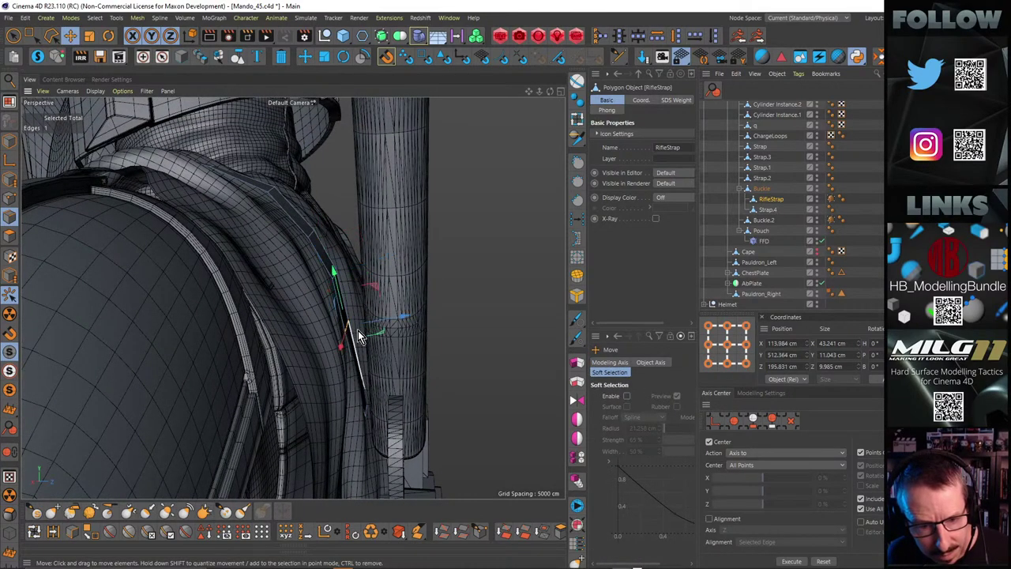
pyautogui.moveTo(361, 327); pyautogui.dragTo(334, 311)
pyautogui.click(356, 351)
# Render the figure from behind to check how the rifle and its strap sit on the back
pyautogui.scroll(4, 368, 352)
pyautogui.scroll(-4, 395, 330)
pyautogui.scroll(-5, 333, 304)
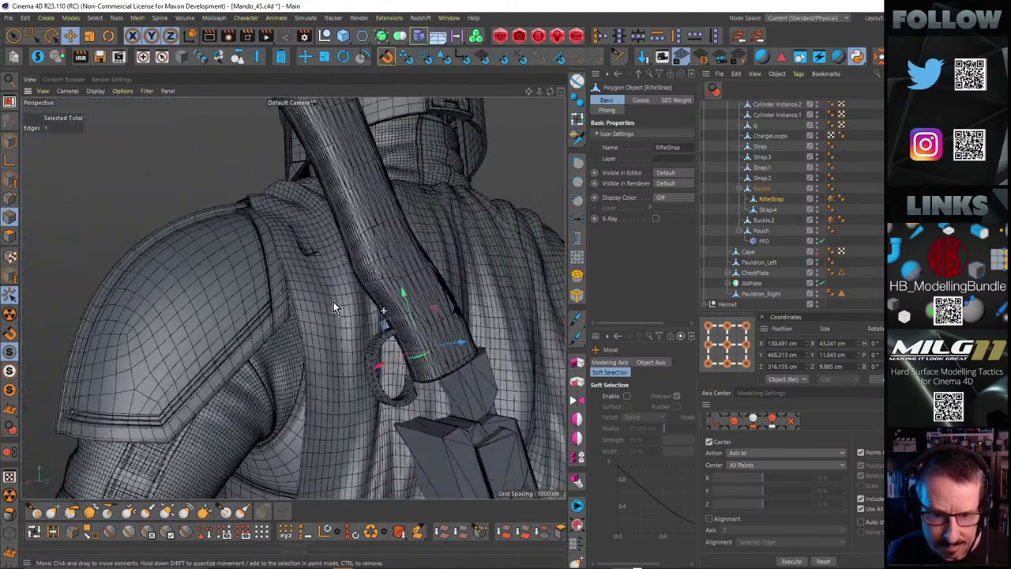
pyautogui.keyDown('alt'); pyautogui.moveTo(388, 287); pyautogui.dragTo(247, 324); pyautogui.keyUp('alt')
pyautogui.scroll(5, 334, 326)
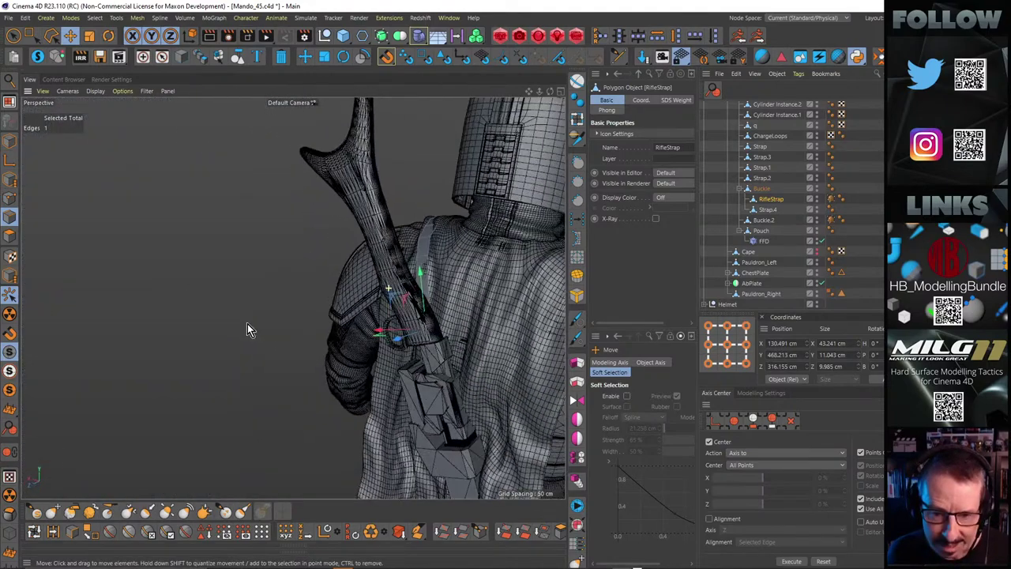
pyautogui.keyDown('alt'); pyautogui.moveTo(377, 338); pyautogui.dragTo(340, 321); pyautogui.keyUp('alt')
pyautogui.scroll(-3, 333, 283)
pyautogui.hotkey('ctrl', 'r')
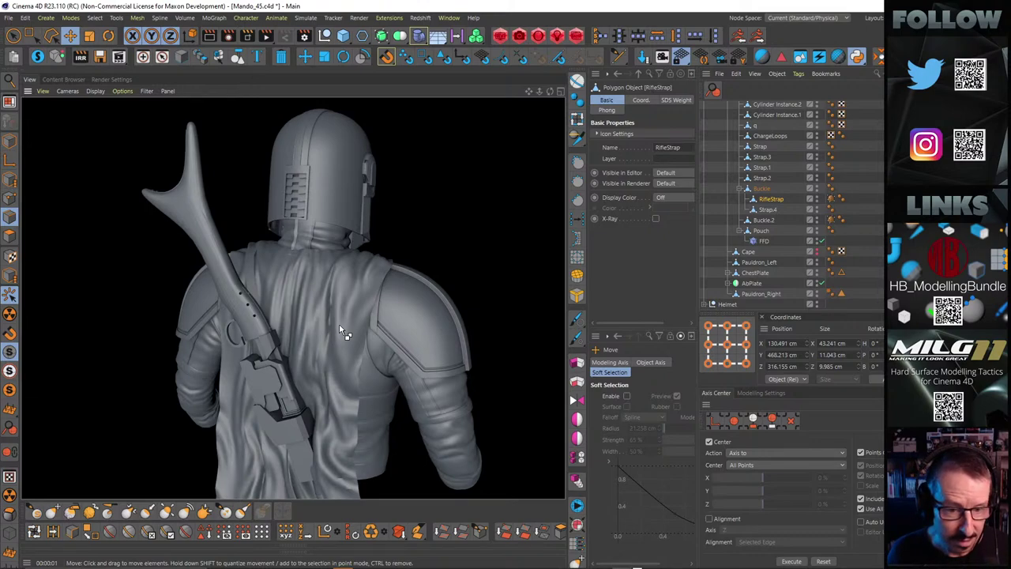
pyautogui.keyDown('alt'); pyautogui.moveTo(297, 277); pyautogui.dragTo(335, 269, button='right'); pyautogui.keyUp('alt')
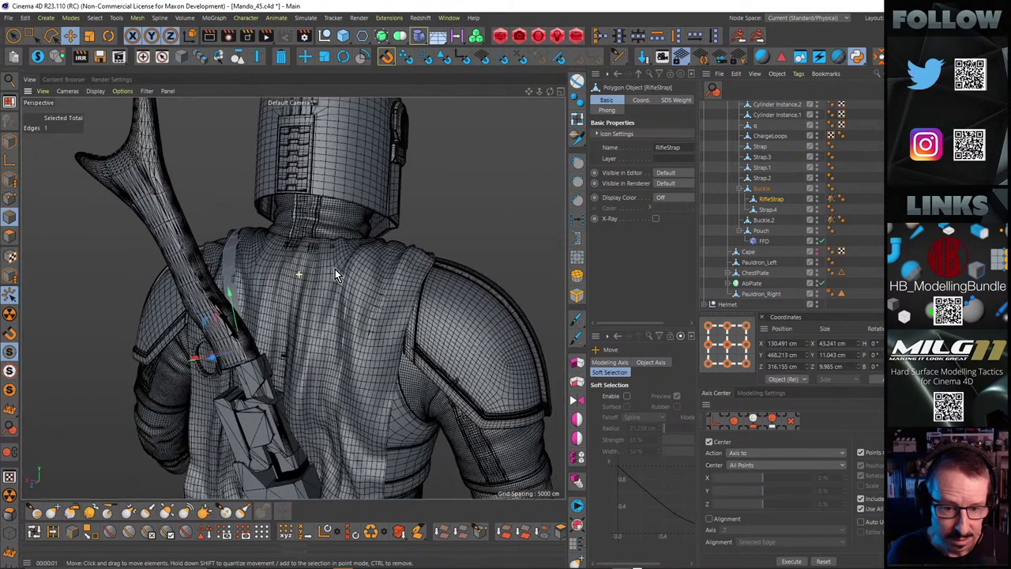
pyautogui.keyDown('alt'); pyautogui.moveTo(313, 284); pyautogui.dragTo(329, 253); pyautogui.keyUp('alt')
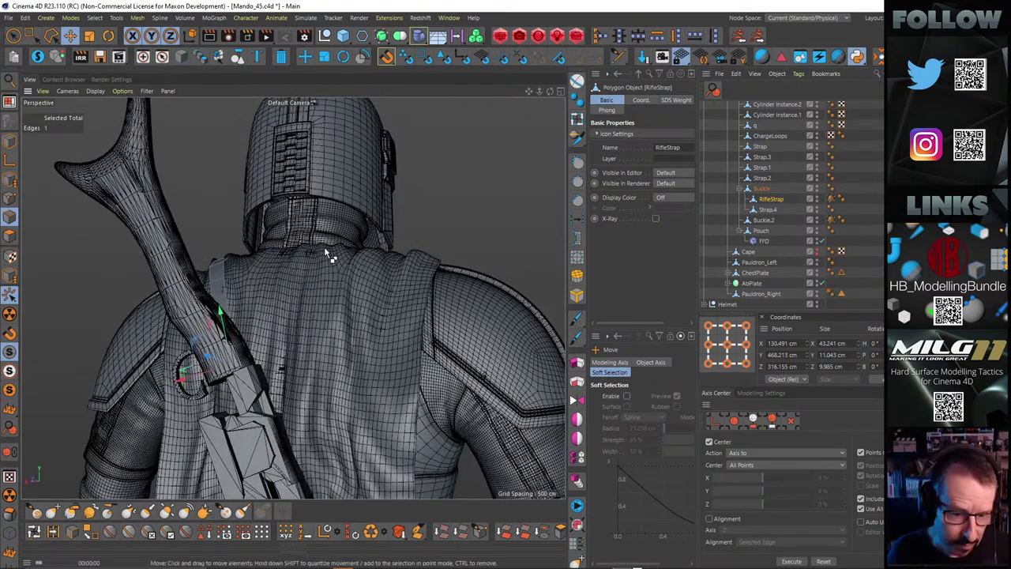
pyautogui.hotkey('alt', 'r')
pyautogui.hotkey('ctrl', 'r')
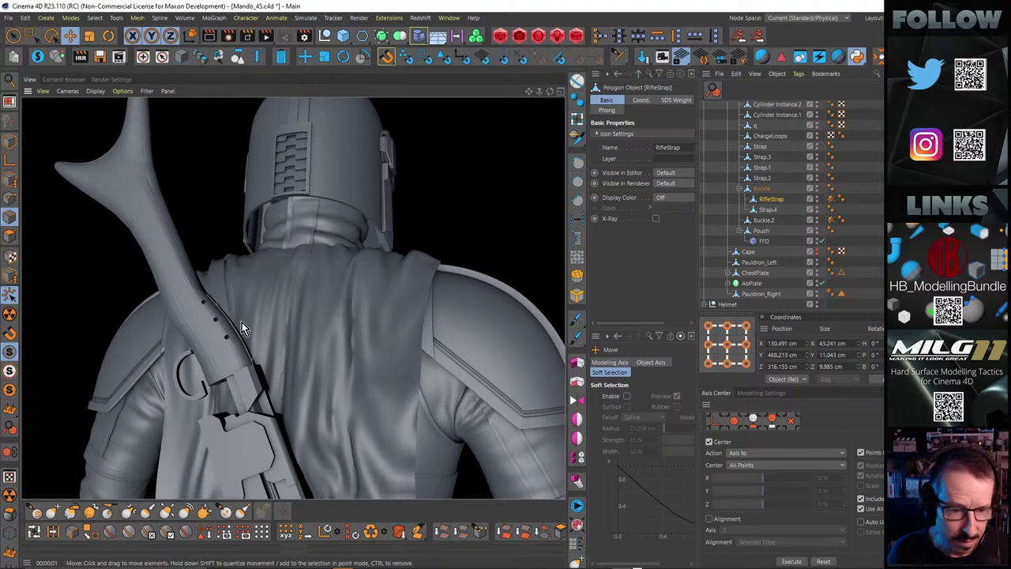
# Try to scale the chain of edges along the RifleStrap's outer side over the front of the shoulder
pyautogui.moveTo(218, 326)
pyautogui.keyDown('alt'); pyautogui.mouseDown()
pyautogui.moveTo(425, 354)
pyautogui.moveTo(403, 368)
pyautogui.moveTo(378, 324)
pyautogui.moveTo(411, 283)
pyautogui.moveTo(333, 269)
pyautogui.moveTo(346, 284)
pyautogui.moveTo(343, 251)
pyautogui.mouseUp(); pyautogui.keyUp('alt')
pyautogui.click(326, 265)
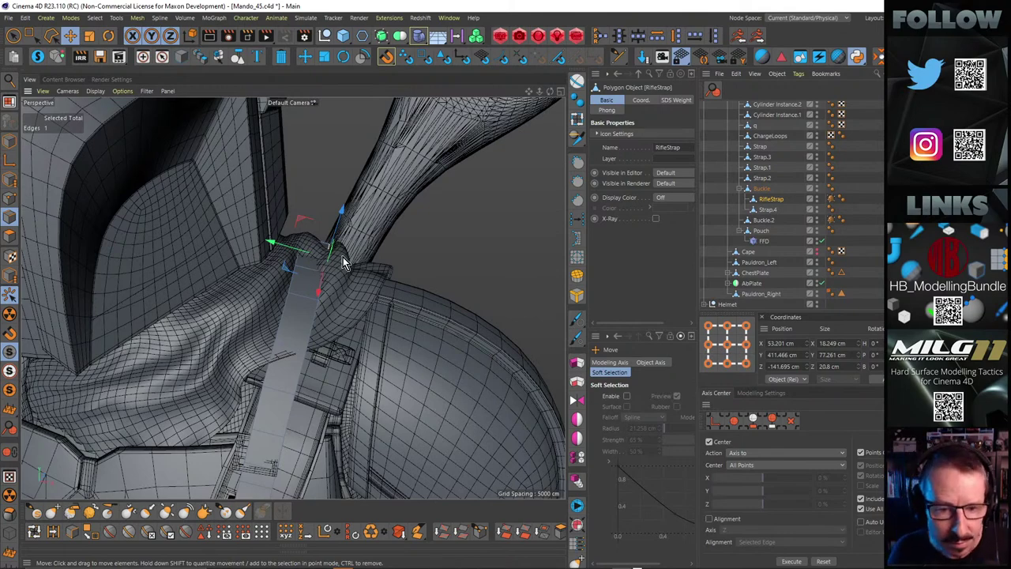
pyautogui.keyDown('alt'); pyautogui.moveTo(312, 254); pyautogui.dragTo(360, 280); pyautogui.keyUp('alt')
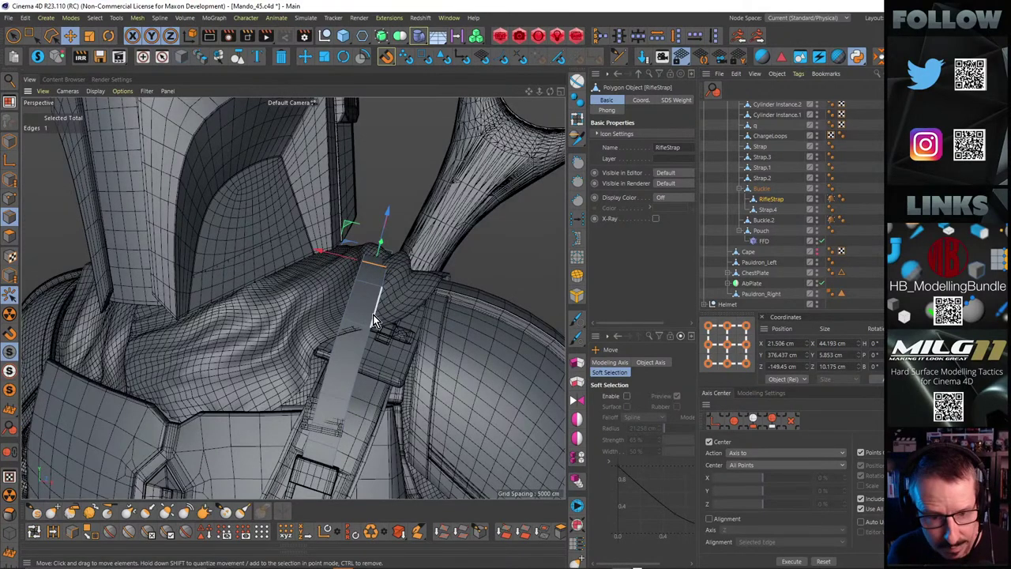
pyautogui.click(356, 376)
pyautogui.keyDown('ctrl'); pyautogui.keyDown('shift'); pyautogui.click(385, 280); pyautogui.keyUp('shift'); pyautogui.keyUp('ctrl')
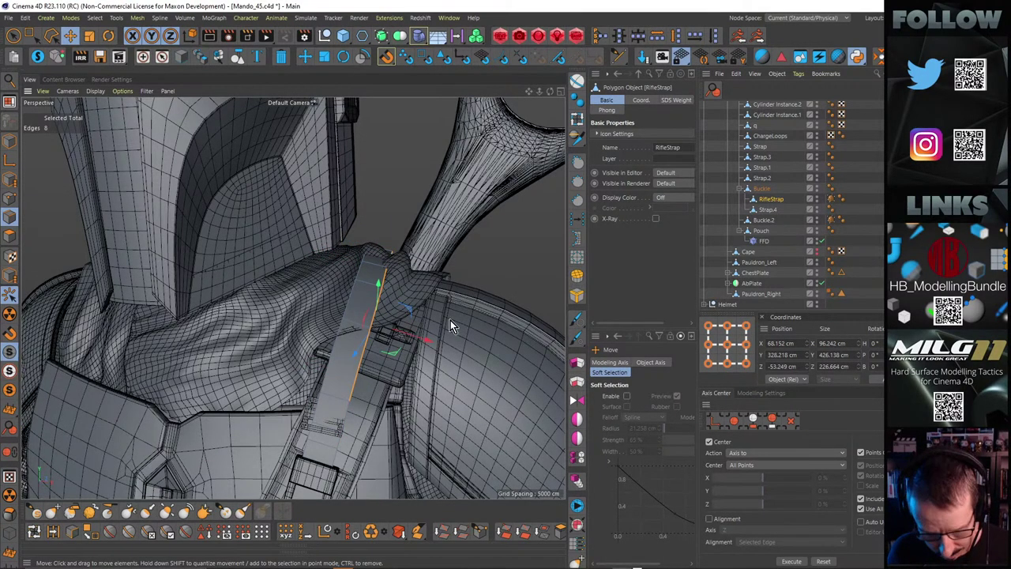
pyautogui.keyDown('alt'); pyautogui.moveTo(384, 272); pyautogui.dragTo(450, 165); pyautogui.keyUp('alt')
pyautogui.keyDown('ctrl'); pyautogui.keyDown('shift'); pyautogui.click(415, 256); pyautogui.keyUp('shift'); pyautogui.keyUp('ctrl')
pyautogui.press('t')
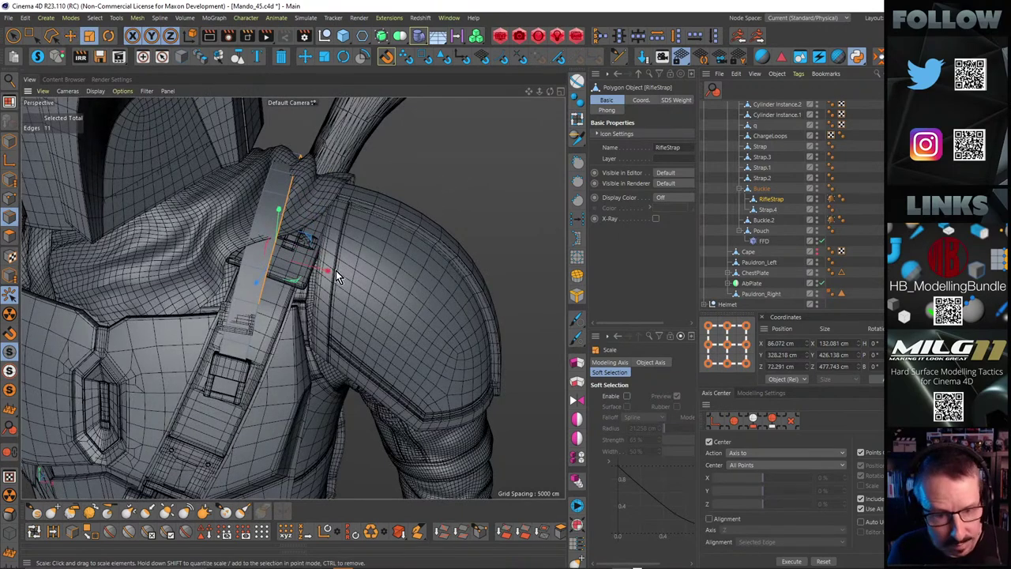
pyautogui.moveTo(336, 270); pyautogui.dragTo(293, 255)
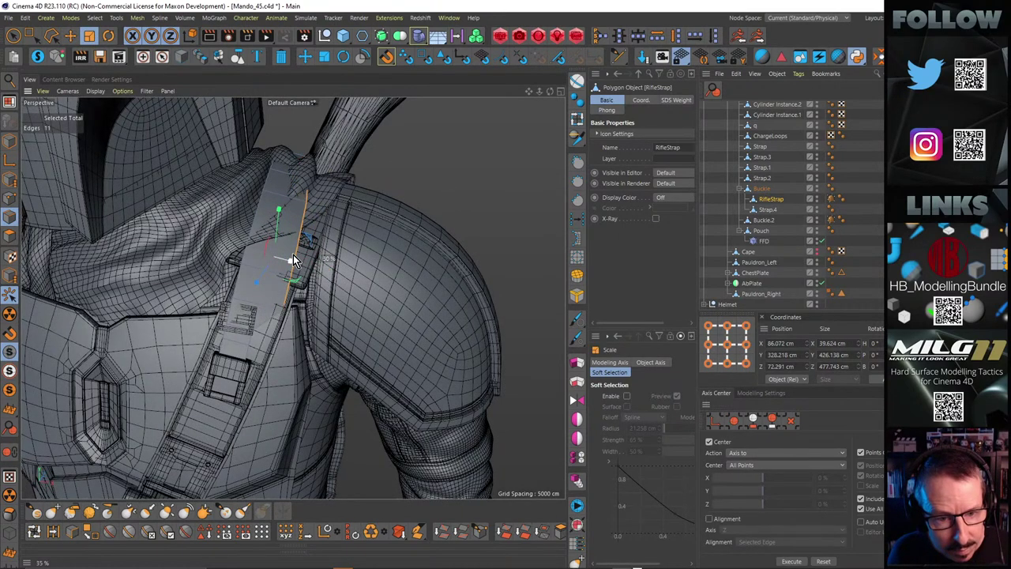
pyautogui.hotkey('ctrl', 'z')
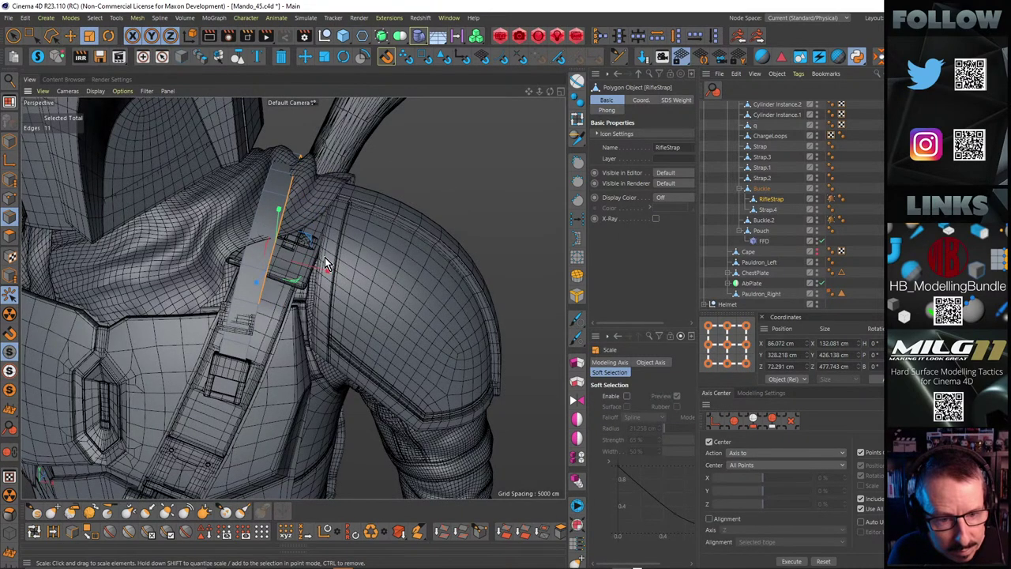
# Try to scale a shorter run of the RifleStrap's outer side edges at the front, and clear the edge selection
pyautogui.click(284, 203)
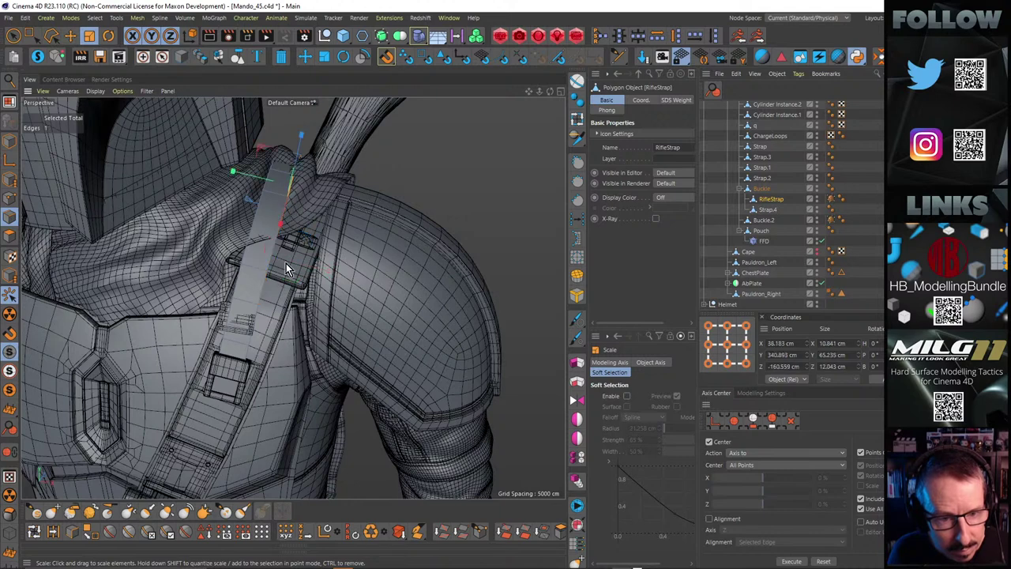
pyautogui.keyDown('shift'); pyautogui.click(265, 301); pyautogui.keyUp('shift')
pyautogui.moveTo(332, 251); pyautogui.dragTo(272, 229)
pyautogui.hotkey('ctrl', 'z')
pyautogui.click(457, 143)
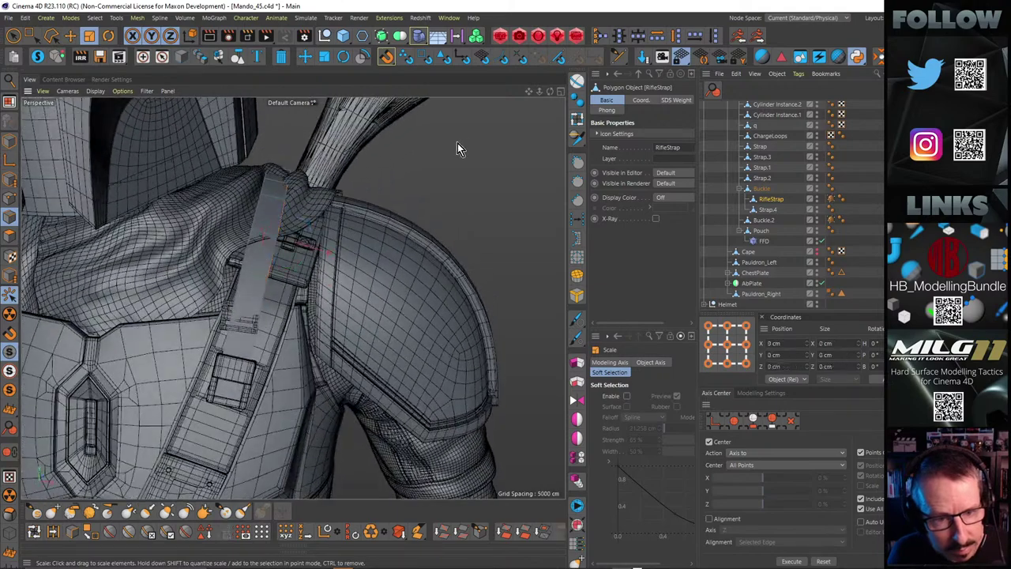
# Smear Cape2's fold beside the strap at the shoulder top, adjusting the Brush to 48% strength and 39.634 cm radius
pyautogui.moveTo(458, 143)
pyautogui.keyDown('alt'); pyautogui.mouseDown()
pyautogui.moveTo(284, 200)
pyautogui.moveTo(264, 246)
pyautogui.moveTo(273, 202)
pyautogui.moveTo(257, 275)
pyautogui.moveTo(276, 274)
pyautogui.moveTo(243, 265)
pyautogui.moveTo(205, 312)
pyautogui.moveTo(248, 275)
pyautogui.moveTo(350, 241)
pyautogui.moveTo(284, 228)
pyautogui.moveTo(300, 262)
pyautogui.moveTo(240, 301)
pyautogui.moveTo(249, 282)
pyautogui.moveTo(258, 289)
pyautogui.moveTo(271, 273)
pyautogui.moveTo(275, 289)
pyautogui.moveTo(292, 274)
pyautogui.mouseUp(); pyautogui.keyUp('alt')
pyautogui.click(280, 266)
pyautogui.press('m')
pyautogui.press('c')
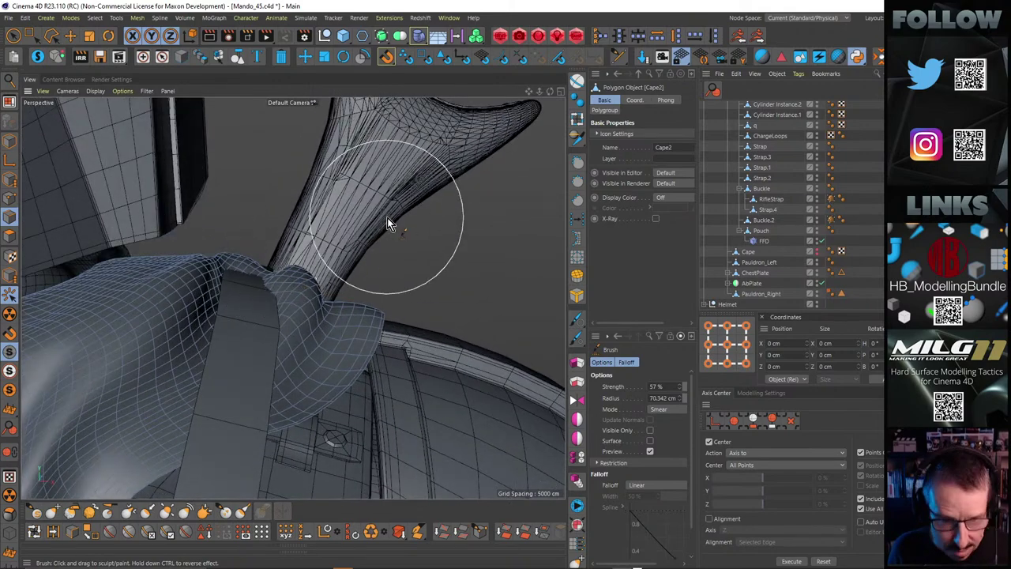
pyautogui.moveTo(389, 215)
pyautogui.mouseDown(button='middle')
pyautogui.moveTo(367, 229)
pyautogui.moveTo(384, 221)
pyautogui.moveTo(352, 220)
pyautogui.mouseUp(button='middle')
pyautogui.moveTo(265, 267)
pyautogui.keyDown('alt'); pyautogui.mouseDown()
pyautogui.moveTo(264, 286)
pyautogui.moveTo(274, 276)
pyautogui.mouseUp(); pyautogui.keyUp('alt')
pyautogui.moveTo(363, 263); pyautogui.dragTo(385, 247, button='middle')
pyautogui.moveTo(271, 284)
pyautogui.mouseDown()
pyautogui.moveTo(248, 299)
pyautogui.moveTo(294, 286)
pyautogui.mouseUp()
pyautogui.moveTo(374, 269); pyautogui.dragTo(344, 271, button='middle')
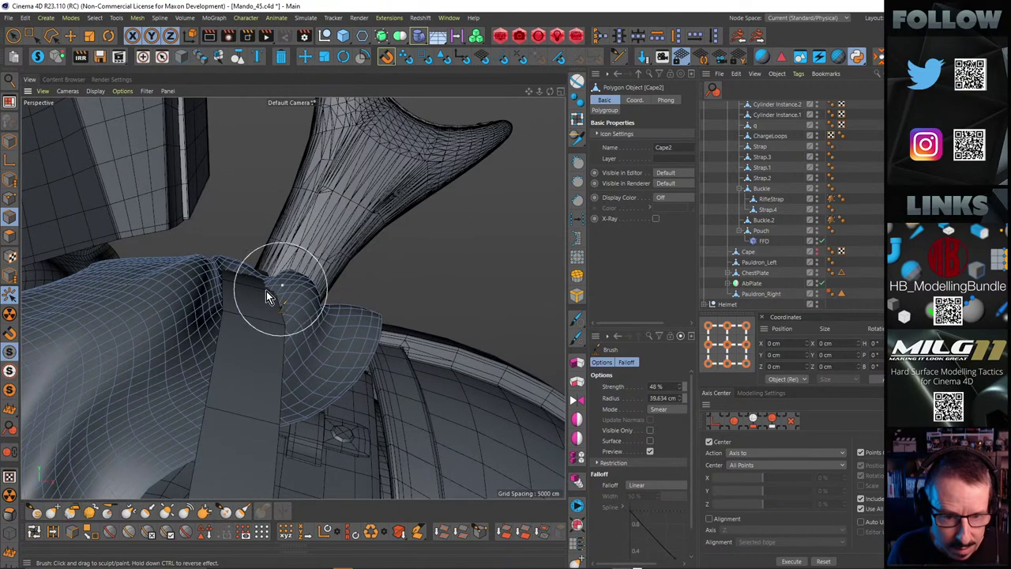
# Smear the Cape2 surface around the strap on top of the shoulder, lowering the Brush strength to 25%
pyautogui.keyDown('alt'); pyautogui.moveTo(264, 293); pyautogui.dragTo(289, 281, button='right'); pyautogui.keyUp('alt')
pyautogui.moveTo(272, 285)
pyautogui.mouseDown()
pyautogui.moveTo(286, 296)
pyautogui.moveTo(268, 297)
pyautogui.moveTo(211, 340)
pyautogui.moveTo(270, 292)
pyautogui.moveTo(169, 354)
pyautogui.moveTo(169, 333)
pyautogui.mouseUp()
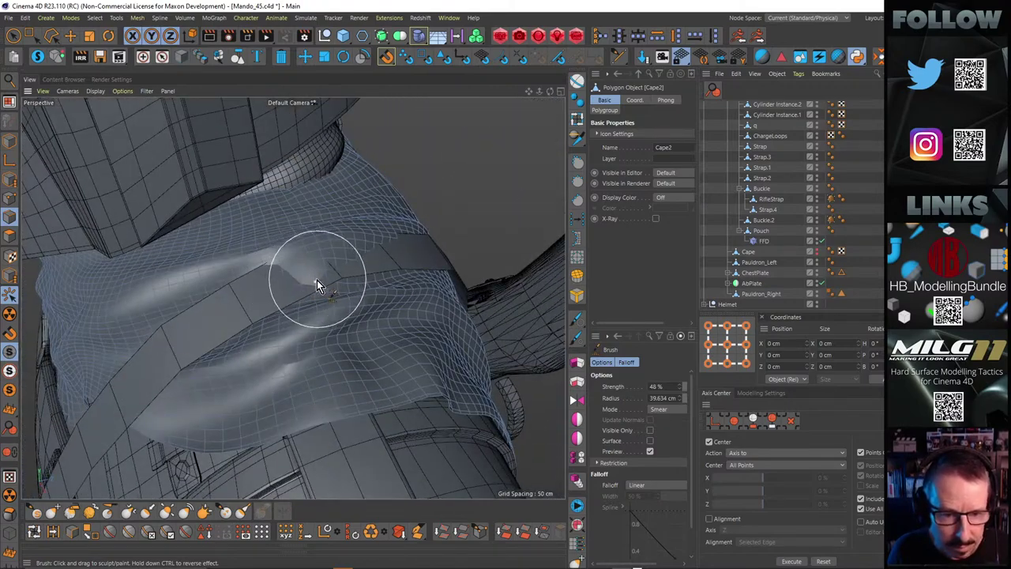
pyautogui.keyDown('alt'); pyautogui.moveTo(317, 279); pyautogui.dragTo(326, 270); pyautogui.keyUp('alt')
pyautogui.moveTo(380, 218); pyautogui.dragTo(367, 226, button='middle')
pyautogui.keyDown('alt'); pyautogui.moveTo(305, 271); pyautogui.dragTo(339, 264); pyautogui.keyUp('alt')
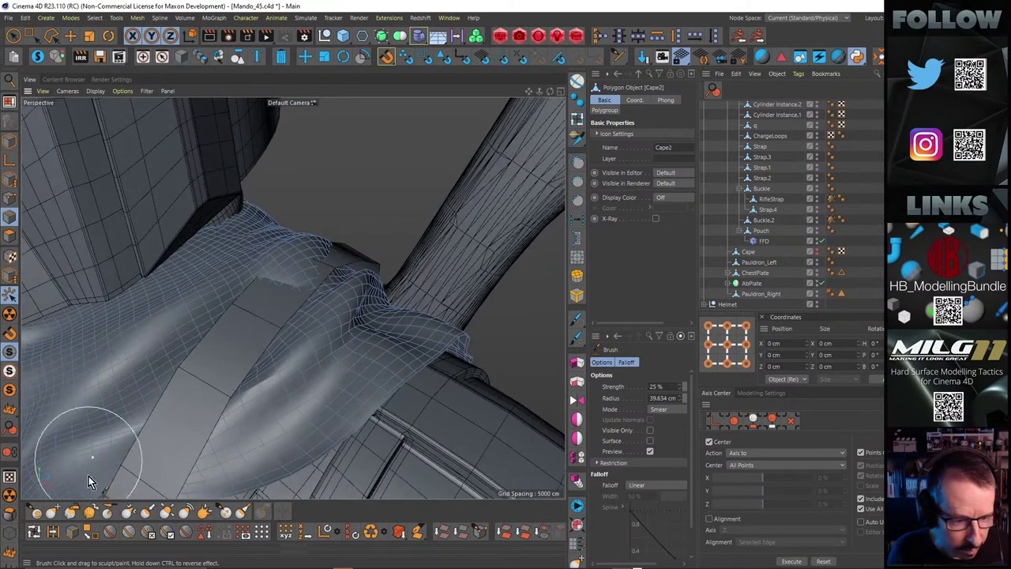
# Activate the sculpting Grab brush for Cape2, set its size to 14.886 and show its symmetry settings
pyautogui.click(52, 514)
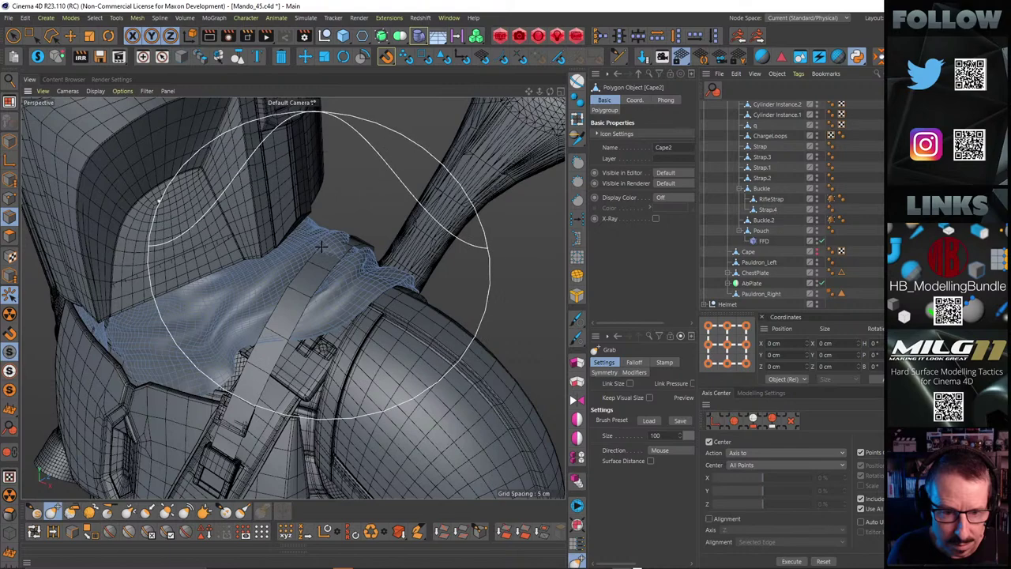
pyautogui.moveTo(320, 248); pyautogui.dragTo(204, 279, button='middle')
pyautogui.keyDown('alt'); pyautogui.moveTo(354, 248); pyautogui.dragTo(353, 248); pyautogui.keyUp('alt')
pyautogui.keyDown('alt'); pyautogui.moveTo(353, 248); pyautogui.dragTo(361, 241, button='right'); pyautogui.keyUp('alt')
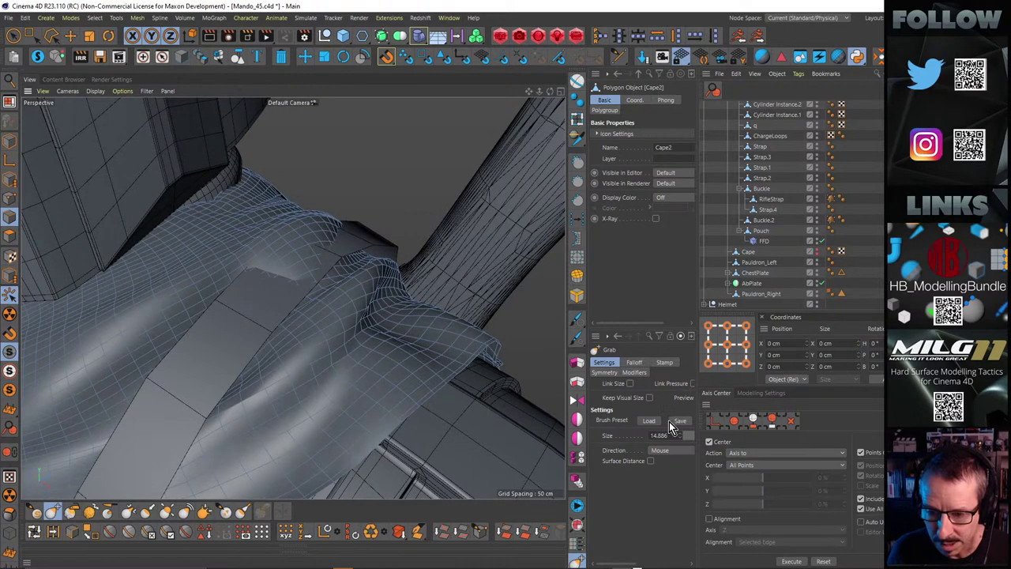
pyautogui.moveTo(588, 302); pyautogui.dragTo(507, 302)
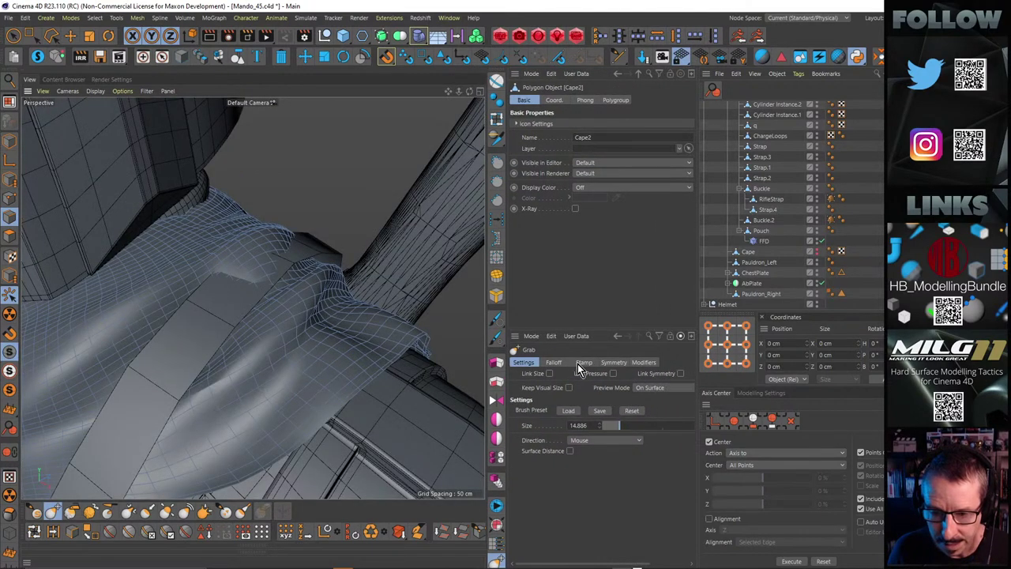
pyautogui.keyDown('alt'); pyautogui.moveTo(271, 267); pyautogui.dragTo(225, 298); pyautogui.keyUp('alt')
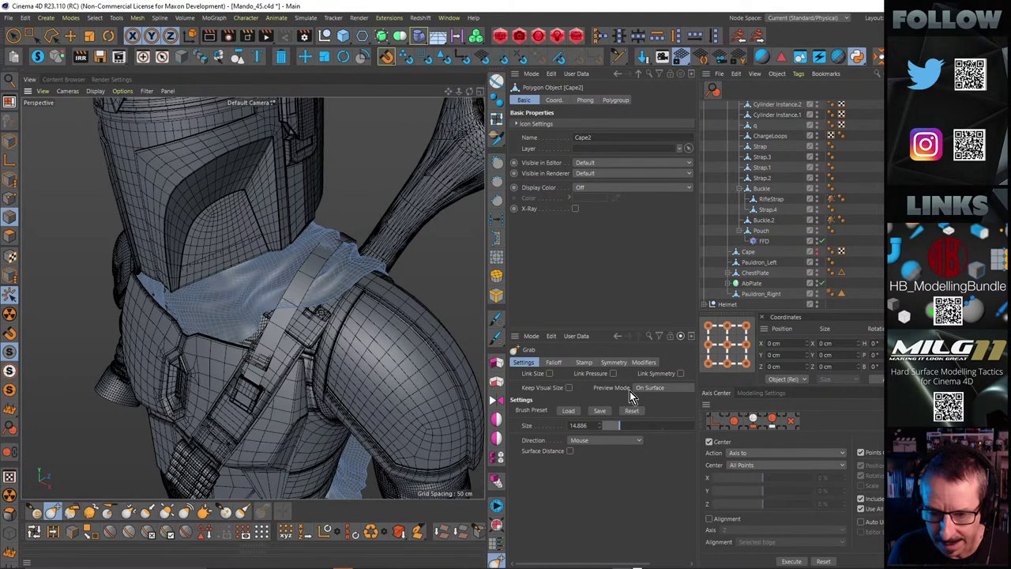
pyautogui.click(620, 363)
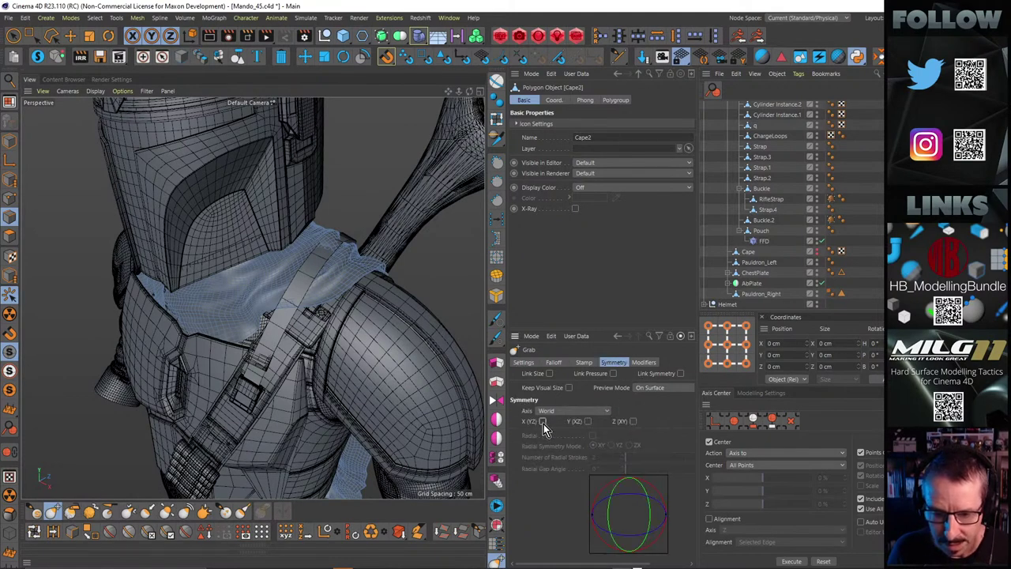
# Reshape the cape folds at the shoulder with the Grab brush so that the cloth sits beneath the rifle strap
pyautogui.keyDown('alt'); pyautogui.moveTo(360, 220); pyautogui.dragTo(450, 186, button='right'); pyautogui.keyUp('alt')
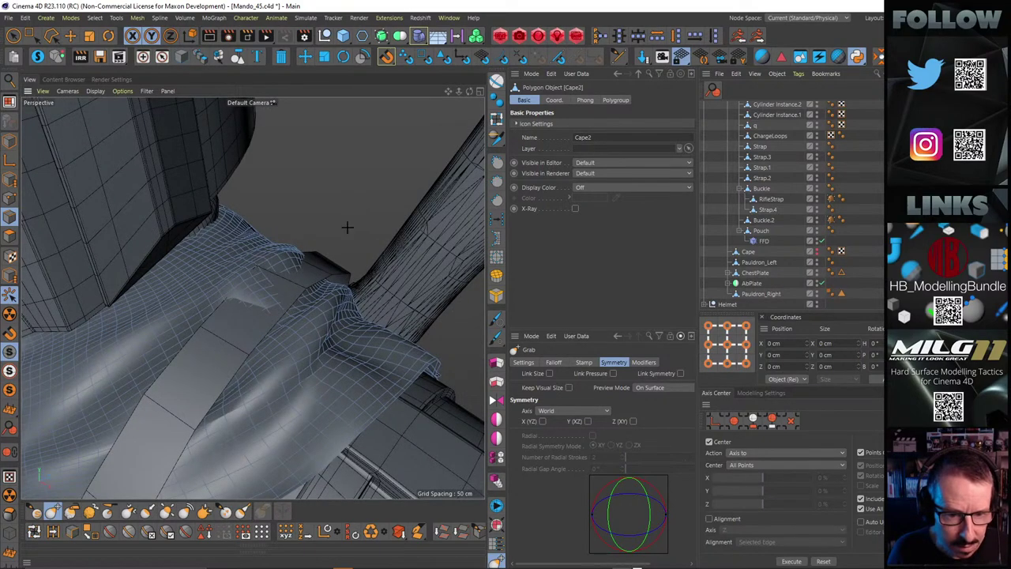
pyautogui.moveTo(347, 227)
pyautogui.keyDown('alt'); pyautogui.mouseDown()
pyautogui.moveTo(361, 201)
pyautogui.moveTo(350, 210)
pyautogui.mouseUp(); pyautogui.keyUp('alt')
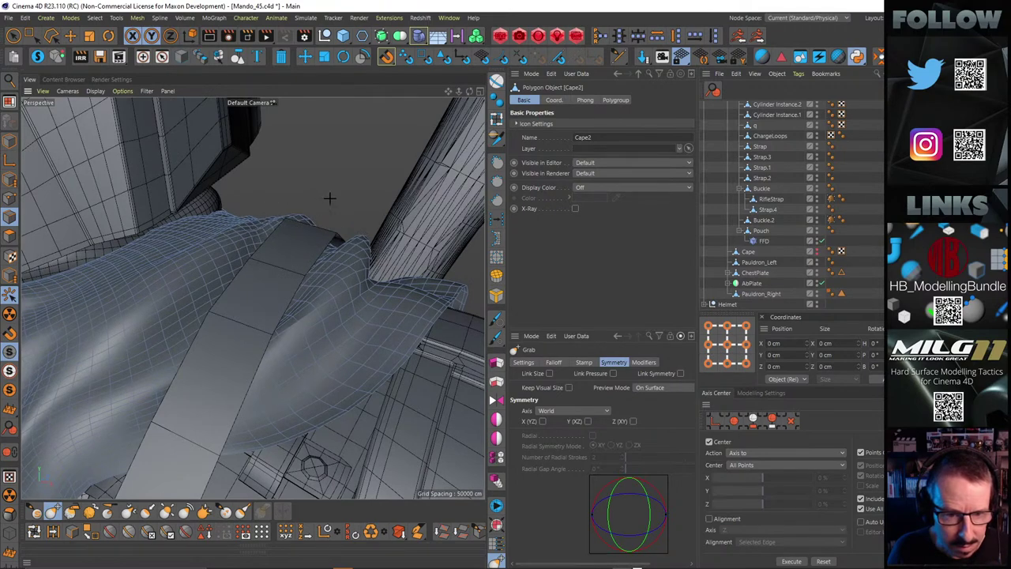
pyautogui.keyDown('alt'); pyautogui.moveTo(338, 177); pyautogui.dragTo(338, 206); pyautogui.keyUp('alt')
pyautogui.moveTo(309, 268); pyautogui.dragTo(305, 263)
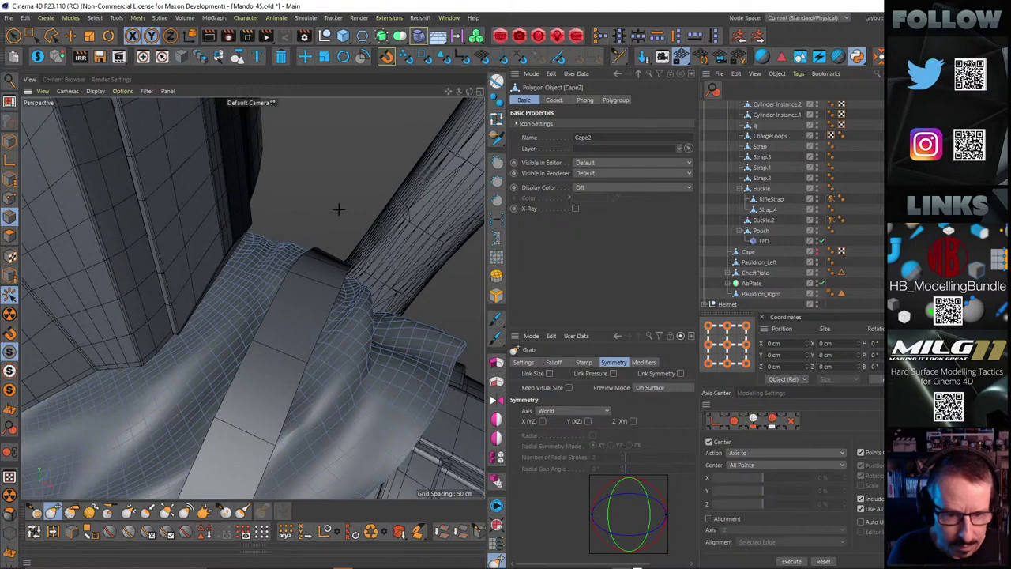
pyautogui.moveTo(338, 210)
pyautogui.keyDown('alt'); pyautogui.mouseDown()
pyautogui.moveTo(361, 191)
pyautogui.moveTo(338, 196)
pyautogui.moveTo(345, 155)
pyautogui.moveTo(361, 147)
pyautogui.moveTo(290, 185)
pyautogui.moveTo(343, 176)
pyautogui.moveTo(352, 221)
pyautogui.moveTo(361, 221)
pyautogui.moveTo(339, 293)
pyautogui.moveTo(361, 248)
pyautogui.moveTo(349, 315)
pyautogui.mouseUp(); pyautogui.keyUp('alt')
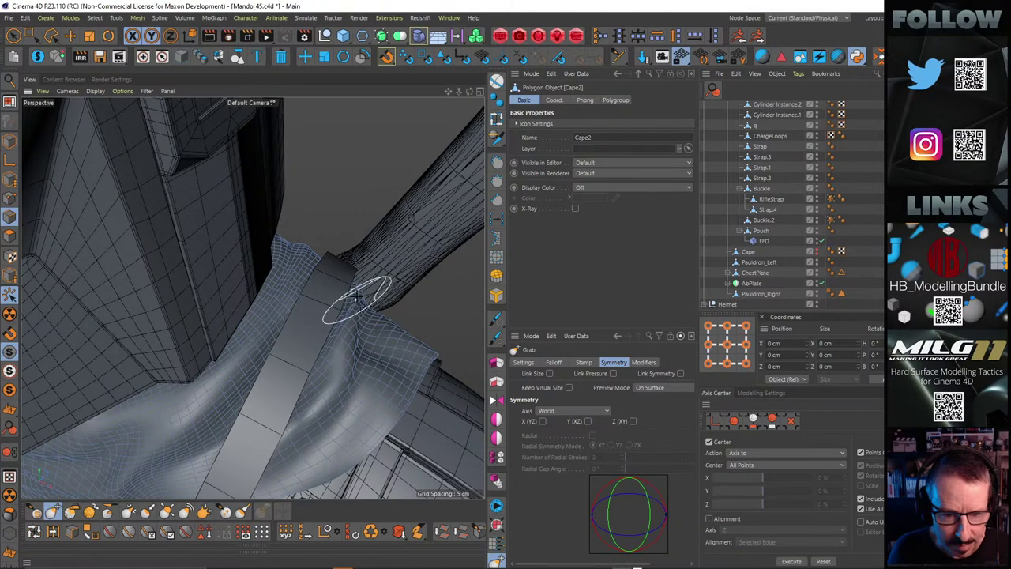
pyautogui.moveTo(355, 293)
pyautogui.keyDown('alt'); pyautogui.mouseDown()
pyautogui.moveTo(350, 151)
pyautogui.moveTo(359, 158)
pyautogui.moveTo(350, 174)
pyautogui.moveTo(408, 148)
pyautogui.moveTo(303, 253)
pyautogui.mouseUp(); pyautogui.keyUp('alt')
pyautogui.scroll(8, 343, 213)
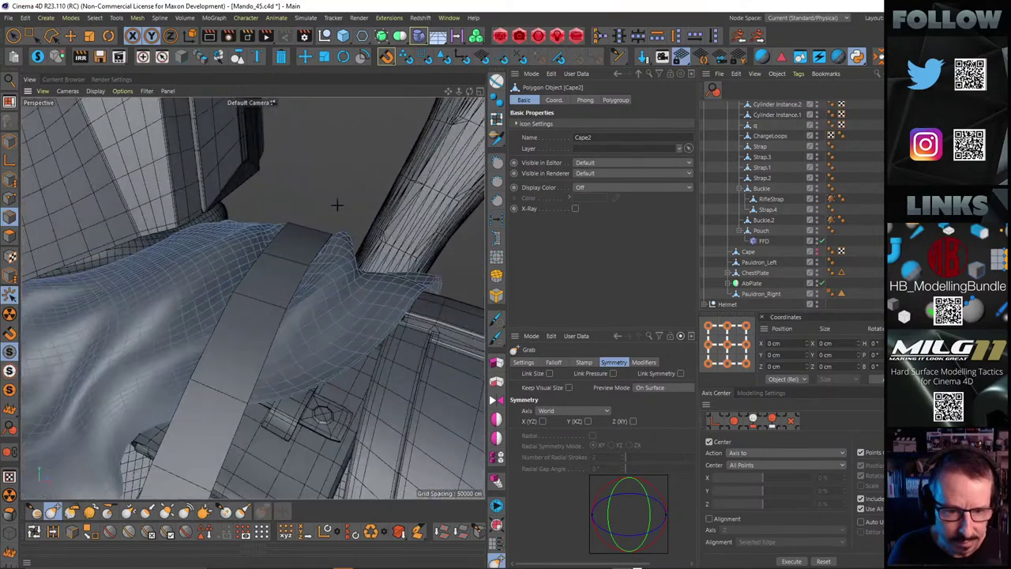
pyautogui.moveTo(338, 206)
pyautogui.keyDown('alt'); pyautogui.mouseDown()
pyautogui.moveTo(345, 164)
pyautogui.moveTo(331, 222)
pyautogui.mouseUp(); pyautogui.keyUp('alt')
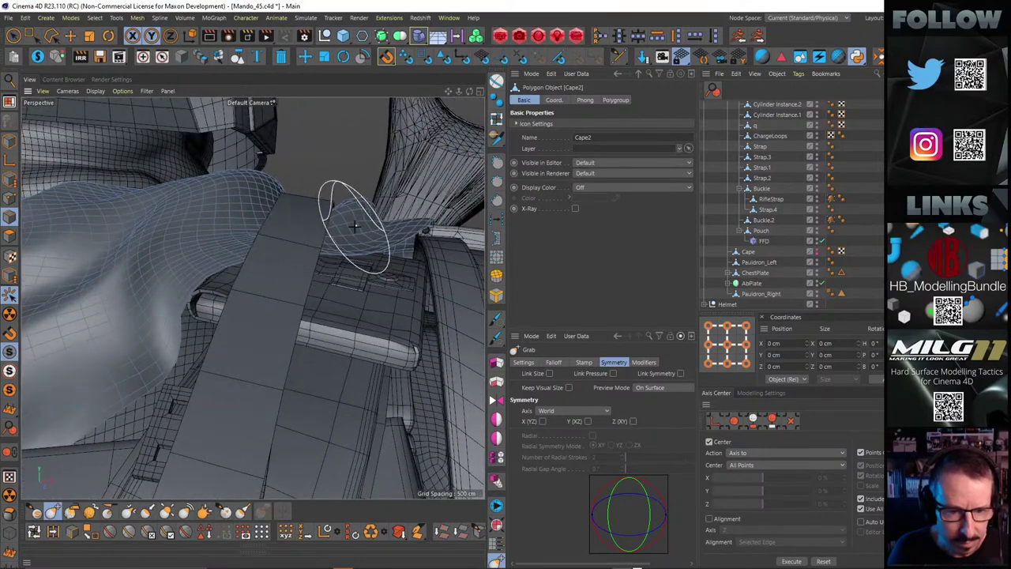
pyautogui.keyDown('alt'); pyautogui.moveTo(343, 169); pyautogui.dragTo(252, 297); pyautogui.keyUp('alt')
pyautogui.scroll(-6, 252, 297)
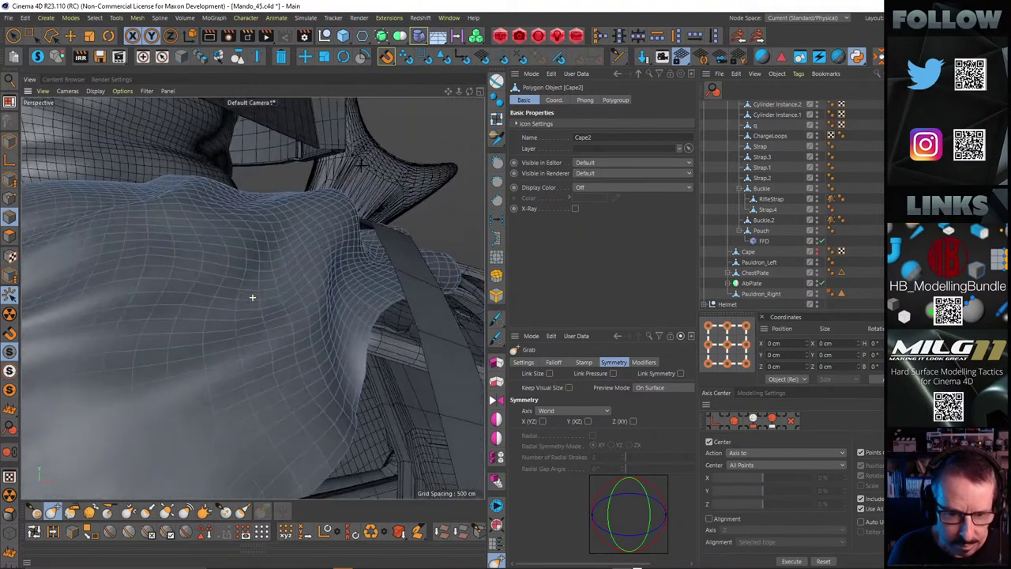
pyautogui.moveTo(309, 161)
pyautogui.keyDown('alt'); pyautogui.mouseDown()
pyautogui.moveTo(327, 170)
pyautogui.moveTo(260, 226)
pyautogui.moveTo(240, 222)
pyautogui.mouseUp(); pyautogui.keyUp('alt')
# Select the RifleStrap object and add a Subdivision Surface as its parent to smooth the strap
pyautogui.click(257, 232)
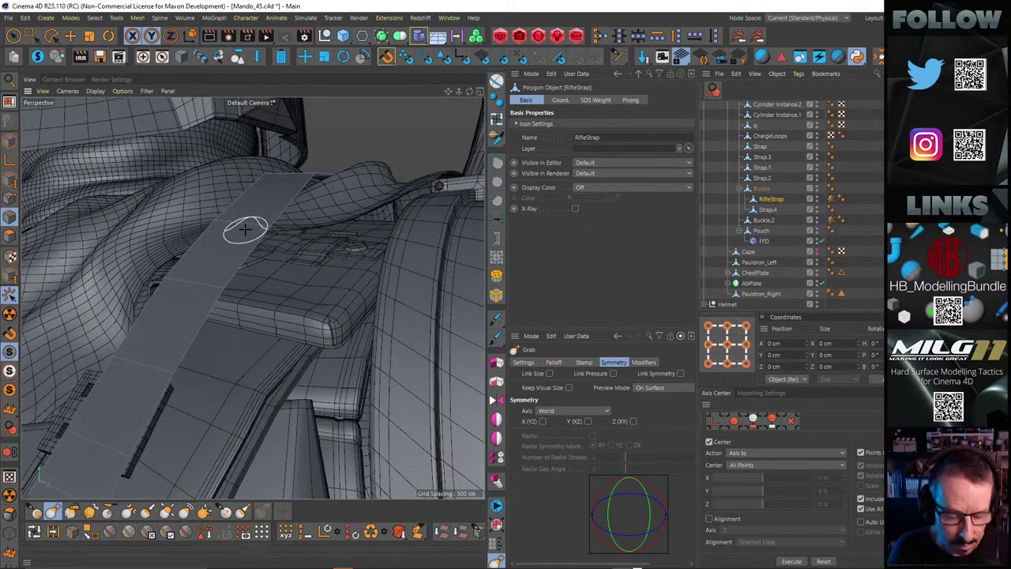
pyautogui.press('e')
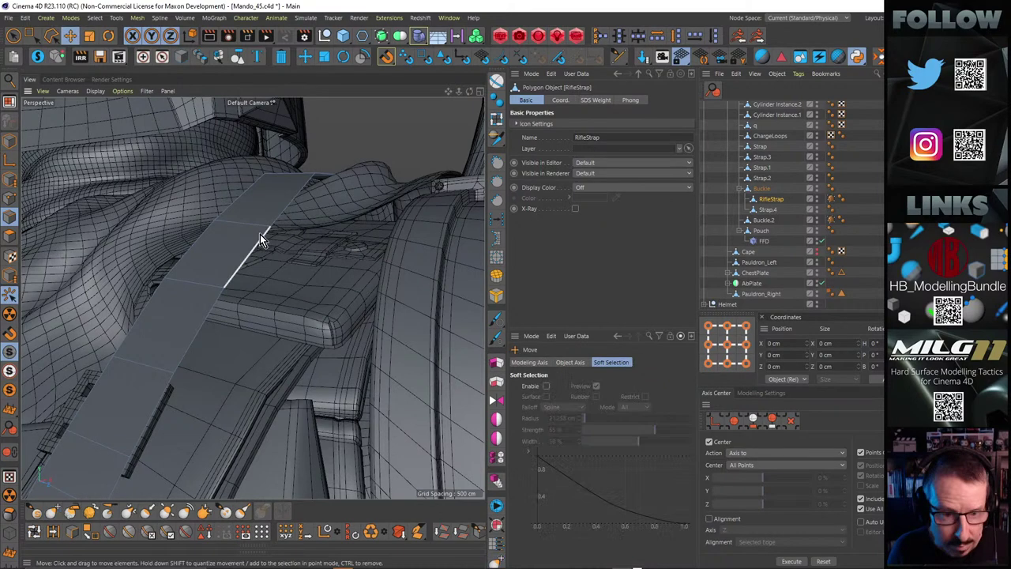
pyautogui.click(255, 230)
pyautogui.keyDown('alt'); pyautogui.moveTo(255, 230); pyautogui.dragTo(218, 175); pyautogui.keyUp('alt')
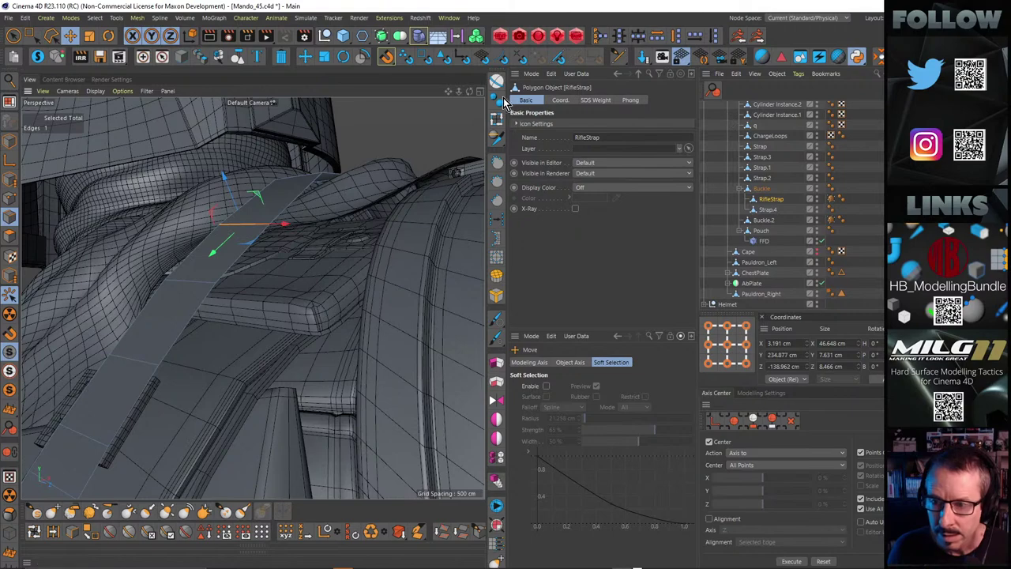
pyautogui.keyDown('alt'); pyautogui.click(381, 36); pyautogui.keyUp('alt')
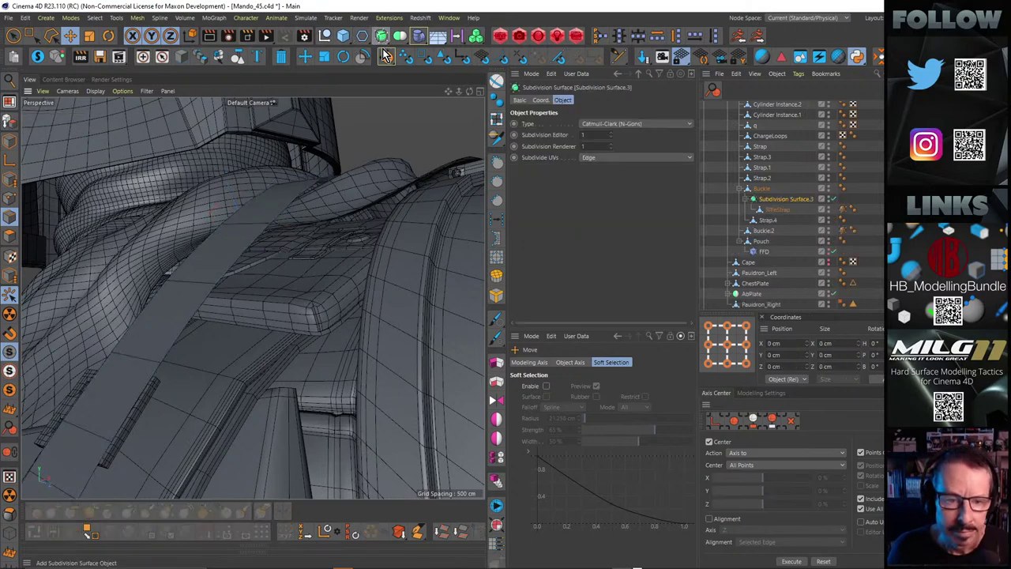
pyautogui.keyDown('alt'); pyautogui.moveTo(254, 211); pyautogui.dragTo(260, 222); pyautogui.keyUp('alt')
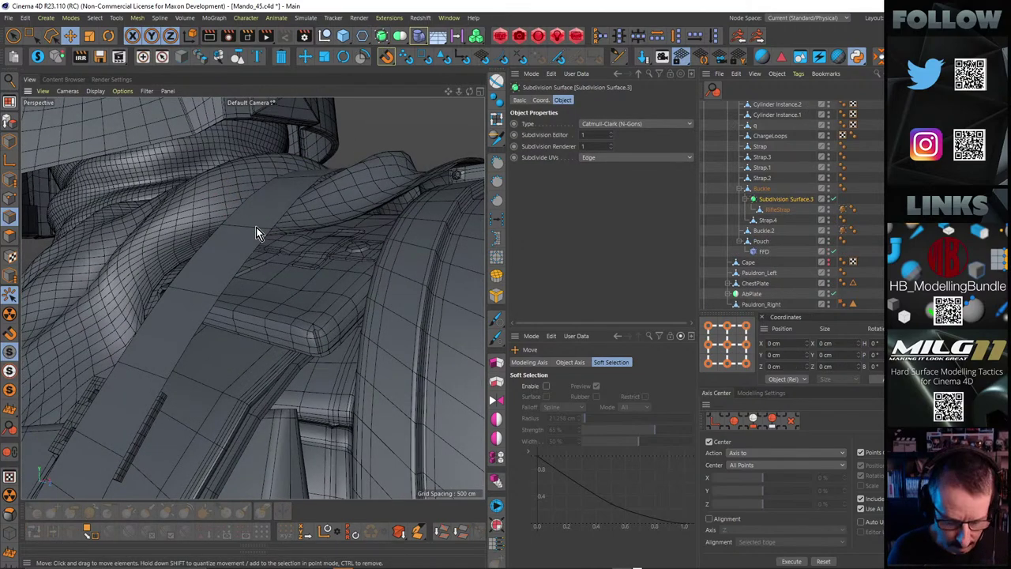
# Move the RifleStrap's cross edges on the front one by one to fit the strap over the cape, pouch and buckle
pyautogui.click(255, 226)
pyautogui.moveTo(226, 196); pyautogui.dragTo(188, 274)
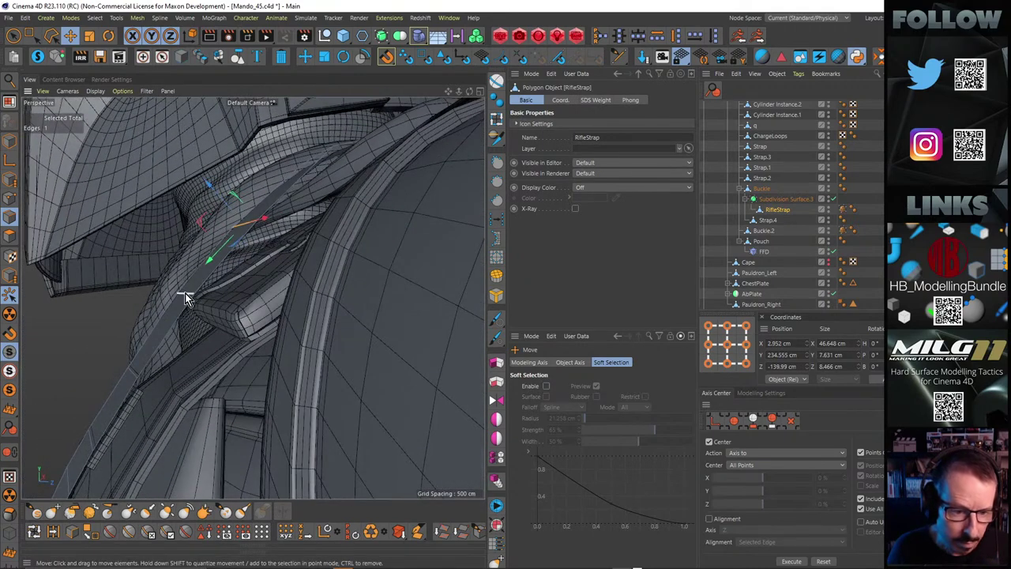
pyautogui.click(186, 301)
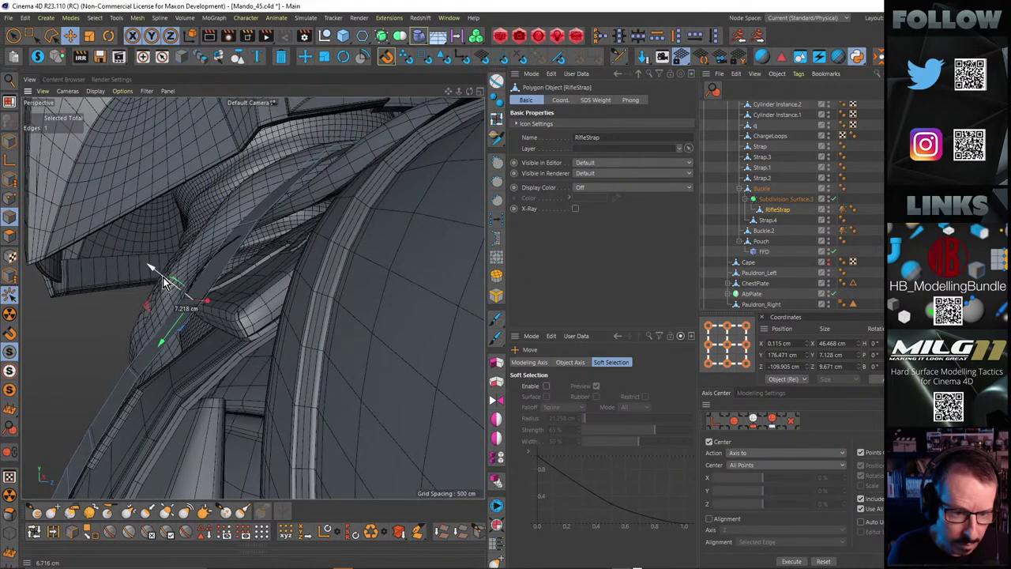
pyautogui.moveTo(237, 283)
pyautogui.keyDown('alt'); pyautogui.mouseDown()
pyautogui.moveTo(310, 223)
pyautogui.moveTo(255, 296)
pyautogui.moveTo(230, 305)
pyautogui.moveTo(254, 307)
pyautogui.moveTo(237, 294)
pyautogui.moveTo(251, 284)
pyautogui.moveTo(229, 278)
pyautogui.moveTo(235, 293)
pyautogui.mouseUp(); pyautogui.keyUp('alt')
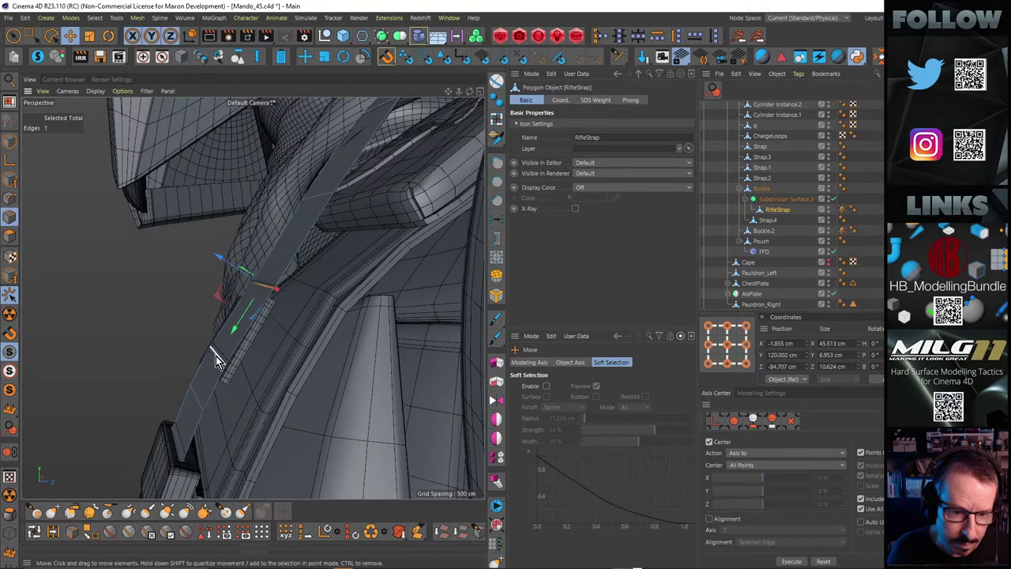
pyautogui.click(208, 348)
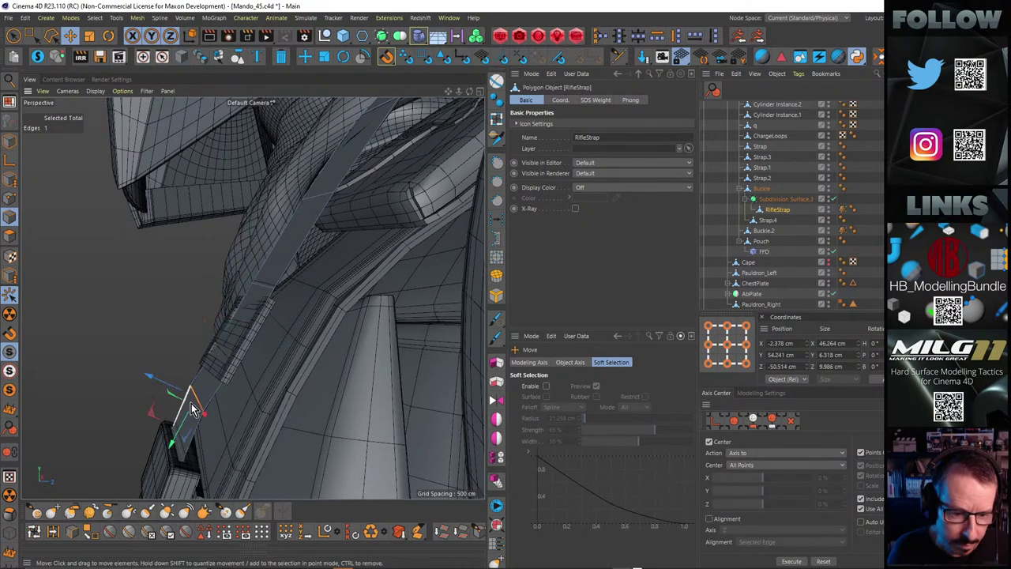
pyautogui.moveTo(170, 386); pyautogui.dragTo(179, 390)
pyautogui.keyDown('alt'); pyautogui.moveTo(253, 298); pyautogui.dragTo(257, 388); pyautogui.keyUp('alt')
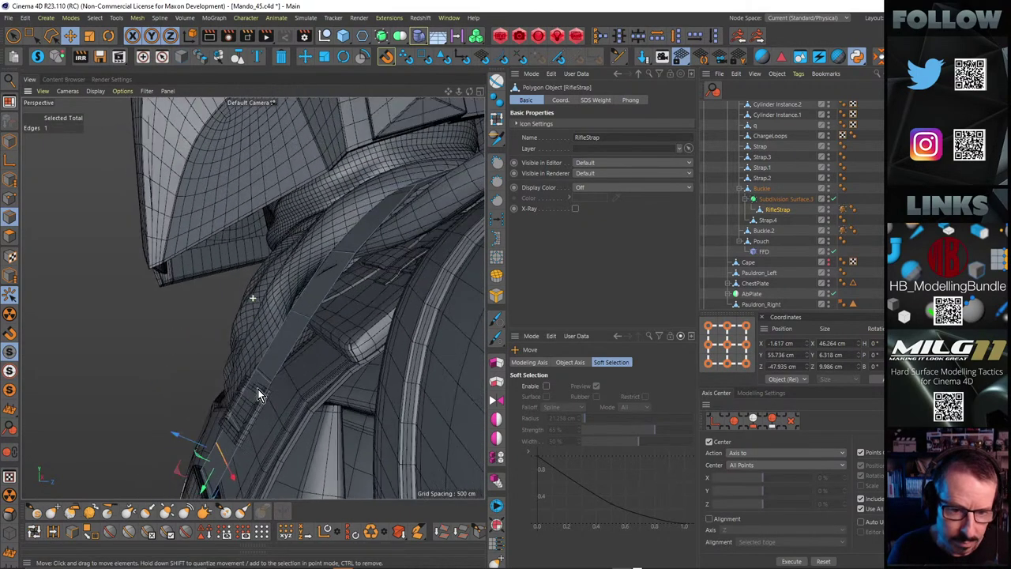
# Examine the rifle strap's fit over the cape and pouch from several angles and render the view
pyautogui.keyDown('alt'); pyautogui.moveTo(318, 298); pyautogui.dragTo(354, 213); pyautogui.keyUp('alt')
pyautogui.keyDown('alt'); pyautogui.moveTo(282, 253); pyautogui.dragTo(294, 207); pyautogui.keyUp('alt')
pyautogui.scroll(-10, 318, 253)
pyautogui.scroll(10, 326, 256)
pyautogui.scroll(-5, 305, 259)
pyautogui.scroll(5, 343, 253)
pyautogui.scroll(-5, 316, 217)
pyautogui.scroll(5, 308, 248)
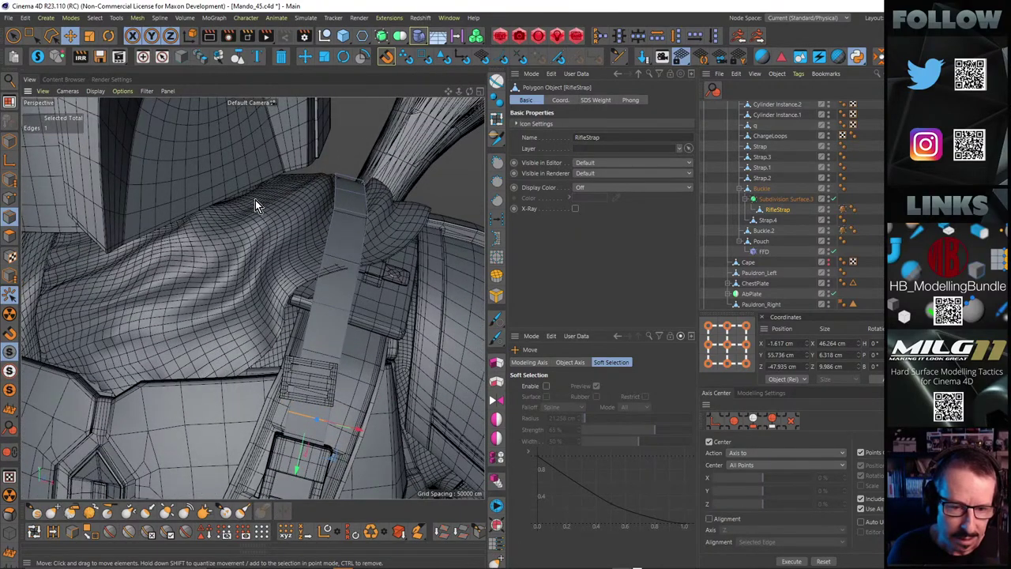
pyautogui.keyDown('alt'); pyautogui.moveTo(401, 232); pyautogui.dragTo(365, 287); pyautogui.keyUp('alt')
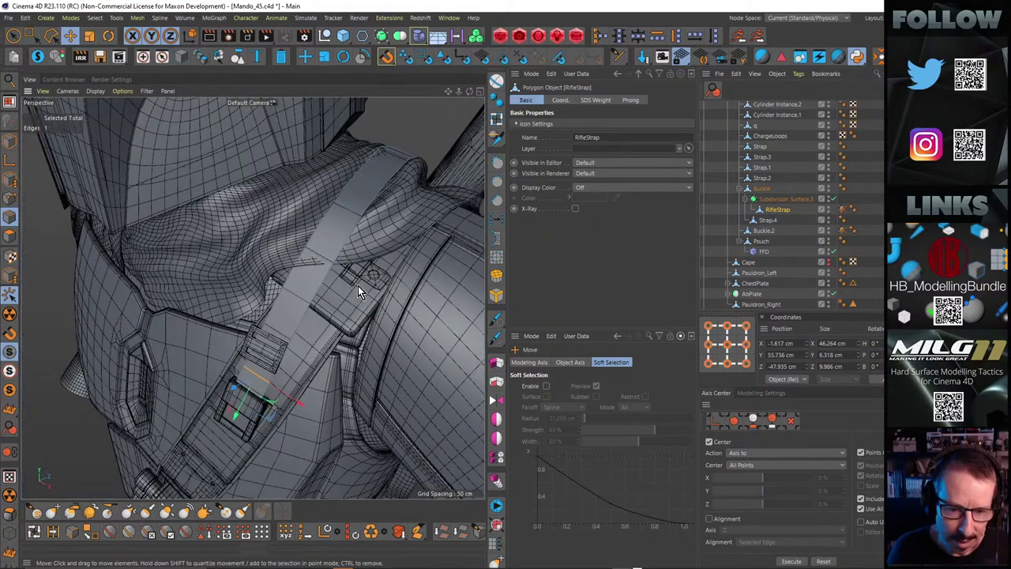
pyautogui.keyDown('alt'); pyautogui.moveTo(444, 197); pyautogui.dragTo(350, 273); pyautogui.keyUp('alt')
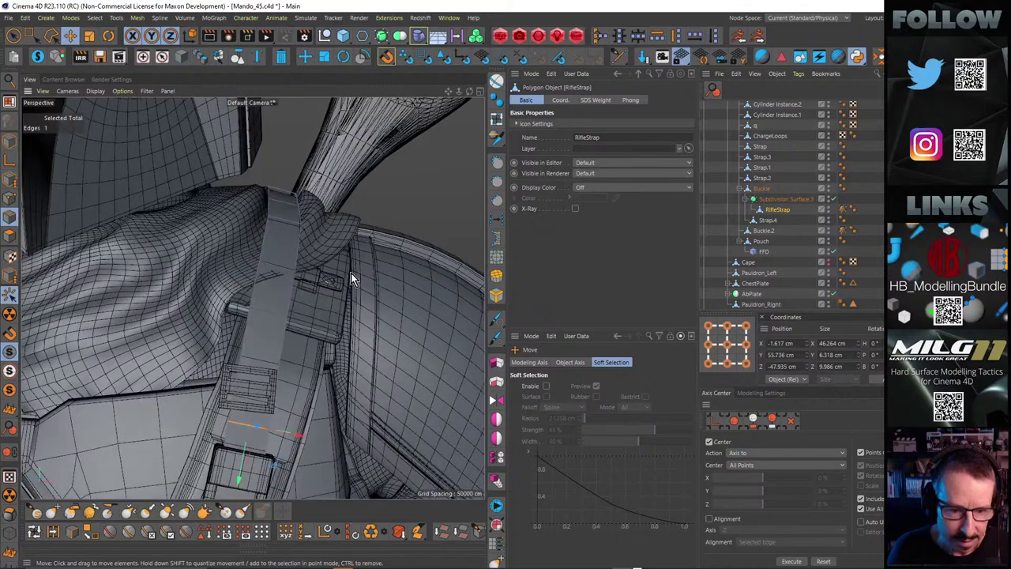
pyautogui.keyDown('alt'); pyautogui.moveTo(294, 344); pyautogui.dragTo(240, 343, button='right'); pyautogui.keyUp('alt')
pyautogui.keyDown('alt'); pyautogui.moveTo(239, 344); pyautogui.dragTo(279, 309); pyautogui.keyUp('alt')
pyautogui.keyDown('alt'); pyautogui.moveTo(279, 308); pyautogui.dragTo(348, 244, button='right'); pyautogui.keyUp('alt')
pyautogui.keyDown('alt'); pyautogui.moveTo(348, 244); pyautogui.dragTo(292, 271); pyautogui.keyUp('alt')
pyautogui.keyDown('alt'); pyautogui.moveTo(111, 257); pyautogui.dragTo(183, 397); pyautogui.keyUp('alt')
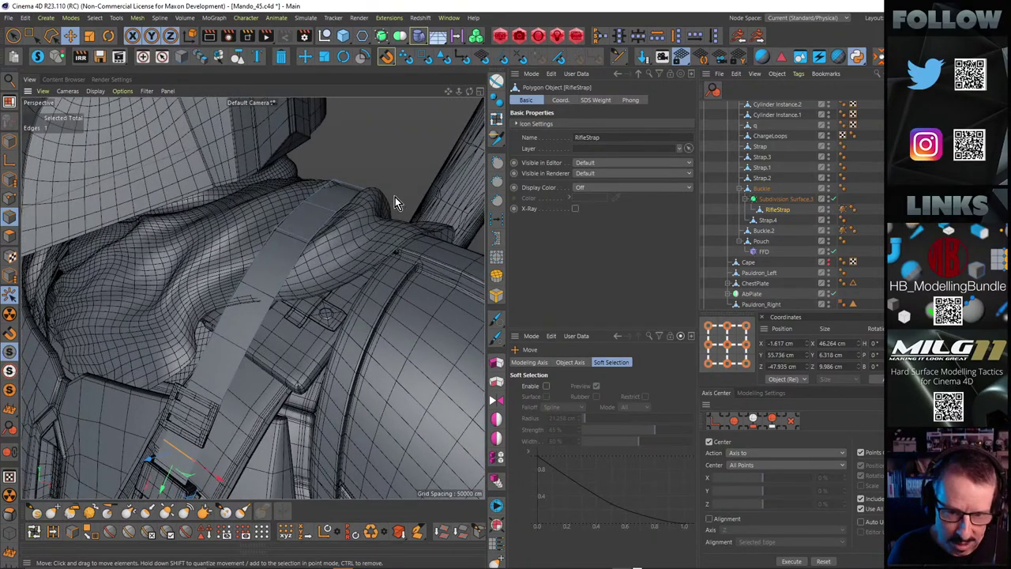
pyautogui.keyDown('alt'); pyautogui.moveTo(395, 197); pyautogui.dragTo(305, 211, button='right'); pyautogui.keyUp('alt')
pyautogui.keyDown('alt'); pyautogui.moveTo(305, 211); pyautogui.dragTo(299, 286); pyautogui.keyUp('alt')
pyautogui.keyDown('alt'); pyautogui.moveTo(299, 286); pyautogui.dragTo(358, 233, button='right'); pyautogui.keyUp('alt')
pyautogui.keyDown('alt'); pyautogui.moveTo(358, 233); pyautogui.dragTo(321, 195); pyautogui.keyUp('alt')
pyautogui.scroll(5, 380, 198)
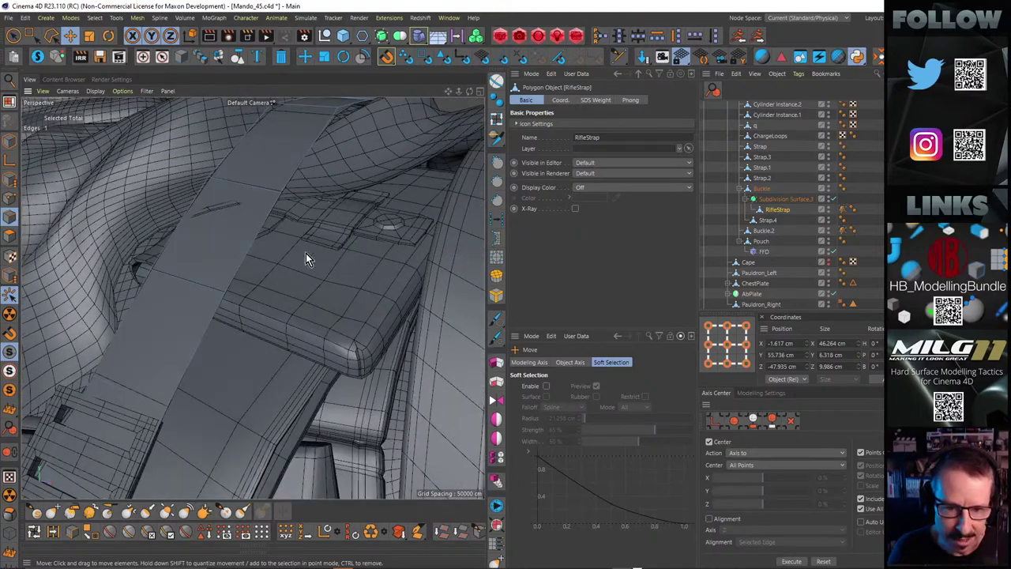
pyautogui.keyDown('alt'); pyautogui.moveTo(306, 255); pyautogui.dragTo(327, 199); pyautogui.keyUp('alt')
pyautogui.keyDown('alt'); pyautogui.moveTo(327, 200); pyautogui.dragTo(198, 286, button='right'); pyautogui.keyUp('alt')
pyautogui.keyDown('alt'); pyautogui.moveTo(242, 286); pyautogui.dragTo(191, 309); pyautogui.keyUp('alt')
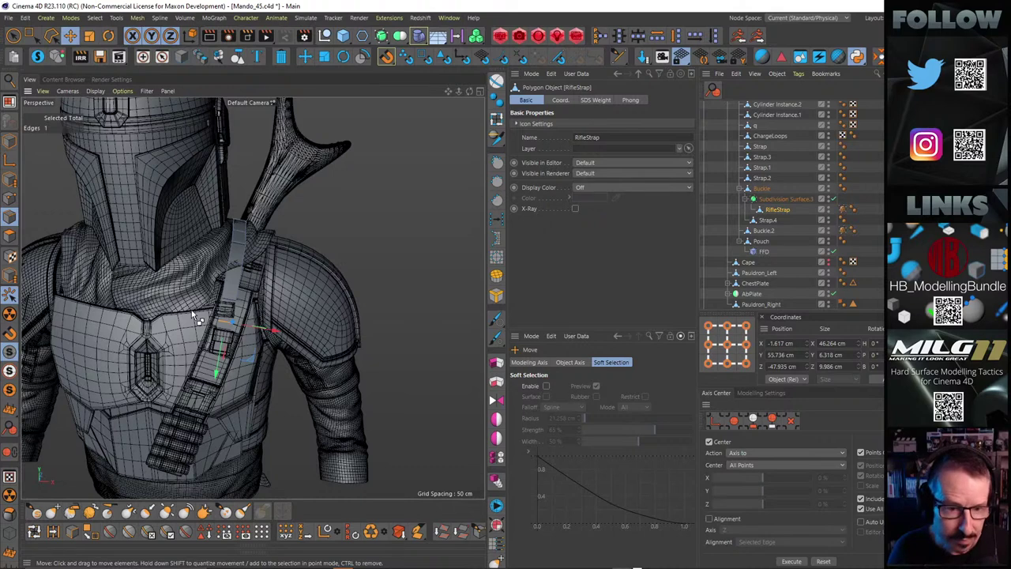
pyautogui.hotkey('ctrl', 'r')
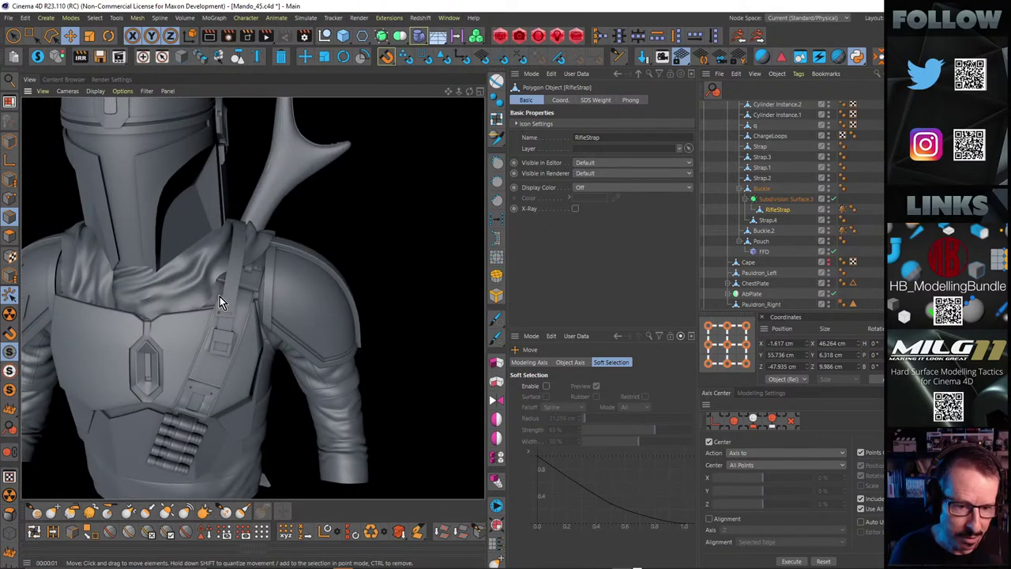
# Move the RifleStrap's cross edges on top of the shoulder so that the strap lies close to the cape
pyautogui.keyDown('alt'); pyautogui.moveTo(241, 247); pyautogui.dragTo(308, 226, button='right'); pyautogui.keyUp('alt')
pyautogui.keyDown('alt'); pyautogui.moveTo(214, 228); pyautogui.dragTo(174, 233); pyautogui.keyUp('alt')
pyautogui.keyDown('alt'); pyautogui.moveTo(253, 298); pyautogui.dragTo(243, 169); pyautogui.keyUp('alt')
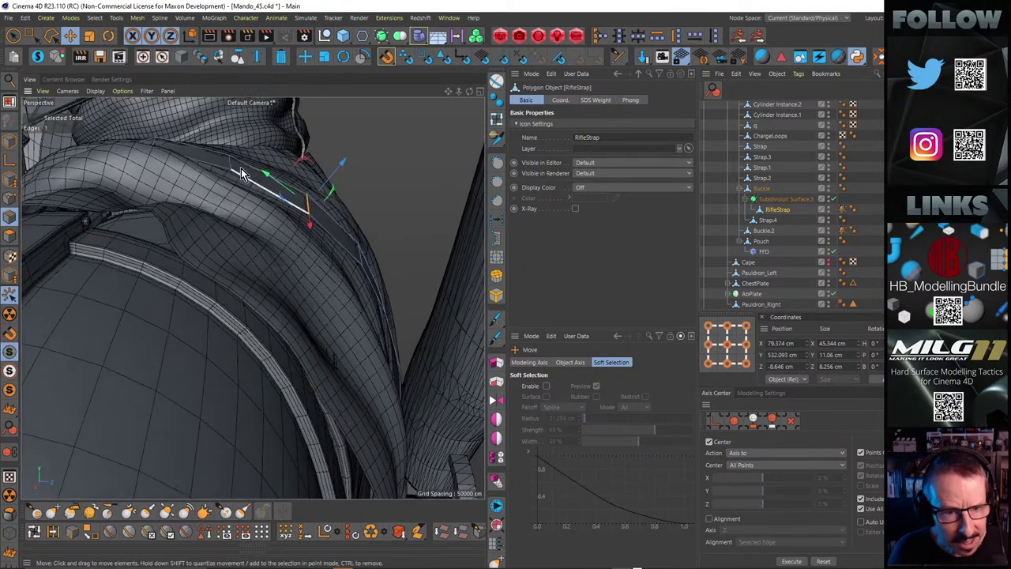
pyautogui.click(231, 164)
pyautogui.moveTo(242, 123); pyautogui.dragTo(244, 127)
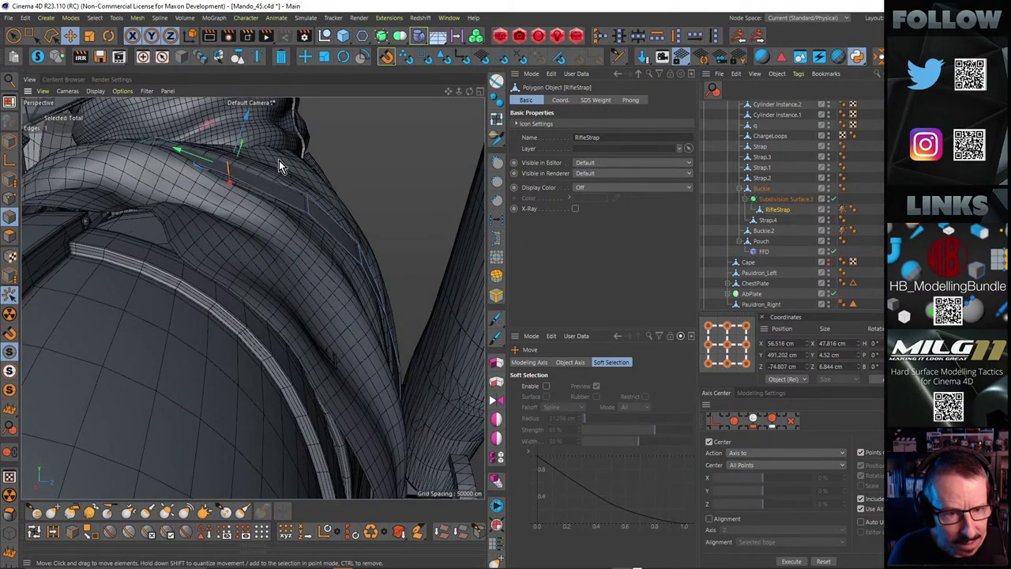
pyautogui.keyDown('alt'); pyautogui.moveTo(279, 160); pyautogui.dragTo(278, 194); pyautogui.keyUp('alt')
pyautogui.moveTo(306, 150); pyautogui.dragTo(305, 155)
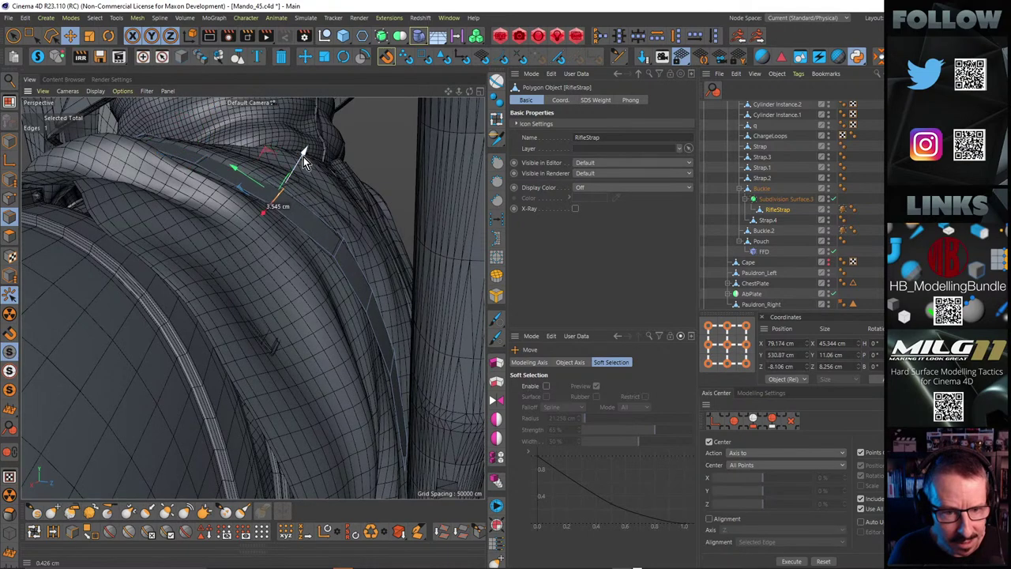
# Move the RifleStrap's cross edges behind the shoulder so that the strap follows the cape down towards the rifle
pyautogui.keyDown('alt'); pyautogui.moveTo(305, 198); pyautogui.dragTo(400, 289); pyautogui.keyUp('alt')
pyautogui.click(339, 248)
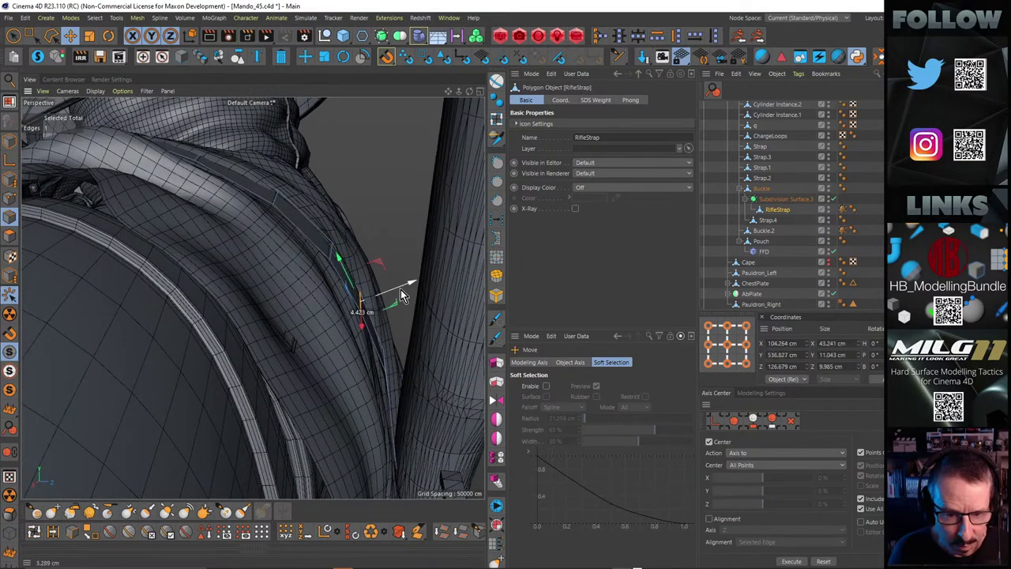
pyautogui.hotkey('ctrl', 'z')
pyautogui.hotkey('ctrl', 'y')
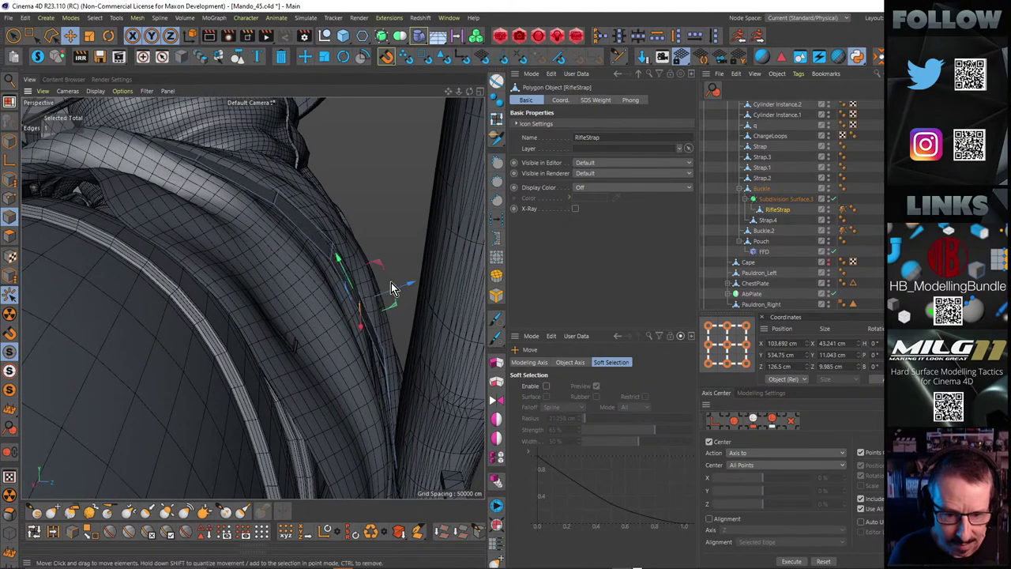
pyautogui.scroll(-5, 391, 283)
pyautogui.keyDown('alt'); pyautogui.moveTo(379, 332); pyautogui.dragTo(401, 305); pyautogui.keyUp('alt')
pyautogui.scroll(6, 394, 297)
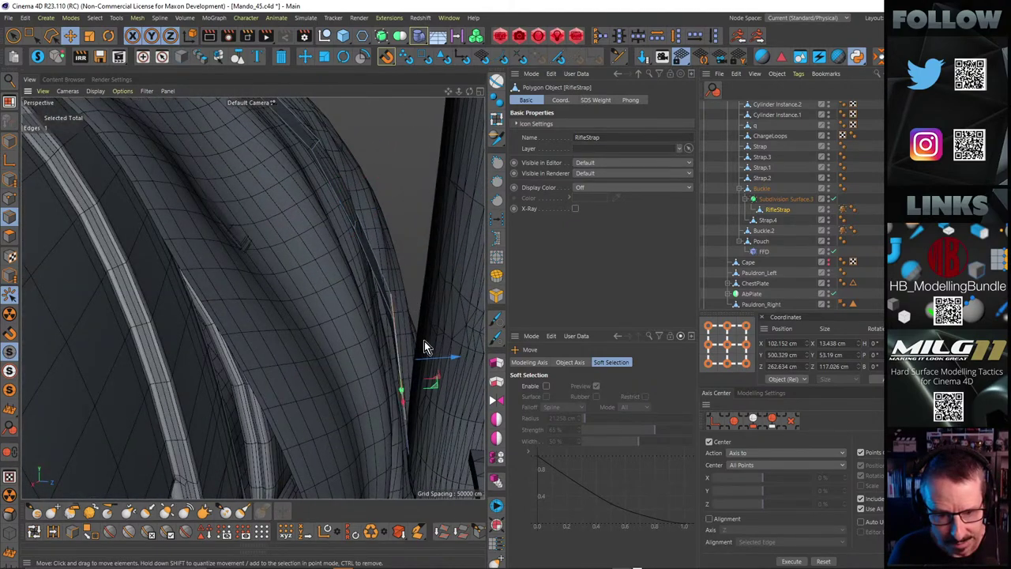
pyautogui.keyDown('alt'); pyautogui.moveTo(425, 345); pyautogui.dragTo(354, 242); pyautogui.keyUp('alt')
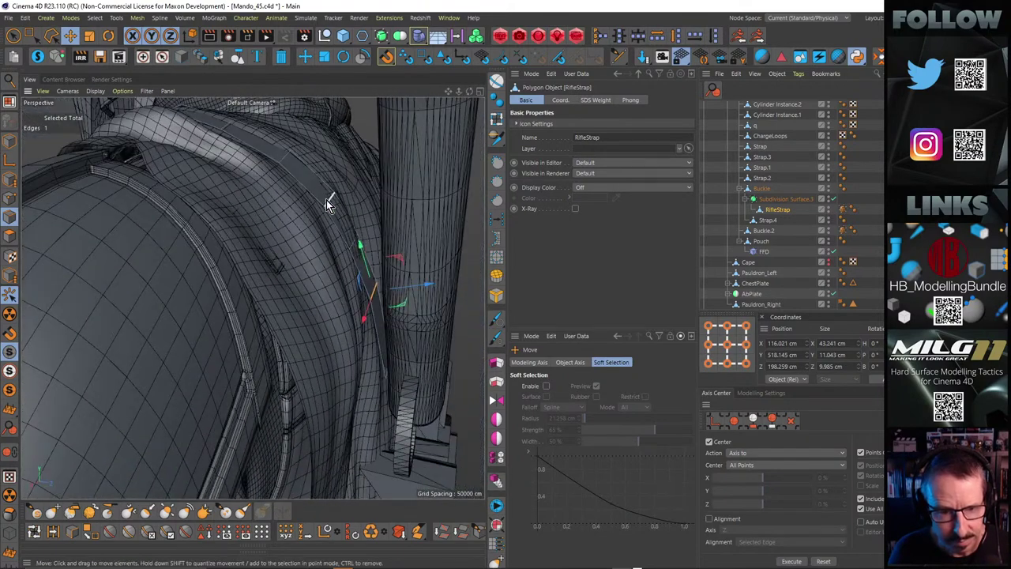
pyautogui.keyDown('alt'); pyautogui.moveTo(327, 201); pyautogui.dragTo(376, 249); pyautogui.keyUp('alt')
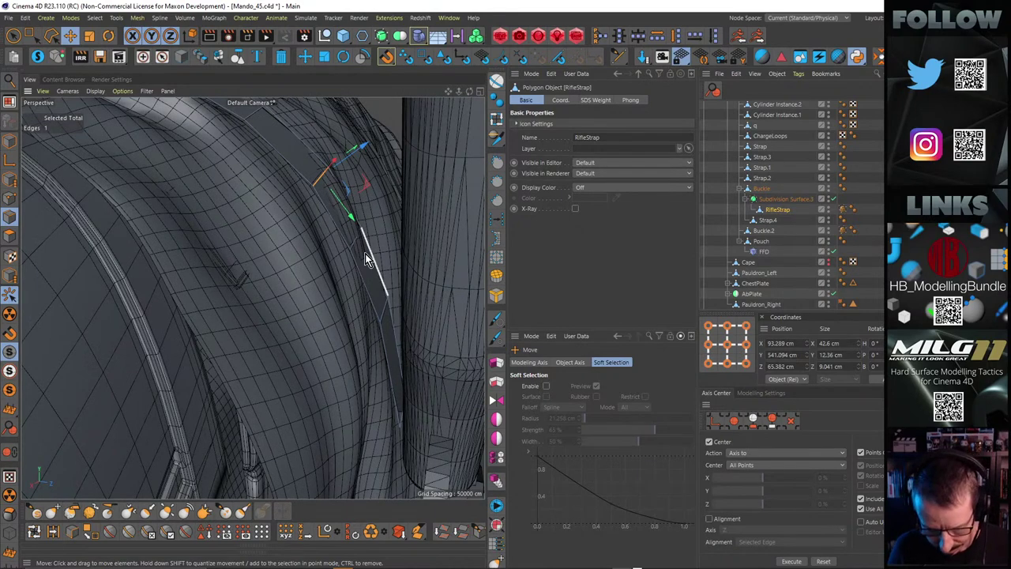
# Select all cross edges along the RifleStrap with Ring Selection, leaving the long side edges out of the selection
pyautogui.rightClick(364, 253)
pyautogui.click(368, 282)
pyautogui.click(365, 280)
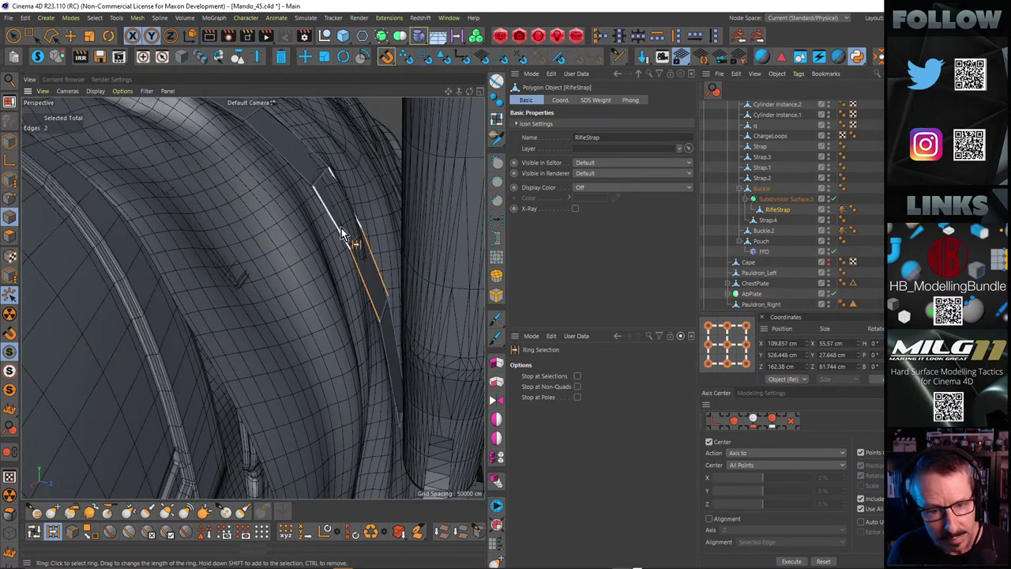
pyautogui.keyDown('shift'); pyautogui.click(297, 169); pyautogui.keyUp('shift')
pyautogui.keyDown('alt'); pyautogui.moveTo(306, 182); pyautogui.dragTo(233, 186, button='right'); pyautogui.keyUp('alt')
pyautogui.keyDown('alt'); pyautogui.moveTo(297, 186); pyautogui.dragTo(282, 208); pyautogui.keyUp('alt')
pyautogui.keyDown('alt'); pyautogui.moveTo(282, 208); pyautogui.dragTo(340, 187, button='right'); pyautogui.keyUp('alt')
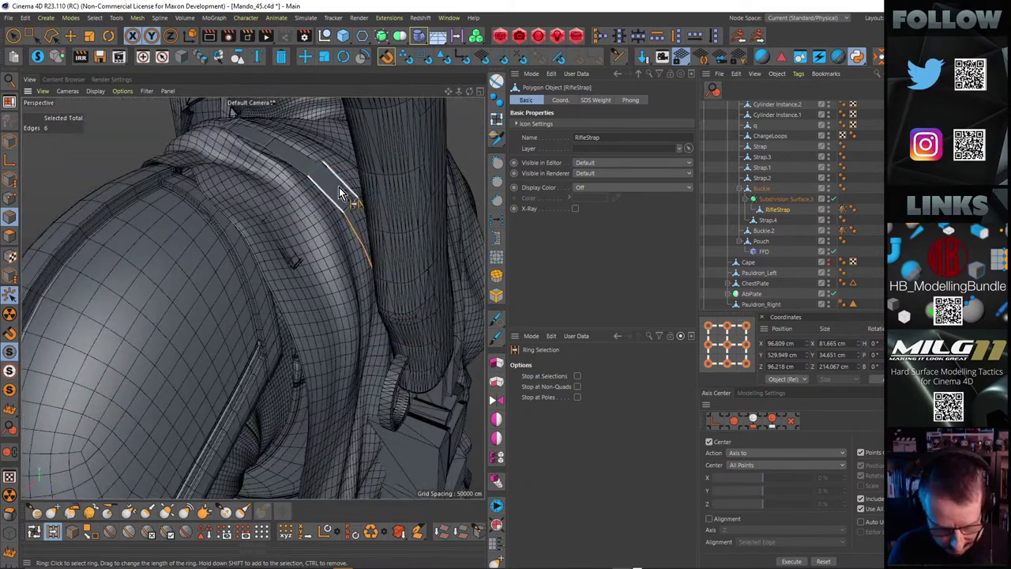
pyautogui.keyDown('shift'); pyautogui.click(340, 192); pyautogui.keyUp('shift')
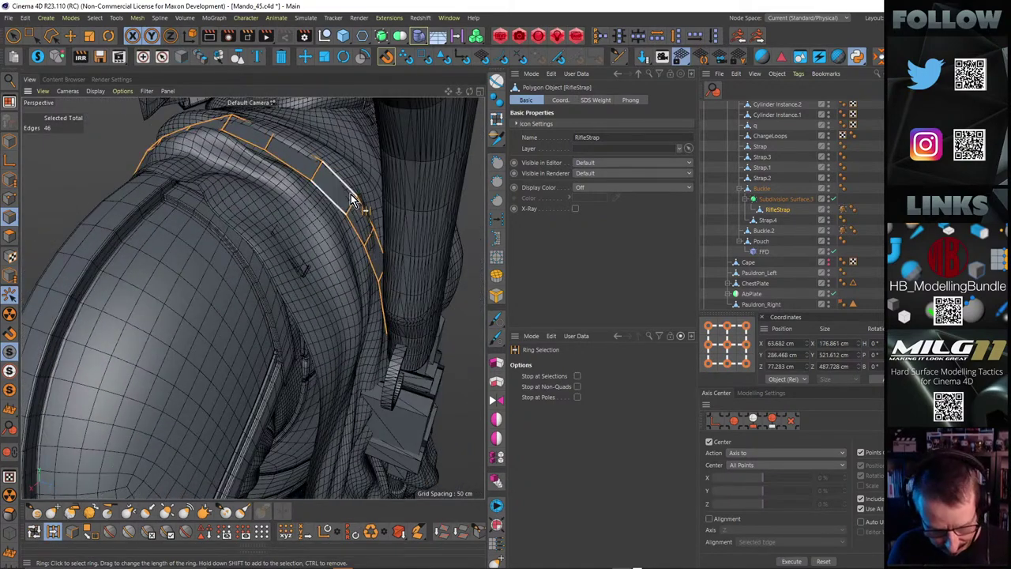
pyautogui.press('e')
pyautogui.keyDown('ctrl'); pyautogui.doubleClick(334, 202); pyautogui.keyUp('ctrl')
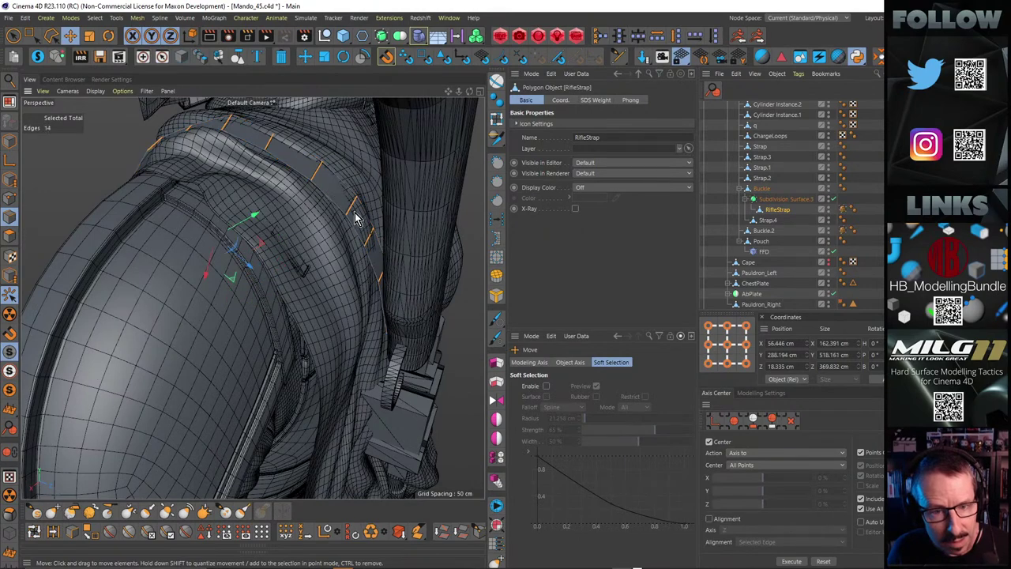
# Invert the selection to the RifleStrap's long side edges and distribute the points evenly along them
pyautogui.keyDown('alt'); pyautogui.moveTo(354, 219); pyautogui.dragTo(353, 282); pyautogui.keyUp('alt')
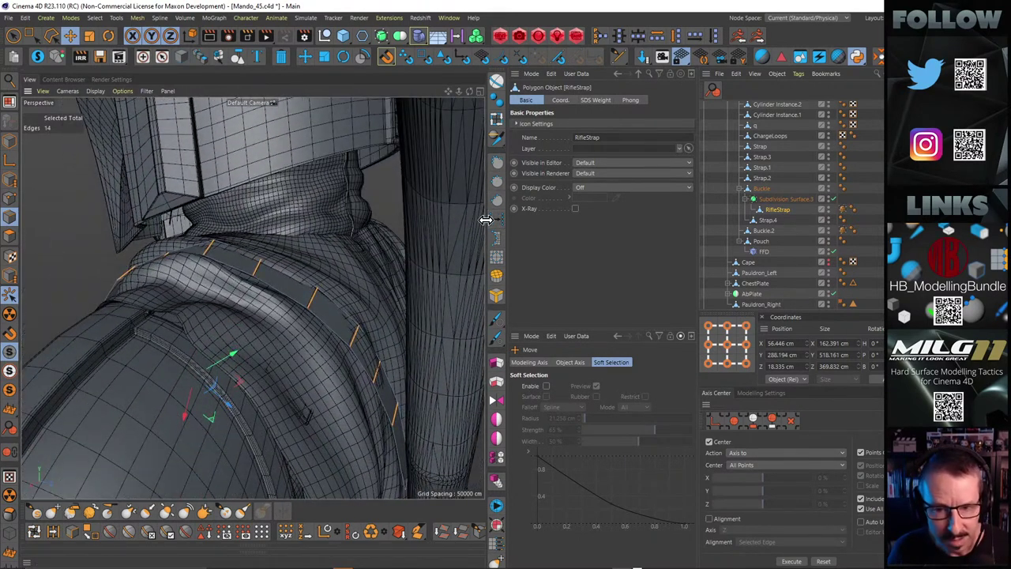
pyautogui.keyDown('alt'); pyautogui.moveTo(431, 261); pyautogui.dragTo(229, 373); pyautogui.keyUp('alt')
pyautogui.scroll(4, 236, 369)
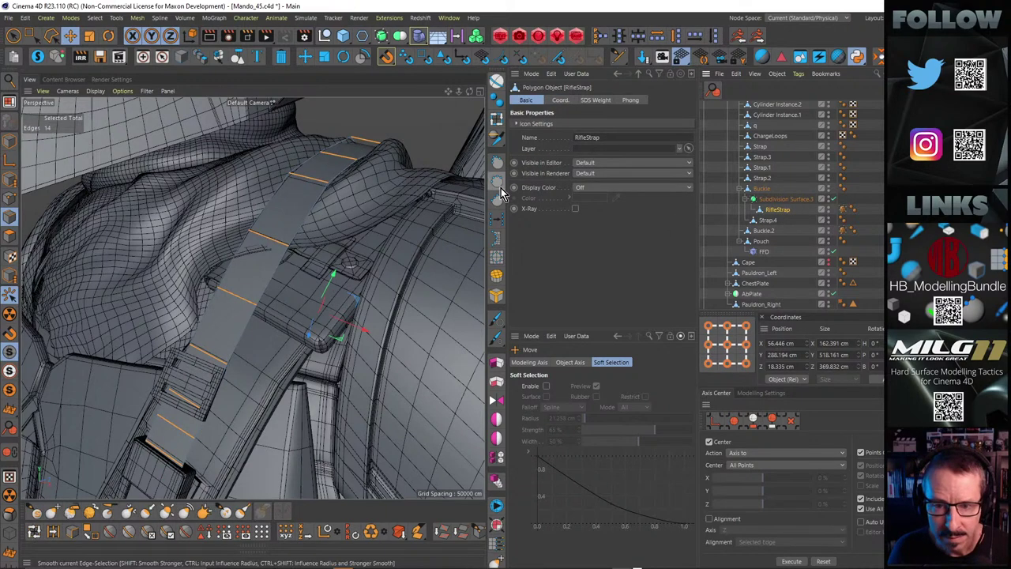
pyautogui.moveTo(284, 215)
pyautogui.keyDown('alt'); pyautogui.mouseDown()
pyautogui.moveTo(306, 217)
pyautogui.moveTo(290, 218)
pyautogui.moveTo(298, 213)
pyautogui.mouseUp(); pyautogui.keyUp('alt')
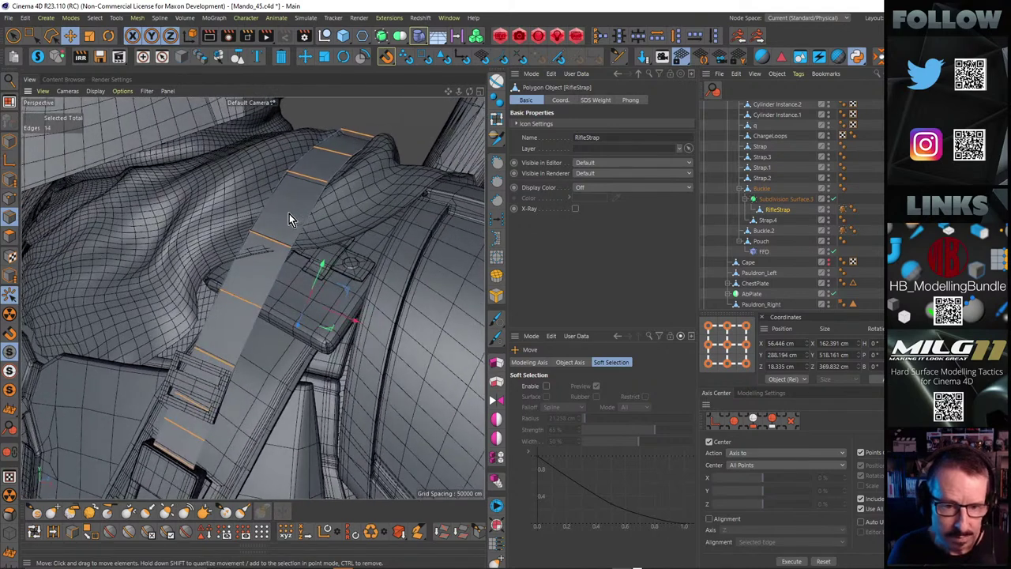
pyautogui.press('u')
pyautogui.press('i')
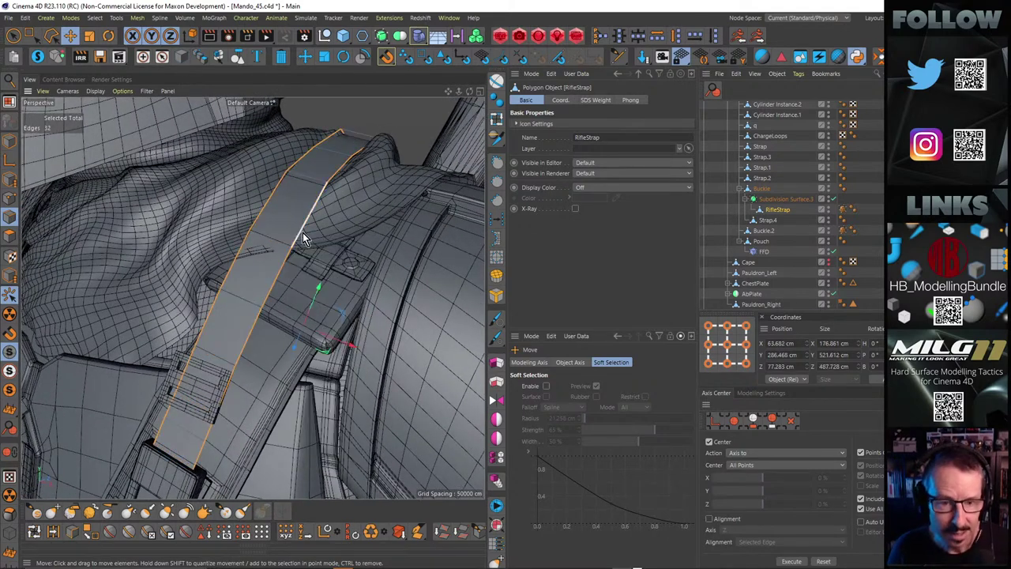
pyautogui.click(497, 220)
pyautogui.keyDown('alt'); pyautogui.moveTo(397, 209); pyautogui.dragTo(209, 97); pyautogui.keyUp('alt')
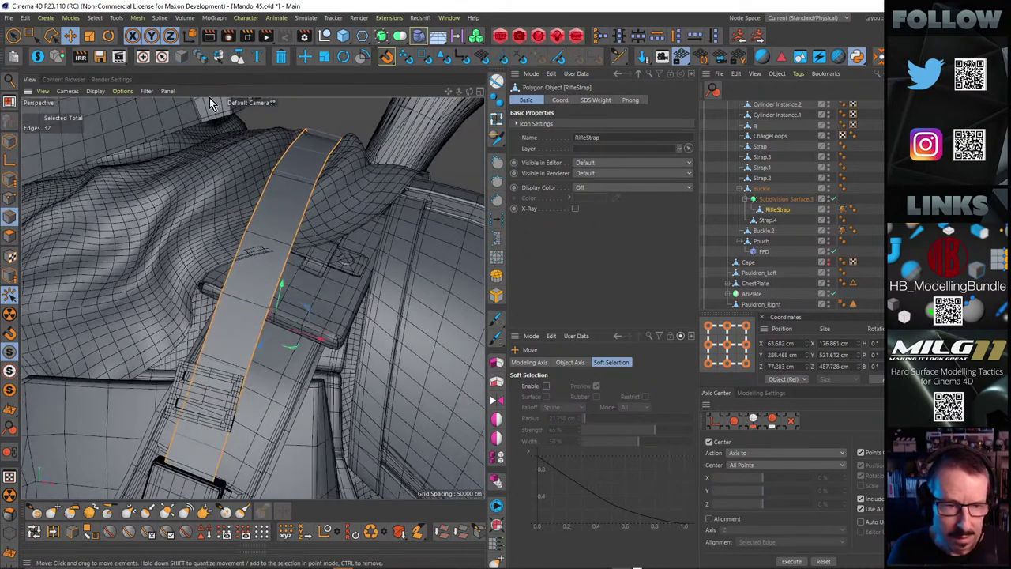
# Isolate the RifleStrap to remove one edge from the selection and distribute the side points evenly, ending with the whole model shown
pyautogui.click(39, 58)
pyautogui.keyDown('alt'); pyautogui.moveTo(266, 197); pyautogui.dragTo(254, 212); pyautogui.keyUp('alt')
pyautogui.keyDown('alt'); pyautogui.moveTo(295, 265); pyautogui.dragTo(340, 258, button='right'); pyautogui.keyUp('alt')
pyautogui.scroll(3, 316, 284)
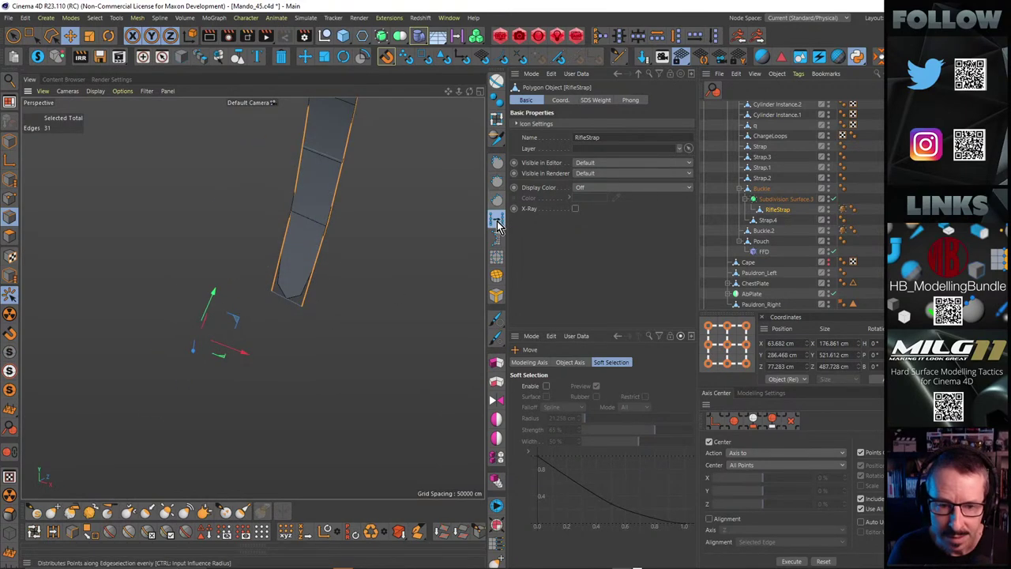
pyautogui.scroll(-3, 349, 237)
pyautogui.keyDown('alt'); pyautogui.moveTo(350, 237); pyautogui.dragTo(303, 225); pyautogui.keyUp('alt')
pyautogui.click(255, 137)
pyautogui.click(56, 56)
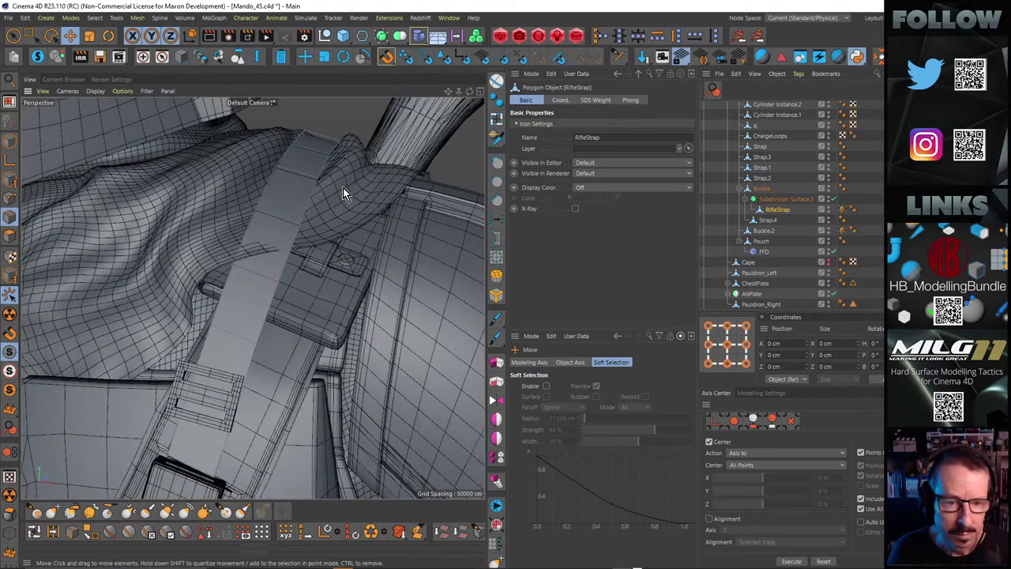
pyautogui.keyDown('alt'); pyautogui.moveTo(343, 187); pyautogui.dragTo(321, 198); pyautogui.keyUp('alt')
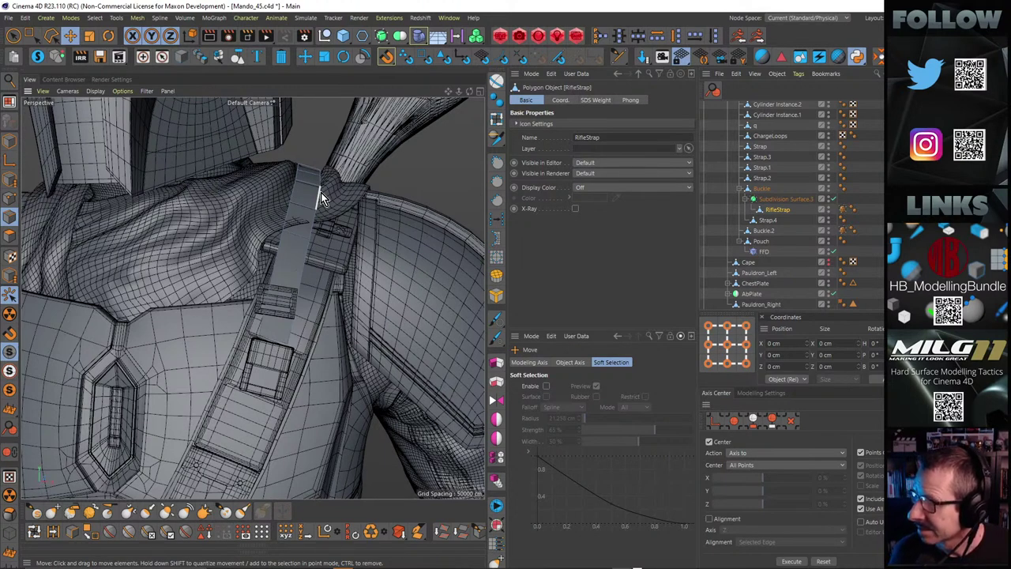
# Move the RifleStrap's cross edges above the pouch so that the strap follows the cape's folds on the front
pyautogui.keyDown('alt'); pyautogui.moveTo(391, 172); pyautogui.dragTo(377, 301); pyautogui.keyUp('alt')
pyautogui.click(276, 345)
pyautogui.keyDown('alt'); pyautogui.moveTo(297, 343); pyautogui.dragTo(236, 202); pyautogui.keyUp('alt')
pyautogui.scroll(-8, 367, 244)
pyautogui.scroll(7, 340, 231)
pyautogui.keyDown('alt'); pyautogui.moveTo(254, 242); pyautogui.dragTo(218, 288); pyautogui.keyUp('alt')
pyautogui.click(226, 270)
pyautogui.moveTo(177, 257); pyautogui.dragTo(267, 232)
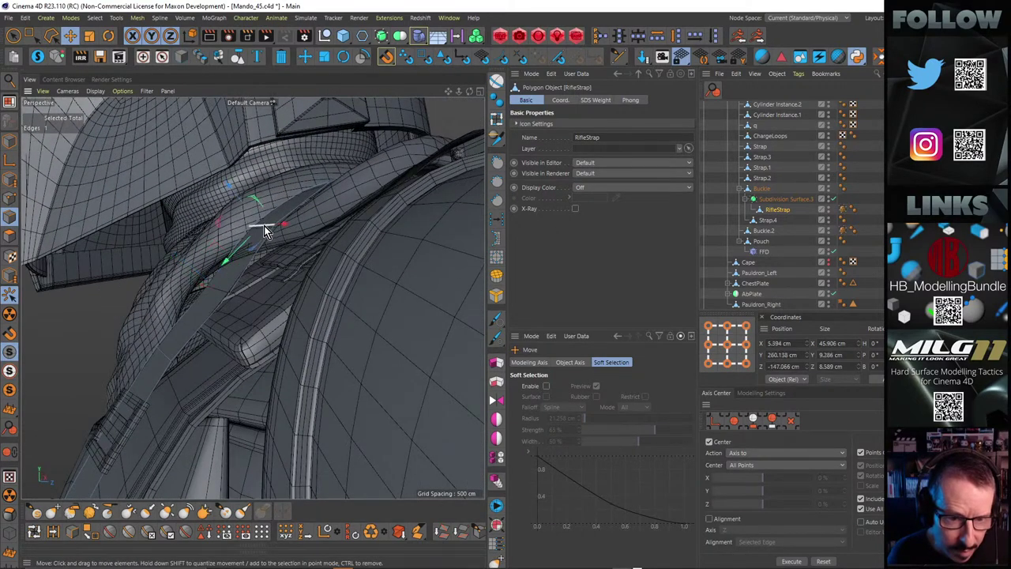
pyautogui.moveTo(241, 192); pyautogui.dragTo(288, 252)
pyautogui.click(252, 297)
pyautogui.click(289, 256)
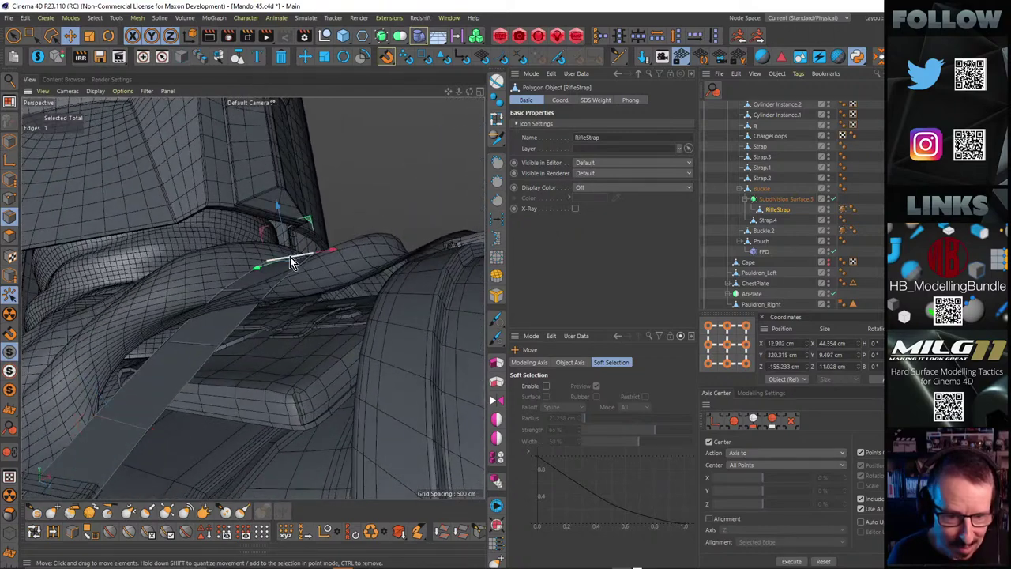
pyautogui.click(249, 289)
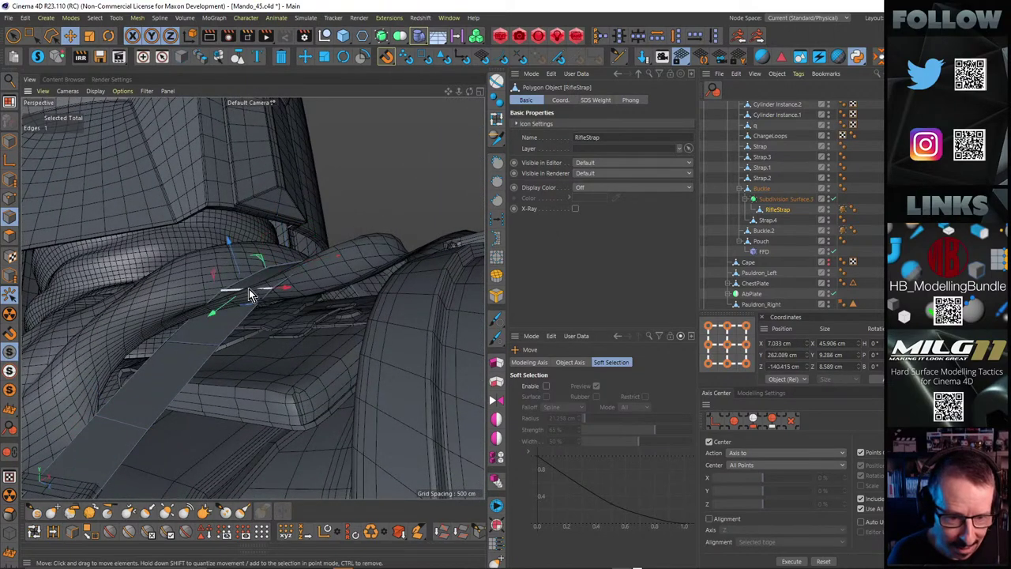
pyautogui.click(232, 253)
# Lower the RifleStrap's cross edges on the front top of the shoulder onto the cape beside the collar
pyautogui.keyDown('alt'); pyautogui.moveTo(236, 255); pyautogui.dragTo(213, 284); pyautogui.keyUp('alt')
pyautogui.keyDown('alt'); pyautogui.moveTo(294, 279); pyautogui.dragTo(406, 267, button='right'); pyautogui.keyUp('alt')
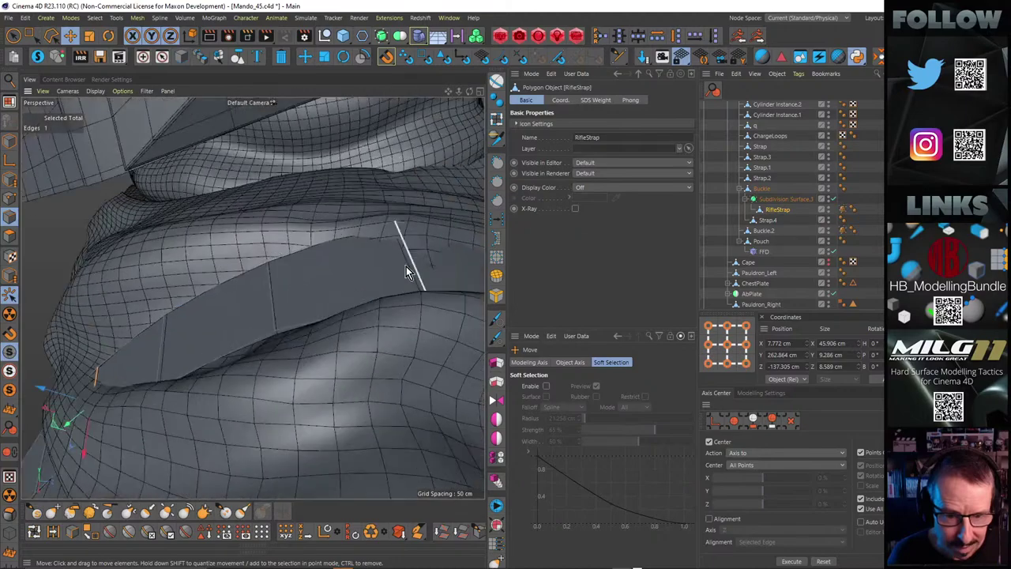
pyautogui.keyDown('alt'); pyautogui.moveTo(406, 269); pyautogui.dragTo(395, 259); pyautogui.keyUp('alt')
pyautogui.keyDown('alt'); pyautogui.moveTo(395, 259); pyautogui.dragTo(228, 249, button='right'); pyautogui.keyUp('alt')
pyautogui.keyDown('alt'); pyautogui.moveTo(227, 250); pyautogui.dragTo(341, 246); pyautogui.keyUp('alt')
pyautogui.click(249, 252)
pyautogui.moveTo(239, 219); pyautogui.dragTo(208, 281)
pyautogui.keyDown('alt'); pyautogui.moveTo(209, 281); pyautogui.dragTo(261, 289, button='right'); pyautogui.keyUp('alt')
pyautogui.click(260, 290)
pyautogui.moveTo(272, 247); pyautogui.dragTo(275, 252)
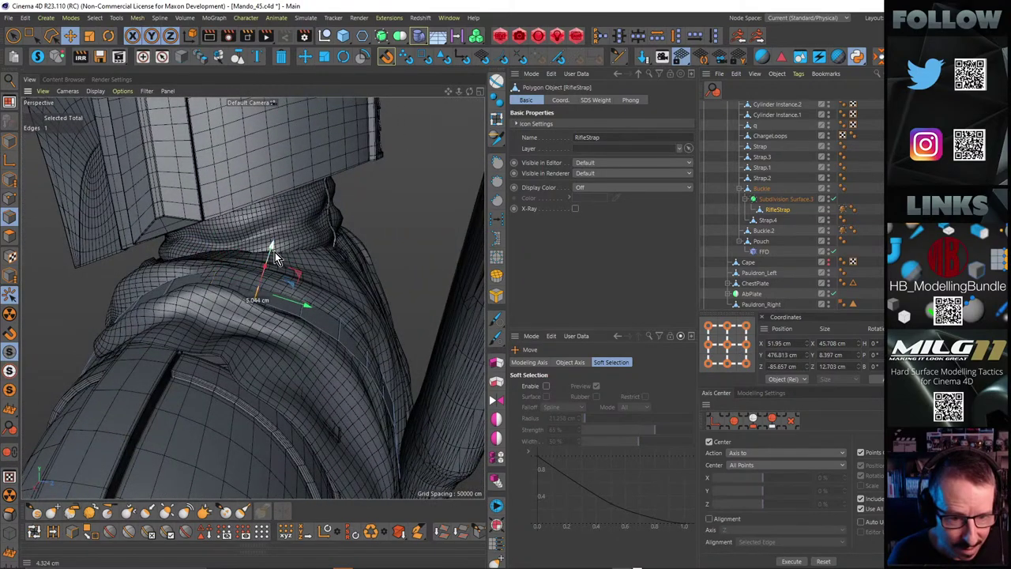
# Adjust the RifleStrap's cross edges over the crest of the shoulder to lie close to the cape
pyautogui.keyDown('alt'); pyautogui.moveTo(294, 292); pyautogui.dragTo(327, 274); pyautogui.keyUp('alt')
pyautogui.click(306, 312)
pyautogui.click(341, 335)
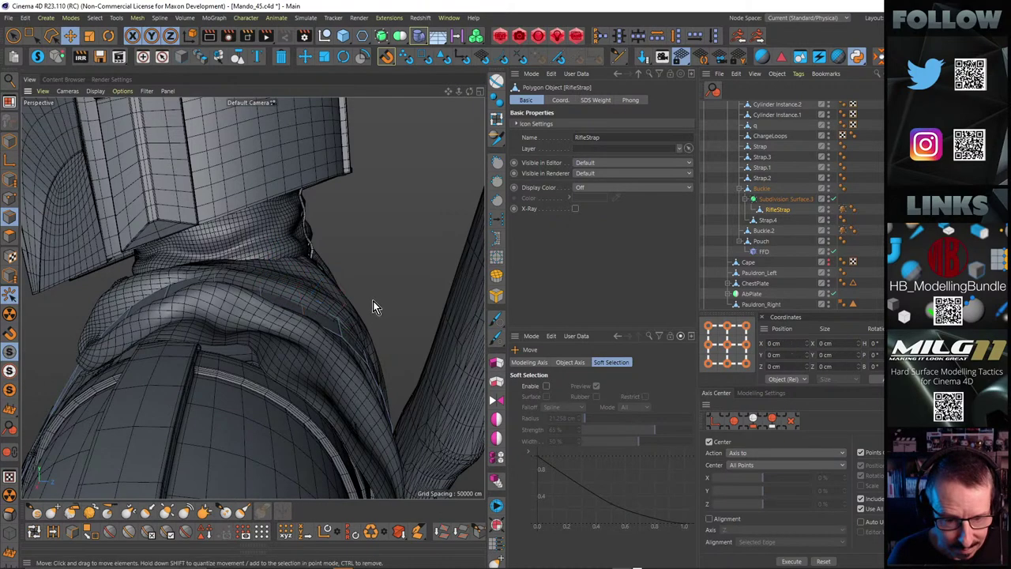
pyautogui.moveTo(366, 301); pyautogui.dragTo(353, 335)
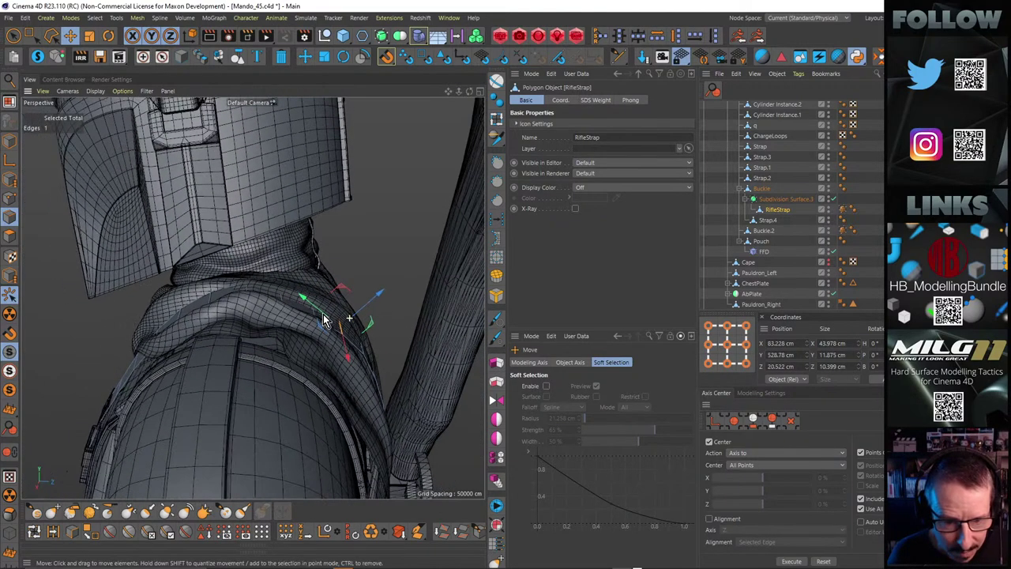
pyautogui.keyDown('alt'); pyautogui.moveTo(352, 335); pyautogui.dragTo(293, 300, button='middle'); pyautogui.keyUp('alt')
pyautogui.keyDown('alt'); pyautogui.moveTo(293, 305); pyautogui.dragTo(320, 304, button='right'); pyautogui.keyUp('alt')
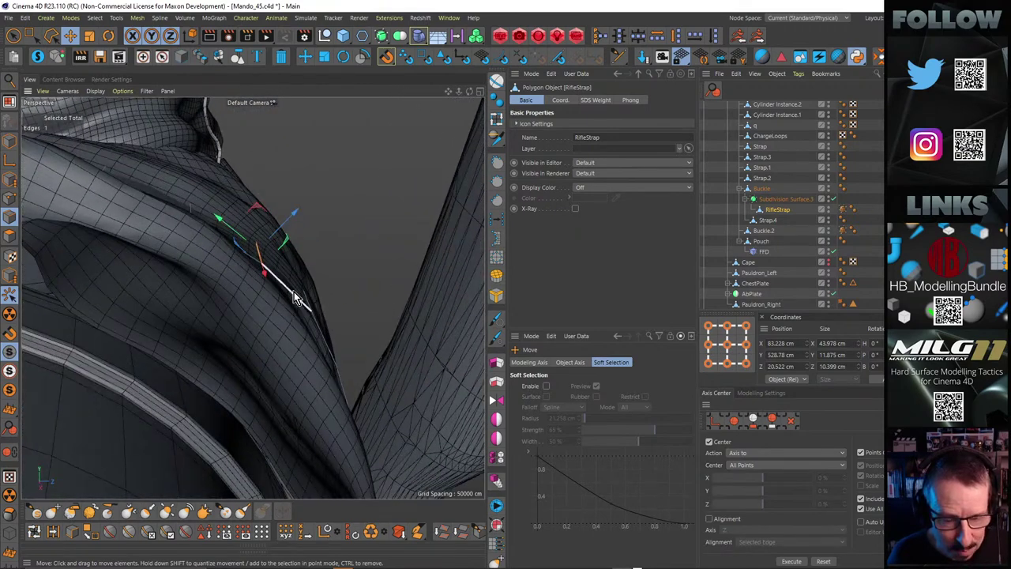
pyautogui.keyDown('alt'); pyautogui.moveTo(294, 299); pyautogui.dragTo(278, 257); pyautogui.keyUp('alt')
pyautogui.click(307, 296)
# Refit the RifleStrap's cross edges where the strap rises from the pouch over the front of the cape
pyautogui.keyDown('alt'); pyautogui.moveTo(273, 241); pyautogui.dragTo(167, 243, button='right'); pyautogui.keyUp('alt')
pyautogui.keyDown('alt'); pyautogui.moveTo(271, 252); pyautogui.dragTo(286, 234); pyautogui.keyUp('alt')
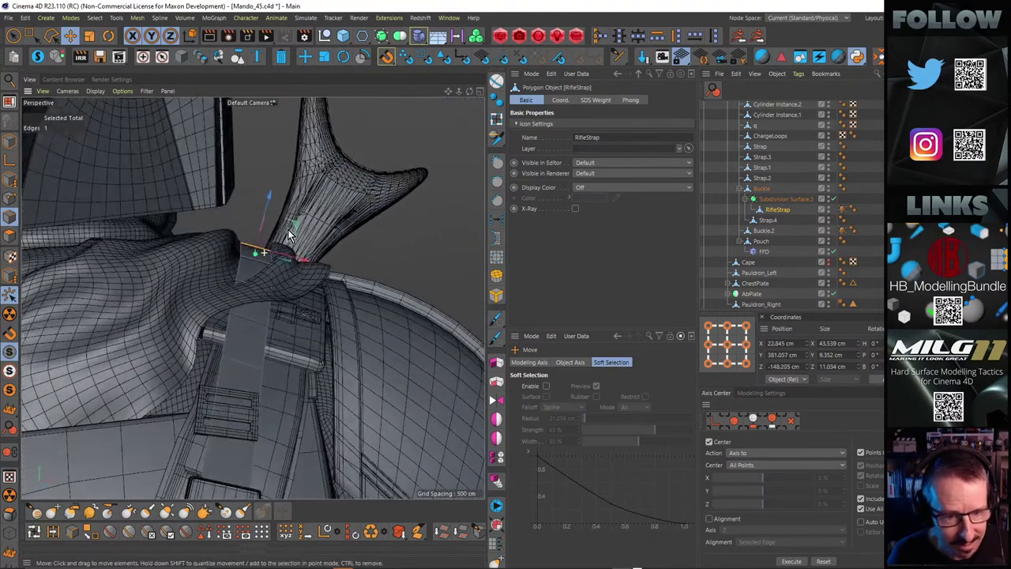
pyautogui.keyDown('alt'); pyautogui.moveTo(286, 234); pyautogui.dragTo(223, 245, button='right'); pyautogui.keyUp('alt')
pyautogui.keyDown('alt'); pyautogui.moveTo(261, 281); pyautogui.dragTo(299, 300); pyautogui.keyUp('alt')
pyautogui.keyDown('alt'); pyautogui.moveTo(229, 265); pyautogui.dragTo(263, 260, button='right'); pyautogui.keyUp('alt')
pyautogui.keyDown('alt'); pyautogui.moveTo(314, 254); pyautogui.dragTo(233, 203); pyautogui.keyUp('alt')
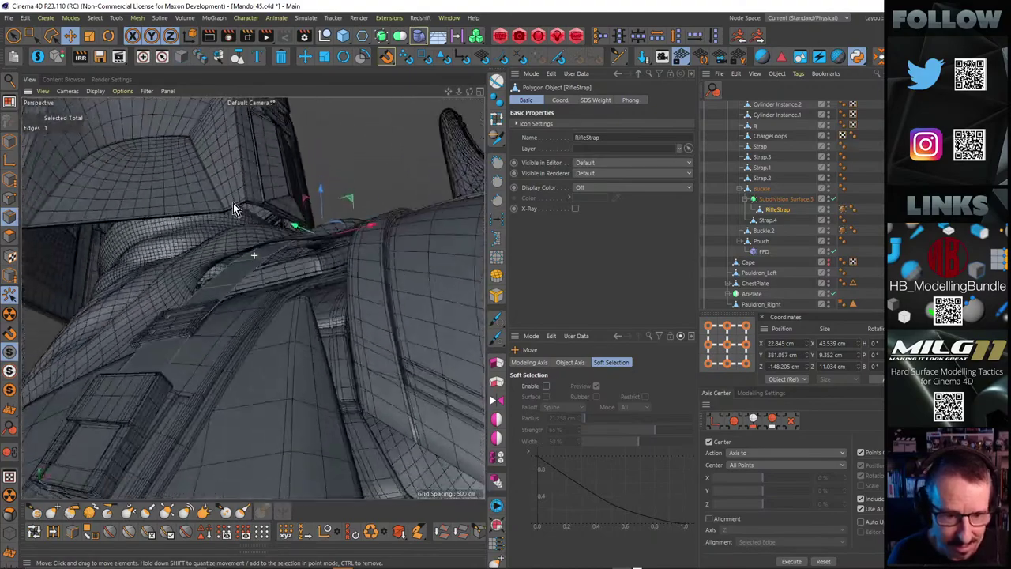
pyautogui.keyDown('alt'); pyautogui.moveTo(233, 203); pyautogui.dragTo(265, 229, button='right'); pyautogui.keyUp('alt')
pyautogui.keyDown('alt'); pyautogui.moveTo(254, 255); pyautogui.dragTo(316, 224); pyautogui.keyUp('alt')
pyautogui.keyDown('alt'); pyautogui.moveTo(317, 224); pyautogui.dragTo(377, 215, button='right'); pyautogui.keyUp('alt')
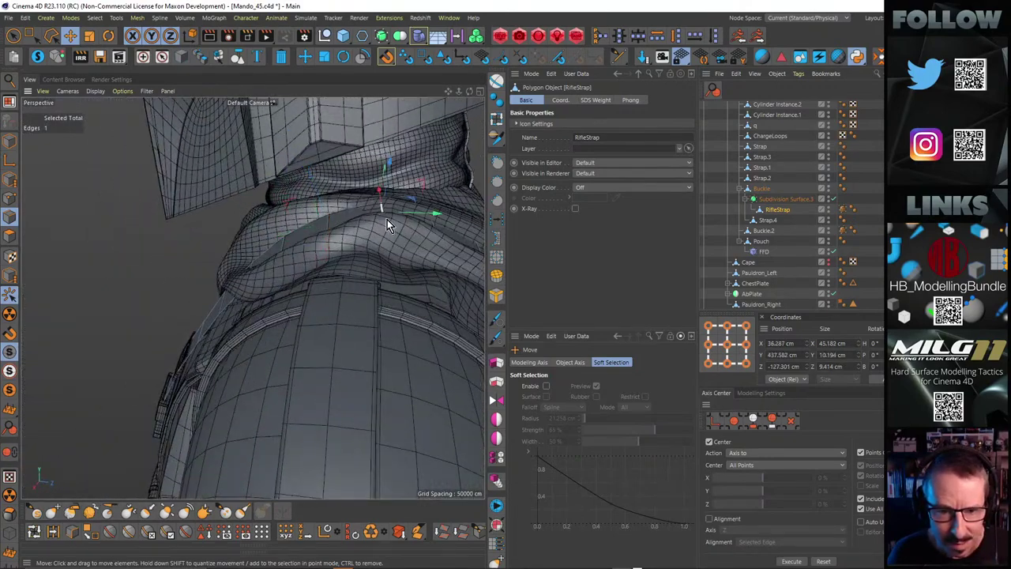
# Move two neighbouring RifleStrap cross edges below the collar closer to the cape's surface
pyautogui.keyDown('alt'); pyautogui.moveTo(387, 220); pyautogui.dragTo(310, 178); pyautogui.keyUp('alt')
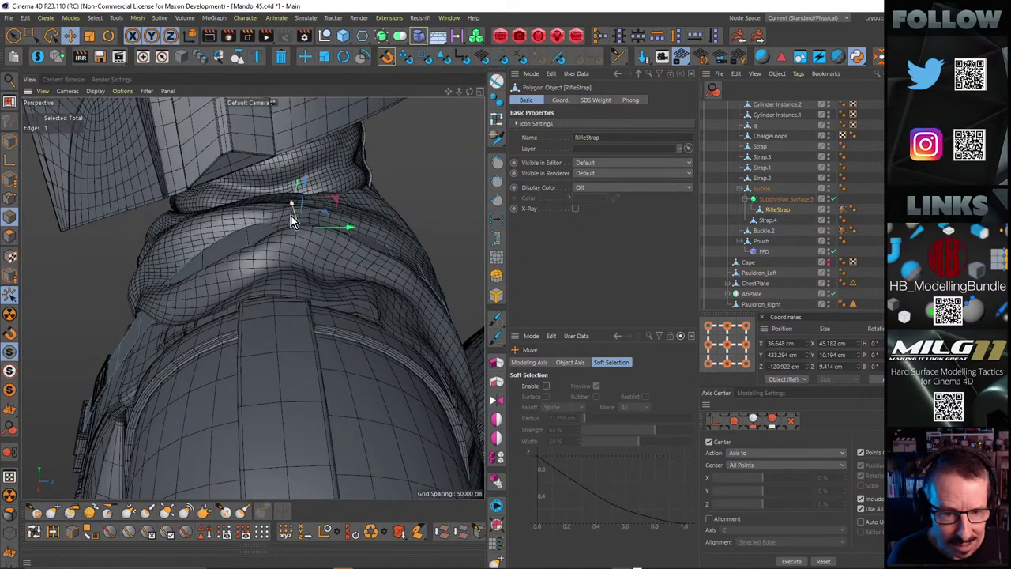
pyautogui.keyDown('alt'); pyautogui.moveTo(290, 216); pyautogui.dragTo(300, 246); pyautogui.keyUp('alt')
pyautogui.click(312, 231)
pyautogui.moveTo(313, 202); pyautogui.dragTo(313, 209)
# Adjust three successive RifleStrap cross edges from the shoulder crest to its rear so that the strap hugs the cape
pyautogui.keyDown('alt'); pyautogui.moveTo(332, 278); pyautogui.dragTo(327, 225); pyautogui.keyUp('alt')
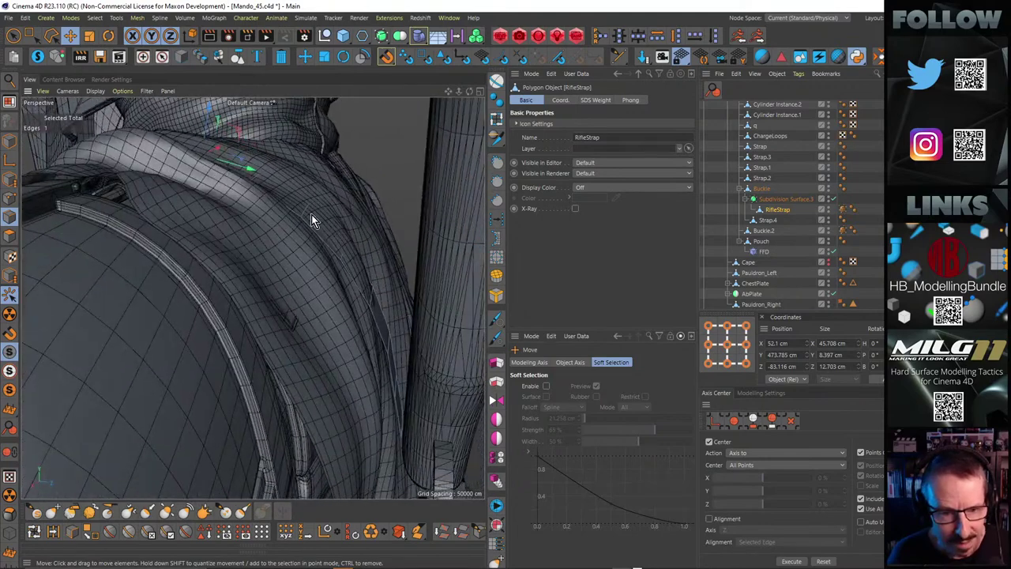
pyautogui.click(323, 187)
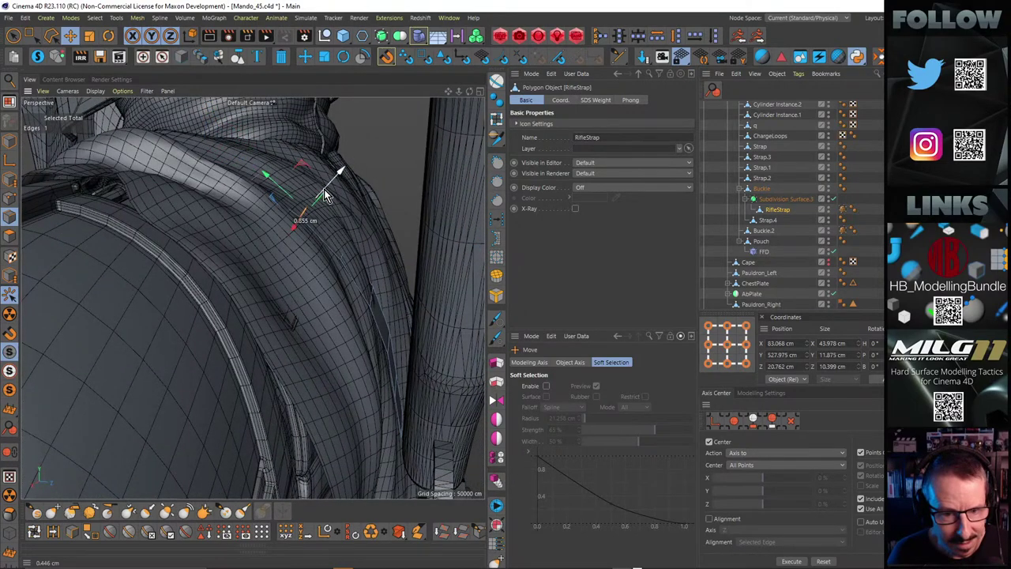
pyautogui.click(346, 257)
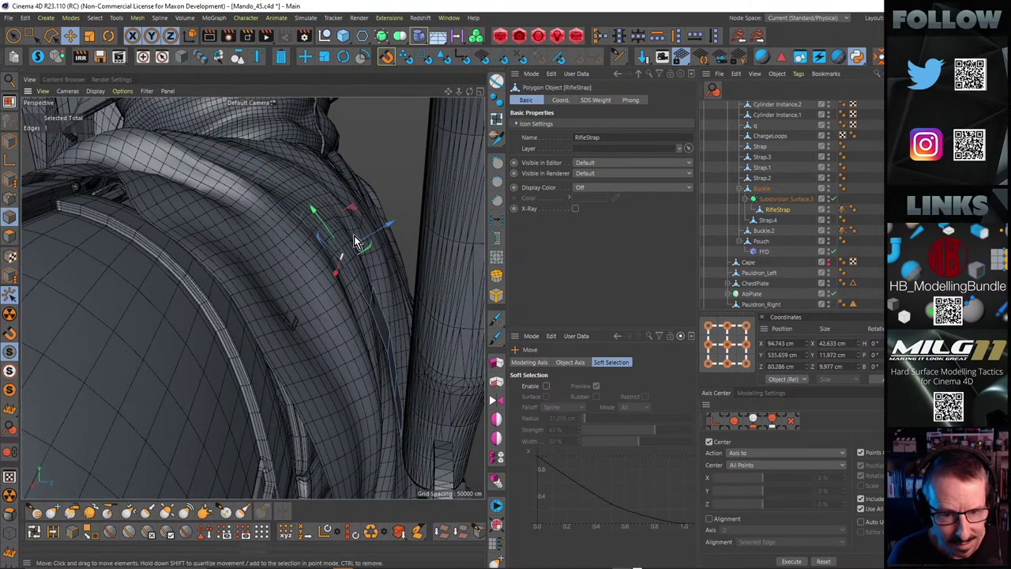
pyautogui.click(373, 298)
pyautogui.moveTo(393, 285); pyautogui.dragTo(398, 286)
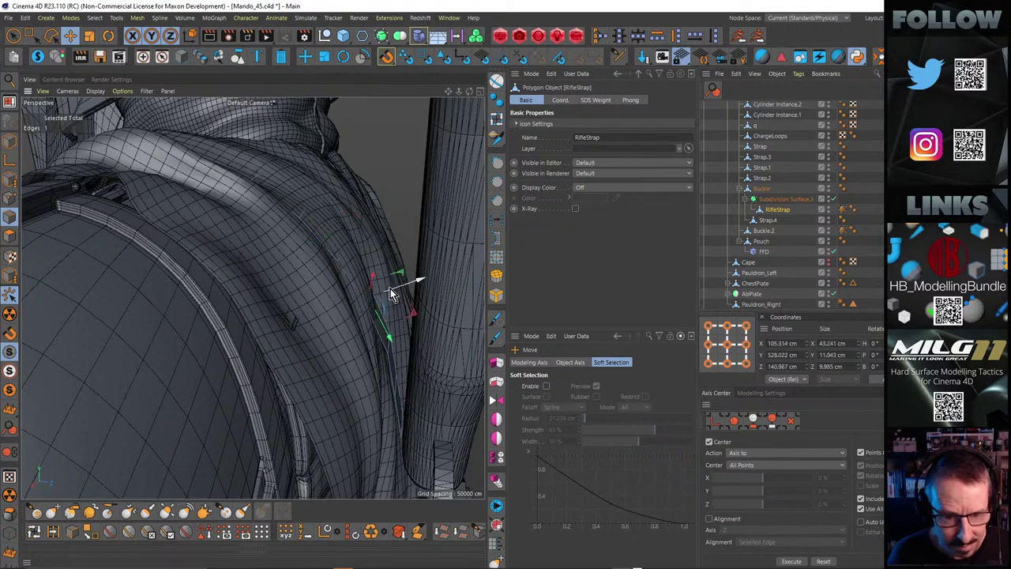
# Adjust the RifleStrap's cross edges on the descending section behind the shoulder to follow the cape
pyautogui.keyDown('alt'); pyautogui.moveTo(391, 289); pyautogui.dragTo(354, 264, button='right'); pyautogui.keyUp('alt')
pyautogui.keyDown('alt'); pyautogui.moveTo(354, 264); pyautogui.dragTo(371, 316); pyautogui.keyUp('alt')
pyautogui.click(386, 211)
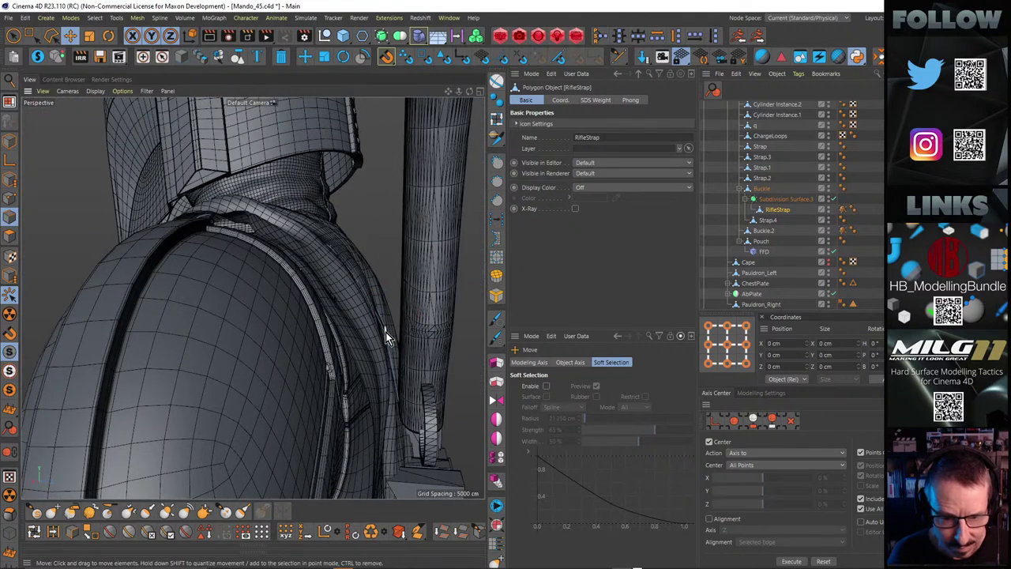
pyautogui.click(386, 332)
pyautogui.keyDown('alt'); pyautogui.moveTo(385, 332); pyautogui.dragTo(415, 318, button='right'); pyautogui.keyUp('alt')
pyautogui.click(390, 247)
pyautogui.keyDown('alt'); pyautogui.moveTo(389, 316); pyautogui.dragTo(410, 323); pyautogui.keyUp('alt')
pyautogui.click(375, 321)
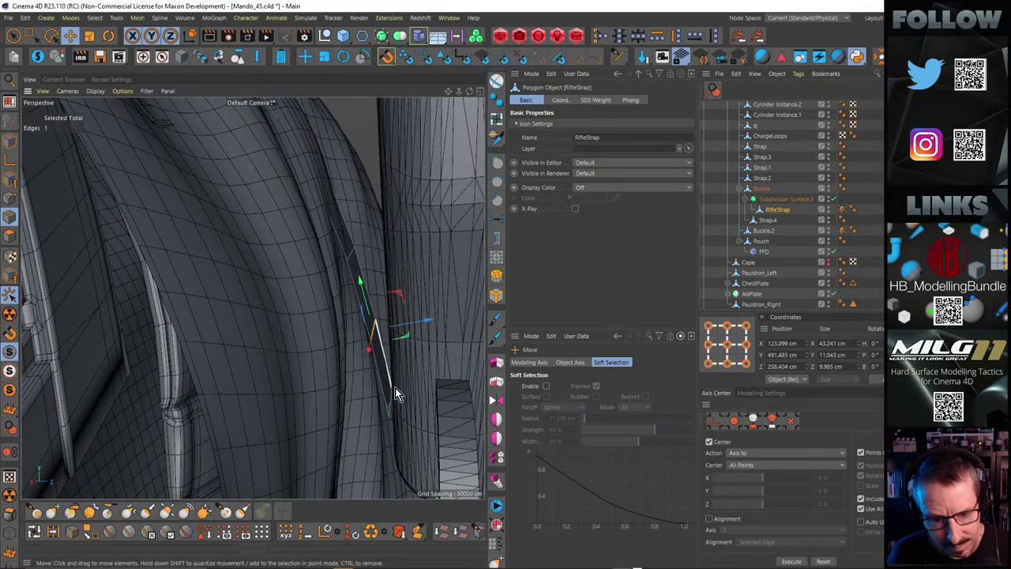
# Isolate the RifleStrap and raise the subdivision weight of the two corner points at its rear end to square it off
pyautogui.keyDown('alt'); pyautogui.moveTo(391, 403); pyautogui.dragTo(215, 212); pyautogui.keyUp('alt')
pyautogui.click(37, 60)
pyautogui.keyDown('alt'); pyautogui.moveTo(321, 269); pyautogui.dragTo(296, 328); pyautogui.keyUp('alt')
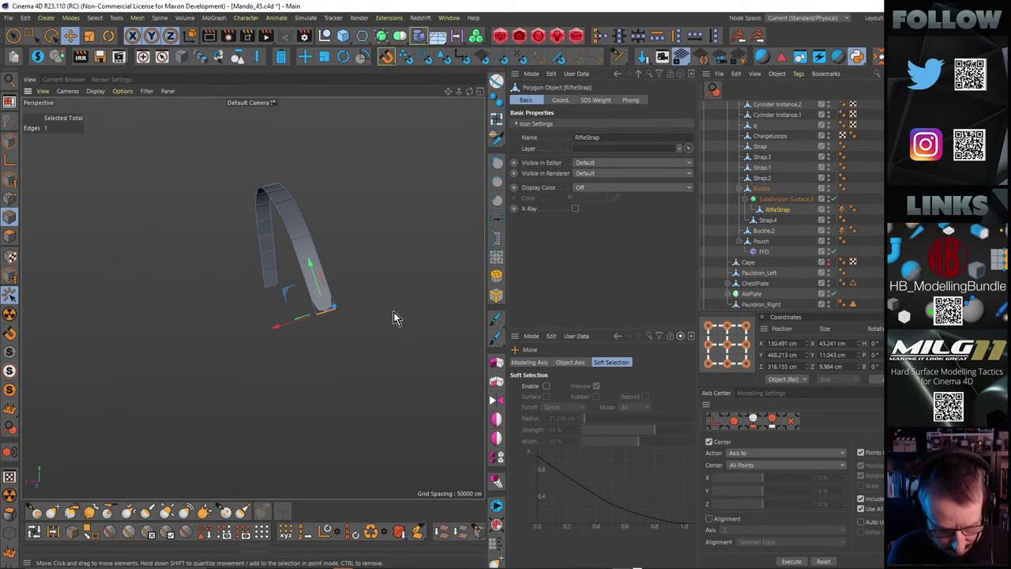
pyautogui.press('1')
pyautogui.click(333, 315)
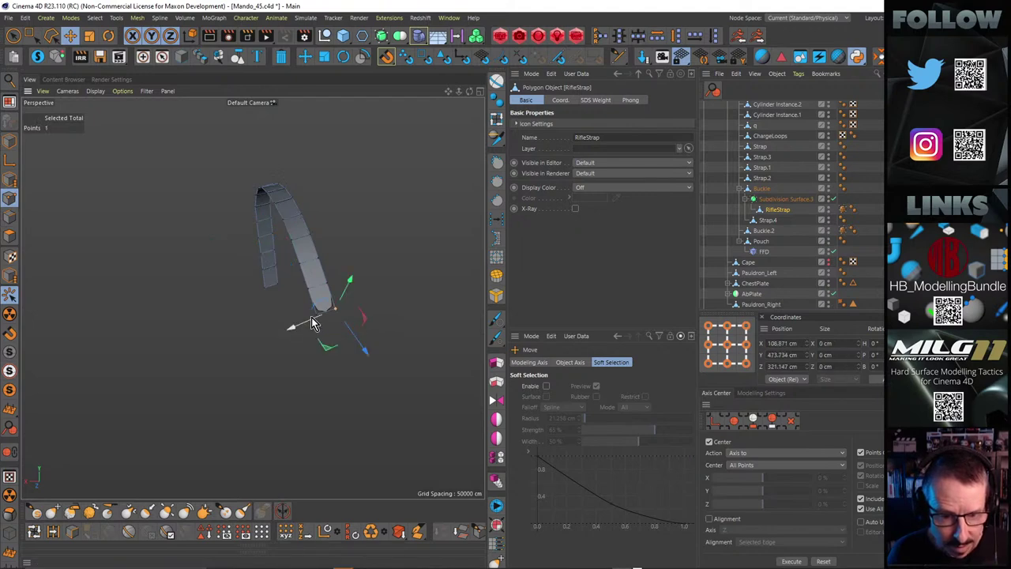
pyautogui.keyDown('alt'); pyautogui.moveTo(334, 320); pyautogui.dragTo(409, 309, button='right'); pyautogui.keyUp('alt')
pyautogui.keyDown('shift'); pyautogui.click(199, 304); pyautogui.keyUp('shift')
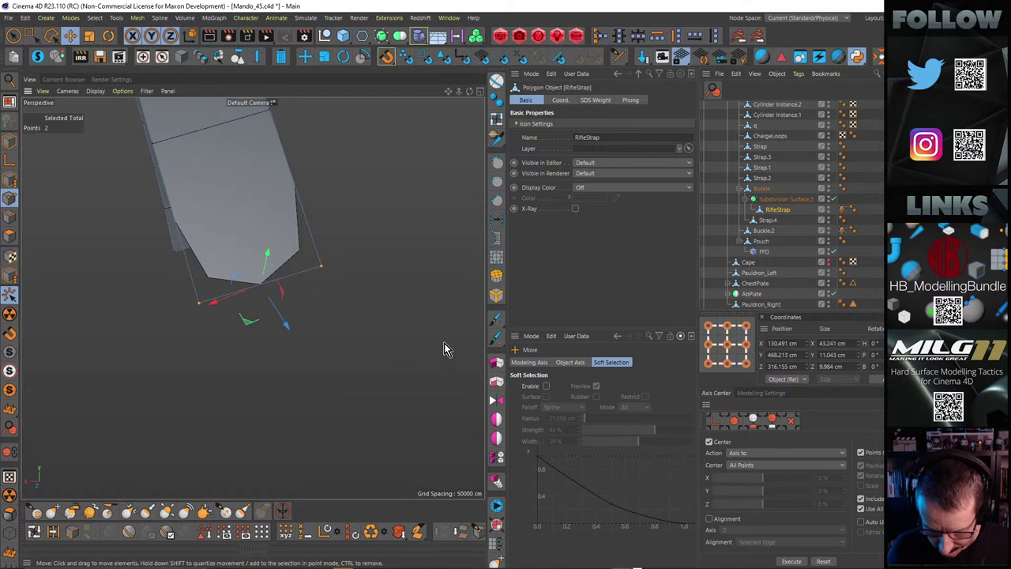
pyautogui.press('.')
pyautogui.moveTo(456, 363); pyautogui.dragTo(535, 362)
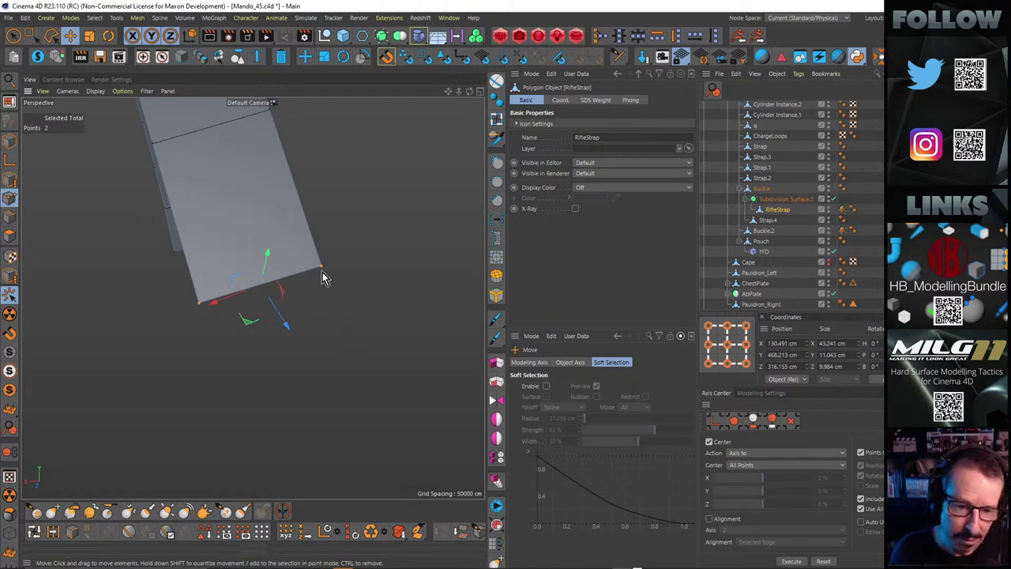
# Select the two corner points at the RifleStrap's opposite end and check the shape of its corners
pyautogui.scroll(-5, 321, 271)
pyautogui.click(253, 252)
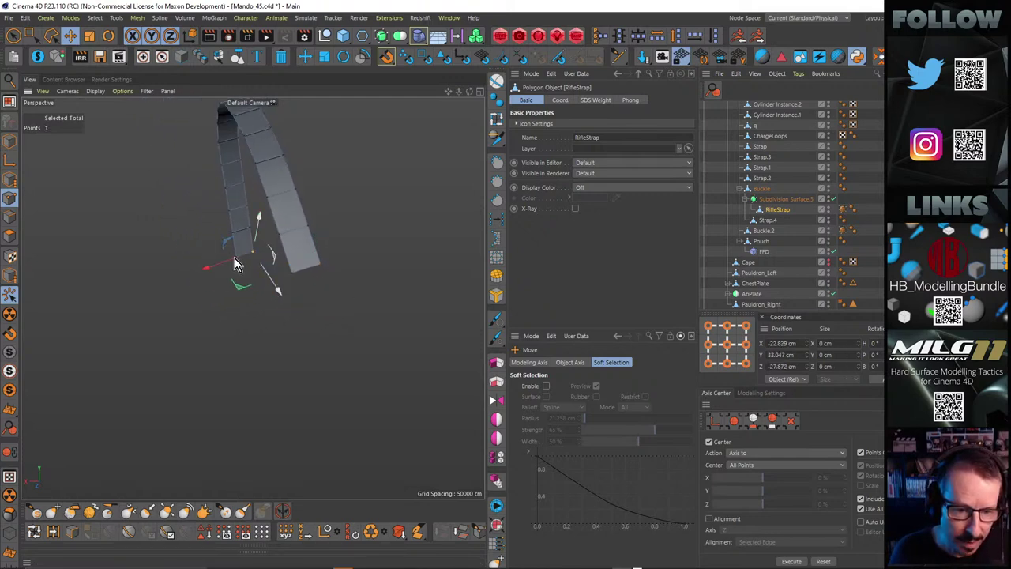
pyautogui.keyDown('alt'); pyautogui.moveTo(241, 241); pyautogui.dragTo(340, 224, button='right'); pyautogui.keyUp('alt')
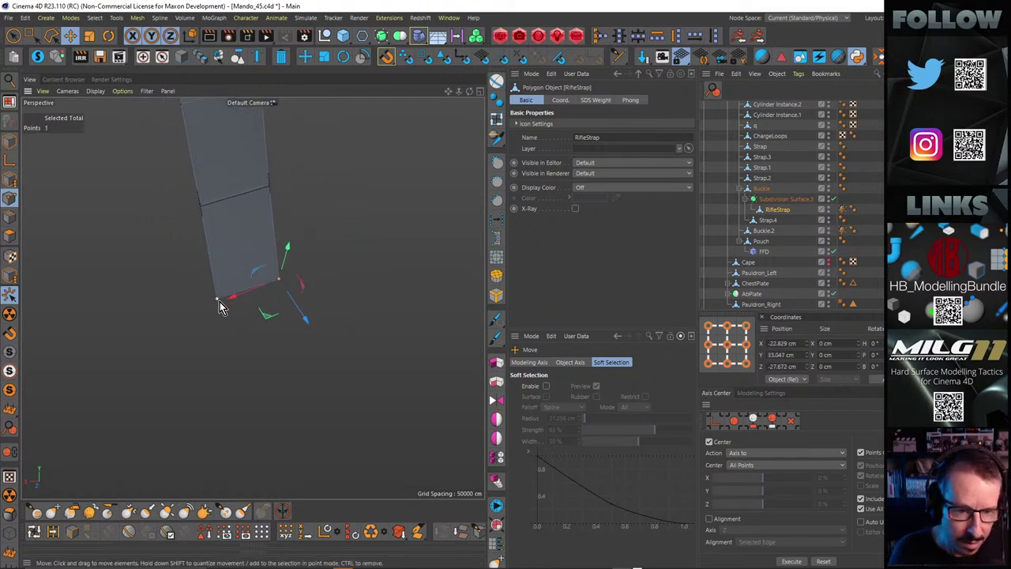
pyautogui.keyDown('shift'); pyautogui.click(278, 279); pyautogui.keyUp('shift')
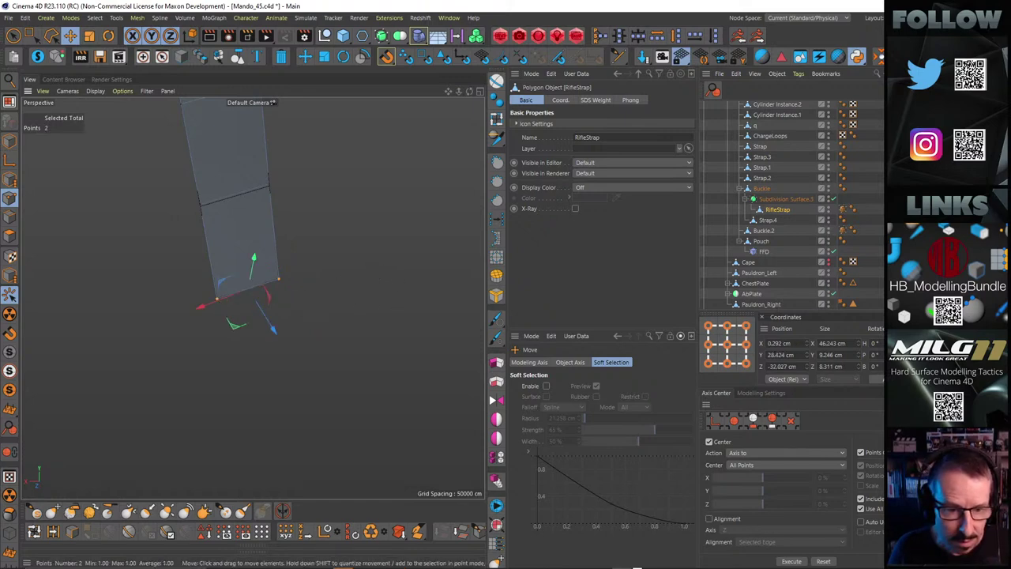
pyautogui.moveTo(340, 227)
pyautogui.keyDown('alt'); pyautogui.mouseDown()
pyautogui.moveTo(196, 246)
pyautogui.moveTo(229, 276)
pyautogui.moveTo(361, 175)
pyautogui.moveTo(307, 225)
pyautogui.moveTo(395, 220)
pyautogui.moveTo(321, 236)
pyautogui.mouseUp(); pyautogui.keyUp('alt')
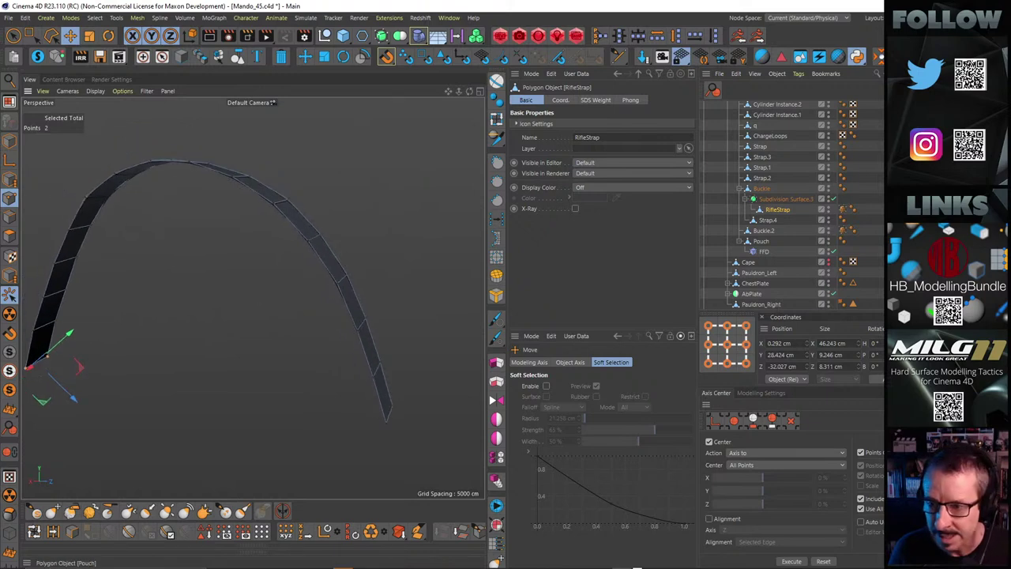
# Keep a hidden copy of the RifleStrap's Subdivision Surface group and make the original Subdivision Surface.3 editable
pyautogui.keyDown('ctrl'); pyautogui.moveTo(776, 202); pyautogui.dragTo(772, 215); pyautogui.keyUp('ctrl')
pyautogui.keyDown('alt'); pyautogui.click(829, 221); pyautogui.keyUp('alt')
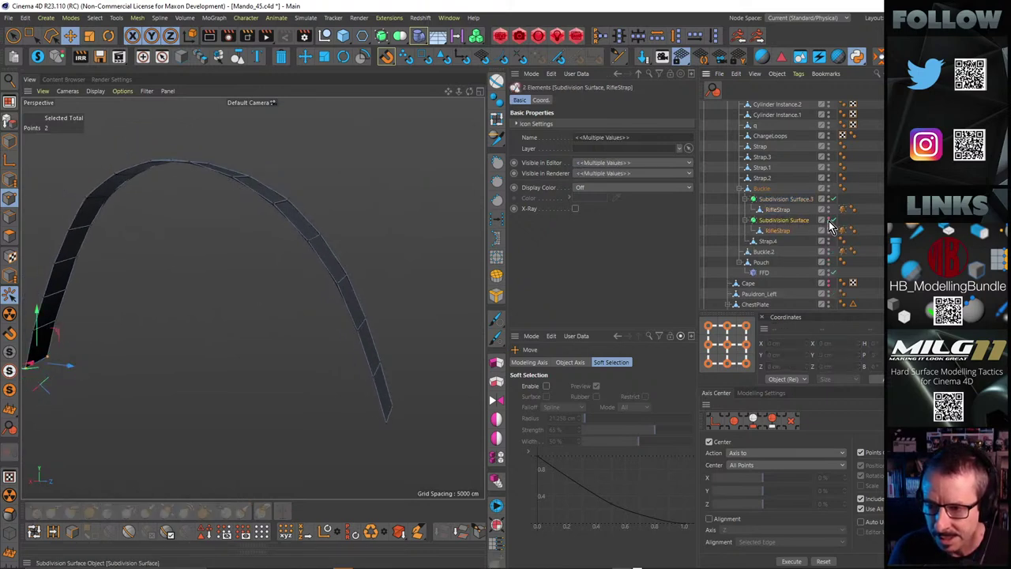
pyautogui.click(794, 199)
pyautogui.press('c')
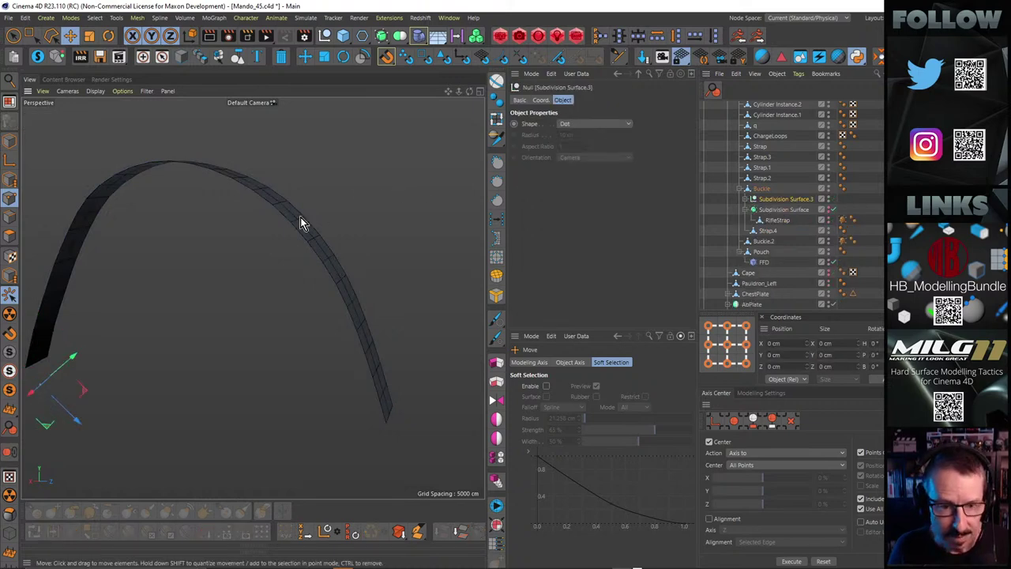
pyautogui.keyDown('alt'); pyautogui.moveTo(298, 213); pyautogui.dragTo(335, 245); pyautogui.keyUp('alt')
pyautogui.keyDown('alt'); pyautogui.moveTo(361, 202); pyautogui.dragTo(339, 208); pyautogui.keyUp('alt')
pyautogui.keyDown('alt'); pyautogui.moveTo(338, 208); pyautogui.dragTo(310, 213, button='right'); pyautogui.keyUp('alt')
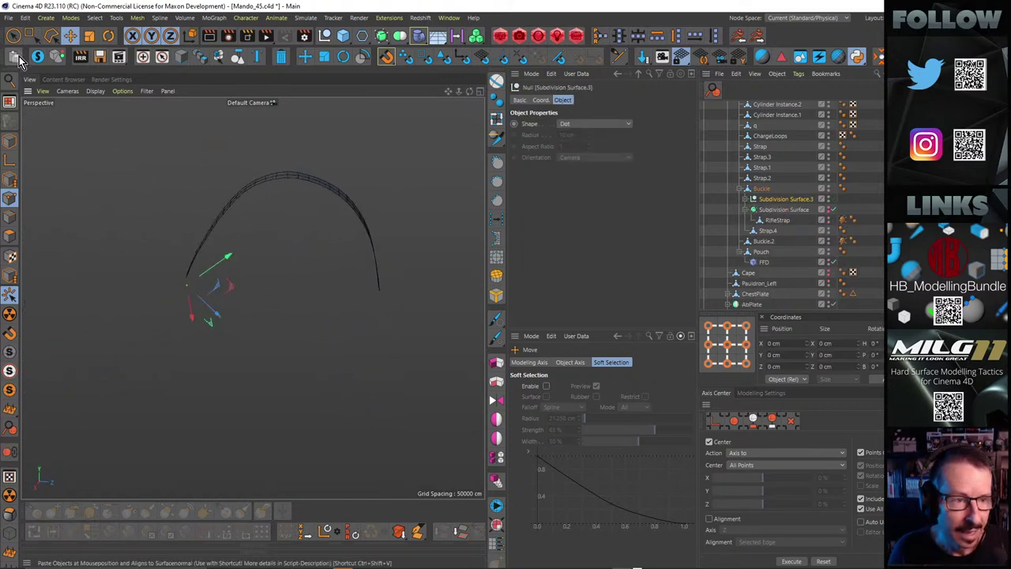
# Delete the SDS Weight tag from the converted RifleStrap mesh under Subdivision Surface.3
pyautogui.click(14, 35)
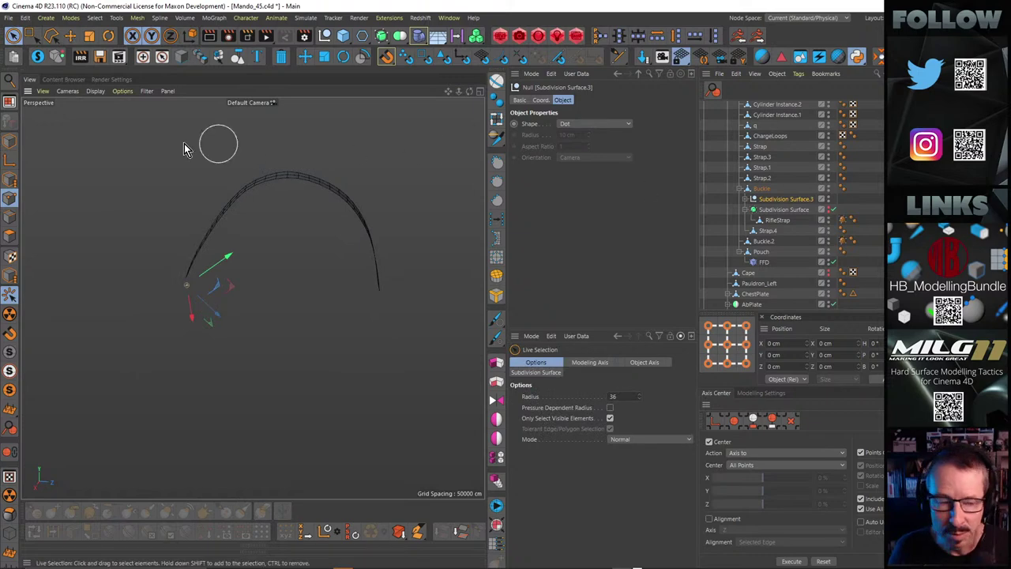
pyautogui.click(10, 235)
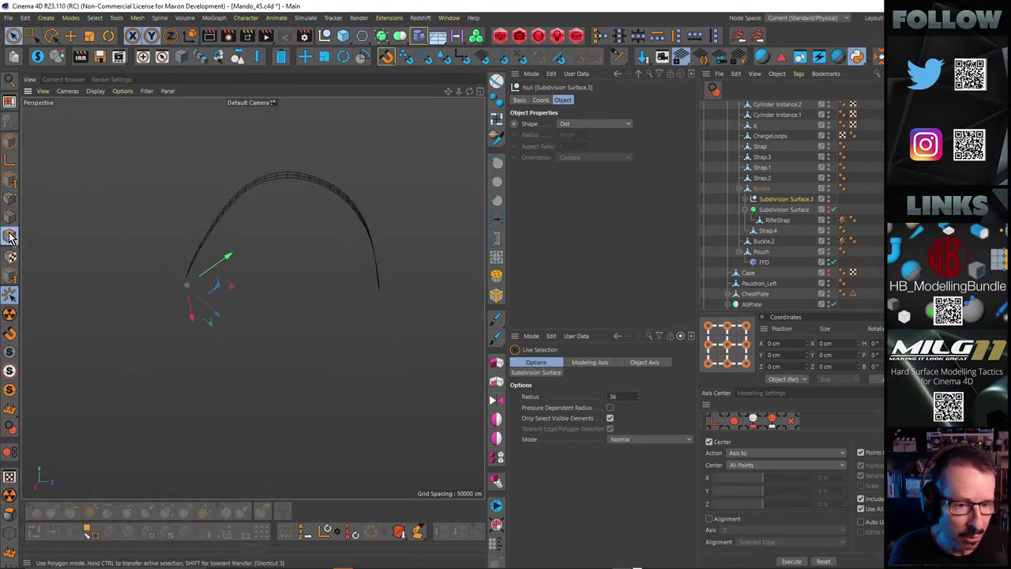
pyautogui.click(745, 199)
pyautogui.click(771, 210)
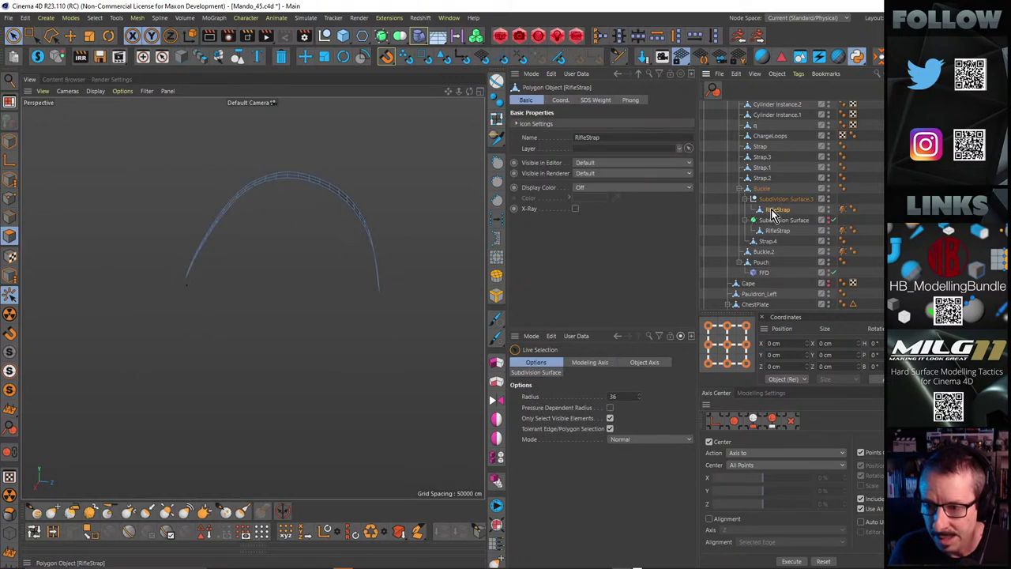
pyautogui.keyDown('alt'); pyautogui.moveTo(250, 187); pyautogui.dragTo(411, 195); pyautogui.keyUp('alt')
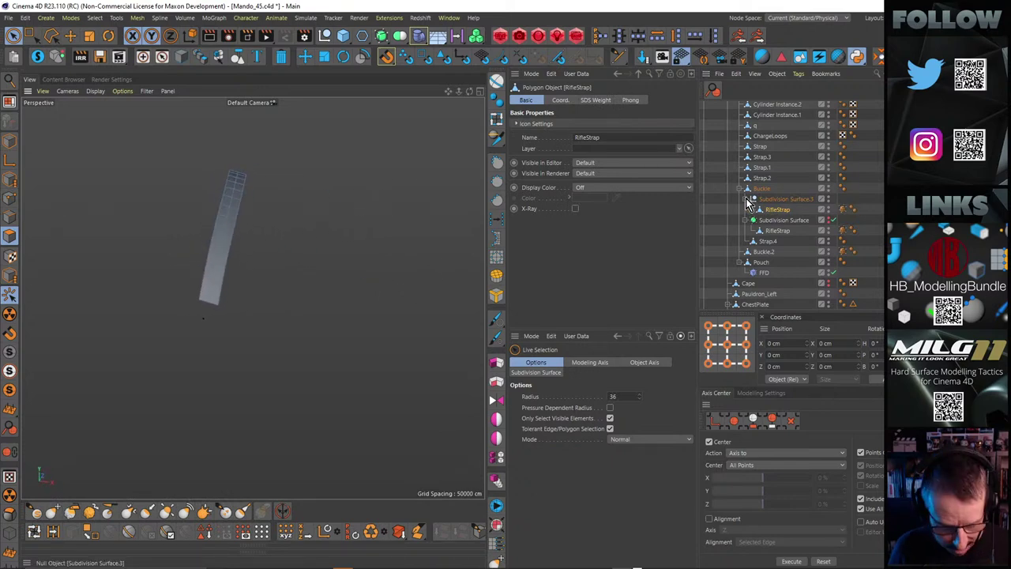
pyautogui.click(843, 210)
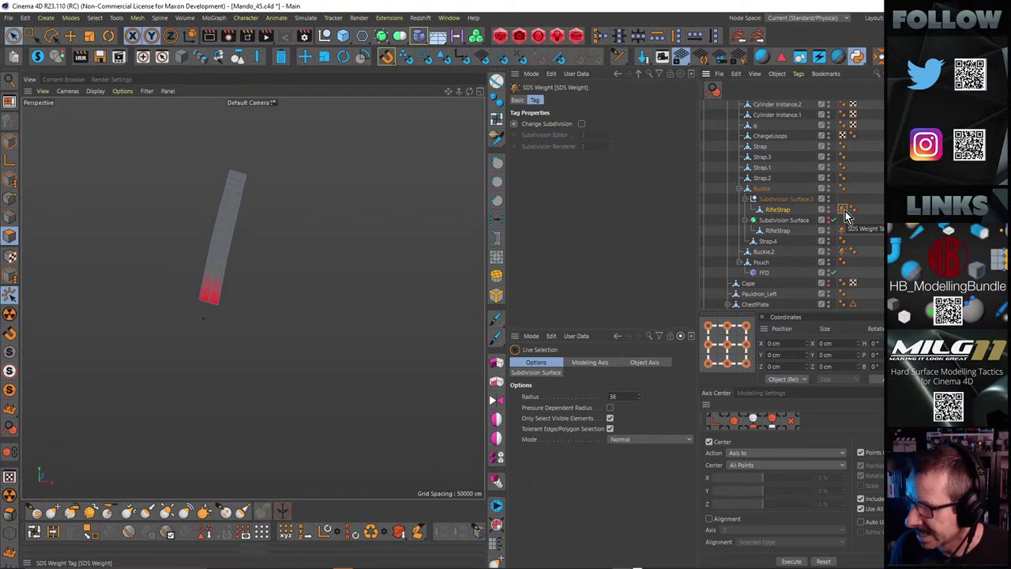
pyautogui.press('Delete')
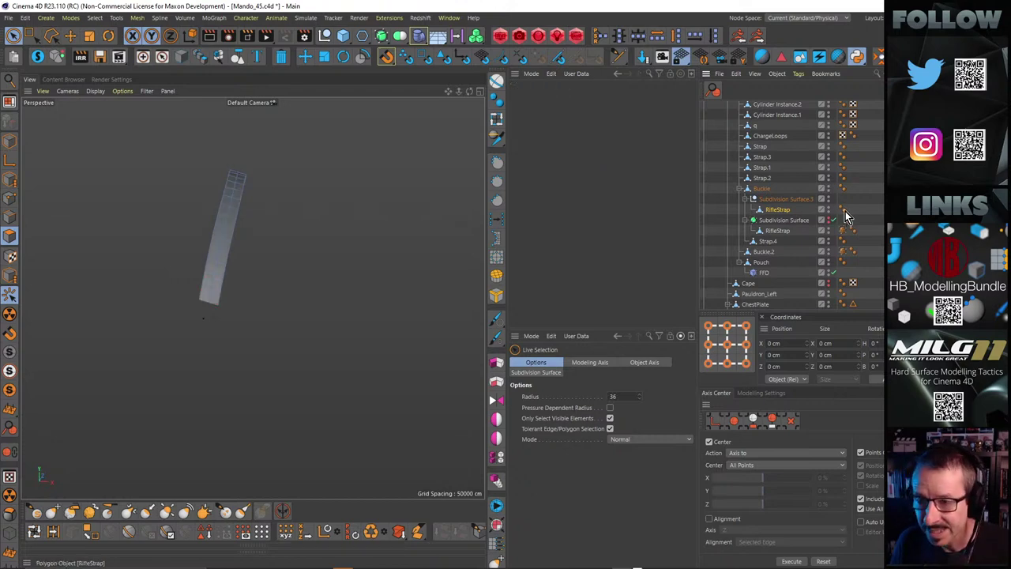
# Send the converted RifleStrap mesh to ZBrush through GoZ
pyautogui.click(778, 201)
pyautogui.click(778, 209)
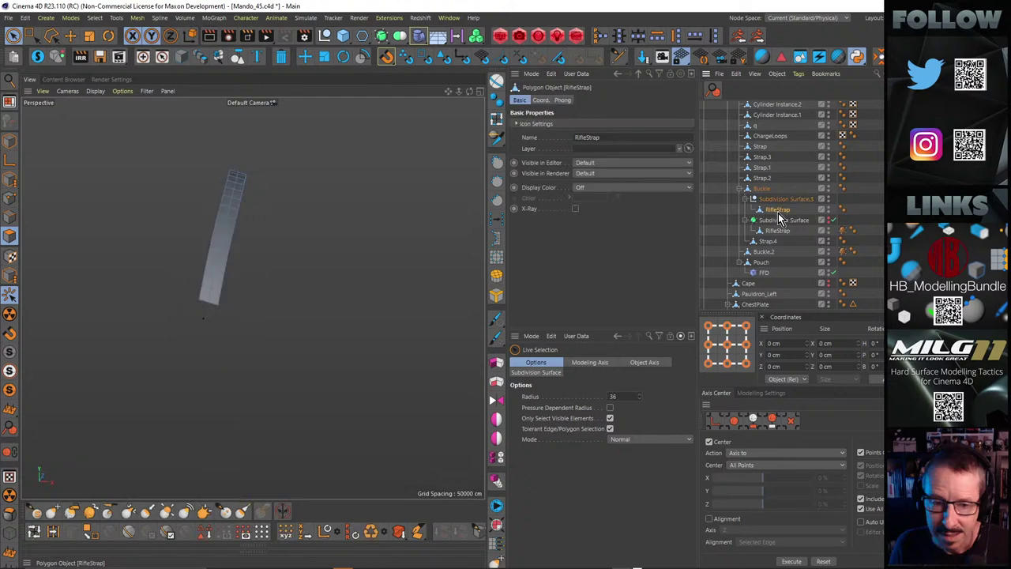
pyautogui.click(735, 37)
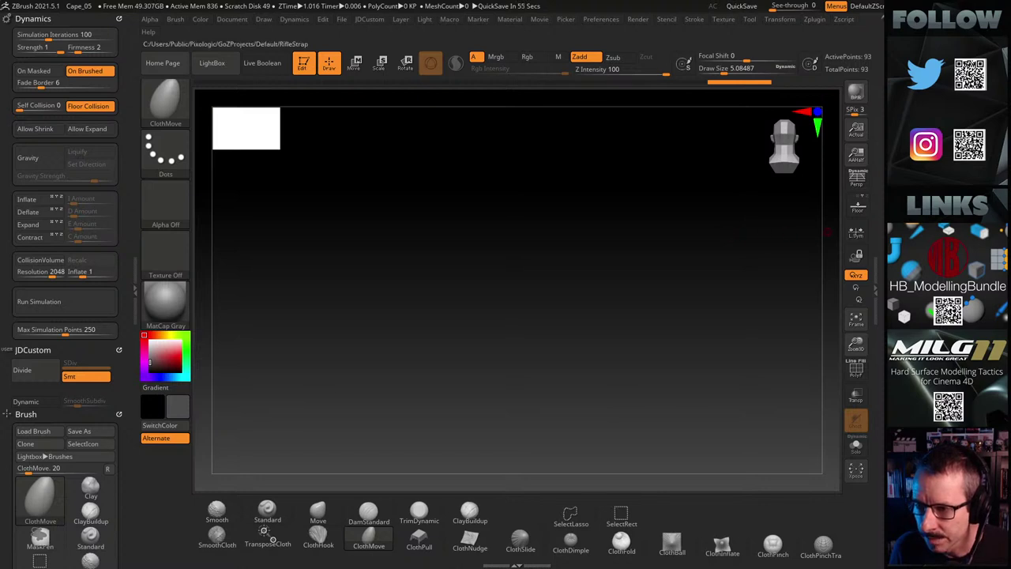
# Switch to the character tool containing the cape and append the imported RifleStrap as a subtool
pyautogui.click(912, 237)
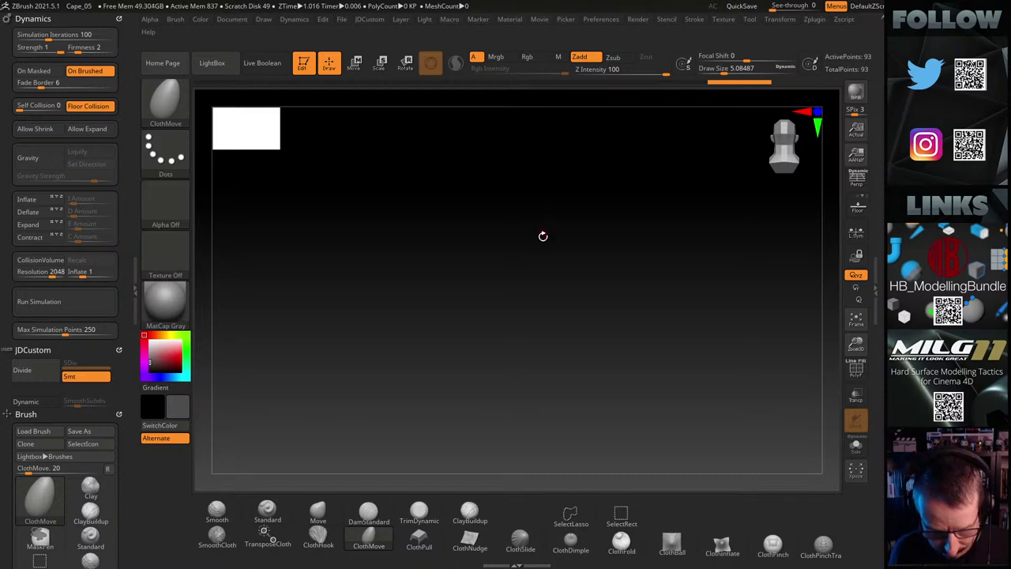
pyautogui.press('f')
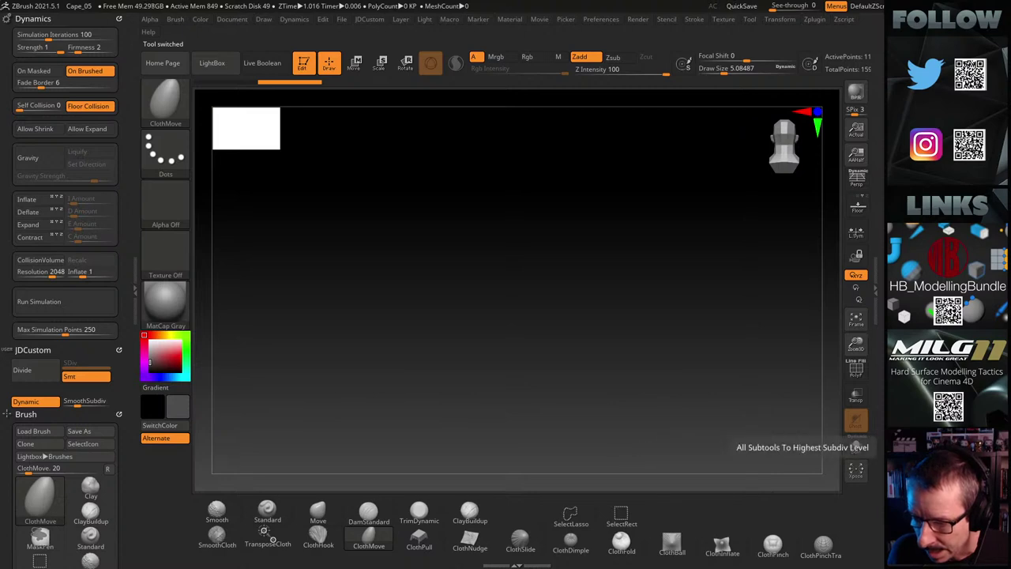
pyautogui.click(869, 447)
pyautogui.click(859, 394)
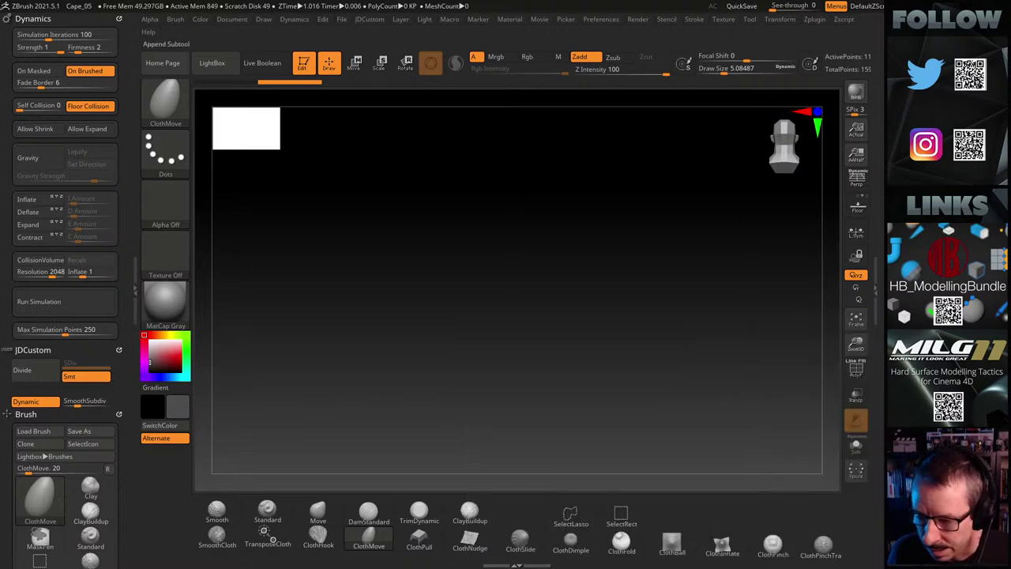
pyautogui.click(905, 474)
pyautogui.click(656, 351)
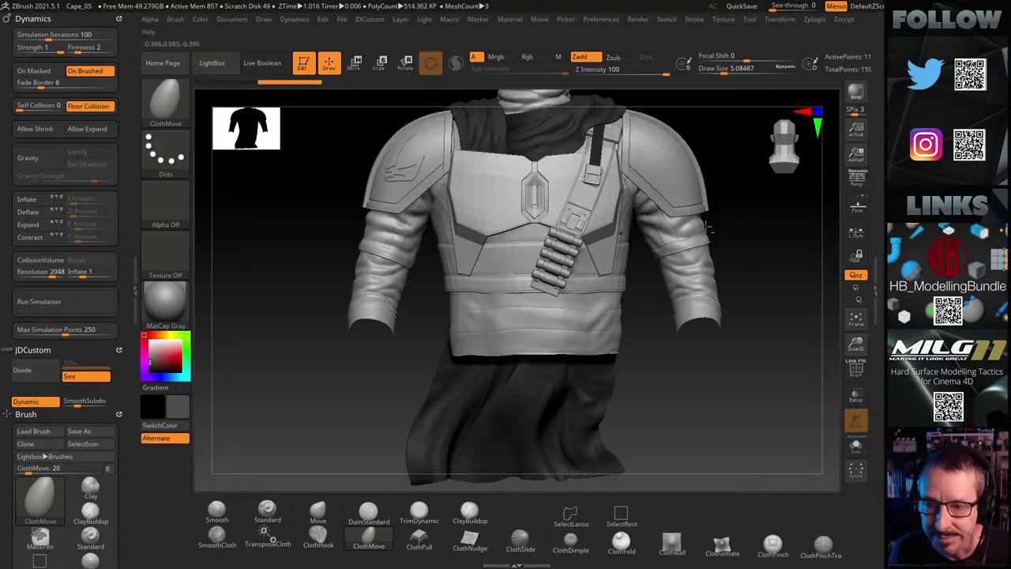
# Examine how the appended strap sits against the cape around the shoulder and chest
pyautogui.moveTo(709, 228); pyautogui.dragTo(695, 259)
pyautogui.keyDown('alt'); pyautogui.moveTo(673, 205); pyautogui.dragTo(644, 321); pyautogui.keyUp('alt')
pyautogui.keyDown('alt'); pyautogui.moveTo(607, 227); pyautogui.dragTo(674, 321); pyautogui.keyUp('alt')
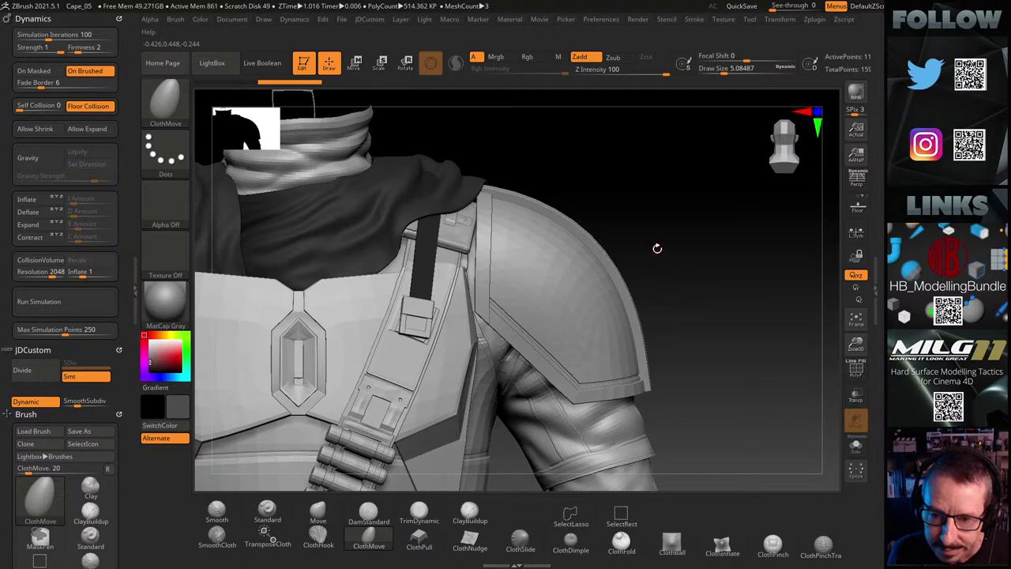
pyautogui.moveTo(656, 248); pyautogui.dragTo(653, 183)
pyautogui.keyDown('alt'); pyautogui.moveTo(806, 187); pyautogui.dragTo(718, 230); pyautogui.keyUp('alt')
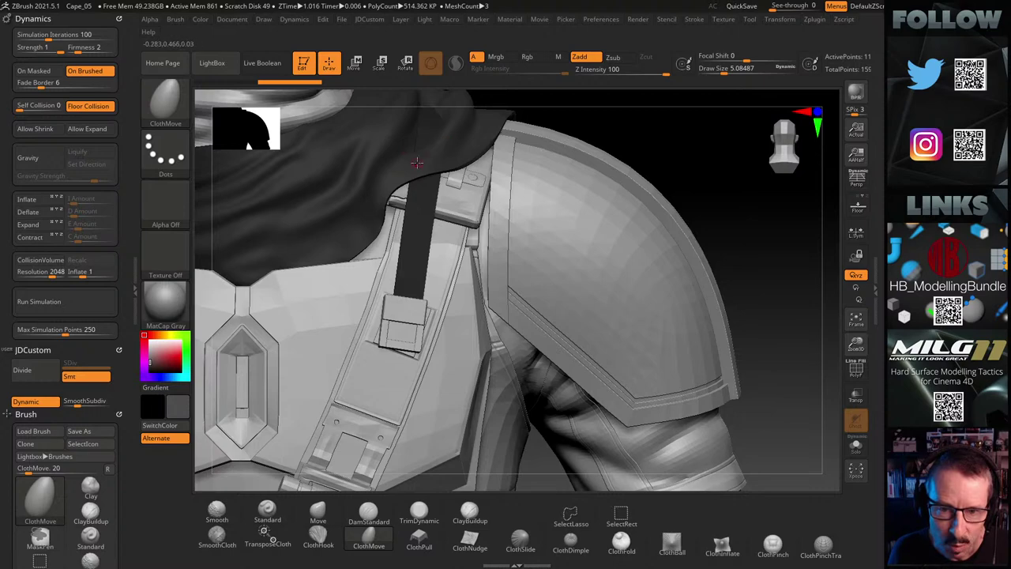
pyautogui.moveTo(697, 163); pyautogui.dragTo(645, 235)
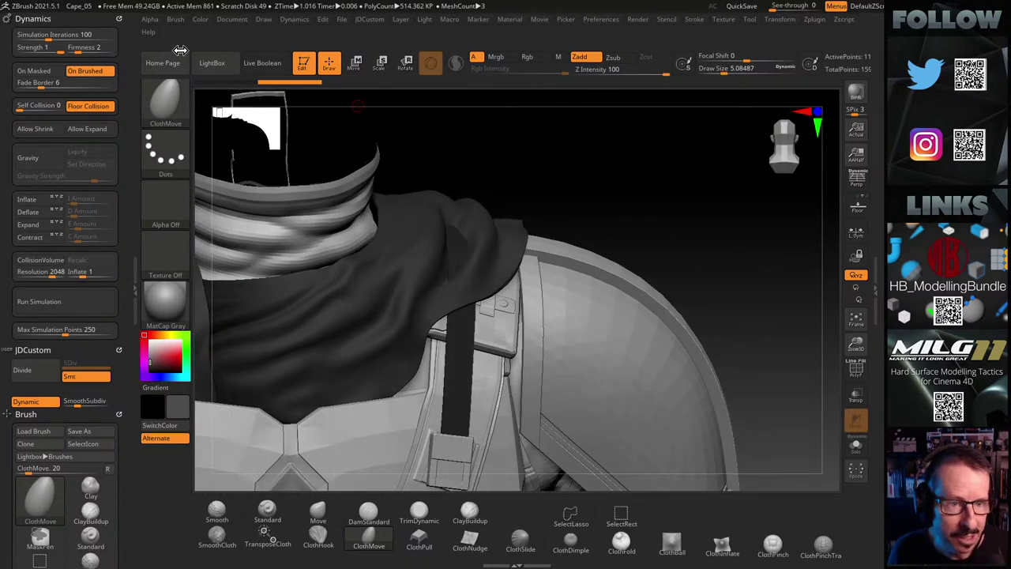
# Save the ZBrush project as Cape_06
pyautogui.press('ctrl')
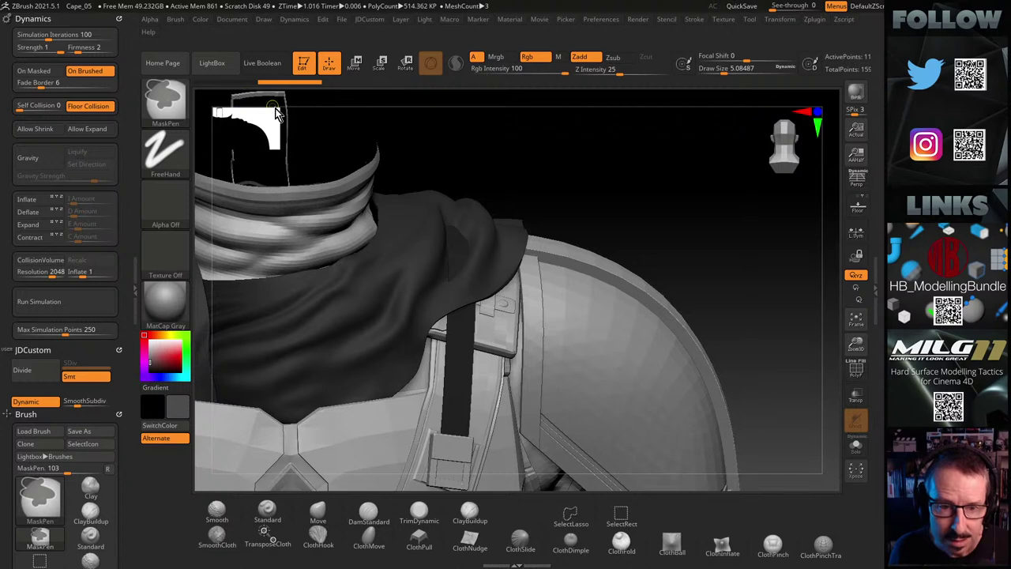
pyautogui.hotkey('ctrl', 's')
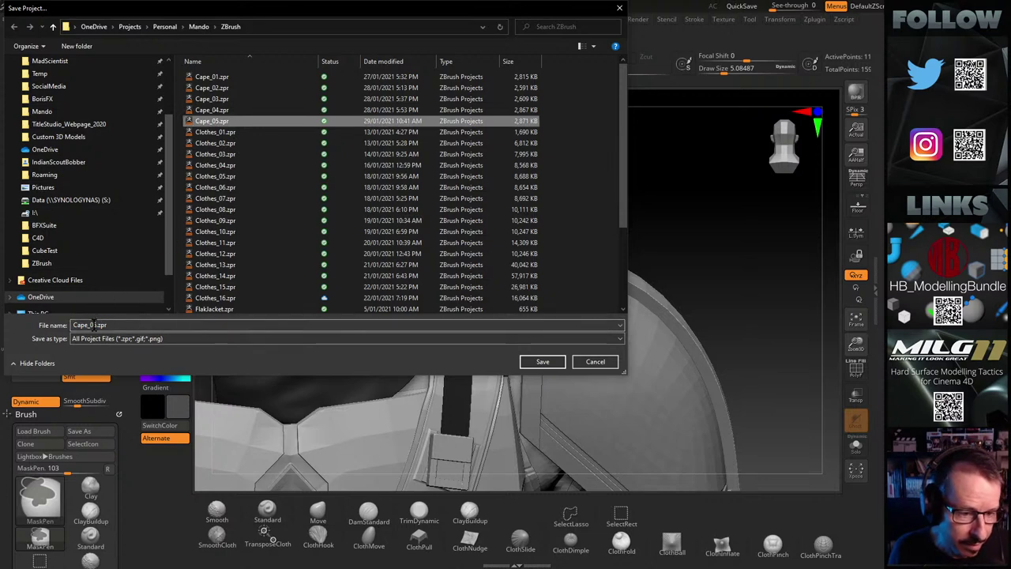
pyautogui.click(95, 325)
pyautogui.moveTo(92, 324); pyautogui.dragTo(134, 325)
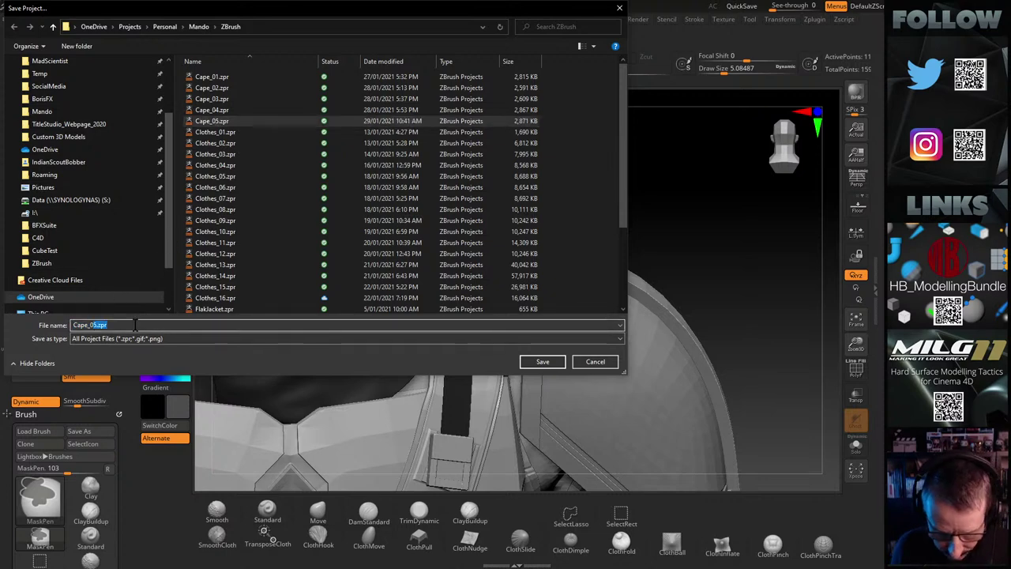
pyautogui.write('06')
pyautogui.click(544, 362)
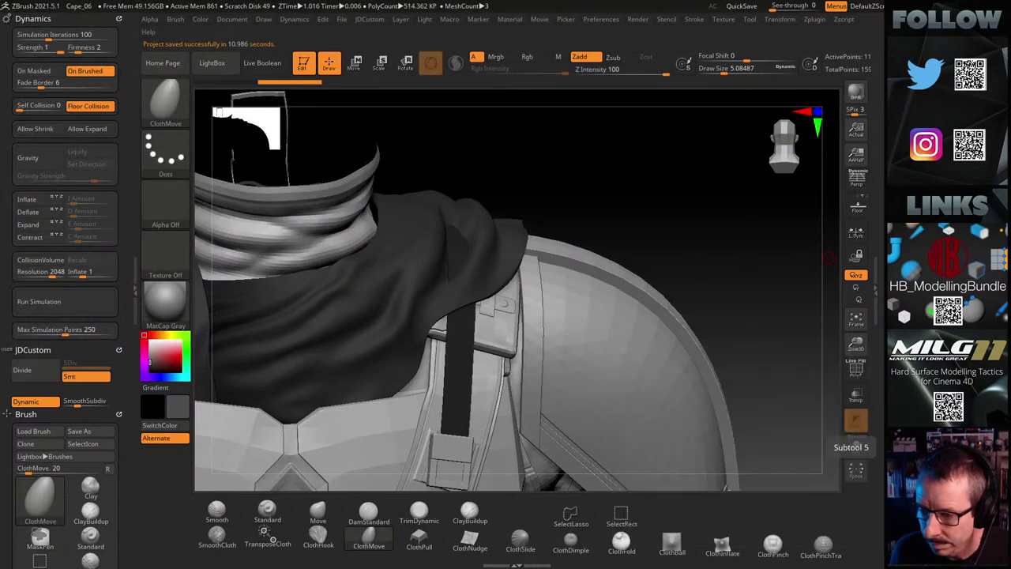
# Switch to the RifleStrap1 subtool and choose the MatCap Gray material
pyautogui.click(932, 447)
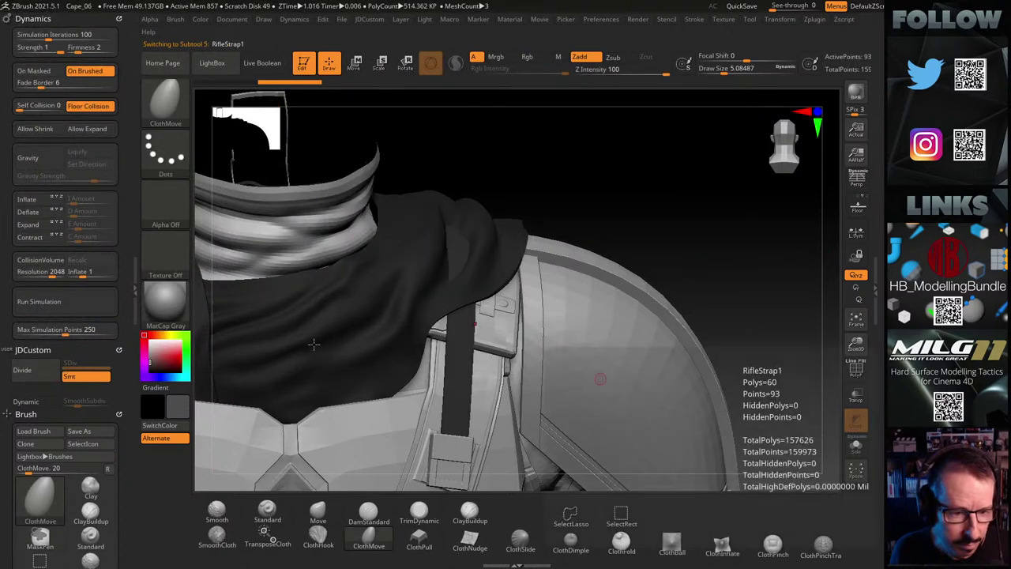
pyautogui.click(166, 304)
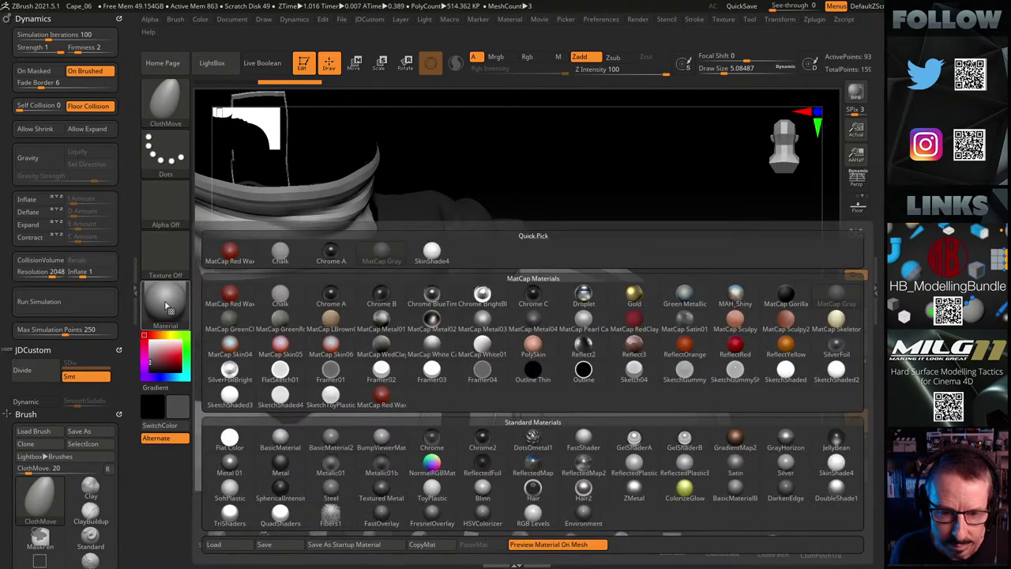
pyautogui.click(381, 253)
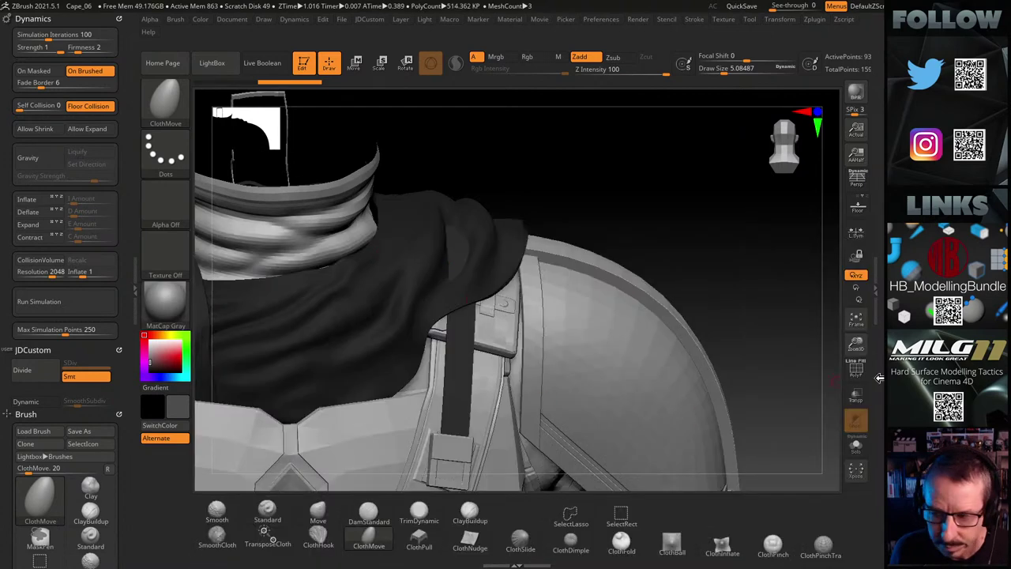
# Toggle subtool visibility to compare the Cape1 and Cape2 versions around the rifle strap and shoulder
pyautogui.moveTo(879, 378)
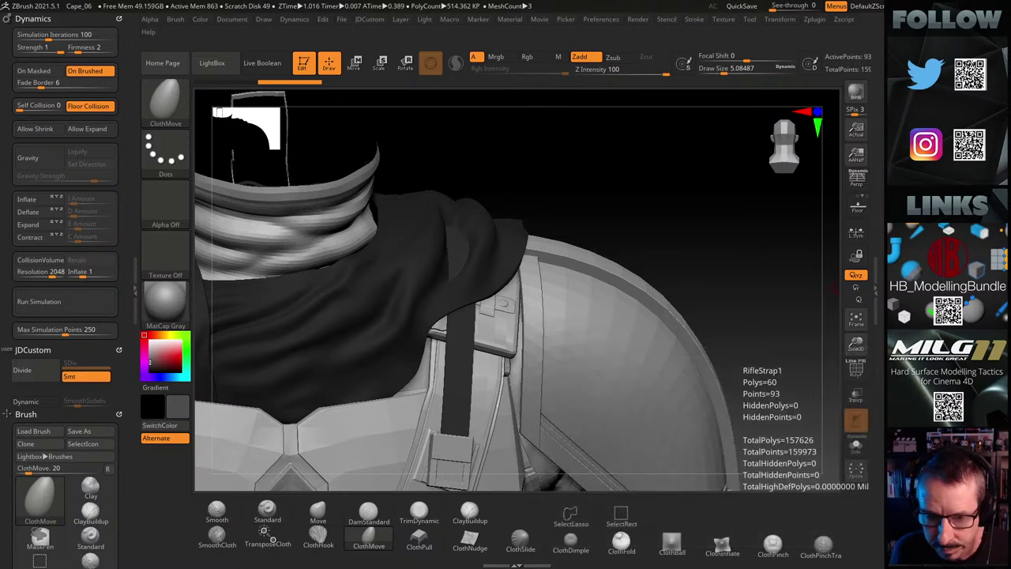
pyautogui.keyDown('alt'); pyautogui.moveTo(667, 240); pyautogui.dragTo(565, 229); pyautogui.keyUp('alt')
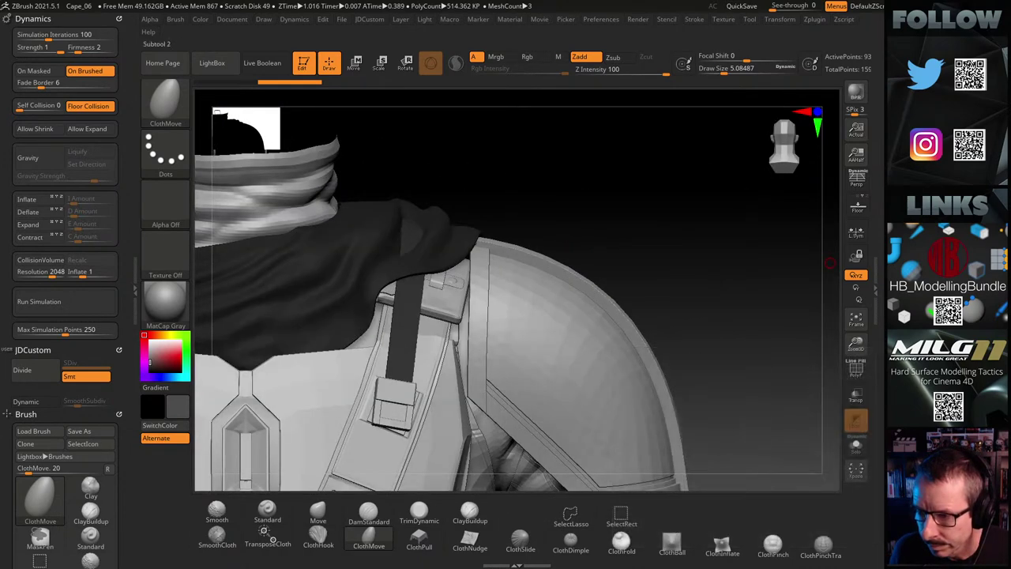
pyautogui.hotkey('ctrl', 'z')
pyautogui.hotkey('alt', 'Up')
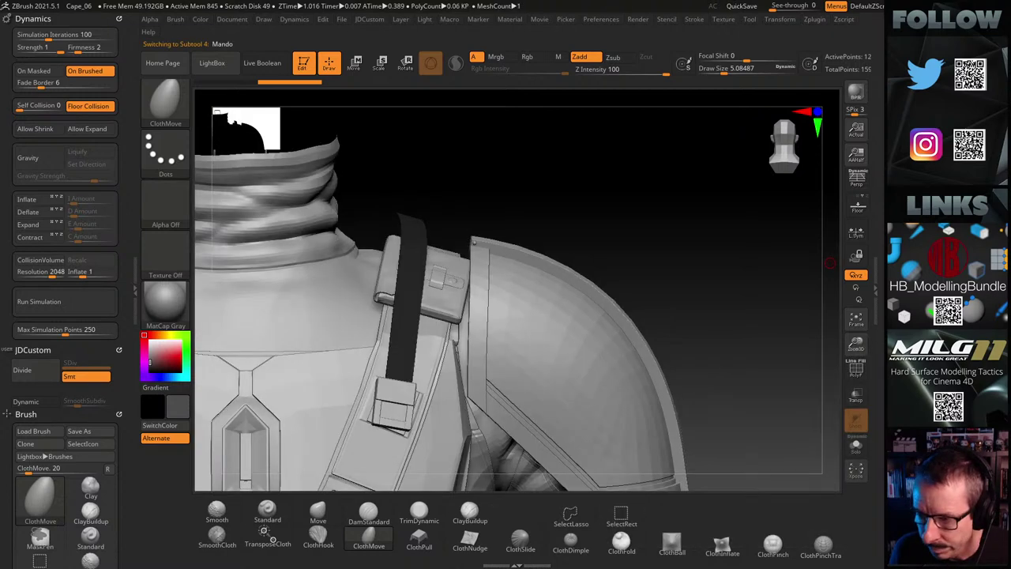
pyautogui.hotkey('alt', 'Up')
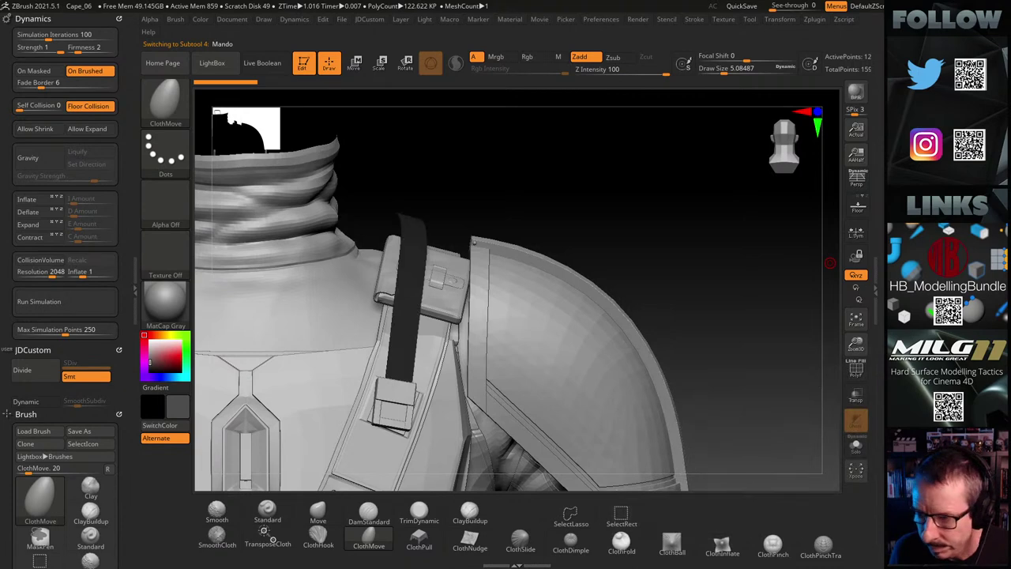
pyautogui.hotkey('alt', 'Down')
pyautogui.keyDown('alt'); pyautogui.moveTo(478, 297); pyautogui.dragTo(490, 299); pyautogui.keyUp('alt')
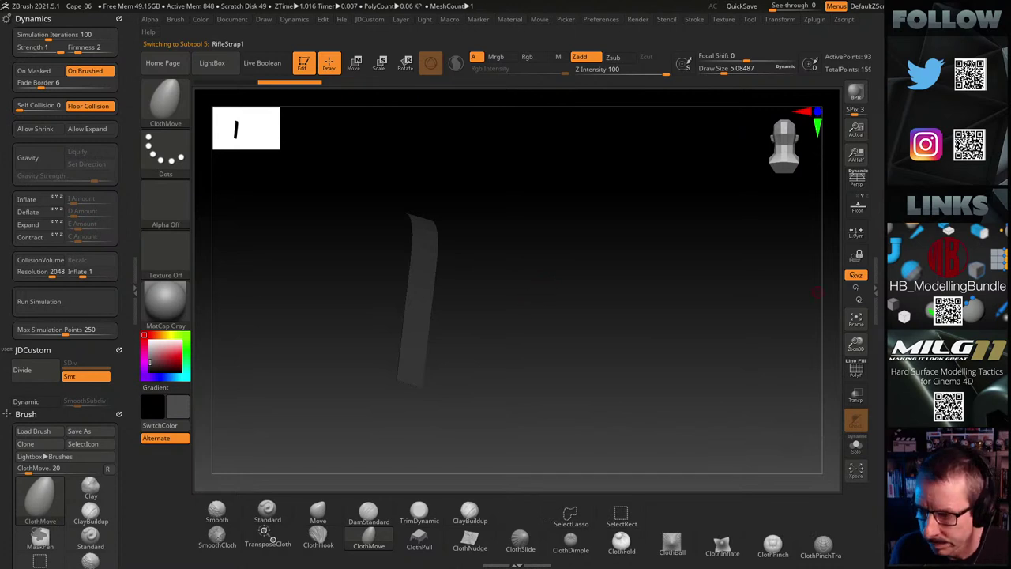
pyautogui.hotkey('alt', 'Down')
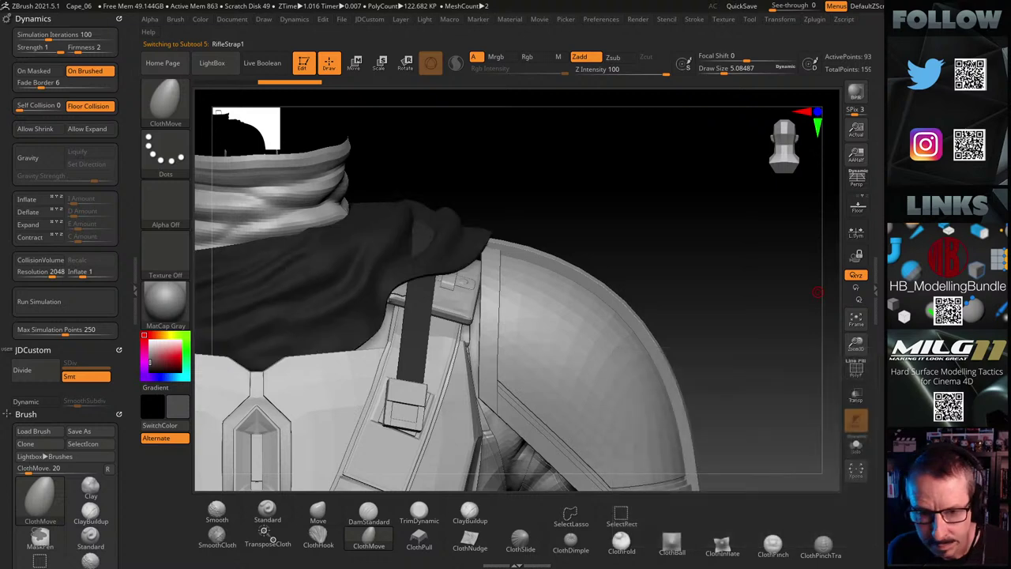
pyautogui.hotkey('alt', 'Down')
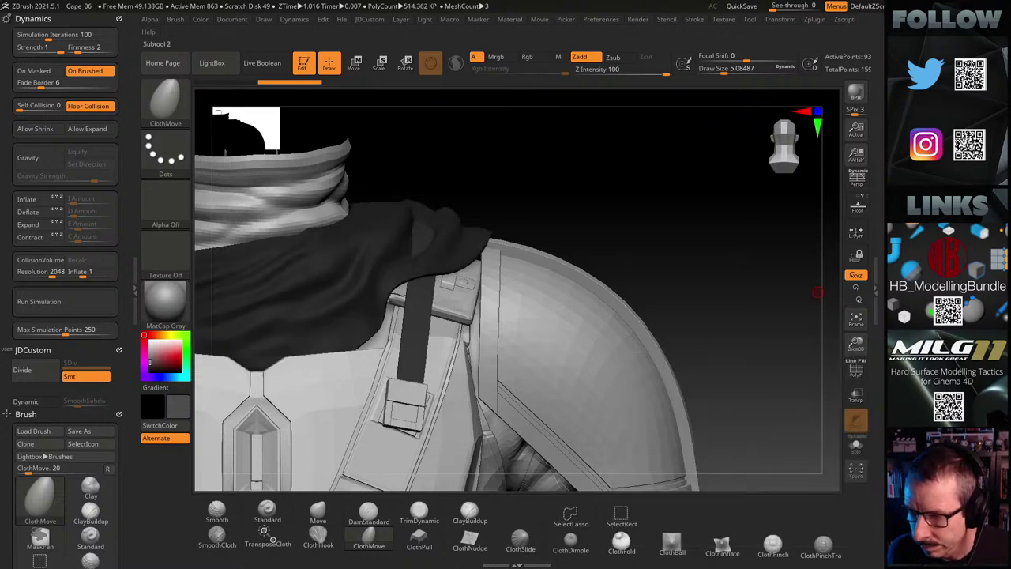
pyautogui.hotkey('alt', 'Down')
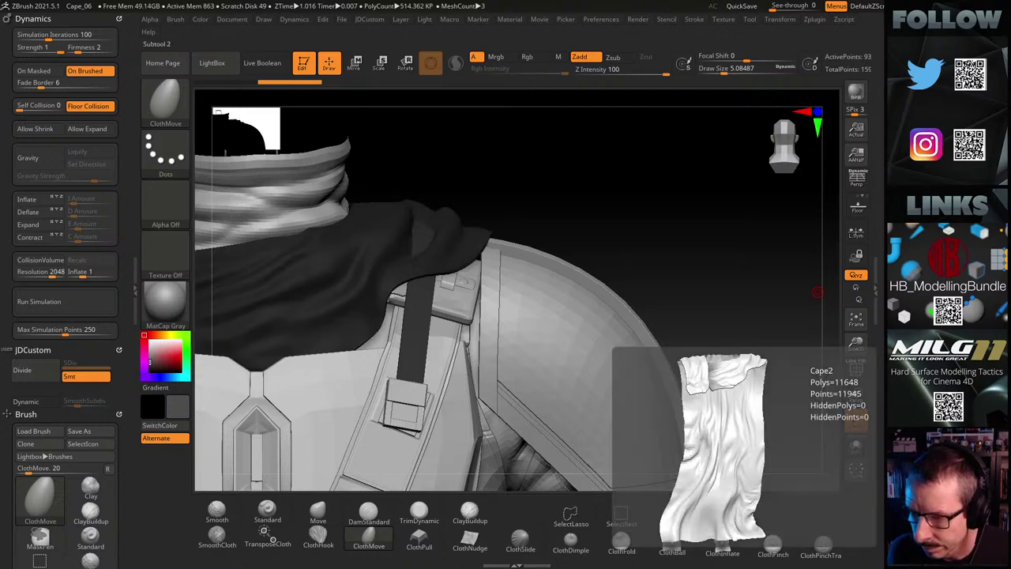
pyautogui.hotkey('alt', 'Down')
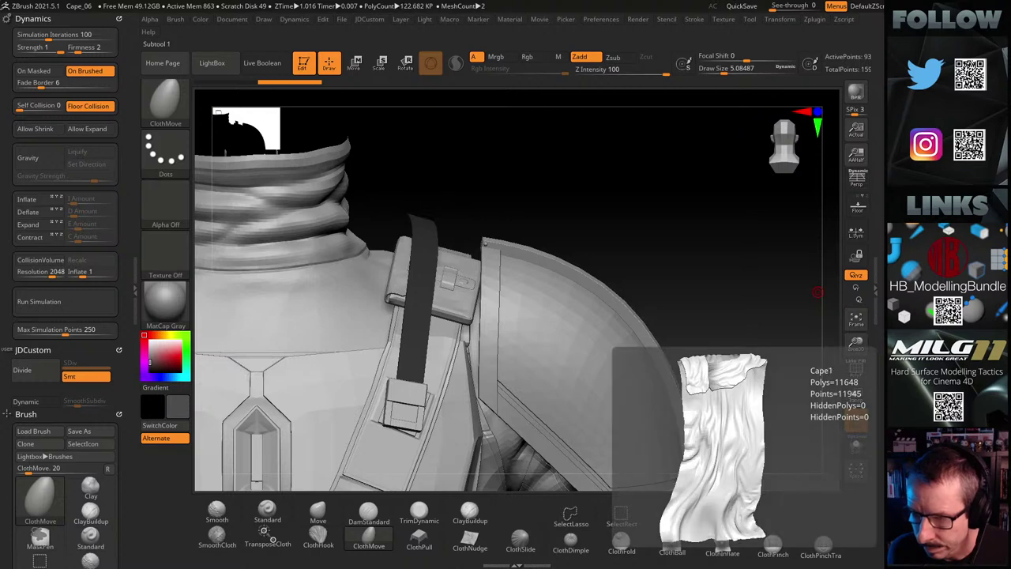
pyautogui.hotkey('alt', 'Down')
pyautogui.hotkey('alt', 'Down')
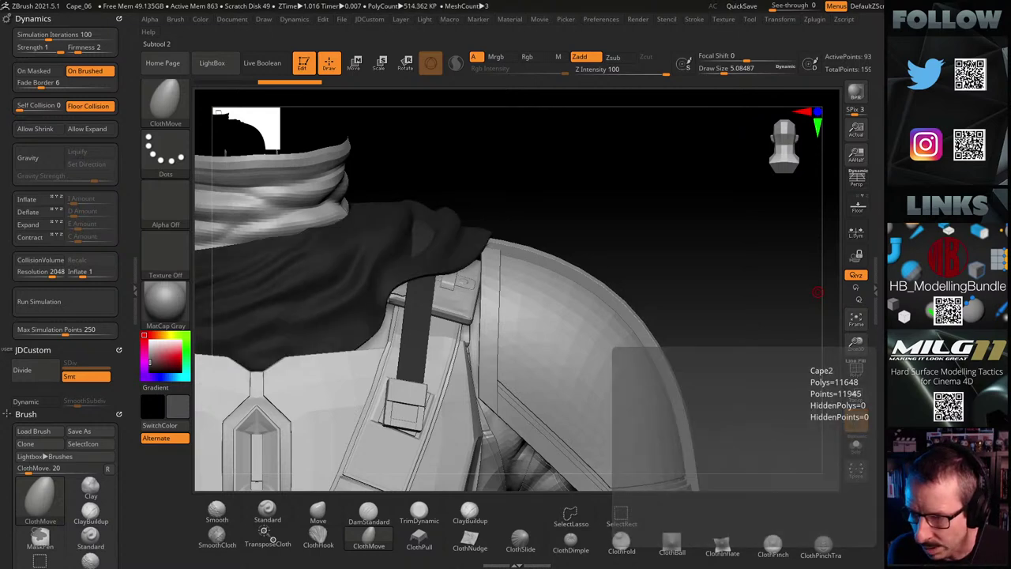
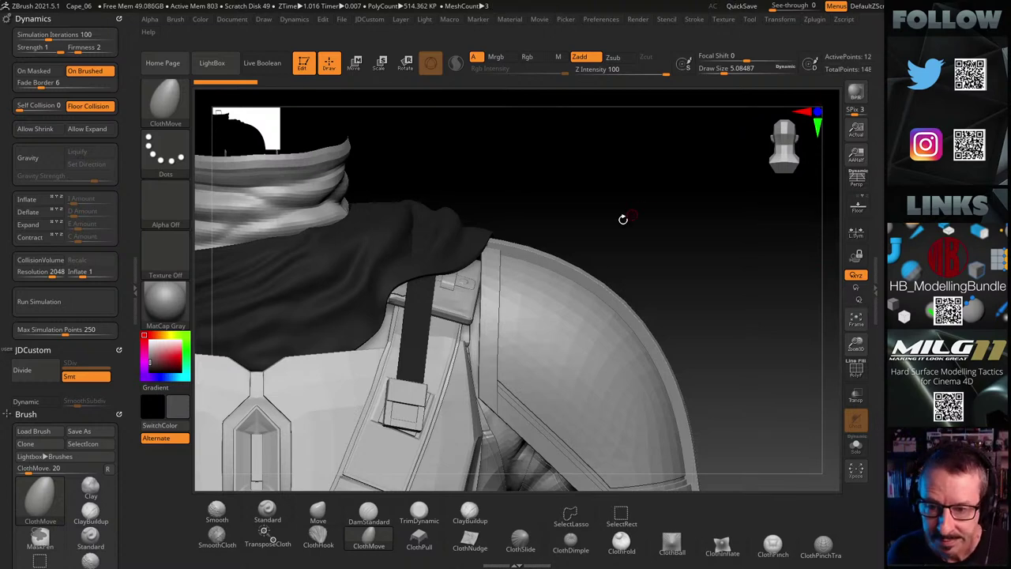
# Briefly hide and show the RifleStrap1 subtool and make it active
pyautogui.moveTo(624, 219); pyautogui.dragTo(580, 214)
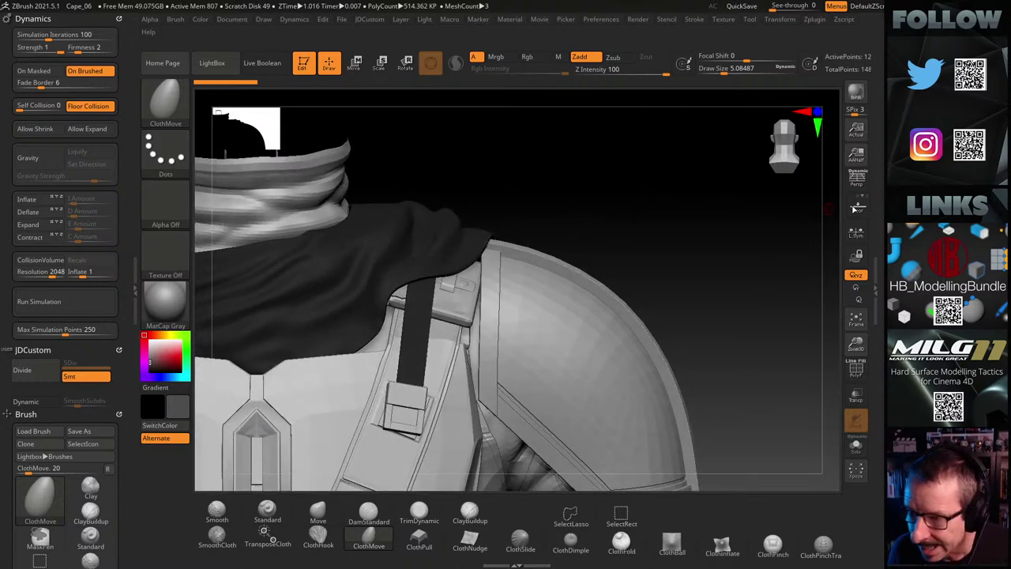
pyautogui.click(992, 299)
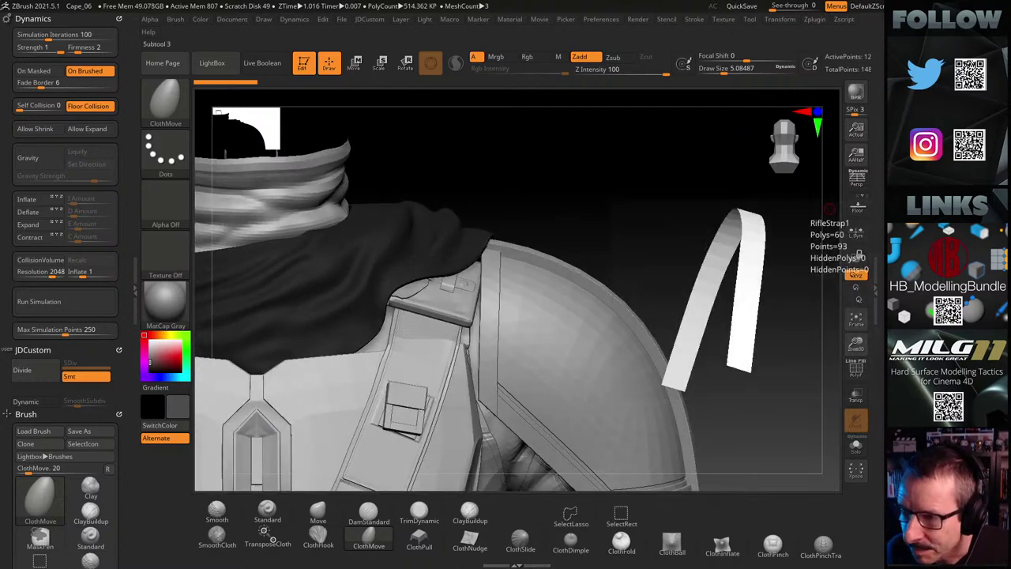
pyautogui.click(992, 299)
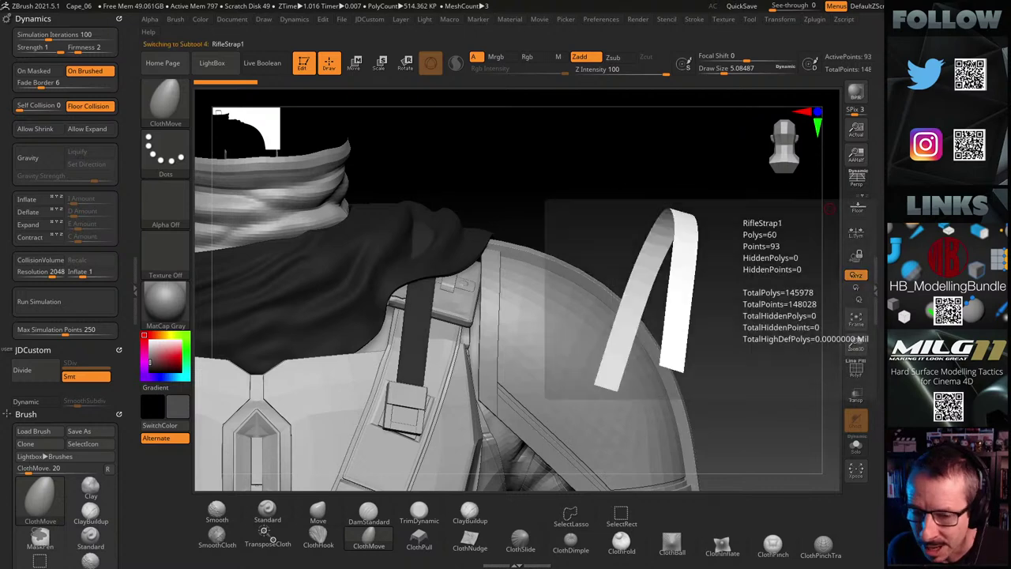
pyautogui.keyDown('alt'); pyautogui.click(415, 332); pyautogui.keyUp('alt')
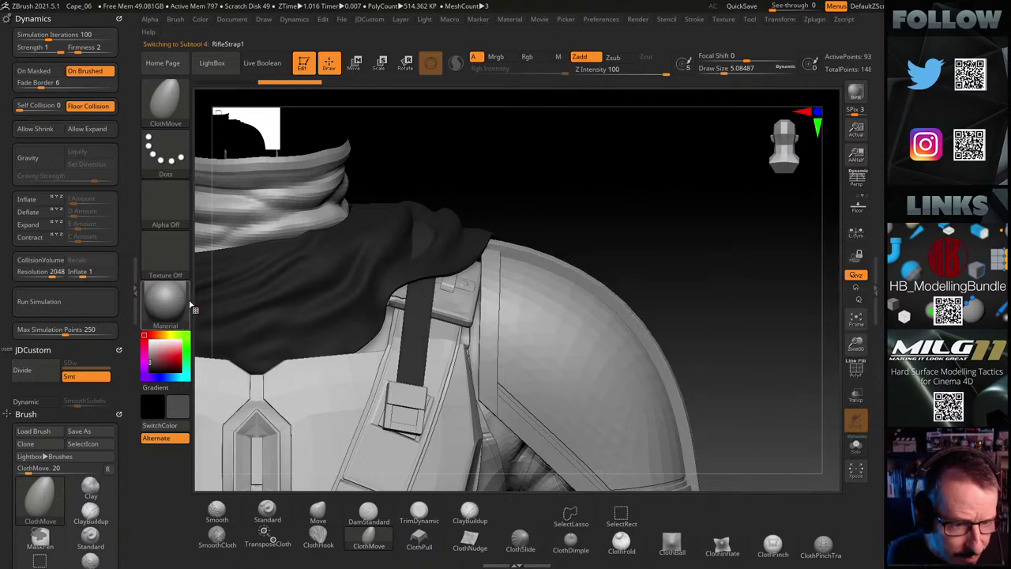
# Try the MatCap Red Wax material on the model and return to MatCap Gray
pyautogui.click(160, 306)
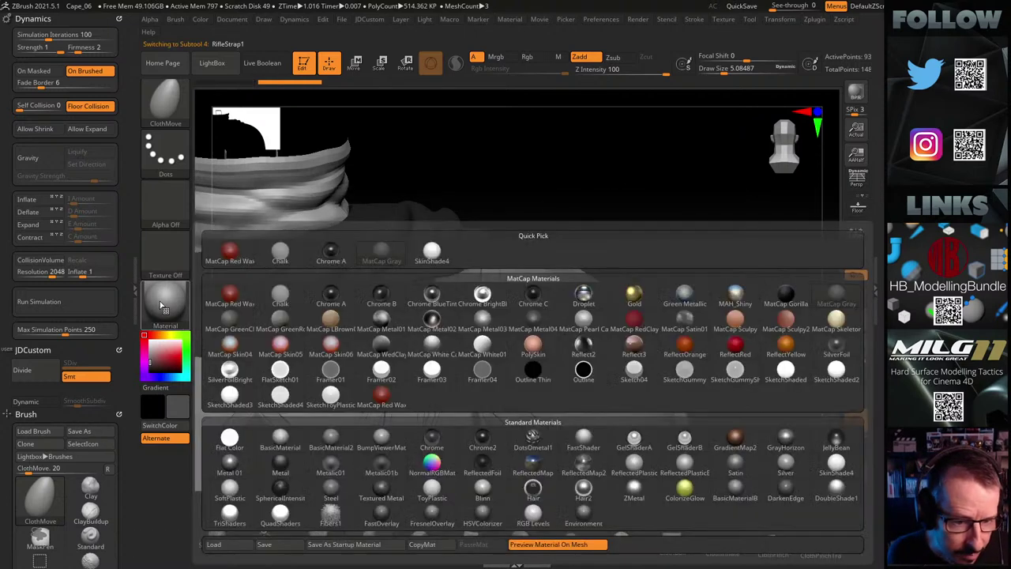
pyautogui.click(227, 301)
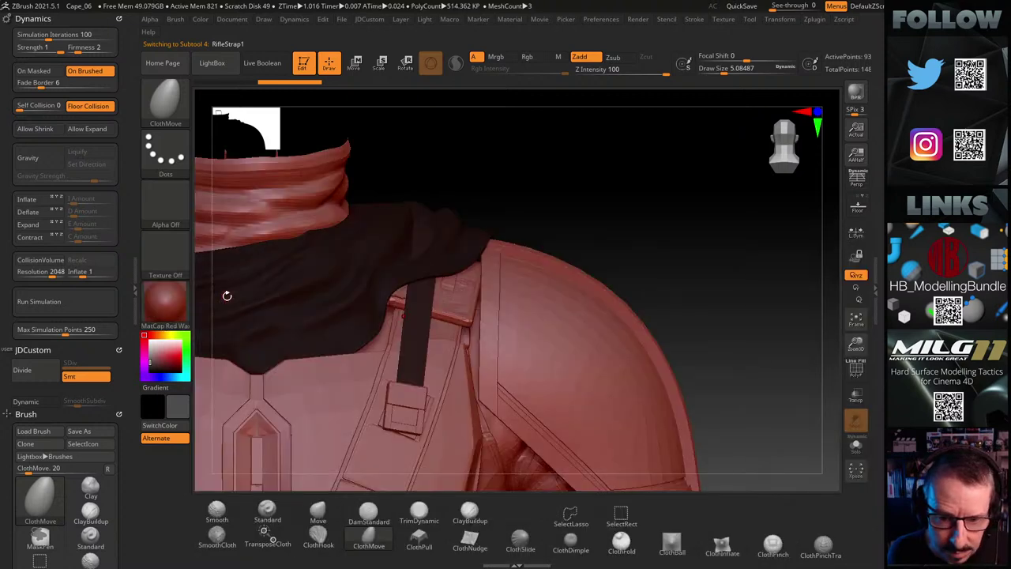
pyautogui.click(164, 308)
pyautogui.click(381, 251)
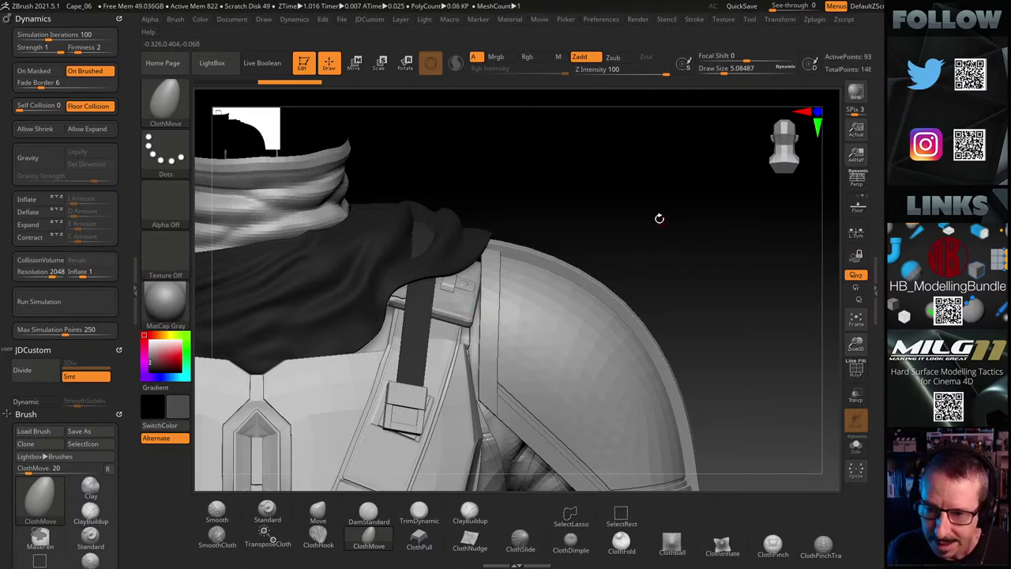
# Make Cape1 the active subtool and set the ClothMove brush's draw size to 63.4375
pyautogui.moveTo(659, 218)
pyautogui.mouseDown()
pyautogui.moveTo(632, 226)
pyautogui.moveTo(648, 228)
pyautogui.moveTo(642, 212)
pyautogui.mouseUp()
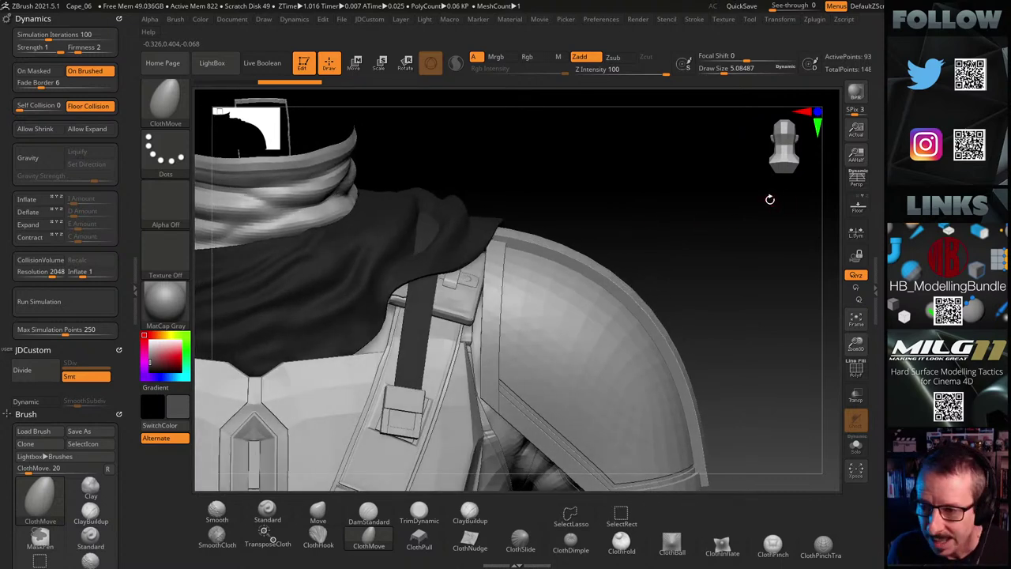
pyautogui.click(932, 300)
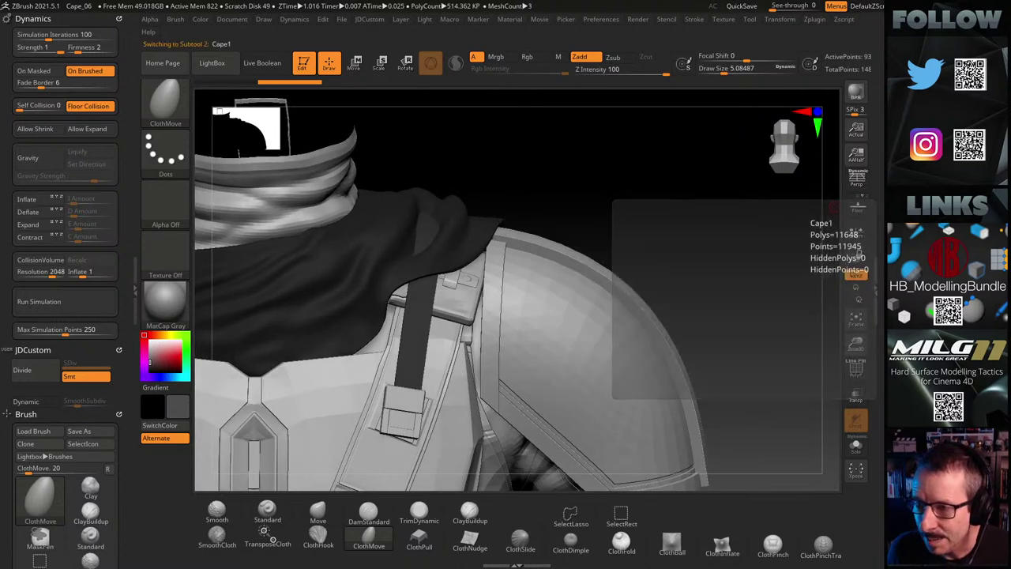
pyautogui.press('s')
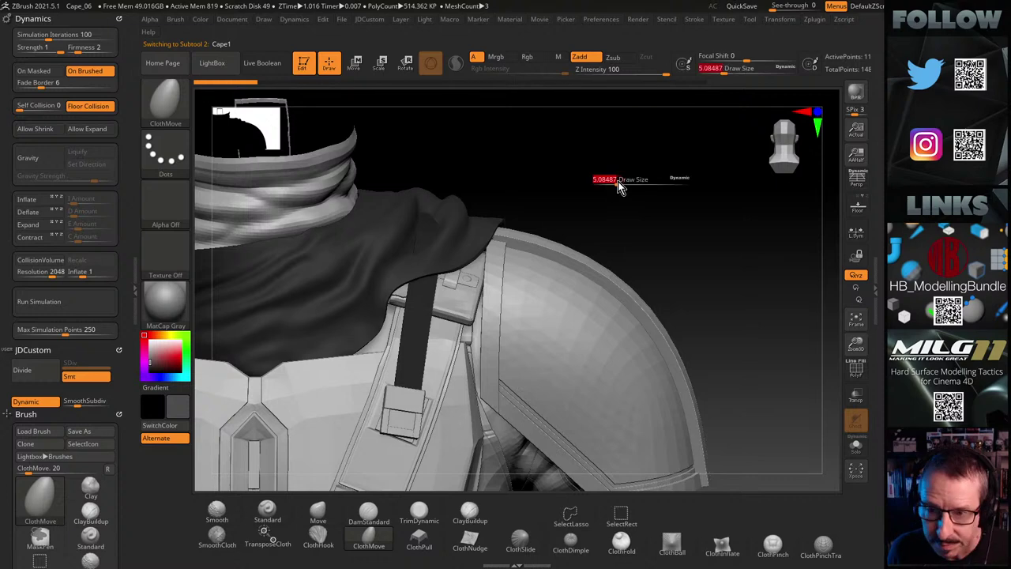
pyautogui.moveTo(614, 190); pyautogui.dragTo(640, 189)
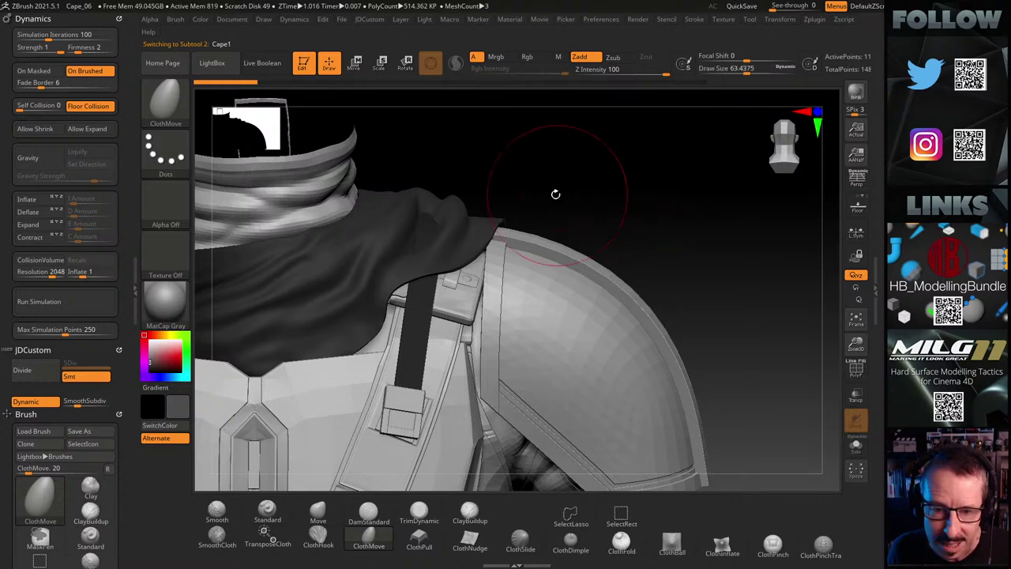
pyautogui.moveTo(556, 194); pyautogui.dragTo(563, 184)
pyautogui.click(368, 541)
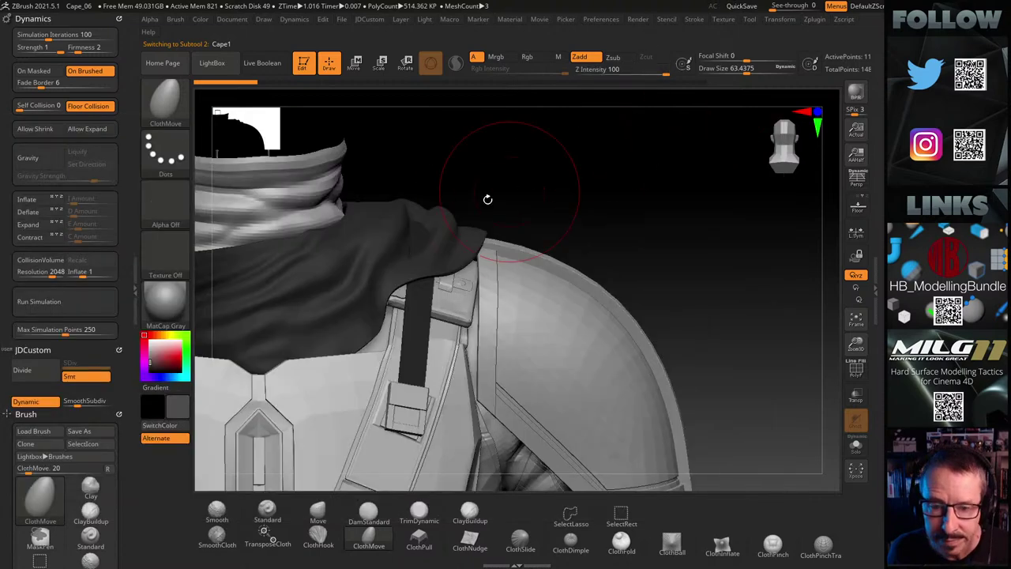
# Reshape the cape cloth beneath the rifle strap at the shoulder with the large ClothMove brush
pyautogui.moveTo(487, 199)
pyautogui.mouseDown()
pyautogui.moveTo(508, 192)
pyautogui.moveTo(508, 176)
pyautogui.moveTo(458, 229)
pyautogui.mouseUp()
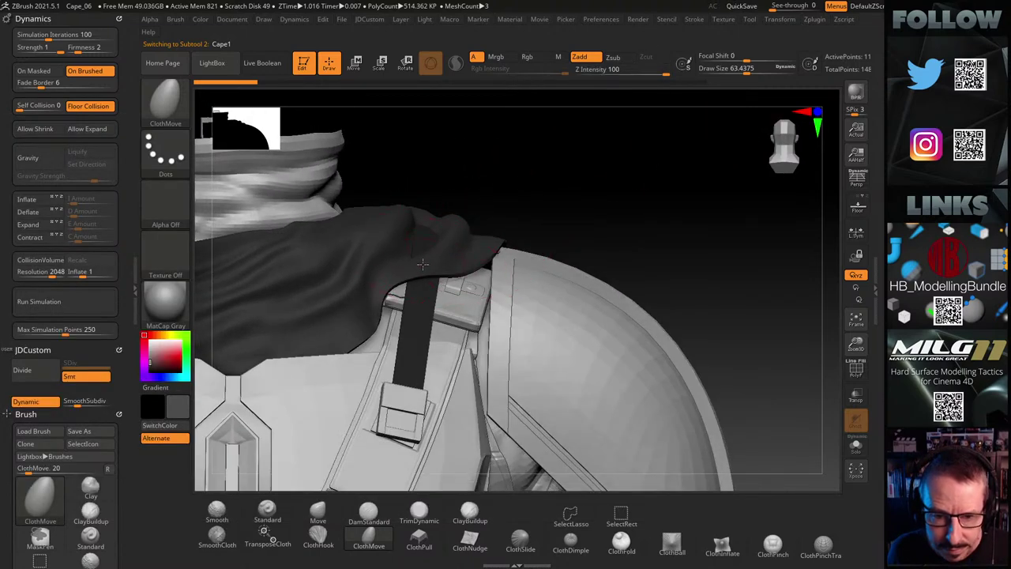
pyautogui.moveTo(542, 216)
pyautogui.mouseDown()
pyautogui.moveTo(528, 193)
pyautogui.moveTo(492, 228)
pyautogui.moveTo(555, 205)
pyautogui.moveTo(467, 257)
pyautogui.moveTo(466, 271)
pyautogui.moveTo(423, 283)
pyautogui.mouseUp()
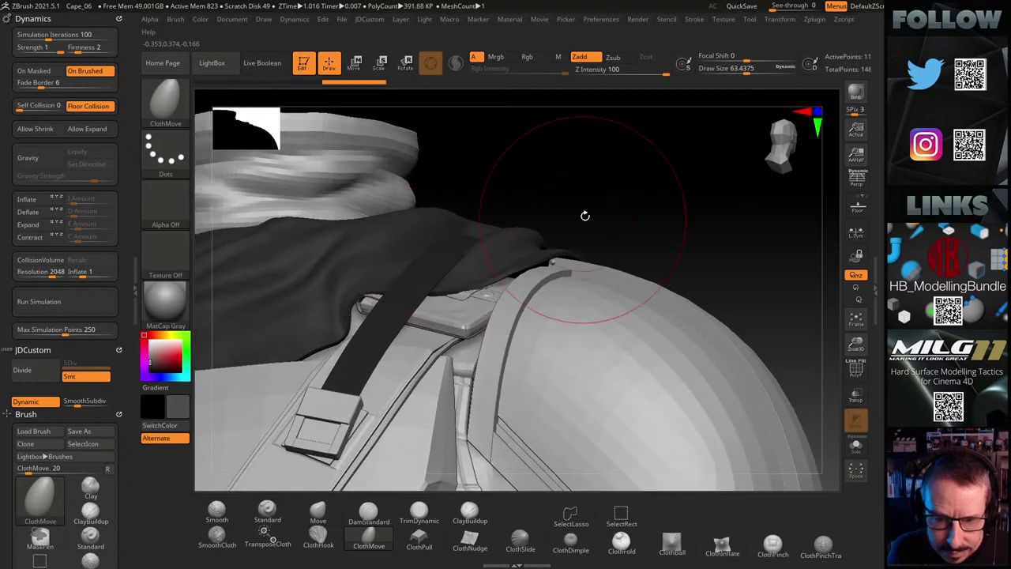
pyautogui.moveTo(585, 217)
pyautogui.mouseDown()
pyautogui.moveTo(593, 185)
pyautogui.moveTo(587, 229)
pyautogui.moveTo(616, 224)
pyautogui.moveTo(635, 198)
pyautogui.moveTo(594, 218)
pyautogui.moveTo(654, 234)
pyautogui.moveTo(661, 208)
pyautogui.moveTo(688, 187)
pyautogui.mouseUp()
# Reduce the ClothMove draw size to about 32 and work the cape's folds under and around the strap where it crosses the shoulder
pyautogui.press('s')
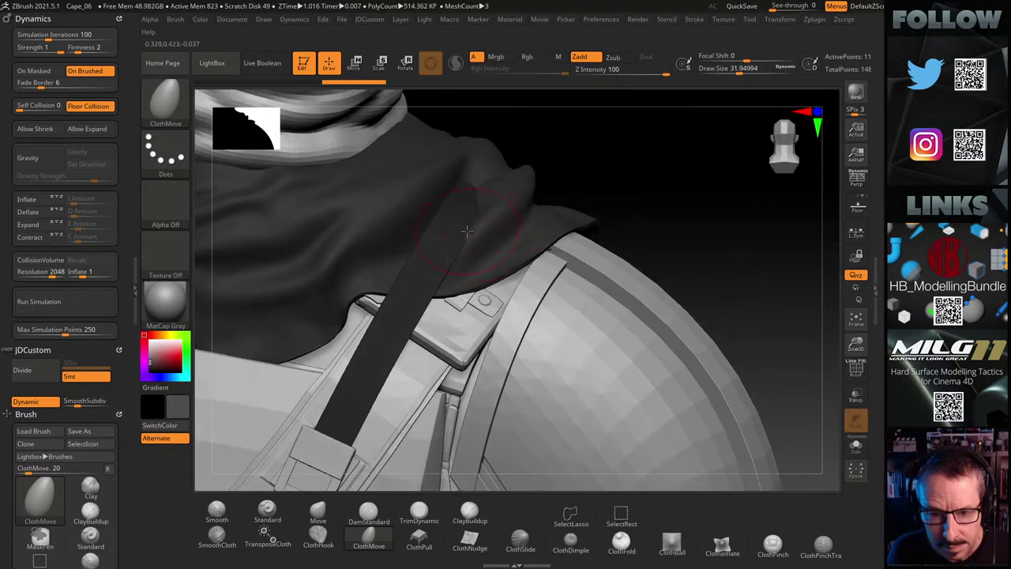
pyautogui.moveTo(621, 214)
pyautogui.mouseDown()
pyautogui.moveTo(656, 174)
pyautogui.moveTo(661, 234)
pyautogui.moveTo(509, 235)
pyautogui.moveTo(500, 244)
pyautogui.mouseUp()
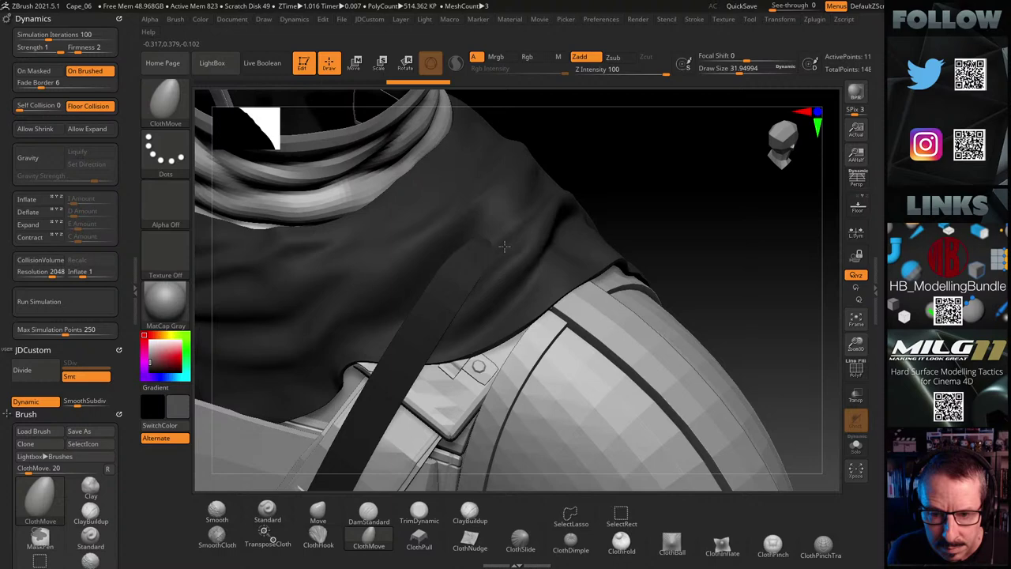
pyautogui.moveTo(652, 208)
pyautogui.mouseDown()
pyautogui.moveTo(572, 214)
pyautogui.moveTo(587, 194)
pyautogui.mouseUp()
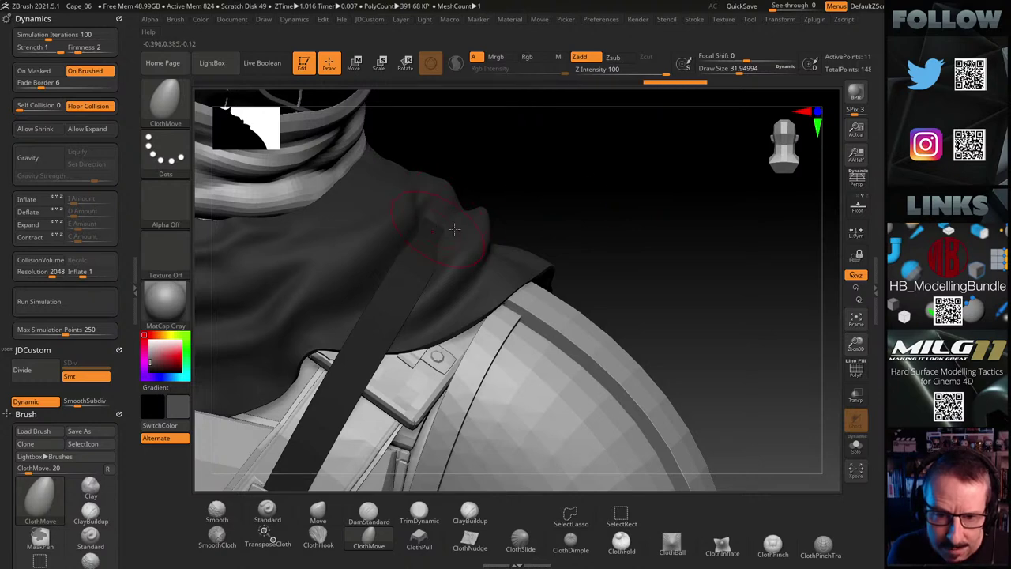
pyautogui.moveTo(553, 223)
pyautogui.mouseDown()
pyautogui.moveTo(564, 226)
pyautogui.moveTo(463, 202)
pyautogui.mouseUp()
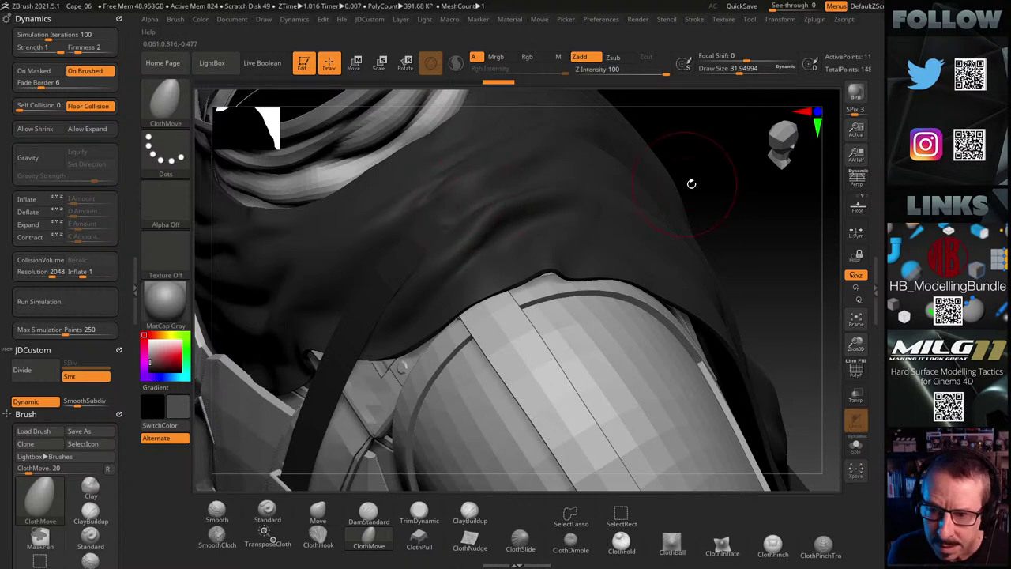
pyautogui.moveTo(692, 183); pyautogui.dragTo(747, 191)
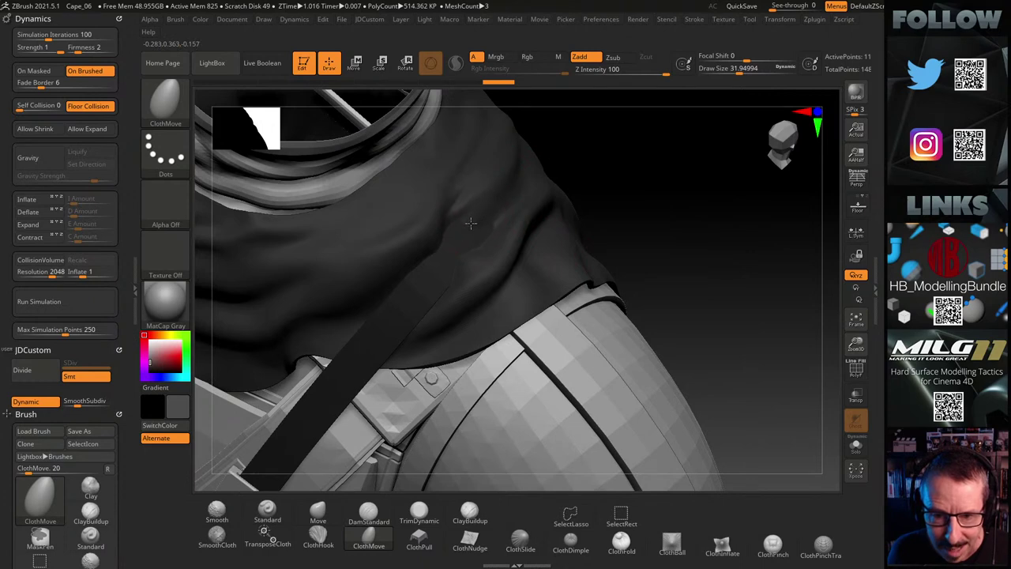
pyautogui.moveTo(616, 198); pyautogui.dragTo(487, 202)
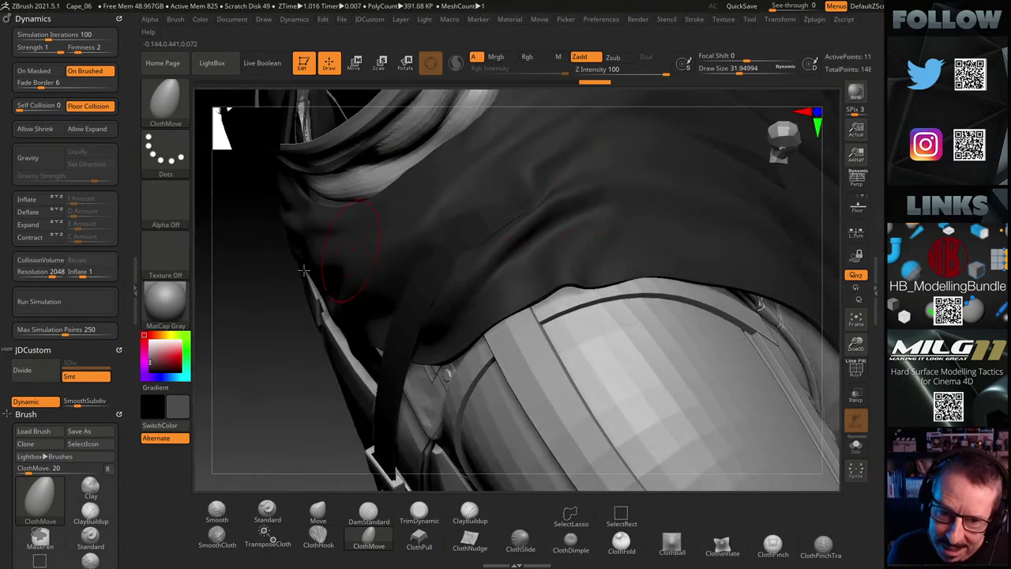
pyautogui.moveTo(278, 354); pyautogui.dragTo(307, 334)
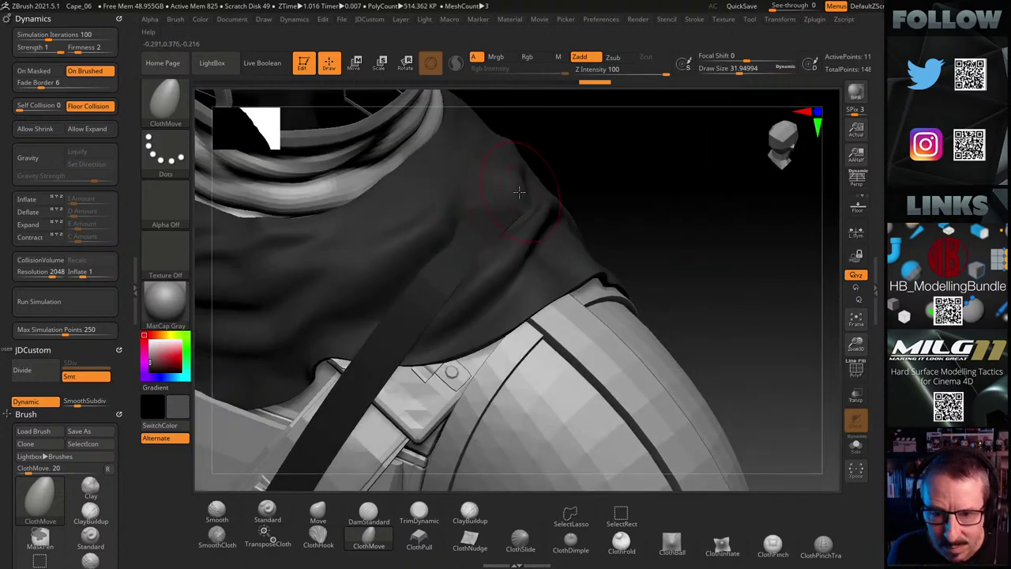
pyautogui.moveTo(518, 192); pyautogui.dragTo(501, 194)
pyautogui.moveTo(664, 199); pyautogui.dragTo(647, 223)
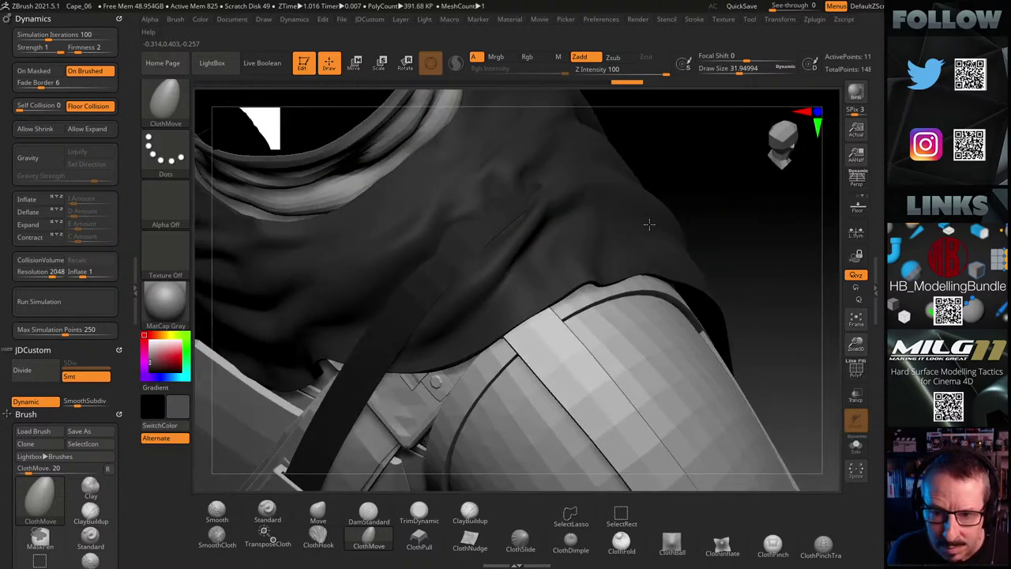
pyautogui.moveTo(477, 212); pyautogui.dragTo(472, 211)
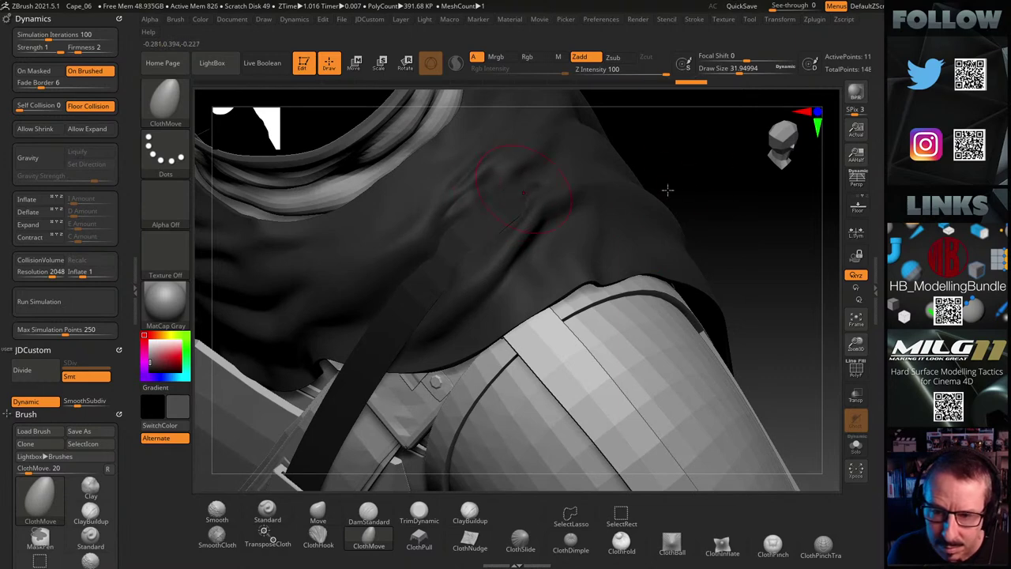
pyautogui.moveTo(693, 181); pyautogui.dragTo(707, 143)
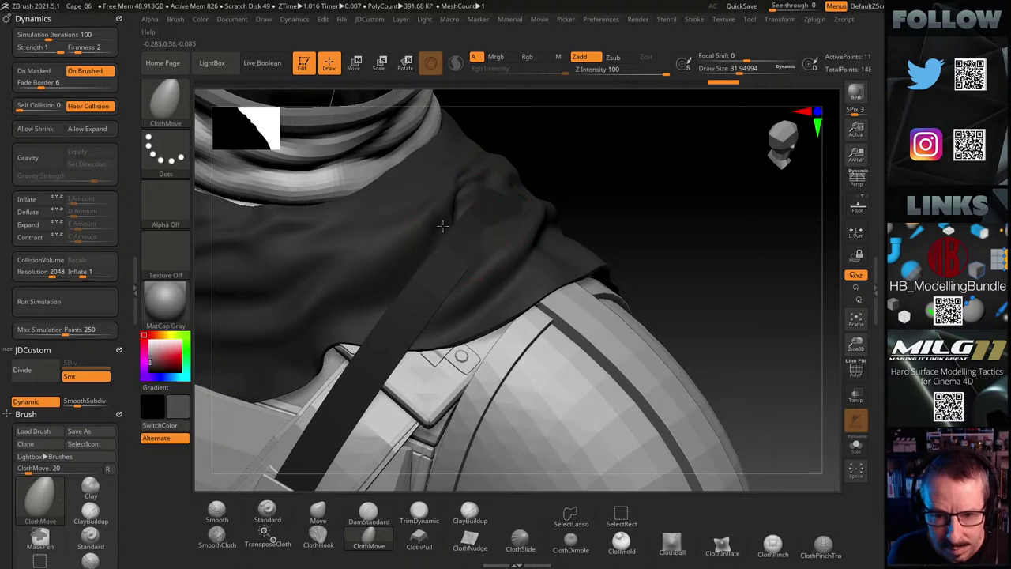
# Smooth and reshape the cape's folds with ClothMove where the rifle strap crosses the top of the shoulder
pyautogui.moveTo(637, 201)
pyautogui.mouseDown()
pyautogui.moveTo(664, 189)
pyautogui.moveTo(650, 192)
pyautogui.moveTo(643, 218)
pyautogui.mouseUp()
pyautogui.press('shift')
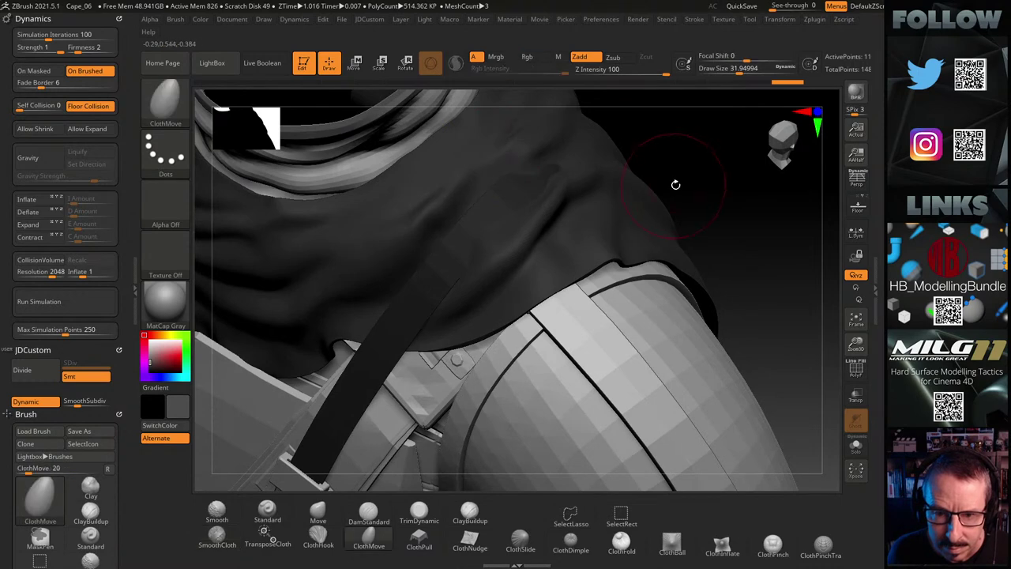
pyautogui.moveTo(676, 181)
pyautogui.mouseDown()
pyautogui.moveTo(666, 181)
pyautogui.moveTo(707, 145)
pyautogui.moveTo(671, 179)
pyautogui.mouseUp()
pyautogui.press('shift')
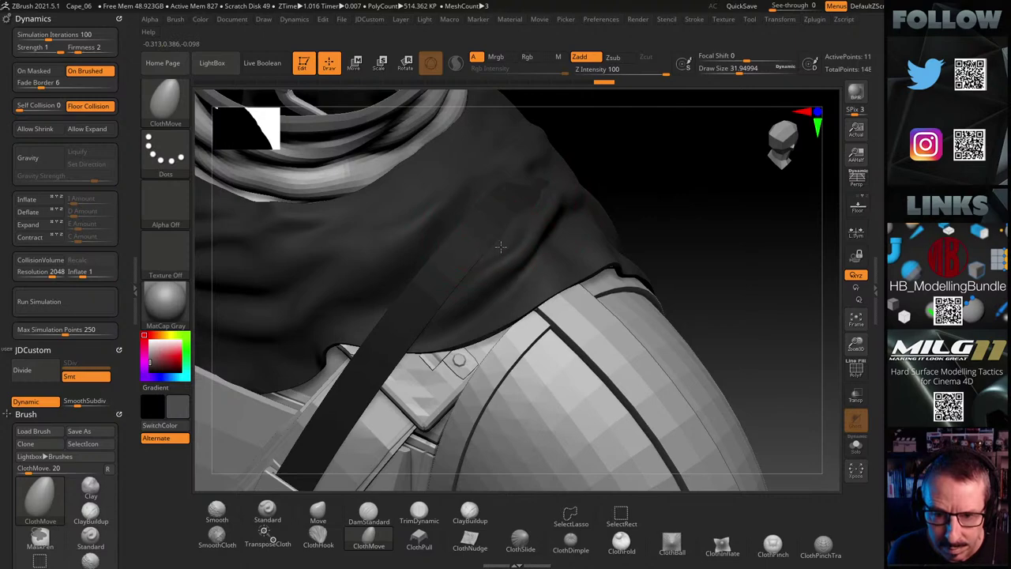
pyautogui.moveTo(677, 177); pyautogui.dragTo(666, 206)
pyautogui.moveTo(710, 169); pyautogui.dragTo(582, 210)
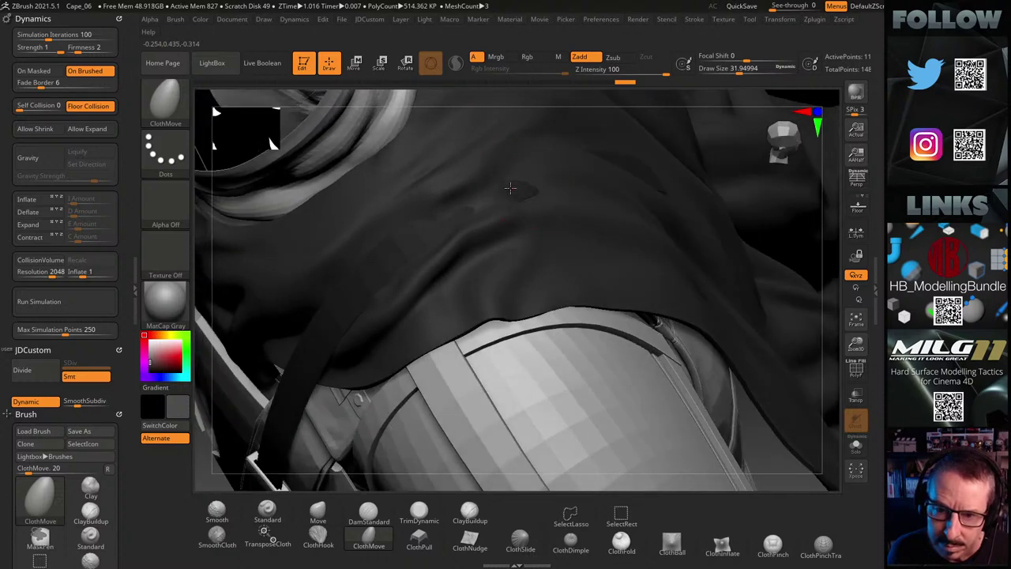
pyautogui.moveTo(544, 171); pyautogui.dragTo(588, 160)
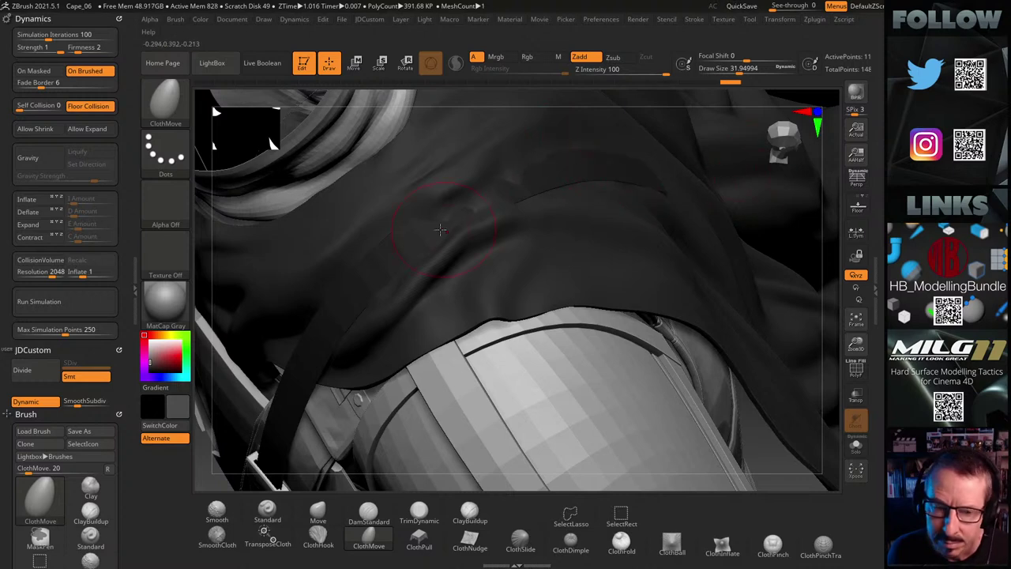
pyautogui.moveTo(207, 246); pyautogui.dragTo(210, 281)
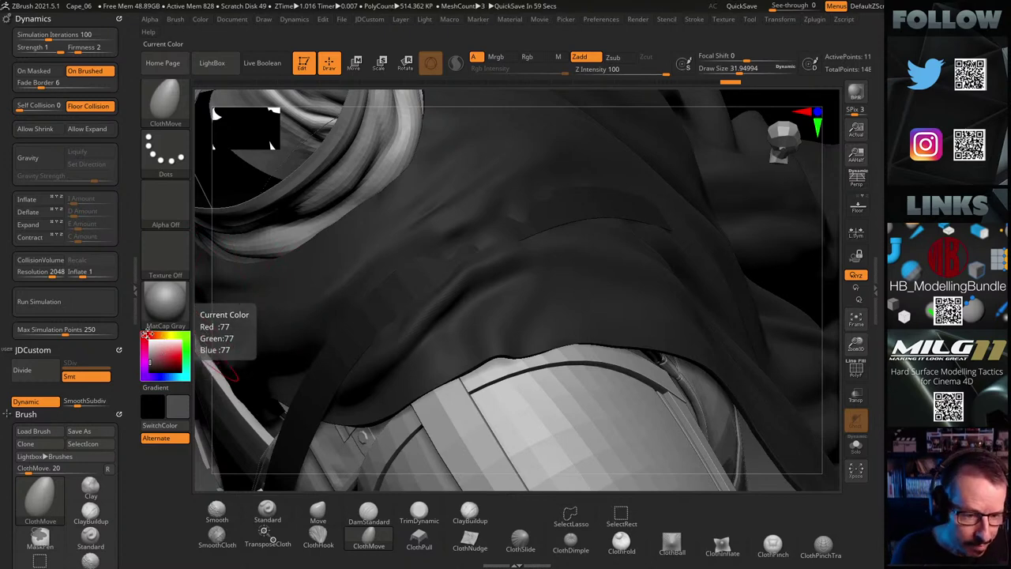
# Make RifleStrap1 the active subtool, enable the M material channel and select MatCap Gray
pyautogui.moveTo(160, 309)
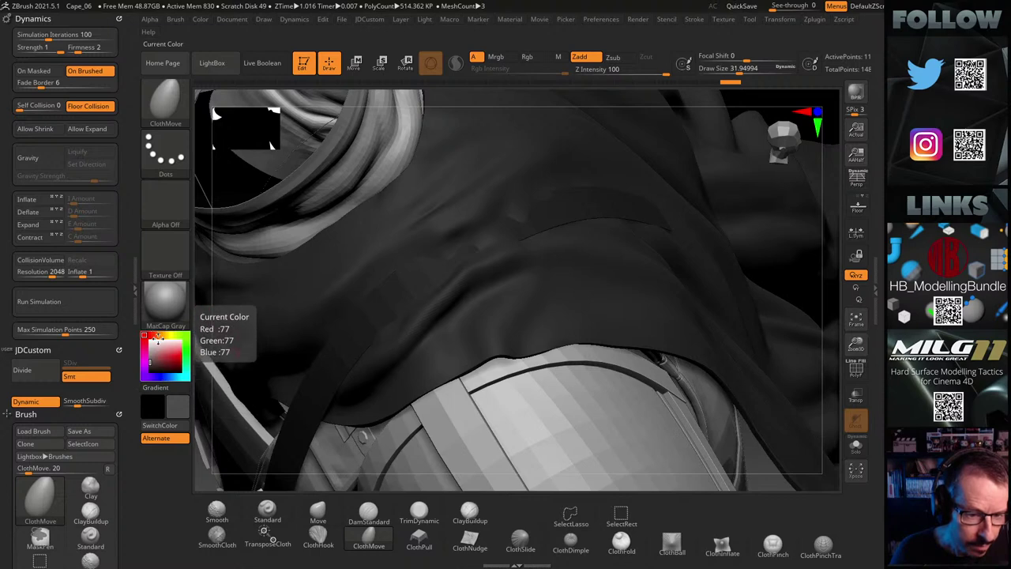
pyautogui.click(167, 317)
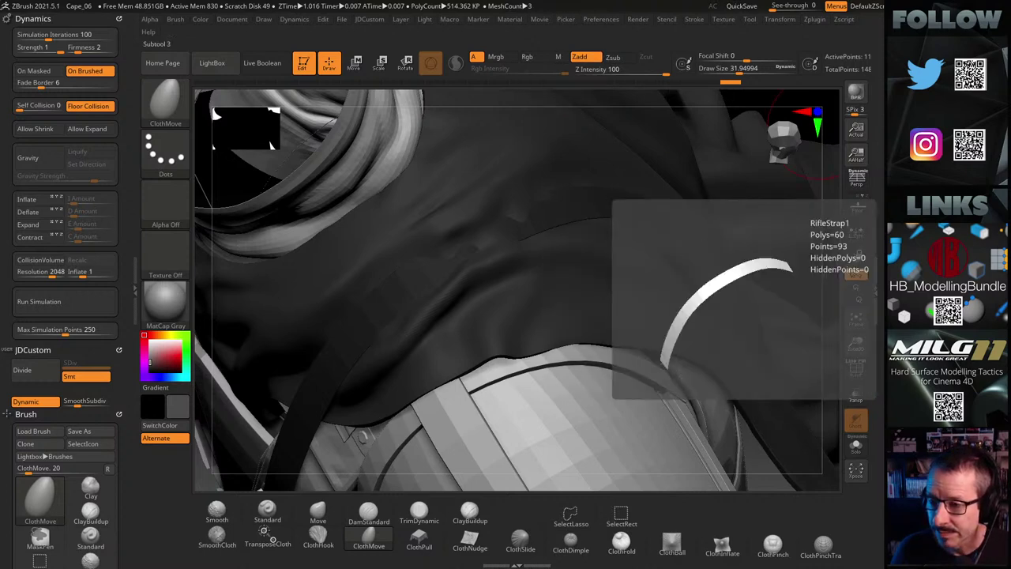
pyautogui.keyDown('alt'); pyautogui.click(578, 91); pyautogui.keyUp('alt')
pyautogui.click(559, 58)
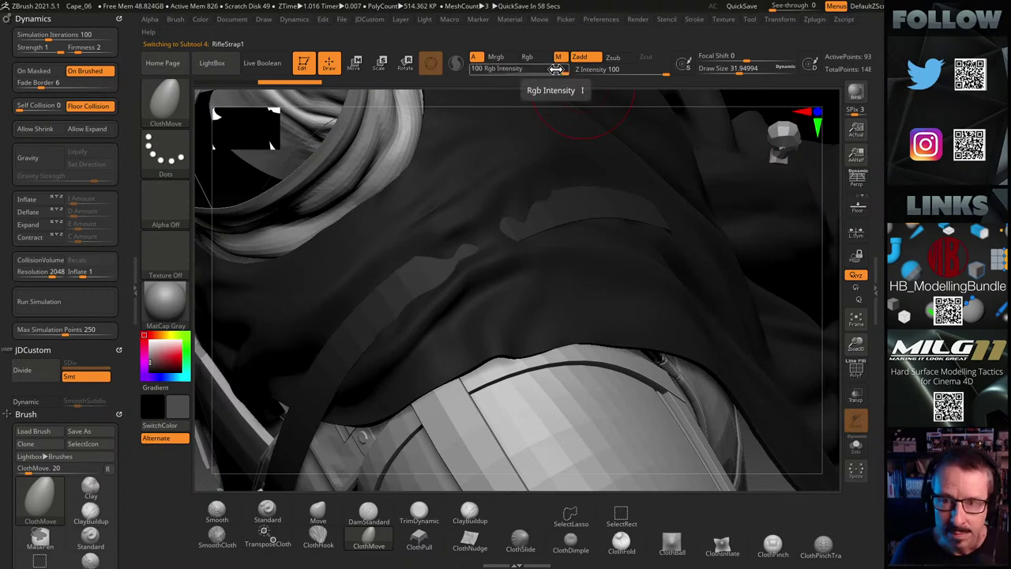
pyautogui.click(563, 60)
pyautogui.click(564, 59)
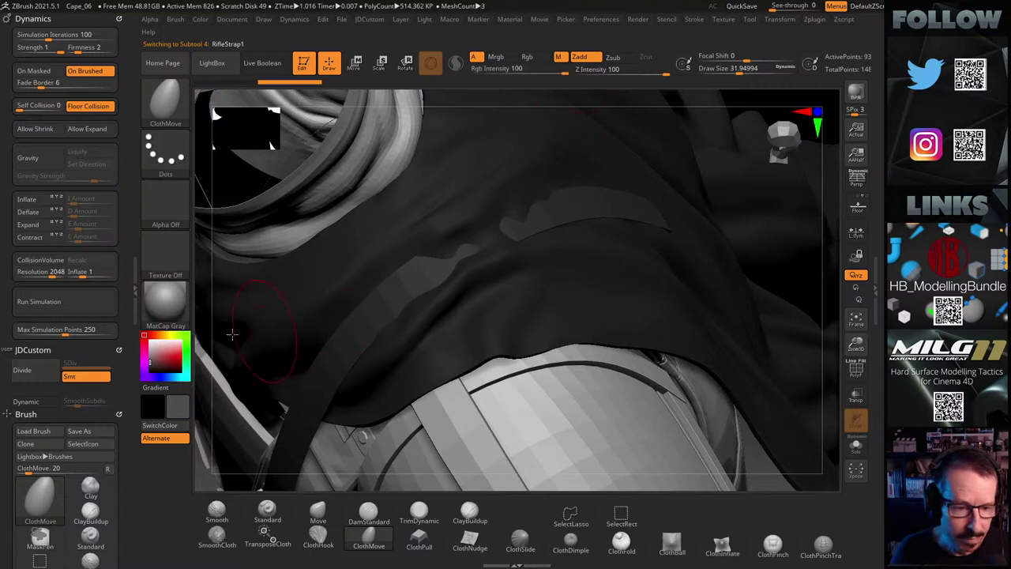
pyautogui.click(165, 304)
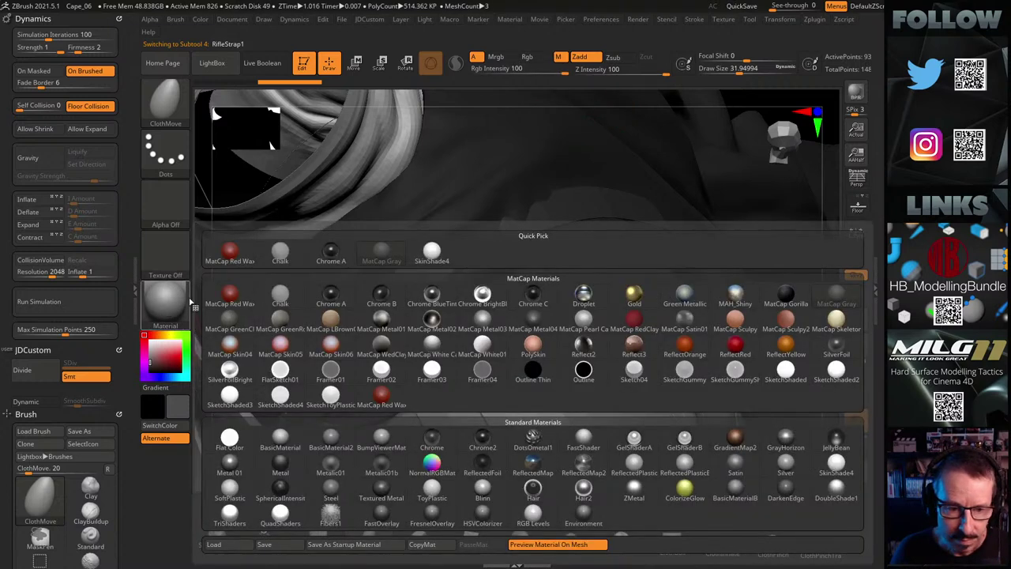
pyautogui.click(382, 259)
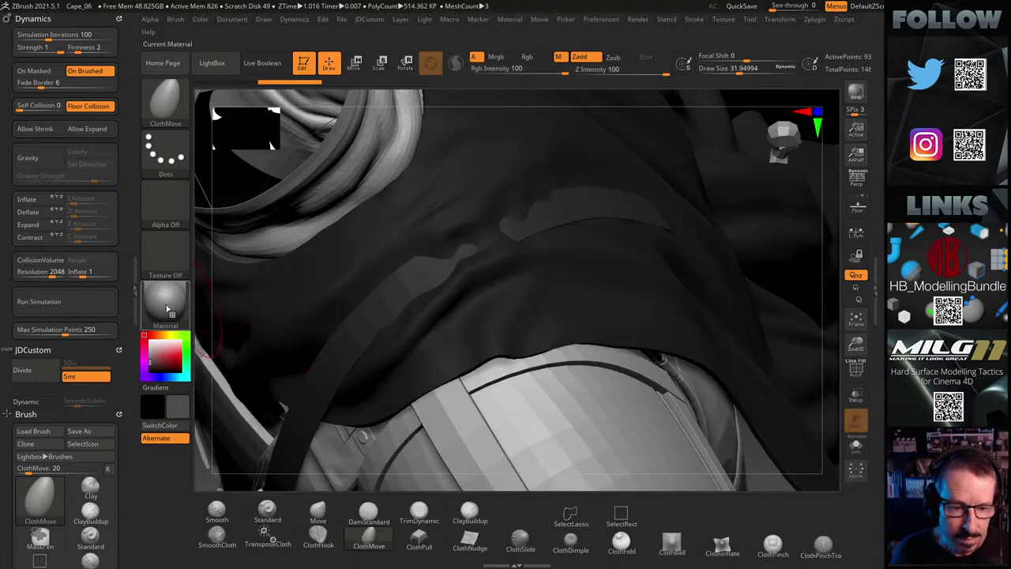
pyautogui.moveTo(166, 309)
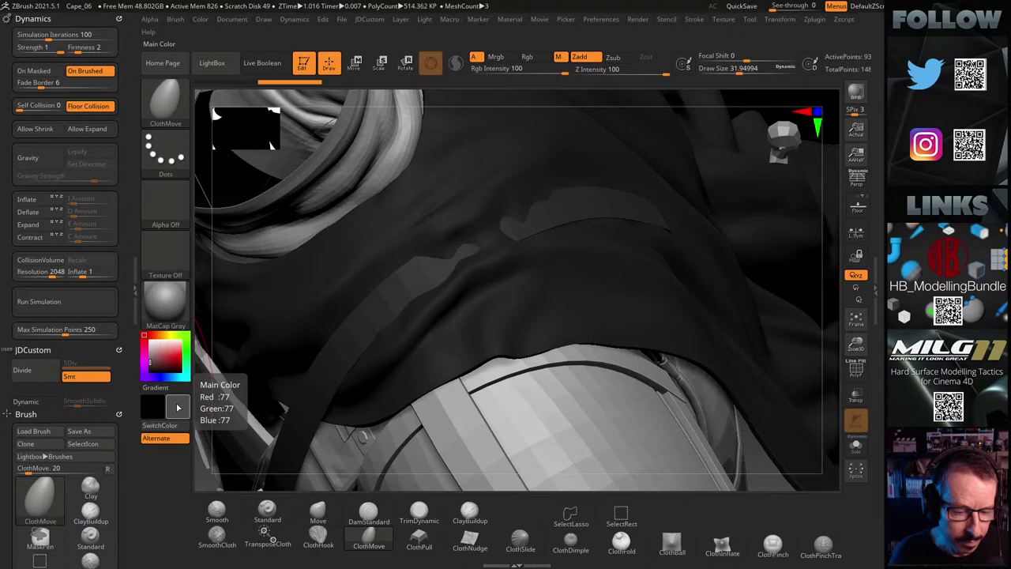
# Try a dark red main colour (Red 139, Green 47, Blue 47) to set cape and strap apart, and return to grey 77
pyautogui.click(165, 361)
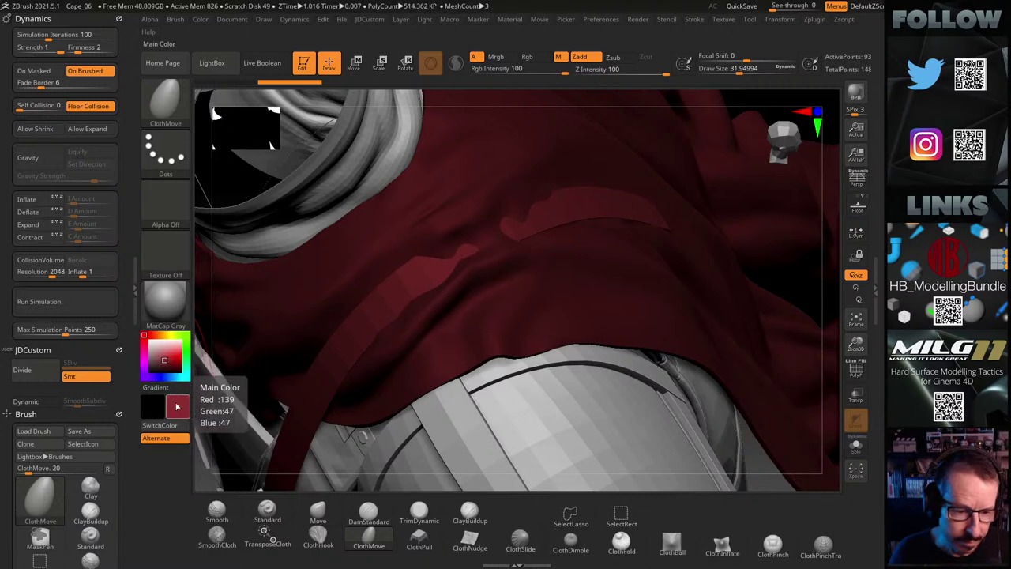
pyautogui.click(177, 406)
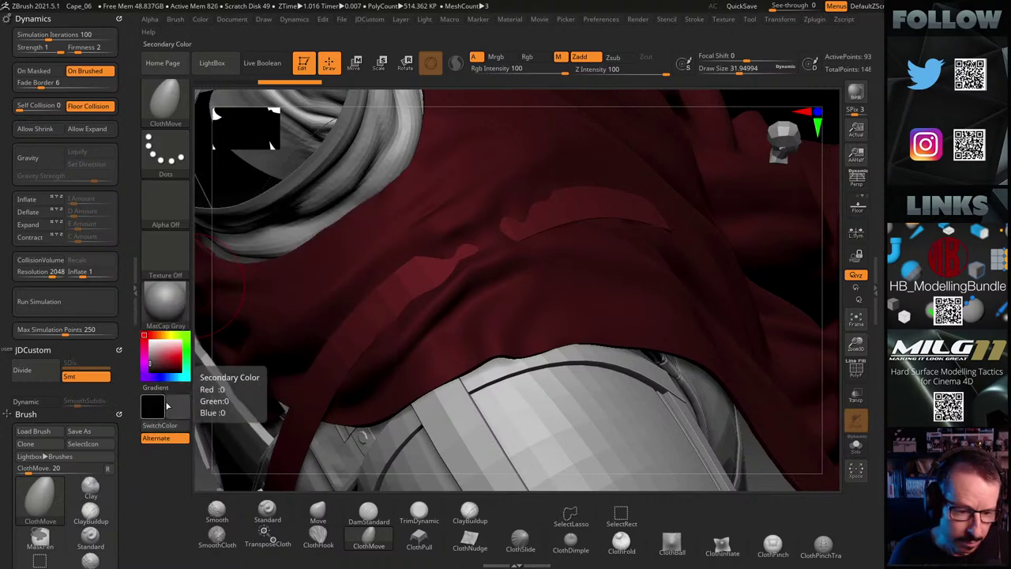
pyautogui.click(172, 406)
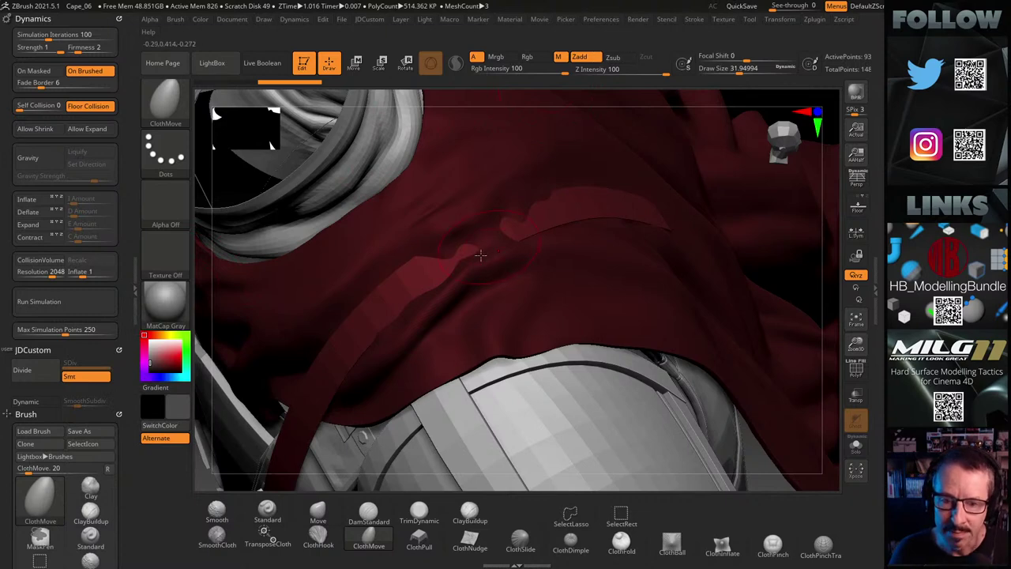
pyautogui.moveTo(480, 252)
pyautogui.mouseDown()
pyautogui.moveTo(494, 242)
pyautogui.moveTo(490, 273)
pyautogui.moveTo(508, 264)
pyautogui.mouseUp()
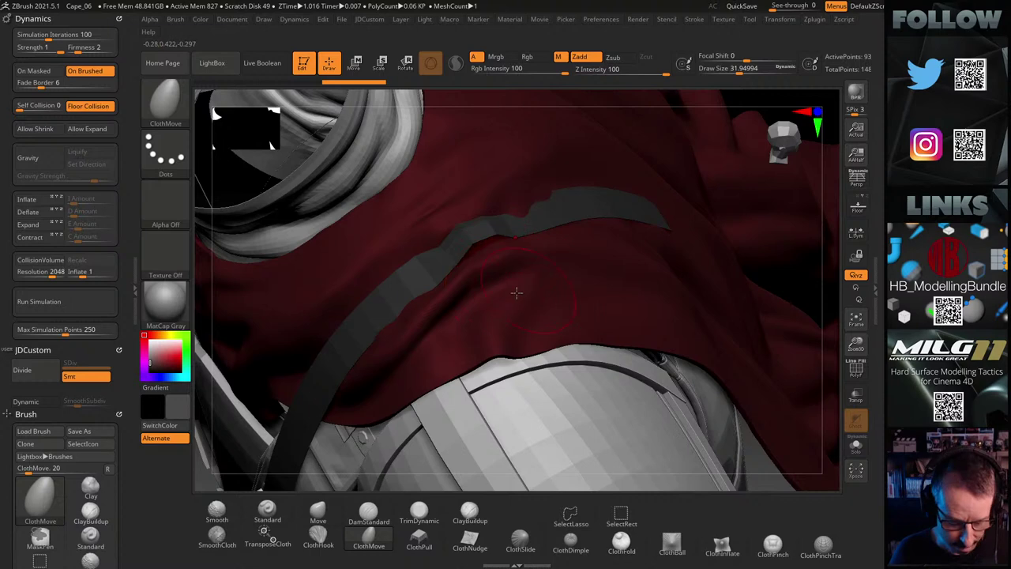
pyautogui.hotkey('ctrl', 'i')
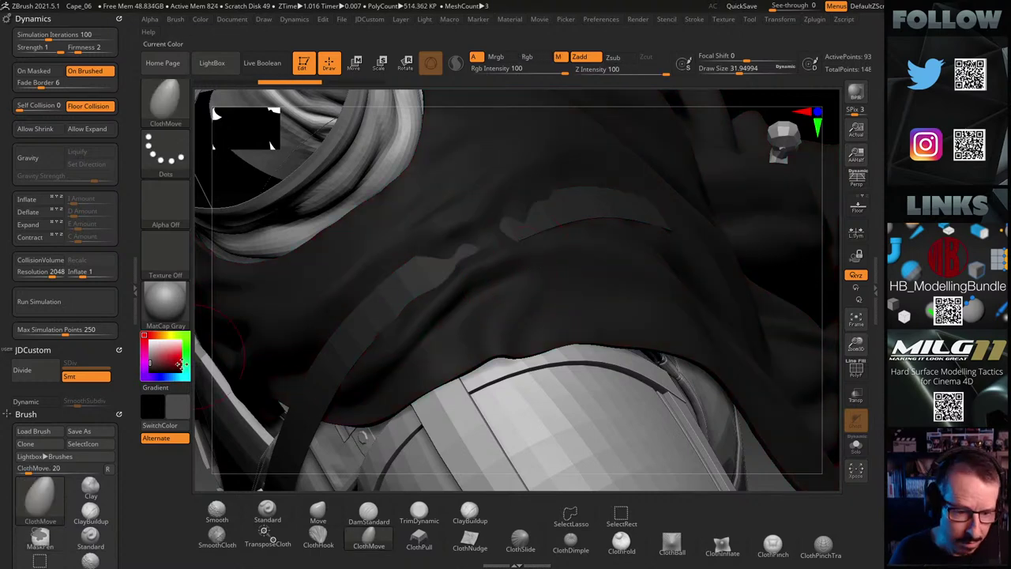
pyautogui.click(171, 408)
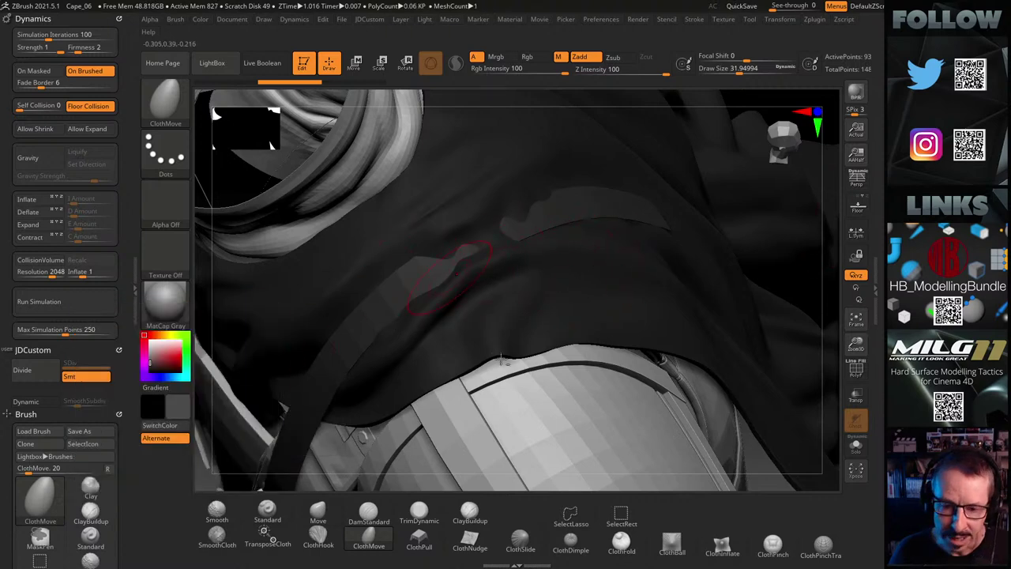
# Make Cape1 the active subtool and push its cloth beneath the strap, from the shoulder's top to the strap's rear end
pyautogui.moveTo(831, 223); pyautogui.dragTo(529, 258)
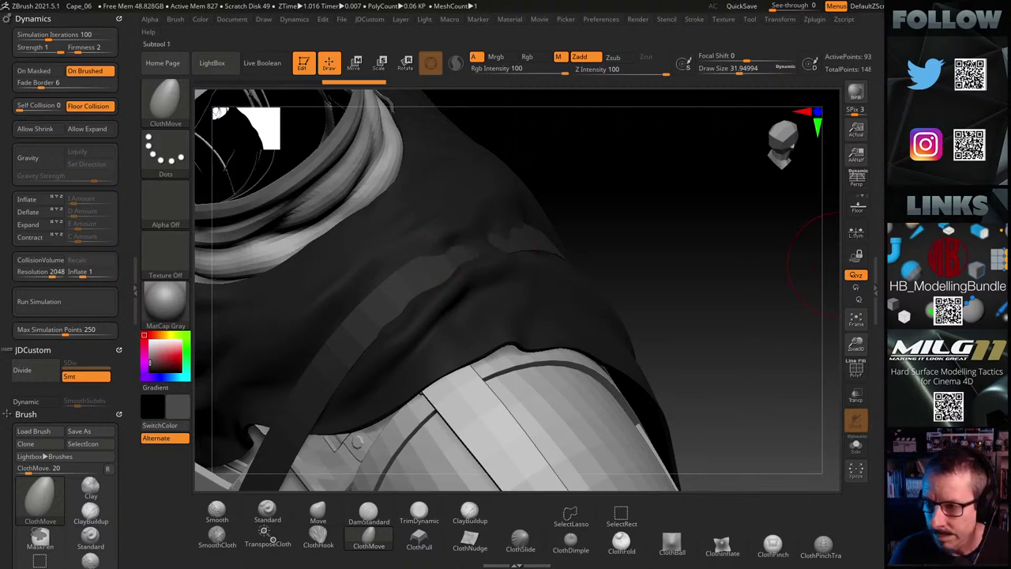
pyautogui.click(924, 257)
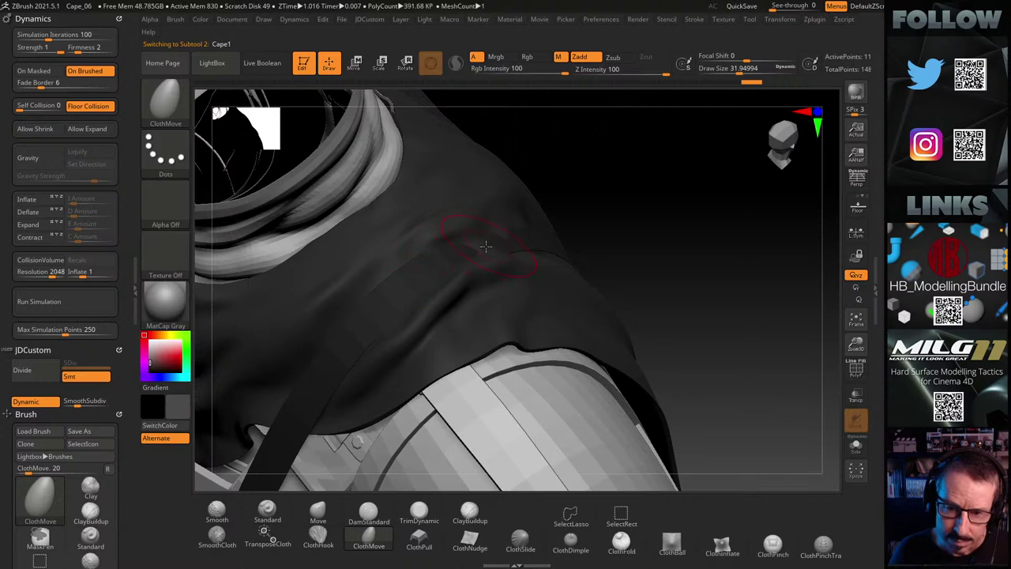
pyautogui.moveTo(698, 223); pyautogui.dragTo(660, 251)
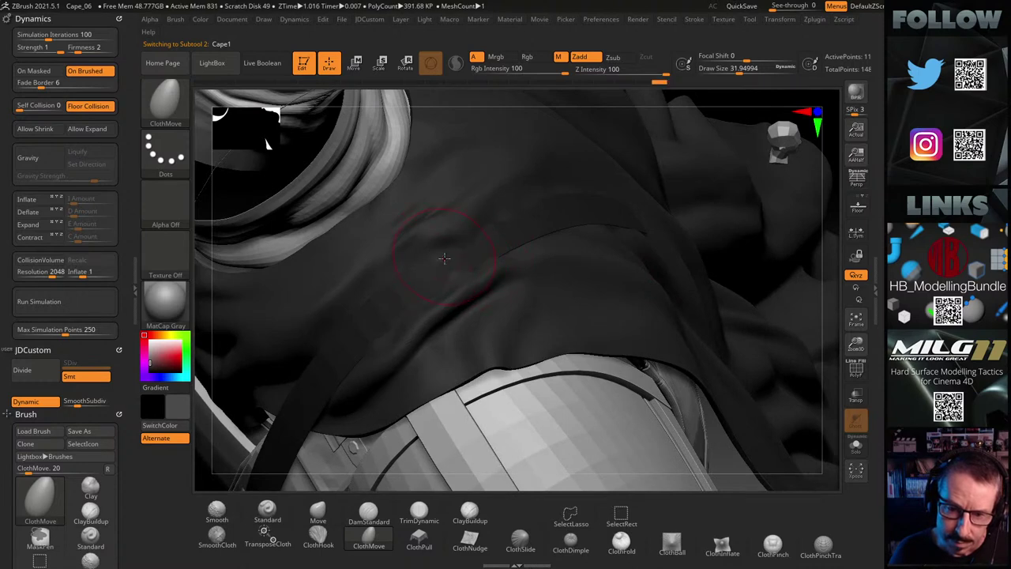
pyautogui.moveTo(825, 165); pyautogui.dragTo(612, 283)
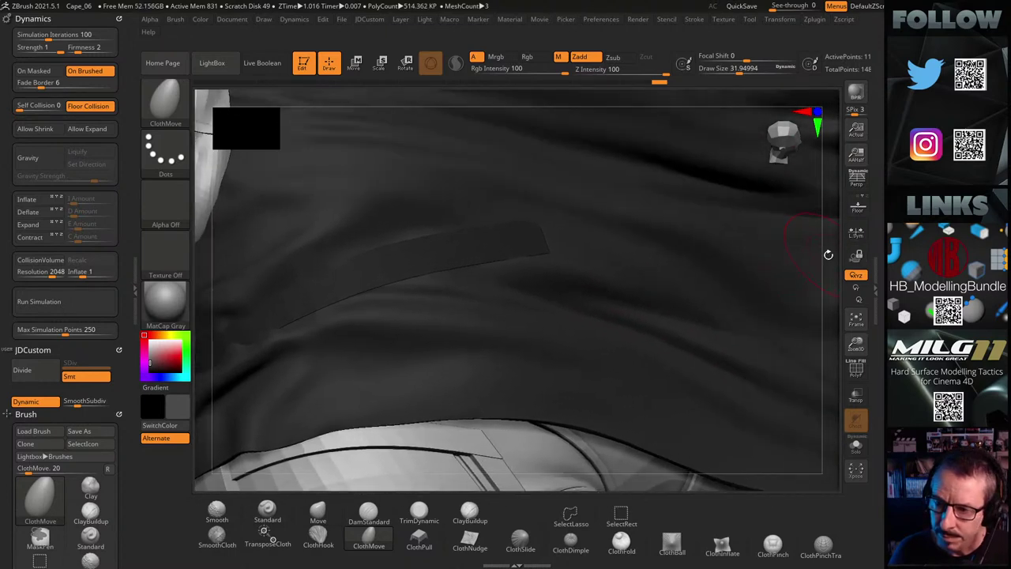
pyautogui.moveTo(827, 253); pyautogui.dragTo(810, 253)
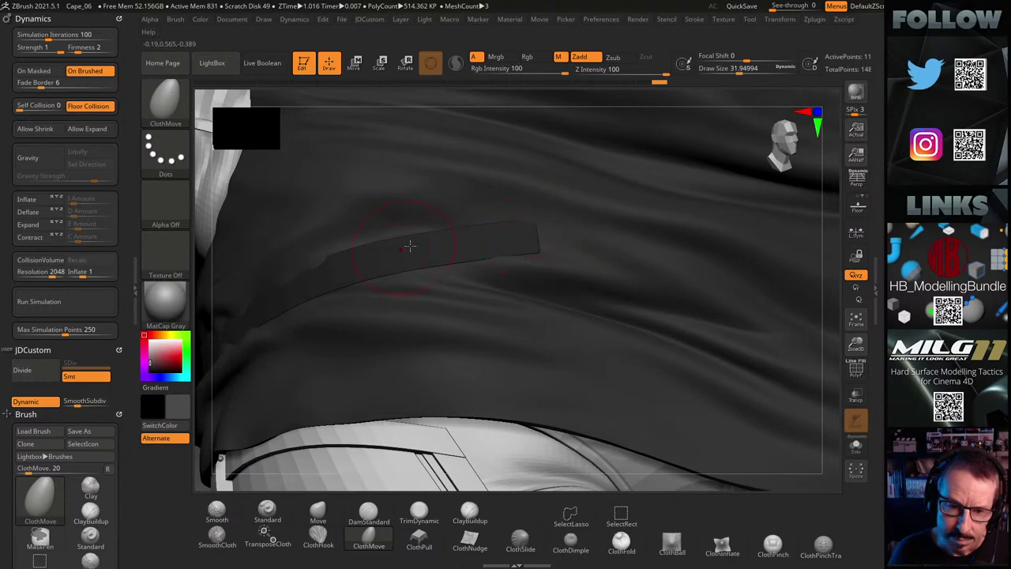
pyautogui.moveTo(831, 263); pyautogui.dragTo(359, 272)
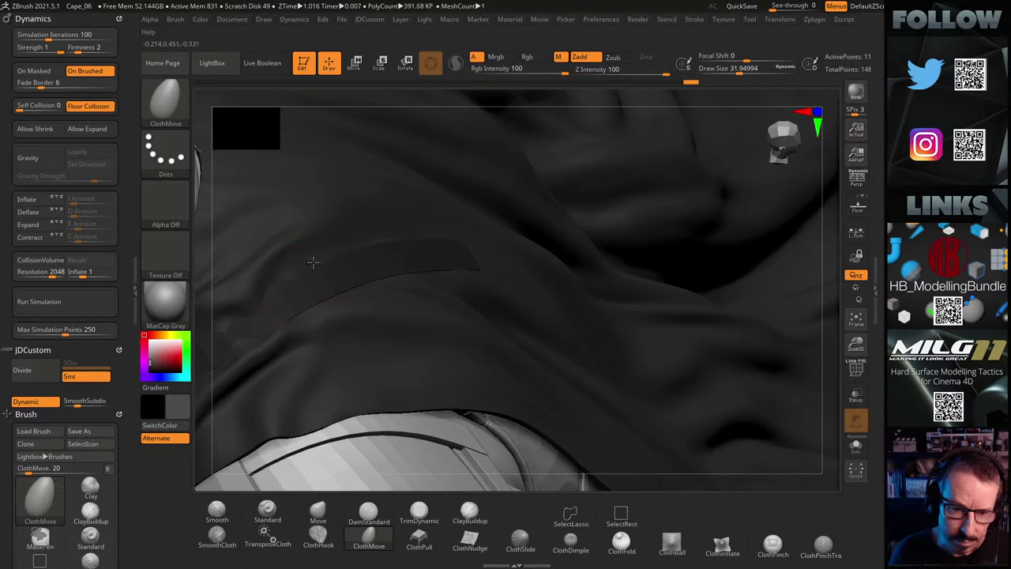
# Pull the cape cloth with ClothMove into compressed folds on the neck side of the strap at the shoulder
pyautogui.keyDown('alt'); pyautogui.moveTo(828, 259); pyautogui.dragTo(1010, 258); pyautogui.keyUp('alt')
pyautogui.moveTo(199, 370); pyautogui.dragTo(233, 365)
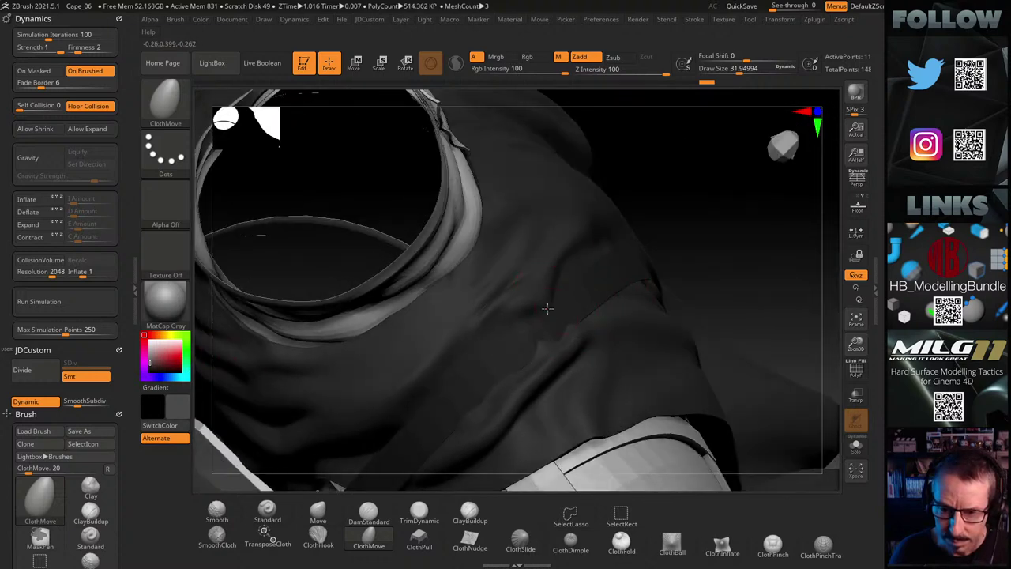
pyautogui.moveTo(548, 309)
pyautogui.mouseDown()
pyautogui.moveTo(536, 304)
pyautogui.moveTo(511, 321)
pyautogui.moveTo(524, 337)
pyautogui.moveTo(516, 329)
pyautogui.mouseUp()
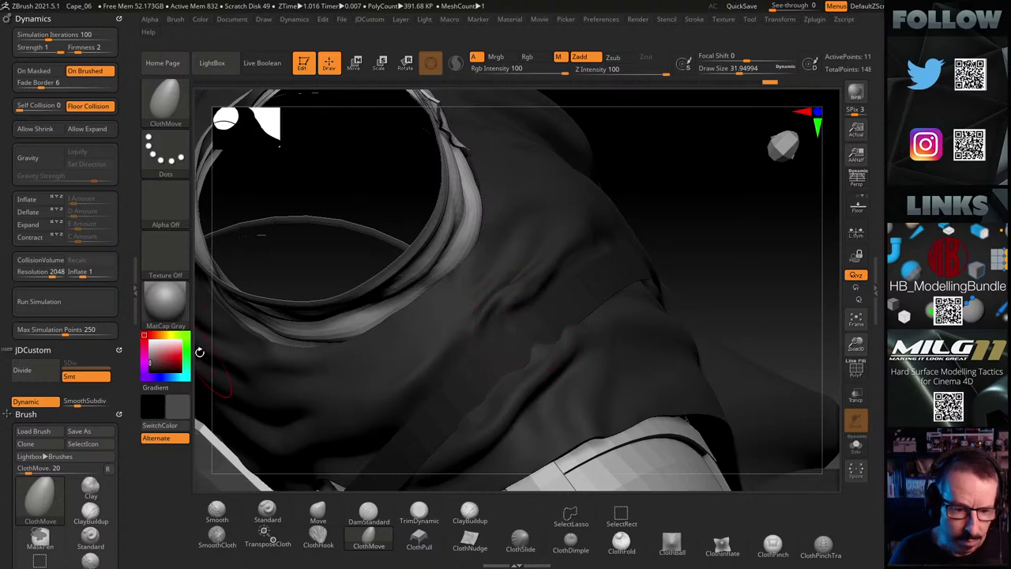
pyautogui.moveTo(202, 349); pyautogui.dragTo(223, 304)
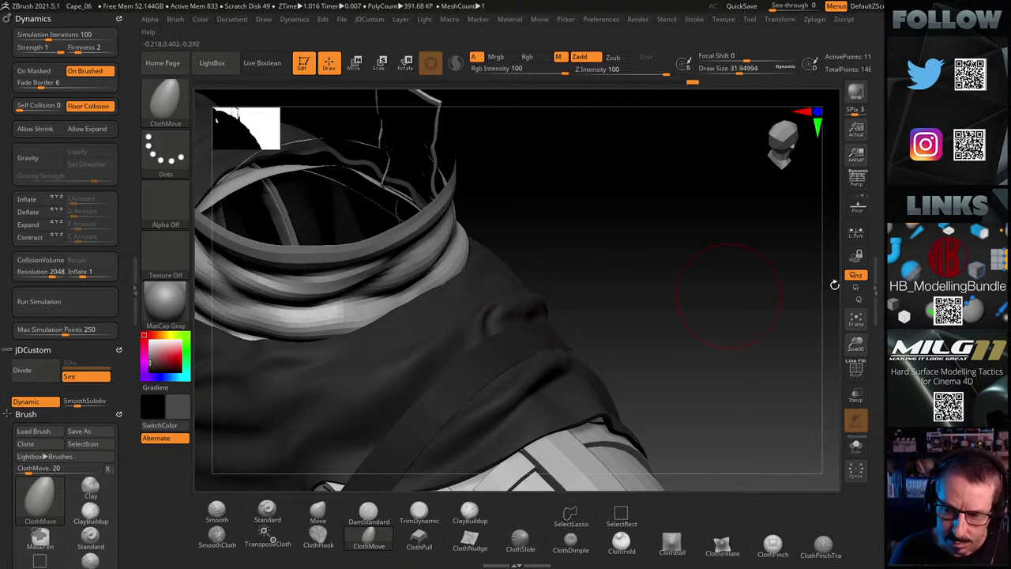
pyautogui.moveTo(830, 308); pyautogui.dragTo(601, 293)
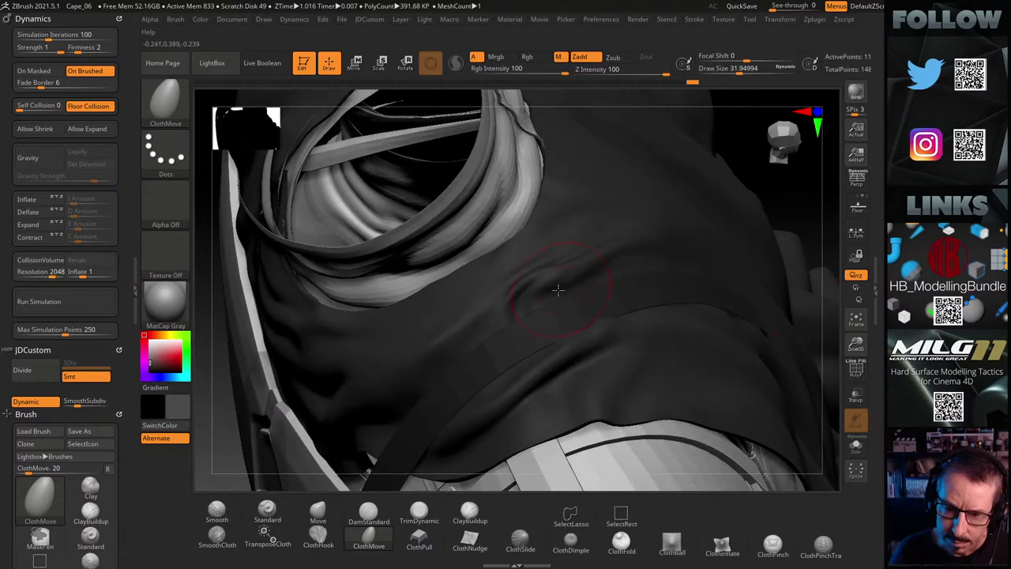
# Reduce the ClothMove draw size to about 18 and smooth and refine the cape's folds along the strap over the shoulder
pyautogui.press('s')
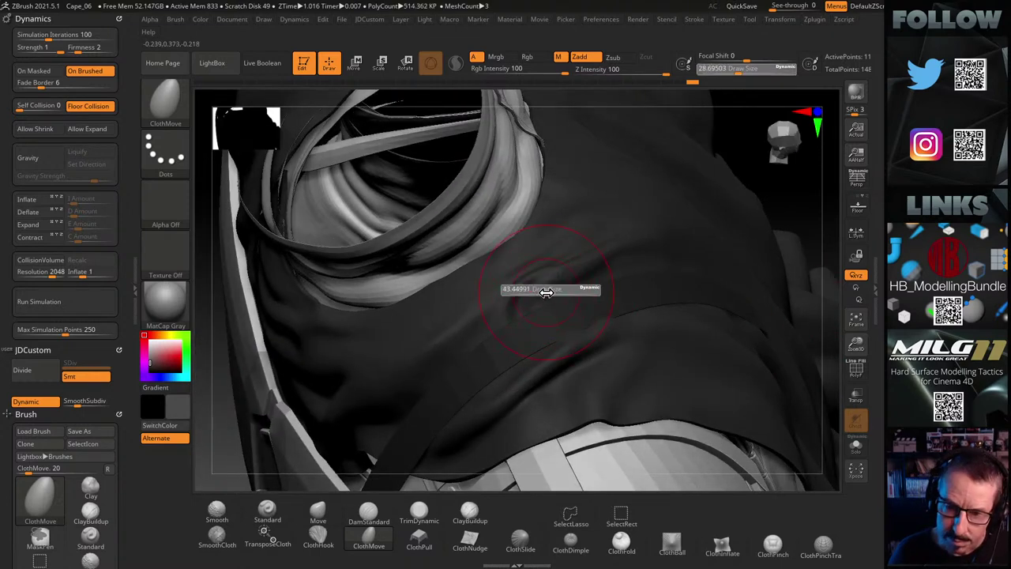
pyautogui.moveTo(540, 294); pyautogui.dragTo(538, 293)
pyautogui.press('shift')
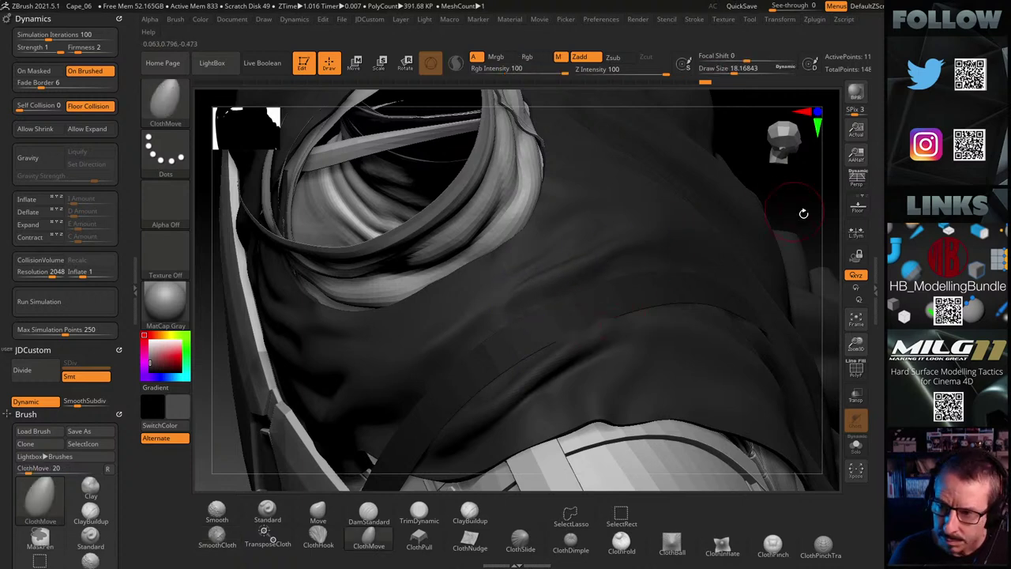
pyautogui.moveTo(828, 225); pyautogui.dragTo(655, 316)
pyautogui.press('shift')
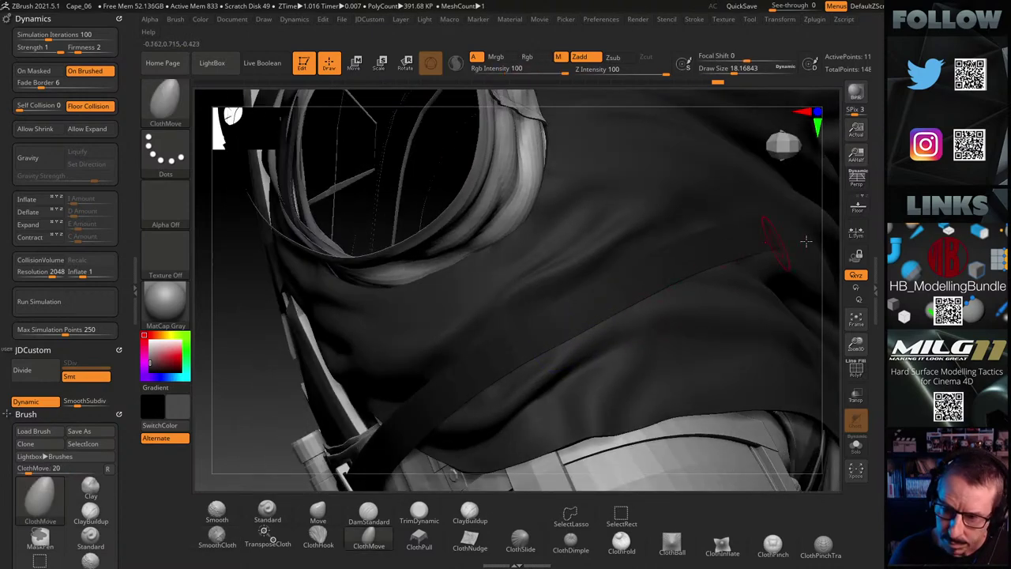
pyautogui.moveTo(837, 249); pyautogui.dragTo(850, 229)
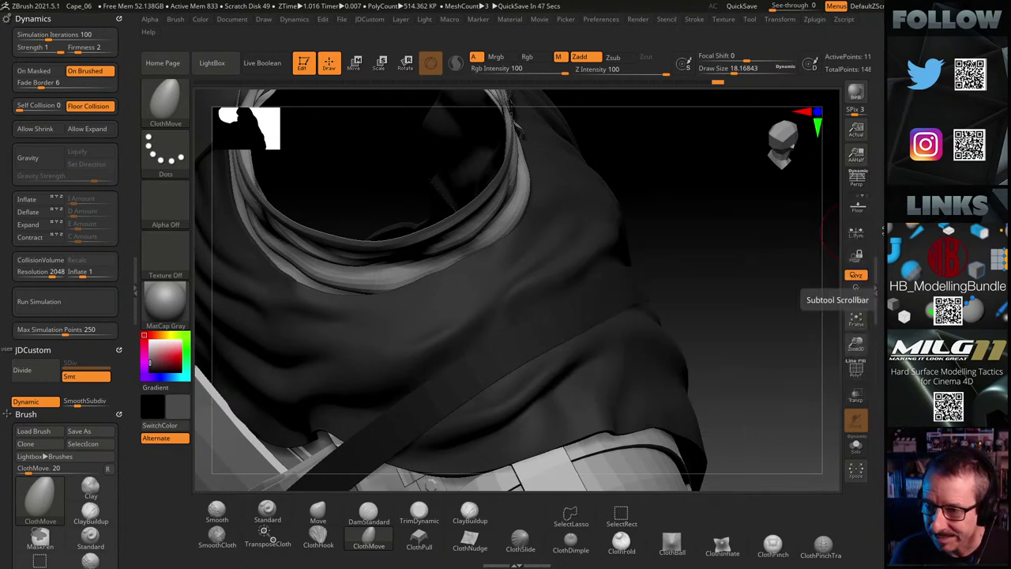
pyautogui.moveTo(833, 232)
pyautogui.mouseDown()
pyautogui.moveTo(848, 211)
pyautogui.moveTo(671, 291)
pyautogui.mouseUp()
pyautogui.press('shift')
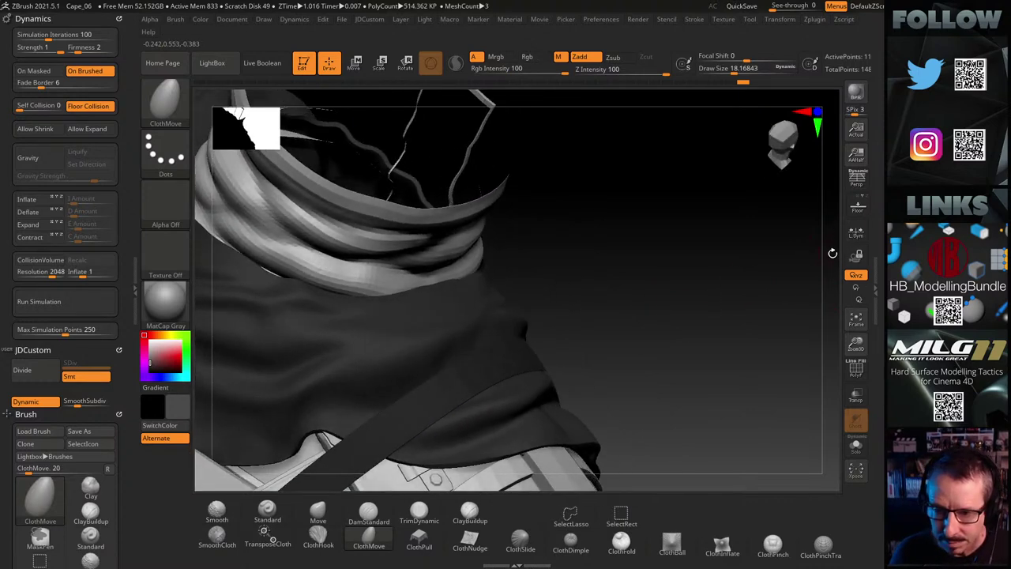
pyautogui.keyDown('alt'); pyautogui.moveTo(832, 253); pyautogui.dragTo(643, 266); pyautogui.keyUp('alt')
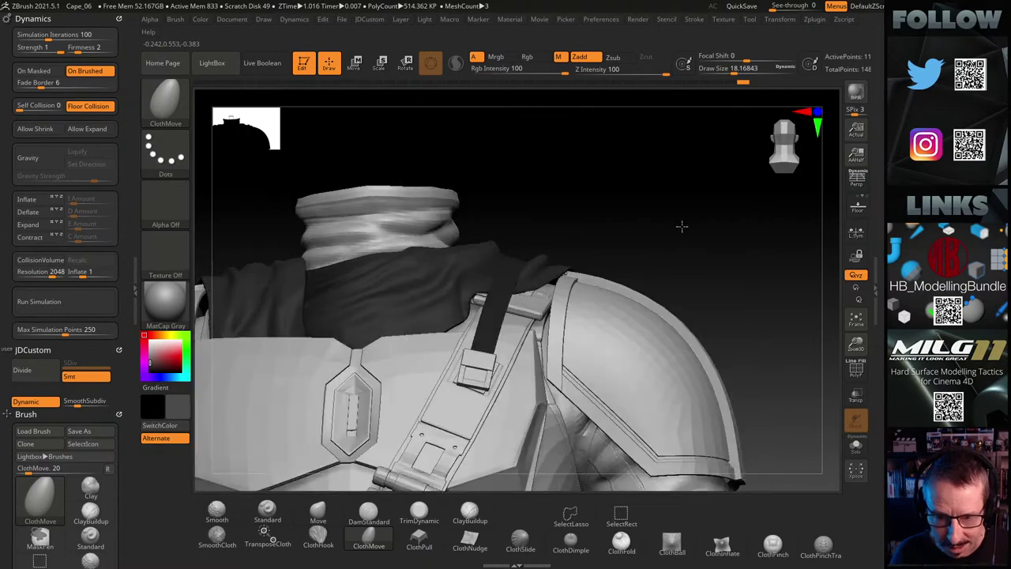
pyautogui.moveTo(681, 226); pyautogui.dragTo(506, 244)
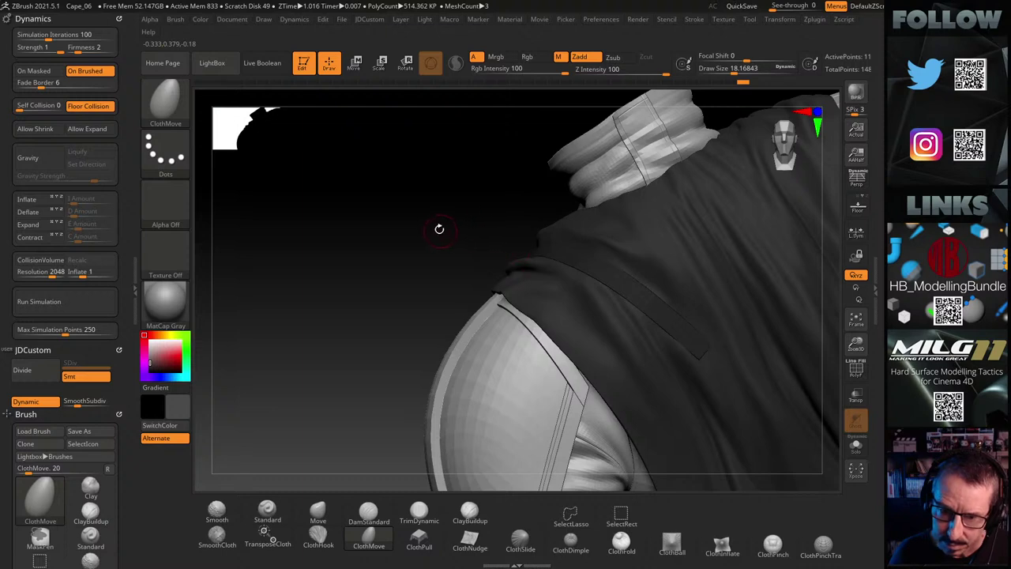
# Inspect the folds along the strap from behind the shoulder and quick-save the project
pyautogui.moveTo(439, 229); pyautogui.dragTo(506, 233)
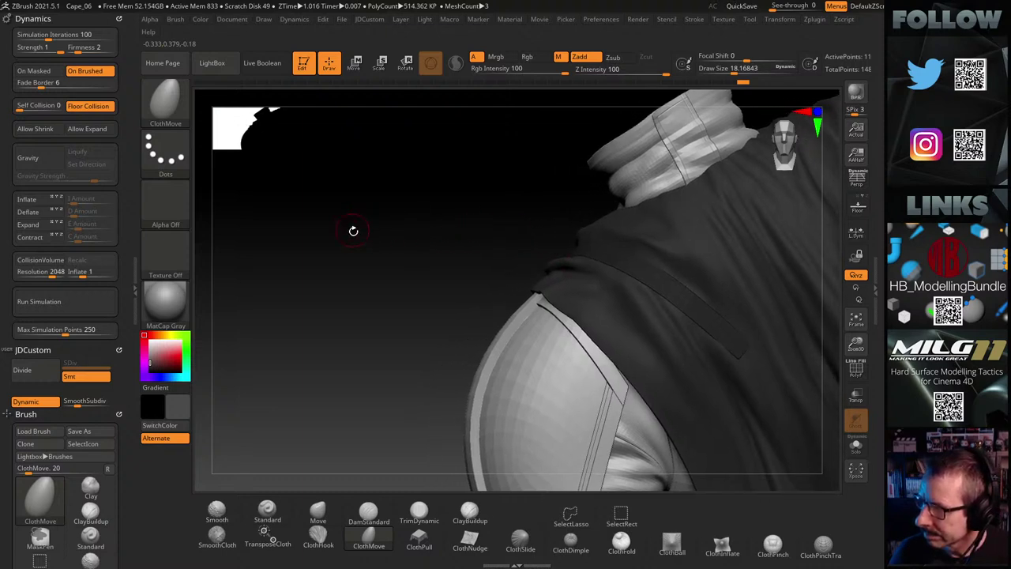
pyautogui.moveTo(433, 279)
pyautogui.mouseDown()
pyautogui.moveTo(358, 287)
pyautogui.moveTo(348, 265)
pyautogui.moveTo(428, 237)
pyautogui.moveTo(395, 242)
pyautogui.moveTo(383, 259)
pyautogui.moveTo(394, 254)
pyautogui.mouseUp()
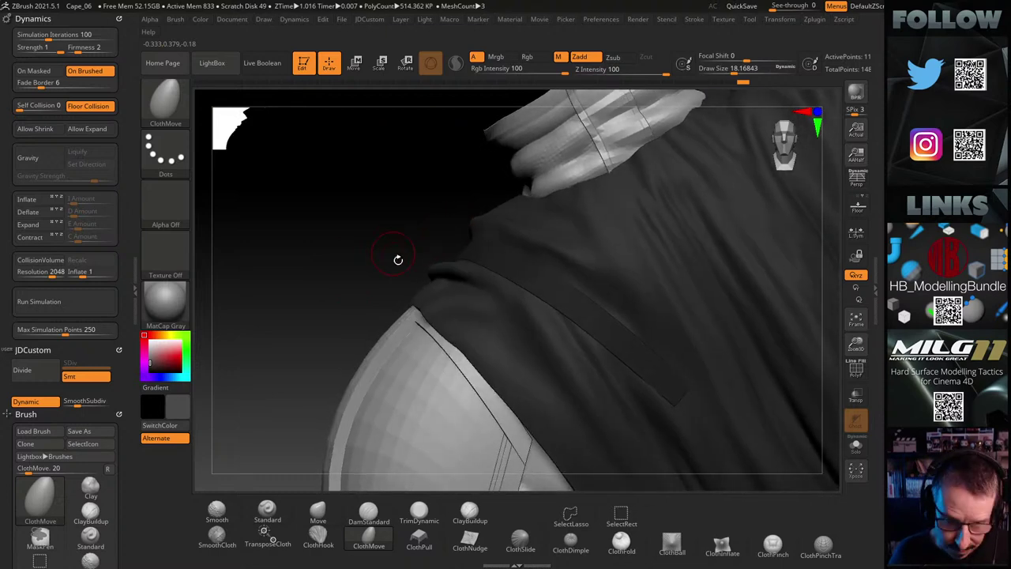
pyautogui.click(748, 7)
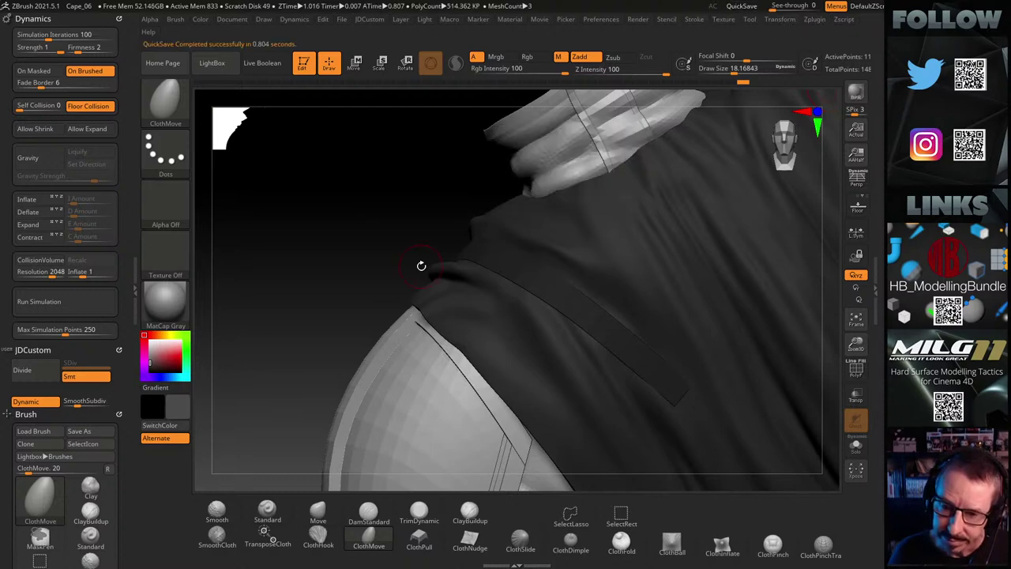
# Enlarge the ClothMove draw size to about 58 and reshape the cape's front cloth between the collar and the strap
pyautogui.moveTo(334, 273); pyautogui.dragTo(519, 237)
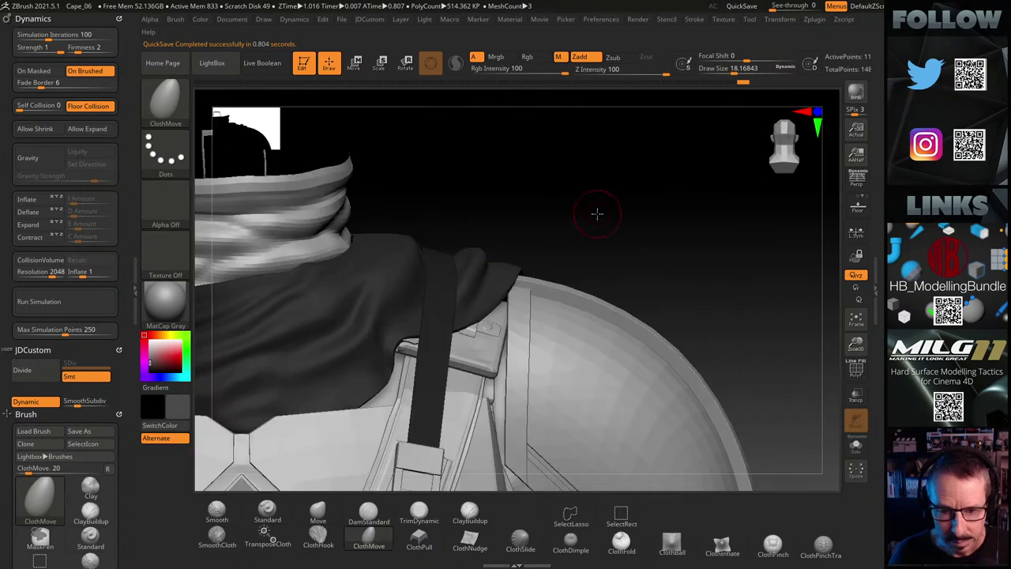
pyautogui.moveTo(596, 214); pyautogui.dragTo(605, 246)
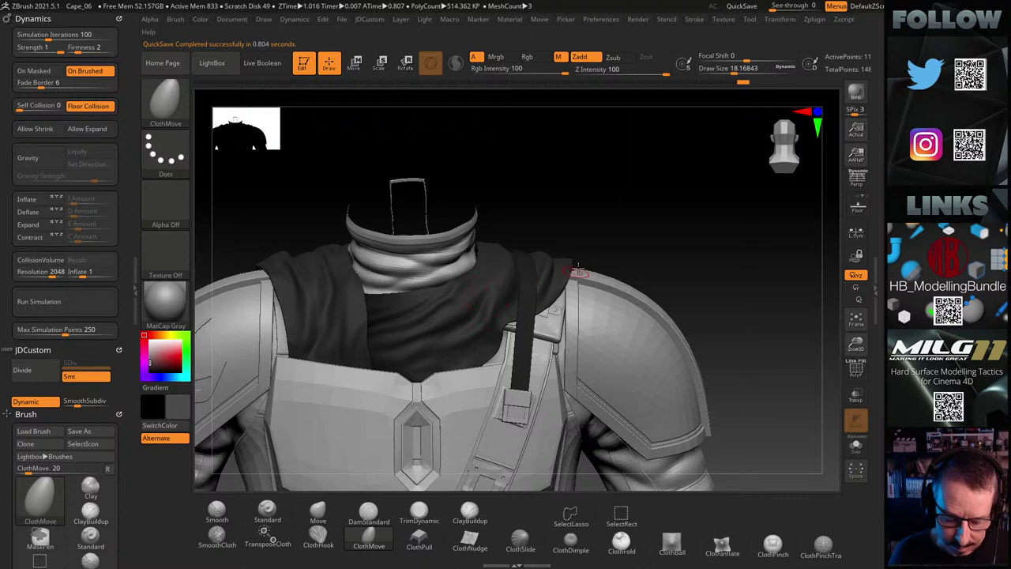
pyautogui.press('s')
pyautogui.moveTo(647, 245); pyautogui.dragTo(658, 246)
pyautogui.moveTo(578, 205)
pyautogui.mouseDown()
pyautogui.moveTo(605, 198)
pyautogui.moveTo(497, 275)
pyautogui.mouseUp()
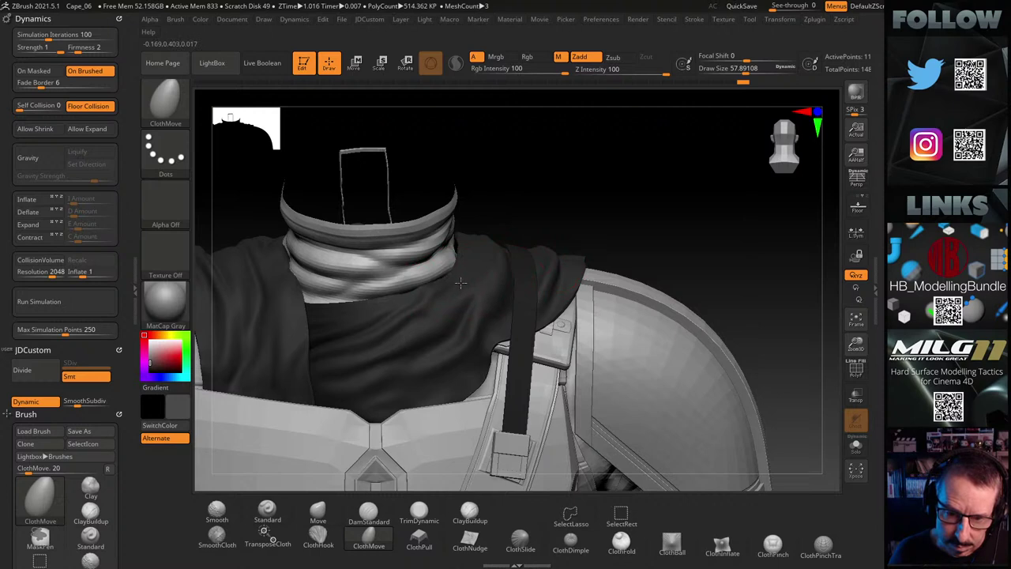
pyautogui.moveTo(616, 221); pyautogui.dragTo(623, 228)
pyautogui.moveTo(630, 219); pyautogui.dragTo(588, 238)
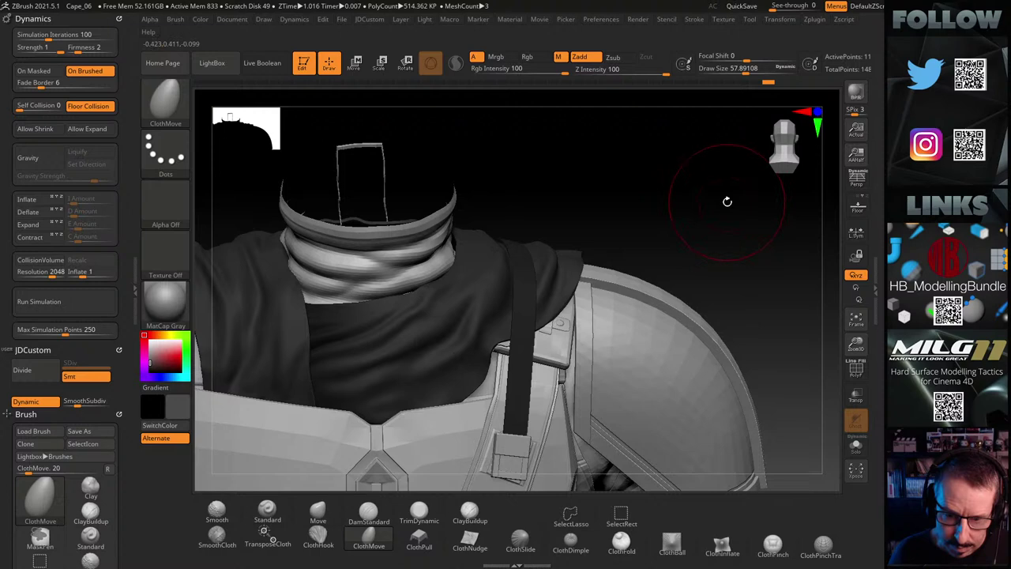
pyautogui.moveTo(727, 200)
pyautogui.mouseDown()
pyautogui.moveTo(720, 217)
pyautogui.moveTo(489, 360)
pyautogui.mouseUp()
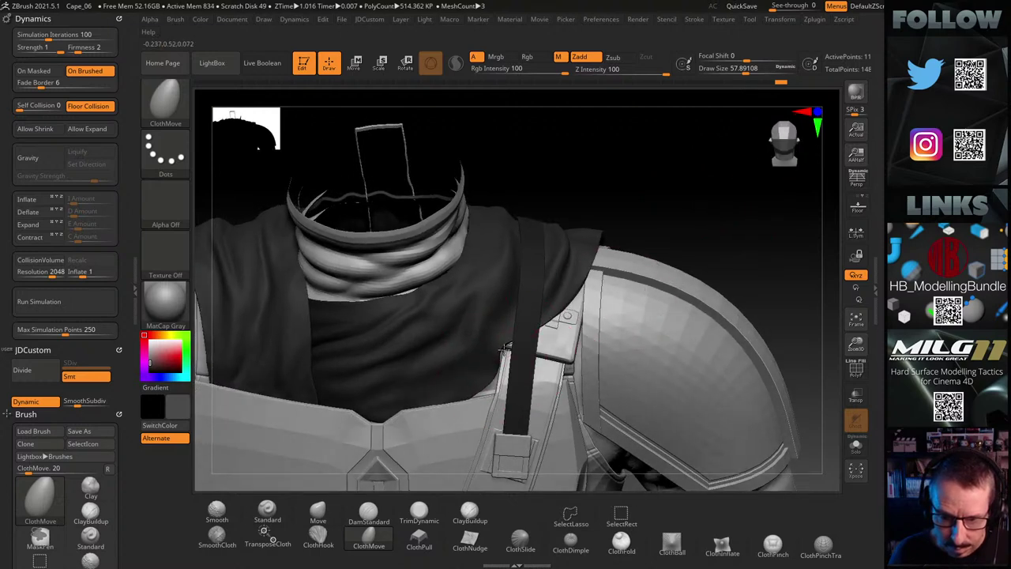
# Reduce the ClothMove draw size to about 30 and adjust the cape's front edge where it meets the strap above the chest
pyautogui.moveTo(733, 225)
pyautogui.mouseDown()
pyautogui.moveTo(722, 228)
pyautogui.moveTo(751, 203)
pyautogui.moveTo(683, 163)
pyautogui.moveTo(662, 280)
pyautogui.moveTo(671, 237)
pyautogui.mouseUp()
pyautogui.press('s')
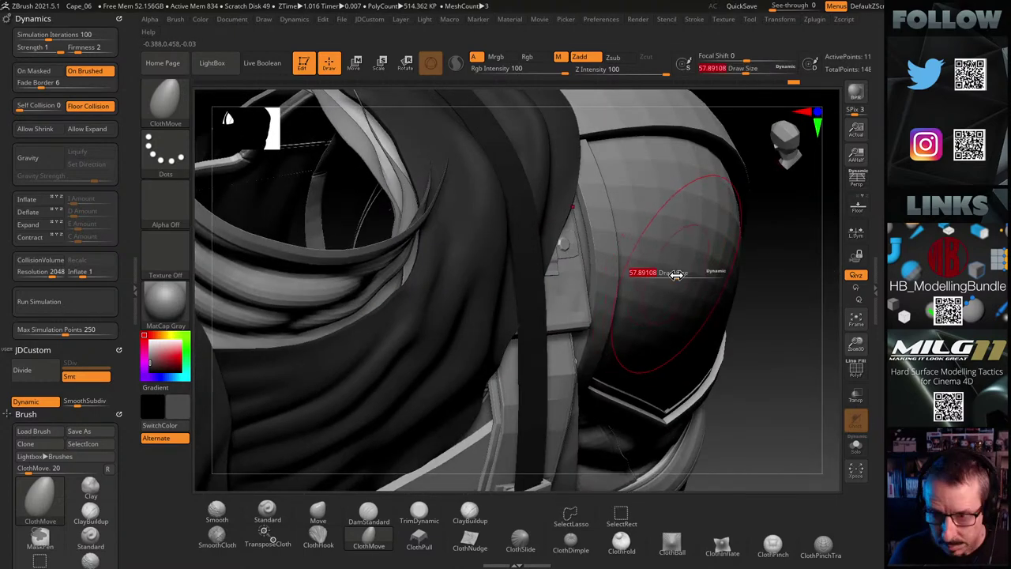
pyautogui.press('s')
pyautogui.moveTo(760, 305); pyautogui.dragTo(765, 285)
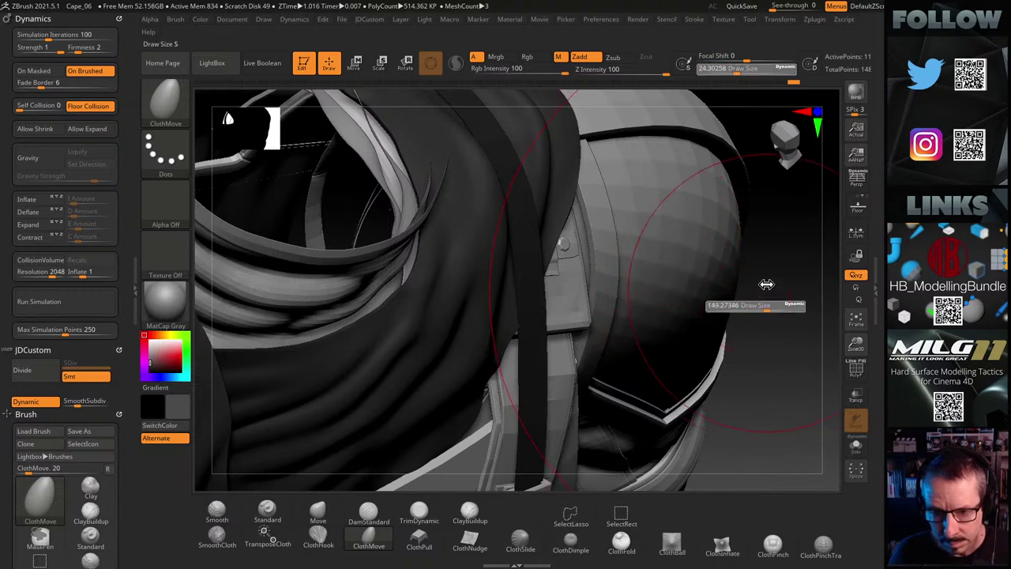
pyautogui.press('s')
pyautogui.moveTo(782, 322)
pyautogui.mouseDown()
pyautogui.moveTo(762, 330)
pyautogui.moveTo(781, 338)
pyautogui.moveTo(780, 325)
pyautogui.moveTo(762, 338)
pyautogui.mouseUp()
pyautogui.press('s')
pyautogui.moveTo(760, 337); pyautogui.dragTo(531, 332, button='right')
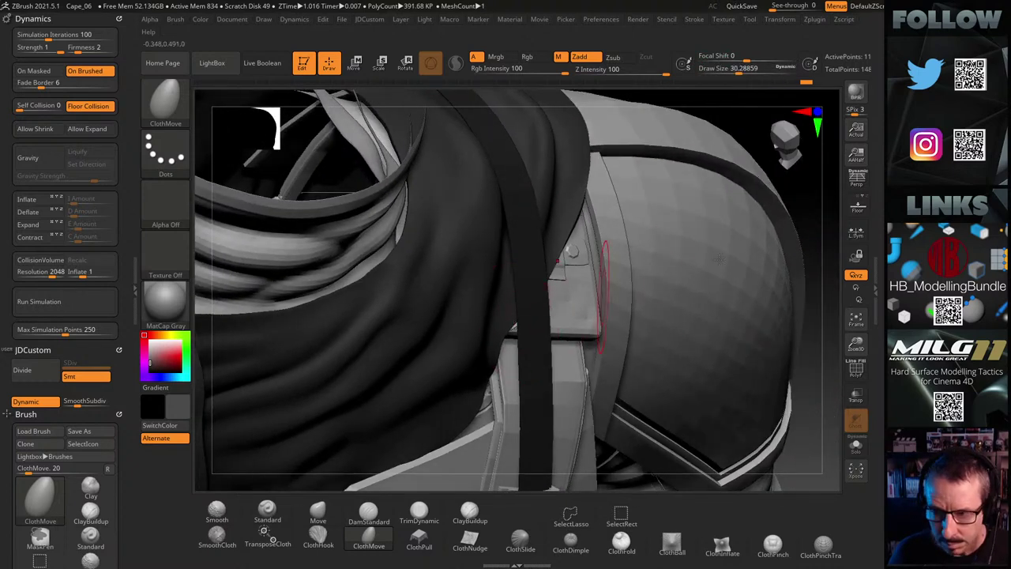
pyautogui.moveTo(803, 212); pyautogui.dragTo(522, 293, button='right')
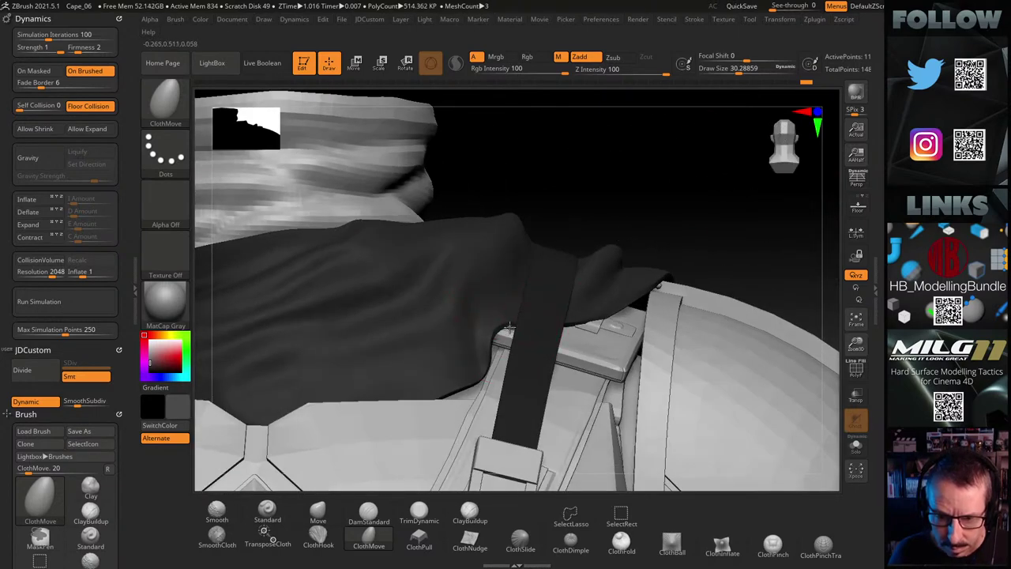
pyautogui.moveTo(677, 218); pyautogui.dragTo(647, 269, button='right')
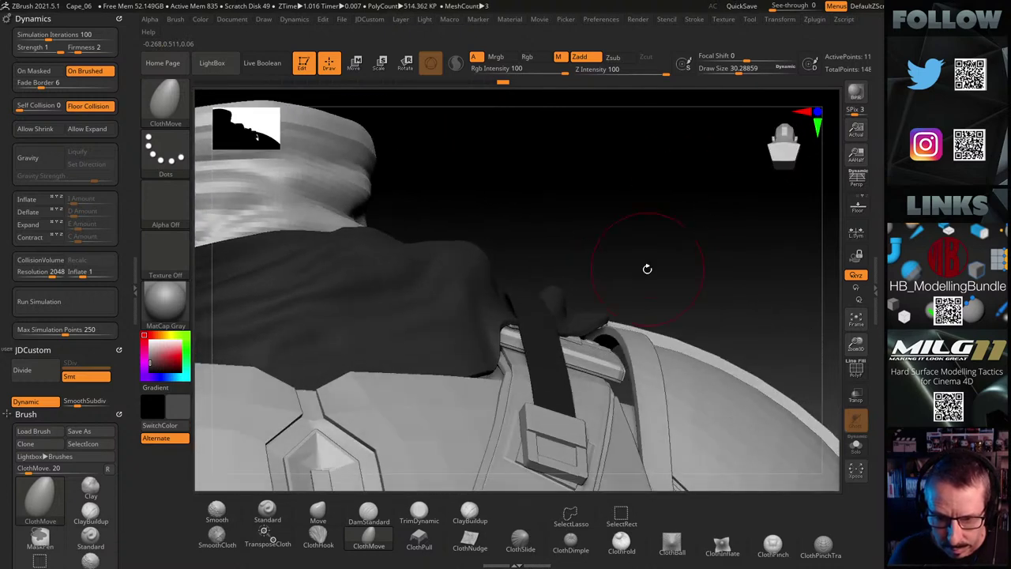
pyautogui.moveTo(679, 230); pyautogui.dragTo(535, 317, button='right')
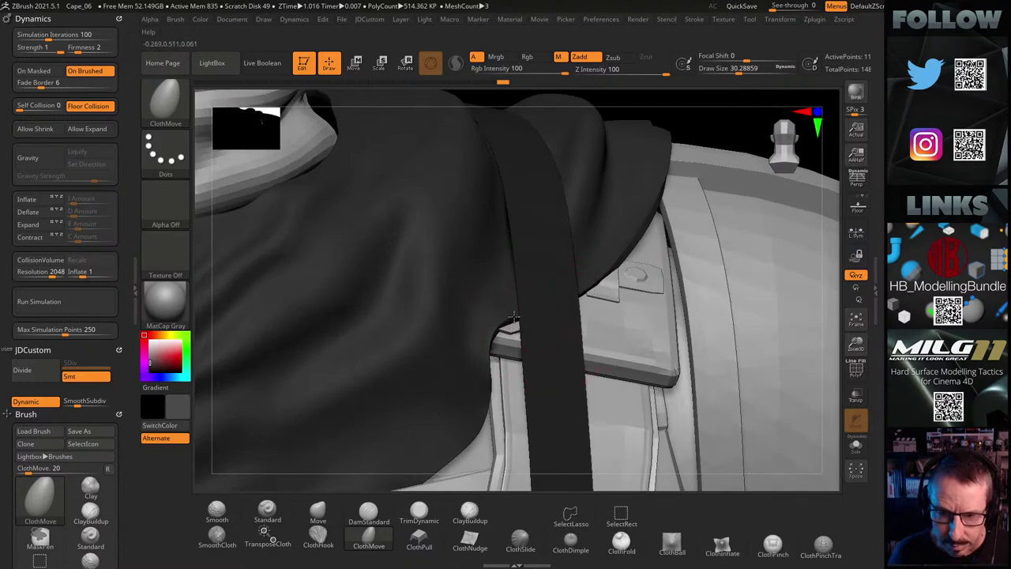
pyautogui.moveTo(513, 315); pyautogui.dragTo(521, 186, button='right')
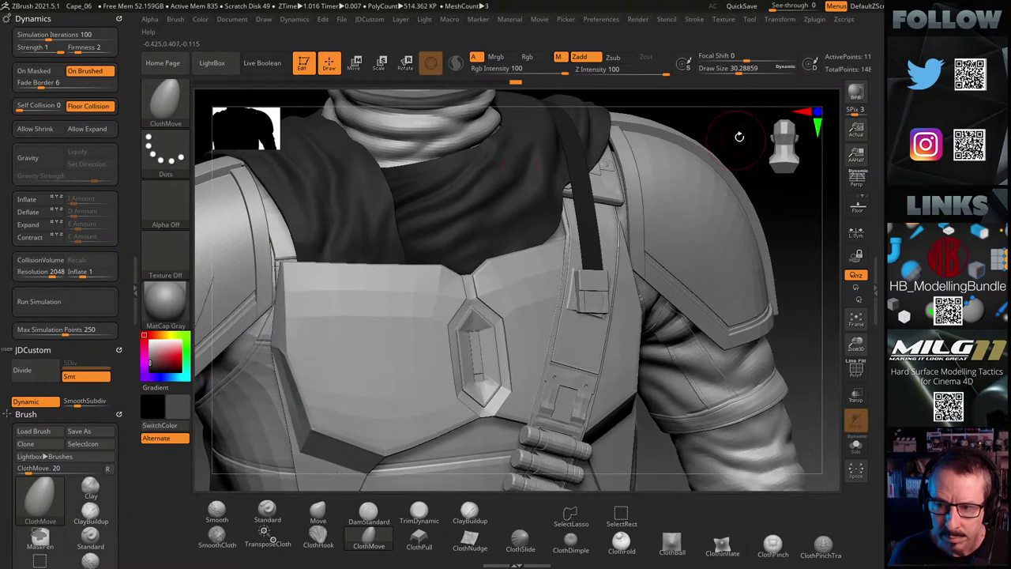
# Pull the cape cloth with ClothMove around the strap's rear end on the back
pyautogui.keyDown('alt'); pyautogui.moveTo(737, 135); pyautogui.dragTo(705, 265, button='right'); pyautogui.keyUp('alt')
pyautogui.moveTo(659, 213); pyautogui.dragTo(513, 237, button='right')
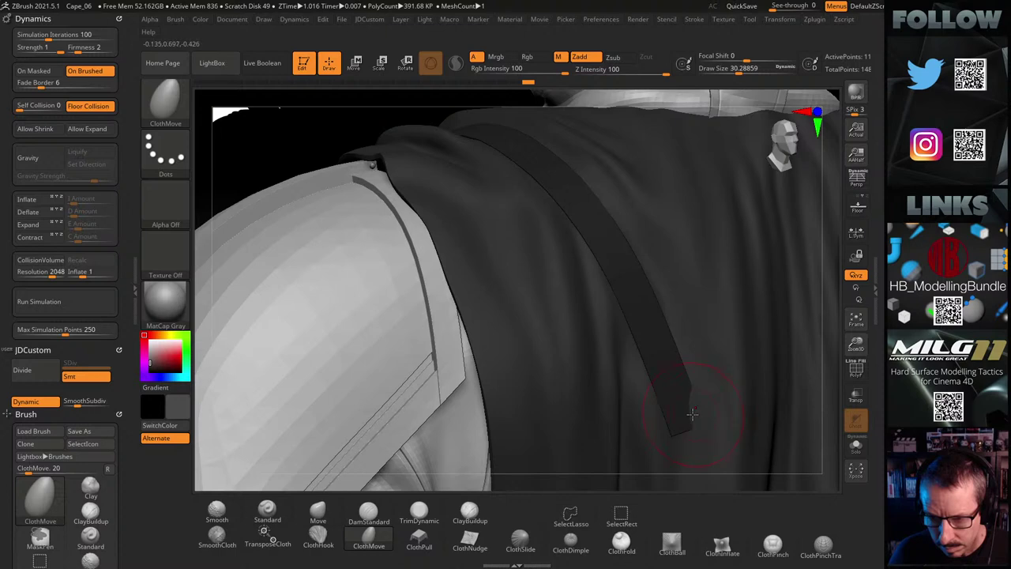
pyautogui.moveTo(692, 413); pyautogui.dragTo(707, 414)
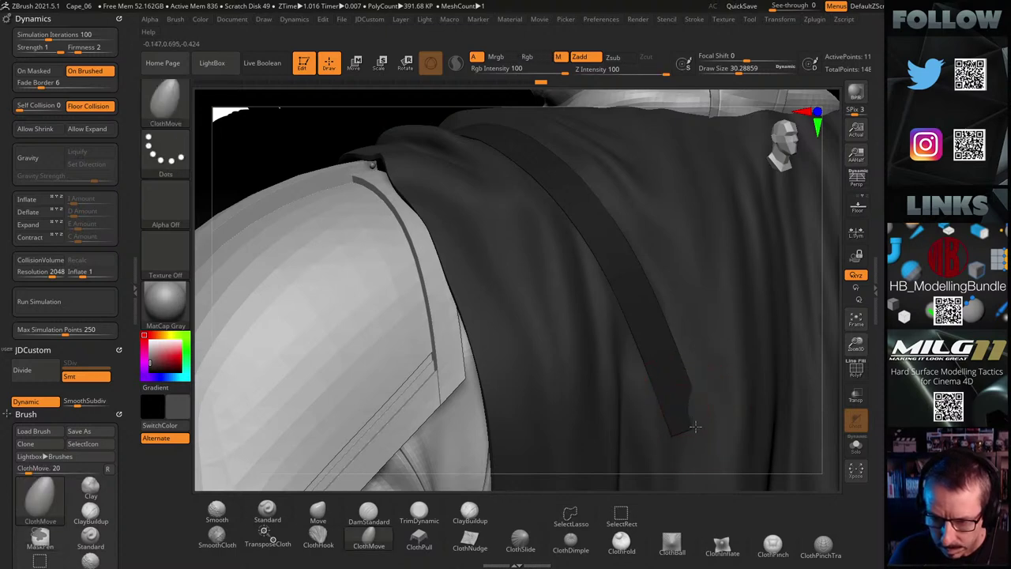
pyautogui.moveTo(270, 146); pyautogui.dragTo(658, 397)
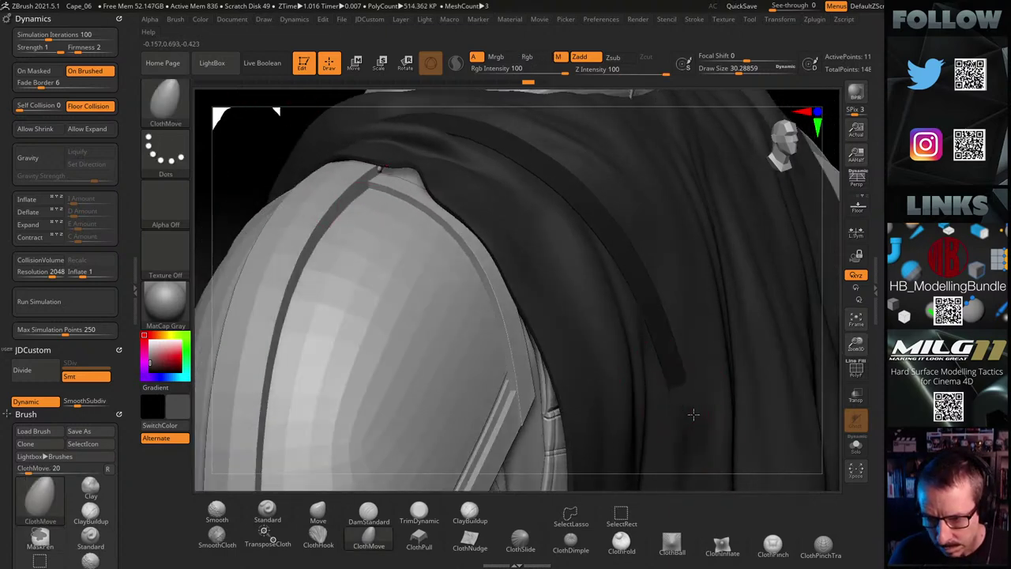
# Undo the last cape stroke, set the draw size to about 50, and work folds around the strap's rear part with ClothNudge
pyautogui.press('s')
pyautogui.moveTo(692, 399); pyautogui.dragTo(700, 400)
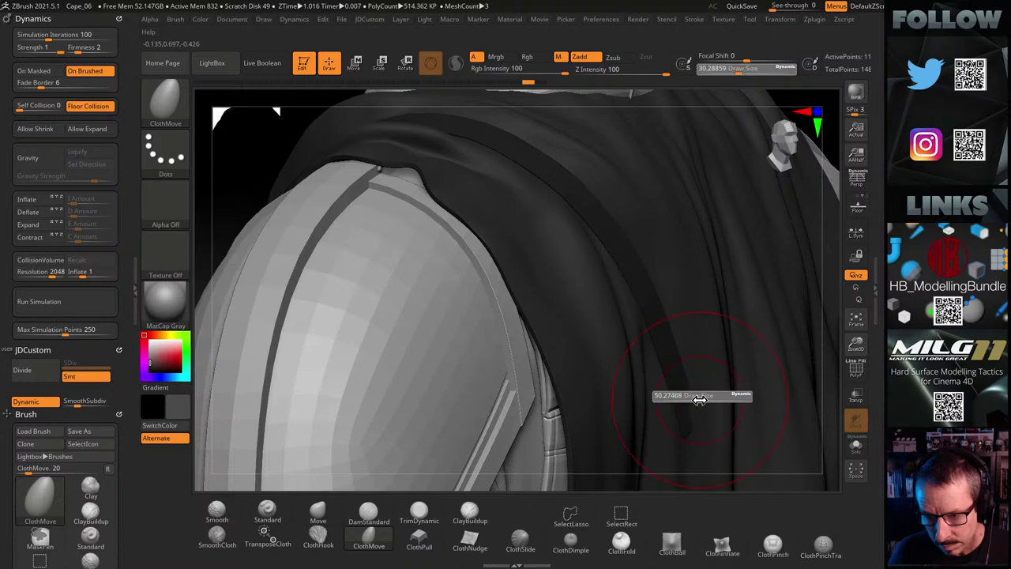
pyautogui.hotkey('ctrl', 'z')
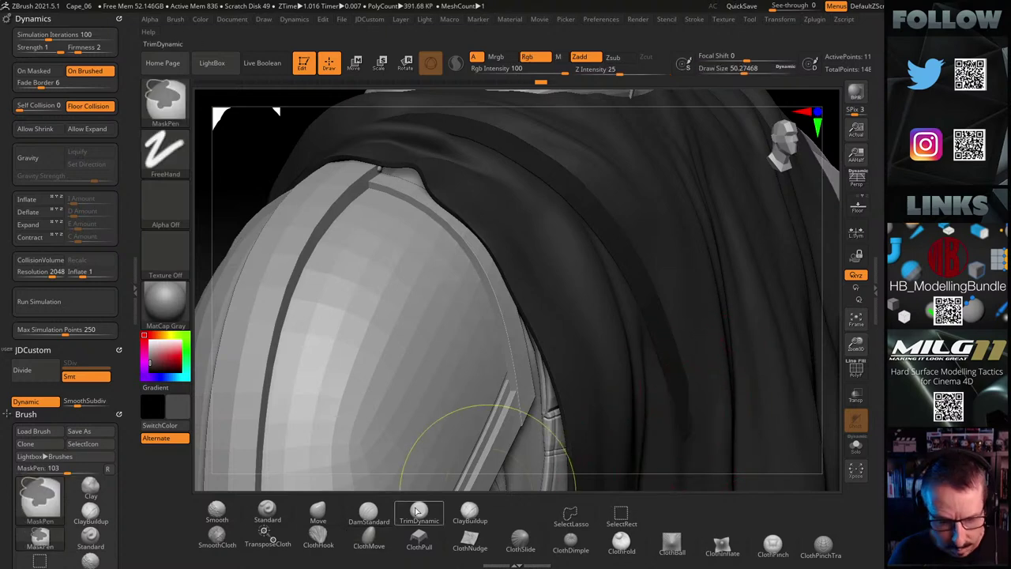
pyautogui.click(470, 541)
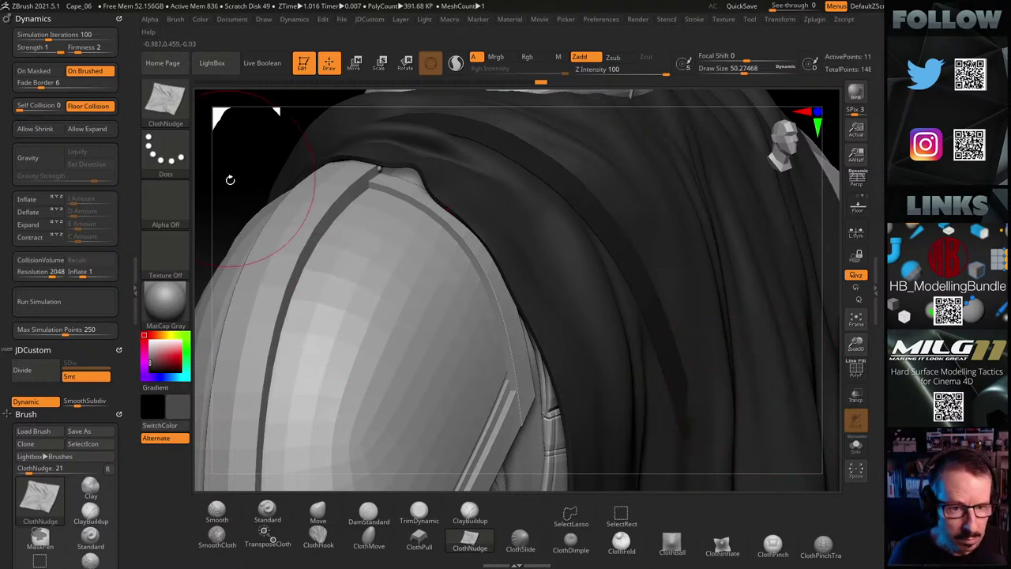
pyautogui.moveTo(230, 180); pyautogui.dragTo(587, 355)
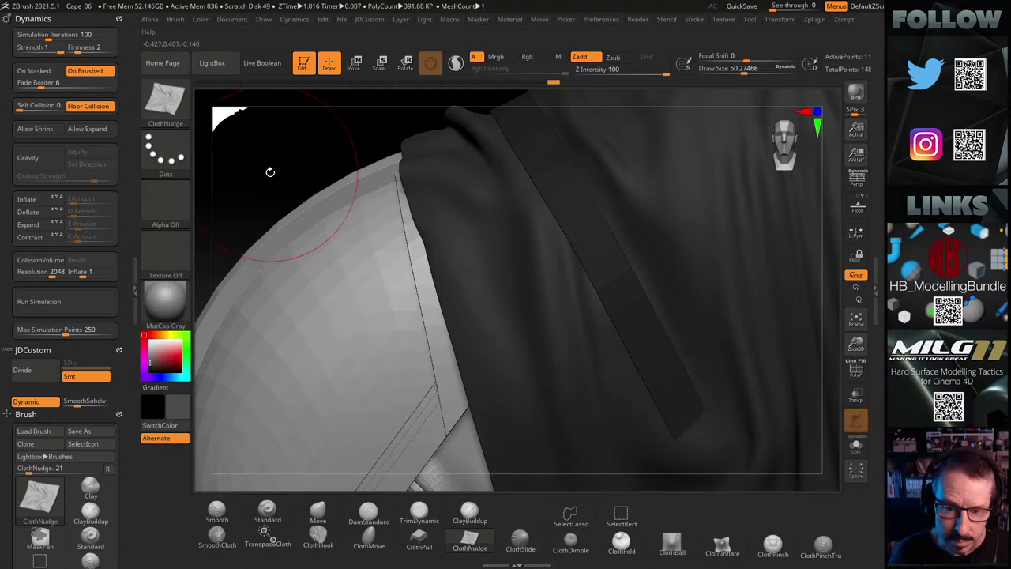
pyautogui.moveTo(268, 172); pyautogui.dragTo(203, 171)
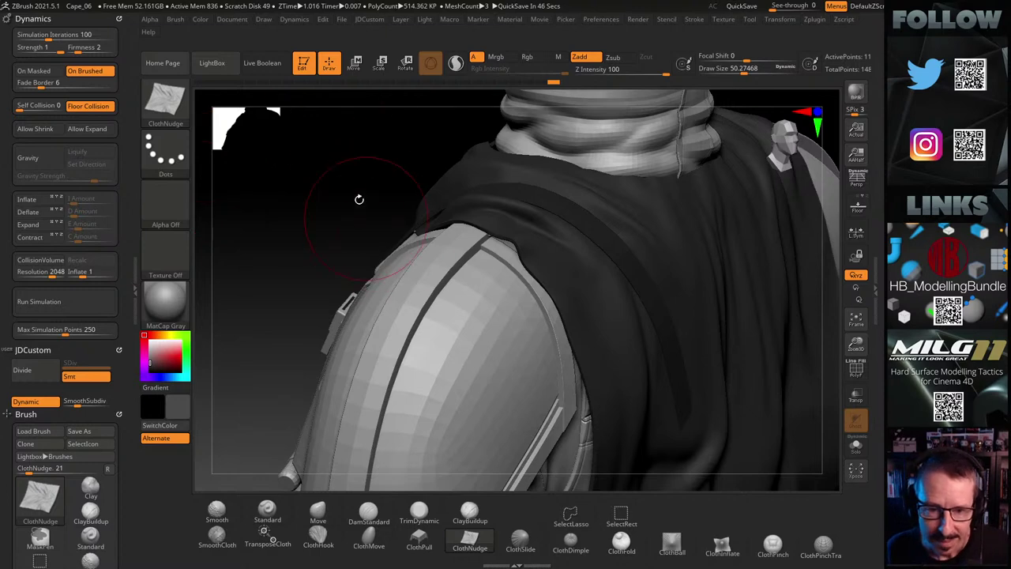
# Examine how the cape folds and strap read on the whole torso, from the back and from the front
pyautogui.moveTo(348, 190); pyautogui.dragTo(810, 191)
pyautogui.moveTo(741, 180); pyautogui.dragTo(424, 234)
pyautogui.moveTo(368, 174)
pyautogui.mouseDown()
pyautogui.moveTo(343, 195)
pyautogui.moveTo(300, 174)
pyautogui.moveTo(318, 198)
pyautogui.moveTo(308, 204)
pyautogui.moveTo(314, 176)
pyautogui.moveTo(507, 395)
pyautogui.mouseUp()
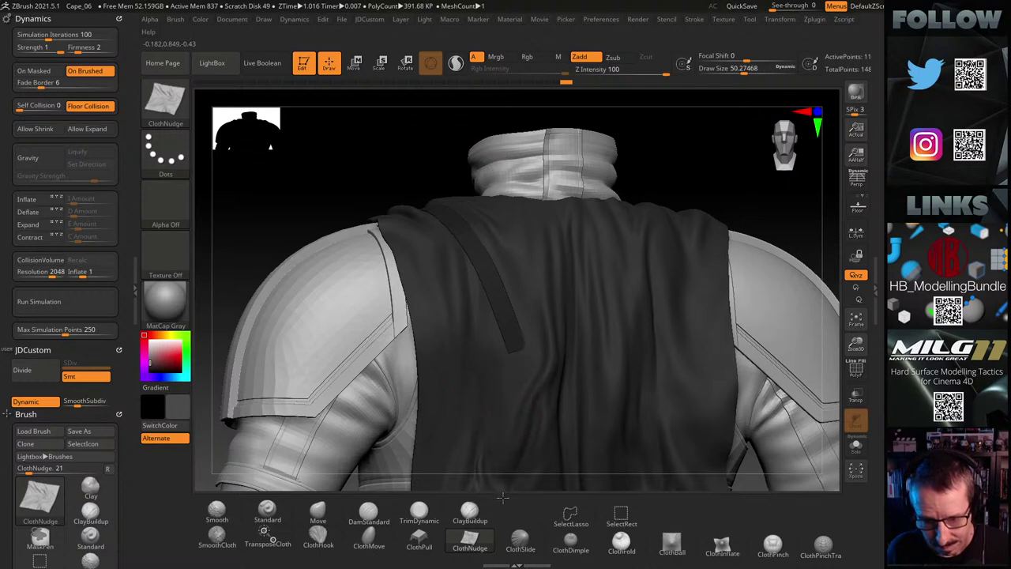
pyautogui.keyDown('alt'); pyautogui.moveTo(734, 187); pyautogui.dragTo(643, 203); pyautogui.keyUp('alt')
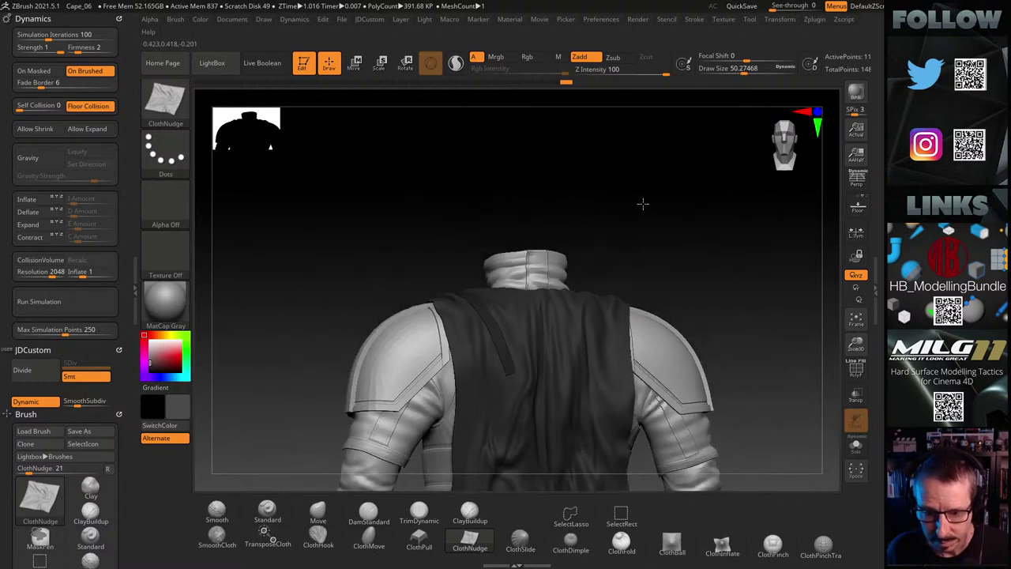
pyautogui.moveTo(650, 239); pyautogui.dragTo(626, 258)
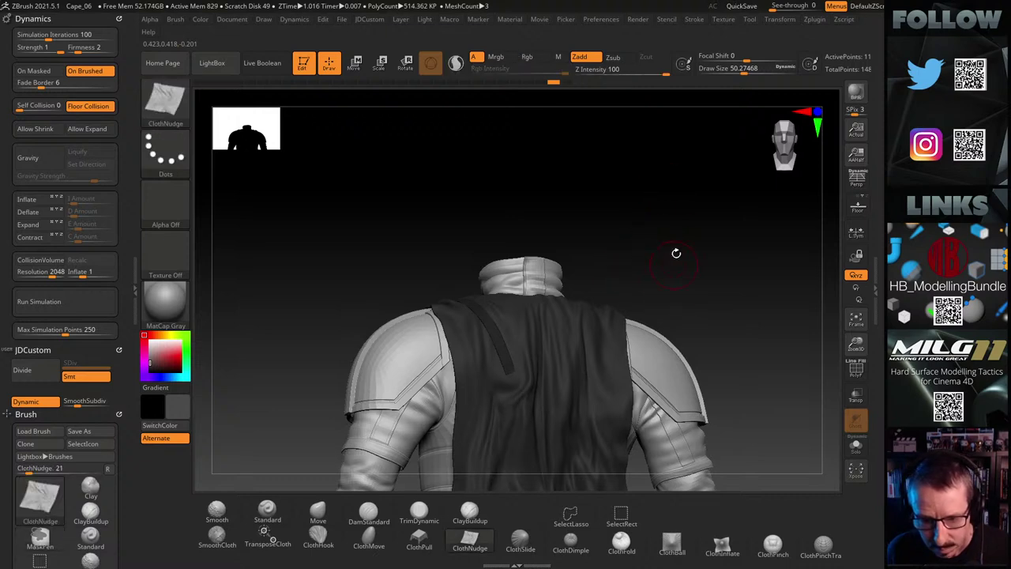
pyautogui.moveTo(659, 252)
pyautogui.mouseDown()
pyautogui.moveTo(655, 282)
pyautogui.moveTo(604, 310)
pyautogui.moveTo(665, 300)
pyautogui.moveTo(648, 271)
pyautogui.moveTo(669, 253)
pyautogui.moveTo(664, 230)
pyautogui.moveTo(627, 212)
pyautogui.moveTo(600, 221)
pyautogui.moveTo(636, 190)
pyautogui.moveTo(652, 237)
pyautogui.moveTo(696, 245)
pyautogui.moveTo(668, 260)
pyautogui.moveTo(728, 291)
pyautogui.moveTo(643, 261)
pyautogui.moveTo(576, 151)
pyautogui.moveTo(592, 108)
pyautogui.moveTo(584, 136)
pyautogui.moveTo(695, 246)
pyautogui.moveTo(709, 287)
pyautogui.moveTo(633, 456)
pyautogui.moveTo(628, 280)
pyautogui.moveTo(614, 264)
pyautogui.moveTo(605, 200)
pyautogui.moveTo(651, 180)
pyautogui.moveTo(608, 196)
pyautogui.mouseUp()
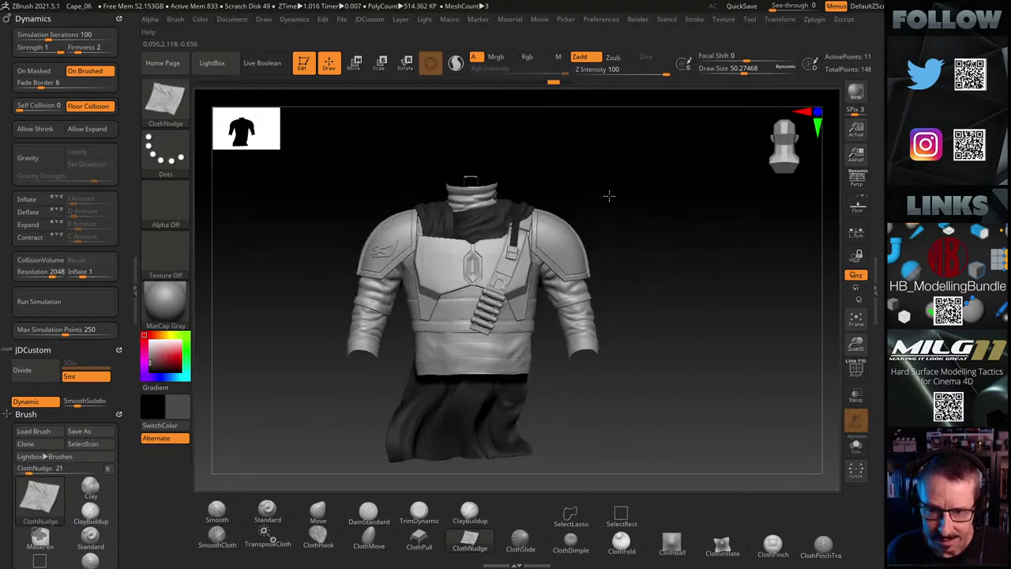
pyautogui.keyDown('alt'); pyautogui.moveTo(539, 174); pyautogui.dragTo(692, 158); pyautogui.keyUp('alt')
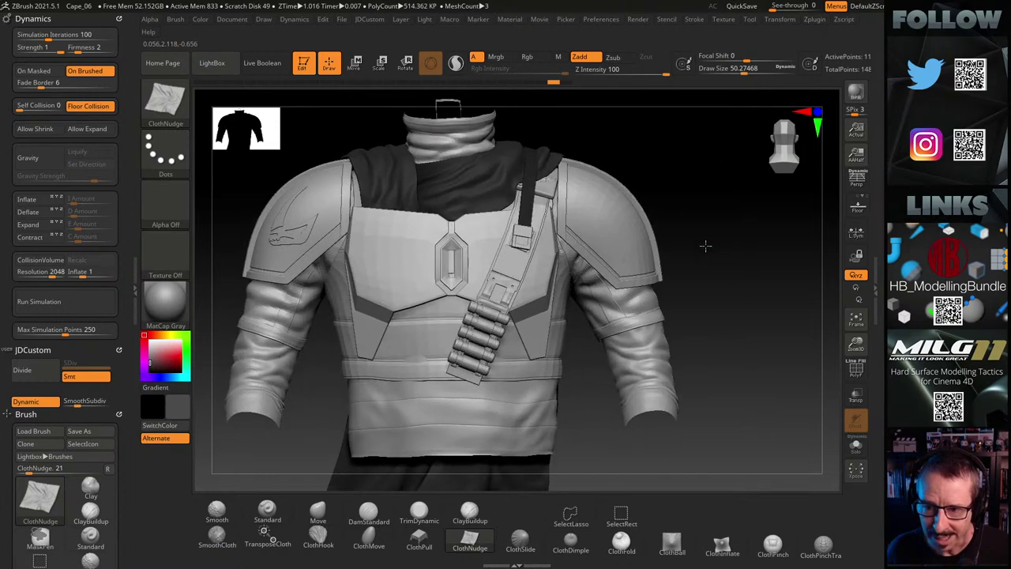
pyautogui.keyDown('alt'); pyautogui.moveTo(705, 246); pyautogui.dragTo(705, 271); pyautogui.keyUp('alt')
pyautogui.keyDown('alt'); pyautogui.moveTo(565, 222); pyautogui.dragTo(638, 189); pyautogui.keyUp('alt')
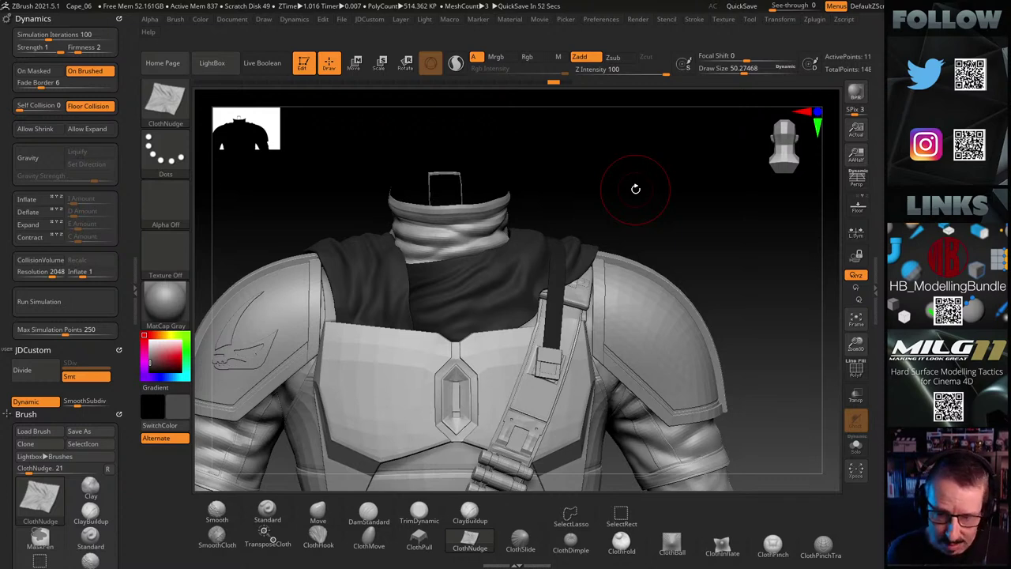
# Set the cloth simulation firmness to 1 and nudge the cape cloth beside the strap on top of the shoulder with ClothNudge
pyautogui.moveTo(599, 209); pyautogui.dragTo(629, 212)
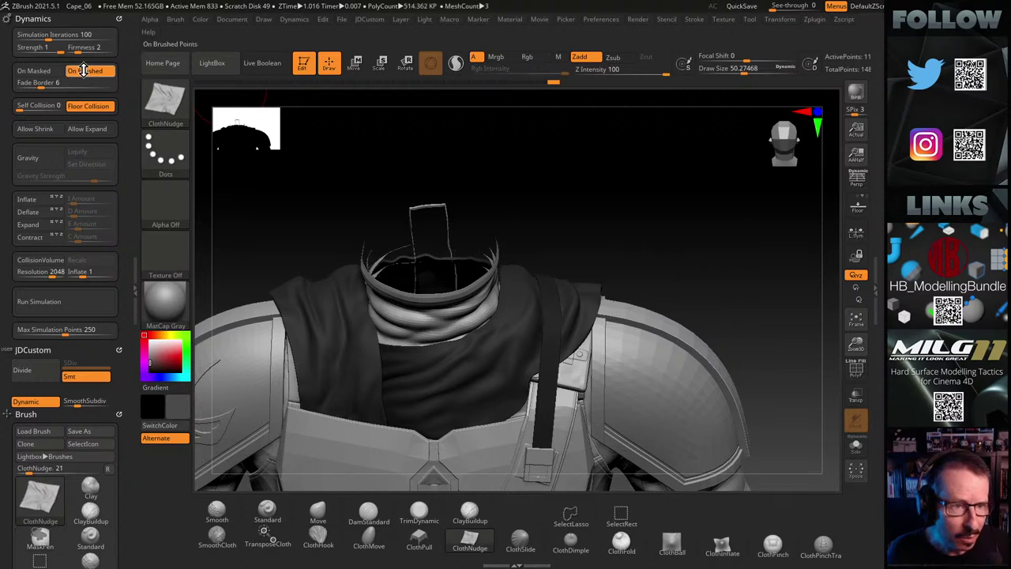
pyautogui.moveTo(82, 55); pyautogui.dragTo(65, 53)
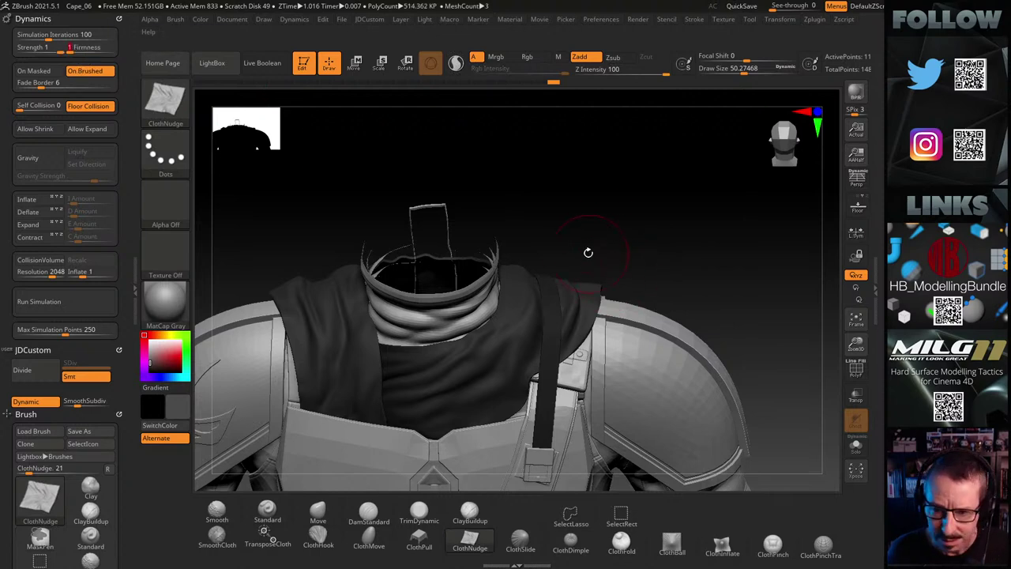
pyautogui.moveTo(588, 249)
pyautogui.mouseDown()
pyautogui.moveTo(693, 198)
pyautogui.moveTo(670, 193)
pyautogui.moveTo(665, 216)
pyautogui.moveTo(533, 221)
pyautogui.mouseUp()
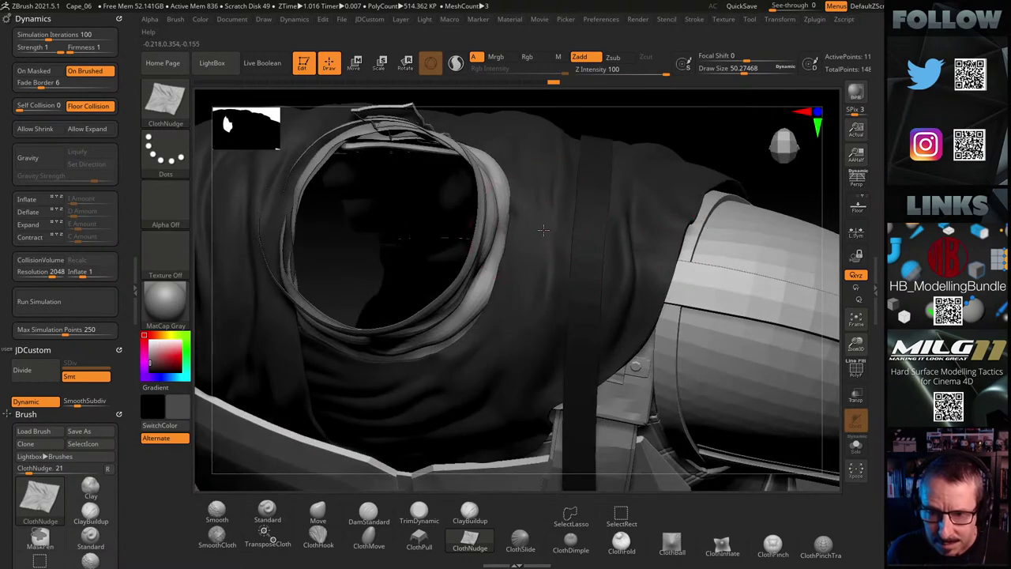
pyautogui.moveTo(732, 153)
pyautogui.mouseDown()
pyautogui.moveTo(738, 97)
pyautogui.moveTo(731, 132)
pyautogui.moveTo(615, 267)
pyautogui.mouseUp()
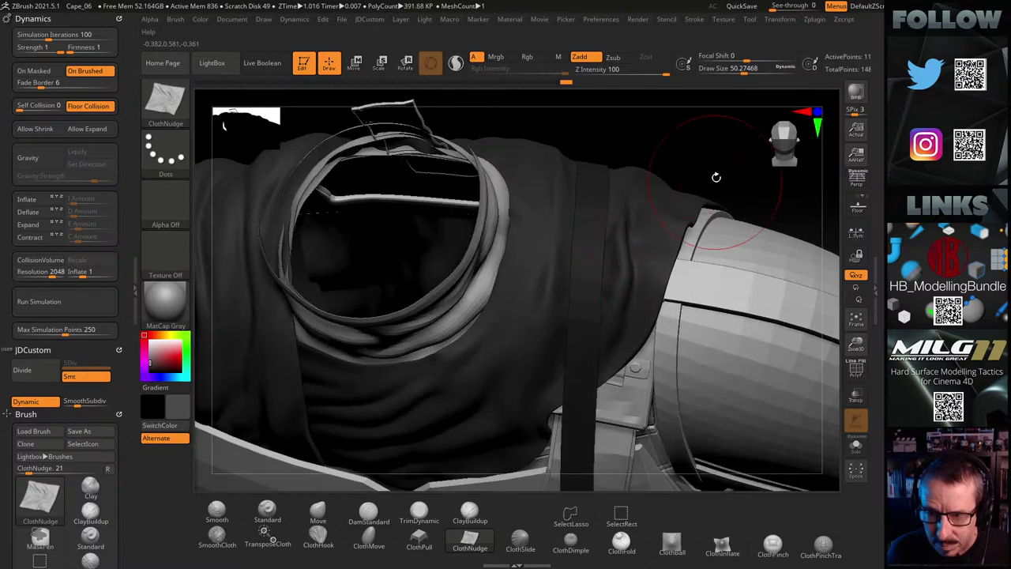
pyautogui.moveTo(687, 166); pyautogui.dragTo(614, 198)
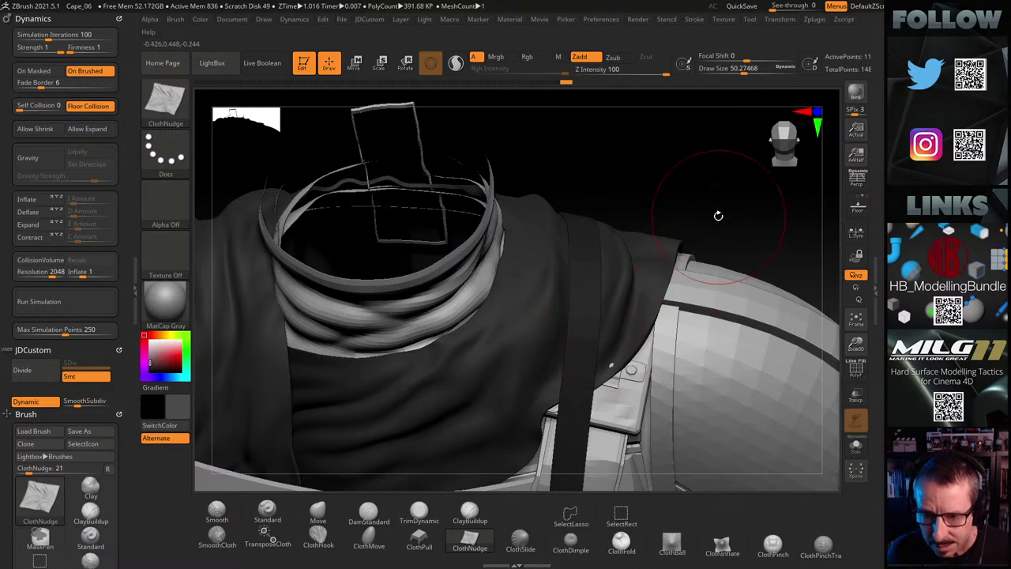
pyautogui.moveTo(718, 215); pyautogui.dragTo(715, 184)
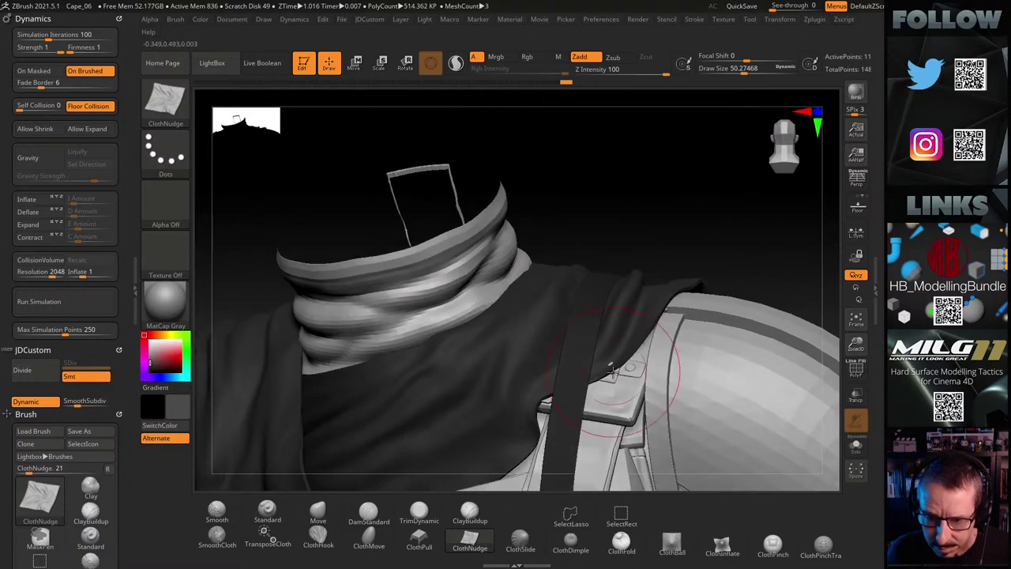
# Set the simulation firmness to 2 and nudge the cape cloth around the strap on top of the shoulder, reducing the draw size to about 35
pyautogui.moveTo(695, 186); pyautogui.dragTo(620, 255)
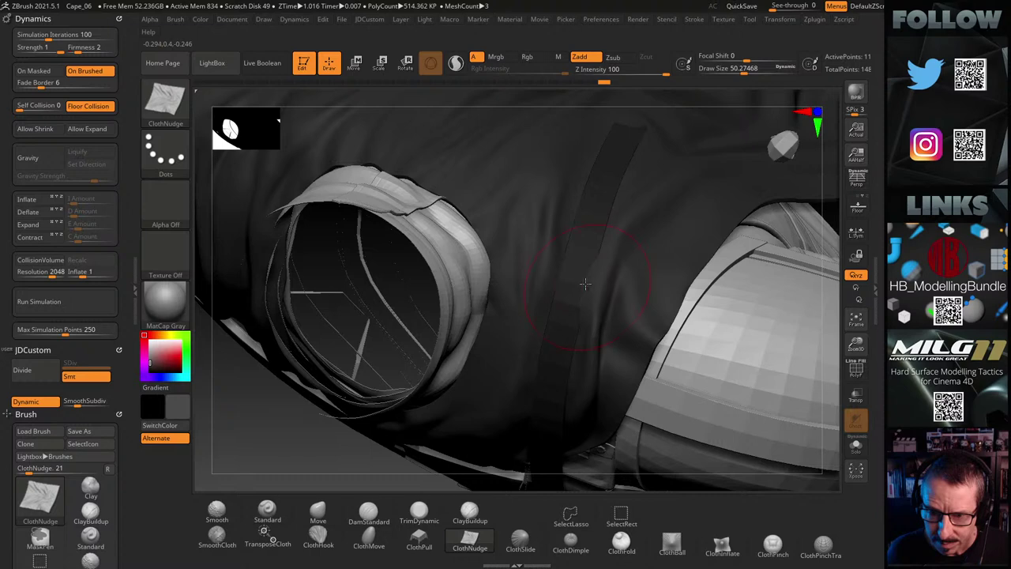
pyautogui.moveTo(585, 284); pyautogui.dragTo(589, 276)
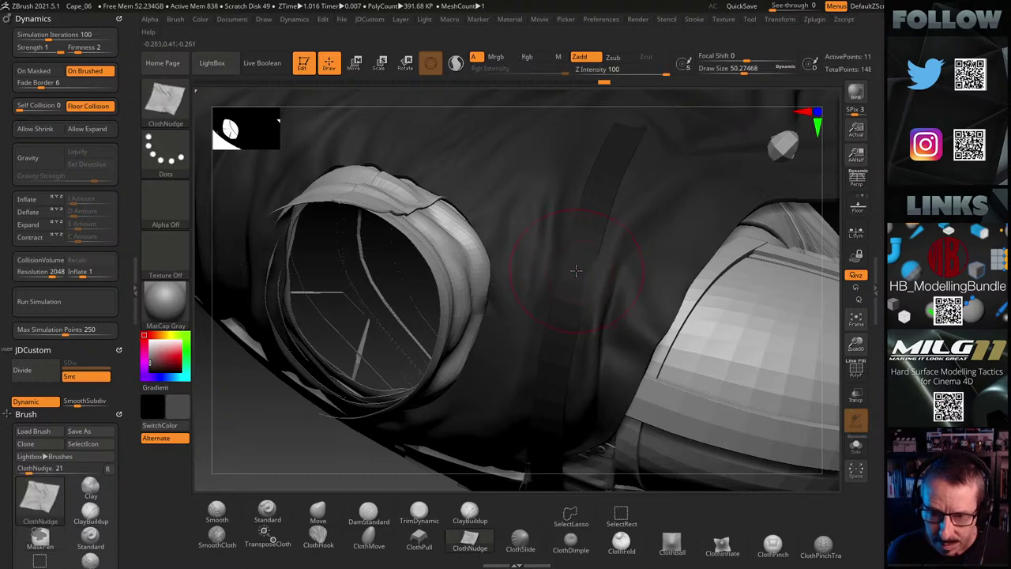
pyautogui.press('s')
pyautogui.moveTo(579, 275); pyautogui.dragTo(574, 275)
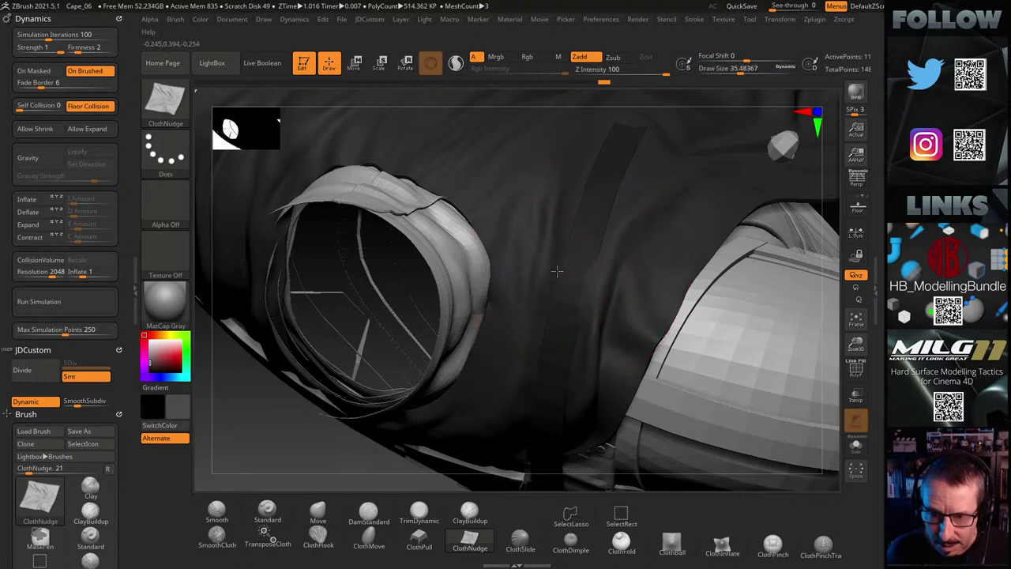
# Pull the cape cloth clear of the strap's edges on top of the shoulder with ClothMove at a draw size of about 13
pyautogui.click(368, 540)
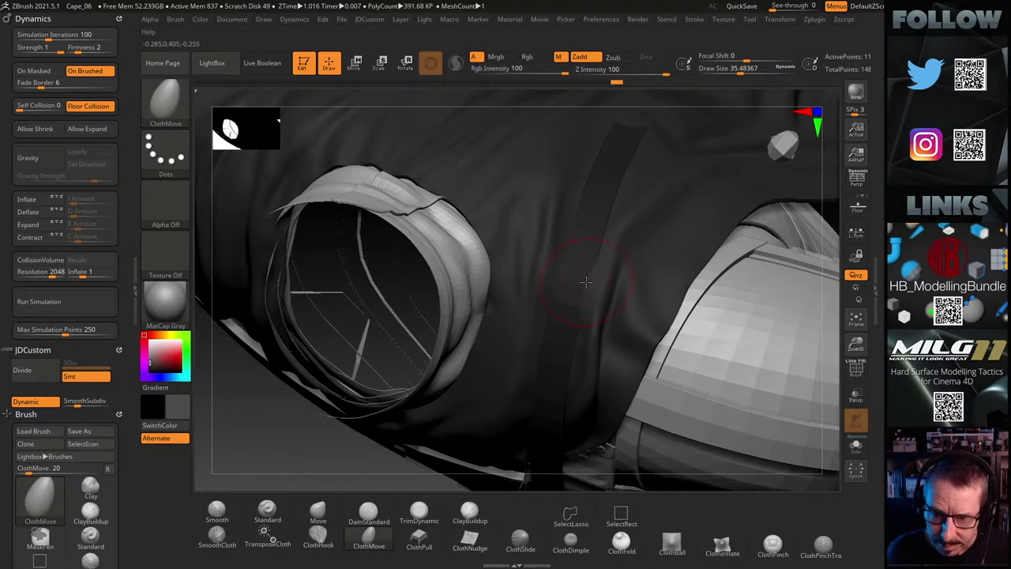
pyautogui.moveTo(587, 280)
pyautogui.keyDown('ctrl'); pyautogui.mouseDown(button='right')
pyautogui.moveTo(750, 239)
pyautogui.moveTo(680, 269)
pyautogui.mouseUp(button='right'); pyautogui.keyUp('ctrl')
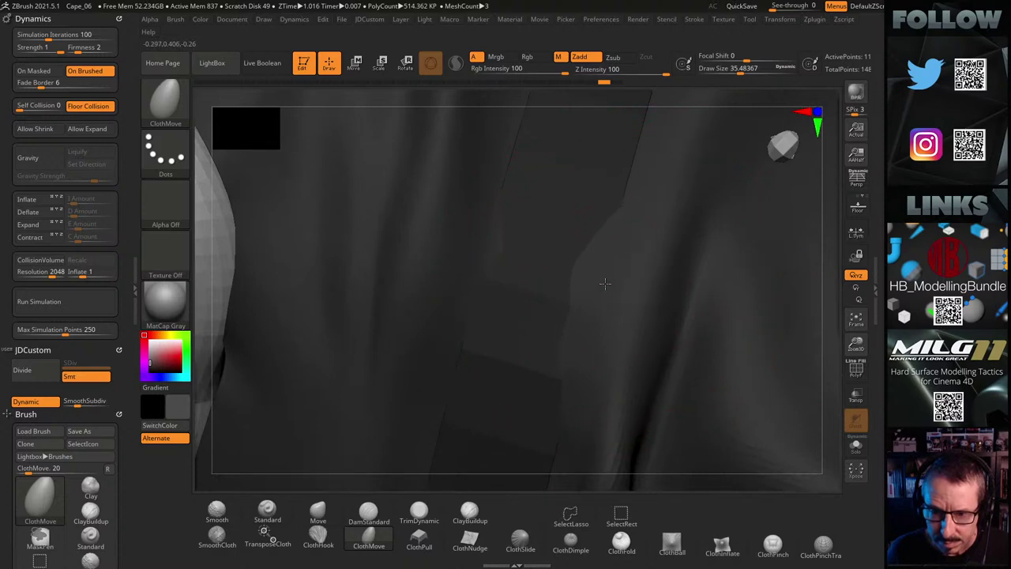
pyautogui.press('s')
pyautogui.moveTo(600, 275)
pyautogui.mouseDown()
pyautogui.moveTo(585, 278)
pyautogui.moveTo(592, 271)
pyautogui.mouseUp()
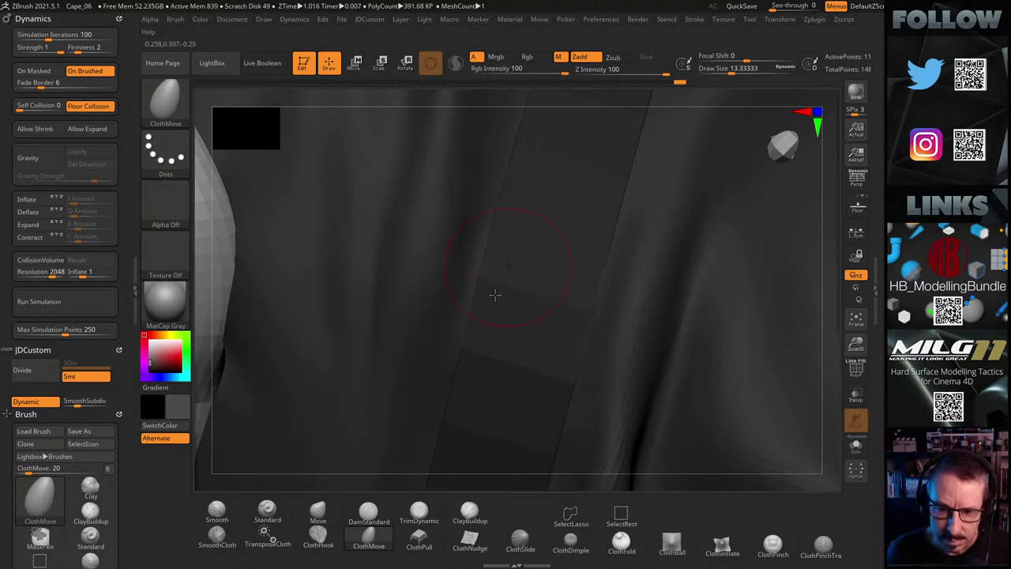
pyautogui.moveTo(468, 344); pyautogui.dragTo(470, 342)
pyautogui.keyDown('ctrl'); pyautogui.moveTo(575, 249); pyautogui.dragTo(251, 291, button='right'); pyautogui.keyUp('ctrl')
pyautogui.moveTo(299, 448)
pyautogui.mouseDown(button='right')
pyautogui.moveTo(343, 334)
pyautogui.moveTo(645, 257)
pyautogui.moveTo(713, 208)
pyautogui.moveTo(612, 288)
pyautogui.mouseUp(button='right')
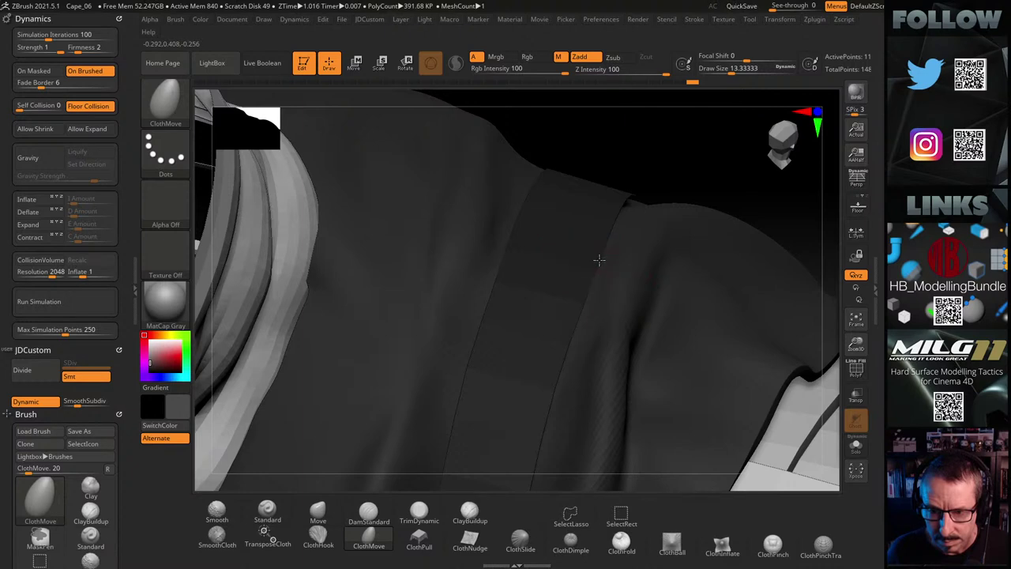
# Adjust the cape cloth around the shoulder strap with ClothMove at a draw size of about 46, and quick-save the project
pyautogui.moveTo(669, 160); pyautogui.dragTo(626, 146, button='right')
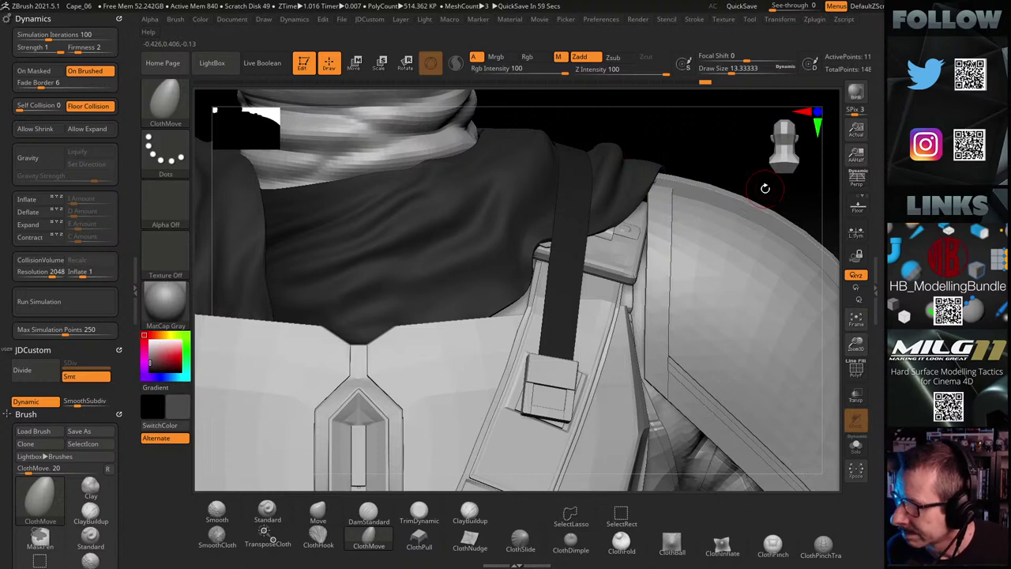
pyautogui.moveTo(671, 143); pyautogui.dragTo(672, 150)
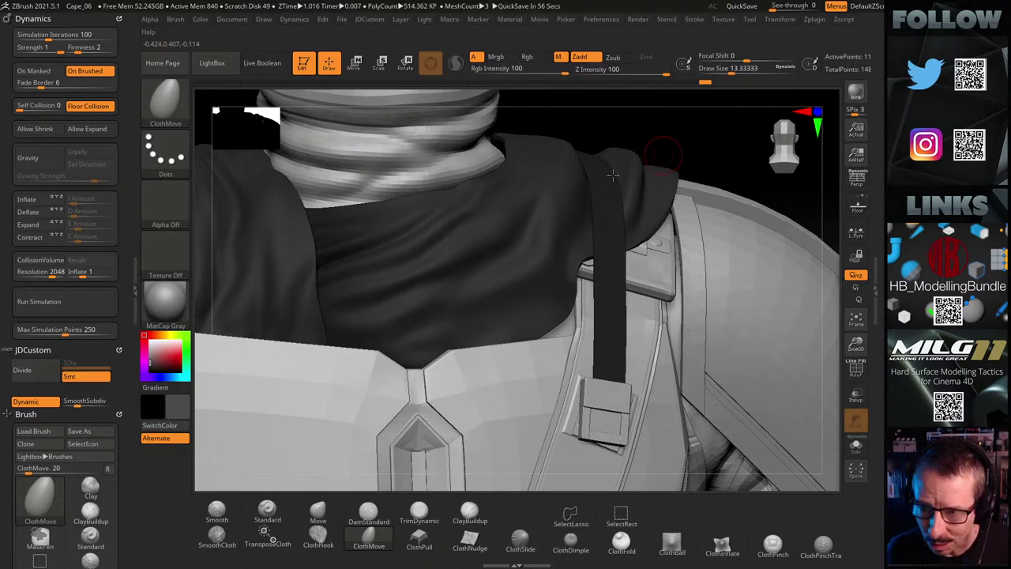
pyautogui.moveTo(700, 162)
pyautogui.keyDown('alt'); pyautogui.mouseDown()
pyautogui.moveTo(654, 150)
pyautogui.moveTo(632, 176)
pyautogui.moveTo(644, 183)
pyautogui.moveTo(655, 174)
pyautogui.moveTo(585, 163)
pyautogui.moveTo(718, 138)
pyautogui.moveTo(639, 176)
pyautogui.moveTo(609, 174)
pyautogui.moveTo(613, 198)
pyautogui.moveTo(621, 197)
pyautogui.moveTo(599, 171)
pyautogui.moveTo(602, 147)
pyautogui.moveTo(594, 192)
pyautogui.moveTo(580, 185)
pyautogui.moveTo(574, 202)
pyautogui.mouseUp(); pyautogui.keyUp('alt')
pyautogui.press('s')
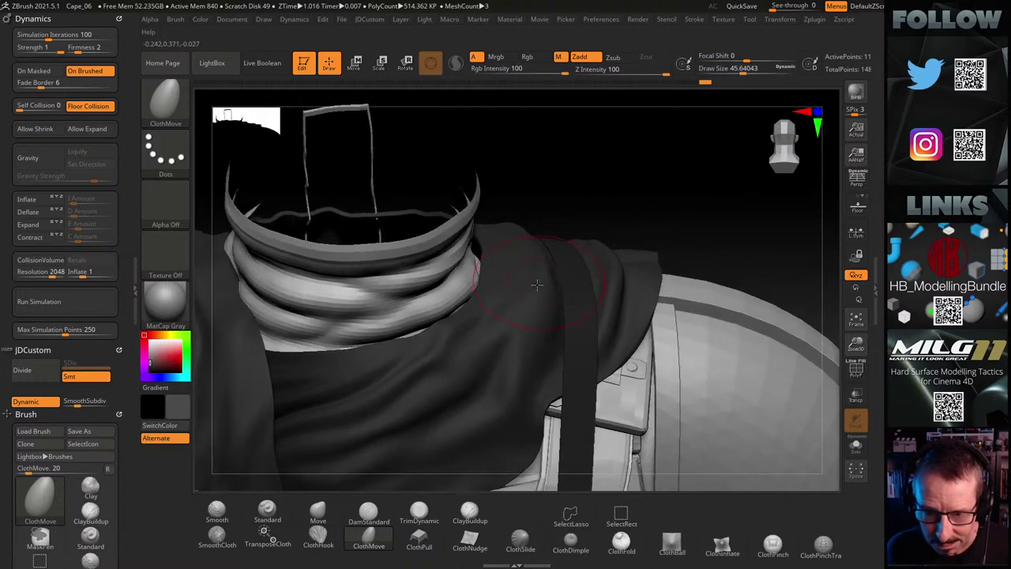
pyautogui.moveTo(605, 172); pyautogui.dragTo(591, 250)
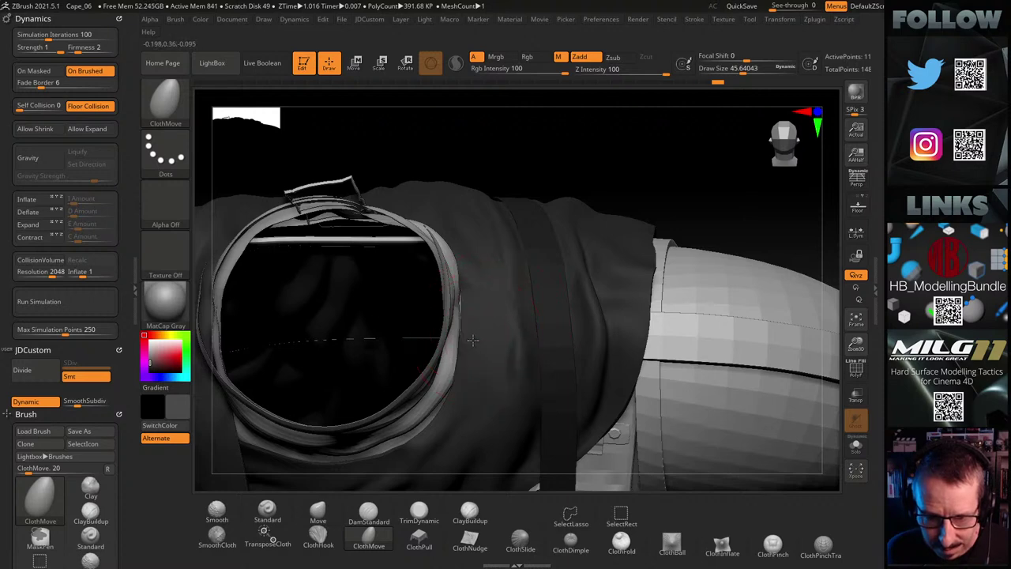
pyautogui.moveTo(756, 214); pyautogui.dragTo(619, 274)
pyautogui.moveTo(579, 349); pyautogui.dragTo(654, 238)
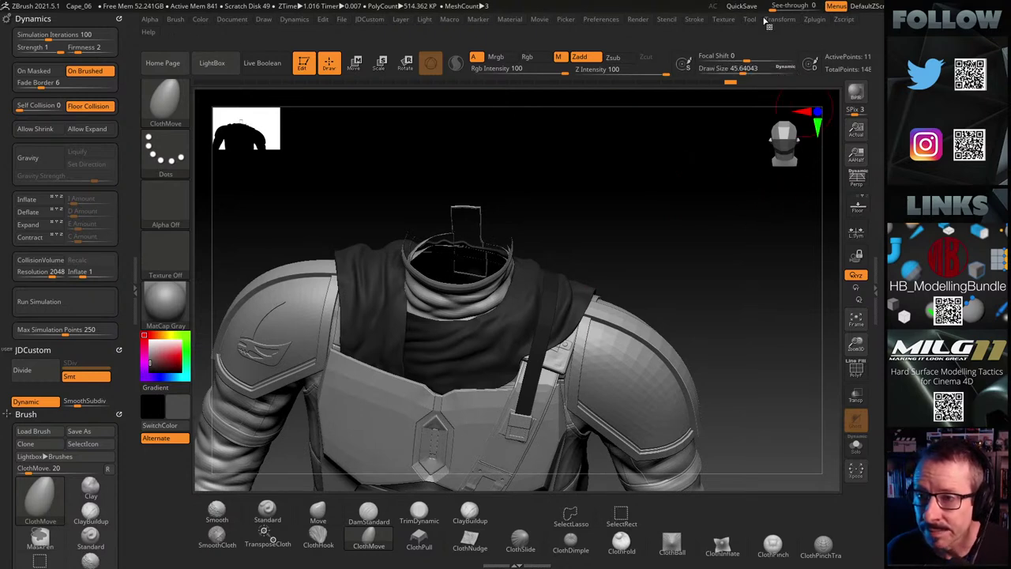
pyautogui.click(743, 7)
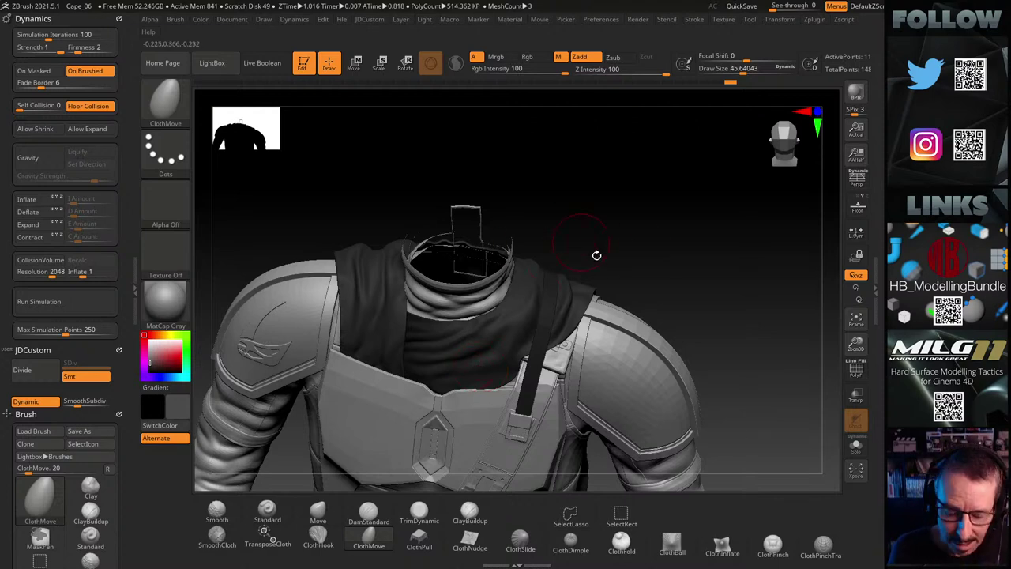
# Smooth the cape cloth beside the strap on the front of the shoulder with SmoothCloth
pyautogui.moveTo(580, 250); pyautogui.dragTo(679, 196)
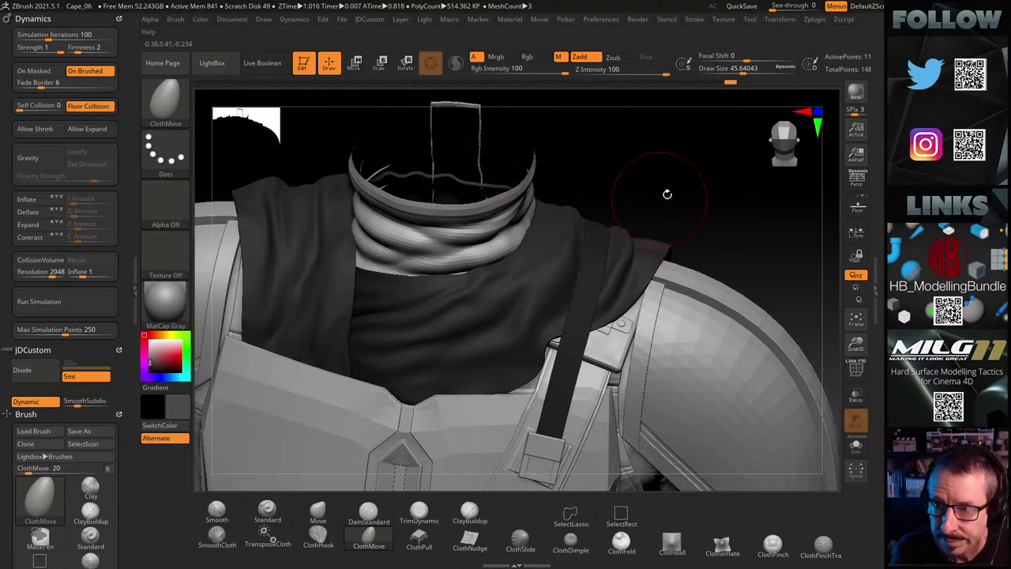
pyautogui.moveTo(686, 201)
pyautogui.mouseDown()
pyautogui.moveTo(684, 214)
pyautogui.moveTo(688, 187)
pyautogui.moveTo(664, 197)
pyautogui.moveTo(646, 250)
pyautogui.moveTo(666, 247)
pyautogui.moveTo(654, 191)
pyautogui.moveTo(664, 185)
pyautogui.moveTo(628, 199)
pyautogui.moveTo(662, 207)
pyautogui.mouseUp()
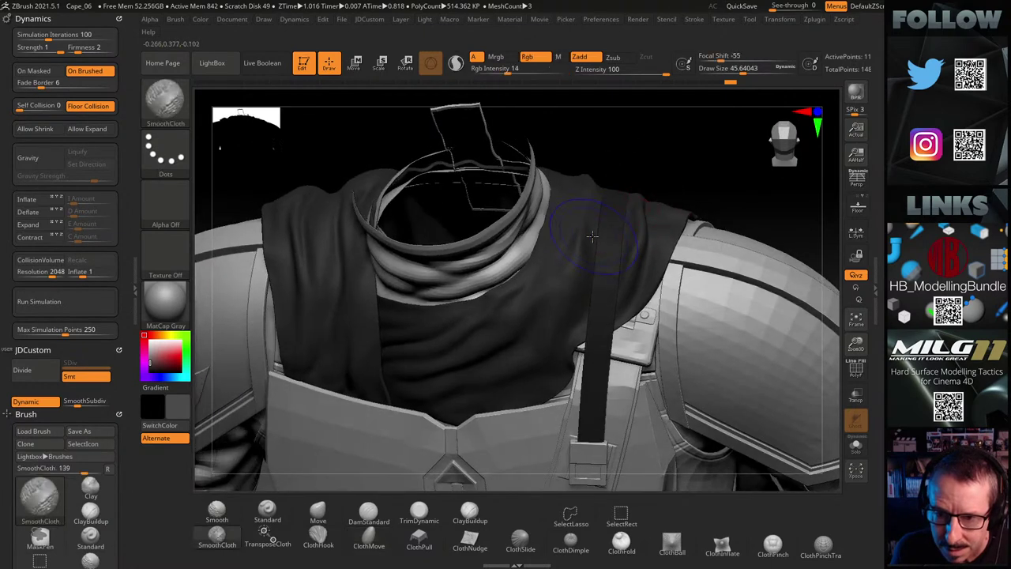
pyautogui.keyDown('shift'); pyautogui.moveTo(581, 241); pyautogui.dragTo(594, 229); pyautogui.keyUp('shift')
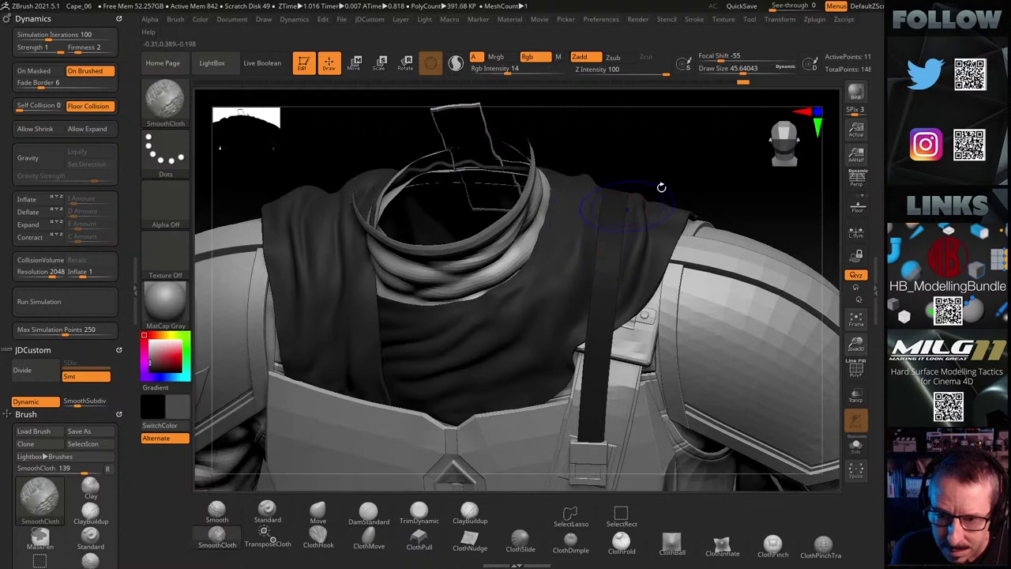
pyautogui.moveTo(674, 176)
pyautogui.mouseDown()
pyautogui.moveTo(696, 145)
pyautogui.moveTo(695, 163)
pyautogui.moveTo(661, 178)
pyautogui.moveTo(700, 163)
pyautogui.mouseUp()
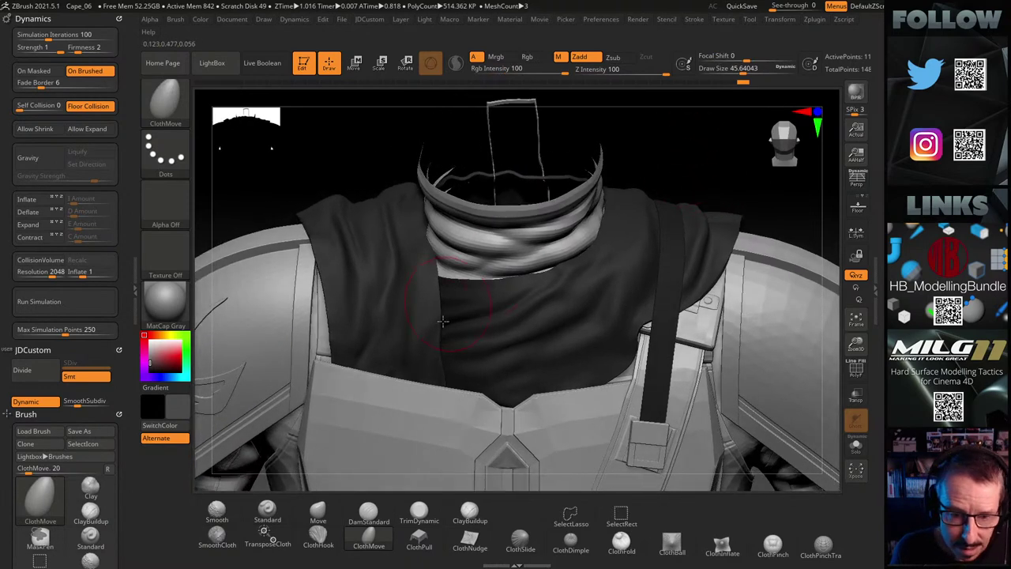
# Switch to the Standard brush with a draw size of about 16 for sculpting folds in the cape's front below the collar
pyautogui.press('s')
pyautogui.moveTo(471, 293); pyautogui.dragTo(464, 299)
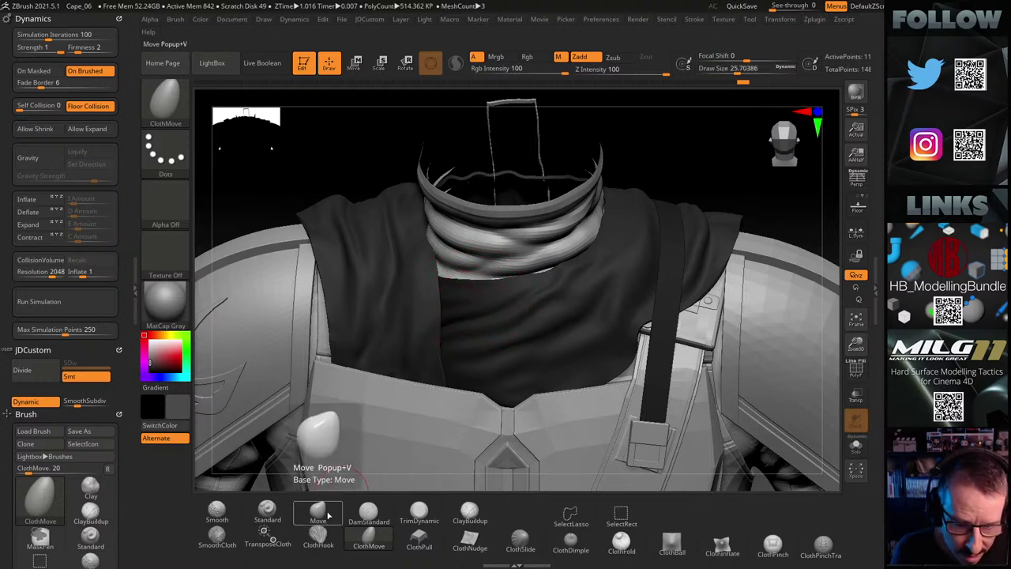
pyautogui.click(267, 512)
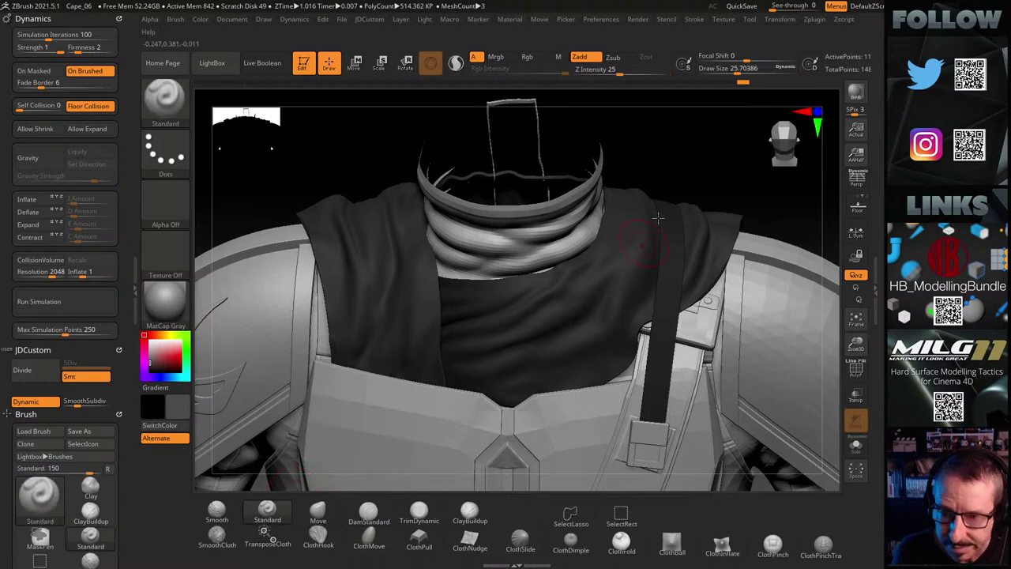
pyautogui.moveTo(700, 158)
pyautogui.mouseDown()
pyautogui.moveTo(709, 144)
pyautogui.moveTo(677, 181)
pyautogui.moveTo(626, 163)
pyautogui.moveTo(662, 166)
pyautogui.moveTo(666, 157)
pyautogui.mouseUp()
pyautogui.press('s')
pyautogui.press('s')
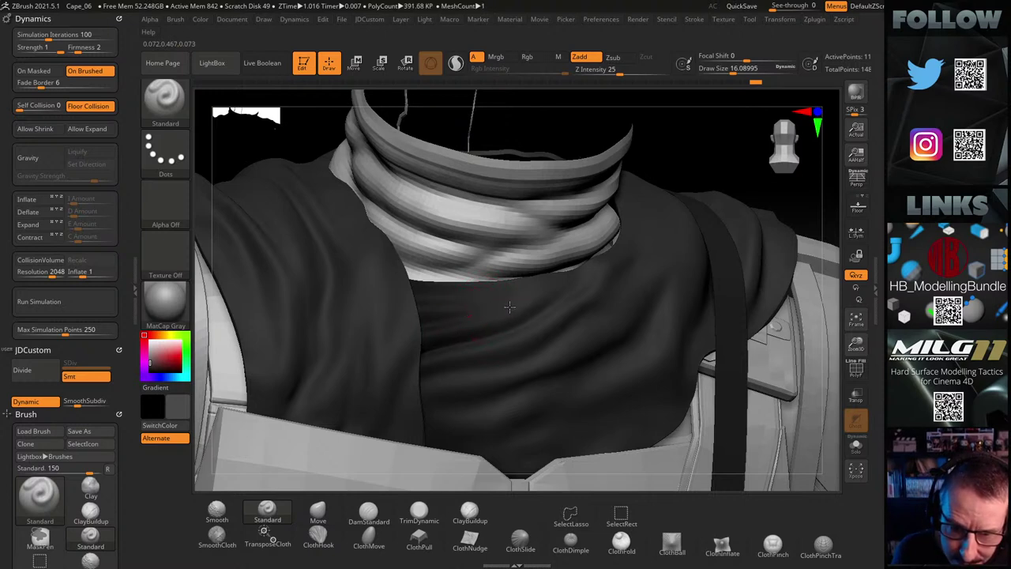
pyautogui.press('s')
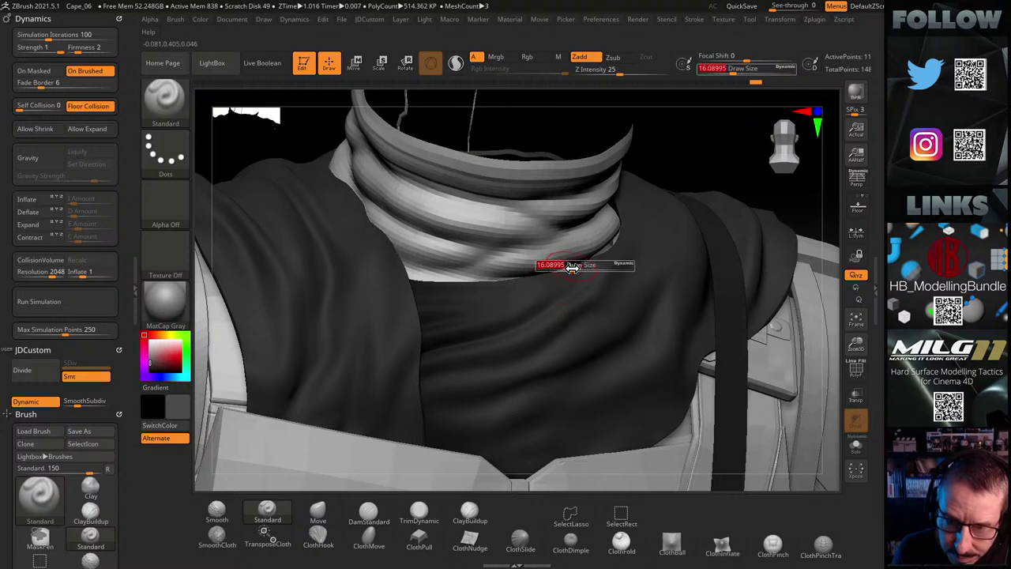
pyautogui.press('s')
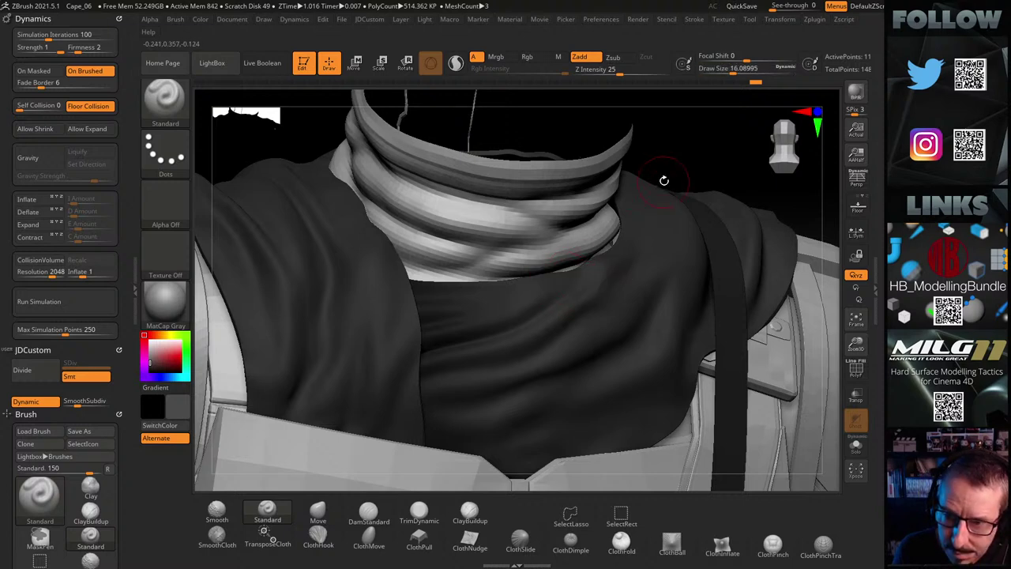
# Sculpt fine folds across the cape's front below the collar with draw size about 10 and Z Intensity 38
pyautogui.press('s')
pyautogui.moveTo(666, 180); pyautogui.dragTo(658, 185)
pyautogui.press('s')
pyautogui.moveTo(623, 73); pyautogui.dragTo(632, 75)
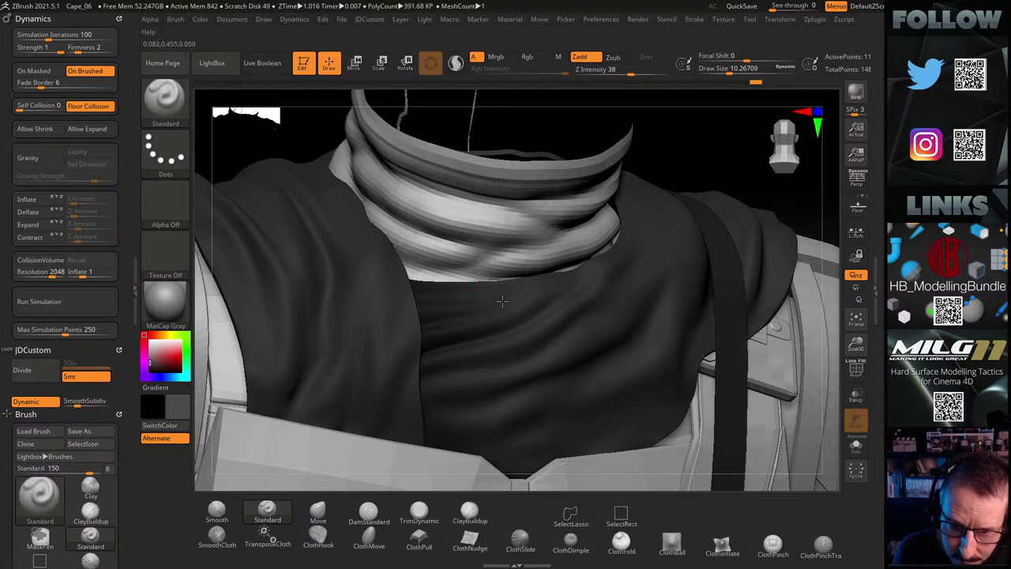
pyautogui.moveTo(692, 158)
pyautogui.mouseDown()
pyautogui.moveTo(681, 147)
pyautogui.moveTo(698, 174)
pyautogui.mouseUp()
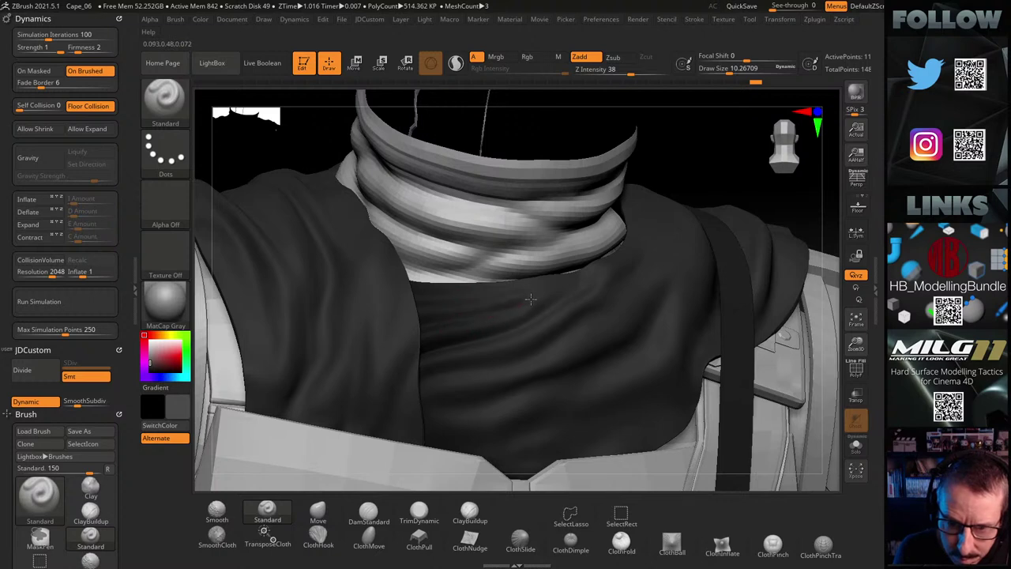
pyautogui.moveTo(708, 176)
pyautogui.mouseDown()
pyautogui.moveTo(712, 143)
pyautogui.moveTo(698, 169)
pyautogui.mouseUp()
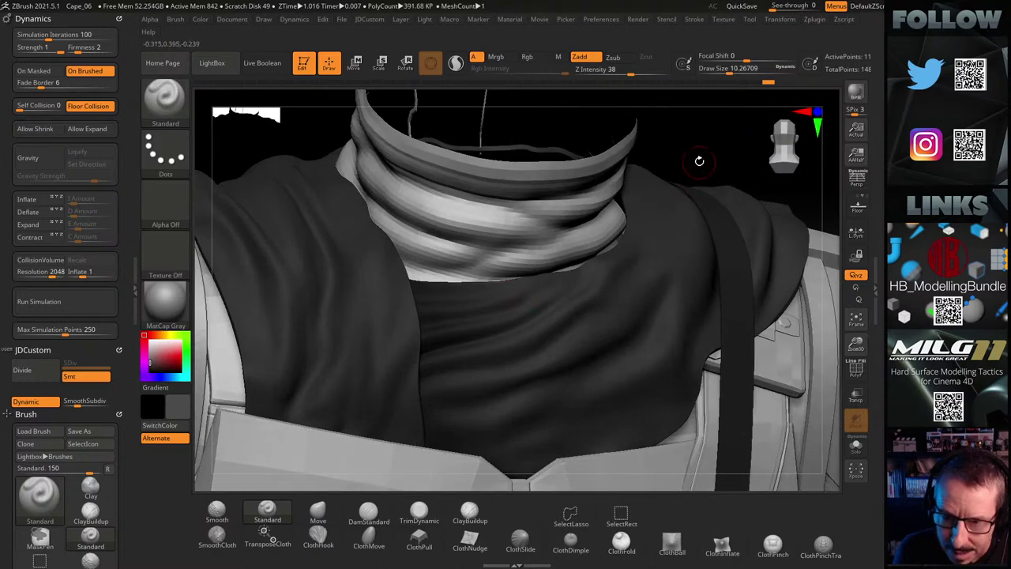
pyautogui.moveTo(700, 160); pyautogui.dragTo(705, 135)
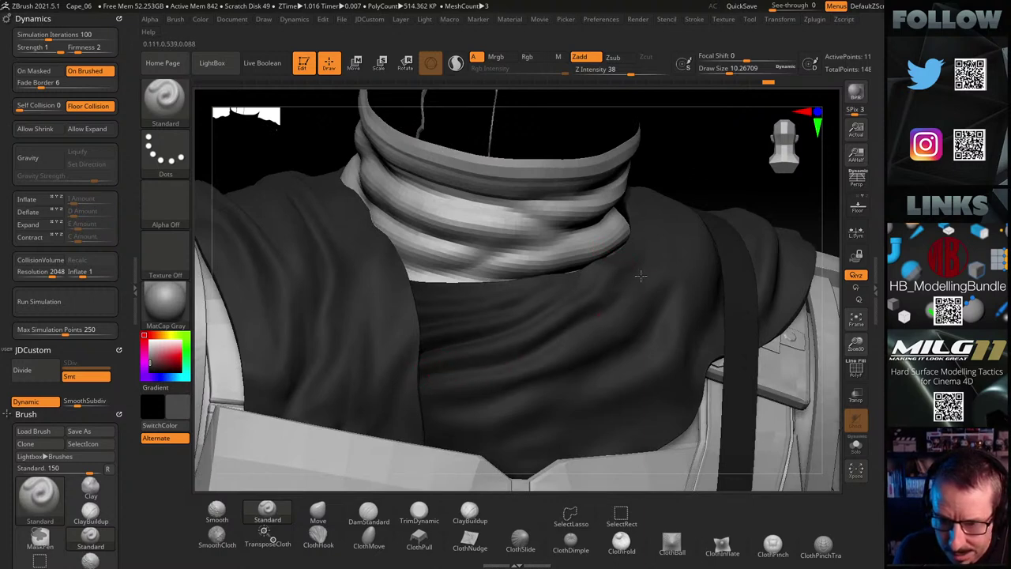
# Extend the fine Standard-brush folds over the shoulder between the collar and the strap
pyautogui.moveTo(715, 152); pyautogui.dragTo(613, 260)
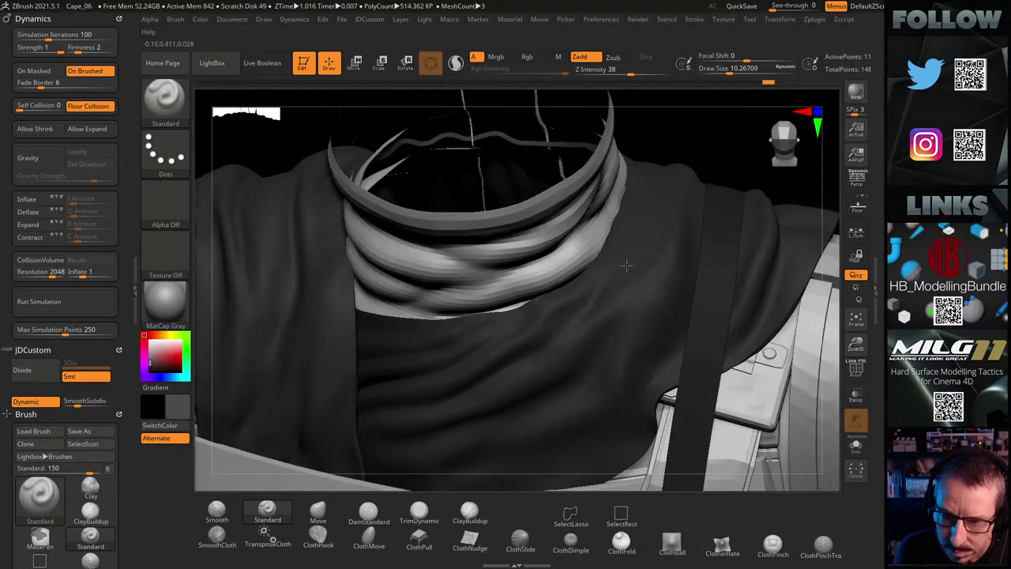
pyautogui.moveTo(722, 153); pyautogui.dragTo(669, 218)
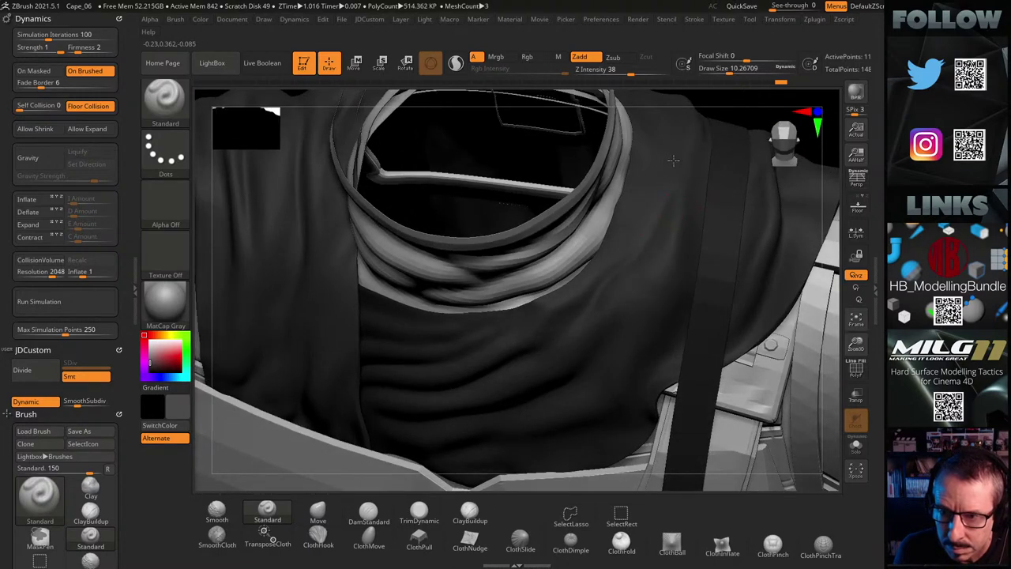
pyautogui.moveTo(748, 108); pyautogui.dragTo(596, 235)
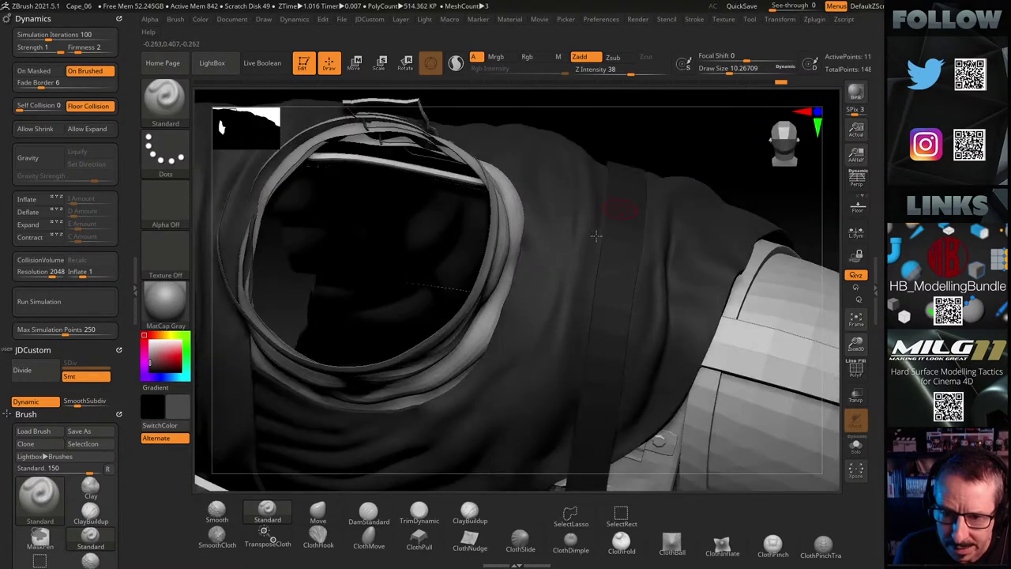
pyautogui.click(580, 141)
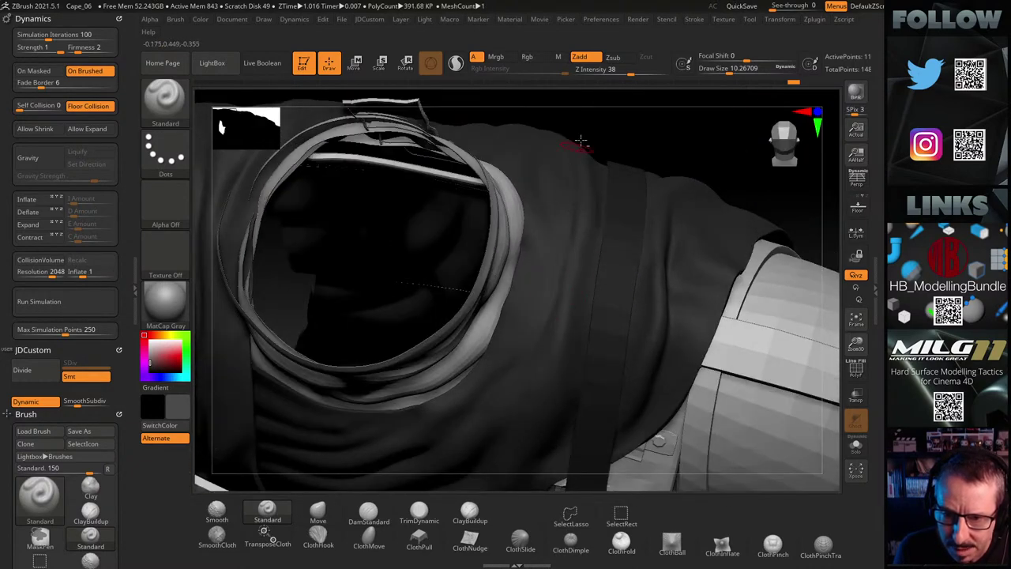
pyautogui.moveTo(674, 137); pyautogui.dragTo(633, 232)
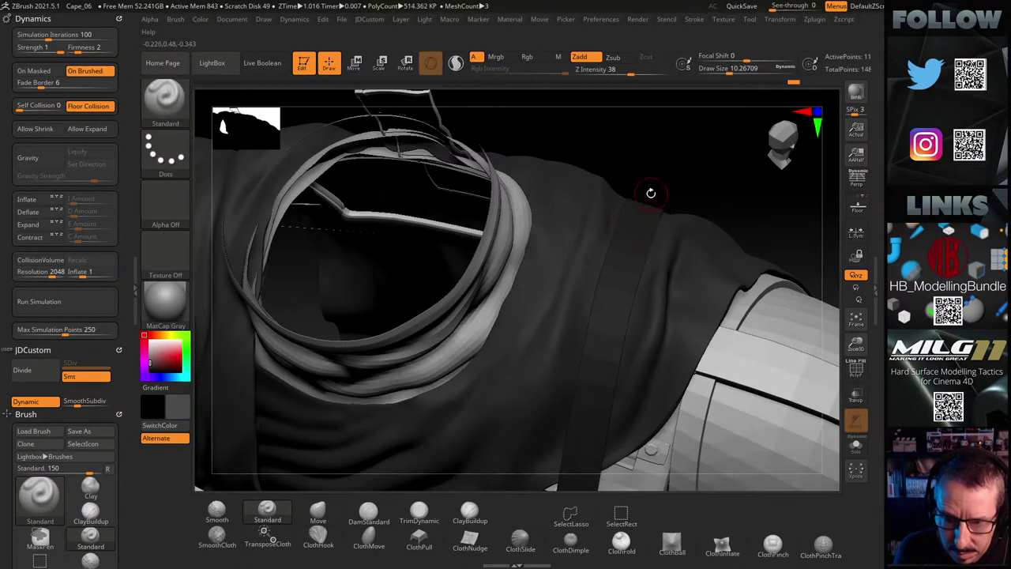
# Set the draw size to about 15, undo the last fold stroke, and rework the fold between collar and strap
pyautogui.press('s')
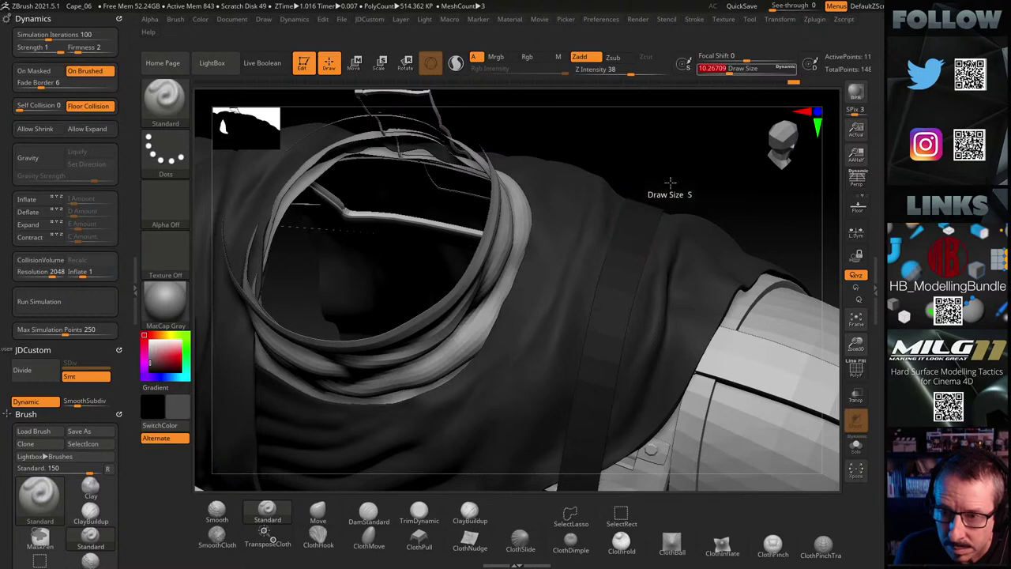
pyautogui.moveTo(670, 185)
pyautogui.mouseDown()
pyautogui.moveTo(672, 173)
pyautogui.moveTo(568, 292)
pyautogui.mouseUp()
pyautogui.press('s')
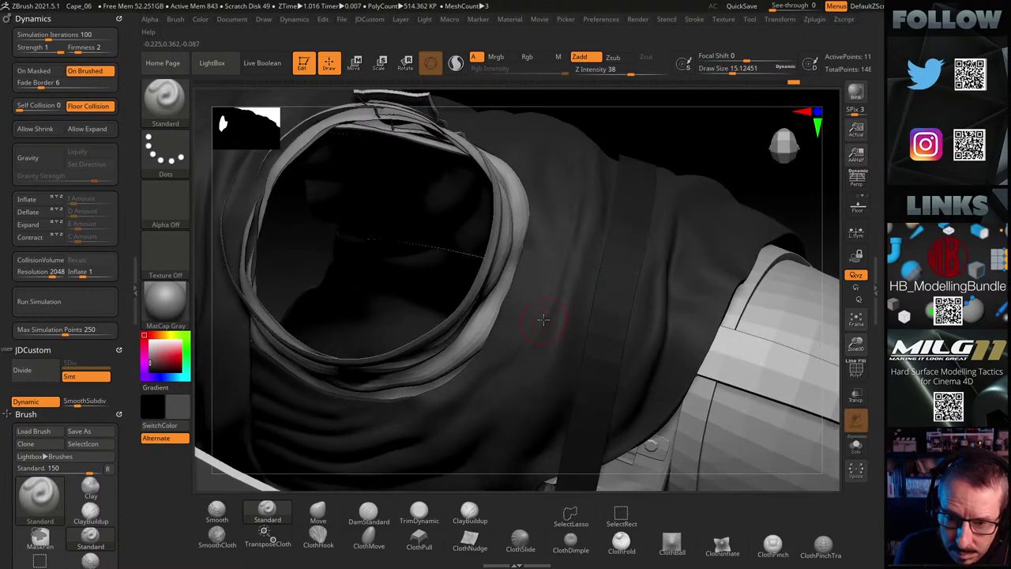
pyautogui.hotkey('ctrl', 'z')
pyautogui.moveTo(574, 251)
pyautogui.mouseDown()
pyautogui.moveTo(561, 308)
pyautogui.moveTo(551, 299)
pyautogui.mouseUp()
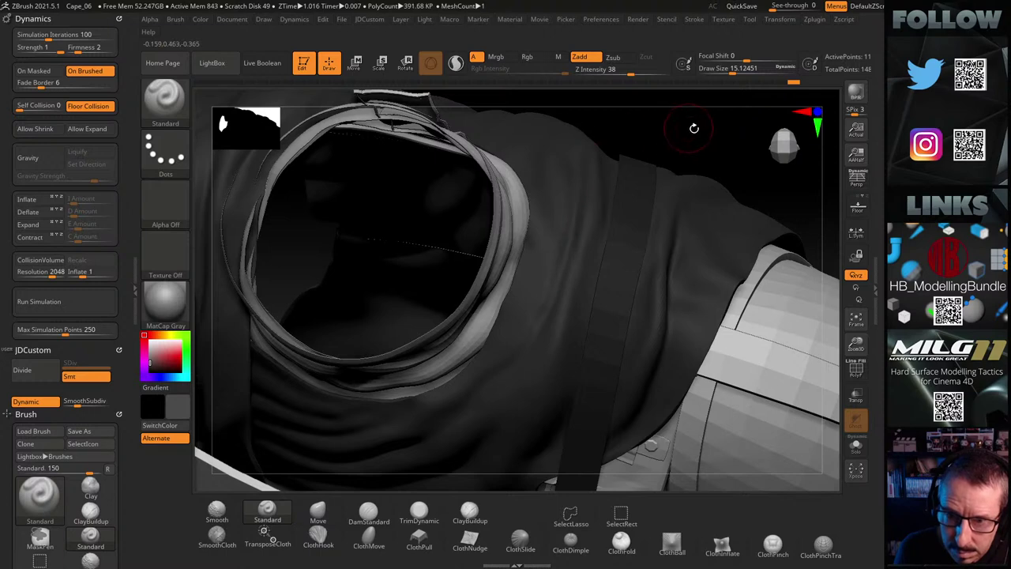
pyautogui.moveTo(693, 128); pyautogui.dragTo(628, 219)
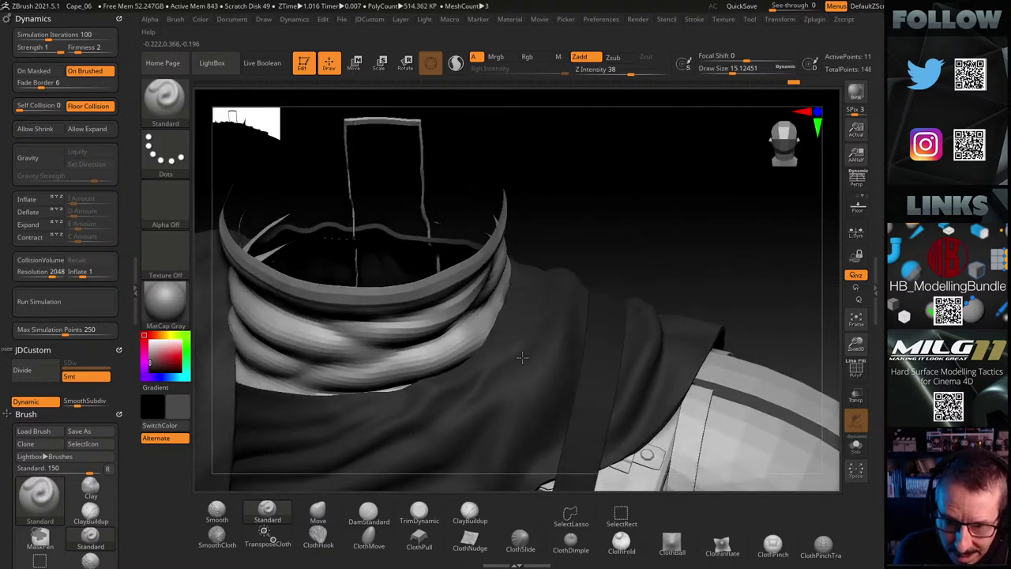
# Continue the Standard-brush folds over the shoulder between collar and strap with draw size about 15 and Z Intensity 38
pyautogui.moveTo(652, 251); pyautogui.dragTo(562, 286)
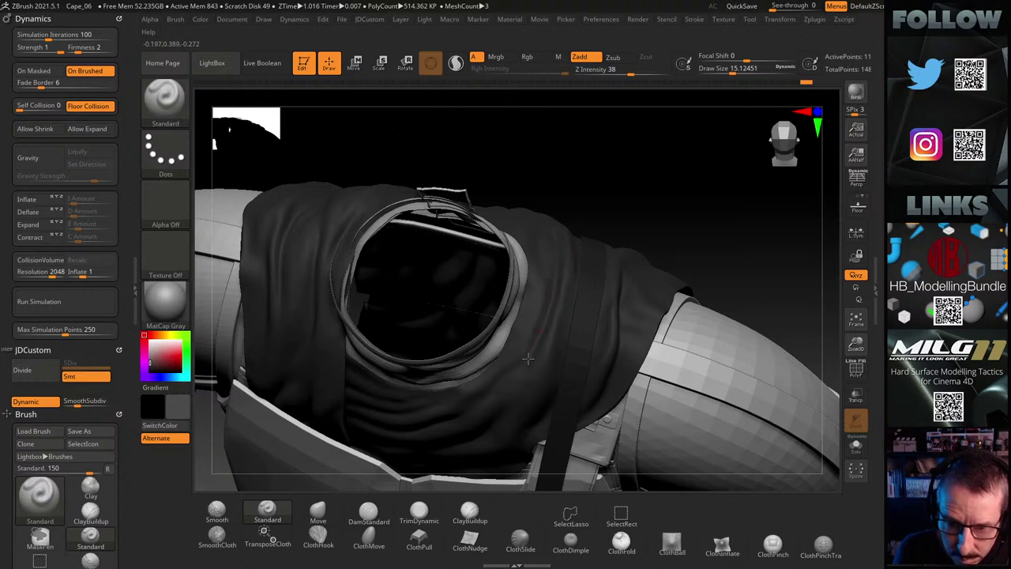
pyautogui.moveTo(644, 196); pyautogui.dragTo(587, 242)
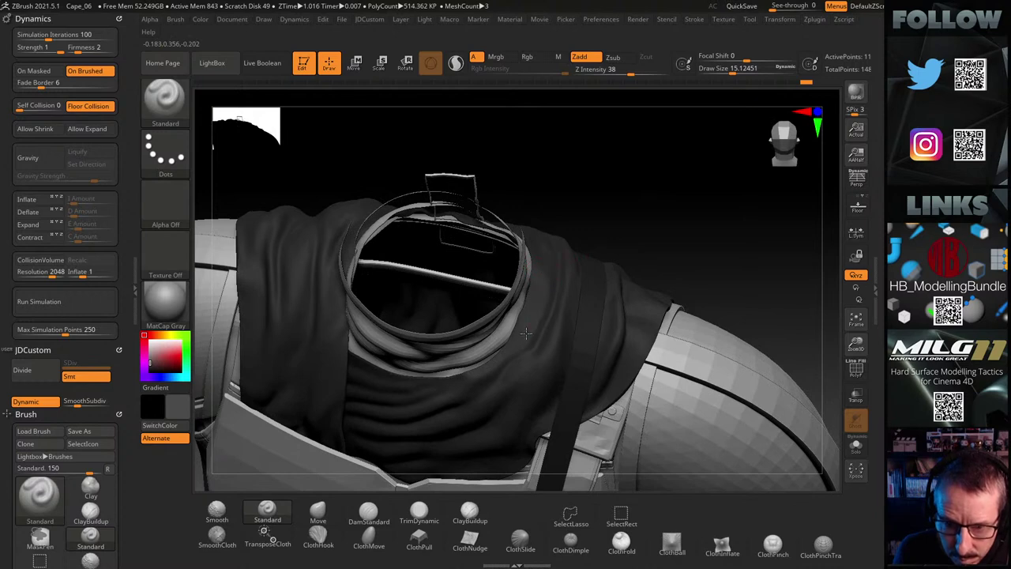
pyautogui.moveTo(616, 226); pyautogui.dragTo(573, 295)
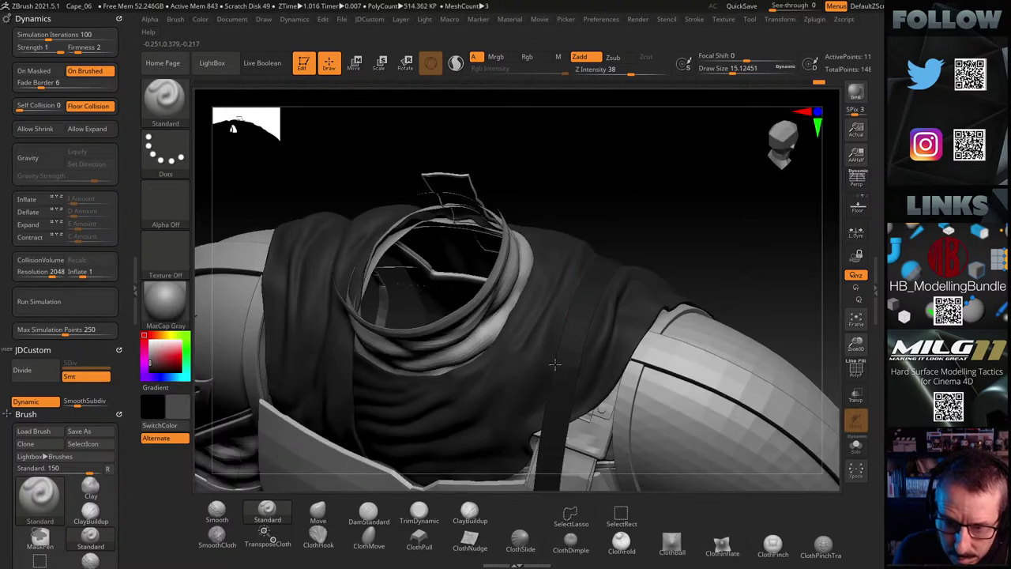
pyautogui.moveTo(645, 228); pyautogui.dragTo(603, 202)
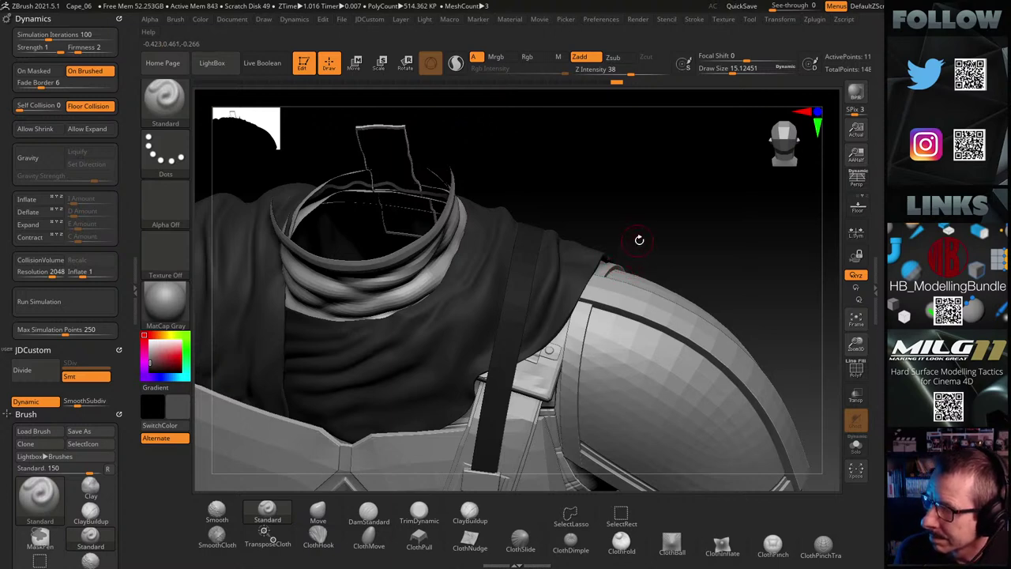
# Deepen the folds running across the cape's front from the collar towards the strap with the Standard brush
pyautogui.moveTo(659, 244)
pyautogui.mouseDown()
pyautogui.moveTo(673, 226)
pyautogui.moveTo(675, 176)
pyautogui.mouseUp()
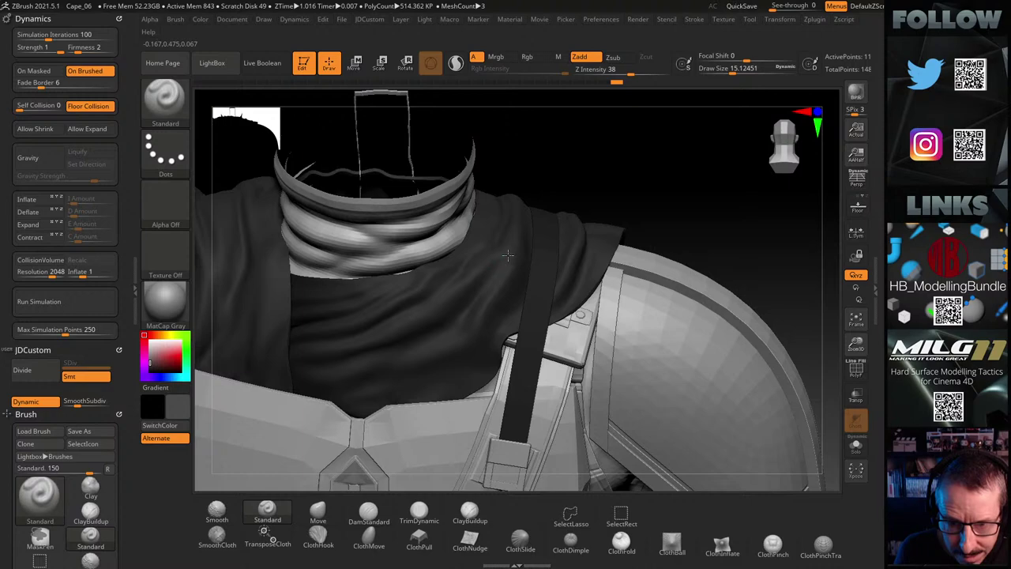
pyautogui.moveTo(652, 180)
pyautogui.mouseDown()
pyautogui.moveTo(666, 153)
pyautogui.moveTo(634, 189)
pyautogui.mouseUp()
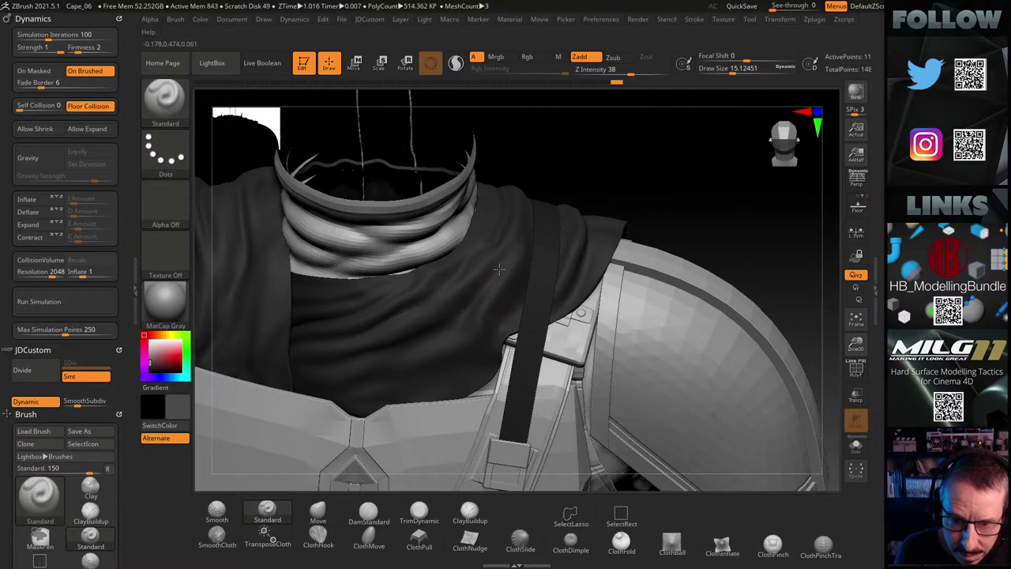
pyautogui.moveTo(669, 159); pyautogui.dragTo(648, 190)
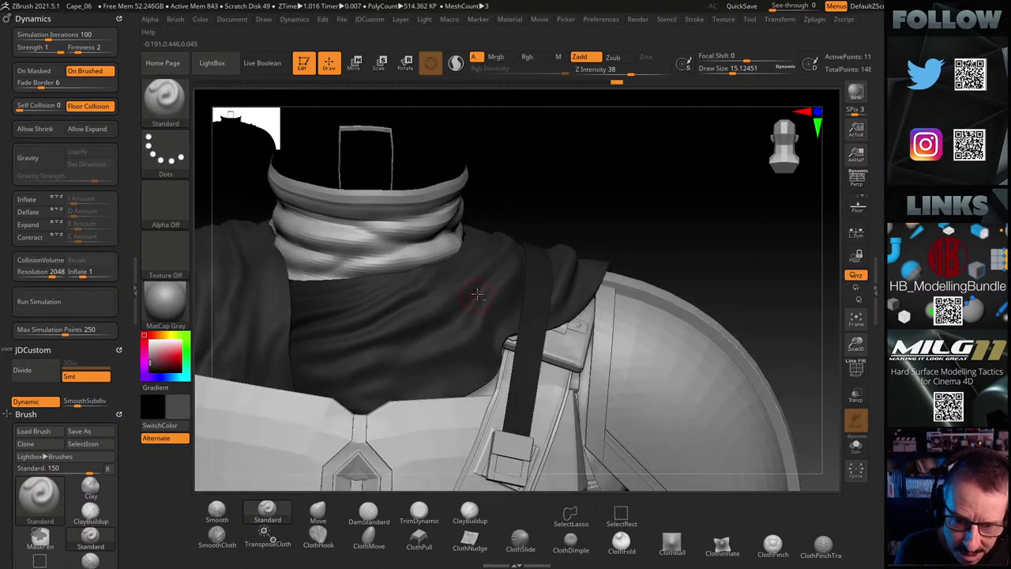
pyautogui.moveTo(614, 207); pyautogui.dragTo(598, 235)
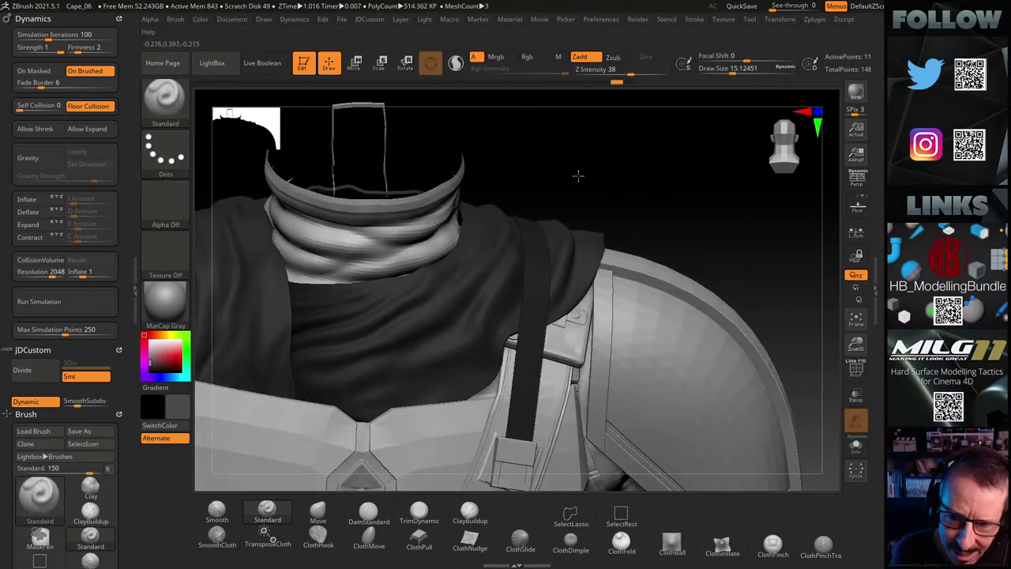
pyautogui.moveTo(578, 174); pyautogui.dragTo(433, 300)
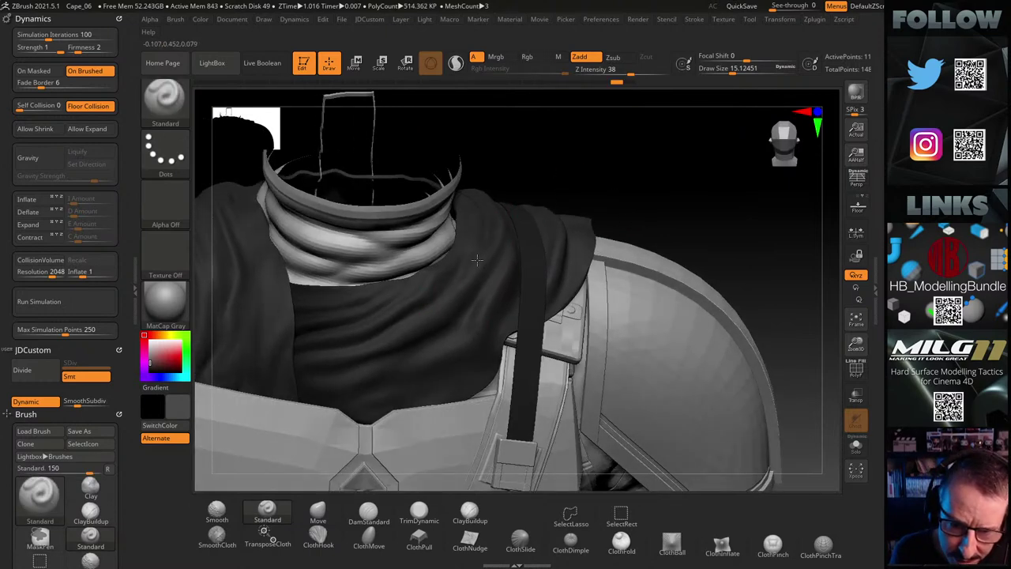
pyautogui.moveTo(598, 192); pyautogui.dragTo(452, 294)
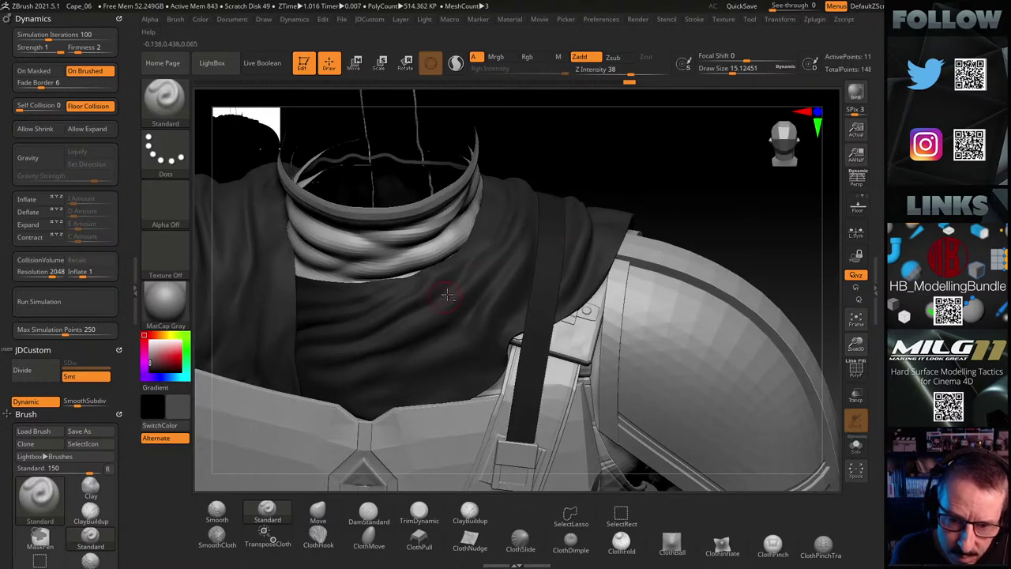
pyautogui.moveTo(628, 179); pyautogui.dragTo(487, 349)
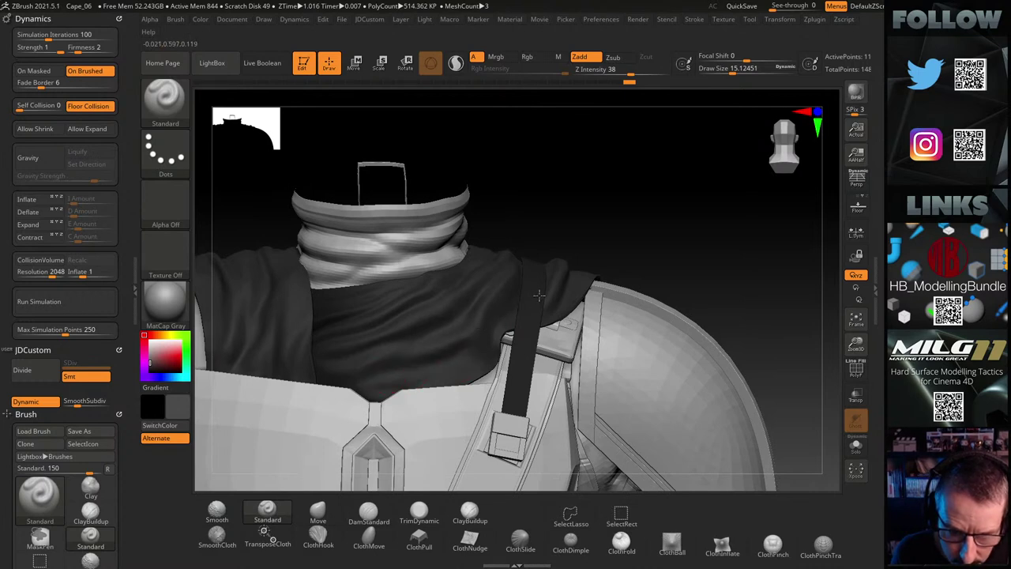
# Refine the folds beside the strap and soften those in the middle of the cape's front with the SmoothCloth brush
pyautogui.moveTo(661, 202)
pyautogui.mouseDown()
pyautogui.moveTo(668, 169)
pyautogui.moveTo(663, 197)
pyautogui.mouseUp()
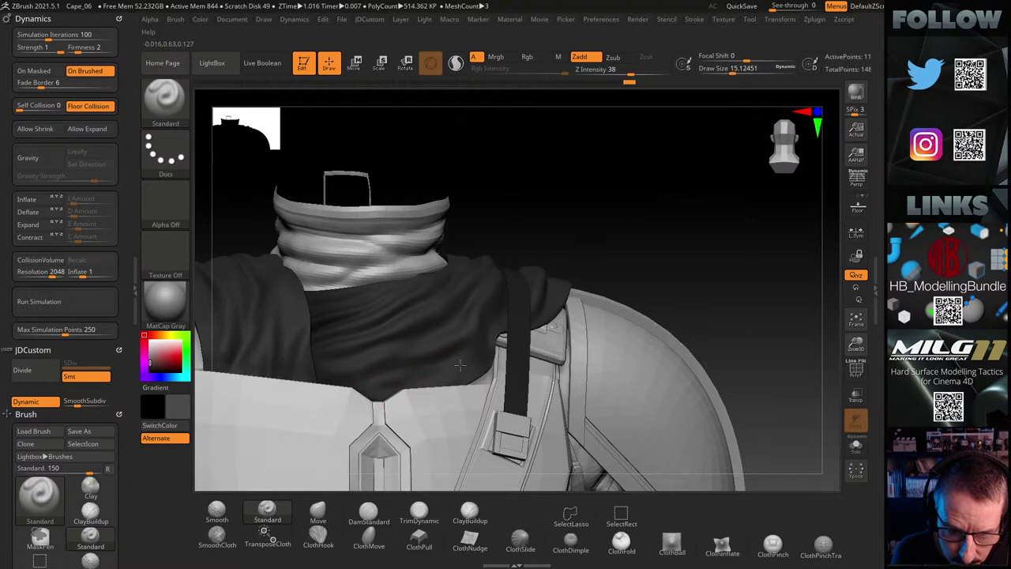
pyautogui.moveTo(628, 213)
pyautogui.mouseDown()
pyautogui.moveTo(637, 230)
pyautogui.moveTo(634, 221)
pyautogui.mouseUp()
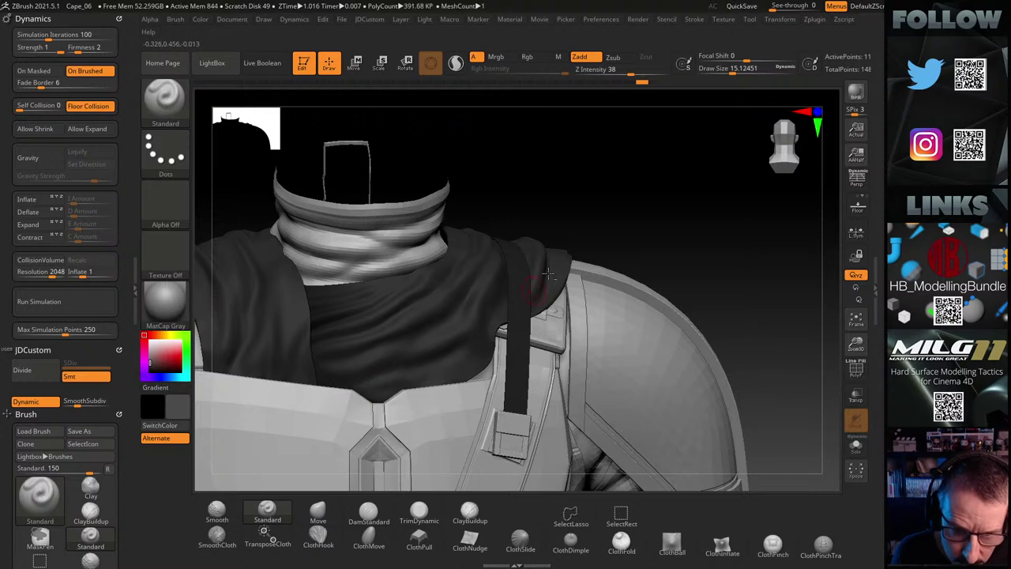
pyautogui.moveTo(633, 162); pyautogui.dragTo(642, 156)
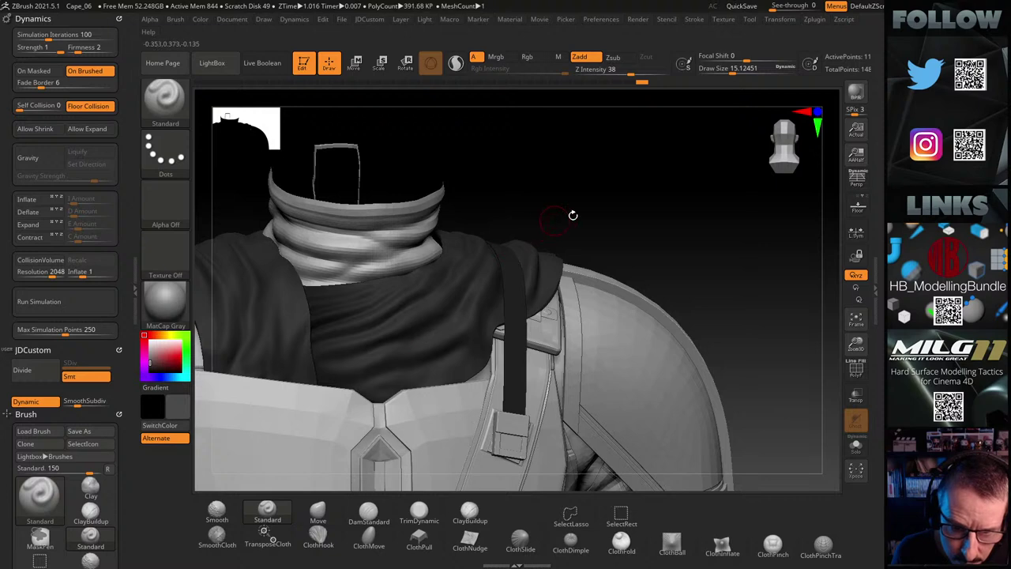
pyautogui.moveTo(629, 194)
pyautogui.mouseDown()
pyautogui.moveTo(632, 213)
pyautogui.moveTo(633, 201)
pyautogui.mouseUp()
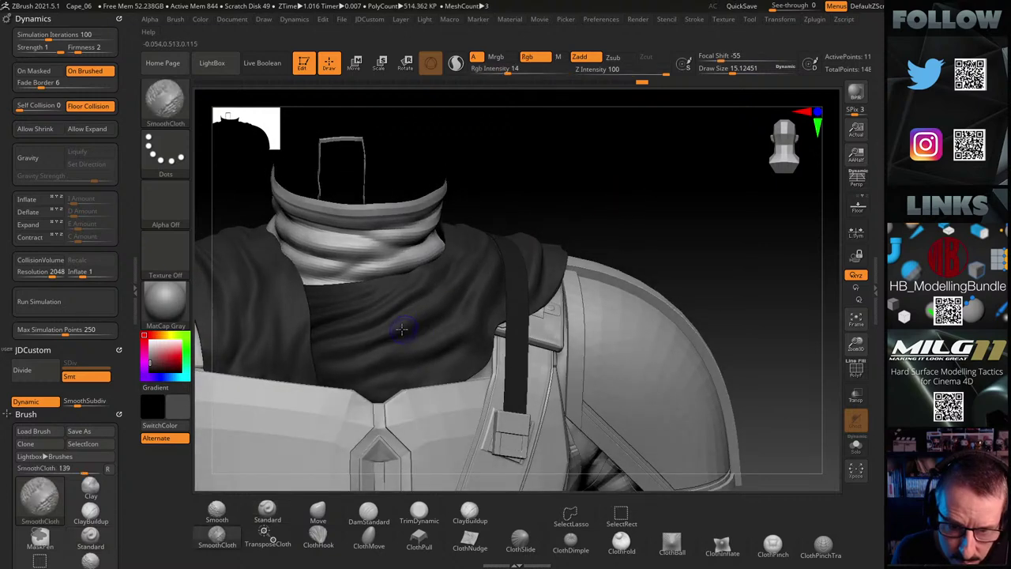
pyautogui.keyDown('shift'); pyautogui.moveTo(405, 330); pyautogui.dragTo(374, 341); pyautogui.keyUp('shift')
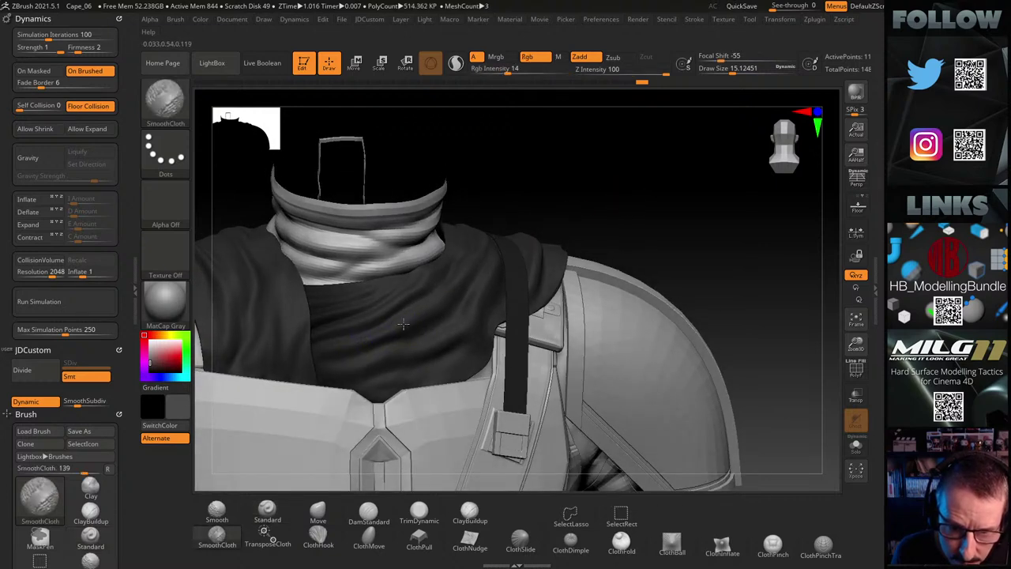
pyautogui.moveTo(618, 184); pyautogui.dragTo(596, 200)
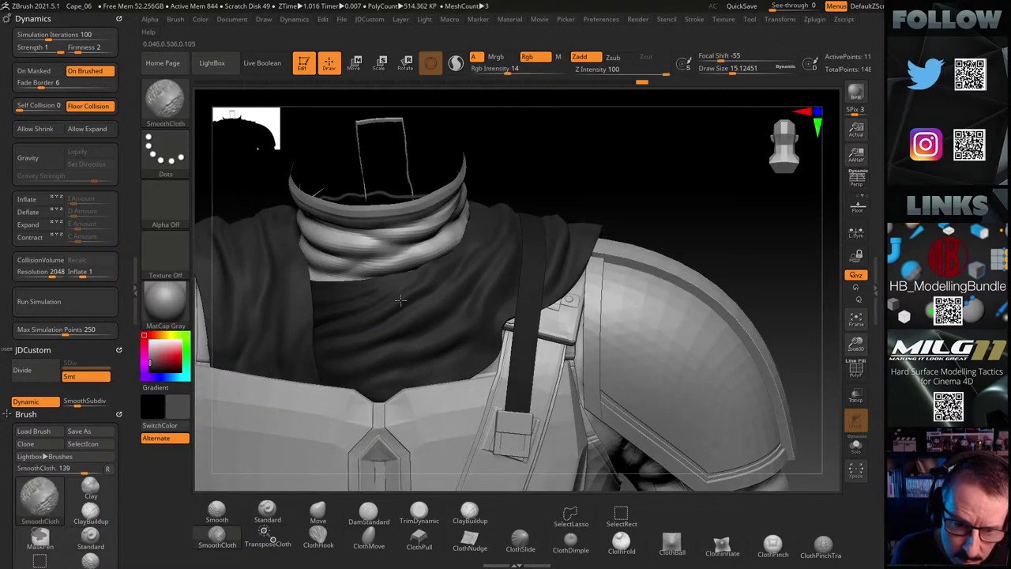
# Sculpt Standard-brush folds down the cape's drape on the side opposite the strap, from the shoulder to the chest plate
pyautogui.moveTo(638, 165)
pyautogui.mouseDown()
pyautogui.moveTo(638, 133)
pyautogui.moveTo(648, 176)
pyautogui.moveTo(532, 242)
pyautogui.moveTo(492, 244)
pyautogui.moveTo(486, 310)
pyautogui.moveTo(403, 316)
pyautogui.moveTo(480, 277)
pyautogui.moveTo(494, 232)
pyautogui.moveTo(608, 198)
pyautogui.moveTo(618, 221)
pyautogui.moveTo(611, 205)
pyautogui.moveTo(732, 154)
pyautogui.moveTo(693, 155)
pyautogui.mouseUp()
pyautogui.moveTo(330, 156)
pyautogui.mouseDown()
pyautogui.moveTo(319, 148)
pyautogui.moveTo(336, 146)
pyautogui.mouseUp()
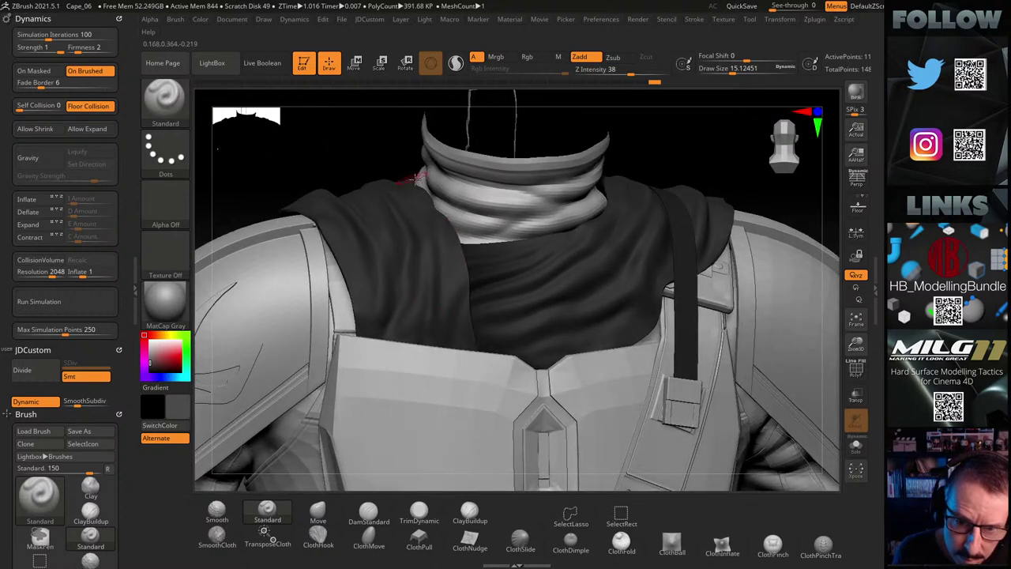
pyautogui.moveTo(366, 150); pyautogui.dragTo(366, 155)
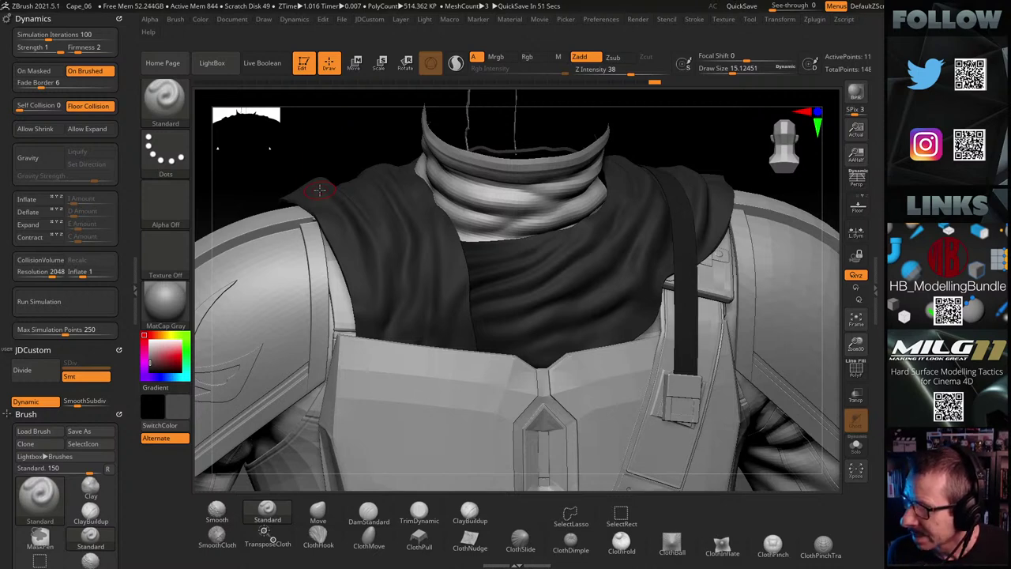
pyautogui.moveTo(329, 139)
pyautogui.mouseDown()
pyautogui.moveTo(328, 159)
pyautogui.moveTo(317, 158)
pyautogui.moveTo(326, 138)
pyautogui.mouseUp()
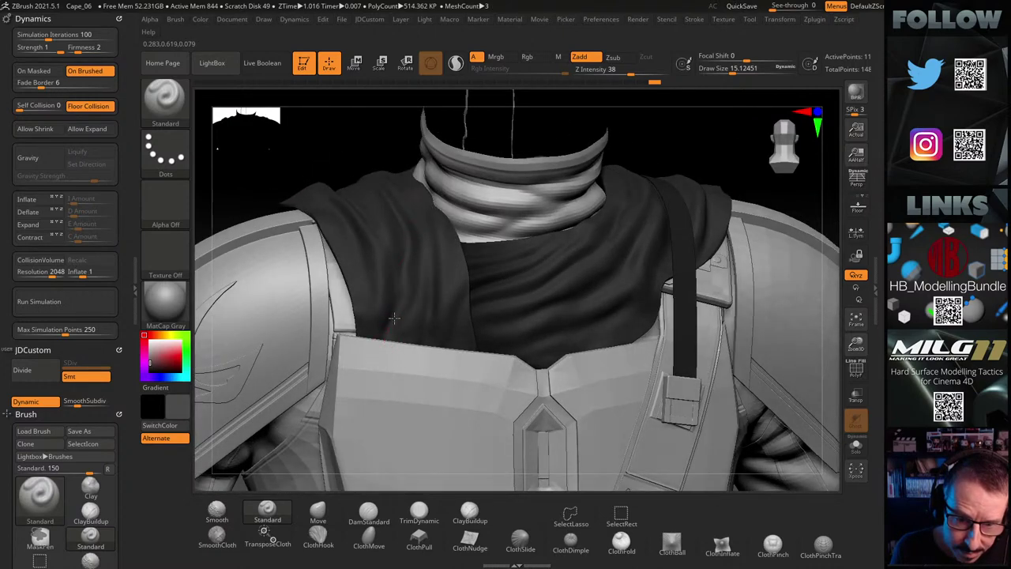
pyautogui.moveTo(327, 144)
pyautogui.mouseDown()
pyautogui.moveTo(324, 132)
pyautogui.moveTo(339, 146)
pyautogui.mouseUp()
# Compare the drape opposite the strap before and after its last fold stroke by undoing and restoring it
pyautogui.hotkey('ctrl', 'shift', 'z')
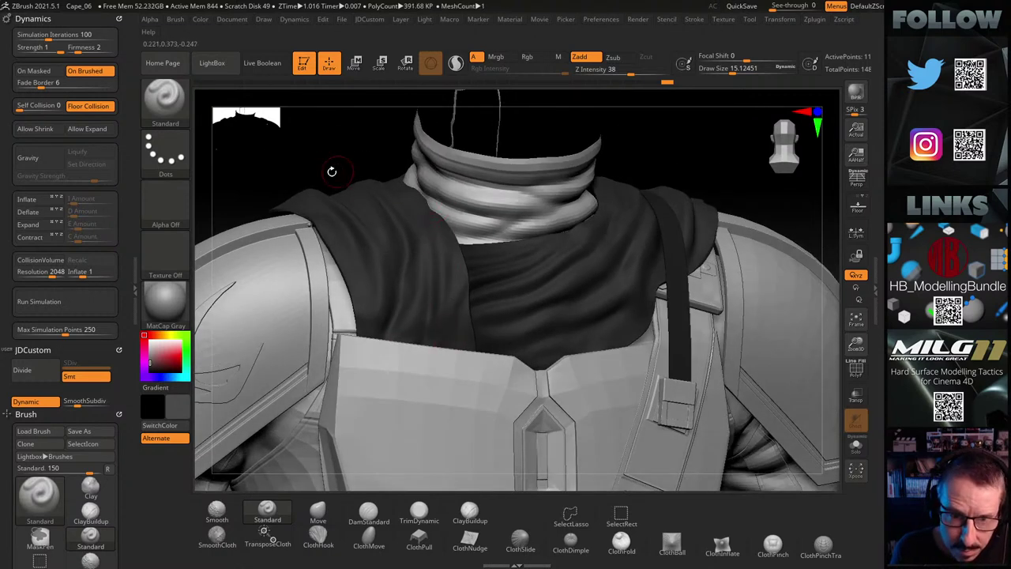
pyautogui.hotkey('ctrl', 'z')
pyautogui.hotkey('ctrl', 'shift', 'z')
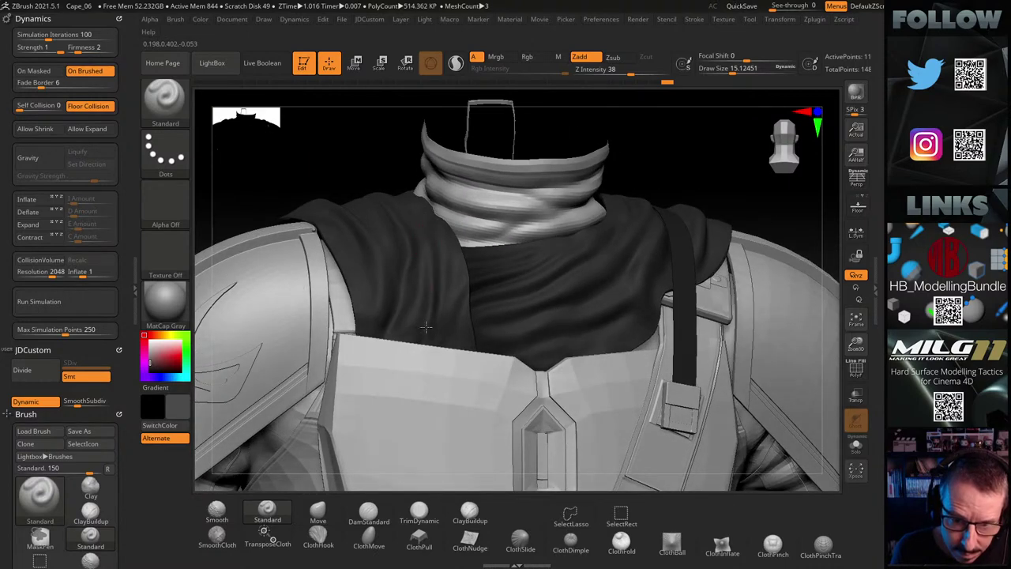
pyautogui.hotkey('ctrl', 'z')
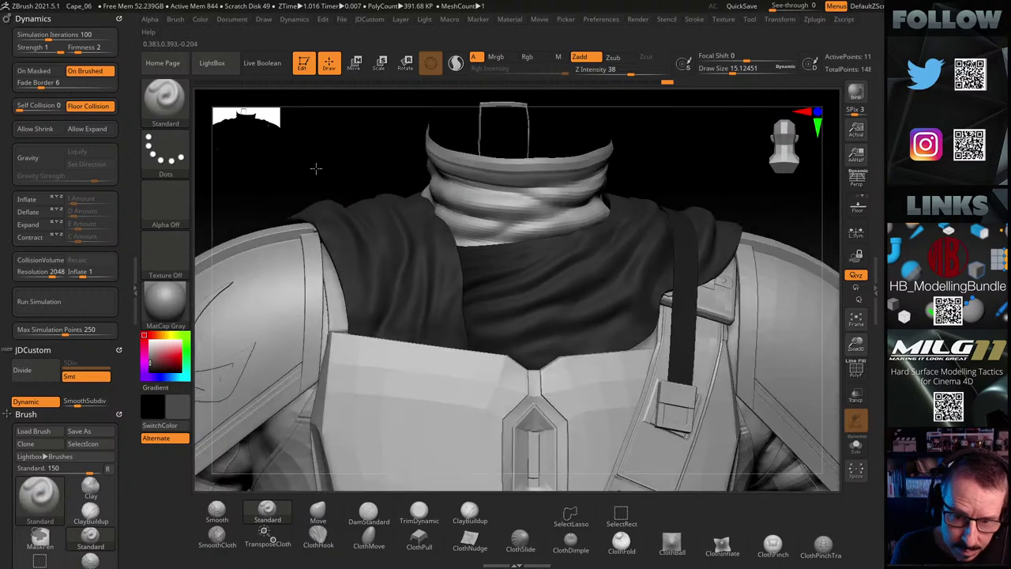
pyautogui.hotkey('ctrl', 'shift', 'z')
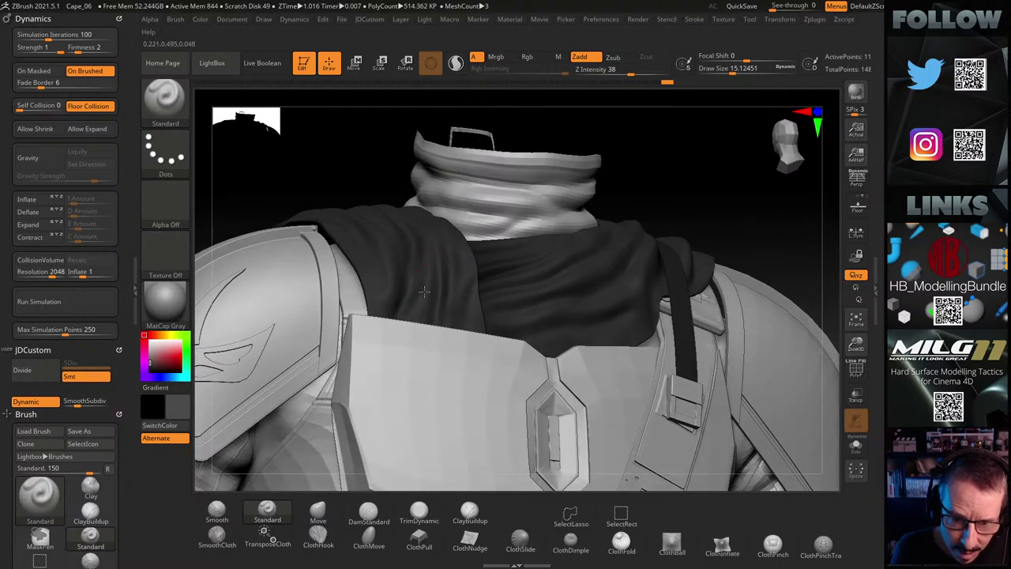
pyautogui.hotkey('ctrl', 'z')
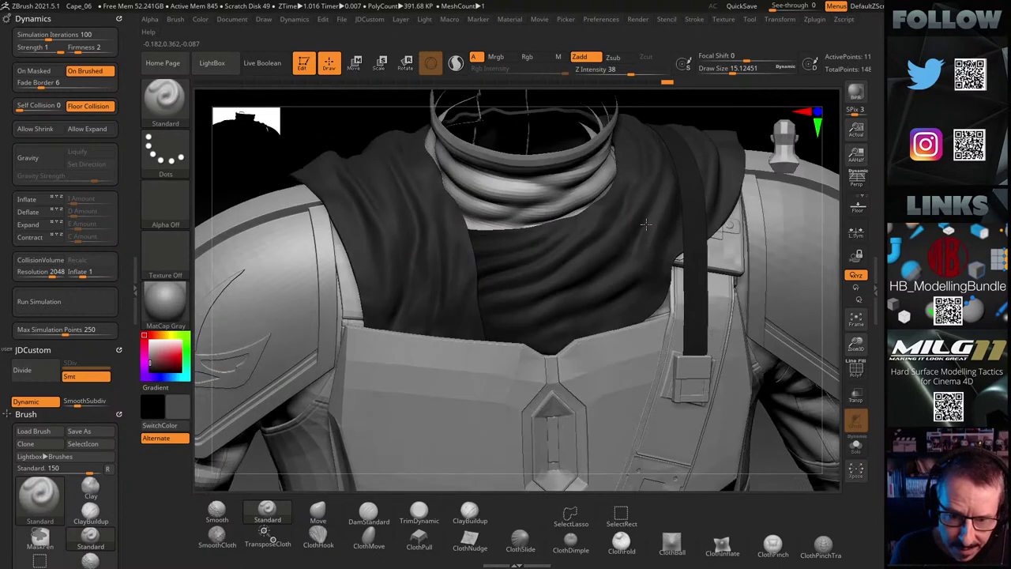
pyautogui.hotkey('ctrl', 'shift', 'z')
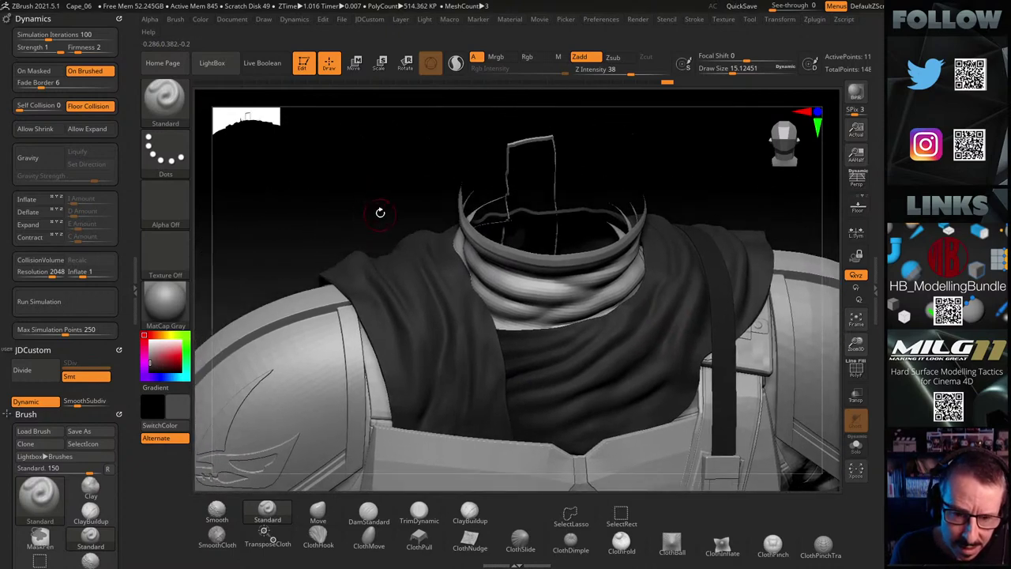
pyautogui.hotkey('ctrl', 'z')
pyautogui.hotkey('ctrl', 'shift', 'z')
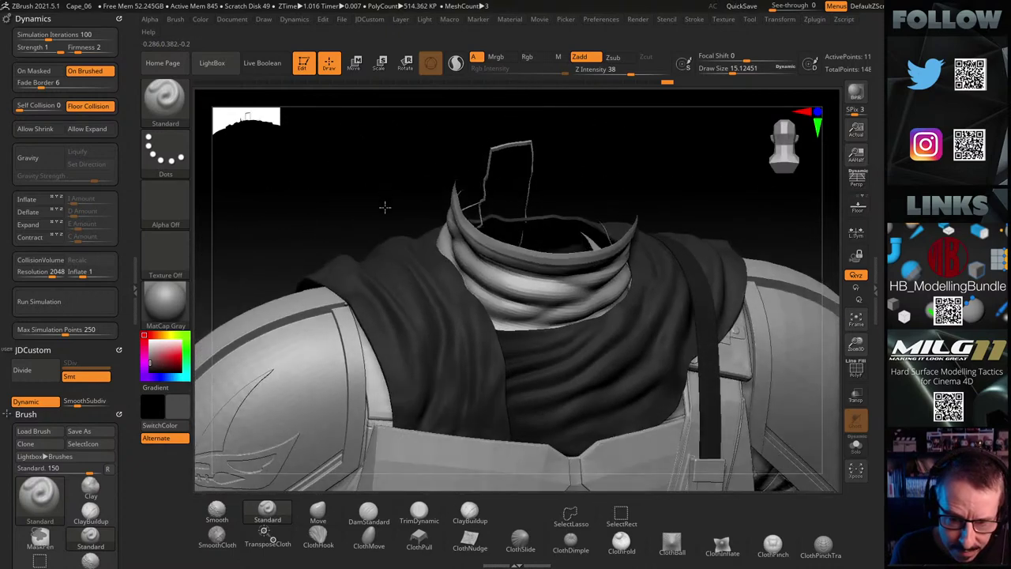
# Extend the folds over the top of the shoulder opposite the strap, working towards the armour plate
pyautogui.moveTo(385, 207); pyautogui.dragTo(386, 242)
pyautogui.moveTo(344, 174); pyautogui.dragTo(321, 248)
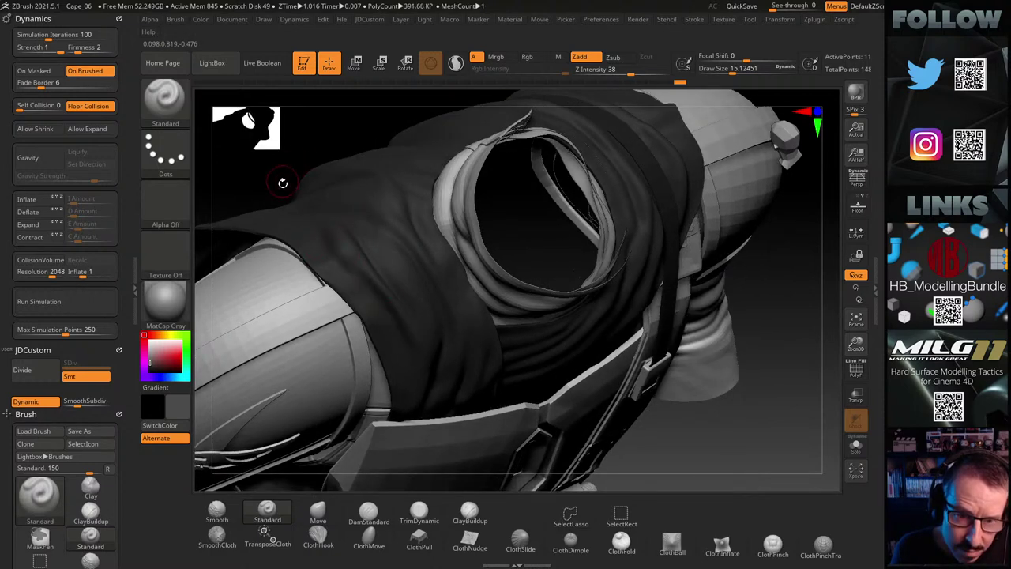
pyautogui.moveTo(282, 183); pyautogui.dragTo(344, 249)
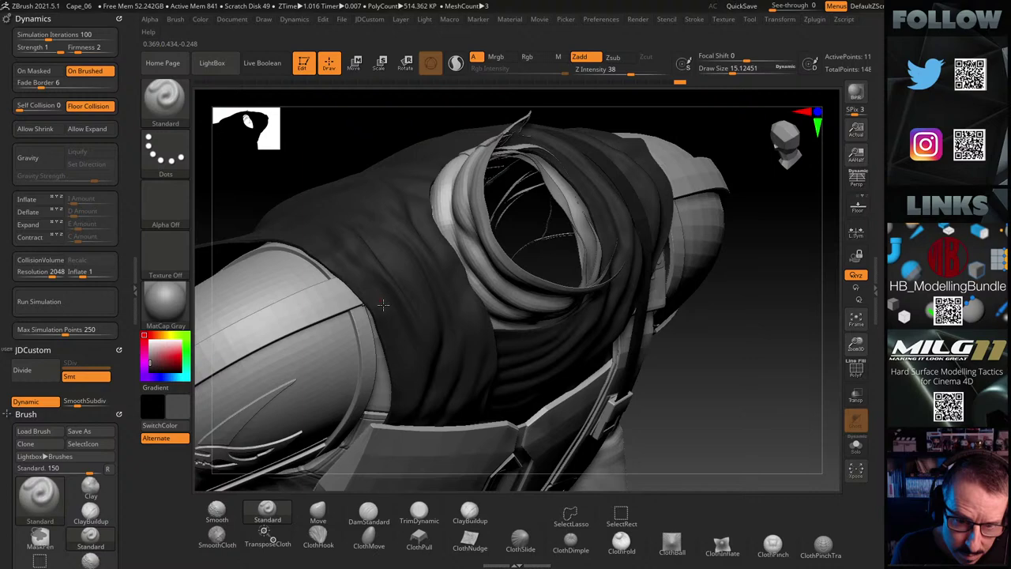
pyautogui.moveTo(732, 323)
pyautogui.mouseDown()
pyautogui.moveTo(744, 353)
pyautogui.moveTo(715, 304)
pyautogui.moveTo(740, 326)
pyautogui.moveTo(728, 319)
pyautogui.mouseUp()
pyautogui.press('shift')
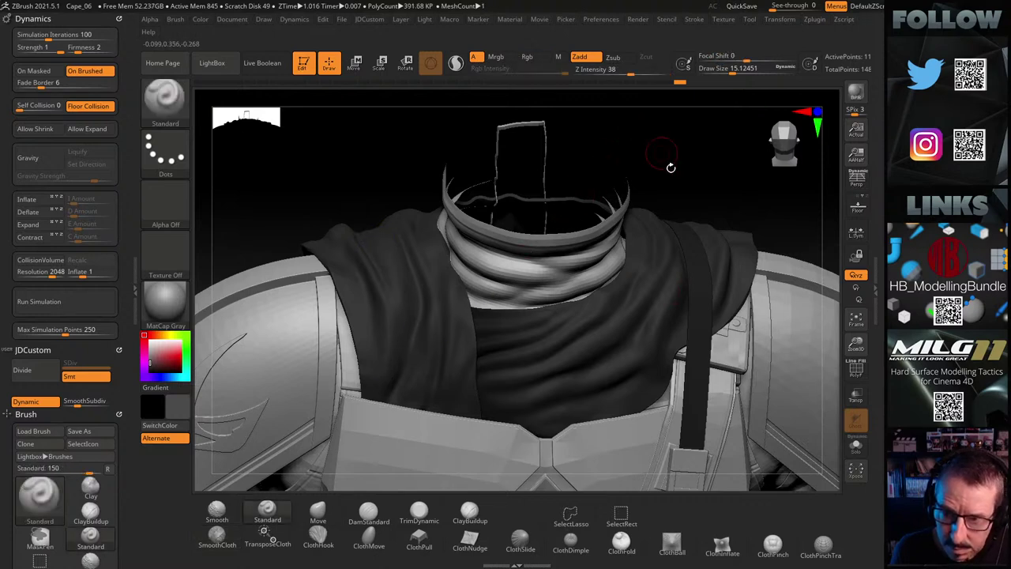
# Refine the vertical folds along the drape's inner edge and lower end above the chest plate with the Standard brush
pyautogui.moveTo(661, 154)
pyautogui.mouseDown()
pyautogui.moveTo(682, 172)
pyautogui.moveTo(681, 161)
pyautogui.moveTo(477, 279)
pyautogui.mouseUp()
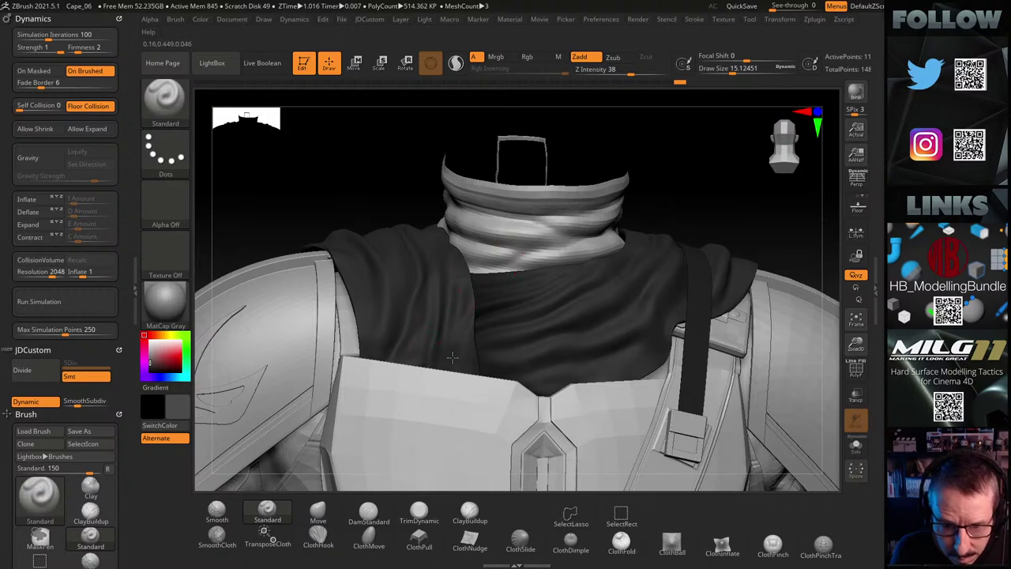
pyautogui.moveTo(704, 214)
pyautogui.mouseDown()
pyautogui.moveTo(668, 225)
pyautogui.moveTo(722, 215)
pyautogui.moveTo(543, 248)
pyautogui.mouseUp()
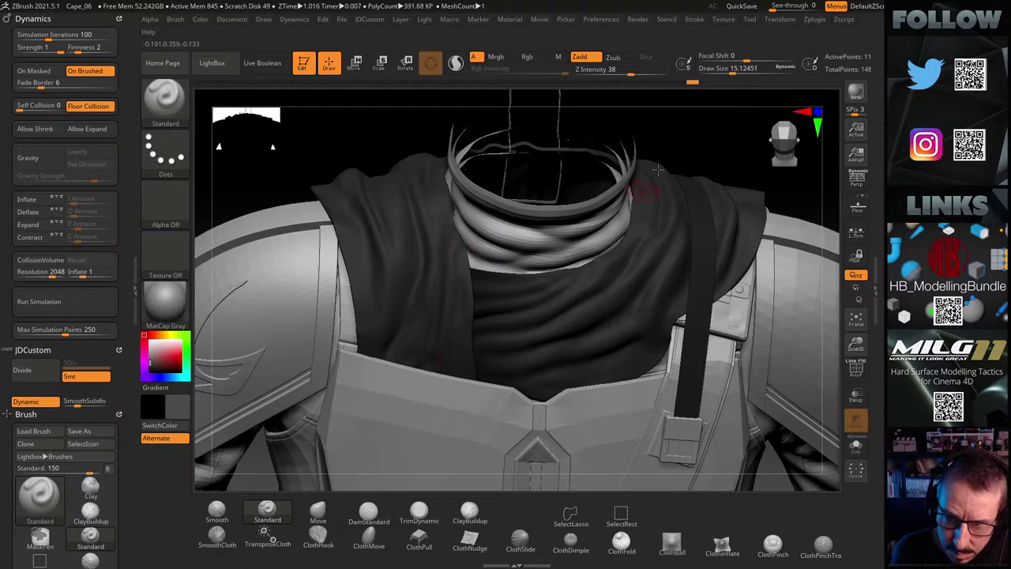
pyautogui.moveTo(688, 138)
pyautogui.mouseDown()
pyautogui.moveTo(689, 103)
pyautogui.moveTo(674, 118)
pyautogui.moveTo(673, 147)
pyautogui.mouseUp()
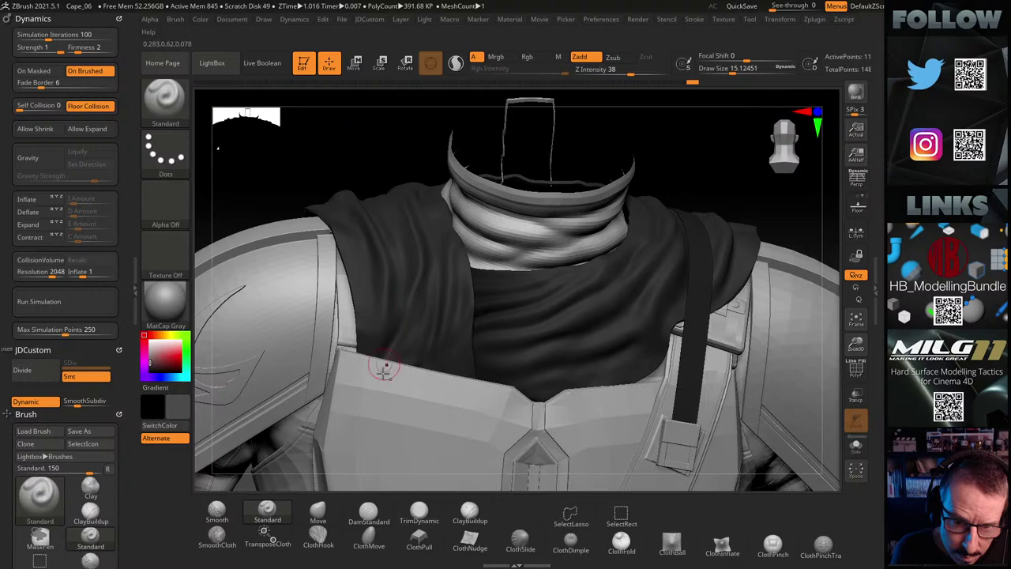
pyautogui.moveTo(368, 158)
pyautogui.mouseDown()
pyautogui.moveTo(356, 129)
pyautogui.moveTo(373, 161)
pyautogui.mouseUp()
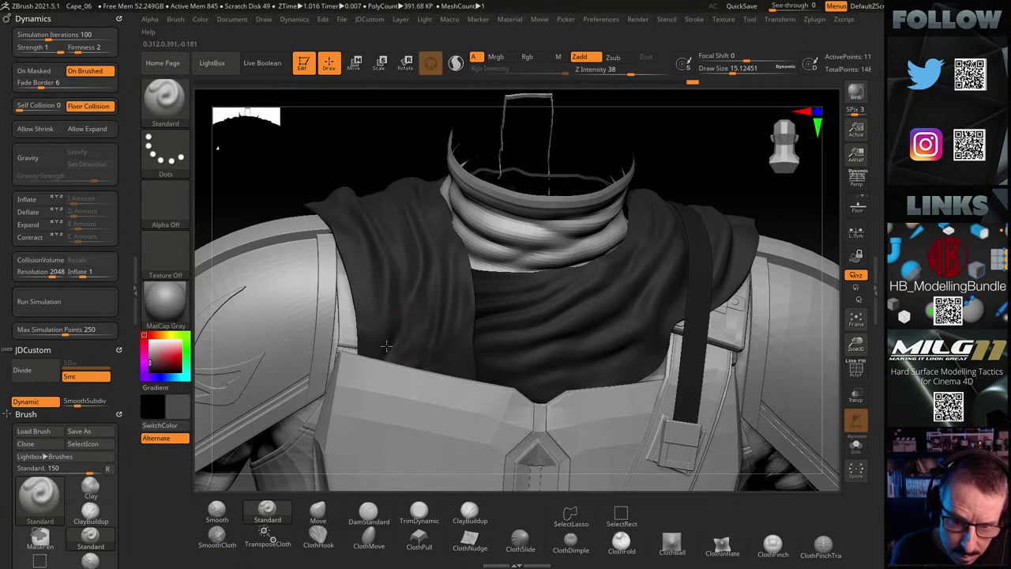
pyautogui.moveTo(677, 196); pyautogui.dragTo(661, 158)
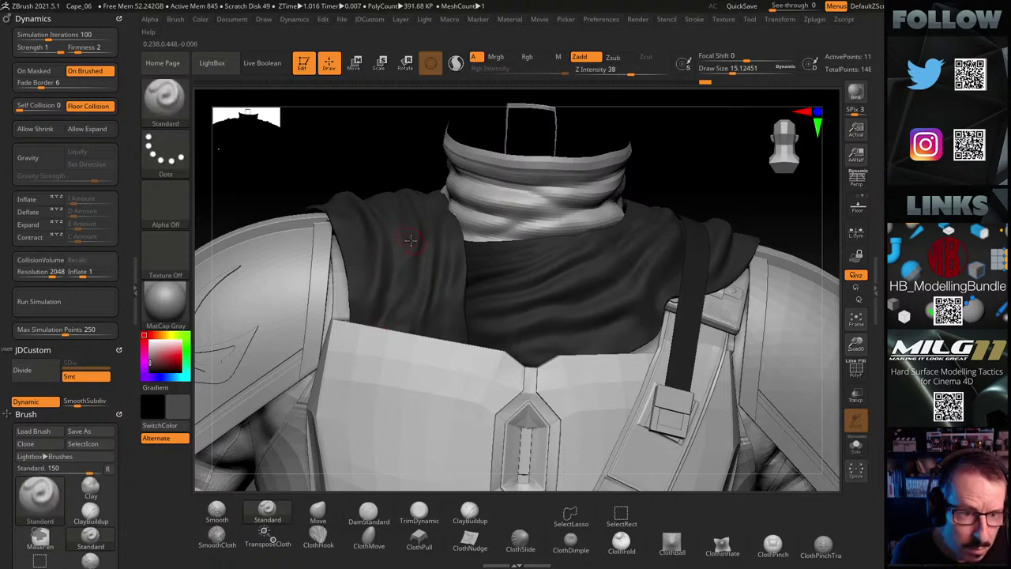
# Examine the cape's folds from the front, over both shoulders and around to the upper back
pyautogui.moveTo(361, 147)
pyautogui.mouseDown()
pyautogui.moveTo(375, 170)
pyautogui.moveTo(368, 149)
pyautogui.mouseUp()
pyautogui.press('ctrl')
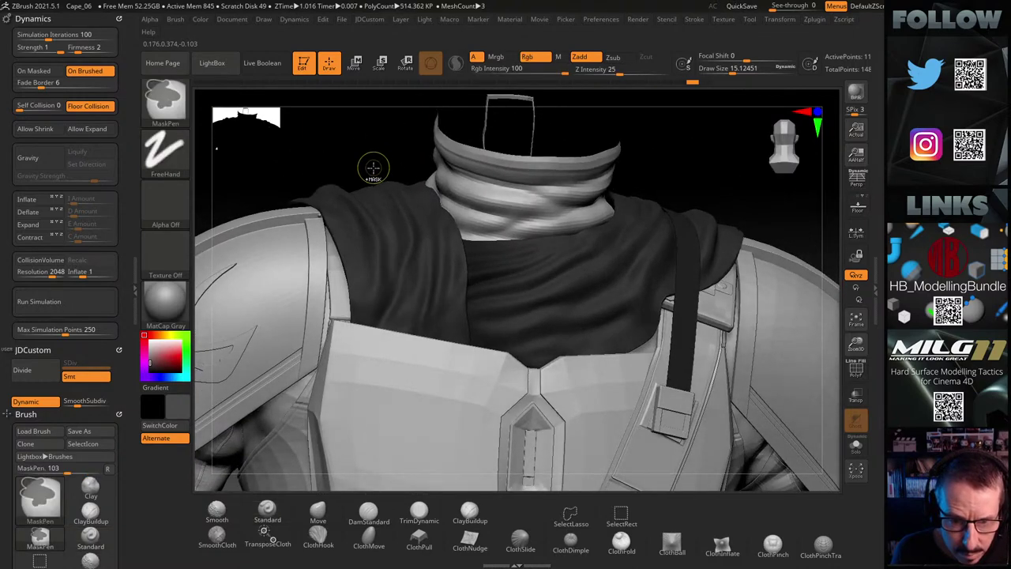
pyautogui.moveTo(682, 162)
pyautogui.mouseDown()
pyautogui.moveTo(689, 202)
pyautogui.moveTo(689, 192)
pyautogui.mouseUp()
pyautogui.keyDown('alt'); pyautogui.moveTo(710, 120); pyautogui.dragTo(641, 250); pyautogui.keyUp('alt')
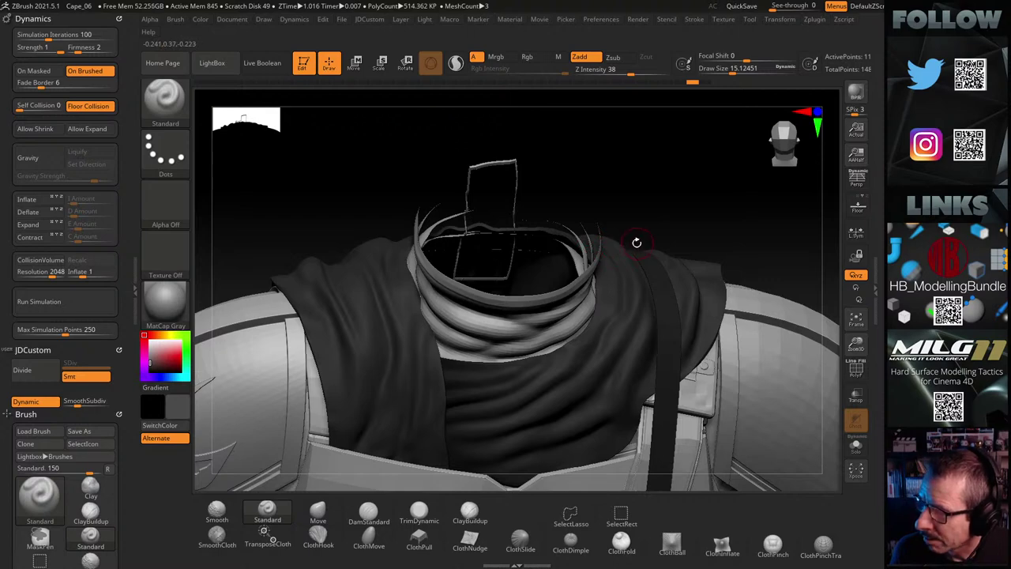
pyautogui.moveTo(659, 219); pyautogui.dragTo(685, 168)
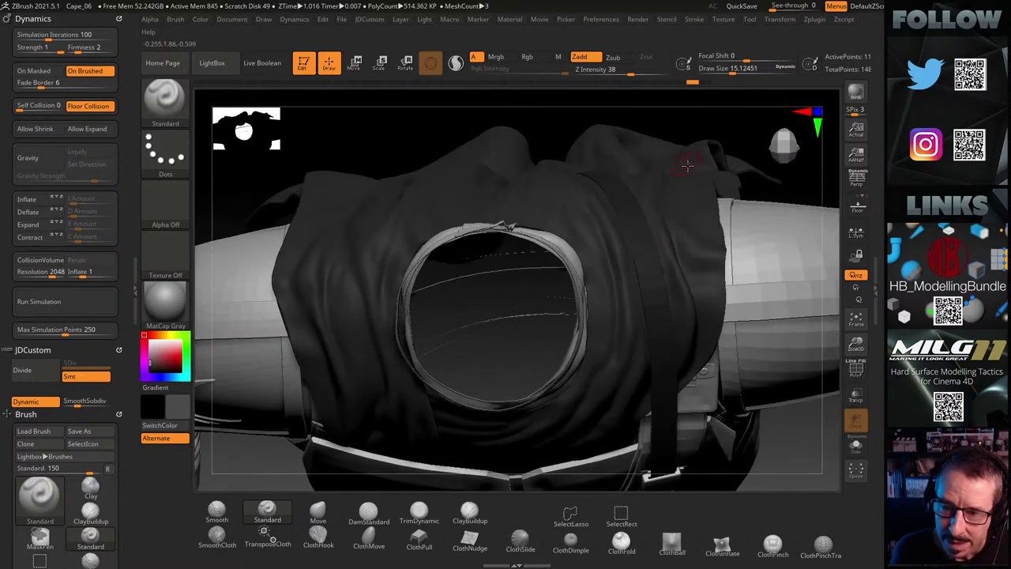
pyautogui.moveTo(791, 166); pyautogui.dragTo(802, 223)
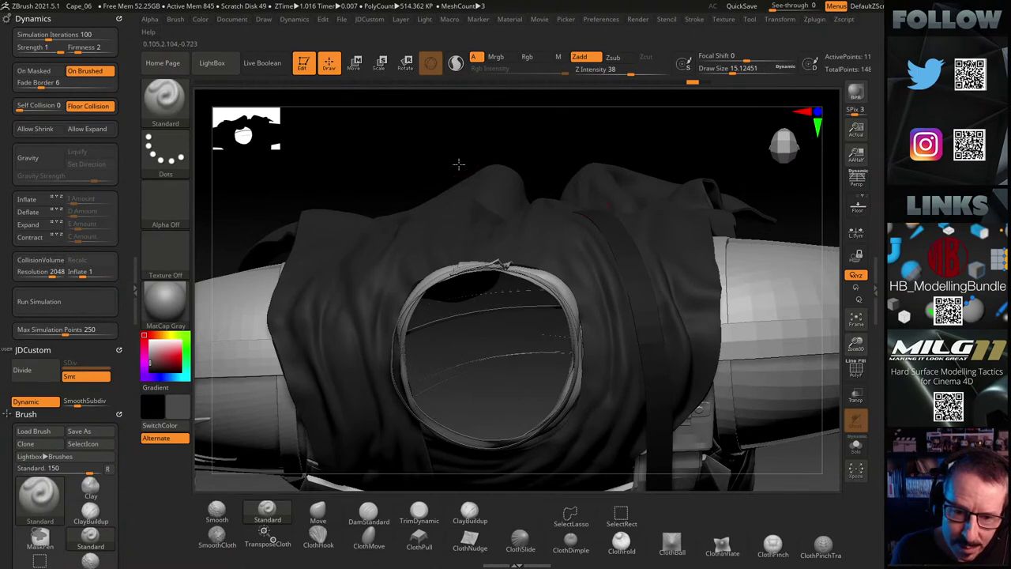
pyautogui.moveTo(459, 163)
pyautogui.mouseDown()
pyautogui.moveTo(469, 156)
pyautogui.moveTo(472, 168)
pyautogui.moveTo(463, 163)
pyautogui.mouseUp()
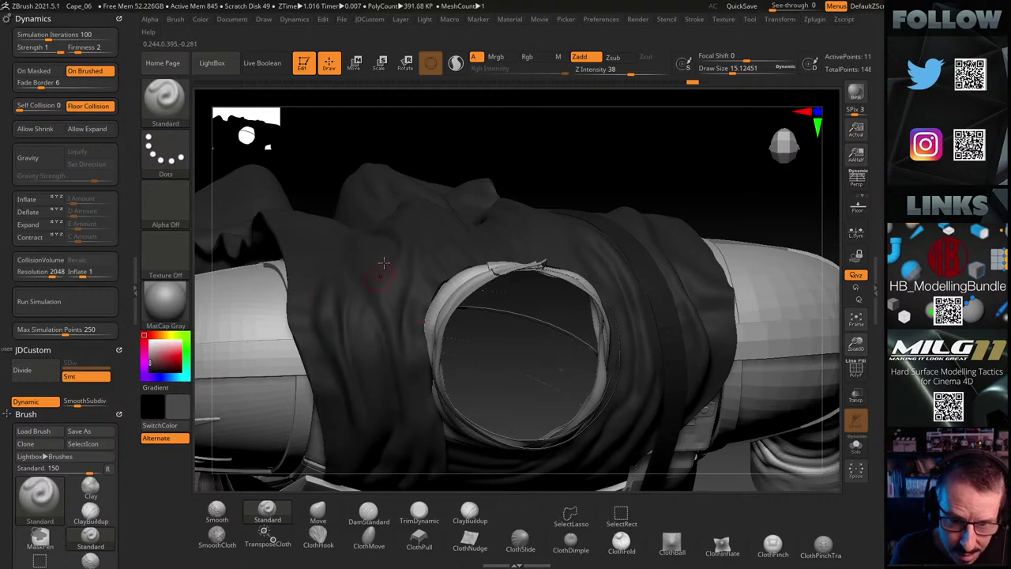
pyautogui.moveTo(561, 144); pyautogui.dragTo(356, 223)
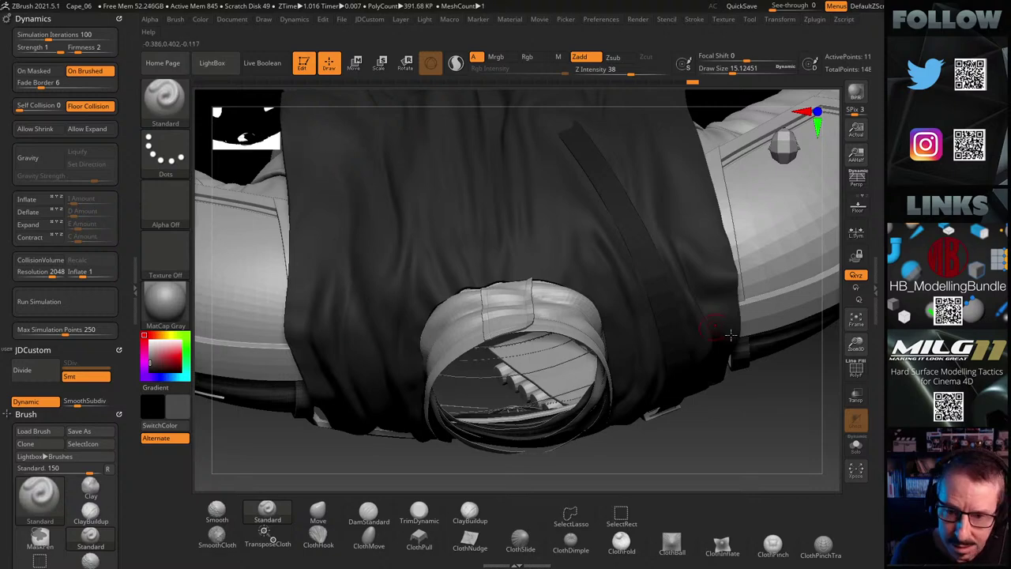
pyautogui.moveTo(784, 417); pyautogui.dragTo(637, 339)
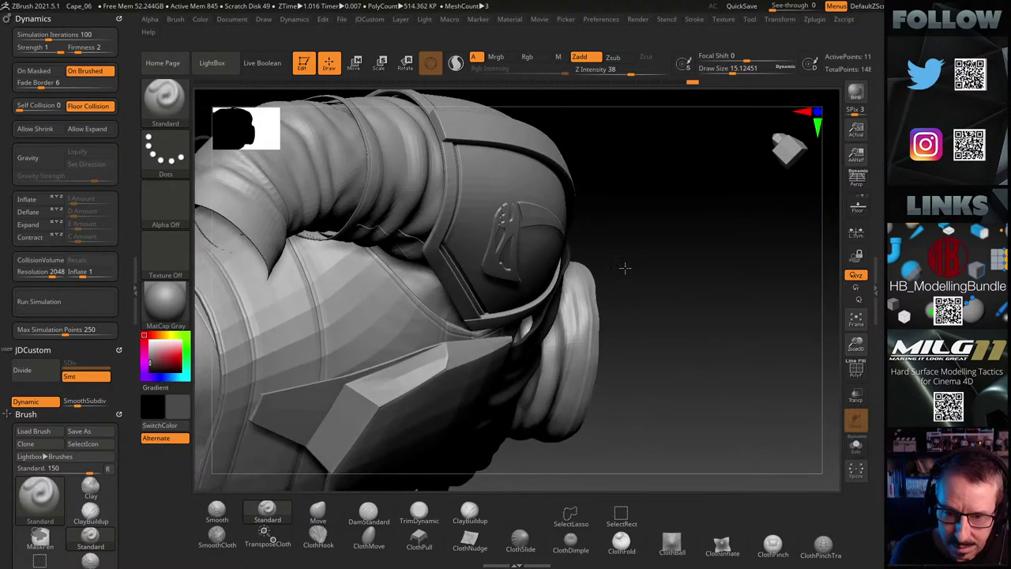
pyautogui.moveTo(625, 268); pyautogui.dragTo(604, 189)
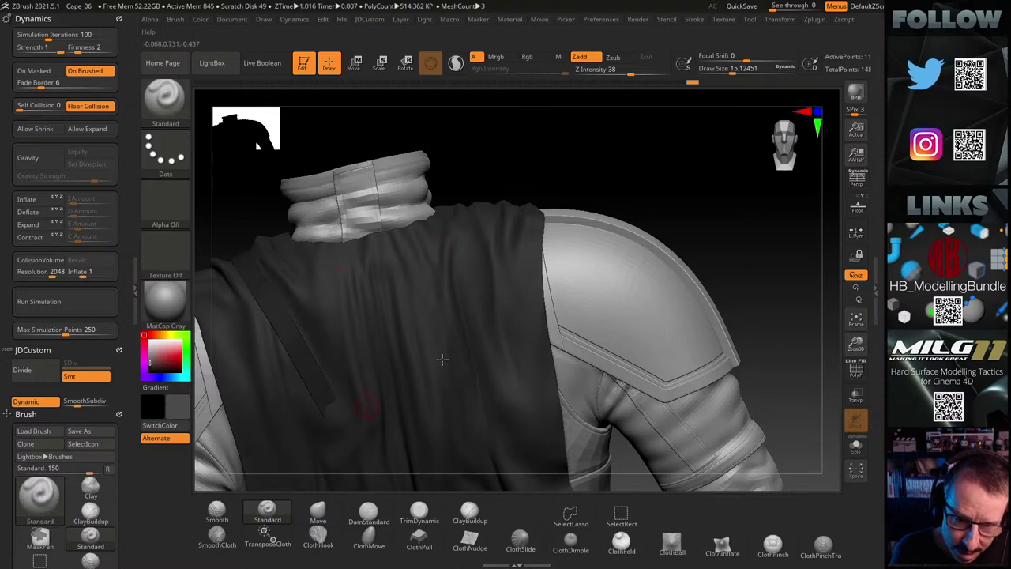
# Set the Standard brush's Z Intensity to 26 and sculpt softer folds down the upper back beside the shoulder plate opposite the strap
pyautogui.moveTo(624, 160)
pyautogui.mouseDown()
pyautogui.moveTo(616, 164)
pyautogui.moveTo(623, 153)
pyautogui.moveTo(623, 176)
pyautogui.moveTo(614, 159)
pyautogui.mouseUp()
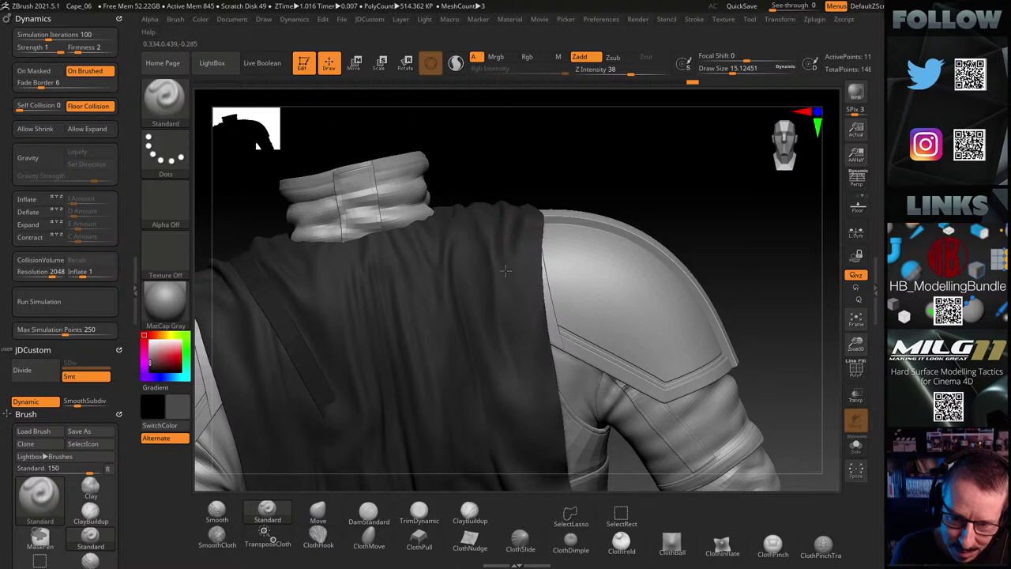
pyautogui.moveTo(654, 189); pyautogui.dragTo(560, 233)
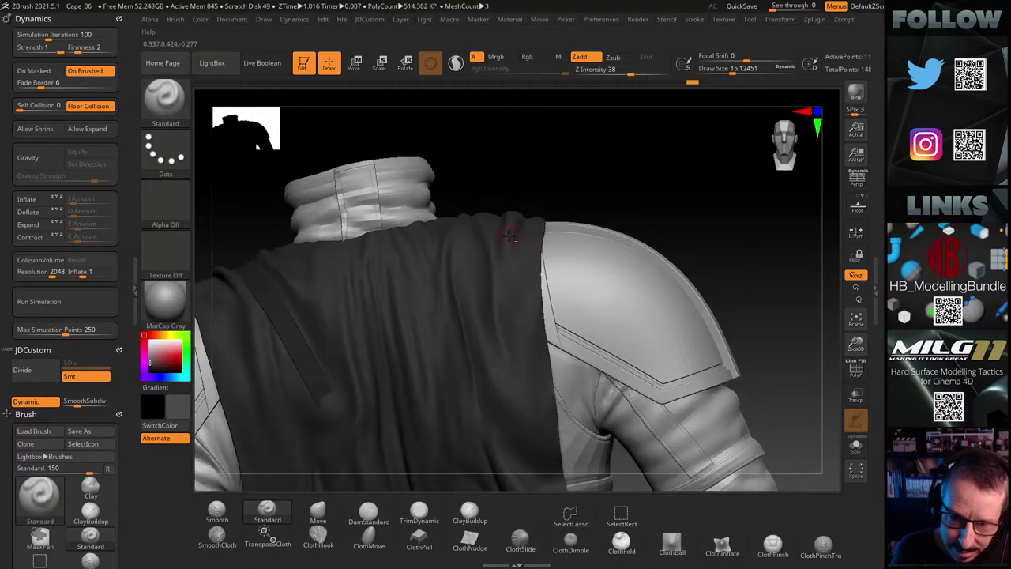
pyautogui.moveTo(645, 178); pyautogui.dragTo(638, 199)
pyautogui.moveTo(628, 76); pyautogui.dragTo(621, 79)
pyautogui.moveTo(607, 143); pyautogui.dragTo(593, 161)
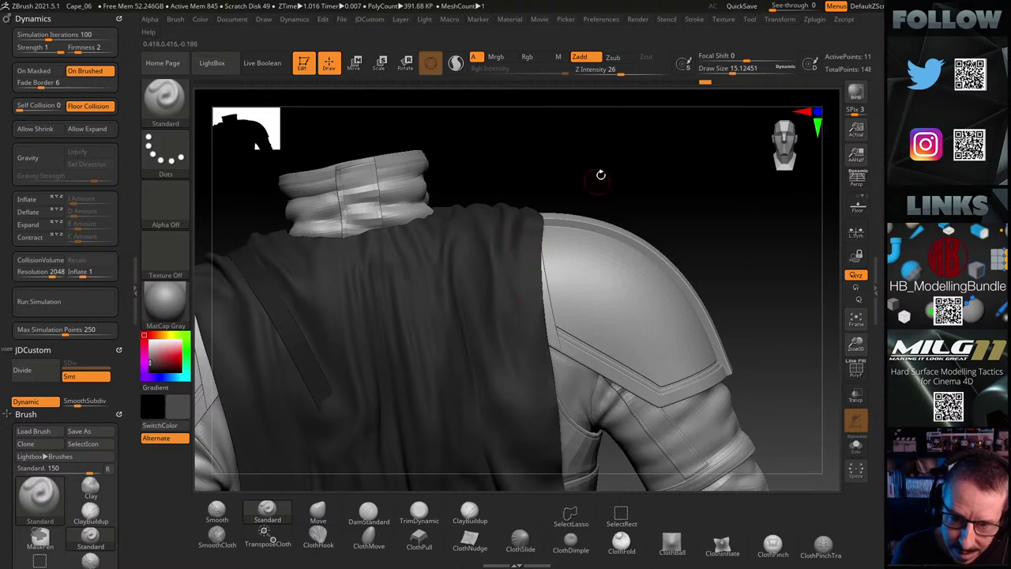
pyautogui.moveTo(602, 172)
pyautogui.mouseDown()
pyautogui.moveTo(605, 189)
pyautogui.moveTo(601, 158)
pyautogui.mouseUp()
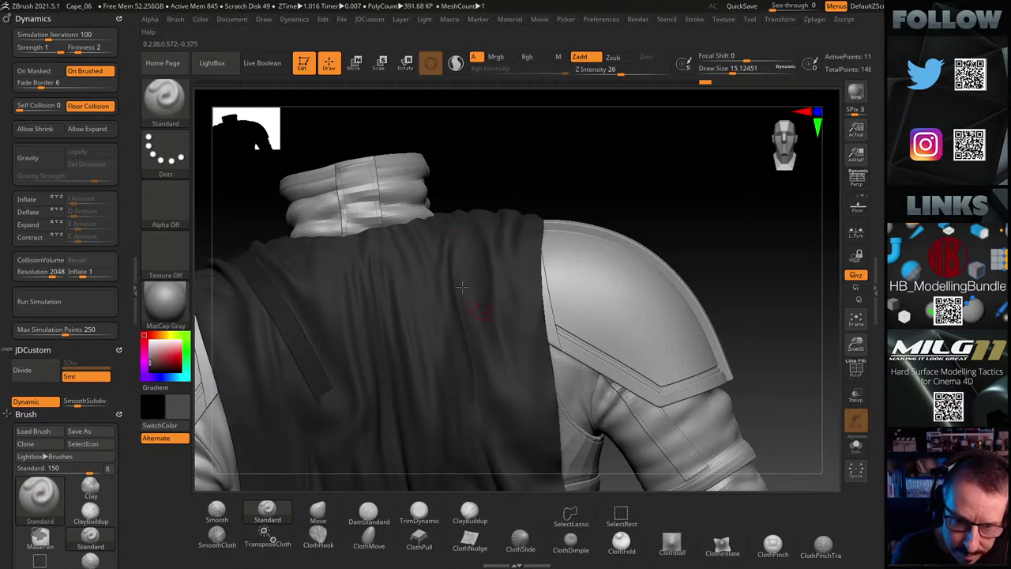
# Refine the vertical folds on the upper back between the collar, the strap's lower end and the middle of the cape
pyautogui.moveTo(515, 151); pyautogui.dragTo(338, 249)
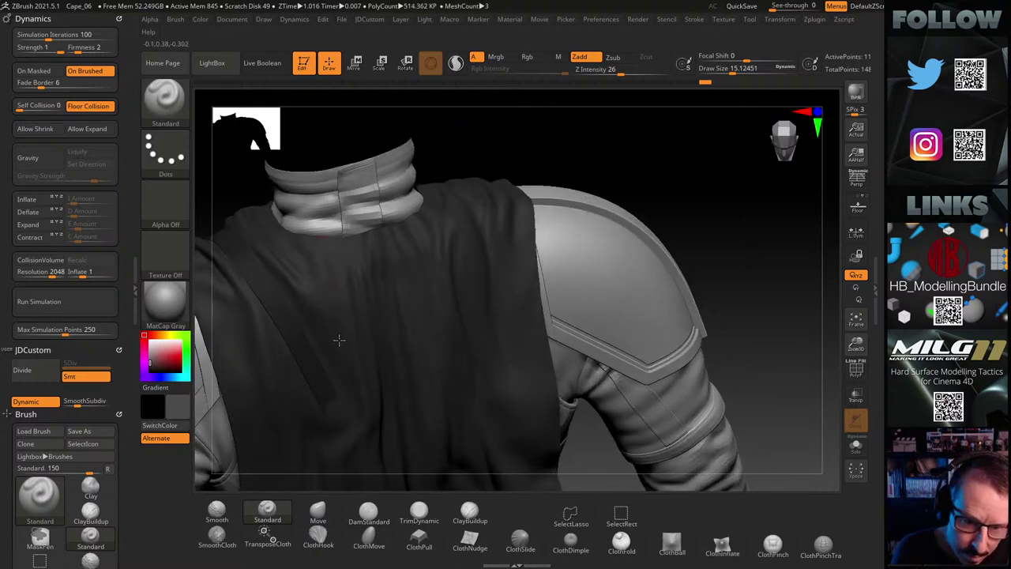
pyautogui.moveTo(548, 137); pyautogui.dragTo(389, 247)
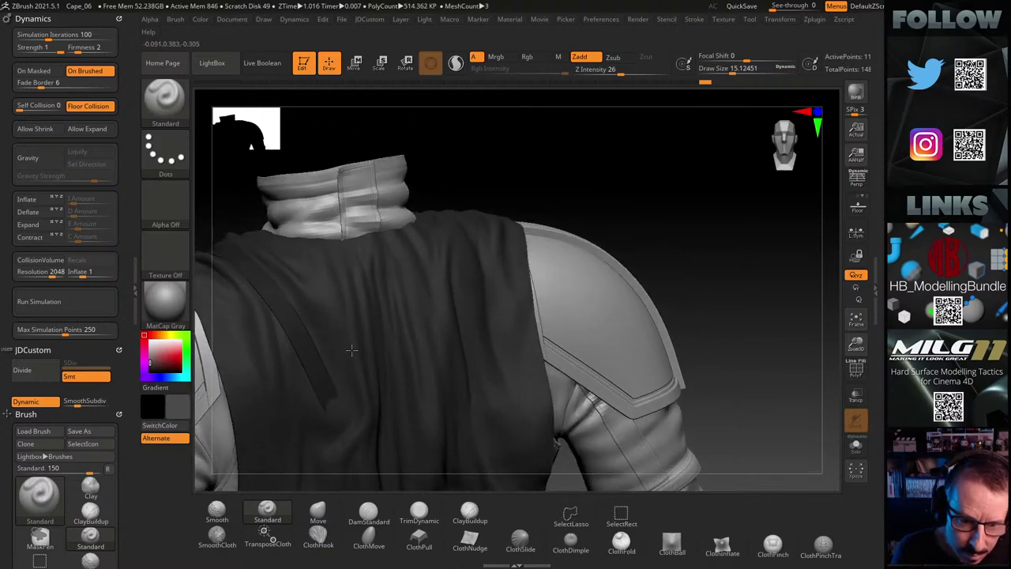
pyautogui.moveTo(528, 153); pyautogui.dragTo(344, 241)
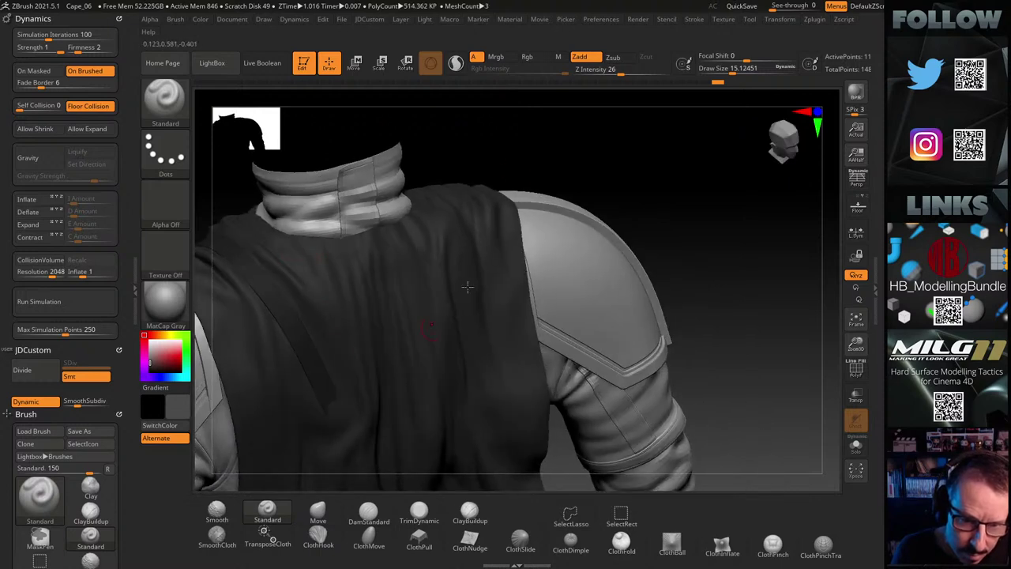
# Extend the folds down the back along the cape's outer edge beside the arm, and check the whole cape from behind
pyautogui.moveTo(652, 174); pyautogui.dragTo(716, 115)
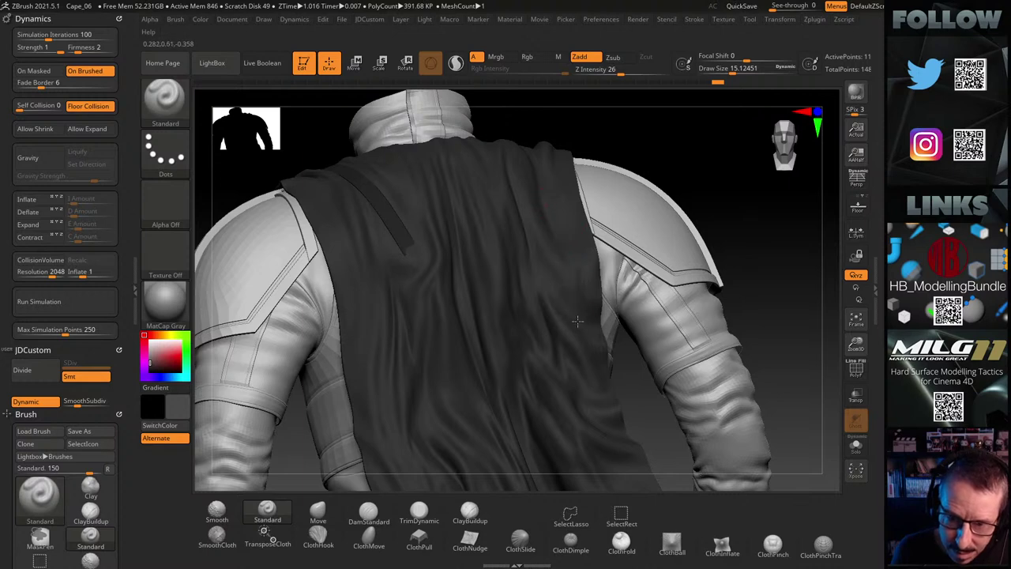
pyautogui.moveTo(731, 196)
pyautogui.mouseDown()
pyautogui.moveTo(727, 226)
pyautogui.moveTo(682, 214)
pyautogui.moveTo(643, 278)
pyautogui.moveTo(643, 306)
pyautogui.moveTo(661, 287)
pyautogui.mouseUp()
pyautogui.moveTo(644, 364)
pyautogui.mouseDown()
pyautogui.moveTo(657, 350)
pyautogui.moveTo(643, 354)
pyautogui.mouseUp()
pyautogui.keyDown('alt'); pyautogui.moveTo(643, 354); pyautogui.dragTo(617, 300); pyautogui.keyUp('alt')
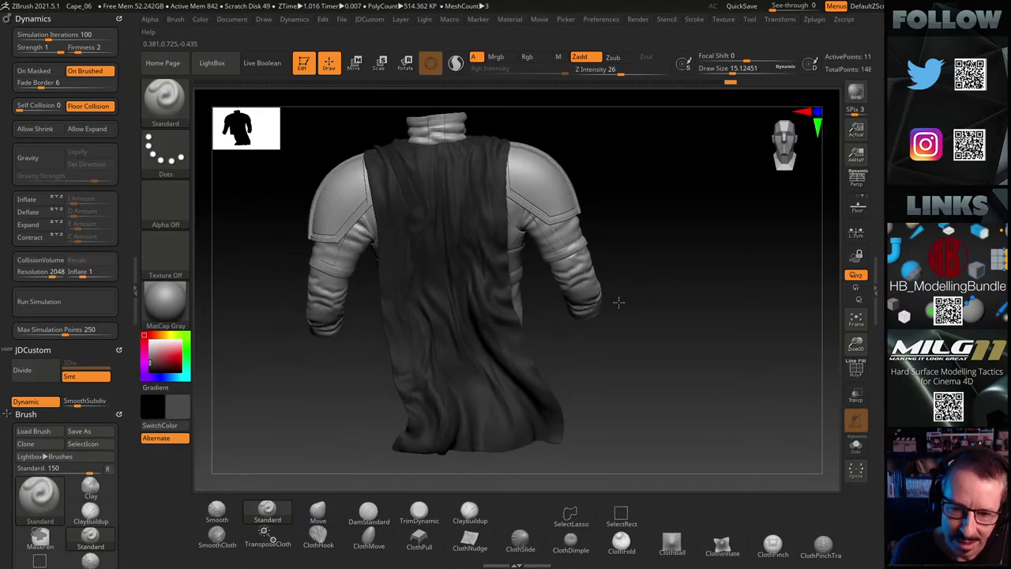
# Sculpt Standard-brush folds down the front shoulder drape opposite the strap, between the collar and the shoulder plate
pyautogui.moveTo(639, 266); pyautogui.dragTo(695, 205)
pyautogui.moveTo(668, 173)
pyautogui.keyDown('alt'); pyautogui.mouseDown()
pyautogui.moveTo(662, 189)
pyautogui.moveTo(659, 166)
pyautogui.moveTo(648, 178)
pyautogui.moveTo(641, 156)
pyautogui.moveTo(752, 103)
pyautogui.mouseUp(); pyautogui.keyUp('alt')
pyautogui.moveTo(684, 138); pyautogui.dragTo(600, 209)
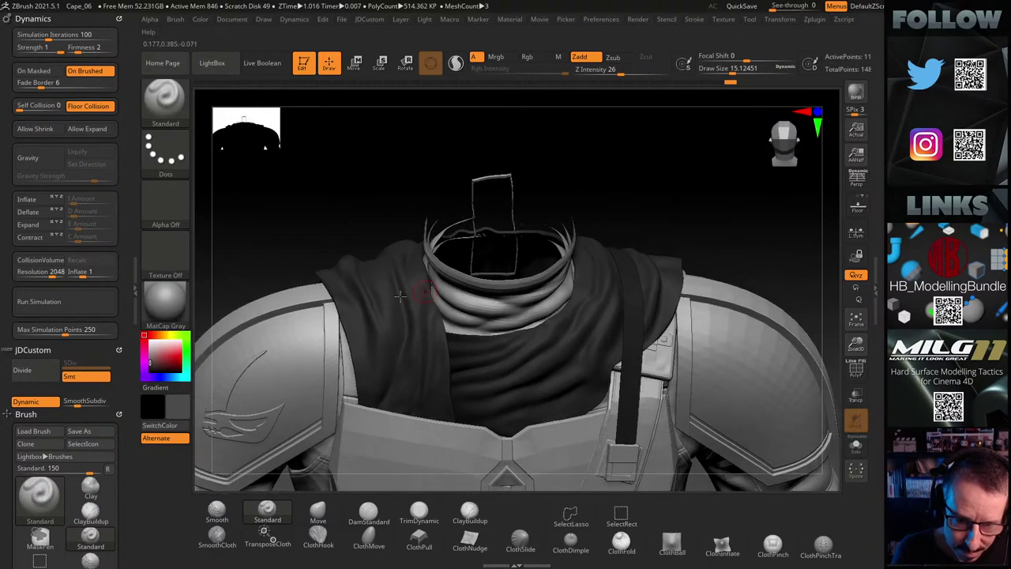
pyautogui.keyDown('alt'); pyautogui.moveTo(392, 203); pyautogui.dragTo(489, 144); pyautogui.keyUp('alt')
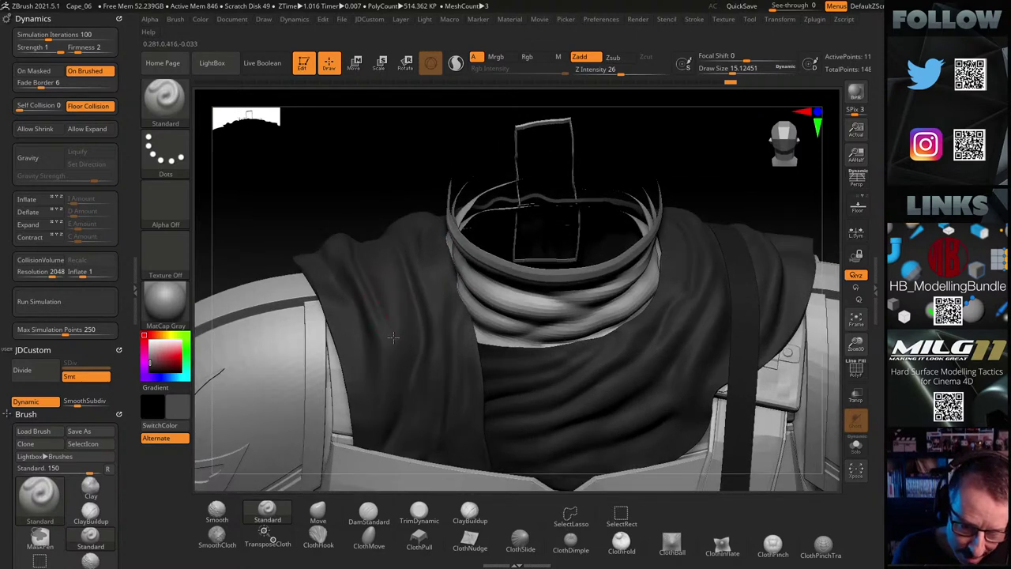
pyautogui.moveTo(369, 199)
pyautogui.mouseDown()
pyautogui.moveTo(368, 176)
pyautogui.moveTo(379, 212)
pyautogui.mouseUp()
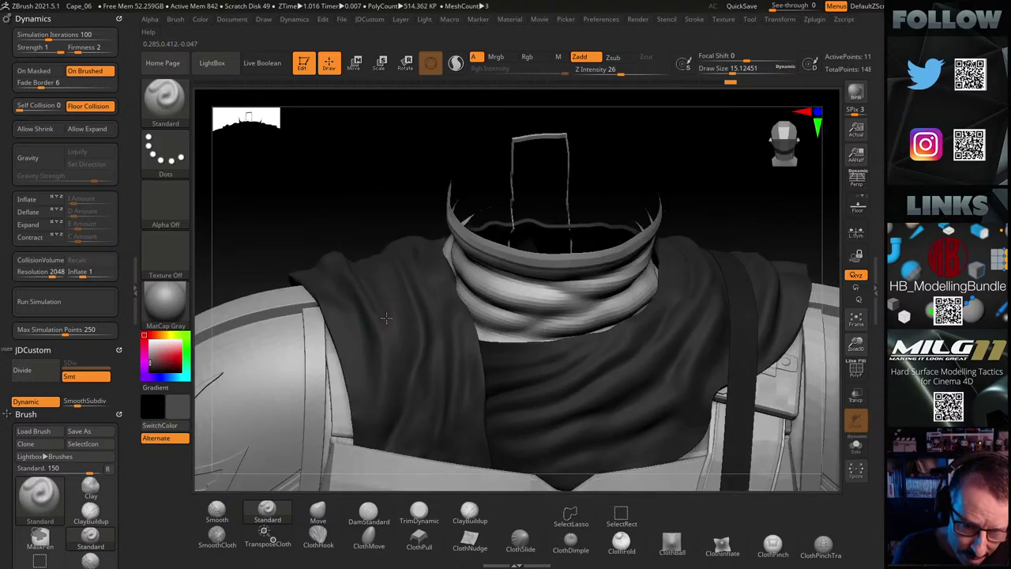
pyautogui.moveTo(379, 221); pyautogui.dragTo(391, 322)
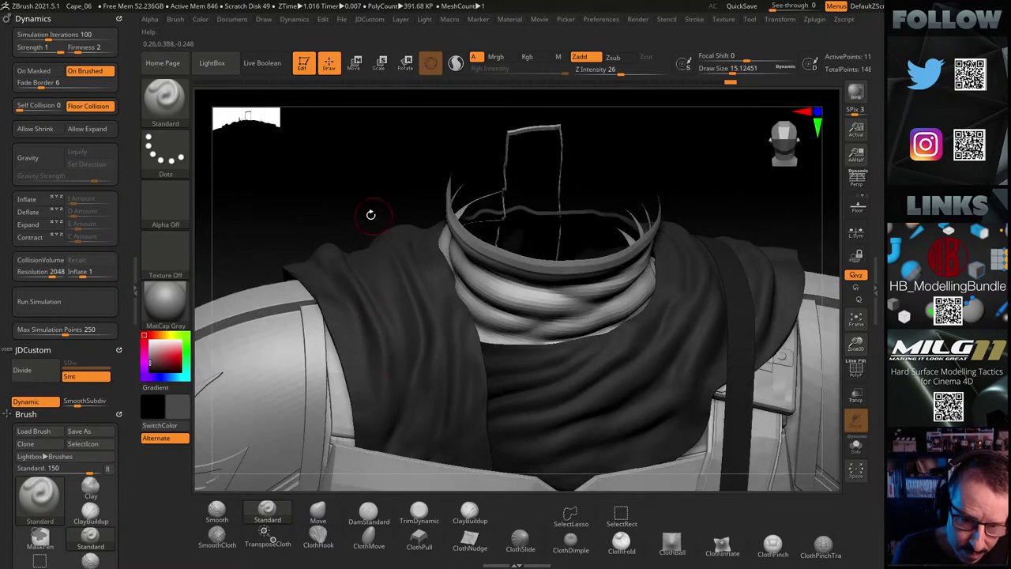
pyautogui.moveTo(371, 214); pyautogui.dragTo(389, 271)
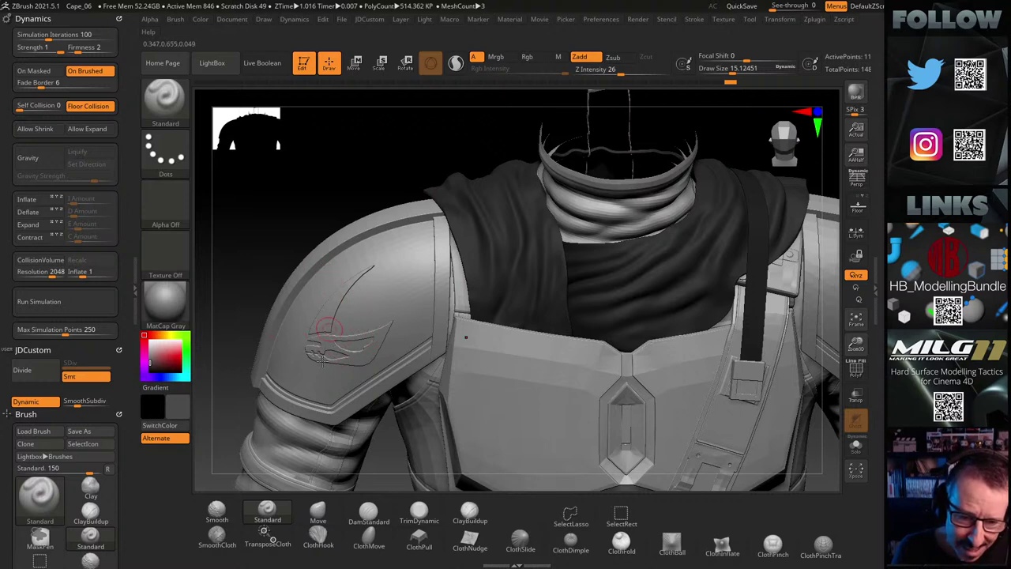
# Refine the folds crossing the drape's upper part near its outer shoulder edge
pyautogui.moveTo(450, 154); pyautogui.dragTo(522, 124)
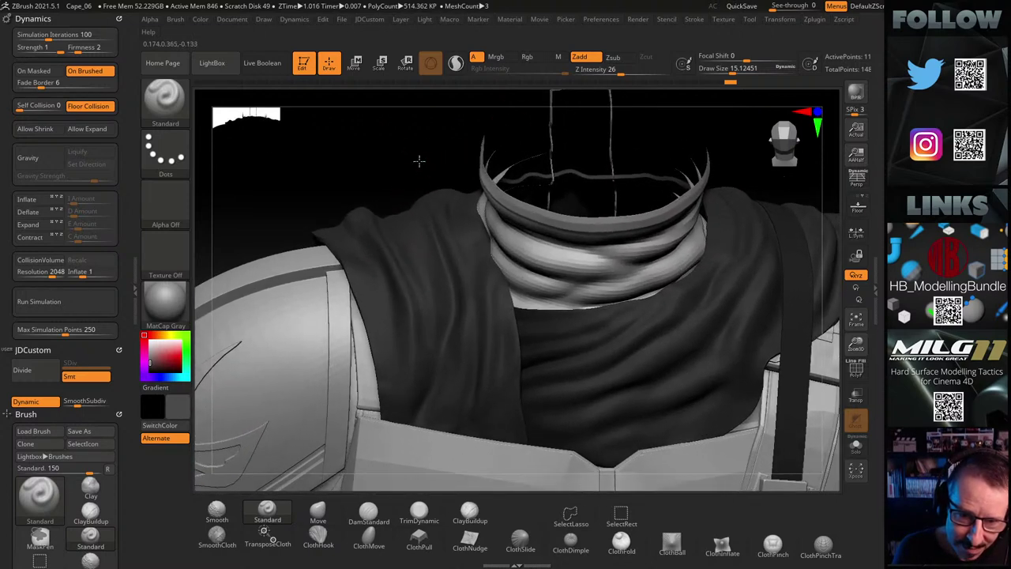
pyautogui.moveTo(419, 161); pyautogui.dragTo(420, 177)
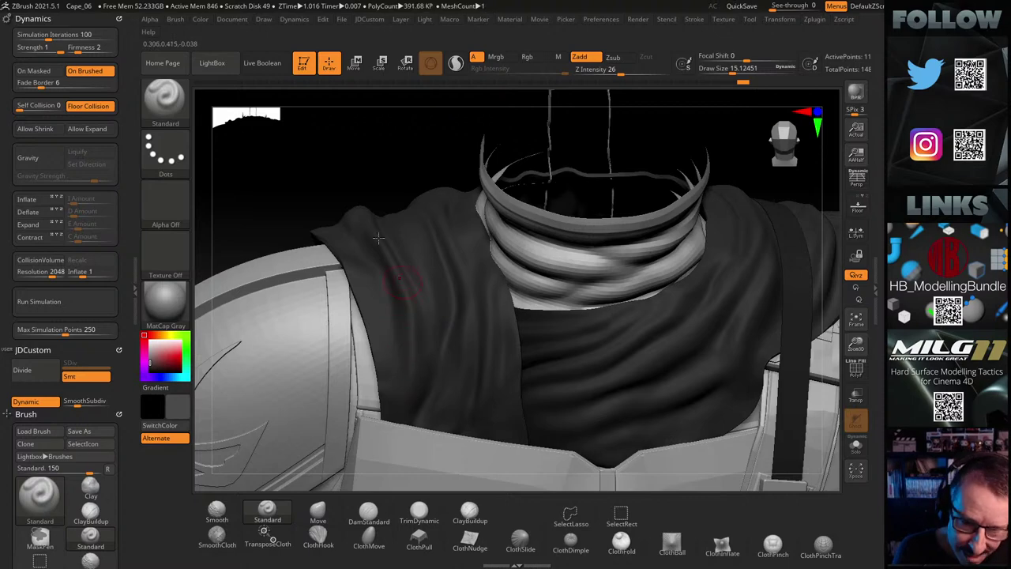
pyautogui.moveTo(361, 163)
pyautogui.mouseDown()
pyautogui.moveTo(384, 160)
pyautogui.moveTo(397, 184)
pyautogui.moveTo(379, 207)
pyautogui.moveTo(300, 226)
pyautogui.mouseUp()
# Lower the SmoothCloth brush's Z Intensity and soften the folds along the drape's outer edge on the shoulder
pyautogui.press('shift')
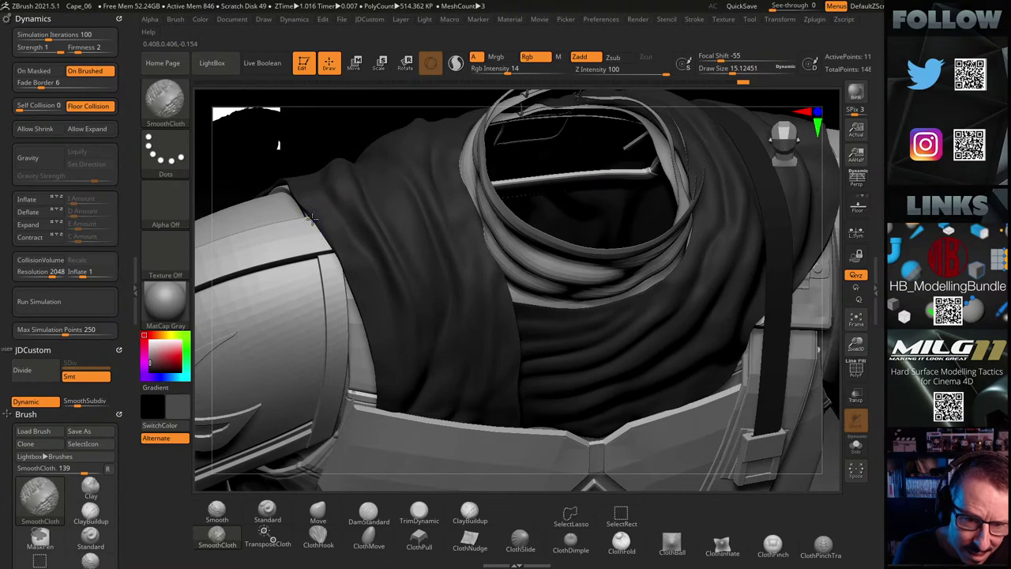
pyautogui.moveTo(315, 162)
pyautogui.mouseDown()
pyautogui.moveTo(308, 149)
pyautogui.moveTo(327, 137)
pyautogui.mouseUp()
pyautogui.press('ctrl')
pyautogui.press('shift')
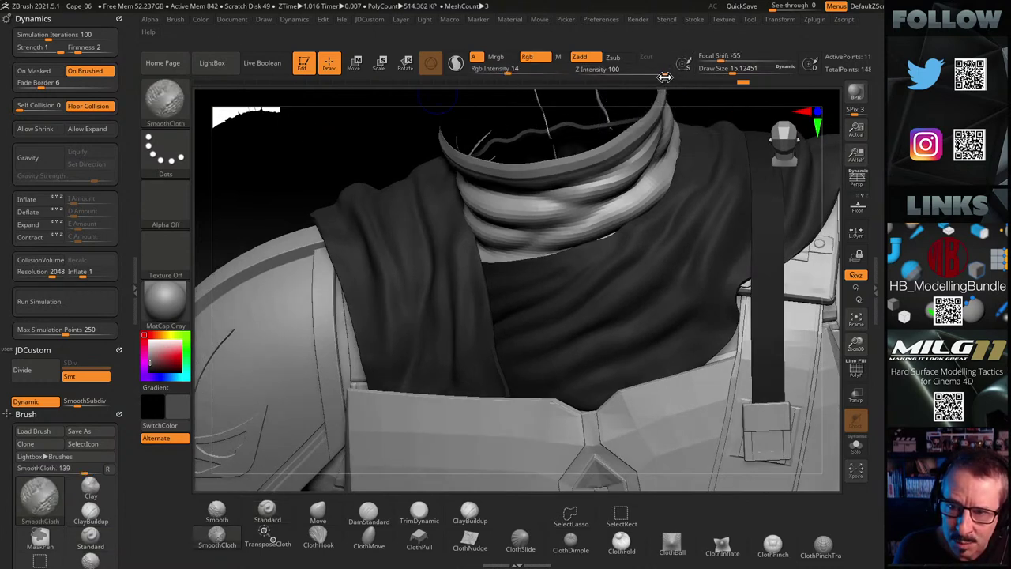
pyautogui.moveTo(666, 74); pyautogui.dragTo(610, 81)
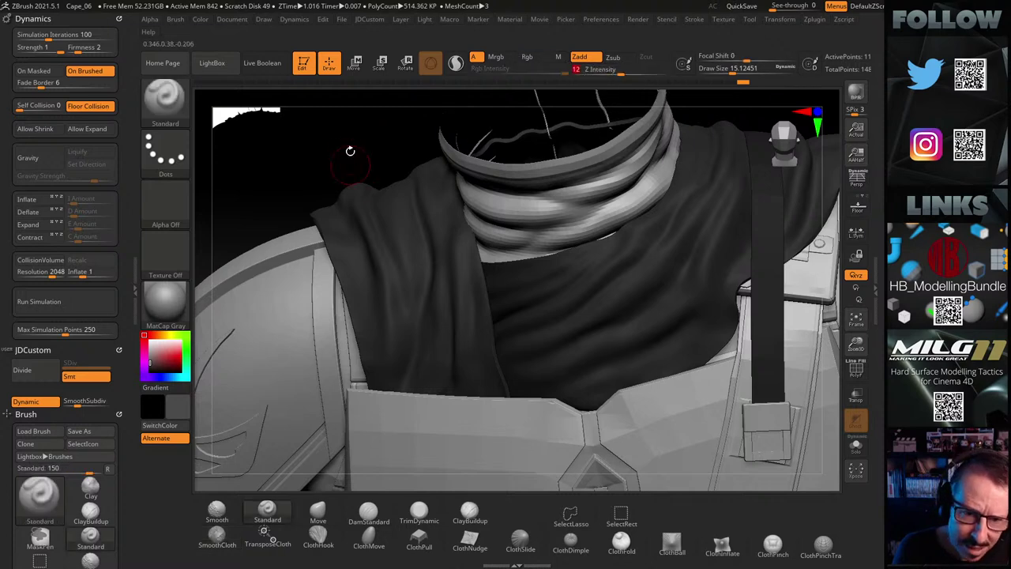
pyautogui.moveTo(352, 151); pyautogui.dragTo(364, 214)
pyautogui.press('shift')
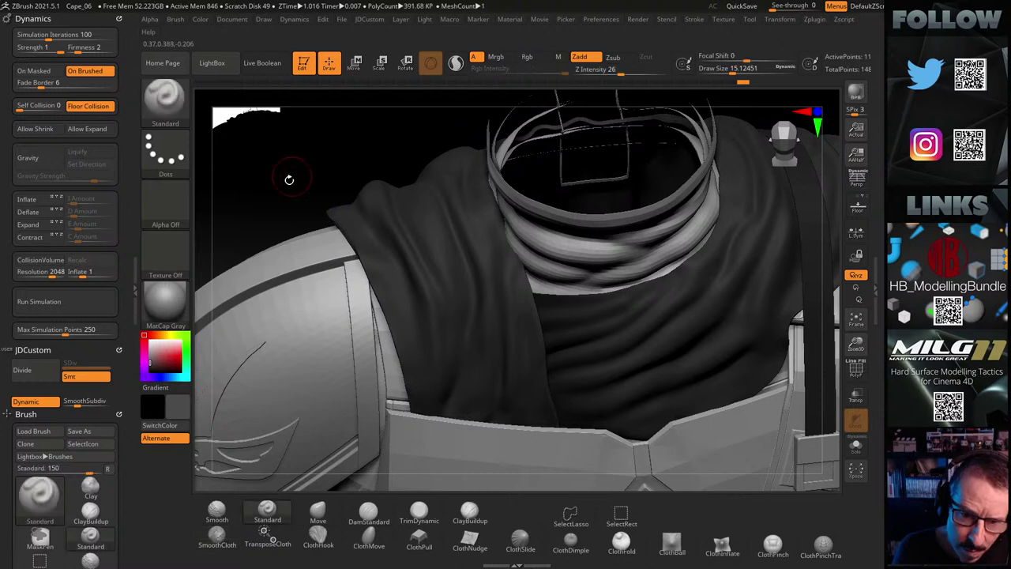
# Build up the vertical folds at the drape's lower end, just above the chest plate, with the Standard brush
pyautogui.moveTo(289, 179)
pyautogui.mouseDown()
pyautogui.moveTo(278, 161)
pyautogui.moveTo(287, 167)
pyautogui.mouseUp()
pyautogui.keyDown('alt'); pyautogui.moveTo(426, 280); pyautogui.dragTo(425, 276); pyautogui.keyUp('alt')
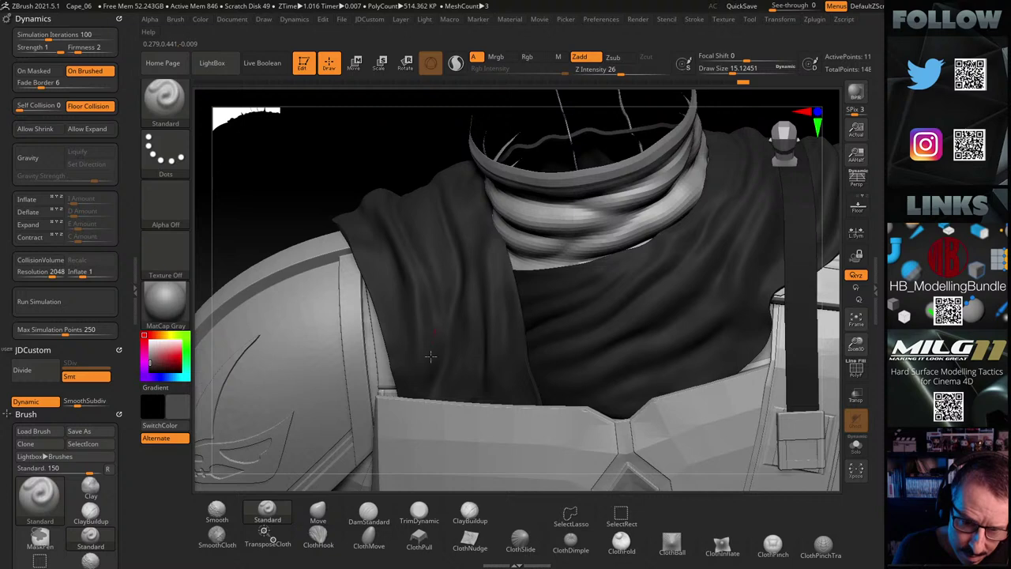
pyautogui.moveTo(293, 203); pyautogui.dragTo(301, 180, button='right')
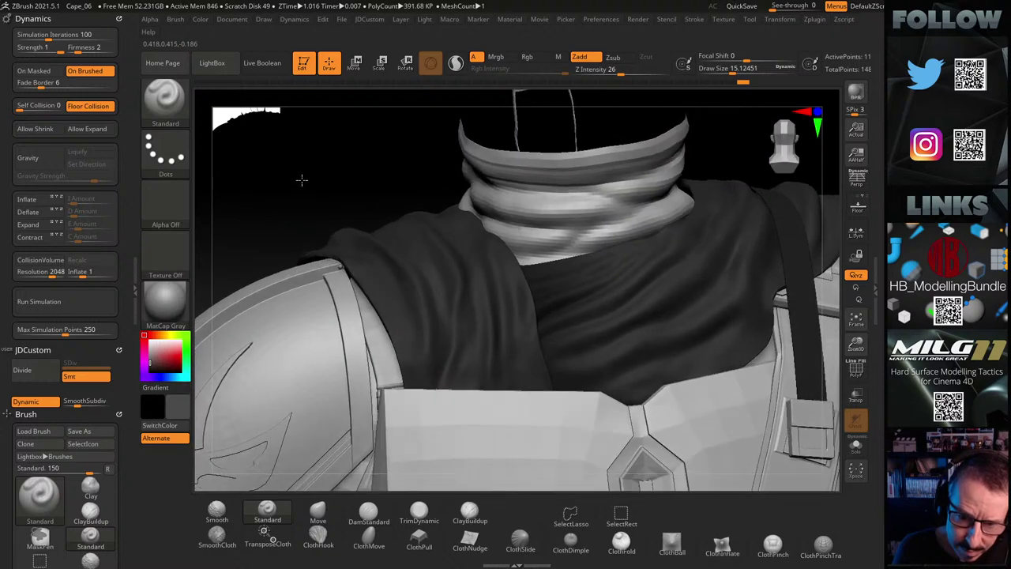
pyautogui.moveTo(302, 180); pyautogui.dragTo(304, 187)
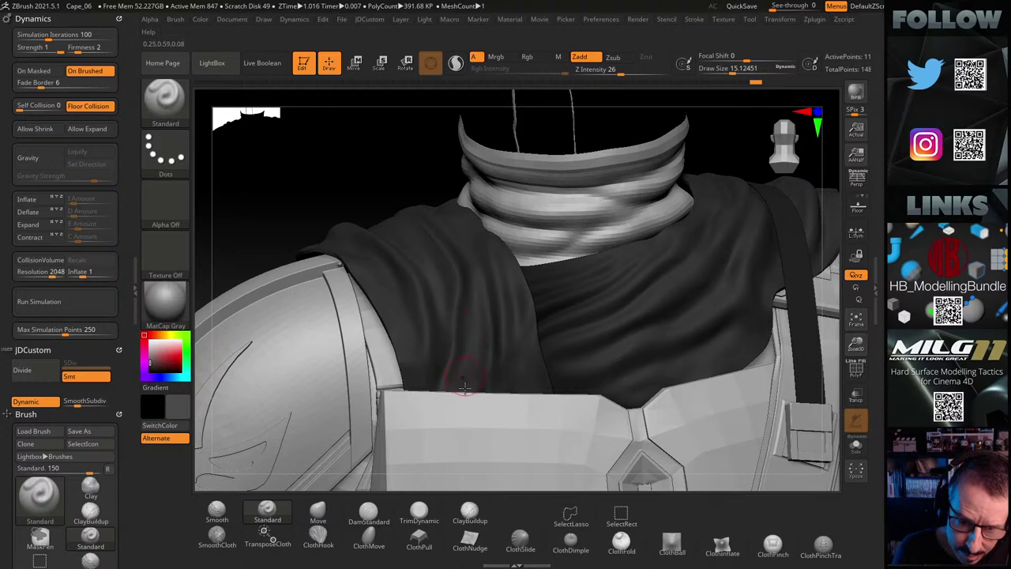
# Refine the folds along the drape's inner edge, from beside the collar down to where it overlaps the chest cloth
pyautogui.moveTo(338, 184); pyautogui.dragTo(353, 225)
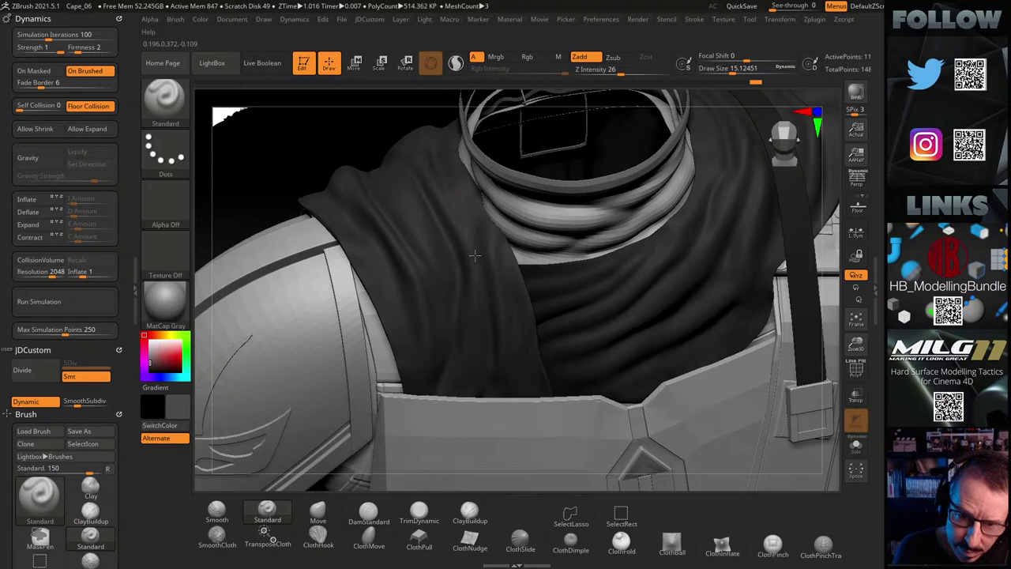
pyautogui.moveTo(294, 180); pyautogui.dragTo(298, 153)
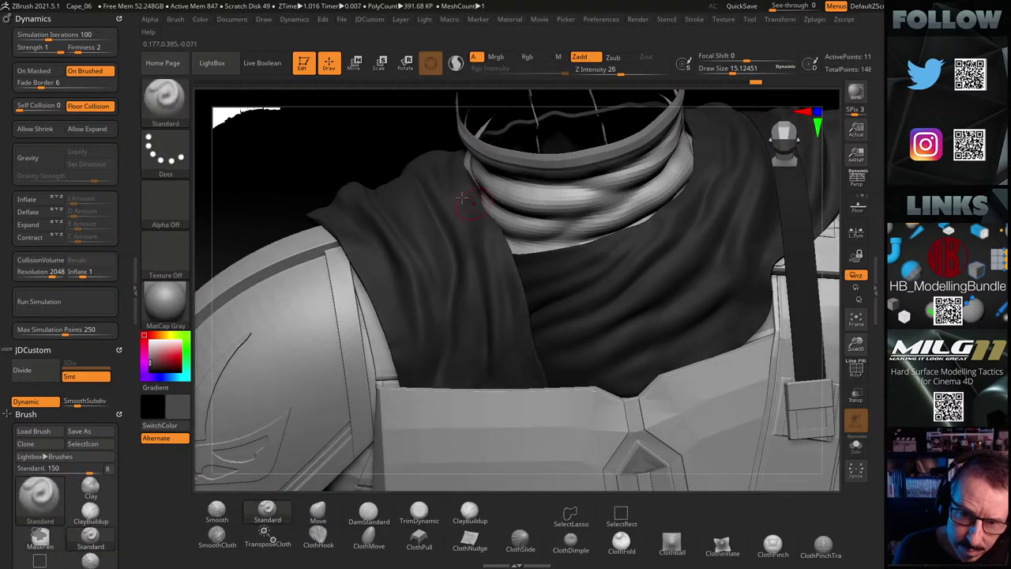
pyautogui.moveTo(443, 171); pyautogui.dragTo(465, 205)
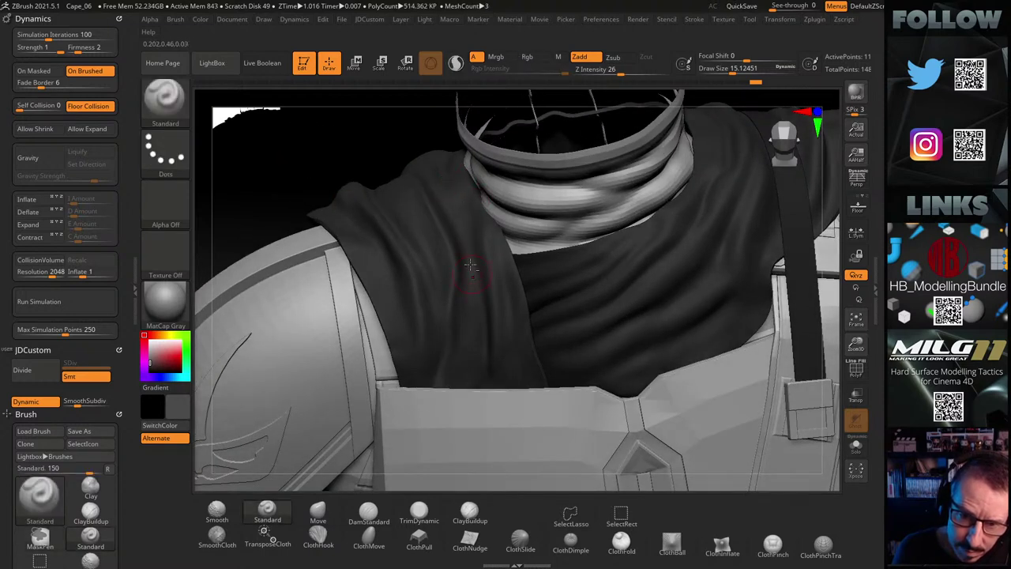
# Build up finer folds across the lower chest cloth above the chest plate with the Standard brush and soften them with SmoothCloth
pyautogui.moveTo(345, 162); pyautogui.dragTo(276, 225, button='right')
pyautogui.keyDown('alt'); pyautogui.moveTo(277, 224); pyautogui.dragTo(276, 141); pyautogui.keyUp('alt')
pyautogui.moveTo(786, 194); pyautogui.dragTo(713, 200, button='right')
pyautogui.moveTo(648, 223); pyautogui.dragTo(503, 332, button='right')
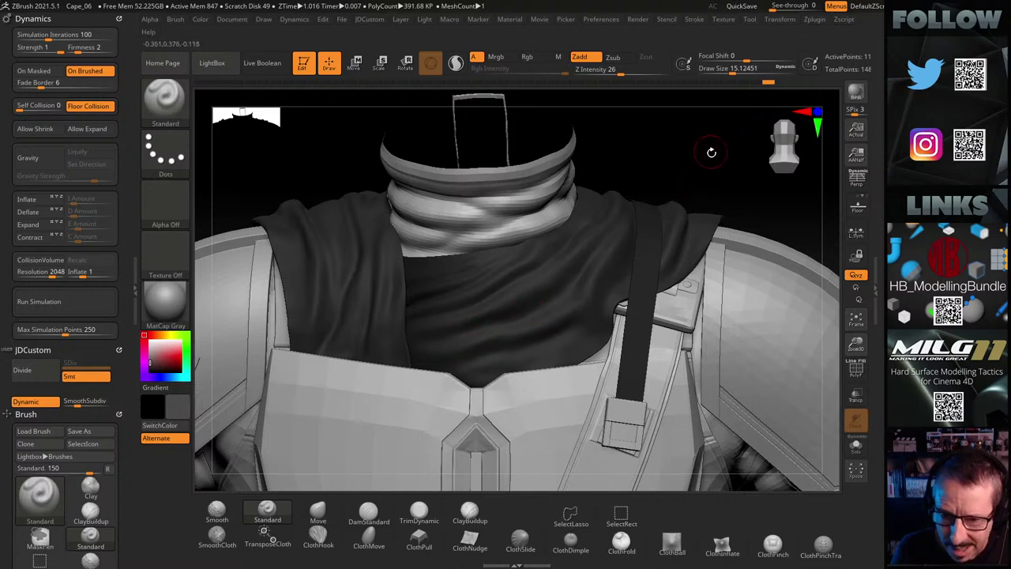
pyautogui.moveTo(710, 155); pyautogui.dragTo(676, 178)
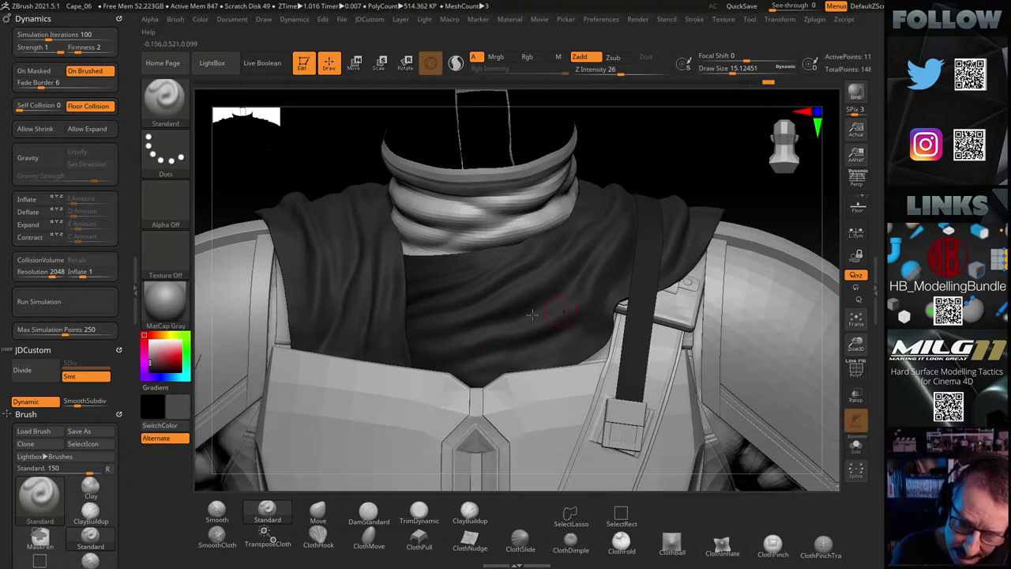
pyautogui.moveTo(666, 162); pyautogui.dragTo(669, 154)
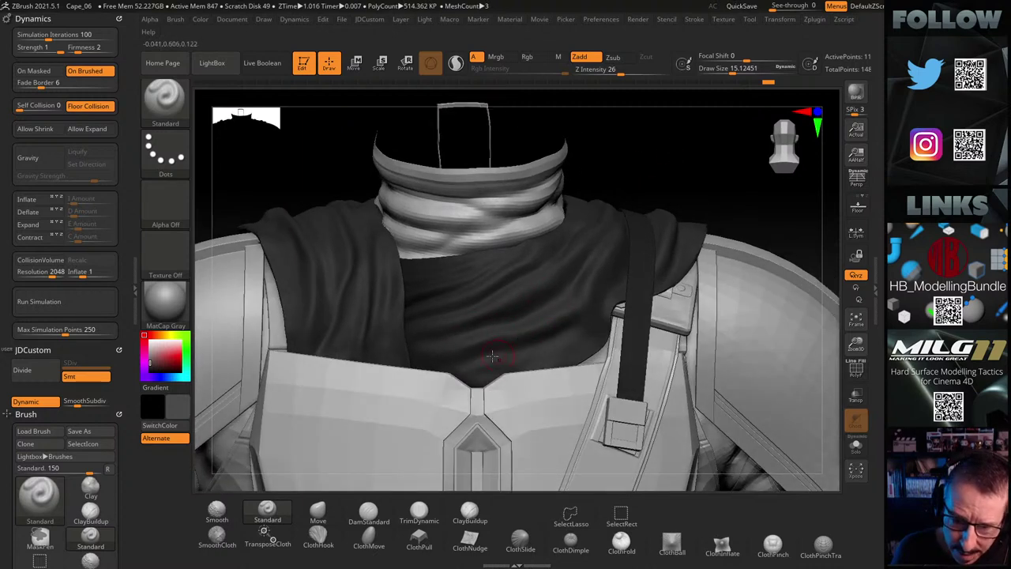
pyautogui.press('shift')
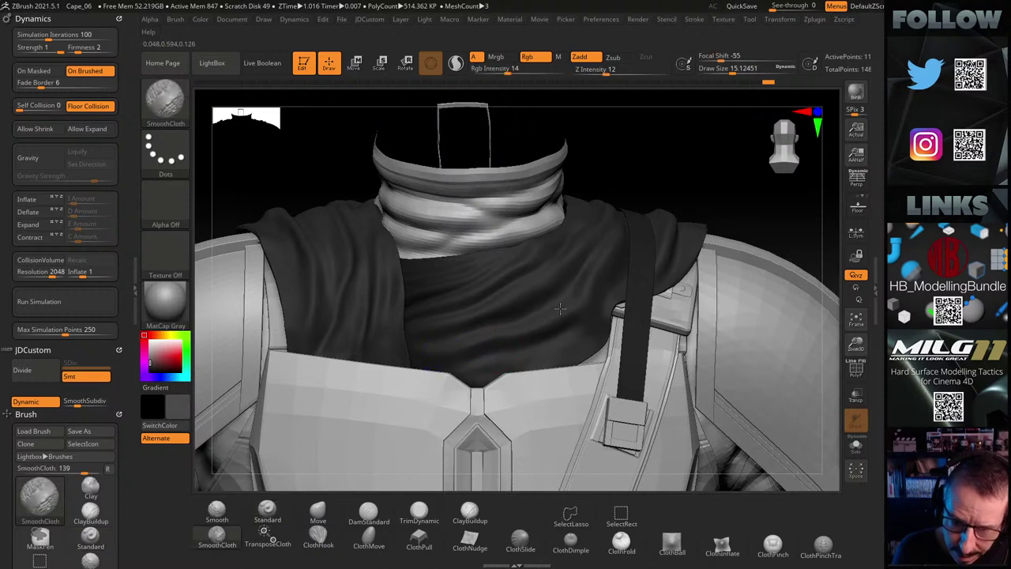
# Extend and soften the diagonal chest folds running from the chest plate up toward the shoulder strap
pyautogui.moveTo(679, 161); pyautogui.dragTo(677, 167)
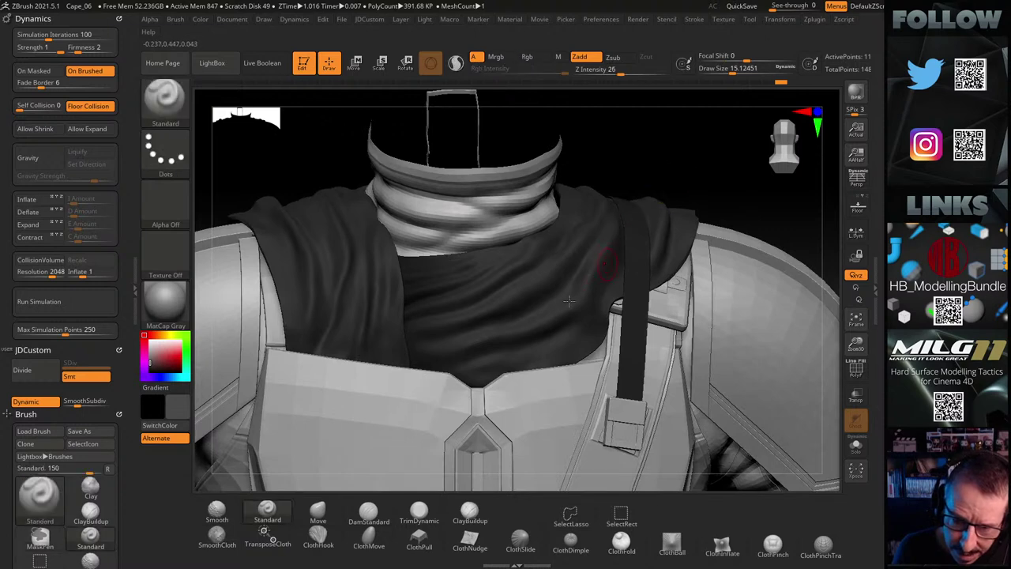
pyautogui.press('shift')
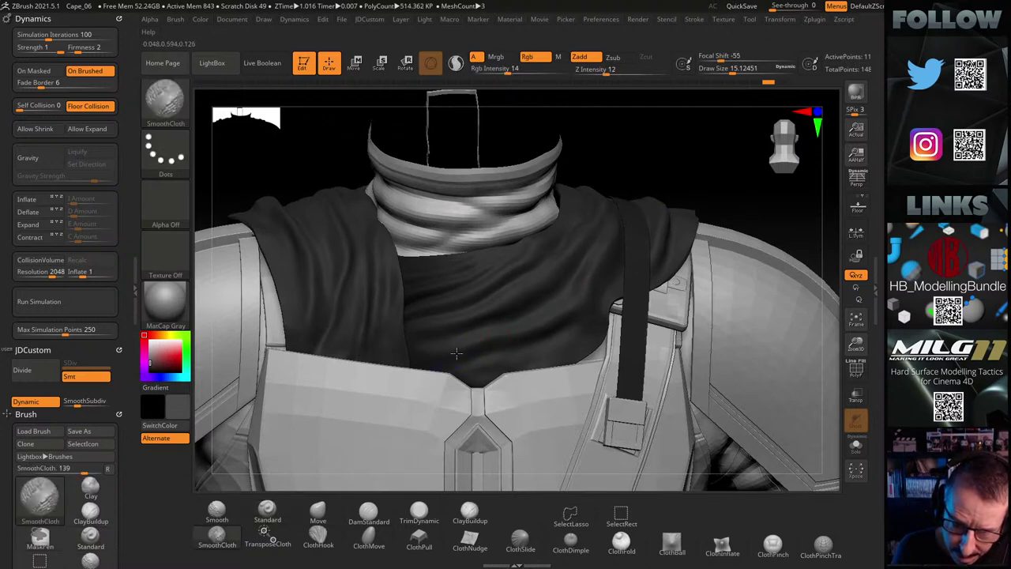
pyautogui.moveTo(672, 164); pyautogui.dragTo(620, 208)
pyautogui.press('shift')
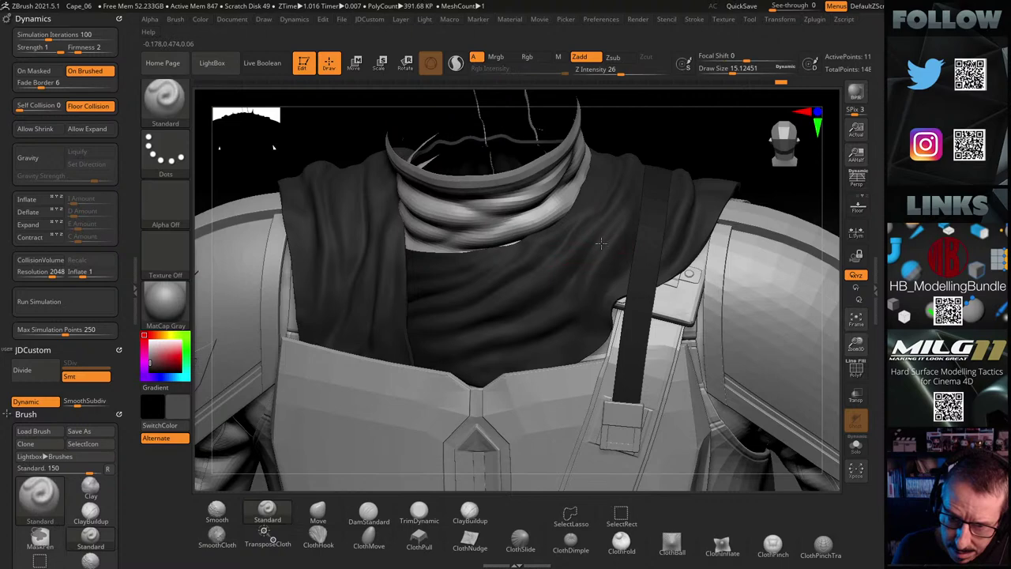
pyautogui.moveTo(719, 136); pyautogui.dragTo(588, 264)
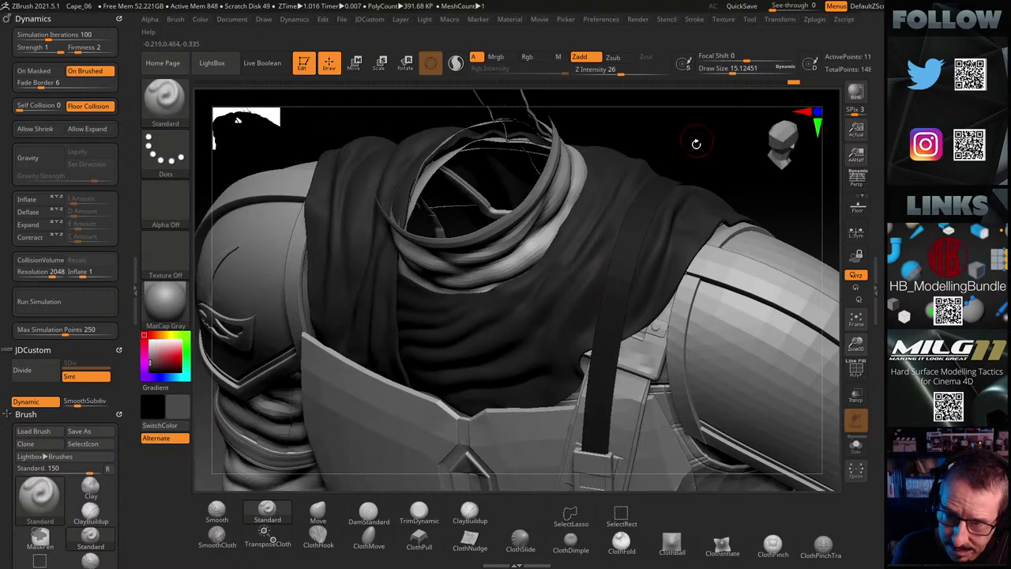
pyautogui.moveTo(709, 112); pyautogui.dragTo(707, 146)
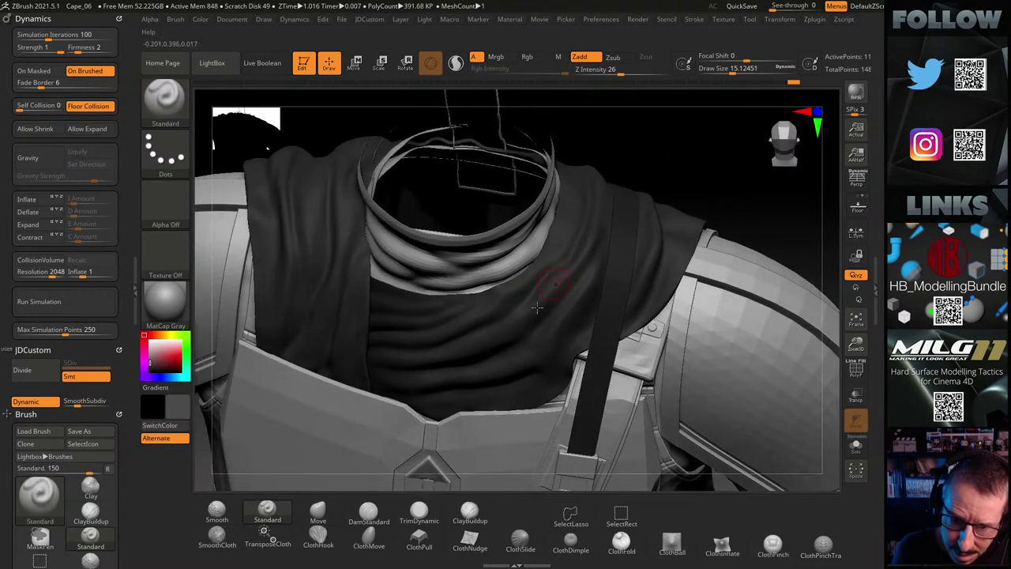
# Reshape the folds between the collar and the shoulder strap with the Move brush
pyautogui.click(318, 512)
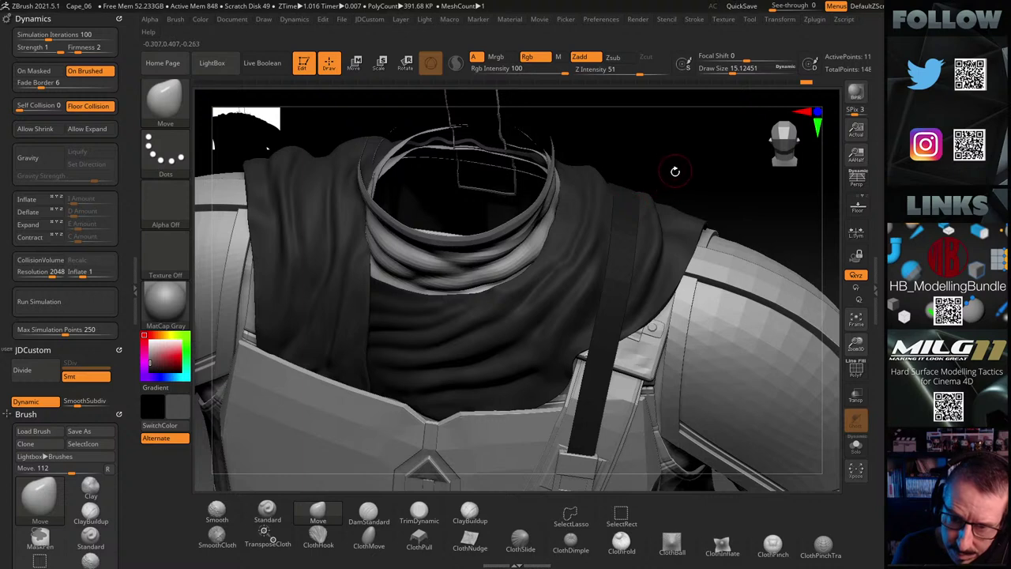
pyautogui.keyDown('alt'); pyautogui.moveTo(680, 169); pyautogui.dragTo(710, 199); pyautogui.keyUp('alt')
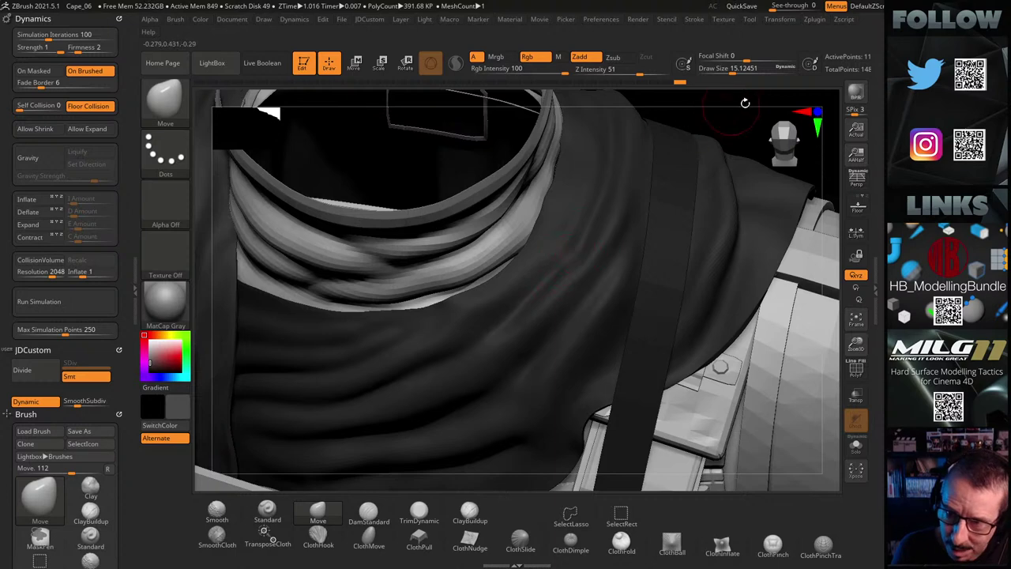
pyautogui.moveTo(745, 103); pyautogui.dragTo(741, 106)
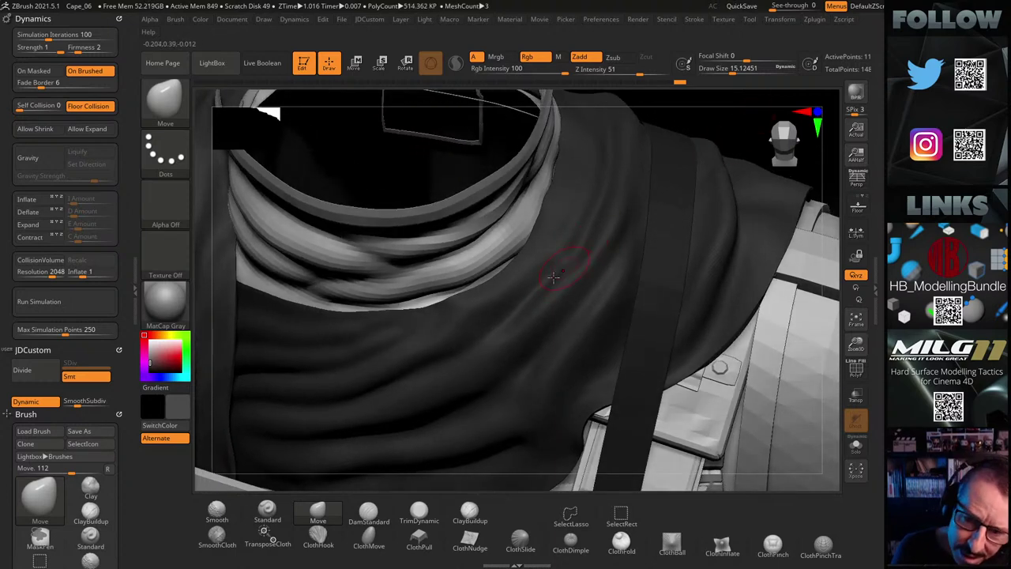
pyautogui.press('shift')
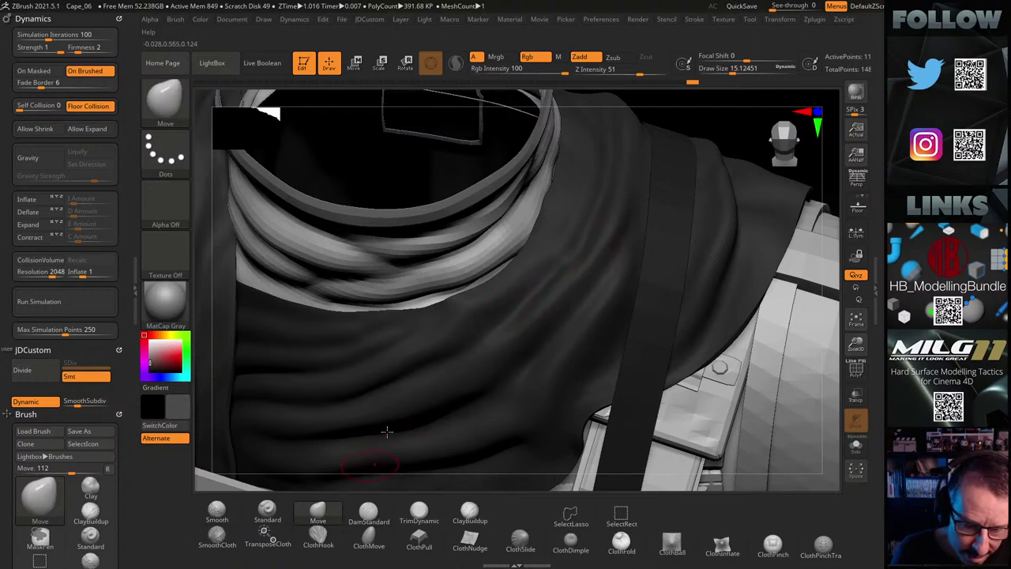
# Sharpen and smooth the folds beside the collar and along the strap with the Standard brush, and quick-save the project
pyautogui.click(268, 514)
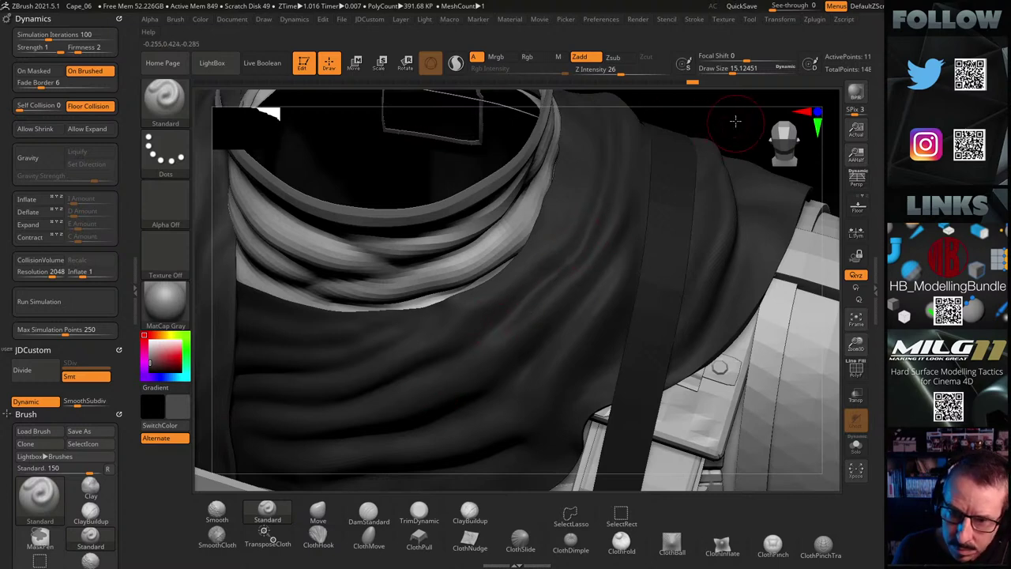
pyautogui.moveTo(734, 121); pyautogui.dragTo(732, 103)
pyautogui.press('shift')
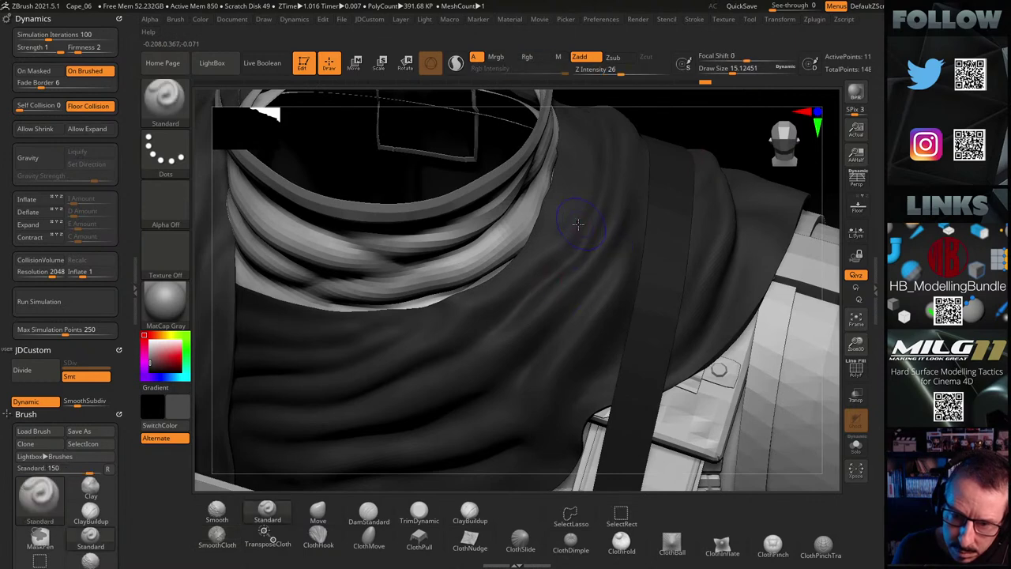
pyautogui.press('shift')
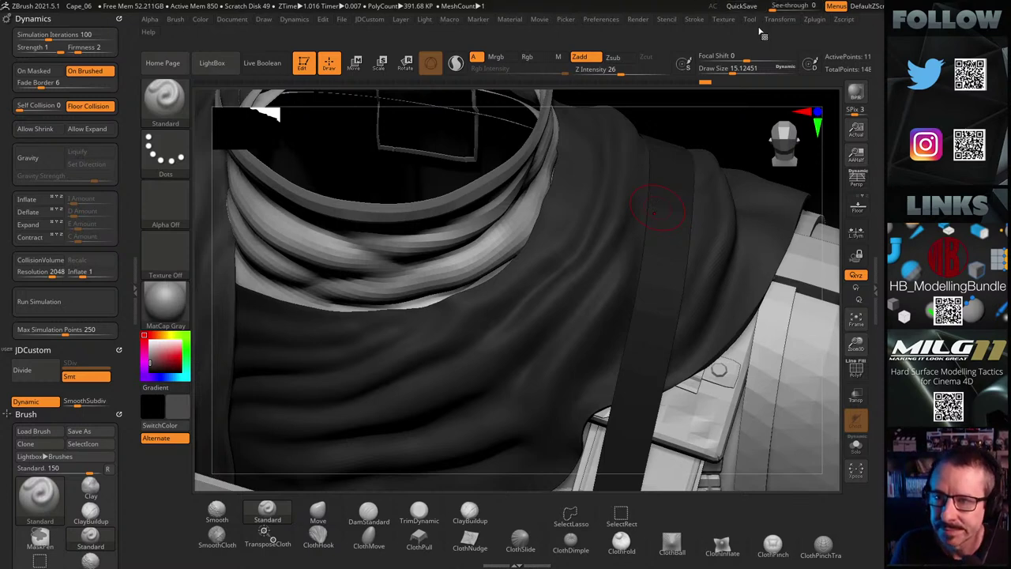
pyautogui.click(743, 6)
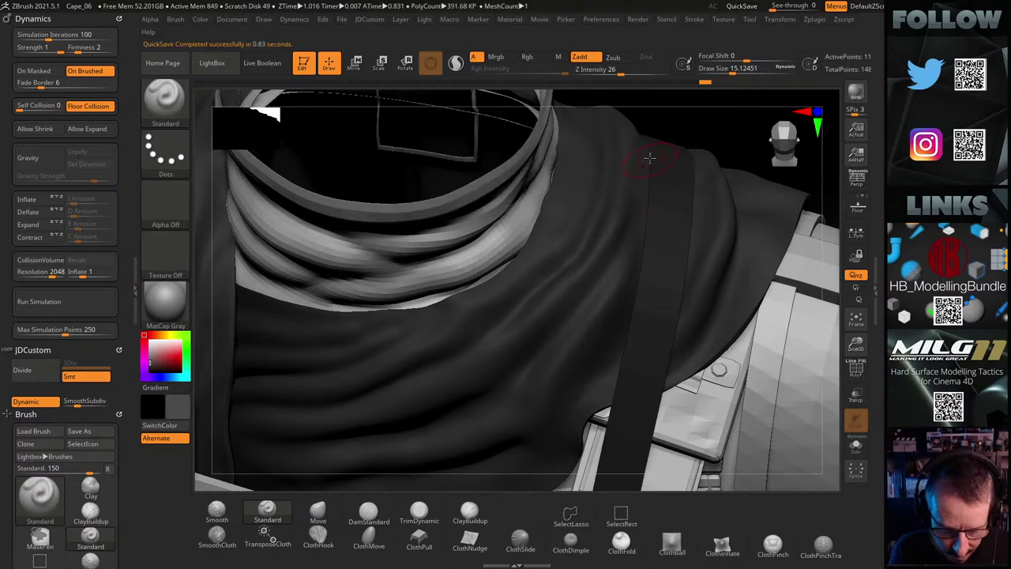
# Spread the subtools apart to examine the cape, strap and body separately, and bring them back together
pyautogui.press('shift')
pyautogui.keyDown('shift'); pyautogui.moveTo(636, 307); pyautogui.dragTo(633, 291); pyautogui.keyUp('shift')
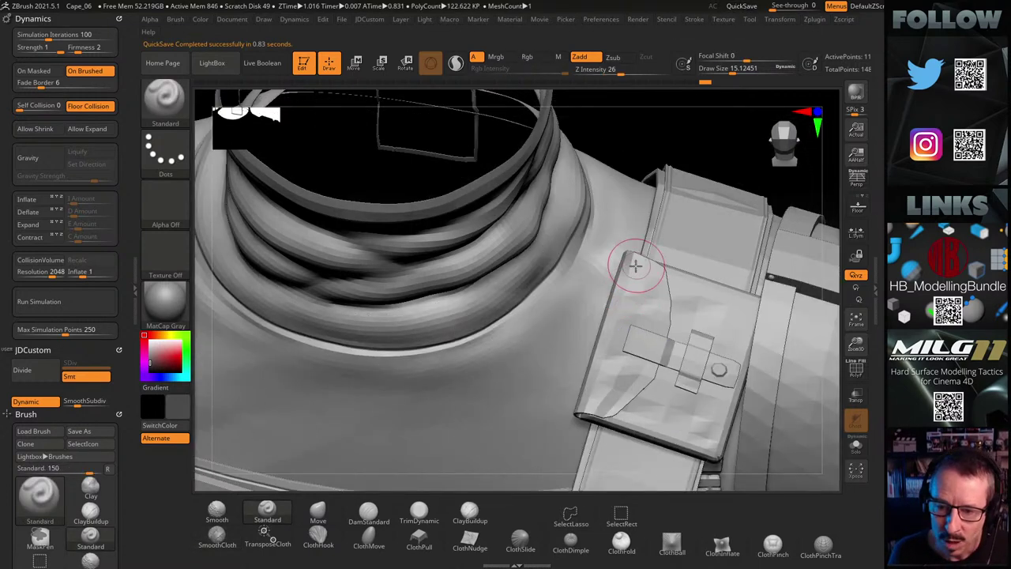
pyautogui.keyDown('alt'); pyautogui.moveTo(687, 133); pyautogui.dragTo(106, 274); pyautogui.keyUp('alt')
pyautogui.keyDown('alt'); pyautogui.moveTo(684, 208); pyautogui.dragTo(597, 227); pyautogui.keyUp('alt')
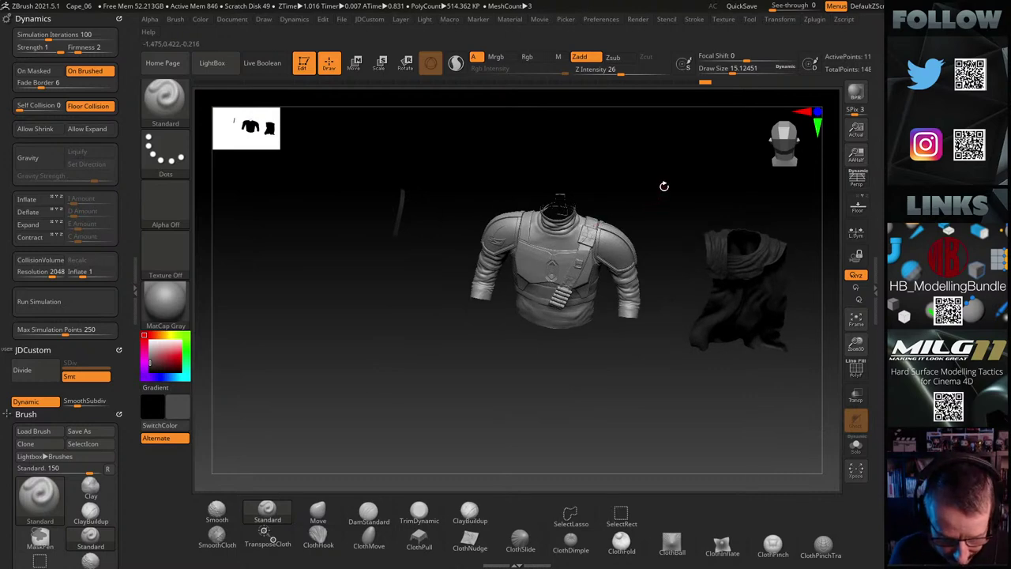
pyautogui.press('shift')
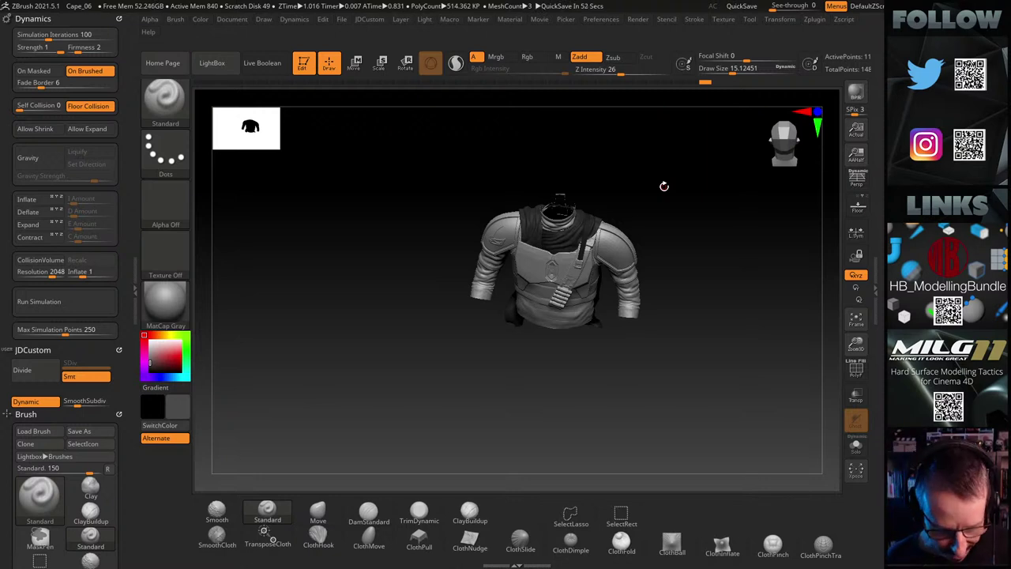
pyautogui.hotkey('shift', 'x')
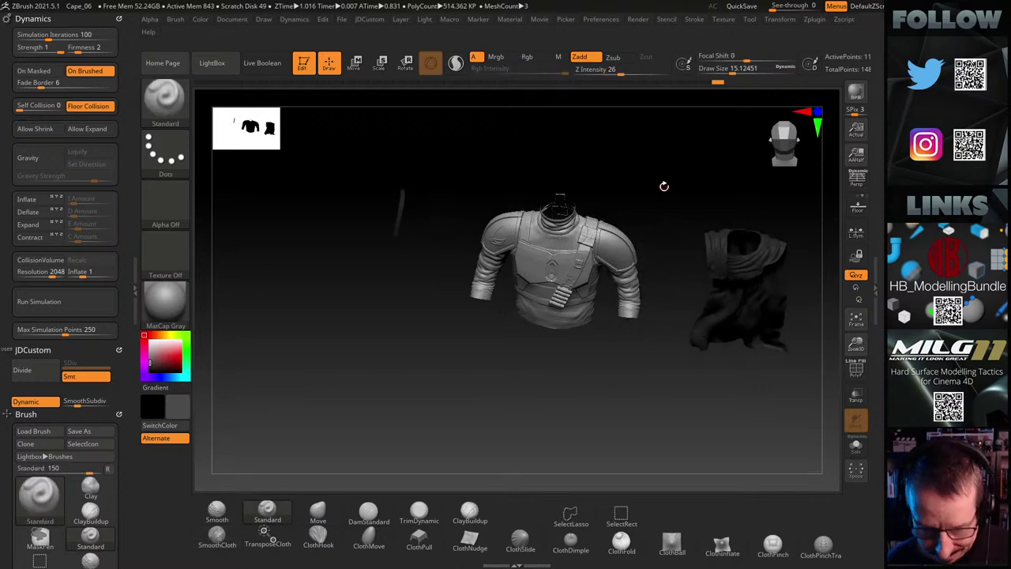
pyautogui.press('shift')
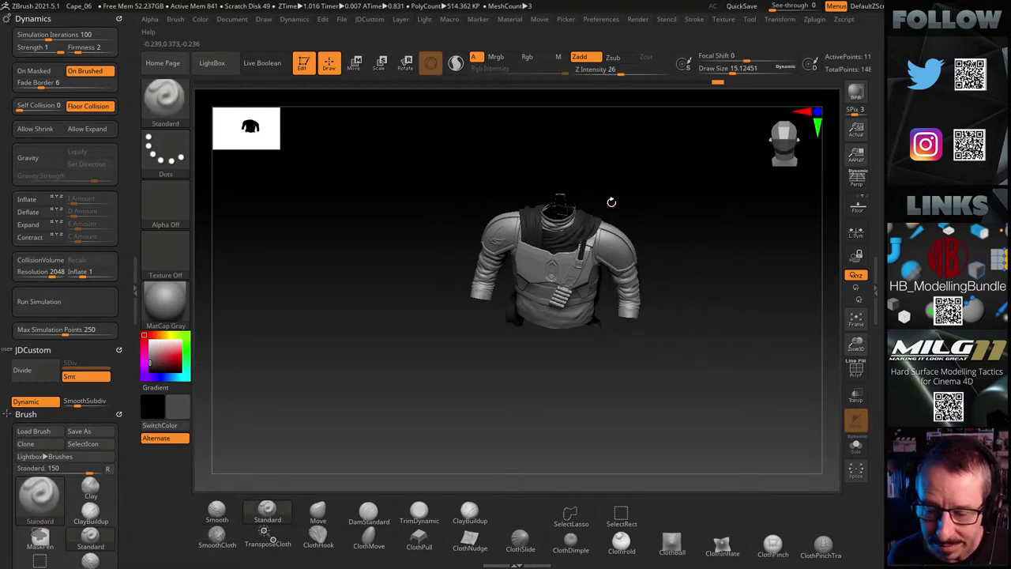
# Refine the folds on the chest cloth just inside the shoulder strap with the Standard brush
pyautogui.moveTo(610, 201)
pyautogui.keyDown('alt'); pyautogui.mouseDown()
pyautogui.moveTo(659, 191)
pyautogui.moveTo(708, 198)
pyautogui.moveTo(692, 182)
pyautogui.moveTo(710, 145)
pyautogui.moveTo(701, 161)
pyautogui.mouseUp(); pyautogui.keyUp('alt')
pyautogui.keyDown('alt'); pyautogui.moveTo(643, 182); pyautogui.dragTo(605, 225); pyautogui.keyUp('alt')
pyautogui.press('shift')
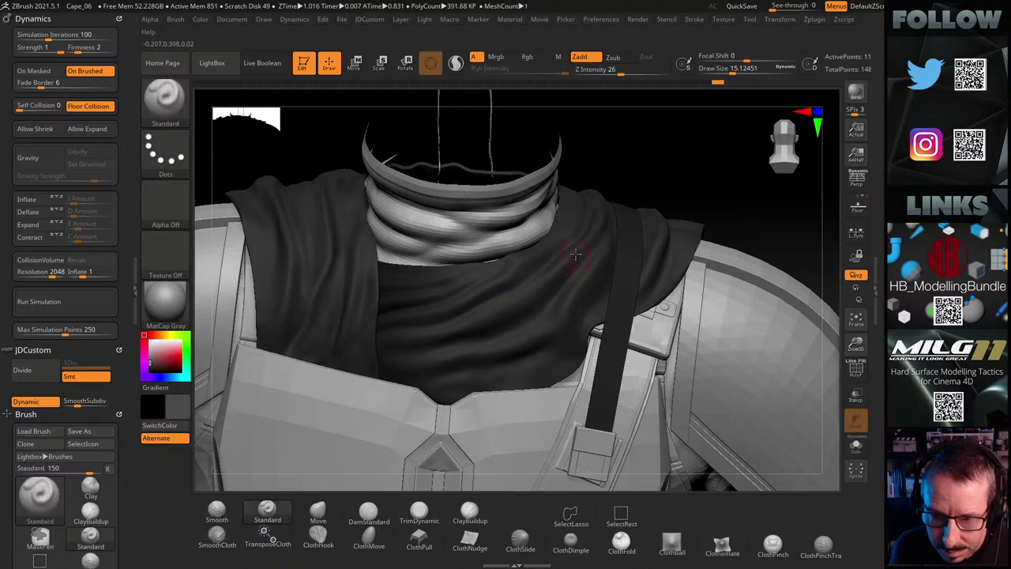
pyautogui.press('shift')
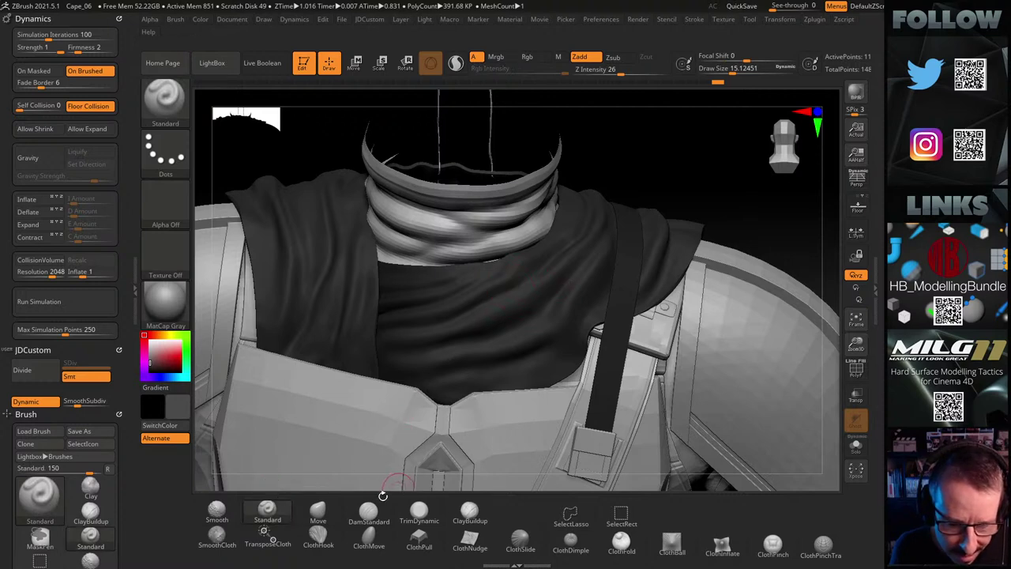
# Carve crisp creases between the folds around the shoulder strap with the DamStandard brush
pyautogui.click(368, 511)
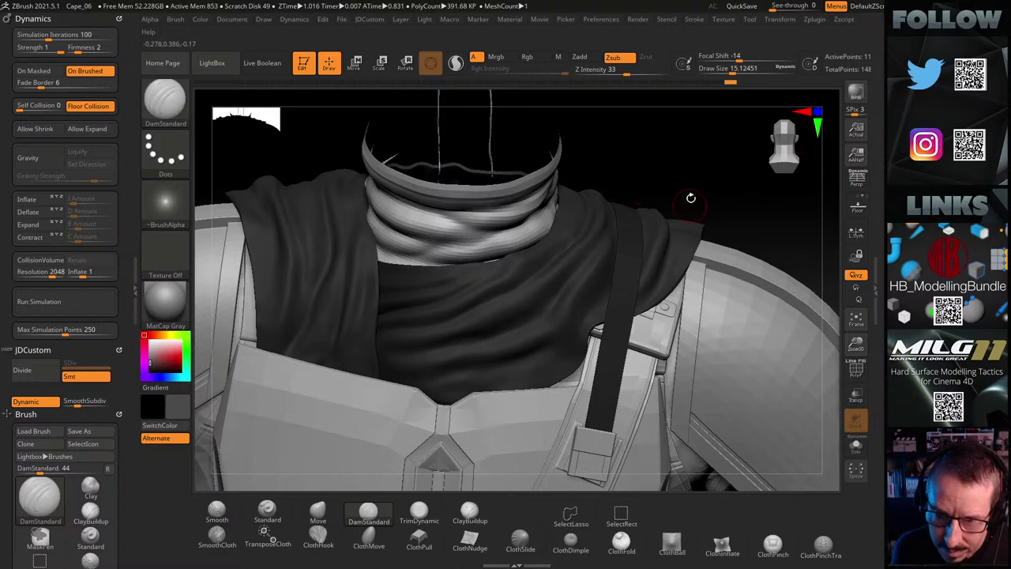
pyautogui.moveTo(691, 199); pyautogui.dragTo(689, 159)
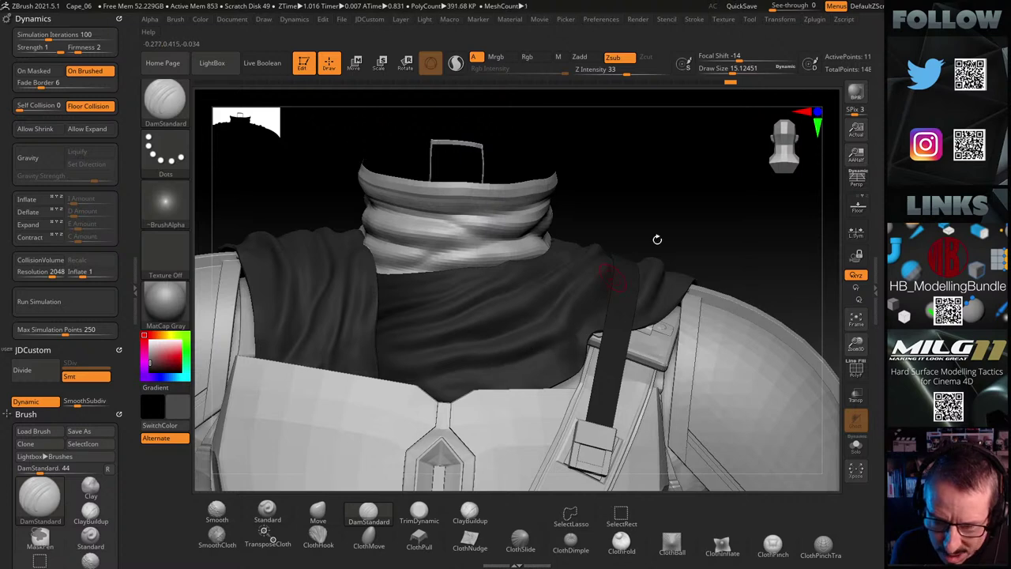
pyautogui.moveTo(680, 213); pyautogui.dragTo(639, 272)
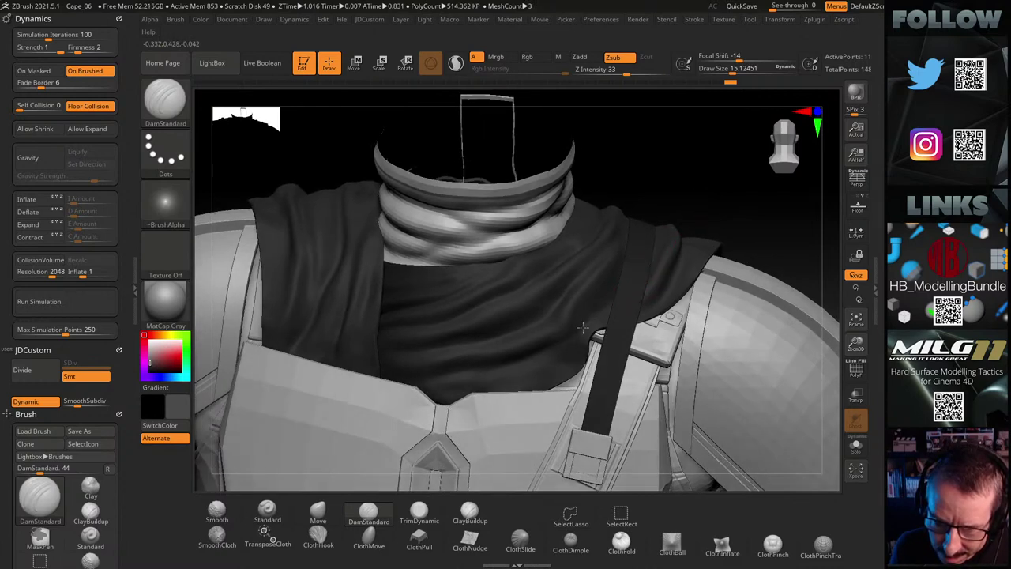
pyautogui.moveTo(688, 192); pyautogui.dragTo(714, 205)
pyautogui.moveTo(679, 173); pyautogui.dragTo(638, 215)
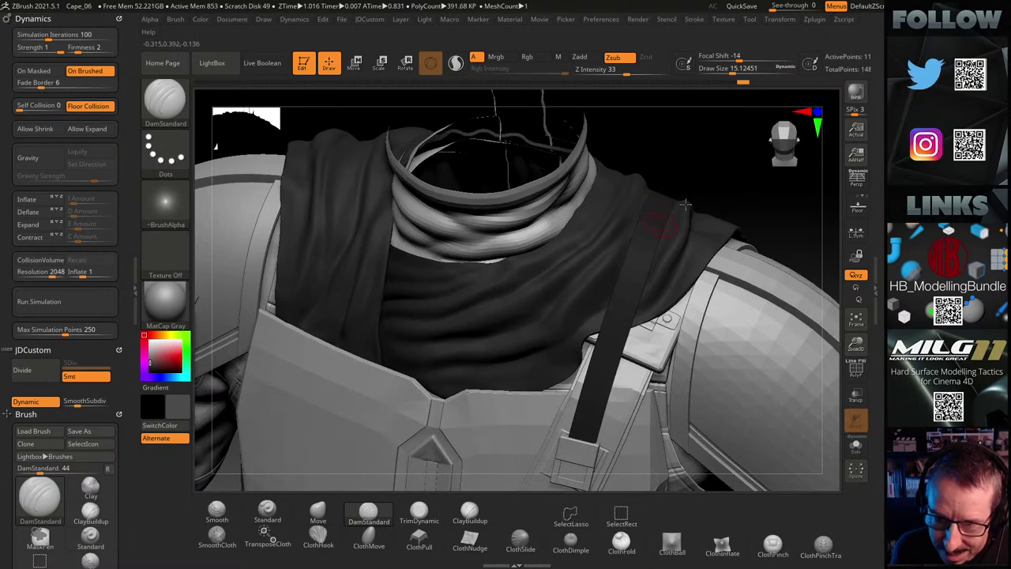
# Carve creases into the folds of the chest cloth and the overlapping drape, and quick-save the project
pyautogui.moveTo(696, 167); pyautogui.dragTo(586, 233)
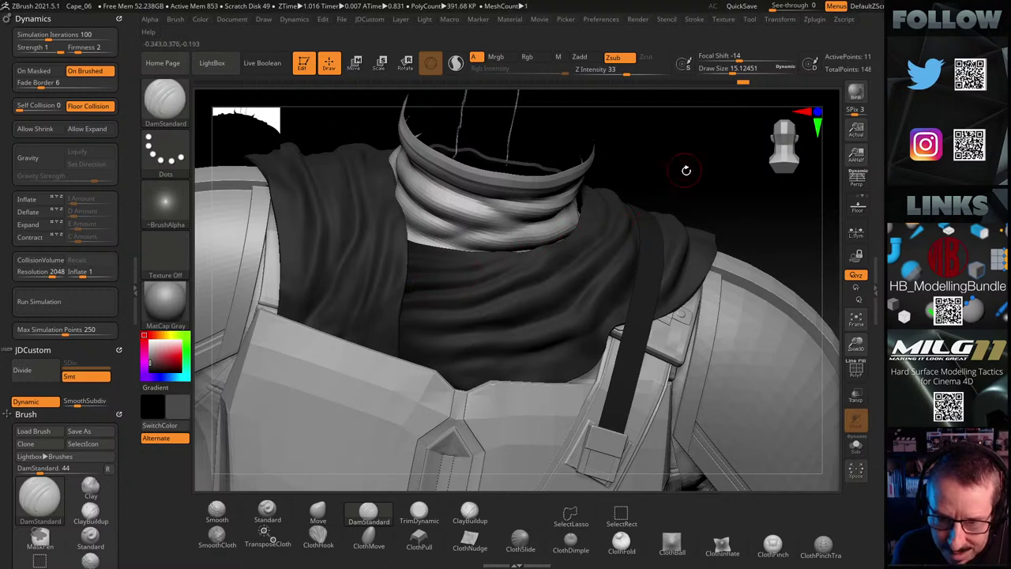
pyautogui.moveTo(695, 165); pyautogui.dragTo(448, 324)
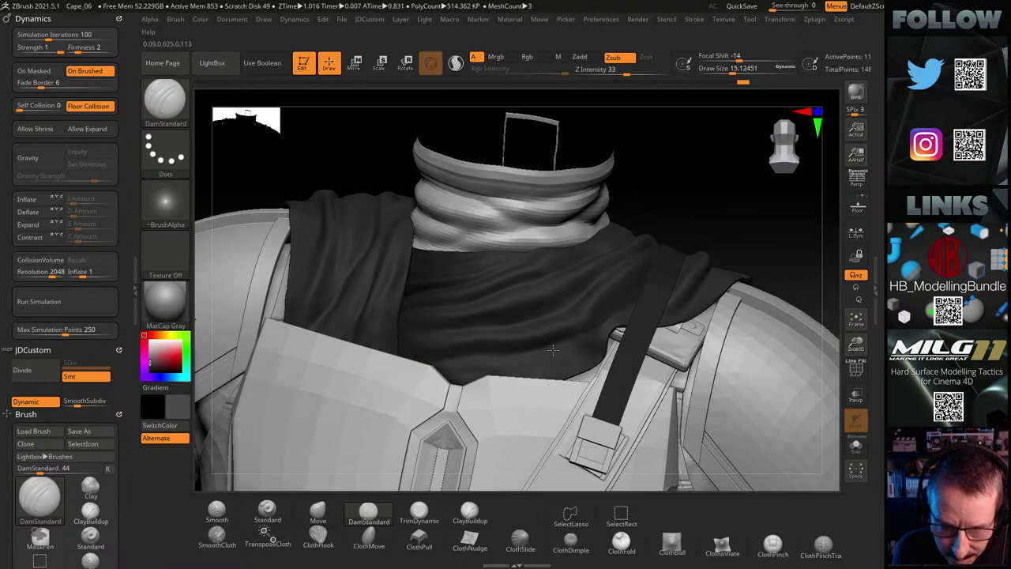
pyautogui.moveTo(680, 197)
pyautogui.mouseDown()
pyautogui.moveTo(702, 205)
pyautogui.moveTo(674, 212)
pyautogui.moveTo(671, 196)
pyautogui.moveTo(679, 206)
pyautogui.mouseUp()
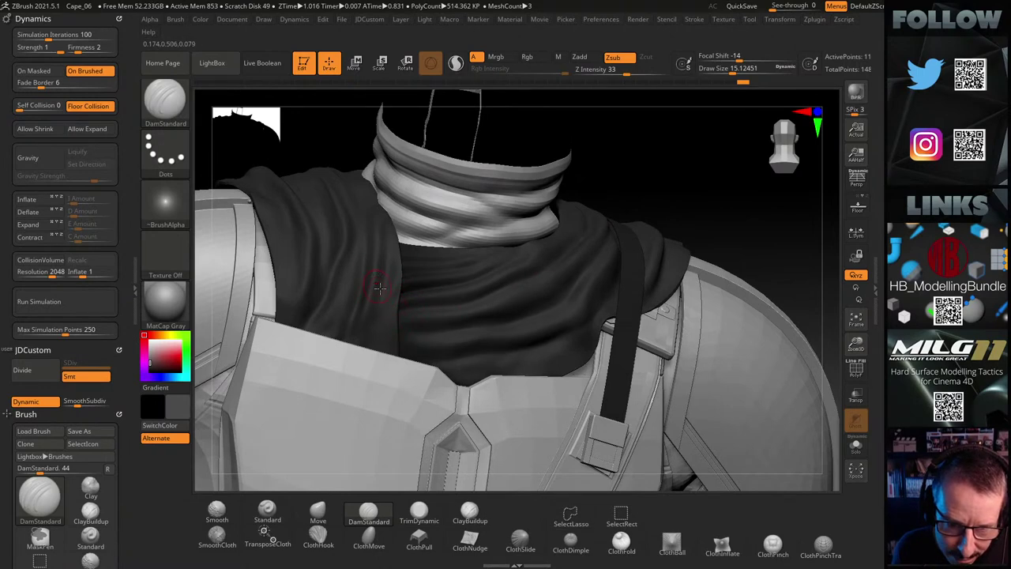
pyautogui.moveTo(668, 181)
pyautogui.mouseDown()
pyautogui.moveTo(646, 195)
pyautogui.moveTo(665, 185)
pyautogui.moveTo(679, 194)
pyautogui.moveTo(655, 182)
pyautogui.mouseUp()
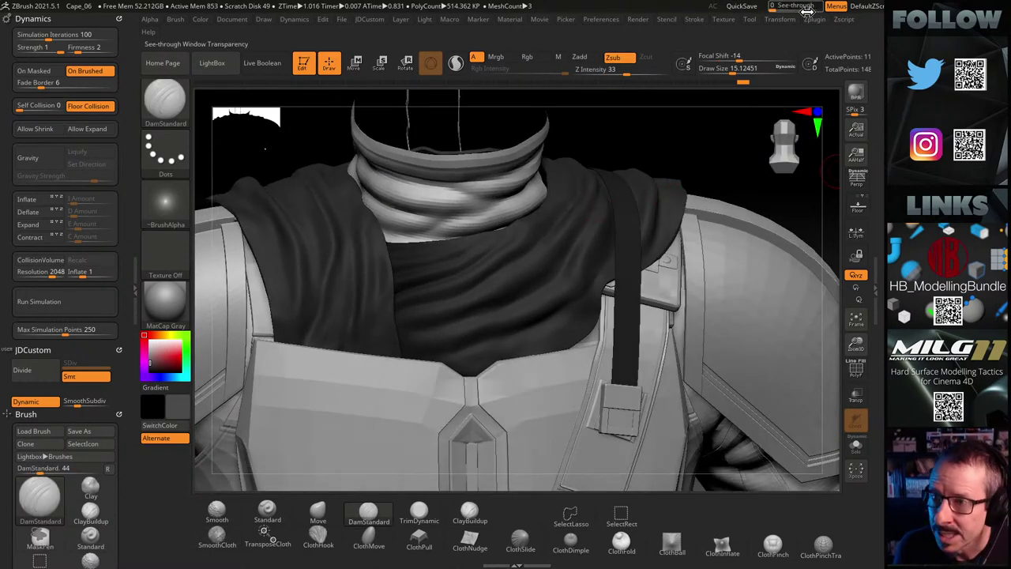
pyautogui.click(744, 7)
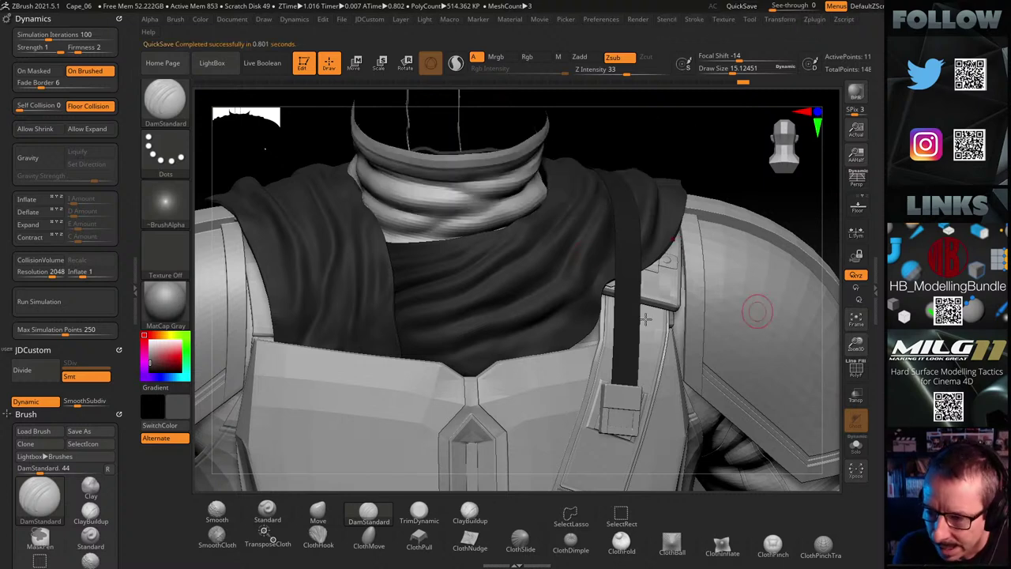
# Display the polygroups, isolate the green strip of chest cloth beside the overlapping drape, and mask the whole strip
pyautogui.click(860, 375)
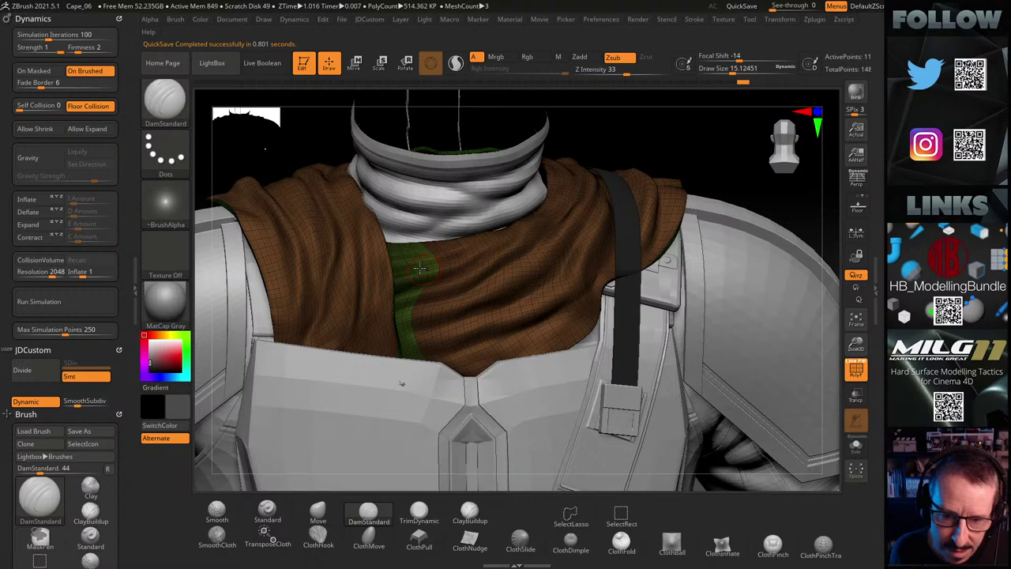
pyautogui.press('ctrl')
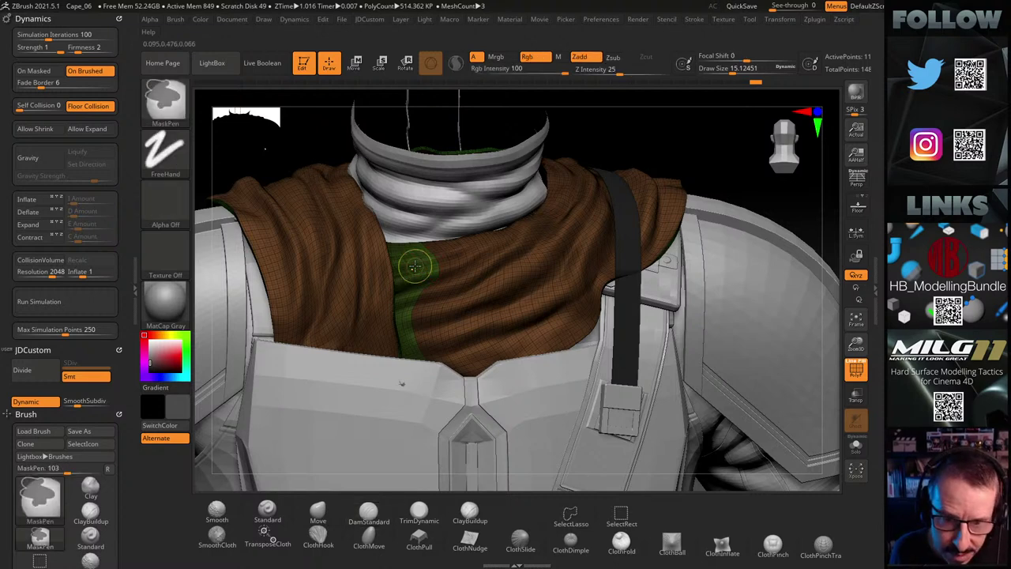
pyautogui.hotkey('ctrl', 'shift')
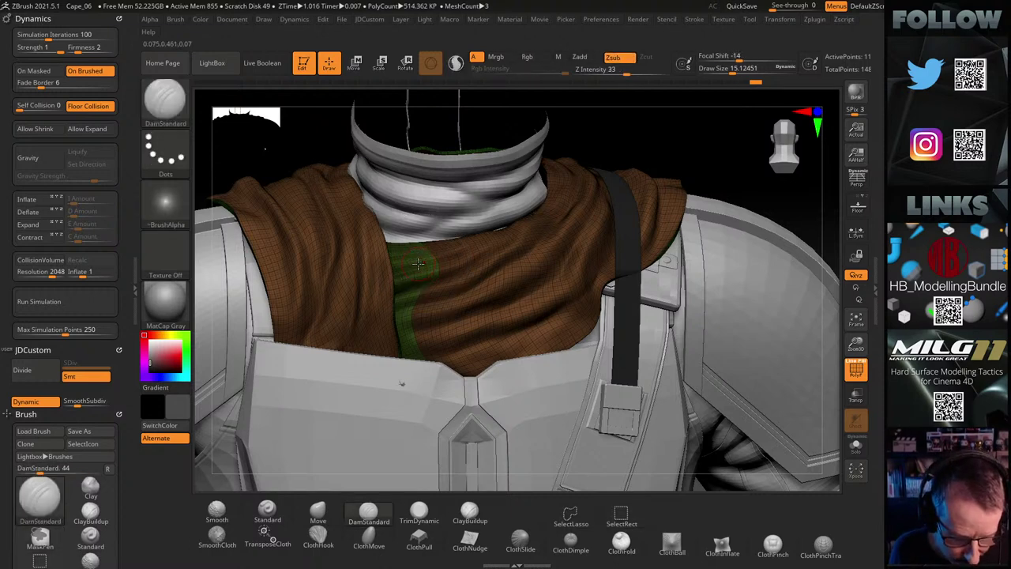
pyautogui.keyDown('ctrl'); pyautogui.keyDown('shift'); pyautogui.click(418, 263); pyautogui.keyUp('shift'); pyautogui.keyUp('ctrl')
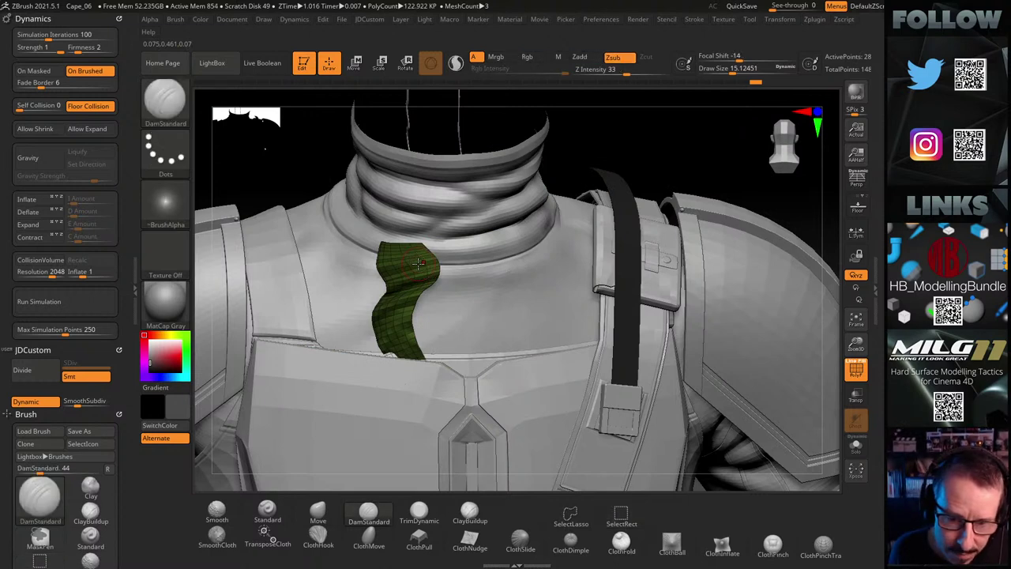
pyautogui.press('ctrl')
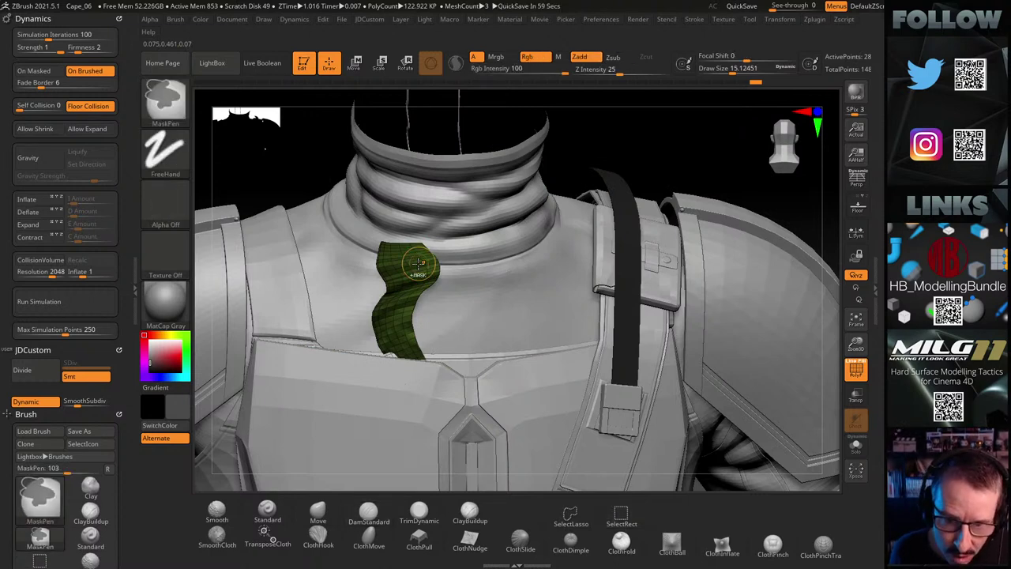
pyautogui.keyDown('ctrl'); pyautogui.keyDown('shift'); pyautogui.click(557, 275); pyautogui.keyUp('shift'); pyautogui.keyUp('ctrl')
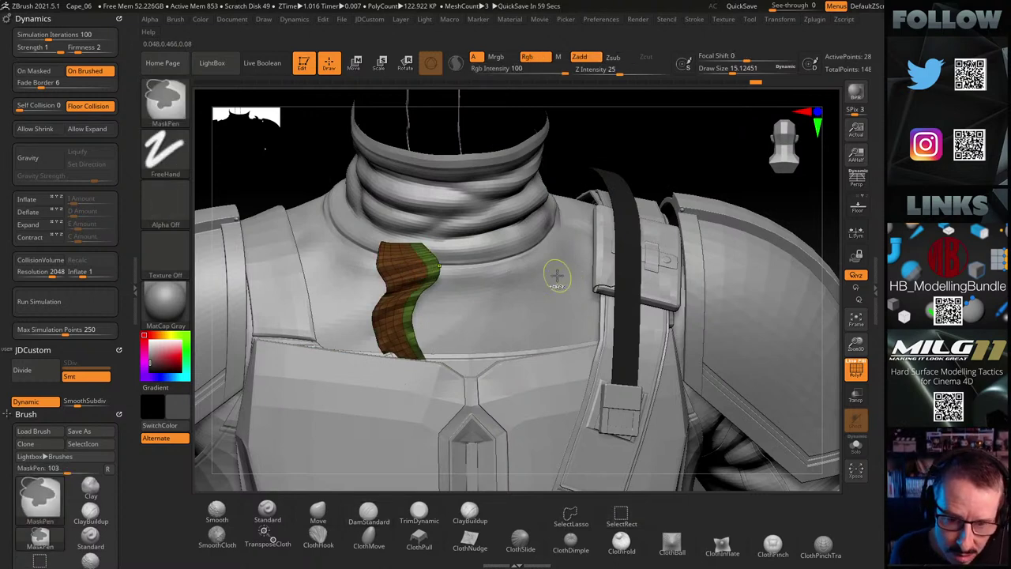
pyautogui.keyDown('ctrl'); pyautogui.click(491, 291); pyautogui.keyUp('ctrl')
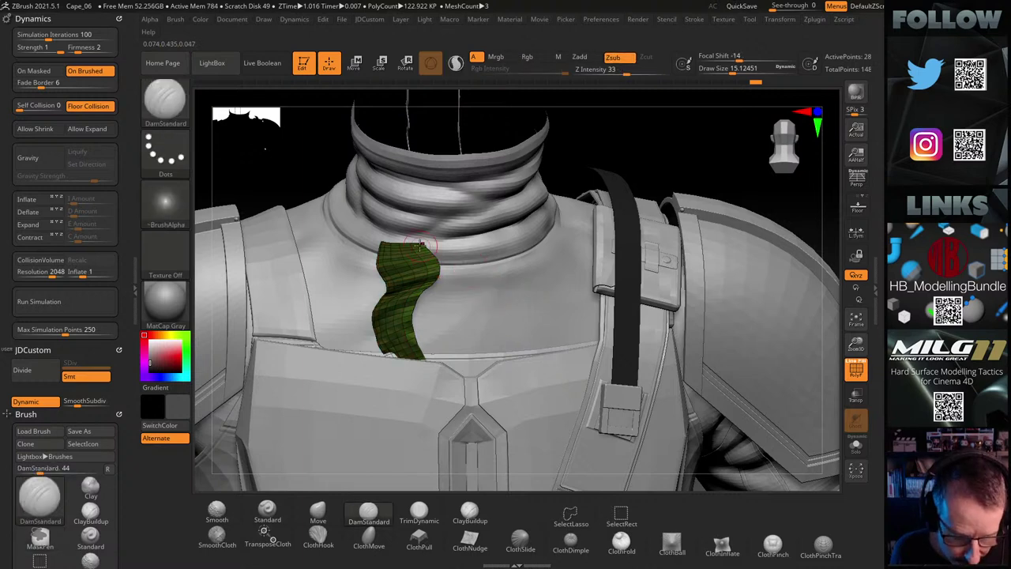
pyautogui.press('ctrl')
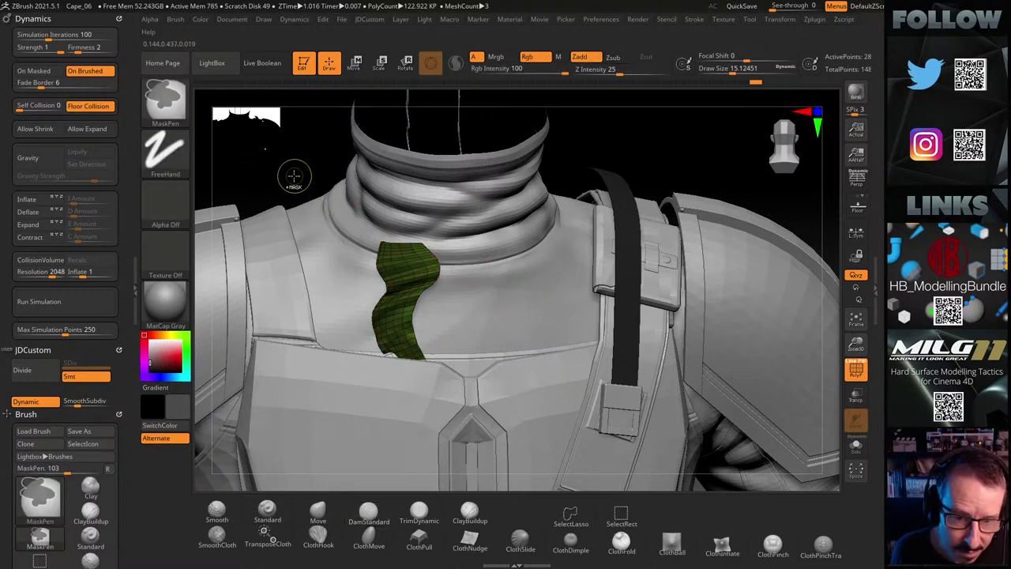
pyautogui.keyDown('ctrl'); pyautogui.moveTo(294, 177); pyautogui.dragTo(526, 466); pyautogui.keyUp('ctrl')
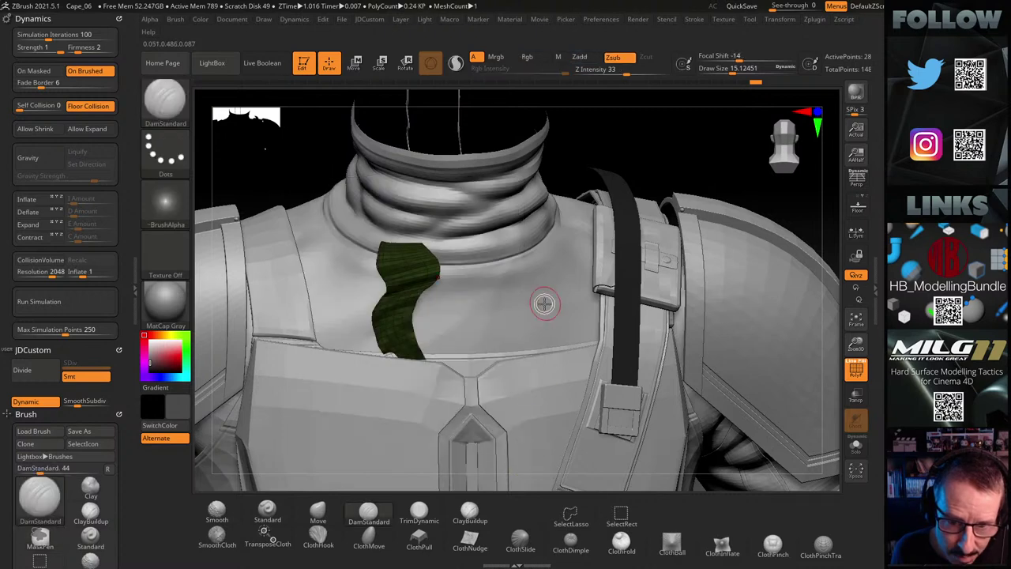
# Unhide the rest of the cape and invert the mask to leave only the green strip editable, with the polygroup display off
pyautogui.hotkey('ctrl', 'shift')
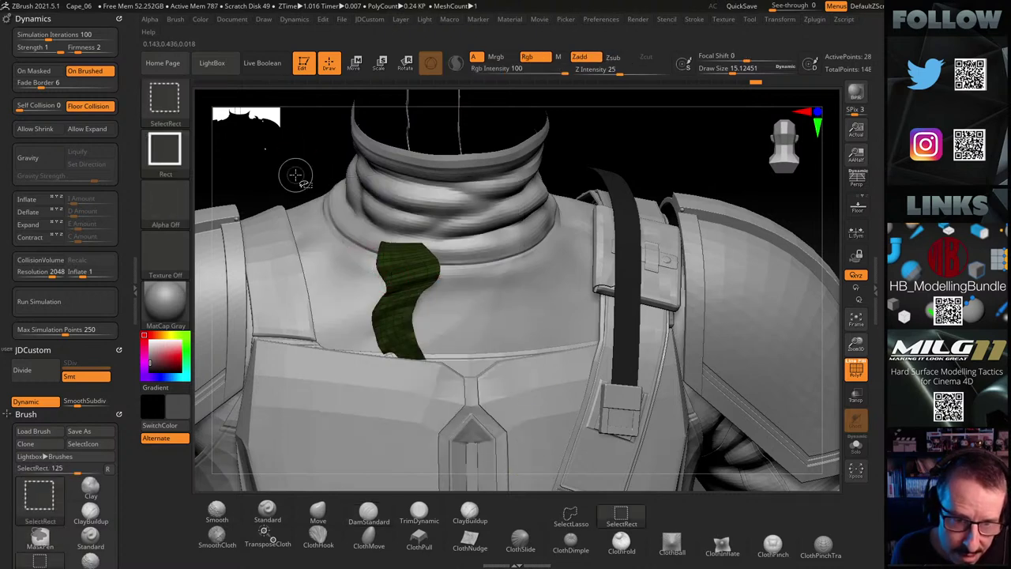
pyautogui.keyDown('ctrl'); pyautogui.keyDown('shift'); pyautogui.click(296, 176); pyautogui.keyUp('shift'); pyautogui.keyUp('ctrl')
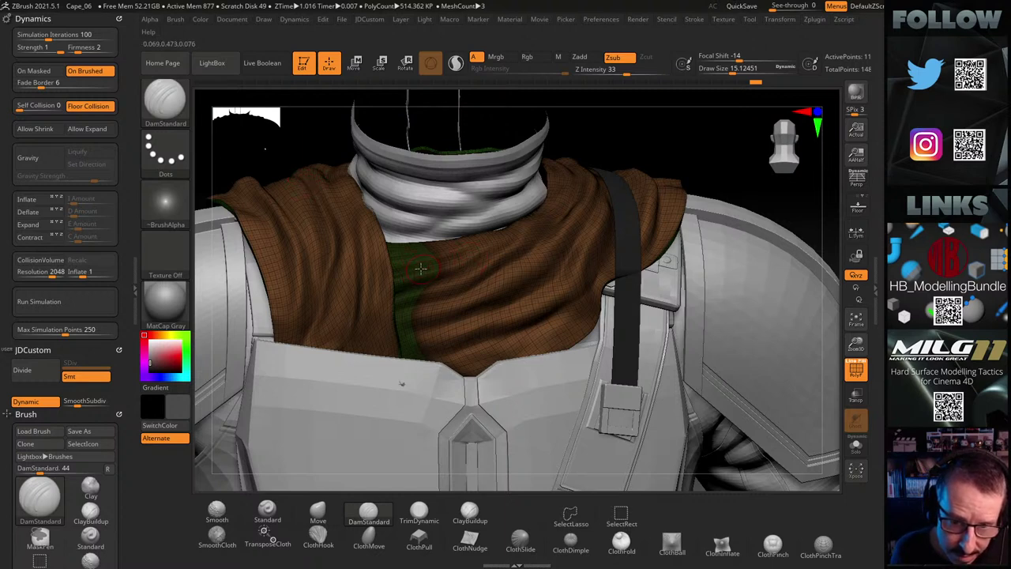
pyautogui.press('ctrl')
pyautogui.press('ctrl')
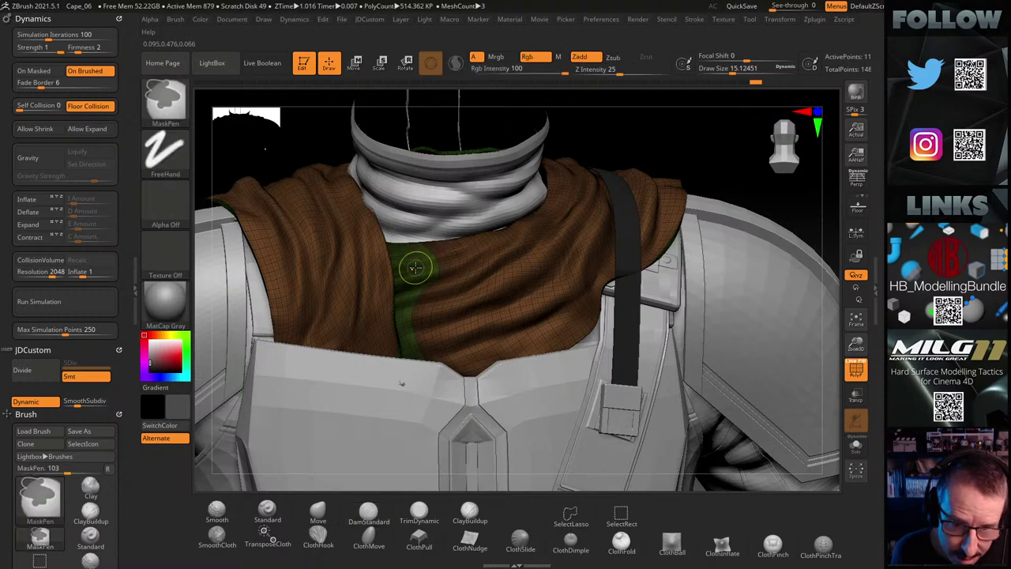
pyautogui.hotkey('ctrl', 'shift')
pyautogui.keyDown('ctrl'); pyautogui.click(689, 147); pyautogui.keyUp('ctrl')
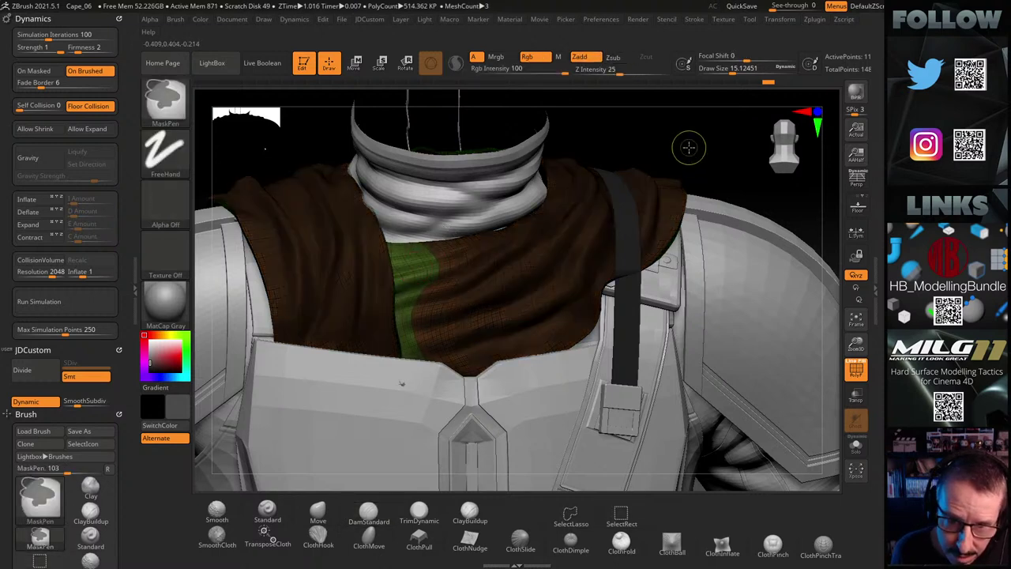
pyautogui.moveTo(771, 158)
pyautogui.mouseDown()
pyautogui.moveTo(693, 157)
pyautogui.moveTo(713, 163)
pyautogui.mouseUp()
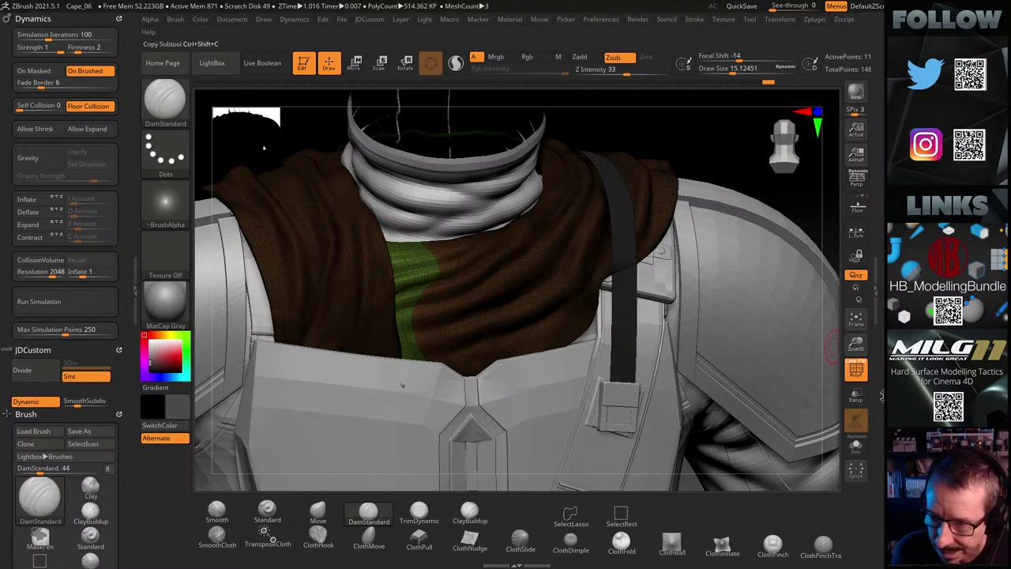
pyautogui.click(859, 371)
pyautogui.click(862, 372)
# Carve creases with DamStandard into the unmasked strip of chest cloth where it meets the overlapping drape
pyautogui.keyDown('alt'); pyautogui.moveTo(667, 131); pyautogui.dragTo(746, 119); pyautogui.keyUp('alt')
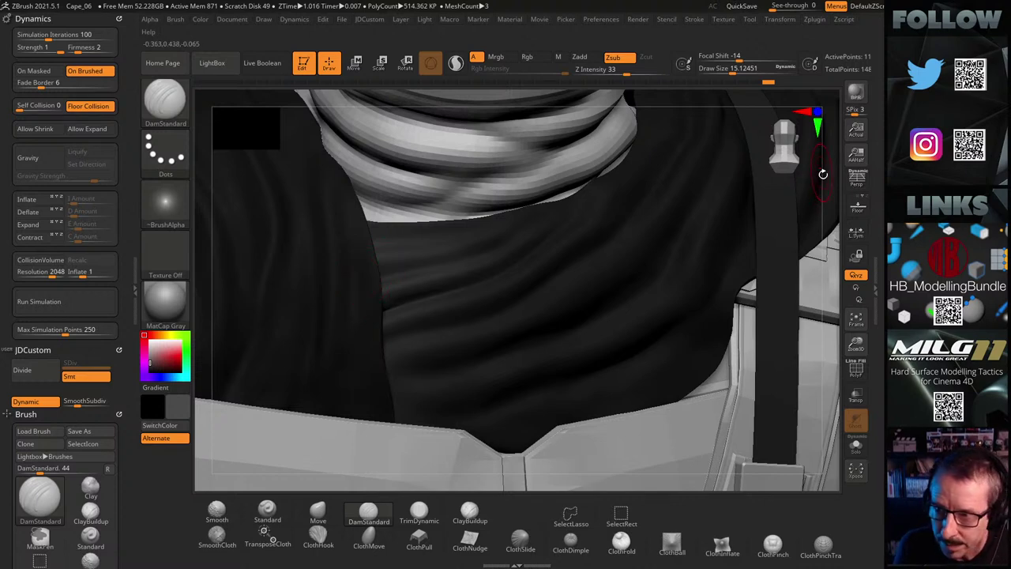
pyautogui.moveTo(829, 187); pyautogui.dragTo(825, 170)
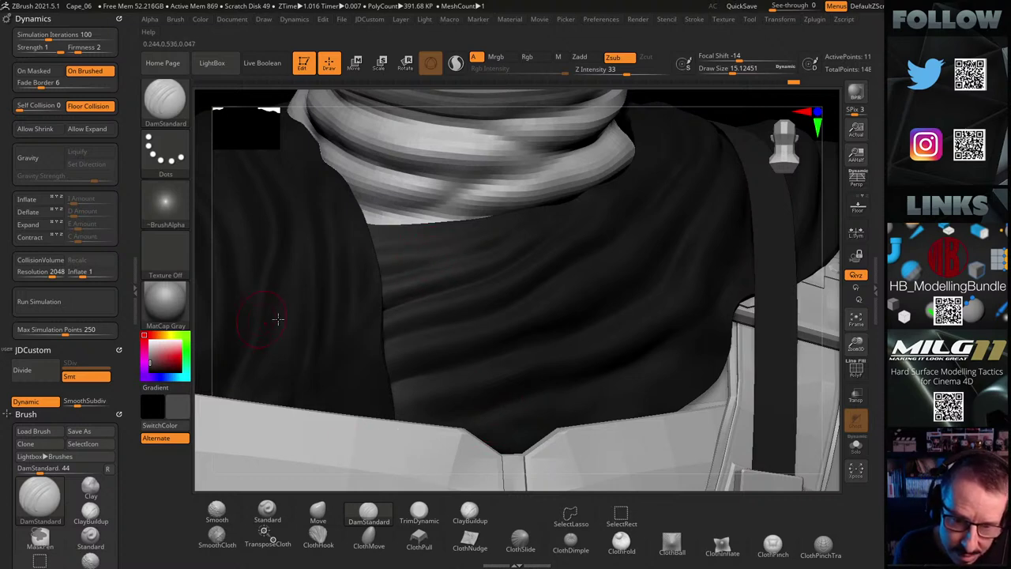
pyautogui.hotkey('ctrl', 'z')
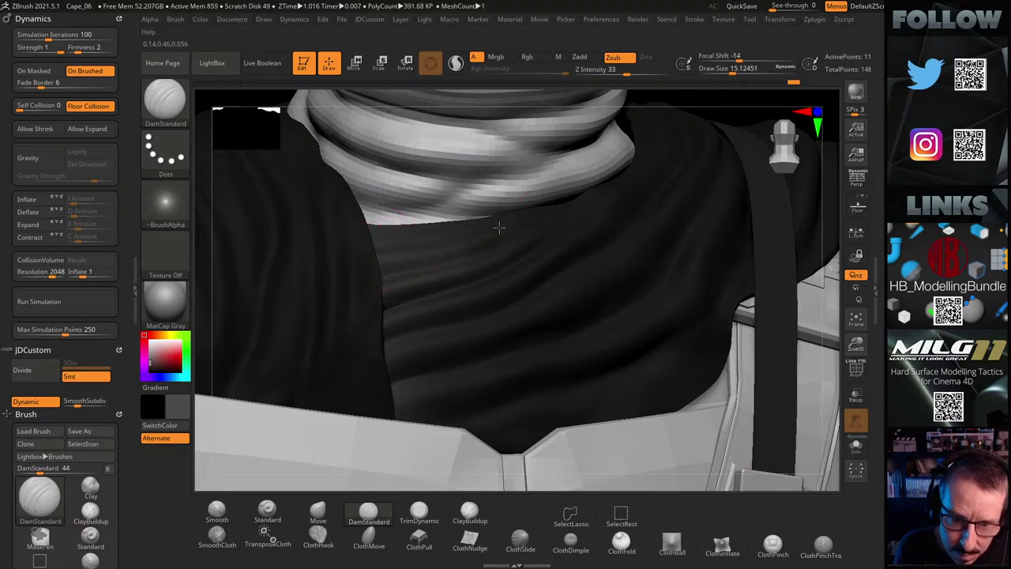
pyautogui.moveTo(829, 133)
pyautogui.mouseDown()
pyautogui.moveTo(820, 158)
pyautogui.moveTo(822, 137)
pyautogui.mouseUp()
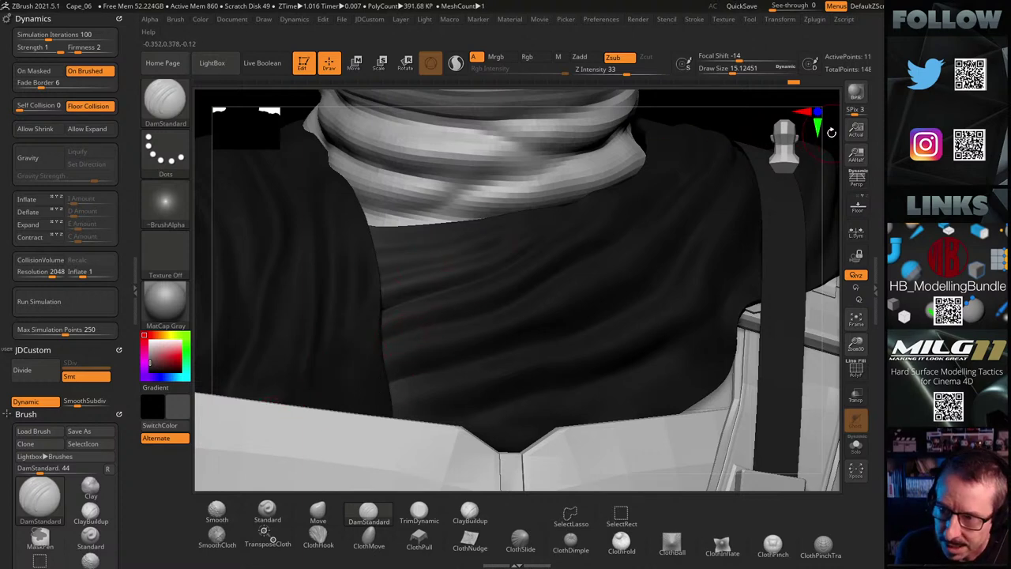
pyautogui.moveTo(831, 132); pyautogui.dragTo(669, 313)
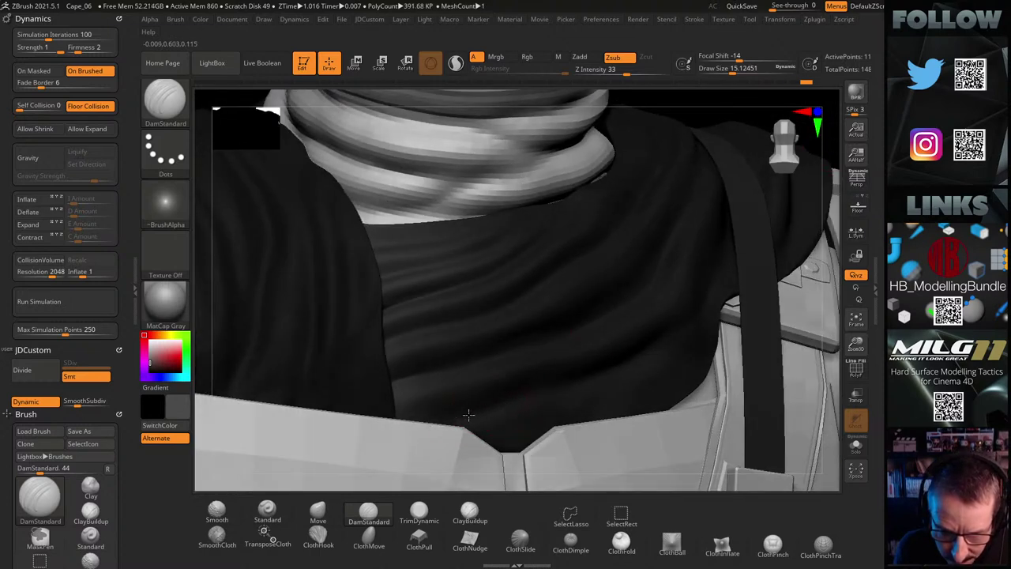
pyautogui.moveTo(831, 142); pyautogui.dragTo(717, 225)
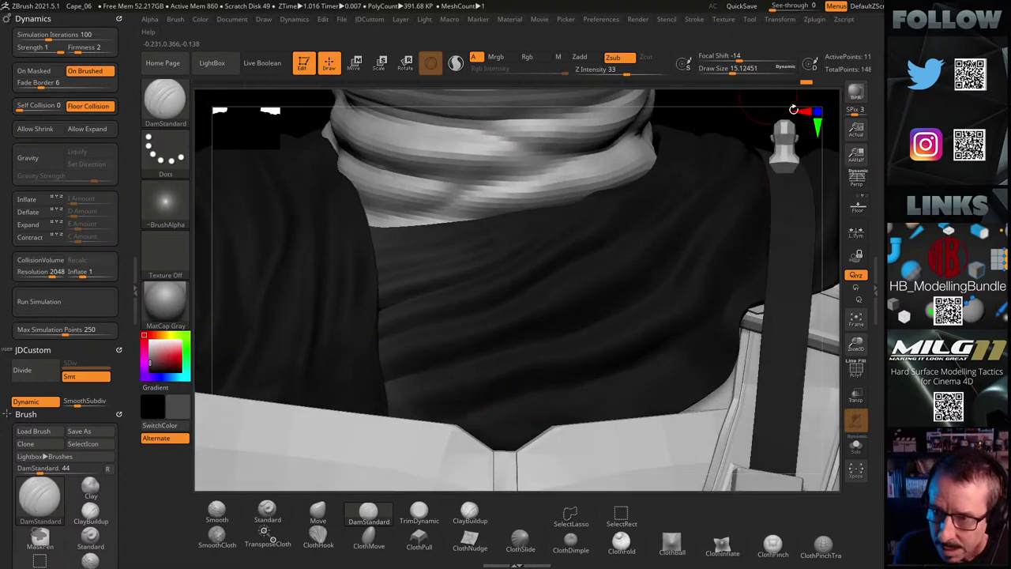
# Invert the mask to refine and smooth the cloth folds outside the strip, and clear the mask
pyautogui.press('ctrl')
pyautogui.keyDown('ctrl'); pyautogui.moveTo(749, 101); pyautogui.dragTo(755, 97); pyautogui.keyUp('ctrl')
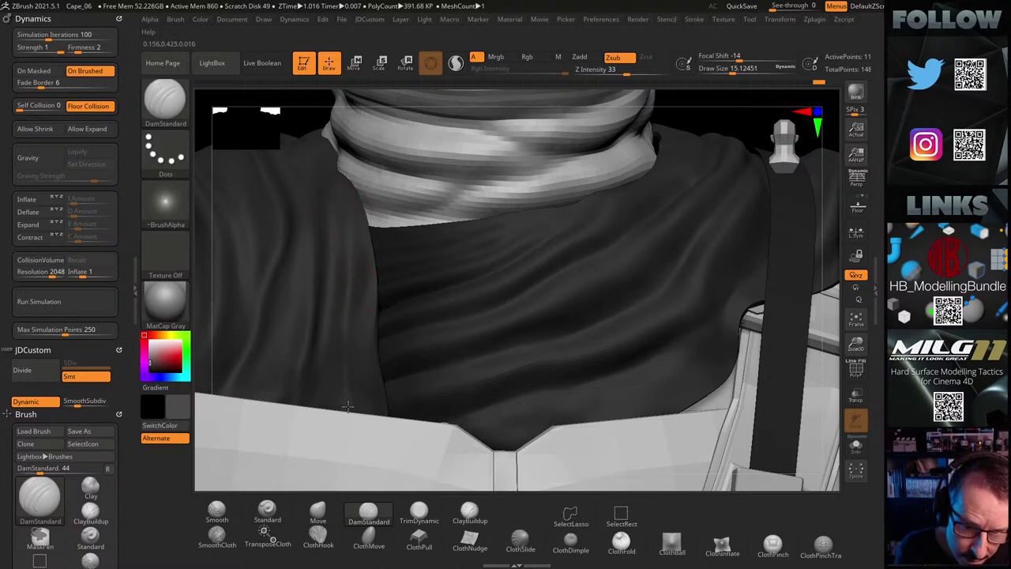
pyautogui.press('shift')
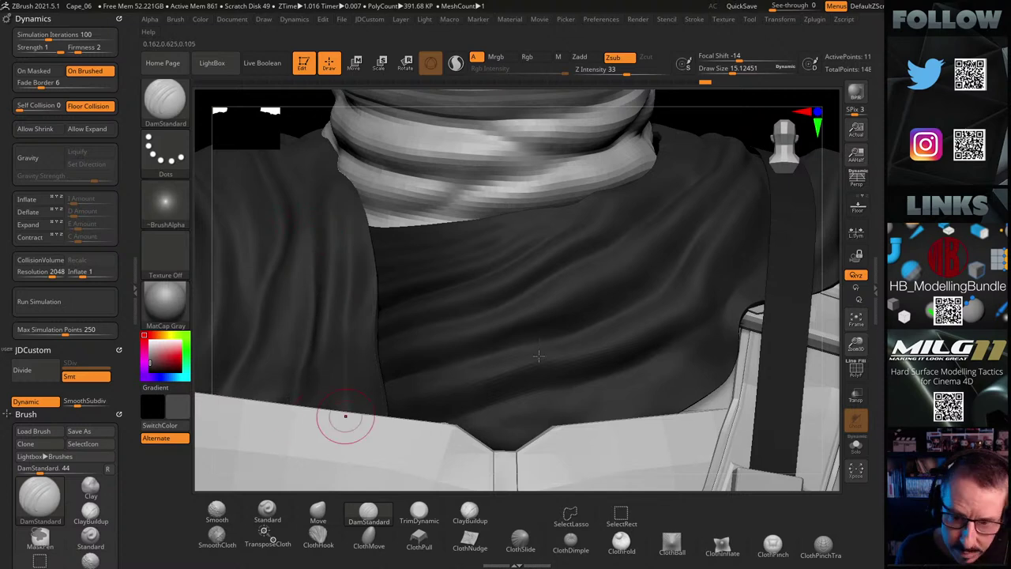
pyautogui.keyDown('ctrl'); pyautogui.click(743, 122); pyautogui.keyUp('ctrl')
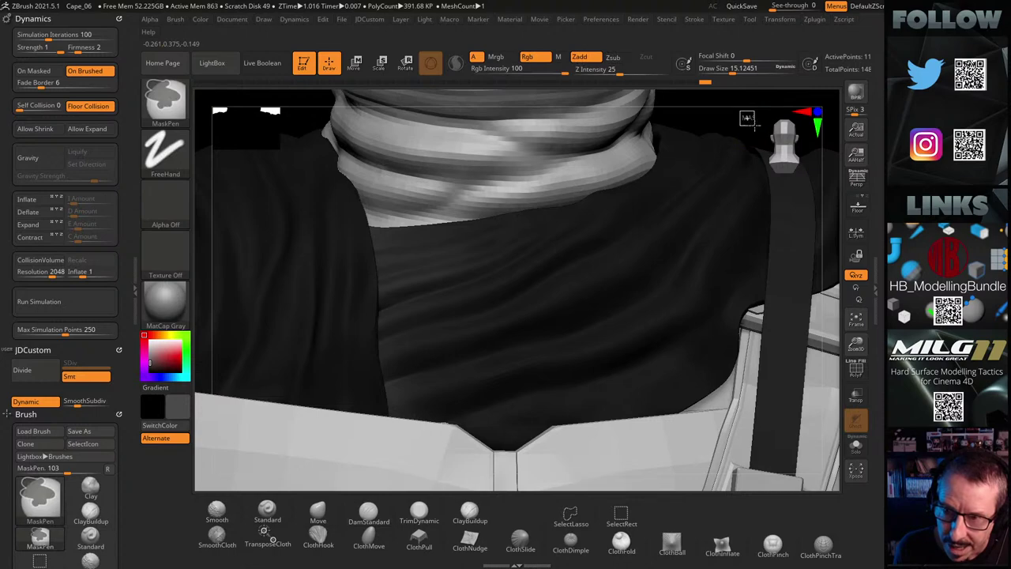
pyautogui.moveTo(747, 118)
pyautogui.keyDown('ctrl'); pyautogui.mouseDown()
pyautogui.moveTo(682, 132)
pyautogui.moveTo(636, 153)
pyautogui.moveTo(638, 171)
pyautogui.moveTo(624, 169)
pyautogui.moveTo(645, 148)
pyautogui.moveTo(368, 278)
pyautogui.mouseUp(); pyautogui.keyUp('ctrl')
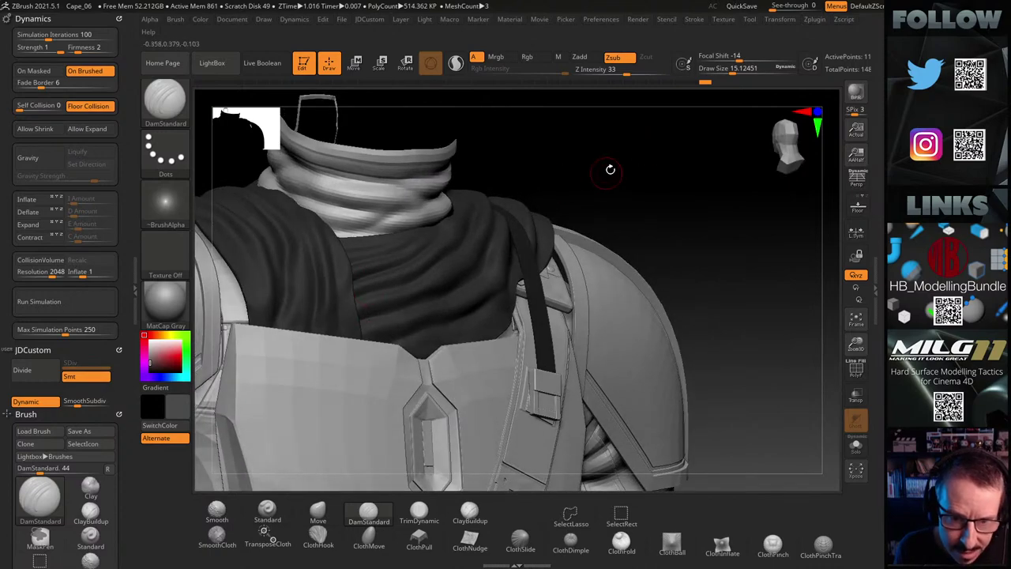
# Deepen the creases in the lower chest cloth just inside the shoulder strap with the DamStandard brush
pyautogui.moveTo(610, 200); pyautogui.dragTo(465, 229)
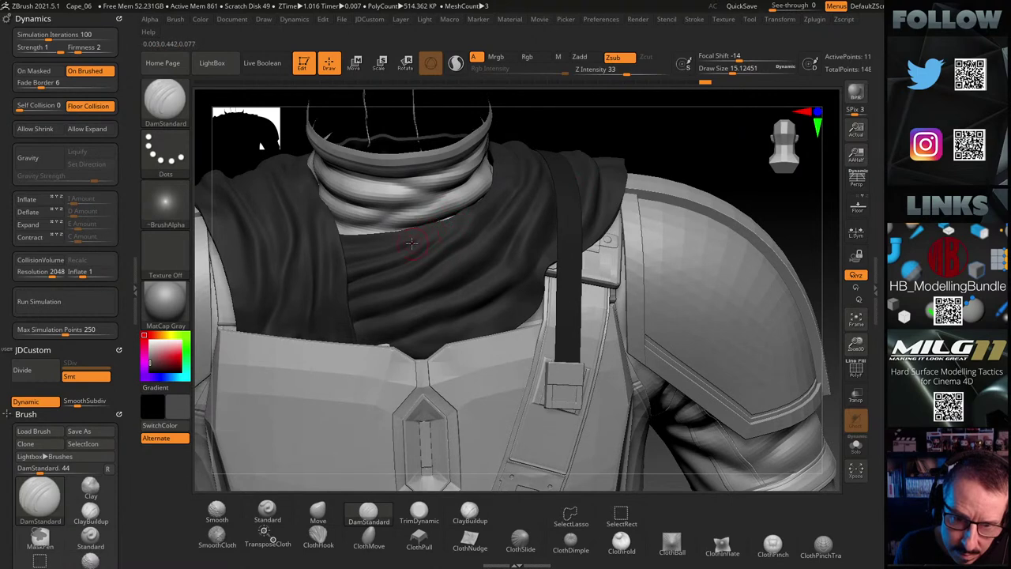
pyautogui.moveTo(643, 145); pyautogui.dragTo(535, 251)
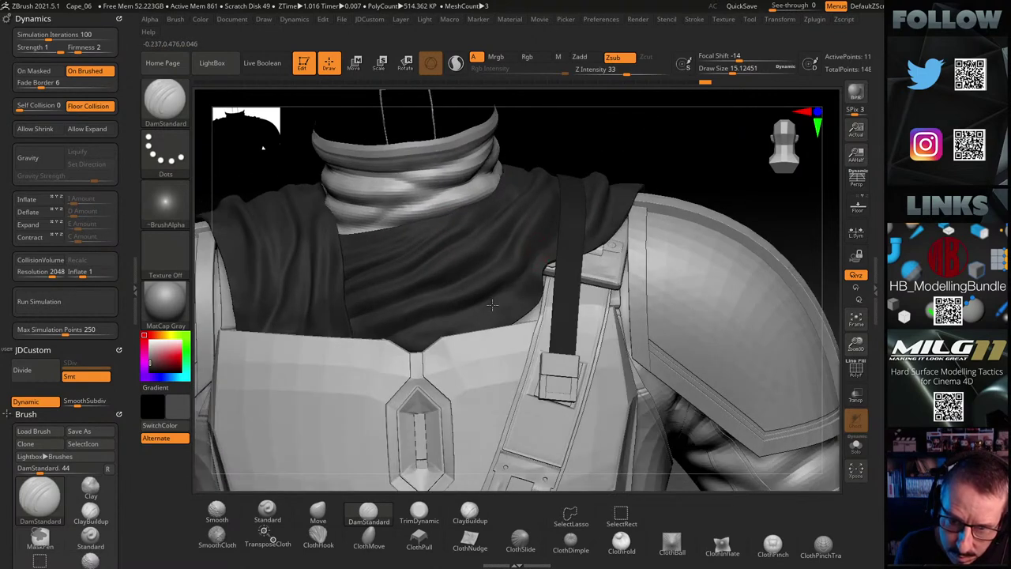
pyautogui.moveTo(492, 304)
pyautogui.mouseDown()
pyautogui.moveTo(582, 258)
pyautogui.moveTo(504, 298)
pyautogui.mouseUp()
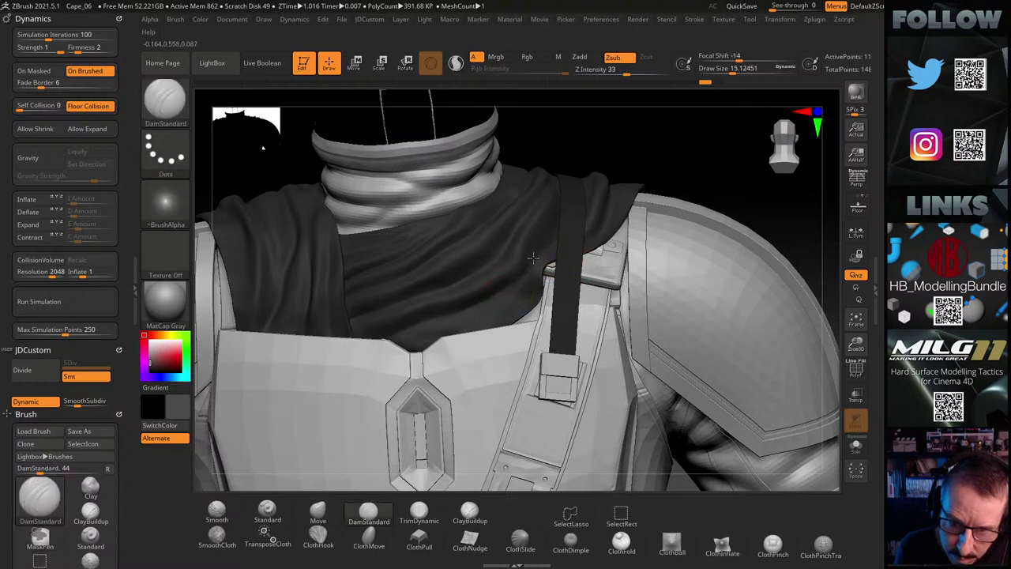
pyautogui.moveTo(678, 155); pyautogui.dragTo(562, 234)
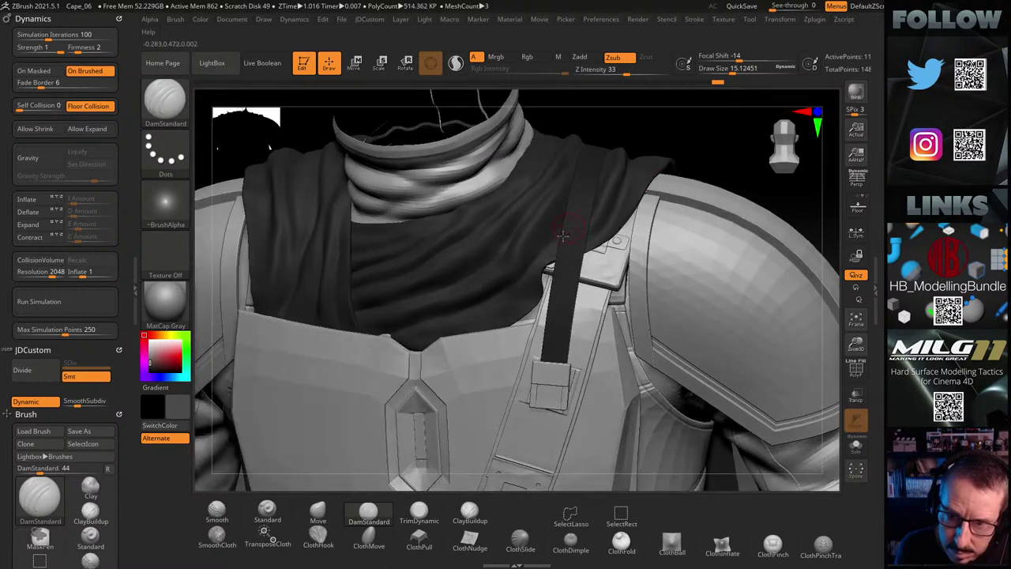
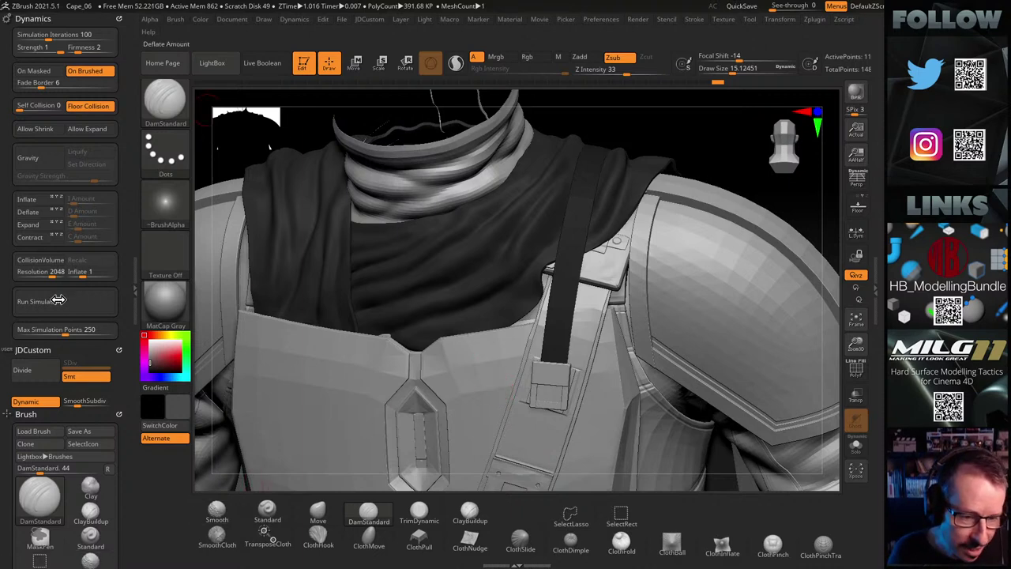
# Switch to the Move Topological brush and enlarge its draw size to about 94
pyautogui.press('F1')
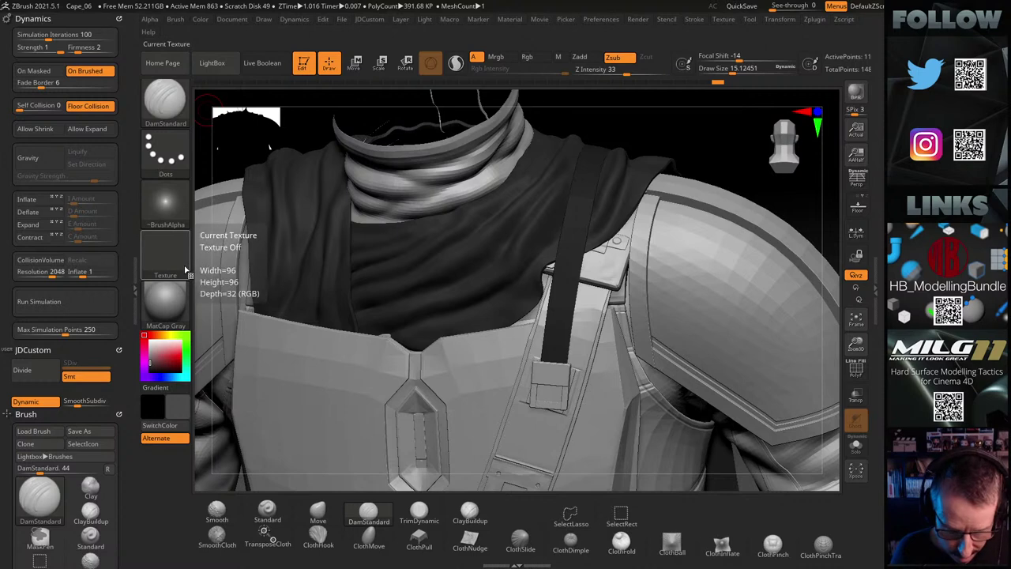
pyautogui.press('b')
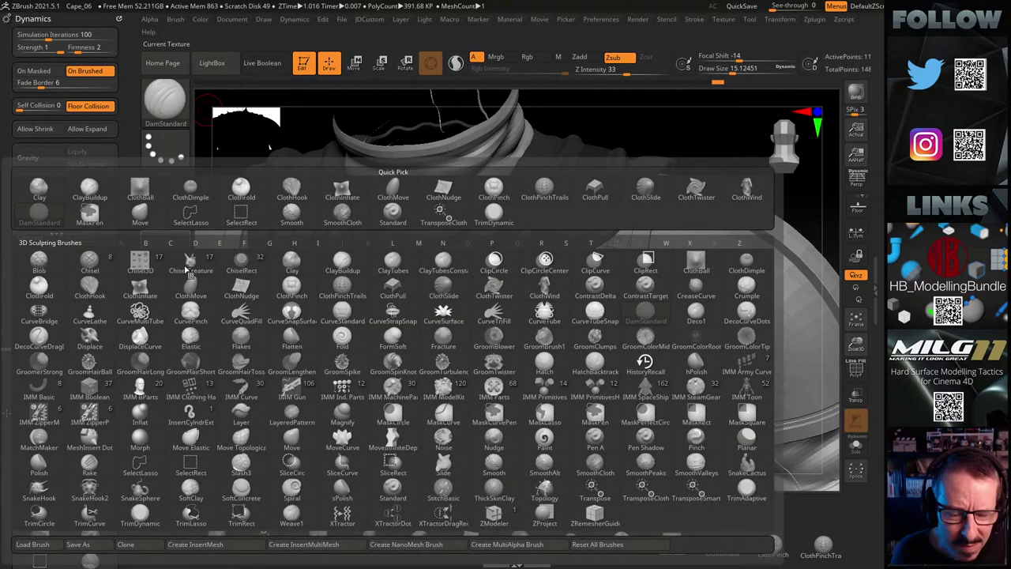
pyautogui.click(420, 243)
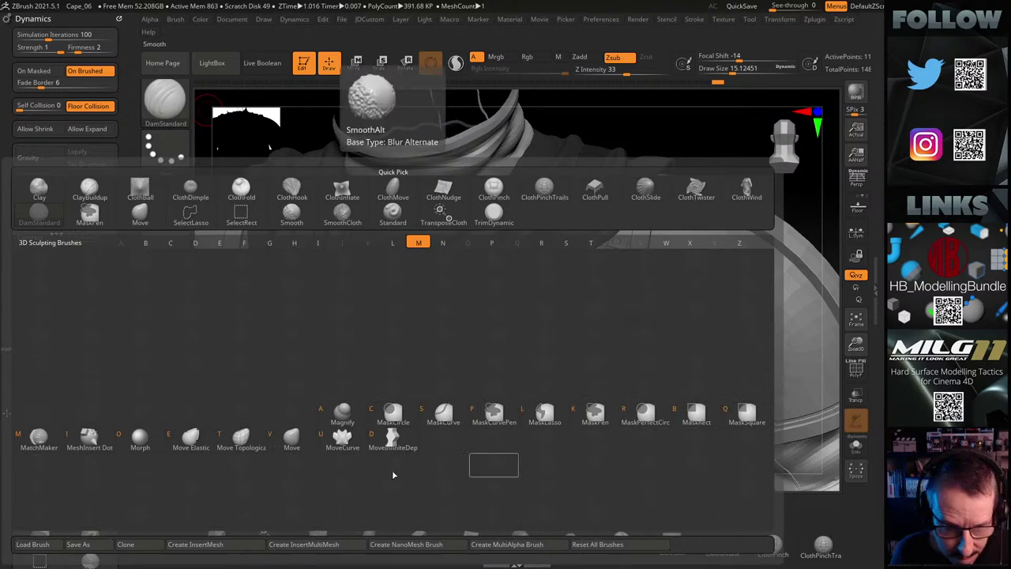
pyautogui.click(241, 437)
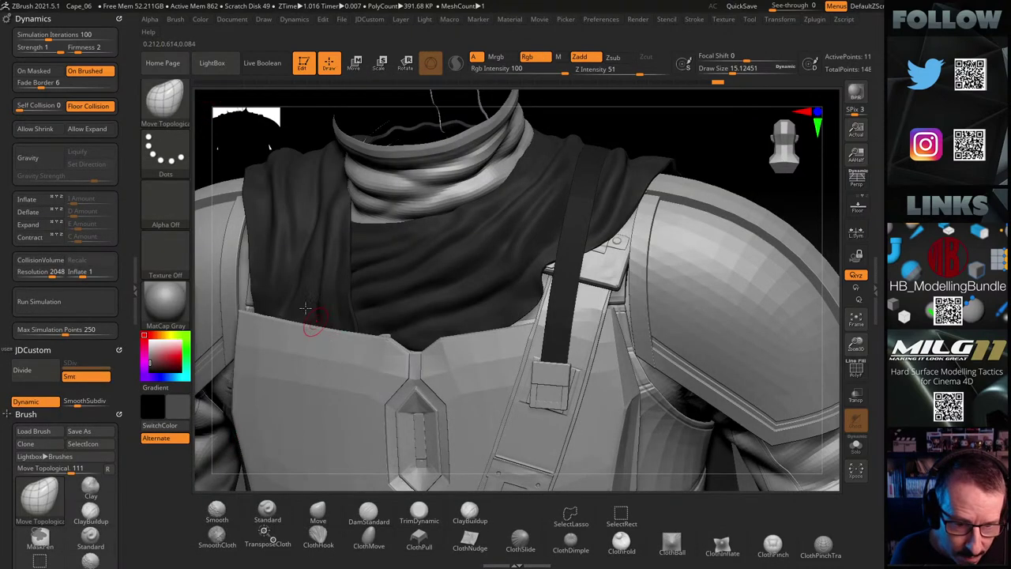
pyautogui.press('s')
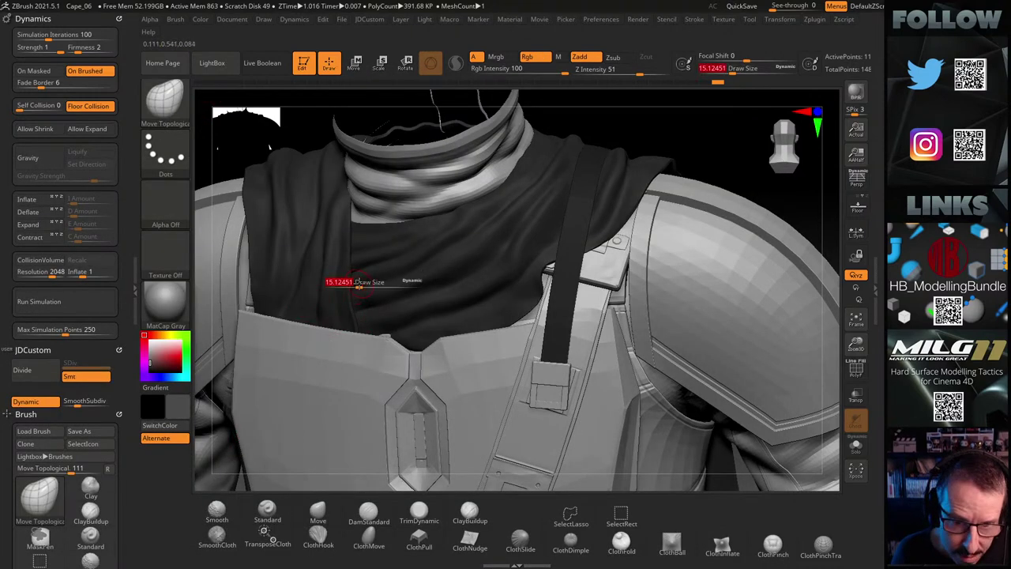
pyautogui.moveTo(359, 286); pyautogui.dragTo(378, 290)
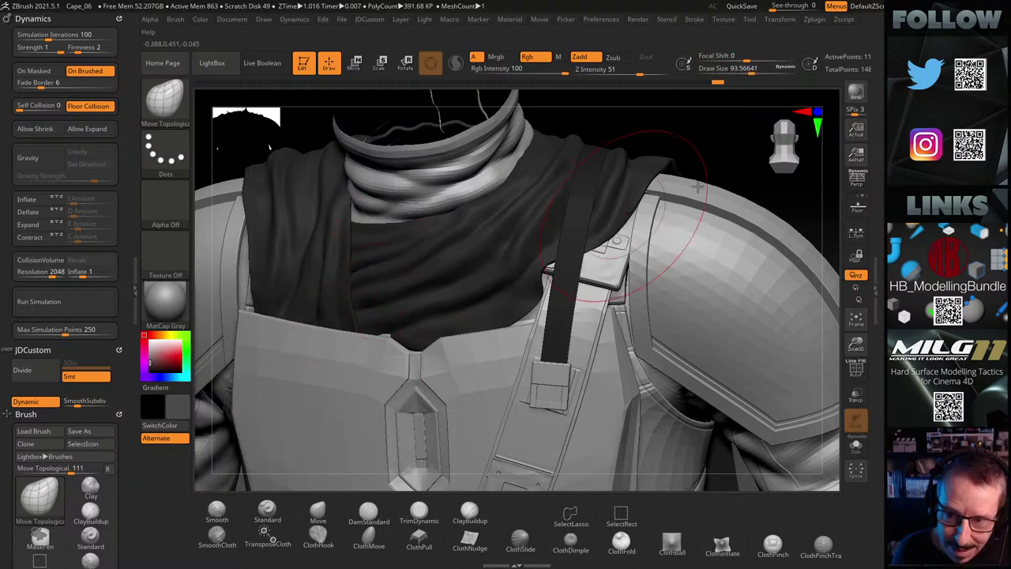
# Nudge the chest cloth folds beside the overlapping drape's edge slightly toward the shoulder strap with the Move Topological brush
pyautogui.keyDown('alt'); pyautogui.moveTo(713, 149); pyautogui.dragTo(743, 145); pyautogui.keyUp('alt')
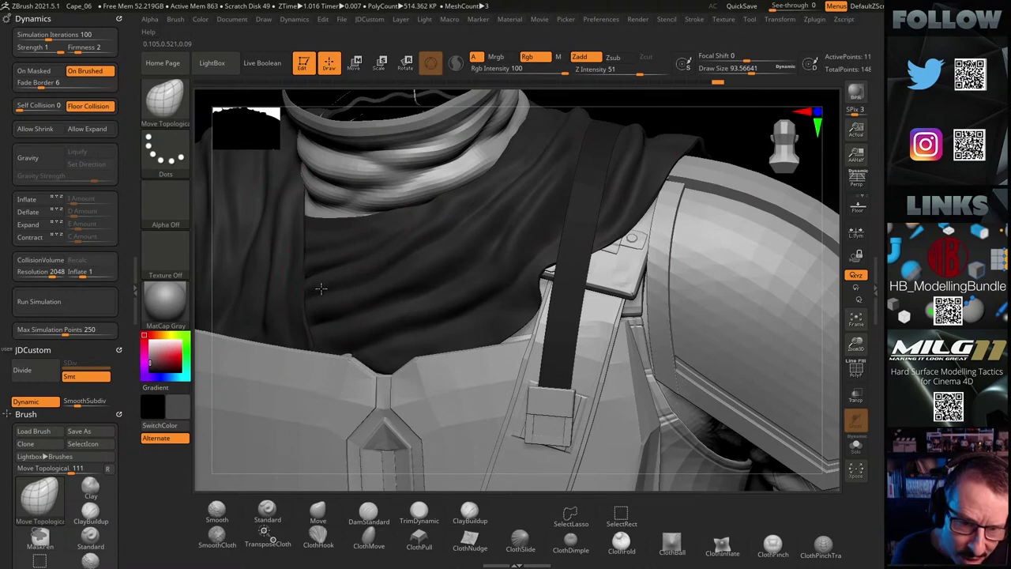
pyautogui.moveTo(321, 288); pyautogui.dragTo(330, 285)
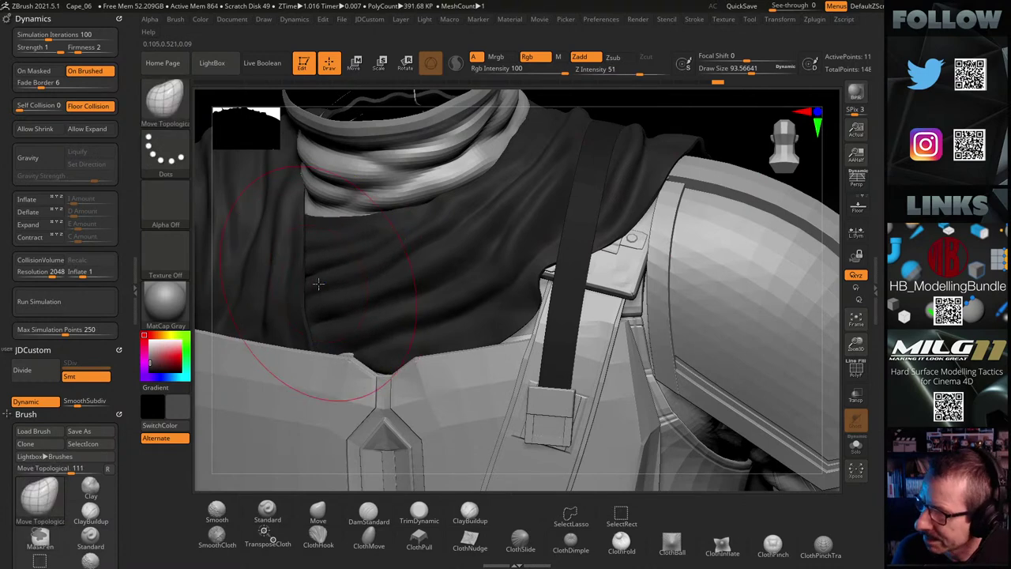
pyautogui.moveTo(742, 144); pyautogui.dragTo(756, 135)
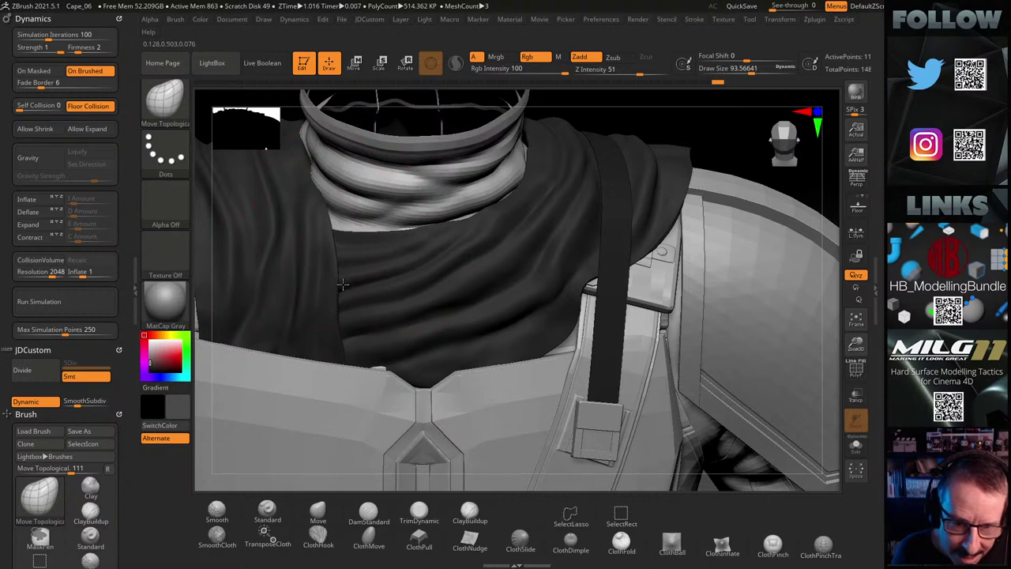
pyautogui.press('ctrl')
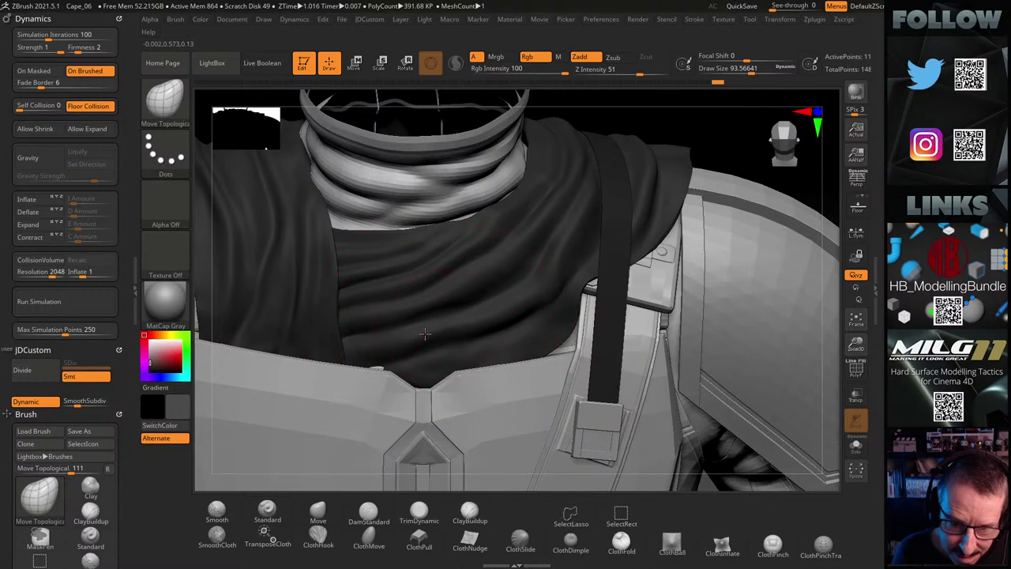
pyautogui.keyDown('alt'); pyautogui.moveTo(739, 149); pyautogui.dragTo(822, 149); pyautogui.keyUp('alt')
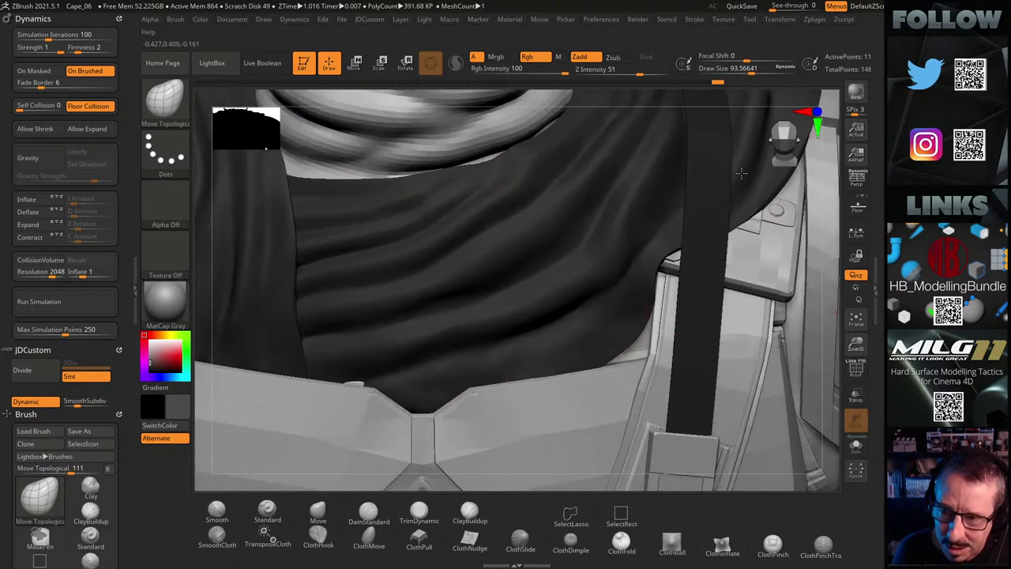
pyautogui.keyDown('ctrl'); pyautogui.moveTo(825, 155); pyautogui.dragTo(744, 177, button='right'); pyautogui.keyUp('ctrl')
pyautogui.moveTo(744, 177); pyautogui.dragTo(693, 142)
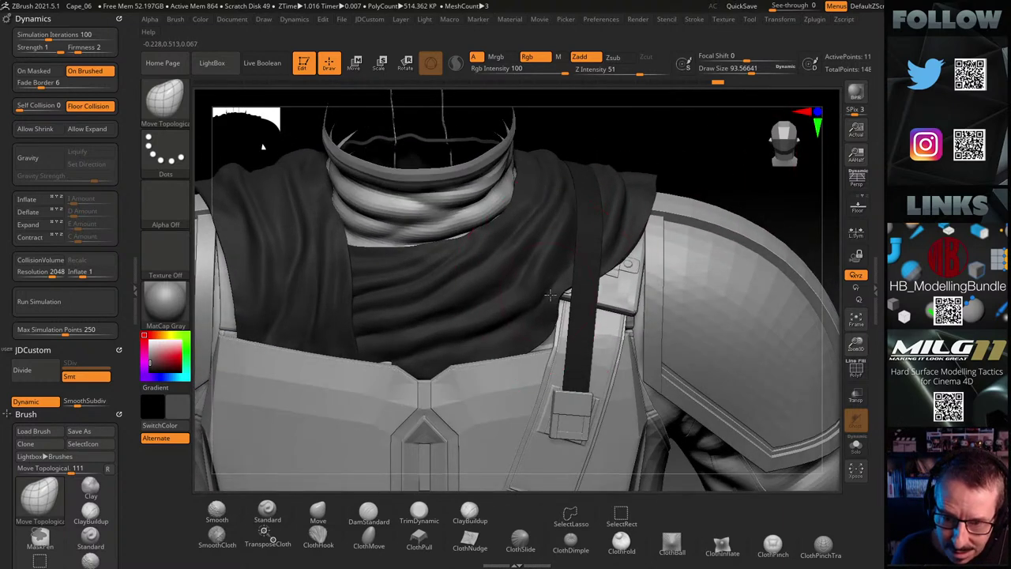
pyautogui.moveTo(348, 272); pyautogui.dragTo(358, 269)
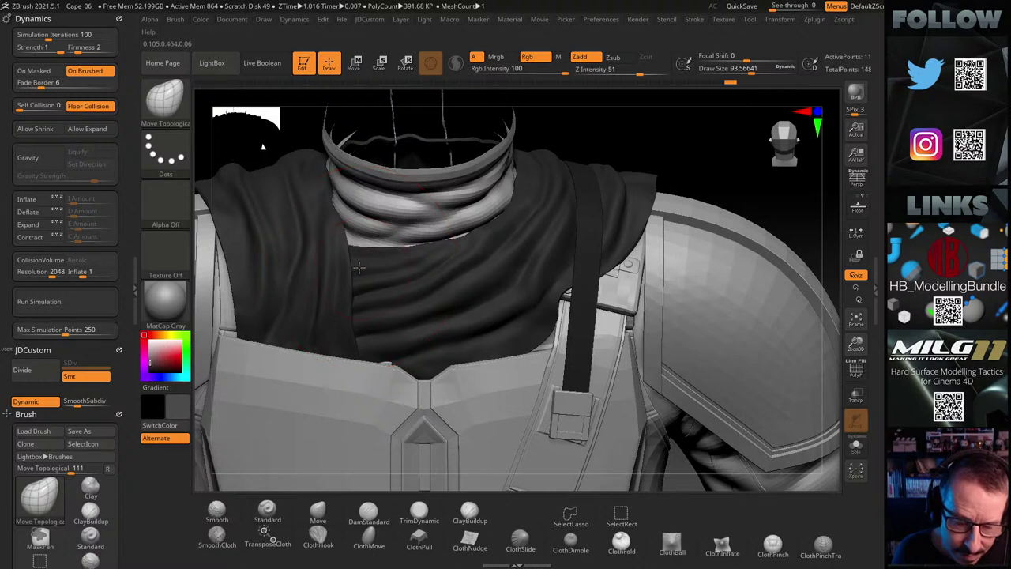
pyautogui.moveTo(676, 170)
pyautogui.mouseDown()
pyautogui.moveTo(655, 163)
pyautogui.moveTo(709, 157)
pyautogui.moveTo(497, 203)
pyautogui.moveTo(537, 216)
pyautogui.moveTo(515, 214)
pyautogui.moveTo(534, 209)
pyautogui.moveTo(521, 308)
pyautogui.mouseUp()
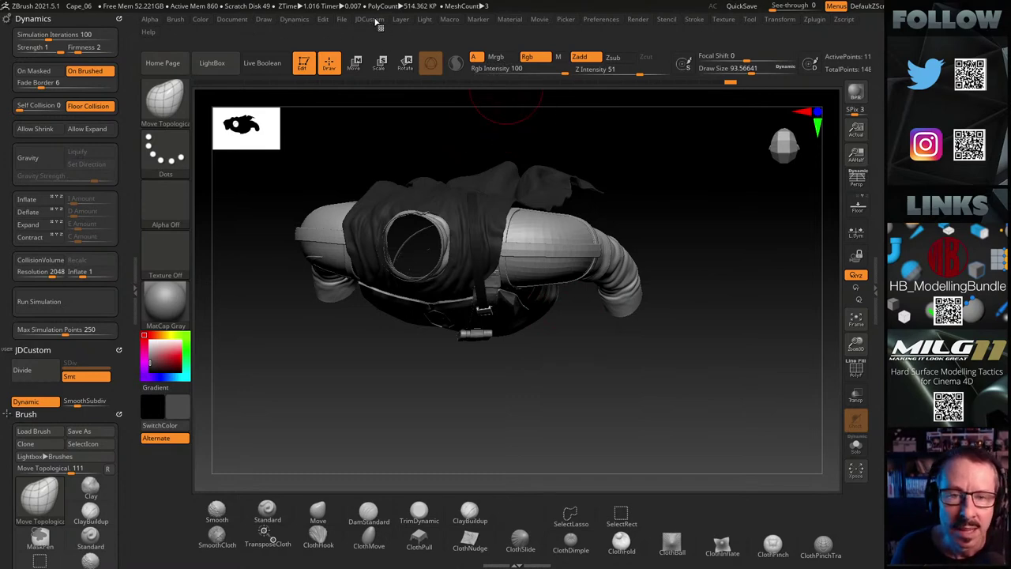
# Look through the Config, Custom UI and Interface preferences for the interface customization options
pyautogui.click(243, 21)
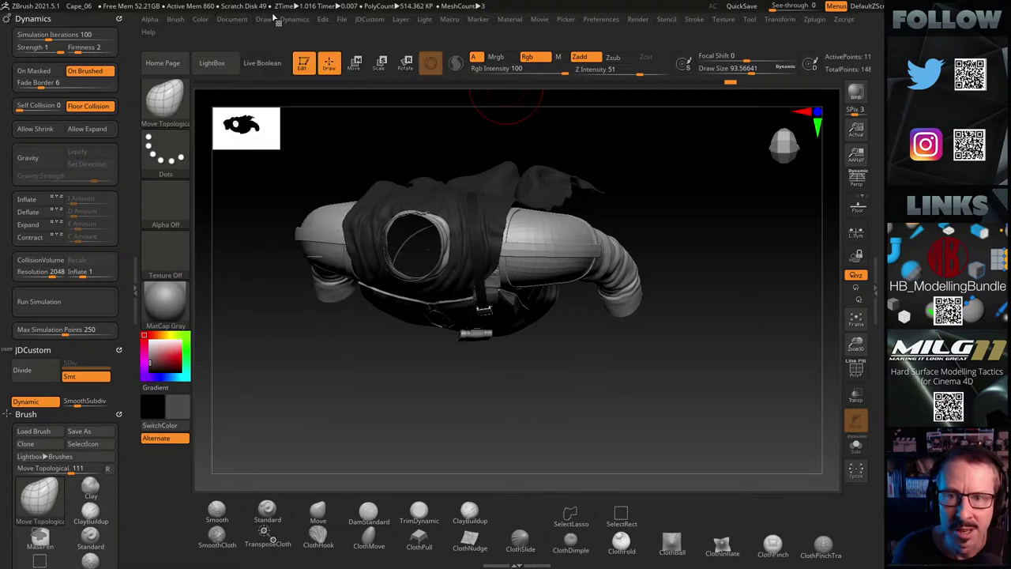
pyautogui.click(601, 19)
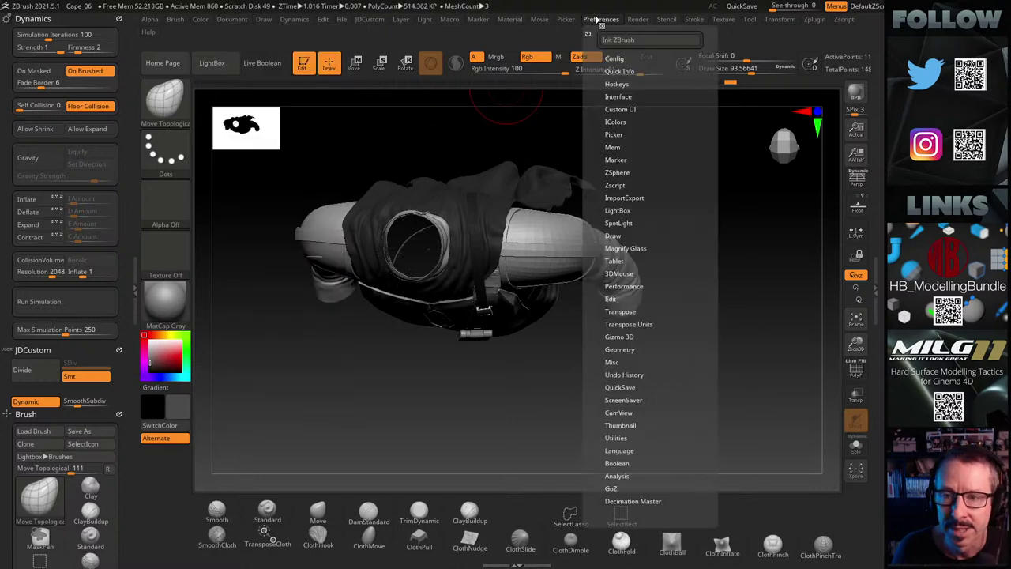
pyautogui.click(615, 60)
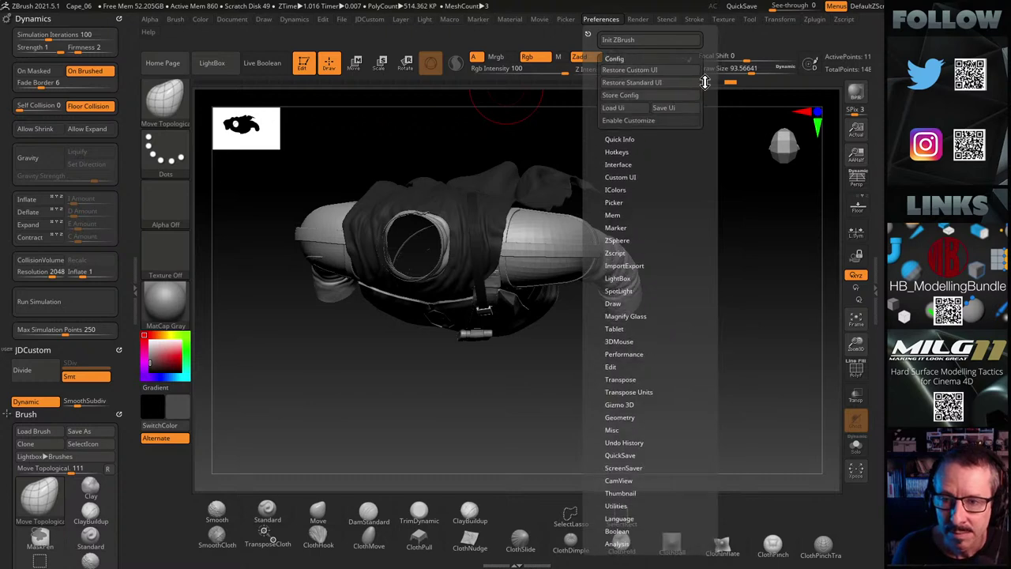
pyautogui.click(650, 75)
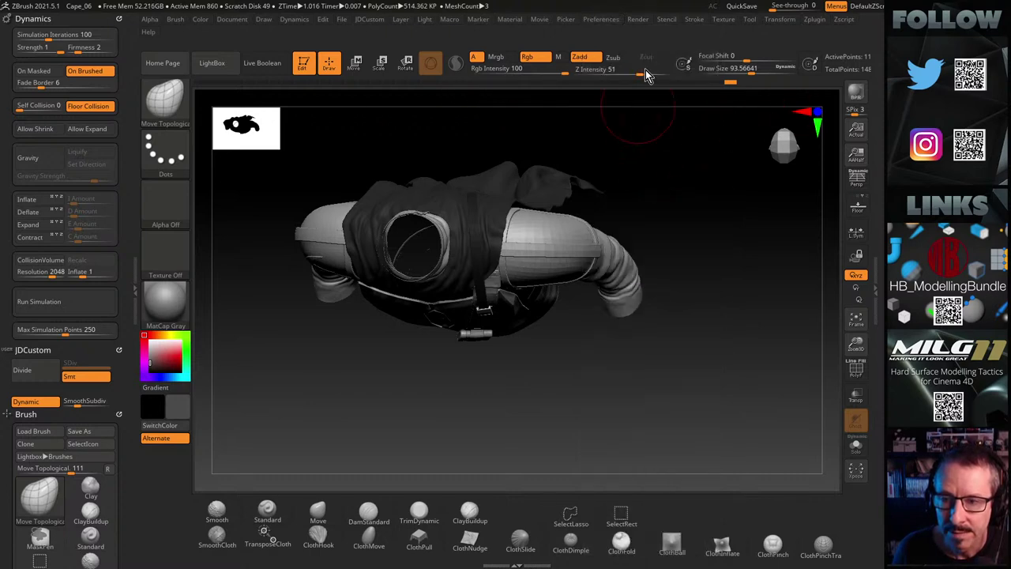
pyautogui.click(602, 23)
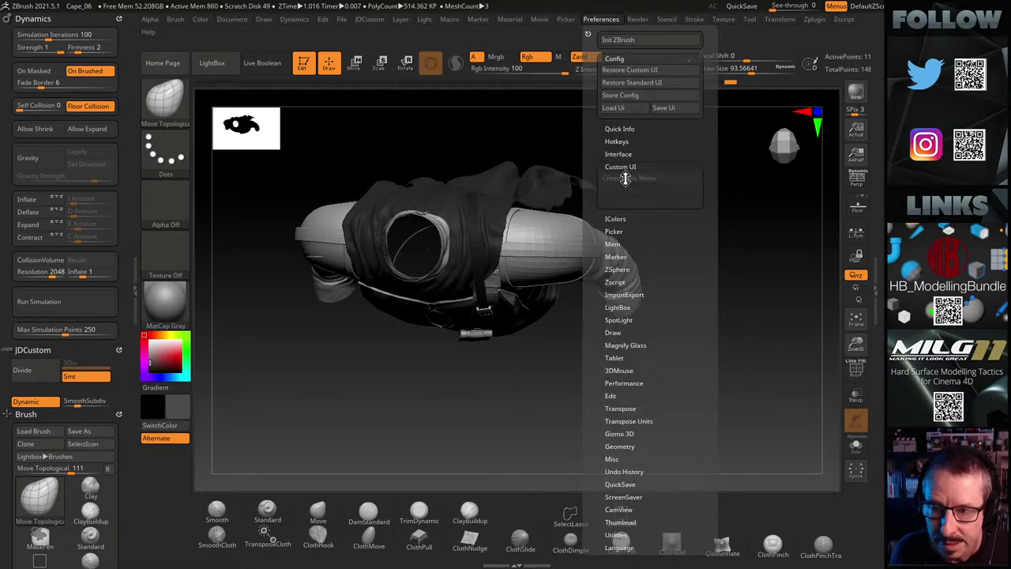
pyautogui.click(621, 176)
pyautogui.click(608, 21)
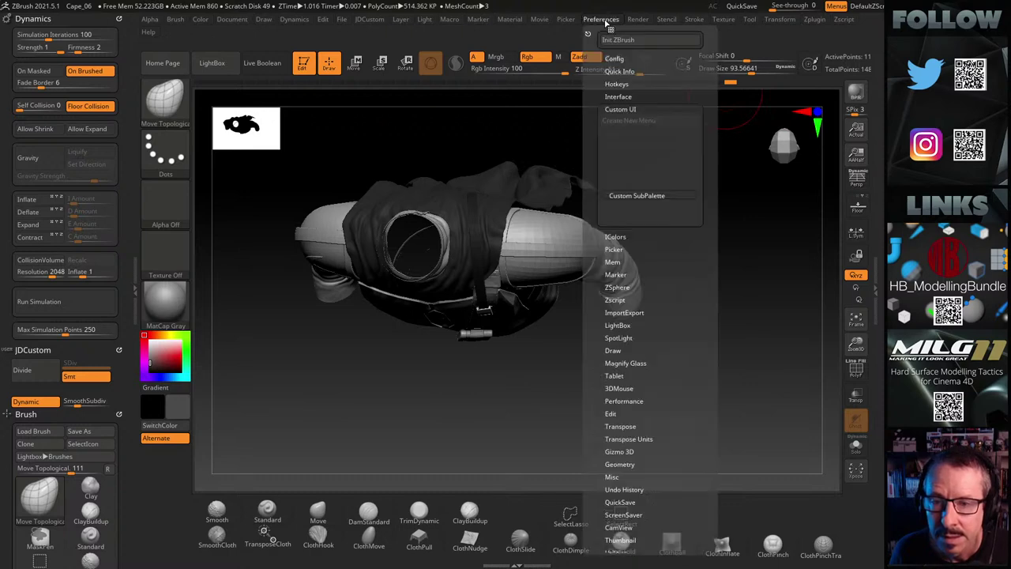
pyautogui.click(616, 97)
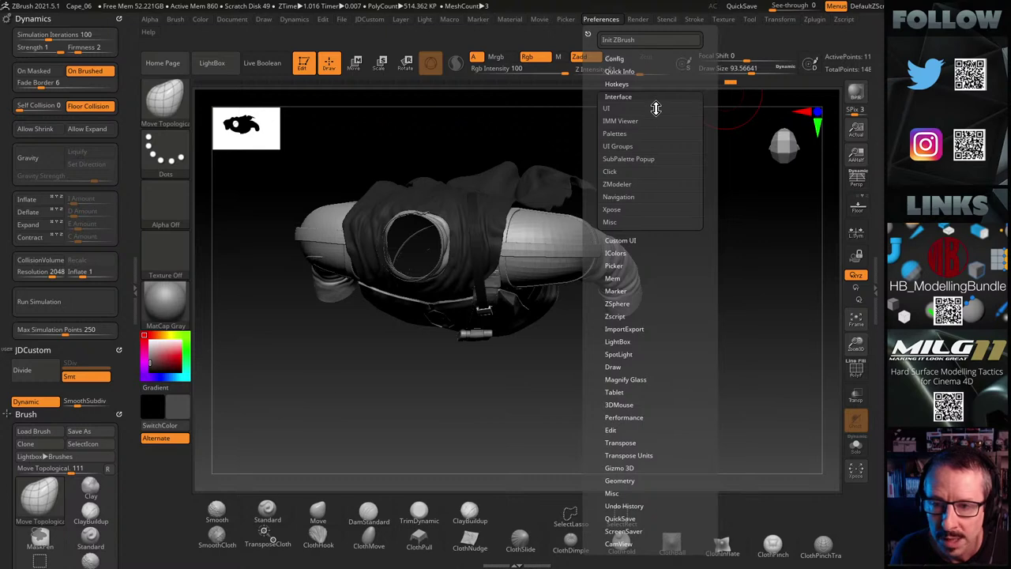
pyautogui.click(602, 20)
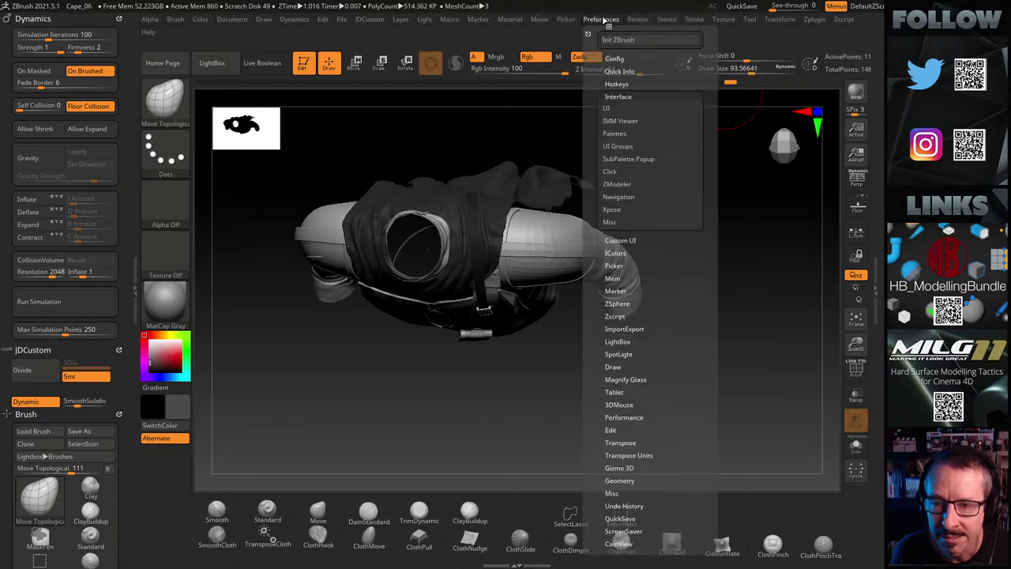
pyautogui.click(624, 96)
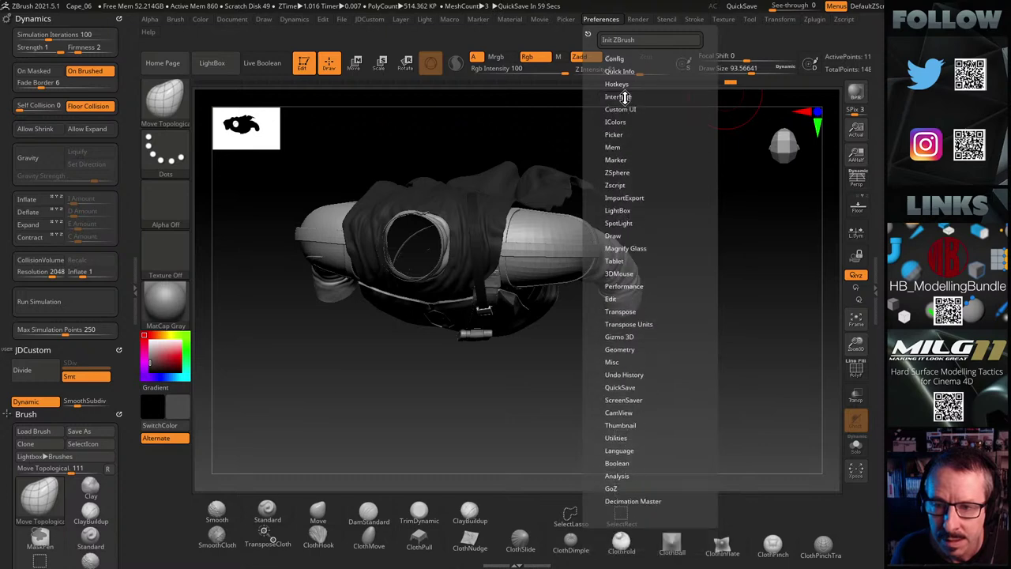
pyautogui.click(624, 96)
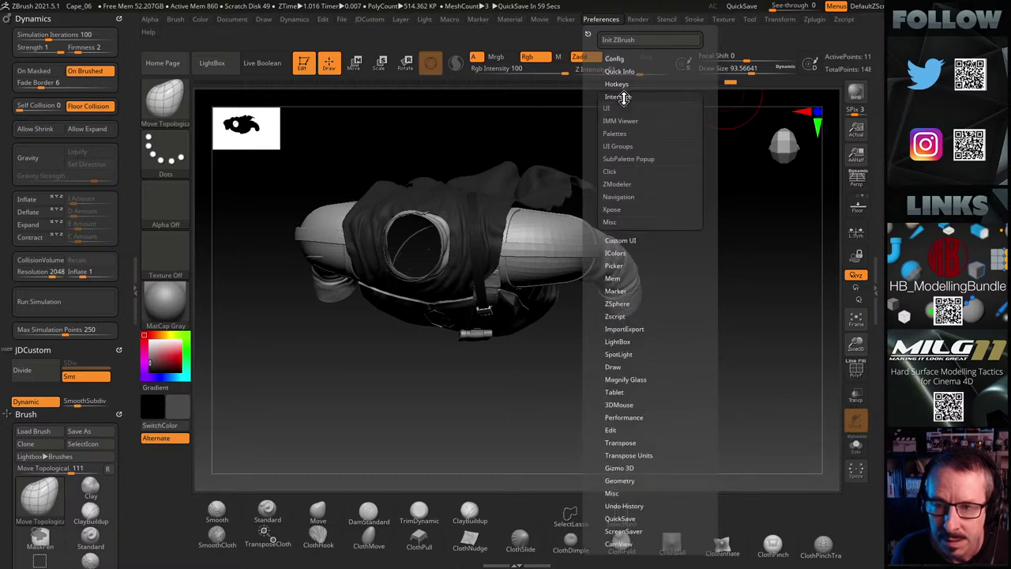
# Enable interface customization in the configuration preferences to try rearranging the brush shortcuts, and turn it off again
pyautogui.click(615, 60)
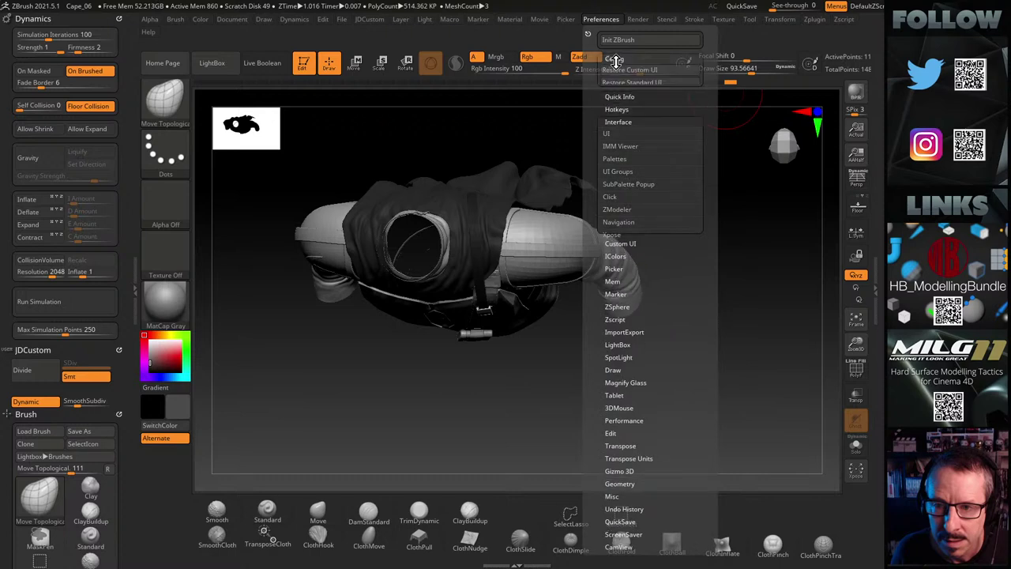
pyautogui.click(605, 22)
pyautogui.click(622, 122)
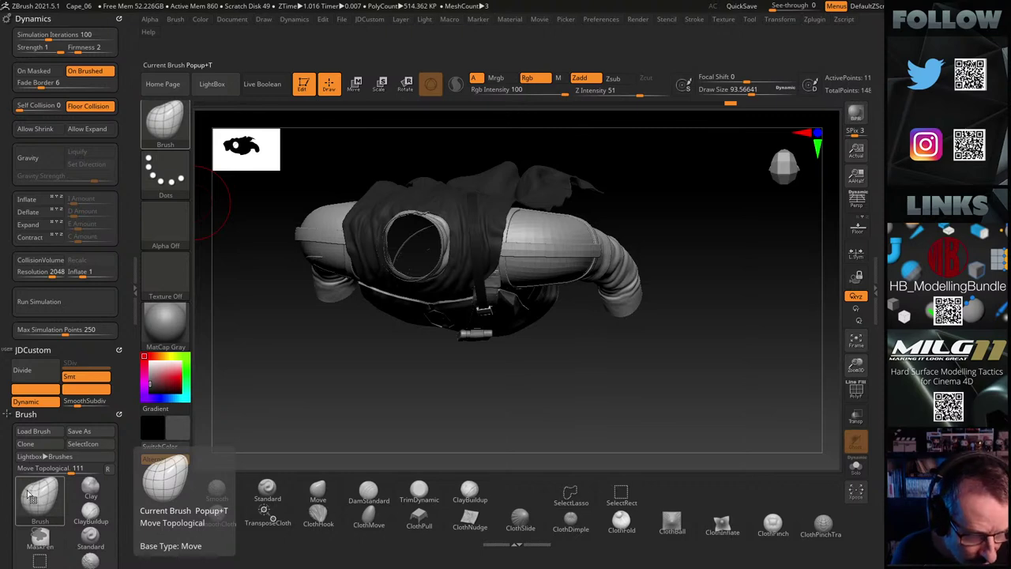
pyautogui.press('ctrl')
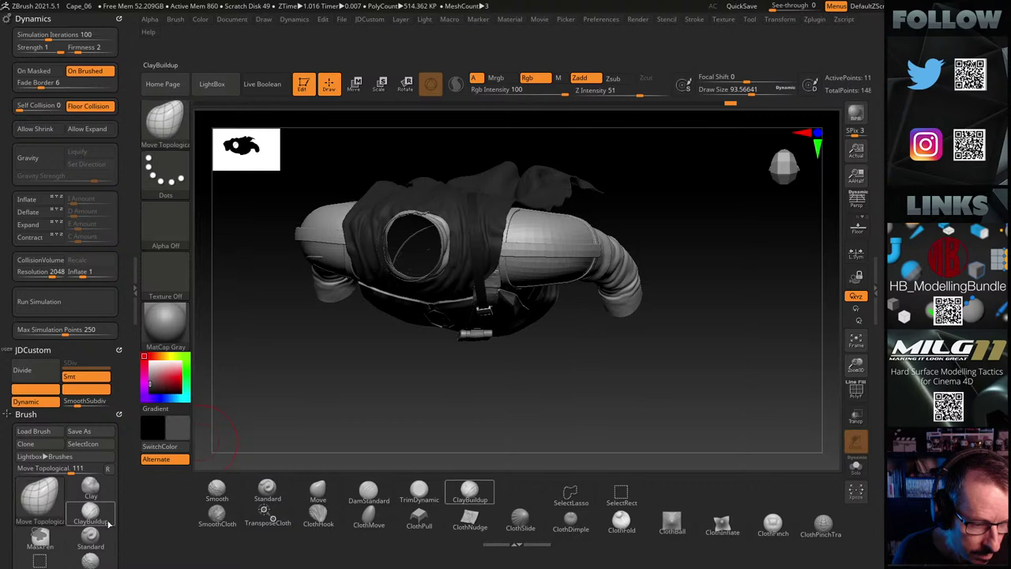
pyautogui.click(600, 21)
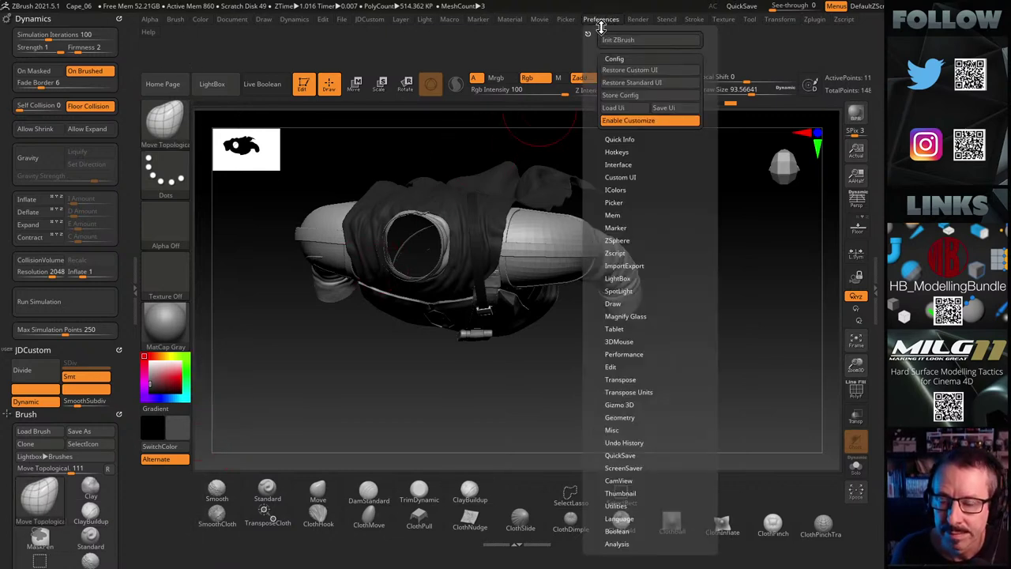
pyautogui.click(628, 120)
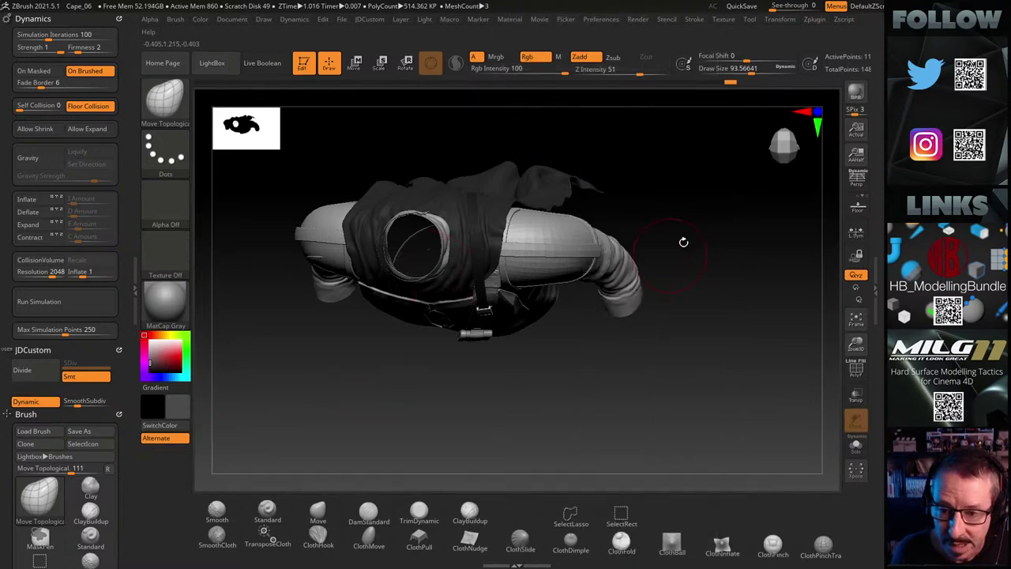
# Select the DamStandard brush with a draw size of about 16 for creasing the cape folds beside the neck opening
pyautogui.moveTo(683, 242)
pyautogui.keyDown('alt'); pyautogui.mouseDown()
pyautogui.moveTo(688, 230)
pyautogui.moveTo(807, 198)
pyautogui.mouseUp(); pyautogui.keyUp('alt')
pyautogui.moveTo(704, 401)
pyautogui.keyDown('alt'); pyautogui.mouseDown()
pyautogui.moveTo(661, 432)
pyautogui.moveTo(673, 314)
pyautogui.moveTo(675, 346)
pyautogui.mouseUp(); pyautogui.keyUp('alt')
pyautogui.keyDown('alt'); pyautogui.moveTo(535, 208); pyautogui.dragTo(635, 197); pyautogui.keyUp('alt')
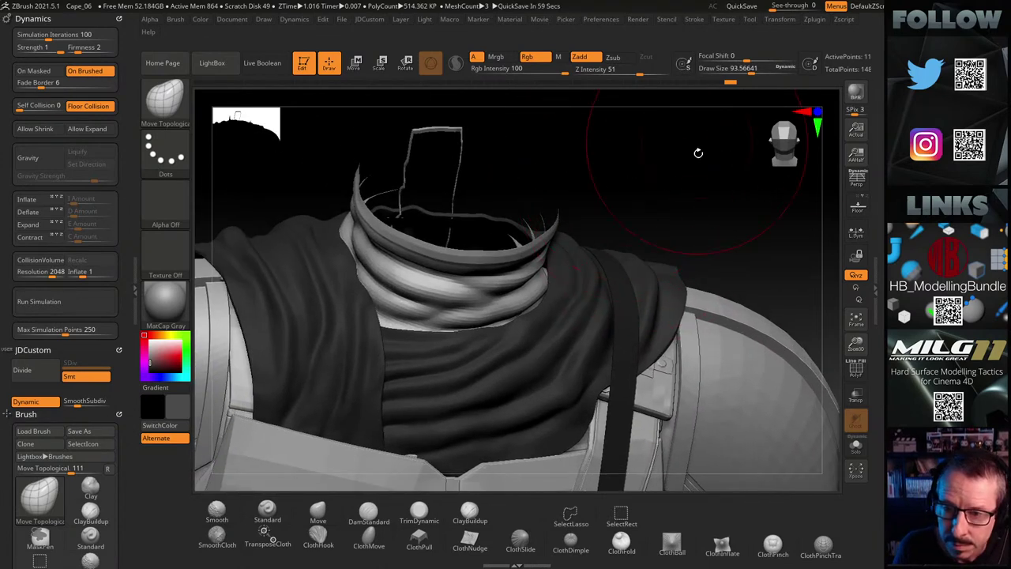
pyautogui.press('s')
pyautogui.moveTo(656, 172); pyautogui.dragTo(444, 219)
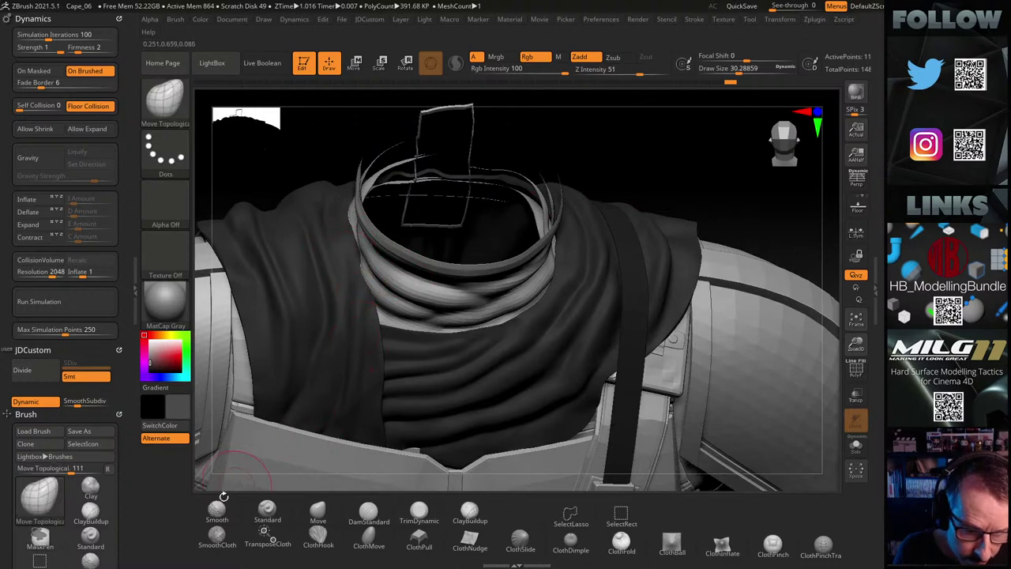
pyautogui.click(370, 515)
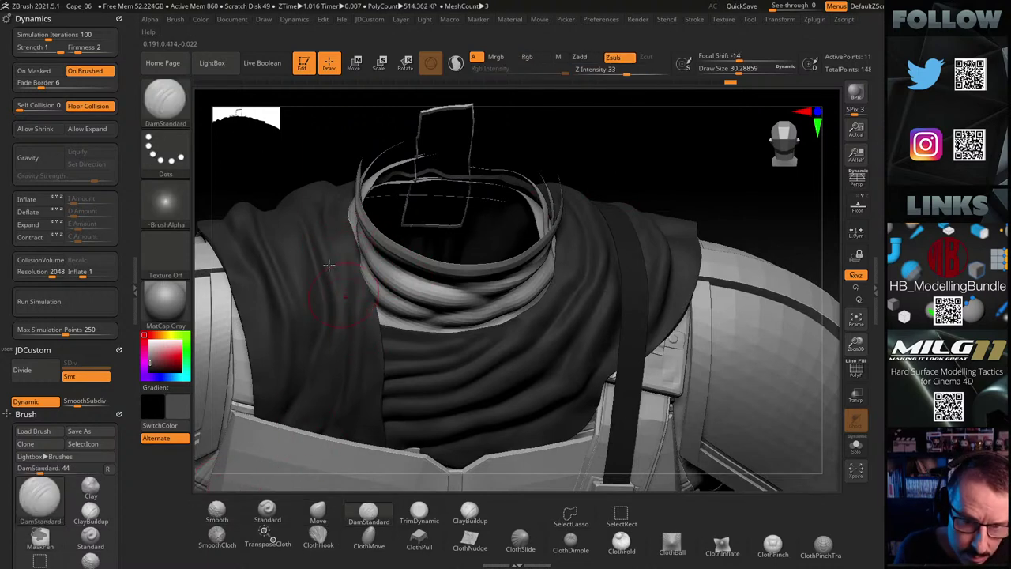
pyautogui.press('s')
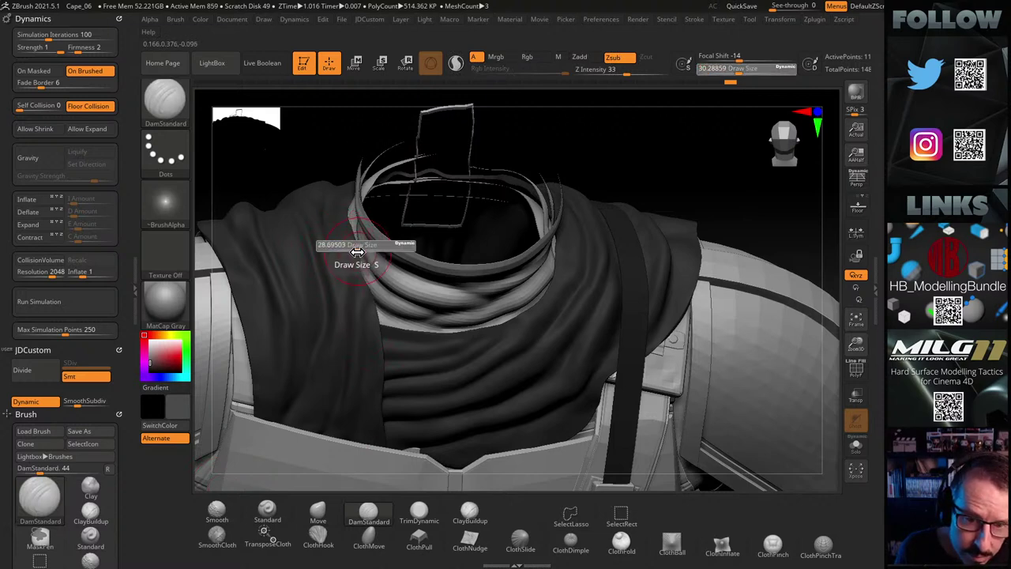
pyautogui.moveTo(357, 250); pyautogui.dragTo(345, 256)
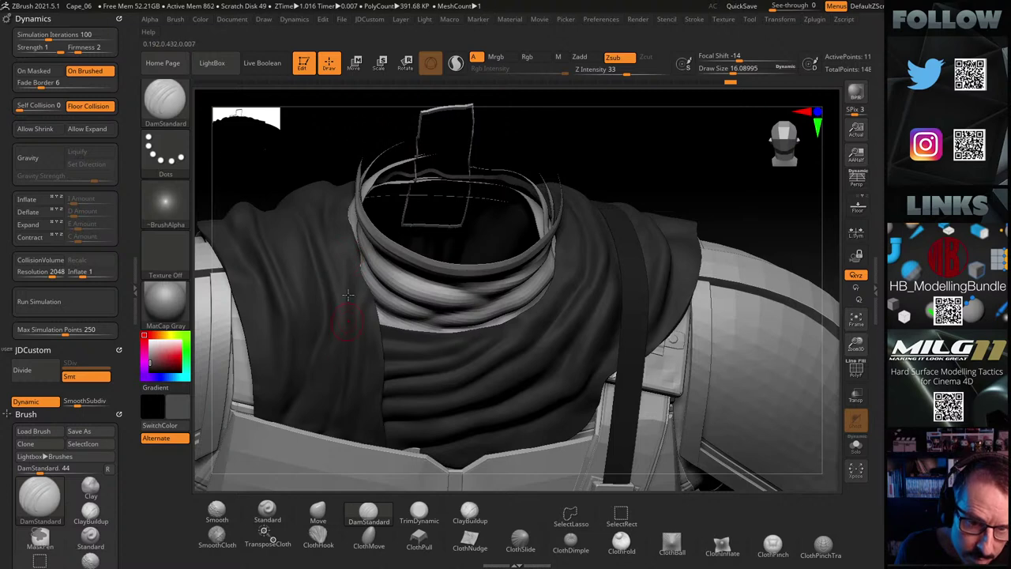
pyautogui.moveTo(531, 134); pyautogui.dragTo(519, 160)
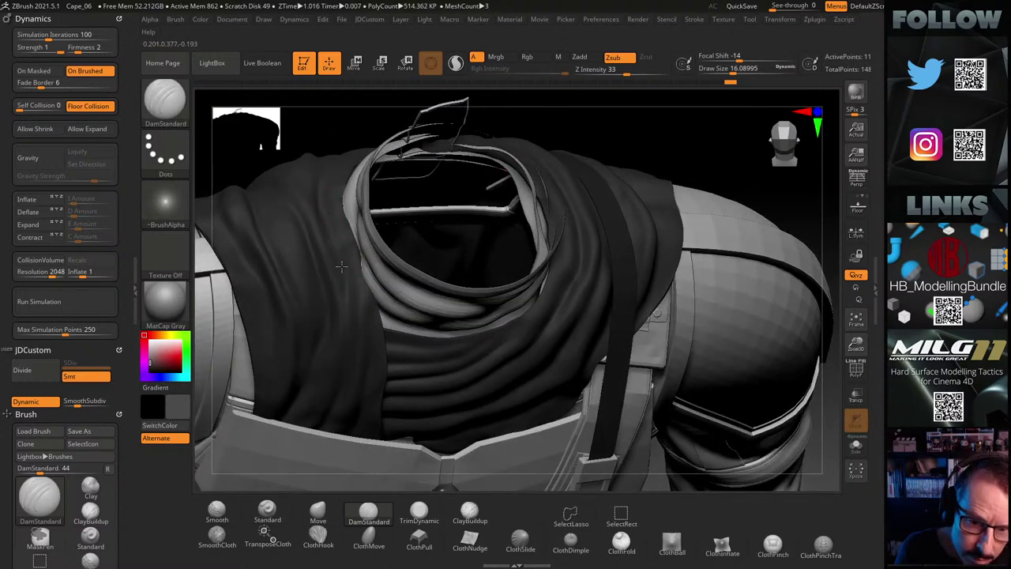
pyautogui.press('ctrl')
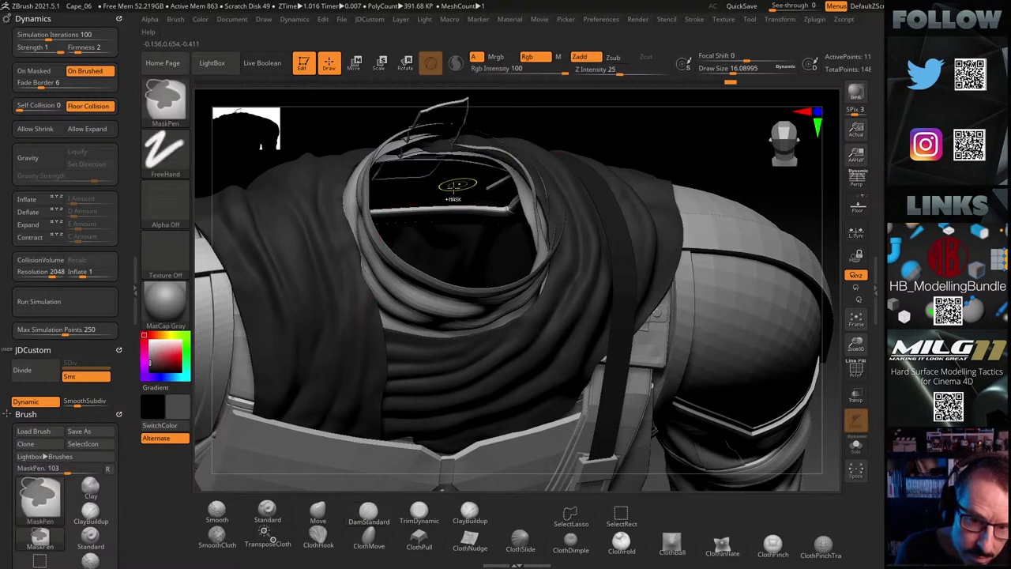
# Build up the cape's fold ridges beside the collar with the Standard brush and smooth them
pyautogui.click(267, 512)
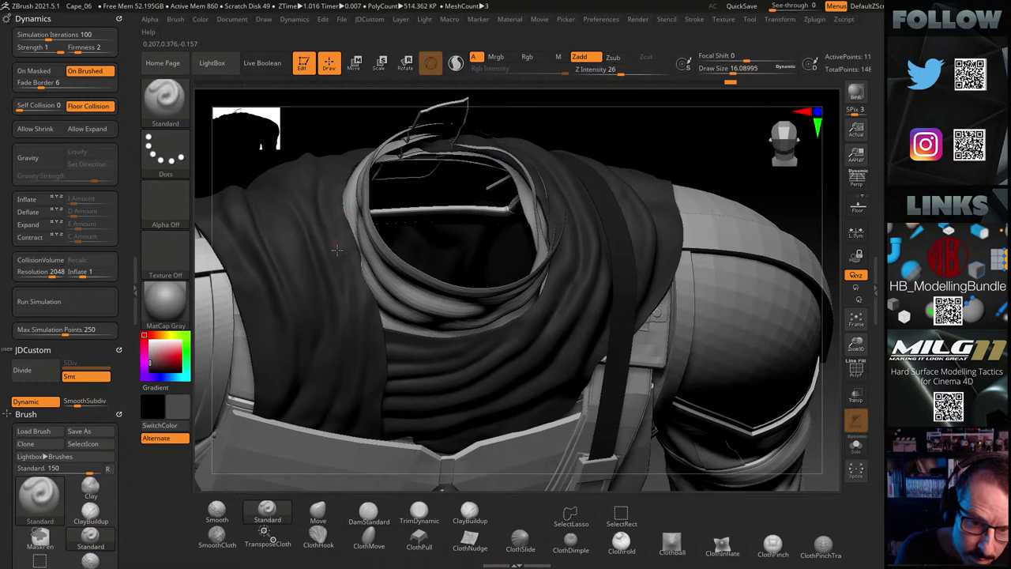
pyautogui.moveTo(340, 261); pyautogui.dragTo(327, 222)
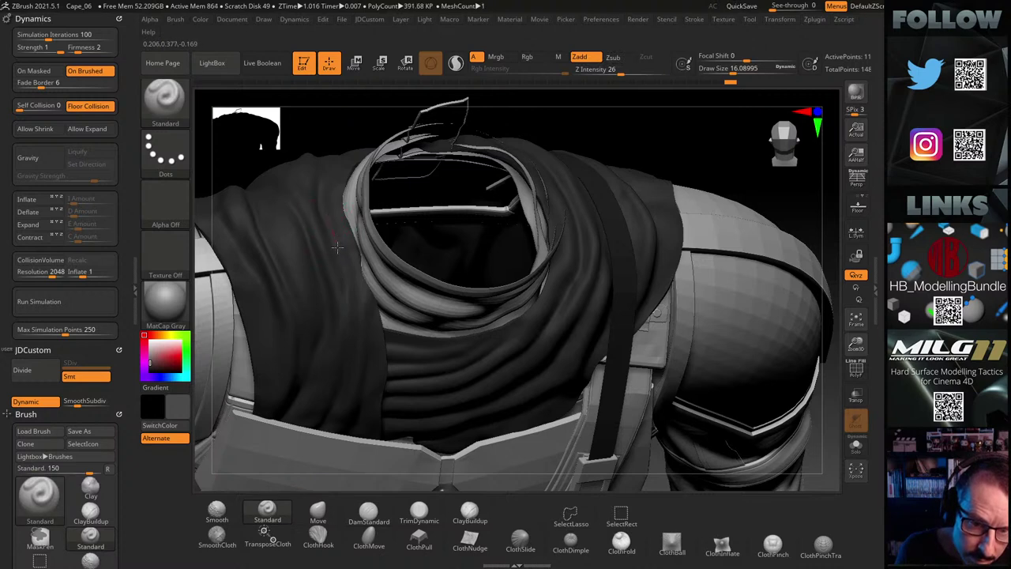
pyautogui.moveTo(554, 125); pyautogui.dragTo(408, 195)
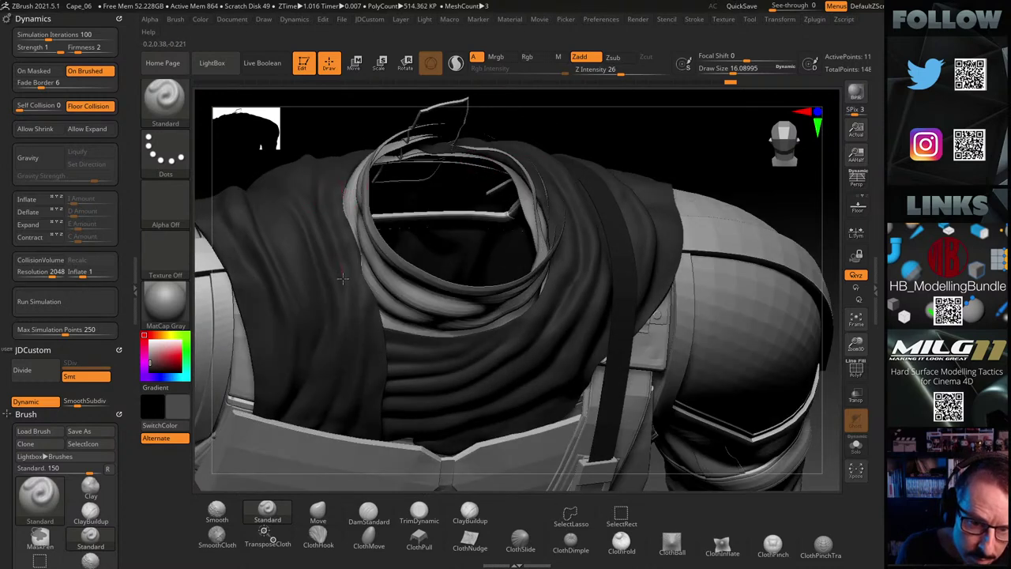
pyautogui.press('shift')
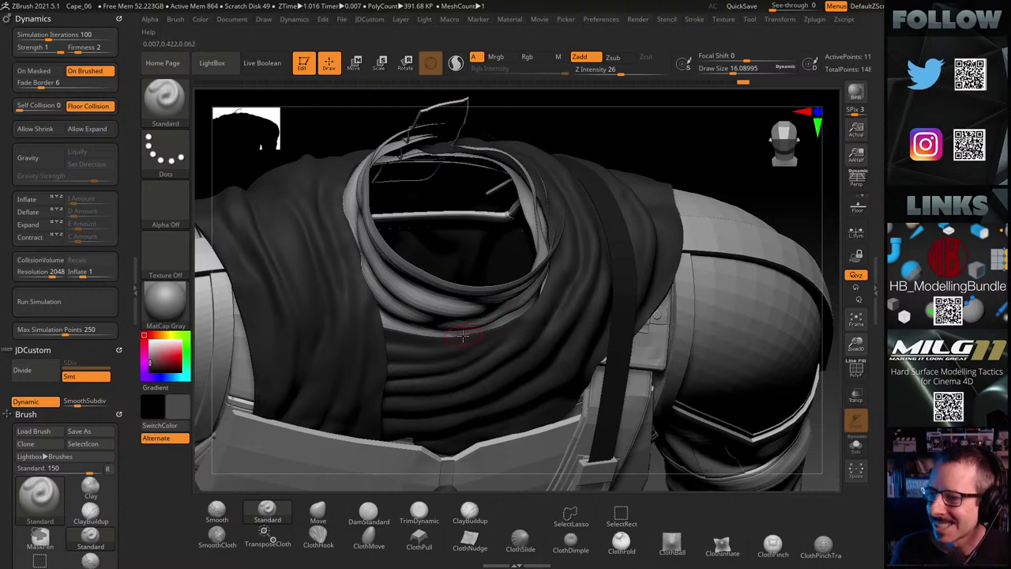
# Sculpt the cape folds between the collar and the shoulder strap with the Standard brush, softening them with SmoothCloth
pyautogui.moveTo(664, 131)
pyautogui.mouseDown()
pyautogui.moveTo(666, 147)
pyautogui.moveTo(662, 103)
pyautogui.moveTo(672, 139)
pyautogui.moveTo(667, 122)
pyautogui.mouseUp()
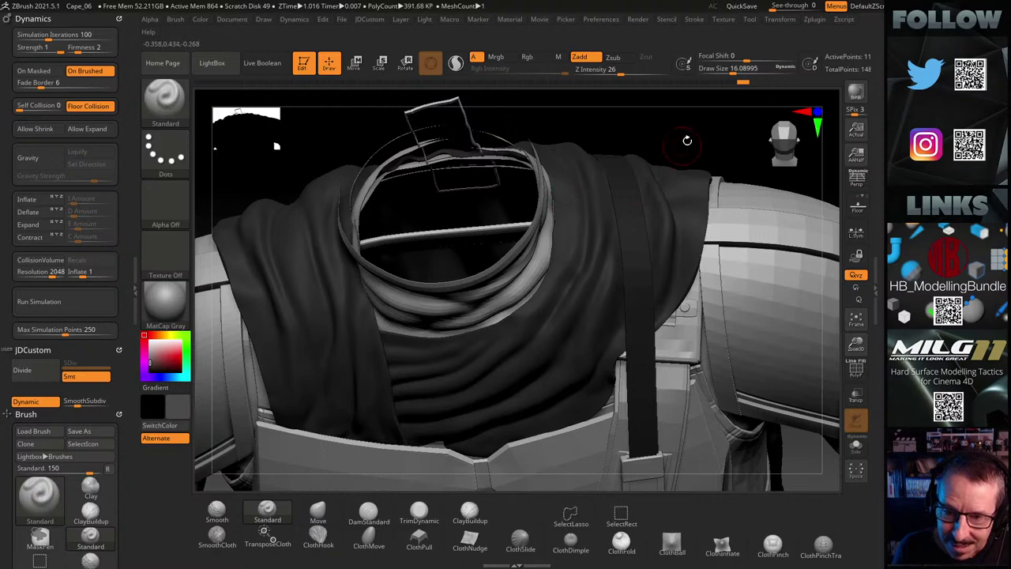
pyautogui.moveTo(687, 140)
pyautogui.mouseDown()
pyautogui.moveTo(707, 84)
pyautogui.moveTo(584, 253)
pyautogui.mouseUp()
pyautogui.press('shift')
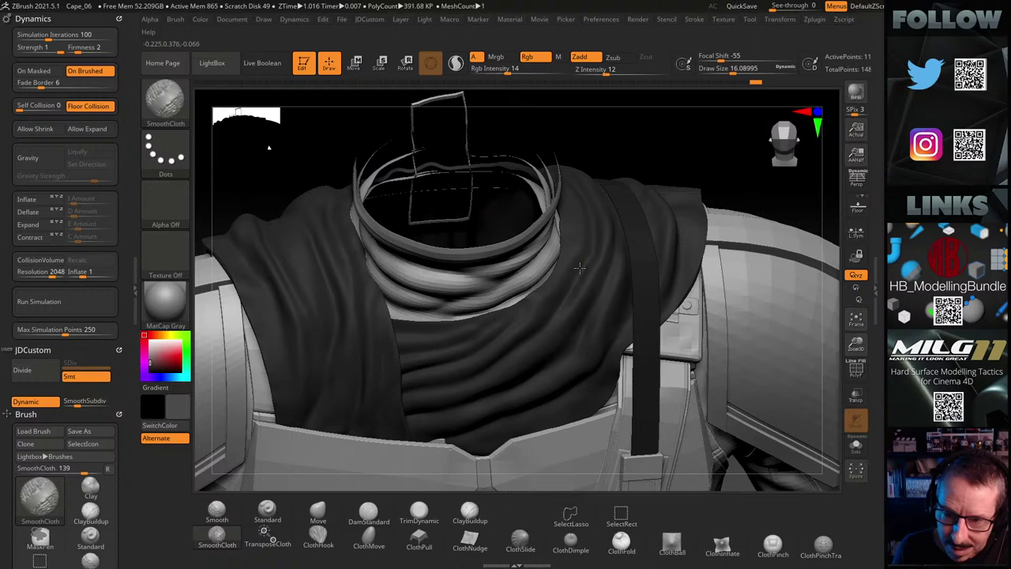
pyautogui.moveTo(677, 177)
pyautogui.mouseDown()
pyautogui.moveTo(695, 150)
pyautogui.moveTo(698, 118)
pyautogui.moveTo(674, 140)
pyautogui.moveTo(688, 134)
pyautogui.moveTo(684, 147)
pyautogui.mouseUp()
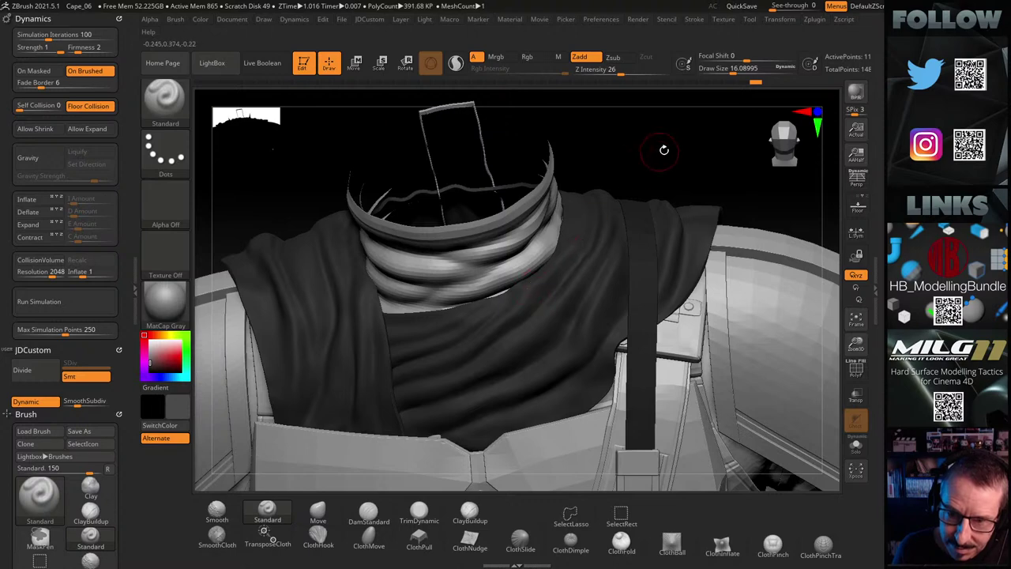
pyautogui.moveTo(664, 151); pyautogui.dragTo(664, 171)
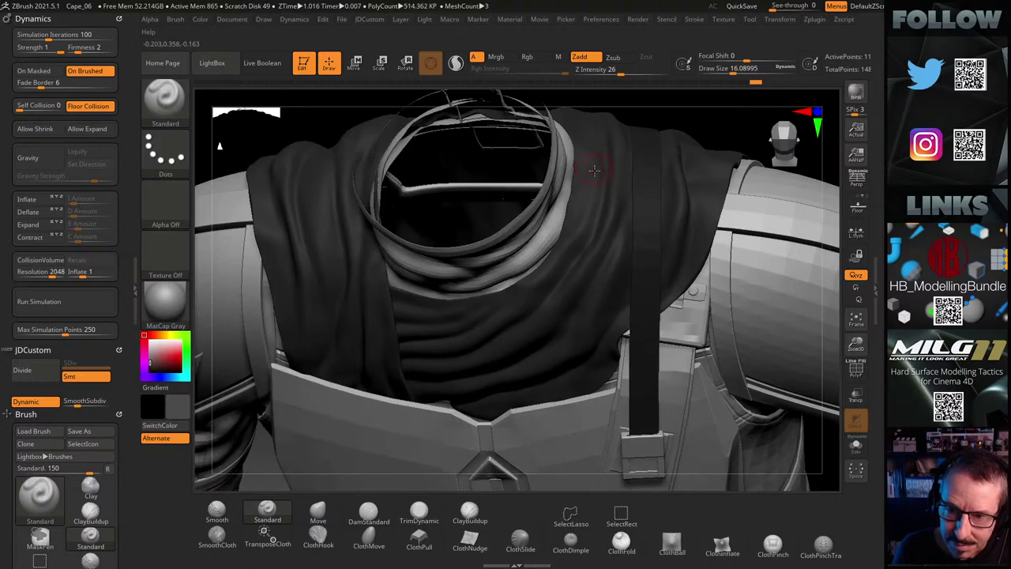
pyautogui.moveTo(720, 133)
pyautogui.mouseDown(button='right')
pyautogui.moveTo(738, 79)
pyautogui.moveTo(718, 123)
pyautogui.mouseUp(button='right')
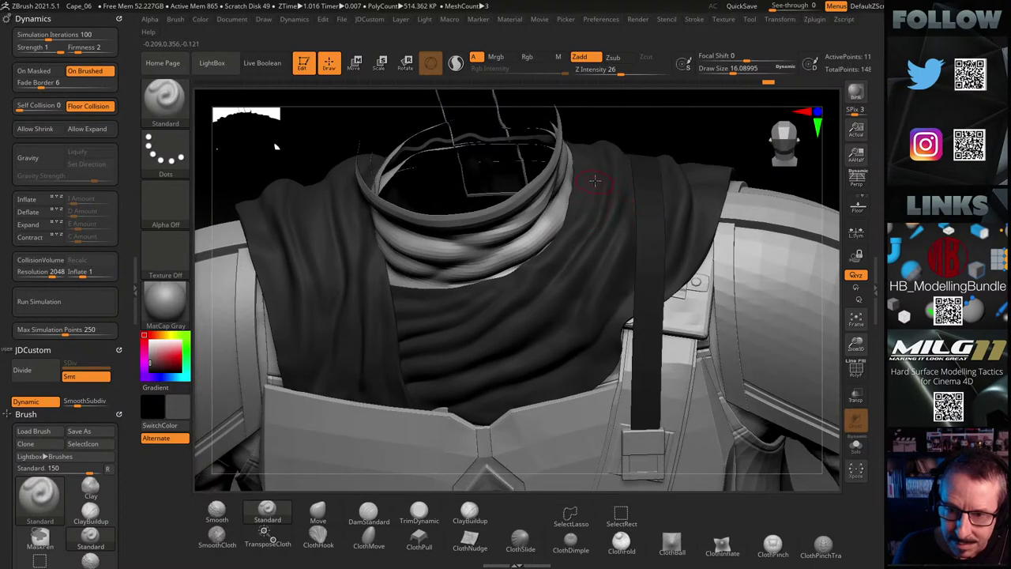
pyautogui.keyDown('shift'); pyautogui.moveTo(577, 185); pyautogui.dragTo(580, 226); pyautogui.keyUp('shift')
pyautogui.moveTo(710, 137)
pyautogui.mouseDown(button='right')
pyautogui.moveTo(720, 100)
pyautogui.moveTo(712, 141)
pyautogui.mouseUp(button='right')
pyautogui.press('shift')
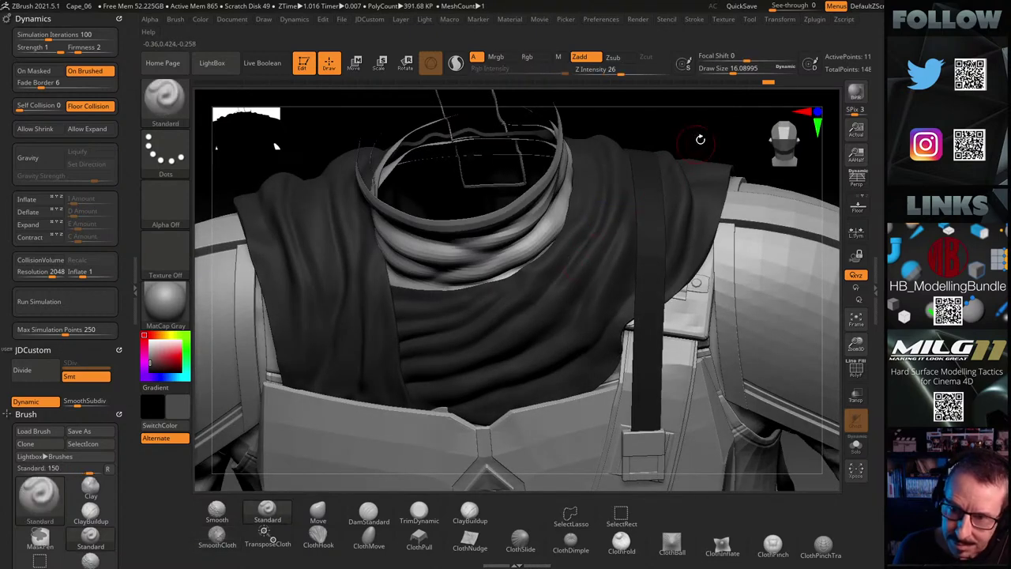
pyautogui.moveTo(701, 139)
pyautogui.mouseDown(button='right')
pyautogui.moveTo(707, 107)
pyautogui.moveTo(704, 141)
pyautogui.mouseUp(button='right')
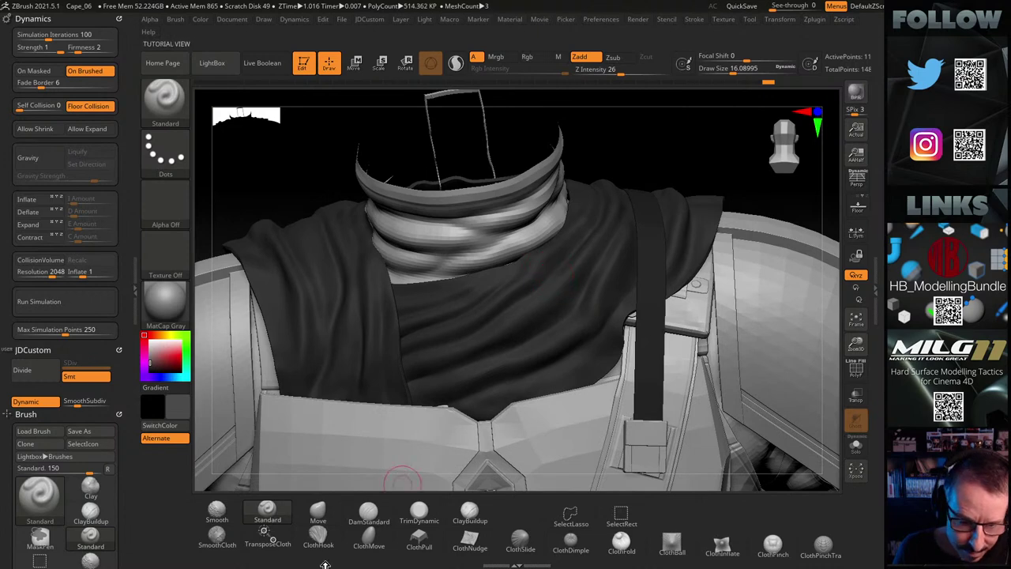
# Carve a crease along the chest folds of the cape below the collar with the DamStandard brush
pyautogui.click(367, 515)
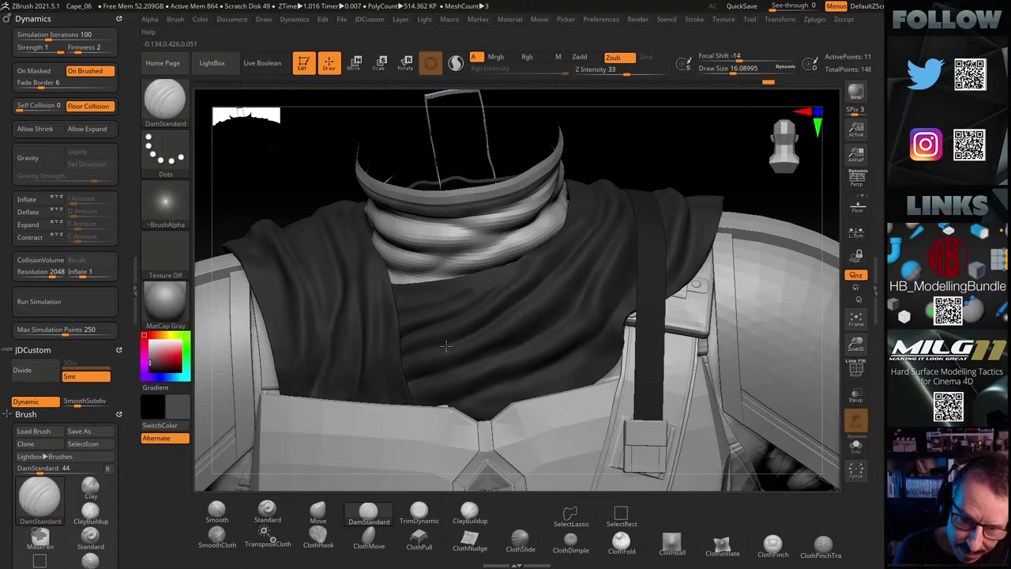
pyautogui.moveTo(417, 351); pyautogui.dragTo(506, 339)
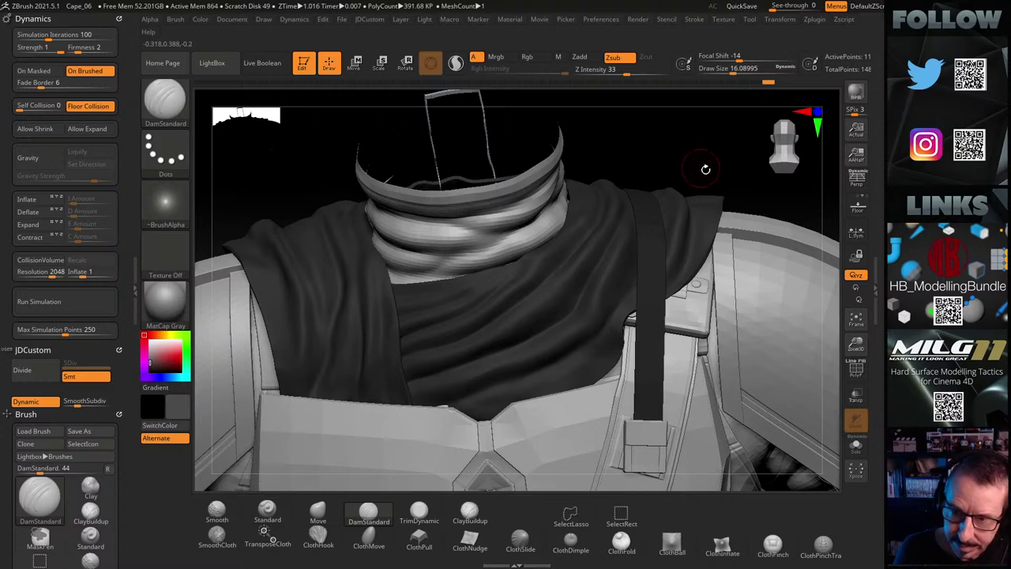
# Deepen the cape's chest folds beside the shoulder strap with the DamStandard brush and smooth the lower edge above the breastplate
pyautogui.moveTo(703, 163); pyautogui.dragTo(721, 145)
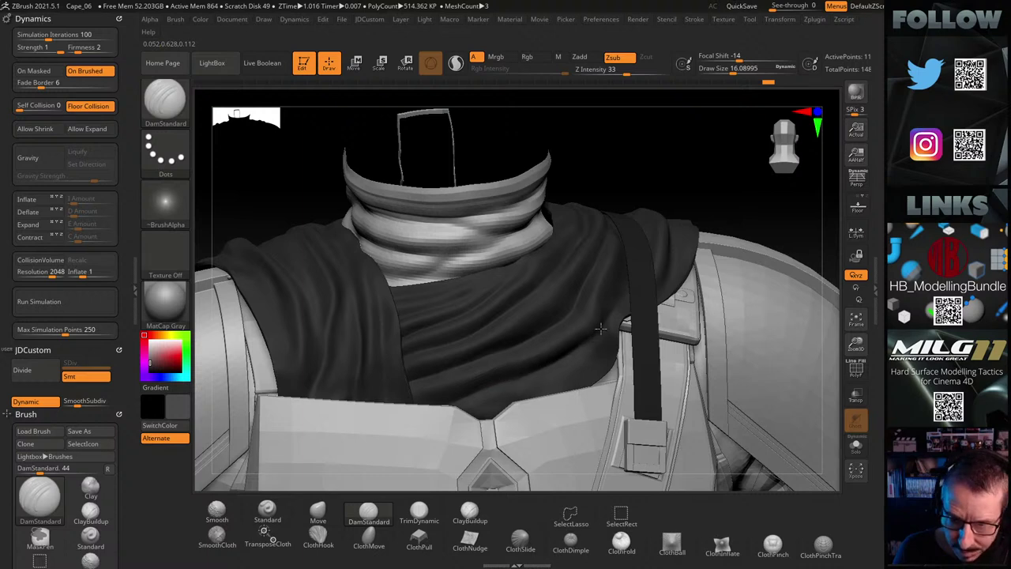
pyautogui.moveTo(693, 177)
pyautogui.mouseDown()
pyautogui.moveTo(709, 162)
pyautogui.moveTo(698, 180)
pyautogui.mouseUp()
pyautogui.moveTo(502, 406)
pyautogui.keyDown('shift'); pyautogui.mouseDown()
pyautogui.moveTo(485, 411)
pyautogui.moveTo(499, 406)
pyautogui.mouseUp(); pyautogui.keyUp('shift')
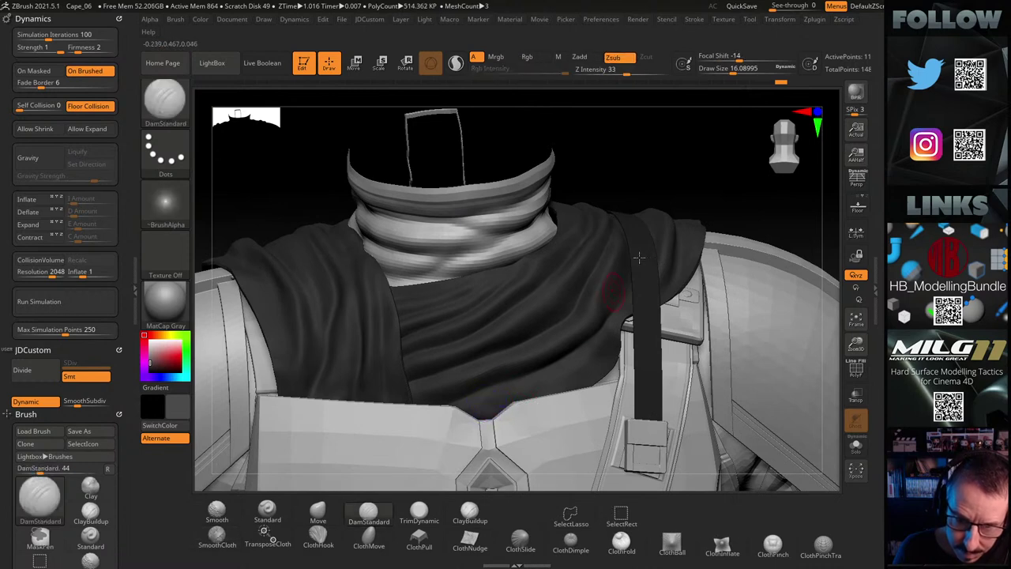
pyautogui.moveTo(662, 167); pyautogui.dragTo(670, 180)
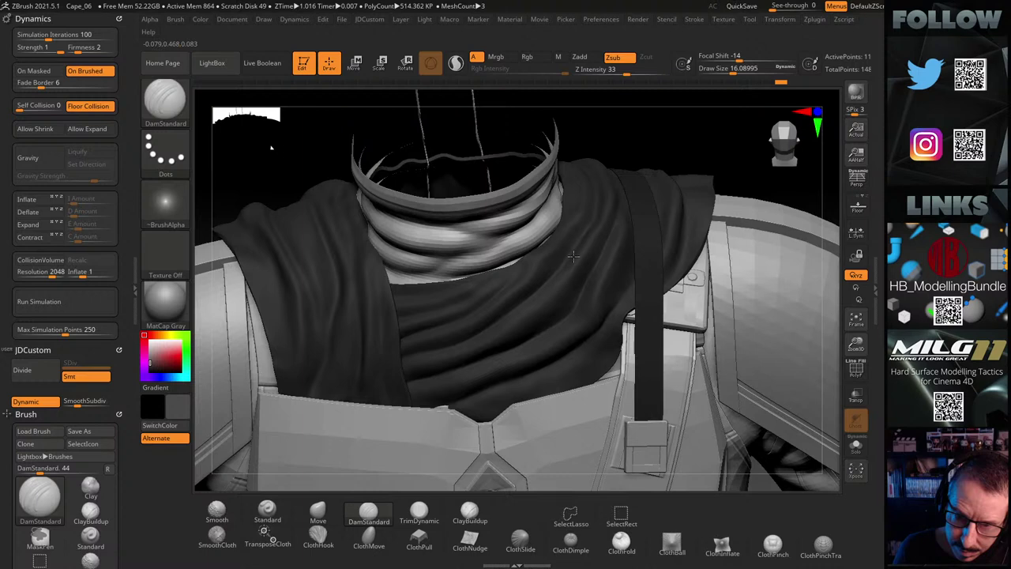
pyautogui.moveTo(689, 145); pyautogui.dragTo(678, 185)
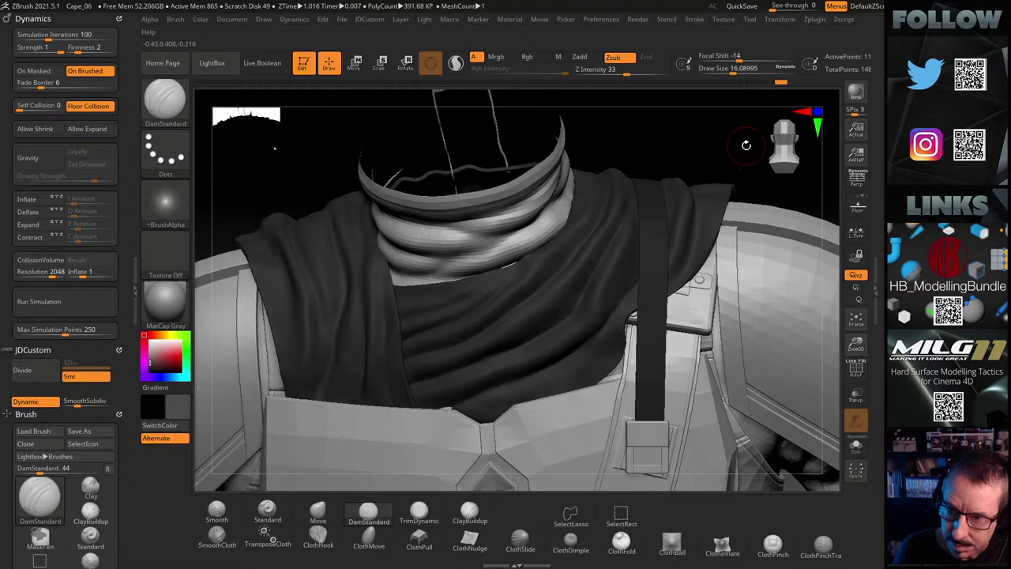
# Crease the cape just below the front of the collar with the DamStandard brush and smooth the fold there
pyautogui.moveTo(746, 158); pyautogui.dragTo(714, 174)
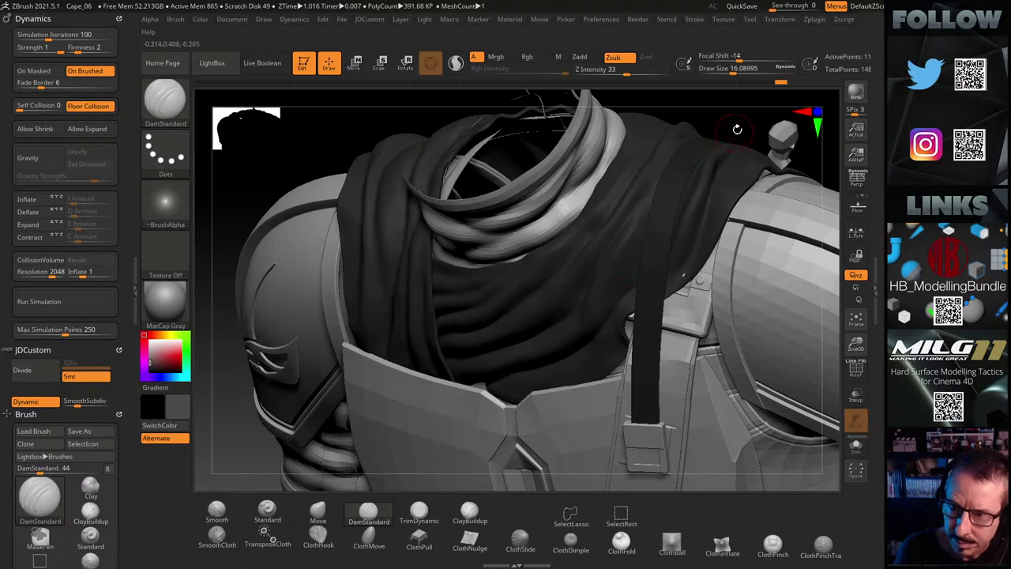
pyautogui.moveTo(742, 119); pyautogui.dragTo(605, 198)
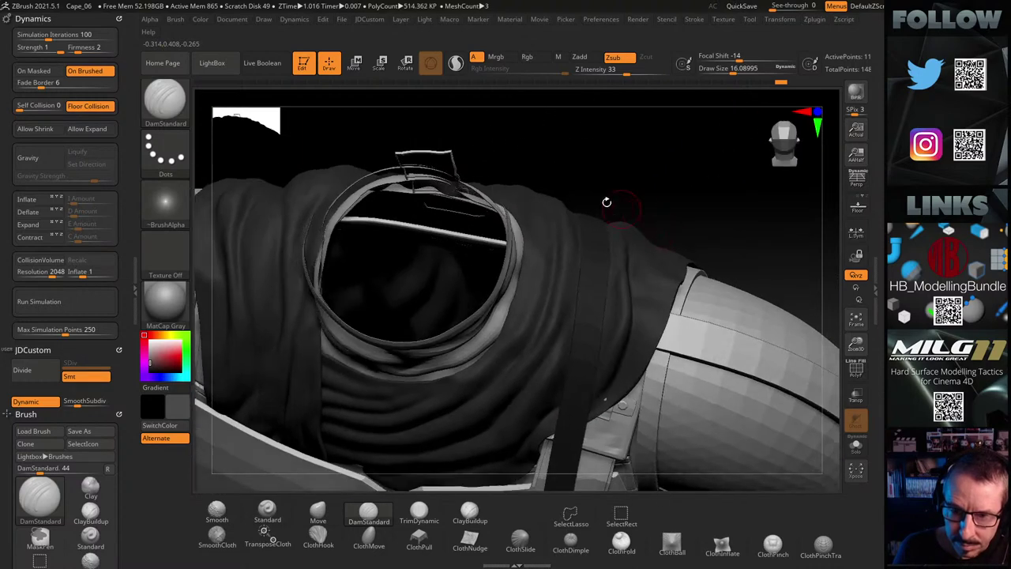
pyautogui.moveTo(648, 161); pyautogui.dragTo(565, 158)
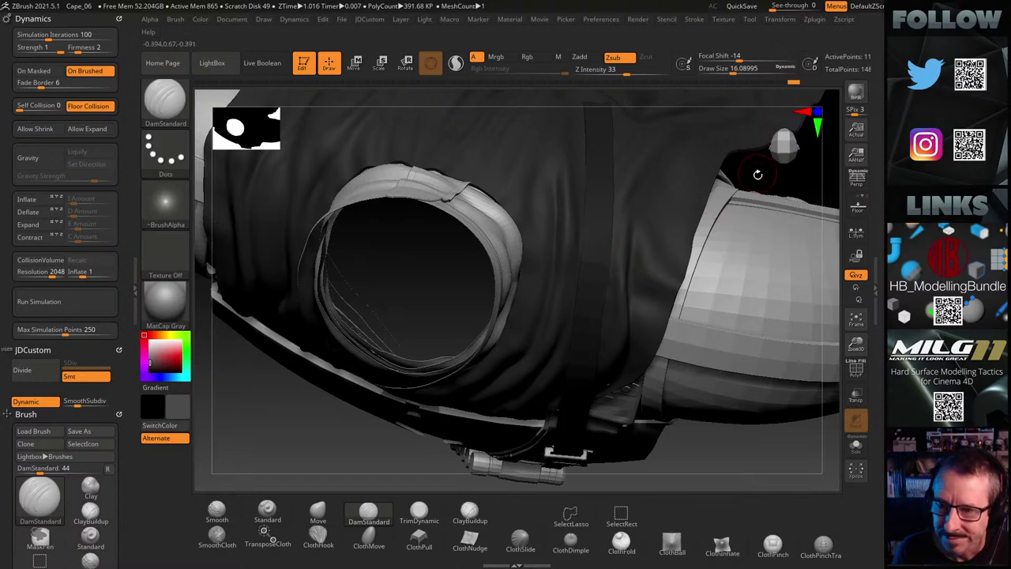
pyautogui.moveTo(758, 174); pyautogui.dragTo(767, 281)
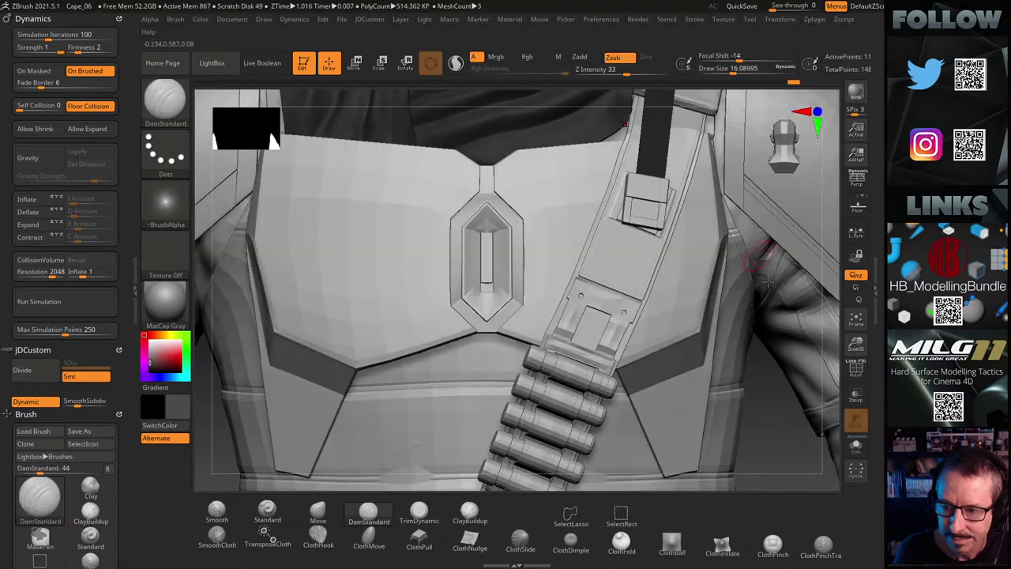
pyautogui.moveTo(831, 336); pyautogui.dragTo(747, 209)
pyautogui.moveTo(750, 164); pyautogui.dragTo(689, 143)
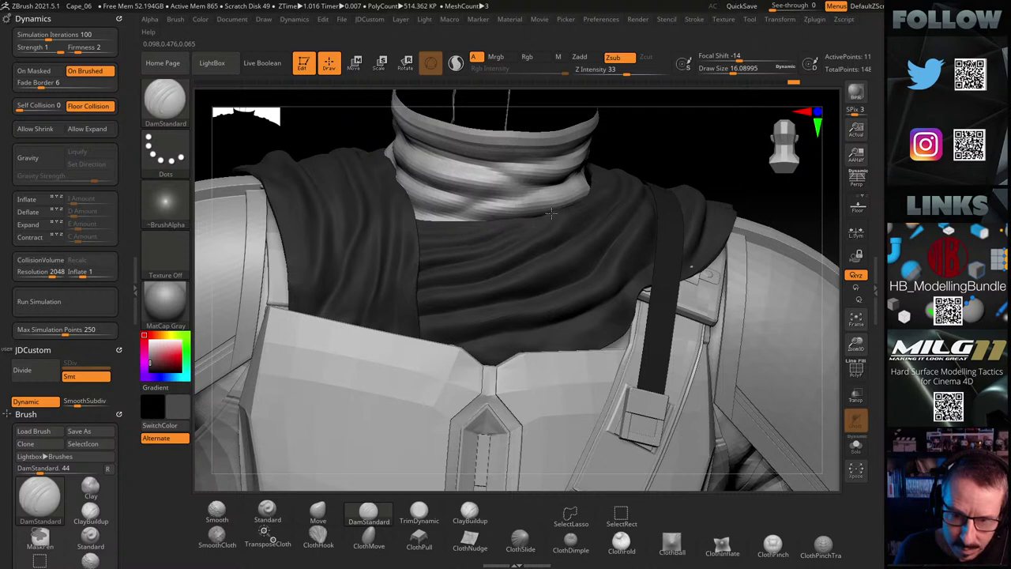
pyautogui.moveTo(711, 150); pyautogui.dragTo(639, 158)
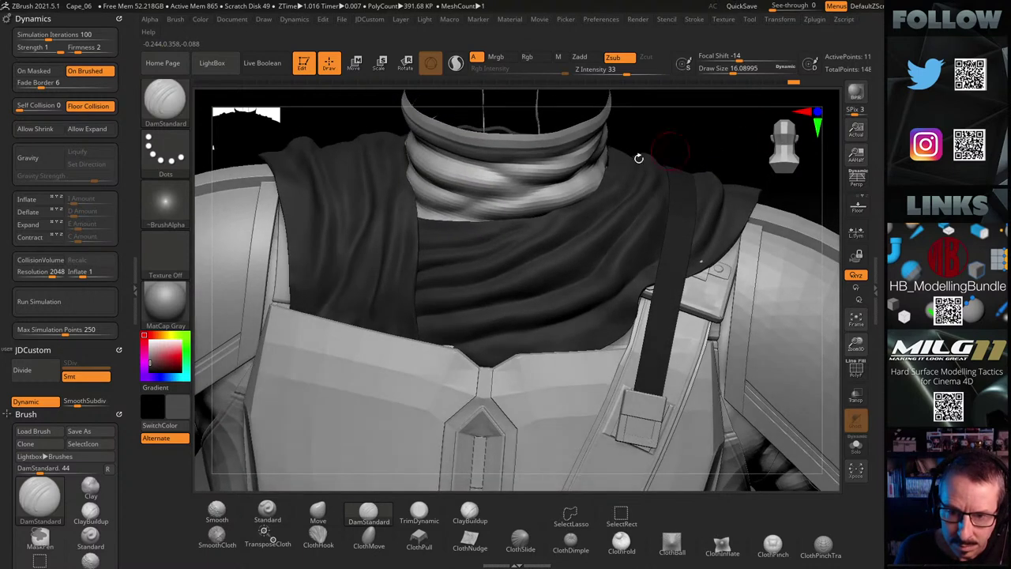
pyautogui.keyDown('shift'); pyautogui.moveTo(518, 228); pyautogui.dragTo(485, 228); pyautogui.keyUp('shift')
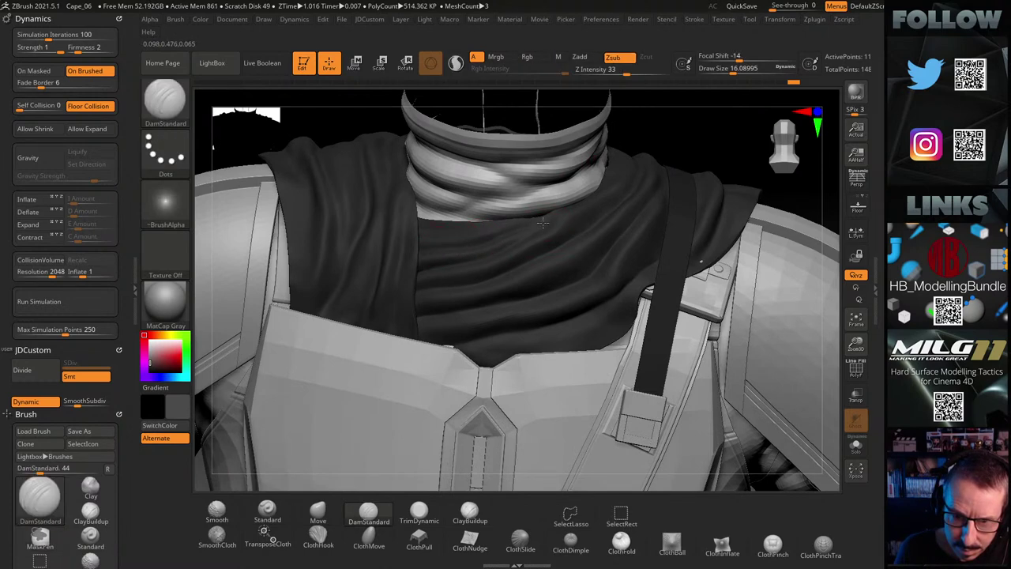
# Carve narrow creases with the DamStandard brush from the cape's neckline across the upper chest toward the shoulder strap
pyautogui.moveTo(711, 131)
pyautogui.mouseDown()
pyautogui.moveTo(708, 116)
pyautogui.moveTo(714, 124)
pyautogui.mouseUp()
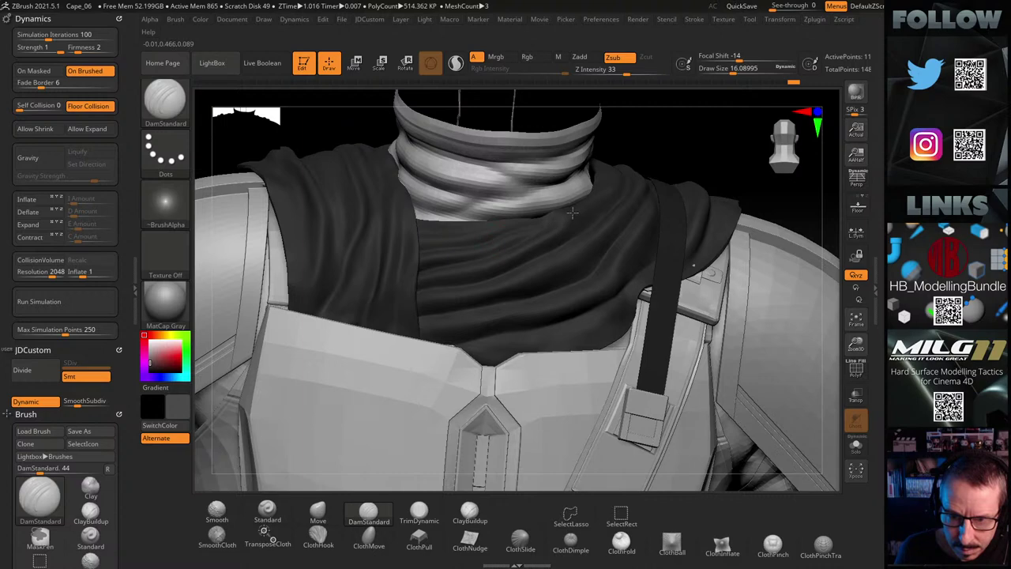
pyautogui.moveTo(715, 139)
pyautogui.mouseDown()
pyautogui.moveTo(709, 126)
pyautogui.moveTo(717, 132)
pyautogui.moveTo(693, 153)
pyautogui.moveTo(580, 194)
pyautogui.moveTo(703, 162)
pyautogui.moveTo(735, 125)
pyautogui.moveTo(731, 147)
pyautogui.mouseUp()
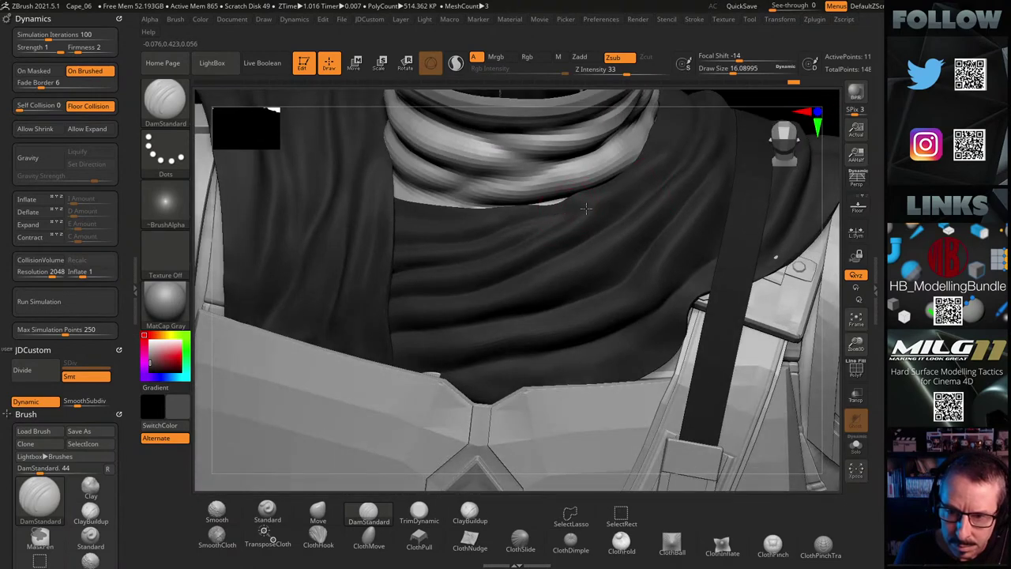
pyautogui.moveTo(760, 139); pyautogui.dragTo(774, 102)
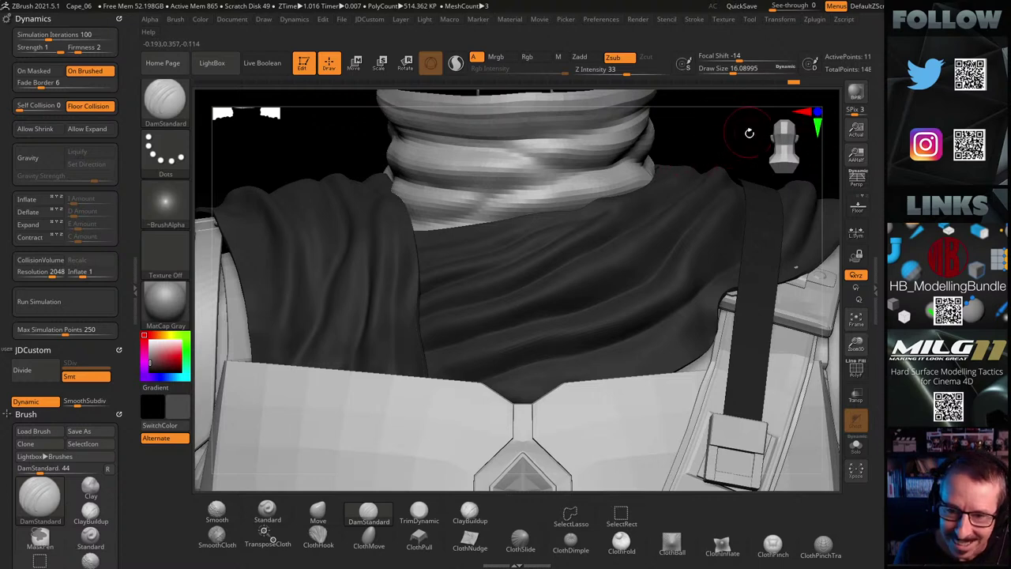
pyautogui.moveTo(749, 134); pyautogui.dragTo(742, 167)
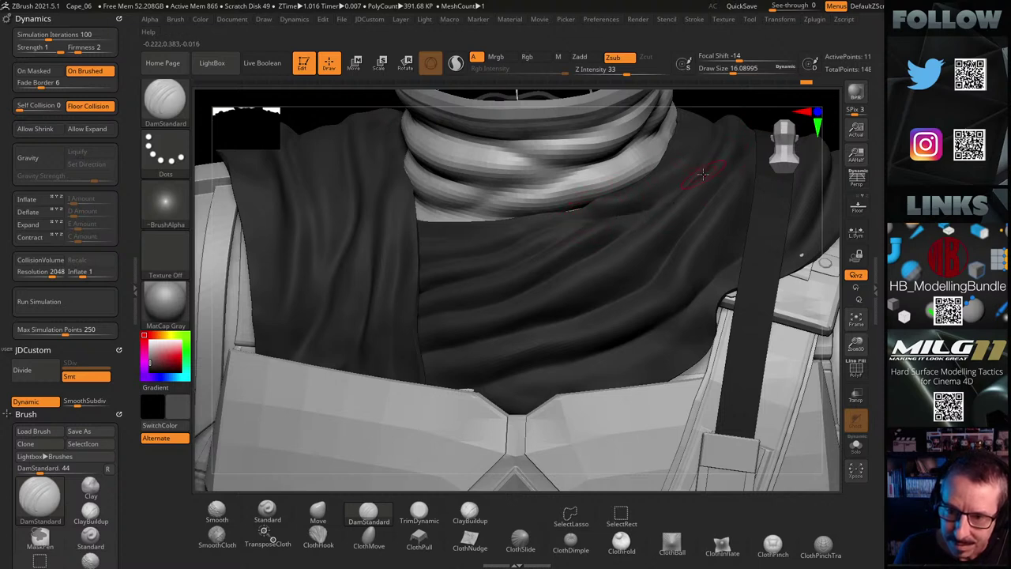
# Set the SmoothCloth brush's Z Intensity to 34 and soften the upper chest folds beside the collar
pyautogui.press('shift')
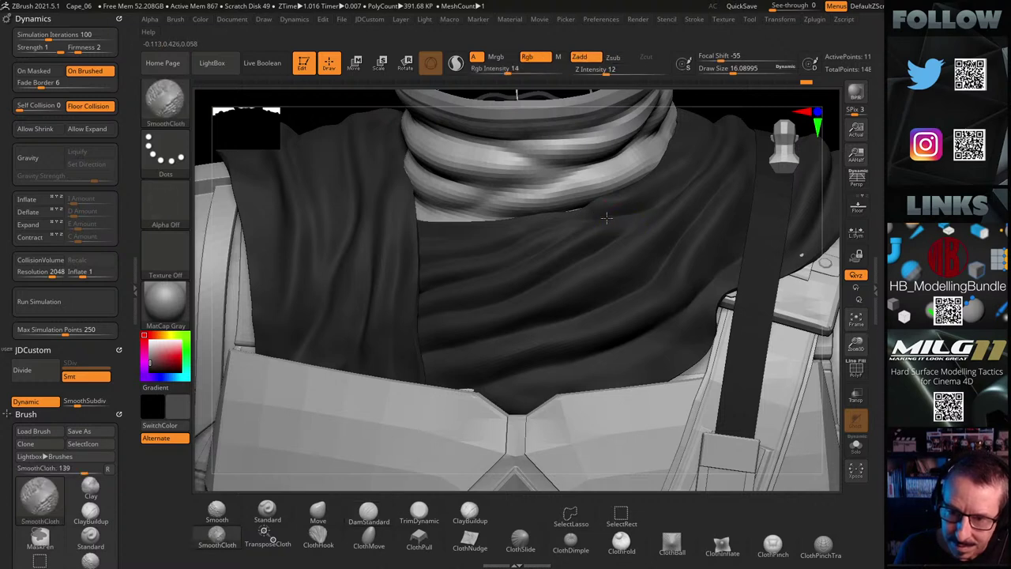
pyautogui.click(628, 75)
pyautogui.press('Return')
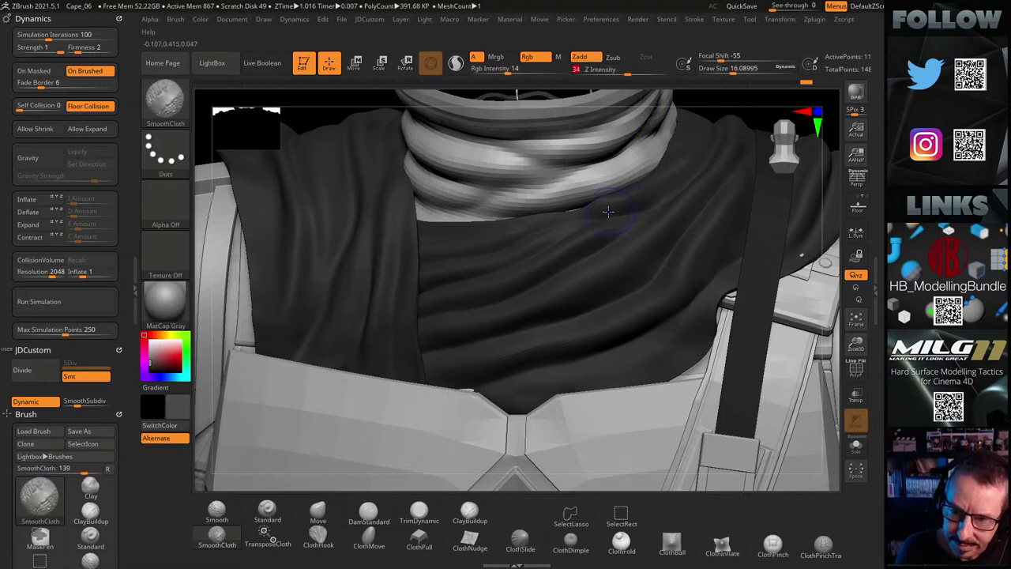
pyautogui.keyDown('shift'); pyautogui.moveTo(591, 222); pyautogui.dragTo(676, 205); pyautogui.keyUp('shift')
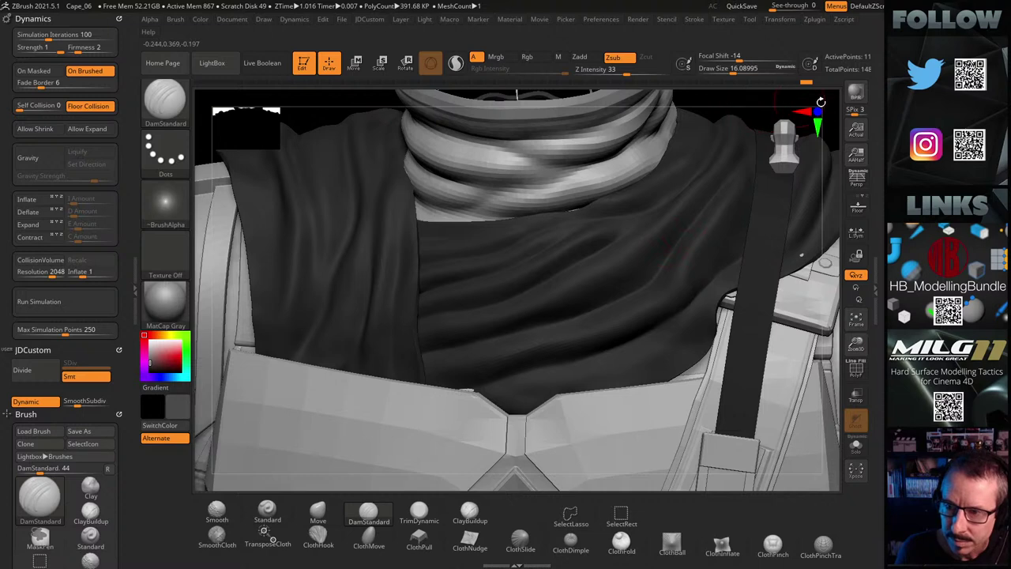
# Carve the diagonal cape folds between the collar and the shoulder strap with DamStandard, softening them with SmoothCloth
pyautogui.moveTo(840, 134); pyautogui.dragTo(833, 124)
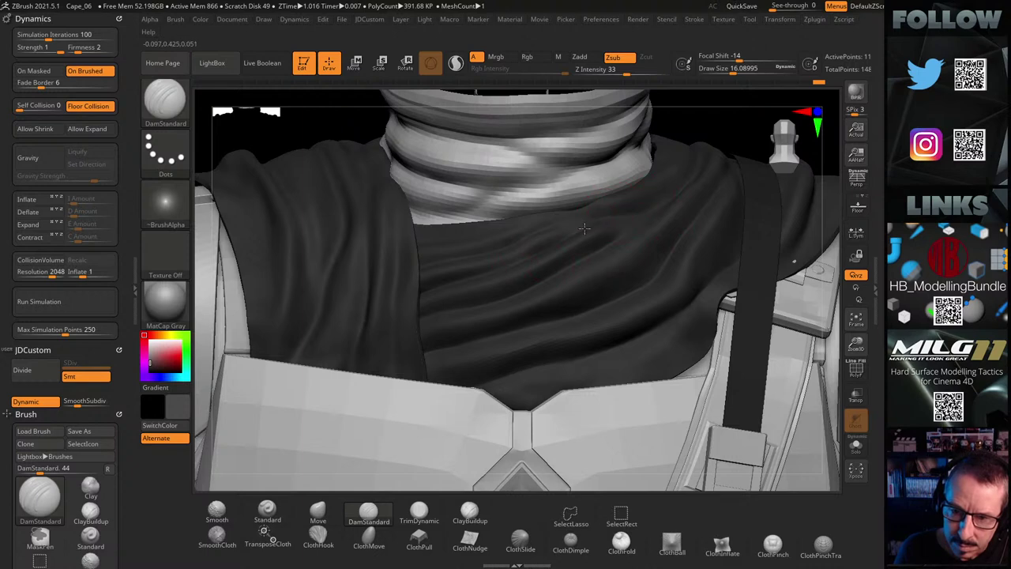
pyautogui.press('shift')
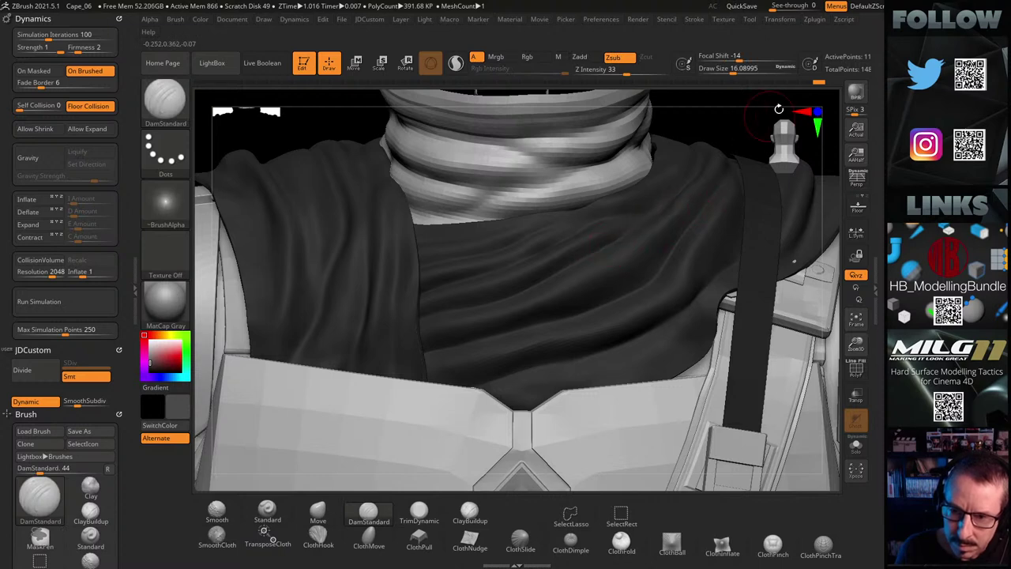
pyautogui.moveTo(831, 154); pyautogui.dragTo(671, 188)
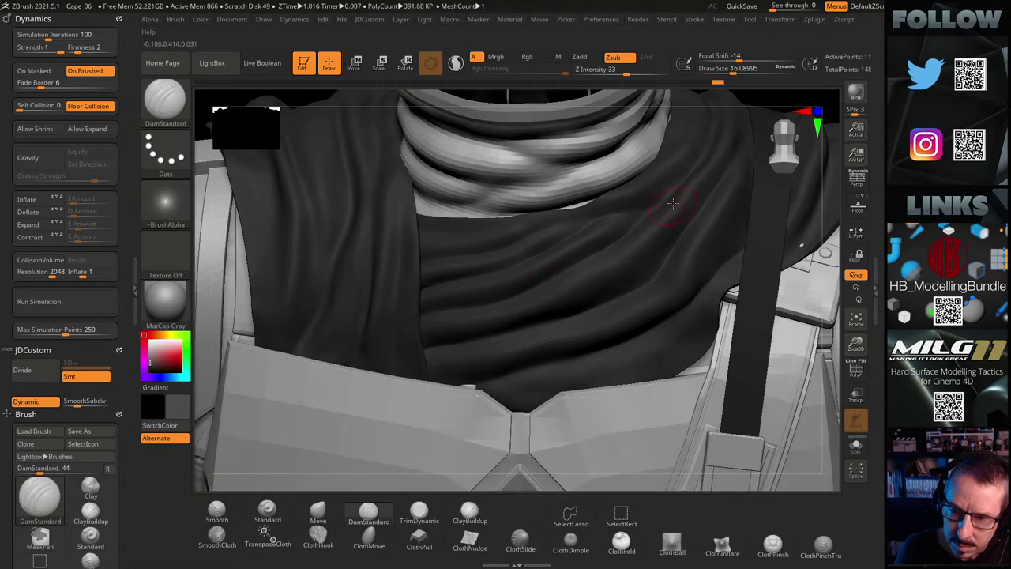
pyautogui.press('shift')
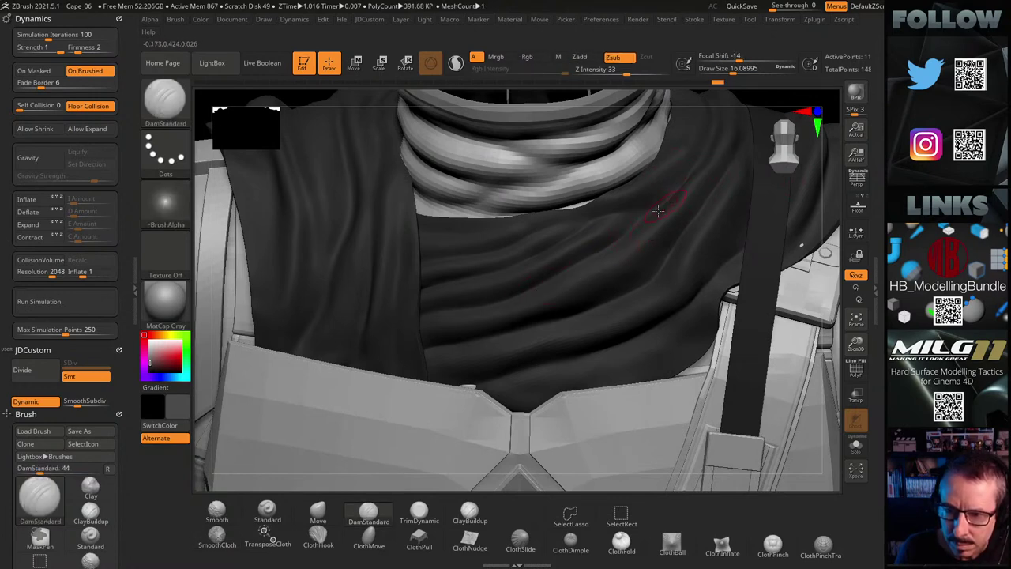
pyautogui.press('shift')
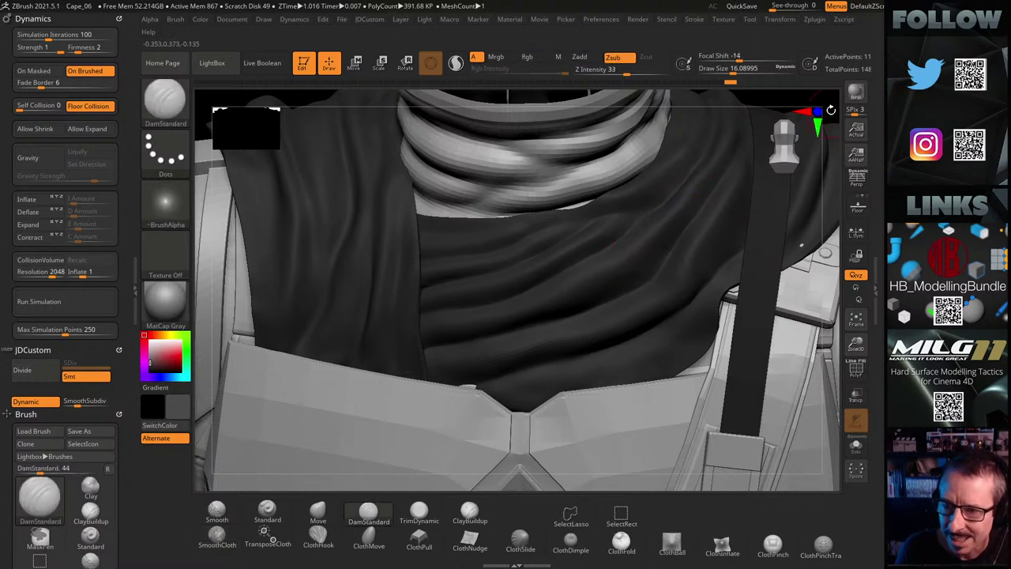
# Deepen the long creases across the middle and lower chest of the cape with the DamStandard brush
pyautogui.moveTo(831, 110); pyautogui.dragTo(840, 102)
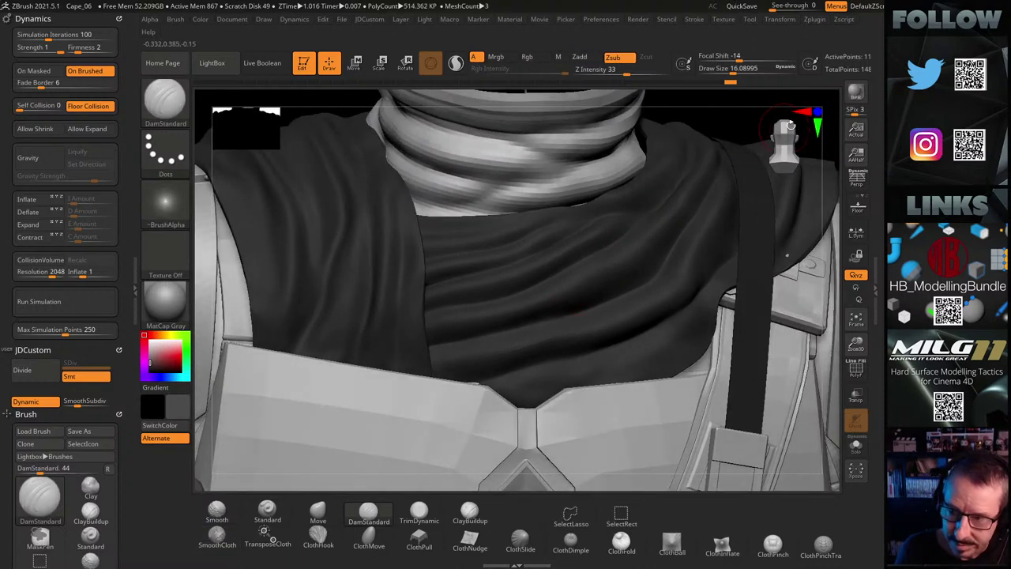
pyautogui.moveTo(830, 144); pyautogui.dragTo(832, 133)
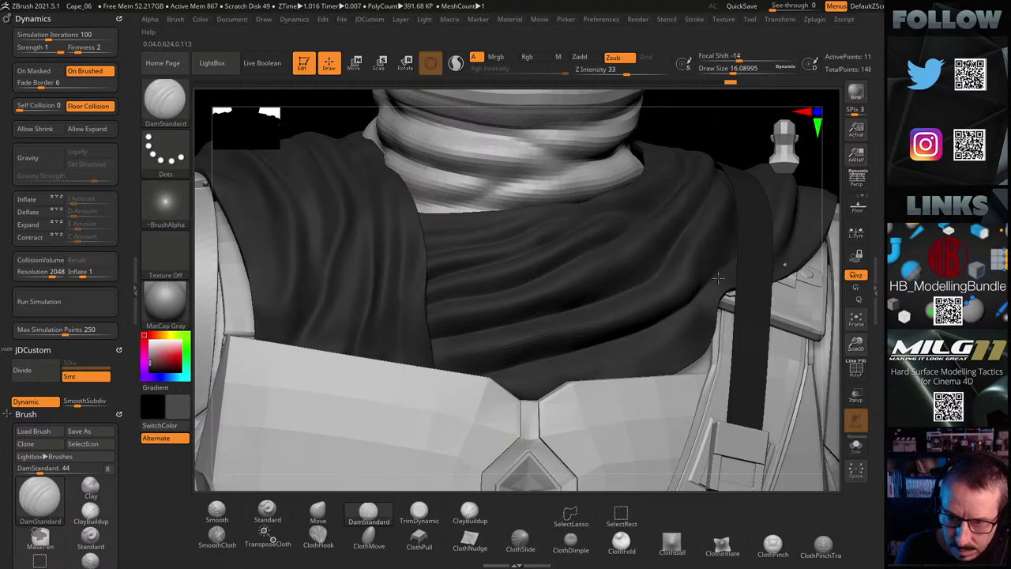
pyautogui.moveTo(836, 164)
pyautogui.mouseDown()
pyautogui.moveTo(826, 203)
pyautogui.moveTo(630, 195)
pyautogui.mouseUp()
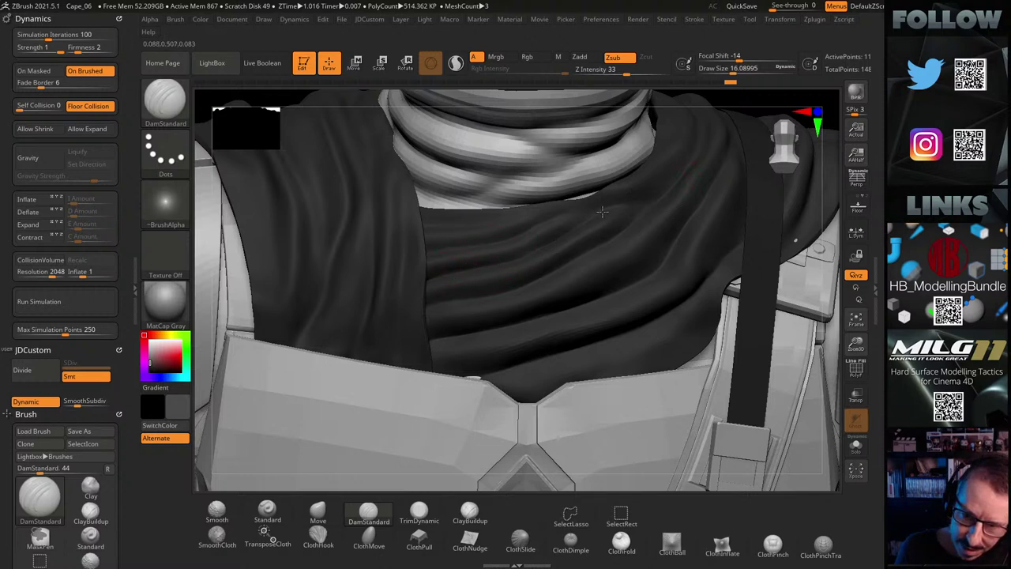
# Sharpen the small folds that meet the cape's upper edge directly beneath the collar with the DamStandard brush
pyautogui.keyDown('alt'); pyautogui.moveTo(833, 120); pyautogui.dragTo(726, 143); pyautogui.keyUp('alt')
pyautogui.moveTo(827, 199); pyautogui.dragTo(869, 150)
pyautogui.moveTo(813, 168)
pyautogui.keyDown('alt'); pyautogui.mouseDown()
pyautogui.moveTo(827, 176)
pyautogui.moveTo(859, 155)
pyautogui.mouseUp(); pyautogui.keyUp('alt')
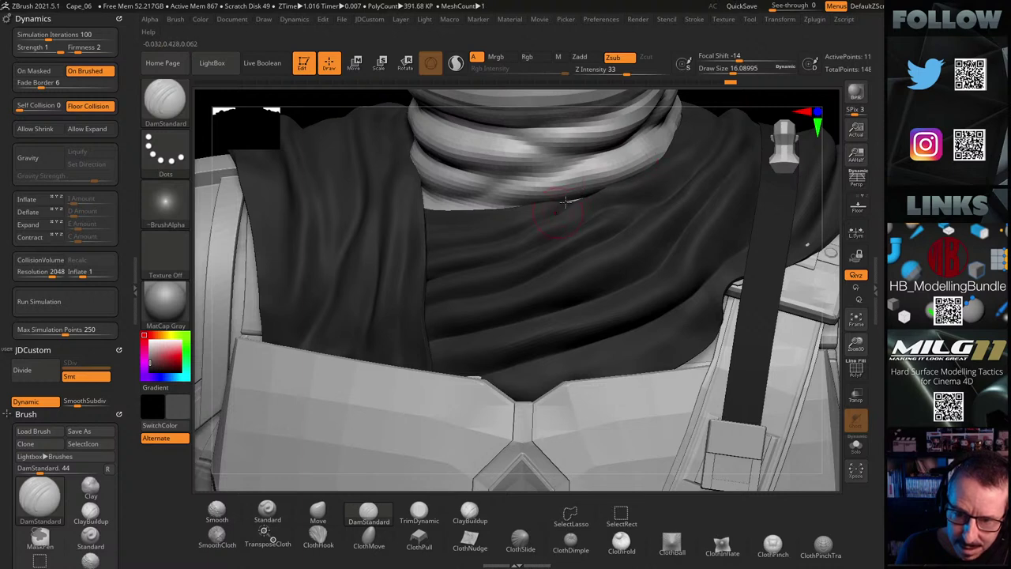
pyautogui.moveTo(833, 116)
pyautogui.mouseDown()
pyautogui.moveTo(839, 94)
pyautogui.moveTo(848, 109)
pyautogui.moveTo(831, 123)
pyautogui.mouseUp()
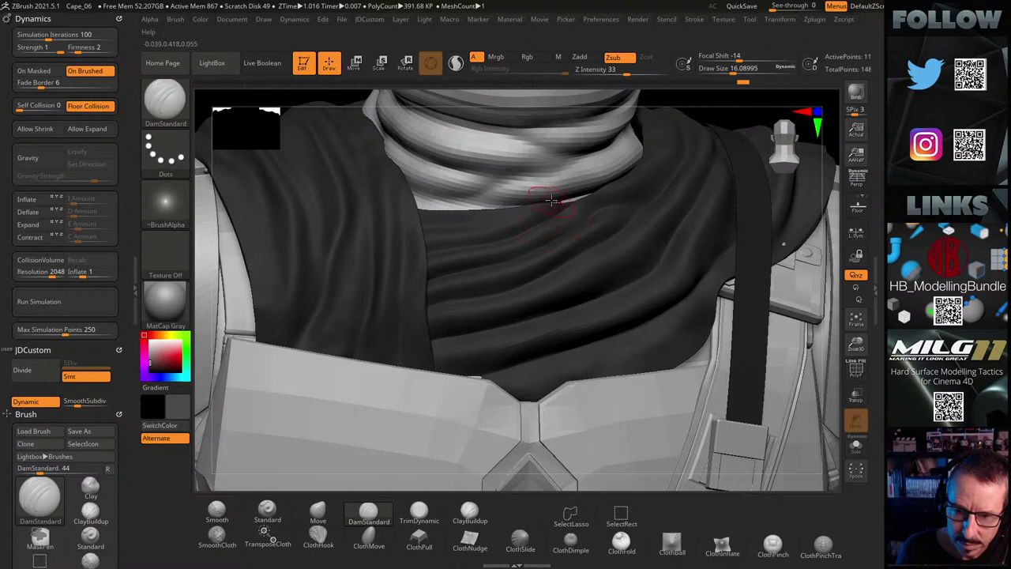
pyautogui.press('shift')
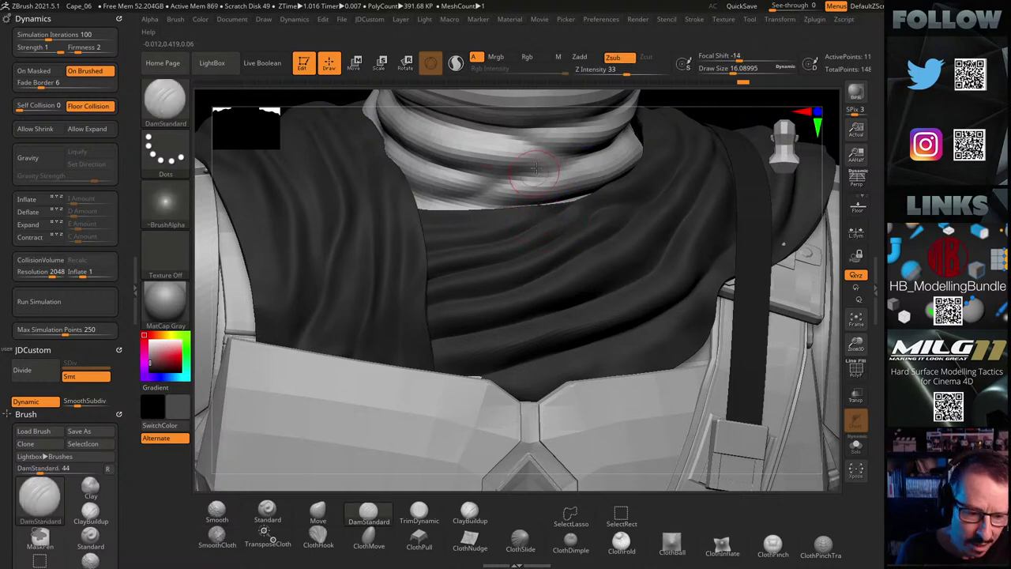
# Smooth the cape's neckline under the collar with SmoothCloth and carve a DamStandard crease down into the chest folds
pyautogui.moveTo(532, 171)
pyautogui.keyDown('shift'); pyautogui.mouseDown()
pyautogui.moveTo(535, 159)
pyautogui.moveTo(486, 177)
pyautogui.mouseUp(); pyautogui.keyUp('shift')
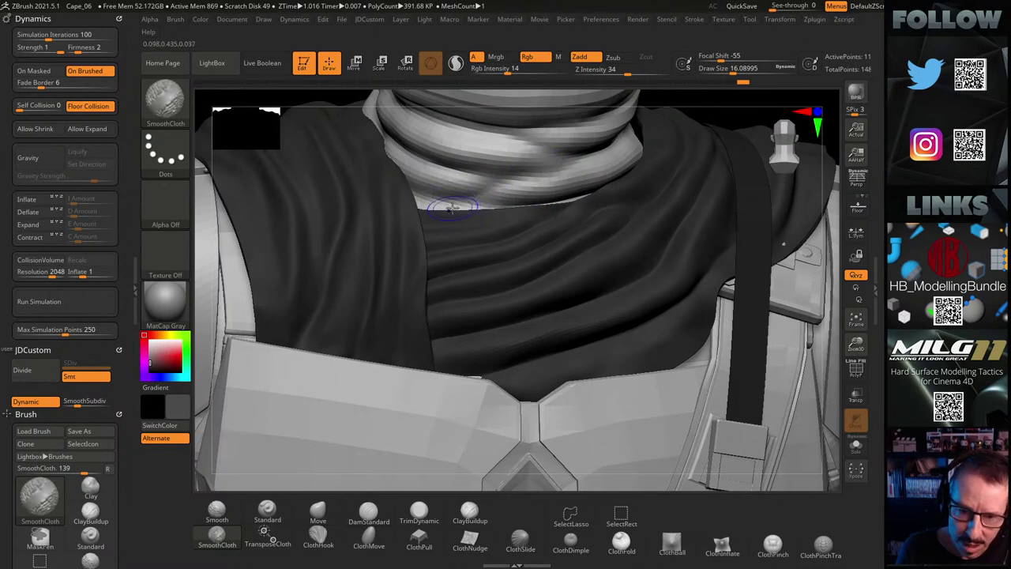
pyautogui.press('shift')
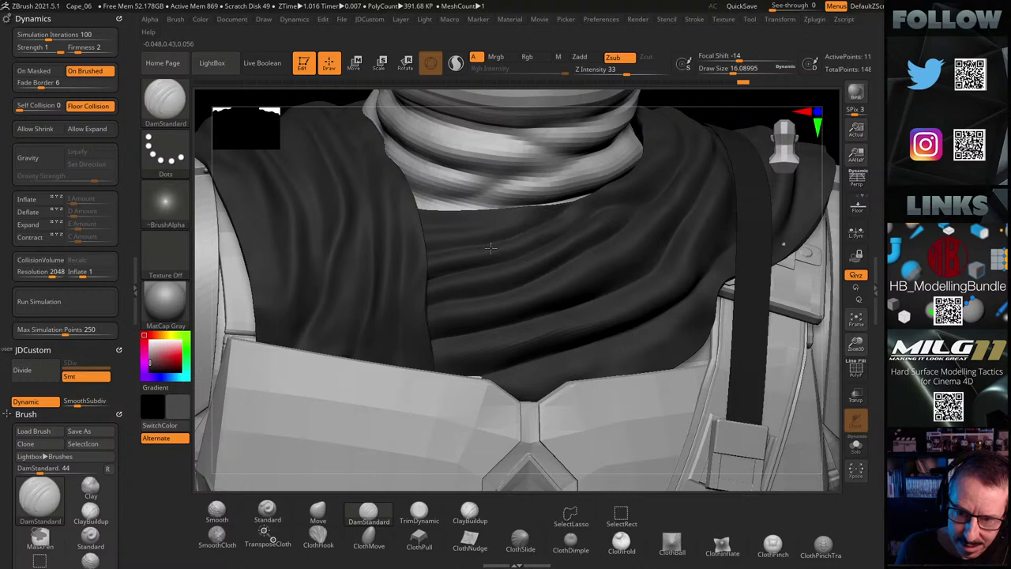
pyautogui.press('shift')
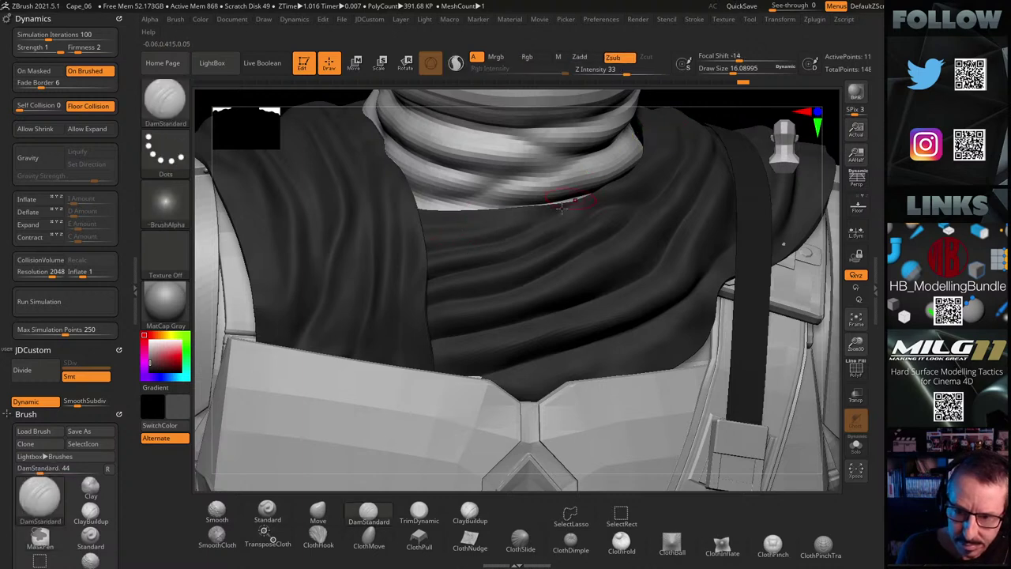
pyautogui.moveTo(562, 209); pyautogui.dragTo(520, 234)
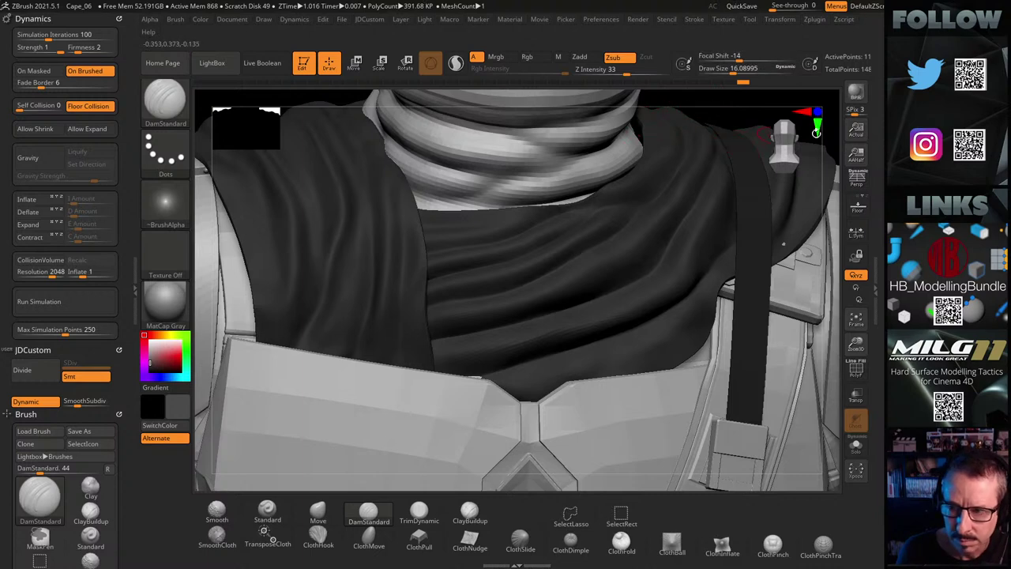
pyautogui.keyDown('alt'); pyautogui.moveTo(821, 151); pyautogui.dragTo(753, 195); pyautogui.keyUp('alt')
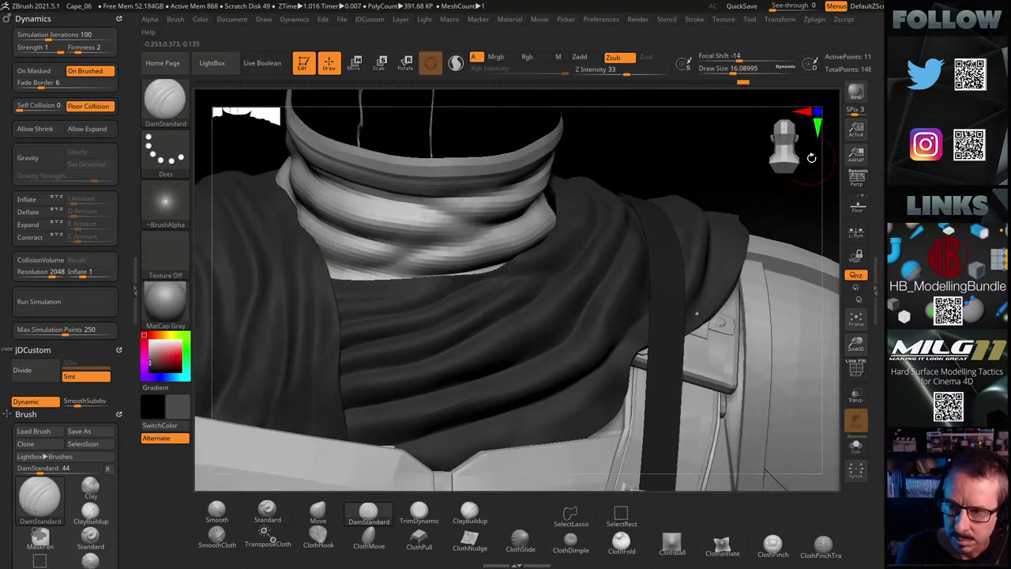
pyautogui.moveTo(832, 155); pyautogui.dragTo(831, 136)
pyautogui.moveTo(711, 336); pyautogui.dragTo(591, 253, button='right')
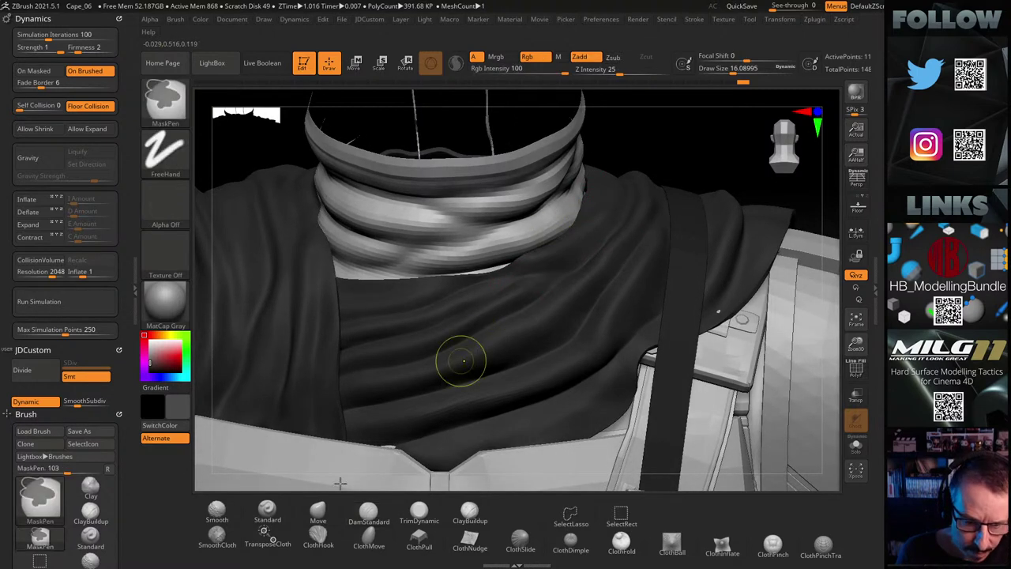
# Build up the diagonal cape folds between the collar and the shoulder strap with the Standard brush, softening them with SmoothCloth
pyautogui.click(267, 511)
pyautogui.press('shift')
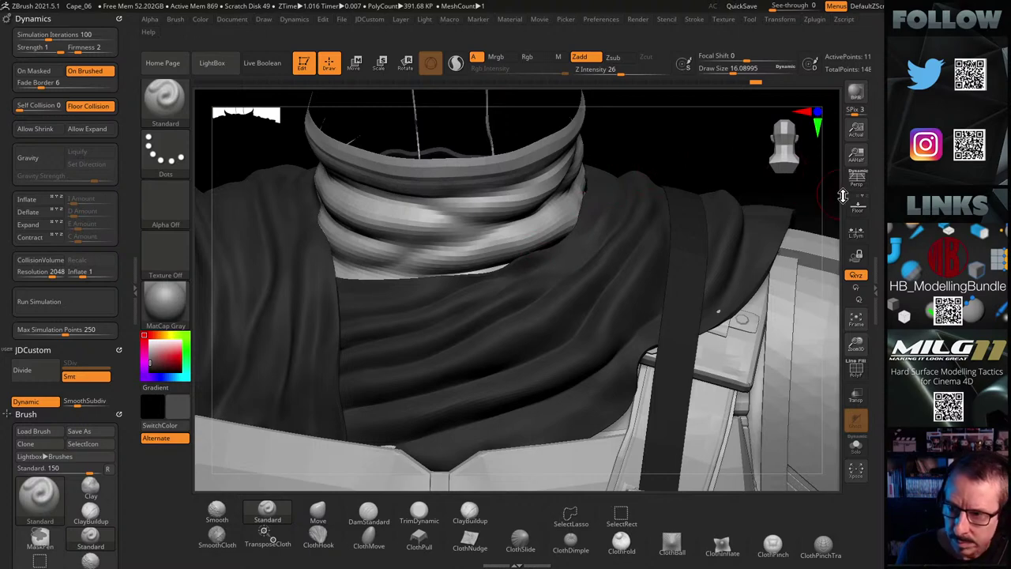
pyautogui.moveTo(831, 193)
pyautogui.mouseDown()
pyautogui.moveTo(828, 166)
pyautogui.moveTo(842, 152)
pyautogui.moveTo(826, 195)
pyautogui.mouseUp()
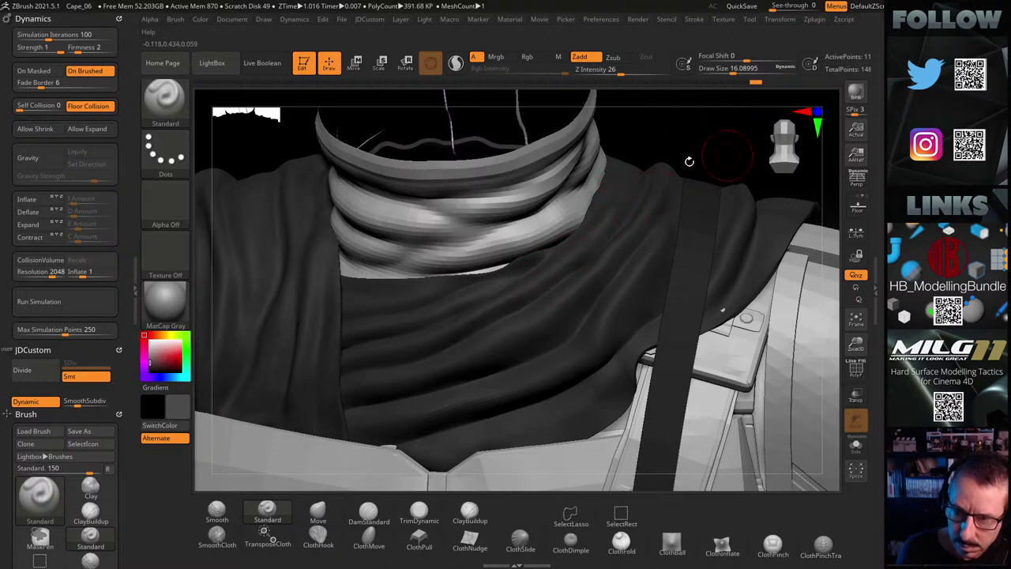
pyautogui.moveTo(823, 192); pyautogui.dragTo(804, 211)
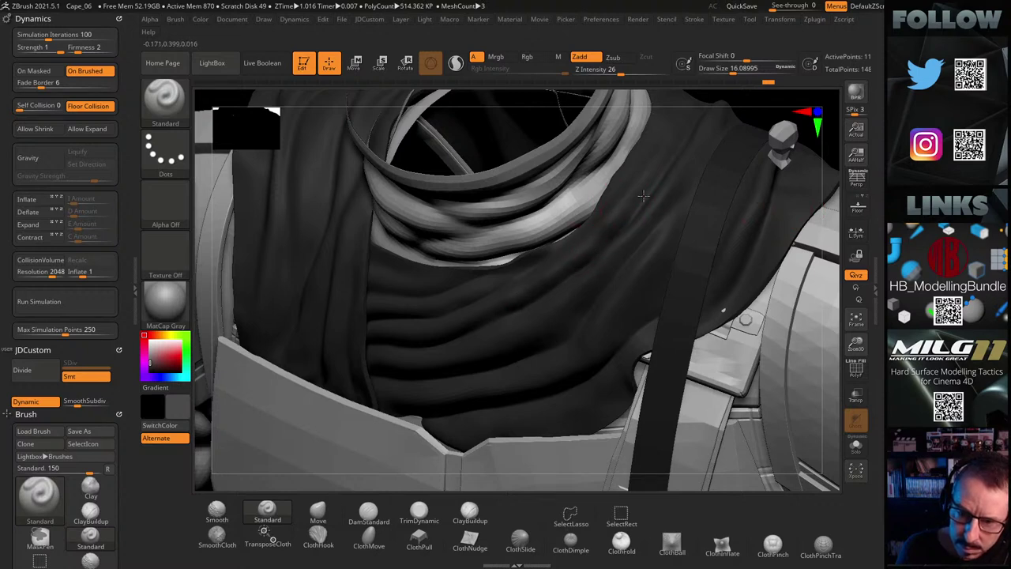
pyautogui.press('shift')
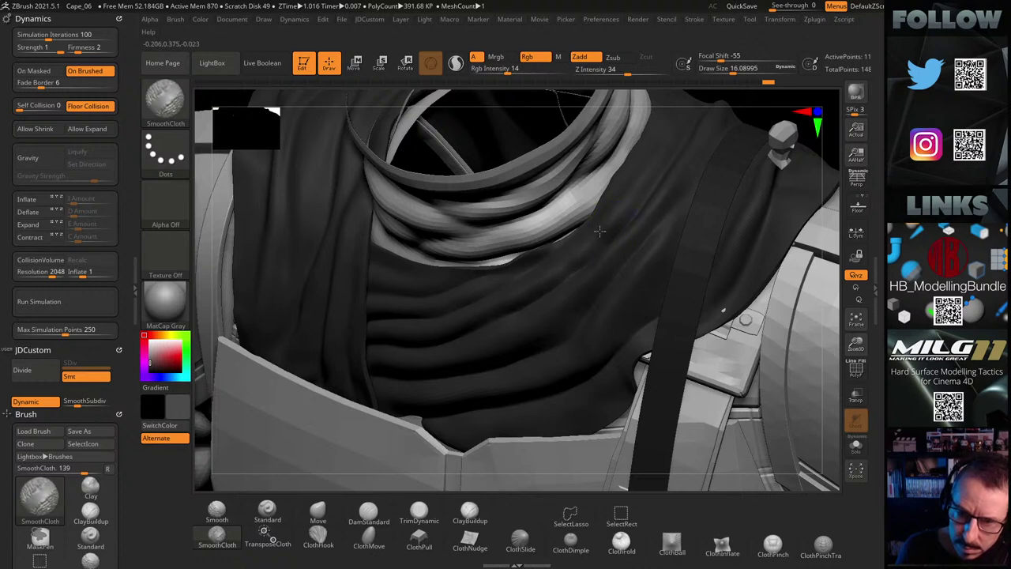
pyautogui.press('shift')
pyautogui.moveTo(834, 158); pyautogui.dragTo(860, 130)
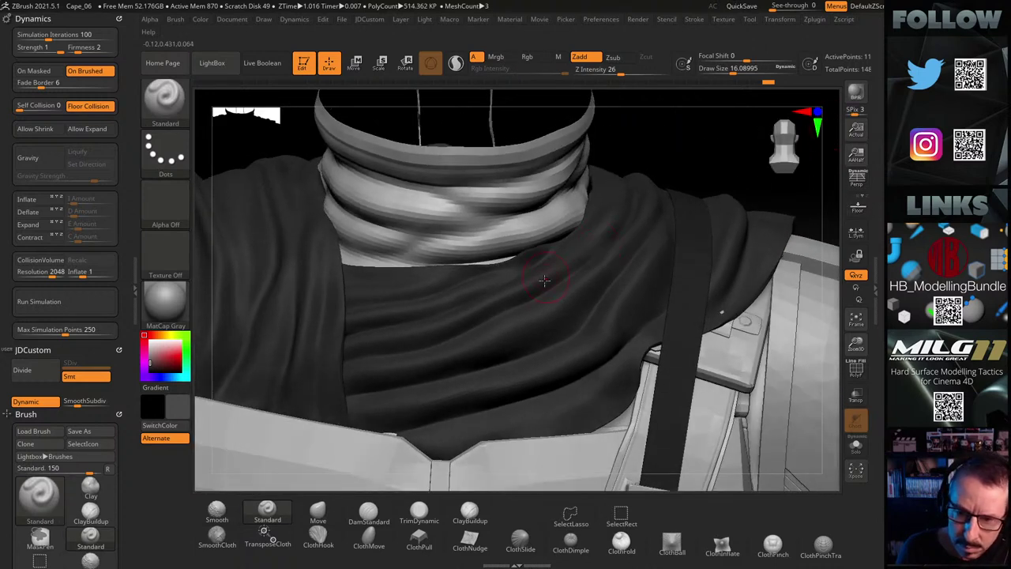
# Raise the folds along the cape's neckline directly under the collar with the Standard brush and blend them with SmoothCloth
pyautogui.press('shift')
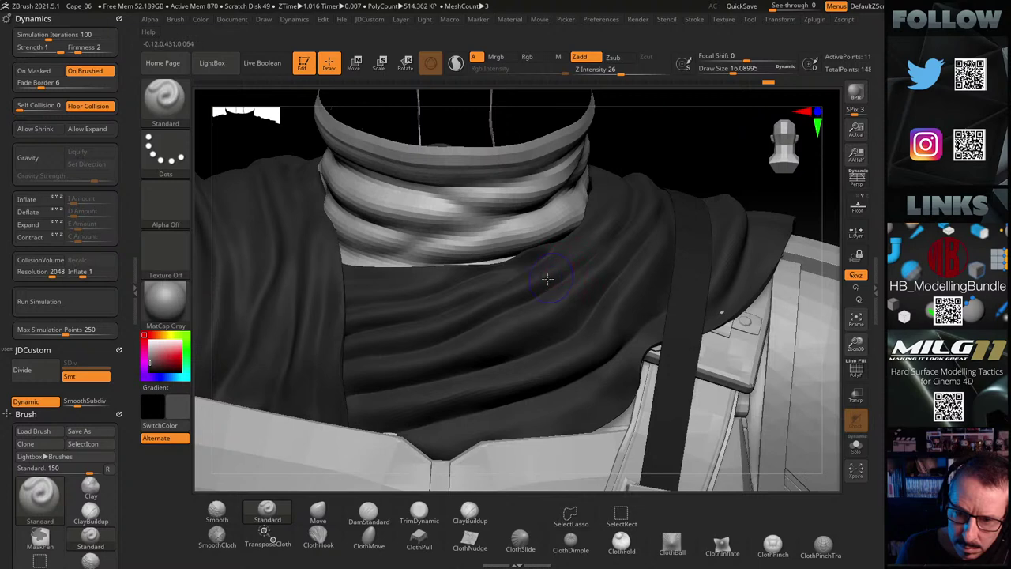
pyautogui.press('shift')
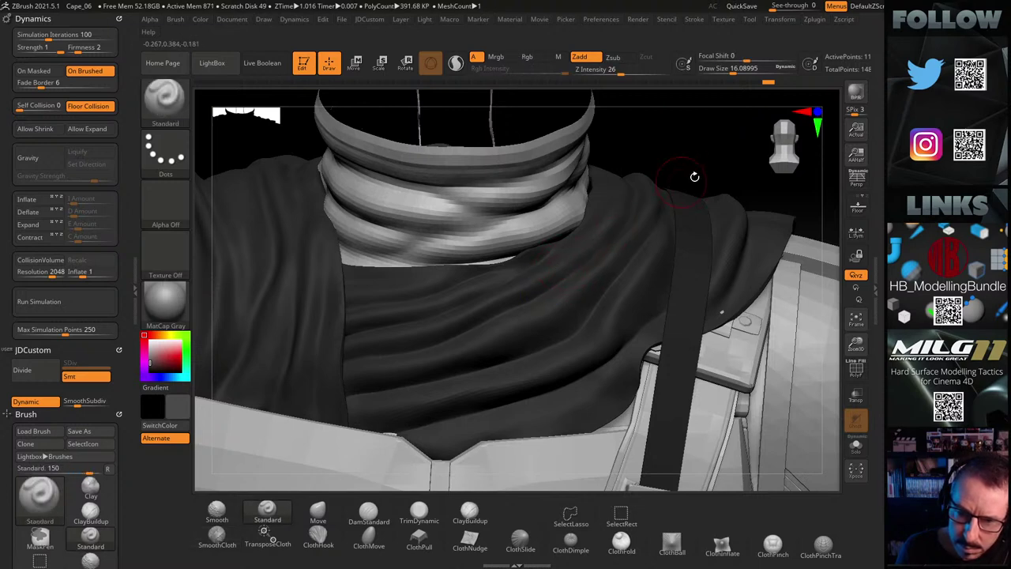
pyautogui.moveTo(734, 163); pyautogui.dragTo(644, 204)
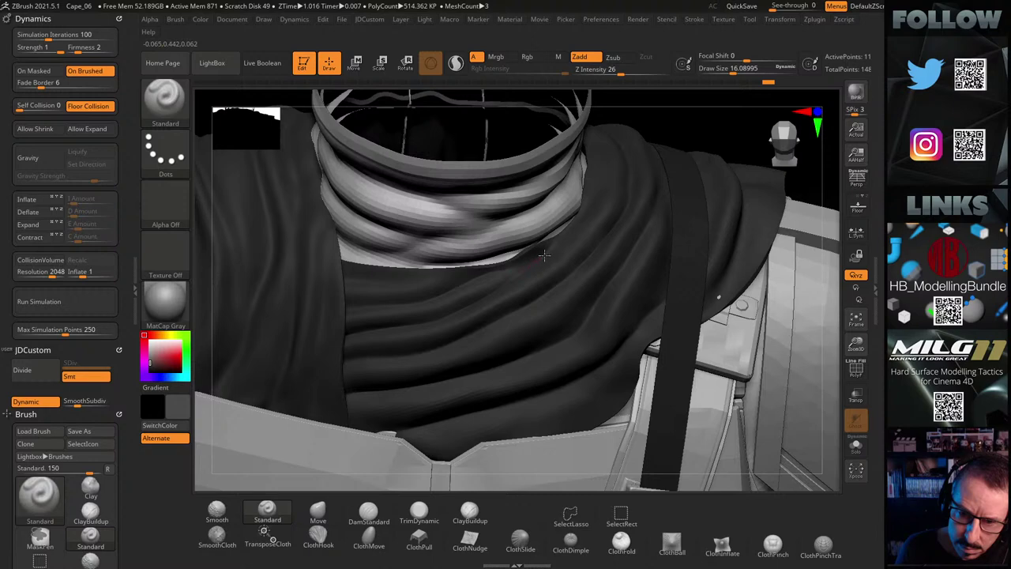
pyautogui.moveTo(747, 136)
pyautogui.mouseDown()
pyautogui.moveTo(742, 125)
pyautogui.moveTo(743, 134)
pyautogui.mouseUp()
pyautogui.press('shift')
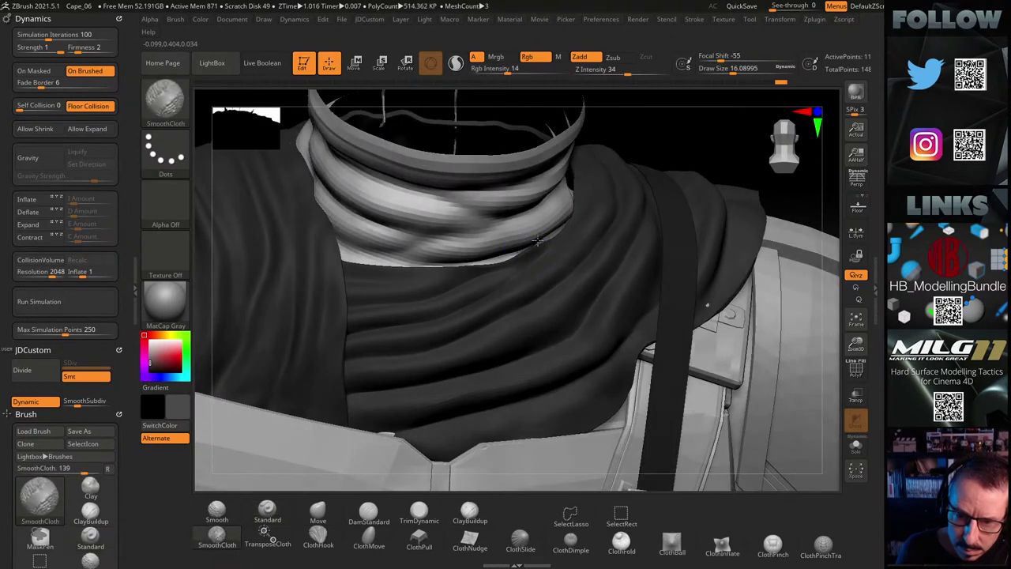
pyautogui.moveTo(713, 135); pyautogui.dragTo(720, 153)
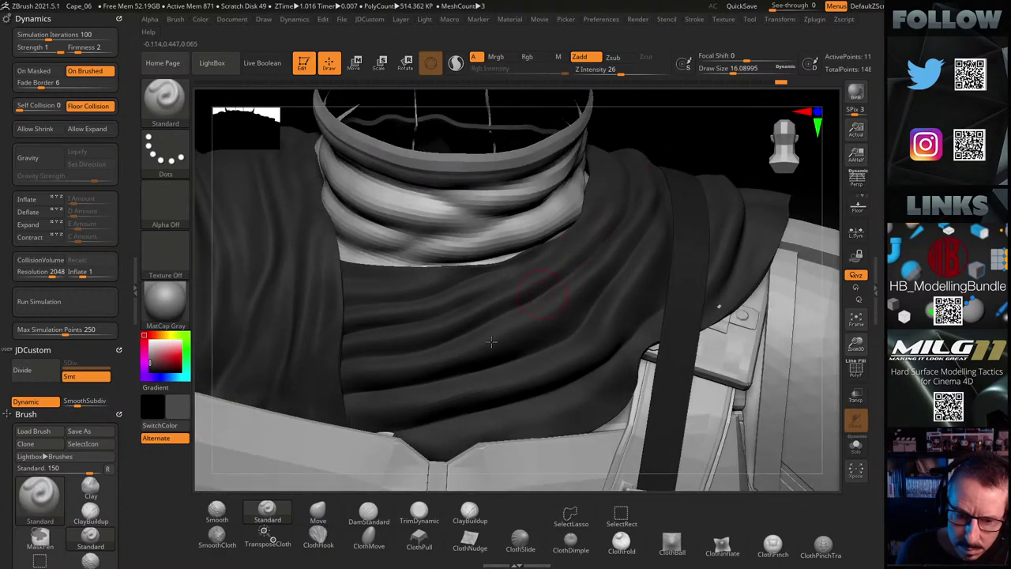
# Carve DamStandard creases along the folds running from the upper chest of the cape to the strapped shoulder
pyautogui.click(368, 514)
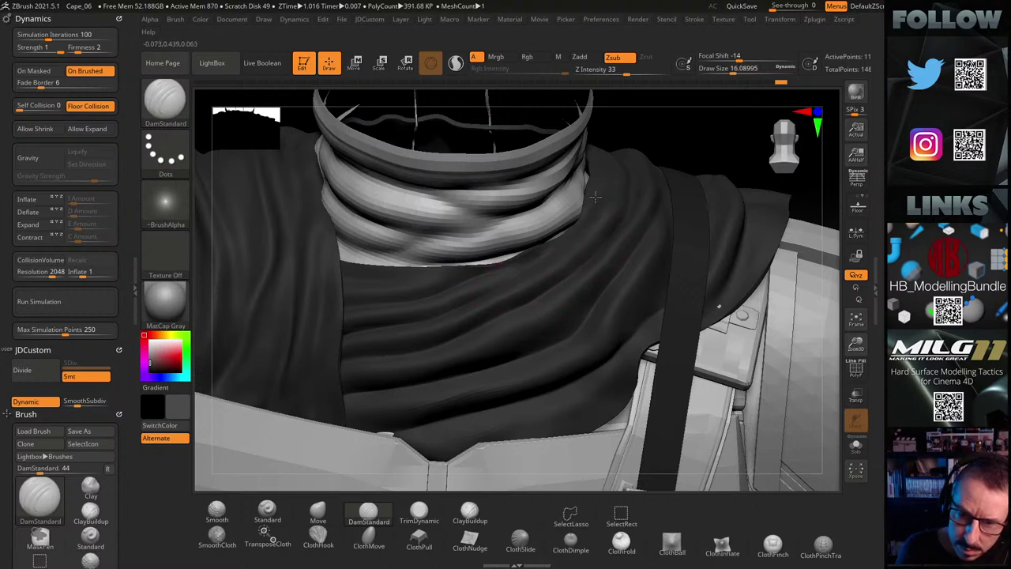
pyautogui.moveTo(755, 128); pyautogui.dragTo(723, 147)
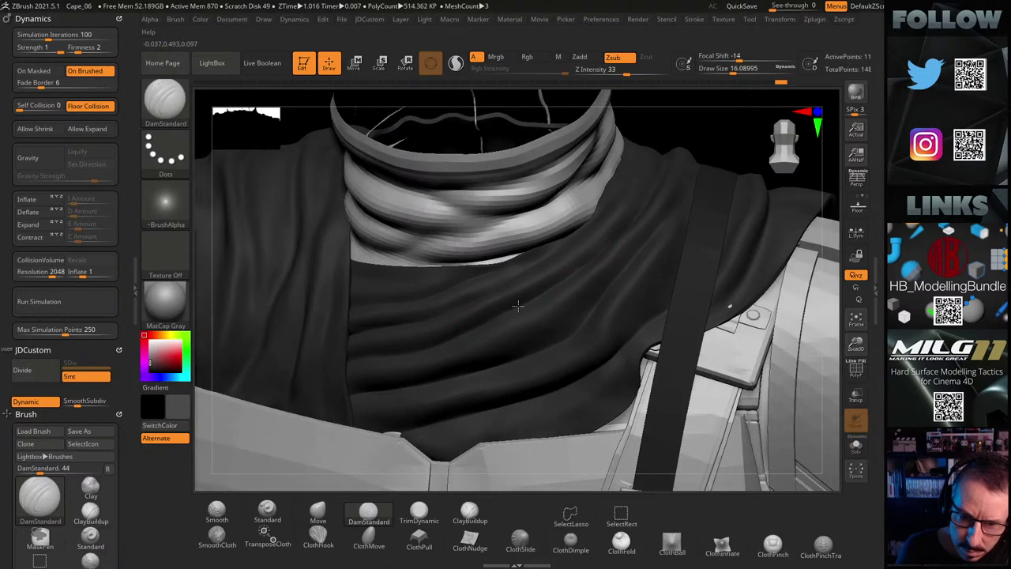
pyautogui.keyDown('alt'); pyautogui.moveTo(747, 135); pyautogui.dragTo(593, 213); pyautogui.keyUp('alt')
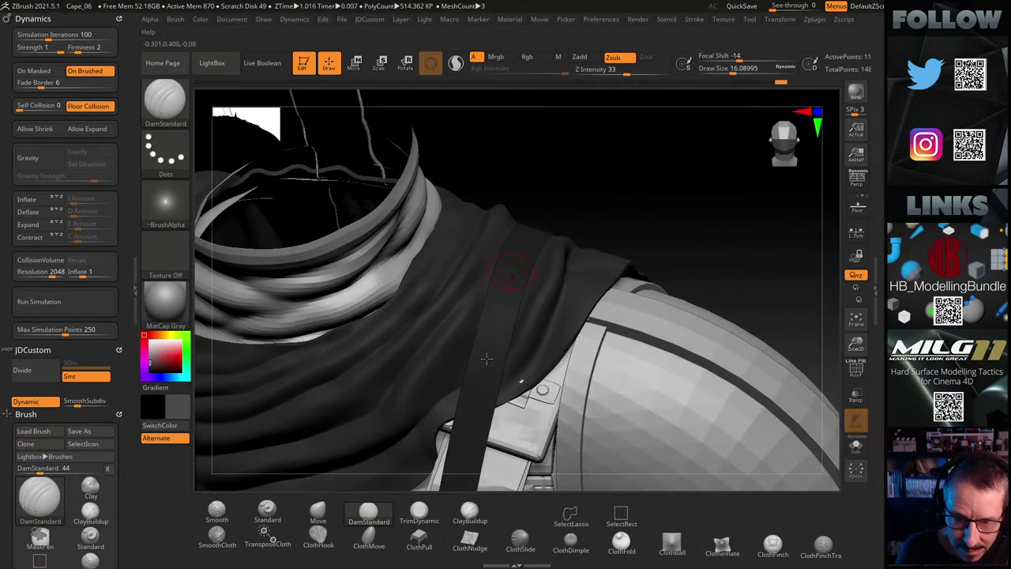
pyautogui.moveTo(676, 169); pyautogui.dragTo(469, 302)
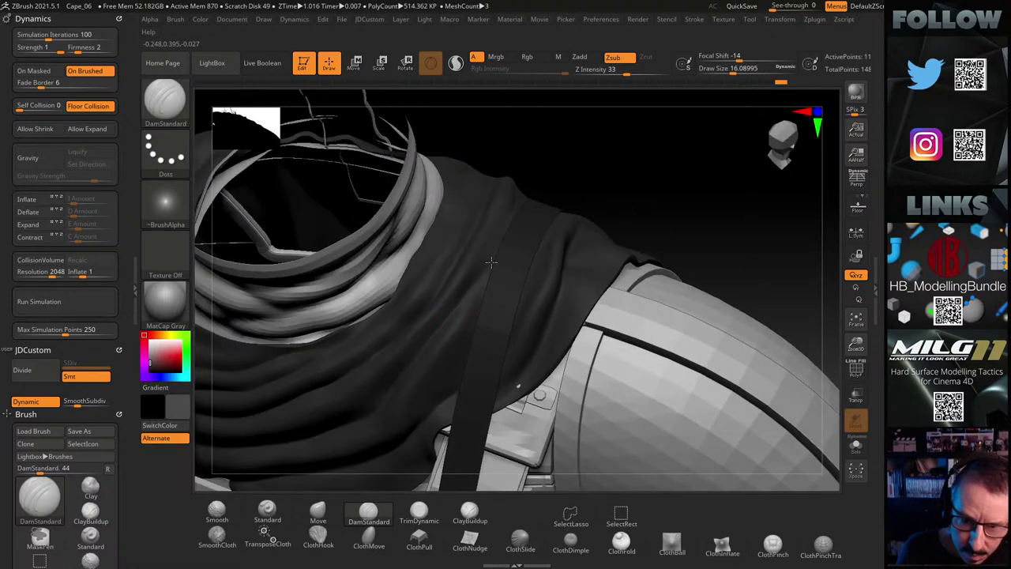
pyautogui.moveTo(681, 181); pyautogui.dragTo(581, 215)
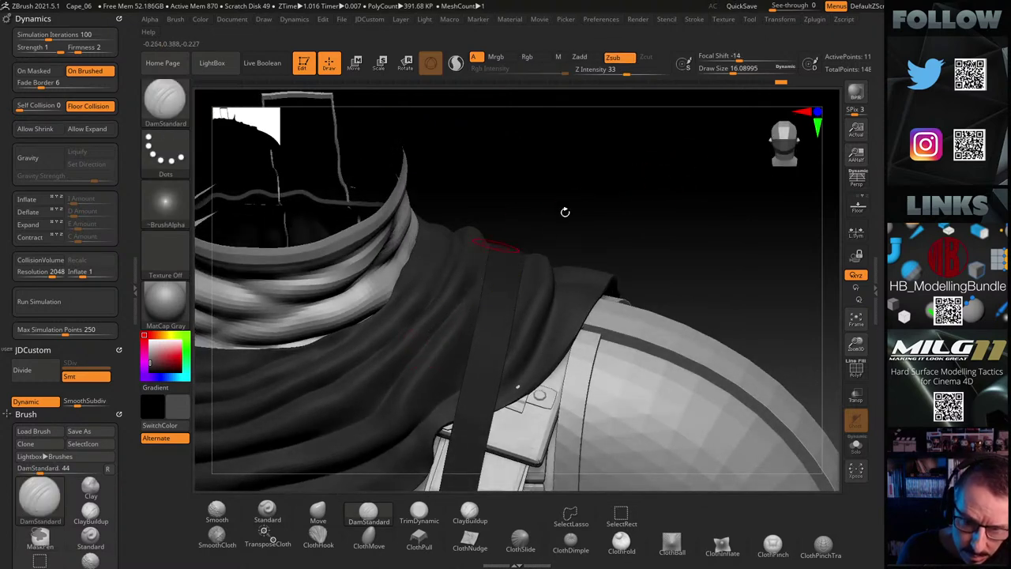
pyautogui.moveTo(645, 170); pyautogui.dragTo(480, 282)
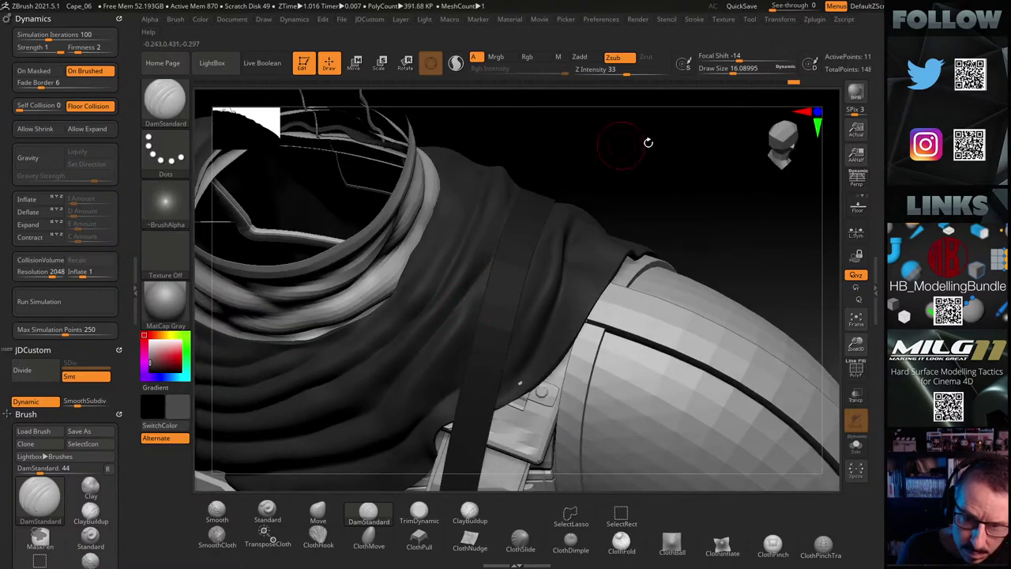
# Extend the DamStandard creases beside the strap over the top of the shoulder toward the cape's back
pyautogui.moveTo(648, 142); pyautogui.dragTo(559, 241)
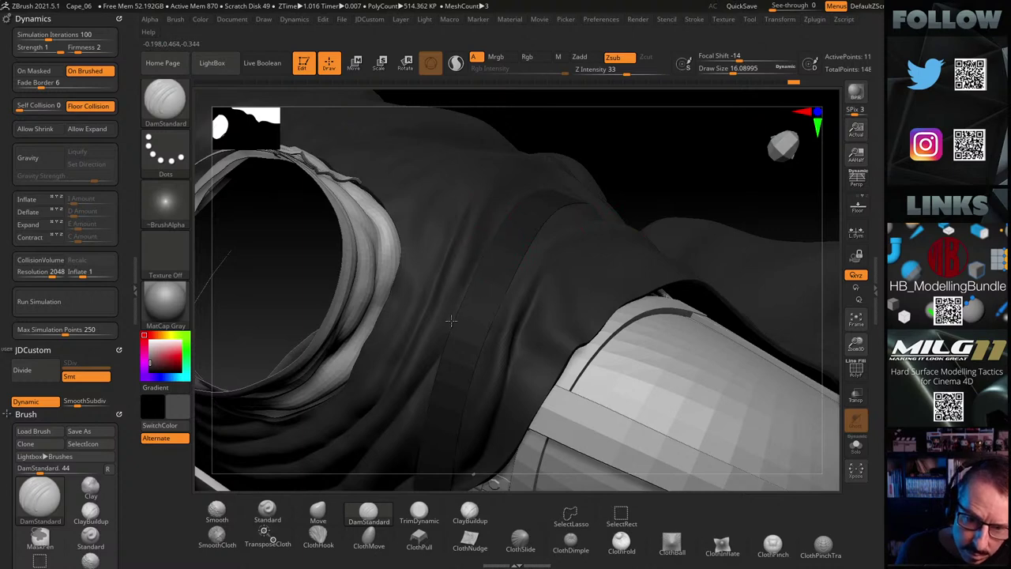
pyautogui.moveTo(718, 150); pyautogui.dragTo(579, 202)
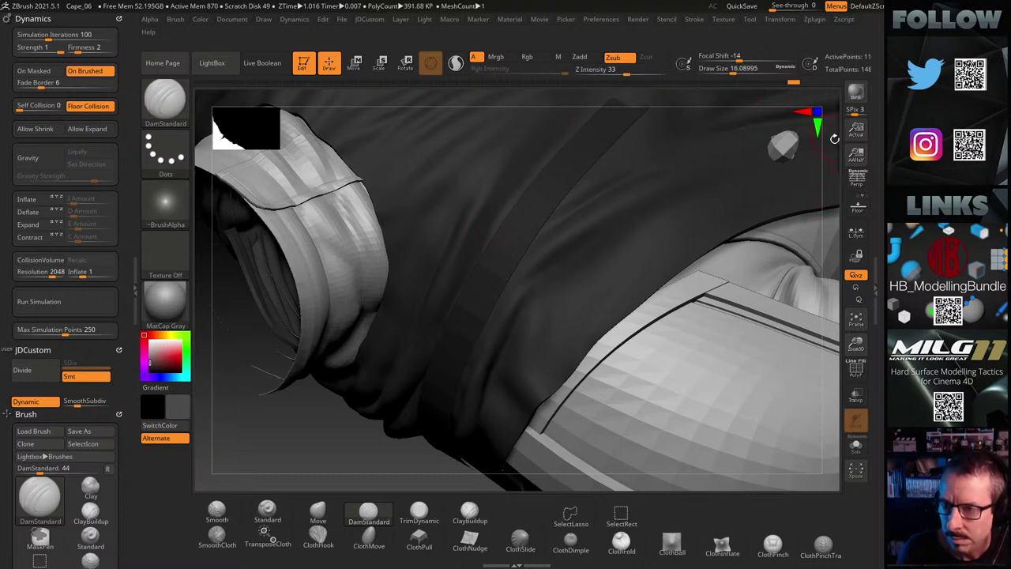
pyautogui.keyDown('alt'); pyautogui.moveTo(831, 146); pyautogui.dragTo(762, 254); pyautogui.keyUp('alt')
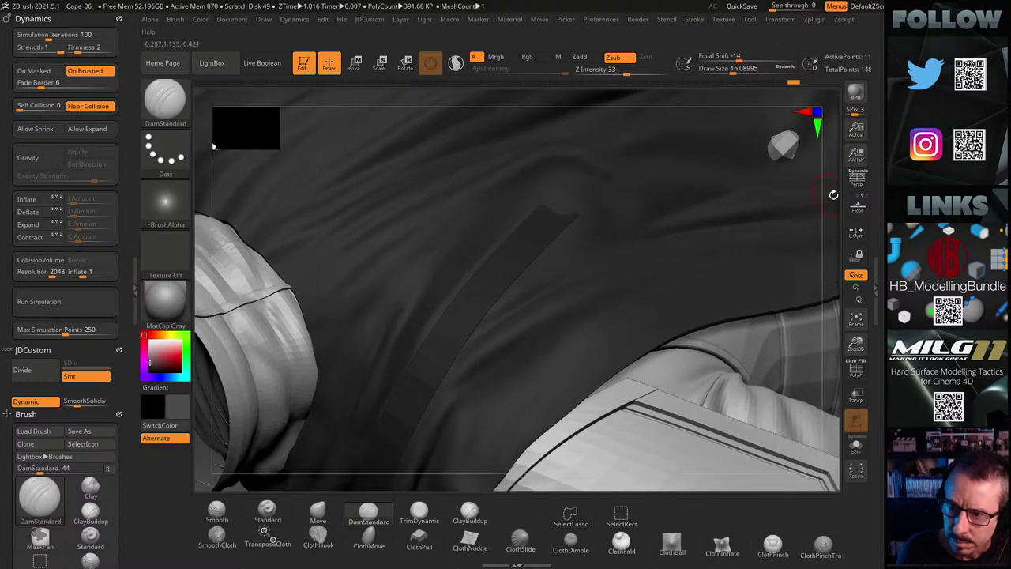
pyautogui.moveTo(834, 194); pyautogui.dragTo(659, 231)
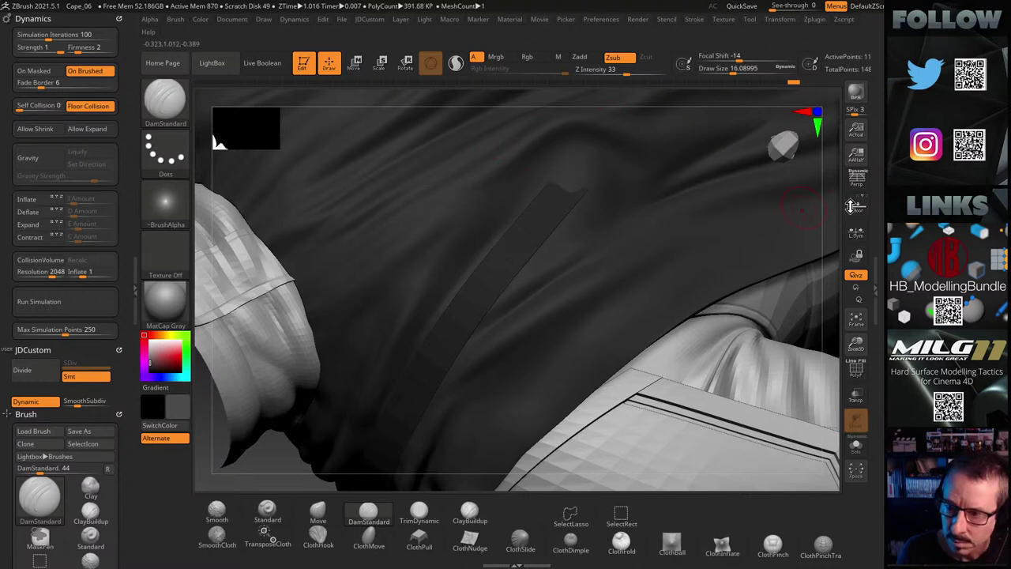
# Deepen the vertical folds of the cape section draped over the shoulder without the strap using the DamStandard brush
pyautogui.press('f')
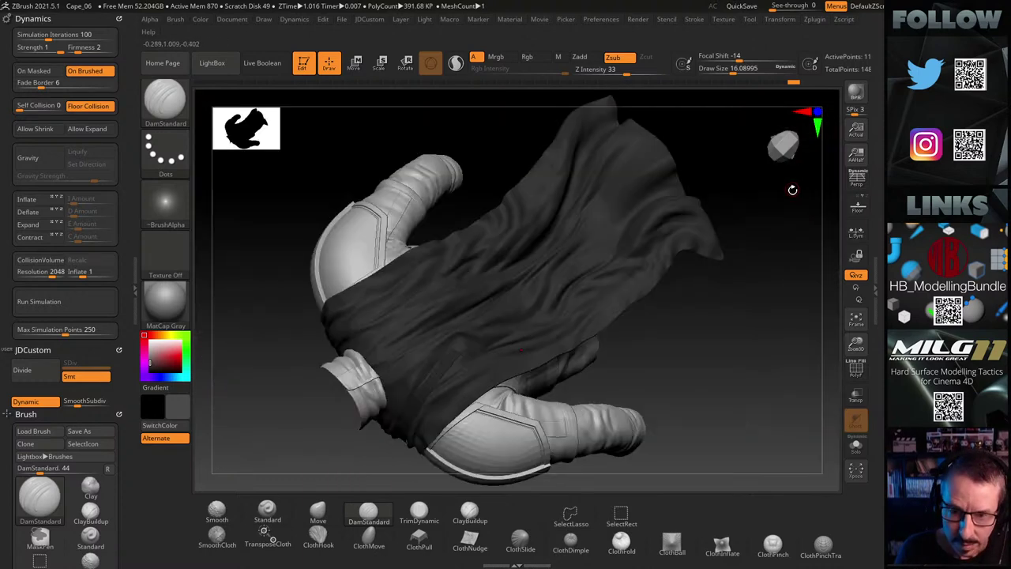
pyautogui.moveTo(688, 340); pyautogui.dragTo(764, 286)
pyautogui.keyDown('alt'); pyautogui.moveTo(620, 182); pyautogui.dragTo(676, 235); pyautogui.keyUp('alt')
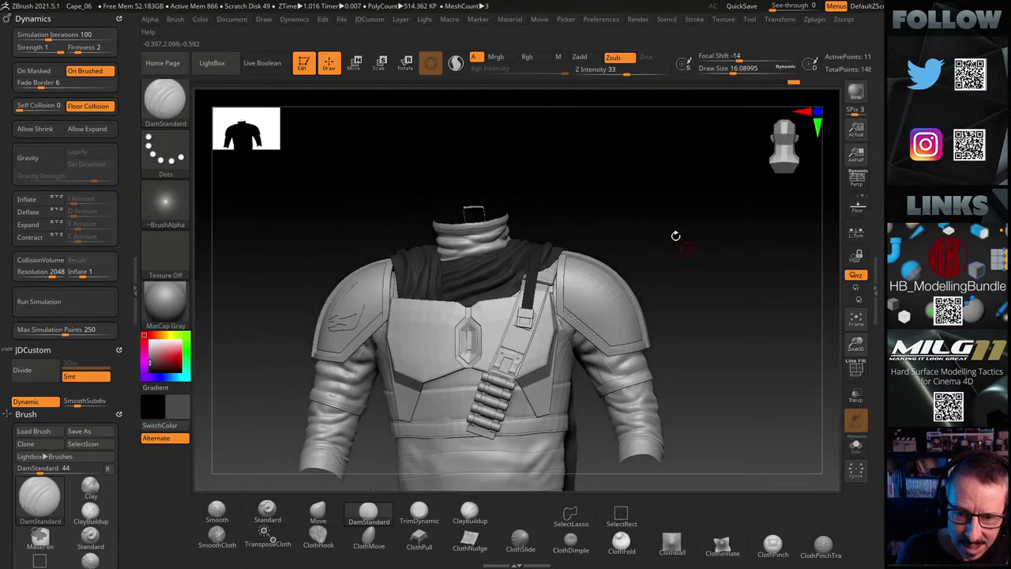
pyautogui.moveTo(606, 237); pyautogui.dragTo(722, 196)
pyautogui.moveTo(414, 209); pyautogui.dragTo(385, 288)
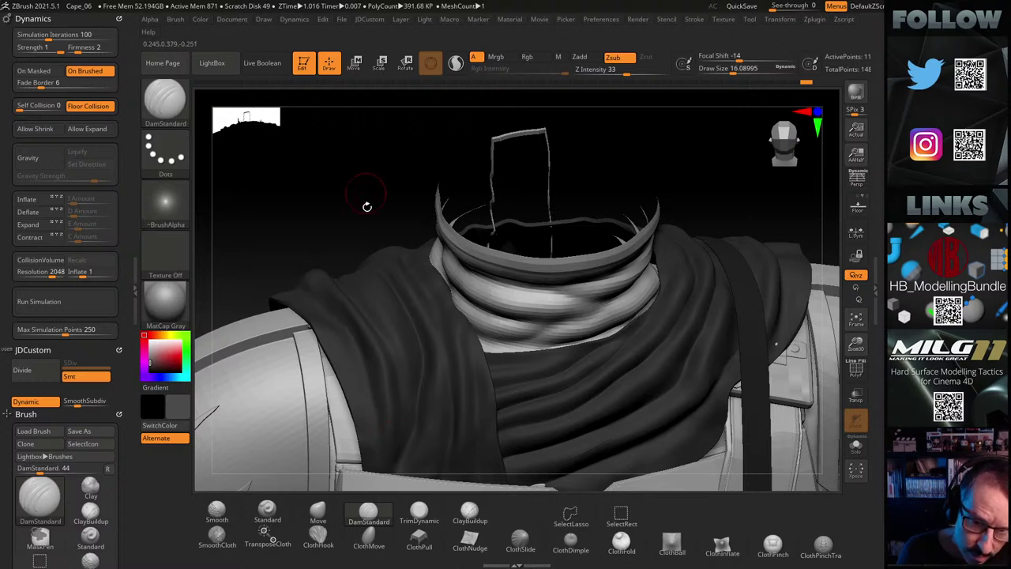
pyautogui.moveTo(366, 206)
pyautogui.mouseDown()
pyautogui.moveTo(350, 208)
pyautogui.moveTo(361, 207)
pyautogui.mouseUp()
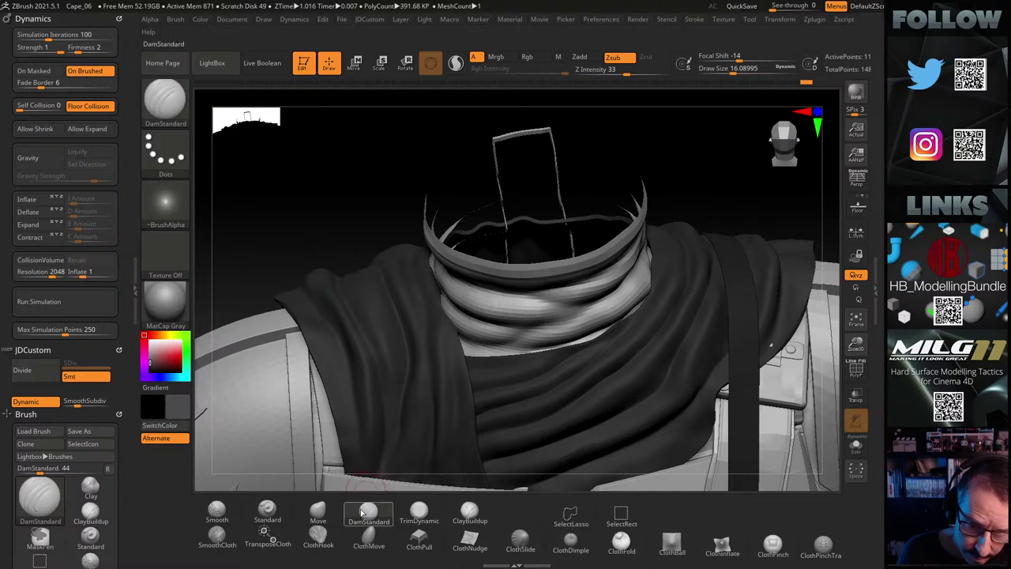
pyautogui.moveTo(382, 477); pyautogui.dragTo(404, 445)
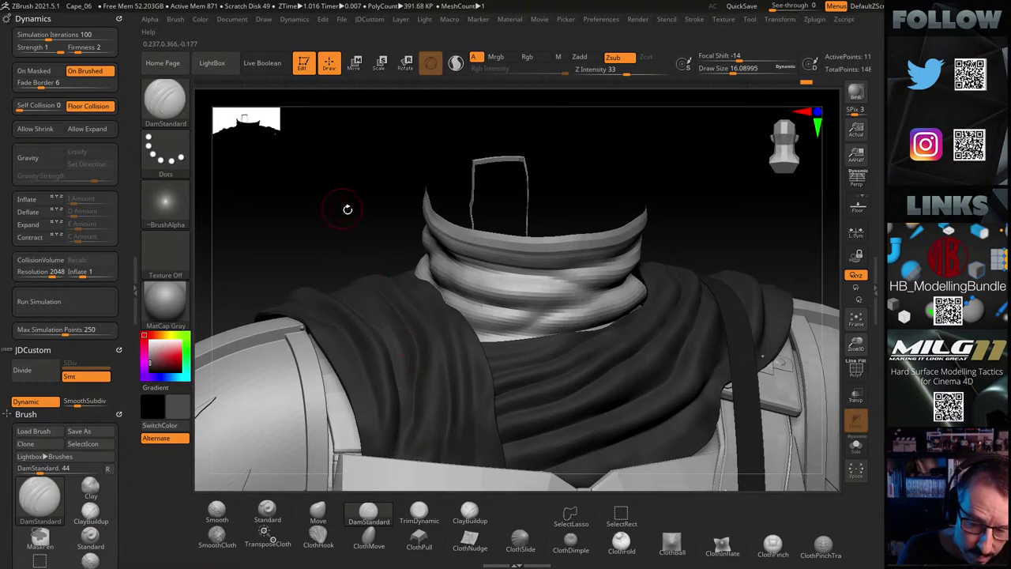
pyautogui.moveTo(347, 208)
pyautogui.mouseDown()
pyautogui.moveTo(334, 230)
pyautogui.moveTo(362, 230)
pyautogui.moveTo(338, 209)
pyautogui.mouseUp()
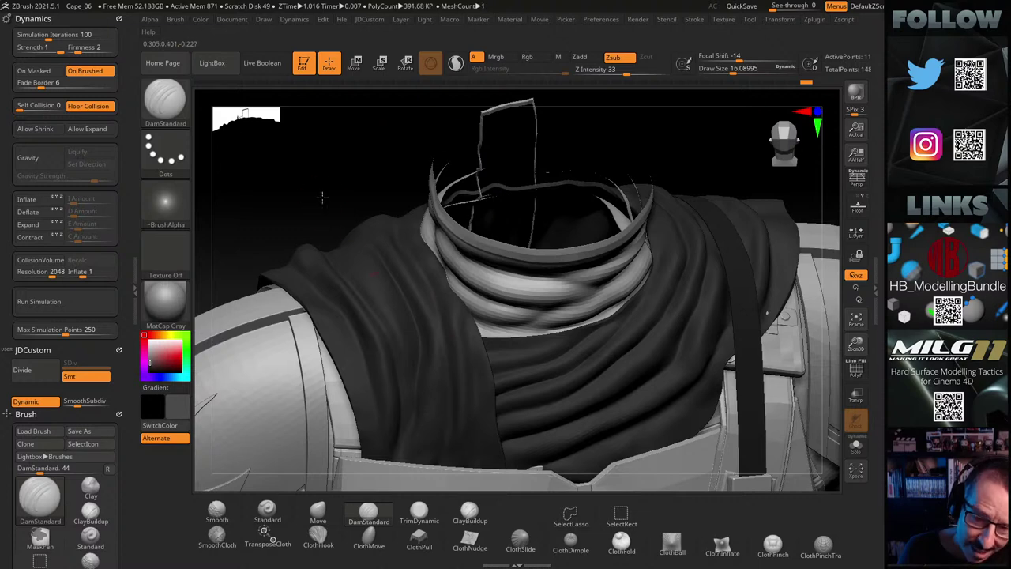
pyautogui.moveTo(321, 197); pyautogui.dragTo(390, 214)
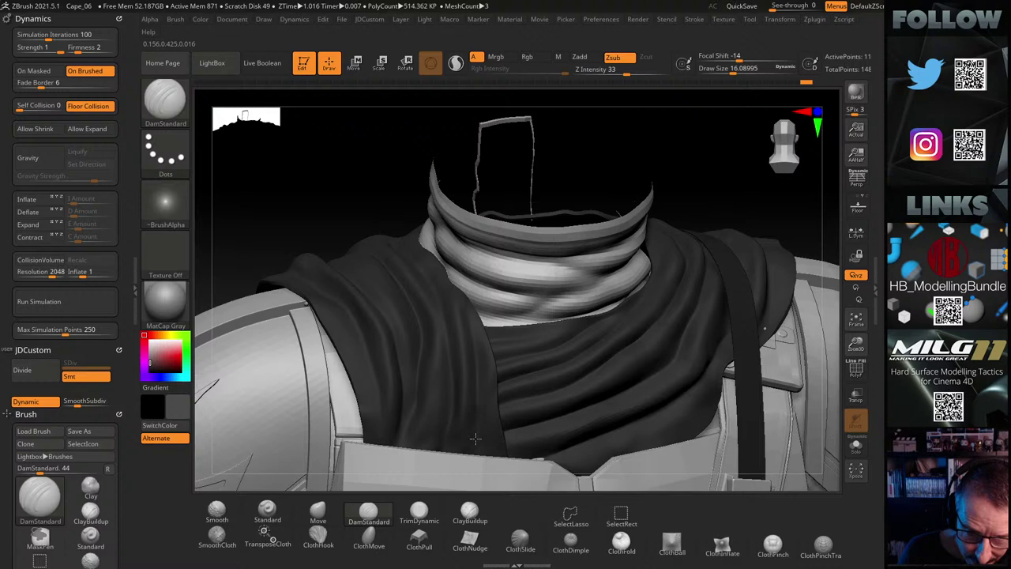
pyautogui.moveTo(345, 226); pyautogui.dragTo(341, 200)
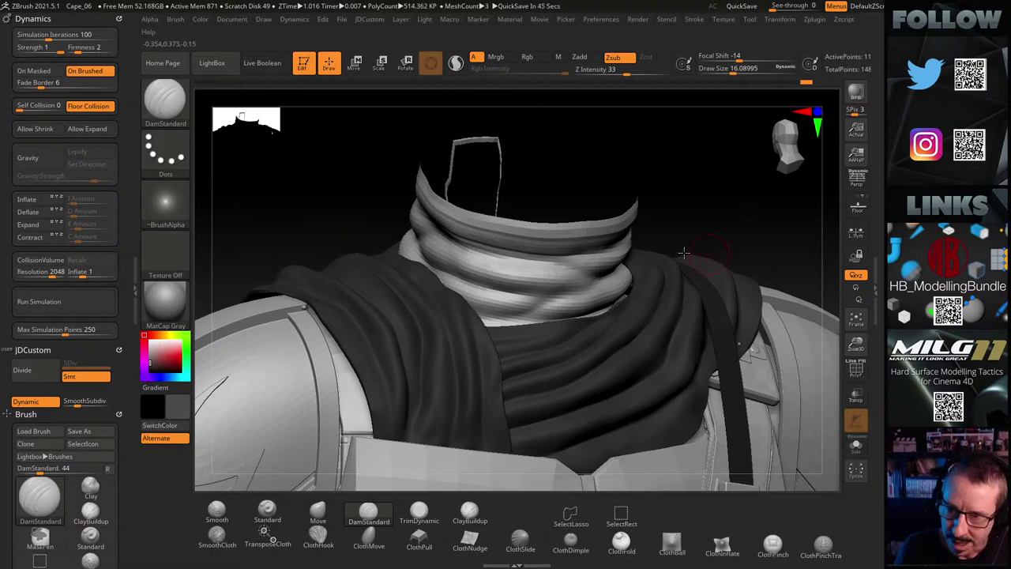
pyautogui.moveTo(716, 188); pyautogui.dragTo(438, 281)
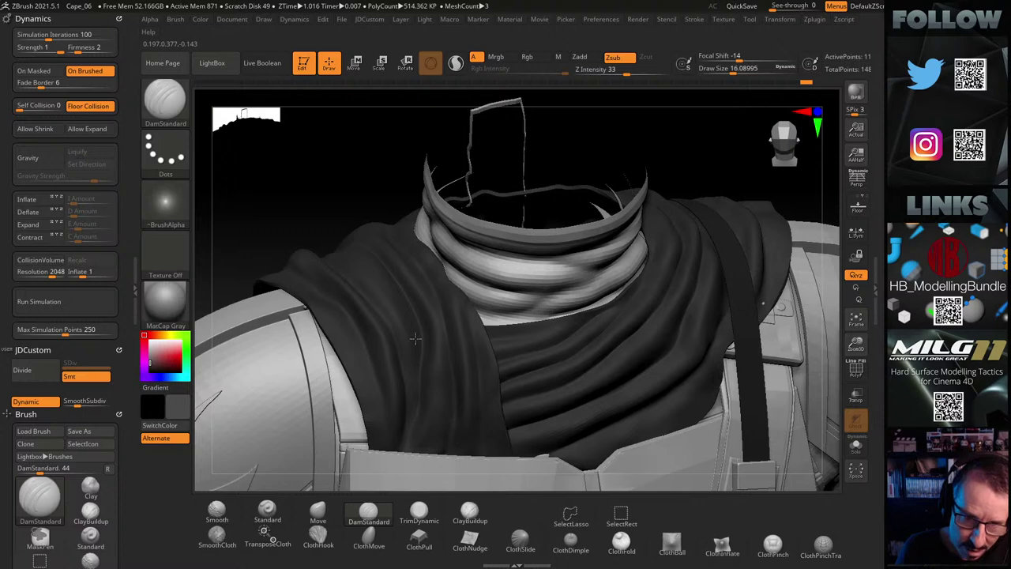
# Carve the lower ends of the vertical cape folds above the chest plate and smooth out the spike near the hem
pyautogui.moveTo(341, 197); pyautogui.dragTo(418, 231)
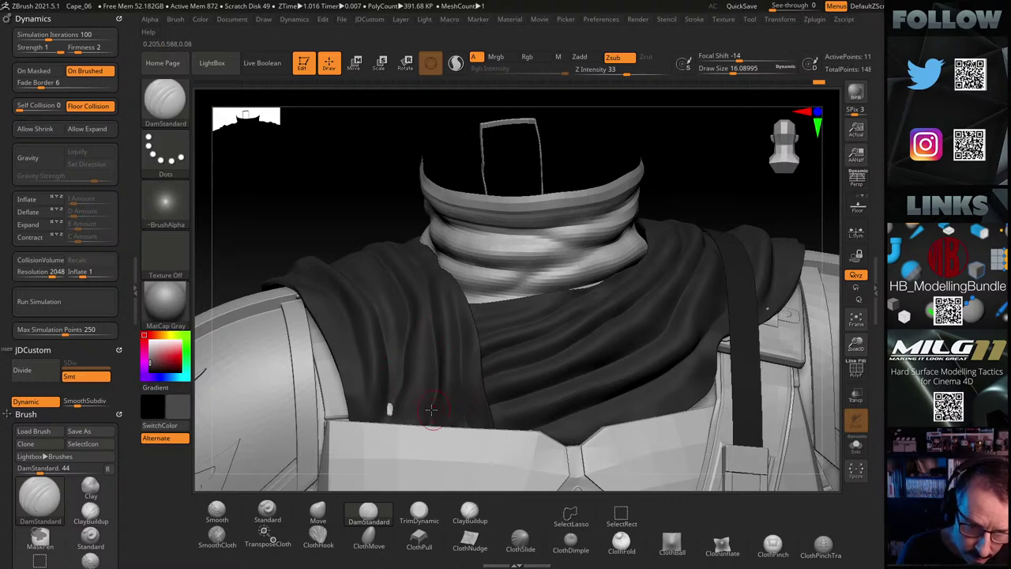
pyautogui.moveTo(412, 406)
pyautogui.keyDown('shift'); pyautogui.mouseDown()
pyautogui.moveTo(392, 395)
pyautogui.moveTo(381, 454)
pyautogui.mouseUp(); pyautogui.keyUp('shift')
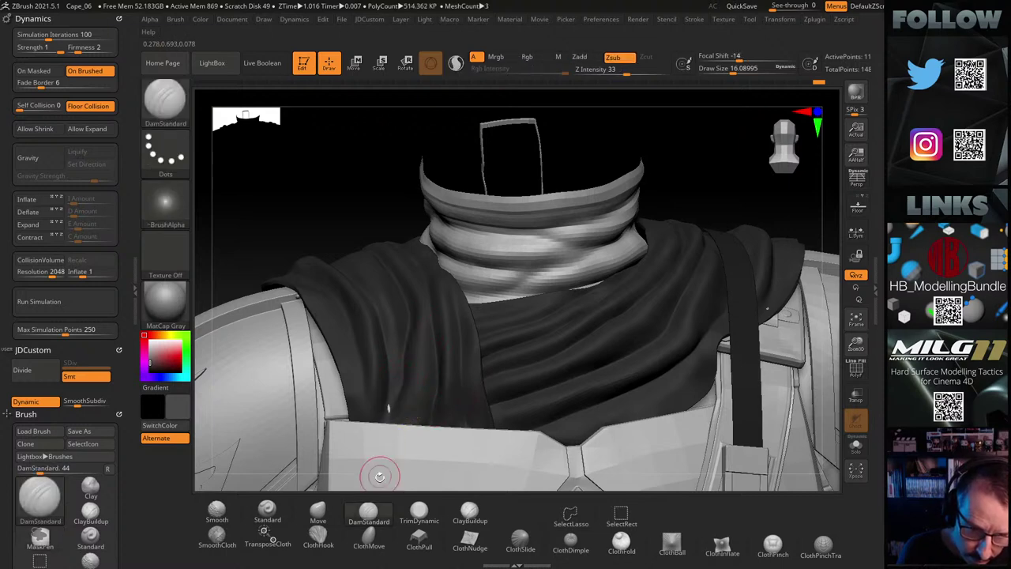
pyautogui.keyDown('shift'); pyautogui.moveTo(406, 414); pyautogui.dragTo(409, 417); pyautogui.keyUp('shift')
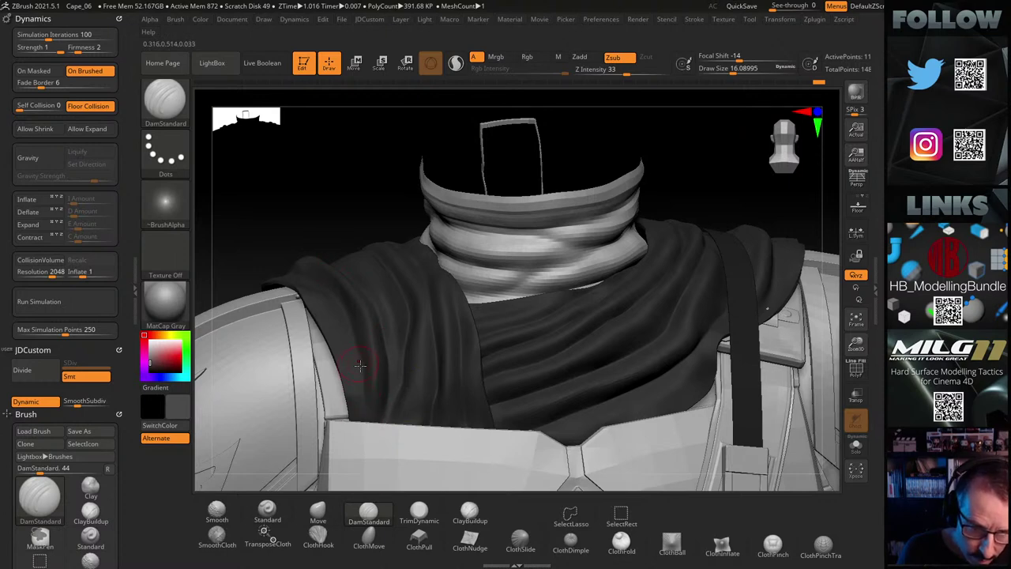
# Carve DamStandard creases across the top of the strapless shoulder, between the collar and the cape's outer edge
pyautogui.moveTo(343, 187); pyautogui.dragTo(334, 223)
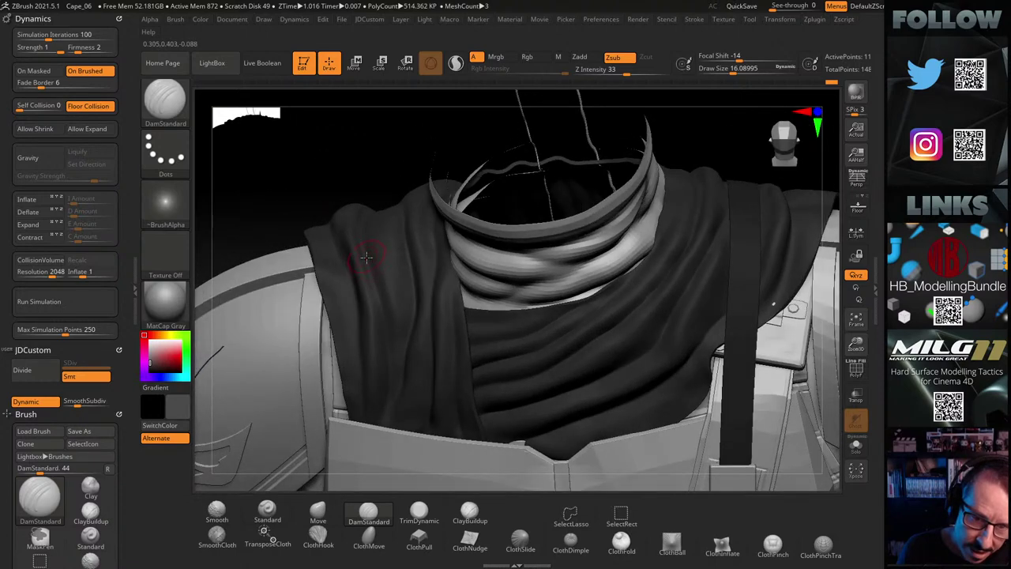
pyautogui.moveTo(371, 164)
pyautogui.mouseDown()
pyautogui.moveTo(403, 207)
pyautogui.moveTo(362, 142)
pyautogui.moveTo(384, 158)
pyautogui.mouseUp()
pyautogui.moveTo(383, 158); pyautogui.dragTo(438, 247, button='right')
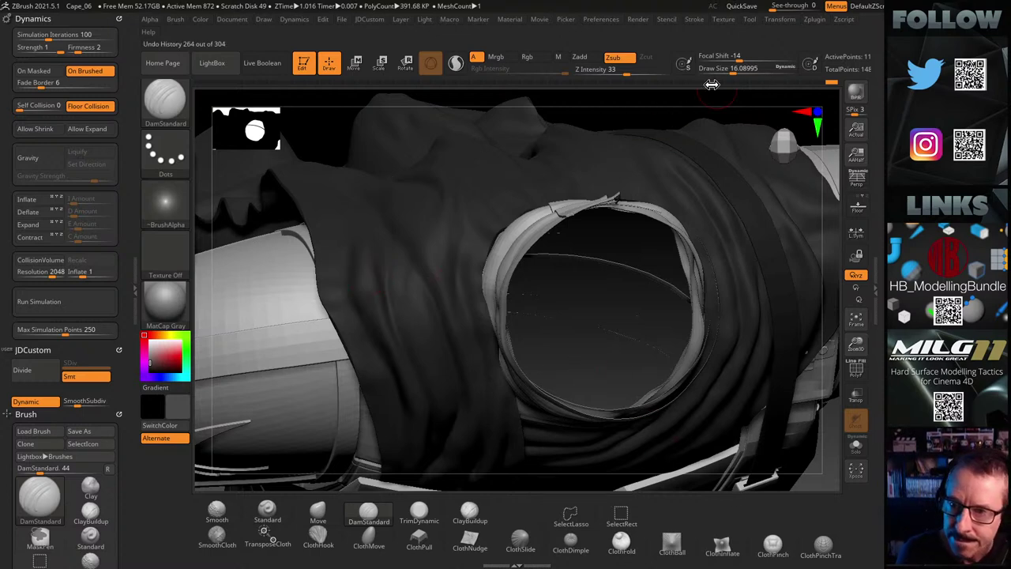
pyautogui.moveTo(643, 113); pyautogui.dragTo(581, 136)
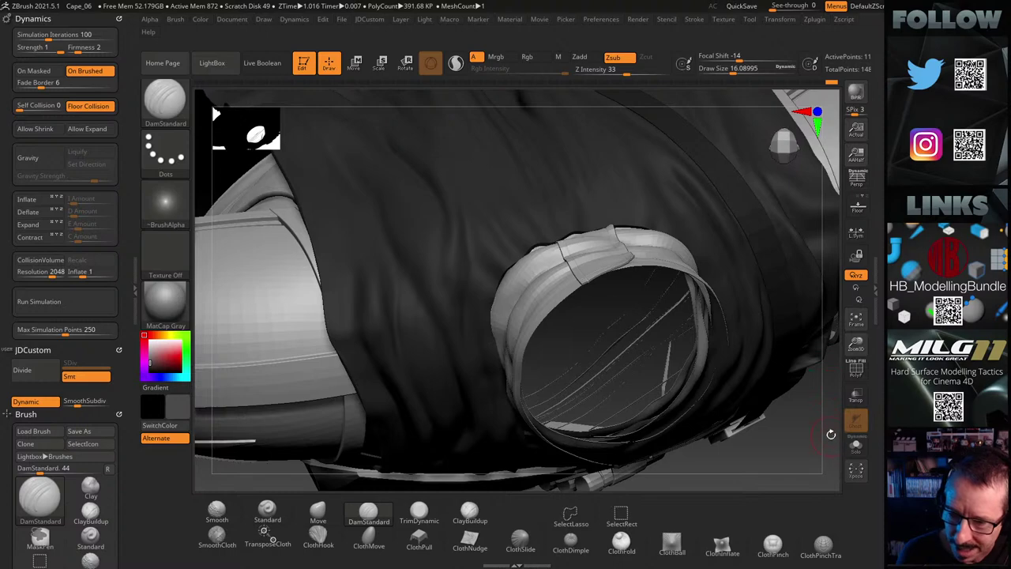
# Carve the cape folds on the strap side of the chest and shoulder with DamStandard, and soften them with SmoothCloth
pyautogui.moveTo(831, 433); pyautogui.dragTo(713, 318)
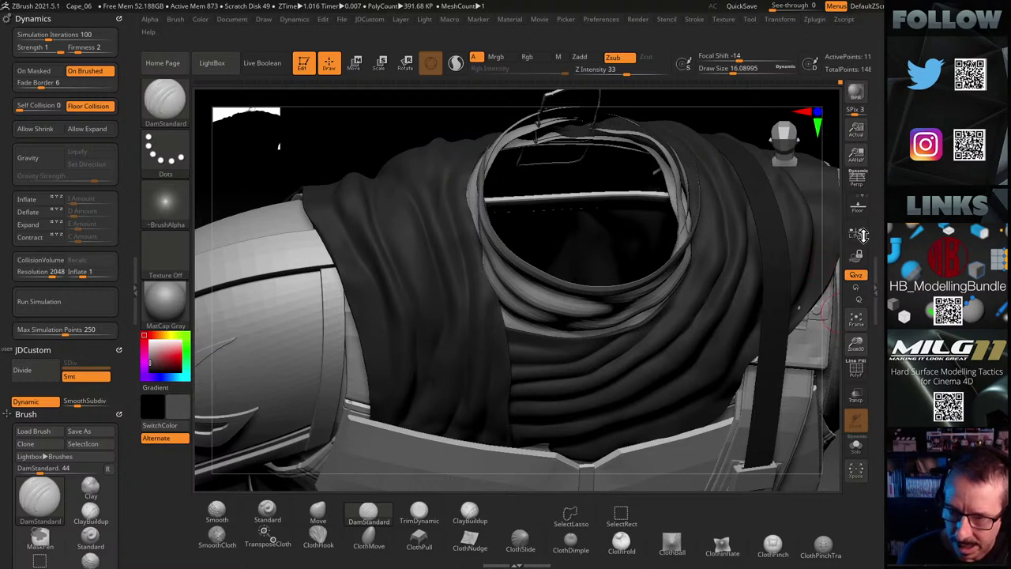
pyautogui.keyDown('alt'); pyautogui.moveTo(352, 136); pyautogui.dragTo(221, 201); pyautogui.keyUp('alt')
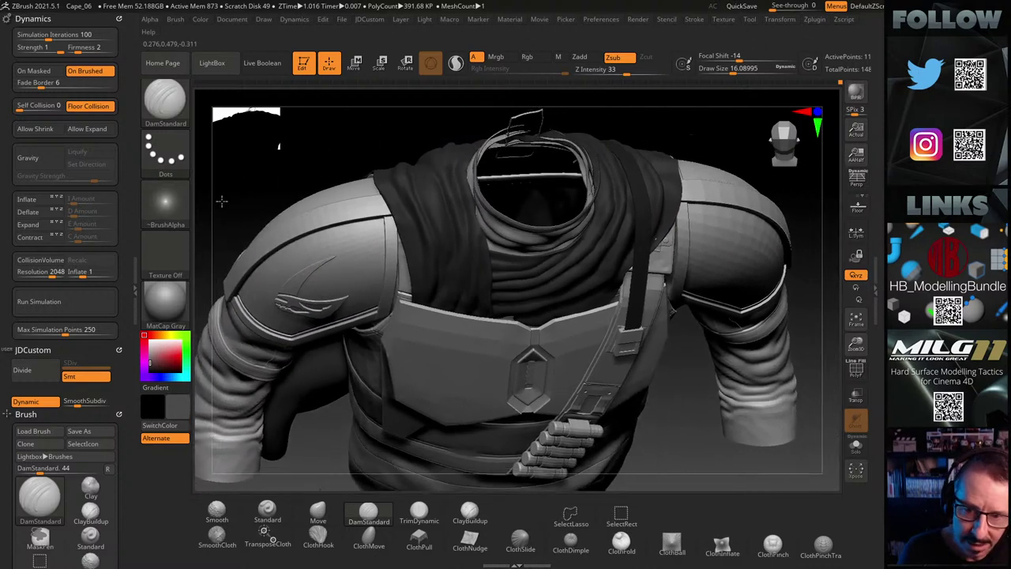
pyautogui.keyDown('alt'); pyautogui.moveTo(727, 120); pyautogui.dragTo(639, 261); pyautogui.keyUp('alt')
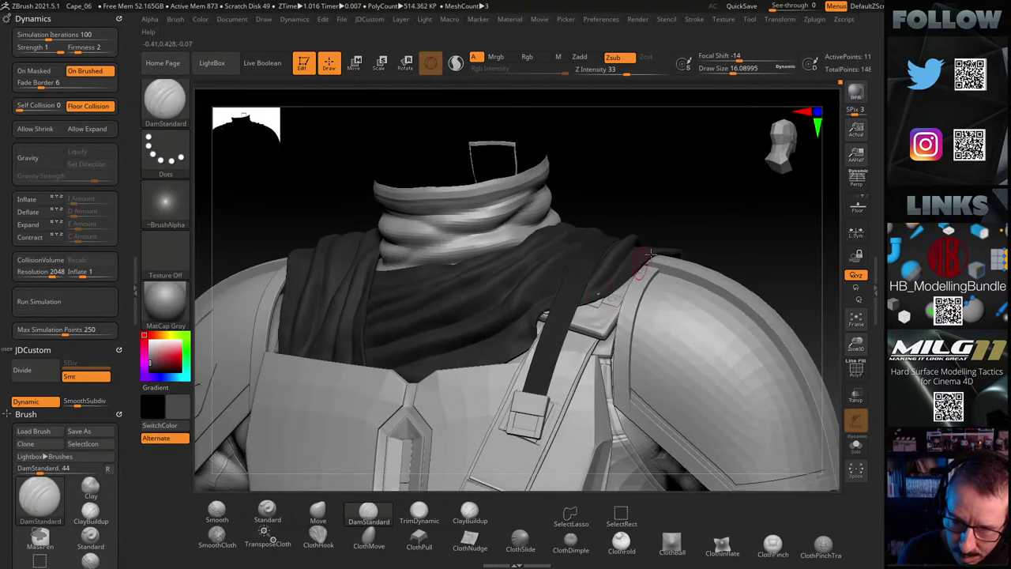
pyautogui.moveTo(678, 250); pyautogui.dragTo(767, 214)
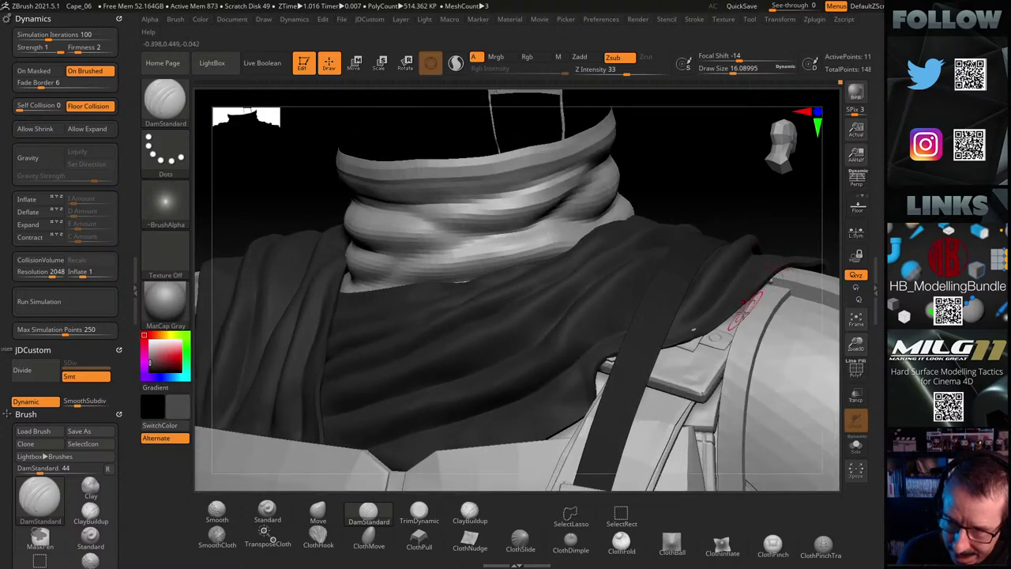
pyautogui.moveTo(686, 183); pyautogui.dragTo(630, 278)
pyautogui.press('shift')
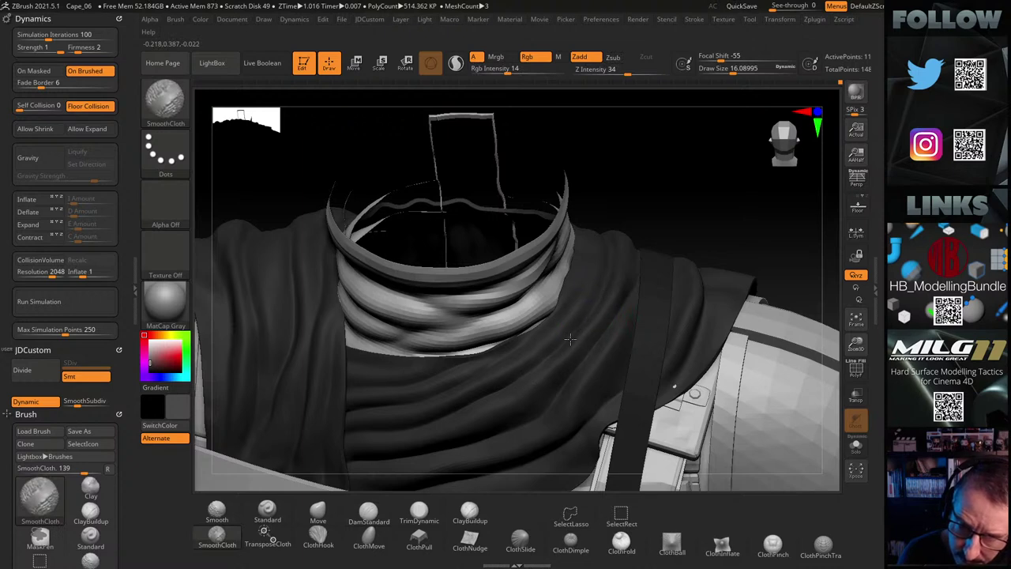
# Undo the last stroke near the strap and rework the diagonal folds between the collar and strap with DamStandard
pyautogui.keyDown('alt'); pyautogui.moveTo(706, 210); pyautogui.dragTo(675, 151); pyautogui.keyUp('alt')
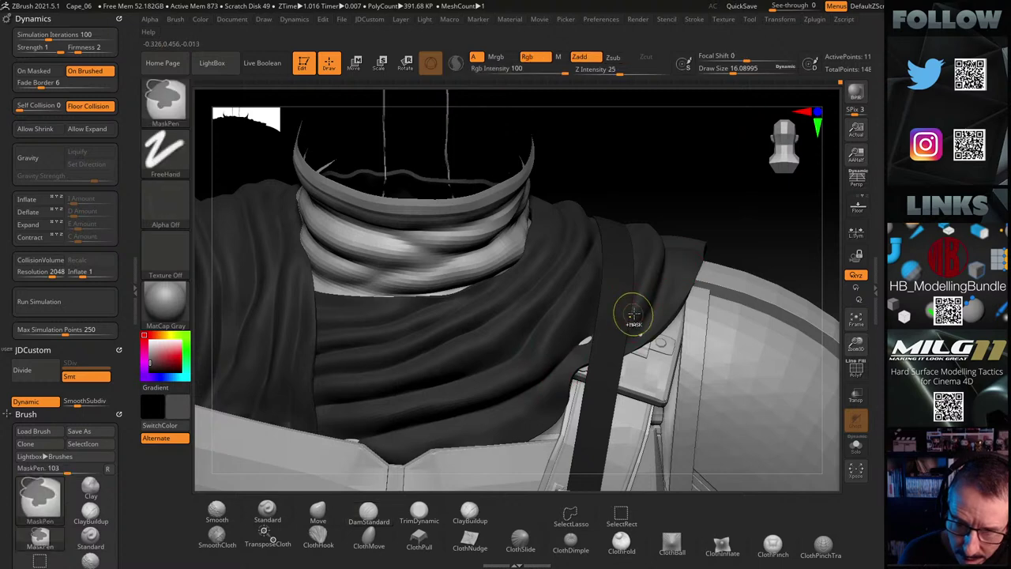
pyautogui.hotkey('ctrl', 'z')
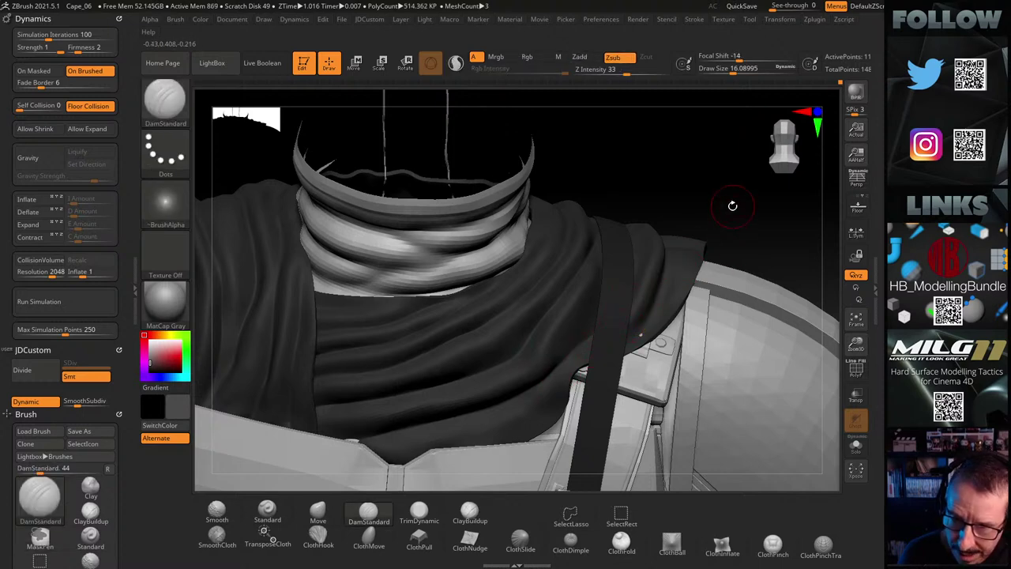
pyautogui.moveTo(733, 205); pyautogui.dragTo(702, 248)
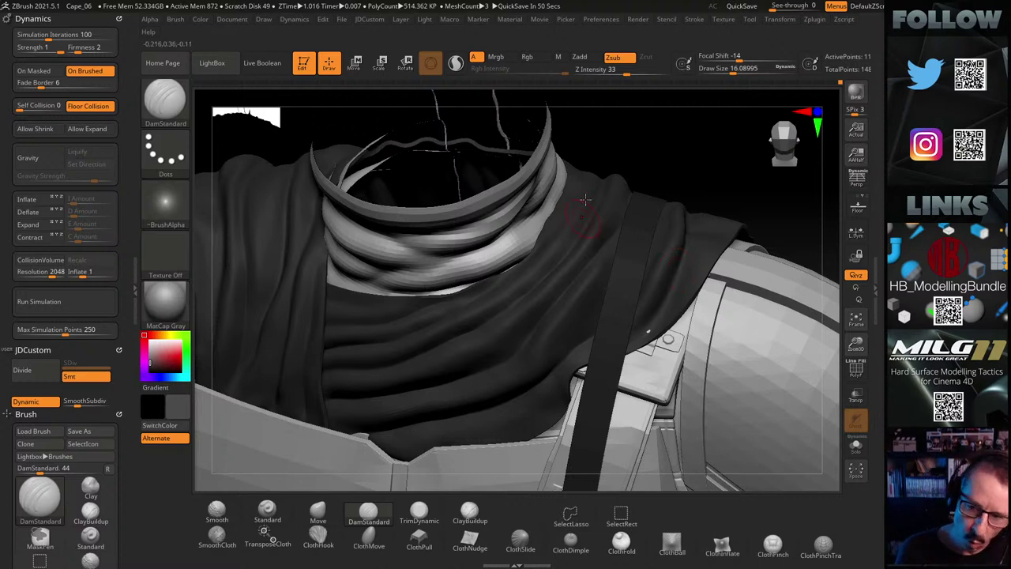
pyautogui.moveTo(677, 153)
pyautogui.mouseDown()
pyautogui.moveTo(688, 165)
pyautogui.moveTo(624, 193)
pyautogui.mouseUp()
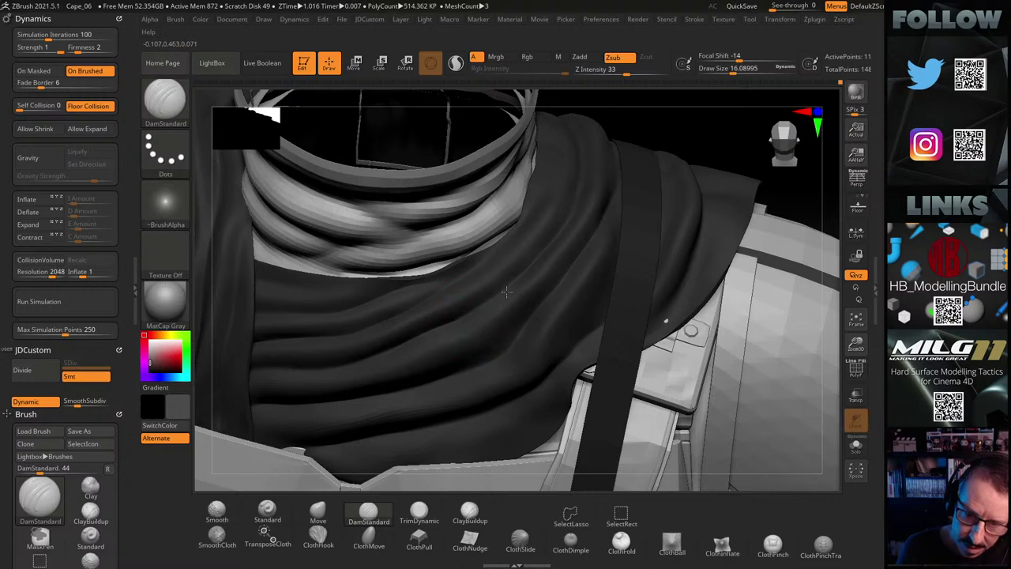
# Soften the folds sweeping across the chest with SmoothCloth and sharpen the creases between them with DamStandard
pyautogui.press('shift')
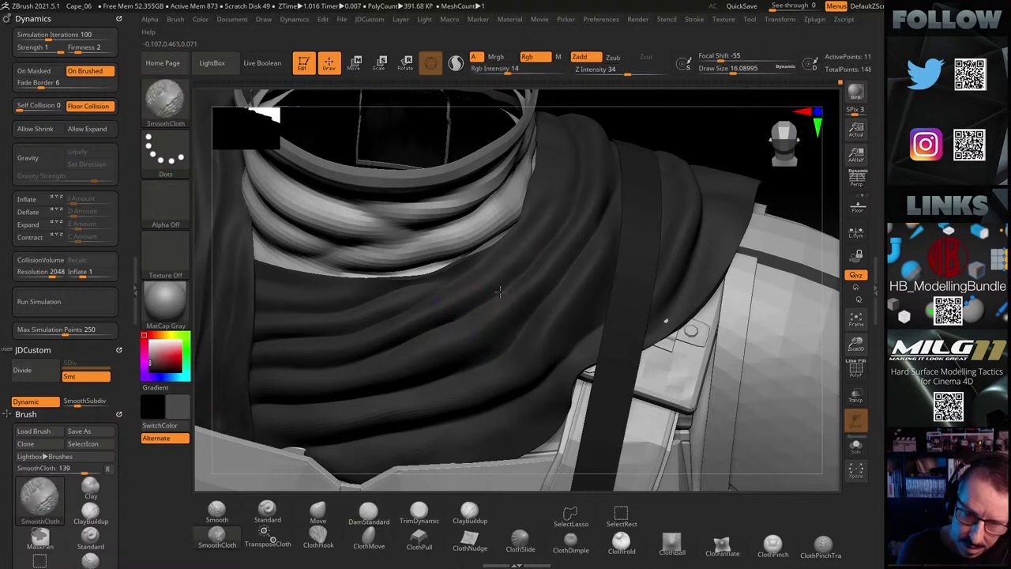
pyautogui.moveTo(725, 125)
pyautogui.mouseDown()
pyautogui.moveTo(718, 153)
pyautogui.moveTo(696, 156)
pyautogui.mouseUp()
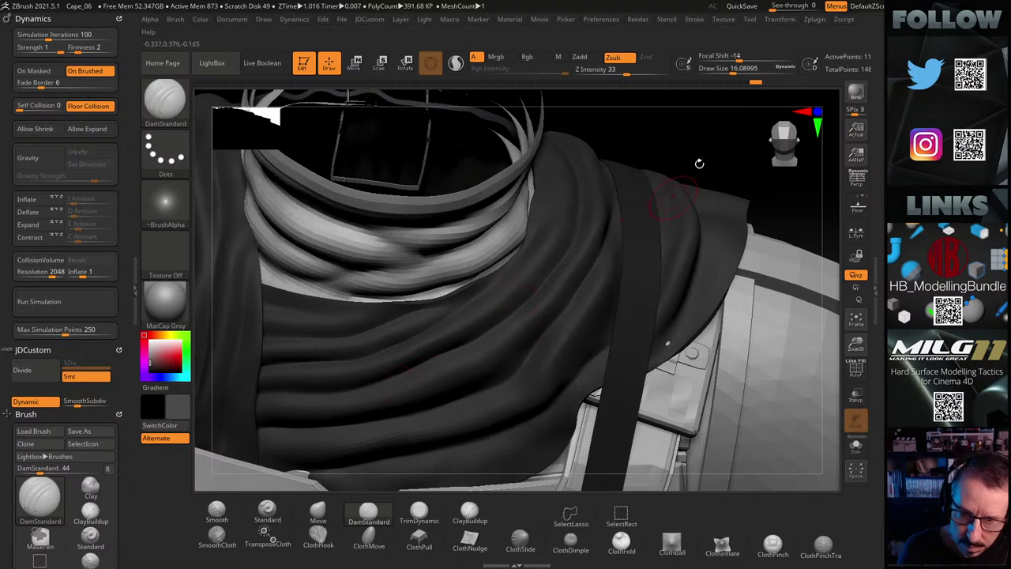
pyautogui.moveTo(672, 133)
pyautogui.mouseDown()
pyautogui.moveTo(691, 168)
pyautogui.moveTo(708, 139)
pyautogui.moveTo(609, 176)
pyautogui.moveTo(668, 167)
pyautogui.moveTo(662, 133)
pyautogui.moveTo(668, 140)
pyautogui.mouseUp()
pyautogui.keyDown('alt'); pyautogui.moveTo(605, 229); pyautogui.dragTo(662, 247); pyautogui.keyUp('alt')
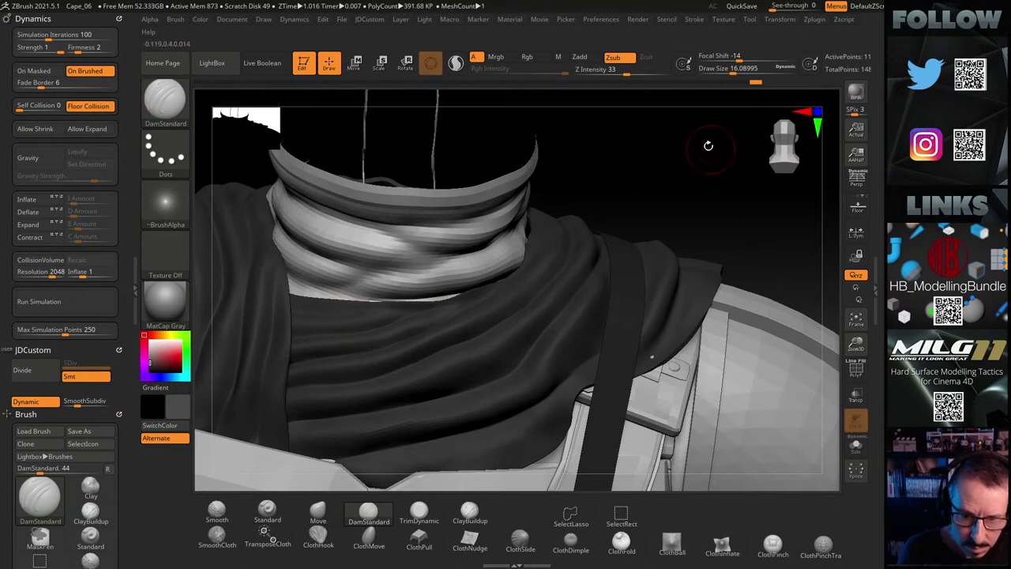
pyautogui.moveTo(681, 214)
pyautogui.mouseDown()
pyautogui.moveTo(679, 176)
pyautogui.moveTo(680, 204)
pyautogui.moveTo(697, 206)
pyautogui.moveTo(682, 210)
pyautogui.moveTo(676, 190)
pyautogui.moveTo(689, 248)
pyautogui.moveTo(685, 201)
pyautogui.mouseUp()
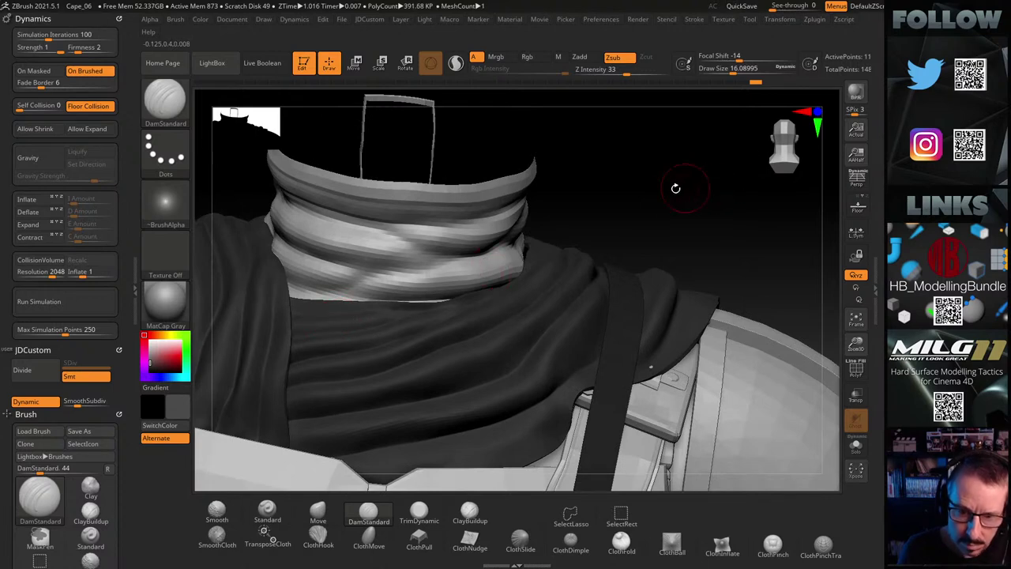
# Refine the cape folds directly below the front of the collar with DamStandard creases and SmoothCloth smoothing
pyautogui.moveTo(672, 185); pyautogui.dragTo(620, 228)
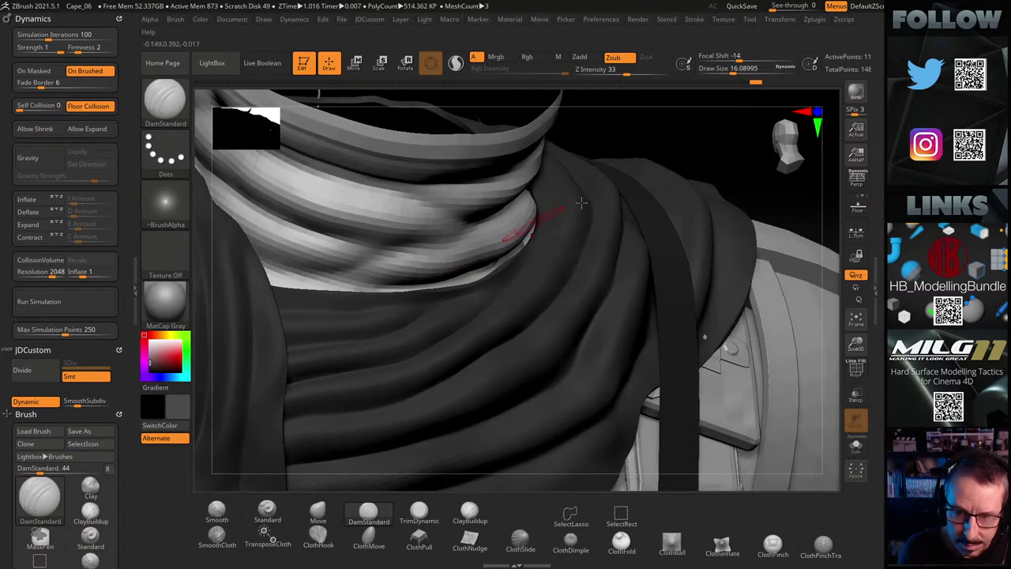
pyautogui.moveTo(640, 152)
pyautogui.mouseDown()
pyautogui.moveTo(641, 111)
pyautogui.moveTo(418, 266)
pyautogui.mouseUp()
pyautogui.press('shift')
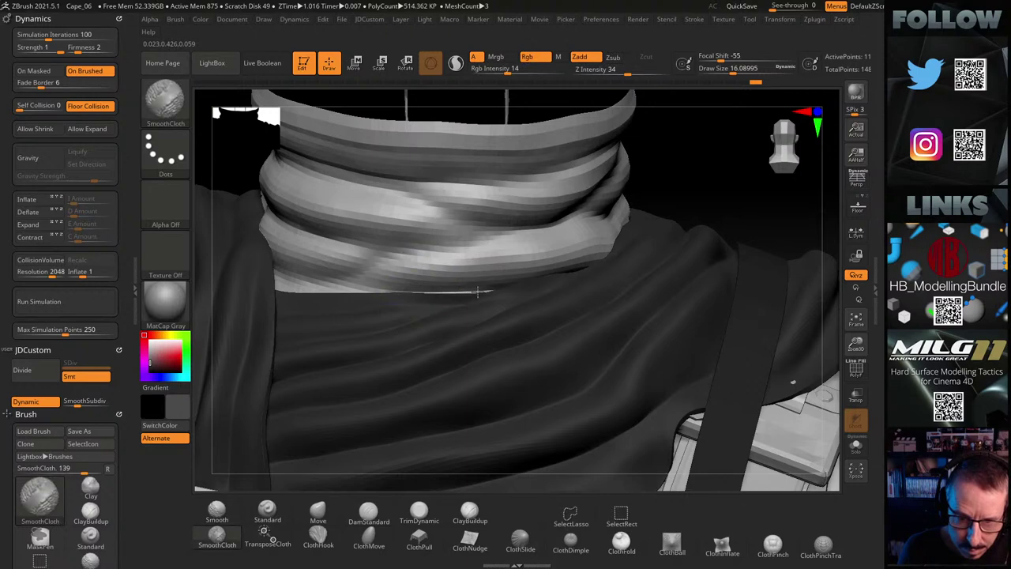
pyautogui.moveTo(722, 153); pyautogui.dragTo(730, 135)
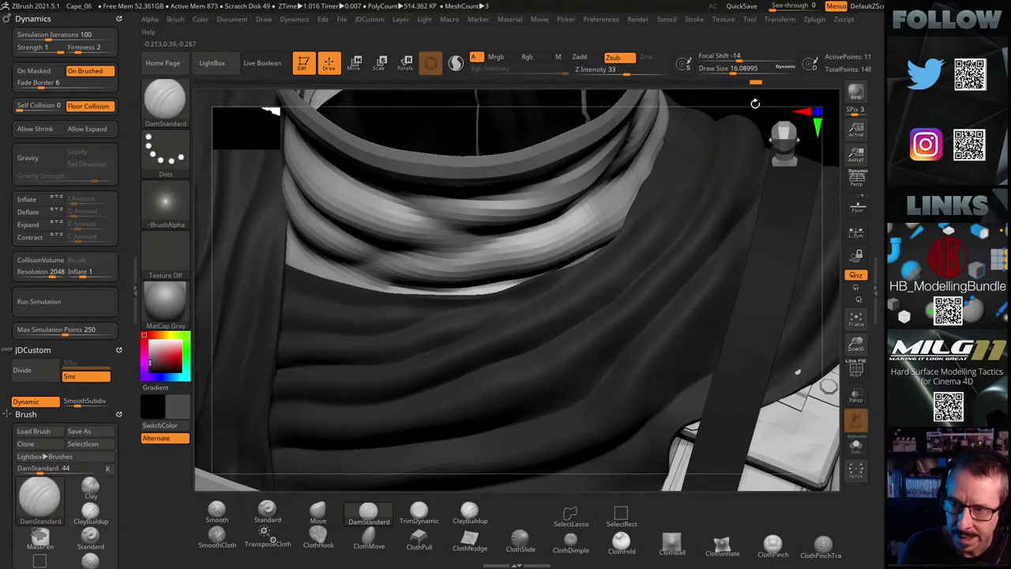
# Carve DamStandard creases over the cape behind the collar and around the back end of the strap
pyautogui.moveTo(755, 104); pyautogui.dragTo(568, 201)
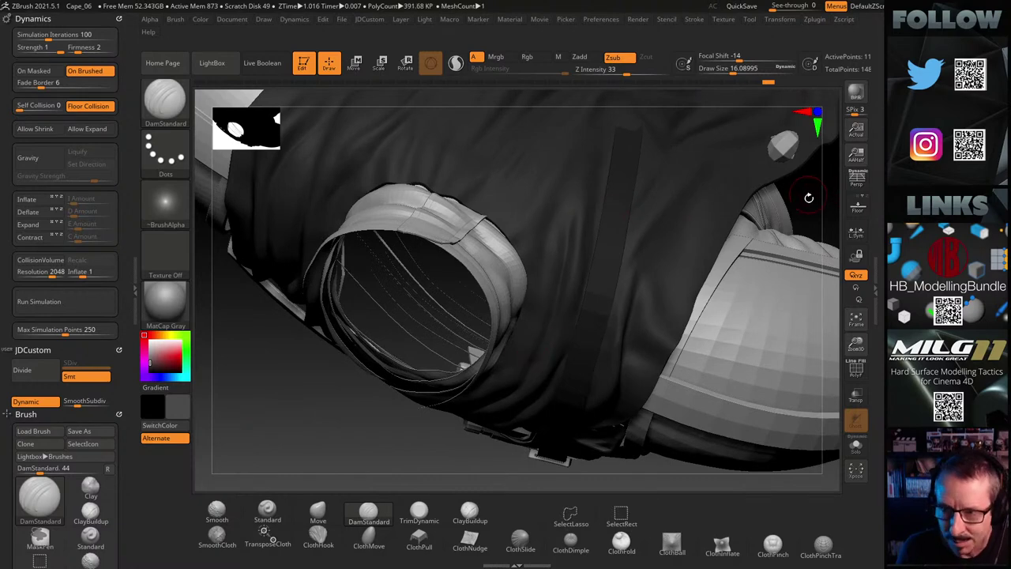
pyautogui.moveTo(809, 198); pyautogui.dragTo(550, 249)
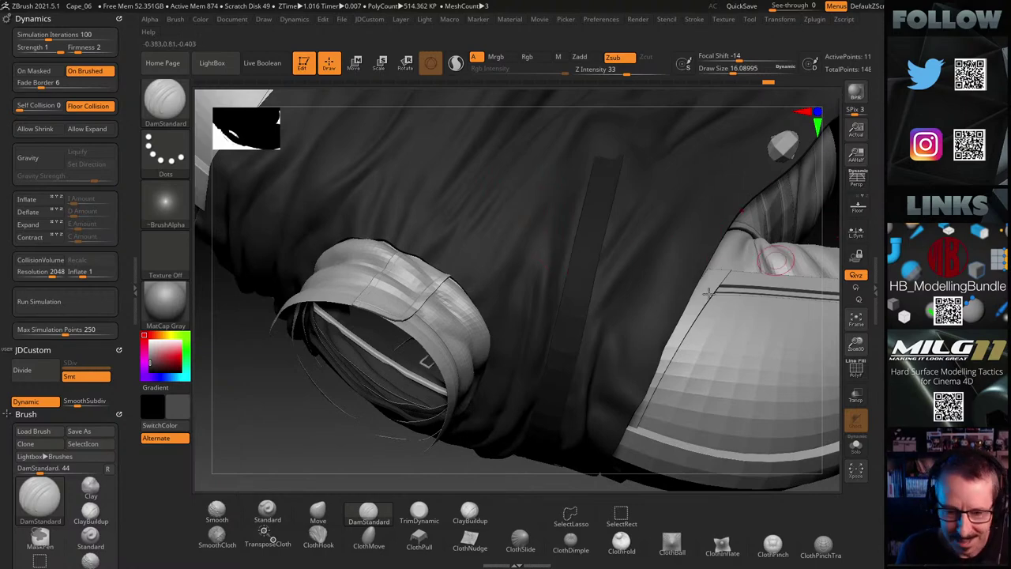
pyautogui.moveTo(294, 407); pyautogui.dragTo(342, 261)
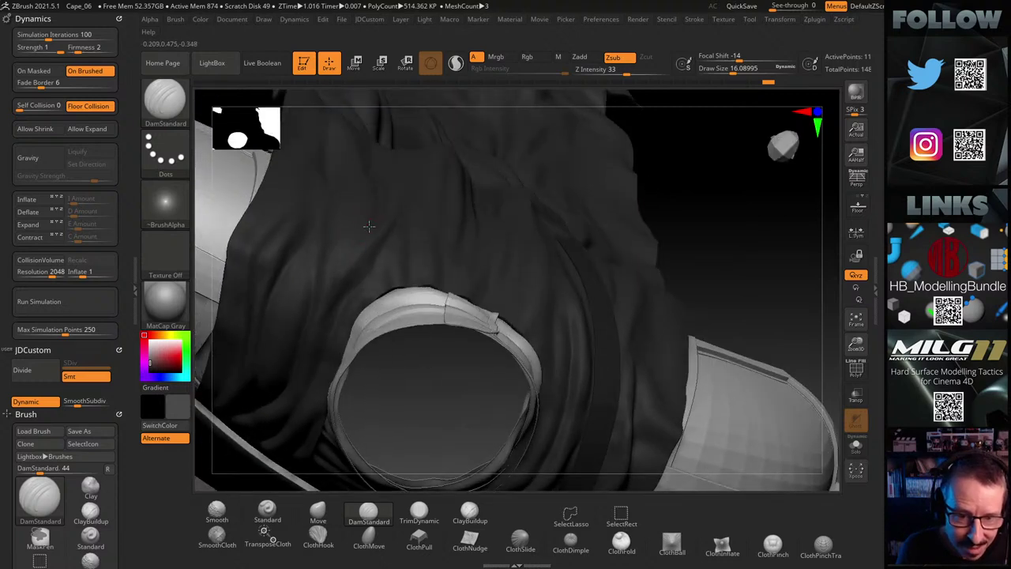
pyautogui.moveTo(719, 234)
pyautogui.mouseDown()
pyautogui.moveTo(709, 219)
pyautogui.moveTo(703, 226)
pyautogui.mouseUp()
pyautogui.moveTo(769, 263); pyautogui.dragTo(703, 257)
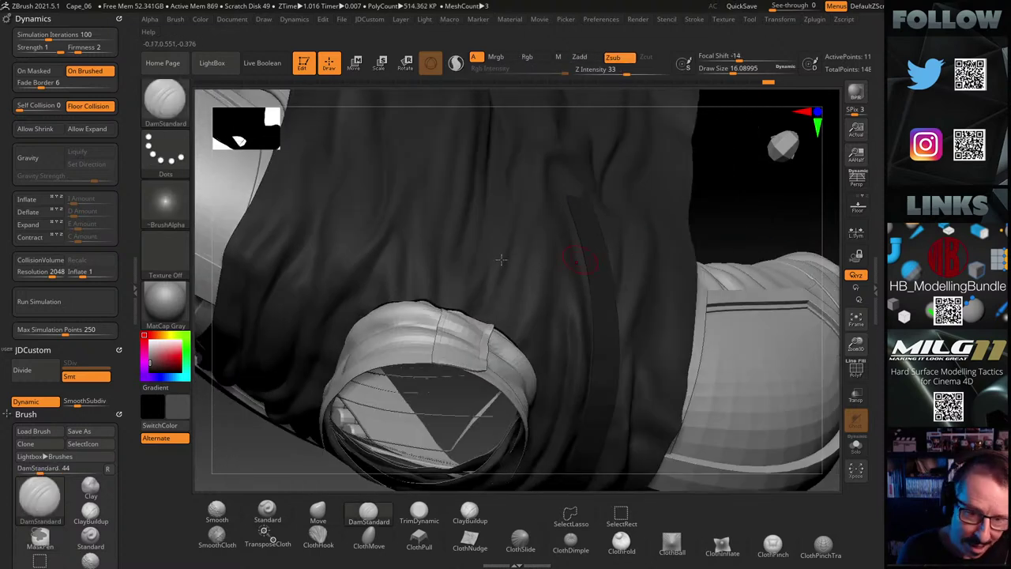
pyautogui.moveTo(746, 201); pyautogui.dragTo(691, 226)
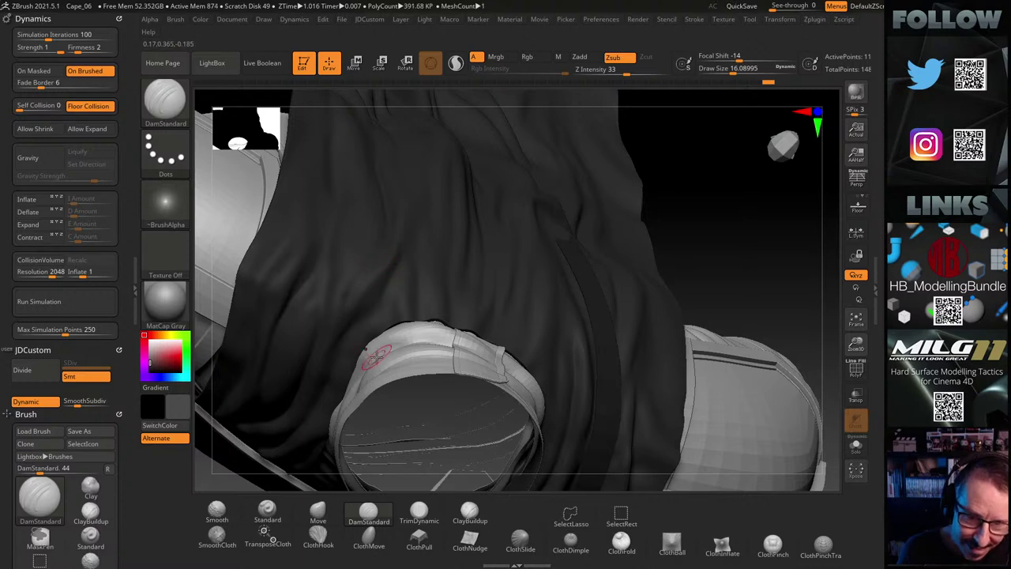
# Extend the creases across the cape's upper back and smooth the folds beside the rear of the collar with SmoothCloth
pyautogui.moveTo(724, 208); pyautogui.dragTo(679, 187)
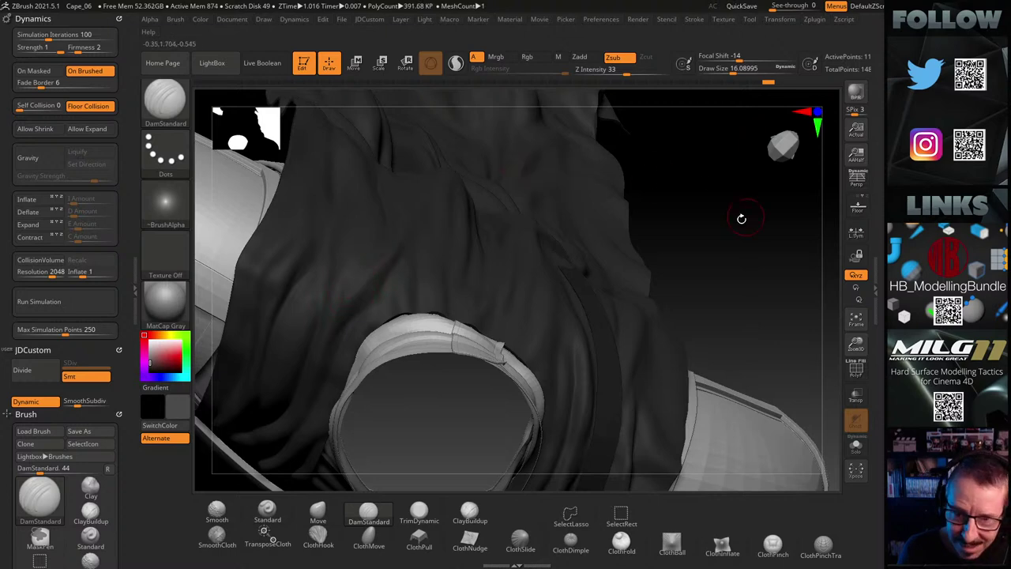
pyautogui.moveTo(740, 219)
pyautogui.mouseDown()
pyautogui.moveTo(740, 176)
pyautogui.moveTo(743, 212)
pyautogui.mouseUp()
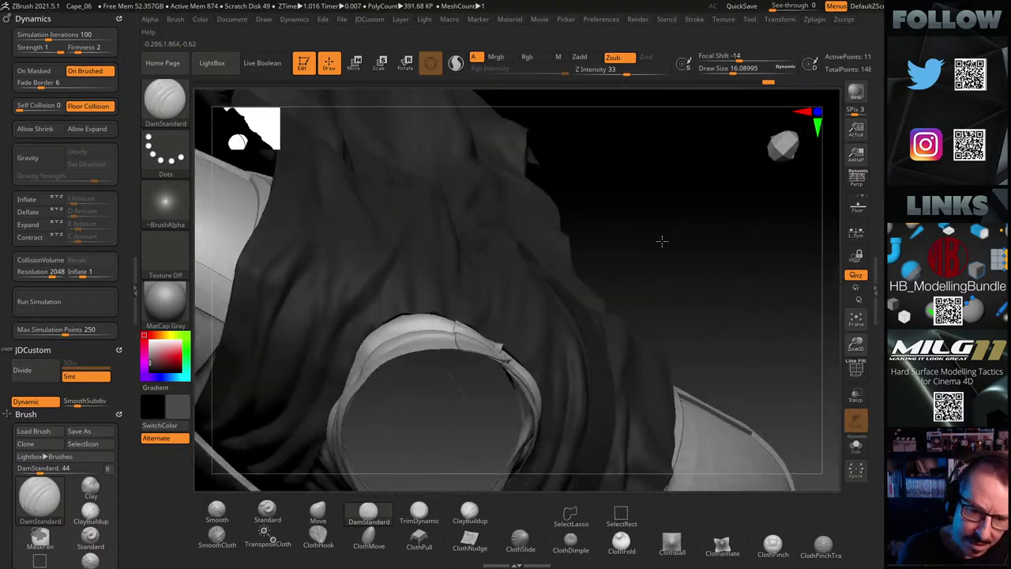
pyautogui.press('shift')
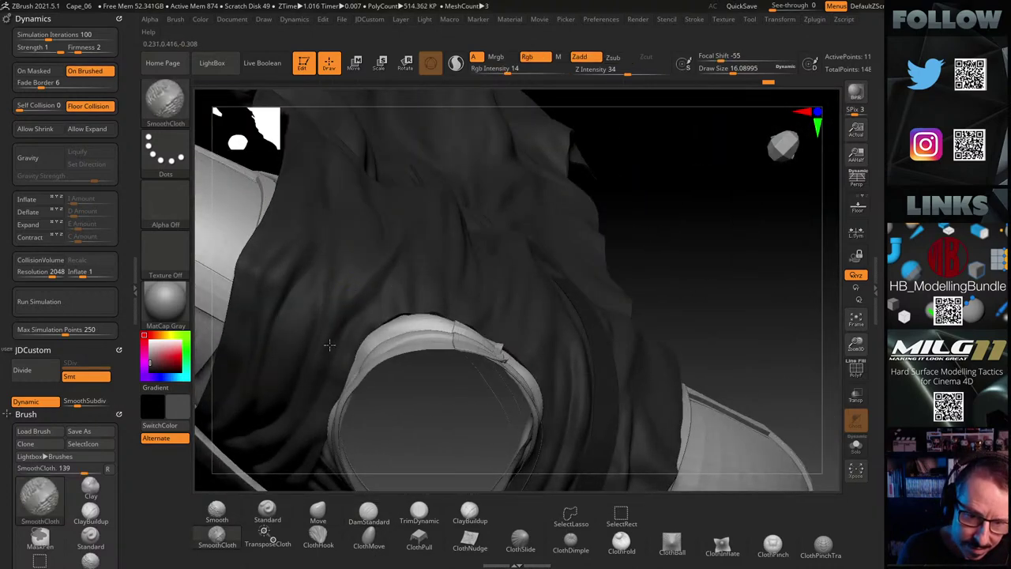
pyautogui.moveTo(521, 190)
pyautogui.mouseDown(button='right')
pyautogui.moveTo(716, 239)
pyautogui.moveTo(721, 255)
pyautogui.moveTo(729, 142)
pyautogui.moveTo(741, 206)
pyautogui.moveTo(682, 200)
pyautogui.moveTo(709, 194)
pyautogui.moveTo(593, 226)
pyautogui.moveTo(587, 248)
pyautogui.moveTo(593, 263)
pyautogui.moveTo(591, 242)
pyautogui.moveTo(665, 203)
pyautogui.moveTo(642, 242)
pyautogui.mouseUp(button='right')
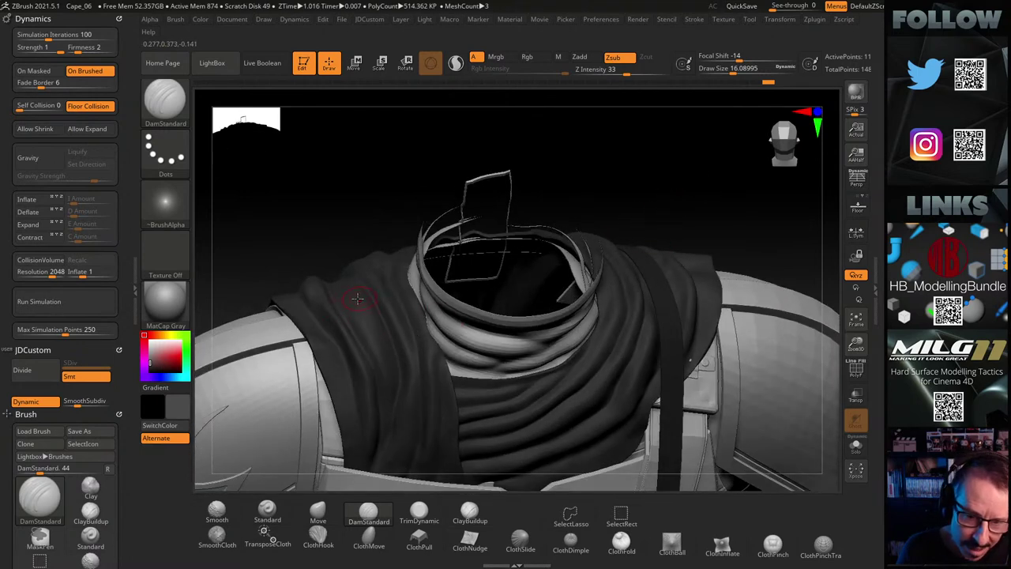
# Build up raised folds on the cape over the strapless shoulder beside the collar using the Standard brush
pyautogui.click(269, 515)
pyautogui.moveTo(331, 237)
pyautogui.keyDown('ctrl'); pyautogui.mouseDown(button='right')
pyautogui.moveTo(350, 228)
pyautogui.moveTo(335, 309)
pyautogui.mouseUp(button='right'); pyautogui.keyUp('ctrl')
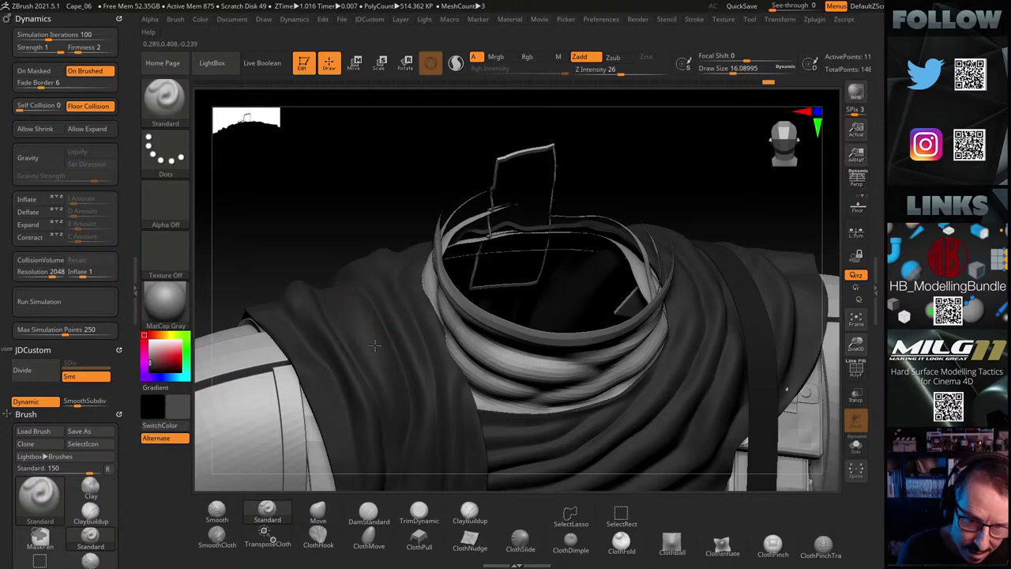
pyautogui.moveTo(377, 203)
pyautogui.mouseDown(button='right')
pyautogui.moveTo(361, 142)
pyautogui.moveTo(374, 200)
pyautogui.moveTo(335, 291)
pyautogui.mouseUp(button='right')
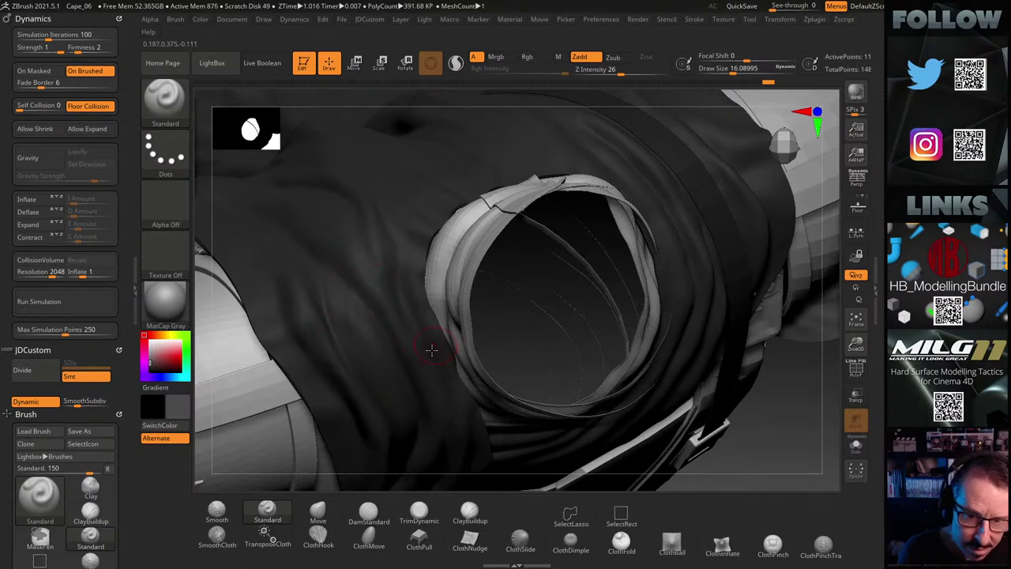
pyautogui.moveTo(835, 211); pyautogui.dragTo(350, 322, button='right')
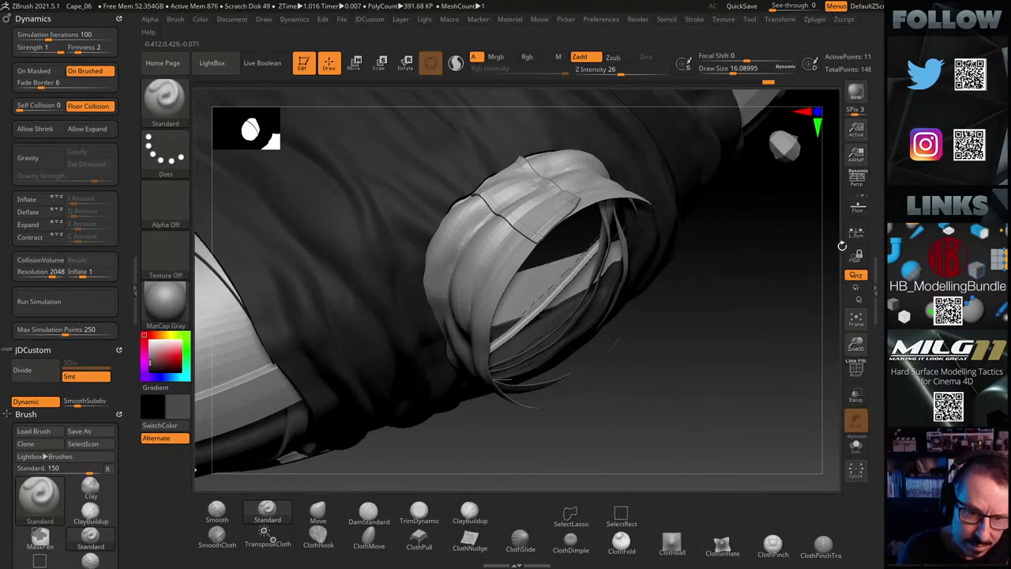
# Cut DamStandard creases between the folds on the strapless shoulder and blend them with SmoothCloth
pyautogui.click(368, 512)
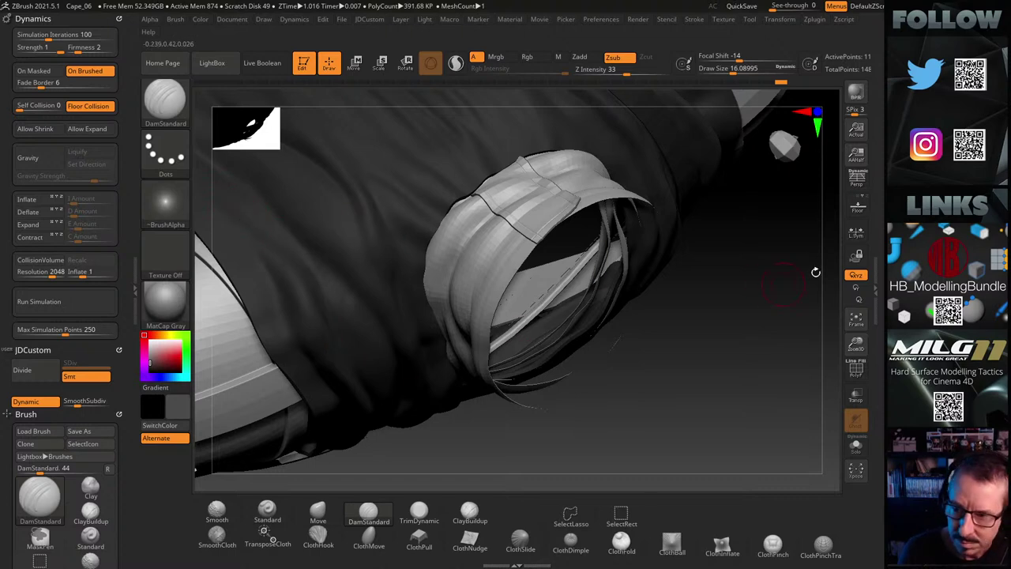
pyautogui.moveTo(832, 254)
pyautogui.mouseDown()
pyautogui.moveTo(822, 222)
pyautogui.moveTo(799, 215)
pyautogui.mouseUp()
pyautogui.press('shift')
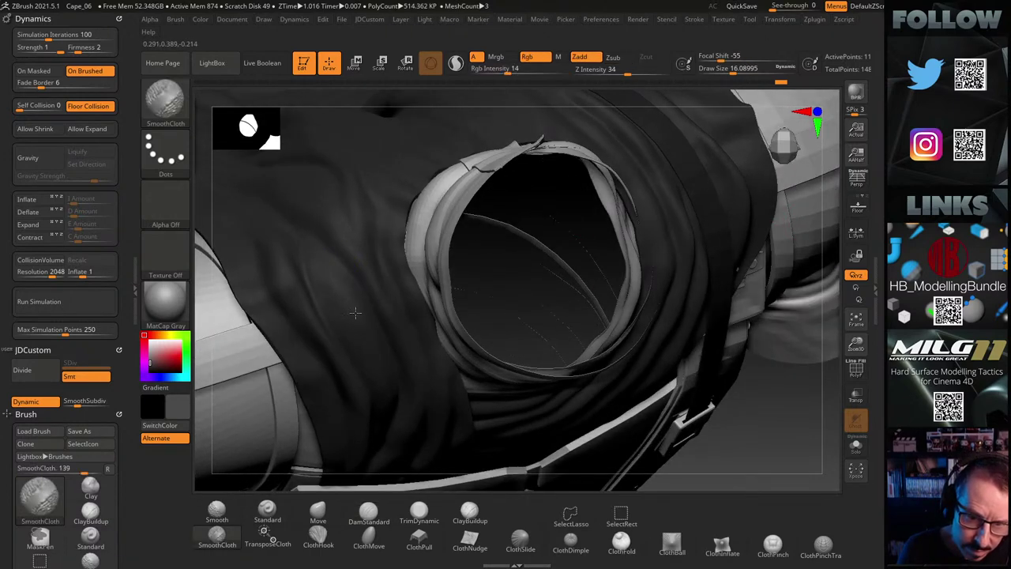
pyautogui.press('shift')
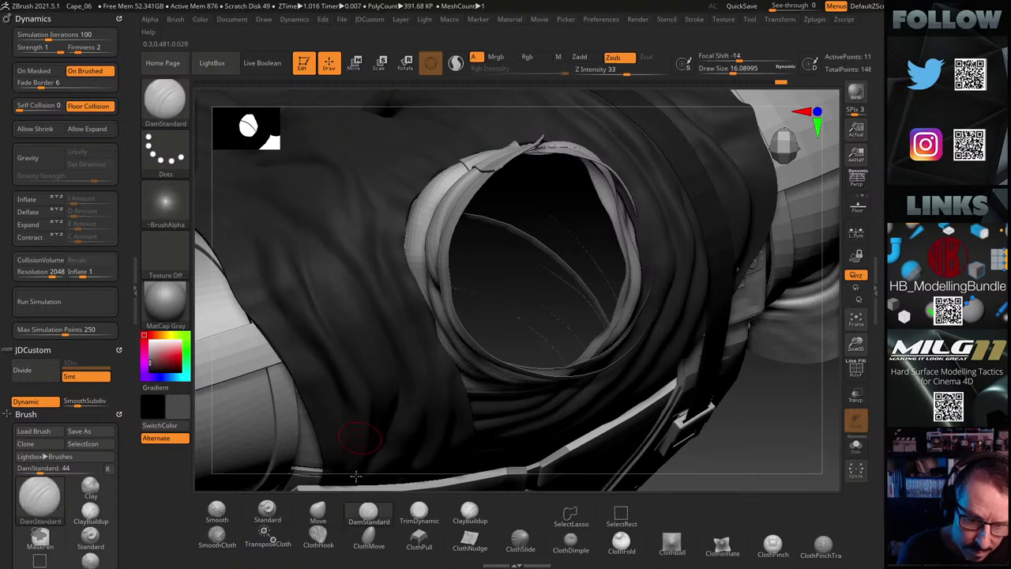
# Adjust the strapless shoulder's folds using the Move brush with Z Intensity lowered to 11, and return to the Standard brush
pyautogui.click(318, 513)
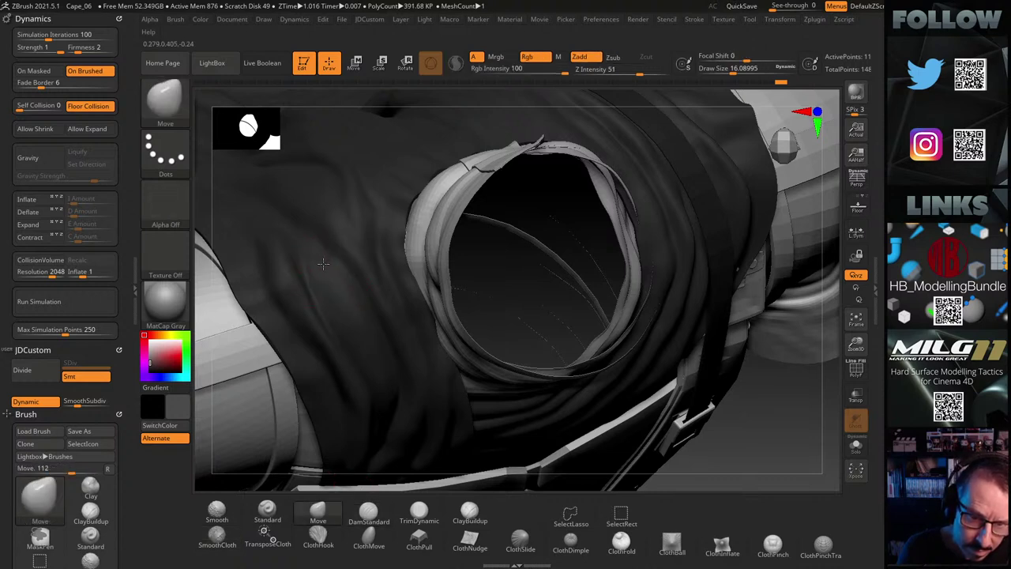
pyautogui.keyDown('shift'); pyautogui.moveTo(320, 264); pyautogui.dragTo(321, 259); pyautogui.keyUp('shift')
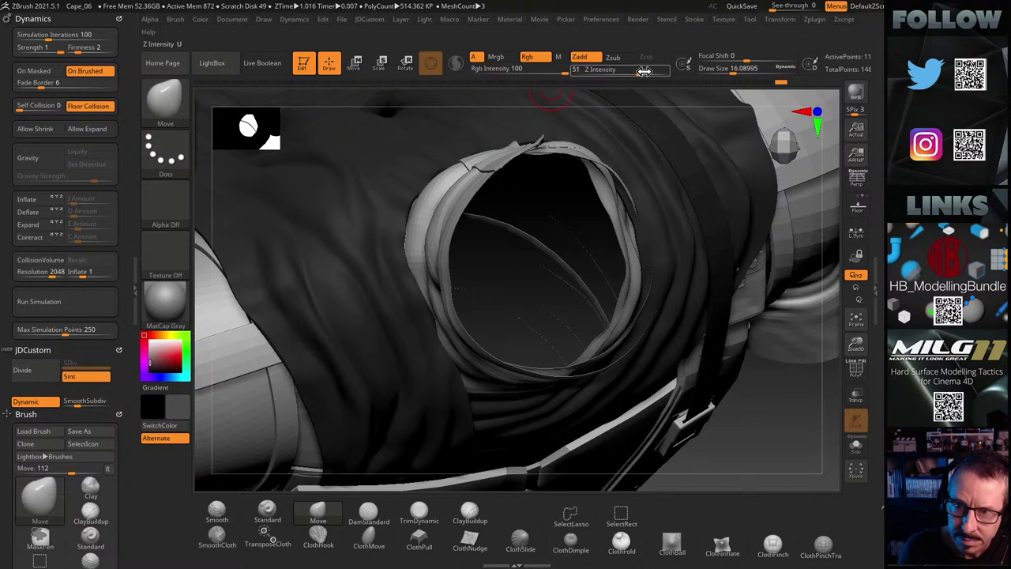
pyautogui.moveTo(644, 70); pyautogui.dragTo(613, 75)
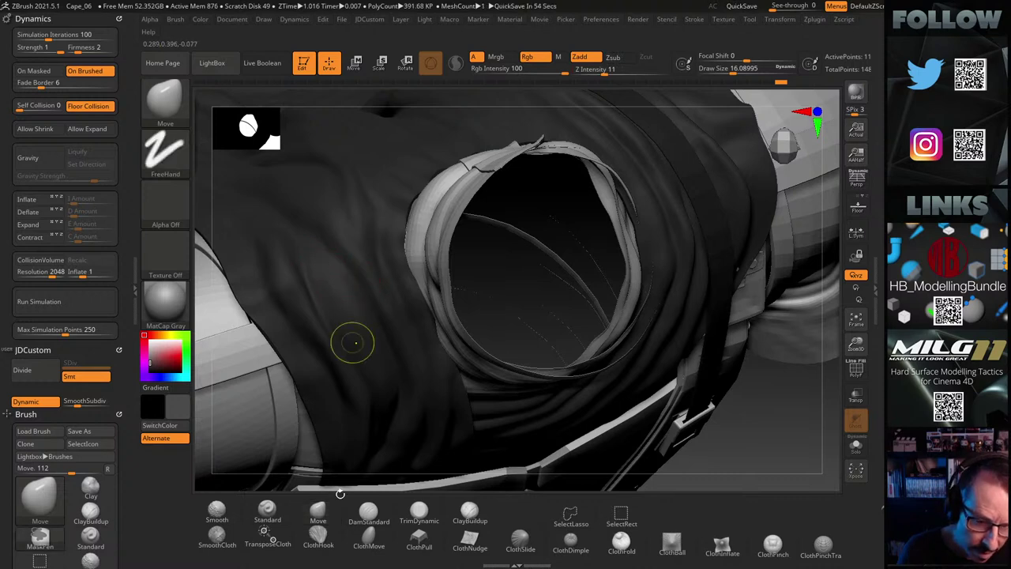
pyautogui.click(268, 511)
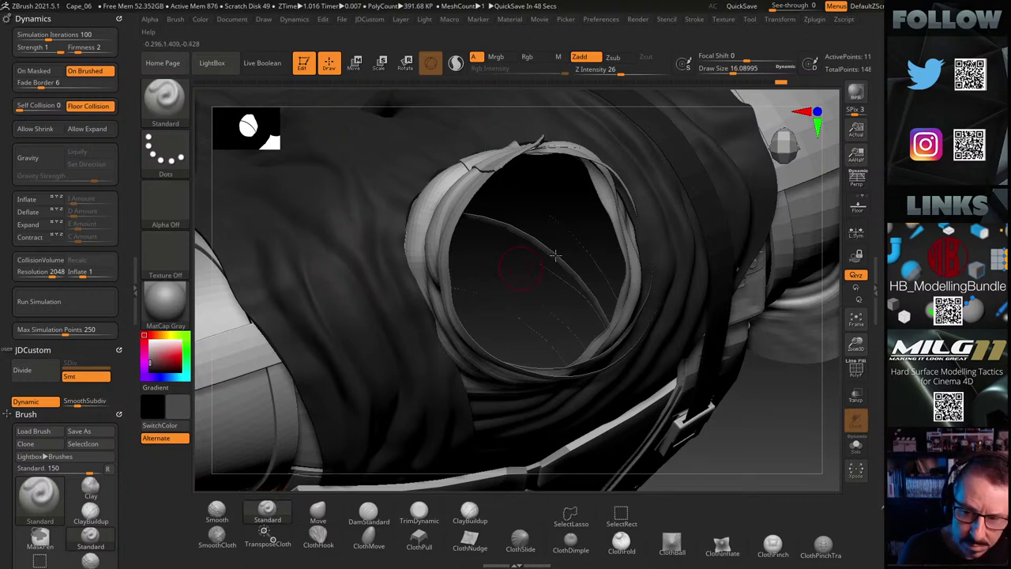
# Build up the folds on the cape's strapless shoulder from the collar towards the chest with the Standard brush
pyautogui.moveTo(833, 188)
pyautogui.mouseDown()
pyautogui.moveTo(836, 229)
pyautogui.moveTo(832, 167)
pyautogui.moveTo(829, 197)
pyautogui.mouseUp()
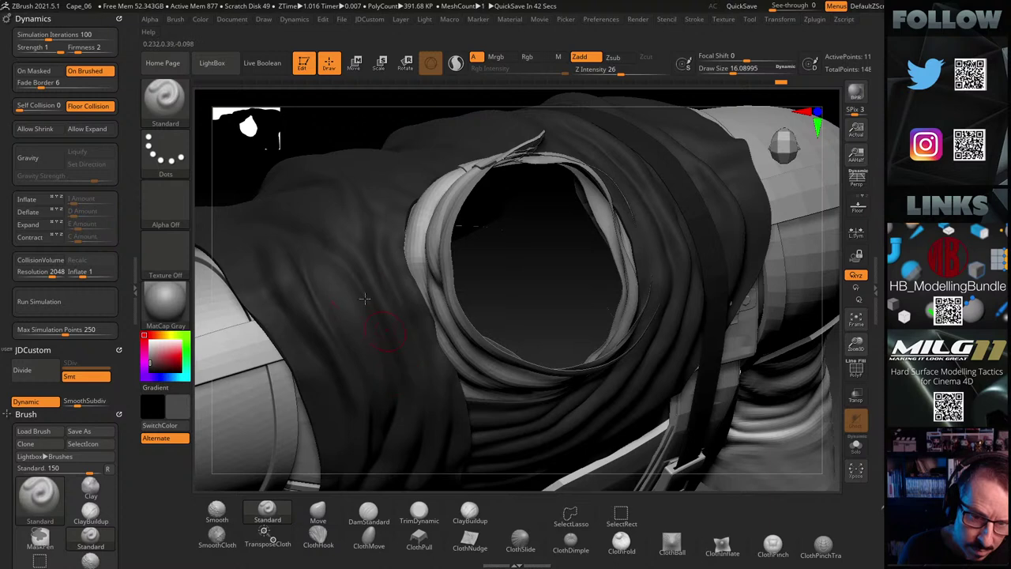
pyautogui.moveTo(251, 154)
pyautogui.mouseDown()
pyautogui.moveTo(245, 146)
pyautogui.moveTo(260, 158)
pyautogui.mouseUp()
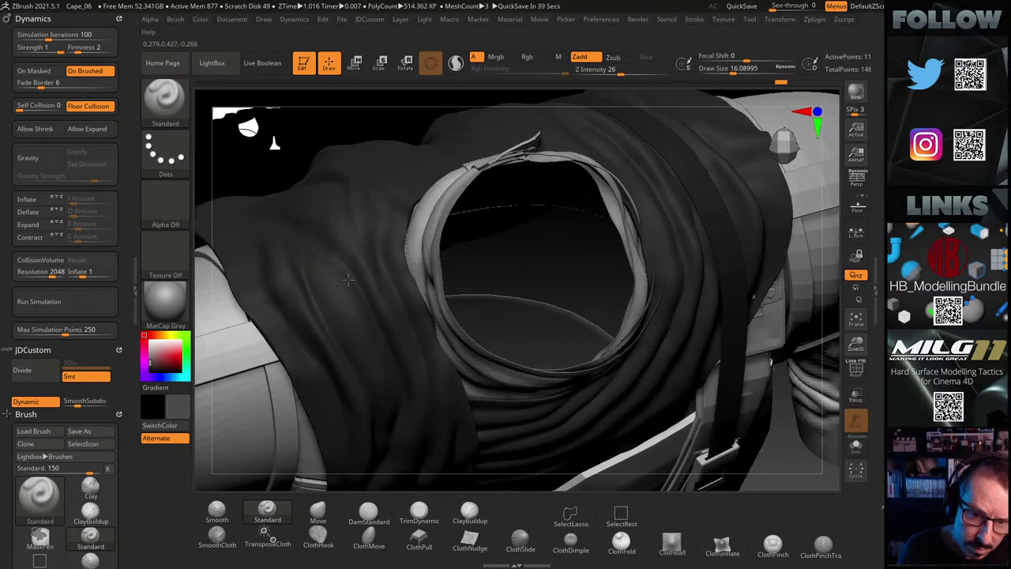
pyautogui.moveTo(832, 186); pyautogui.dragTo(696, 249)
pyautogui.moveTo(829, 207); pyautogui.dragTo(763, 242)
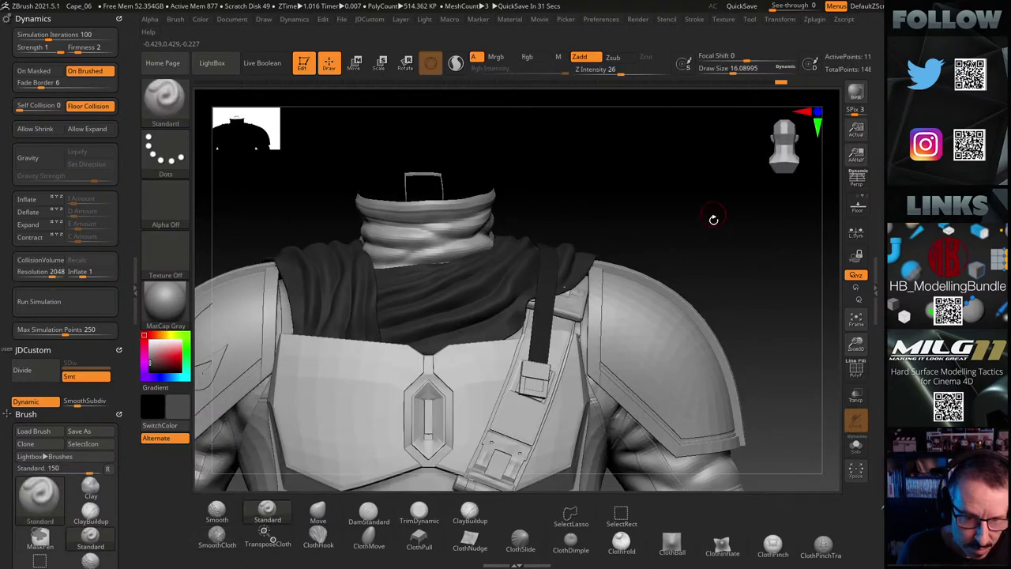
pyautogui.moveTo(713, 219); pyautogui.dragTo(719, 225)
pyautogui.keyDown('alt'); pyautogui.moveTo(616, 225); pyautogui.dragTo(669, 199); pyautogui.keyUp('alt')
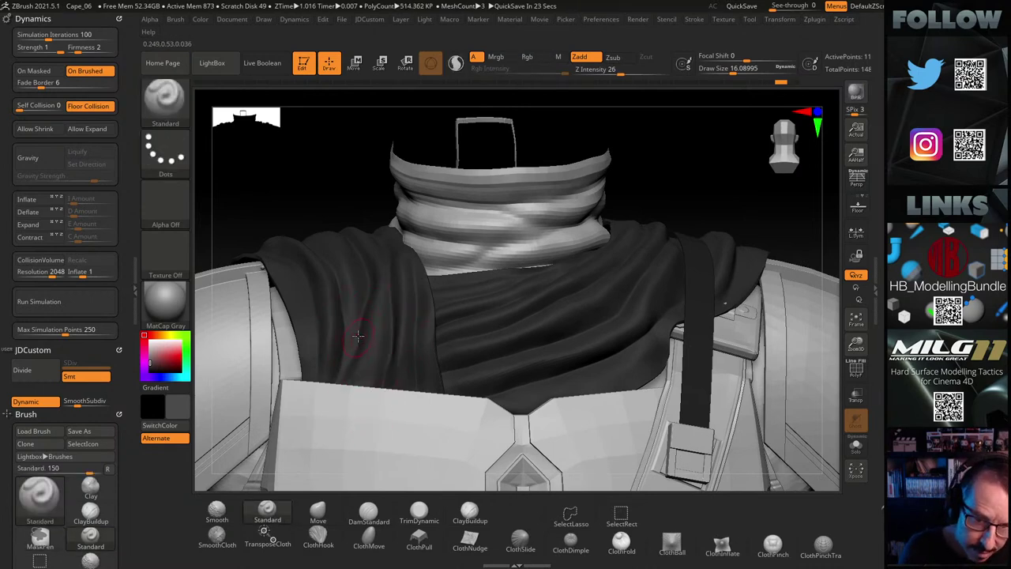
# Cut DamStandard creases between the vertical cape folds above the chest plate on the strapless side
pyautogui.click(368, 512)
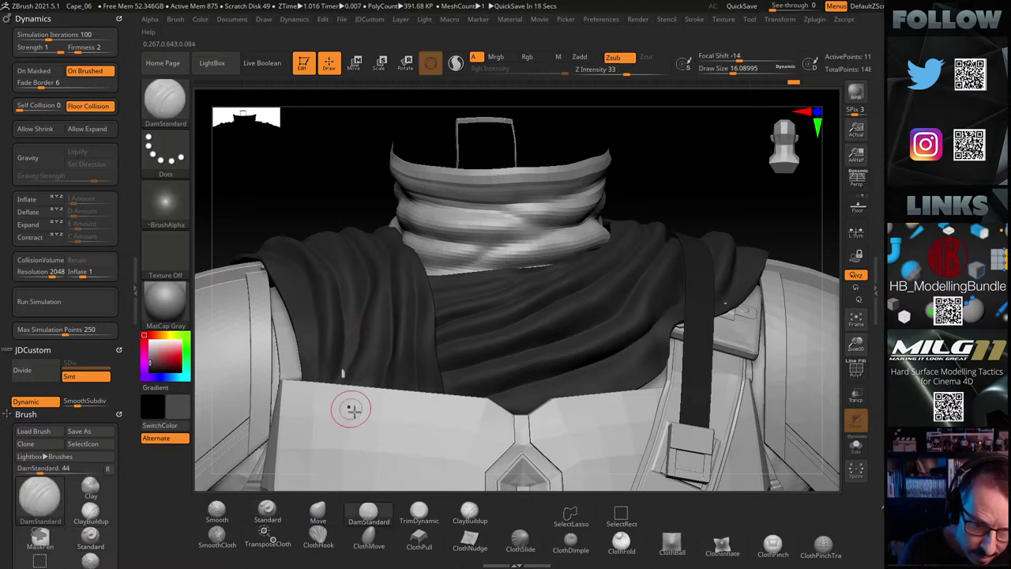
pyautogui.moveTo(298, 210); pyautogui.dragTo(350, 205)
pyautogui.moveTo(350, 205); pyautogui.dragTo(328, 236, button='right')
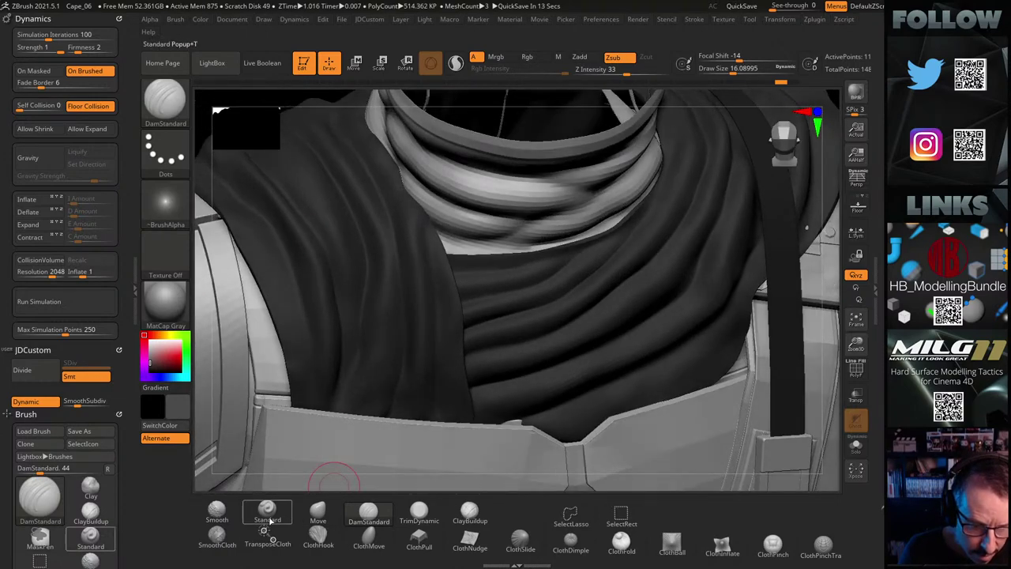
# Reshape the cape's lower edge behind the chest plate on the strapless side using ClothMove at Draw Size about 76
pyautogui.click(369, 542)
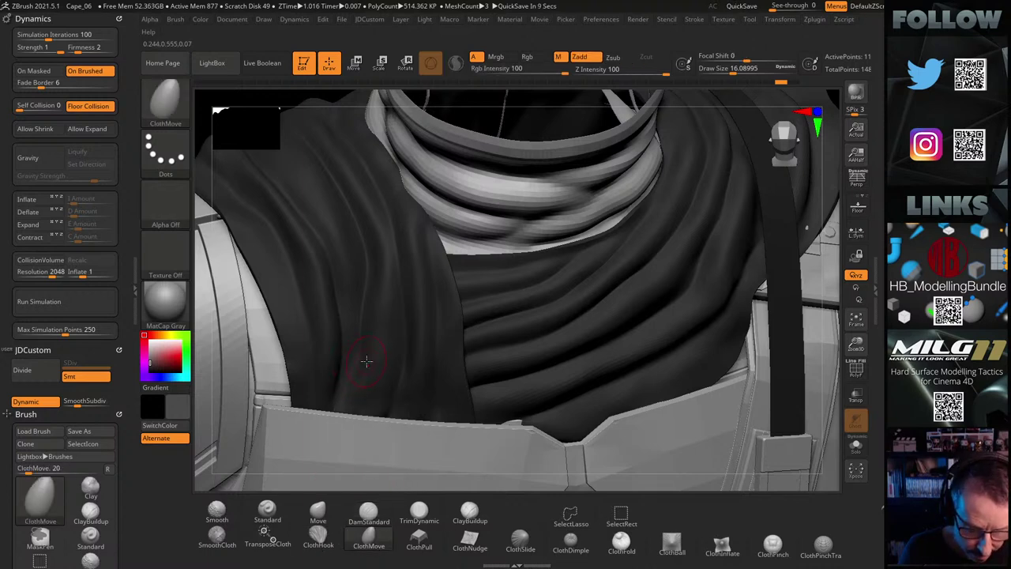
pyautogui.press('s')
pyautogui.moveTo(374, 363); pyautogui.dragTo(386, 364)
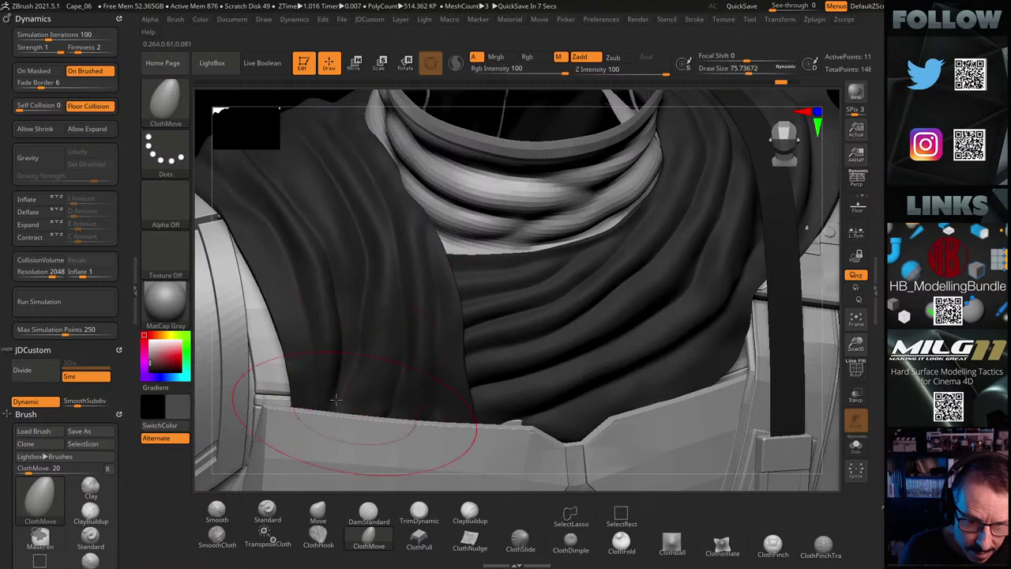
pyautogui.moveTo(201, 331); pyautogui.dragTo(223, 335)
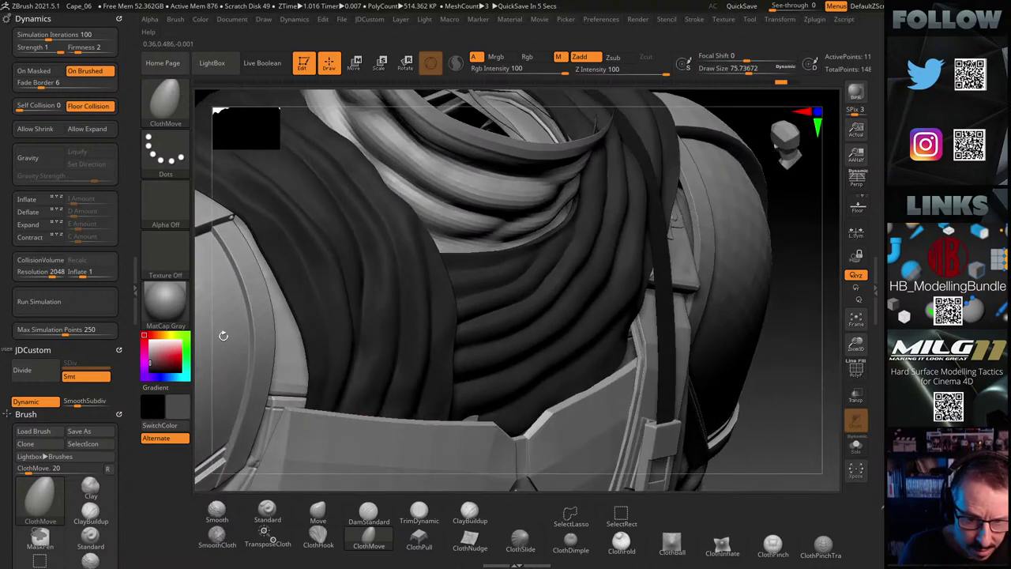
pyautogui.moveTo(224, 336); pyautogui.dragTo(251, 359, button='right')
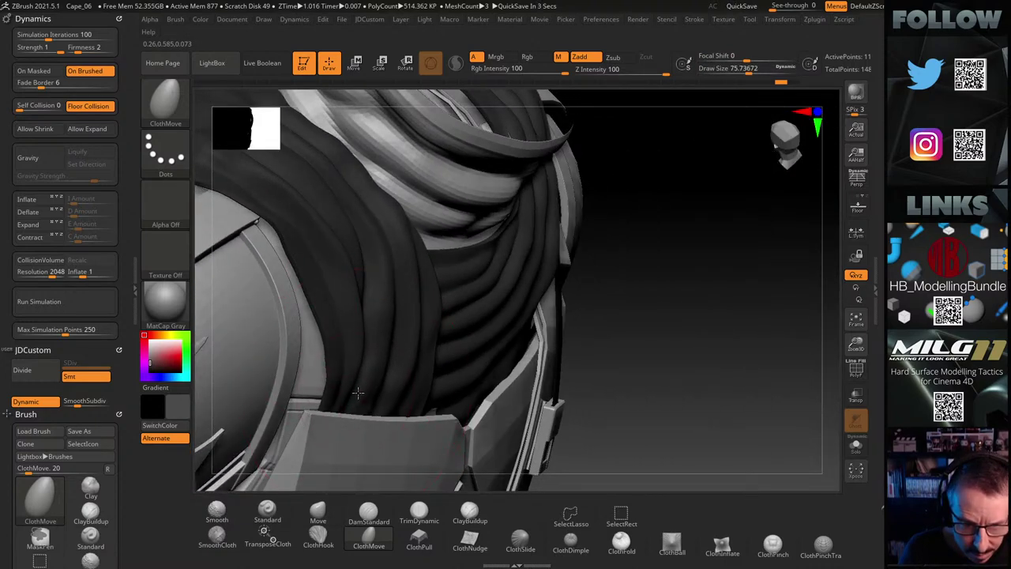
pyautogui.moveTo(682, 347); pyautogui.dragTo(477, 381, button='right')
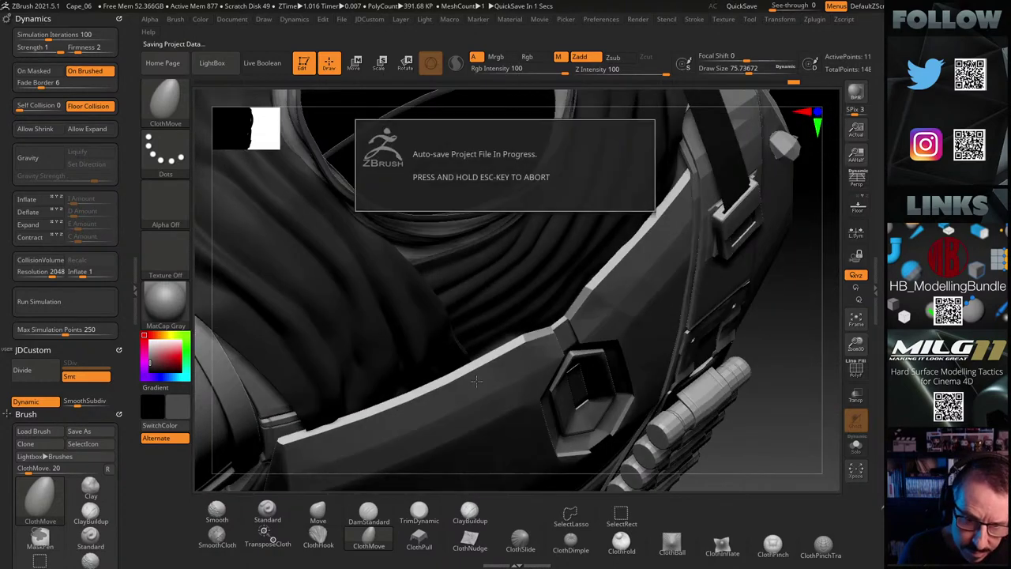
pyautogui.moveTo(826, 326); pyautogui.dragTo(835, 342)
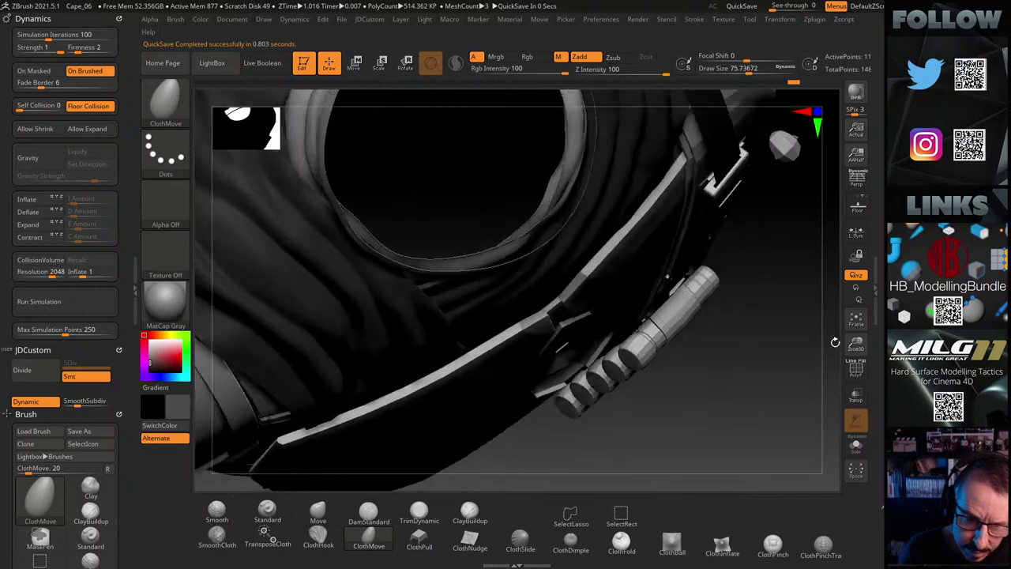
pyautogui.moveTo(835, 341)
pyautogui.mouseDown(button='right')
pyautogui.moveTo(386, 430)
pyautogui.moveTo(410, 402)
pyautogui.moveTo(522, 401)
pyautogui.moveTo(311, 419)
pyautogui.mouseUp(button='right')
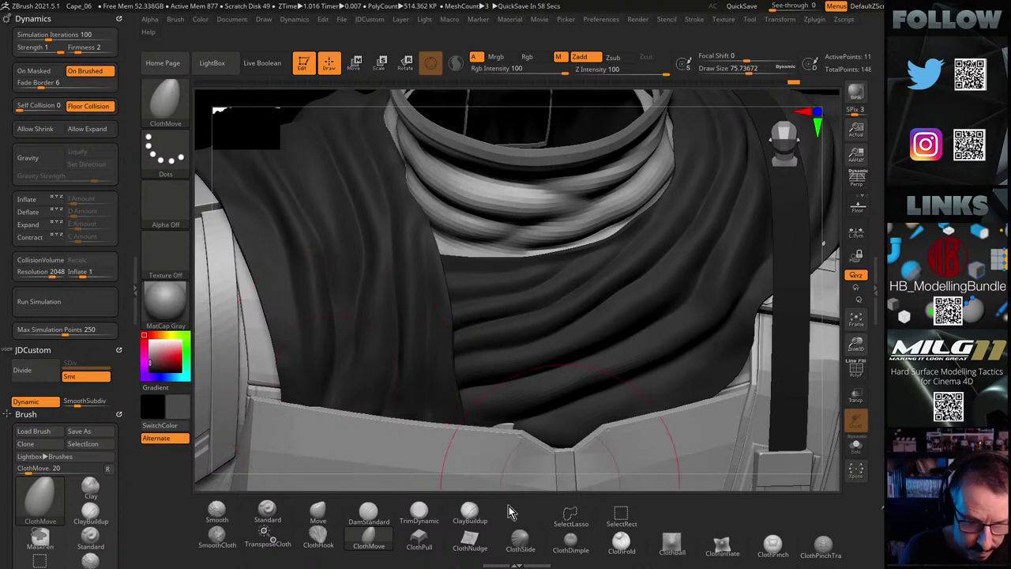
# Deepen the creases in the strapless side's front folds with DamStandard at Draw Size about 16, and smooth them
pyautogui.click(368, 513)
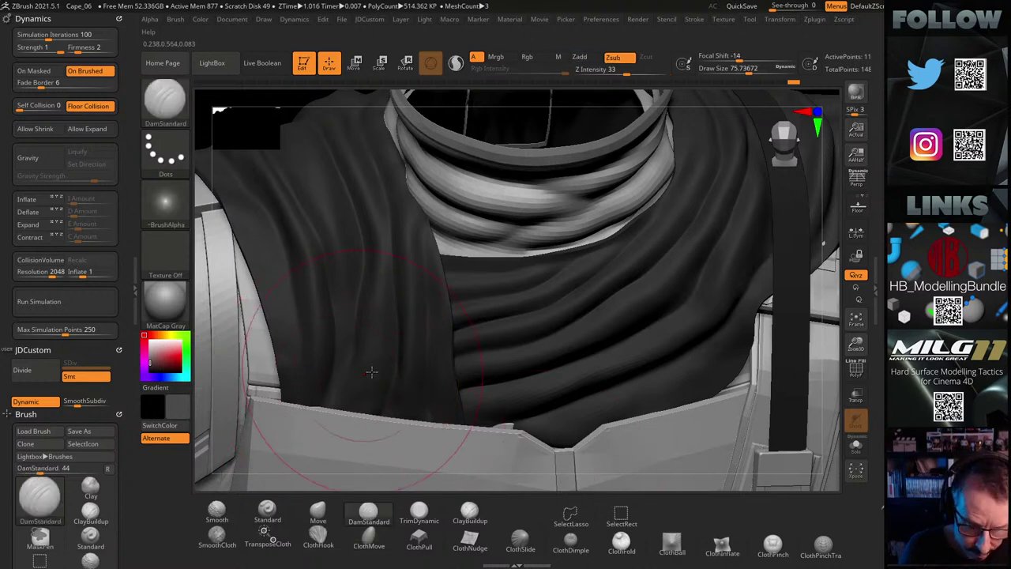
pyautogui.press('s')
pyautogui.moveTo(389, 370); pyautogui.dragTo(342, 358)
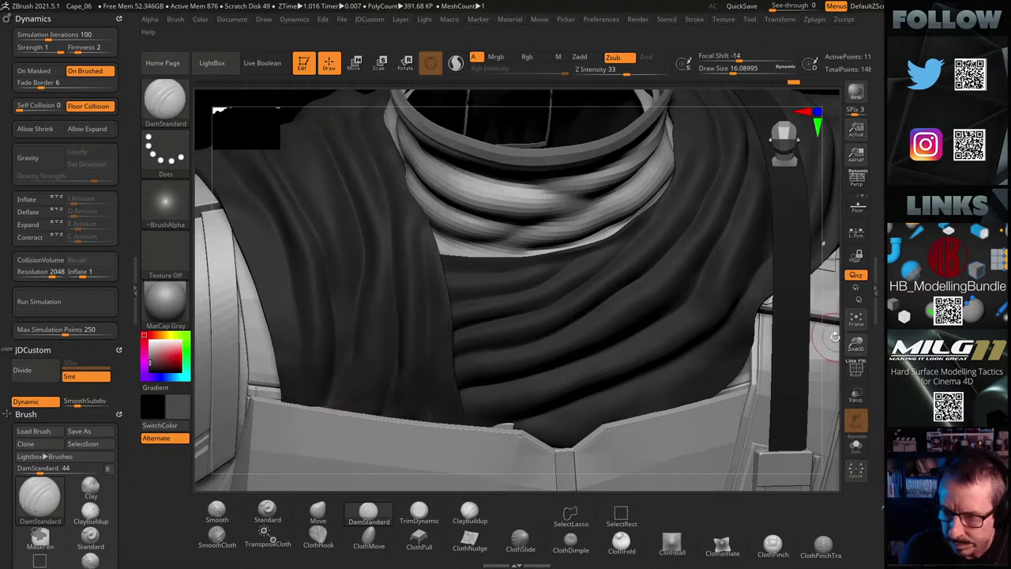
pyautogui.moveTo(829, 340); pyautogui.dragTo(832, 318)
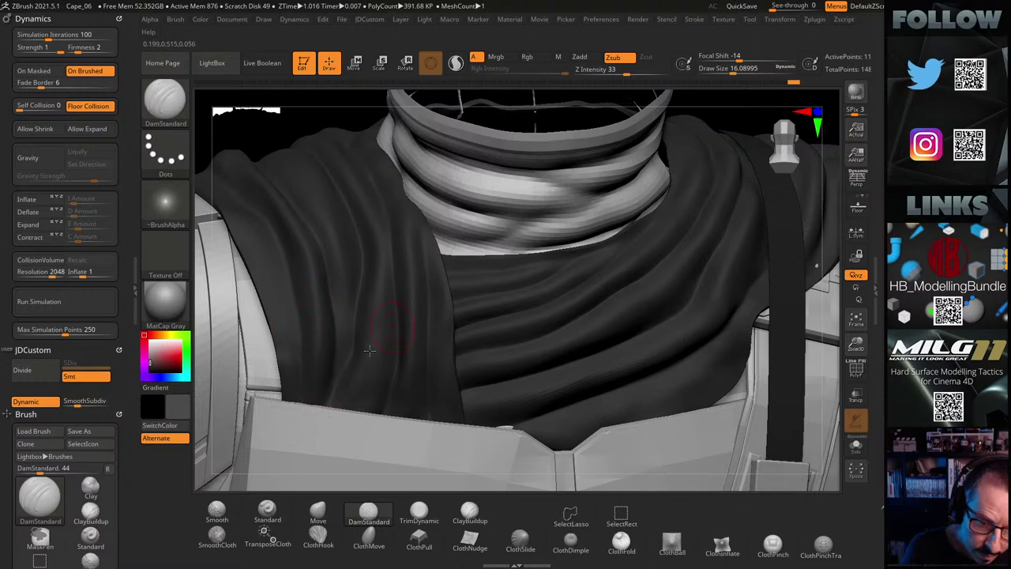
pyautogui.press('shift')
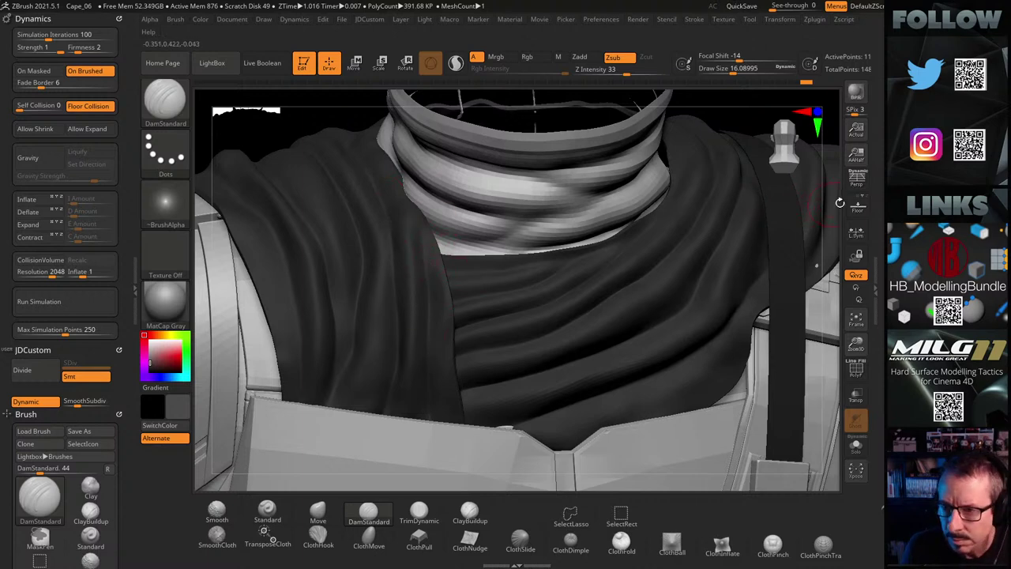
# Adjust the cape's drape over the strapped shoulder with the ClothMove brush at Draw Size about 16
pyautogui.keyDown('alt'); pyautogui.moveTo(831, 207); pyautogui.dragTo(761, 239); pyautogui.keyUp('alt')
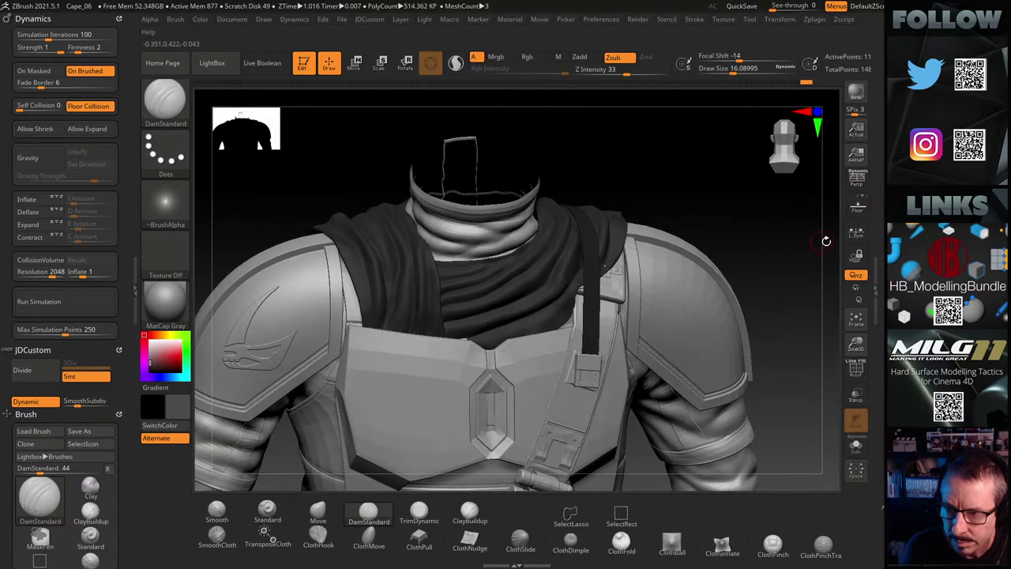
pyautogui.moveTo(830, 240); pyautogui.dragTo(856, 205)
pyautogui.moveTo(702, 106)
pyautogui.keyDown('alt'); pyautogui.mouseDown()
pyautogui.moveTo(591, 148)
pyautogui.moveTo(469, 397)
pyautogui.mouseUp(); pyautogui.keyUp('alt')
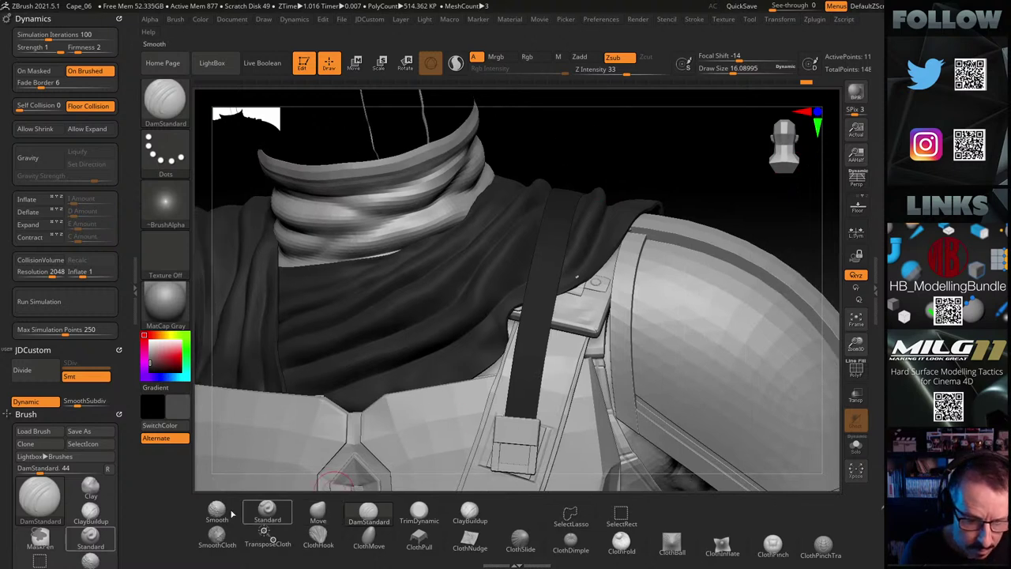
pyautogui.click(378, 535)
pyautogui.keyDown('alt'); pyautogui.moveTo(701, 193); pyautogui.dragTo(607, 145); pyautogui.keyUp('alt')
pyautogui.moveTo(694, 166)
pyautogui.mouseDown()
pyautogui.moveTo(666, 154)
pyautogui.moveTo(718, 154)
pyautogui.moveTo(727, 113)
pyautogui.moveTo(687, 175)
pyautogui.moveTo(711, 210)
pyautogui.moveTo(673, 193)
pyautogui.moveTo(713, 218)
pyautogui.moveTo(706, 169)
pyautogui.moveTo(719, 126)
pyautogui.moveTo(656, 140)
pyautogui.moveTo(692, 172)
pyautogui.mouseUp()
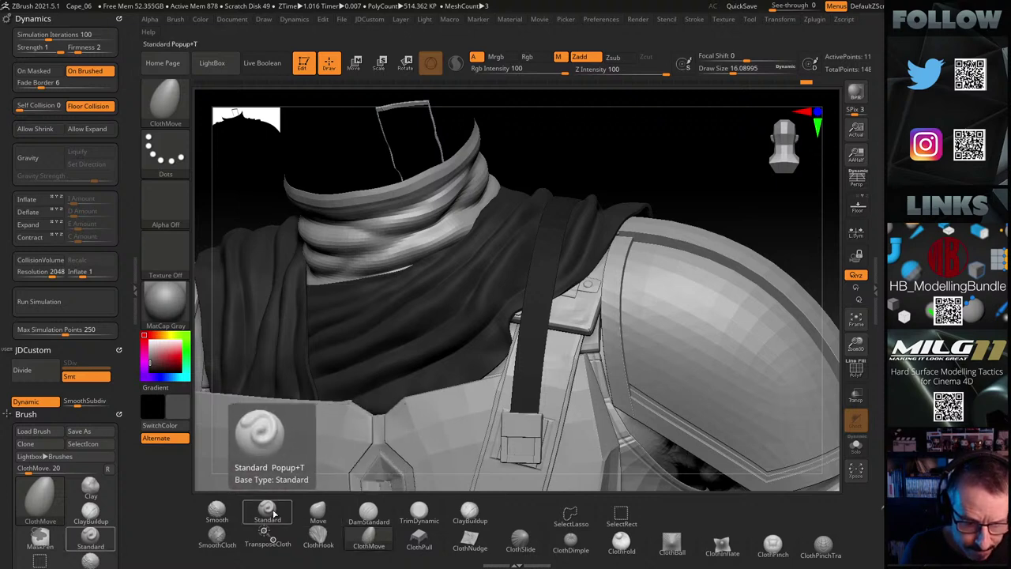
# Raise folds on the cape around the shoulder strap using the Standard brush at Draw Size about 9.6
pyautogui.press('ctrl')
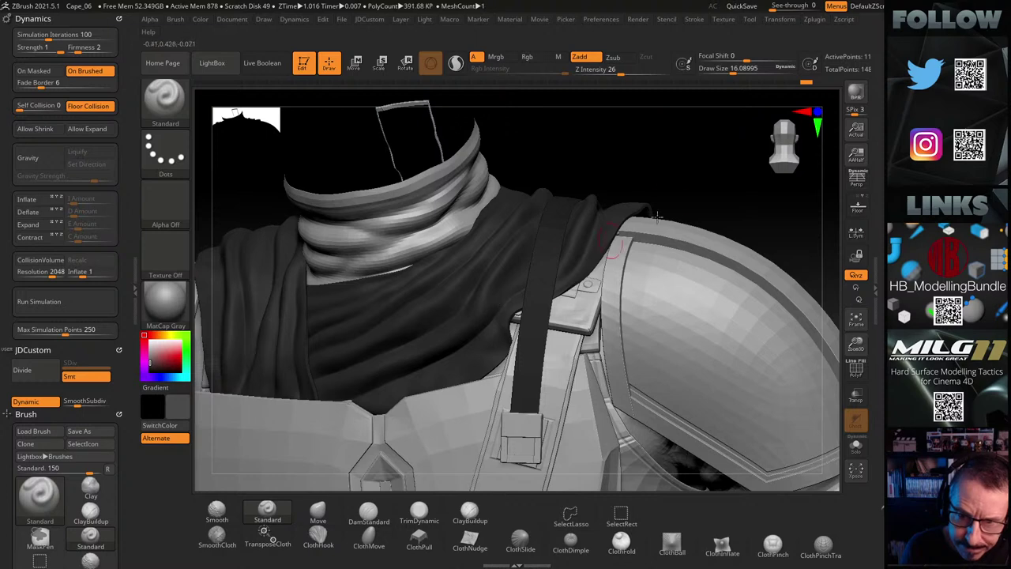
pyautogui.moveTo(677, 202); pyautogui.dragTo(695, 190)
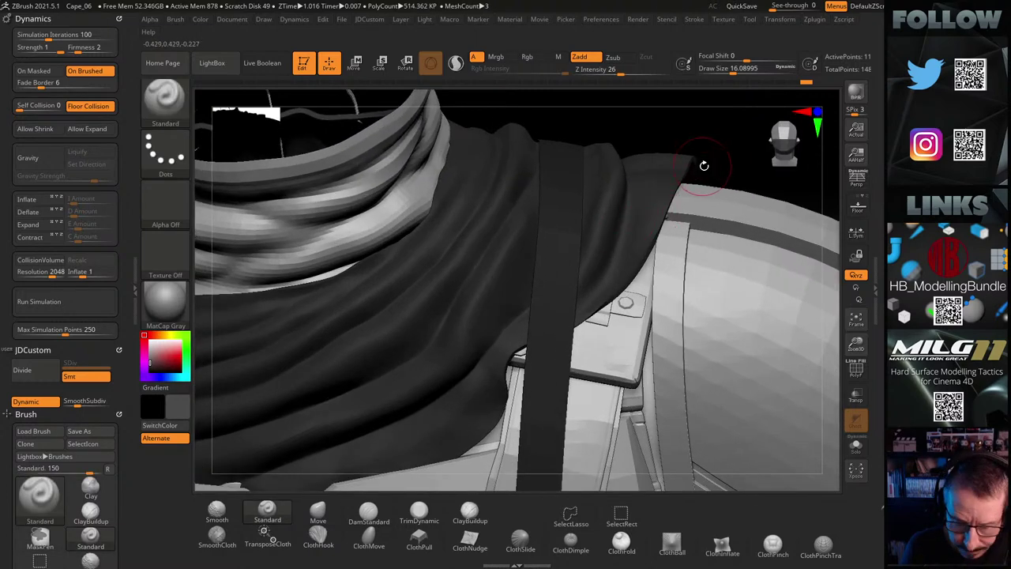
pyautogui.press('s')
pyautogui.moveTo(702, 171); pyautogui.dragTo(691, 171)
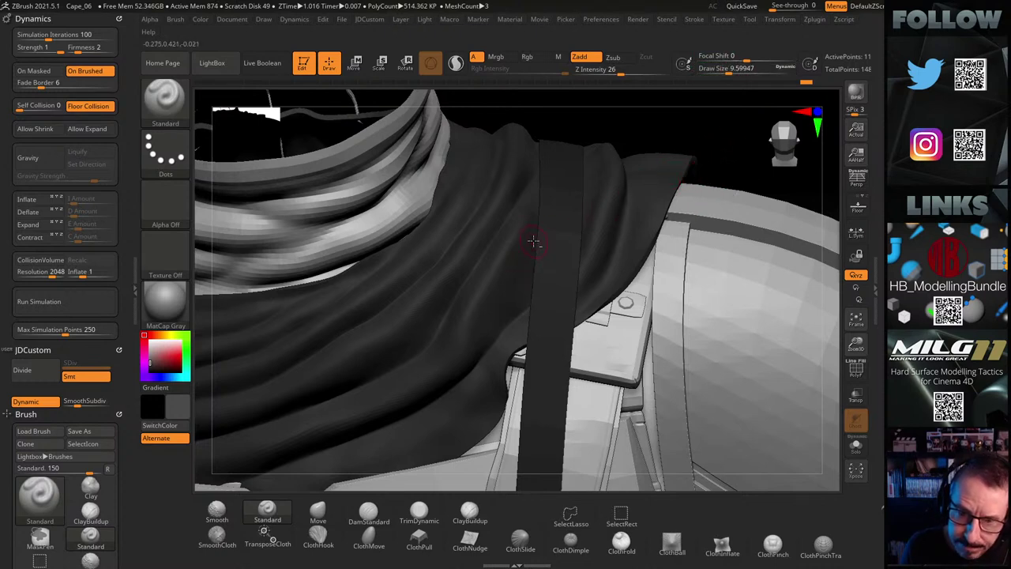
pyautogui.moveTo(496, 318); pyautogui.dragTo(490, 329)
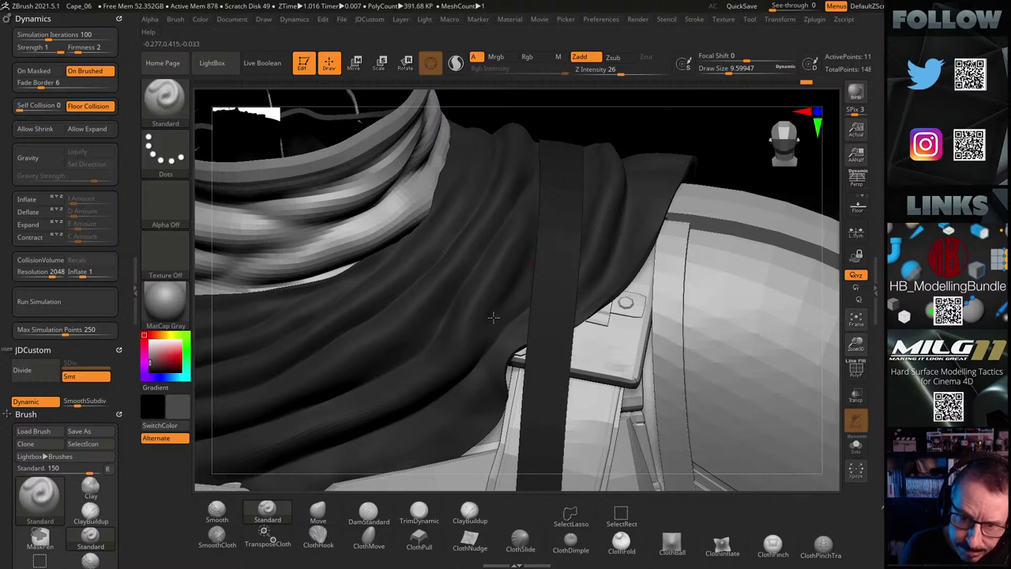
# Rework the cape fold on the collar side of the shoulder strap with the Standard brush and crease it with DamStandard
pyautogui.moveTo(715, 164); pyautogui.dragTo(742, 141)
pyautogui.hotkey('ctrl', 'z')
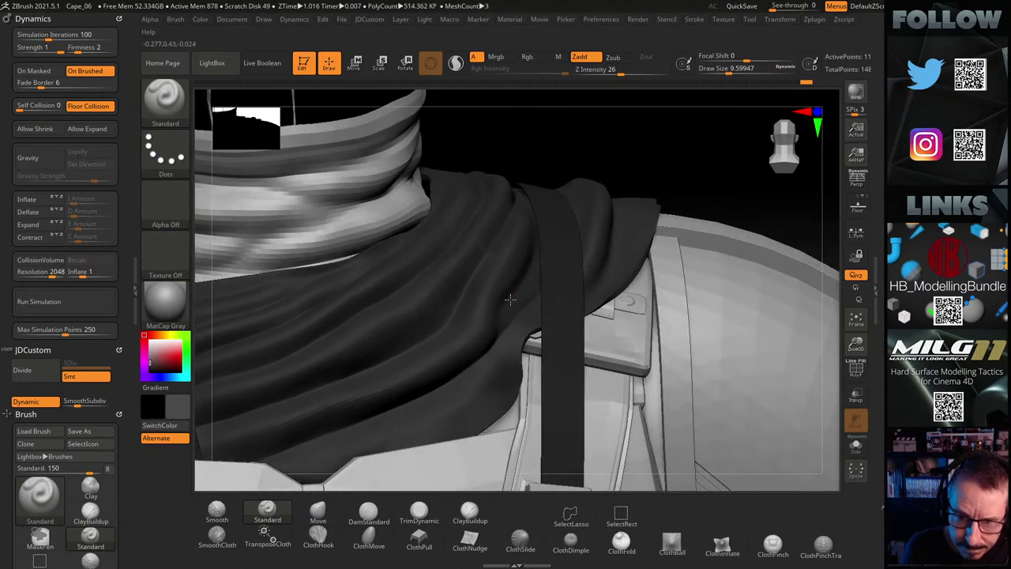
pyautogui.moveTo(496, 325)
pyautogui.mouseDown()
pyautogui.moveTo(531, 299)
pyautogui.moveTo(509, 312)
pyautogui.mouseUp()
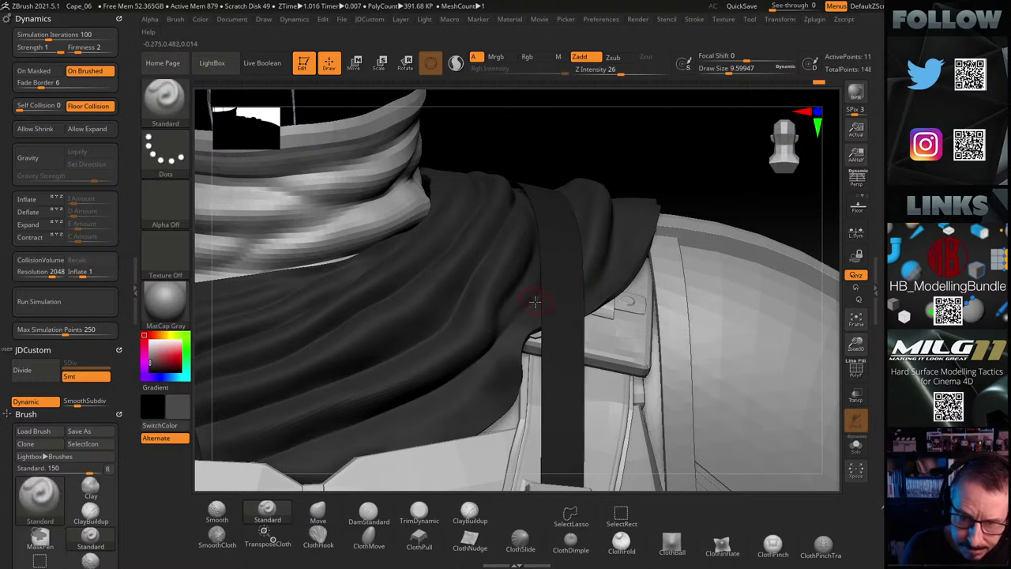
pyautogui.click(370, 511)
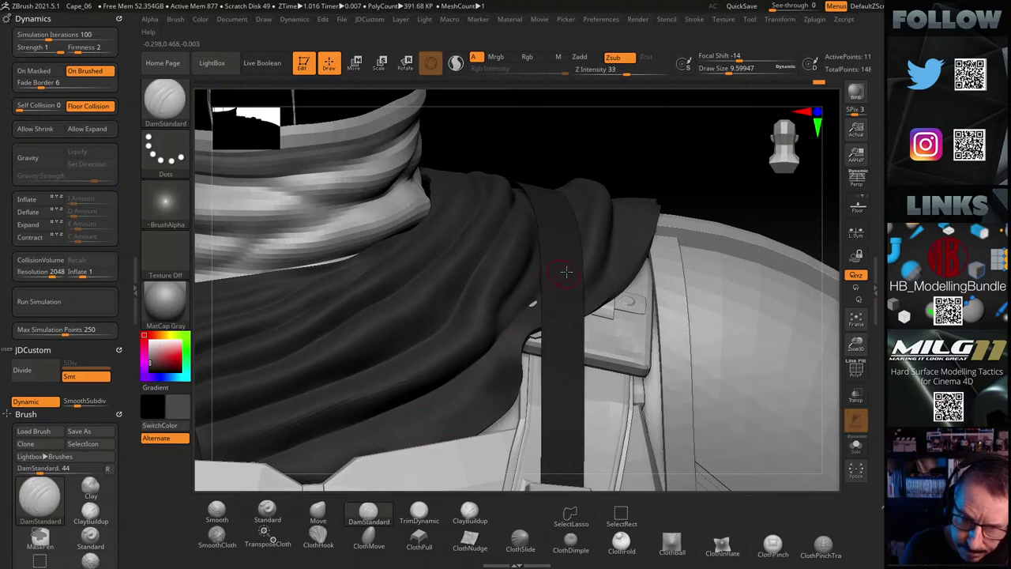
pyautogui.moveTo(650, 176)
pyautogui.mouseDown()
pyautogui.moveTo(695, 135)
pyautogui.moveTo(695, 97)
pyautogui.moveTo(596, 216)
pyautogui.mouseUp()
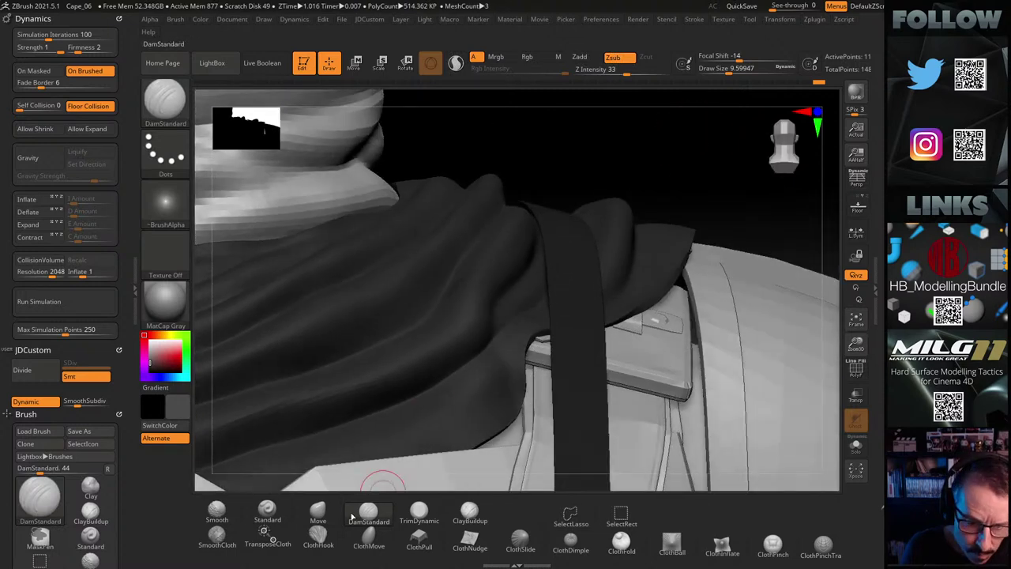
# Adjust the cape's edge beside the shoulder strap with the ClothMove brush at Draw Size about 18
pyautogui.click(318, 512)
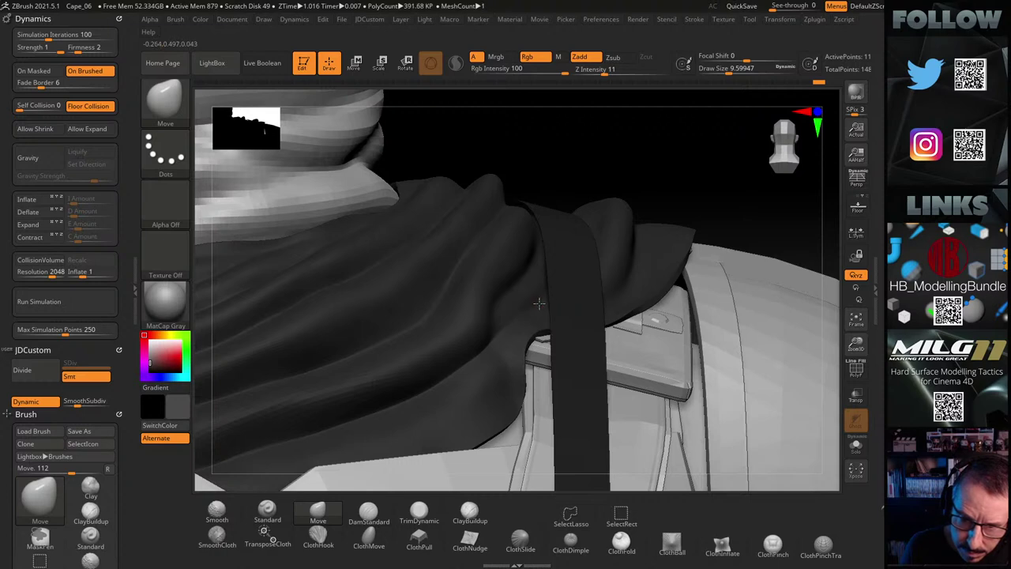
pyautogui.press('s')
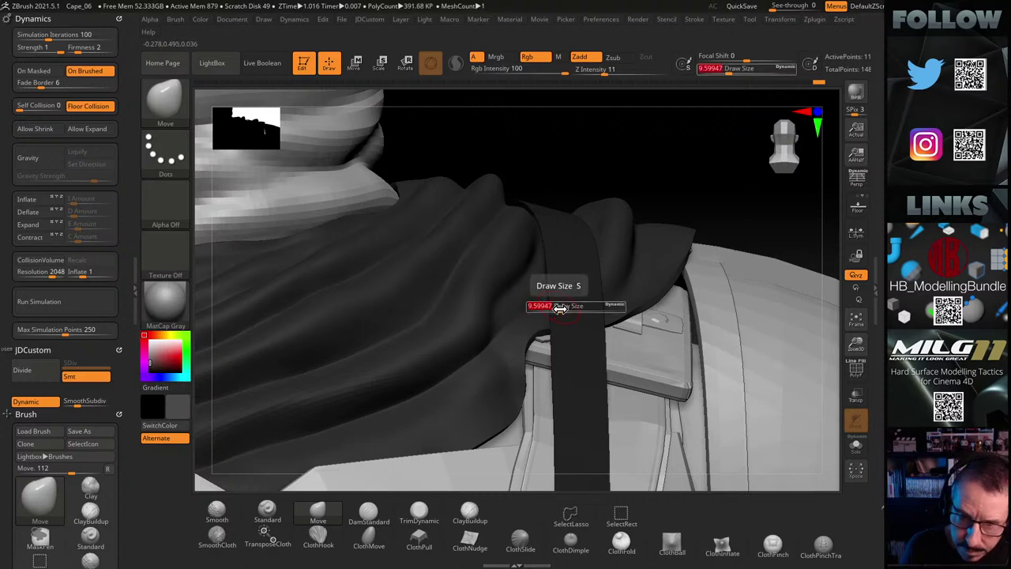
pyautogui.moveTo(558, 307)
pyautogui.mouseDown()
pyautogui.moveTo(577, 307)
pyautogui.moveTo(562, 311)
pyautogui.mouseUp()
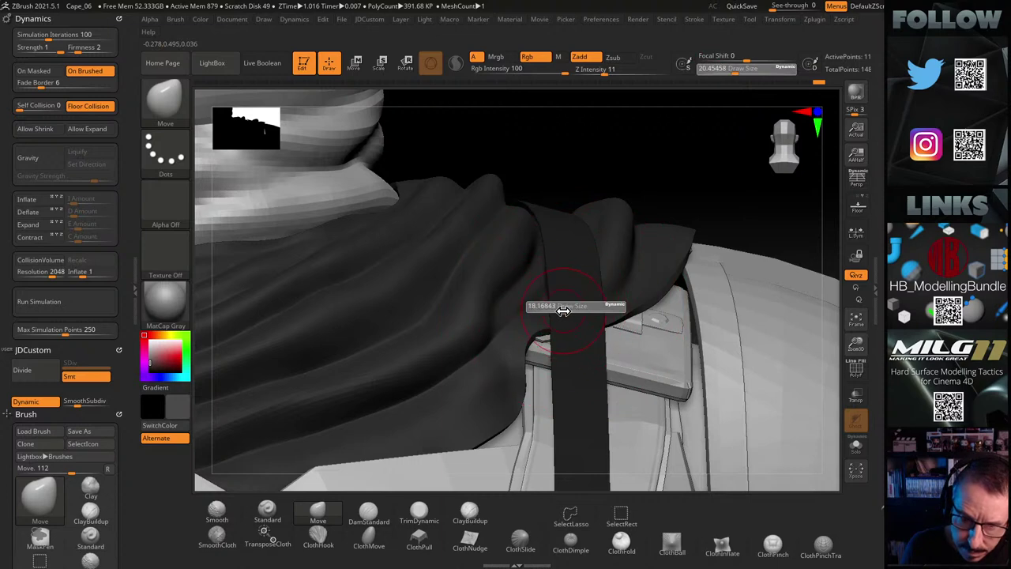
pyautogui.press('s')
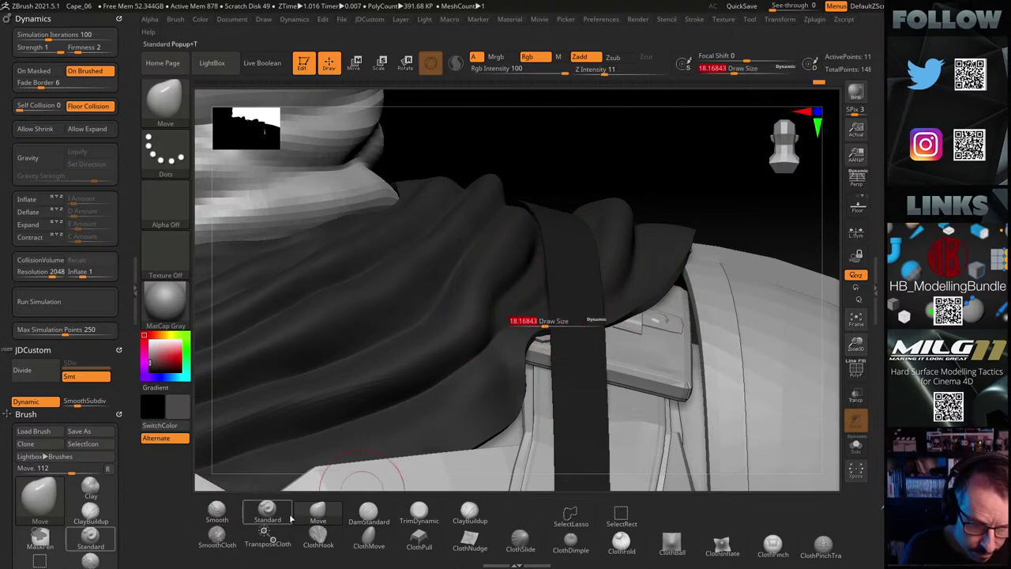
pyautogui.click(368, 543)
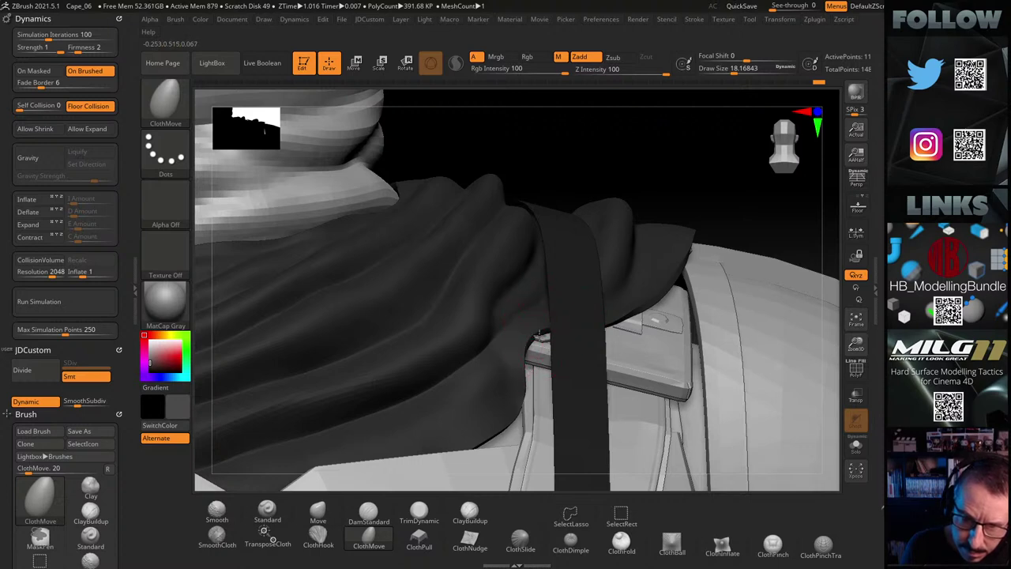
pyautogui.moveTo(669, 176); pyautogui.dragTo(700, 174)
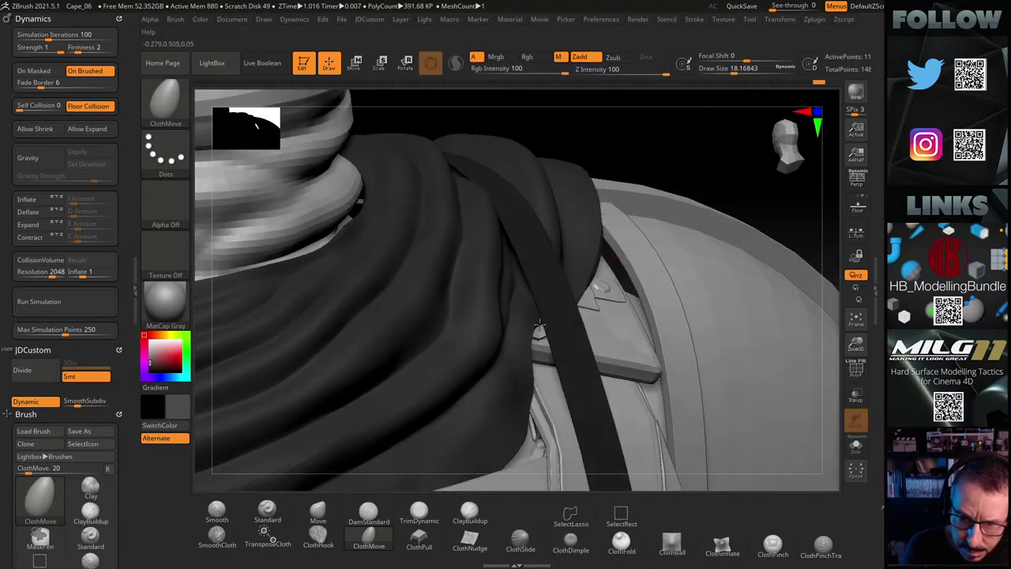
pyautogui.moveTo(604, 164); pyautogui.dragTo(640, 170)
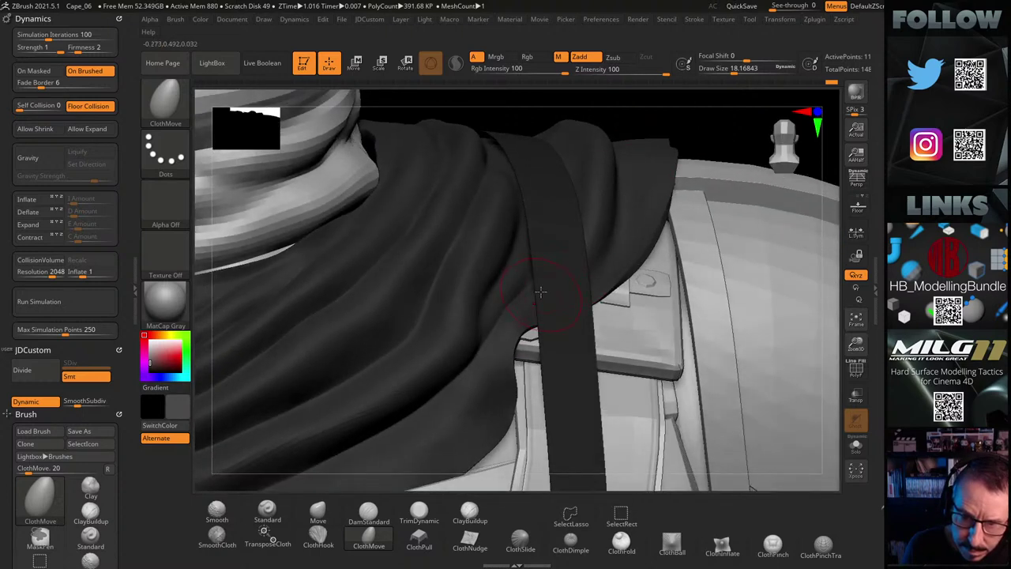
pyautogui.moveTo(540, 292); pyautogui.dragTo(537, 289)
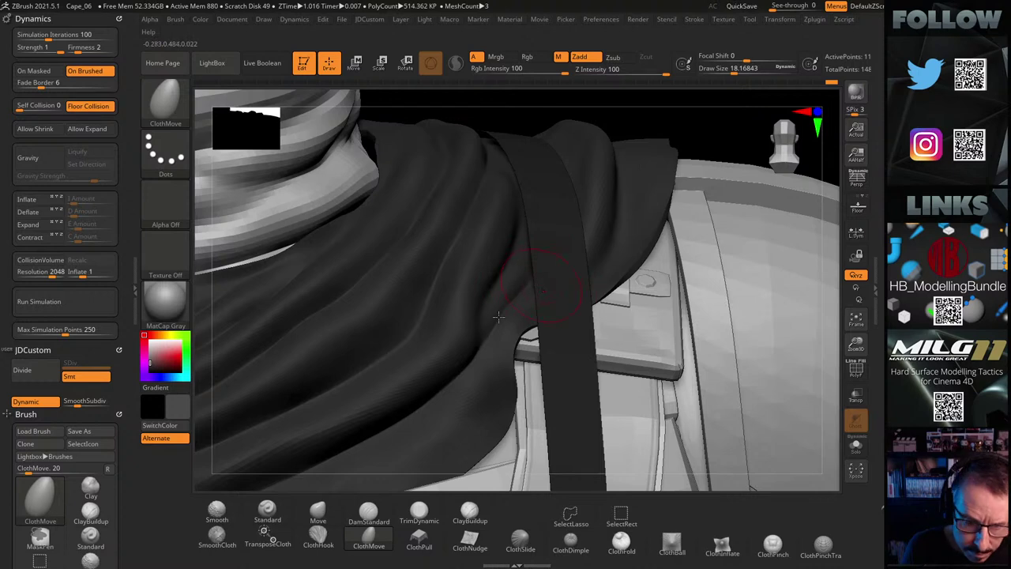
# Crease the cape on the collar side of the strap with DamStandard and soften it with SmoothCloth at Z Intensity 11
pyautogui.click(368, 511)
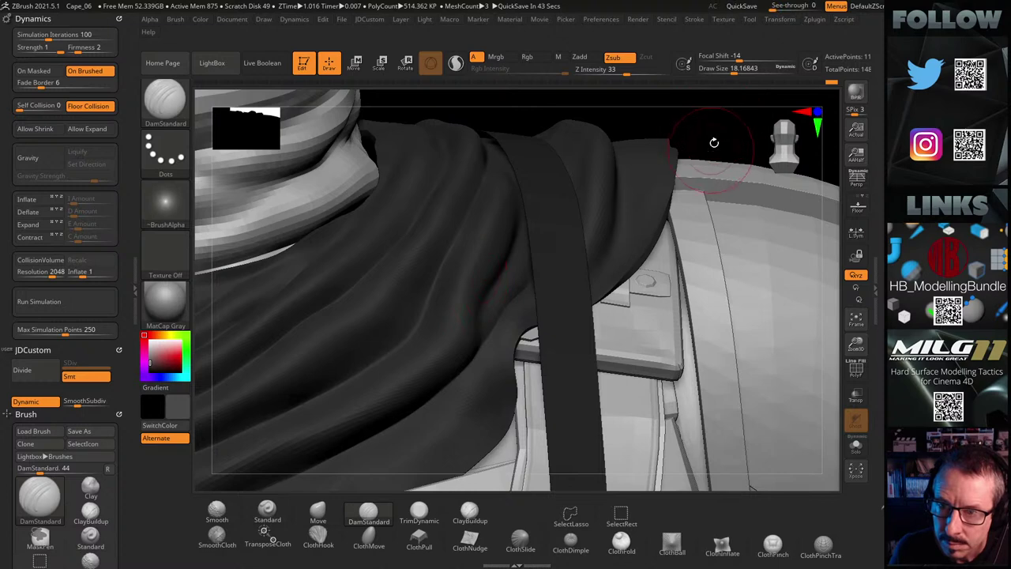
pyautogui.moveTo(713, 141); pyautogui.dragTo(700, 162)
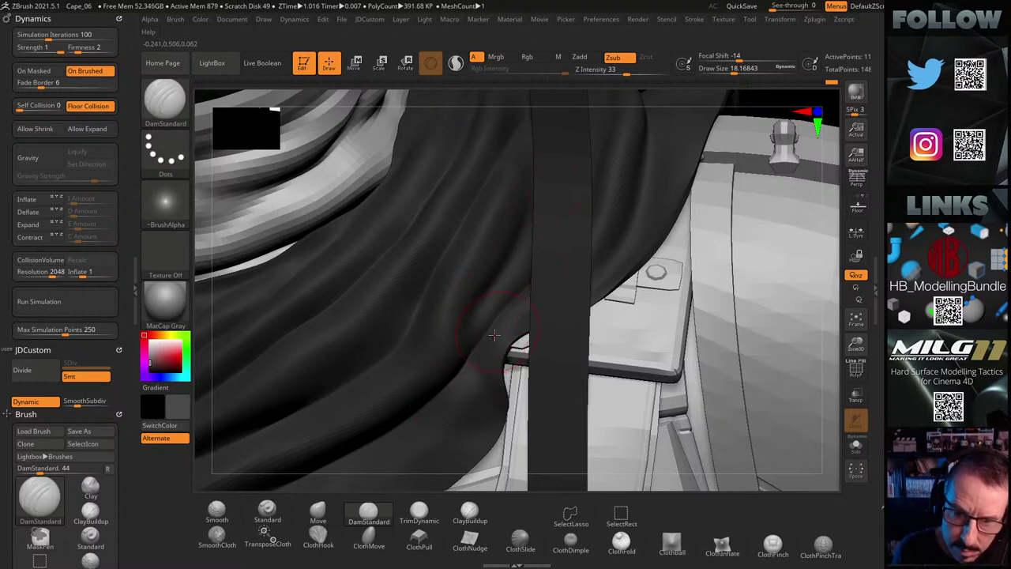
pyautogui.press('shift')
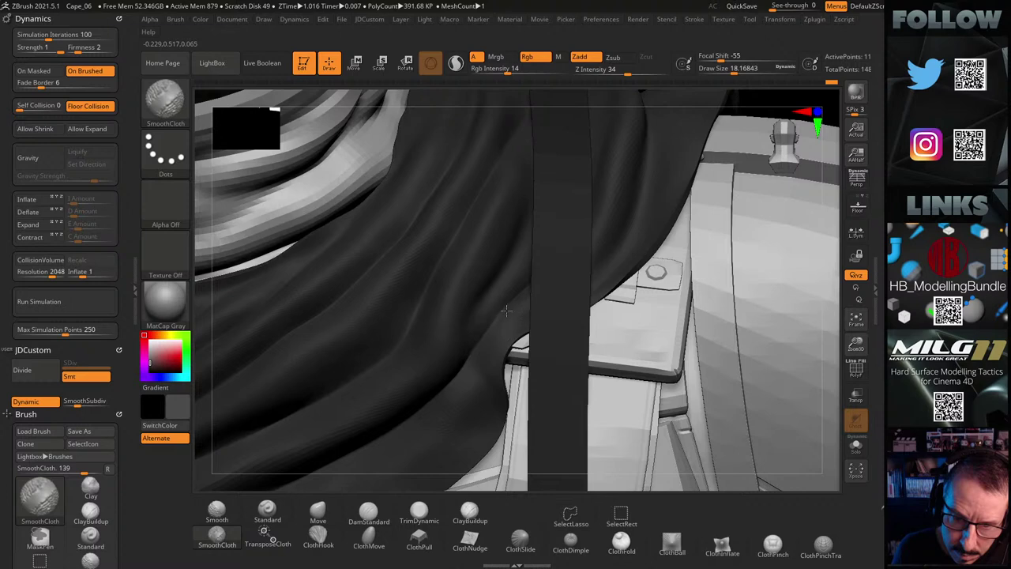
pyautogui.click(627, 74)
pyautogui.write('11')
pyautogui.press('Return')
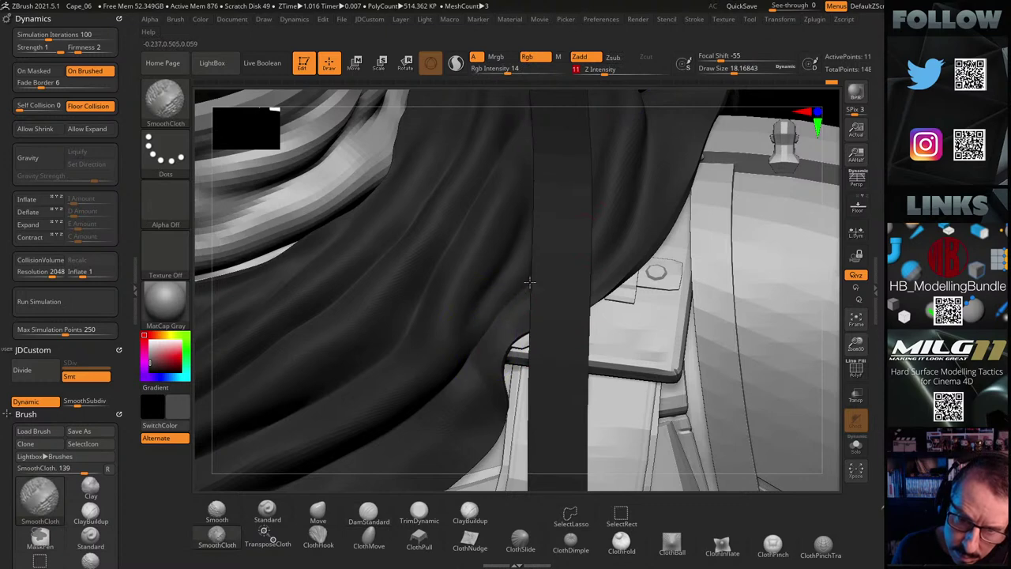
pyautogui.press('shift')
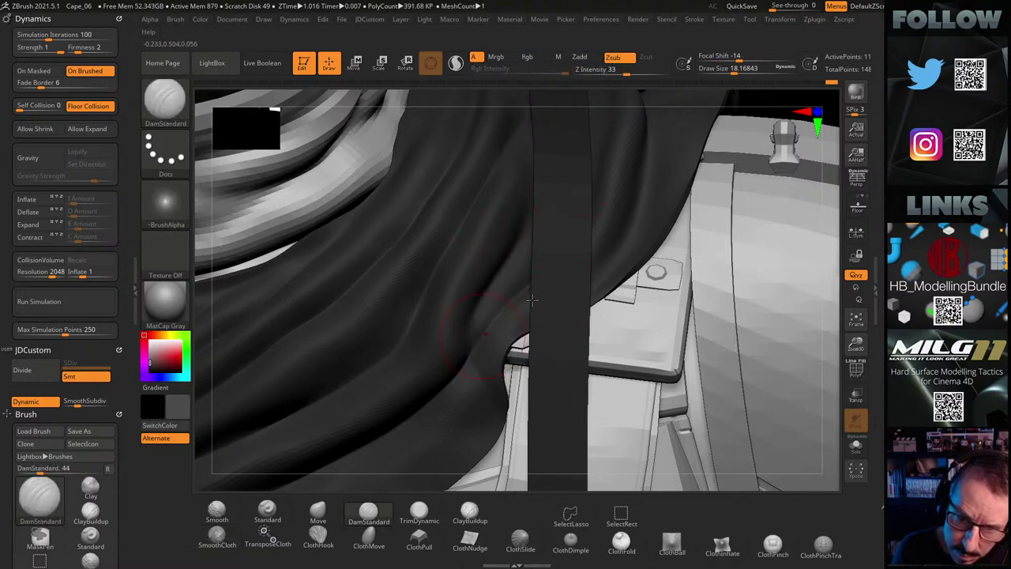
# Deepen the fold crease running from the strap down past the cape's notched edge with DamStandard, and smooth around it
pyautogui.moveTo(830, 120)
pyautogui.mouseDown()
pyautogui.moveTo(837, 80)
pyautogui.moveTo(822, 100)
pyautogui.mouseUp()
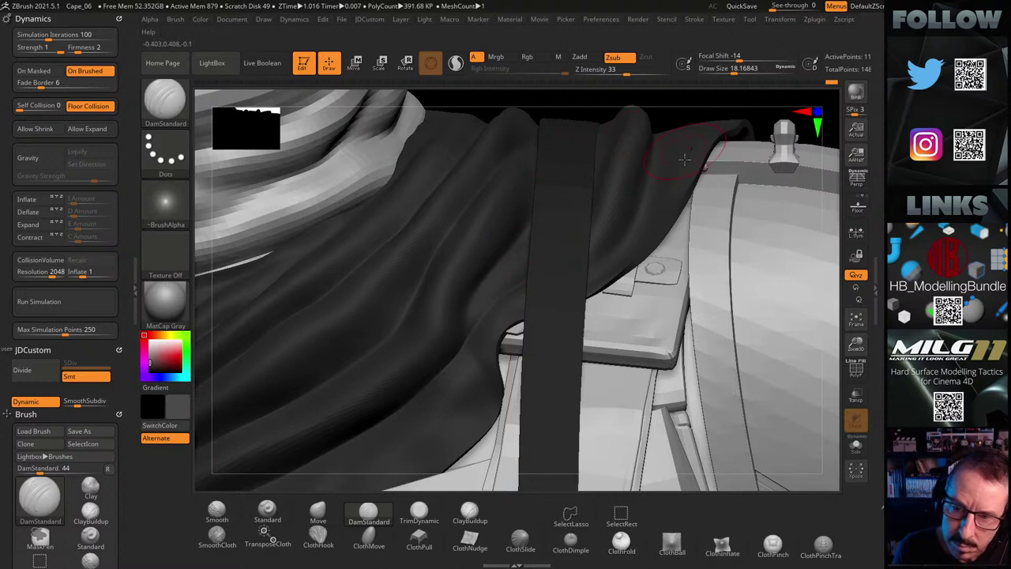
pyautogui.moveTo(826, 152); pyautogui.dragTo(828, 190)
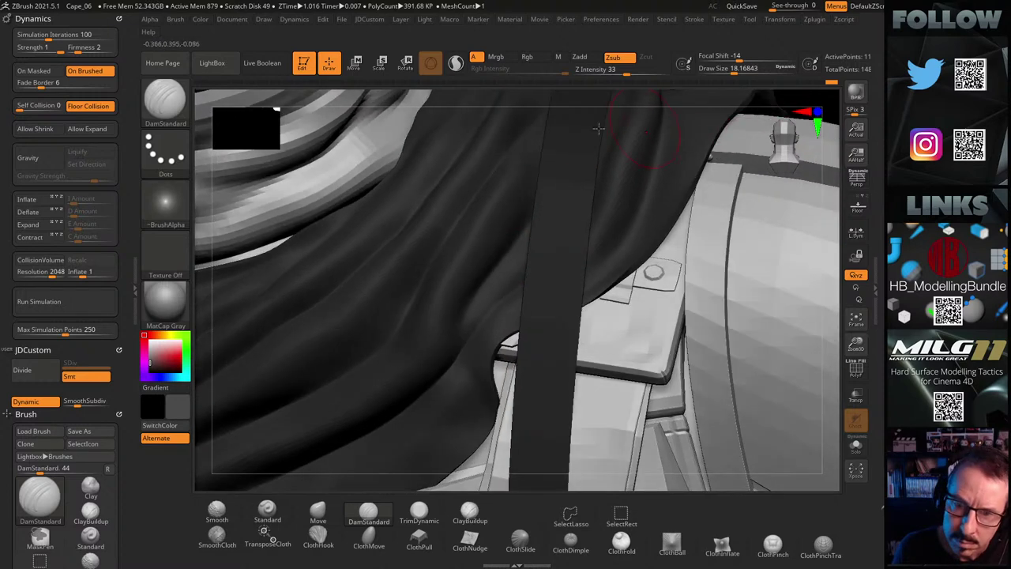
pyautogui.moveTo(527, 126); pyautogui.dragTo(527, 128)
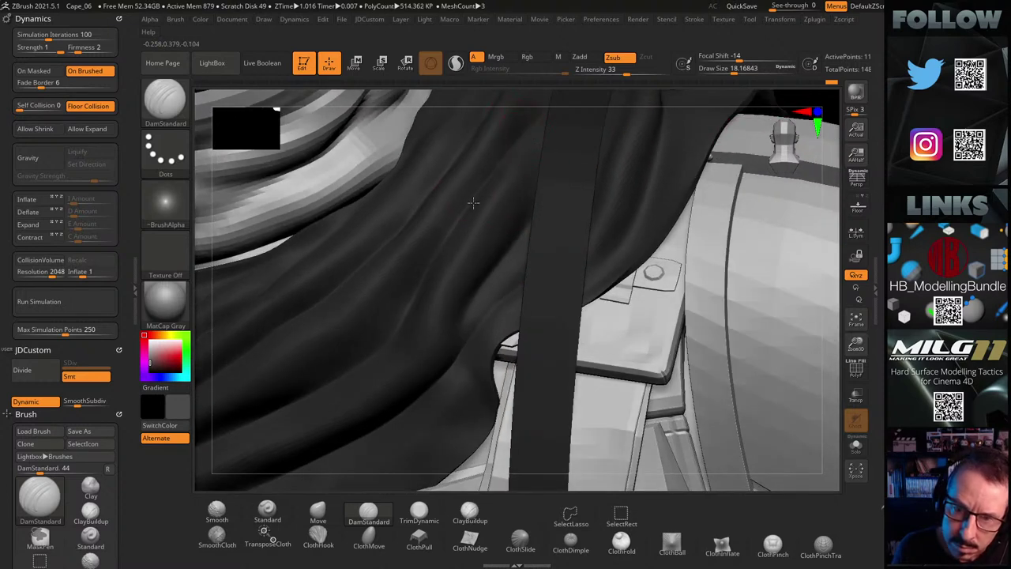
pyautogui.press('shift')
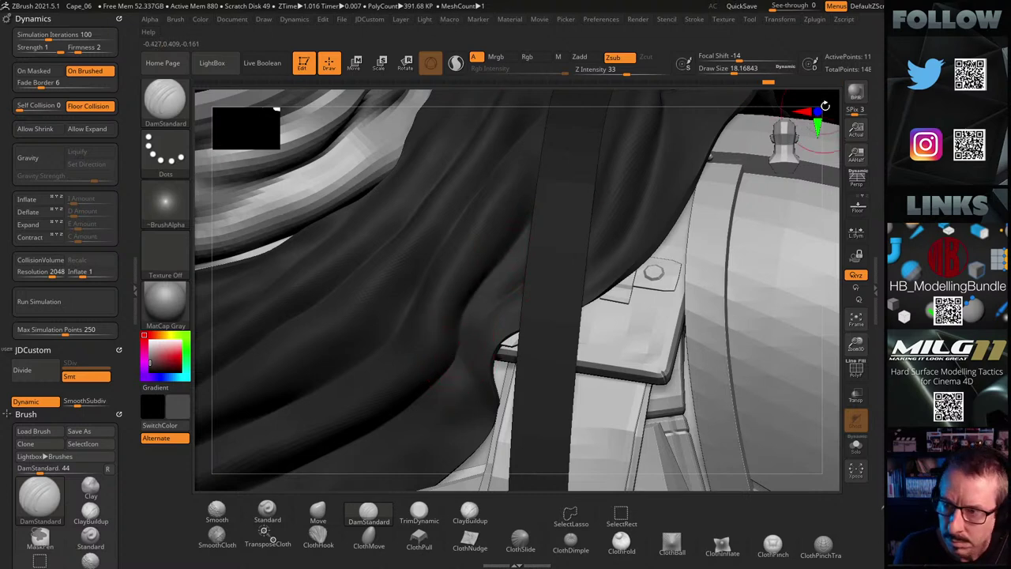
pyautogui.moveTo(827, 106); pyautogui.dragTo(823, 84)
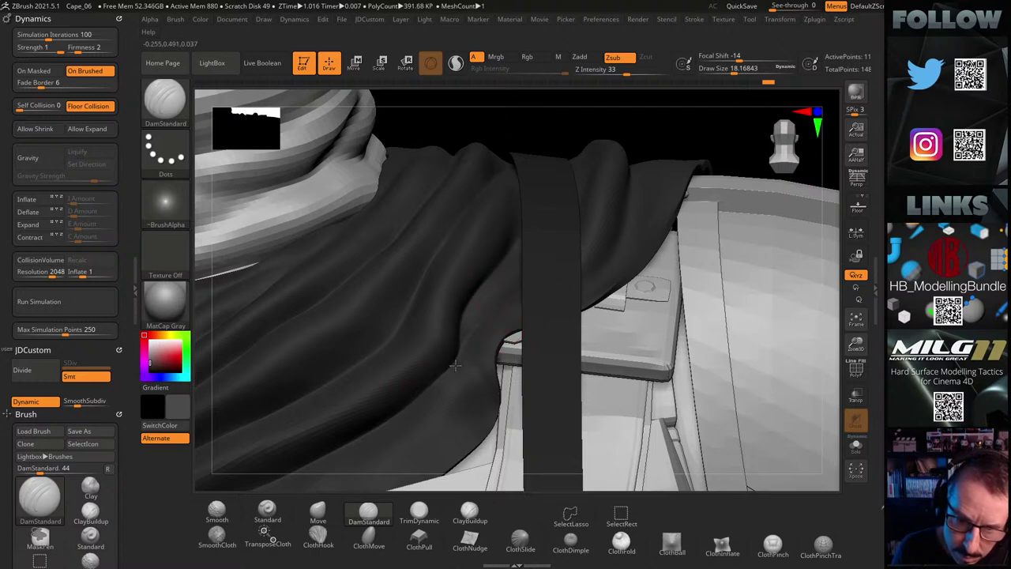
pyautogui.moveTo(752, 133)
pyautogui.mouseDown()
pyautogui.moveTo(754, 157)
pyautogui.moveTo(747, 137)
pyautogui.mouseUp()
pyautogui.press('shift')
pyautogui.keyDown('shift'); pyautogui.moveTo(777, 101); pyautogui.dragTo(747, 122); pyautogui.keyUp('shift')
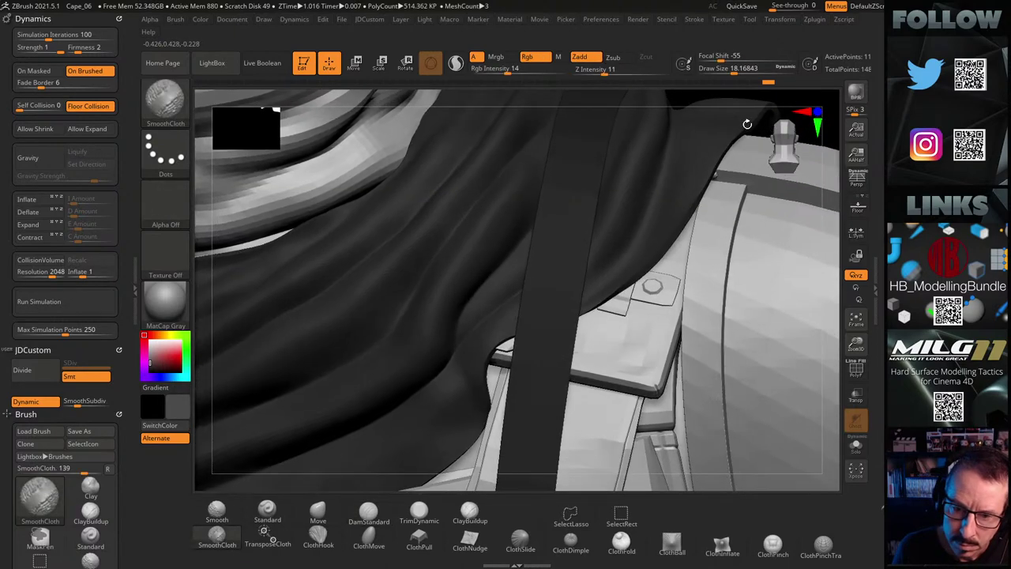
pyautogui.keyDown('alt'); pyautogui.moveTo(829, 122); pyautogui.dragTo(743, 211); pyautogui.keyUp('alt')
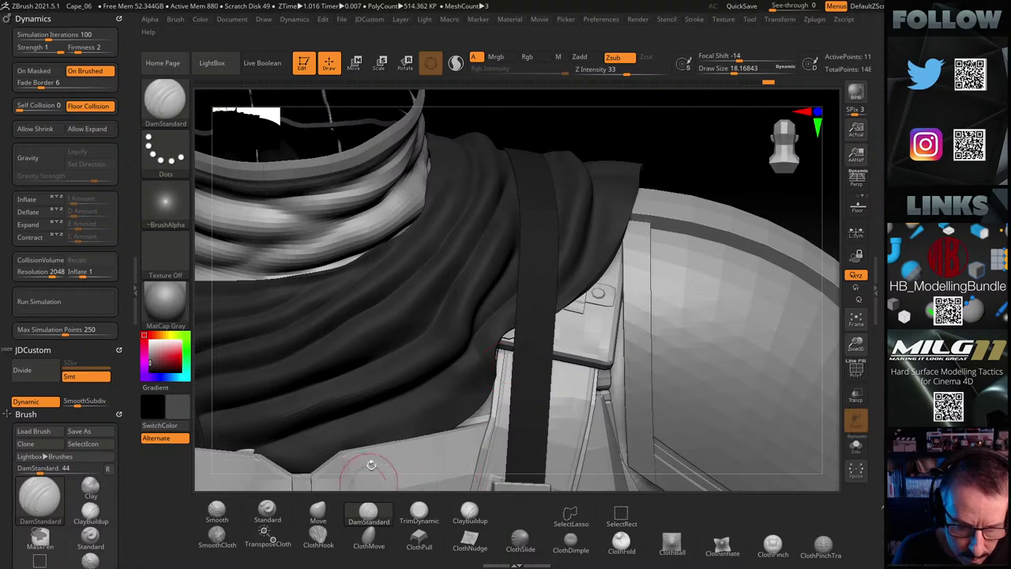
# Reshape the cape where it passes under the strap with ClothMove and smooth the fold near the notched edge
pyautogui.click(369, 539)
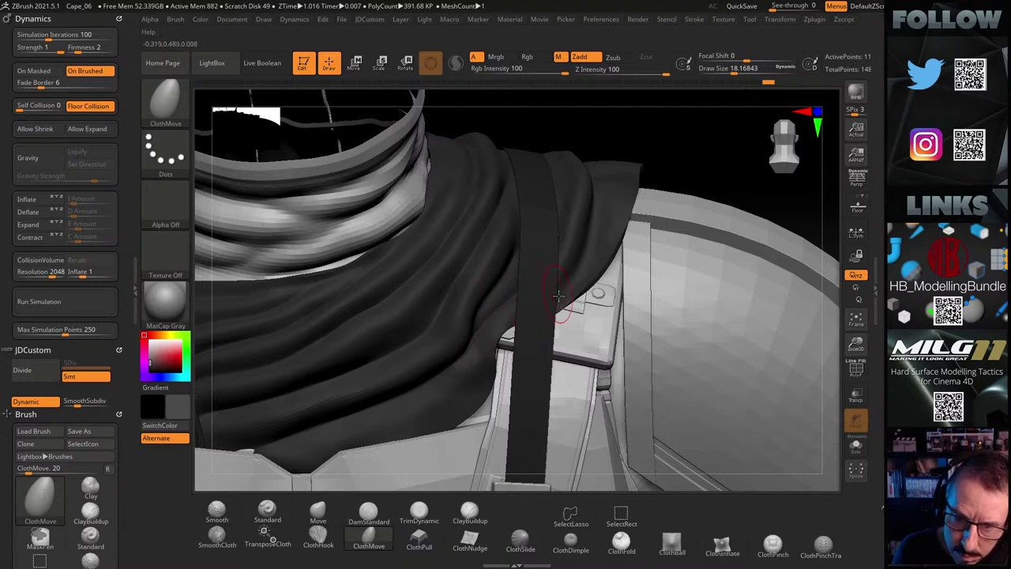
pyautogui.keyDown('alt'); pyautogui.moveTo(676, 153); pyautogui.dragTo(750, 133); pyautogui.keyUp('alt')
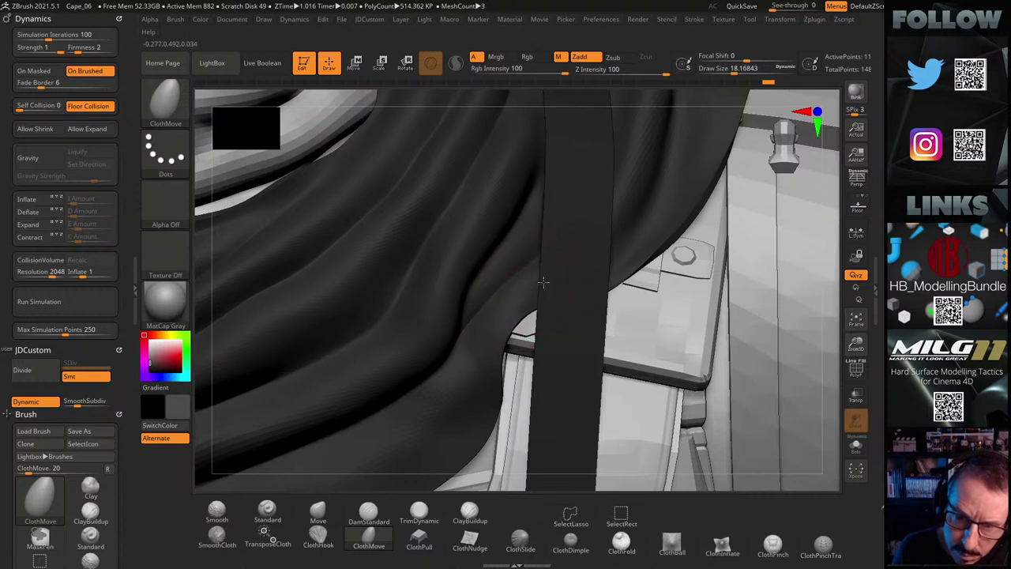
pyautogui.press('shift')
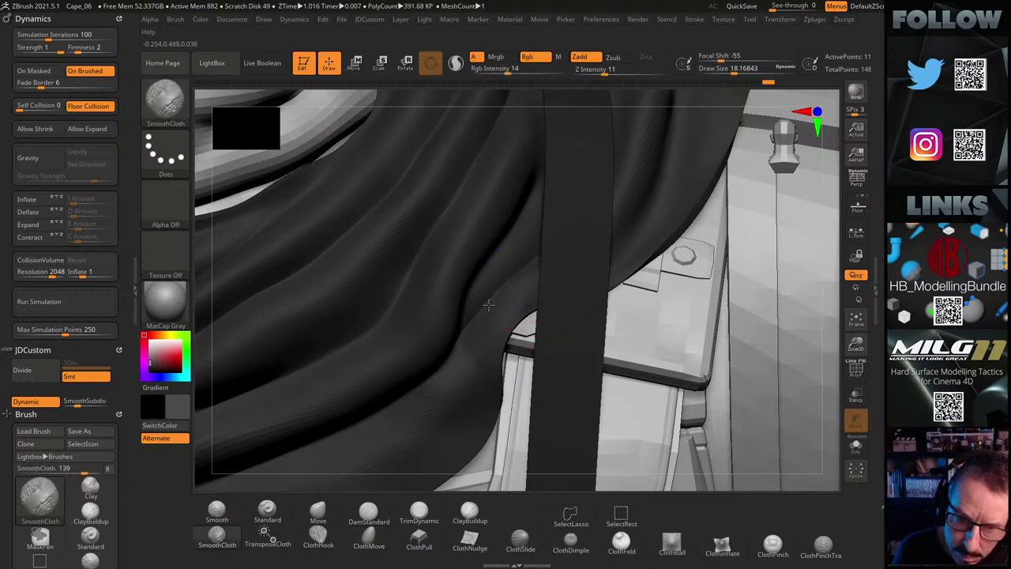
pyautogui.keyDown('shift'); pyautogui.moveTo(526, 265); pyautogui.dragTo(482, 308); pyautogui.keyUp('shift')
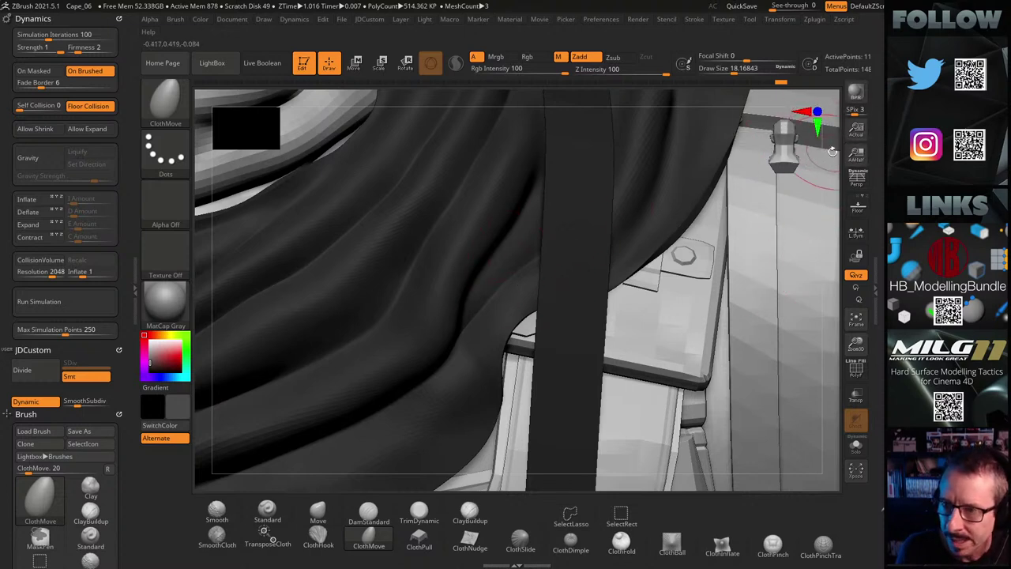
# Adjust the cape folds on both sides of the strap over the shoulder top with ClothMove and smooth them
pyautogui.moveTo(830, 154); pyautogui.dragTo(692, 168)
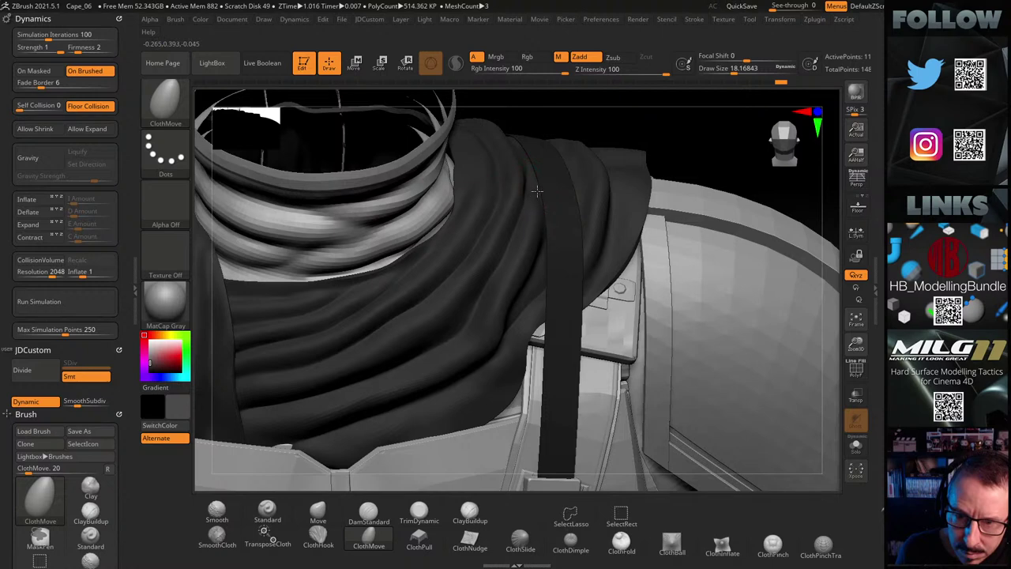
pyautogui.moveTo(684, 144)
pyautogui.keyDown('alt'); pyautogui.mouseDown()
pyautogui.moveTo(647, 192)
pyautogui.moveTo(625, 192)
pyautogui.moveTo(672, 160)
pyautogui.moveTo(586, 178)
pyautogui.mouseUp(); pyautogui.keyUp('alt')
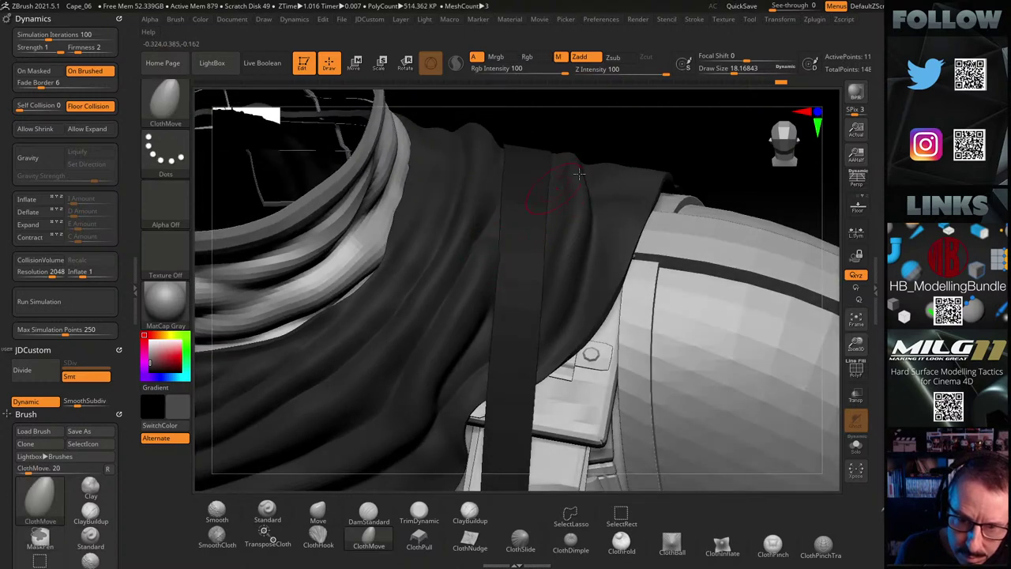
pyautogui.press('shift')
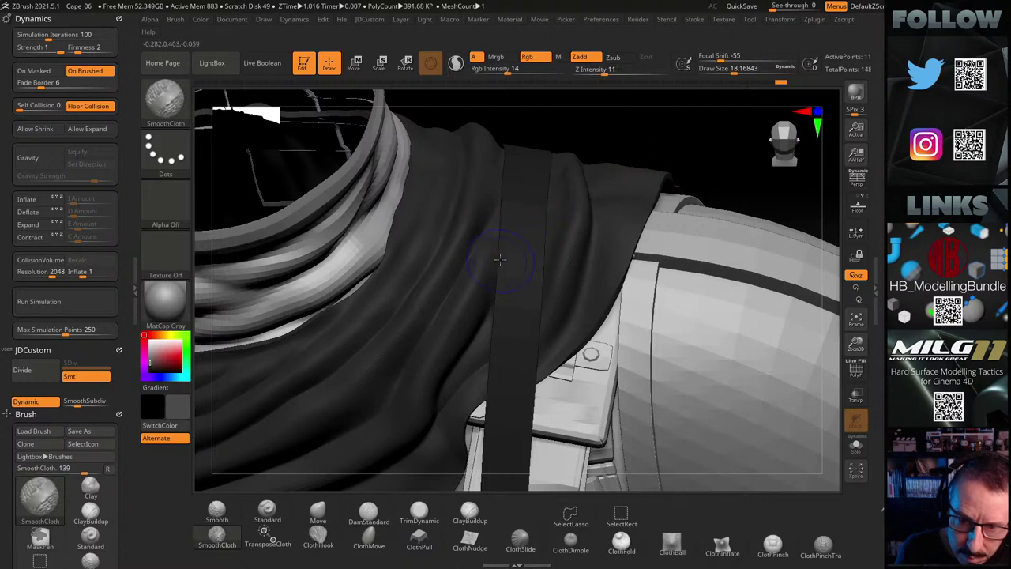
pyautogui.moveTo(688, 153)
pyautogui.mouseDown()
pyautogui.moveTo(706, 151)
pyautogui.moveTo(703, 129)
pyautogui.moveTo(672, 140)
pyautogui.mouseUp()
pyautogui.press('ctrl')
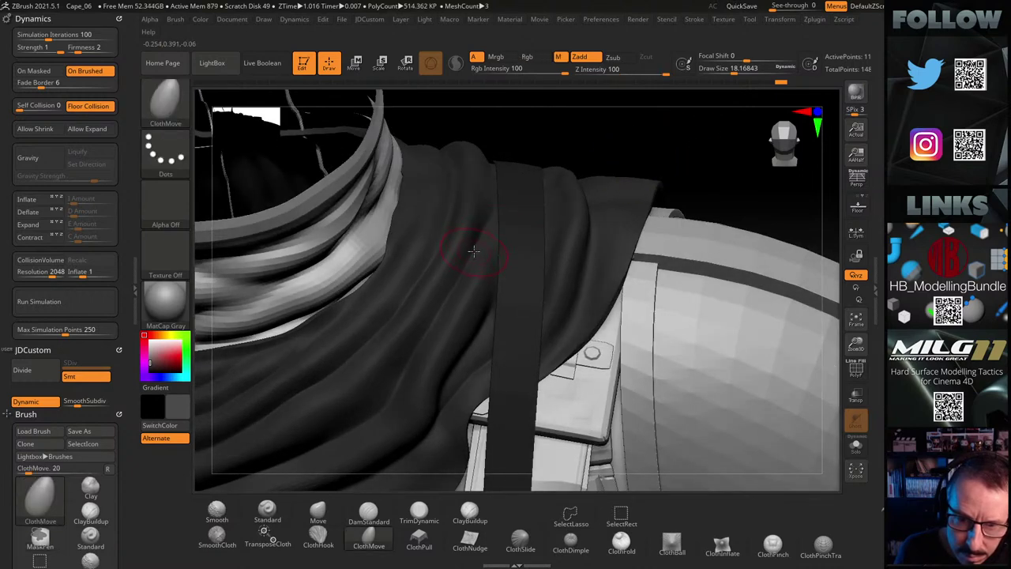
# Sharpen the creases in the cape folds around the strap over the shoulder with DamStandard at Draw Size about 18
pyautogui.click(368, 511)
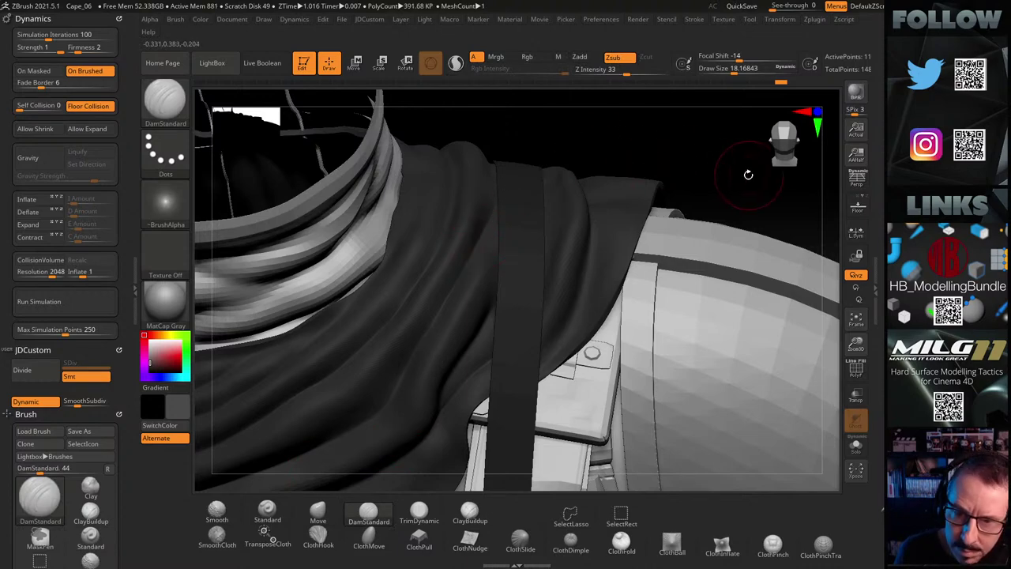
pyautogui.moveTo(747, 172); pyautogui.dragTo(686, 217)
pyautogui.moveTo(686, 215); pyautogui.dragTo(682, 241, button='right')
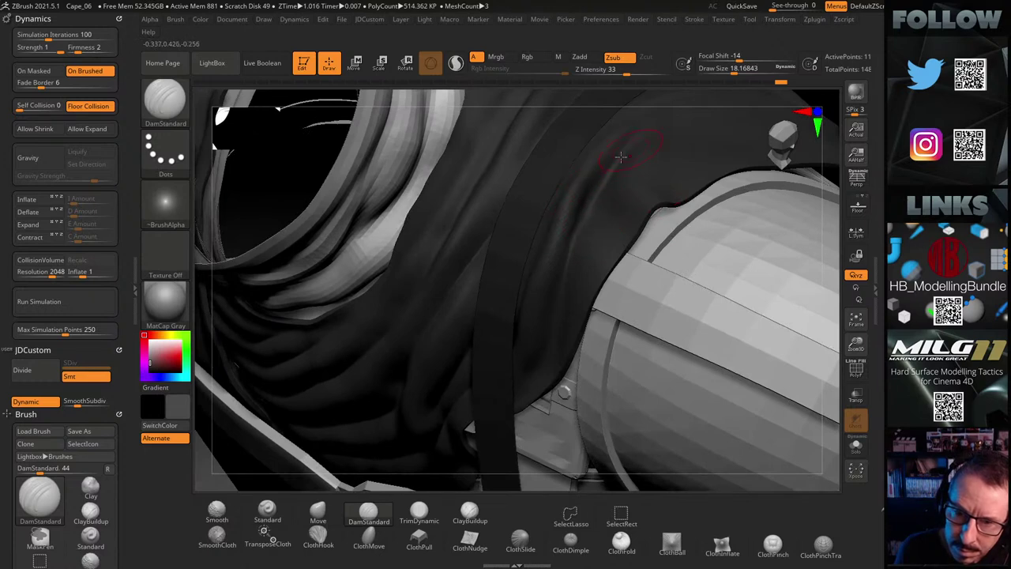
pyautogui.press('shift')
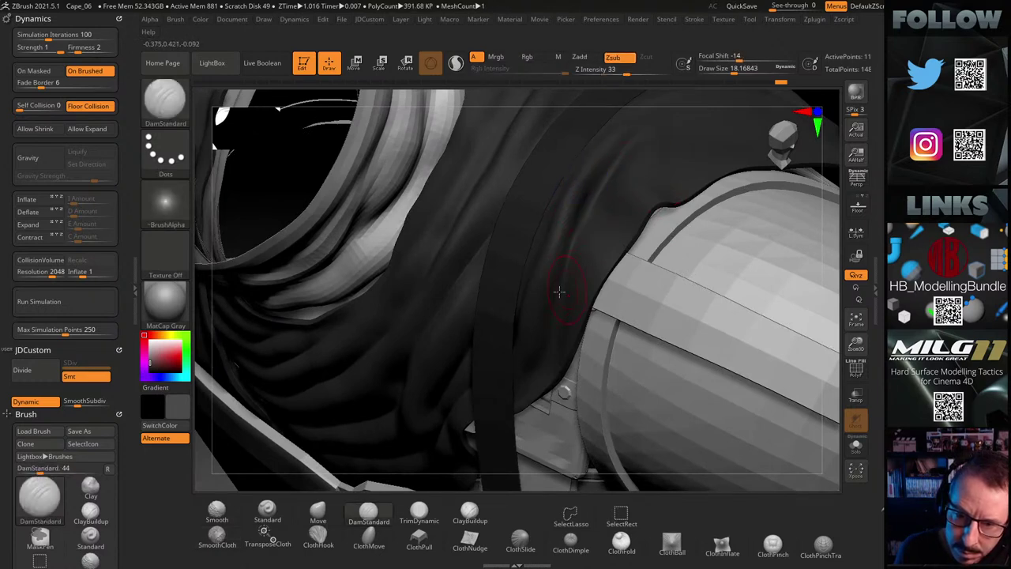
pyautogui.moveTo(831, 173); pyautogui.dragTo(850, 116)
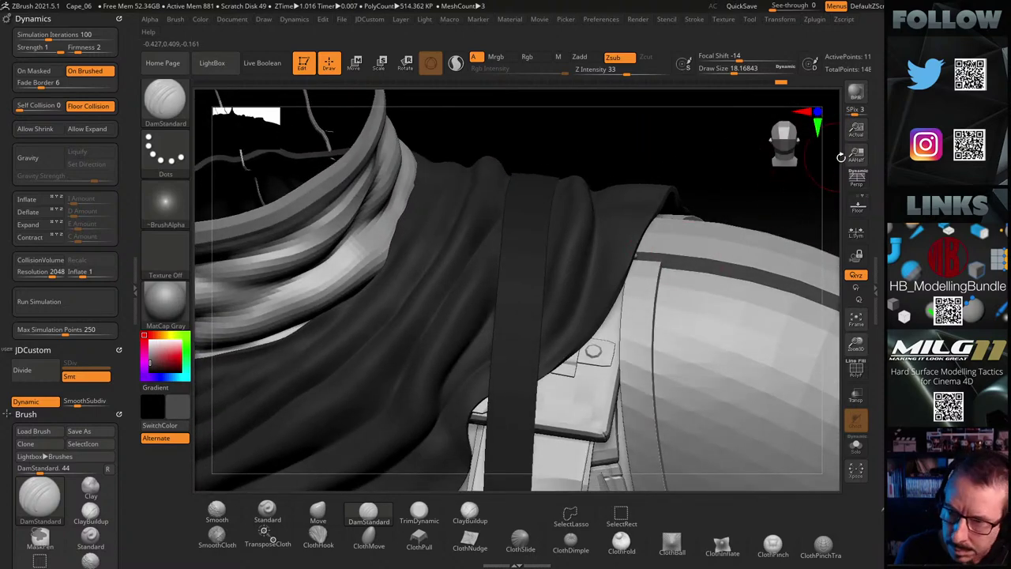
# Reshape the hanging cape folds on the chest opposite the strap with ClothMove and smooth them down to the chest plate edge
pyautogui.moveTo(839, 157); pyautogui.dragTo(579, 280)
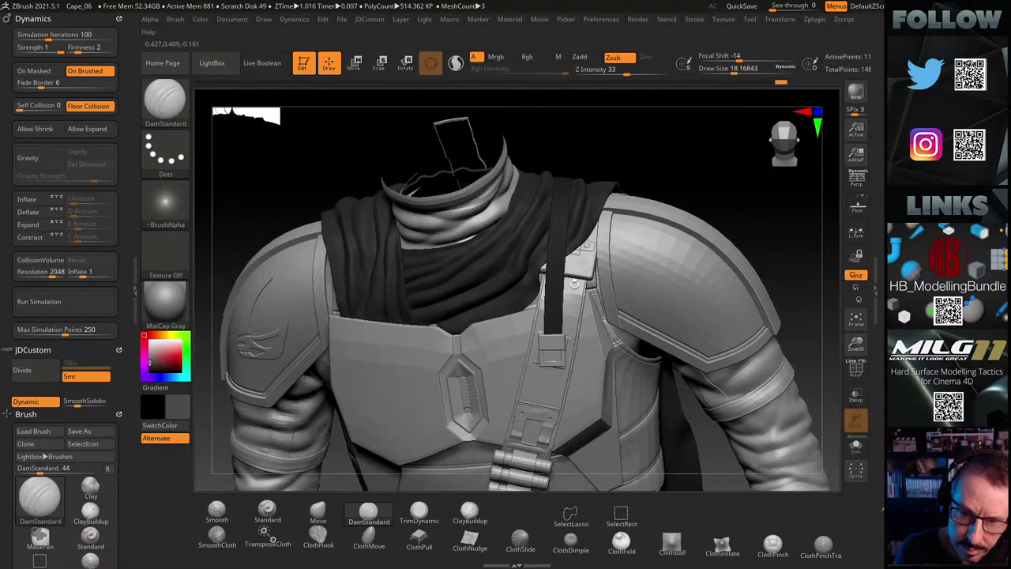
pyautogui.keyDown('alt'); pyautogui.moveTo(718, 159); pyautogui.dragTo(524, 221); pyautogui.keyUp('alt')
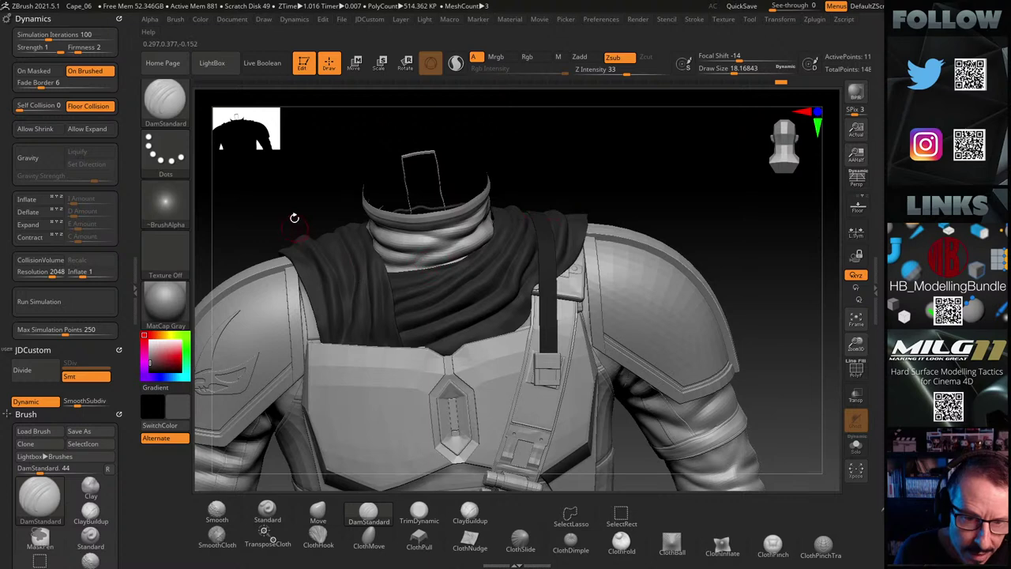
pyautogui.keyDown('alt'); pyautogui.moveTo(293, 219); pyautogui.dragTo(294, 277); pyautogui.keyUp('alt')
pyautogui.keyDown('alt'); pyautogui.moveTo(565, 178); pyautogui.dragTo(747, 143); pyautogui.keyUp('alt')
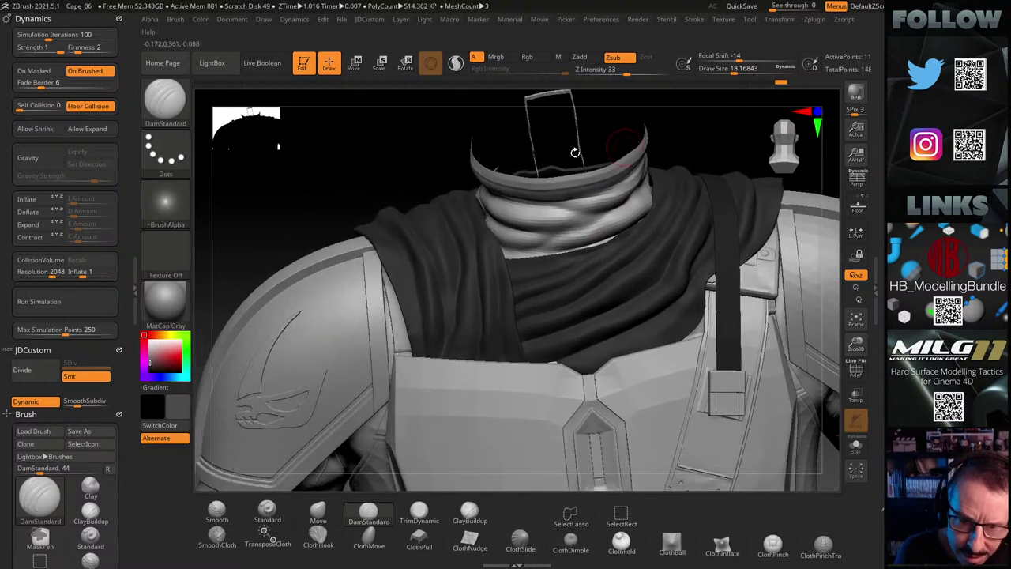
pyautogui.keyDown('alt'); pyautogui.moveTo(353, 214); pyautogui.dragTo(386, 269); pyautogui.keyUp('alt')
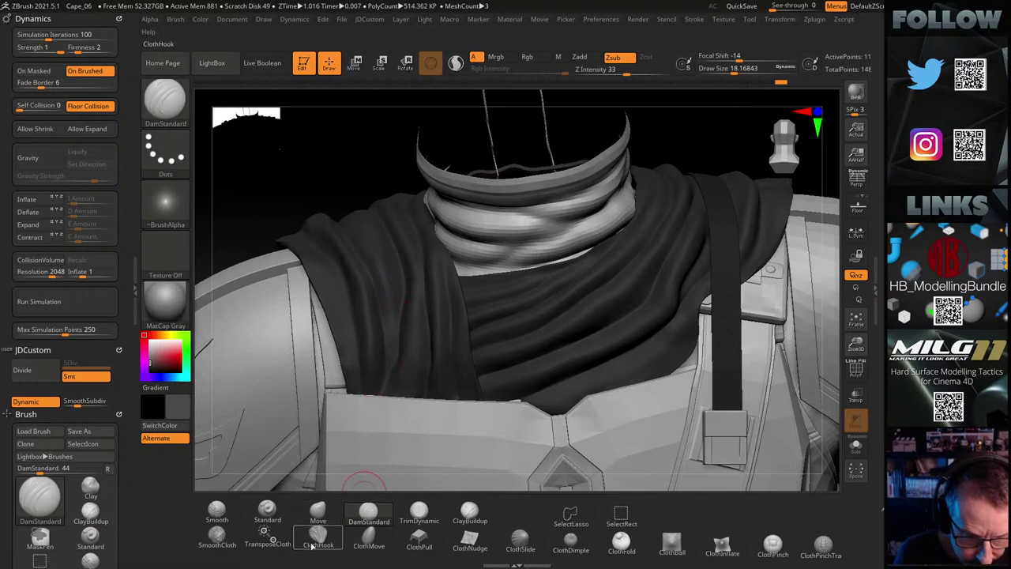
pyautogui.click(369, 539)
pyautogui.press('b')
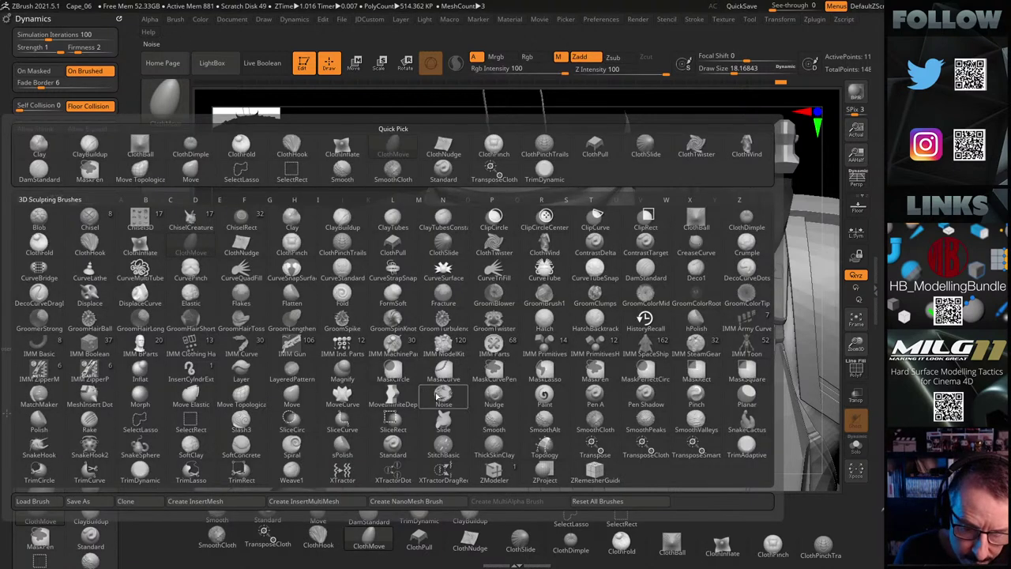
pyautogui.press('Escape')
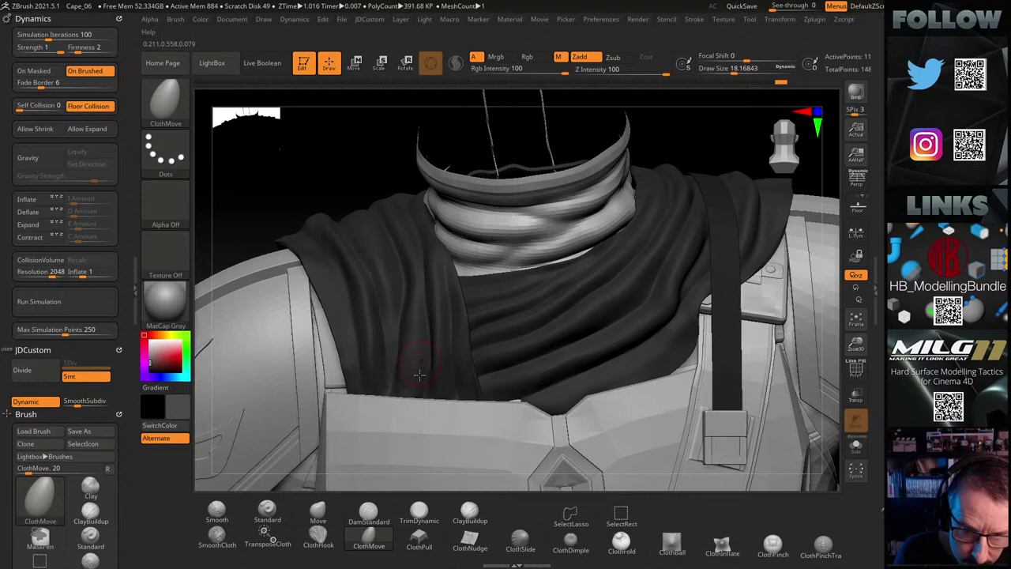
pyautogui.press('shift')
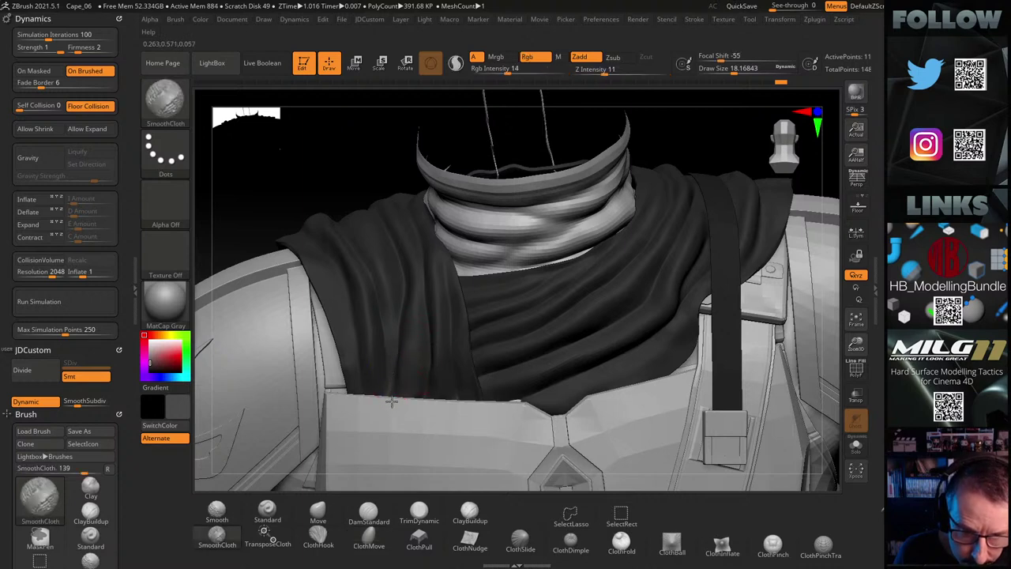
pyautogui.keyDown('shift'); pyautogui.moveTo(395, 346); pyautogui.dragTo(399, 324); pyautogui.keyUp('shift')
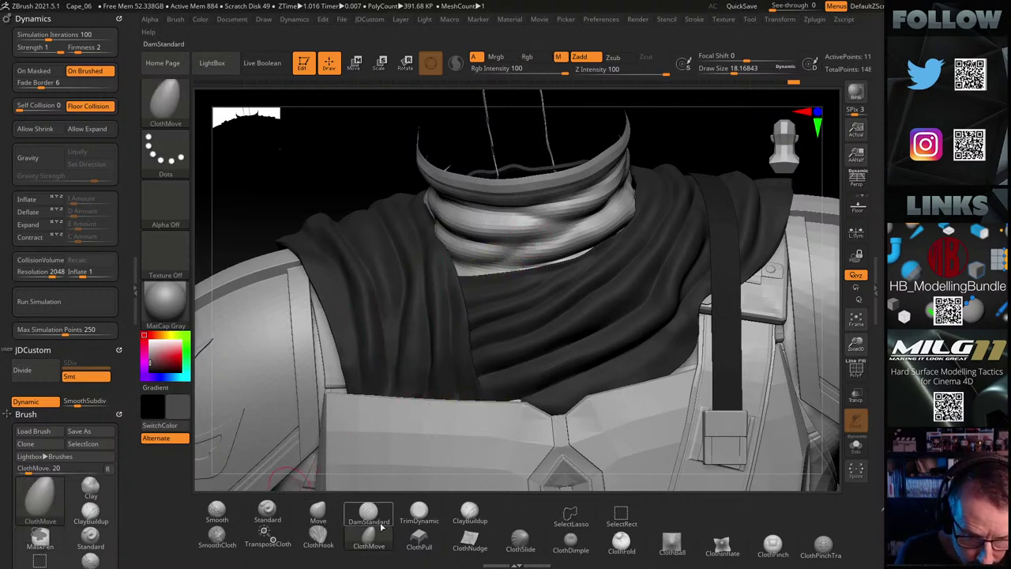
# Build up the hanging cape folds opposite the strap with the Standard brush and deepen the creases between them with DamStandard at Draw Size about 18
pyautogui.click(267, 514)
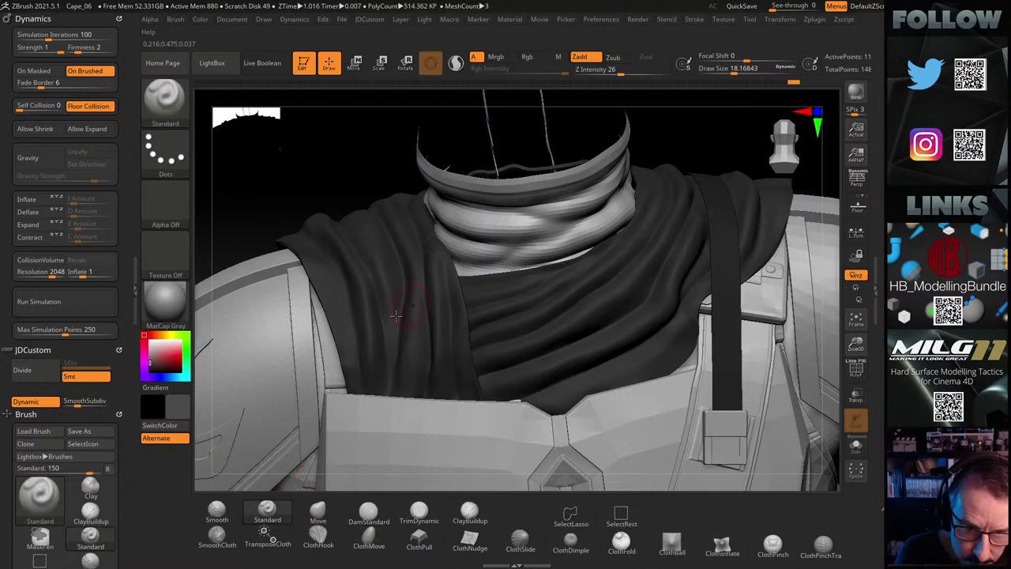
pyautogui.keyDown('alt'); pyautogui.moveTo(354, 177); pyautogui.dragTo(363, 260); pyautogui.keyUp('alt')
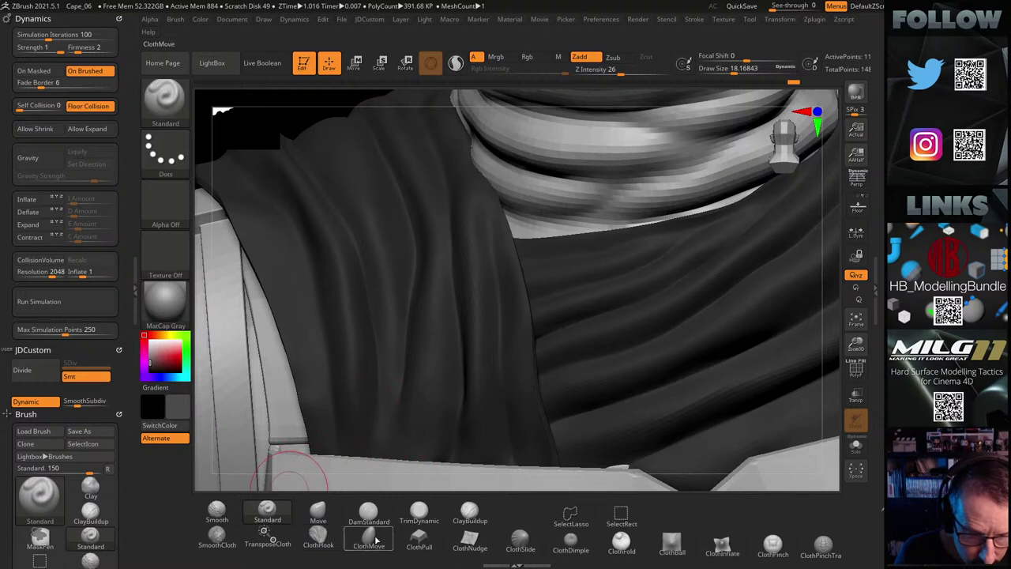
pyautogui.click(368, 513)
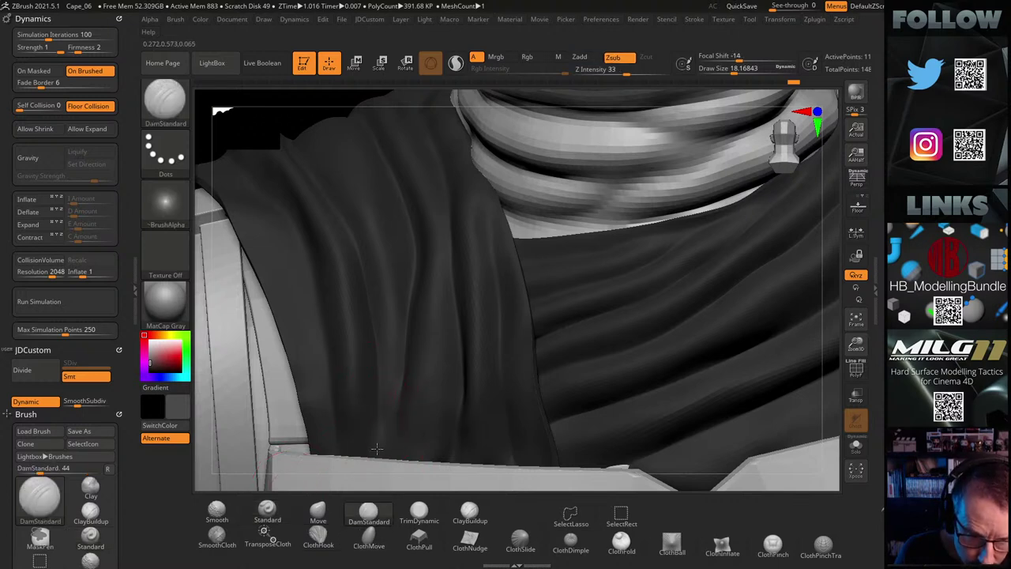
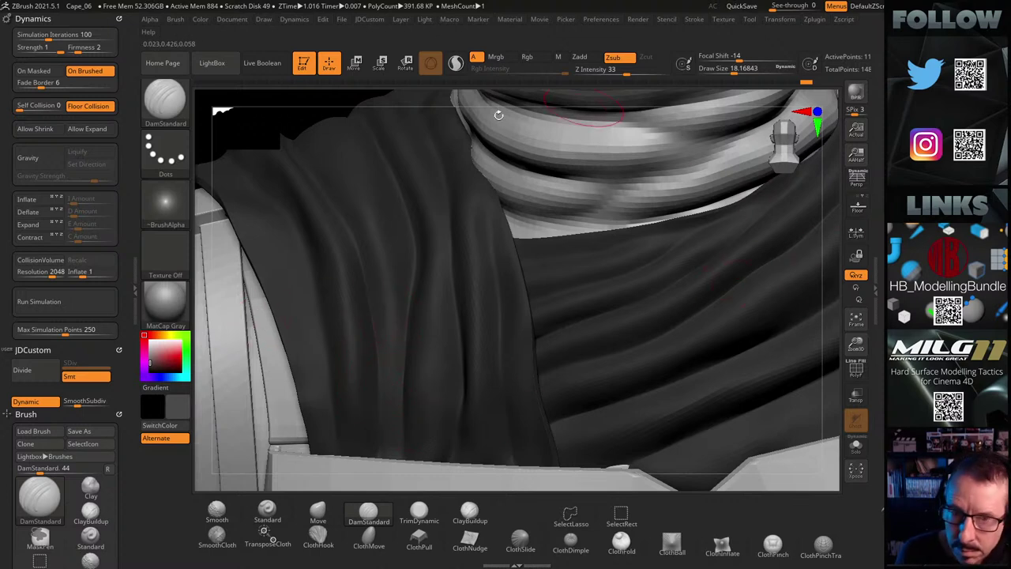
pyautogui.scroll(2, 262, 130)
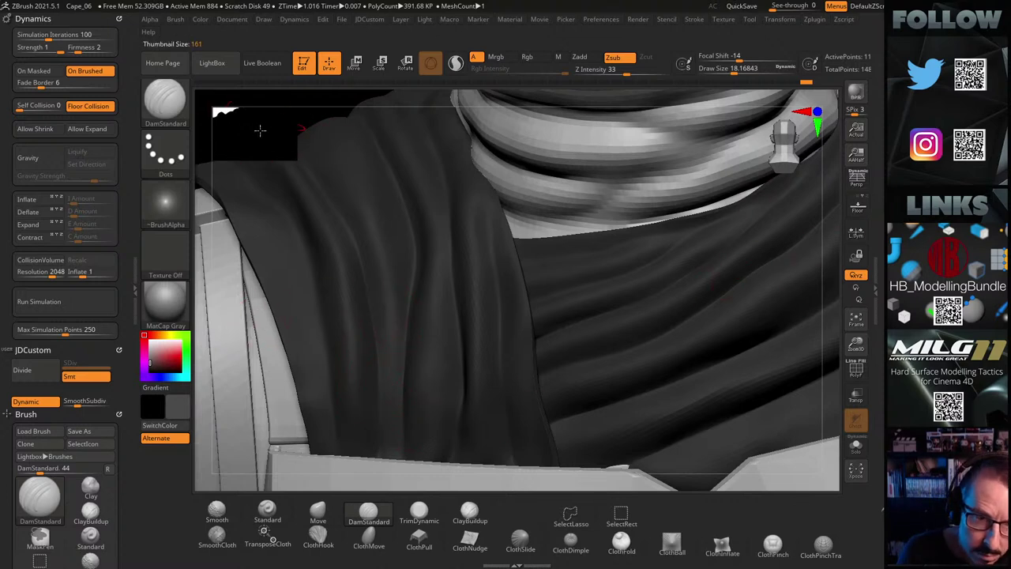
# Cut finer creases between the hanging folds above the chest plate with DamStandard at Draw Size about 6.3
pyautogui.moveTo(199, 216)
pyautogui.mouseDown()
pyautogui.moveTo(224, 180)
pyautogui.moveTo(213, 210)
pyautogui.moveTo(206, 200)
pyautogui.mouseUp()
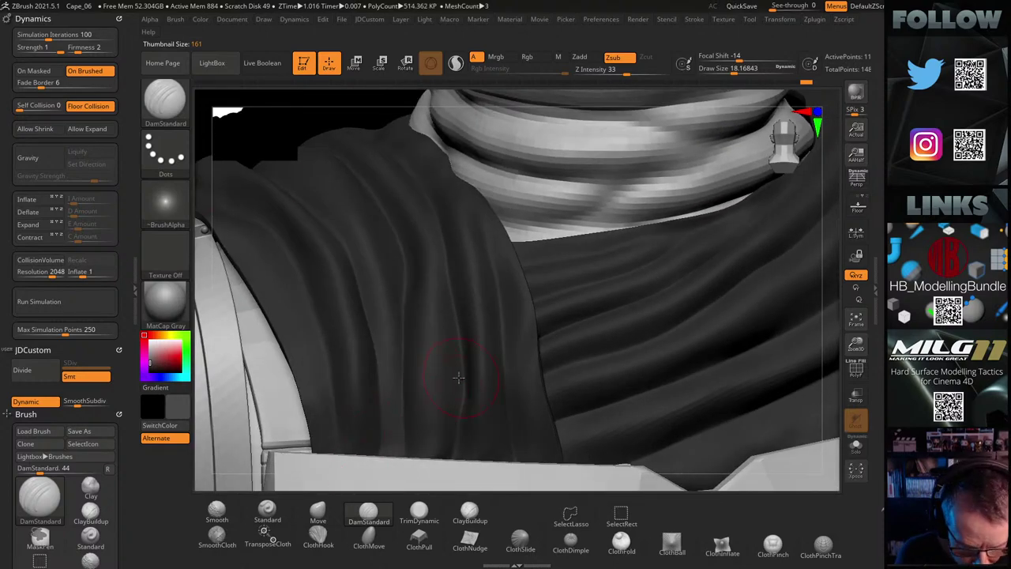
pyautogui.press('s')
pyautogui.moveTo(469, 374); pyautogui.dragTo(461, 374)
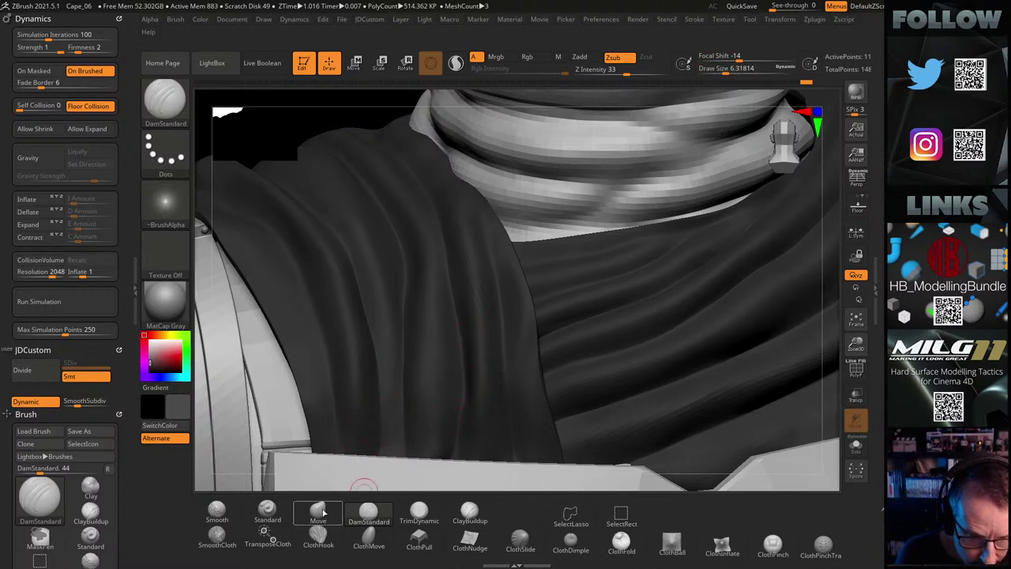
# Raise narrow ridges along the middle hanging folds with the Standard brush and smooth them where they meet the chest plate
pyautogui.click(268, 512)
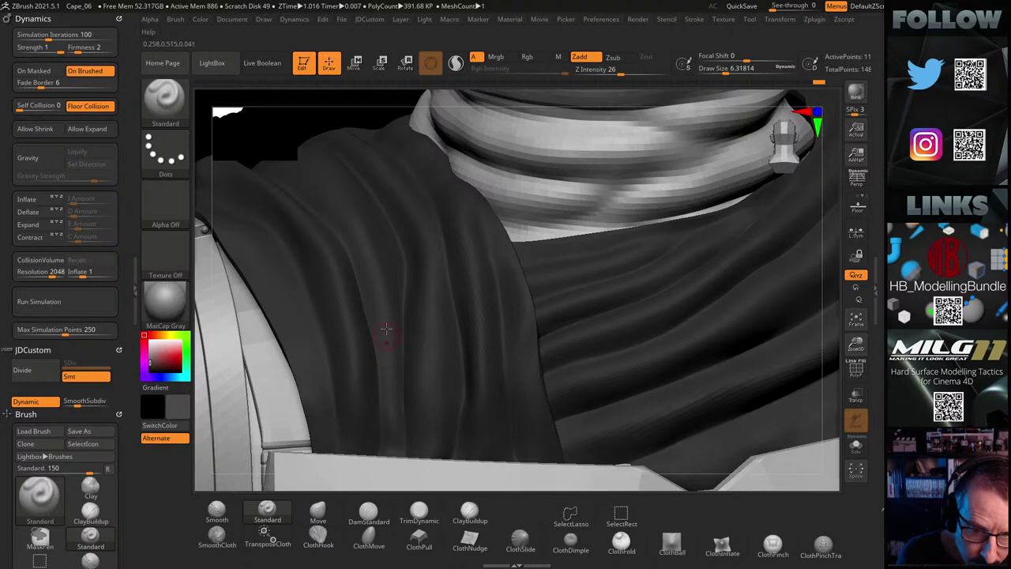
pyautogui.press('shift')
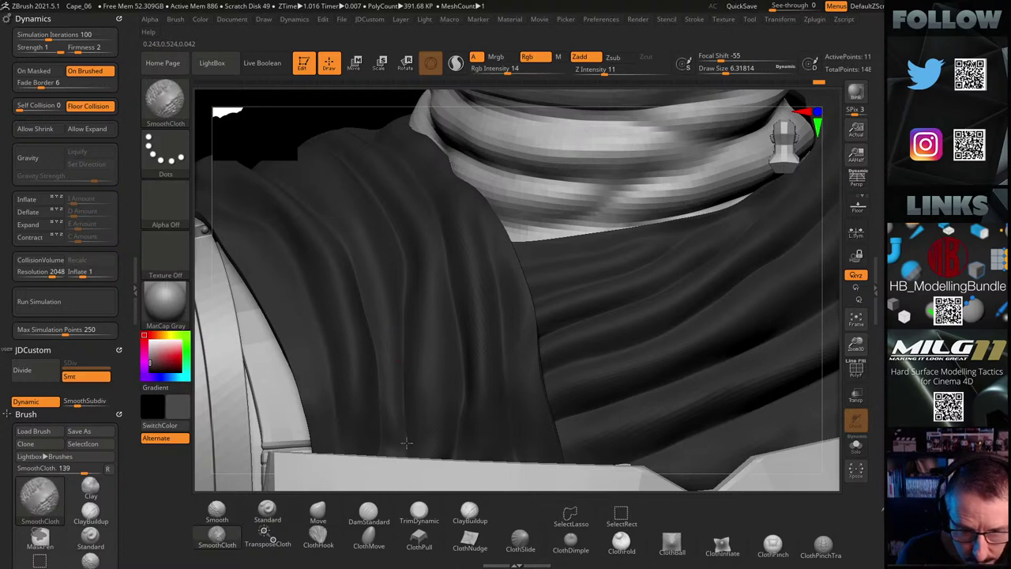
pyautogui.press('shift')
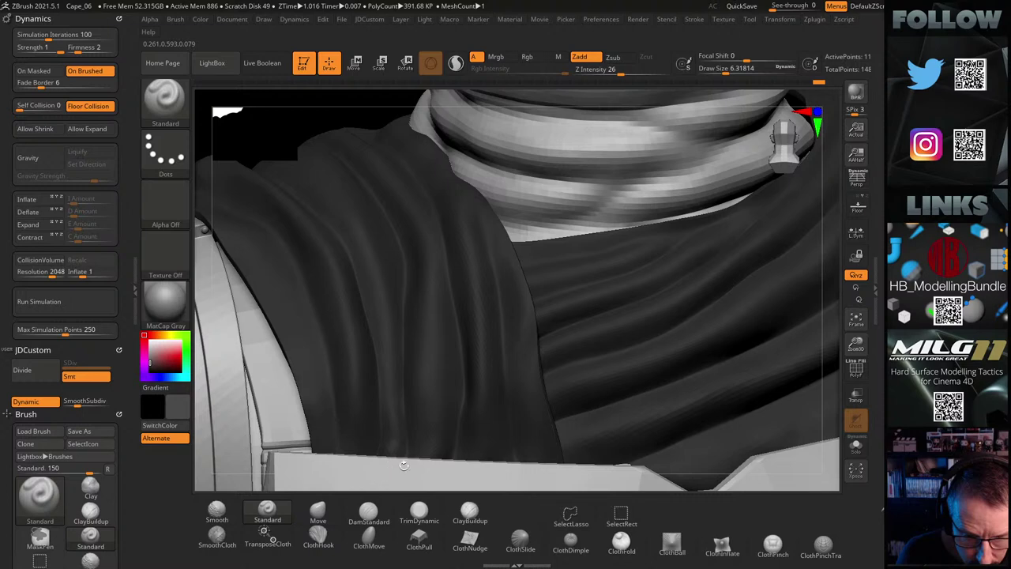
pyautogui.press('shift')
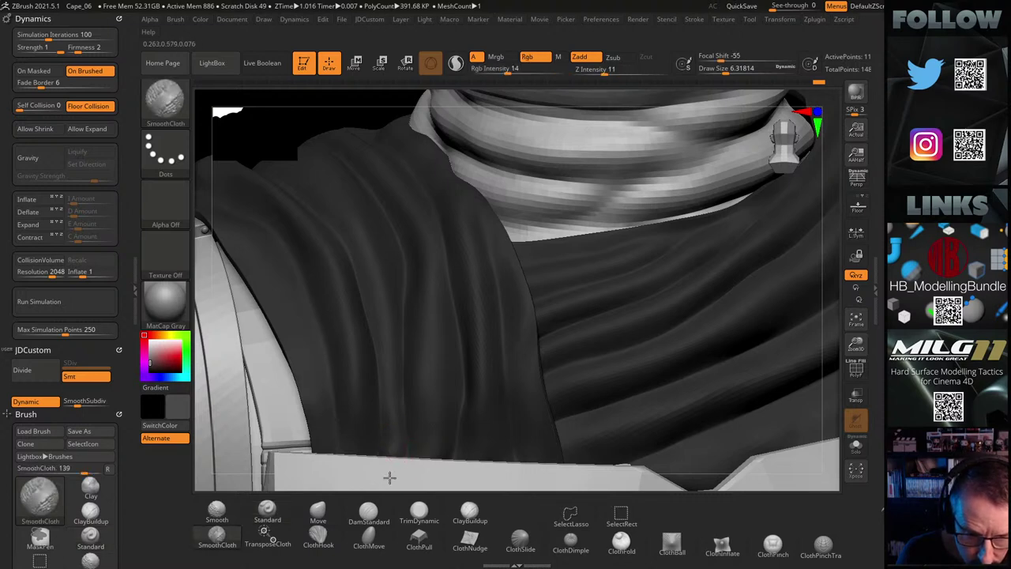
pyautogui.press('shift')
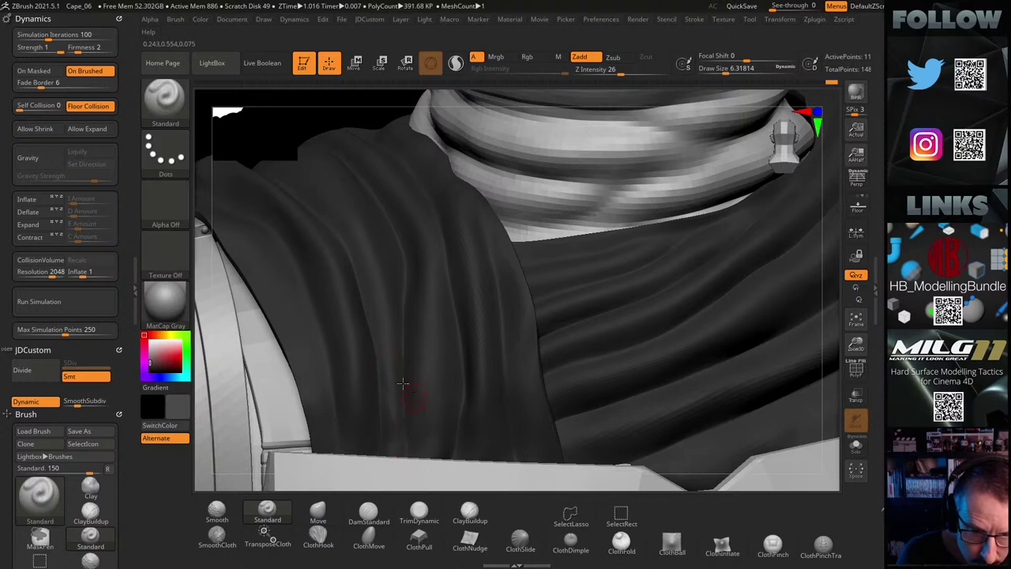
pyautogui.press('shift')
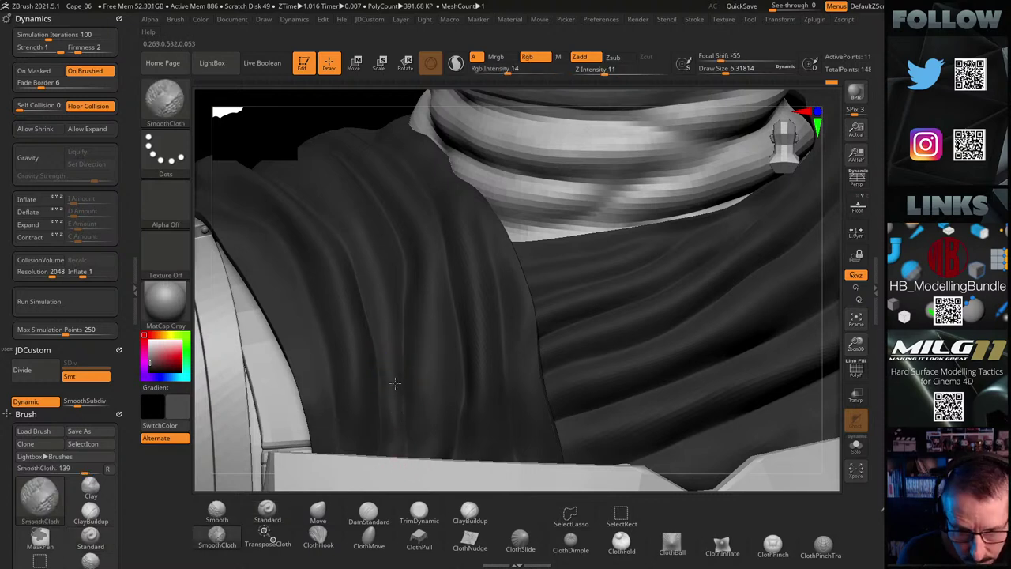
pyautogui.press('shift')
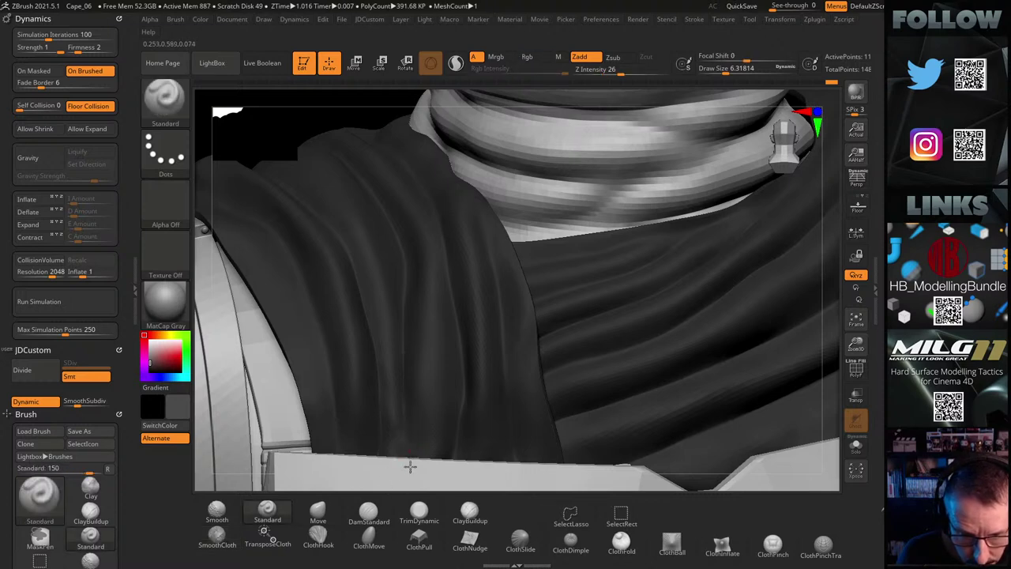
# Sharpen the crease beside the middle hanging fold above the chest plate with DamStandard and smooth the surrounding cloth
pyautogui.click(368, 511)
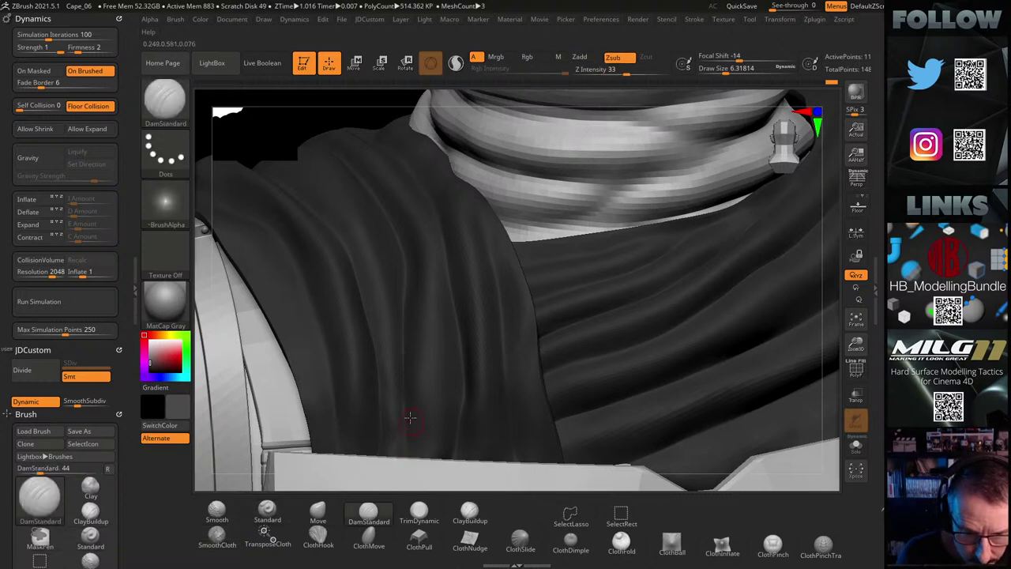
pyautogui.moveTo(408, 458); pyautogui.dragTo(408, 466)
pyautogui.press('shift')
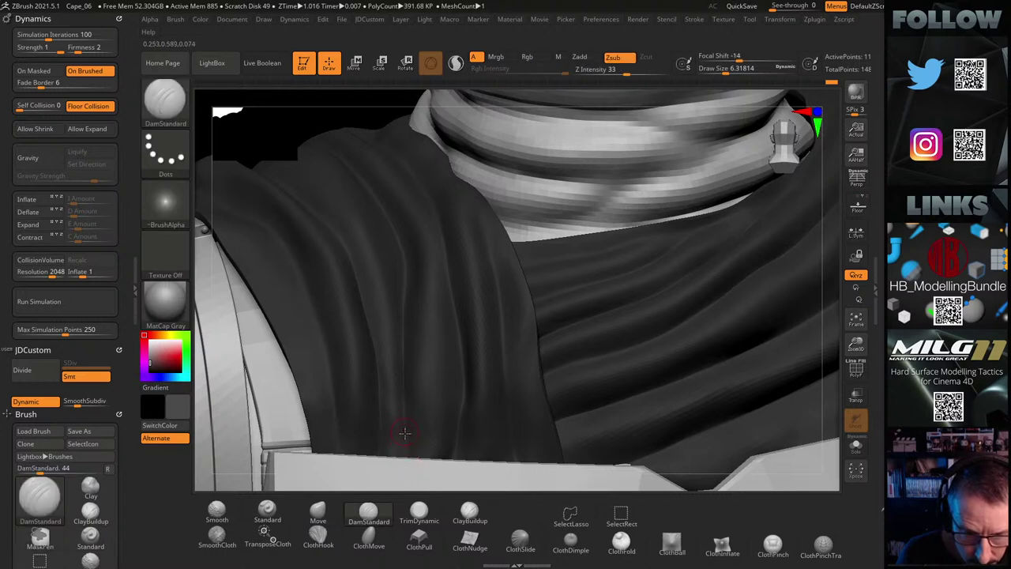
pyautogui.press('shift')
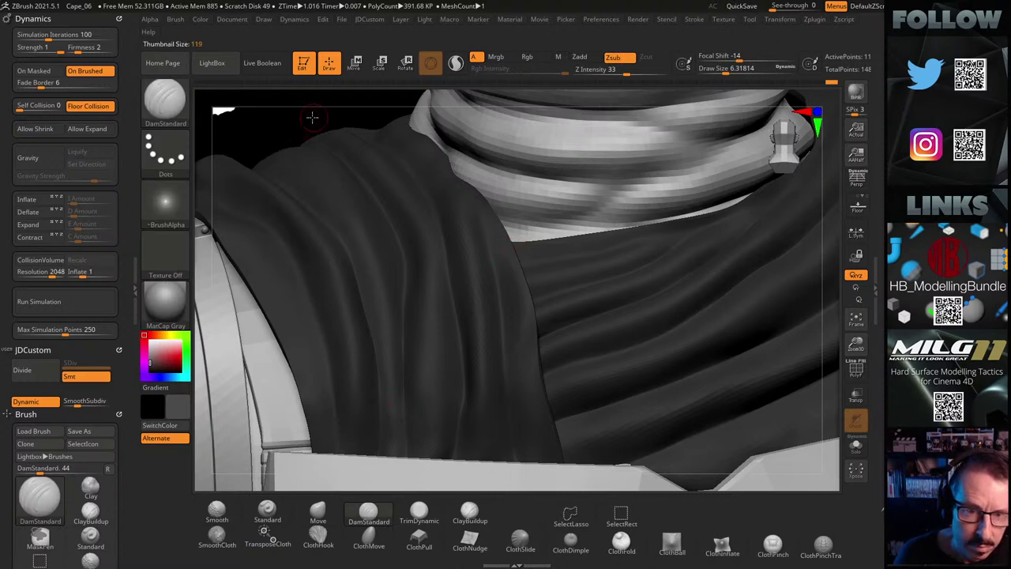
pyautogui.moveTo(314, 115); pyautogui.dragTo(267, 104)
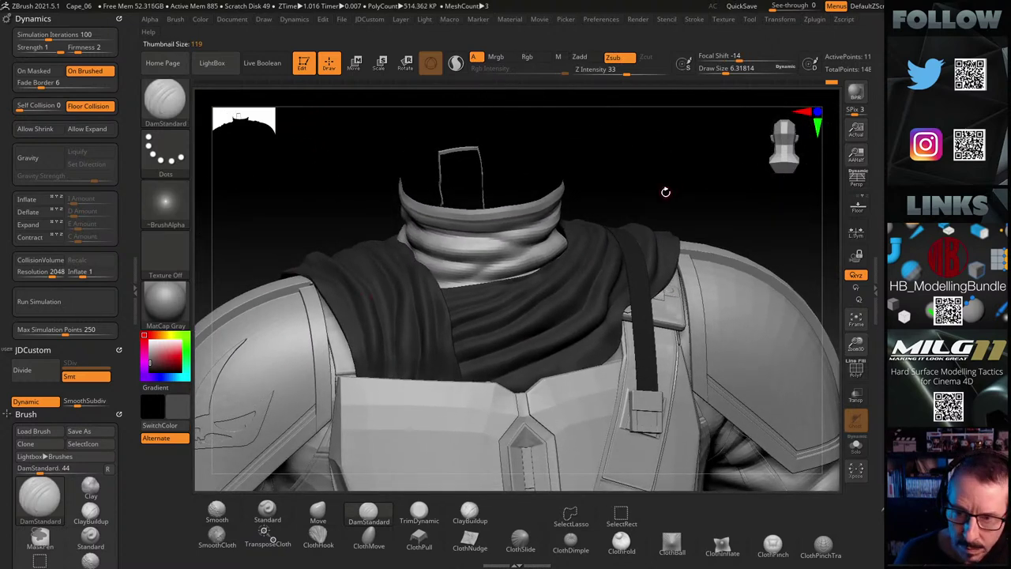
pyautogui.moveTo(666, 193); pyautogui.dragTo(419, 322)
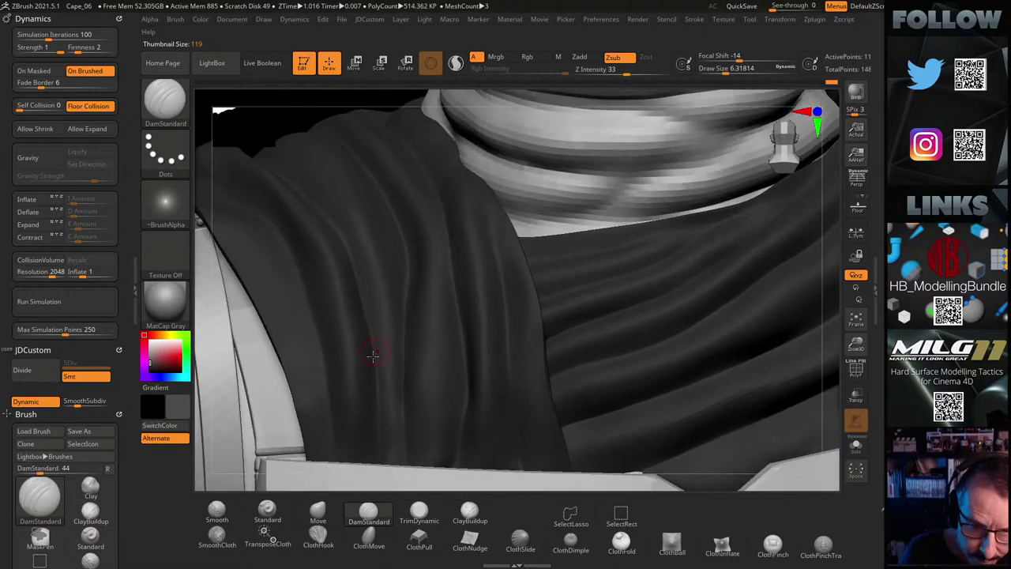
pyautogui.press('shift')
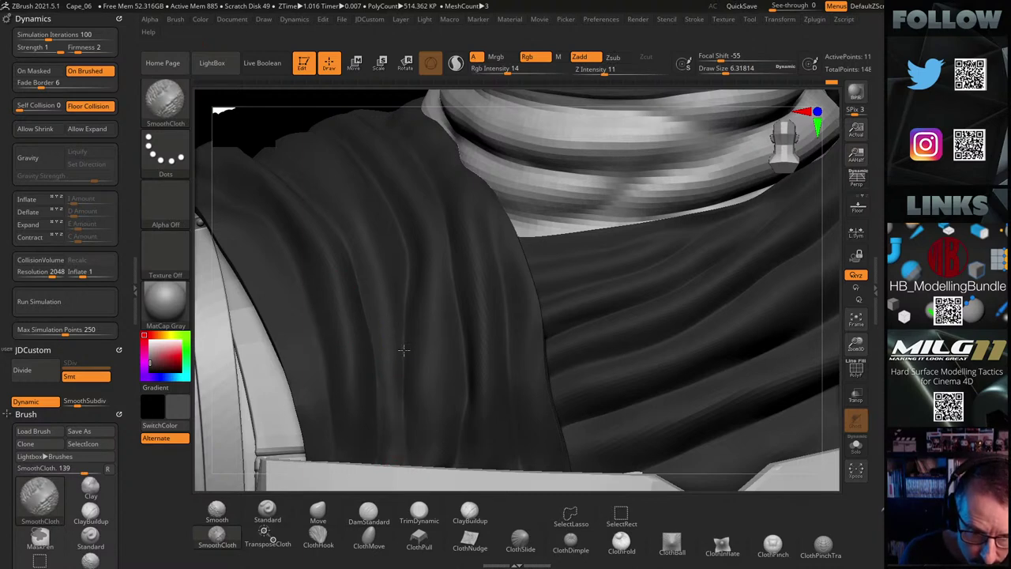
# Add volume to the middle hanging folds with the Standard brush at Draw Size about 11, smooth them, and redefine their creases with DamStandard
pyautogui.click(267, 510)
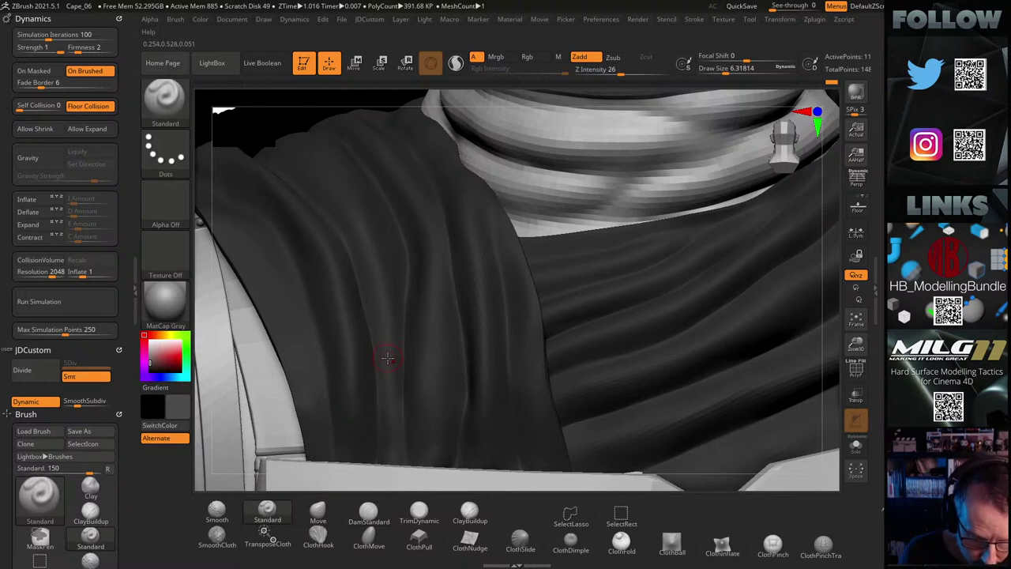
pyautogui.press('s')
pyautogui.moveTo(387, 358); pyautogui.dragTo(387, 357)
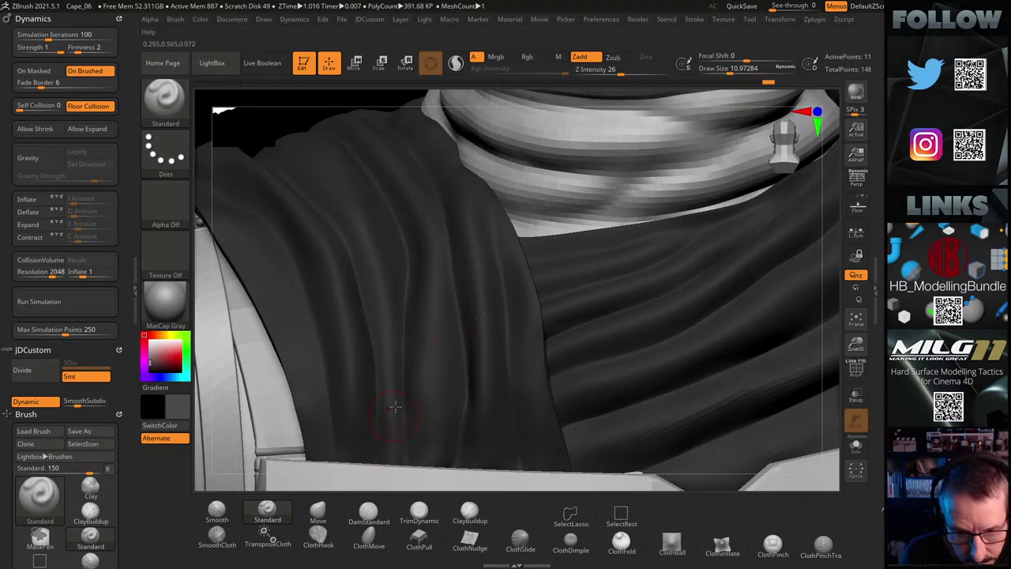
pyautogui.press('shift')
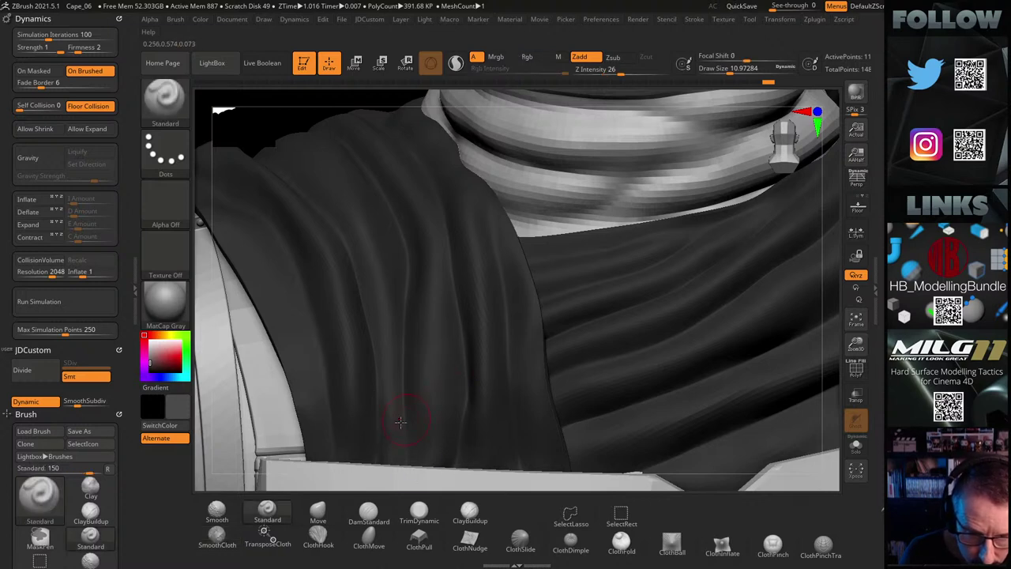
pyautogui.click(371, 514)
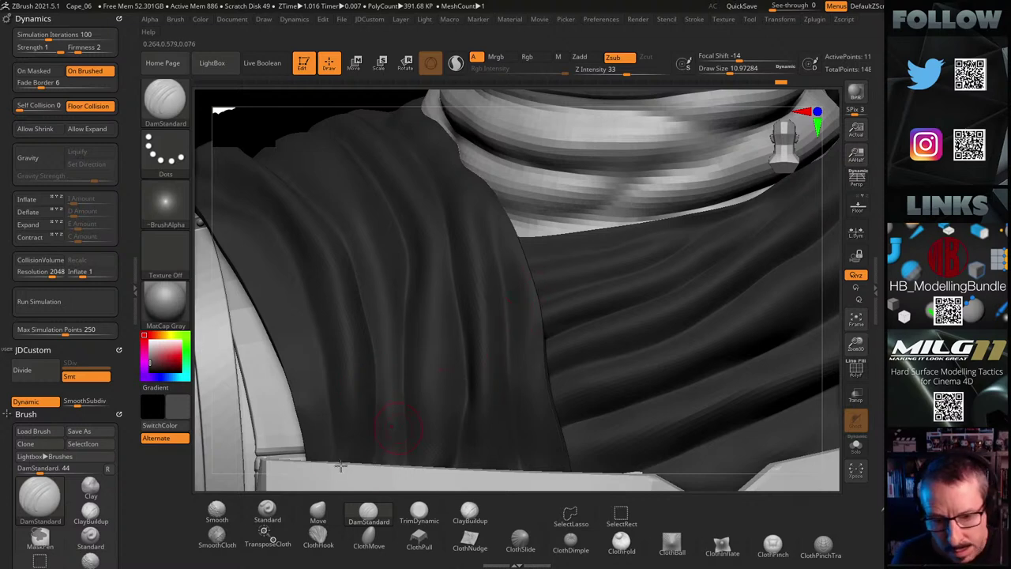
pyautogui.moveTo(302, 120); pyautogui.dragTo(273, 128)
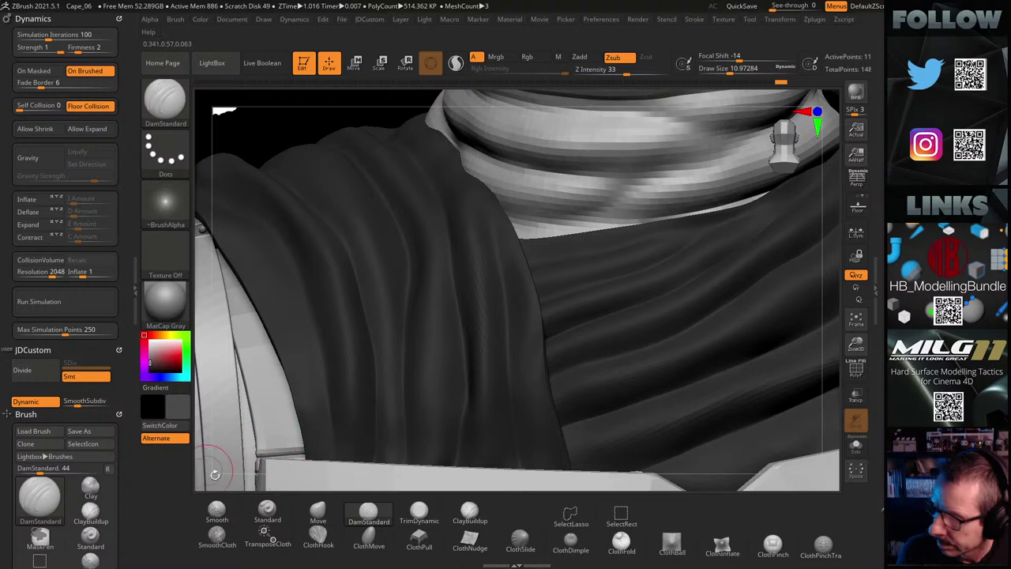
# Accentuate the middle fold's ridge down to the chest plate with the Standard brush at Draw Size about 6.8
pyautogui.click(267, 512)
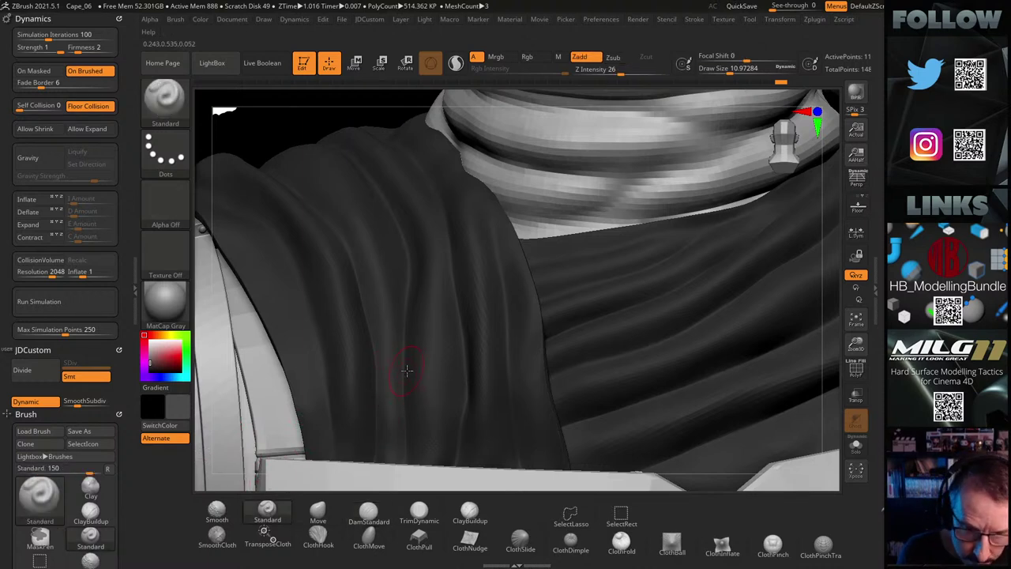
pyautogui.press('s')
pyautogui.moveTo(409, 374); pyautogui.dragTo(404, 381)
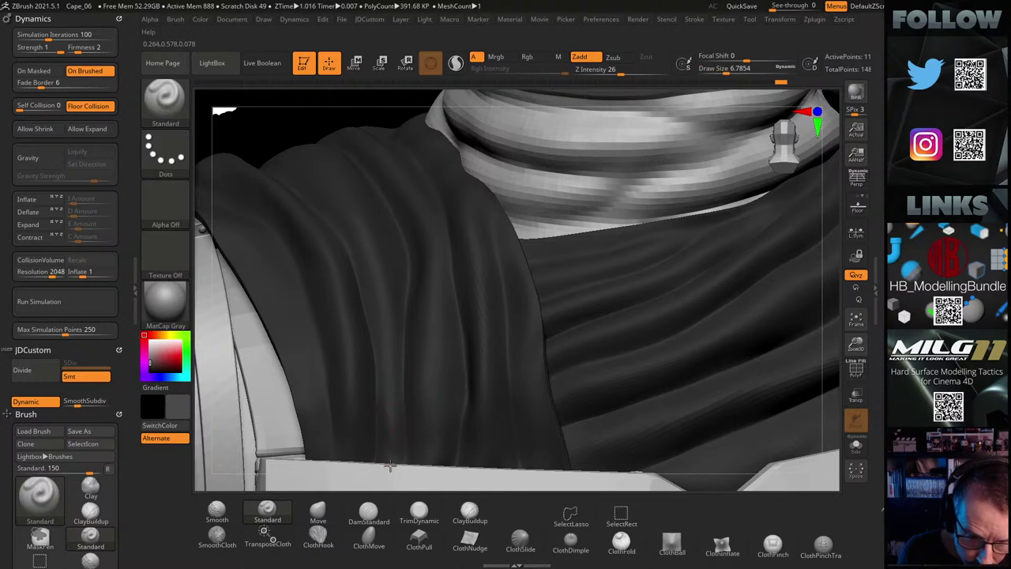
# Refine the middle hanging folds near the chest plate with the Standard brush and smooth their lower ends
pyautogui.moveTo(283, 126)
pyautogui.mouseDown()
pyautogui.moveTo(260, 122)
pyautogui.moveTo(299, 131)
pyautogui.mouseUp()
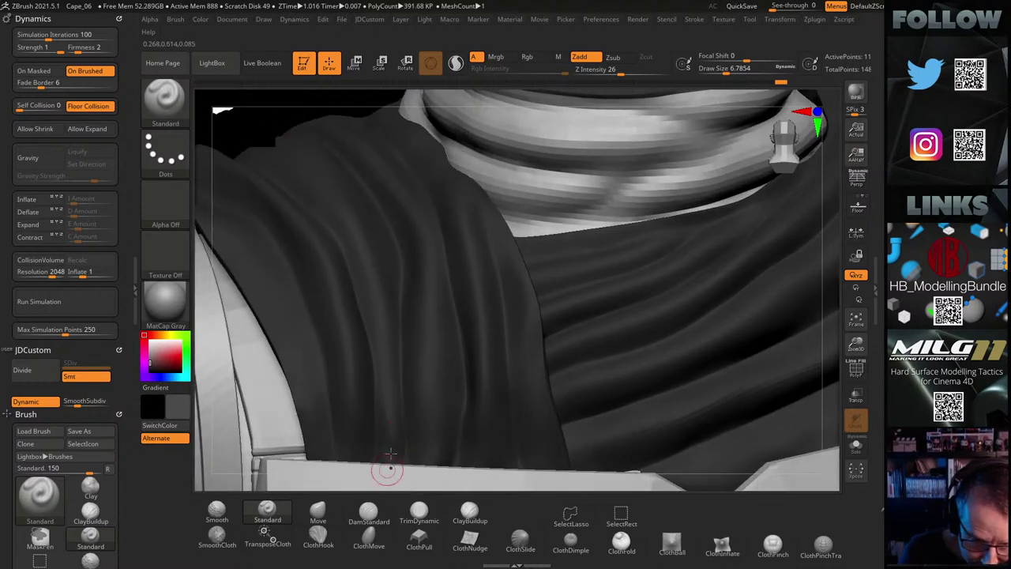
pyautogui.press('shift')
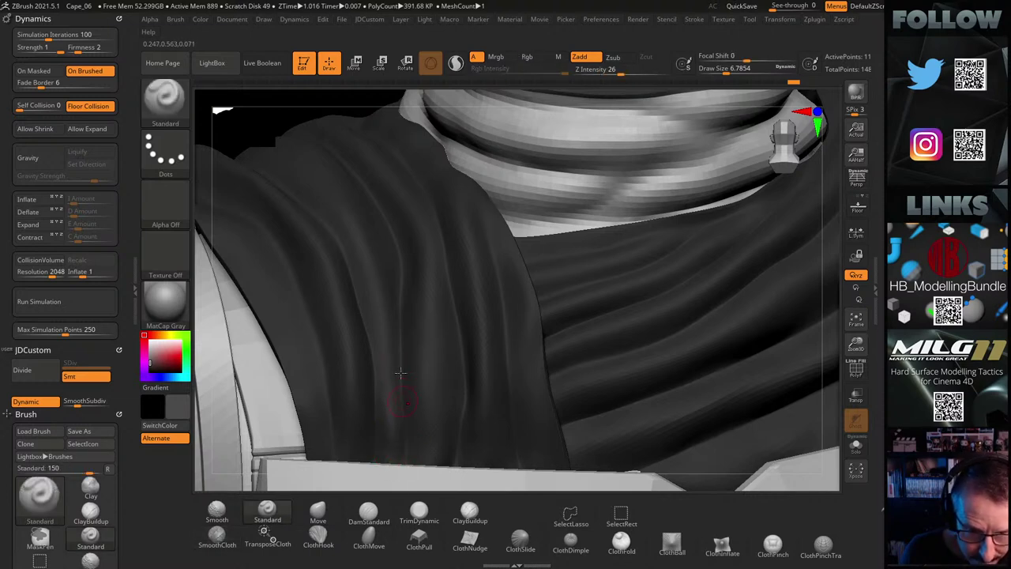
pyautogui.moveTo(287, 110)
pyautogui.mouseDown()
pyautogui.moveTo(255, 104)
pyautogui.moveTo(288, 103)
pyautogui.mouseUp()
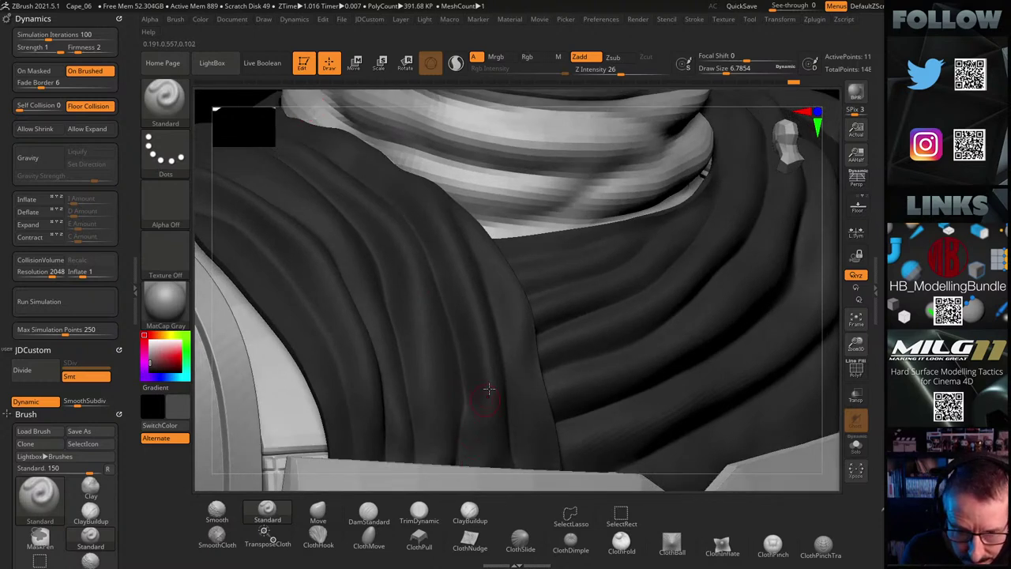
# Deepen the creases between the hanging folds over the shoulder with DamStandard at Draw Size about 6.8
pyautogui.click(368, 512)
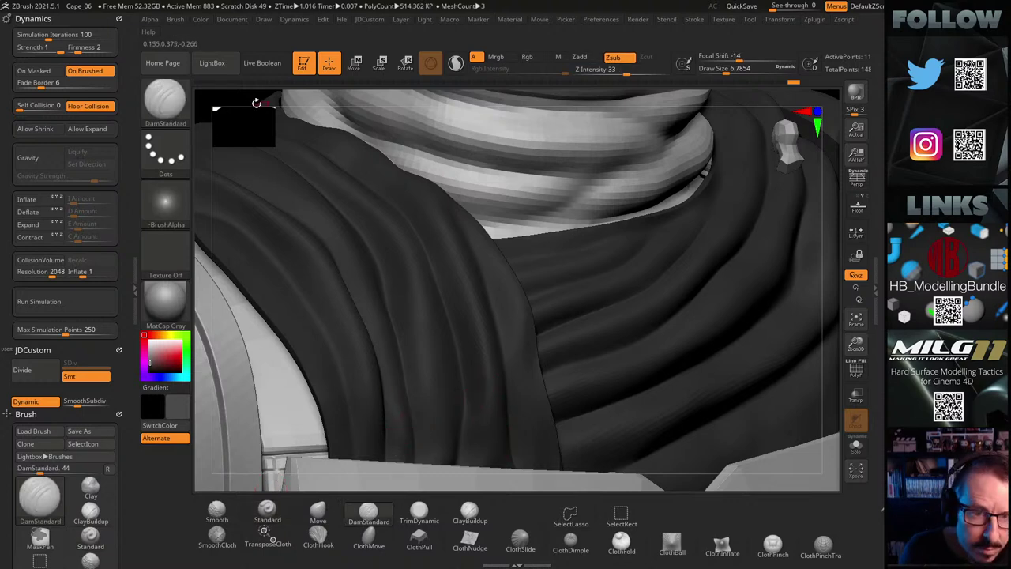
pyautogui.moveTo(250, 101); pyautogui.dragTo(276, 156)
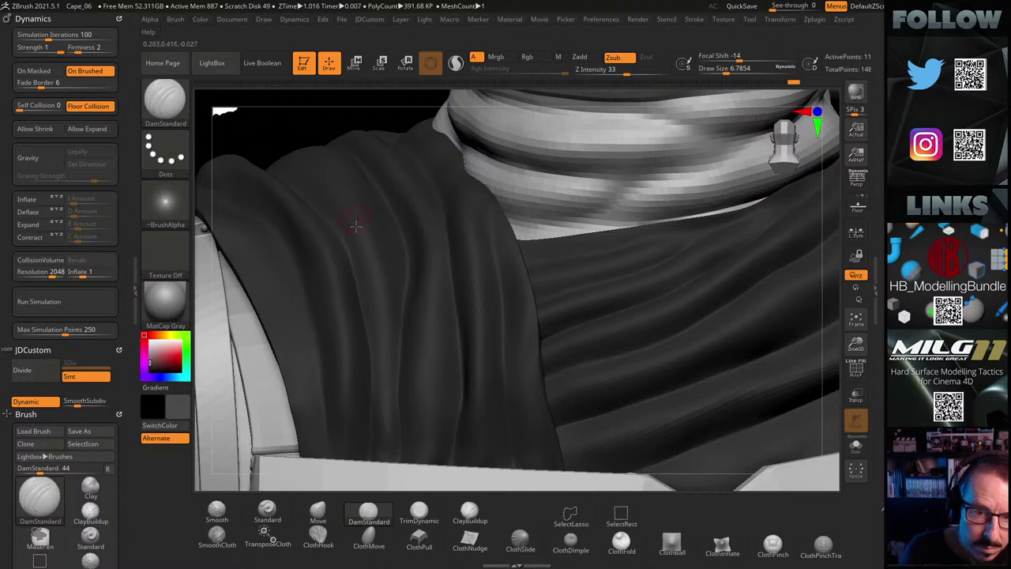
pyautogui.moveTo(289, 127); pyautogui.dragTo(318, 204)
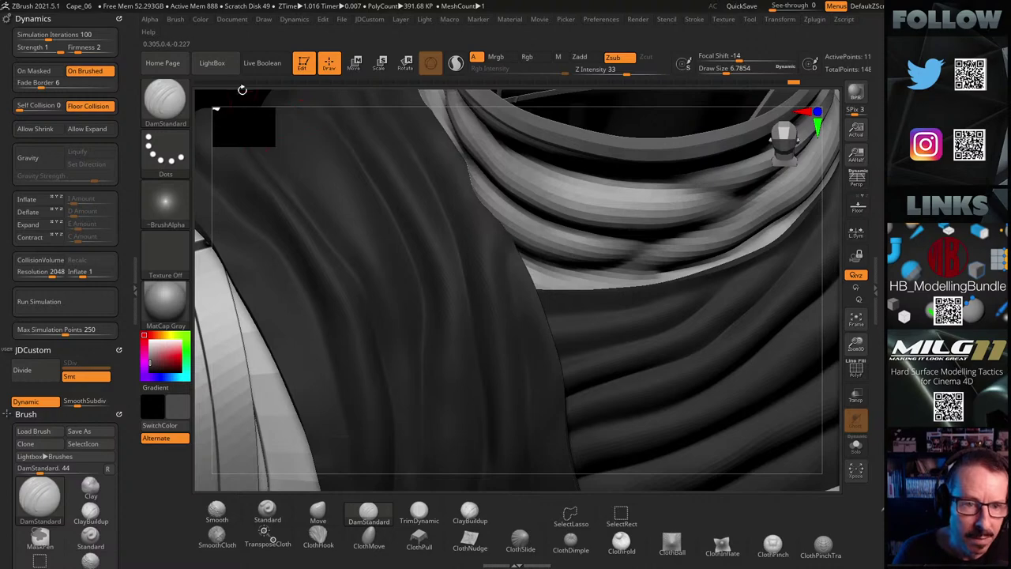
pyautogui.keyDown('alt'); pyautogui.moveTo(245, 96); pyautogui.dragTo(34, 194); pyautogui.keyUp('alt')
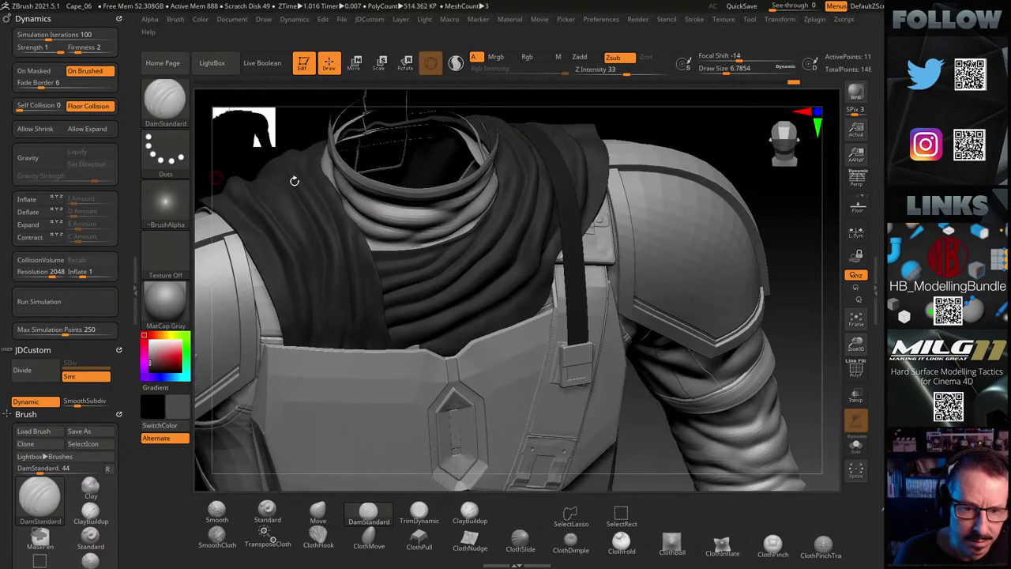
pyautogui.keyDown('alt'); pyautogui.moveTo(730, 133); pyautogui.dragTo(553, 192); pyautogui.keyUp('alt')
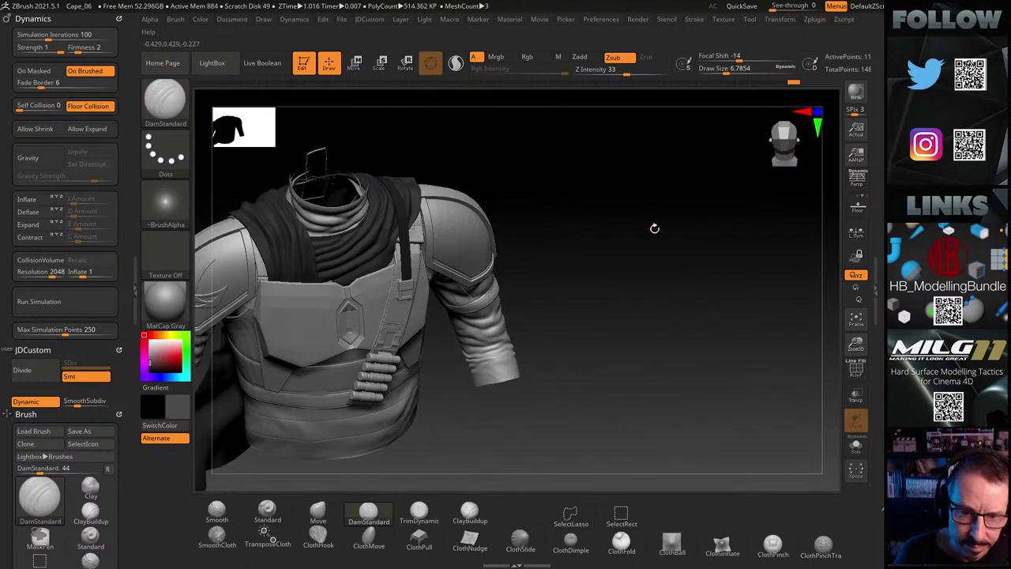
pyautogui.moveTo(609, 235); pyautogui.dragTo(677, 203)
# Reshape the cape's edge beside the neck collar with the Move and ClothMove brushes at Draw Size about 39
pyautogui.moveTo(299, 208); pyautogui.dragTo(304, 291)
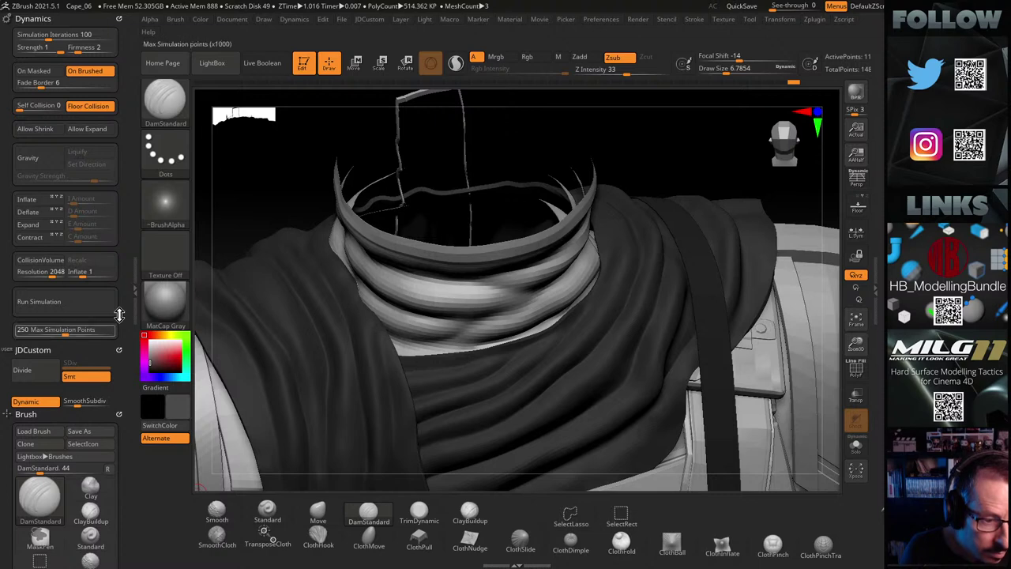
pyautogui.scroll(-10, 77, 349)
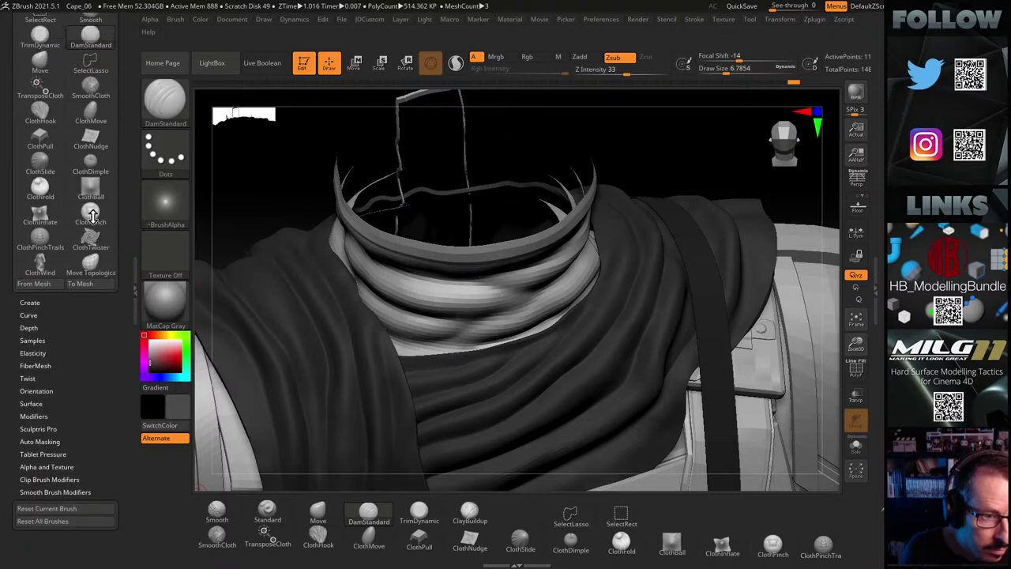
pyautogui.scroll(2, 93, 235)
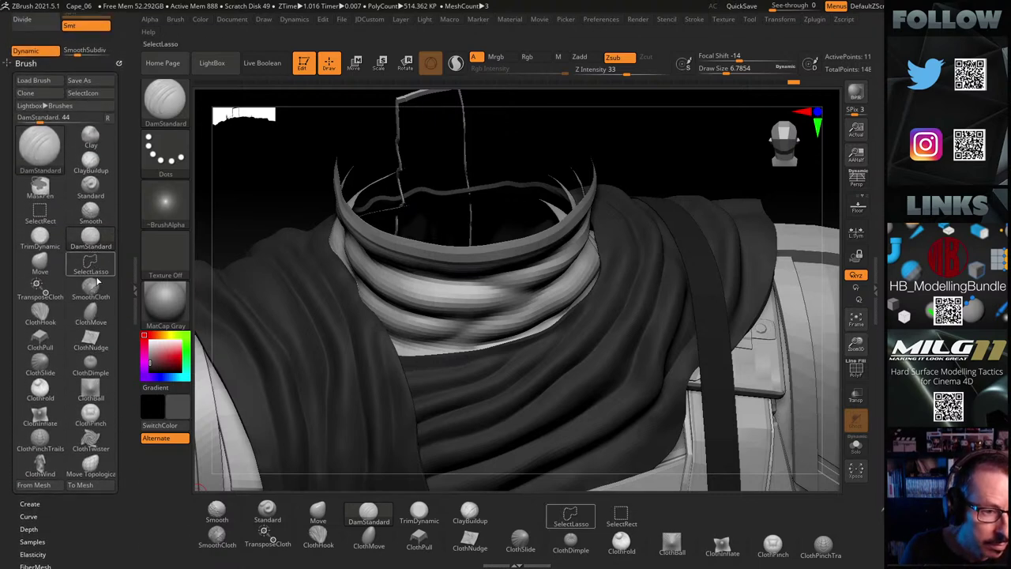
pyautogui.click(317, 513)
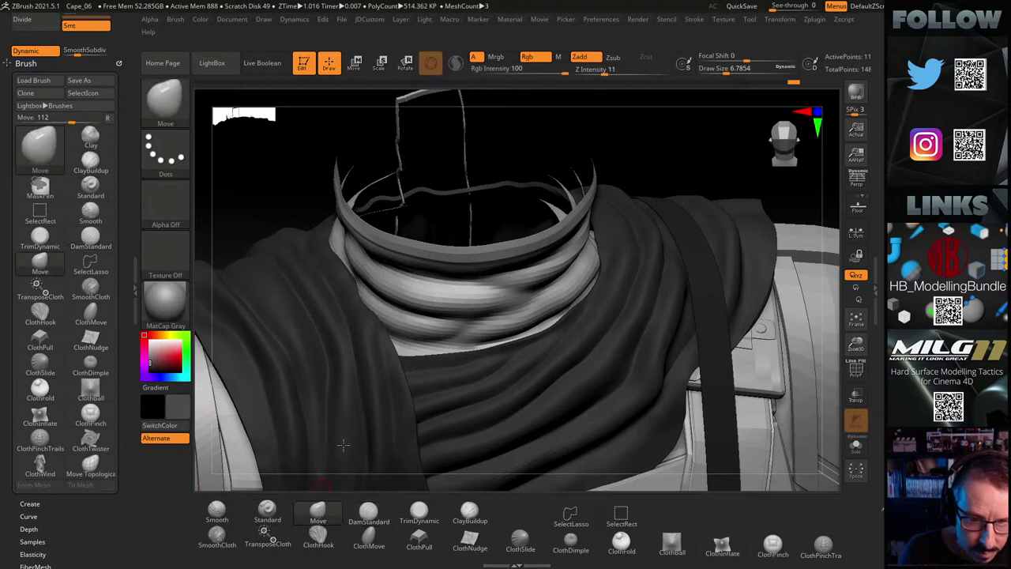
pyautogui.press('s')
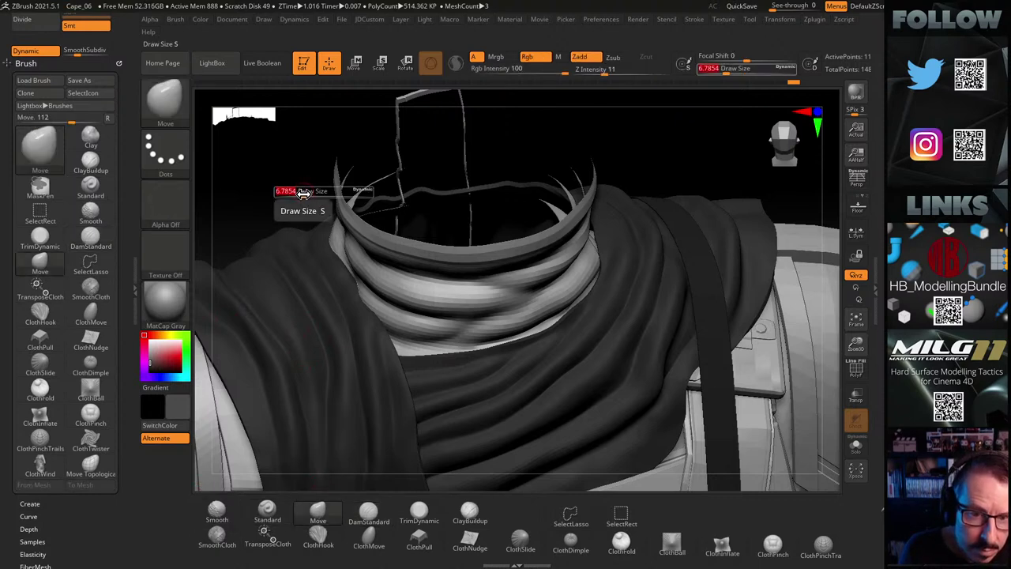
pyautogui.moveTo(308, 194); pyautogui.dragTo(332, 194)
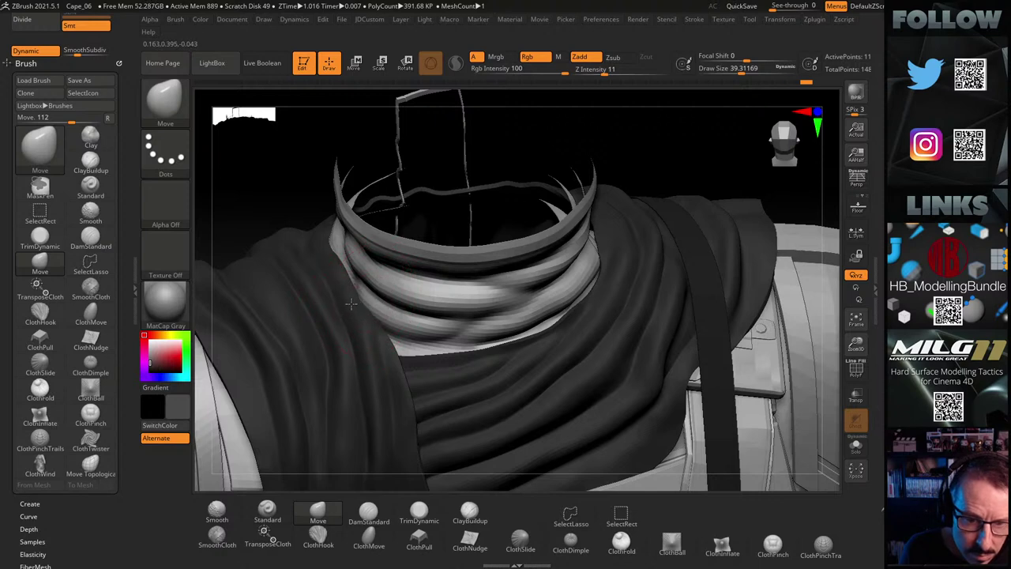
pyautogui.moveTo(305, 183)
pyautogui.mouseDown()
pyautogui.moveTo(305, 204)
pyautogui.moveTo(305, 187)
pyautogui.mouseUp()
pyautogui.click(368, 539)
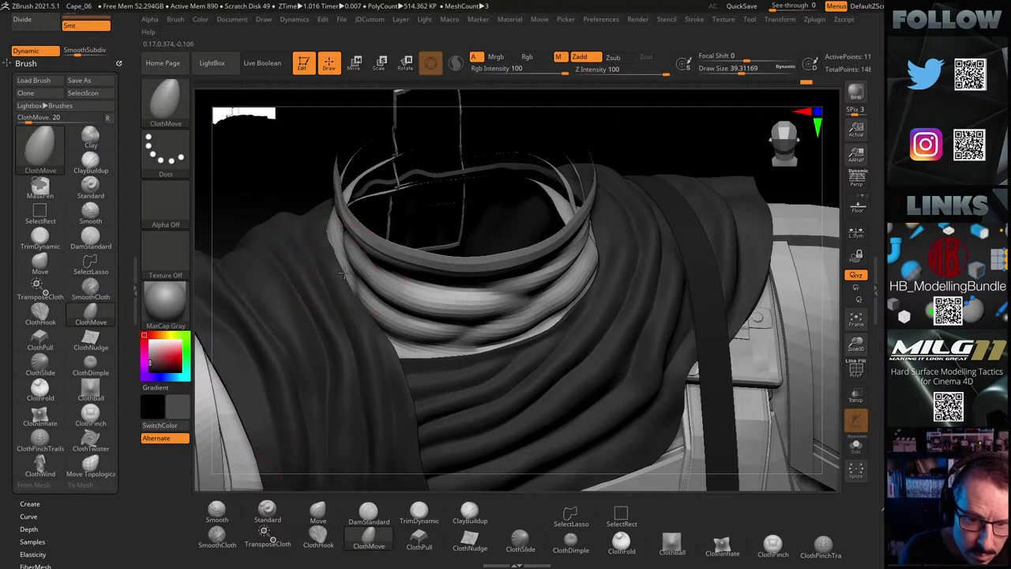
pyautogui.moveTo(325, 190); pyautogui.dragTo(324, 208, button='right')
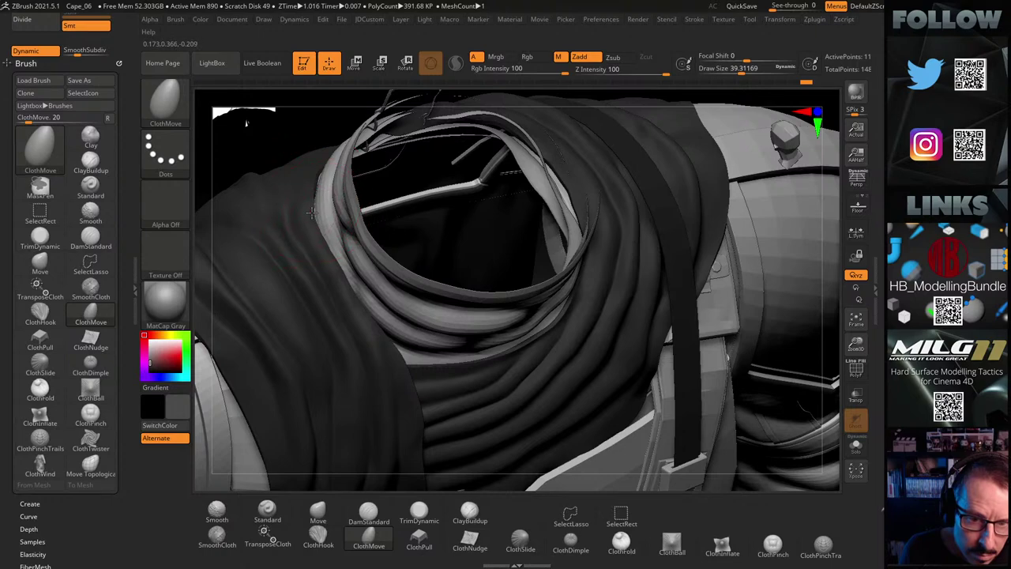
pyautogui.moveTo(312, 212); pyautogui.dragTo(303, 177)
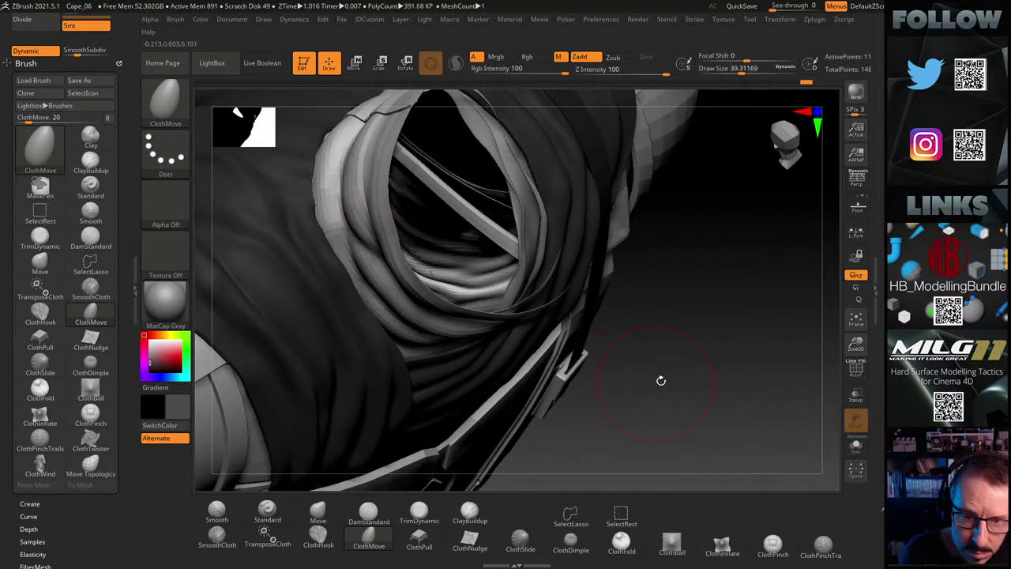
pyautogui.moveTo(662, 380); pyautogui.dragTo(323, 251)
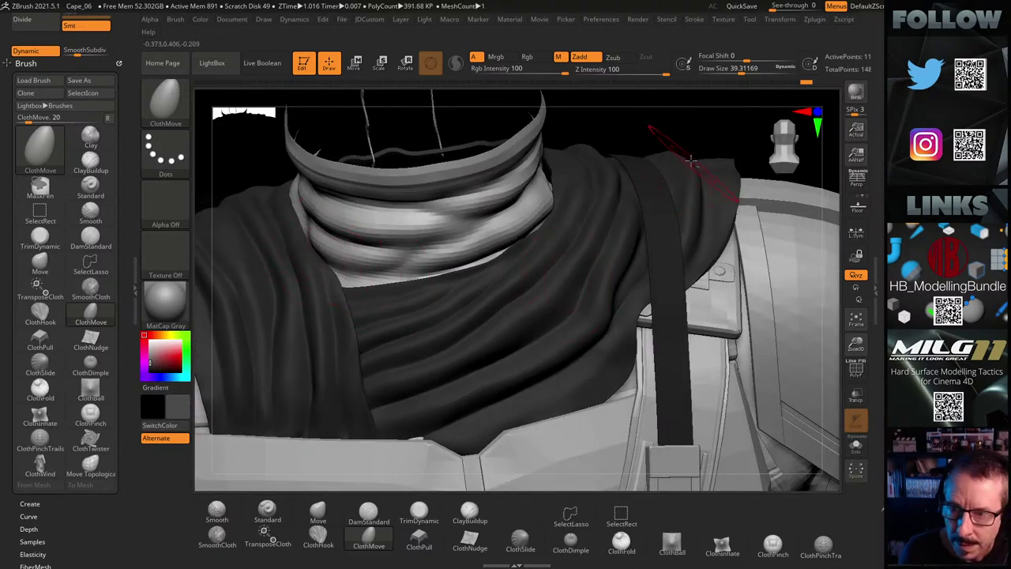
pyautogui.moveTo(505, 260); pyautogui.dragTo(728, 147)
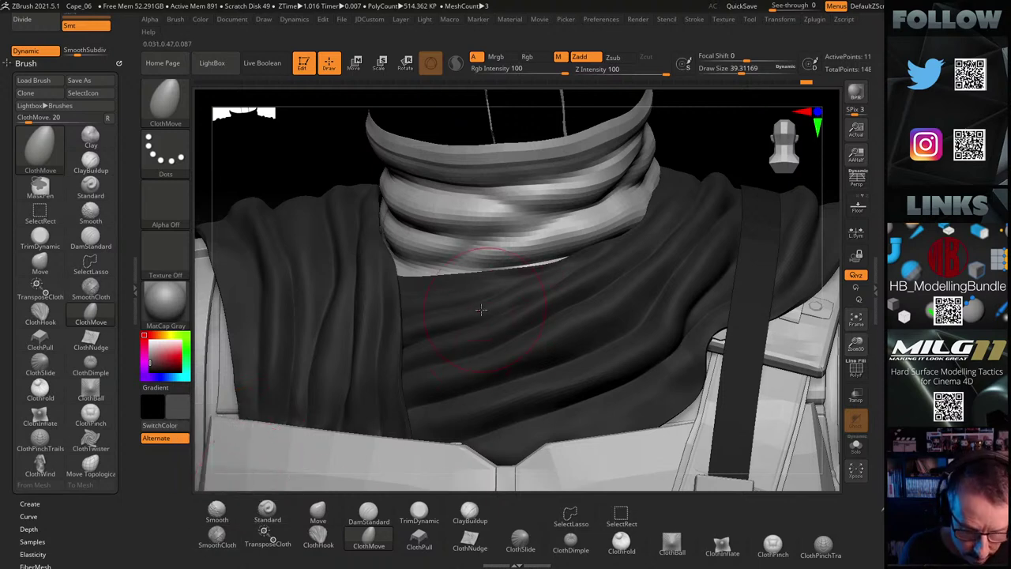
# Adjust the cape's front neckline with ClothMove at Draw Size about 14 and even it out with SmoothCloth
pyautogui.press('s')
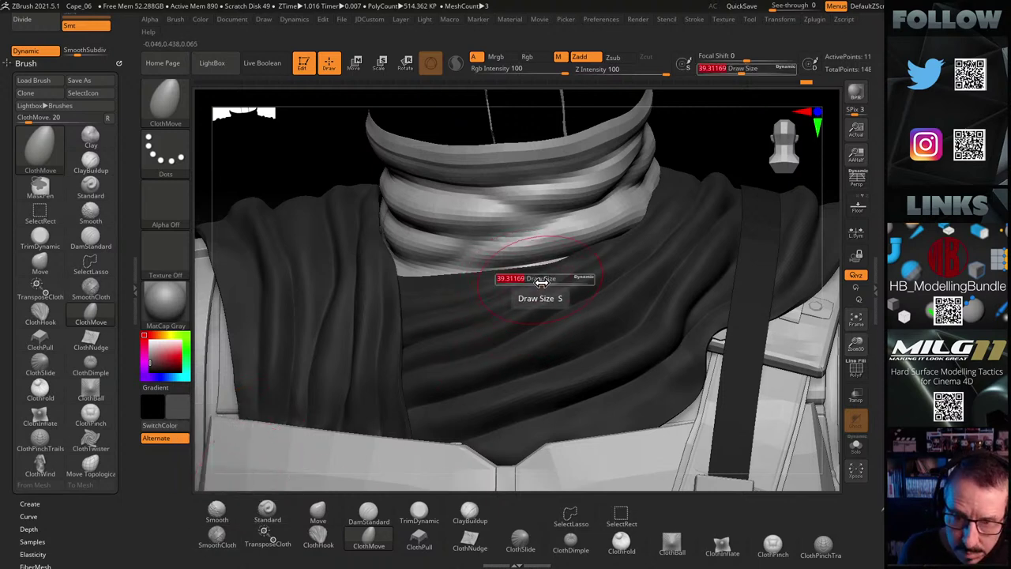
pyautogui.moveTo(541, 283)
pyautogui.mouseDown()
pyautogui.moveTo(528, 284)
pyautogui.moveTo(561, 259)
pyautogui.mouseUp()
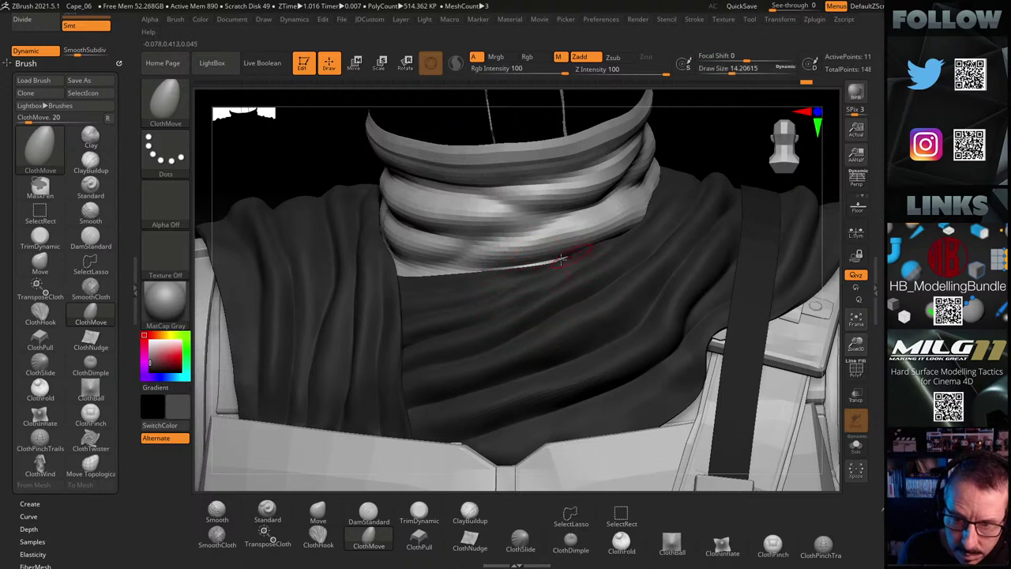
pyautogui.press('s')
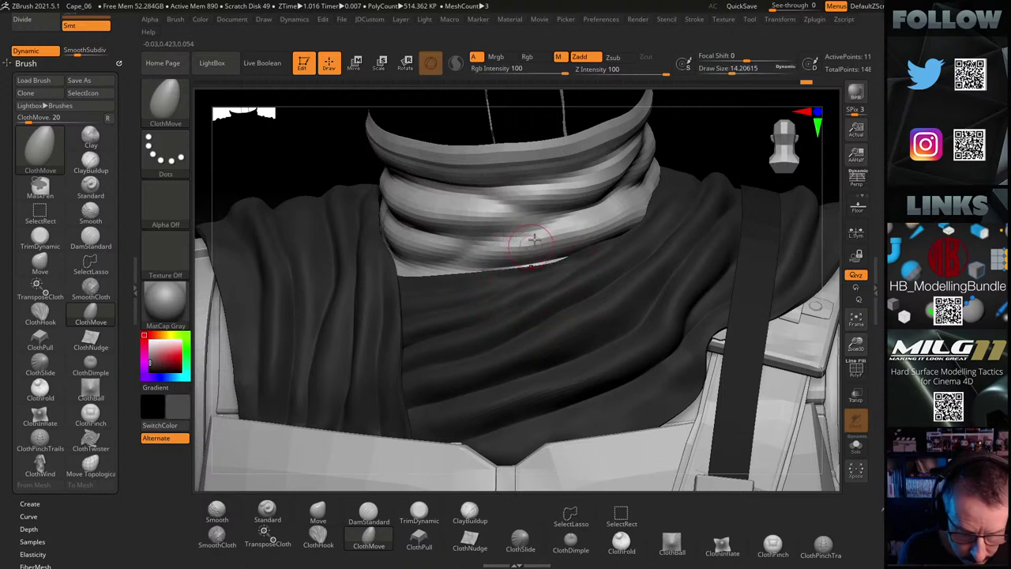
pyautogui.press('shift')
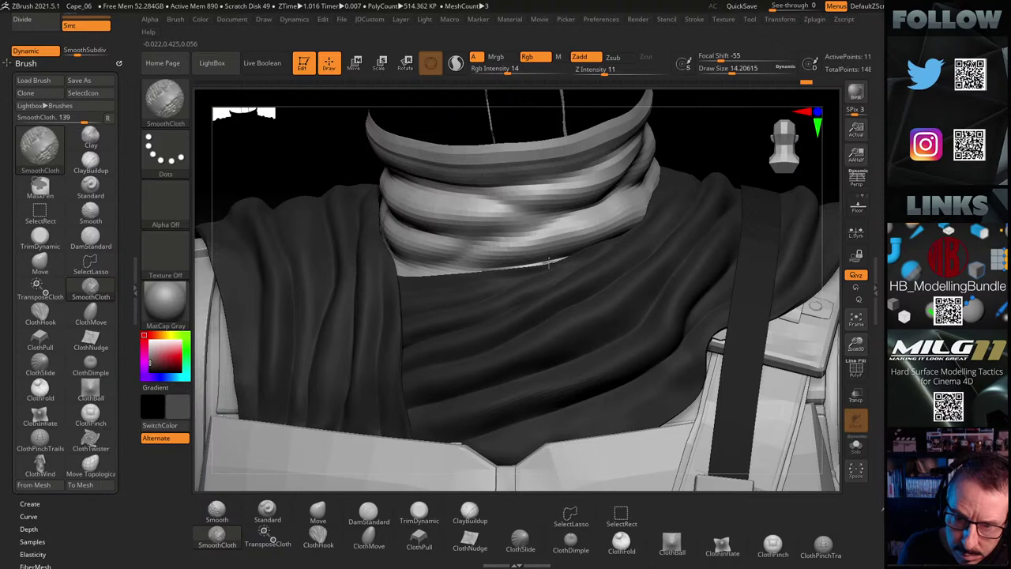
# Quick-save the project with the whole torso framed from the front
pyautogui.moveTo(729, 145)
pyautogui.mouseDown()
pyautogui.moveTo(721, 165)
pyautogui.moveTo(740, 181)
pyautogui.moveTo(763, 161)
pyautogui.moveTo(710, 155)
pyautogui.moveTo(726, 144)
pyautogui.moveTo(474, 214)
pyautogui.mouseUp()
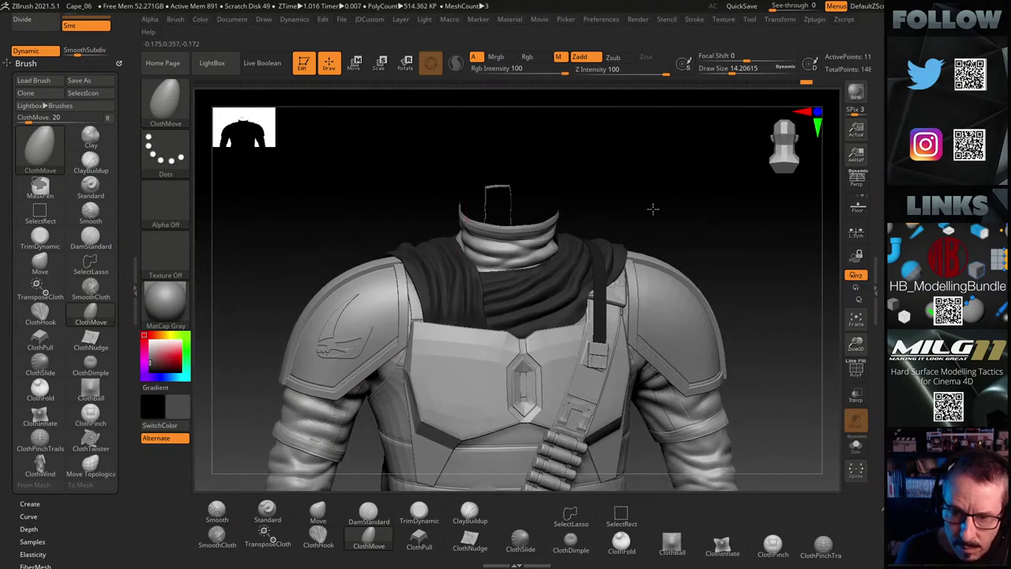
pyautogui.moveTo(653, 208)
pyautogui.mouseDown()
pyautogui.moveTo(577, 225)
pyautogui.moveTo(521, 263)
pyautogui.moveTo(634, 210)
pyautogui.mouseUp()
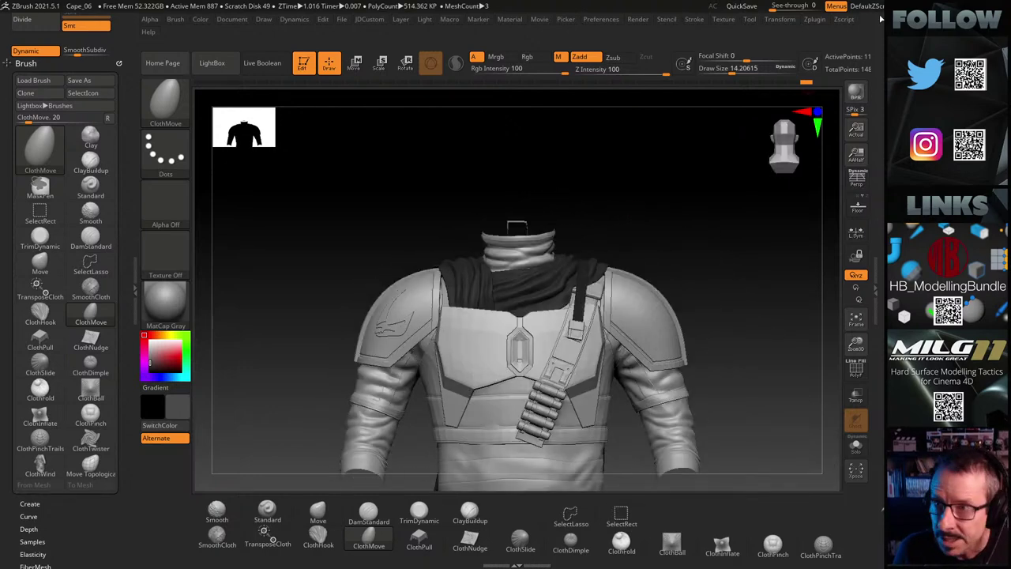
pyautogui.click(743, 7)
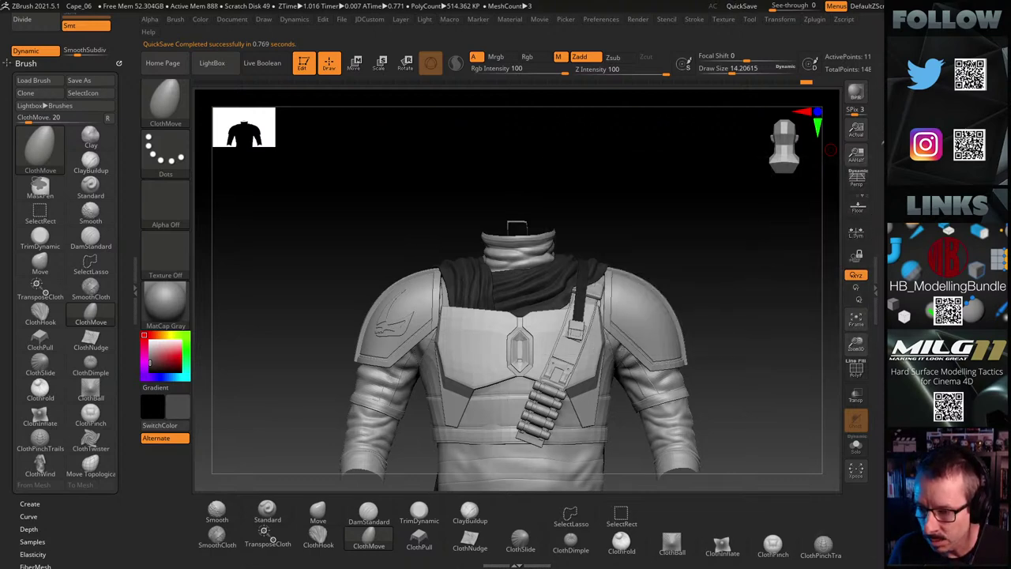
# Look through the neighbouring subtools and examine the cape's dynamic subdivision and thickness around the collar and strap
pyautogui.press('Up')
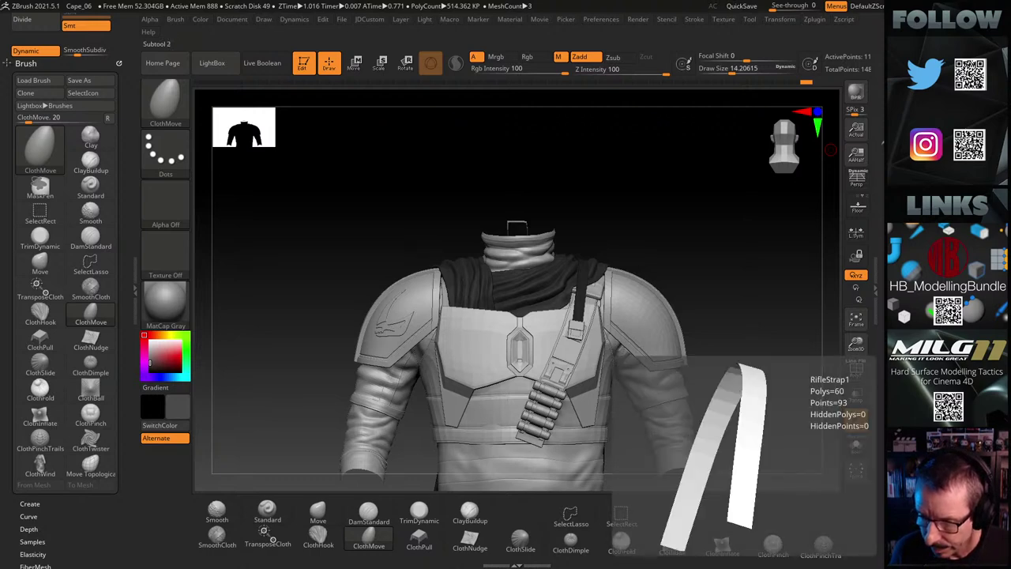
pyautogui.press('Up')
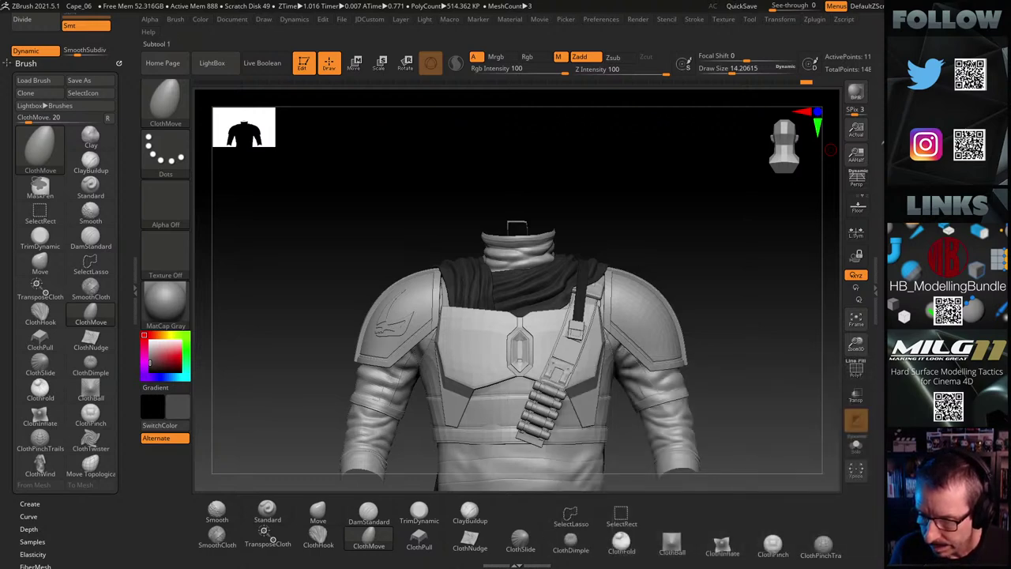
pyautogui.press('Up')
pyautogui.press('Up')
pyautogui.press('Down')
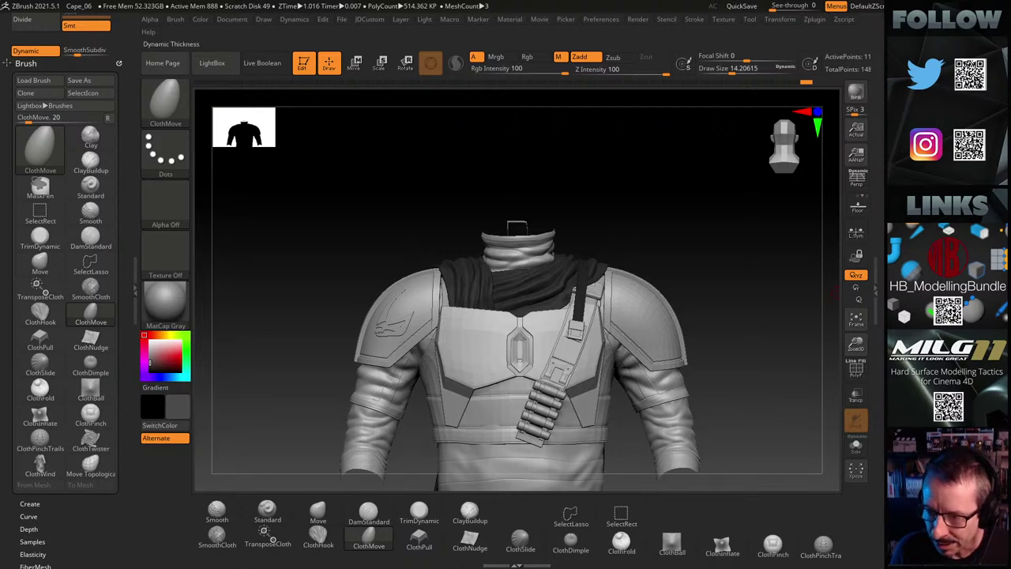
pyautogui.keyDown('alt'); pyautogui.moveTo(627, 260); pyautogui.dragTo(830, 293); pyautogui.keyUp('alt')
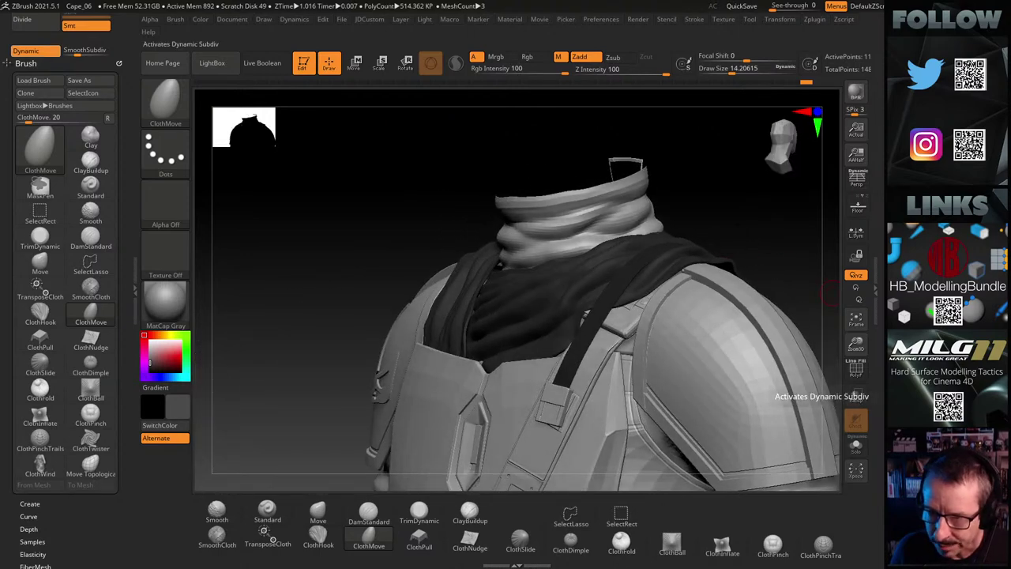
pyautogui.moveTo(688, 214); pyautogui.dragTo(811, 198)
pyautogui.press('d')
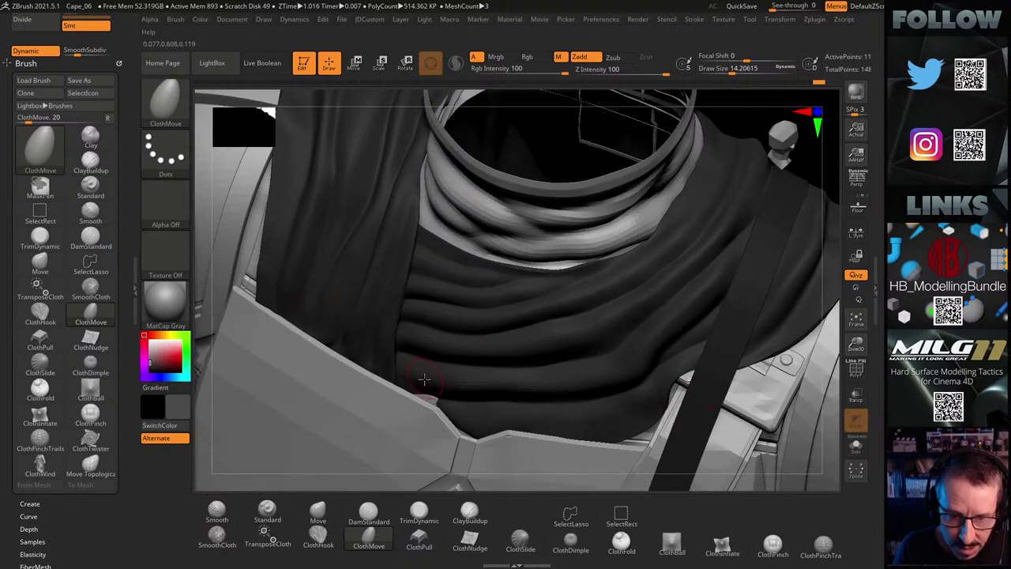
# Nudge the cape's lower front edge behind the chest plate with ClothMove at Draw Size about 72.5, and quick-save the project
pyautogui.press('s')
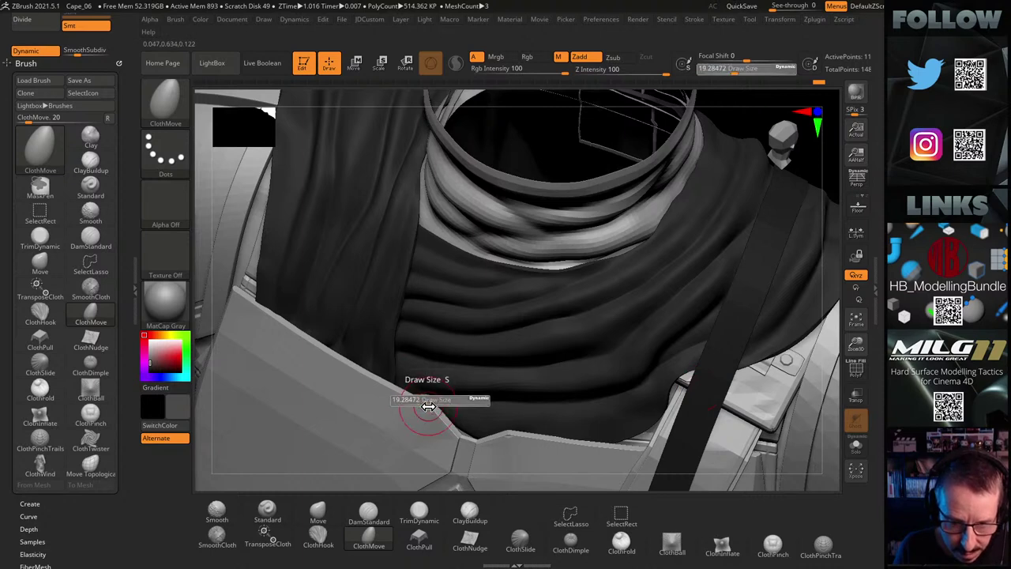
pyautogui.moveTo(418, 403); pyautogui.dragTo(443, 404)
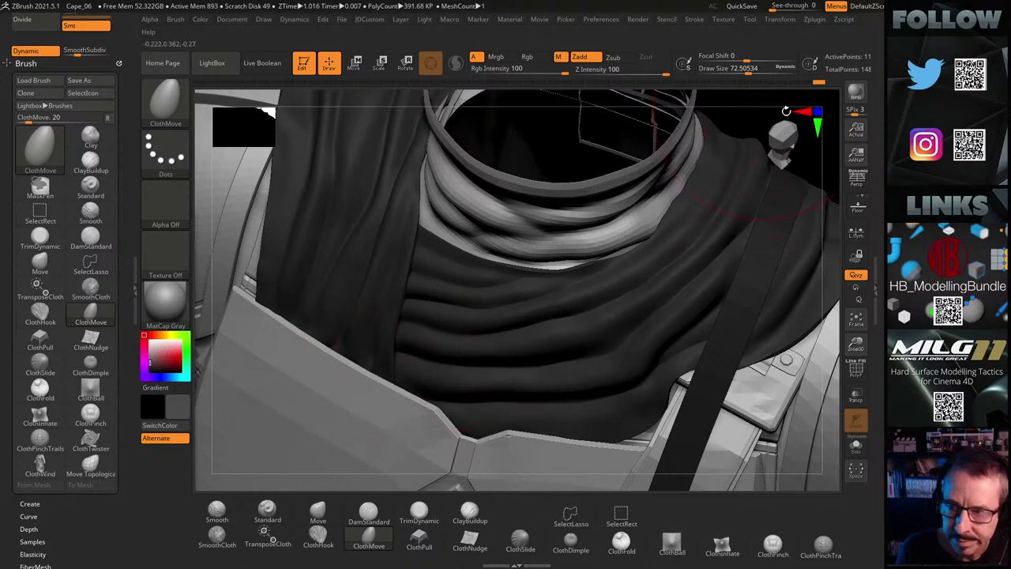
pyautogui.moveTo(822, 143); pyautogui.dragTo(693, 266)
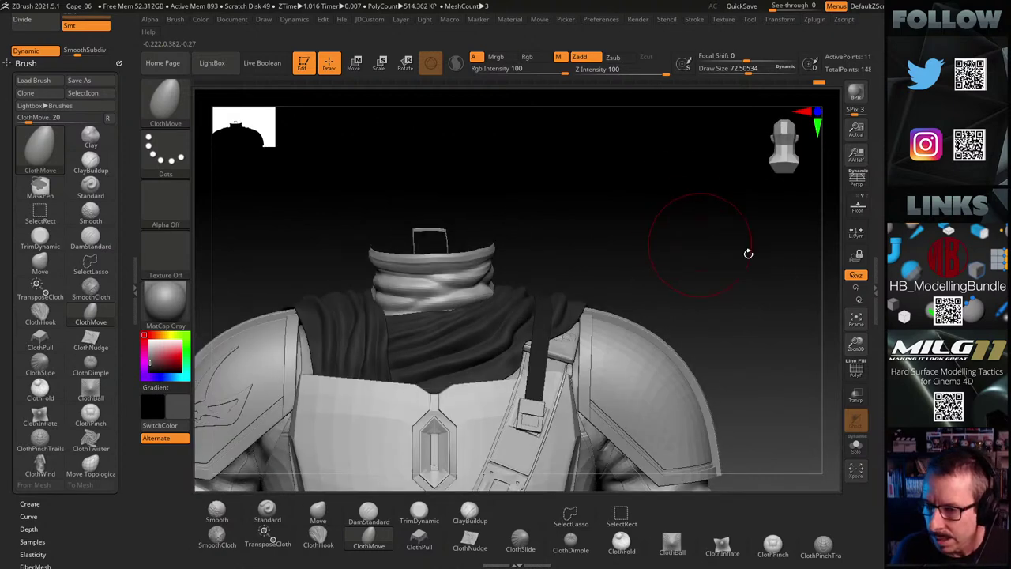
pyautogui.click(748, 8)
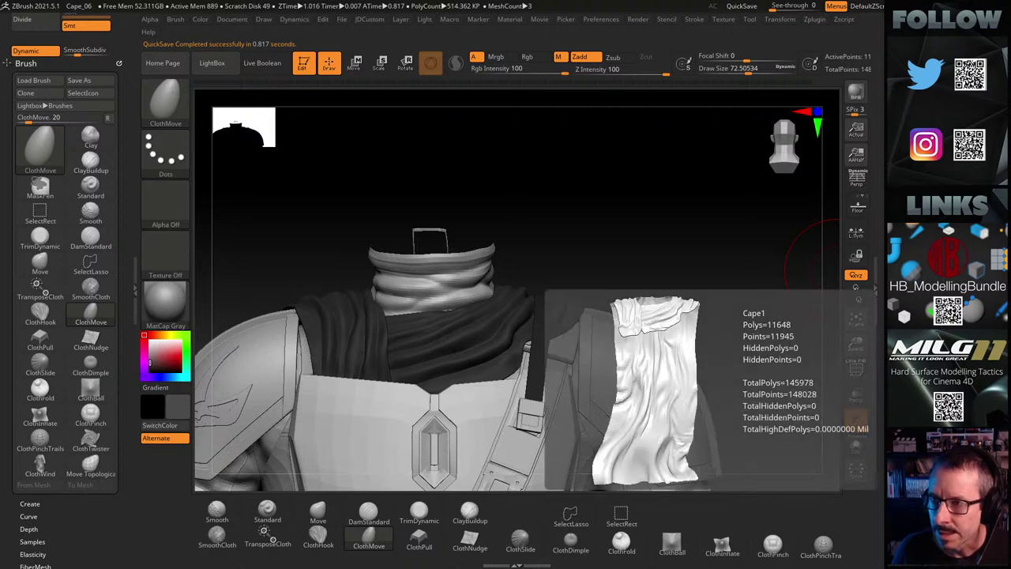
# Send the sculpted cape over from ZBrush to Cinema 4D and switch to Cinema 4D
pyautogui.click(924, 79)
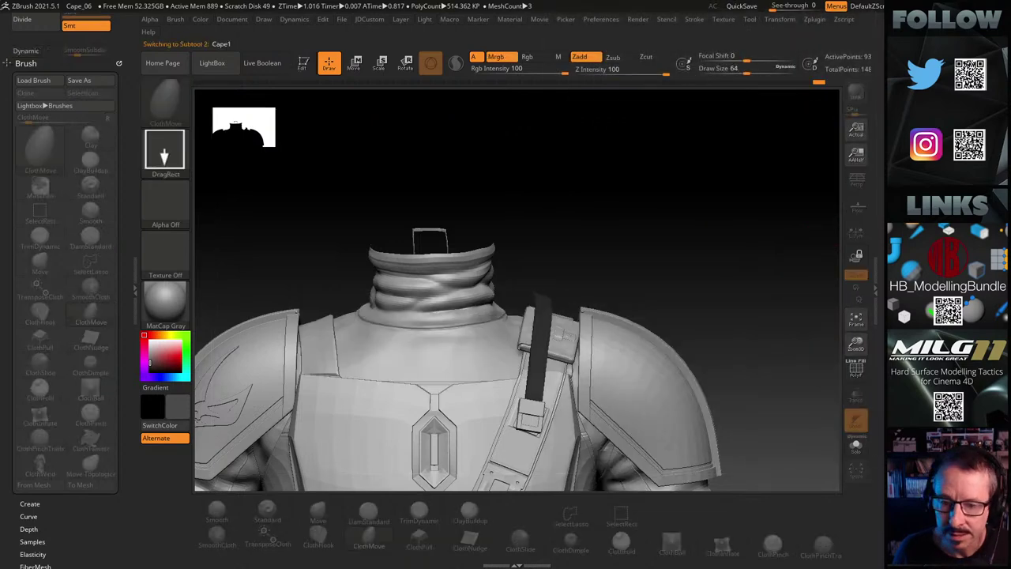
pyautogui.hotkey('ctrl', 's')
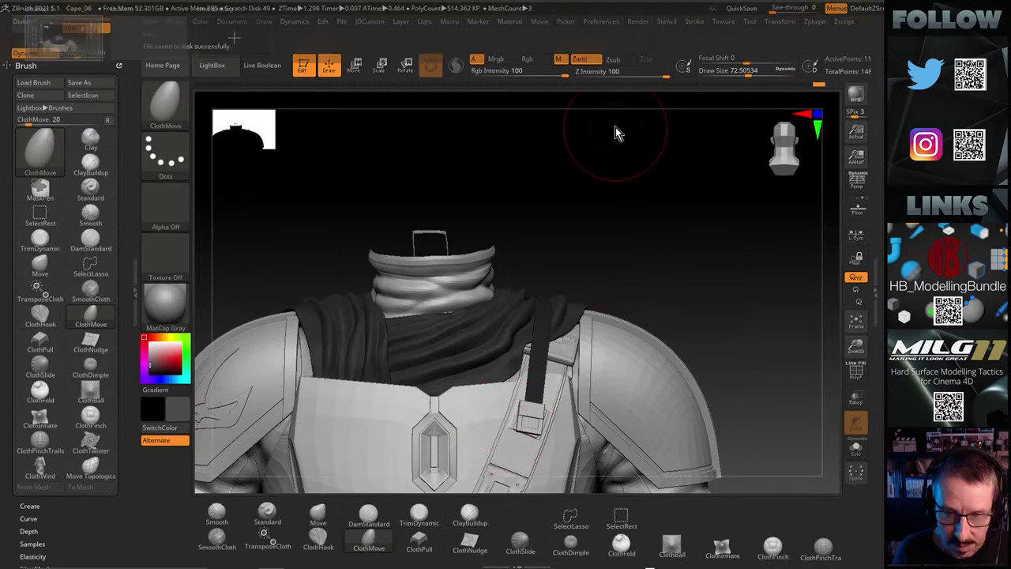
pyautogui.press('super+Tab')
pyautogui.click(352, 144)
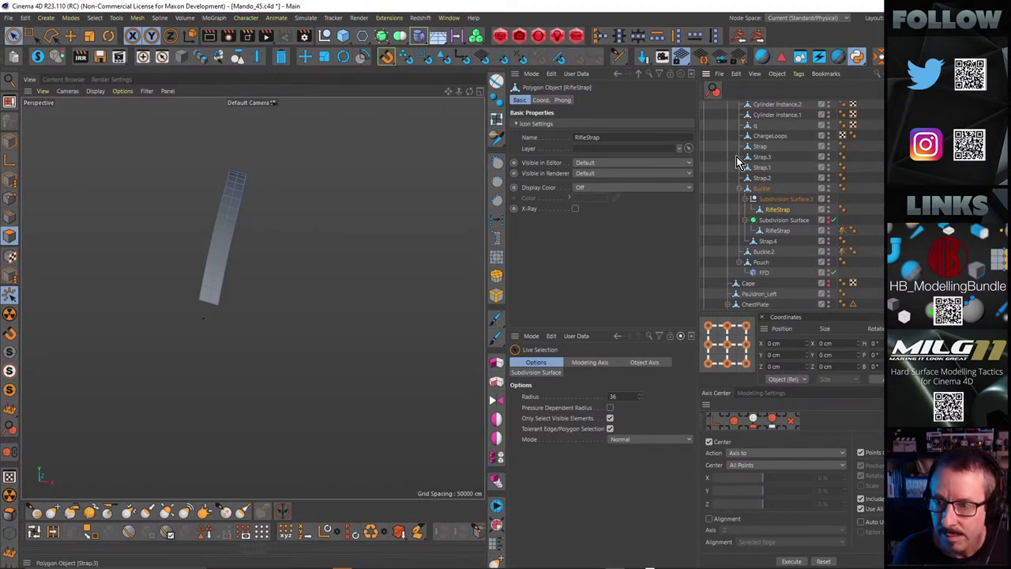
# Delete the material tag from the imported Cape1 object
pyautogui.scroll(3, 790, 198)
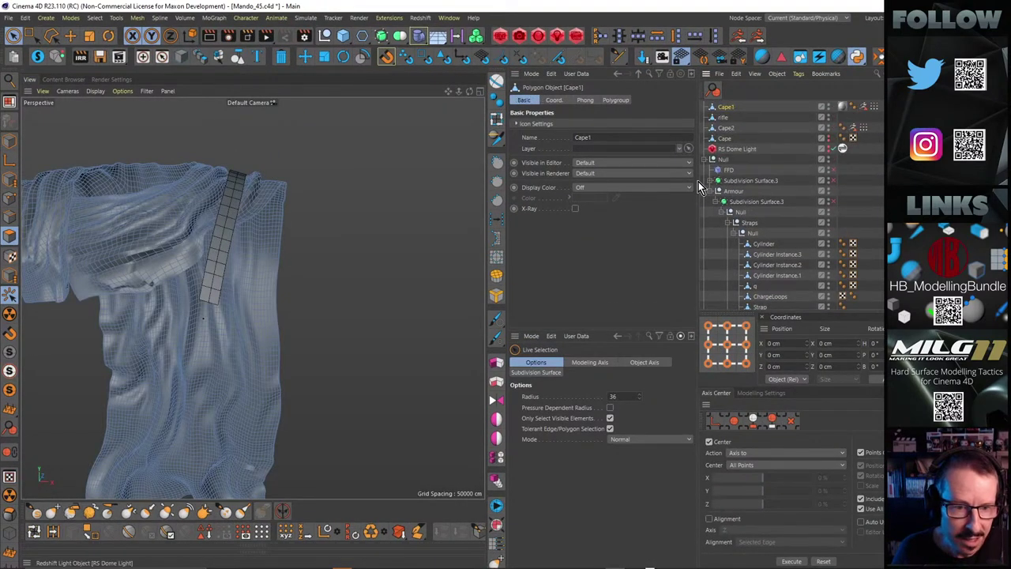
pyautogui.keyDown('alt'); pyautogui.moveTo(314, 172); pyautogui.dragTo(437, 229); pyautogui.keyUp('alt')
pyautogui.moveTo(382, 276)
pyautogui.keyDown('alt'); pyautogui.mouseDown()
pyautogui.moveTo(364, 280)
pyautogui.moveTo(387, 269)
pyautogui.mouseUp(); pyautogui.keyUp('alt')
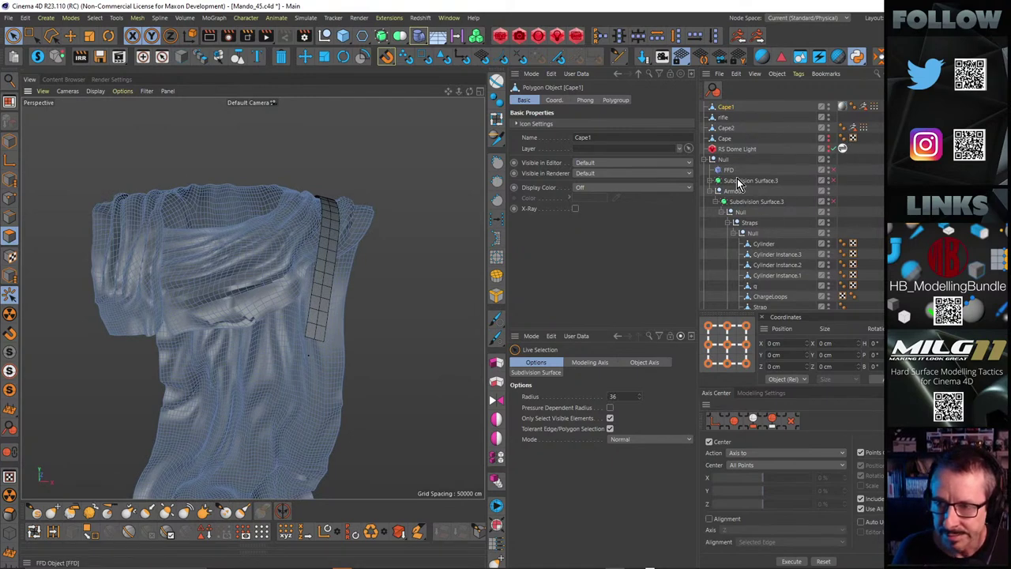
pyautogui.click(842, 108)
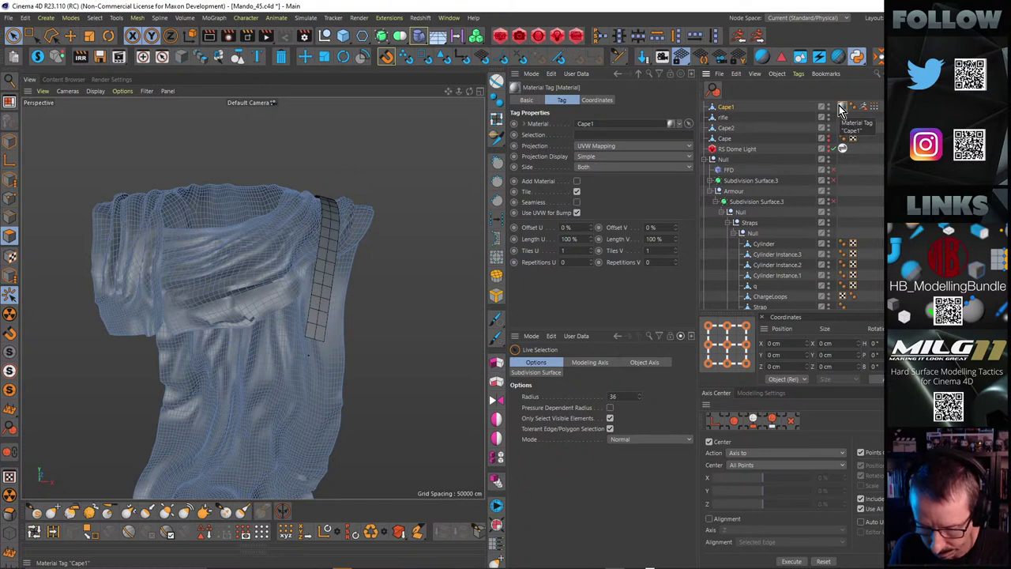
pyautogui.press('Delete')
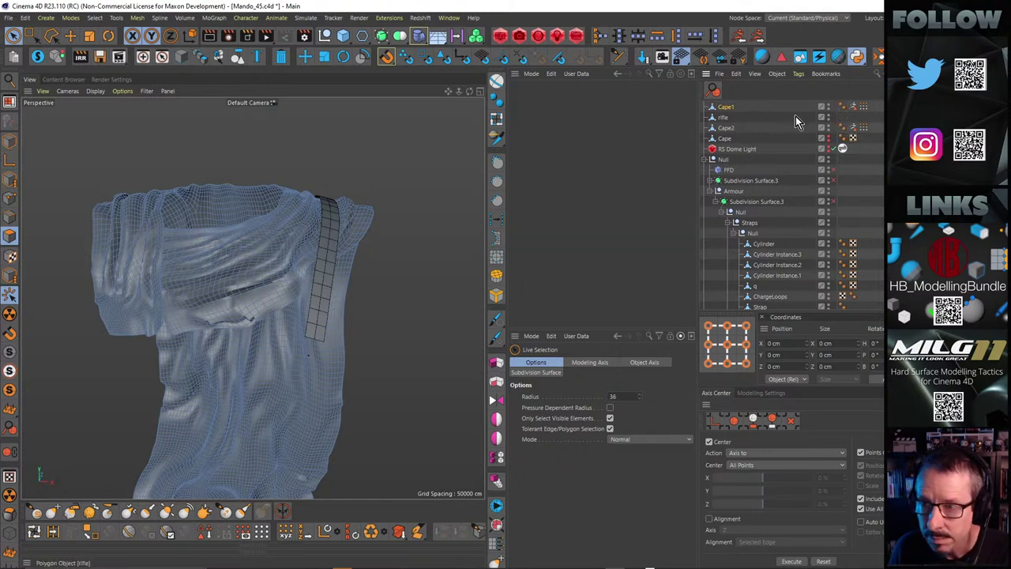
# Delete the leftover Cape2 and Cape objects listed below the rifle, keeping Cape1
pyautogui.click(726, 128)
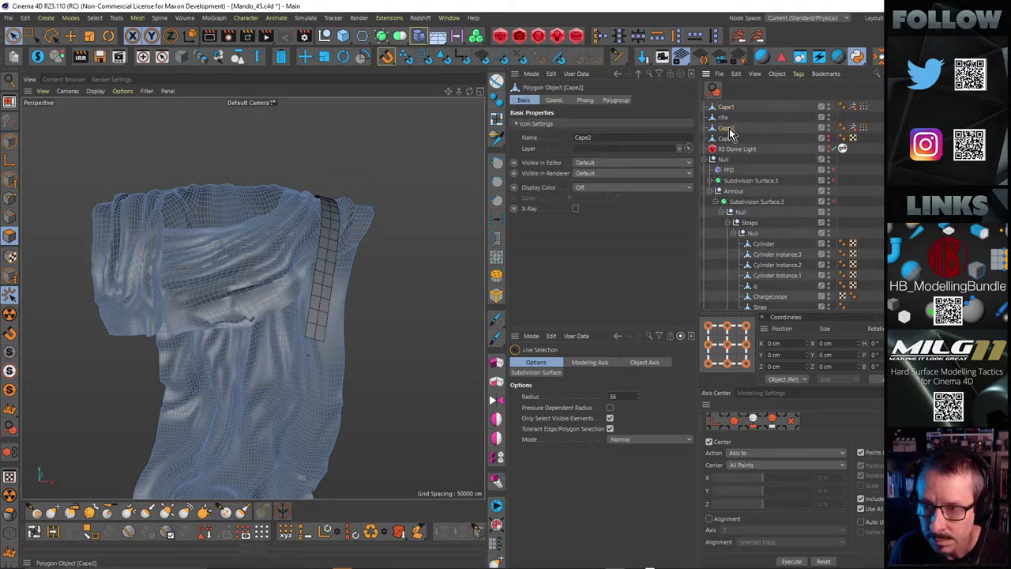
pyautogui.press('Delete')
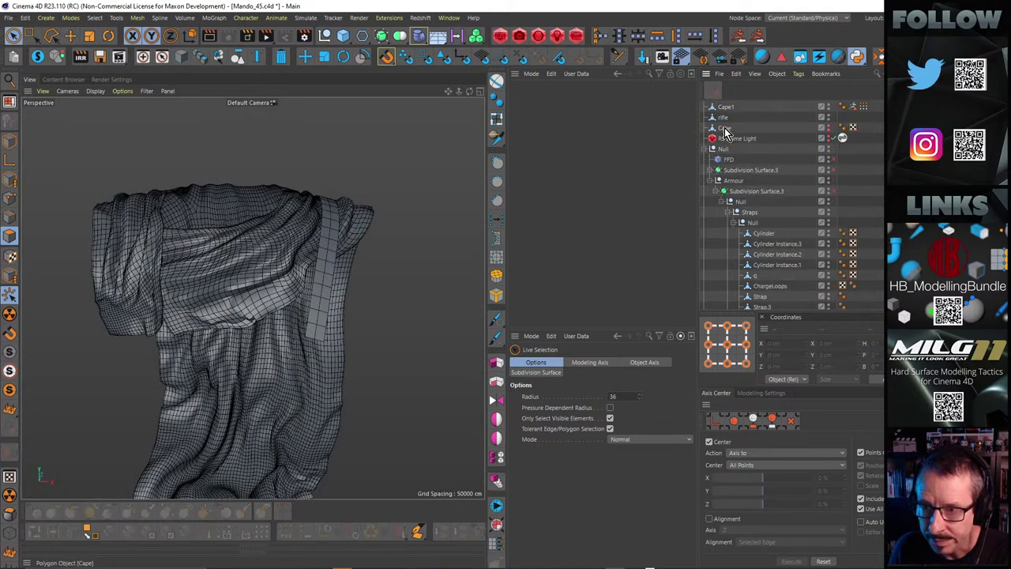
pyautogui.click(725, 130)
pyautogui.press('Delete')
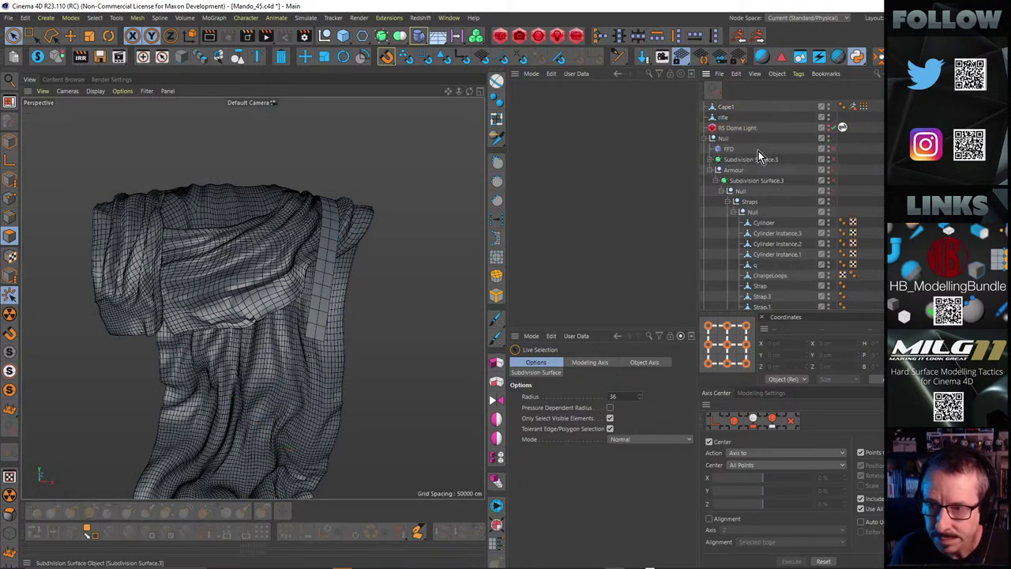
# Put Cape1 inside a new Subdivision Surface and inspect its smoothed folds and shoulder strap up close
pyautogui.click(725, 107)
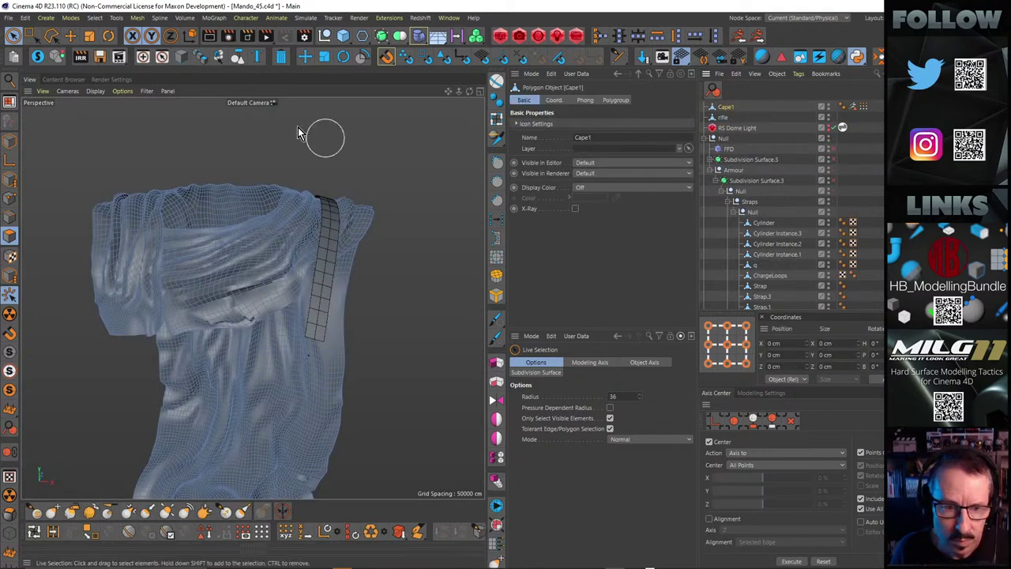
pyautogui.keyDown('alt'); pyautogui.click(382, 34); pyautogui.keyUp('alt')
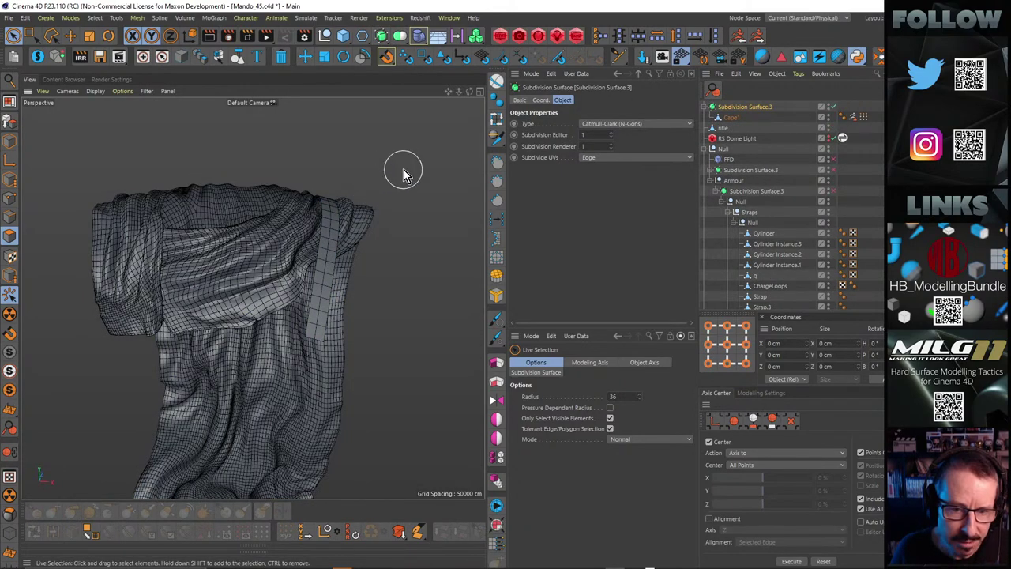
pyautogui.keyDown('alt'); pyautogui.moveTo(403, 174); pyautogui.dragTo(425, 195); pyautogui.keyUp('alt')
pyautogui.scroll(6, 378, 217)
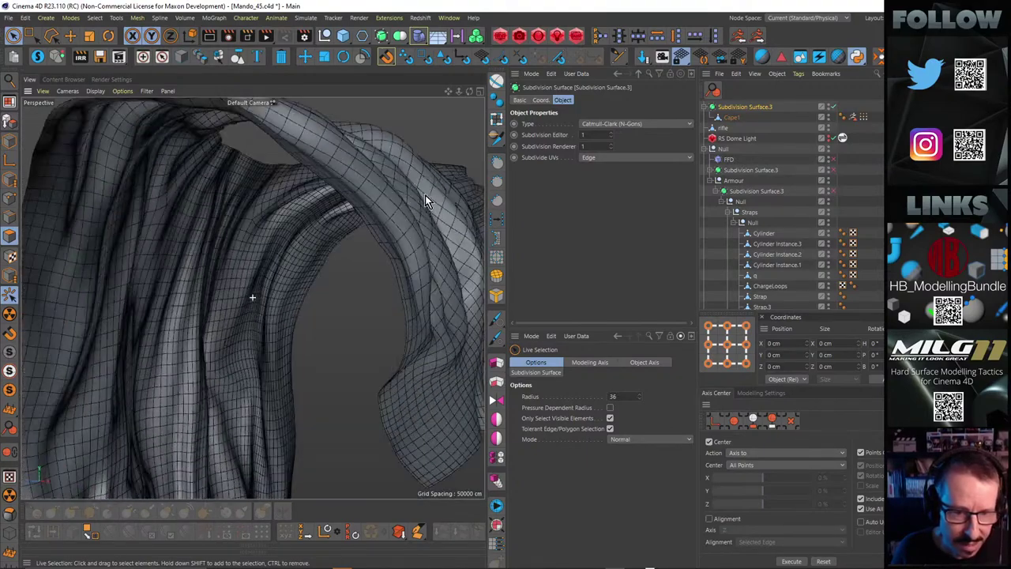
pyautogui.keyDown('alt'); pyautogui.moveTo(327, 298); pyautogui.dragTo(264, 318); pyautogui.keyUp('alt')
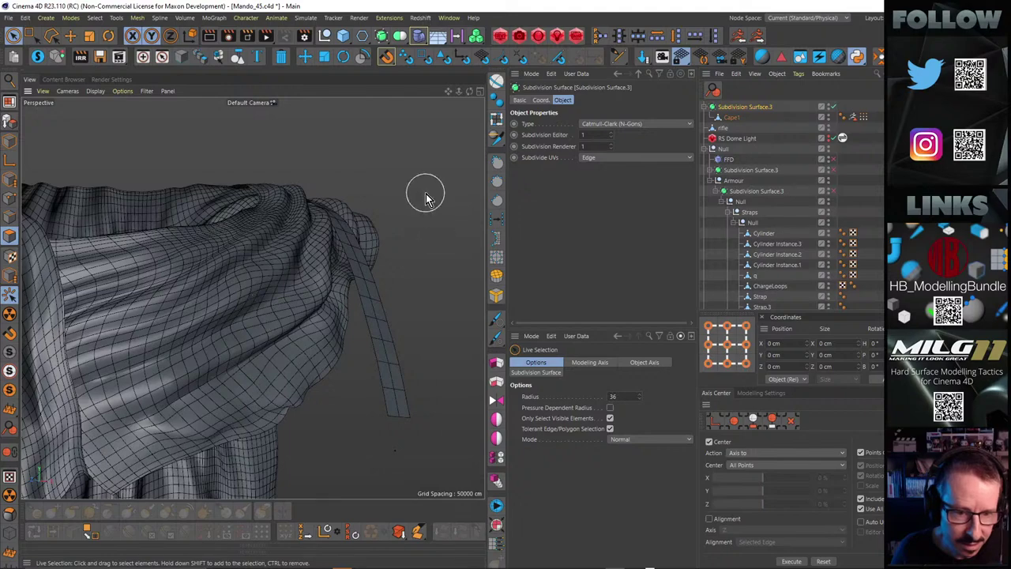
pyautogui.keyDown('alt'); pyautogui.moveTo(427, 195); pyautogui.dragTo(432, 196); pyautogui.keyUp('alt')
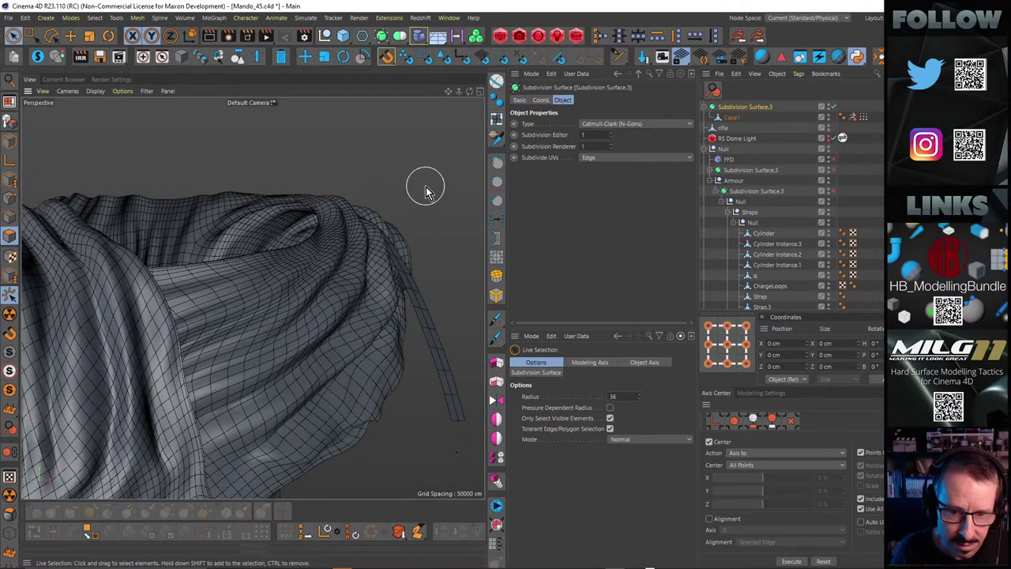
# Turn off solo mode to show the whole character and render a preview of the bust in the viewport
pyautogui.click(37, 57)
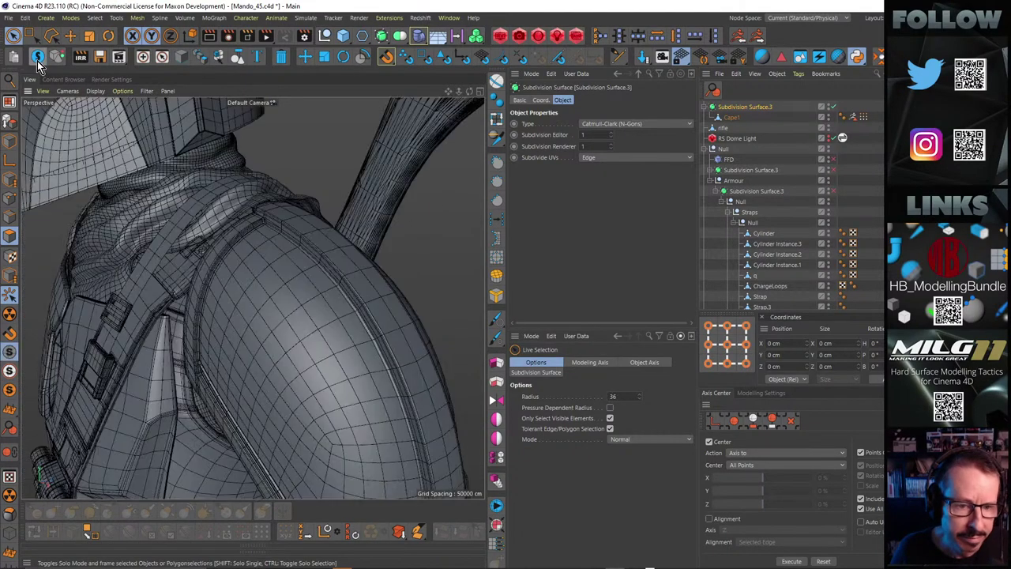
pyautogui.scroll(-8, 429, 242)
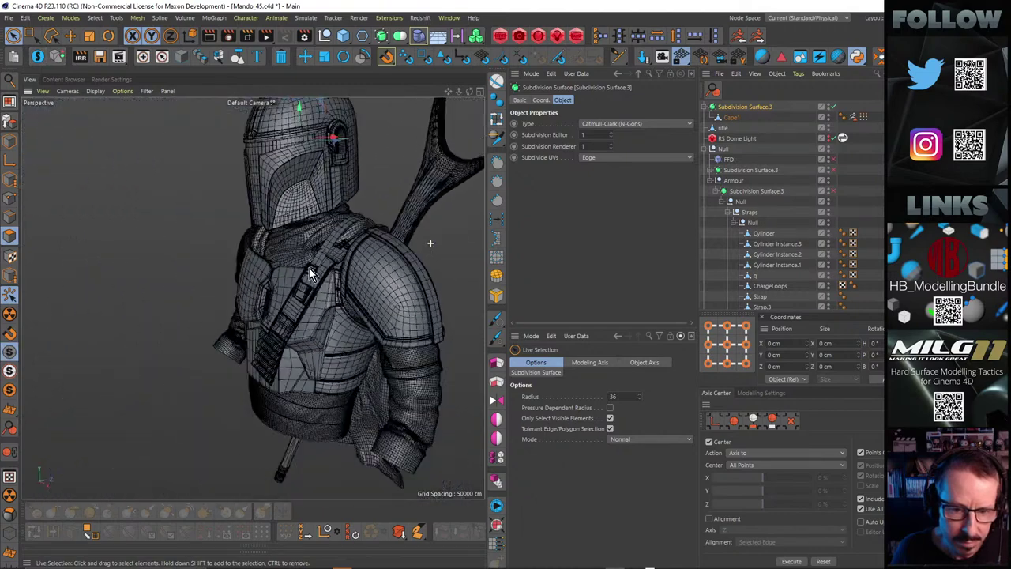
pyautogui.keyDown('alt'); pyautogui.moveTo(187, 278); pyautogui.dragTo(234, 278); pyautogui.keyUp('alt')
pyautogui.keyDown('alt'); pyautogui.moveTo(308, 241); pyautogui.dragTo(316, 219); pyautogui.keyUp('alt')
pyautogui.hotkey('ctrl', 'r')
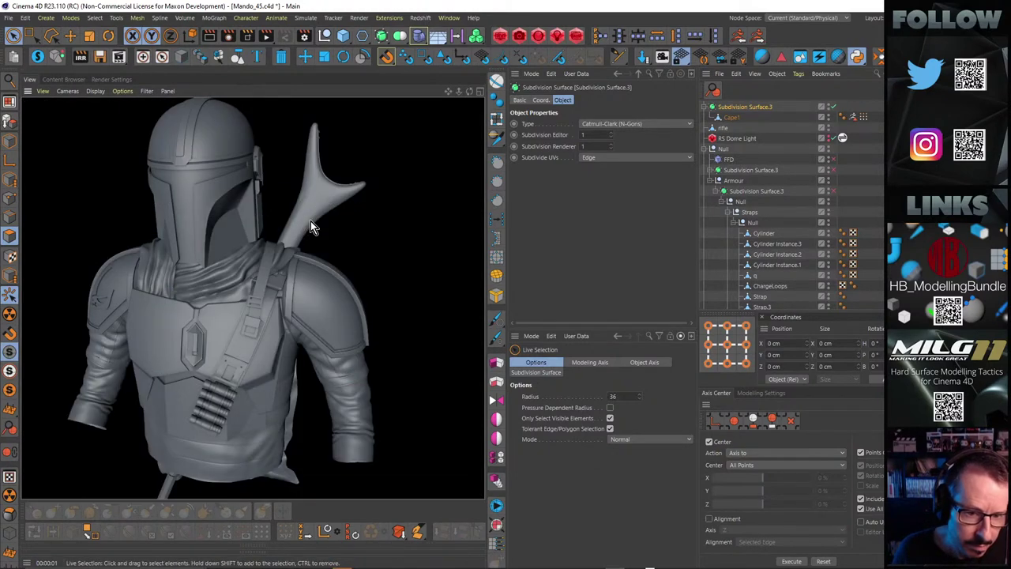
# Expand the material manager beneath the viewport and browse to the end of the materials with nothing selected
pyautogui.keyDown('alt'); pyautogui.moveTo(361, 253); pyautogui.dragTo(399, 245, button='right'); pyautogui.keyUp('alt')
pyautogui.keyDown('alt'); pyautogui.moveTo(340, 241); pyautogui.dragTo(431, 207, button='middle'); pyautogui.keyUp('alt')
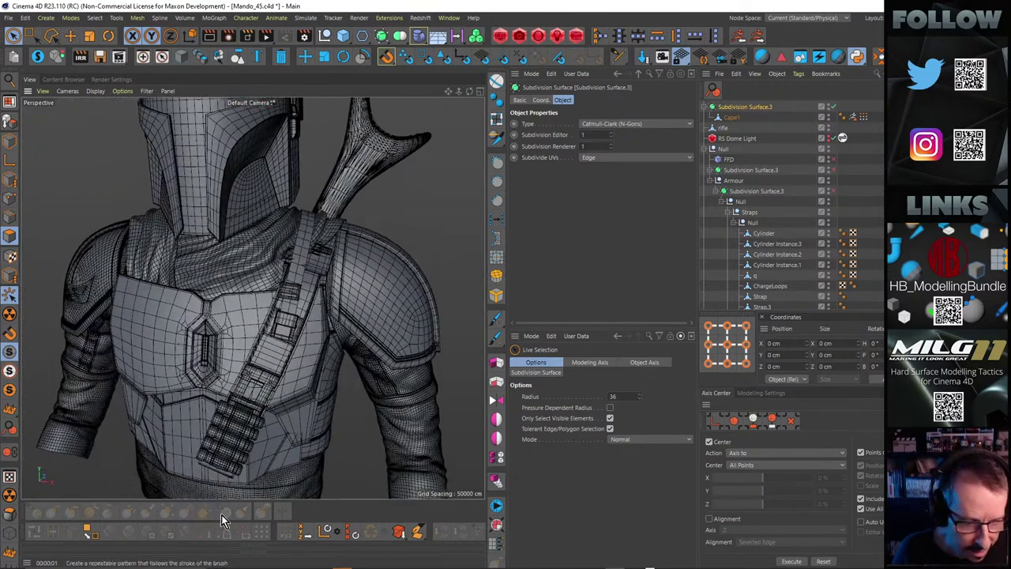
pyautogui.click(245, 546)
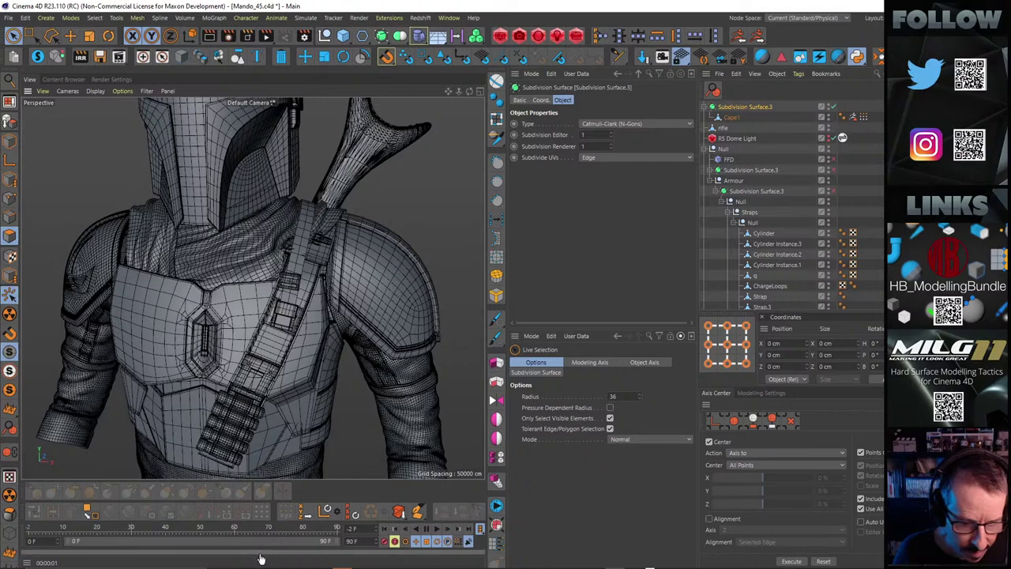
pyautogui.click(256, 552)
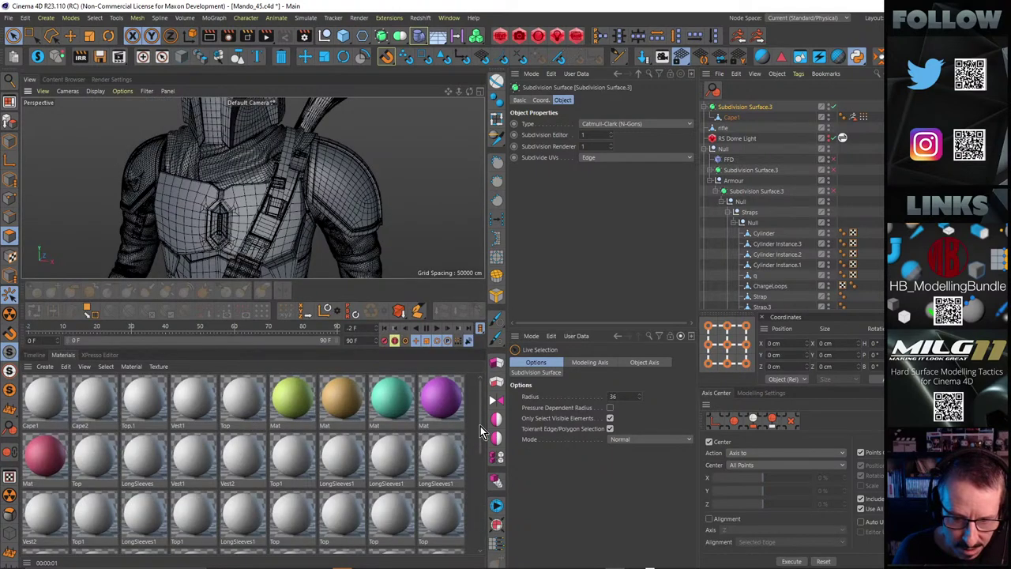
pyautogui.moveTo(480, 426); pyautogui.dragTo(481, 519)
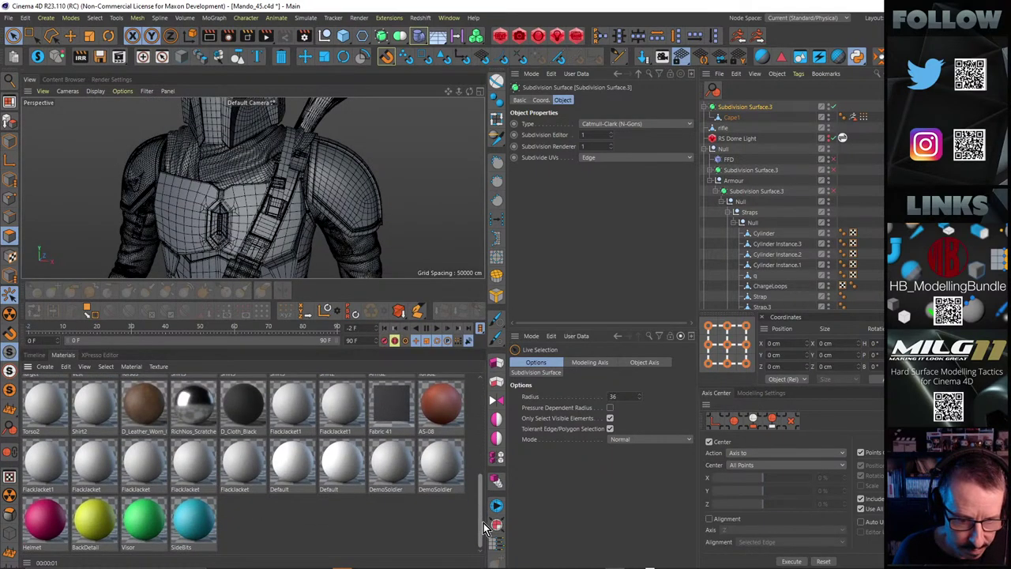
pyautogui.click(343, 534)
# Try deleting the scene's unused materials, and undo the deletion
pyautogui.click(83, 367)
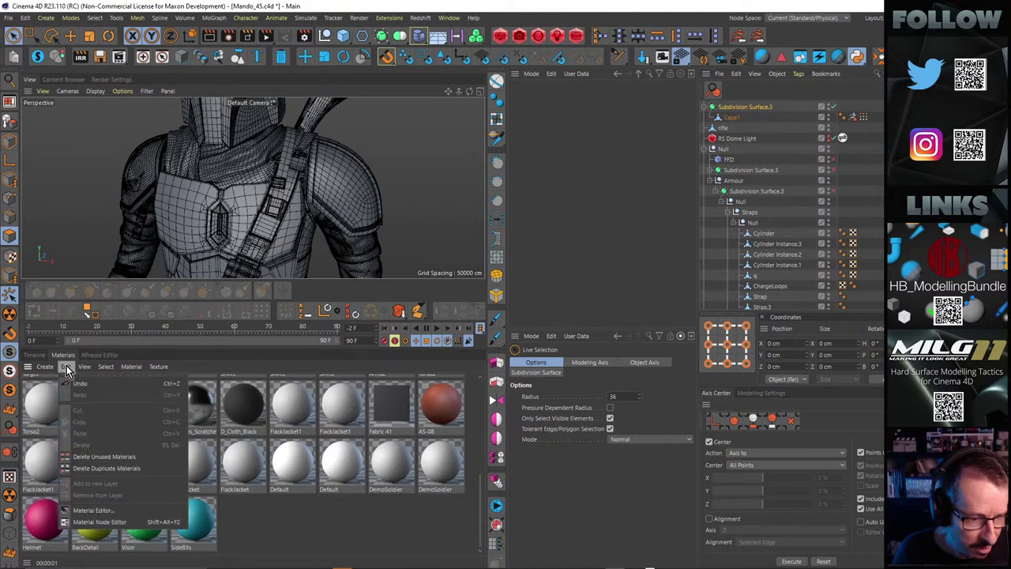
pyautogui.moveTo(106, 368)
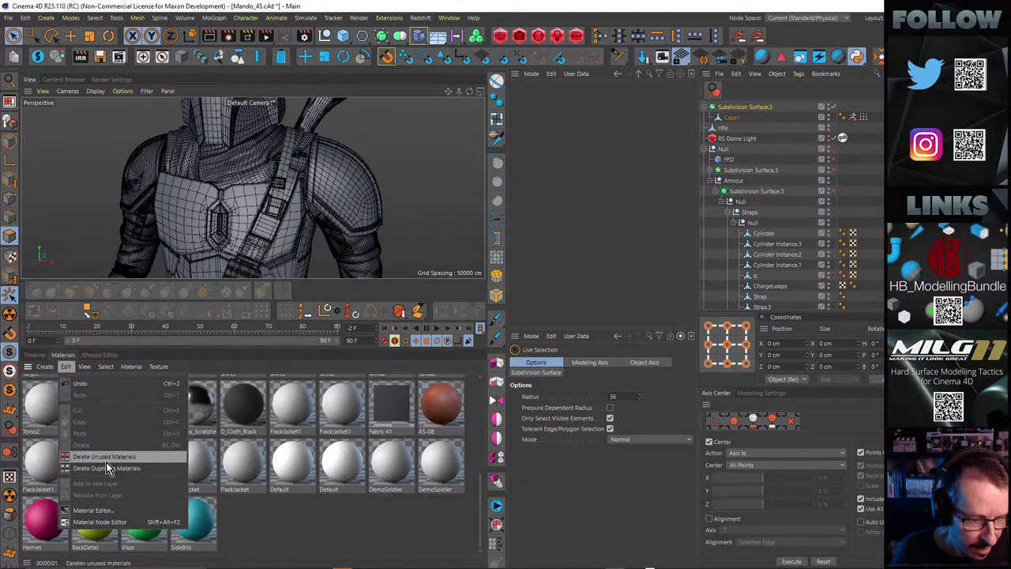
pyautogui.click(115, 456)
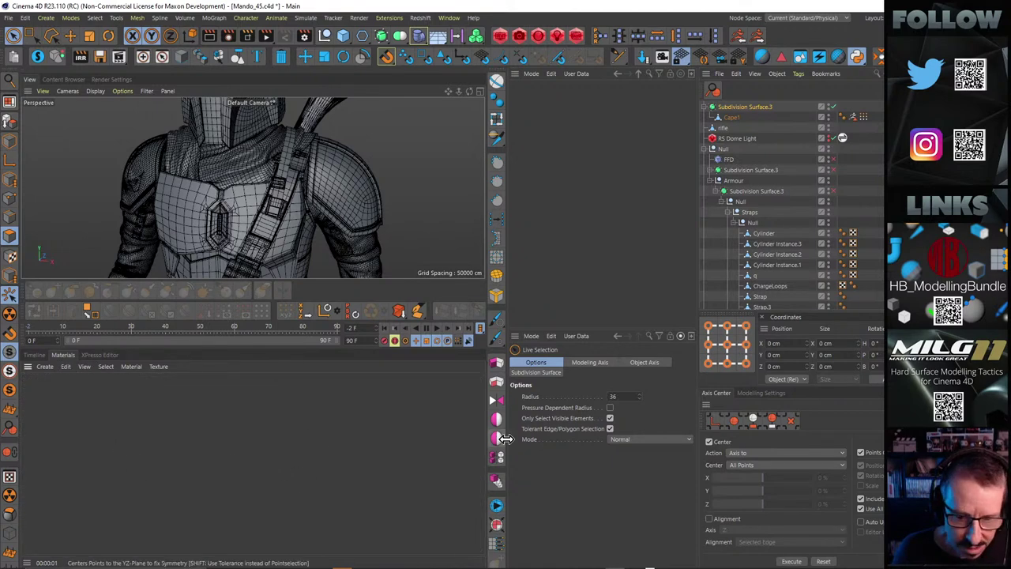
pyautogui.hotkey('ctrl', 'z')
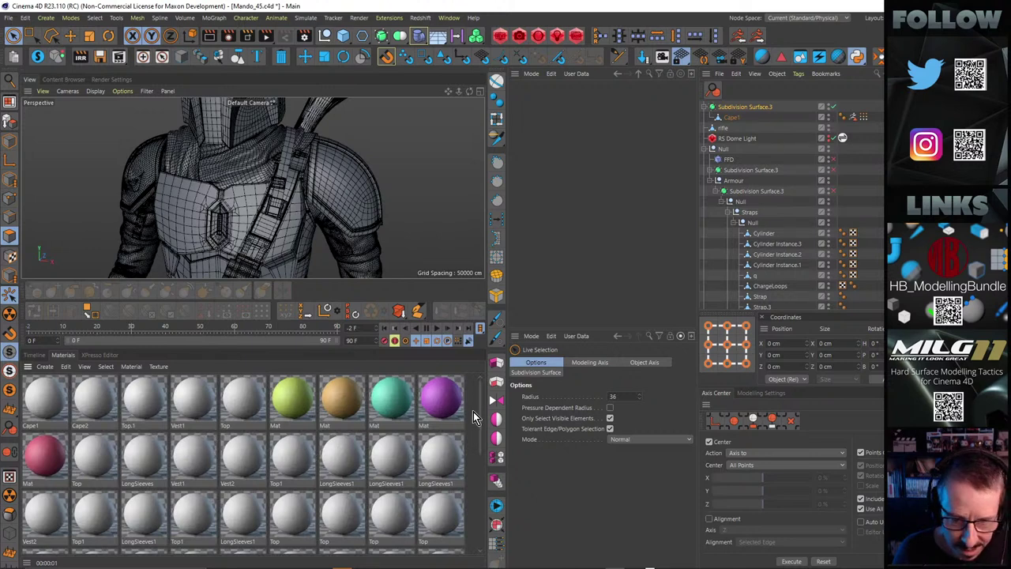
# Apply the D_Cloth_Black material to Cape1 and display the model with shaded surfaces and lines
pyautogui.moveTo(480, 412); pyautogui.dragTo(476, 486)
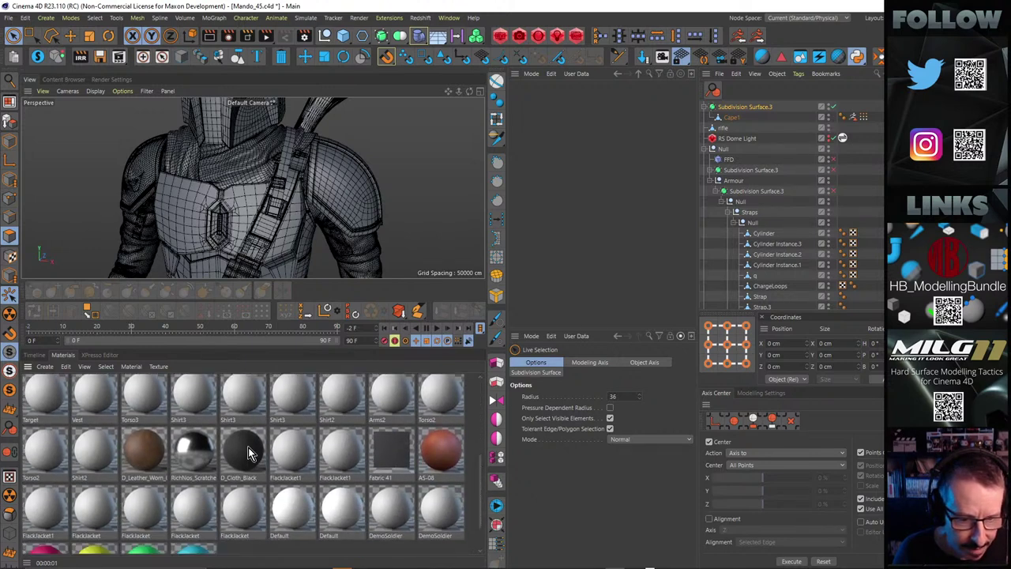
pyautogui.moveTo(296, 279); pyautogui.dragTo(228, 167)
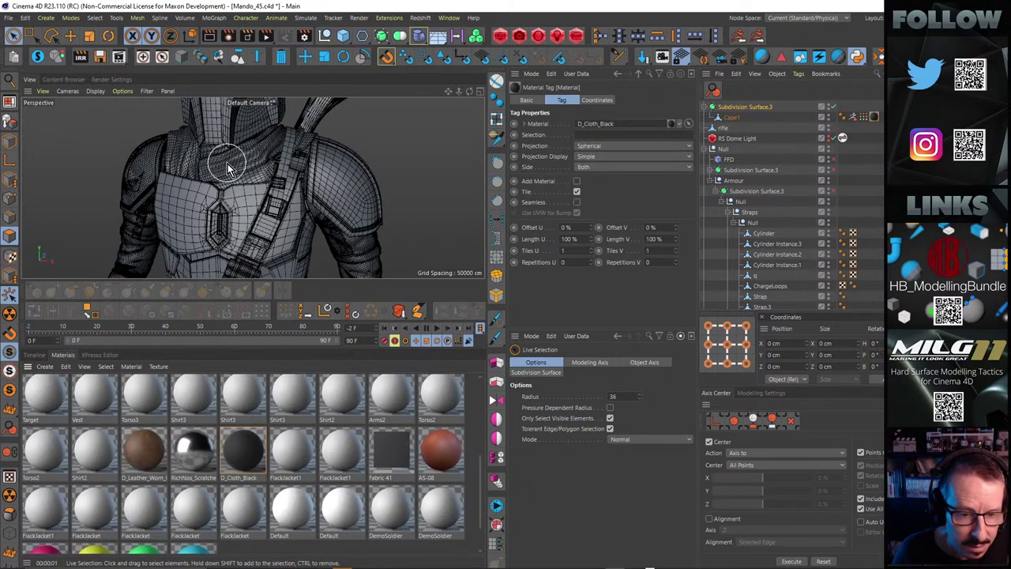
pyautogui.press('n')
pyautogui.press('b')
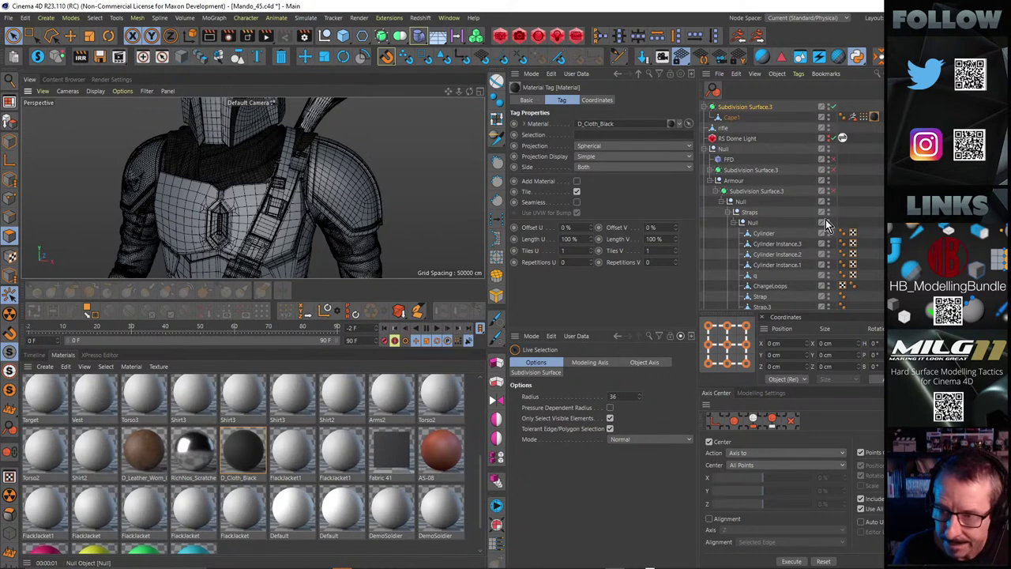
pyautogui.scroll(-5, 789, 205)
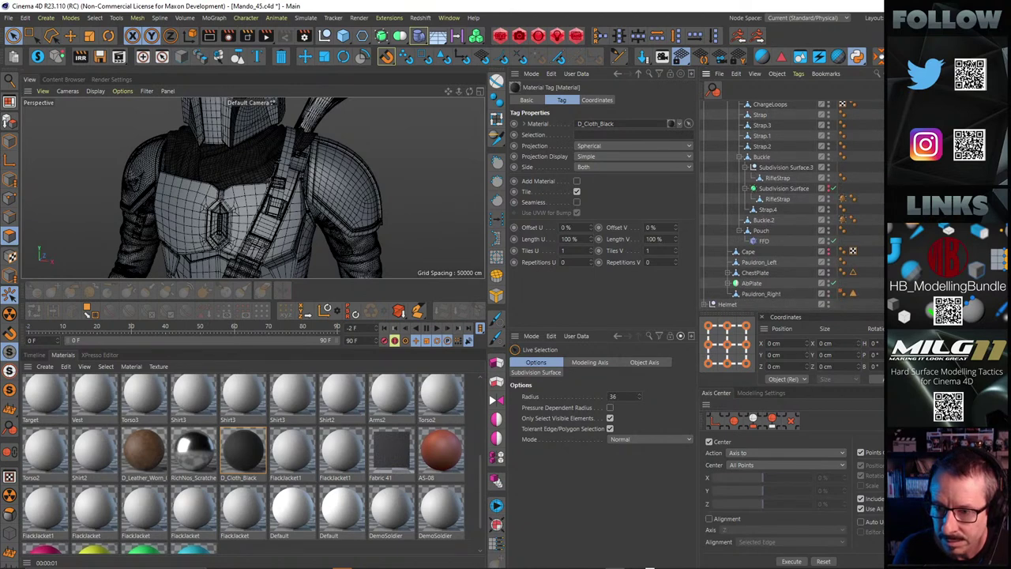
pyautogui.click(703, 305)
pyautogui.scroll(-6, 790, 206)
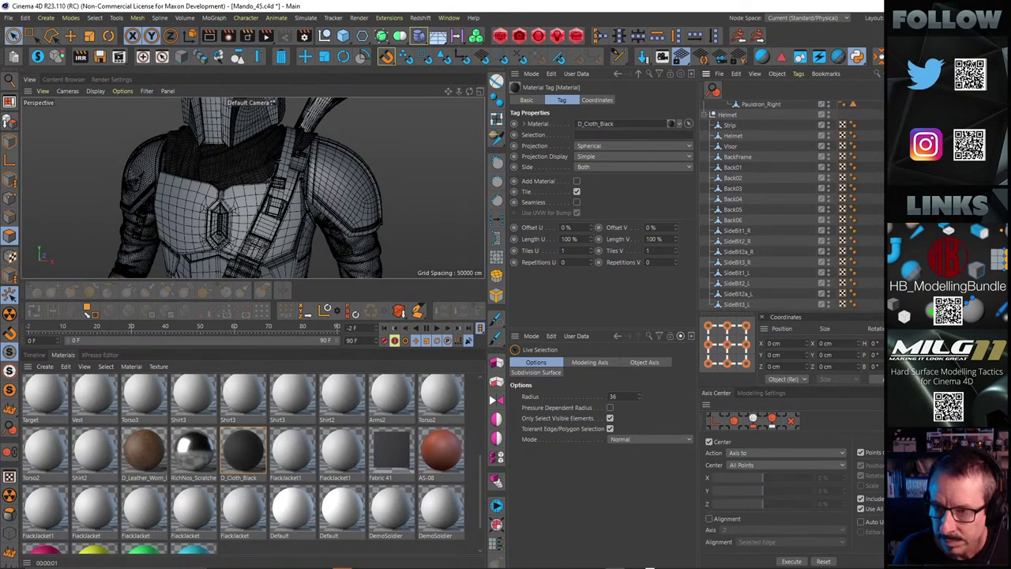
pyautogui.scroll(10, 782, 206)
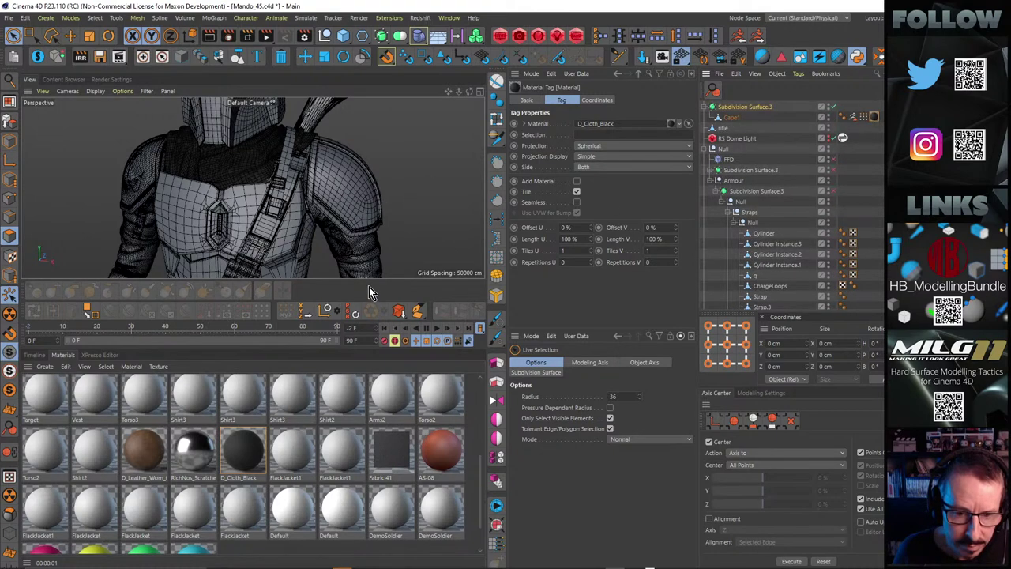
# Enlarge the viewport, frame the helmet and chest, and switch the renderer from Standard to Redshift
pyautogui.moveTo(372, 281); pyautogui.dragTo(376, 423)
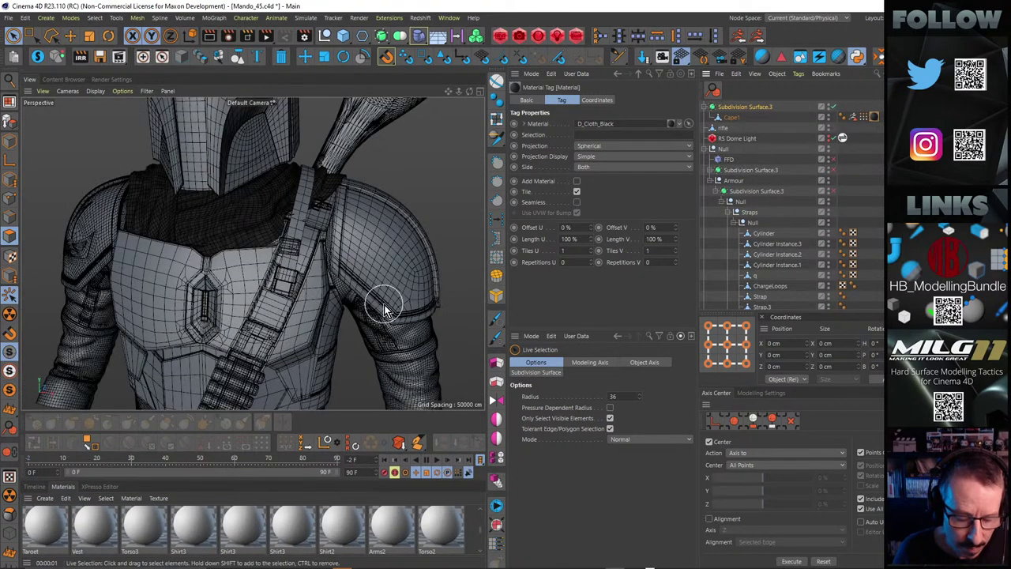
pyautogui.keyDown('alt'); pyautogui.moveTo(418, 185); pyautogui.dragTo(391, 152); pyautogui.keyUp('alt')
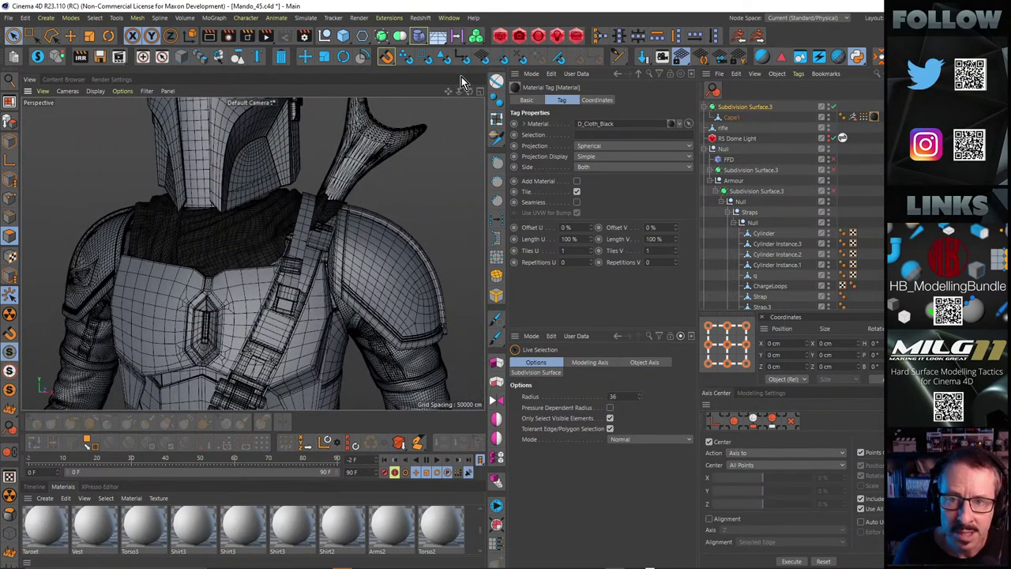
pyautogui.click(118, 80)
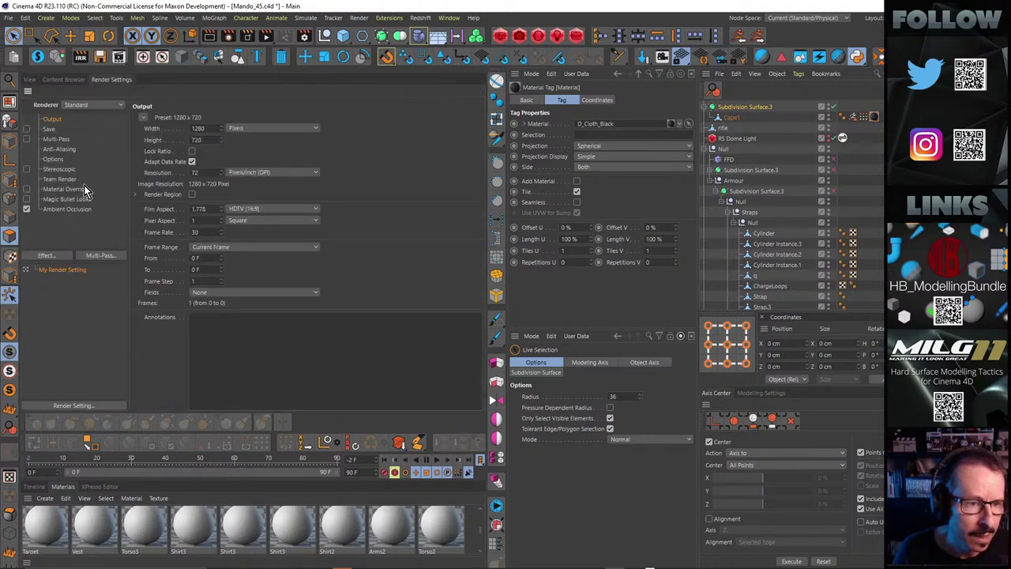
pyautogui.click(88, 105)
pyautogui.click(88, 144)
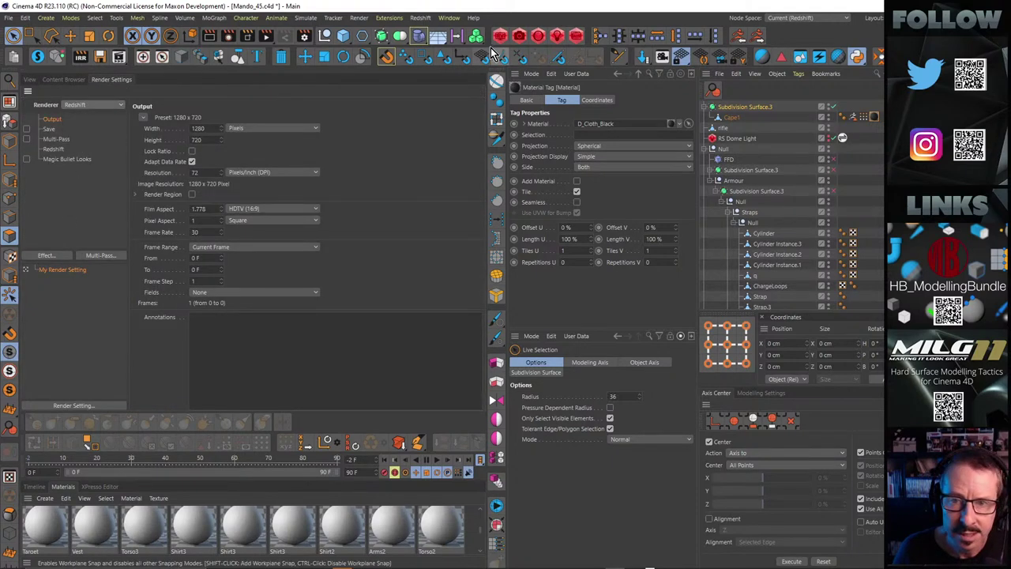
pyautogui.click(30, 79)
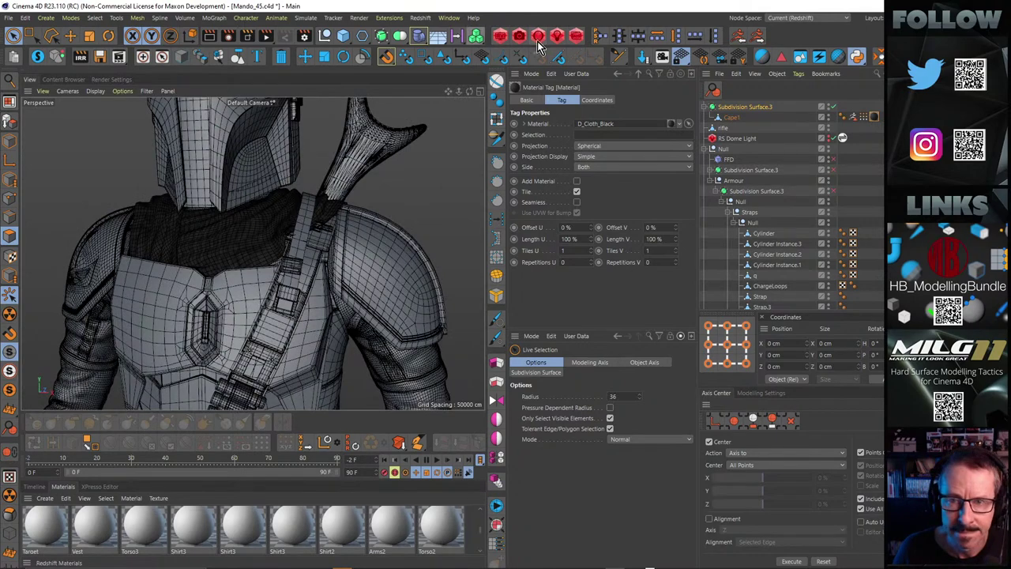
# Start a live render in the Redshift RenderView and place its window beside the viewport
pyautogui.click(500, 36)
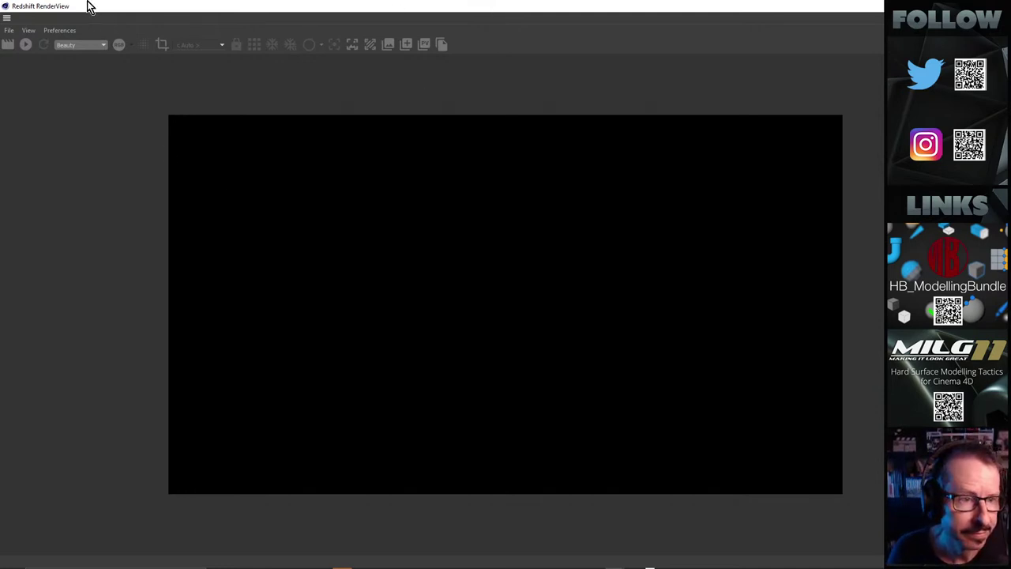
pyautogui.click(25, 45)
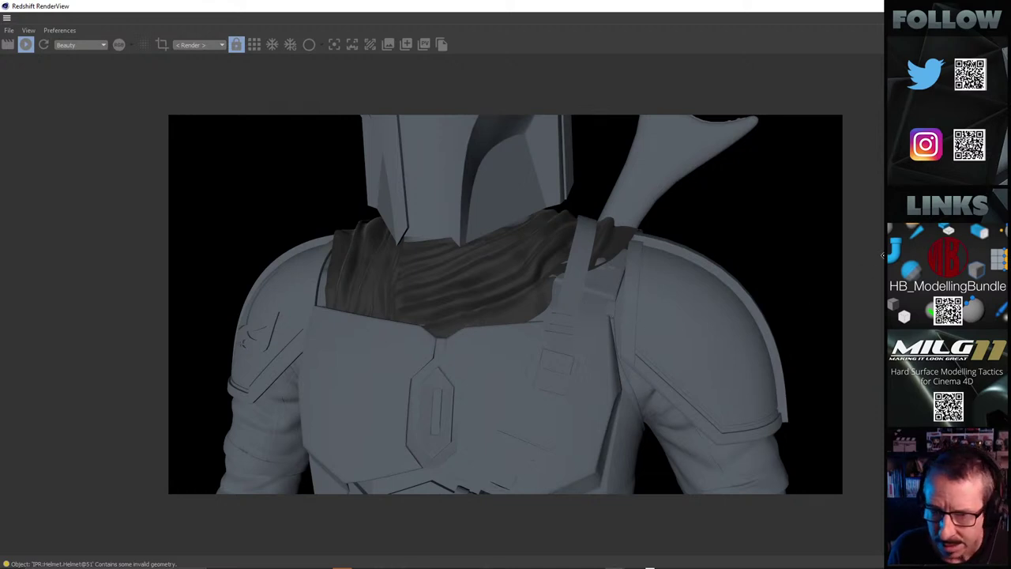
pyautogui.moveTo(882, 254); pyautogui.dragTo(800, 272)
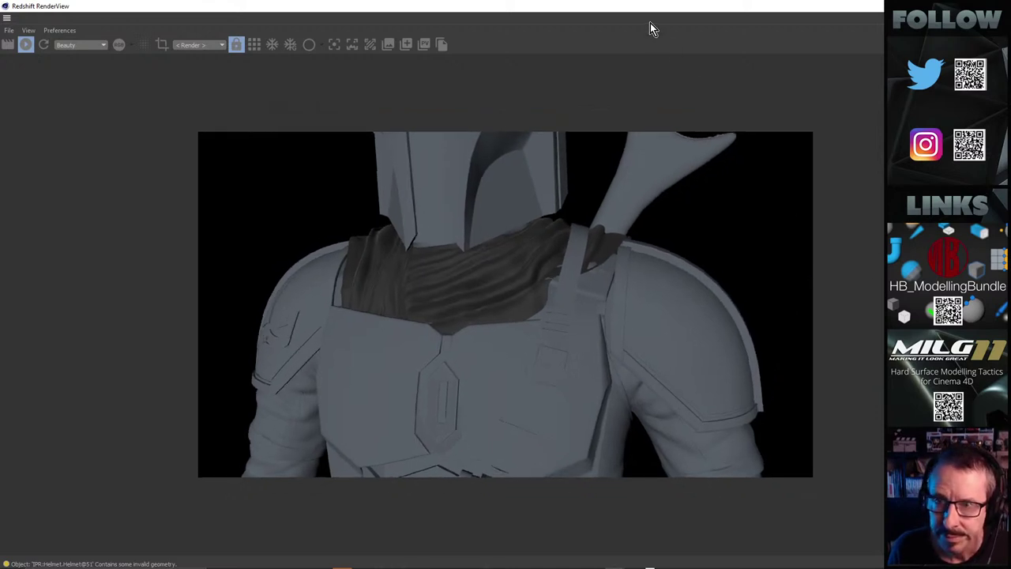
pyautogui.moveTo(650, 13); pyautogui.dragTo(648, 49)
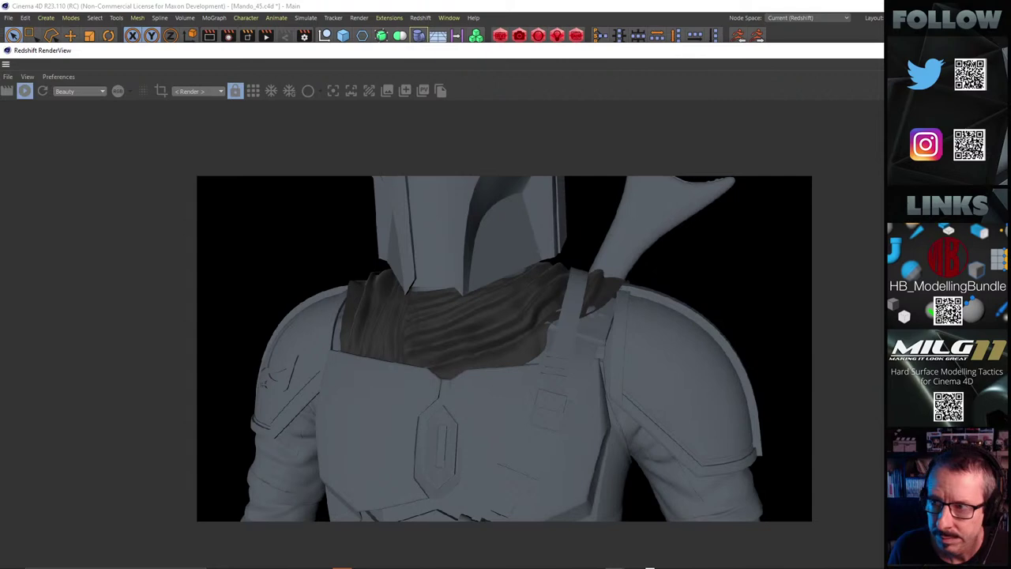
pyautogui.moveTo(857, 49); pyautogui.dragTo(821, 104)
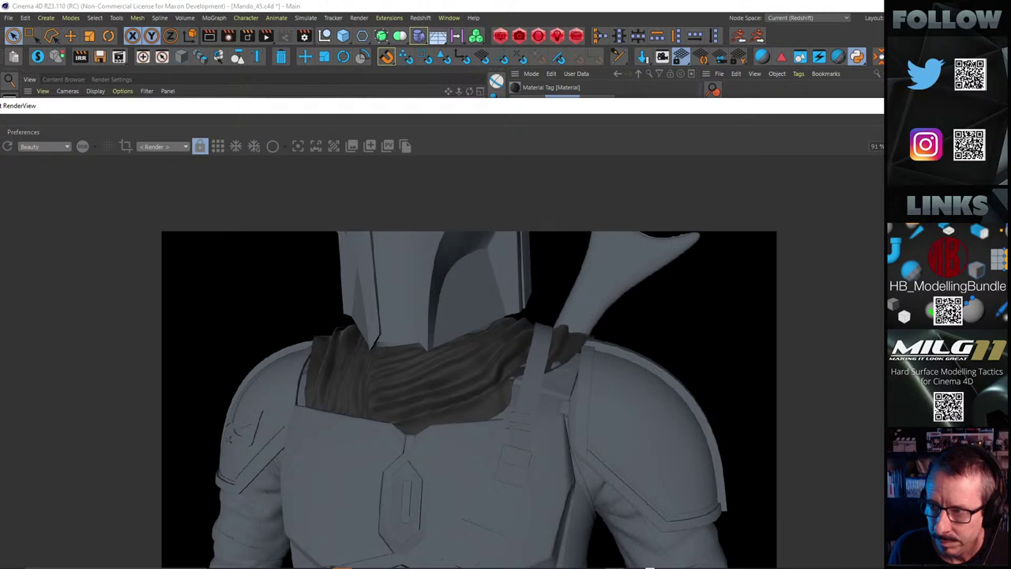
pyautogui.moveTo(362, 105); pyautogui.dragTo(361, 264)
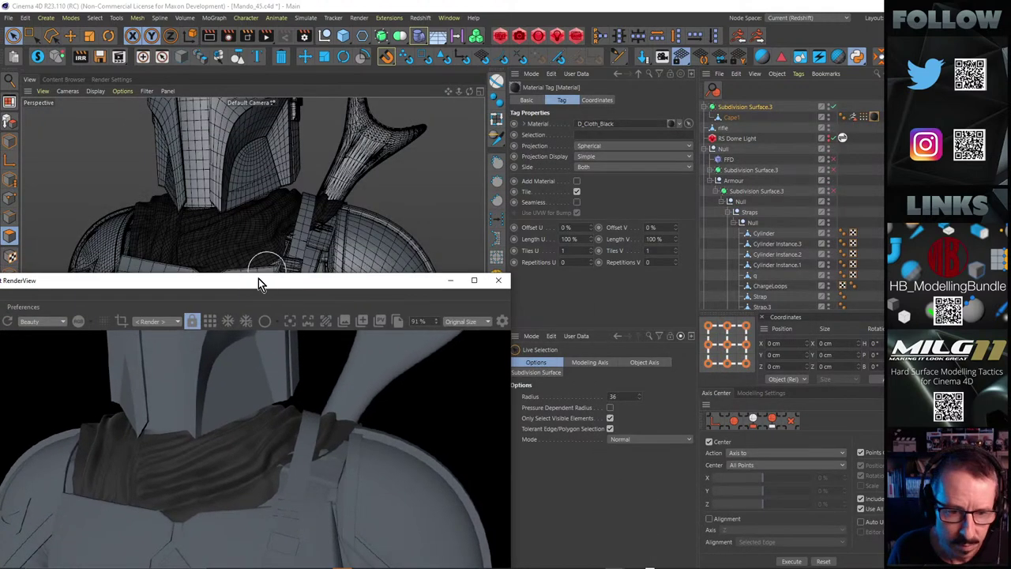
pyautogui.moveTo(258, 278); pyautogui.dragTo(737, 72)
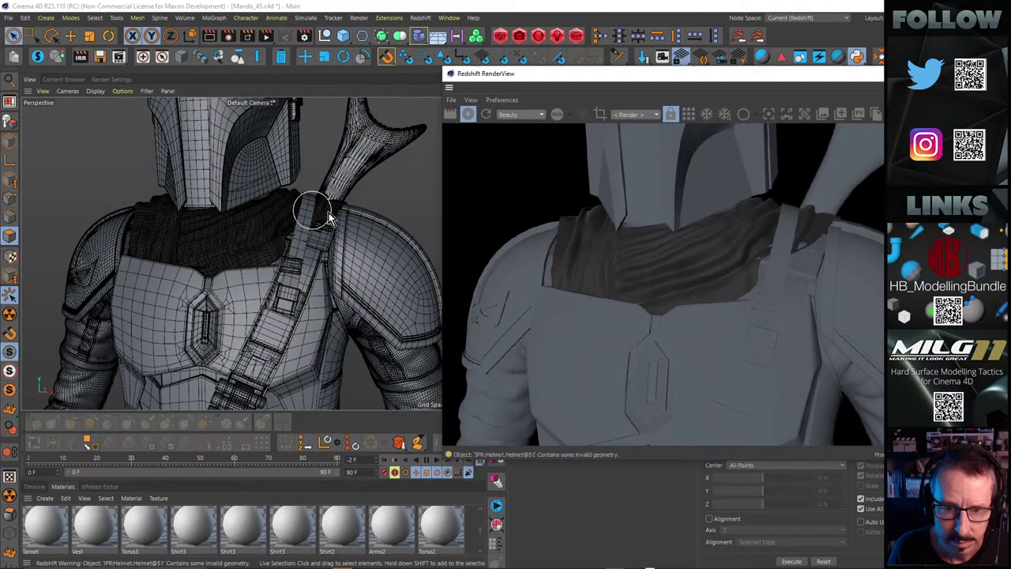
# Examine the cape from the back and front in the live Redshift render and look through the scene's materials
pyautogui.keyDown('alt'); pyautogui.moveTo(328, 213); pyautogui.dragTo(69, 245); pyautogui.keyUp('alt')
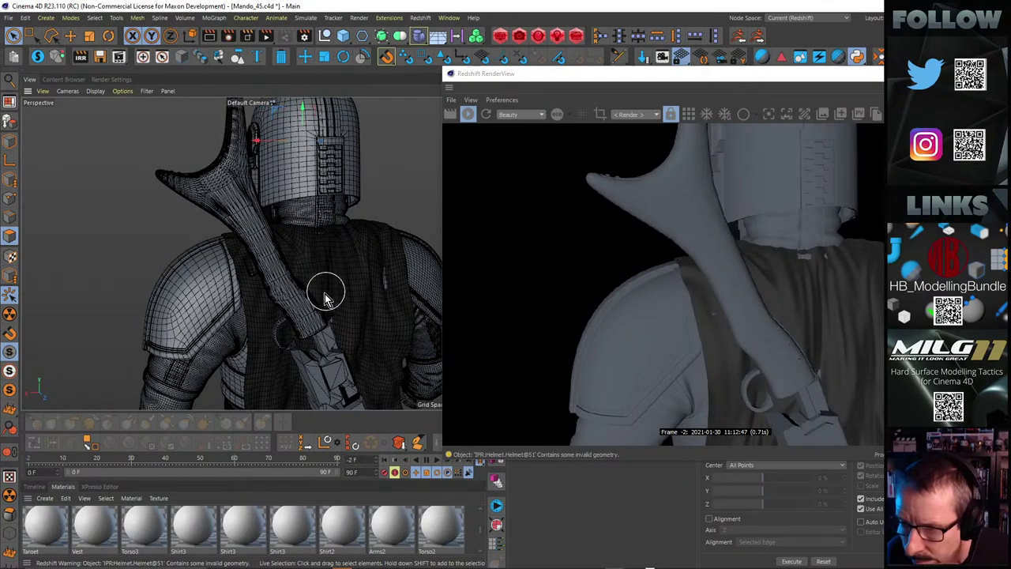
pyautogui.keyDown('alt'); pyautogui.moveTo(346, 284); pyautogui.dragTo(352, 395); pyautogui.keyUp('alt')
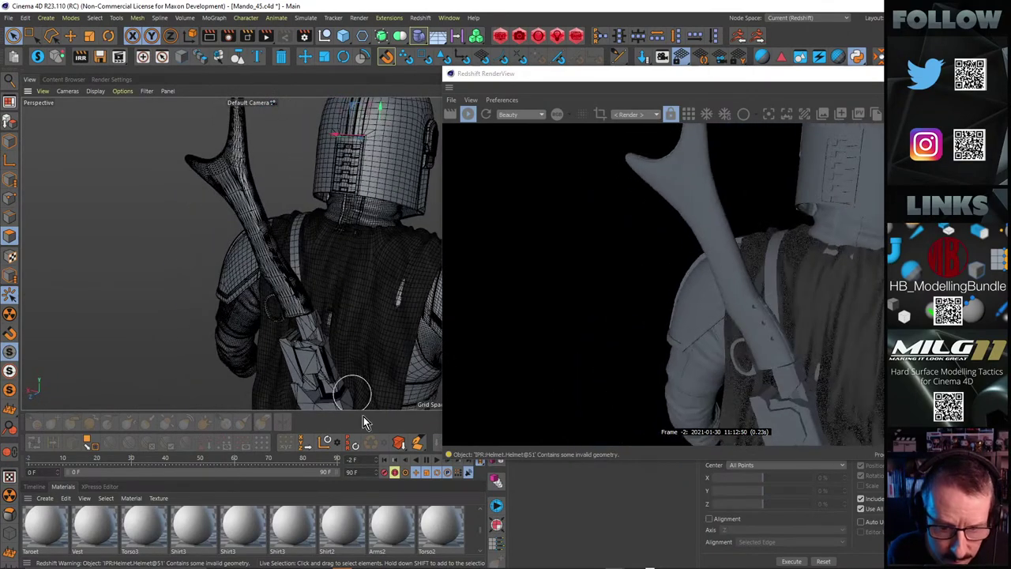
pyautogui.keyDown('alt'); pyautogui.moveTo(372, 304); pyautogui.dragTo(309, 340); pyautogui.keyUp('alt')
pyautogui.moveTo(319, 412); pyautogui.dragTo(379, 351)
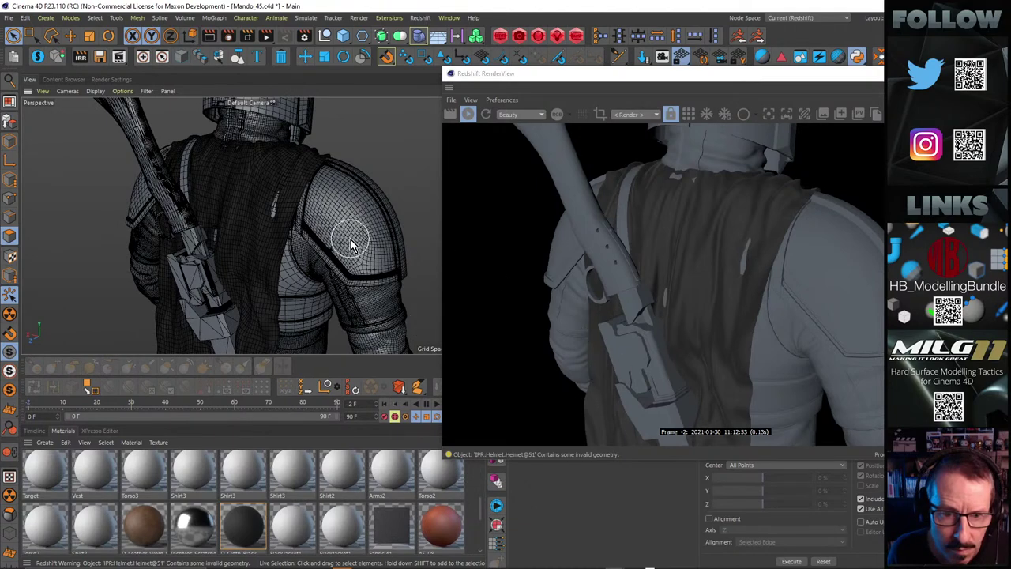
pyautogui.keyDown('alt'); pyautogui.moveTo(350, 239); pyautogui.dragTo(305, 240, button='right'); pyautogui.keyUp('alt')
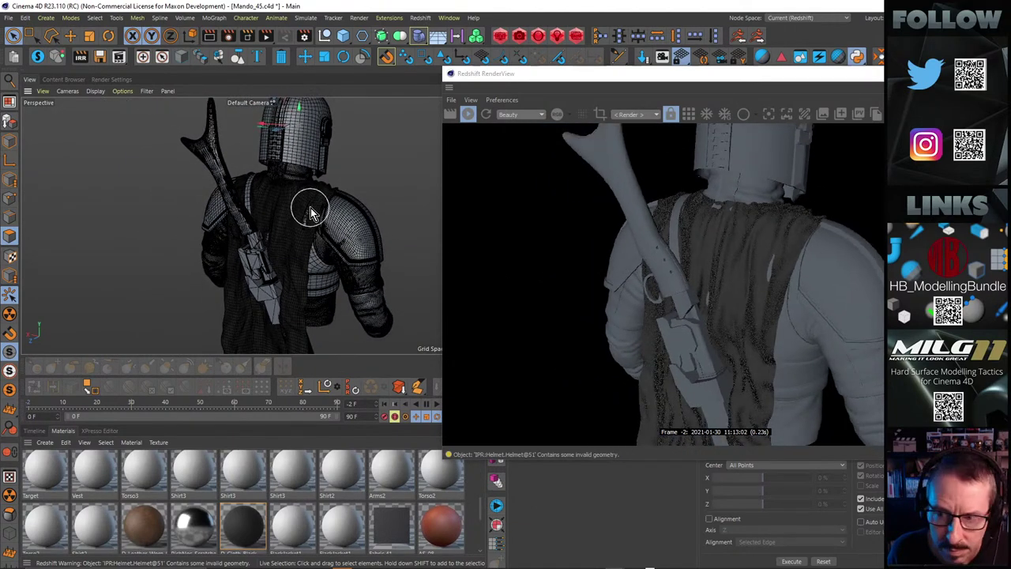
pyautogui.moveTo(312, 206)
pyautogui.keyDown('alt'); pyautogui.mouseDown()
pyautogui.moveTo(413, 233)
pyautogui.moveTo(497, 239)
pyautogui.moveTo(313, 206)
pyautogui.mouseUp(); pyautogui.keyUp('alt')
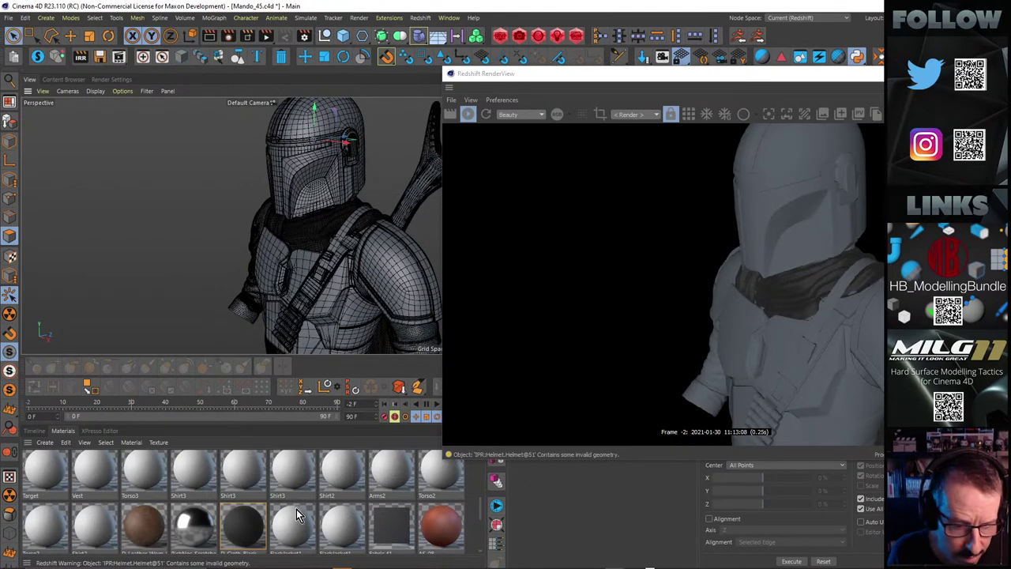
pyautogui.scroll(-5, 407, 505)
pyautogui.scroll(4, 366, 514)
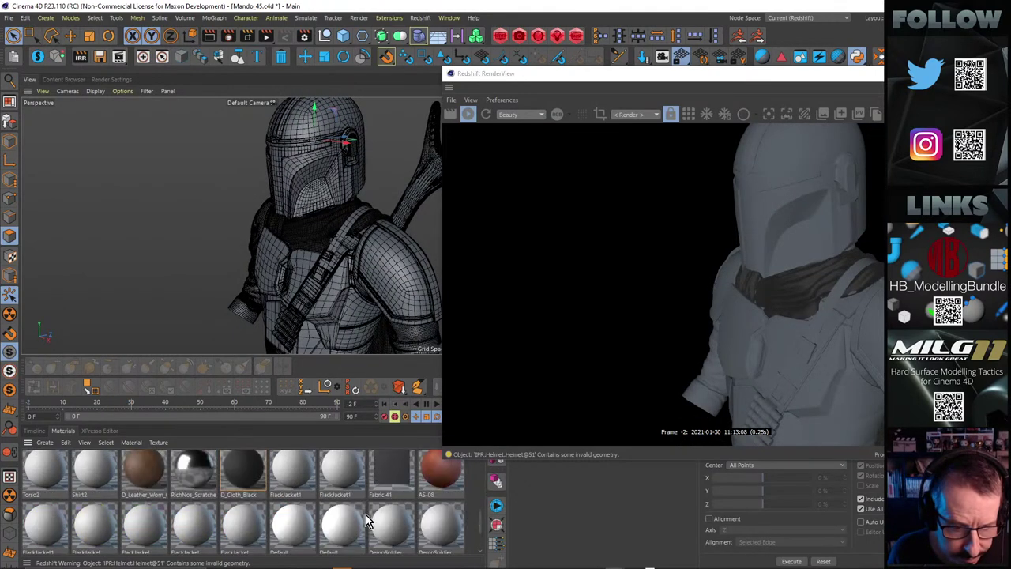
pyautogui.scroll(5, 365, 514)
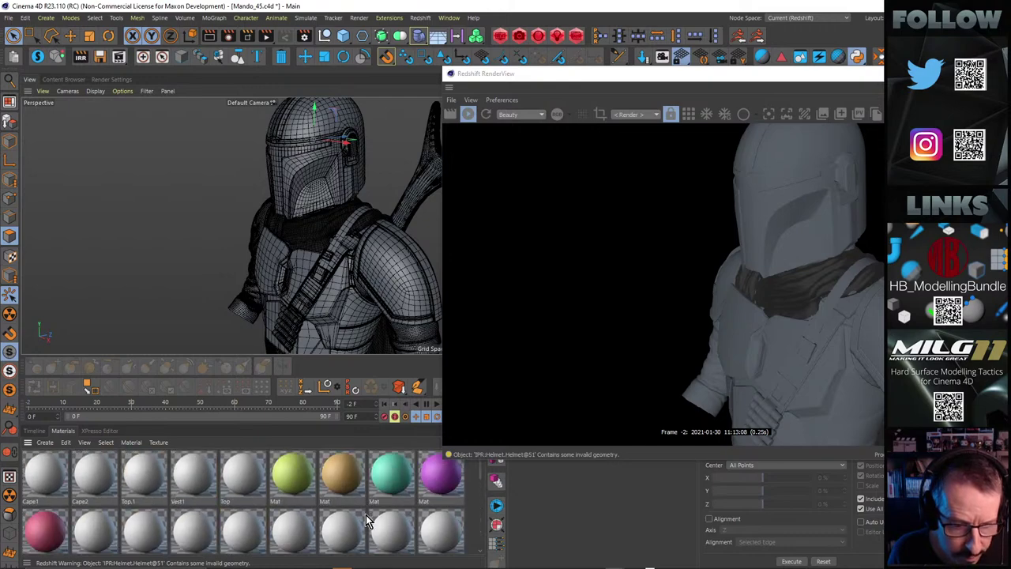
# Close the Redshift RenderView and enlarge the viewport over the material manager
pyautogui.click(976, 74)
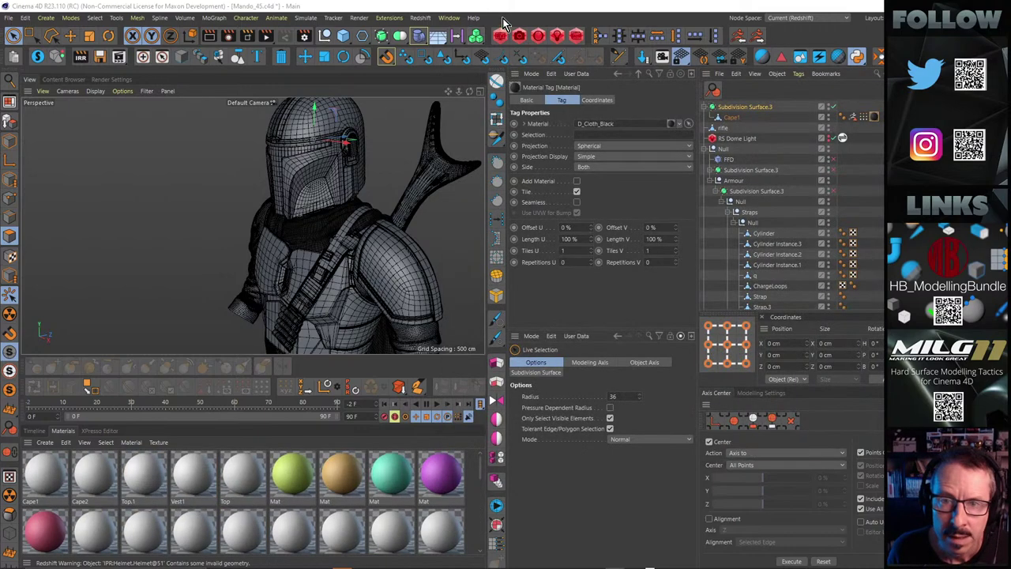
pyautogui.click(501, 36)
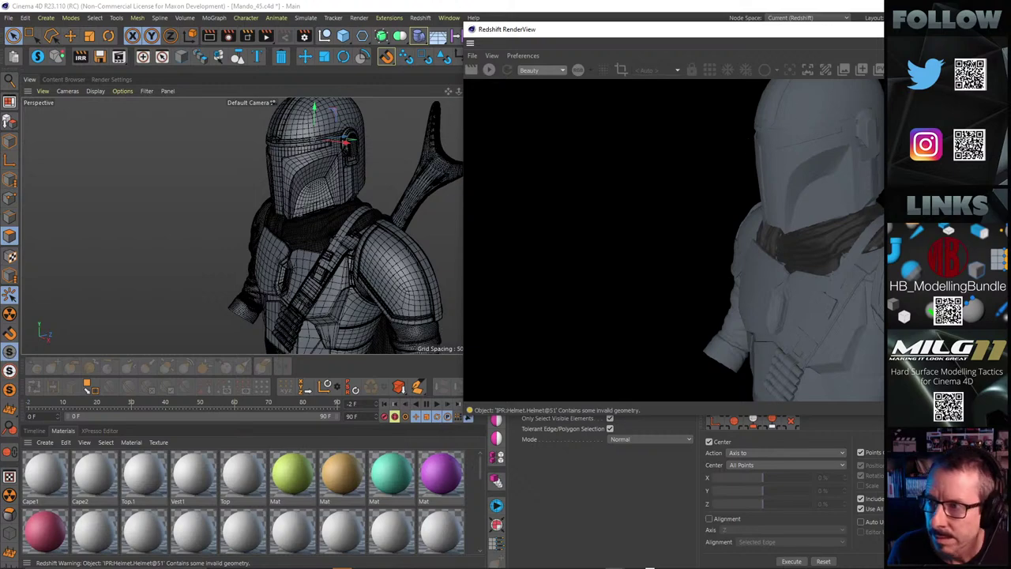
pyautogui.click(996, 29)
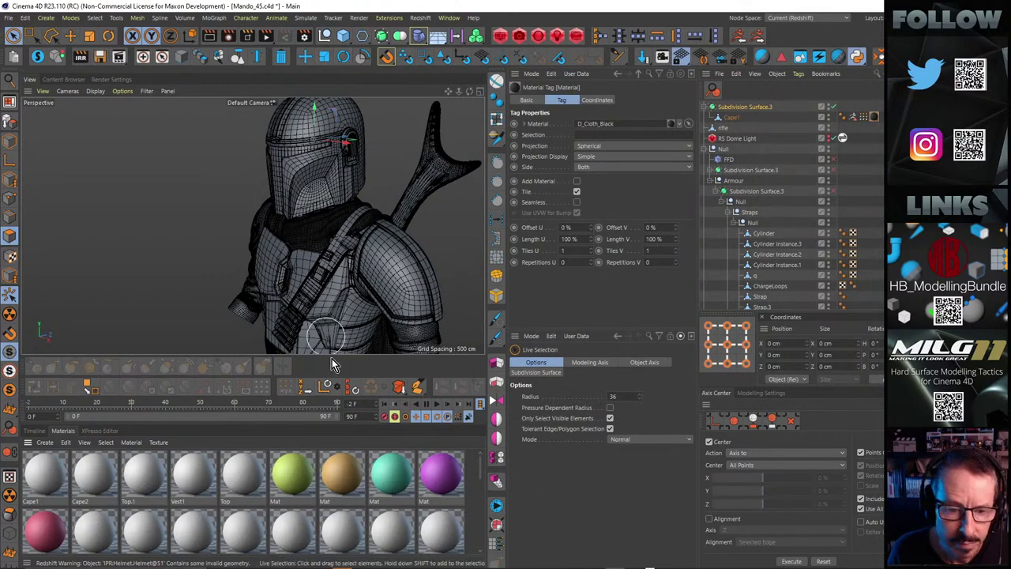
pyautogui.moveTo(339, 356); pyautogui.dragTo(306, 523)
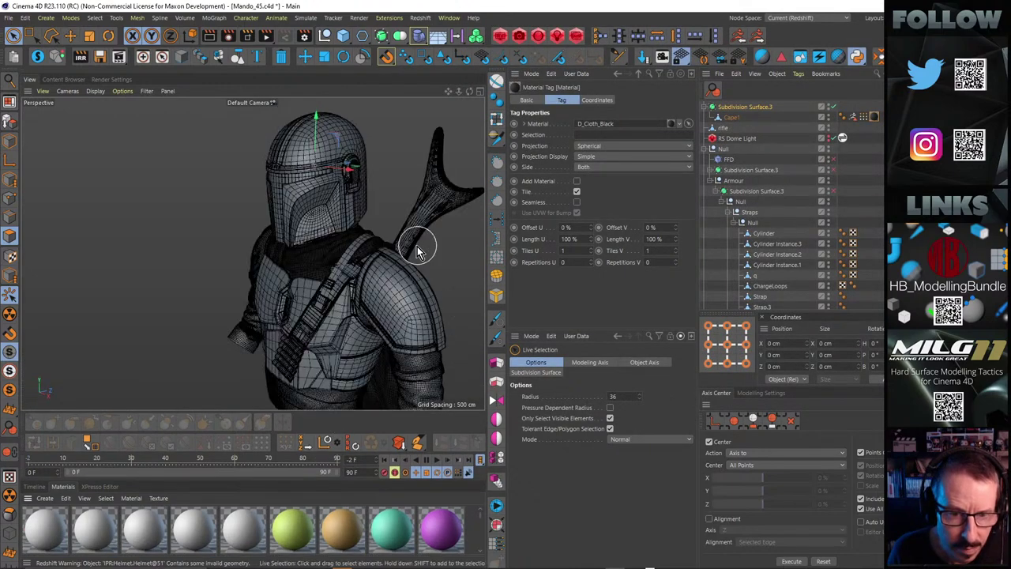
# Save an incremental version of the project and turn off material display in the viewport around the cape's collar
pyautogui.scroll(8, 356, 250)
pyautogui.keyDown('alt'); pyautogui.moveTo(287, 247); pyautogui.dragTo(310, 240); pyautogui.keyUp('alt')
pyautogui.click(9, 18)
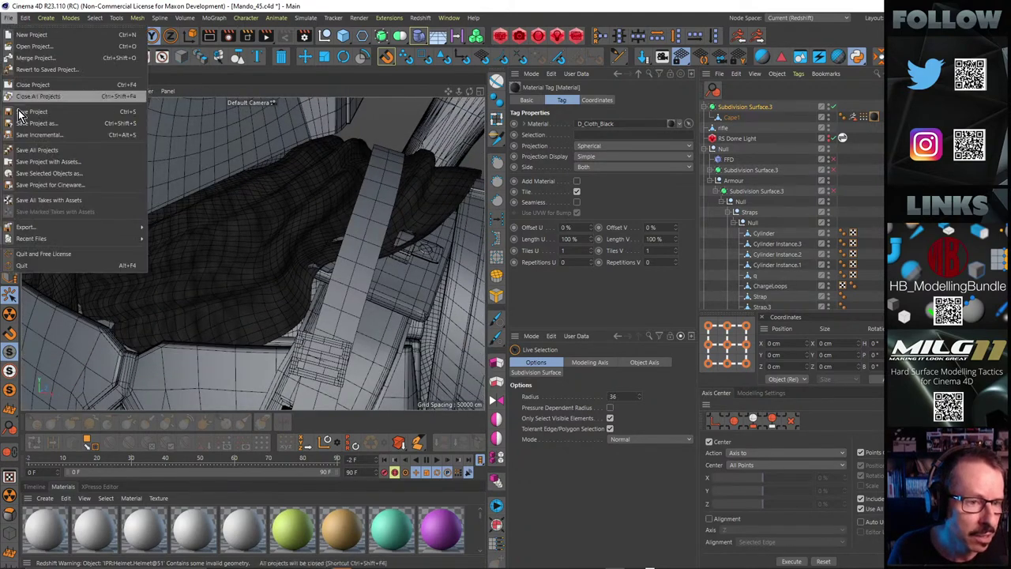
pyautogui.click(22, 139)
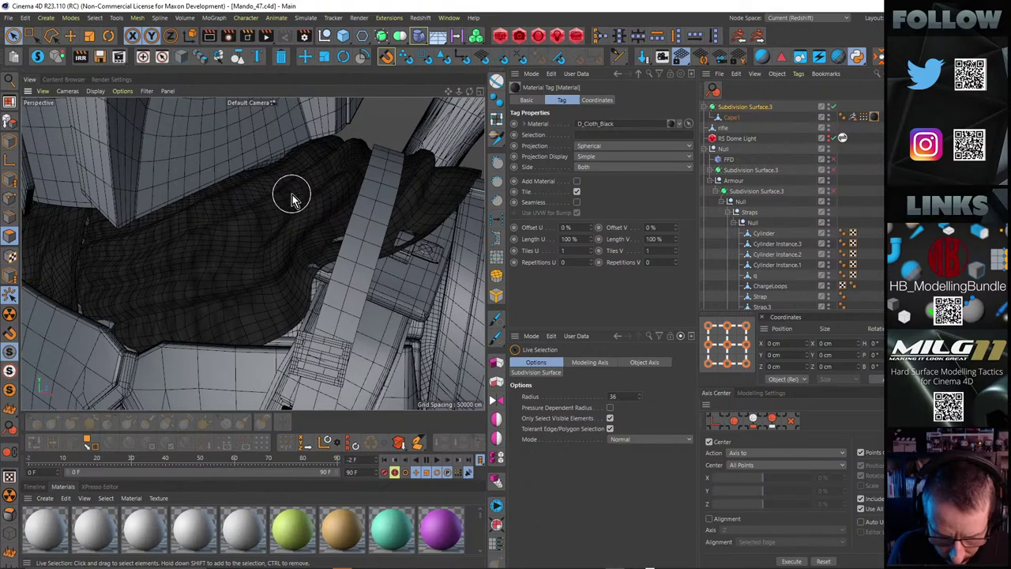
pyautogui.press('n')
pyautogui.press('q')
pyautogui.moveTo(309, 218)
pyautogui.keyDown('alt'); pyautogui.mouseDown()
pyautogui.moveTo(334, 198)
pyautogui.moveTo(339, 219)
pyautogui.moveTo(372, 198)
pyautogui.moveTo(275, 250)
pyautogui.moveTo(311, 239)
pyautogui.moveTo(294, 226)
pyautogui.moveTo(245, 227)
pyautogui.moveTo(264, 237)
pyautogui.moveTo(284, 177)
pyautogui.moveTo(322, 204)
pyautogui.moveTo(273, 225)
pyautogui.moveTo(312, 208)
pyautogui.moveTo(300, 194)
pyautogui.mouseUp(); pyautogui.keyUp('alt')
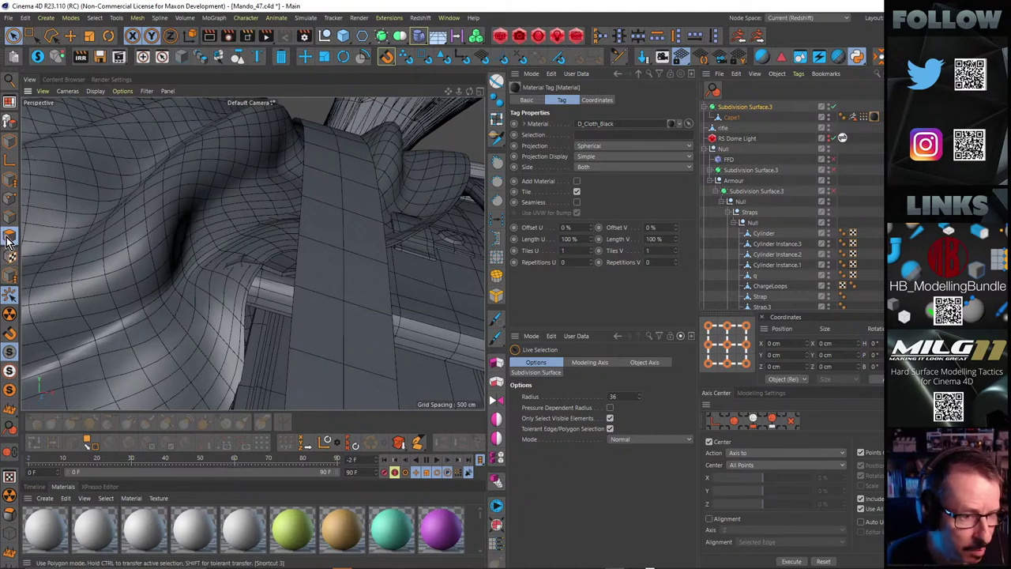
# Select all polygons of Cape1 and extrude them with an offset of 3.1 cm to give the cloth thickness
pyautogui.click(218, 182)
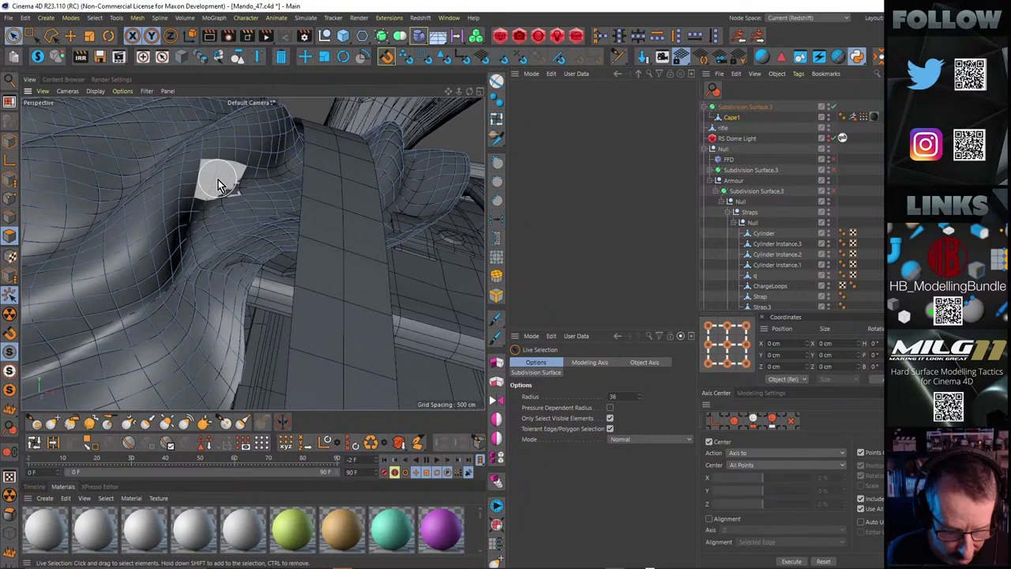
pyautogui.hotkey('ctrl', 'a')
pyautogui.keyDown('alt'); pyautogui.moveTo(247, 215); pyautogui.dragTo(293, 235); pyautogui.keyUp('alt')
pyautogui.press('d')
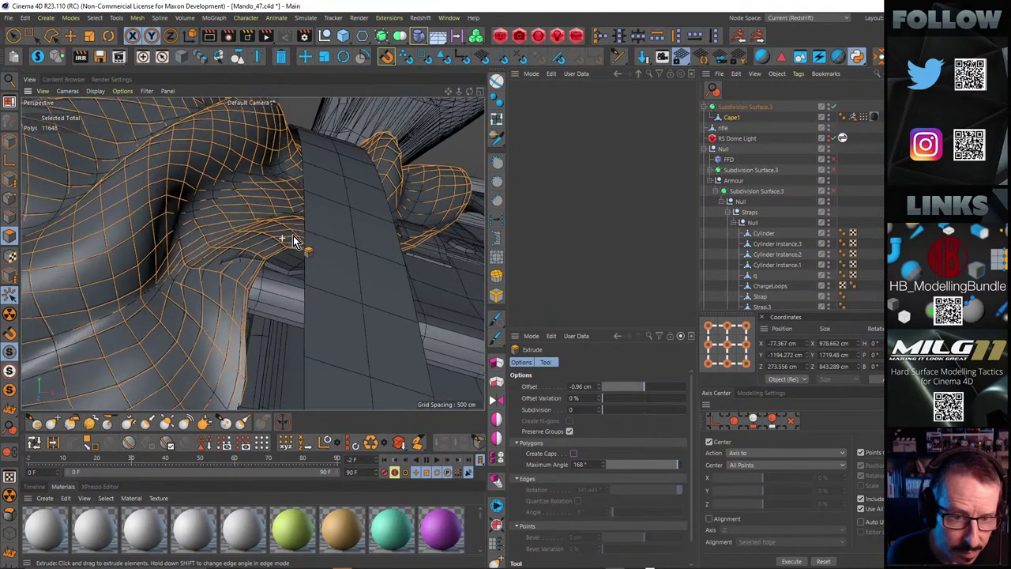
pyautogui.keyDown('alt'); pyautogui.moveTo(293, 236); pyautogui.dragTo(317, 224, button='right'); pyautogui.keyUp('alt')
pyautogui.moveTo(299, 224); pyautogui.dragTo(405, 225)
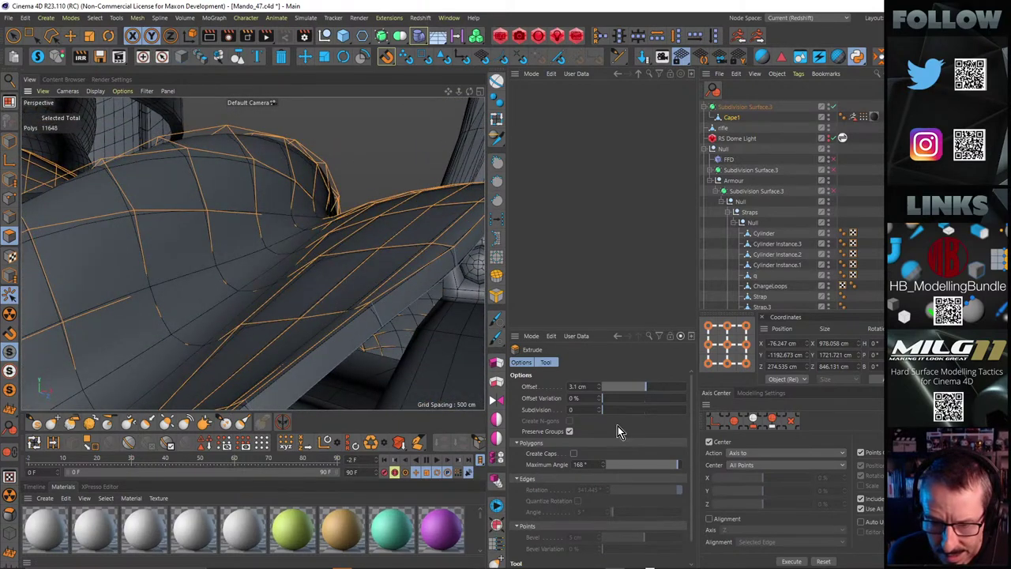
pyautogui.keyDown('alt'); pyautogui.moveTo(372, 294); pyautogui.dragTo(521, 399); pyautogui.keyUp('alt')
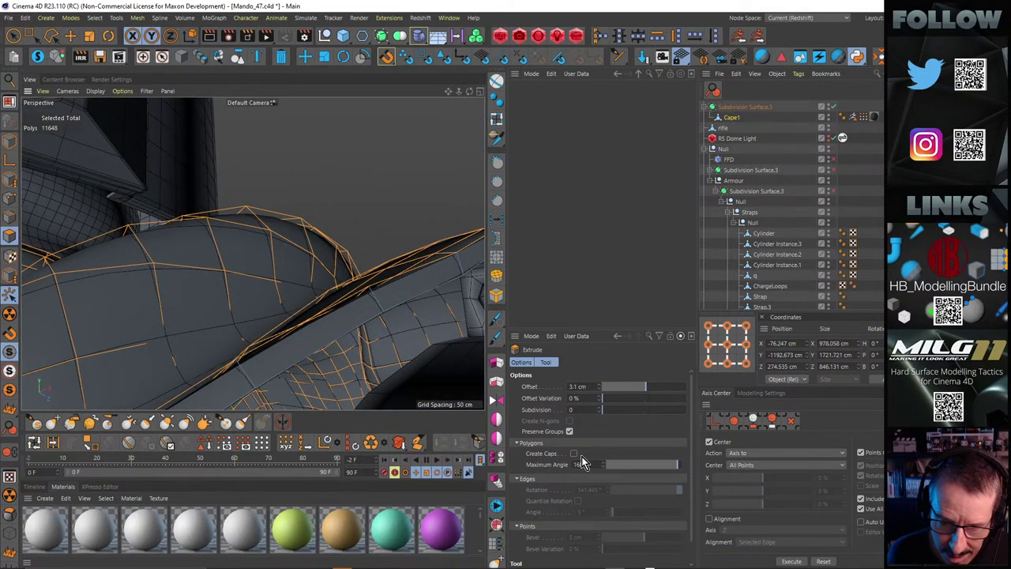
pyautogui.keyDown('alt'); pyautogui.moveTo(353, 292); pyautogui.dragTo(248, 283); pyautogui.keyUp('alt')
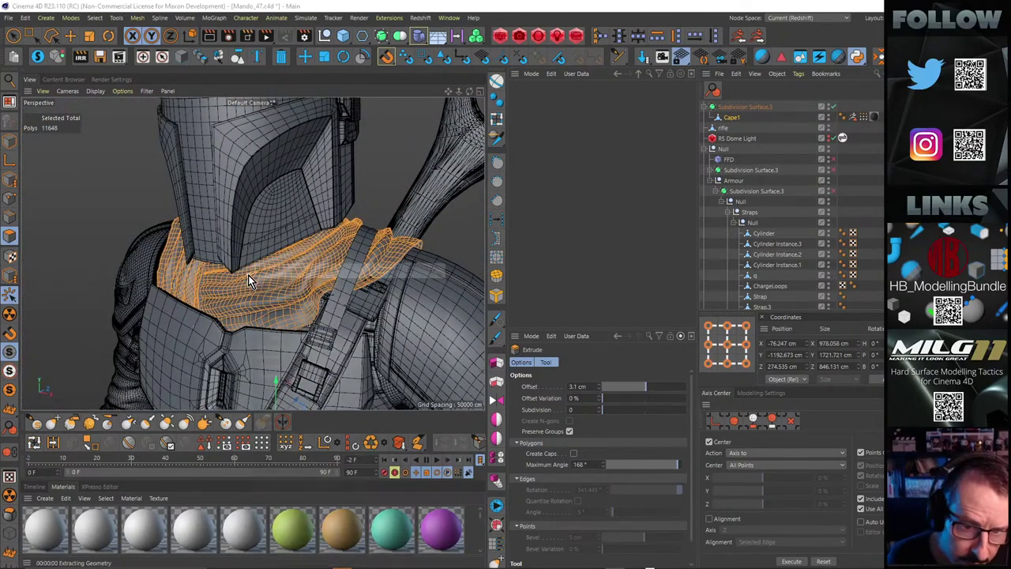
# Preview the thickened cape in the viewport, switch the renderer to Standard, and render the view again
pyautogui.click(437, 264)
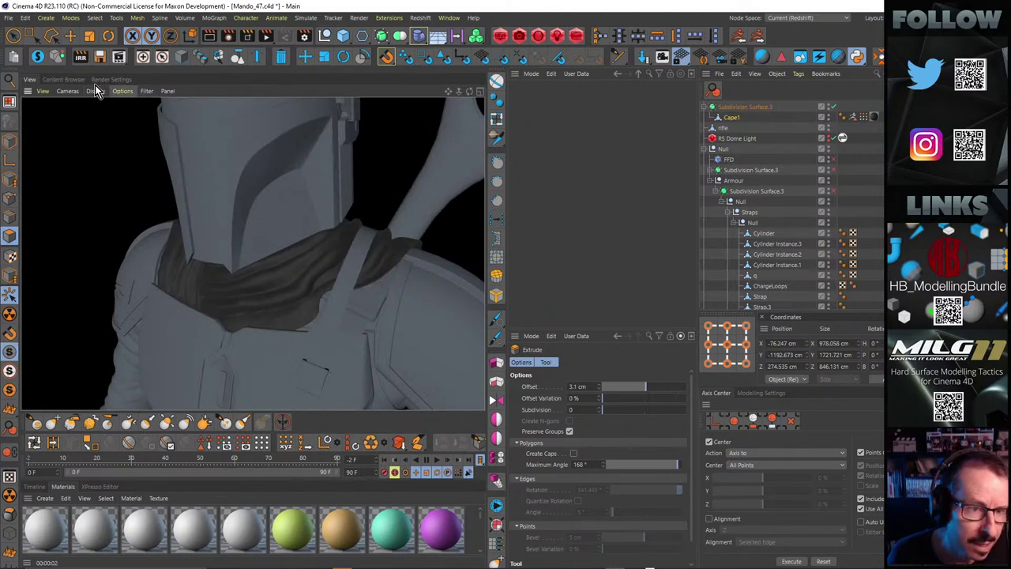
pyautogui.click(103, 80)
pyautogui.click(87, 104)
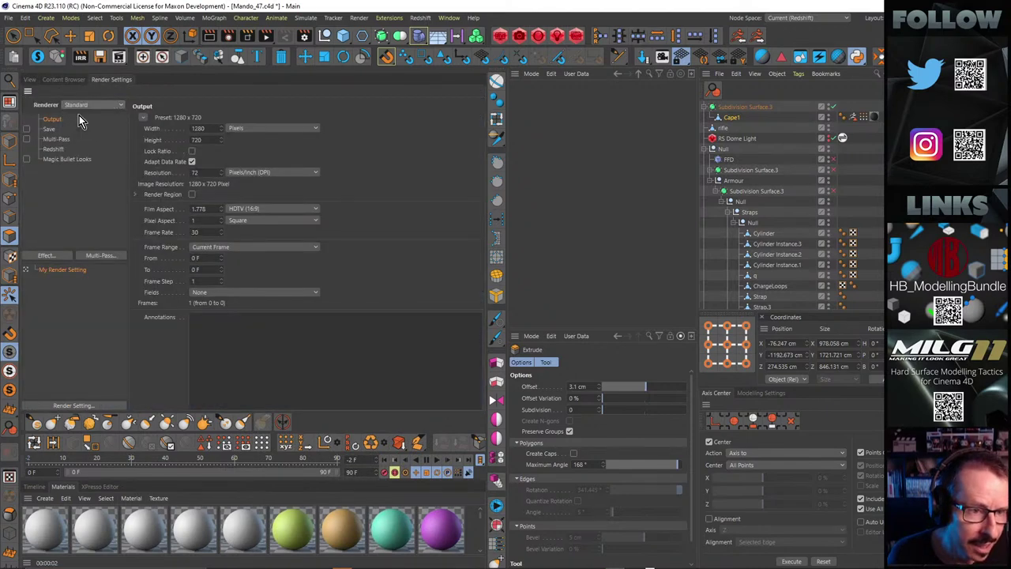
pyautogui.click(79, 115)
pyautogui.click(30, 79)
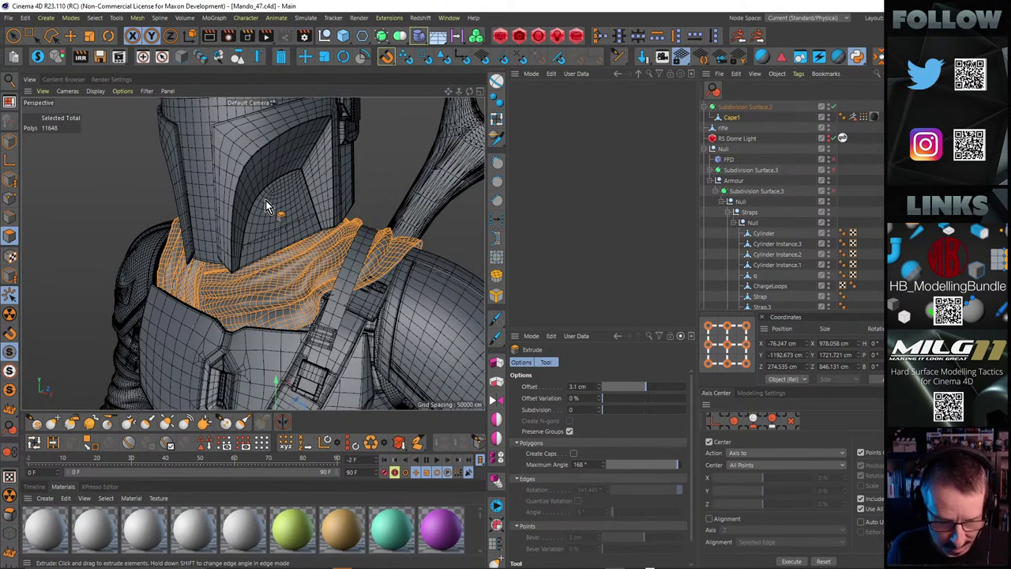
pyautogui.hotkey('ctrl', 'r')
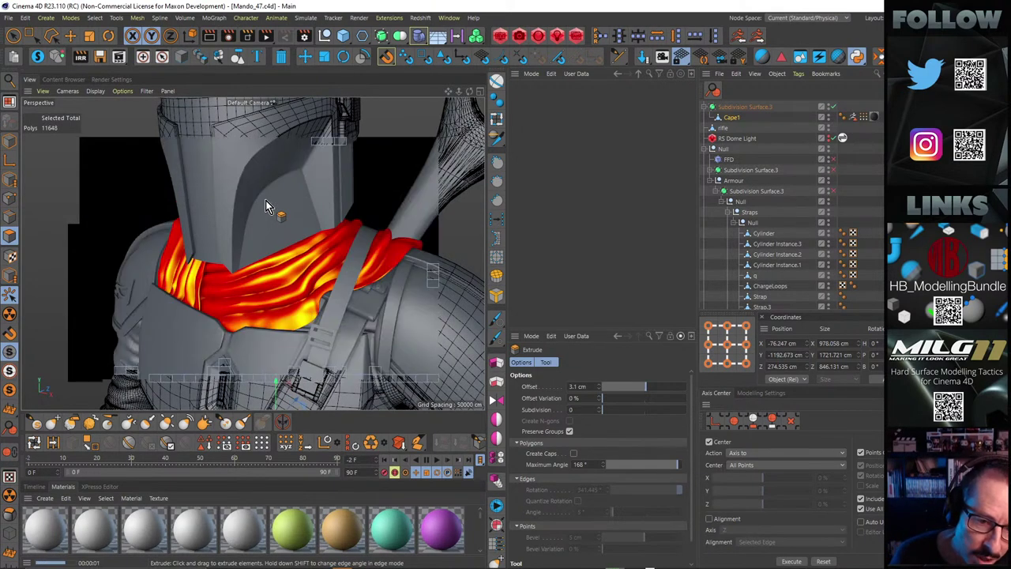
# Remove the D_Cloth_Black material tag from Cape1 and render the collar and chest area in the viewport
pyautogui.click(873, 118)
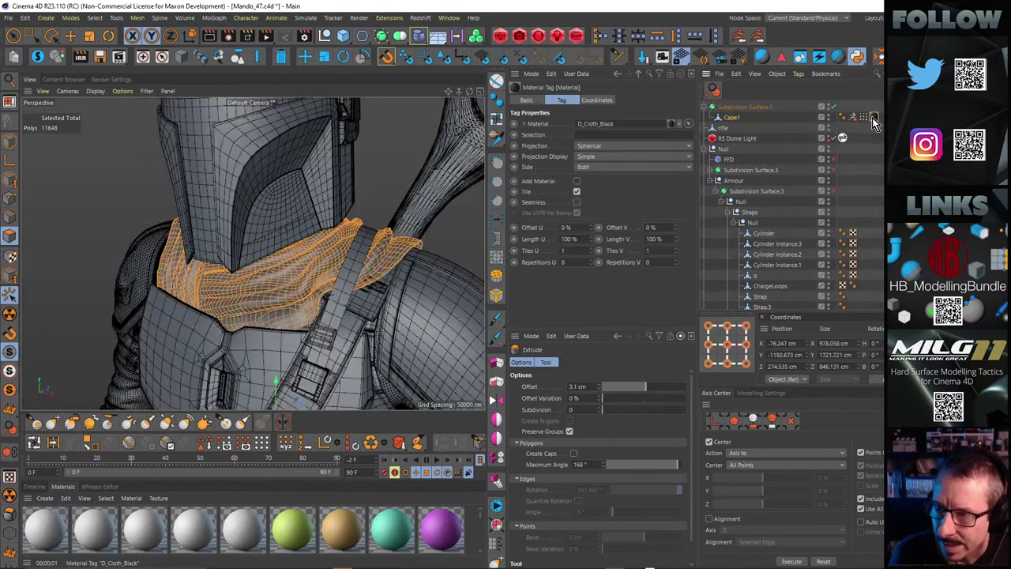
pyautogui.press('Delete')
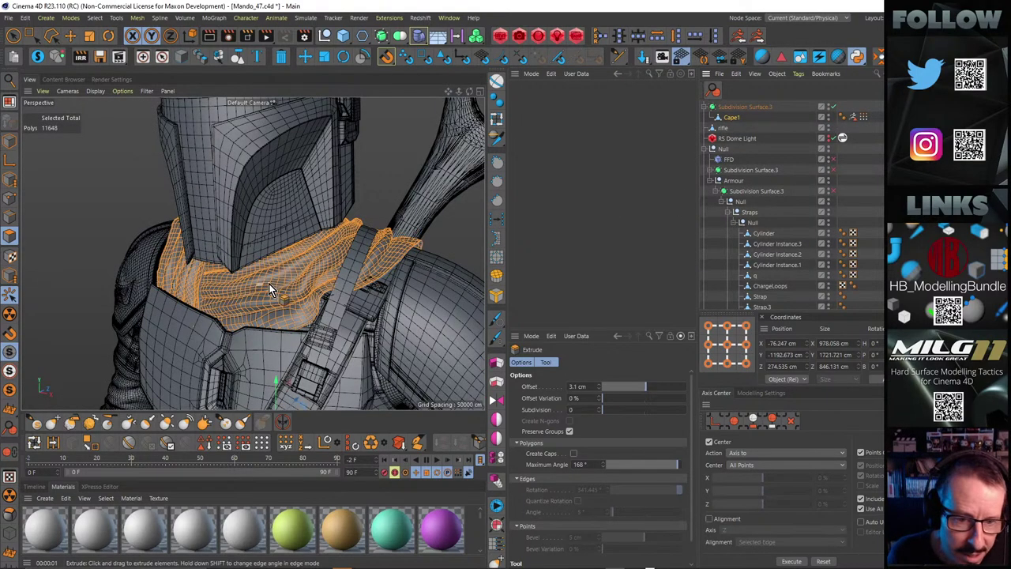
pyautogui.keyDown('alt'); pyautogui.moveTo(269, 284); pyautogui.dragTo(311, 265, button='right'); pyautogui.keyUp('alt')
pyautogui.keyDown('alt'); pyautogui.moveTo(250, 238); pyautogui.dragTo(309, 239); pyautogui.keyUp('alt')
pyautogui.keyDown('alt'); pyautogui.moveTo(309, 239); pyautogui.dragTo(252, 251, button='right'); pyautogui.keyUp('alt')
pyautogui.keyDown('alt'); pyautogui.moveTo(293, 267); pyautogui.dragTo(243, 271); pyautogui.keyUp('alt')
pyautogui.keyDown('alt'); pyautogui.moveTo(243, 270); pyautogui.dragTo(256, 210, button='right'); pyautogui.keyUp('alt')
pyautogui.keyDown('alt'); pyautogui.moveTo(256, 210); pyautogui.dragTo(248, 260); pyautogui.keyUp('alt')
pyautogui.keyDown('alt'); pyautogui.moveTo(248, 260); pyautogui.dragTo(227, 264, button='right'); pyautogui.keyUp('alt')
pyautogui.keyDown('alt'); pyautogui.moveTo(264, 263); pyautogui.dragTo(318, 300); pyautogui.keyUp('alt')
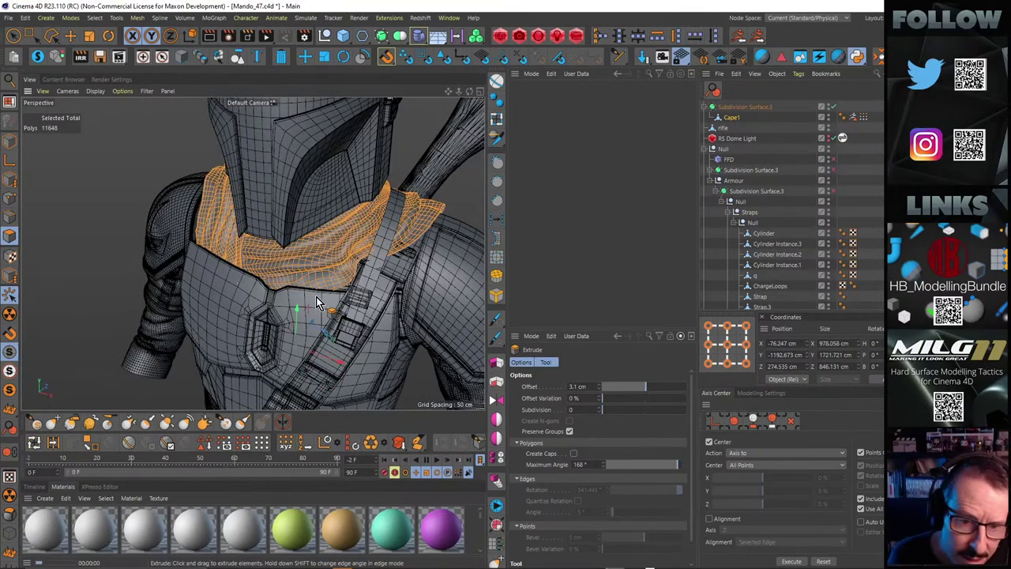
pyautogui.hotkey('ctrl', 'r')
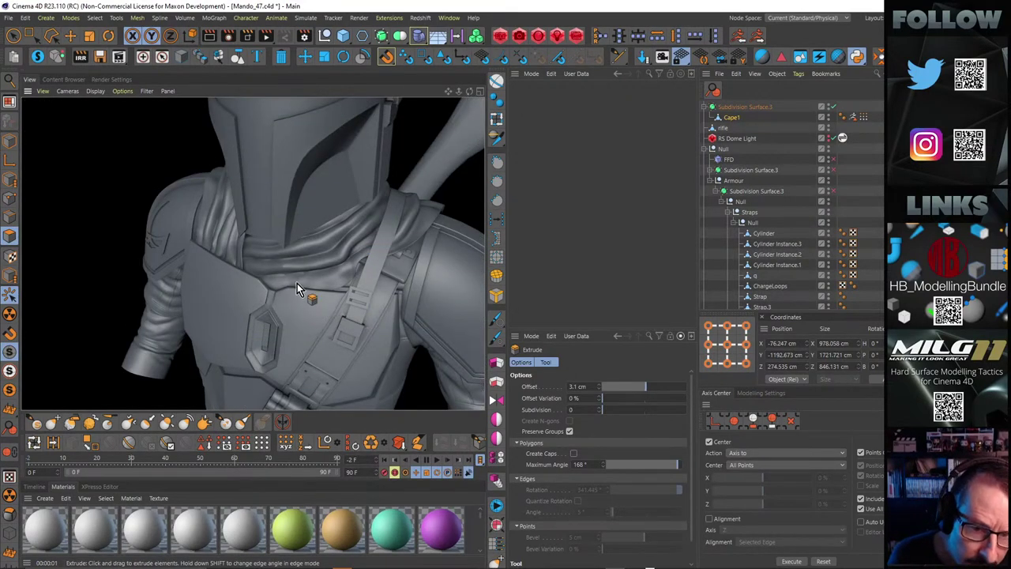
# Turn off Angle Limit in Cape1's Phong tag and render the cloth folds around the collar
pyautogui.keyDown('alt'); pyautogui.moveTo(277, 267); pyautogui.dragTo(346, 247, button='right'); pyautogui.keyUp('alt')
pyautogui.keyDown('alt'); pyautogui.moveTo(317, 245); pyautogui.dragTo(286, 237); pyautogui.keyUp('alt')
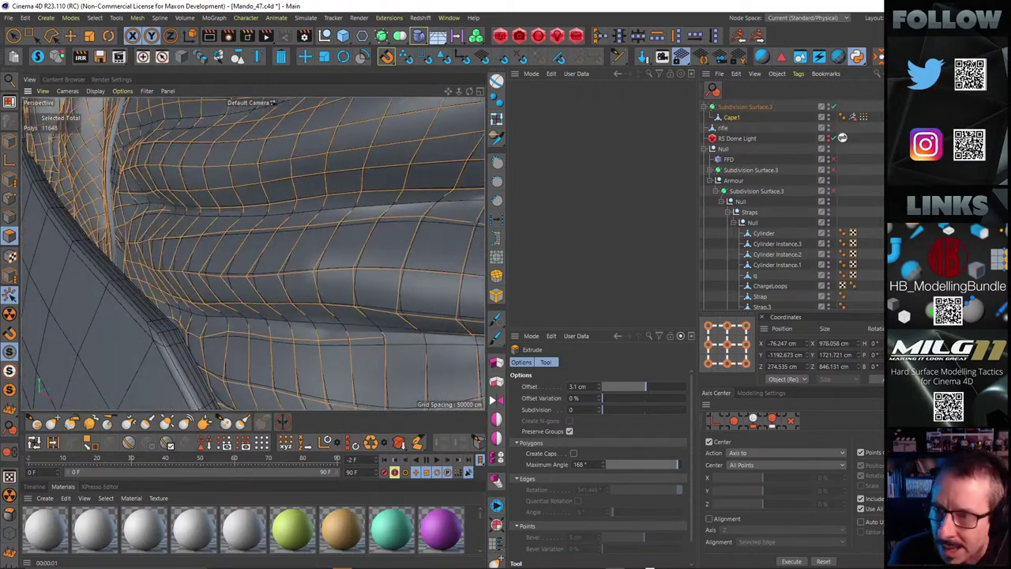
pyautogui.click(842, 118)
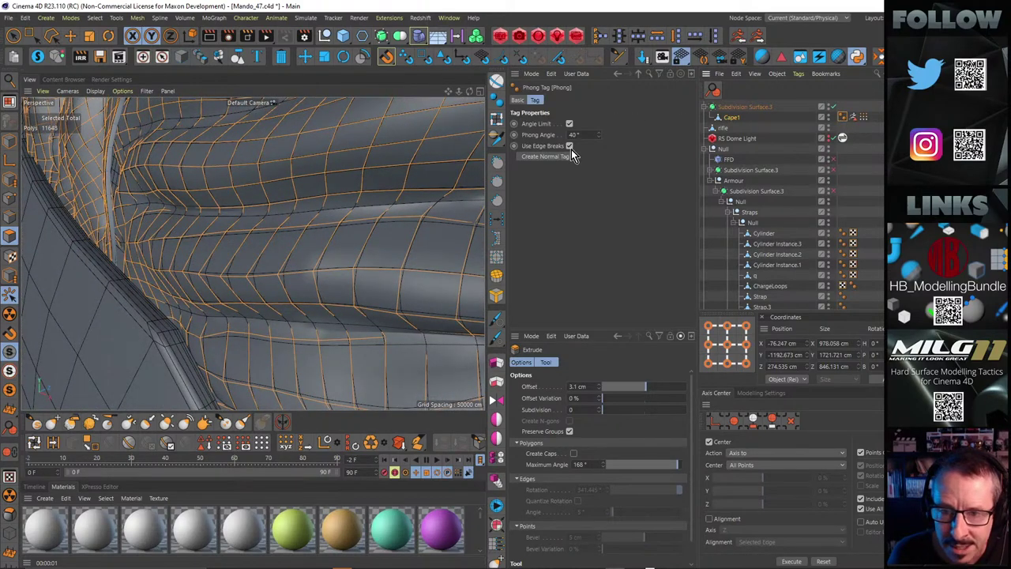
pyautogui.click(572, 124)
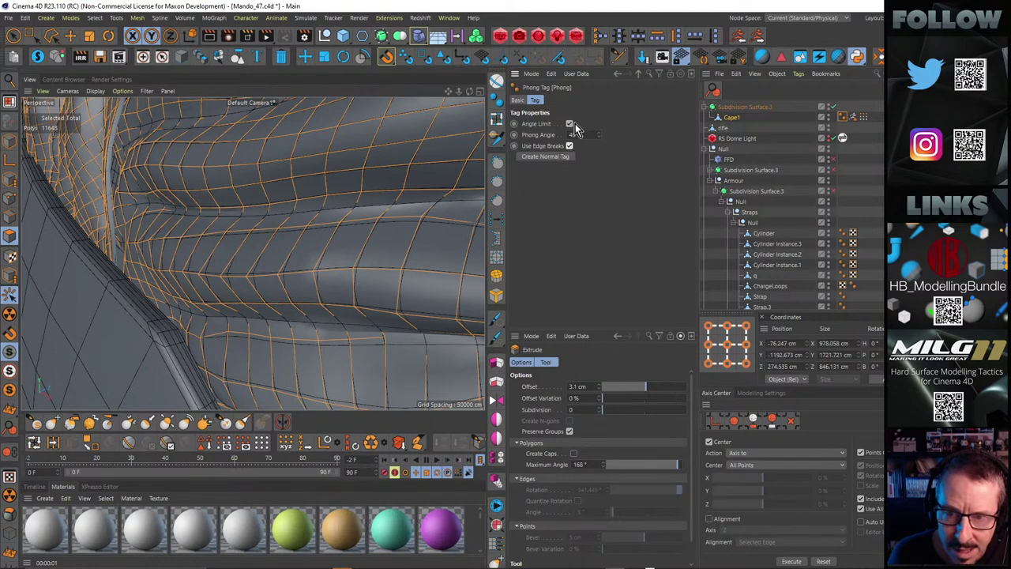
pyautogui.click(570, 124)
pyautogui.keyDown('alt'); pyautogui.moveTo(411, 210); pyautogui.dragTo(313, 207); pyautogui.keyUp('alt')
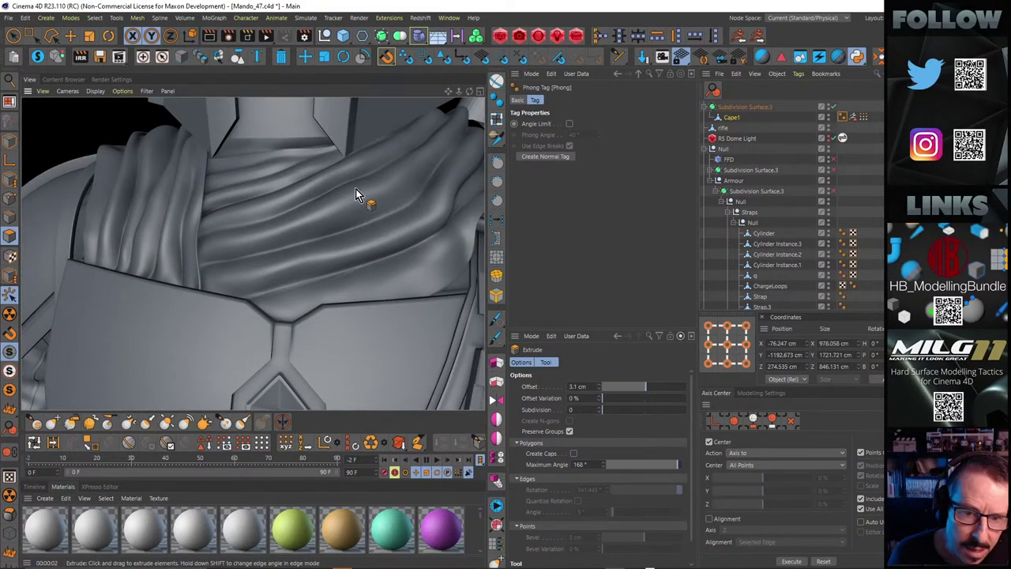
# In edge mode, select the edge loop along the cape's thin rim near the shoulder strap and dissolve it
pyautogui.moveTo(363, 202)
pyautogui.keyDown('alt'); pyautogui.mouseDown()
pyautogui.moveTo(310, 198)
pyautogui.moveTo(327, 237)
pyautogui.moveTo(354, 199)
pyautogui.moveTo(338, 181)
pyautogui.moveTo(277, 188)
pyautogui.mouseUp(); pyautogui.keyUp('alt')
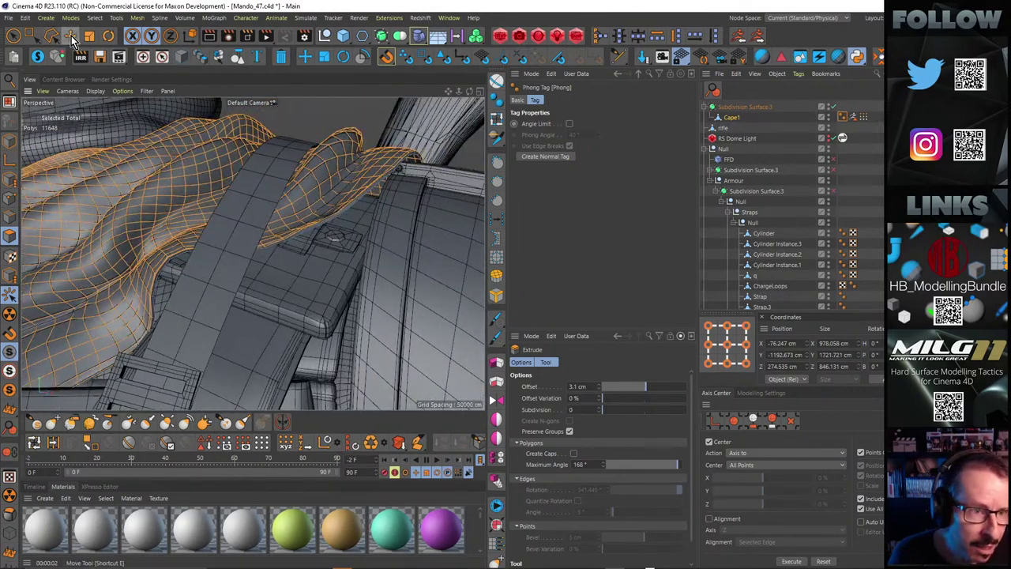
pyautogui.click(72, 36)
pyautogui.click(9, 217)
pyautogui.keyDown('alt'); pyautogui.moveTo(398, 230); pyautogui.dragTo(366, 193); pyautogui.keyUp('alt')
pyautogui.click(365, 193)
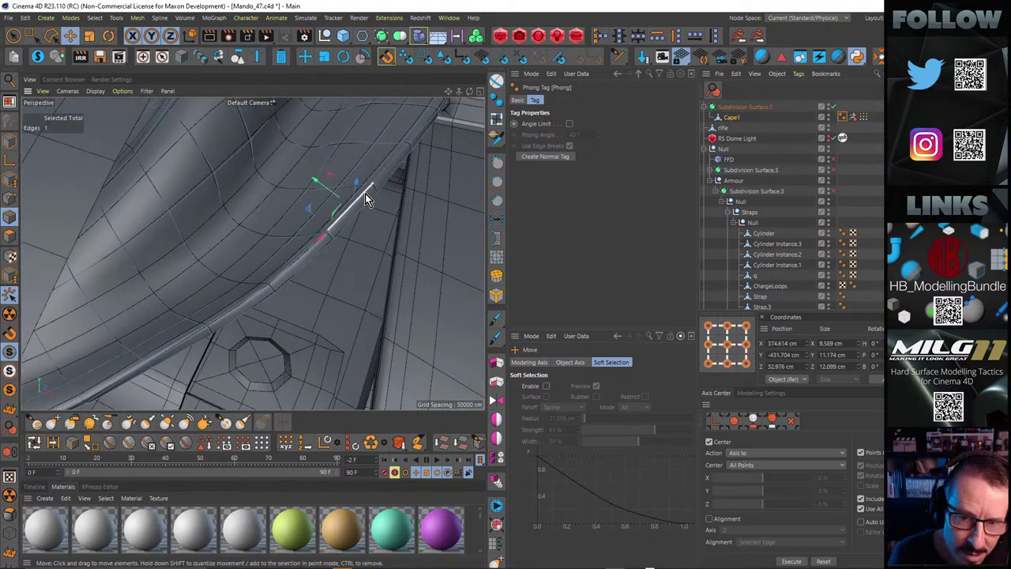
pyautogui.doubleClick(365, 193)
pyautogui.keyDown('alt'); pyautogui.moveTo(365, 194); pyautogui.dragTo(316, 184, button='right'); pyautogui.keyUp('alt')
pyautogui.keyDown('alt'); pyautogui.moveTo(320, 184); pyautogui.dragTo(432, 165); pyautogui.keyUp('alt')
pyautogui.scroll(4, 357, 178)
pyautogui.hotkey('ctrl', 'BackSpace')
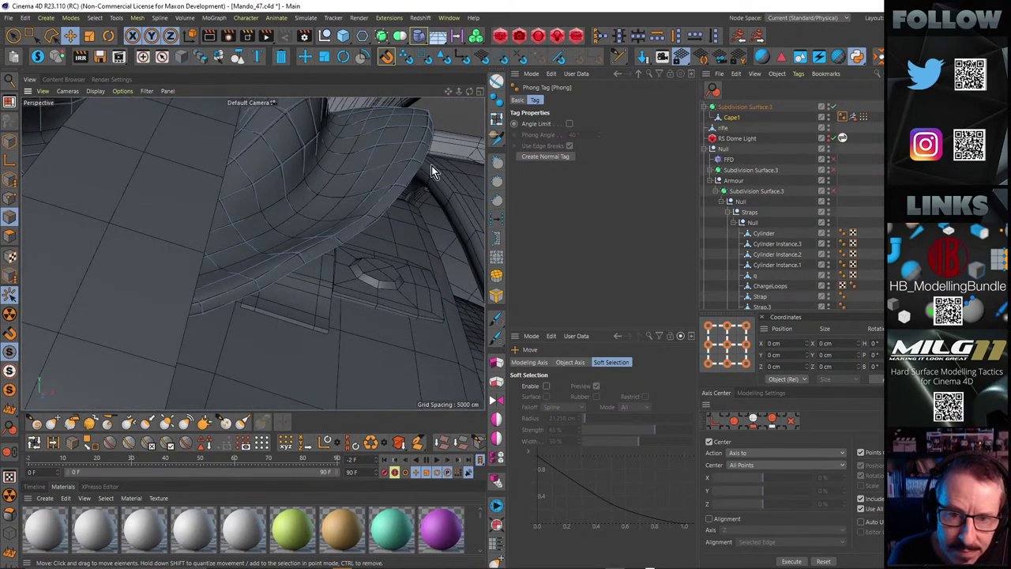
# Select the second edge loop beside the cape's outer rim and dissolve it too
pyautogui.doubleClick(404, 169)
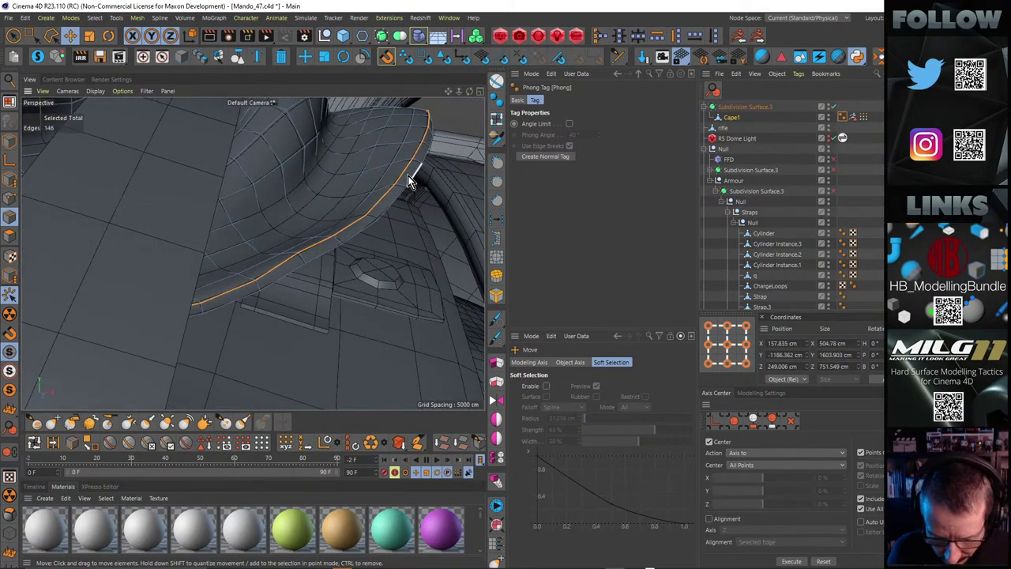
pyautogui.press('m')
pyautogui.press('n')
pyautogui.keyDown('alt'); pyautogui.moveTo(389, 187); pyautogui.dragTo(332, 188); pyautogui.keyUp('alt')
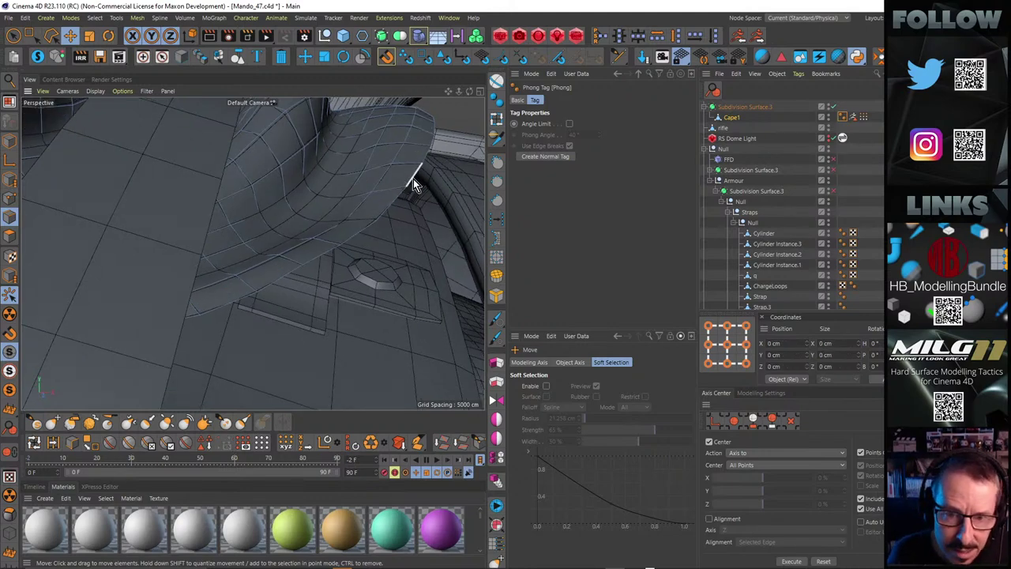
# Select the cape's full border edge loop and extrude it inward with an offset of about -8.2 cm
pyautogui.doubleClick(410, 180)
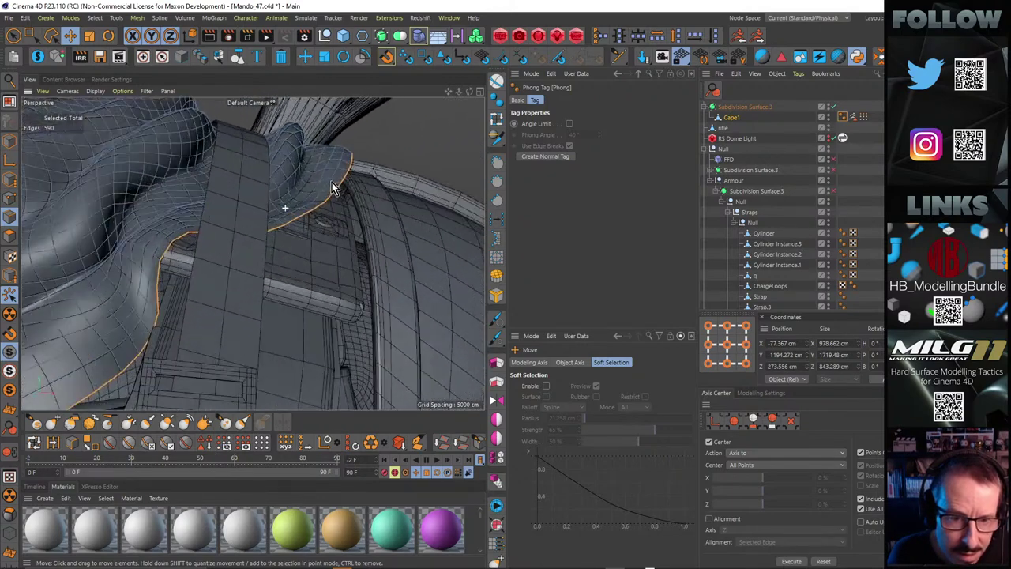
pyautogui.press('d')
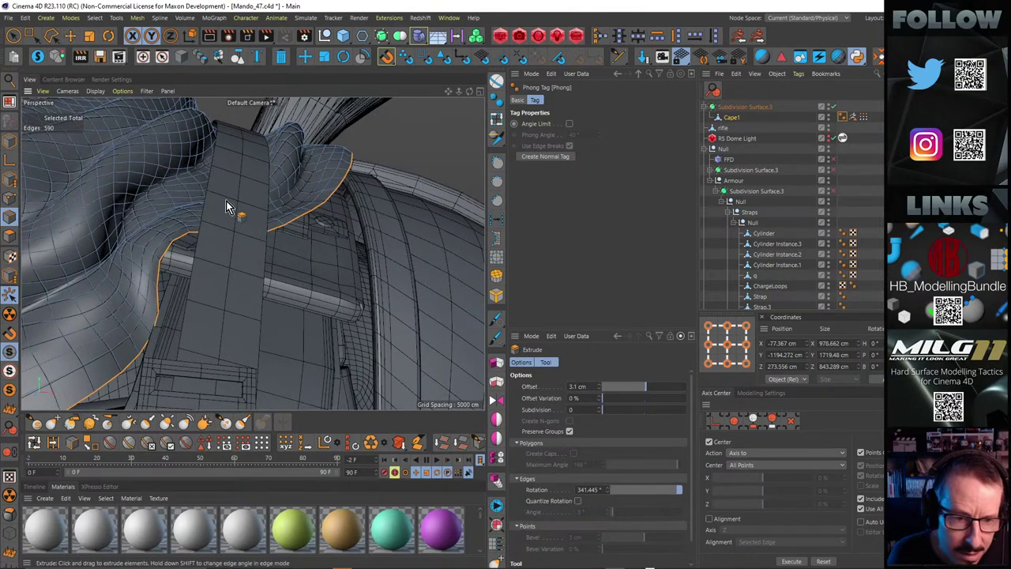
pyautogui.keyDown('alt'); pyautogui.moveTo(226, 201); pyautogui.dragTo(308, 185); pyautogui.keyUp('alt')
pyautogui.press('t')
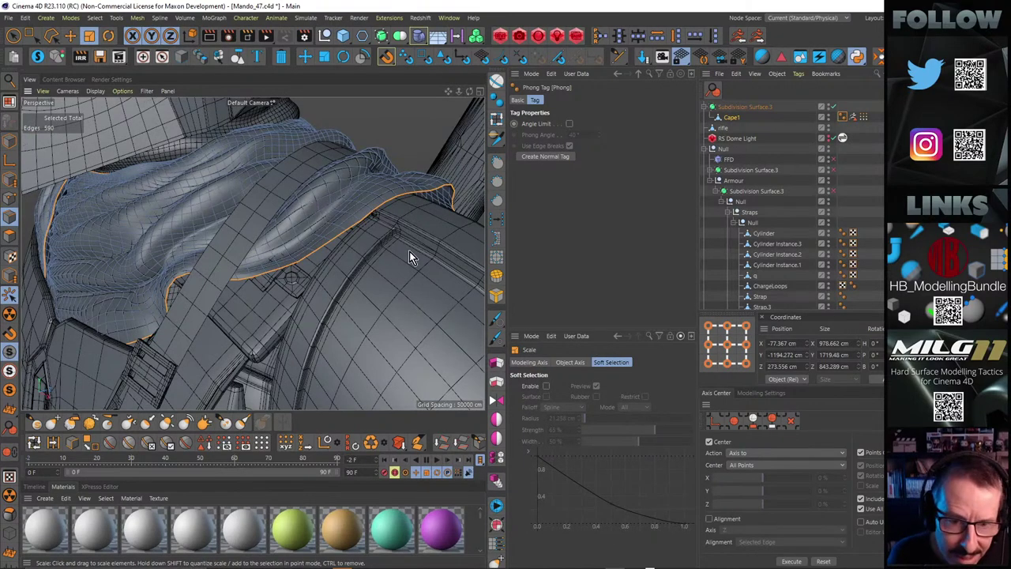
pyautogui.moveTo(409, 251); pyautogui.dragTo(408, 211)
pyautogui.press('d')
pyautogui.keyDown('alt'); pyautogui.moveTo(409, 211); pyautogui.dragTo(449, 191, button='right'); pyautogui.keyUp('alt')
pyautogui.hotkey('ctrl', 'z')
pyautogui.moveTo(435, 202); pyautogui.dragTo(445, 203)
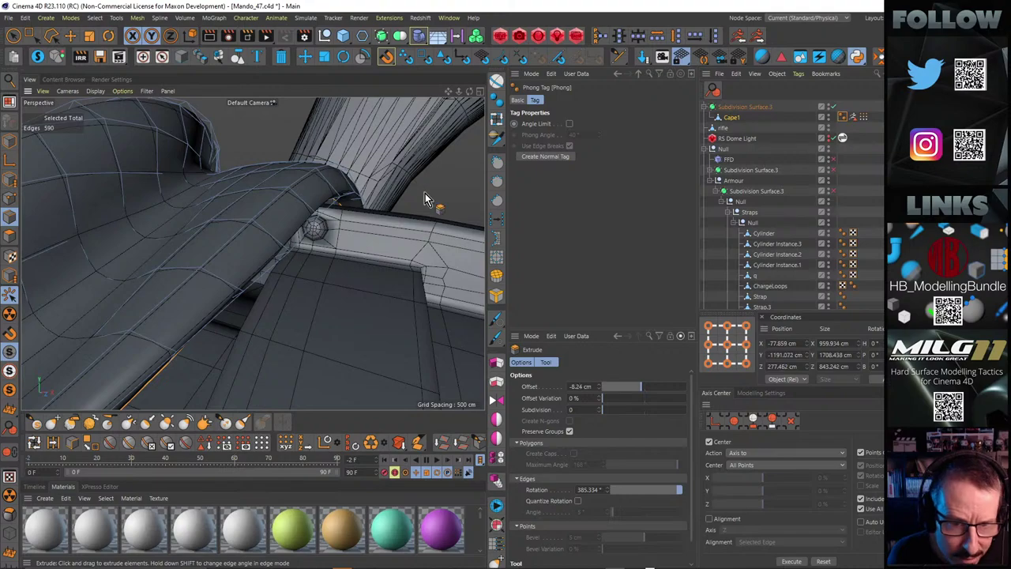
# Examine the cape's inner rim around the collar, the back and both shoulders
pyautogui.keyDown('alt'); pyautogui.moveTo(425, 192); pyautogui.dragTo(274, 220); pyautogui.keyUp('alt')
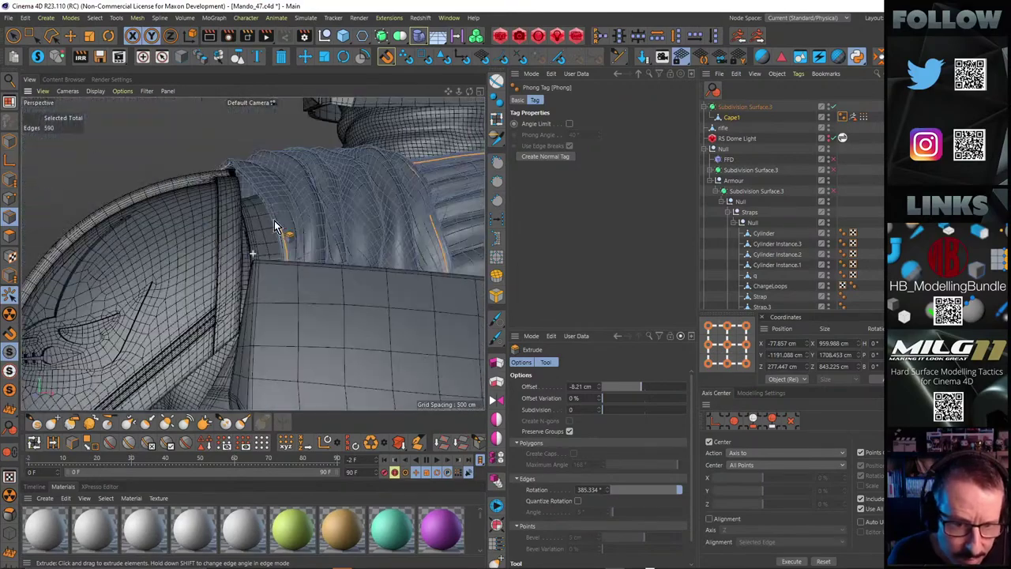
pyautogui.keyDown('alt'); pyautogui.moveTo(338, 199); pyautogui.dragTo(273, 245); pyautogui.keyUp('alt')
pyautogui.keyDown('alt'); pyautogui.moveTo(359, 251); pyautogui.dragTo(197, 218); pyautogui.keyUp('alt')
pyautogui.scroll(5, 279, 235)
pyautogui.scroll(10, 324, 213)
pyautogui.keyDown('alt'); pyautogui.moveTo(197, 218); pyautogui.dragTo(227, 207, button='right'); pyautogui.keyUp('alt')
pyautogui.keyDown('alt'); pyautogui.moveTo(228, 207); pyautogui.dragTo(229, 219); pyautogui.keyUp('alt')
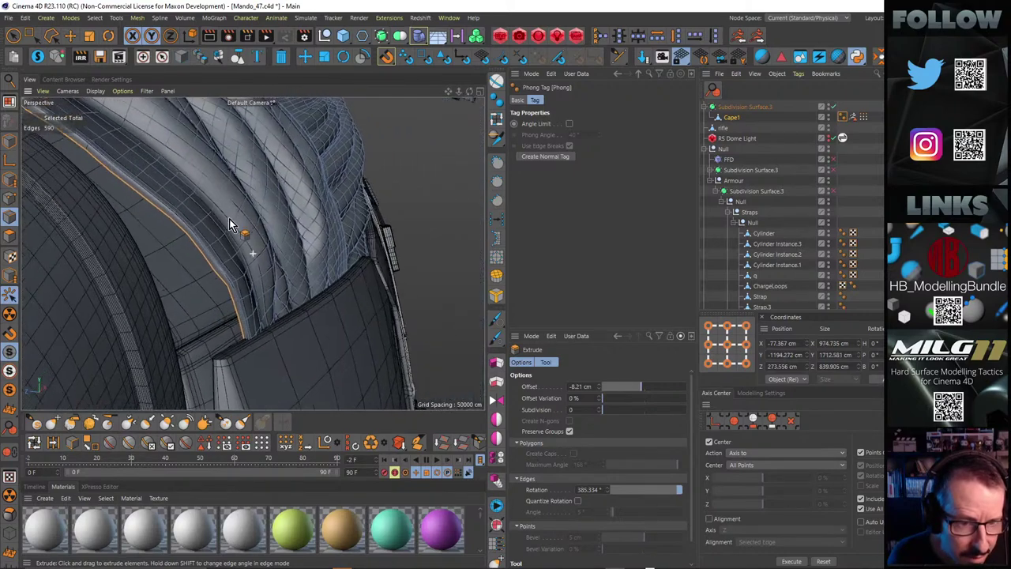
pyautogui.keyDown('alt'); pyautogui.moveTo(229, 219); pyautogui.dragTo(147, 222, button='right'); pyautogui.keyUp('alt')
pyautogui.keyDown('alt'); pyautogui.moveTo(147, 222); pyautogui.dragTo(103, 133); pyautogui.keyUp('alt')
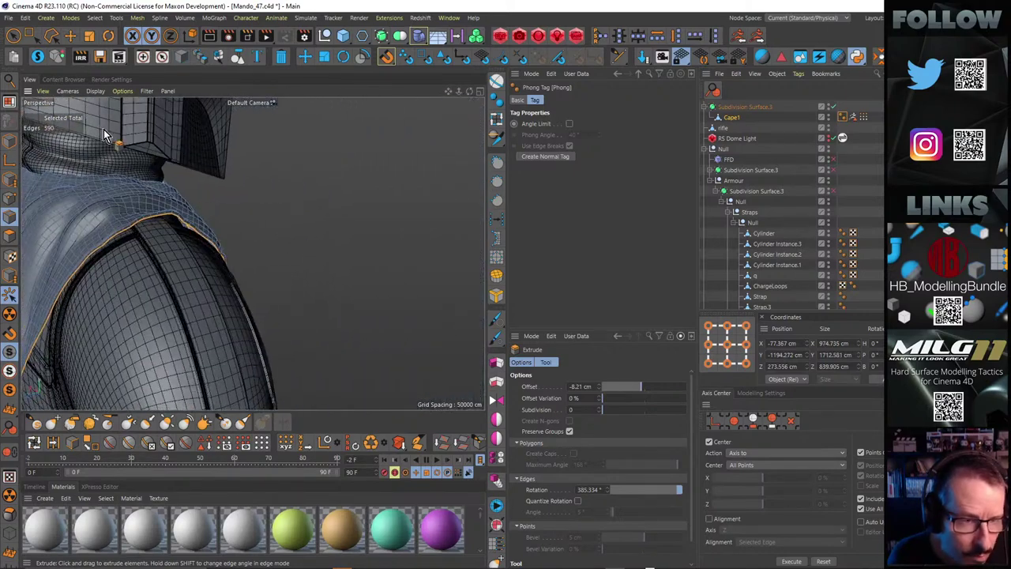
# Isolate Cape1 and try extruding its border edges inward with an offset of -20.6 cm
pyautogui.click(36, 57)
pyautogui.keyDown('alt'); pyautogui.moveTo(289, 183); pyautogui.dragTo(212, 224); pyautogui.keyUp('alt')
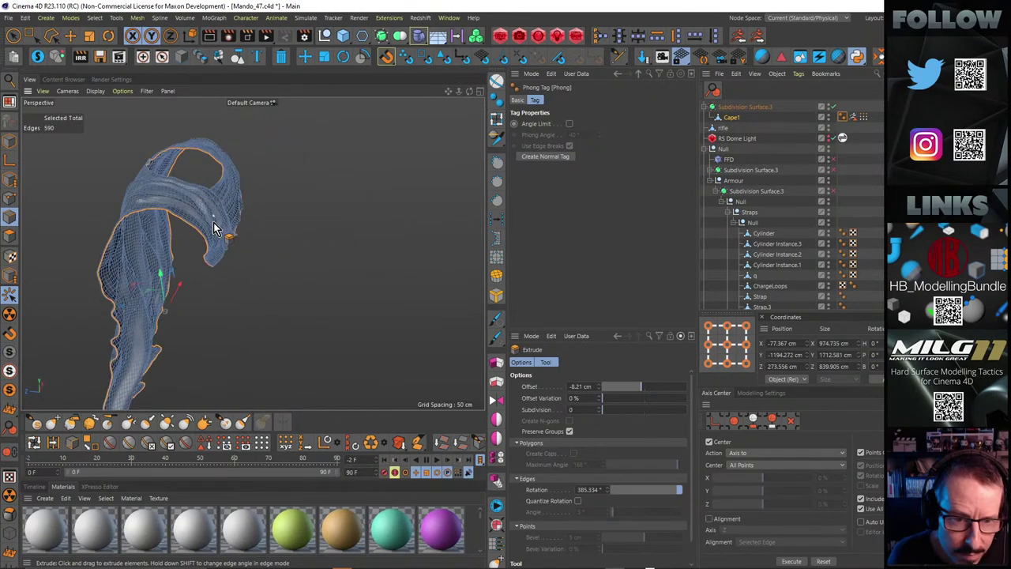
pyautogui.keyDown('alt'); pyautogui.moveTo(200, 224); pyautogui.dragTo(317, 207, button='right'); pyautogui.keyUp('alt')
pyautogui.keyDown('alt'); pyautogui.moveTo(244, 238); pyautogui.dragTo(368, 145); pyautogui.keyUp('alt')
pyautogui.moveTo(368, 145); pyautogui.dragTo(341, 145)
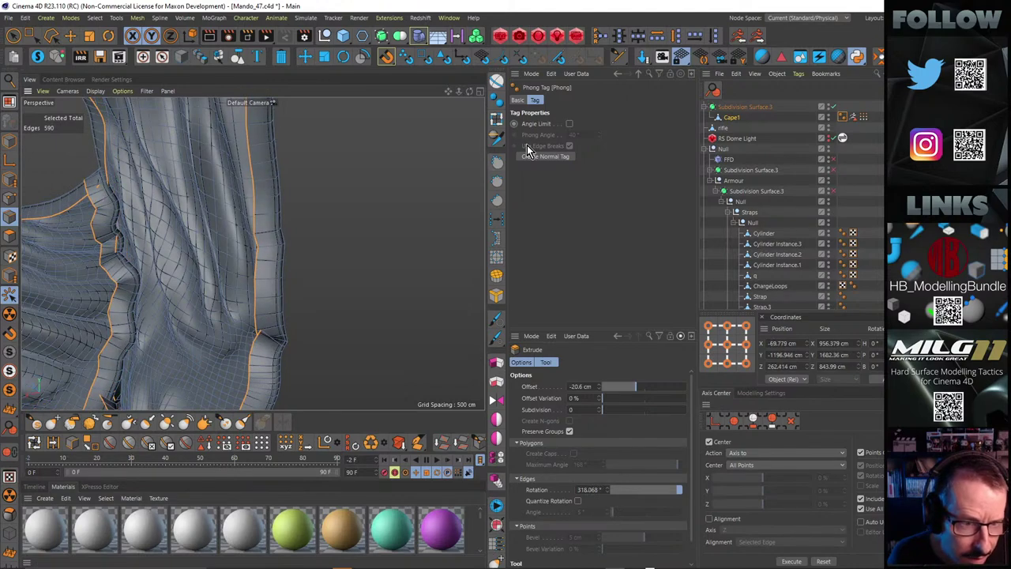
pyautogui.keyDown('alt'); pyautogui.moveTo(299, 187); pyautogui.dragTo(374, 249); pyautogui.keyUp('alt')
pyautogui.keyDown('alt'); pyautogui.moveTo(327, 218); pyautogui.dragTo(302, 192); pyautogui.keyUp('alt')
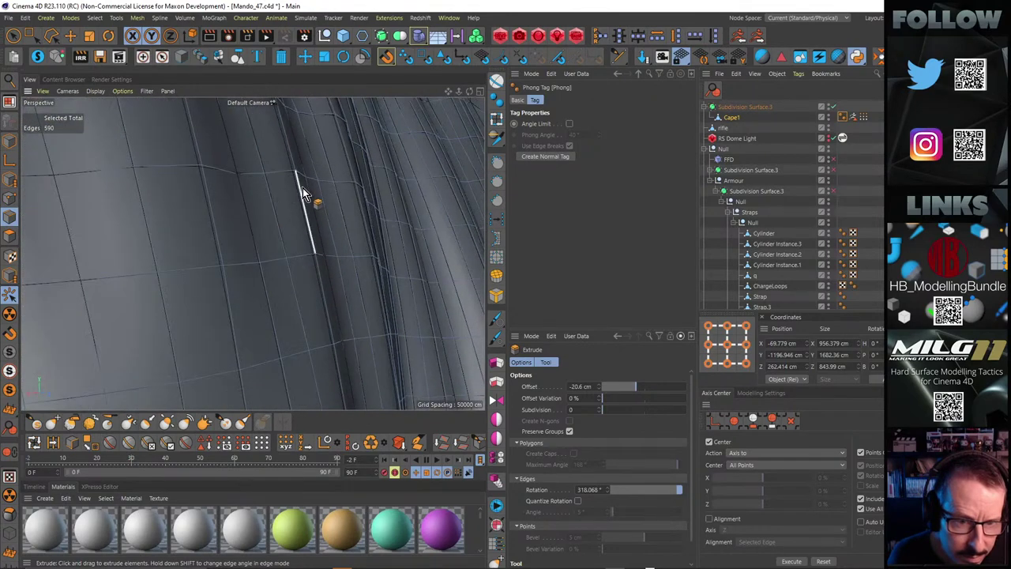
pyautogui.keyDown('alt'); pyautogui.moveTo(303, 192); pyautogui.dragTo(221, 191, button='right'); pyautogui.keyUp('alt')
pyautogui.keyDown('alt'); pyautogui.moveTo(221, 194); pyautogui.dragTo(292, 198); pyautogui.keyUp('alt')
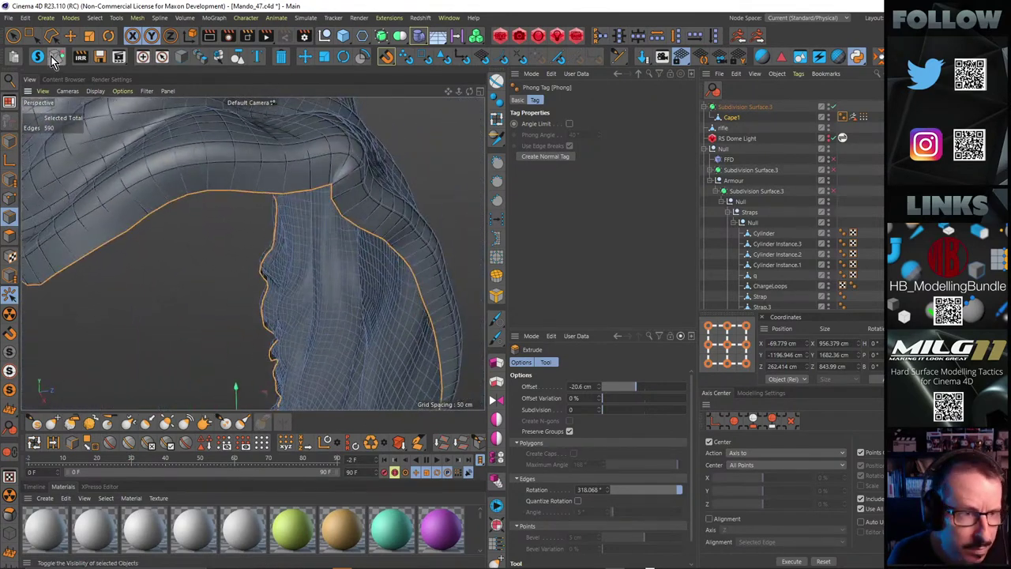
# Show the whole character again and extrude the cape's border edges with an offset of -6.3 cm
pyautogui.click(37, 57)
pyautogui.keyDown('alt'); pyautogui.moveTo(170, 225); pyautogui.dragTo(257, 196); pyautogui.keyUp('alt')
pyautogui.keyDown('alt'); pyautogui.moveTo(256, 197); pyautogui.dragTo(366, 161, button='right'); pyautogui.keyUp('alt')
pyautogui.keyDown('alt'); pyautogui.moveTo(367, 161); pyautogui.dragTo(210, 188); pyautogui.keyUp('alt')
pyautogui.keyDown('alt'); pyautogui.moveTo(208, 182); pyautogui.dragTo(289, 222, button='right'); pyautogui.keyUp('alt')
pyautogui.keyDown('alt'); pyautogui.moveTo(289, 222); pyautogui.dragTo(437, 225); pyautogui.keyUp('alt')
pyautogui.scroll(5, 284, 183)
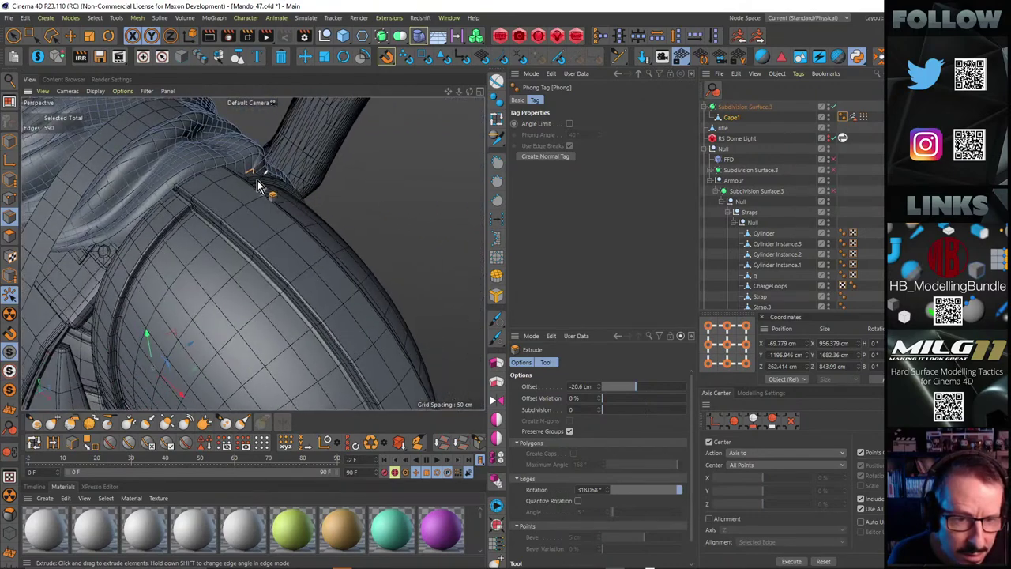
pyautogui.keyDown('alt'); pyautogui.moveTo(243, 174); pyautogui.dragTo(373, 166); pyautogui.keyUp('alt')
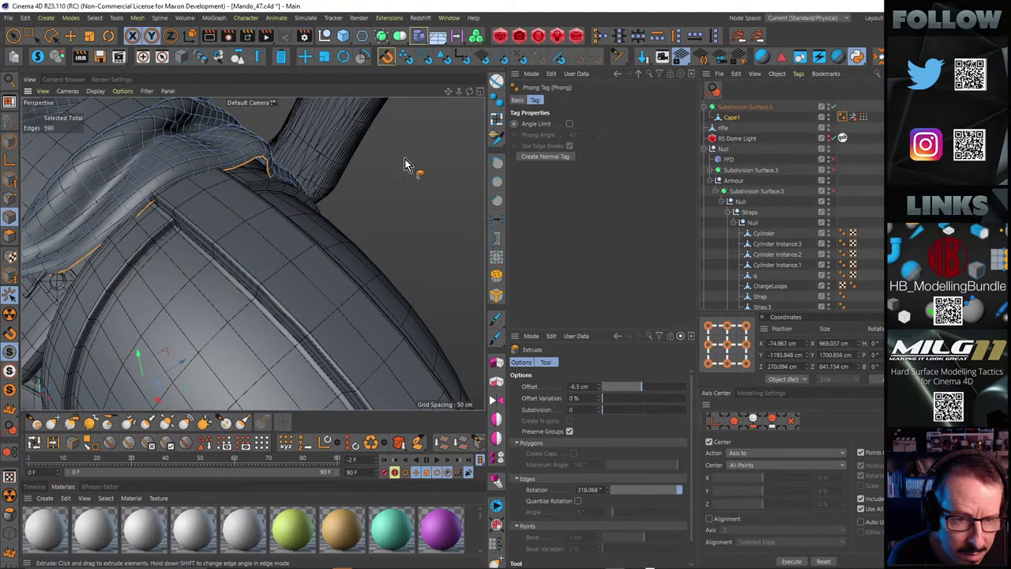
# Try a further extrusion of the border edges with an offset of -10.7 cm and render the shoulder
pyautogui.keyDown('alt'); pyautogui.moveTo(345, 157); pyautogui.dragTo(319, 148); pyautogui.keyUp('alt')
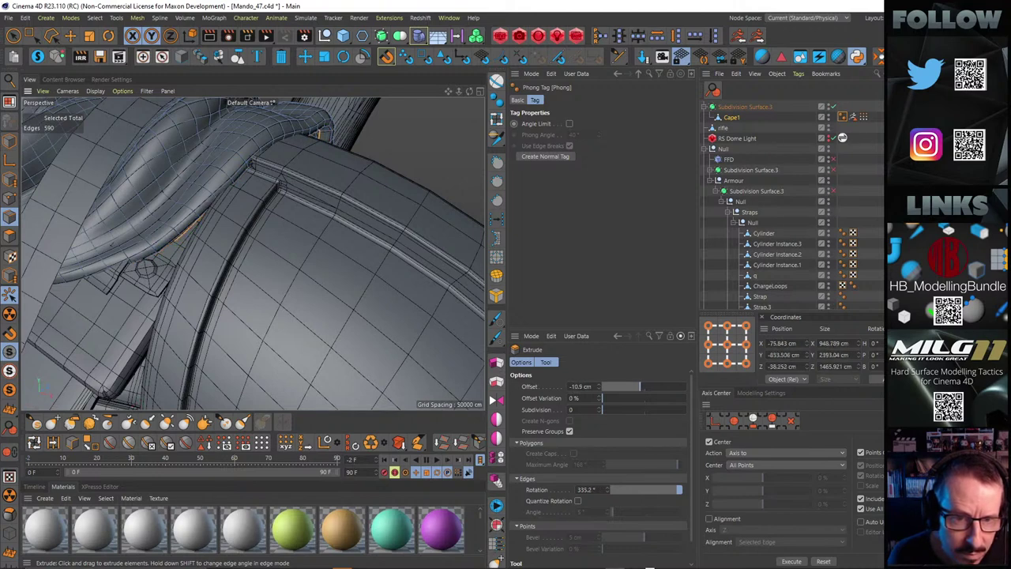
pyautogui.keyDown('alt'); pyautogui.moveTo(359, 136); pyautogui.dragTo(276, 196); pyautogui.keyUp('alt')
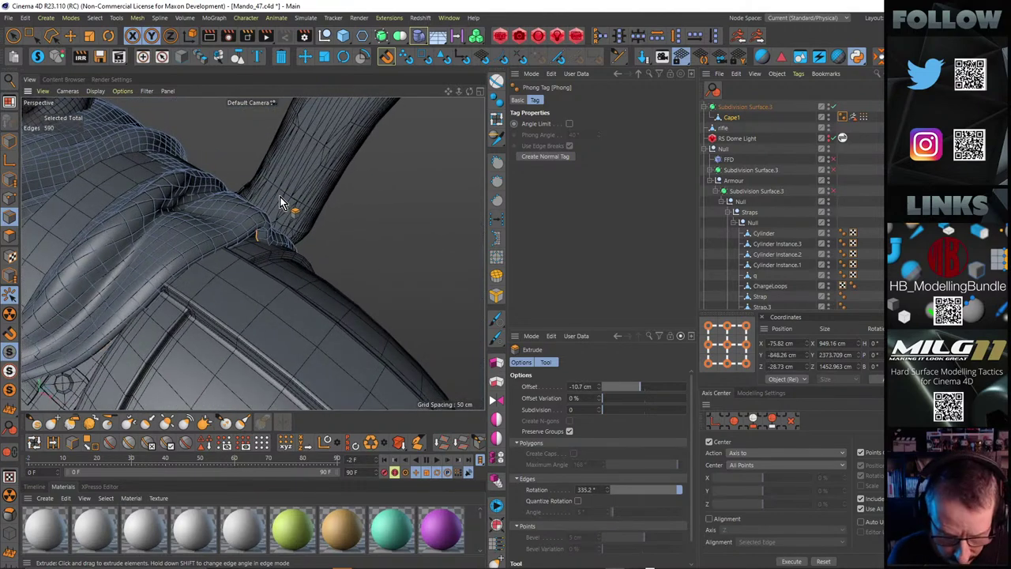
pyautogui.hotkey('ctrl', 'r')
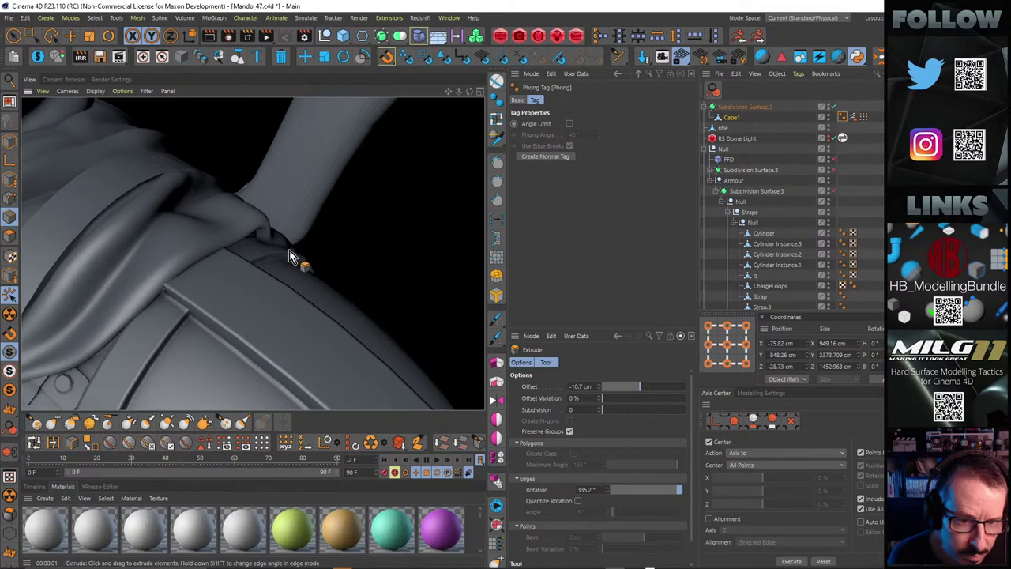
# Try extruding the border edges with an offset of -16.2 cm and render the helmet and shoulder area
pyautogui.keyDown('alt'); pyautogui.moveTo(289, 251); pyautogui.dragTo(433, 225); pyautogui.keyUp('alt')
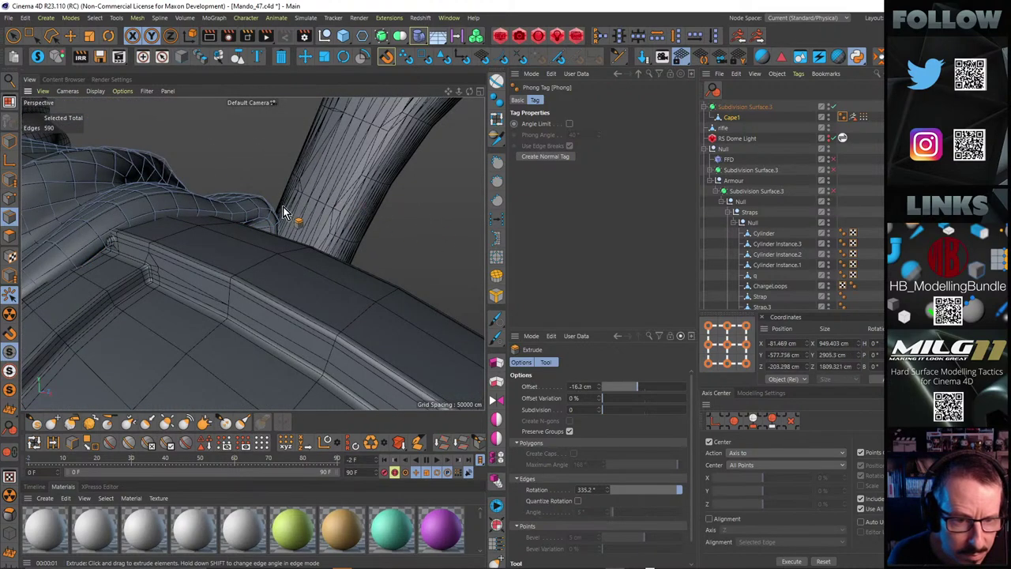
pyautogui.keyDown('alt'); pyautogui.moveTo(283, 213); pyautogui.dragTo(213, 279); pyautogui.keyUp('alt')
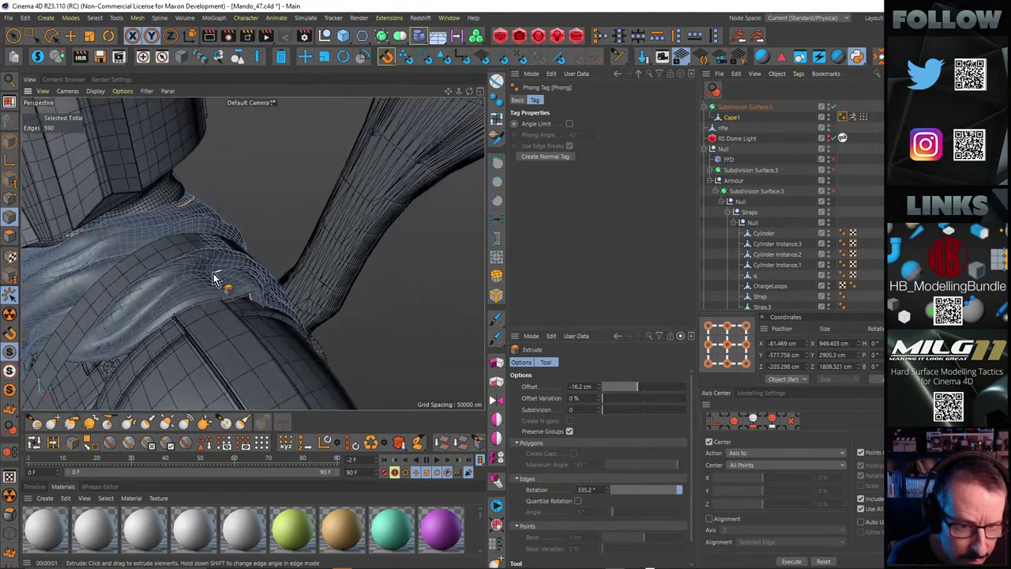
pyautogui.scroll(-5, 207, 278)
pyautogui.hotkey('ctrl', 'r')
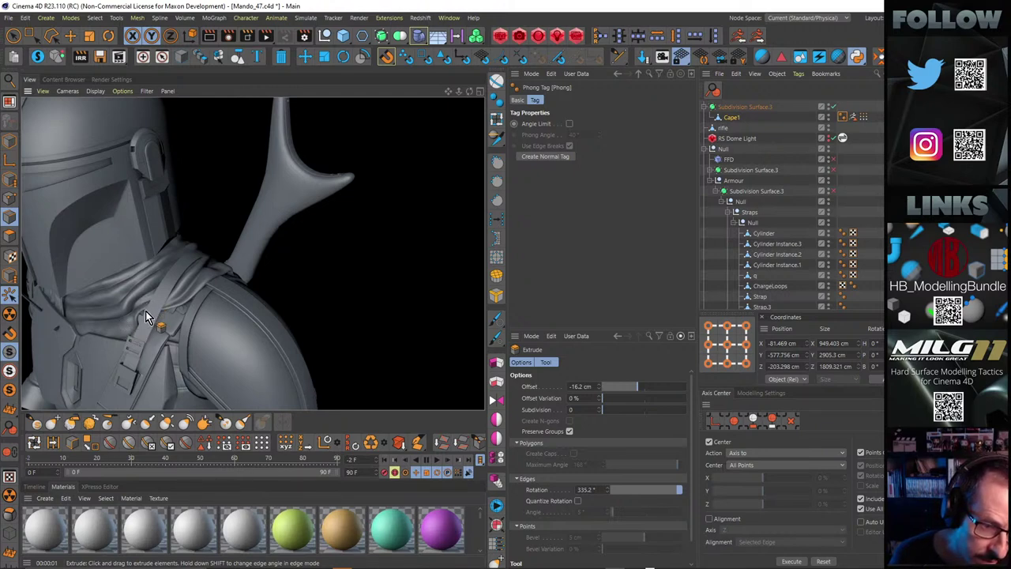
# Undo the last border extrusion that spikes across the chest and extrude the edges with an offset of -3.7 cm
pyautogui.keyDown('alt'); pyautogui.moveTo(145, 313); pyautogui.dragTo(349, 289, button='right'); pyautogui.keyUp('alt')
pyautogui.keyDown('alt'); pyautogui.moveTo(349, 289); pyautogui.dragTo(278, 285); pyautogui.keyUp('alt')
pyautogui.keyDown('alt'); pyautogui.moveTo(278, 285); pyautogui.dragTo(213, 286, button='right'); pyautogui.keyUp('alt')
pyautogui.keyDown('alt'); pyautogui.moveTo(320, 267); pyautogui.dragTo(342, 258); pyautogui.keyUp('alt')
pyautogui.keyDown('alt'); pyautogui.moveTo(342, 258); pyautogui.dragTo(281, 264, button='right'); pyautogui.keyUp('alt')
pyautogui.keyDown('alt'); pyautogui.moveTo(281, 264); pyautogui.dragTo(356, 303); pyautogui.keyUp('alt')
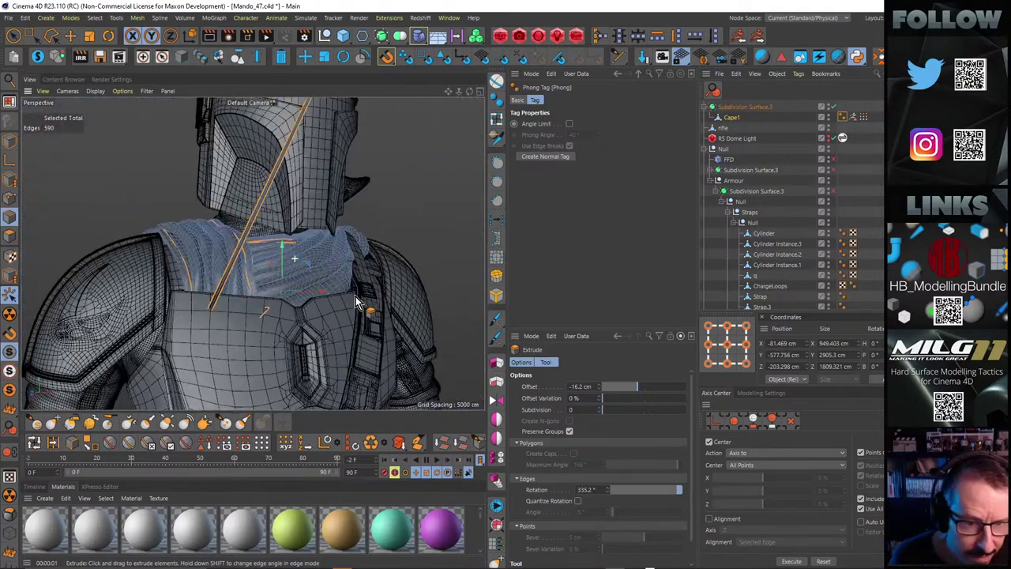
pyautogui.keyDown('alt'); pyautogui.moveTo(249, 263); pyautogui.dragTo(218, 247); pyautogui.keyUp('alt')
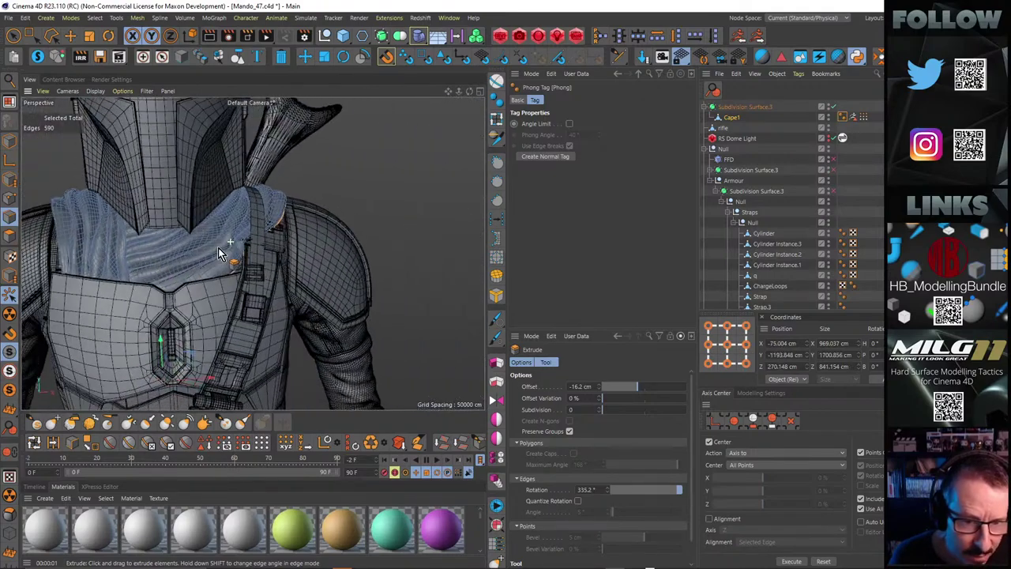
pyautogui.keyDown('alt'); pyautogui.moveTo(275, 229); pyautogui.dragTo(336, 212); pyautogui.keyUp('alt')
pyautogui.keyDown('alt'); pyautogui.moveTo(344, 208); pyautogui.dragTo(276, 225, button='right'); pyautogui.keyUp('alt')
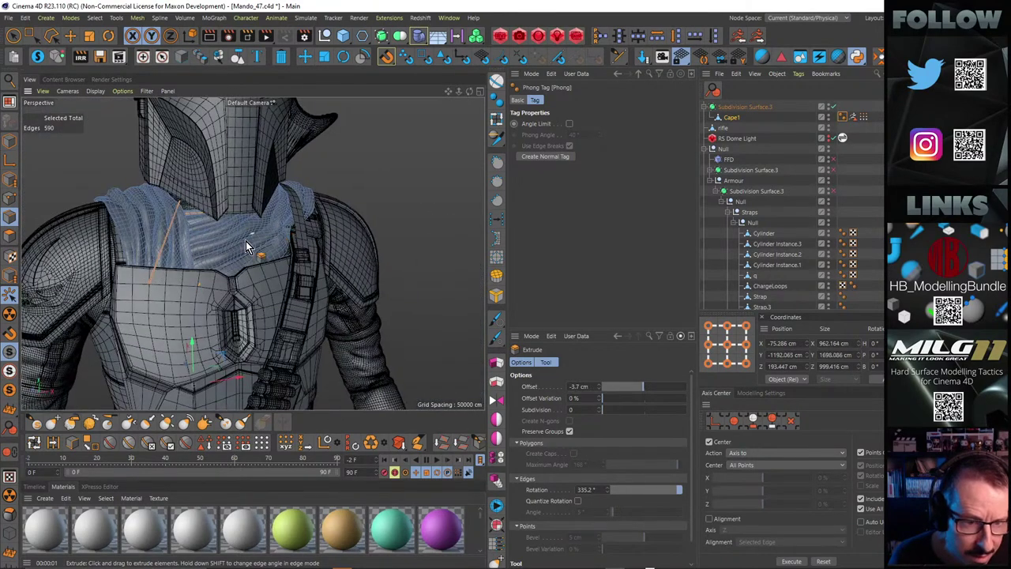
# Isolate the cape in the viewport and try extruding its border edges with an offset of 16 cm
pyautogui.keyDown('alt'); pyautogui.moveTo(252, 252); pyautogui.dragTo(212, 223); pyautogui.keyUp('alt')
pyautogui.click(40, 60)
pyautogui.keyDown('alt'); pyautogui.moveTo(142, 185); pyautogui.dragTo(253, 252); pyautogui.keyUp('alt')
pyautogui.keyDown('alt'); pyautogui.moveTo(247, 328); pyautogui.dragTo(361, 279); pyautogui.keyUp('alt')
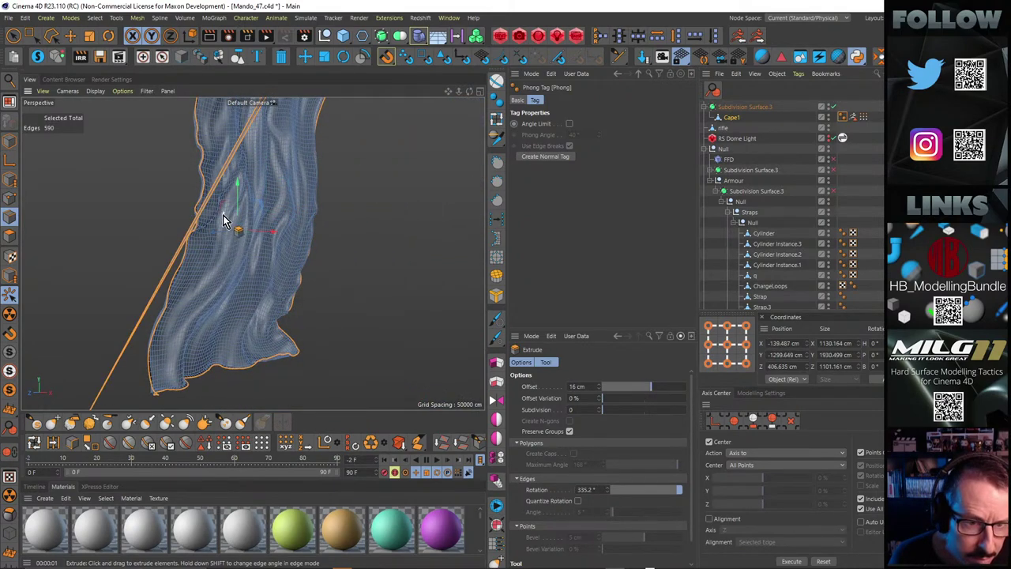
pyautogui.keyDown('alt'); pyautogui.moveTo(223, 221); pyautogui.dragTo(164, 280); pyautogui.keyUp('alt')
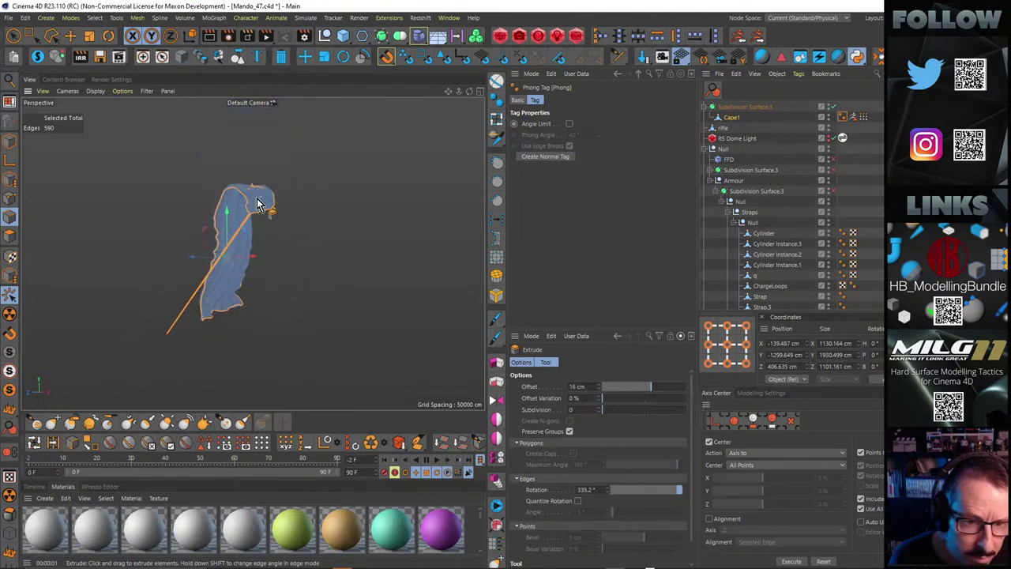
pyautogui.scroll(15, 257, 203)
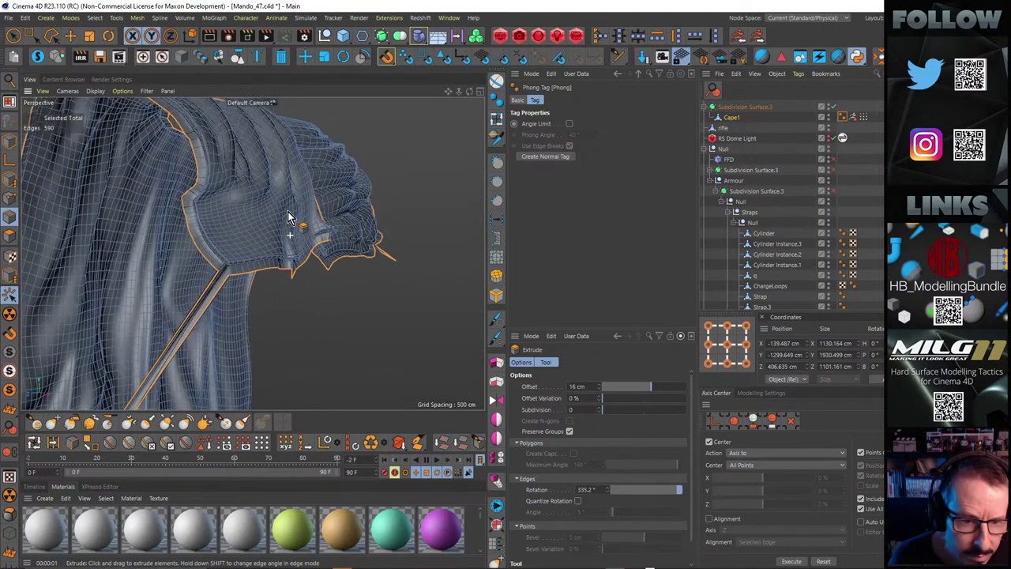
# Smooth the pinched rim corner of the cape with the Brush in Smooth mode, radius 5.225 cm and strength 25%
pyautogui.keyDown('alt'); pyautogui.moveTo(276, 254); pyautogui.dragTo(428, 152); pyautogui.keyUp('alt')
pyautogui.keyDown('alt'); pyautogui.moveTo(213, 236); pyautogui.dragTo(319, 219, button='right'); pyautogui.keyUp('alt')
pyautogui.keyDown('alt'); pyautogui.moveTo(318, 225); pyautogui.dragTo(308, 262); pyautogui.keyUp('alt')
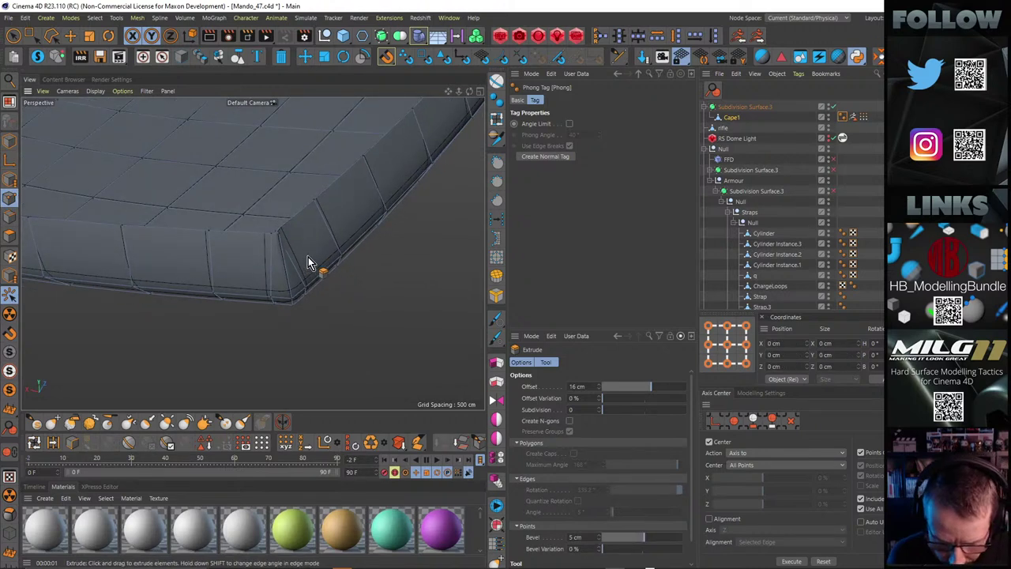
pyautogui.press('m')
pyautogui.press('c')
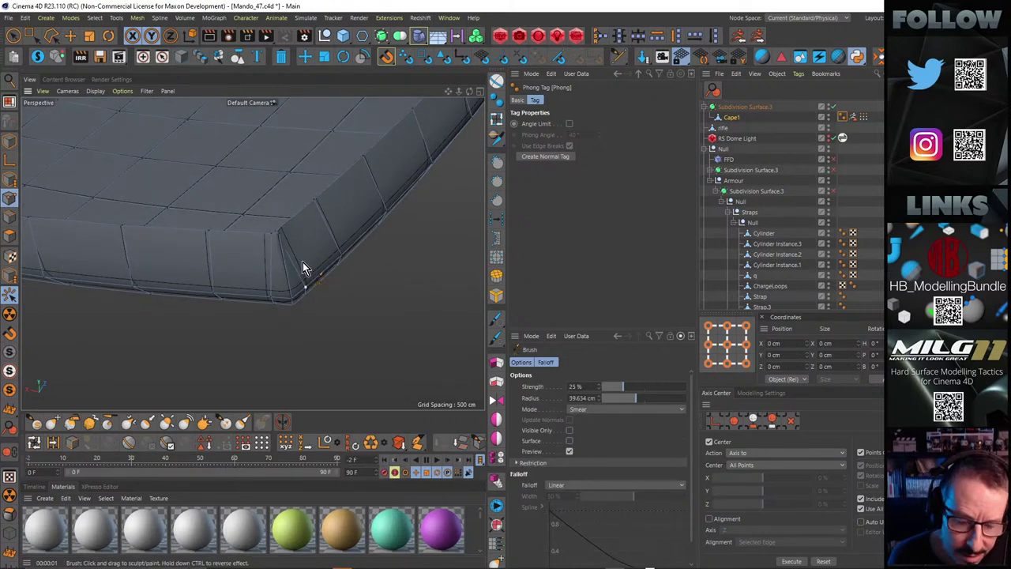
pyautogui.moveTo(412, 286)
pyautogui.mouseDown(button='middle')
pyautogui.moveTo(327, 309)
pyautogui.moveTo(90, 300)
pyautogui.mouseUp(button='middle')
pyautogui.click(583, 407)
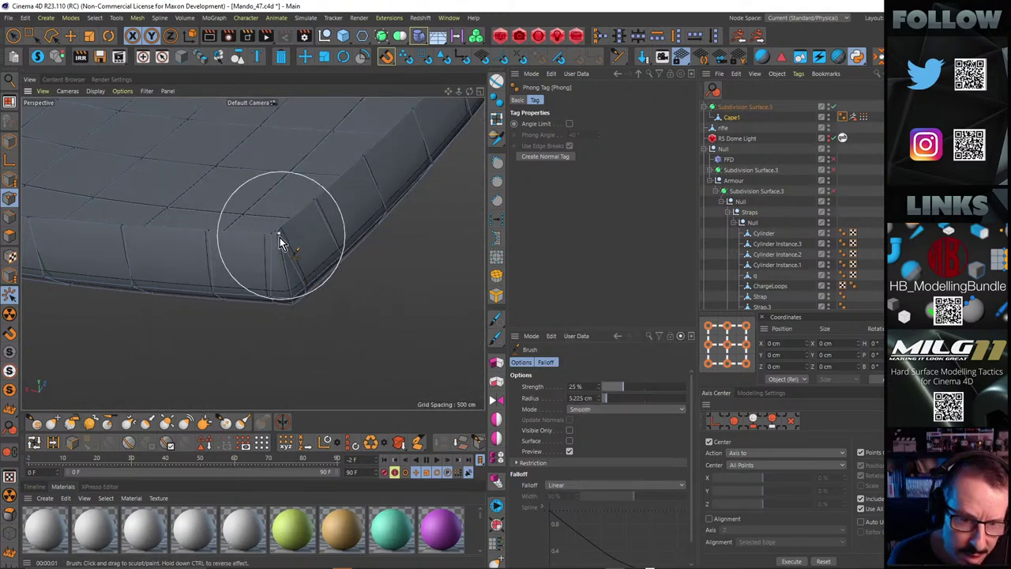
pyautogui.moveTo(280, 241); pyautogui.dragTo(278, 246)
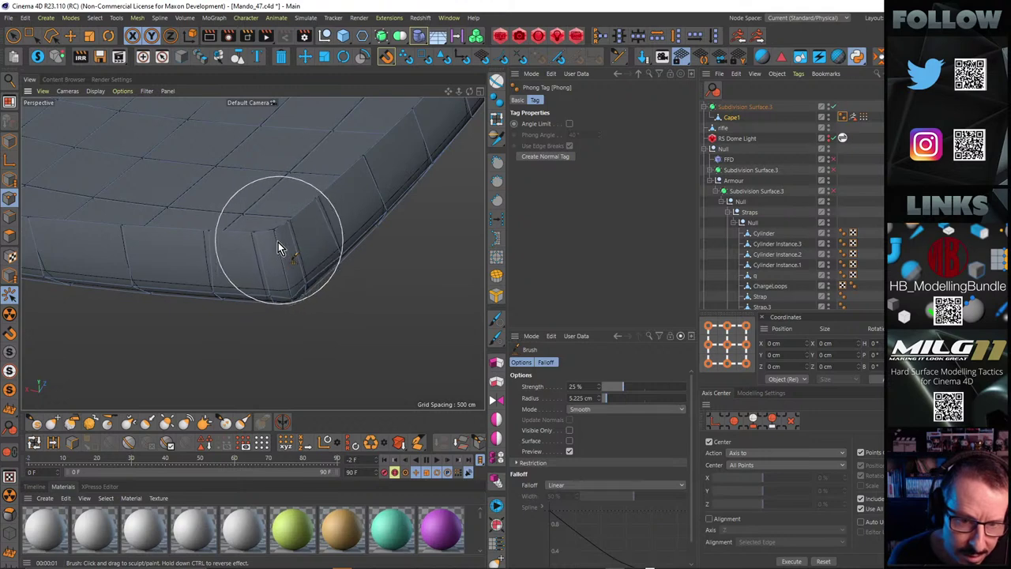
pyautogui.moveTo(277, 246)
pyautogui.keyDown('alt'); pyautogui.mouseDown(button='right')
pyautogui.moveTo(274, 254)
pyautogui.moveTo(295, 239)
pyautogui.mouseUp(button='right'); pyautogui.keyUp('alt')
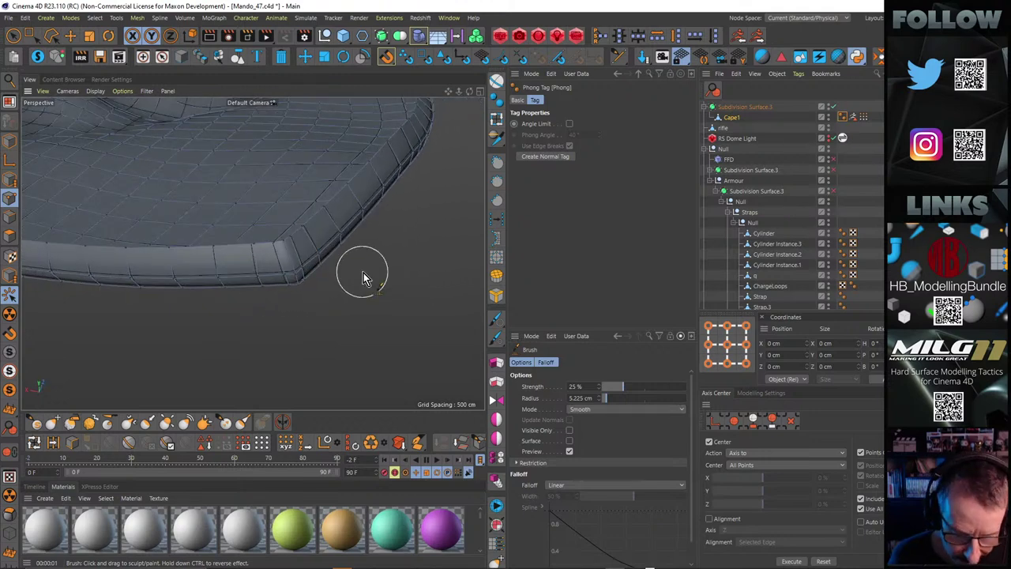
# Try extruding the cape's selected border edges with an offset of -3.01 cm and inspect the rim's tight corners
pyautogui.press('d')
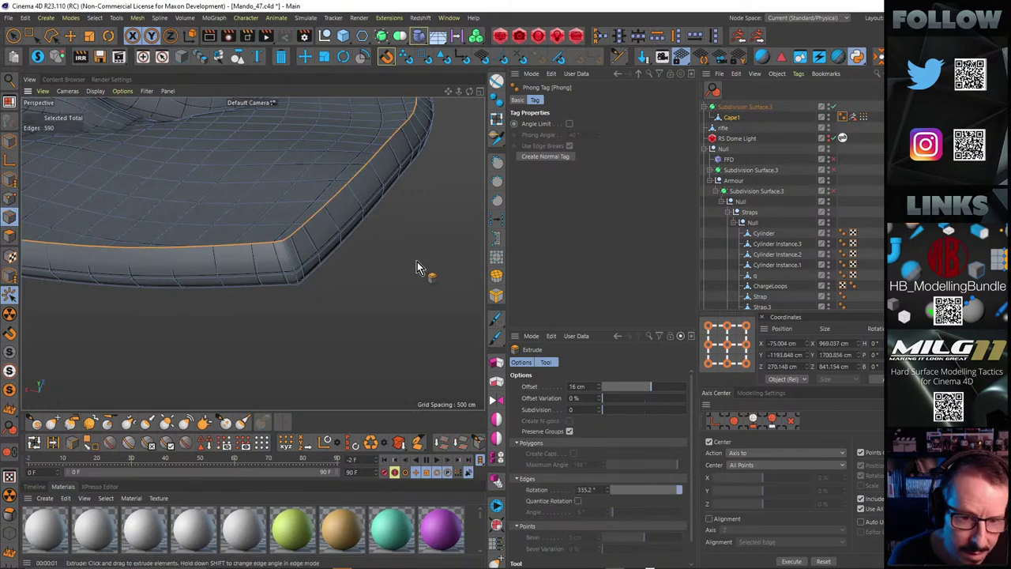
pyautogui.moveTo(416, 263); pyautogui.dragTo(228, 334)
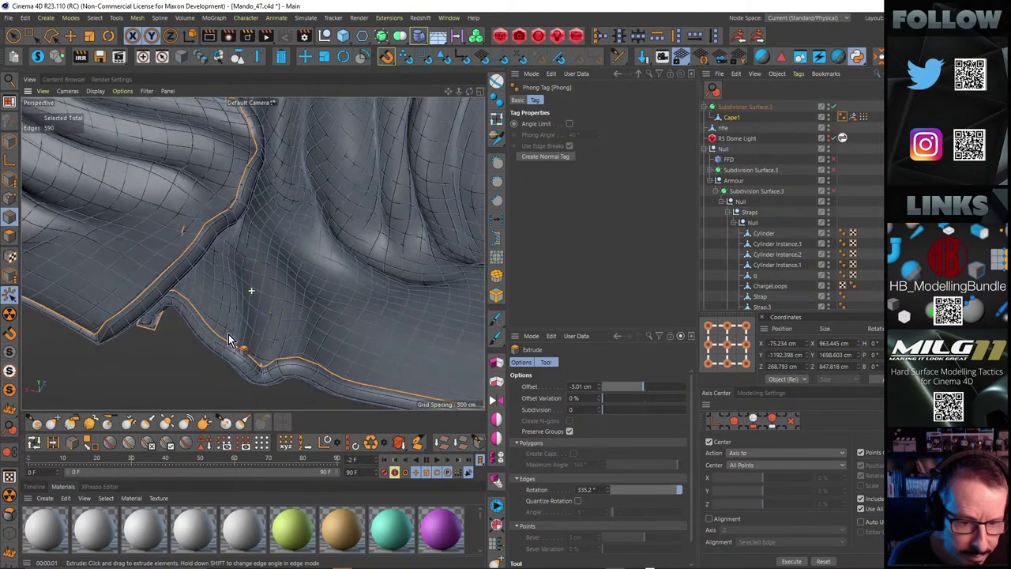
pyautogui.keyDown('alt'); pyautogui.moveTo(259, 370); pyautogui.dragTo(331, 366, button='right'); pyautogui.keyUp('alt')
pyautogui.keyDown('alt'); pyautogui.moveTo(330, 366); pyautogui.dragTo(306, 269, button='middle'); pyautogui.keyUp('alt')
pyautogui.scroll(-10, 271, 255)
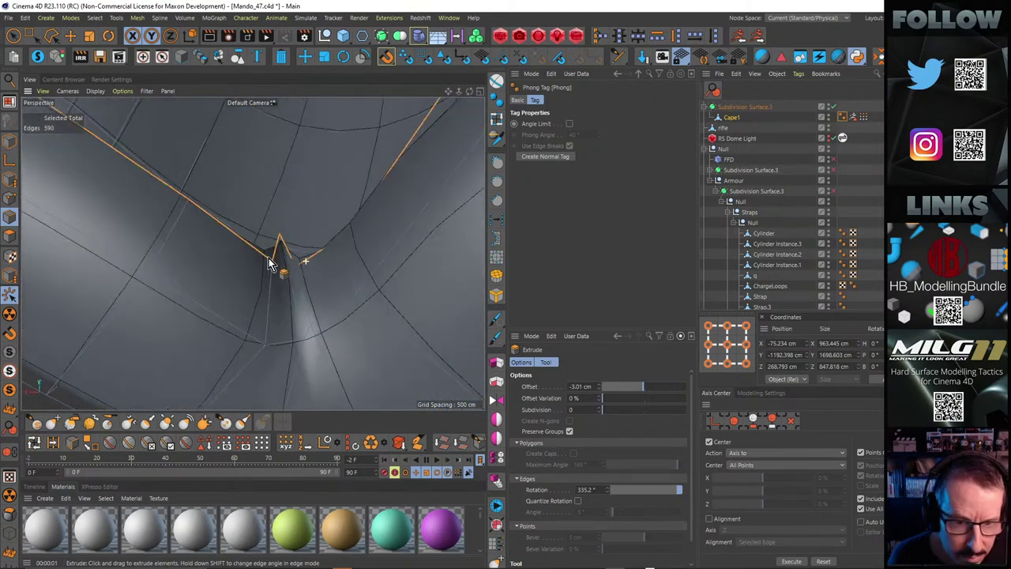
pyautogui.keyDown('alt'); pyautogui.moveTo(276, 243); pyautogui.dragTo(320, 307); pyautogui.keyUp('alt')
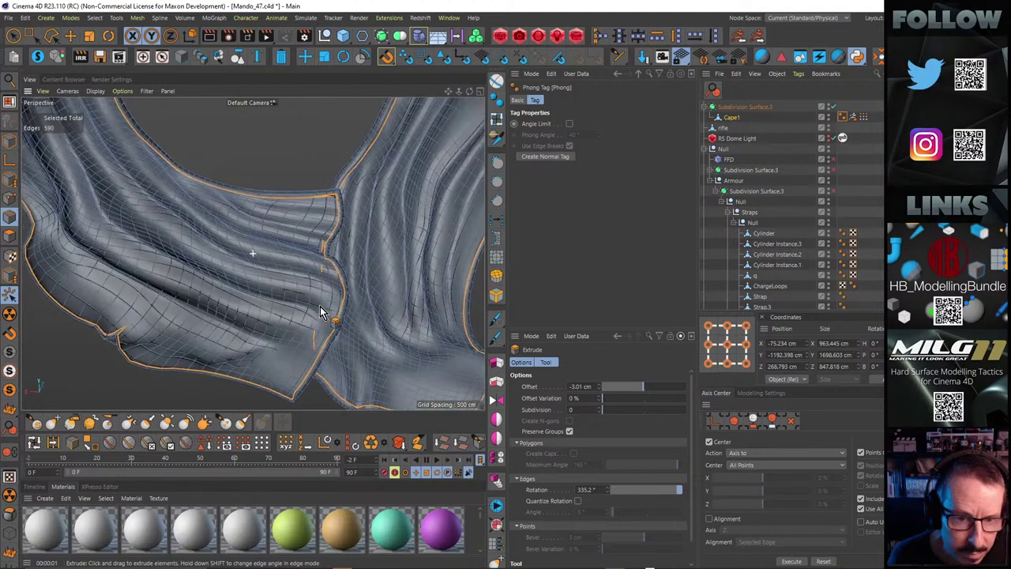
# Redo the extrusion of the cape's border edges with an offset of -3.47 cm and check the inner rim
pyautogui.scroll(10, 219, 229)
pyautogui.keyDown('alt'); pyautogui.moveTo(300, 226); pyautogui.dragTo(282, 235); pyautogui.keyUp('alt')
pyautogui.scroll(-10, 214, 227)
pyautogui.keyDown('alt'); pyautogui.moveTo(215, 234); pyautogui.dragTo(413, 215); pyautogui.keyUp('alt')
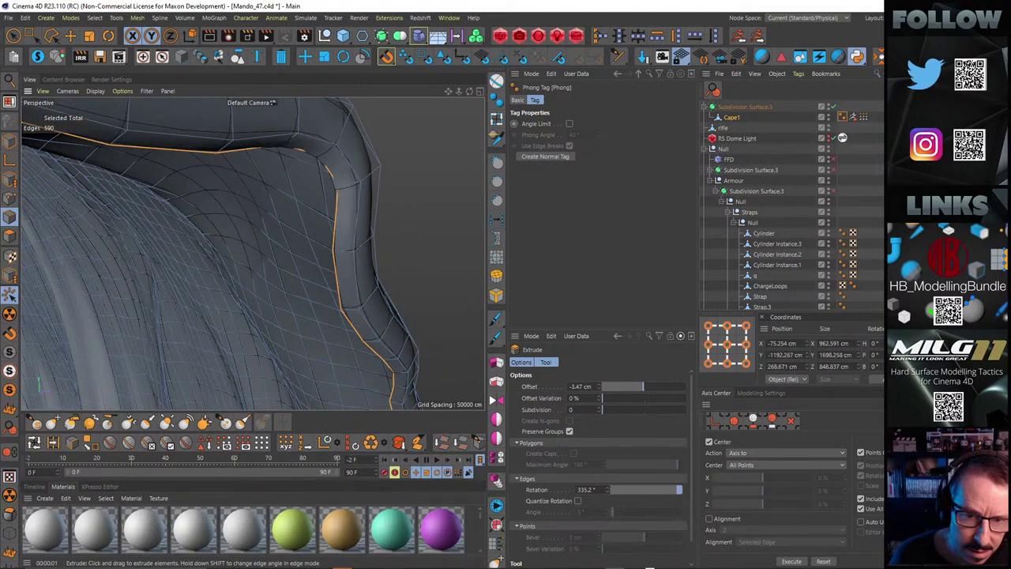
# Try extruding the cape's selected border edges with an offset of about -4.82 cm and undo the extrusion
pyautogui.moveTo(406, 167); pyautogui.dragTo(407, 167)
pyautogui.keyDown('alt'); pyautogui.moveTo(406, 167); pyautogui.dragTo(38, 244, button='right'); pyautogui.keyUp('alt')
pyautogui.keyDown('alt'); pyautogui.moveTo(126, 252); pyautogui.dragTo(207, 192); pyautogui.keyUp('alt')
pyautogui.keyDown('alt'); pyautogui.moveTo(144, 204); pyautogui.dragTo(209, 186, button='right'); pyautogui.keyUp('alt')
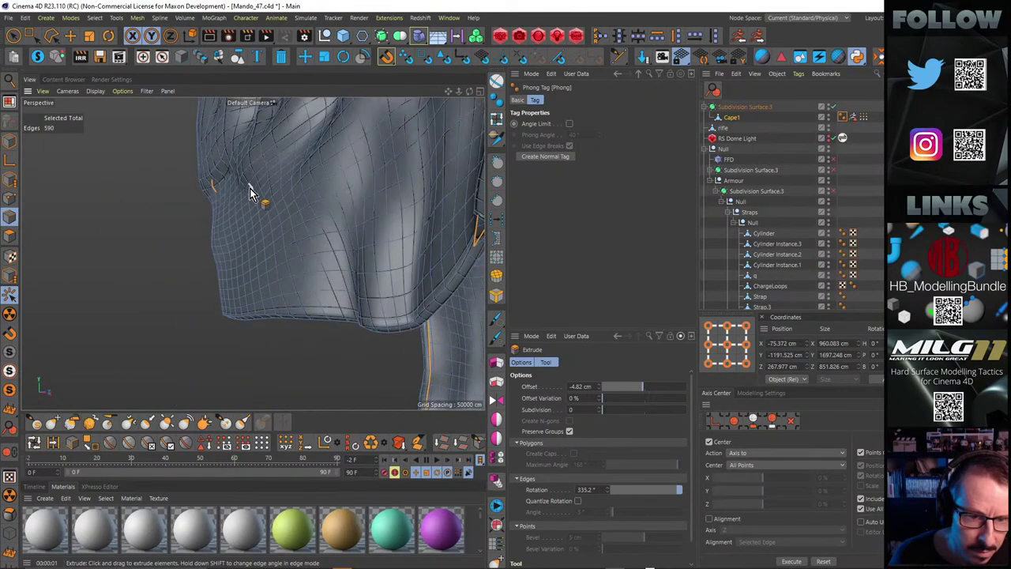
pyautogui.keyDown('alt'); pyautogui.moveTo(349, 207); pyautogui.dragTo(422, 214); pyautogui.keyUp('alt')
pyautogui.scroll(5, 423, 219)
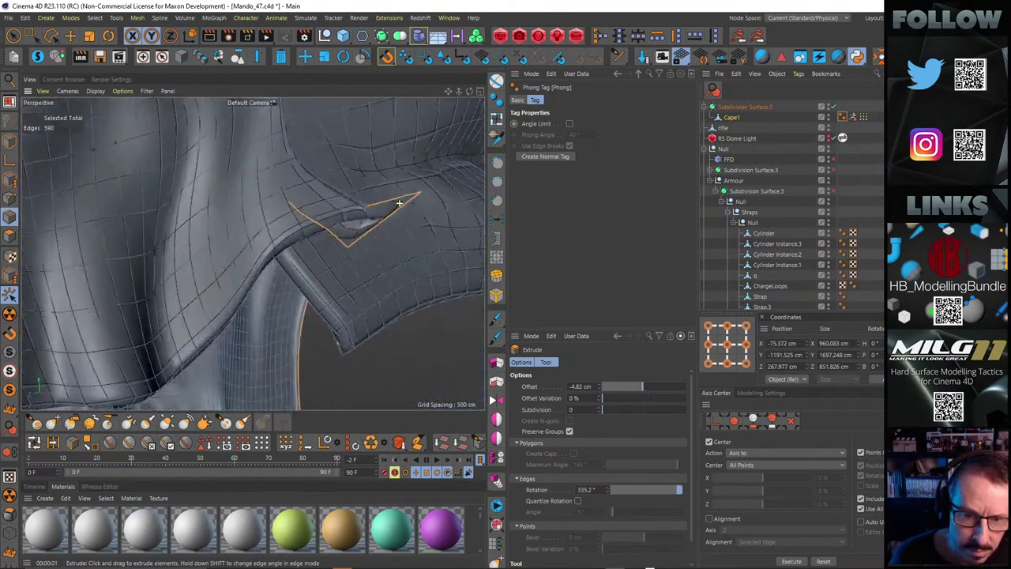
pyautogui.keyDown('alt'); pyautogui.moveTo(340, 206); pyautogui.dragTo(125, 236); pyautogui.keyUp('alt')
pyautogui.hotkey('ctrl', 'z')
# Extrude the cape's selected border edges with an offset of about -6.58 cm to turn the hem inward
pyautogui.keyDown('alt'); pyautogui.moveTo(316, 218); pyautogui.dragTo(443, 225); pyautogui.keyUp('alt')
pyautogui.scroll(5, 307, 210)
pyautogui.scroll(-8, 402, 216)
pyautogui.keyDown('alt'); pyautogui.moveTo(350, 215); pyautogui.dragTo(251, 135); pyautogui.keyUp('alt')
pyautogui.scroll(4, 334, 301)
pyautogui.scroll(5, 295, 208)
pyautogui.moveTo(253, 214)
pyautogui.keyDown('alt'); pyautogui.mouseDown()
pyautogui.moveTo(178, 242)
pyautogui.moveTo(177, 185)
pyautogui.mouseUp(); pyautogui.keyUp('alt')
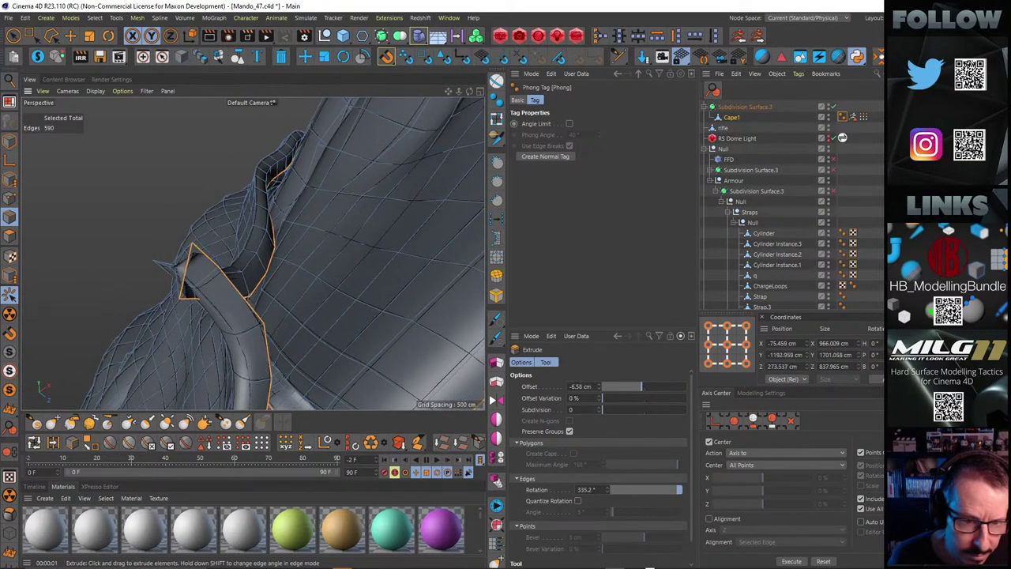
# Show the body and armour around the cape and try extruding its border edges by about -16.2 cm
pyautogui.keyDown('alt'); pyautogui.moveTo(241, 186); pyautogui.dragTo(93, 175); pyautogui.keyUp('alt')
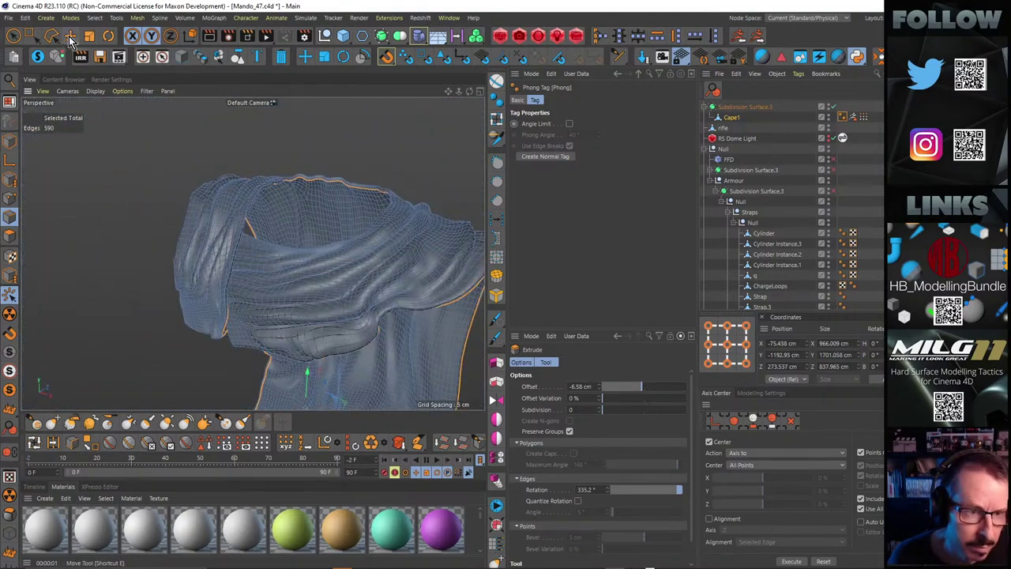
pyautogui.click(36, 63)
pyautogui.keyDown('alt'); pyautogui.moveTo(304, 184); pyautogui.dragTo(161, 190); pyautogui.keyUp('alt')
pyautogui.keyDown('alt'); pyautogui.moveTo(382, 156); pyautogui.dragTo(467, 158, button='right'); pyautogui.keyUp('alt')
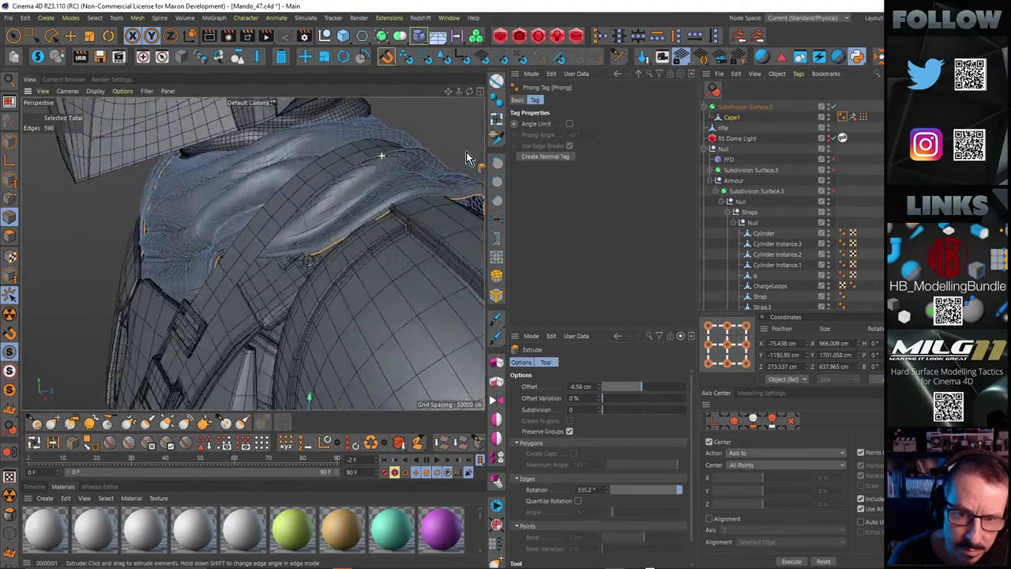
pyautogui.keyDown('alt'); pyautogui.moveTo(467, 154); pyautogui.dragTo(390, 185); pyautogui.keyUp('alt')
pyautogui.keyDown('alt'); pyautogui.moveTo(390, 184); pyautogui.dragTo(463, 165, button='right'); pyautogui.keyUp('alt')
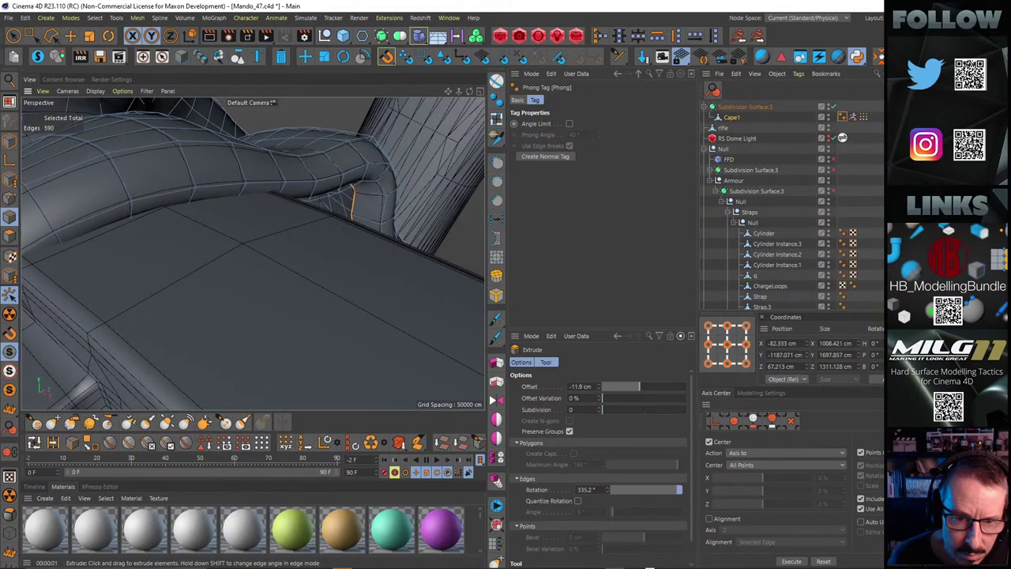
pyautogui.moveTo(390, 162); pyautogui.dragTo(393, 163)
pyautogui.keyDown('alt'); pyautogui.moveTo(394, 163); pyautogui.dragTo(356, 170, button='right'); pyautogui.keyUp('alt')
pyautogui.keyDown('alt'); pyautogui.moveTo(356, 170); pyautogui.dragTo(323, 180); pyautogui.keyUp('alt')
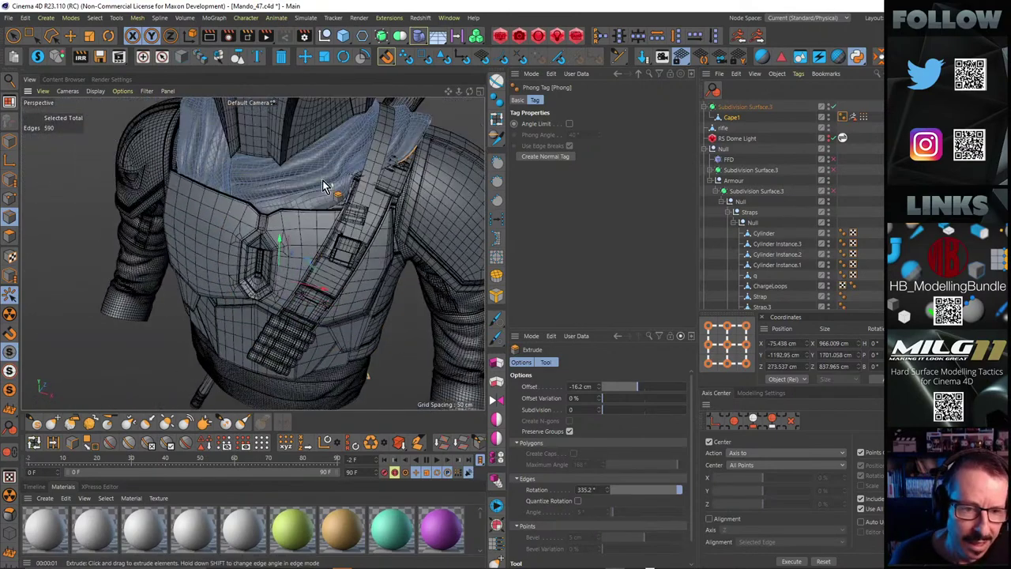
# Isolate the cape and extrude its selected border edges with an offset of about 12.5 cm
pyautogui.click(37, 57)
pyautogui.moveTo(283, 270); pyautogui.dragTo(340, 270)
pyautogui.keyDown('alt'); pyautogui.moveTo(269, 241); pyautogui.dragTo(271, 199); pyautogui.keyUp('alt')
pyautogui.moveTo(361, 280); pyautogui.dragTo(375, 300)
# Smooth the points at the inner corner of the cape's hem with the Brush at 25% strength and 5.225 cm radius
pyautogui.click(9, 198)
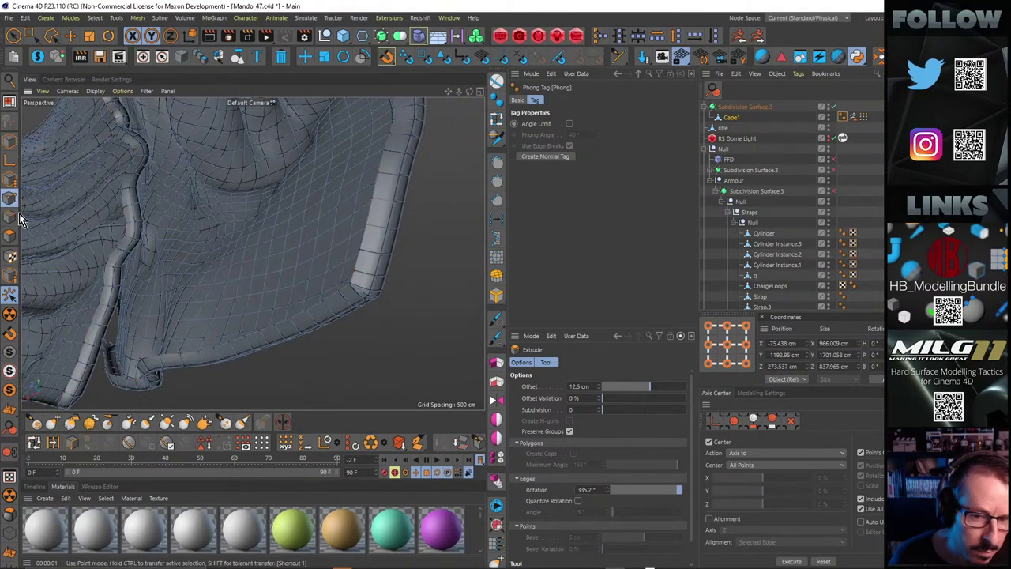
pyautogui.scroll(5, 362, 289)
pyautogui.keyDown('alt'); pyautogui.moveTo(388, 266); pyautogui.dragTo(403, 255); pyautogui.keyUp('alt')
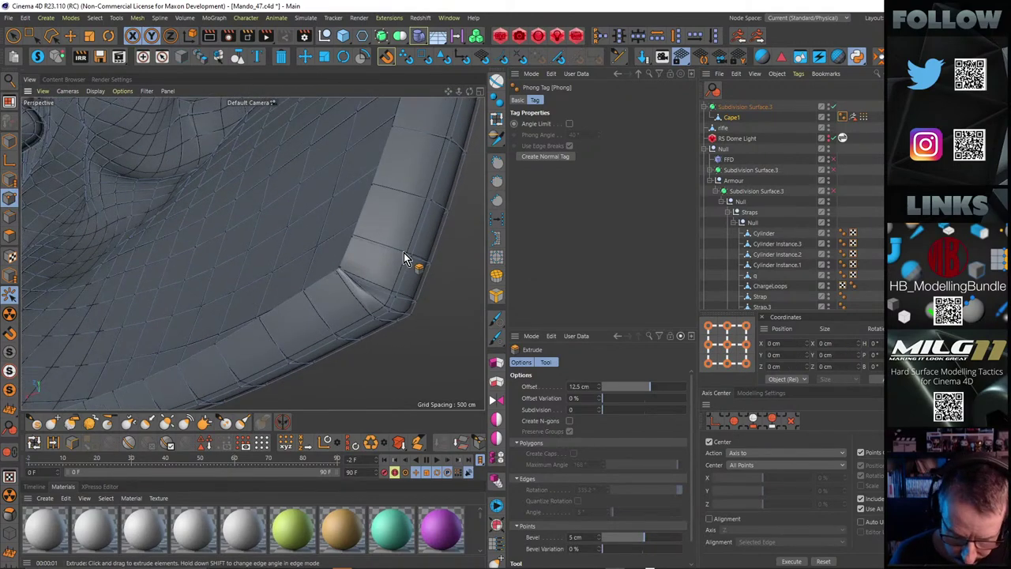
pyautogui.press('m')
pyautogui.press('c')
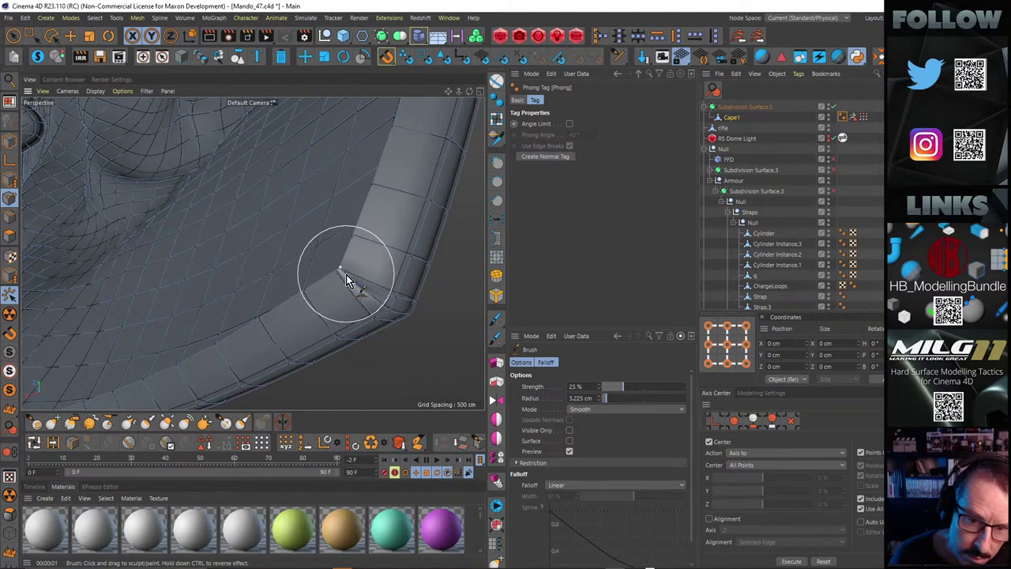
pyautogui.moveTo(352, 282)
pyautogui.mouseDown()
pyautogui.moveTo(340, 271)
pyautogui.moveTo(324, 285)
pyautogui.moveTo(368, 264)
pyautogui.moveTo(208, 271)
pyautogui.moveTo(256, 256)
pyautogui.moveTo(262, 265)
pyautogui.moveTo(172, 350)
pyautogui.moveTo(250, 242)
pyautogui.moveTo(210, 304)
pyautogui.moveTo(223, 133)
pyautogui.moveTo(217, 346)
pyautogui.moveTo(283, 193)
pyautogui.moveTo(303, 190)
pyautogui.moveTo(191, 200)
pyautogui.moveTo(159, 230)
pyautogui.moveTo(273, 201)
pyautogui.moveTo(314, 232)
pyautogui.moveTo(328, 139)
pyautogui.moveTo(312, 213)
pyautogui.moveTo(396, 191)
pyautogui.moveTo(340, 277)
pyautogui.moveTo(400, 347)
pyautogui.moveTo(354, 402)
pyautogui.moveTo(348, 379)
pyautogui.mouseUp()
pyautogui.scroll(5, 228, 276)
pyautogui.scroll(-8, 242, 246)
pyautogui.scroll(8, 228, 261)
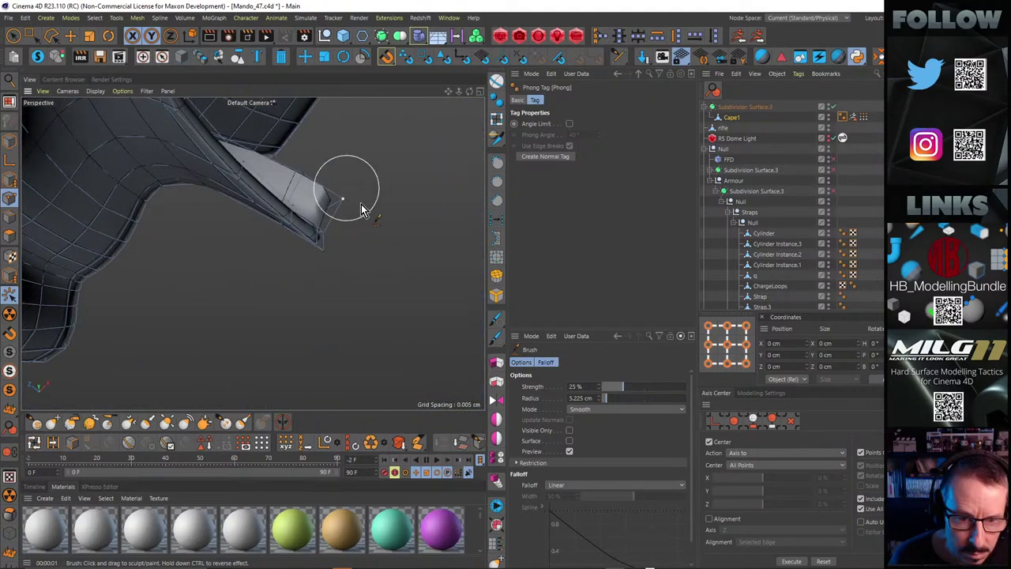
# Smooth the pinched points on the cape's protruding hem corner with the Brush, checking it with subdivision off and on
pyautogui.moveTo(360, 206)
pyautogui.mouseDown()
pyautogui.moveTo(323, 245)
pyautogui.moveTo(335, 212)
pyautogui.mouseUp()
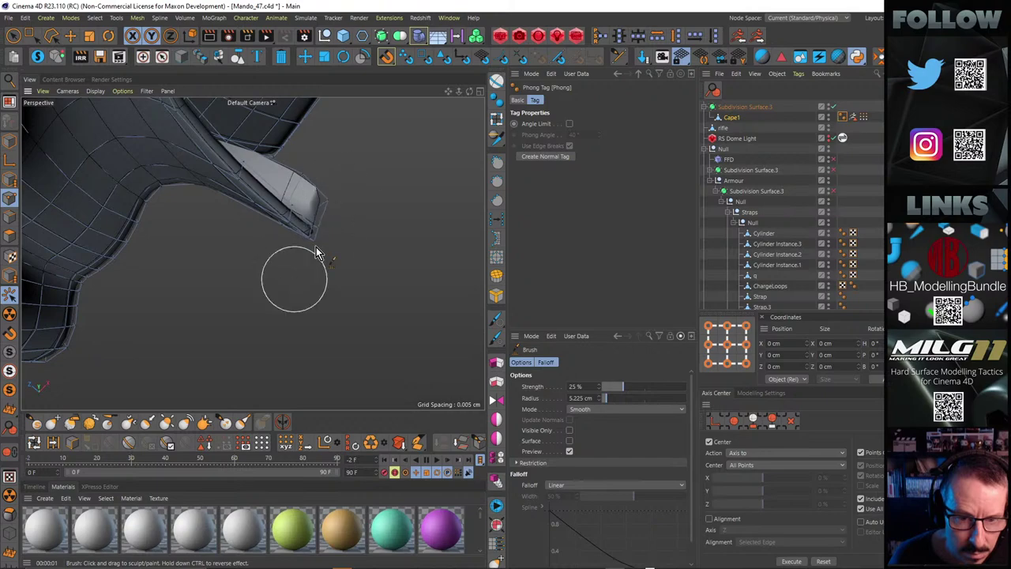
pyautogui.moveTo(289, 237)
pyautogui.keyDown('alt'); pyautogui.mouseDown()
pyautogui.moveTo(327, 151)
pyautogui.moveTo(236, 300)
pyautogui.moveTo(184, 345)
pyautogui.mouseUp(); pyautogui.keyUp('alt')
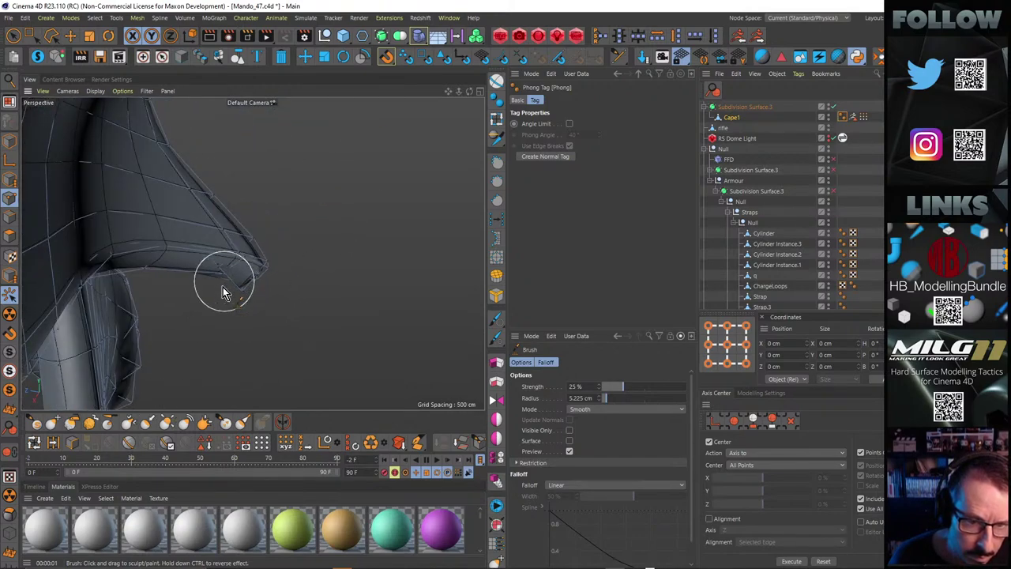
pyautogui.moveTo(244, 294)
pyautogui.keyDown('alt'); pyautogui.mouseDown()
pyautogui.moveTo(280, 255)
pyautogui.moveTo(412, 230)
pyautogui.moveTo(465, 267)
pyautogui.moveTo(249, 288)
pyautogui.mouseUp(); pyautogui.keyUp('alt')
pyautogui.moveTo(293, 253)
pyautogui.keyDown('alt'); pyautogui.mouseDown()
pyautogui.moveTo(323, 277)
pyautogui.moveTo(314, 234)
pyautogui.moveTo(279, 287)
pyautogui.moveTo(212, 282)
pyautogui.mouseUp(); pyautogui.keyUp('alt')
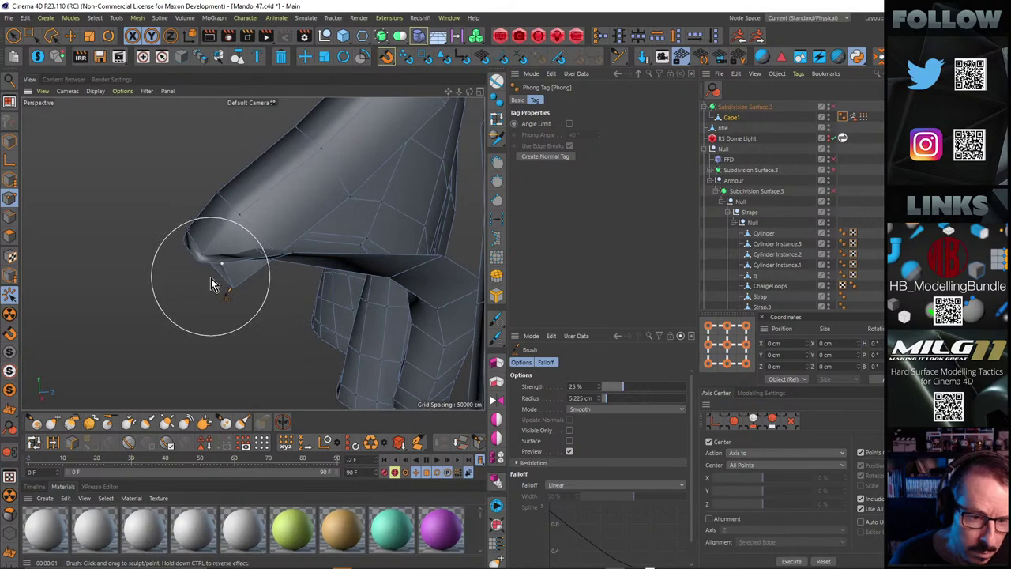
pyautogui.moveTo(194, 239)
pyautogui.mouseDown()
pyautogui.moveTo(248, 230)
pyautogui.moveTo(254, 214)
pyautogui.moveTo(289, 245)
pyautogui.moveTo(267, 254)
pyautogui.moveTo(308, 191)
pyautogui.moveTo(359, 206)
pyautogui.moveTo(384, 255)
pyautogui.moveTo(457, 207)
pyautogui.moveTo(473, 150)
pyautogui.moveTo(361, 198)
pyautogui.moveTo(335, 238)
pyautogui.moveTo(342, 275)
pyautogui.moveTo(158, 293)
pyautogui.moveTo(86, 327)
pyautogui.moveTo(43, 313)
pyautogui.mouseUp()
pyautogui.moveTo(303, 221)
pyautogui.mouseDown()
pyautogui.moveTo(327, 295)
pyautogui.moveTo(319, 237)
pyautogui.moveTo(345, 279)
pyautogui.moveTo(338, 228)
pyautogui.moveTo(386, 298)
pyautogui.moveTo(369, 261)
pyautogui.moveTo(442, 192)
pyautogui.moveTo(454, 238)
pyautogui.moveTo(397, 271)
pyautogui.moveTo(324, 241)
pyautogui.moveTo(352, 264)
pyautogui.moveTo(417, 246)
pyautogui.moveTo(362, 238)
pyautogui.moveTo(344, 249)
pyautogui.mouseUp()
pyautogui.press('q')
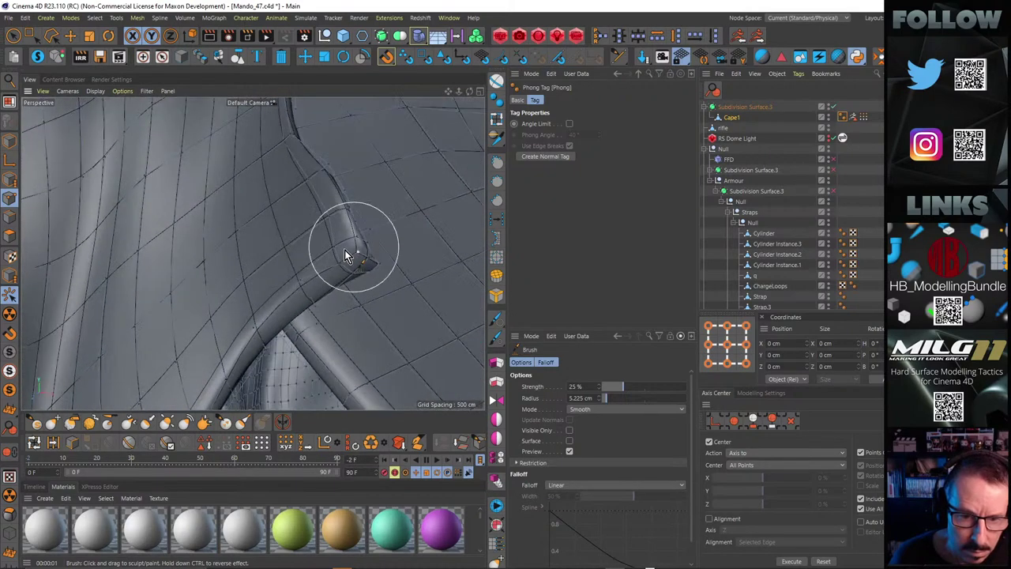
# Show the whole model around the cape again and examine where the cape meets the shoulder strap
pyautogui.keyDown('alt'); pyautogui.moveTo(341, 253); pyautogui.dragTo(276, 247, button='right'); pyautogui.keyUp('alt')
pyautogui.keyDown('alt'); pyautogui.moveTo(276, 247); pyautogui.dragTo(283, 305, button='middle'); pyautogui.keyUp('alt')
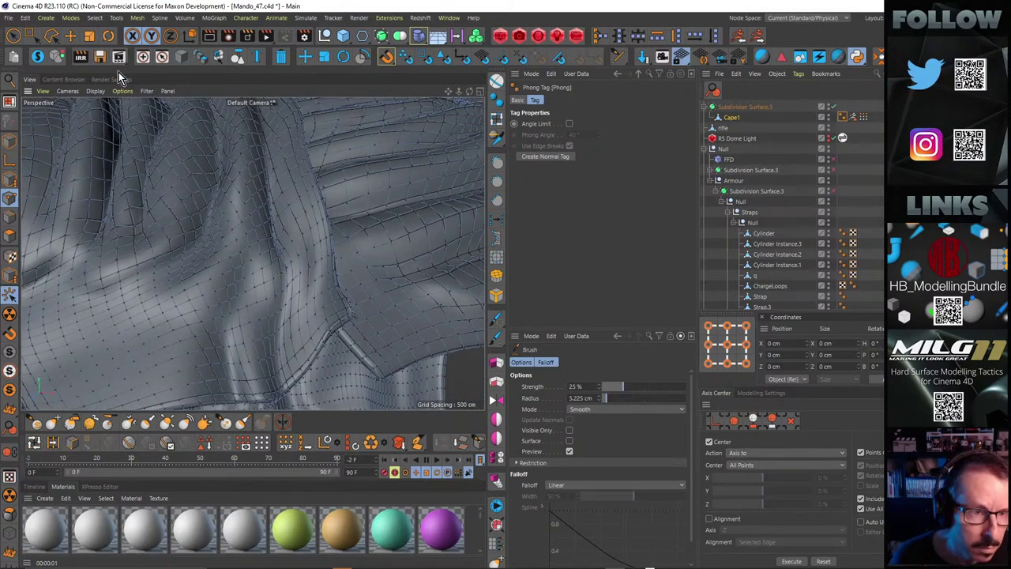
pyautogui.click(37, 57)
pyautogui.keyDown('alt'); pyautogui.moveTo(295, 238); pyautogui.dragTo(114, 268); pyautogui.keyUp('alt')
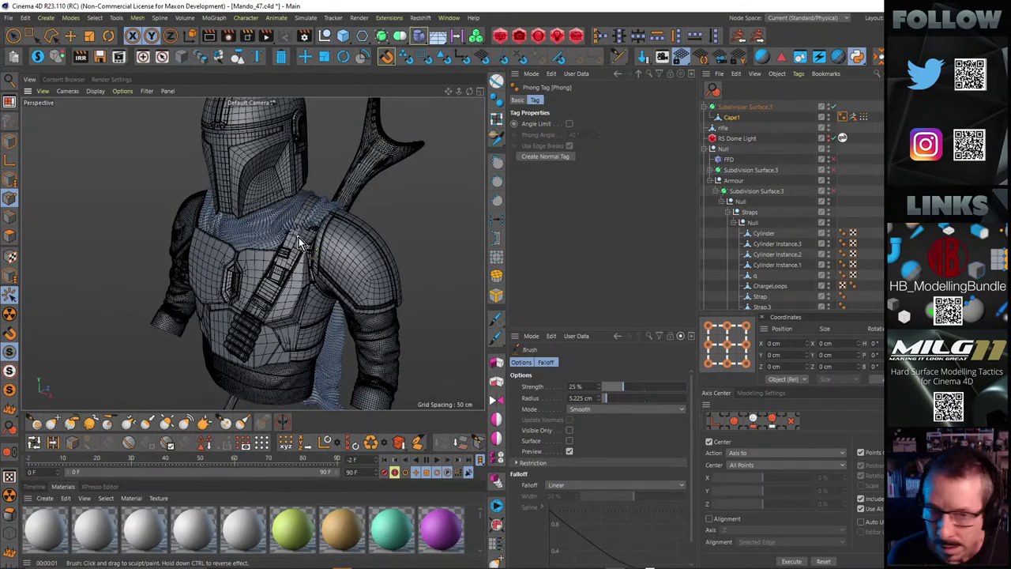
pyautogui.moveTo(299, 237)
pyautogui.keyDown('alt'); pyautogui.mouseDown()
pyautogui.moveTo(270, 239)
pyautogui.moveTo(289, 227)
pyautogui.mouseUp(); pyautogui.keyUp('alt')
pyautogui.keyDown('alt'); pyautogui.moveTo(298, 209); pyautogui.dragTo(395, 186, button='right'); pyautogui.keyUp('alt')
pyautogui.keyDown('alt'); pyautogui.moveTo(345, 259); pyautogui.dragTo(274, 259, button='middle'); pyautogui.keyUp('alt')
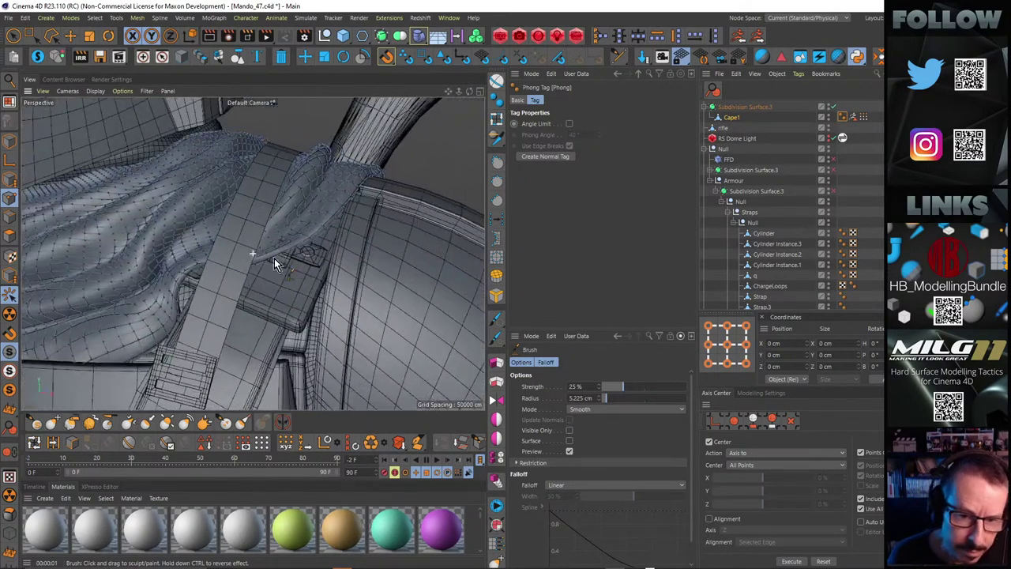
pyautogui.keyDown('alt'); pyautogui.moveTo(283, 256); pyautogui.dragTo(193, 249); pyautogui.keyUp('alt')
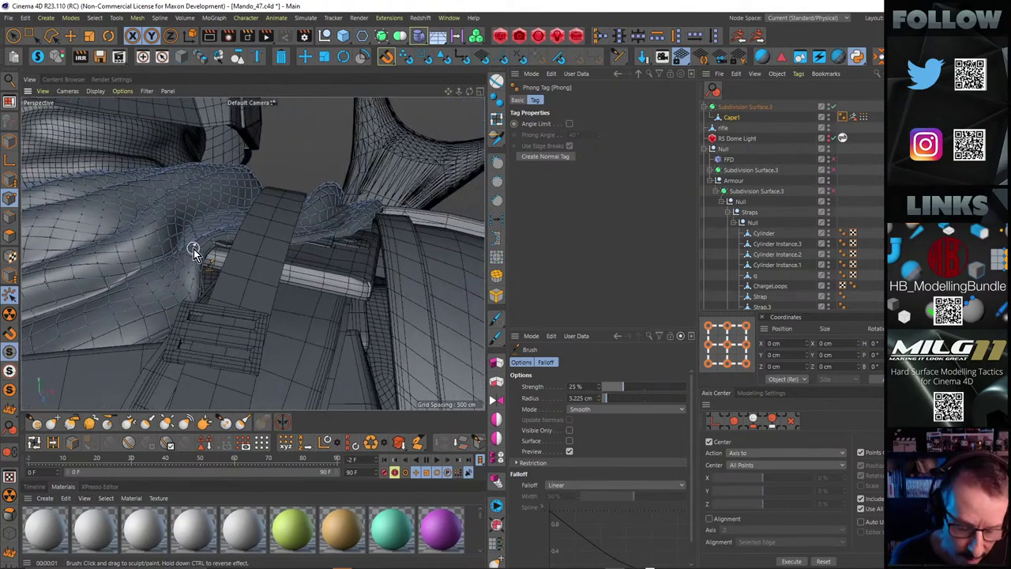
# Switch the Brush to Smear mode and enlarge its radius to 52.266 cm
pyautogui.press('m')
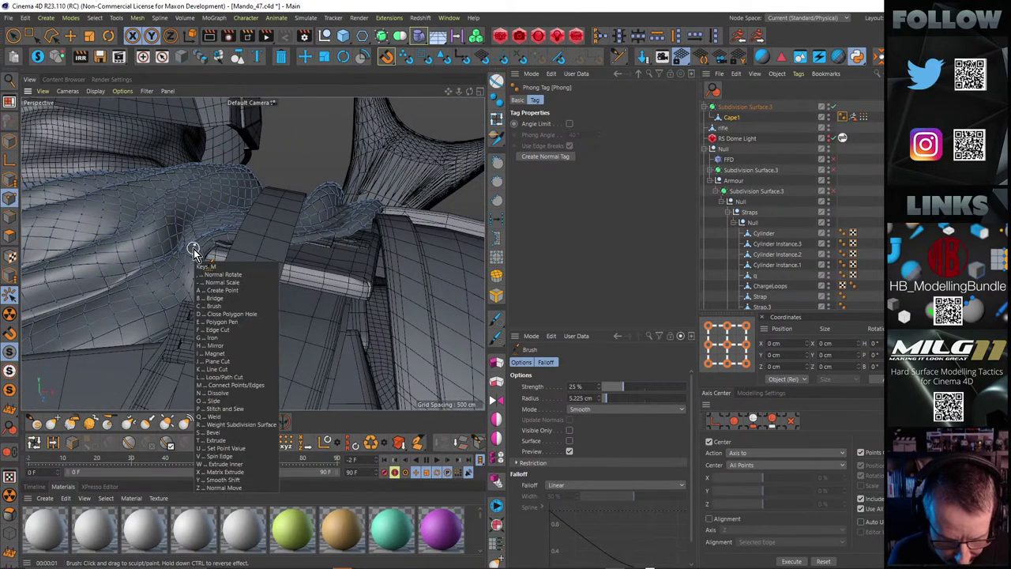
pyautogui.press('c')
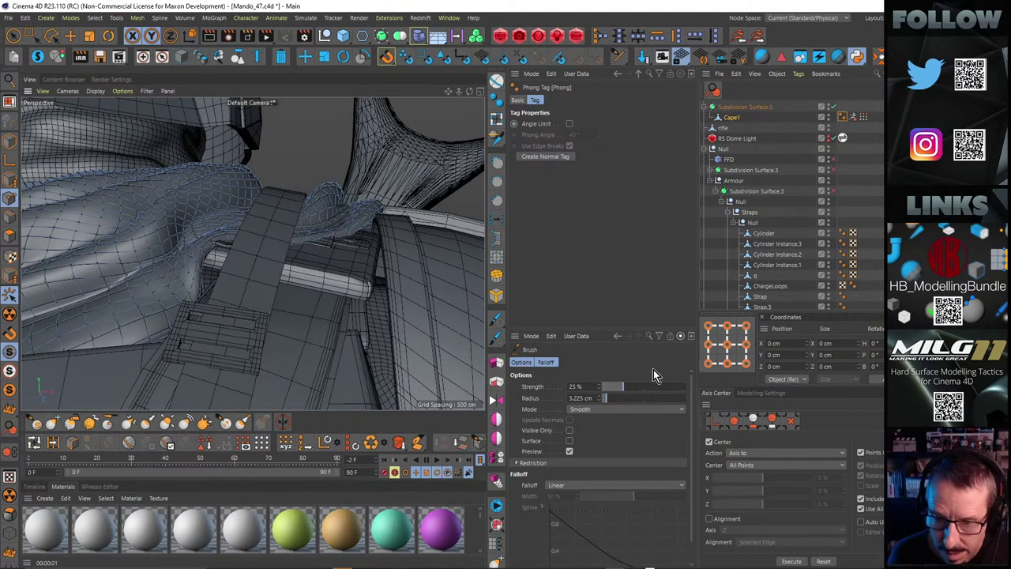
pyautogui.click(591, 410)
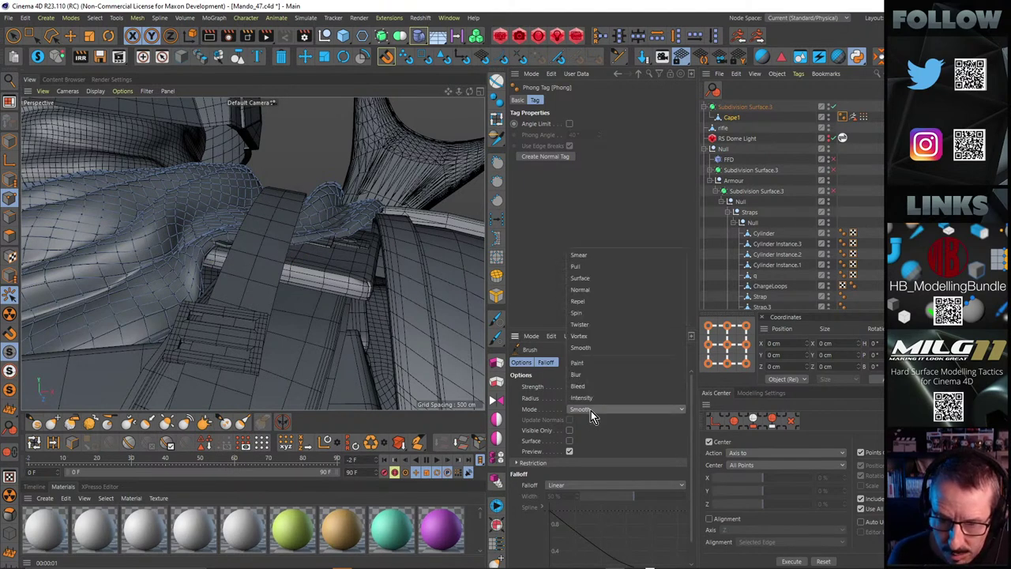
pyautogui.click(590, 256)
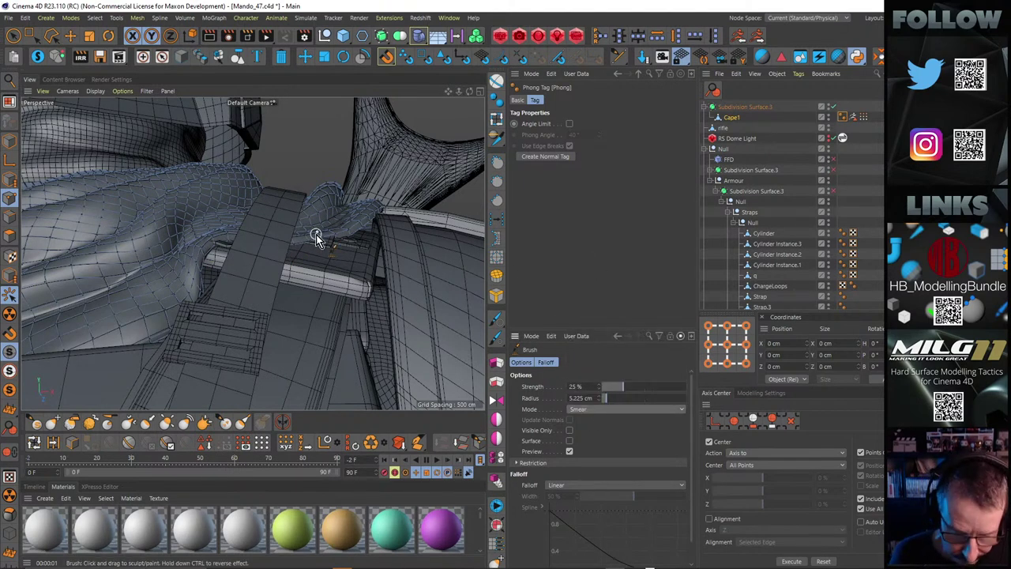
pyautogui.moveTo(293, 160); pyautogui.dragTo(340, 150, button='middle')
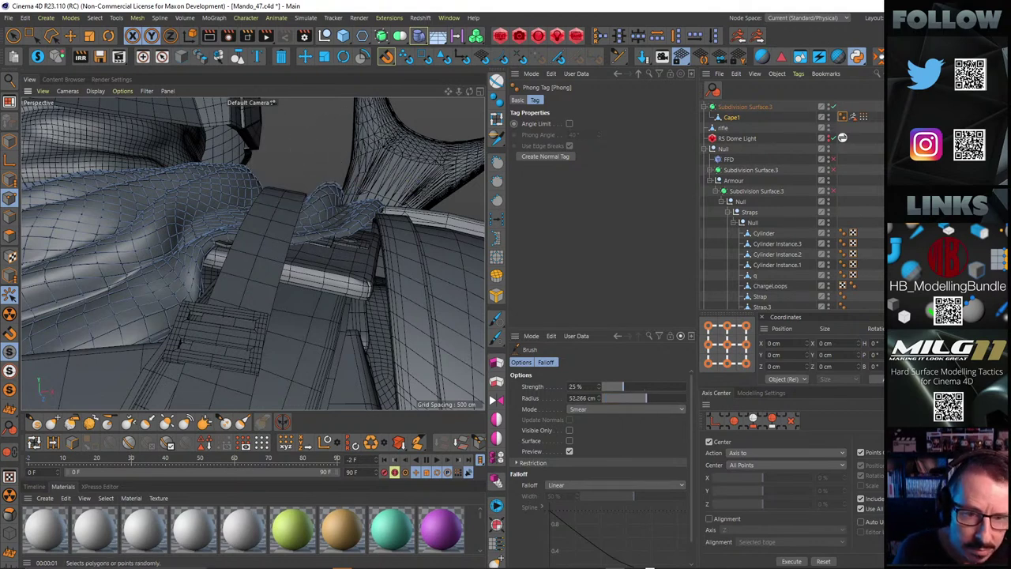
pyautogui.moveTo(289, 159)
pyautogui.keyDown('alt'); pyautogui.mouseDown()
pyautogui.moveTo(301, 156)
pyautogui.moveTo(237, 232)
pyautogui.mouseUp(); pyautogui.keyUp('alt')
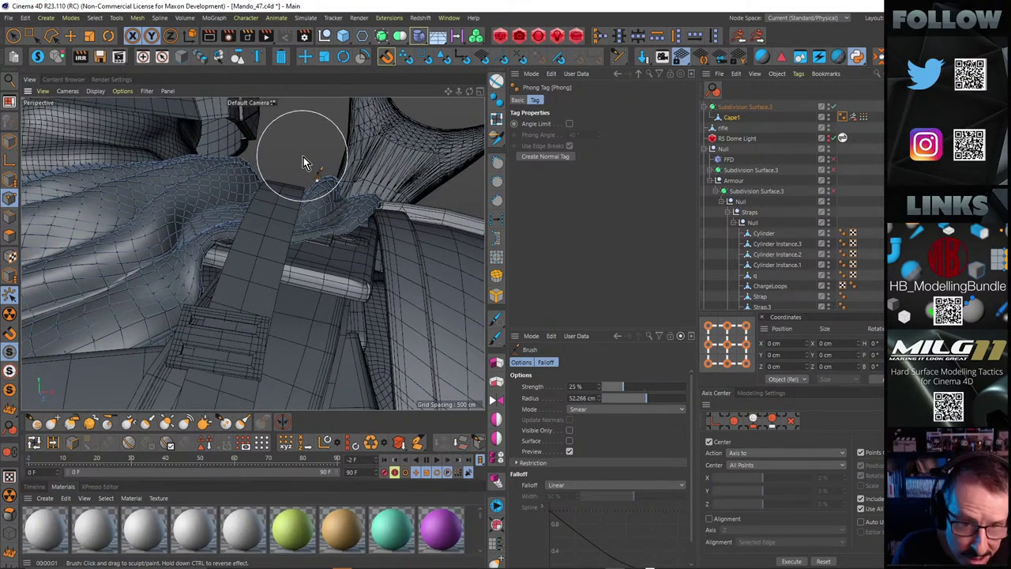
# Frame the whole bust in the viewport and collapse the material manager to enlarge the view
pyautogui.press('h')
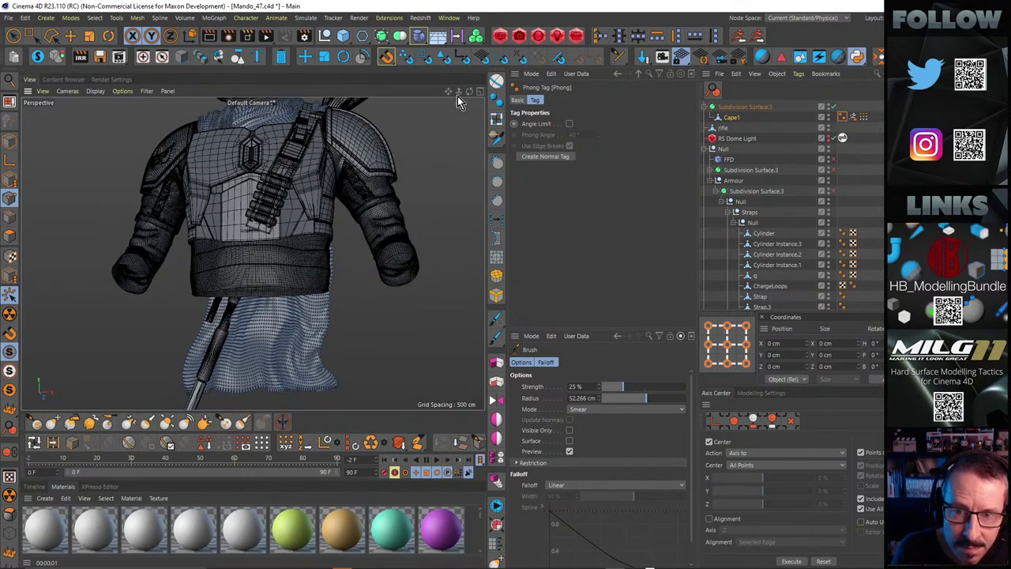
pyautogui.moveTo(449, 92); pyautogui.dragTo(448, 165)
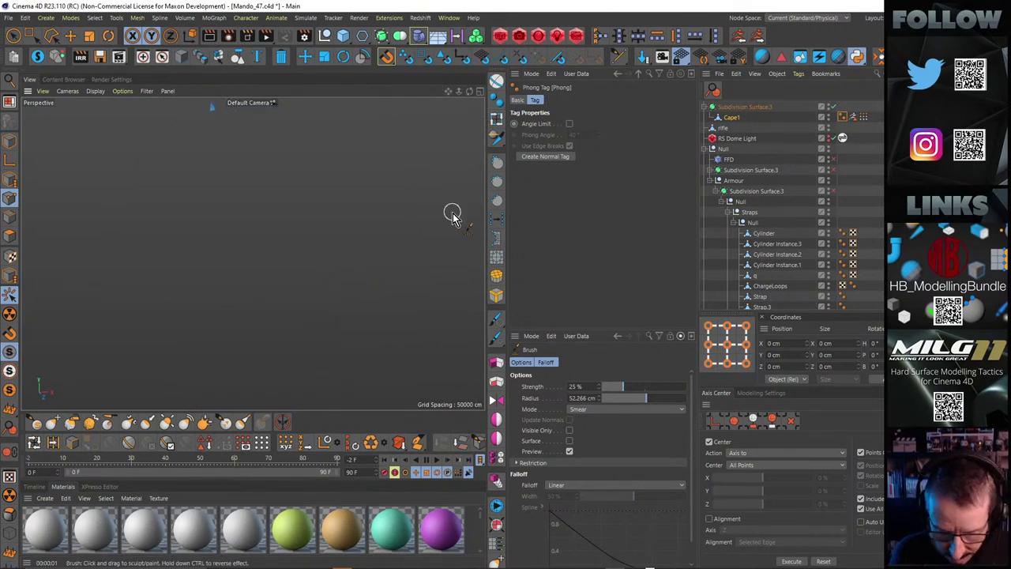
pyautogui.press('h')
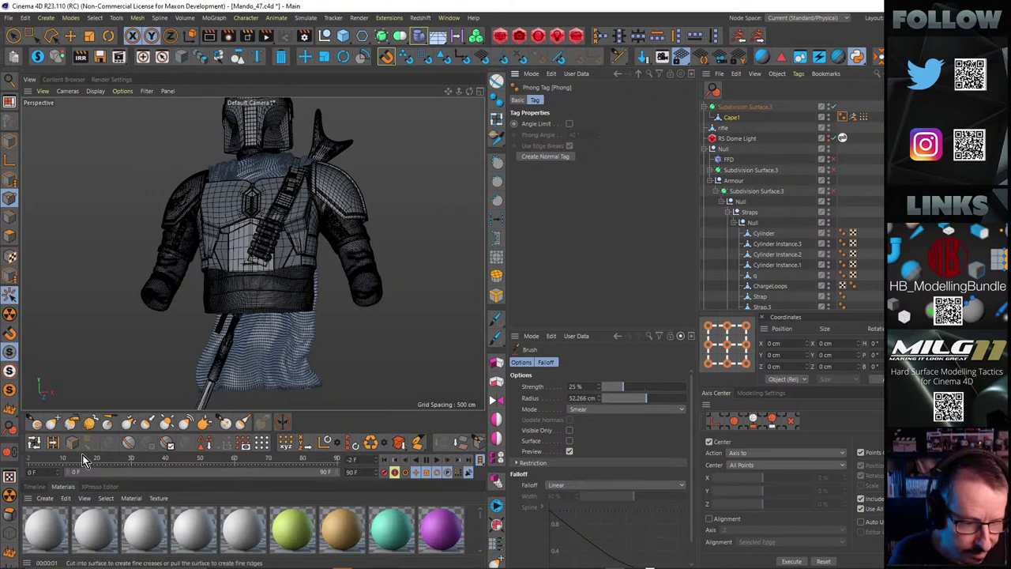
pyautogui.keyDown('ctrl'); pyautogui.click(27, 498); pyautogui.keyUp('ctrl')
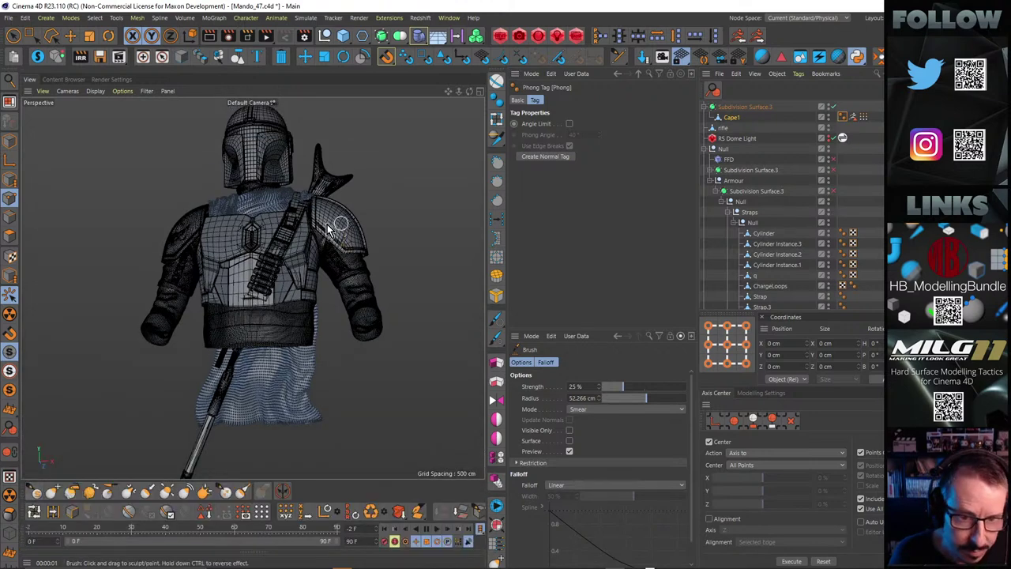
# Smear the cape fold beside the shoulder strap's buckle so that the cloth follows the strap
pyautogui.keyDown('alt'); pyautogui.moveTo(280, 186); pyautogui.dragTo(395, 165, button='right'); pyautogui.keyUp('alt')
pyautogui.keyDown('alt'); pyautogui.moveTo(349, 271); pyautogui.dragTo(426, 252, button='right'); pyautogui.keyUp('alt')
pyautogui.keyDown('alt'); pyautogui.moveTo(333, 260); pyautogui.dragTo(314, 253); pyautogui.keyUp('alt')
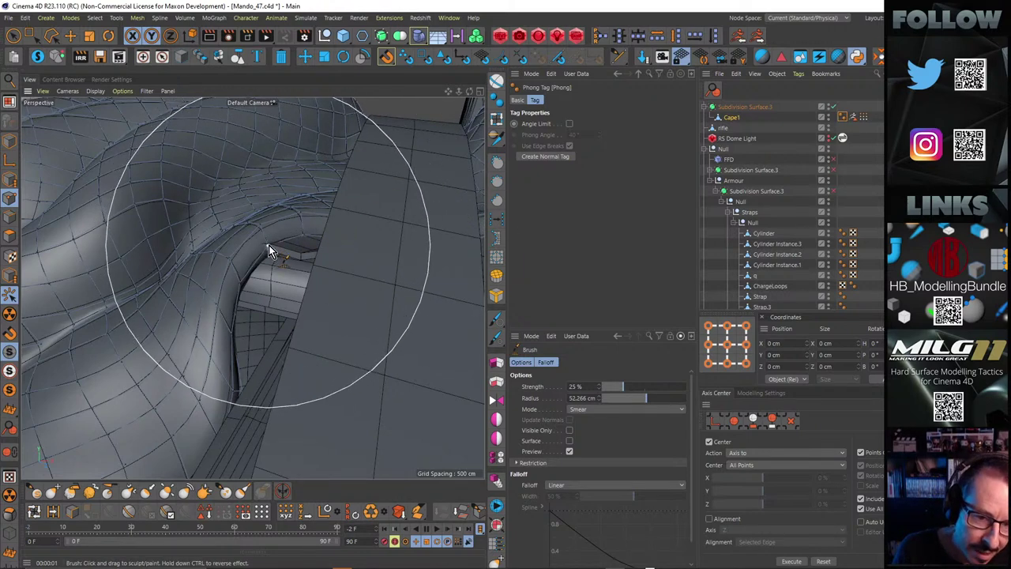
pyautogui.moveTo(267, 240)
pyautogui.keyDown('alt'); pyautogui.mouseDown()
pyautogui.moveTo(284, 281)
pyautogui.moveTo(240, 233)
pyautogui.moveTo(171, 248)
pyautogui.moveTo(186, 231)
pyautogui.moveTo(143, 248)
pyautogui.moveTo(347, 205)
pyautogui.moveTo(288, 215)
pyautogui.moveTo(300, 234)
pyautogui.mouseUp(); pyautogui.keyUp('alt')
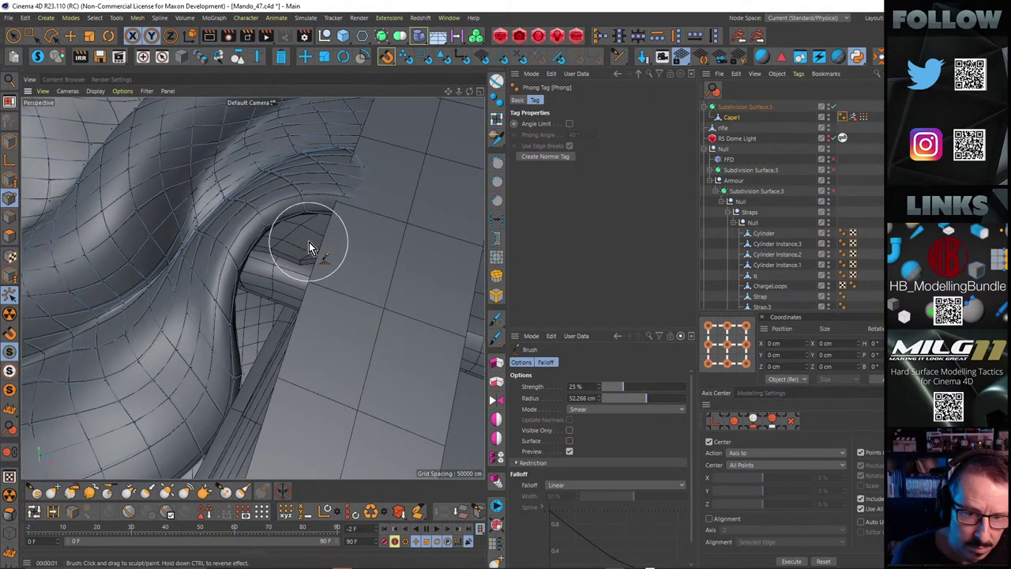
# Reduce the Brush radius to 16.934 cm and smear the cape's hem and folds where they reach under the shoulder strap
pyautogui.keyDown('alt'); pyautogui.moveTo(309, 242); pyautogui.dragTo(171, 248, button='right'); pyautogui.keyUp('alt')
pyautogui.keyDown('alt'); pyautogui.moveTo(304, 243); pyautogui.dragTo(296, 219); pyautogui.keyUp('alt')
pyautogui.keyDown('alt'); pyautogui.moveTo(309, 233); pyautogui.dragTo(414, 201, button='right'); pyautogui.keyUp('alt')
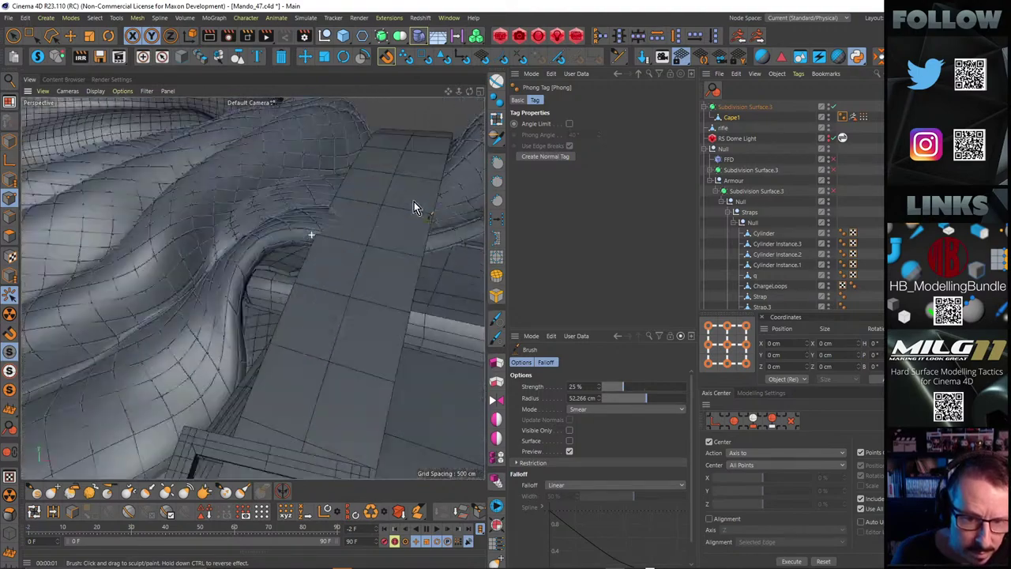
pyautogui.moveTo(414, 201)
pyautogui.keyDown('alt'); pyautogui.mouseDown()
pyautogui.moveTo(310, 213)
pyautogui.moveTo(297, 184)
pyautogui.moveTo(318, 218)
pyautogui.moveTo(301, 230)
pyautogui.mouseUp(); pyautogui.keyUp('alt')
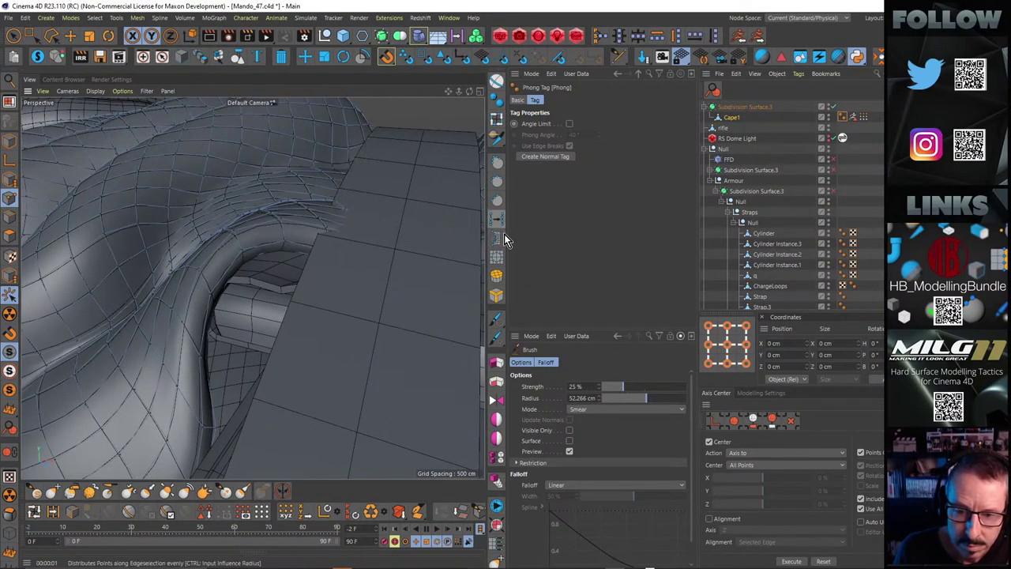
pyautogui.click(503, 335)
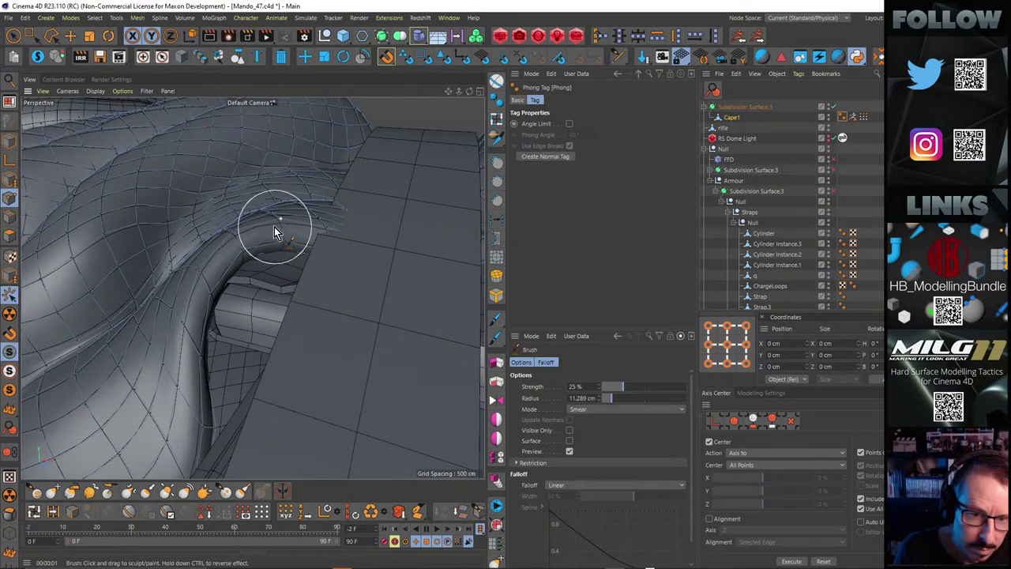
pyautogui.click(498, 317)
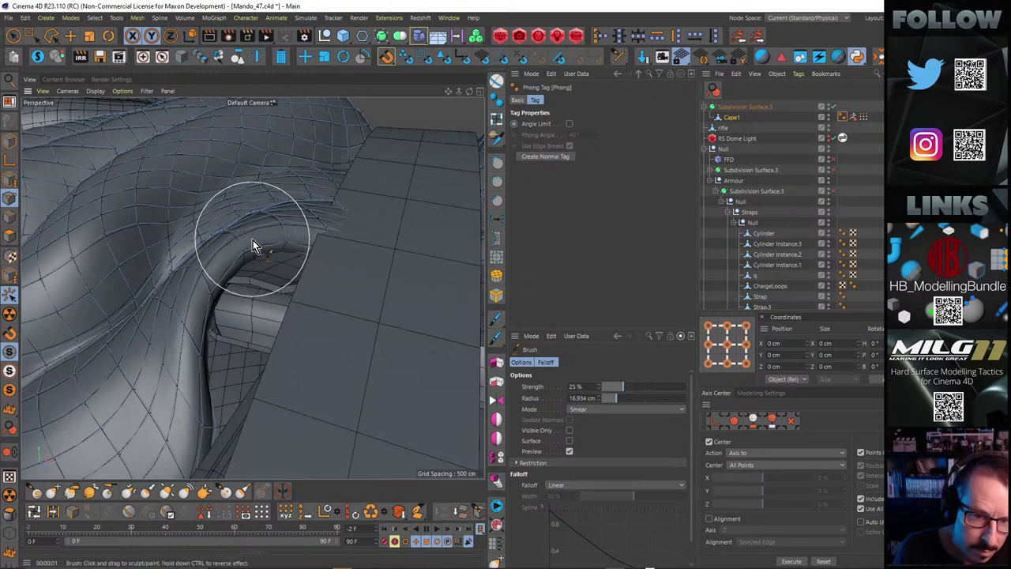
pyautogui.moveTo(234, 251)
pyautogui.mouseDown()
pyautogui.moveTo(245, 256)
pyautogui.moveTo(229, 264)
pyautogui.mouseUp()
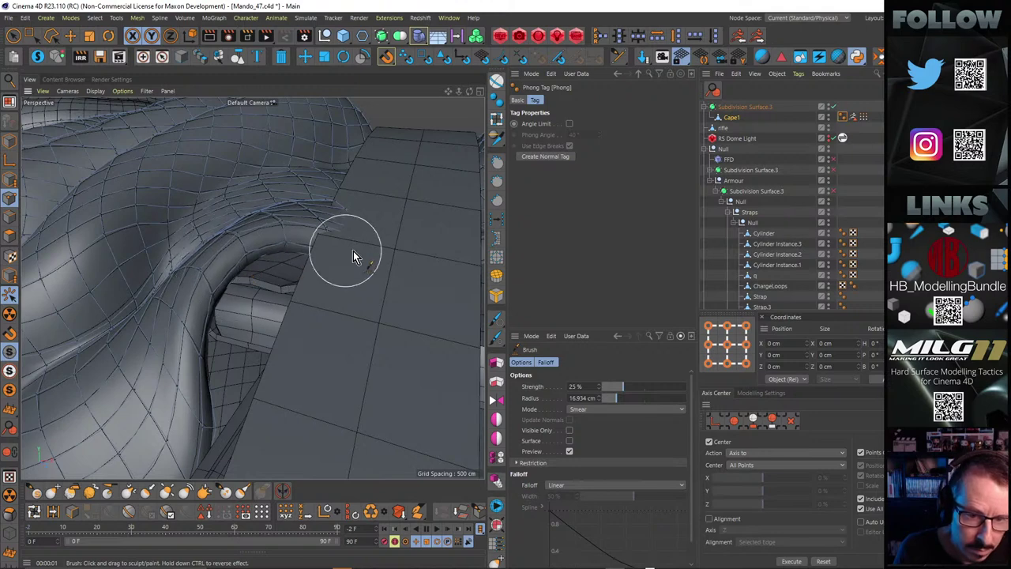
pyautogui.moveTo(335, 229)
pyautogui.mouseDown()
pyautogui.moveTo(343, 215)
pyautogui.moveTo(318, 252)
pyautogui.mouseUp()
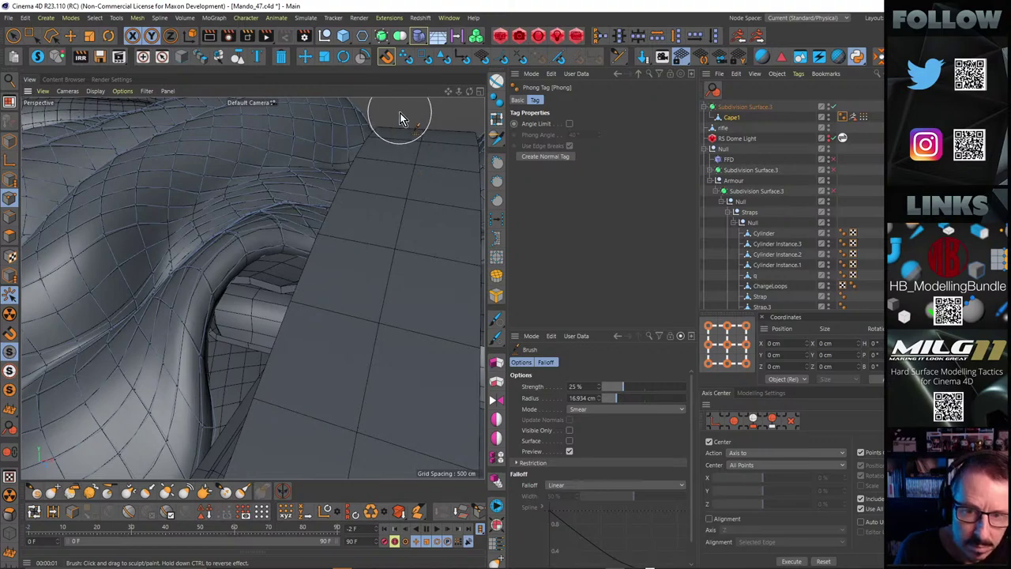
# Enlarge the Brush radius to 38.102 cm and smear the curled fold so that its edge tucks beneath the strap
pyautogui.moveTo(400, 113)
pyautogui.keyDown('alt'); pyautogui.mouseDown()
pyautogui.moveTo(428, 108)
pyautogui.moveTo(340, 135)
pyautogui.moveTo(316, 190)
pyautogui.moveTo(301, 142)
pyautogui.mouseUp(); pyautogui.keyUp('alt')
pyautogui.keyDown('alt'); pyautogui.moveTo(356, 158); pyautogui.dragTo(385, 135); pyautogui.keyUp('alt')
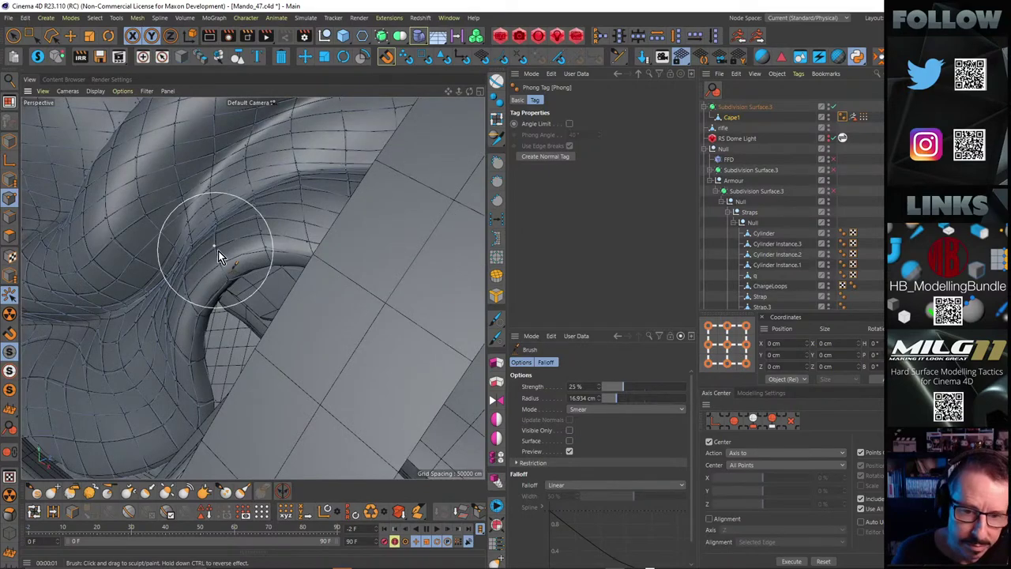
pyautogui.keyDown('alt'); pyautogui.moveTo(301, 224); pyautogui.dragTo(191, 255, button='right'); pyautogui.keyUp('alt')
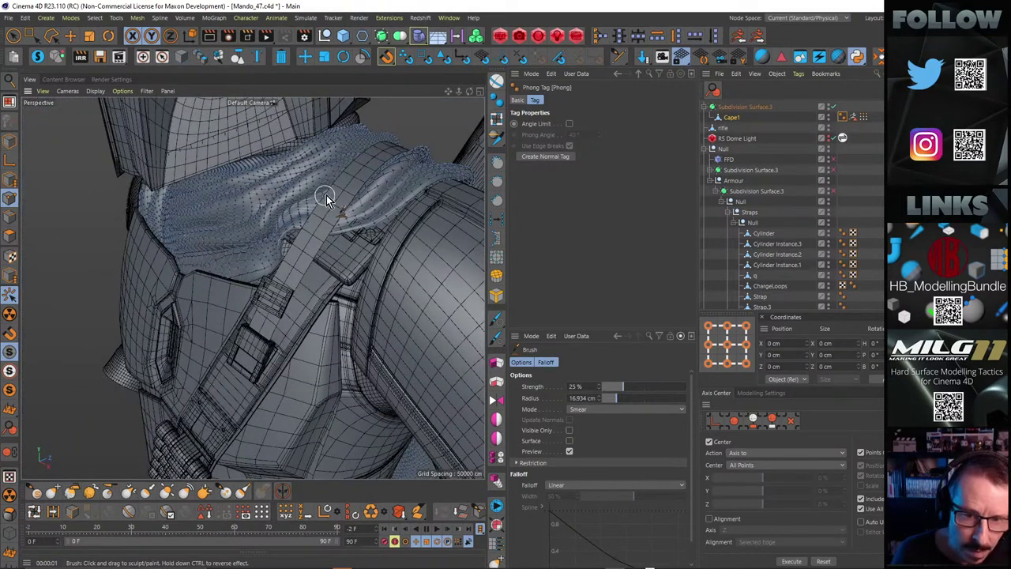
pyautogui.keyDown('alt'); pyautogui.moveTo(325, 194); pyautogui.dragTo(372, 194); pyautogui.keyUp('alt')
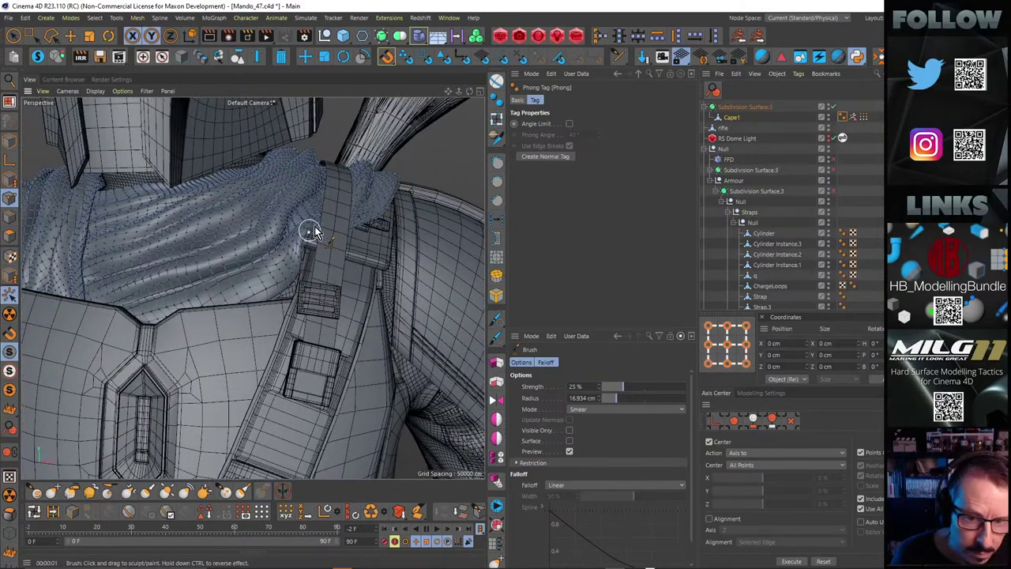
pyautogui.keyDown('alt'); pyautogui.moveTo(315, 226); pyautogui.dragTo(380, 198, button='right'); pyautogui.keyUp('alt')
pyautogui.keyDown('alt'); pyautogui.moveTo(380, 198); pyautogui.dragTo(353, 219); pyautogui.keyUp('alt')
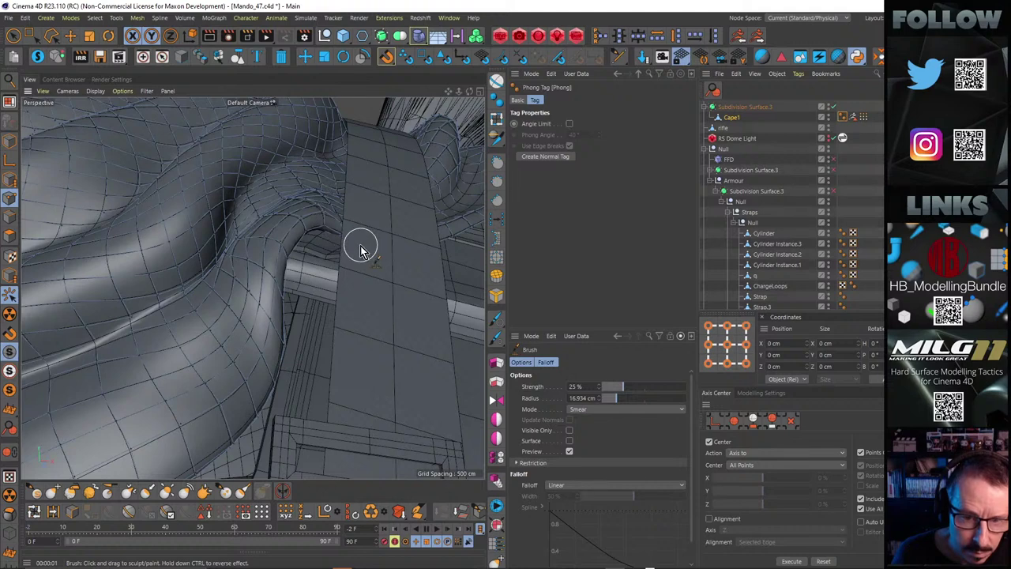
pyautogui.click(497, 324)
pyautogui.click(496, 323)
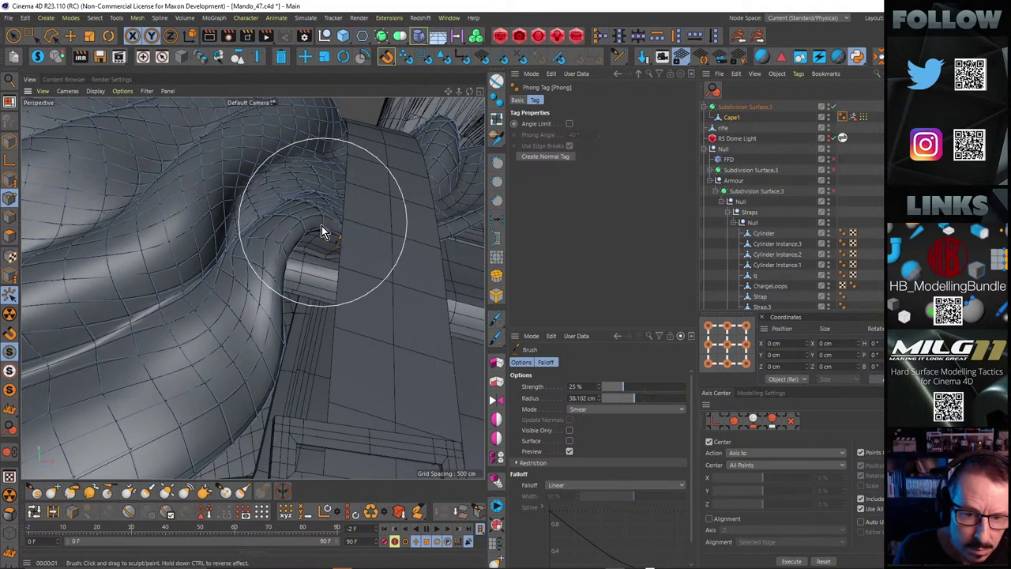
pyautogui.moveTo(325, 218); pyautogui.dragTo(323, 228)
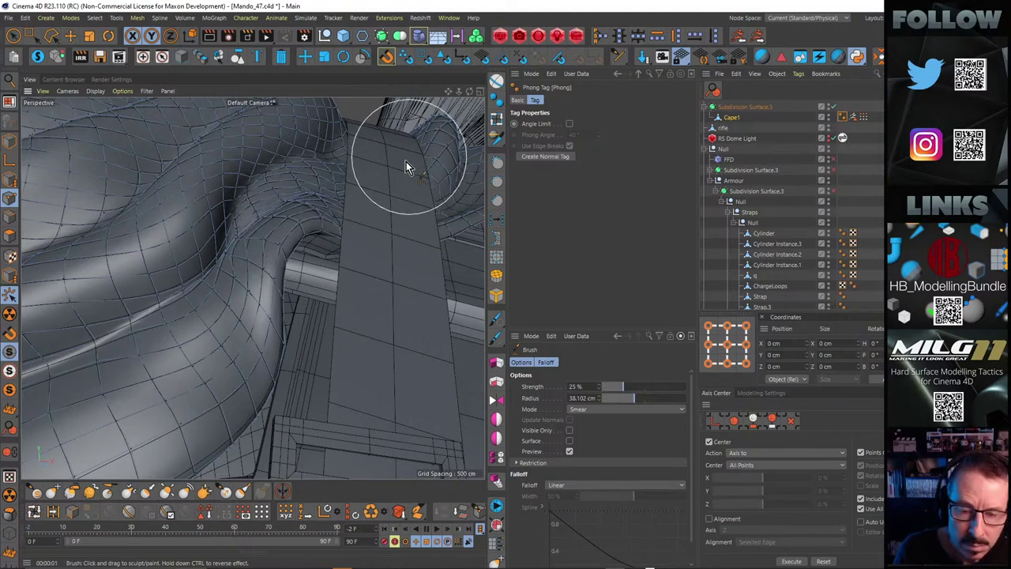
# Examine from several sides how the cape folds meet the shoulder strap, its buckle and the shoulder armour
pyautogui.moveTo(395, 221)
pyautogui.keyDown('alt'); pyautogui.mouseDown()
pyautogui.moveTo(377, 188)
pyautogui.moveTo(348, 201)
pyautogui.mouseUp(); pyautogui.keyUp('alt')
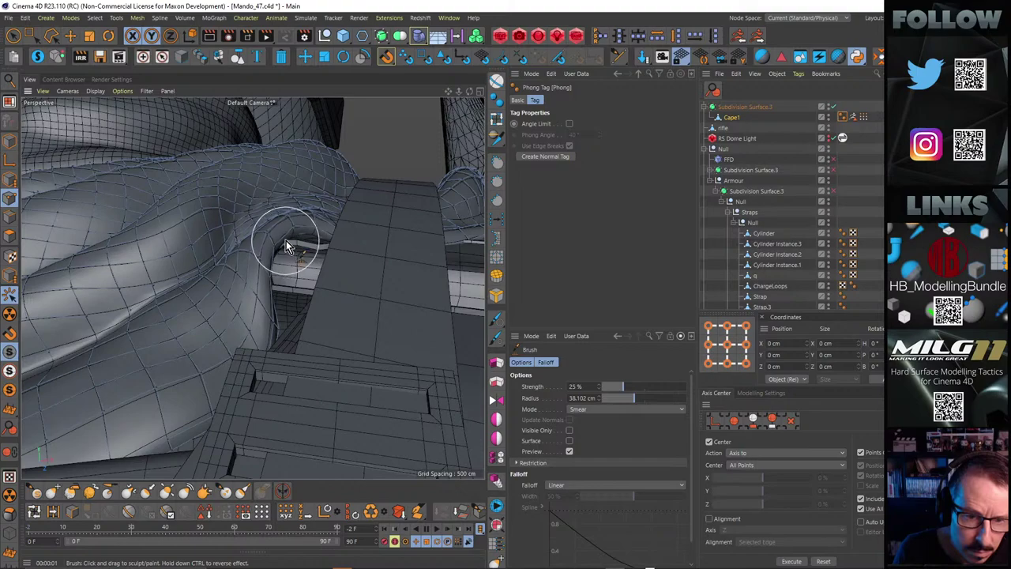
pyautogui.moveTo(286, 240)
pyautogui.keyDown('alt'); pyautogui.mouseDown()
pyautogui.moveTo(354, 228)
pyautogui.moveTo(391, 276)
pyautogui.moveTo(390, 240)
pyautogui.moveTo(289, 169)
pyautogui.moveTo(280, 140)
pyautogui.moveTo(271, 167)
pyautogui.moveTo(289, 164)
pyautogui.moveTo(329, 189)
pyautogui.moveTo(230, 204)
pyautogui.moveTo(215, 163)
pyautogui.moveTo(322, 203)
pyautogui.mouseUp(); pyautogui.keyUp('alt')
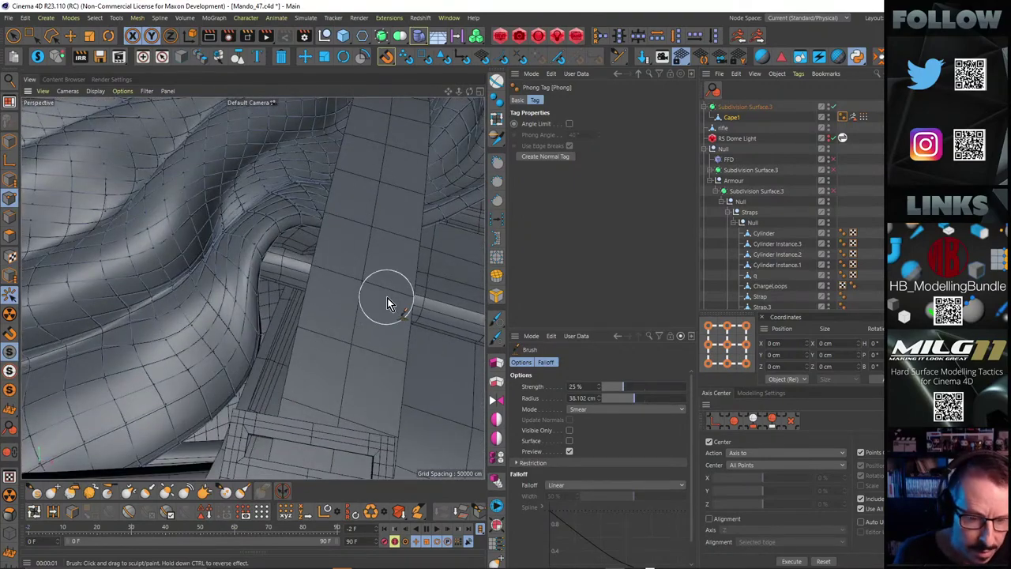
pyautogui.keyDown('alt'); pyautogui.moveTo(367, 248); pyautogui.dragTo(249, 259, button='right'); pyautogui.keyUp('alt')
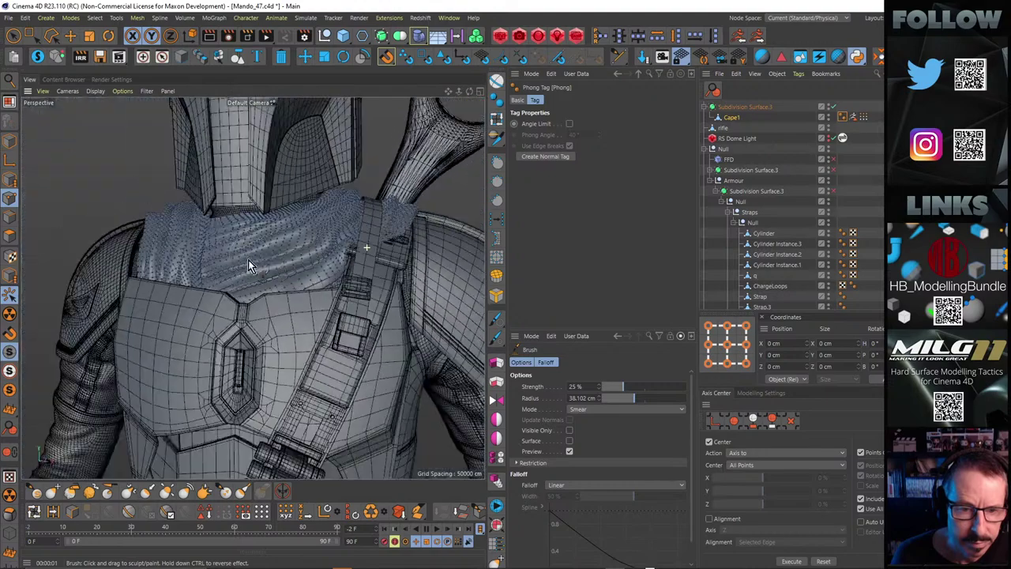
pyautogui.moveTo(248, 265)
pyautogui.keyDown('alt'); pyautogui.mouseDown()
pyautogui.moveTo(309, 251)
pyautogui.moveTo(288, 320)
pyautogui.moveTo(194, 384)
pyautogui.moveTo(128, 346)
pyautogui.moveTo(412, 288)
pyautogui.mouseUp(); pyautogui.keyUp('alt')
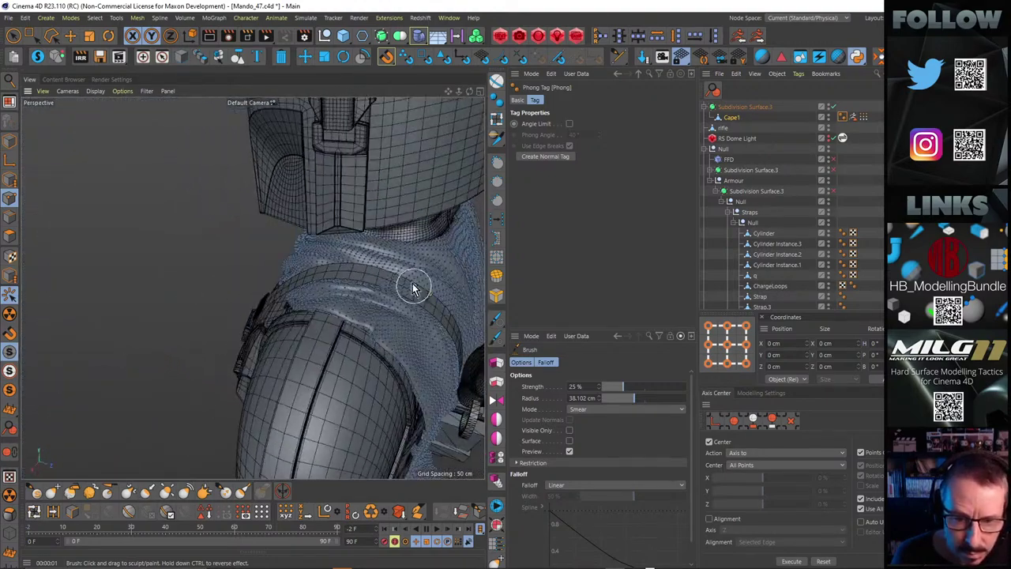
pyautogui.keyDown('alt'); pyautogui.moveTo(412, 288); pyautogui.dragTo(308, 278, button='right'); pyautogui.keyUp('alt')
pyautogui.keyDown('alt'); pyautogui.moveTo(307, 278); pyautogui.dragTo(387, 282); pyautogui.keyUp('alt')
pyautogui.keyDown('alt'); pyautogui.moveTo(303, 315); pyautogui.dragTo(378, 287, button='right'); pyautogui.keyUp('alt')
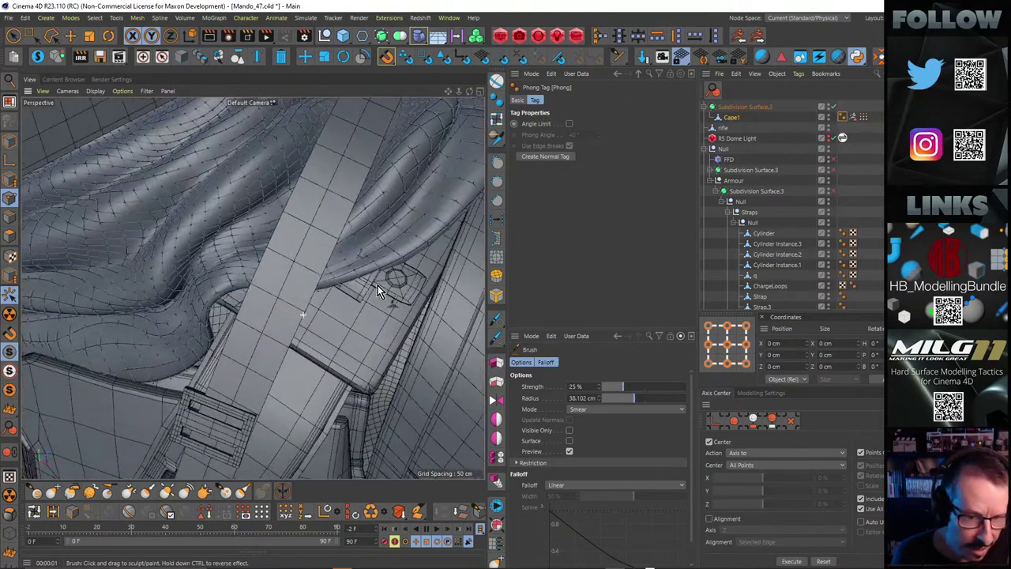
pyautogui.keyDown('alt'); pyautogui.moveTo(378, 285); pyautogui.dragTo(299, 332); pyautogui.keyUp('alt')
pyautogui.moveTo(322, 268)
pyautogui.keyDown('alt'); pyautogui.mouseDown()
pyautogui.moveTo(286, 368)
pyautogui.moveTo(352, 198)
pyautogui.moveTo(342, 215)
pyautogui.moveTo(290, 206)
pyautogui.moveTo(340, 205)
pyautogui.moveTo(340, 218)
pyautogui.moveTo(327, 209)
pyautogui.moveTo(343, 225)
pyautogui.moveTo(242, 264)
pyautogui.moveTo(332, 249)
pyautogui.moveTo(262, 281)
pyautogui.moveTo(232, 277)
pyautogui.moveTo(267, 326)
pyautogui.moveTo(302, 301)
pyautogui.moveTo(278, 291)
pyautogui.moveTo(297, 316)
pyautogui.mouseUp(); pyautogui.keyUp('alt')
# Select all polygons of the shoulder strap and extrude them by 2 cm with Create Caps enabled to give the strap thickness
pyautogui.click(359, 186)
pyautogui.click(10, 235)
pyautogui.hotkey('ctrl', 'a')
pyautogui.press('d')
pyautogui.scroll(3, 285, 320)
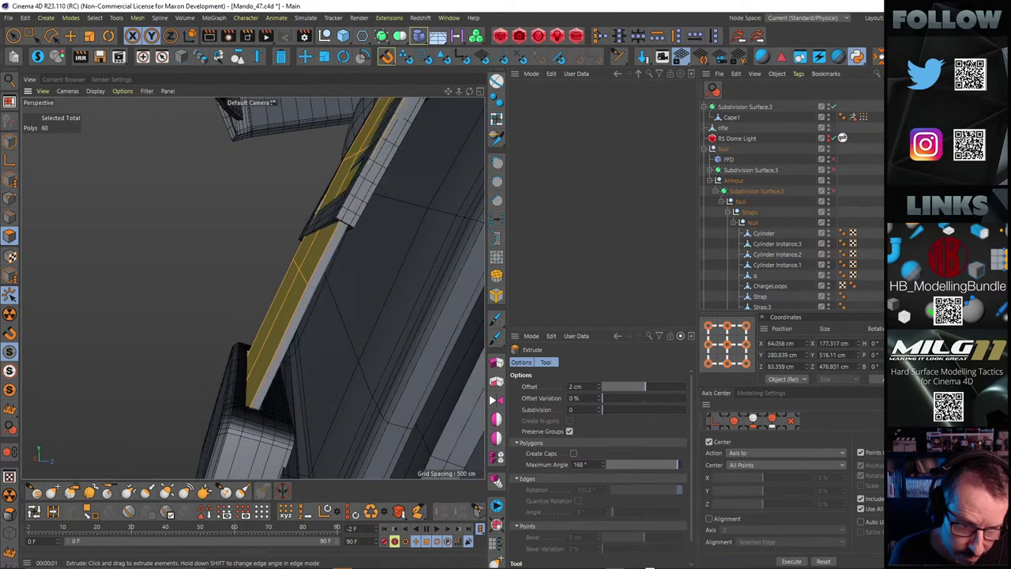
pyautogui.click(569, 432)
pyautogui.click(571, 453)
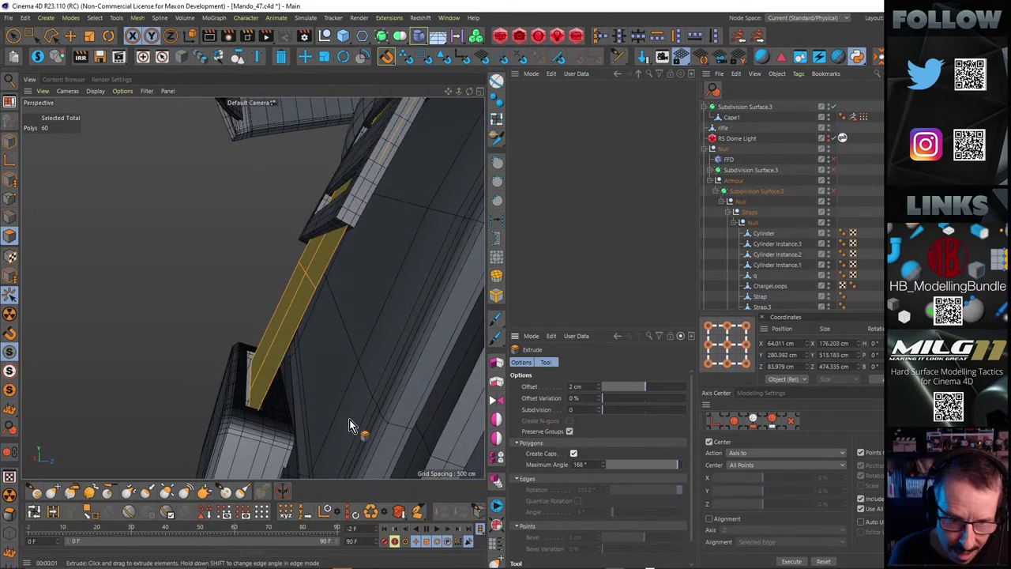
# Examine the thickened strap around its buckle and undo the last extrusion change
pyautogui.moveTo(276, 401)
pyautogui.keyDown('alt'); pyautogui.mouseDown()
pyautogui.moveTo(243, 360)
pyautogui.moveTo(245, 382)
pyautogui.moveTo(303, 370)
pyautogui.moveTo(275, 369)
pyautogui.moveTo(217, 431)
pyautogui.moveTo(276, 419)
pyautogui.mouseUp(); pyautogui.keyUp('alt')
pyautogui.keyDown('alt'); pyautogui.moveTo(276, 316); pyautogui.dragTo(139, 308, button='right'); pyautogui.keyUp('alt')
pyautogui.keyDown('alt'); pyautogui.moveTo(289, 232); pyautogui.dragTo(359, 231); pyautogui.keyUp('alt')
pyautogui.keyDown('alt'); pyautogui.moveTo(299, 236); pyautogui.dragTo(286, 263, button='middle'); pyautogui.keyUp('alt')
pyautogui.keyDown('alt'); pyautogui.moveTo(287, 260); pyautogui.dragTo(316, 308); pyautogui.keyUp('alt')
pyautogui.hotkey('ctrl', 'z')
# Select the slotted buckle on the shoulder strap and centre its axis on all of its points
pyautogui.keyDown('alt'); pyautogui.moveTo(273, 267); pyautogui.dragTo(307, 280, button='right'); pyautogui.keyUp('alt')
pyautogui.keyDown('alt'); pyautogui.moveTo(284, 276); pyautogui.dragTo(216, 249); pyautogui.keyUp('alt')
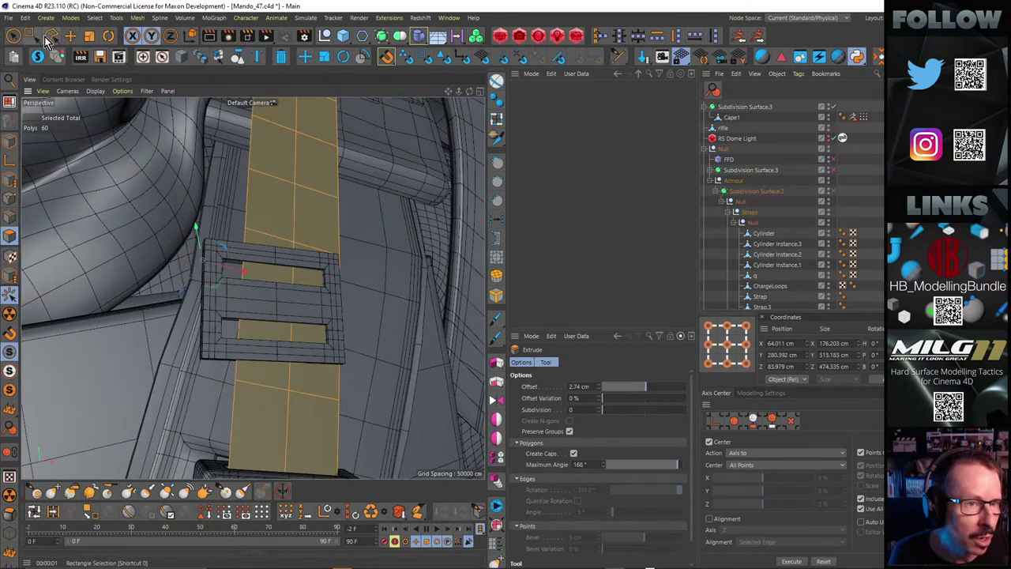
pyautogui.doubleClick(225, 254)
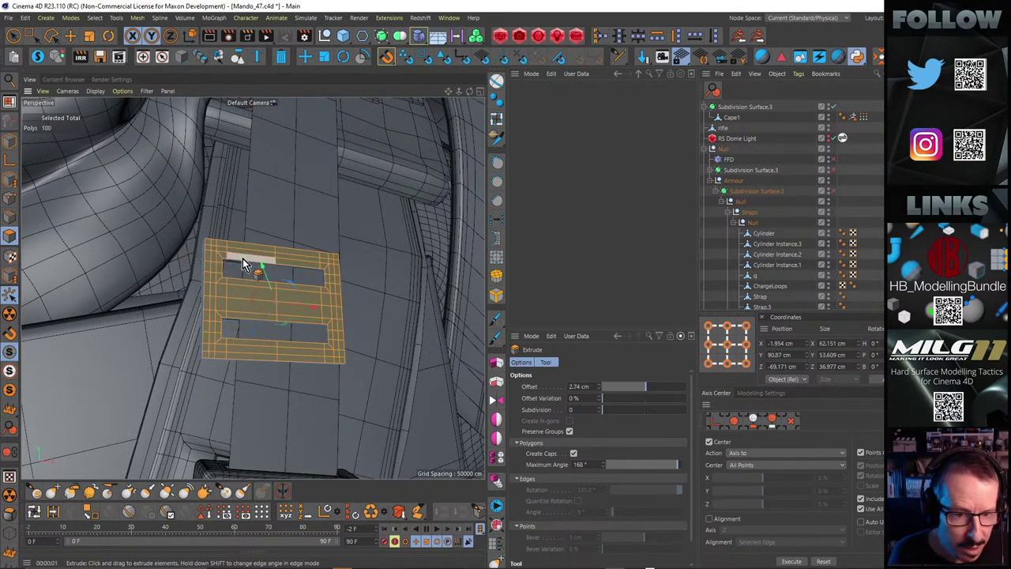
pyautogui.click(9, 142)
pyautogui.keyDown('alt'); pyautogui.moveTo(251, 263); pyautogui.dragTo(252, 267); pyautogui.keyUp('alt')
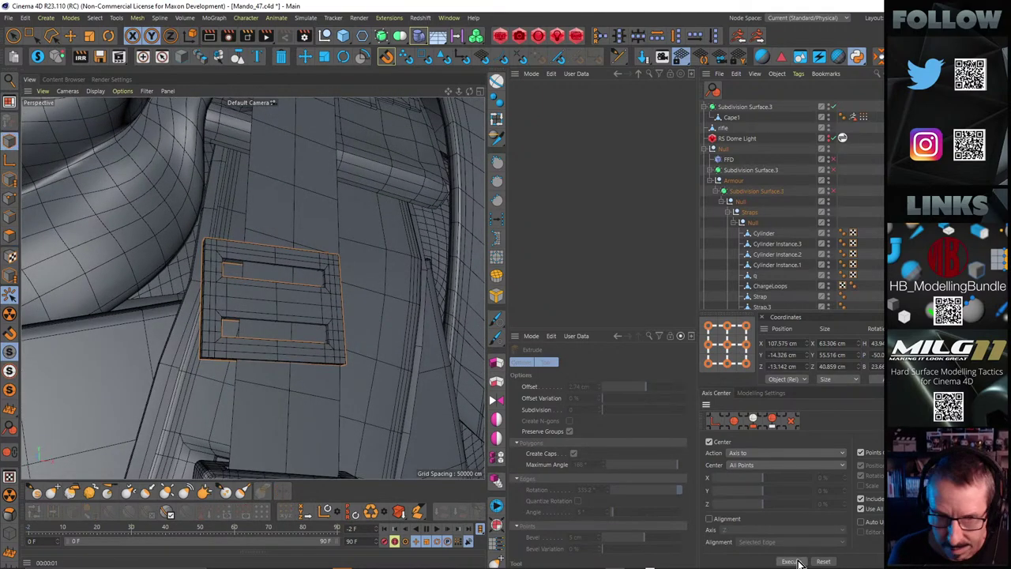
pyautogui.keyDown('alt'); pyautogui.moveTo(341, 362); pyautogui.dragTo(167, 236); pyautogui.keyUp('alt')
# Rotate, enlarge and reposition the slotted buckle so that it lies flat across the shoulder strap
pyautogui.click(9, 236)
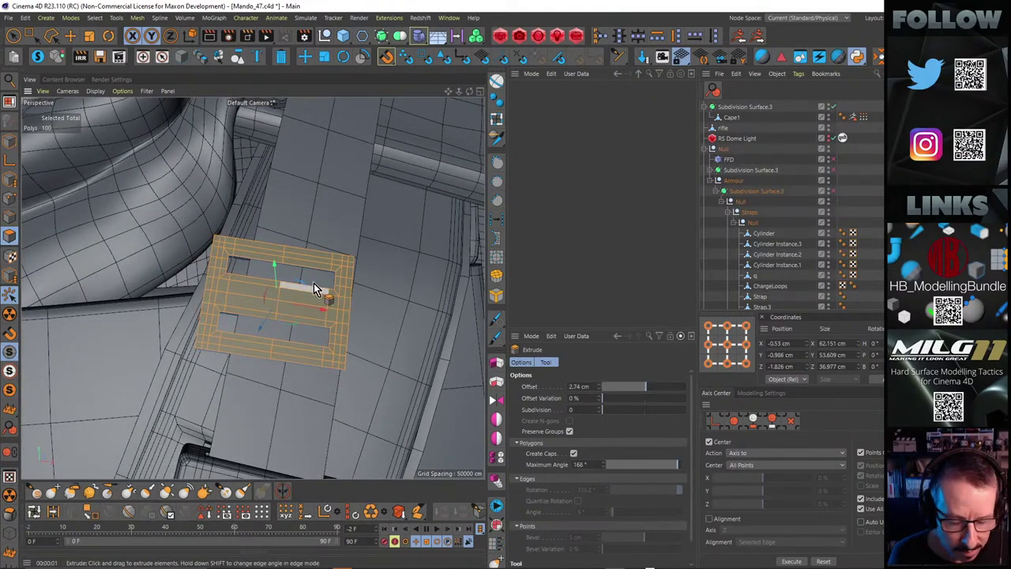
pyautogui.keyDown('alt'); pyautogui.moveTo(305, 282); pyautogui.dragTo(327, 243); pyautogui.keyUp('alt')
pyautogui.hotkey('ctrl', 'a')
pyautogui.press('r')
pyautogui.moveTo(311, 291); pyautogui.dragTo(316, 359)
pyautogui.click(9, 141)
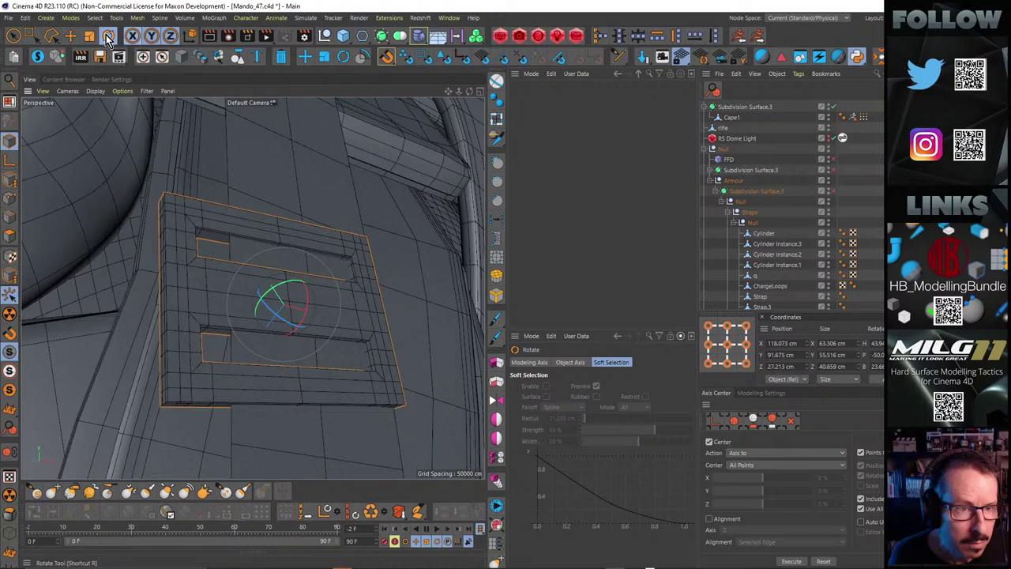
pyautogui.keyDown('alt'); pyautogui.moveTo(311, 316); pyautogui.dragTo(267, 269); pyautogui.keyUp('alt')
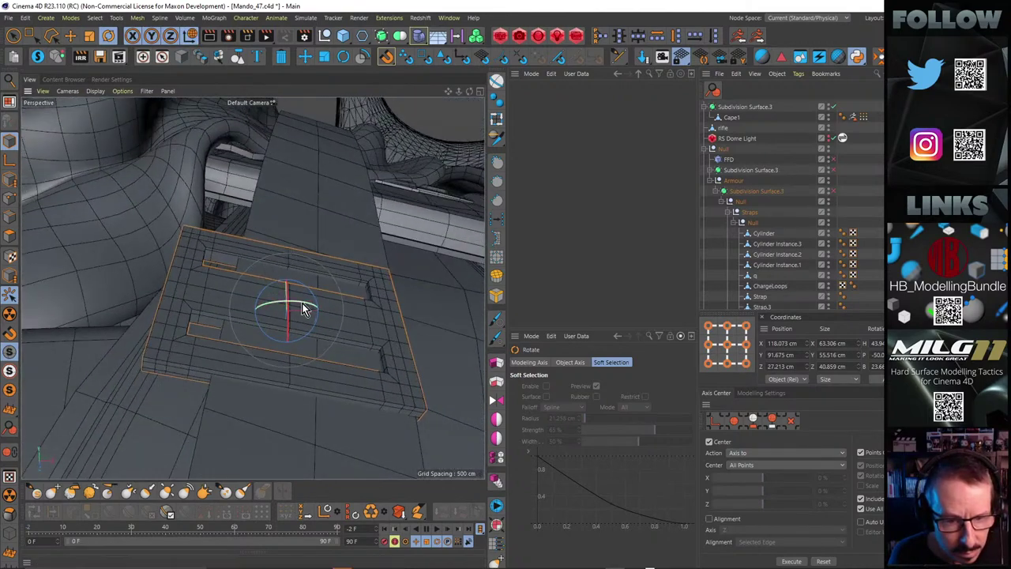
pyautogui.press('d')
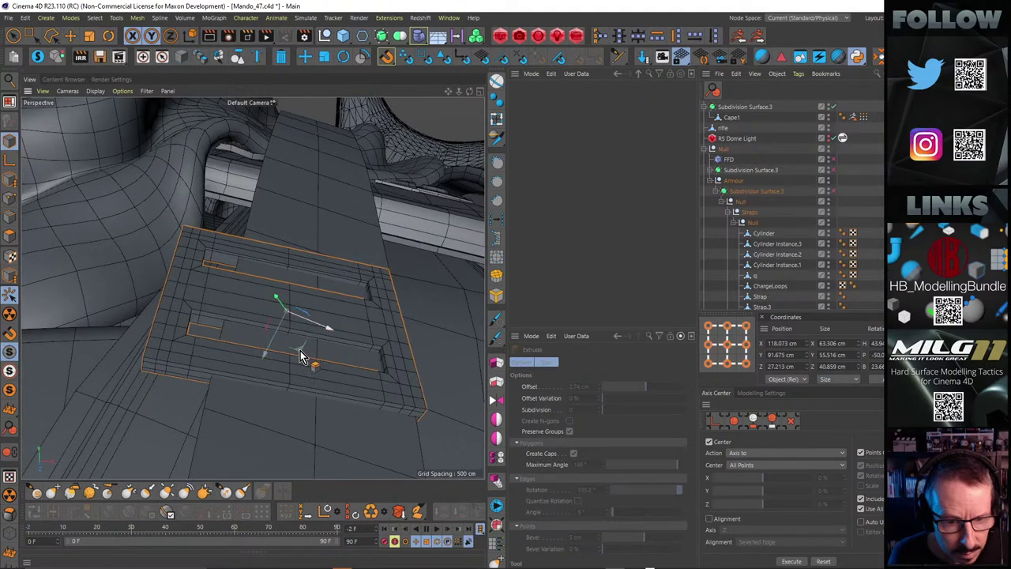
pyautogui.moveTo(300, 356)
pyautogui.mouseDown()
pyautogui.moveTo(329, 336)
pyautogui.moveTo(298, 363)
pyautogui.mouseUp()
pyautogui.press('r')
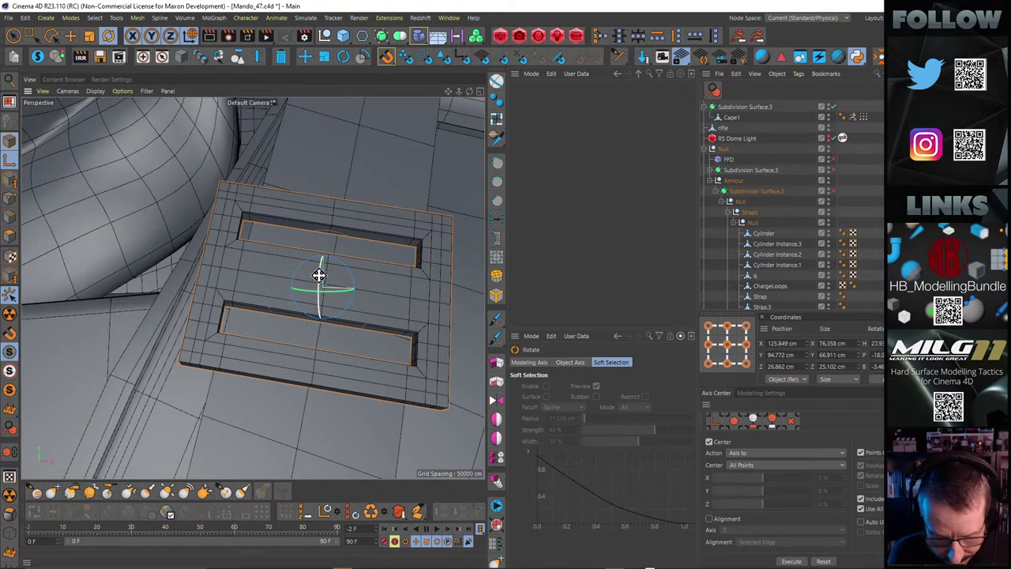
pyautogui.moveTo(376, 274)
pyautogui.keyDown('alt'); pyautogui.mouseDown()
pyautogui.moveTo(351, 289)
pyautogui.moveTo(370, 273)
pyautogui.mouseUp(); pyautogui.keyUp('alt')
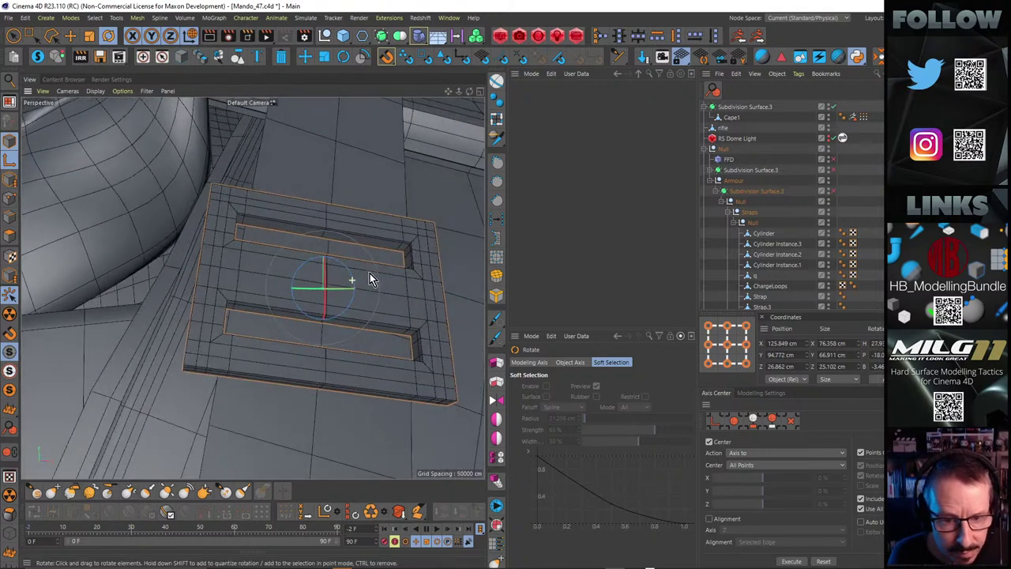
pyautogui.click(11, 218)
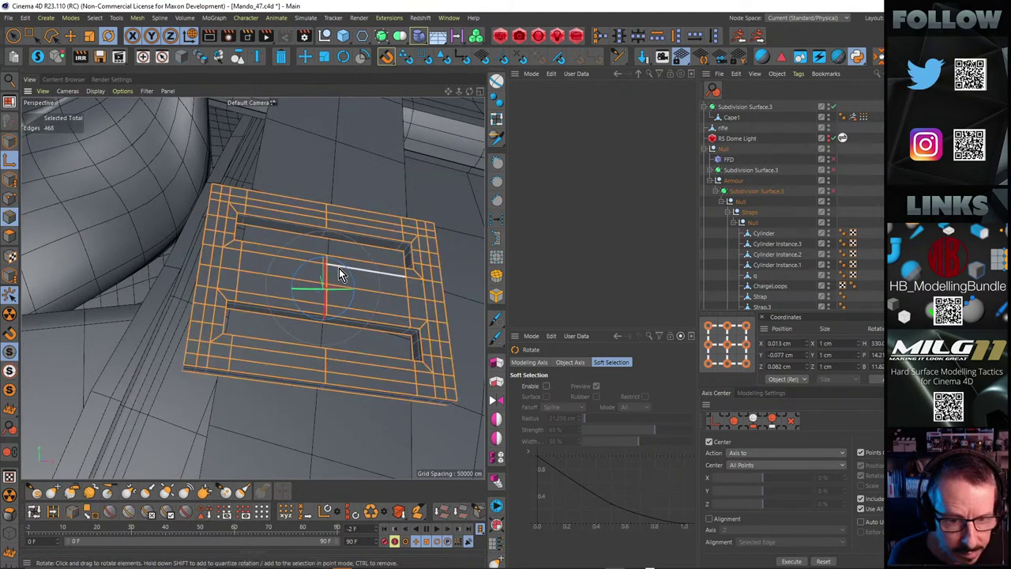
pyautogui.click(70, 38)
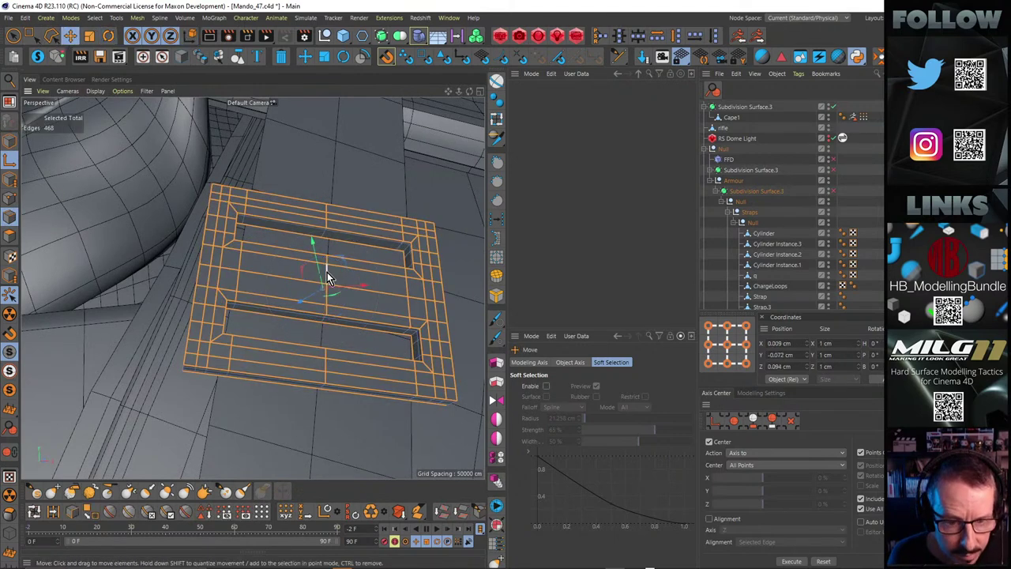
pyautogui.press('l')
pyautogui.moveTo(364, 279)
pyautogui.keyDown('alt'); pyautogui.mouseDown()
pyautogui.moveTo(362, 212)
pyautogui.moveTo(335, 343)
pyautogui.moveTo(398, 311)
pyautogui.moveTo(349, 276)
pyautogui.moveTo(365, 275)
pyautogui.moveTo(356, 274)
pyautogui.moveTo(356, 296)
pyautogui.mouseUp(); pyautogui.keyUp('alt')
pyautogui.press('r')
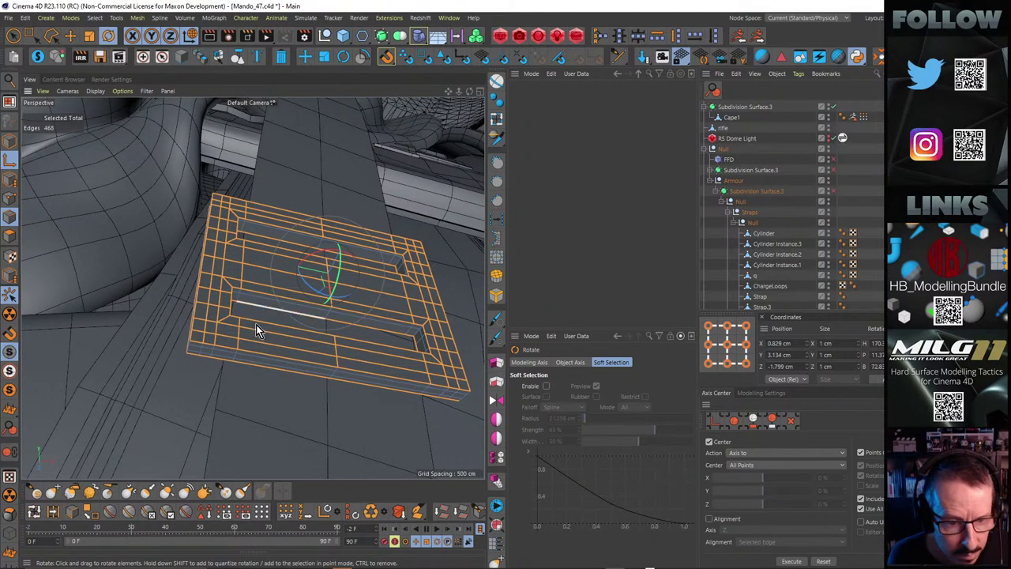
pyautogui.keyDown('alt'); pyautogui.moveTo(257, 326); pyautogui.dragTo(248, 320); pyautogui.keyUp('alt')
pyautogui.hotkey('ctrl', 'a')
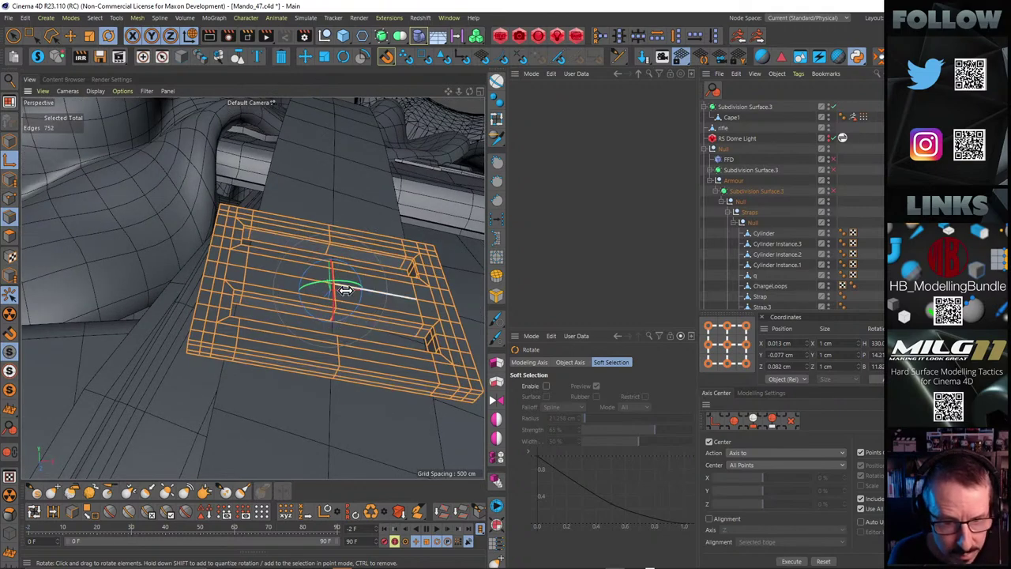
pyautogui.keyDown('alt'); pyautogui.moveTo(345, 291); pyautogui.dragTo(395, 163); pyautogui.keyUp('alt')
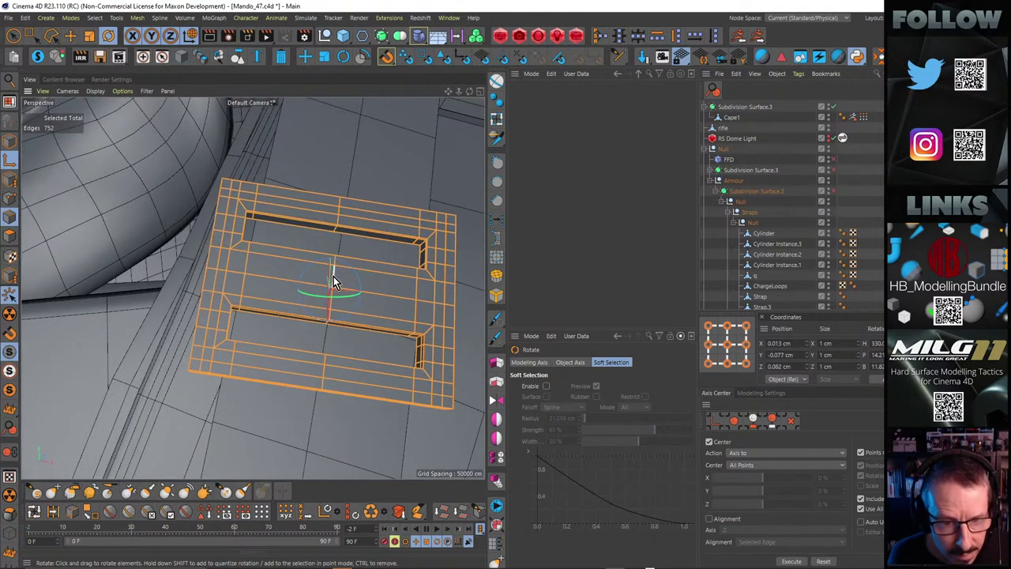
pyautogui.click(10, 141)
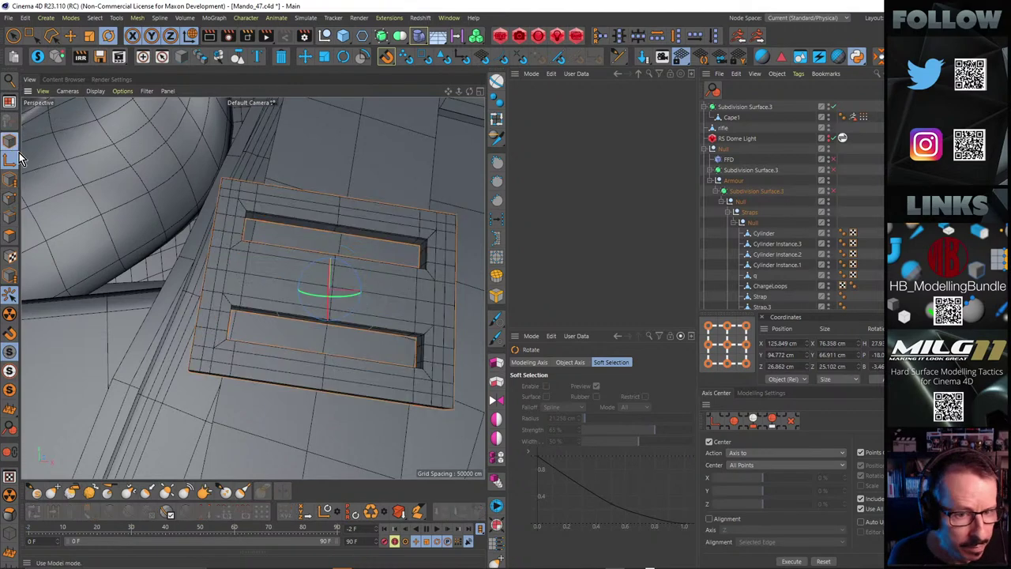
# Enable axis alignment and align the buckle's X axis to the selected edge loop running through its middle
pyautogui.keyDown('alt'); pyautogui.moveTo(346, 265); pyautogui.dragTo(279, 235); pyautogui.keyUp('alt')
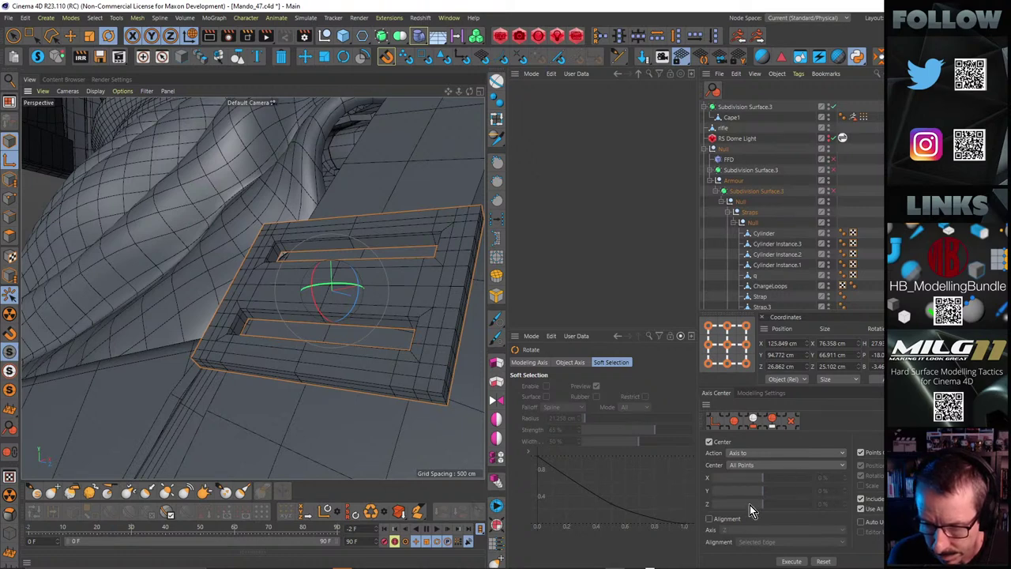
pyautogui.click(718, 522)
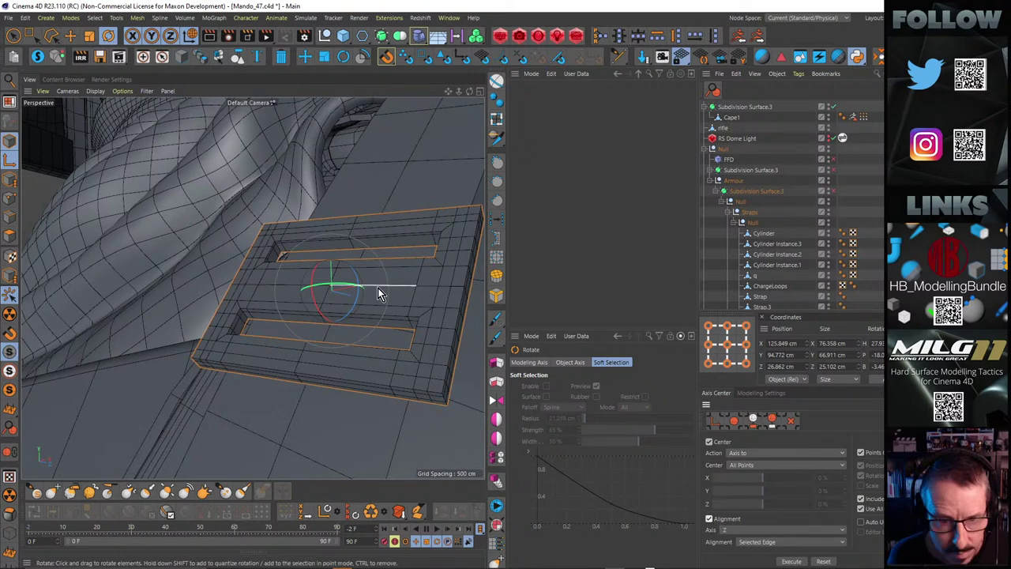
pyautogui.keyDown('alt'); pyautogui.moveTo(377, 289); pyautogui.dragTo(339, 291); pyautogui.keyUp('alt')
pyautogui.click(6, 219)
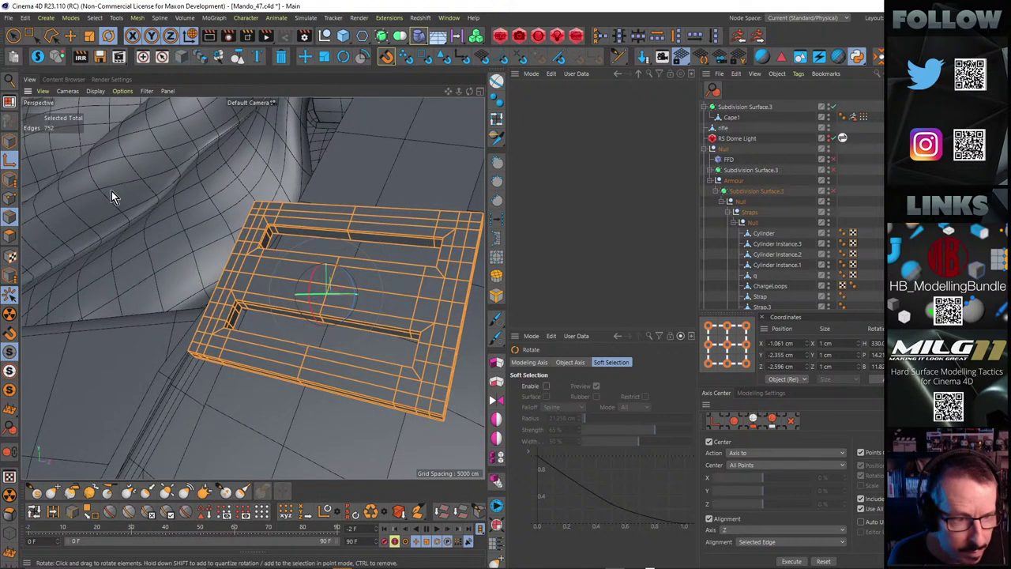
pyautogui.doubleClick(335, 276)
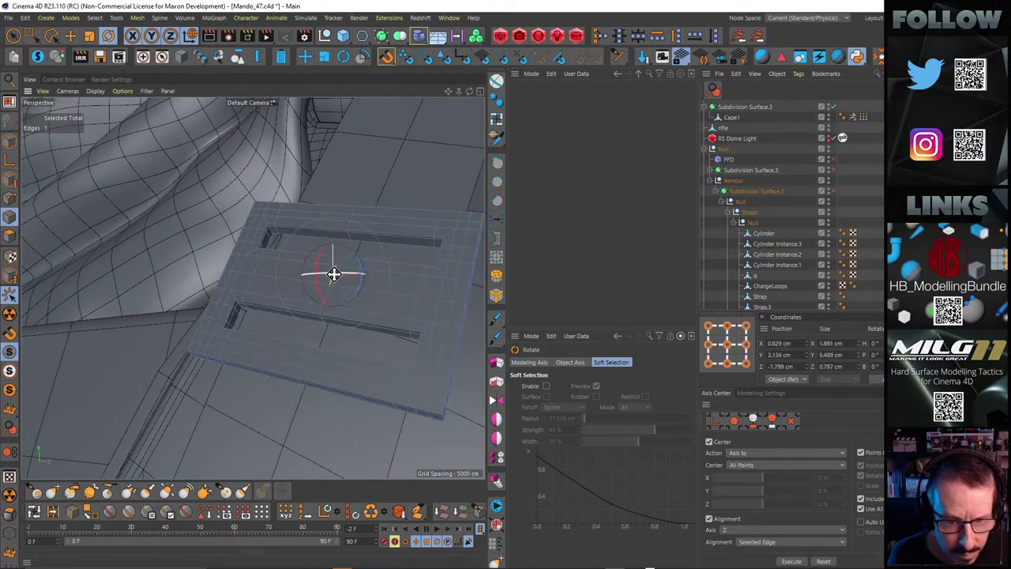
pyautogui.keyDown('alt'); pyautogui.moveTo(358, 291); pyautogui.dragTo(379, 296); pyautogui.keyUp('alt')
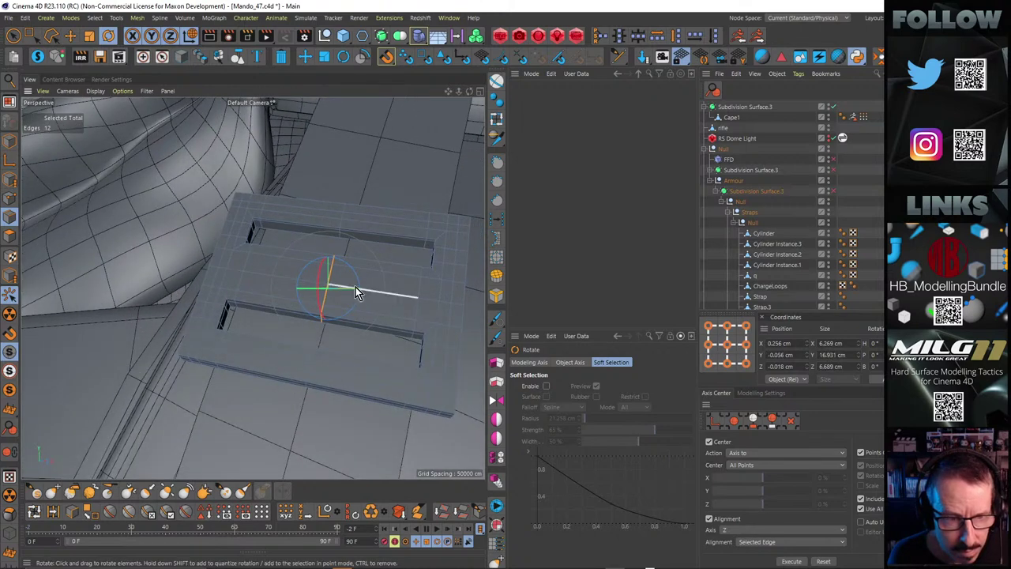
pyautogui.click(6, 141)
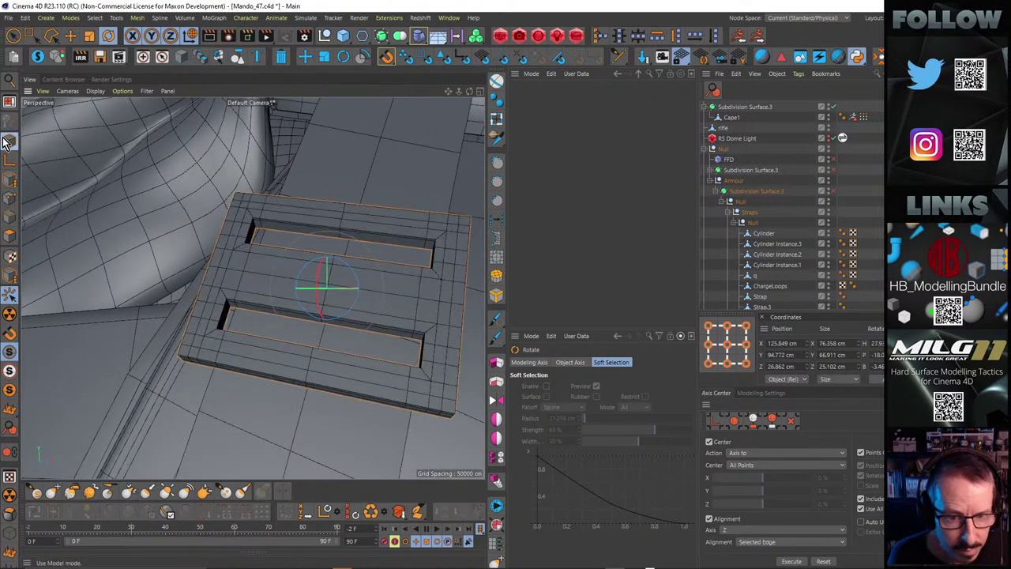
pyautogui.click(755, 530)
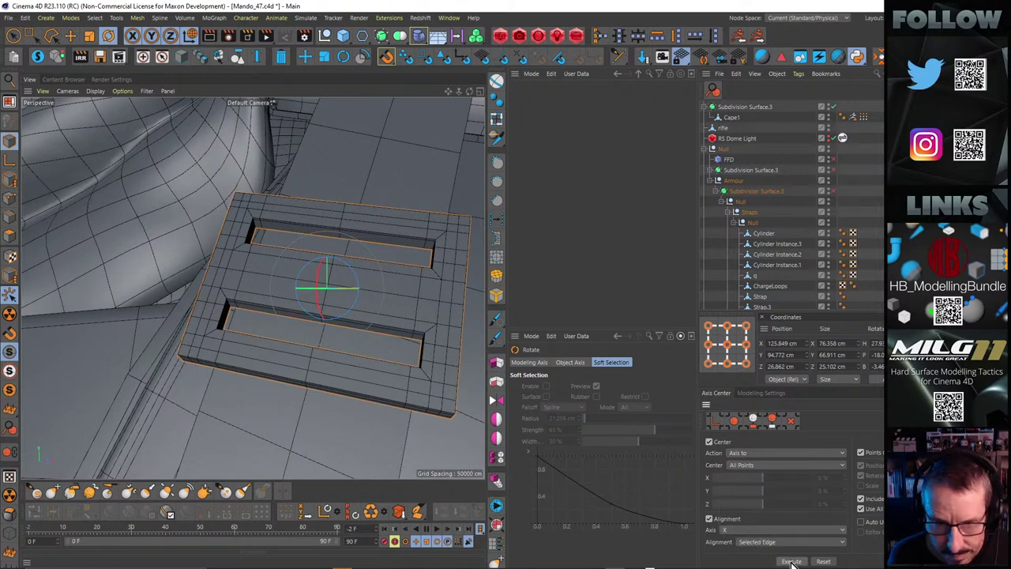
# Turn off axis centering and align the buckle's Y axis to the selected edge loop
pyautogui.click(756, 530)
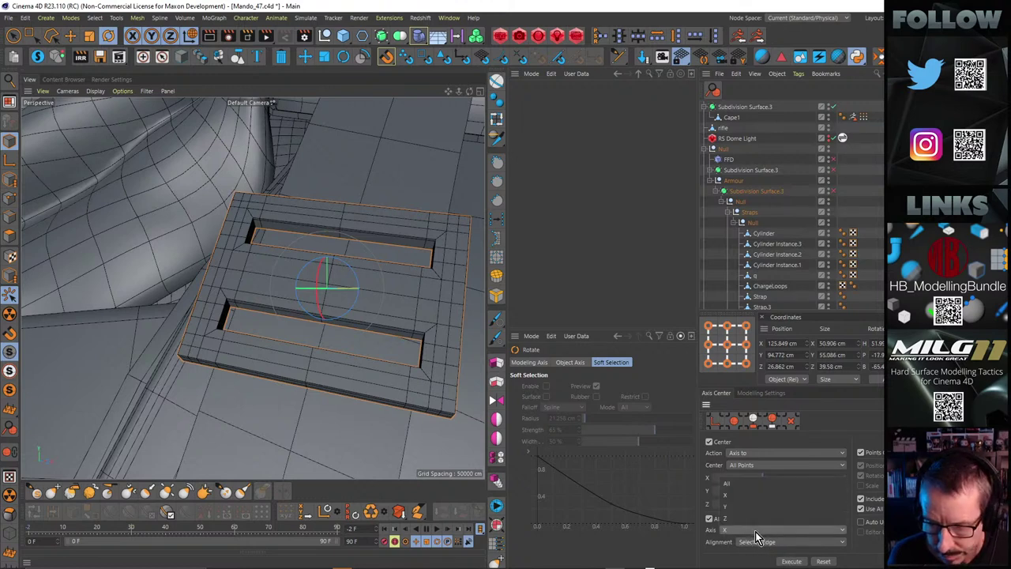
pyautogui.click(710, 440)
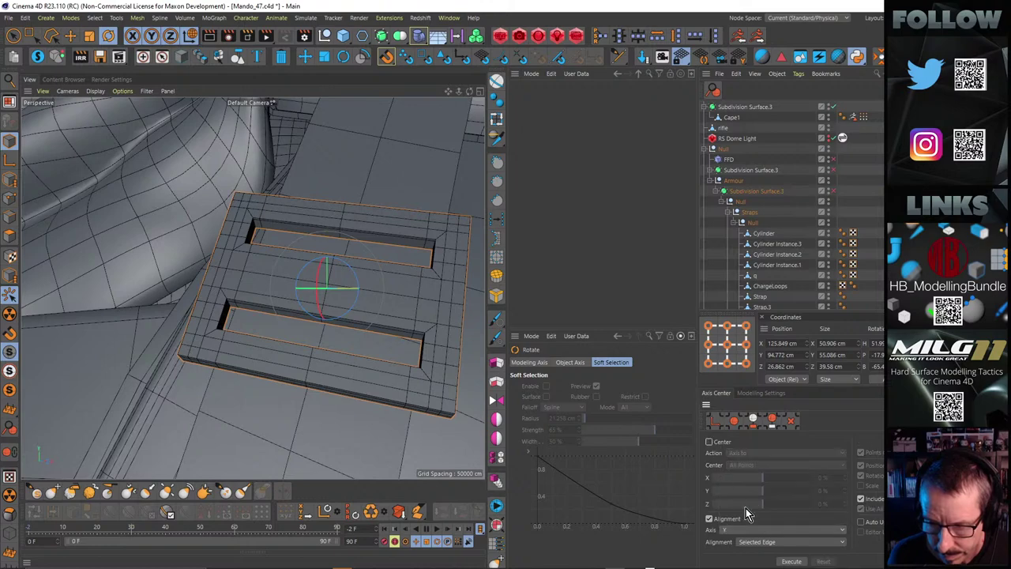
pyautogui.keyDown('alt'); pyautogui.moveTo(452, 360); pyautogui.dragTo(427, 332); pyautogui.keyUp('alt')
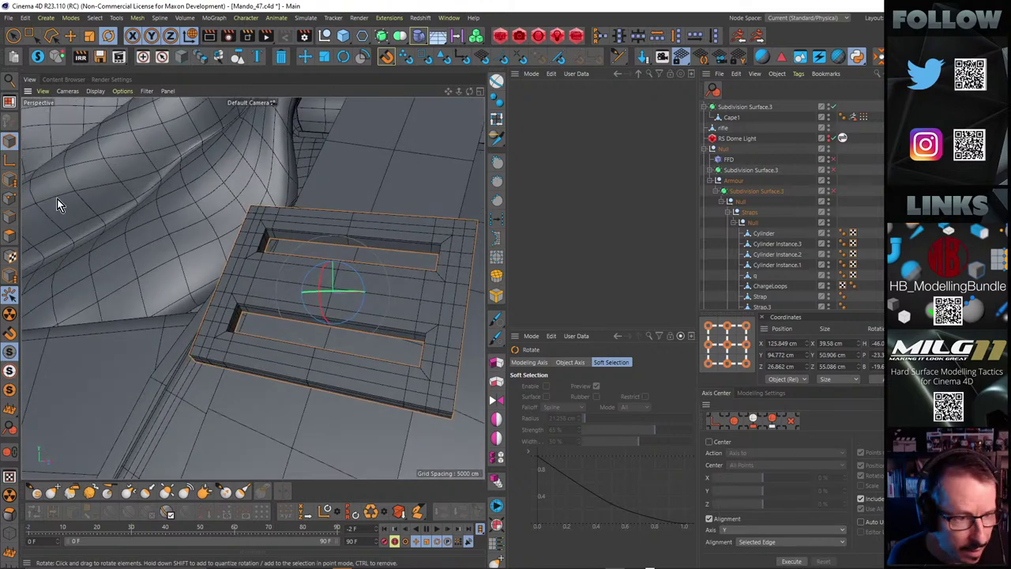
# Select all of the buckle's edges and rotate its axis by hand to follow the slanted frame and slots
pyautogui.click(10, 217)
pyautogui.keyDown('alt'); pyautogui.moveTo(67, 251); pyautogui.dragTo(382, 362); pyautogui.keyUp('alt')
pyautogui.hotkey('ctrl', 'a')
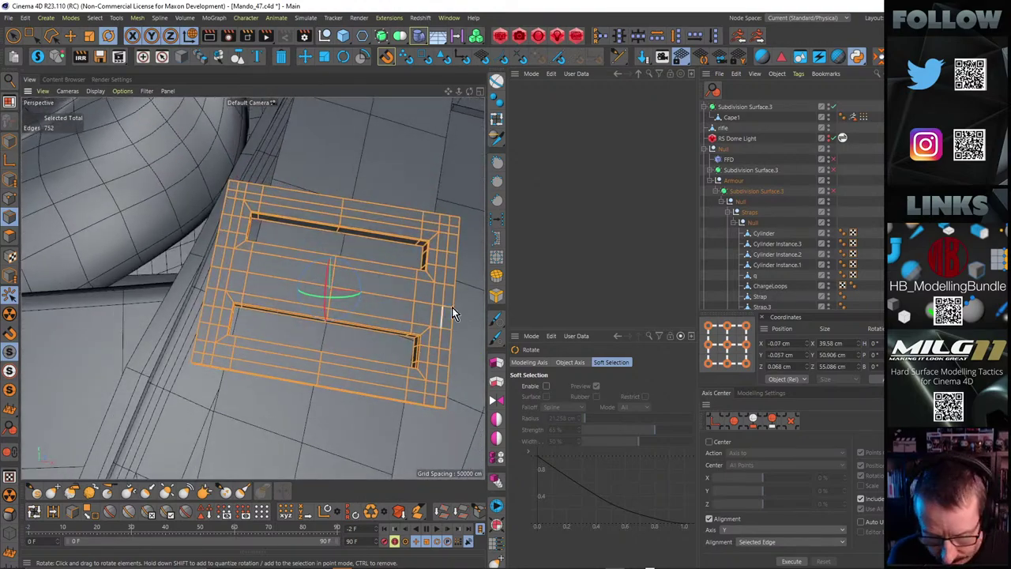
pyautogui.press('l')
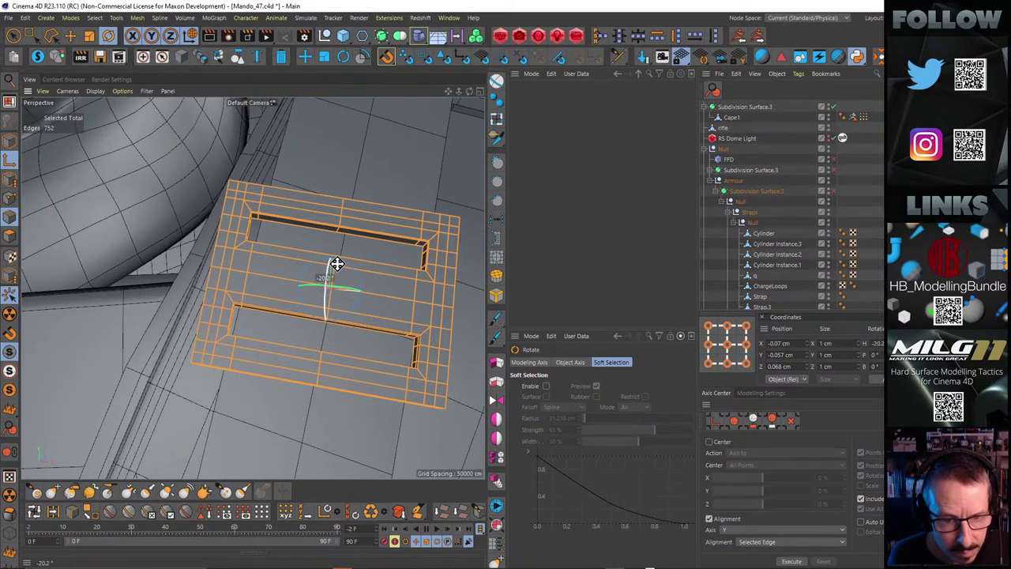
pyautogui.press('e')
pyautogui.moveTo(337, 264); pyautogui.dragTo(361, 275)
pyautogui.press('r')
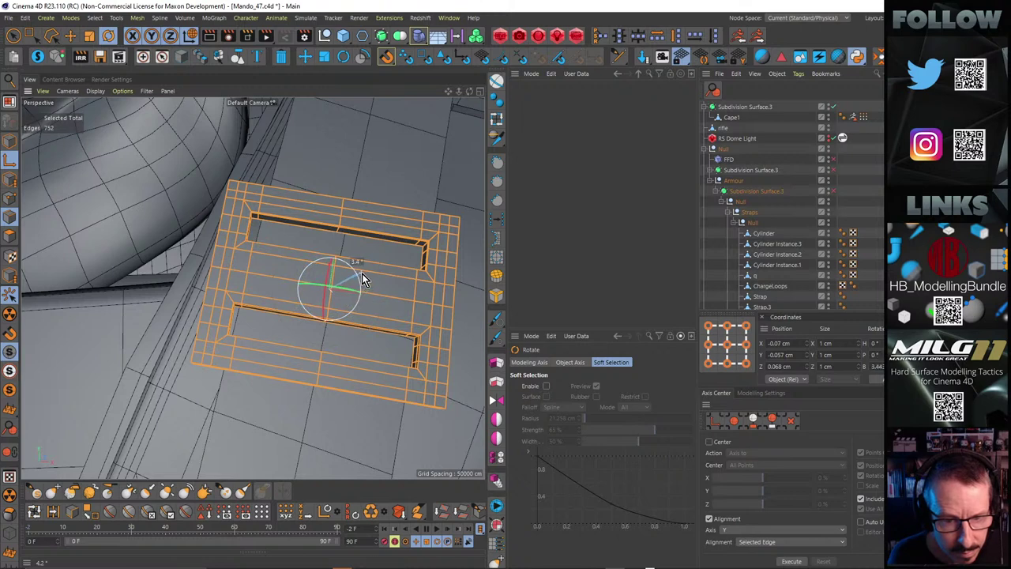
pyautogui.press('e')
pyautogui.press('r')
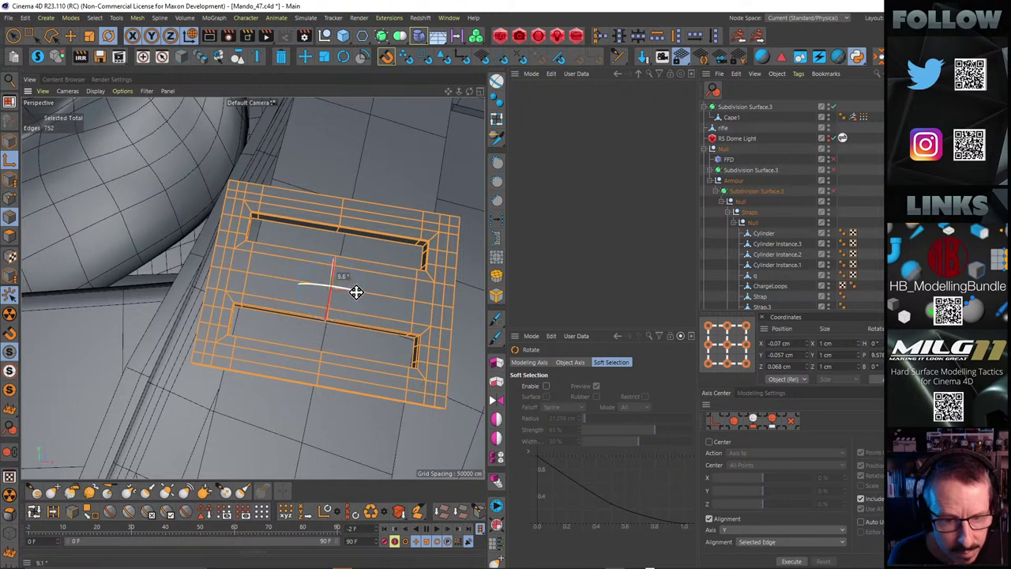
pyautogui.moveTo(356, 295); pyautogui.dragTo(356, 293)
pyautogui.keyDown('alt'); pyautogui.moveTo(357, 294); pyautogui.dragTo(316, 371); pyautogui.keyUp('alt')
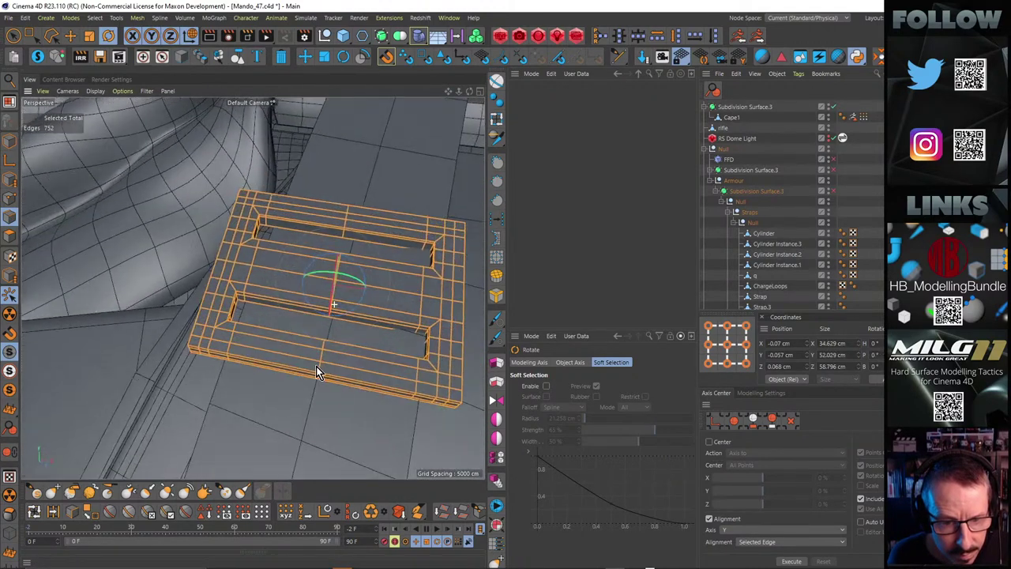
pyautogui.click(351, 308)
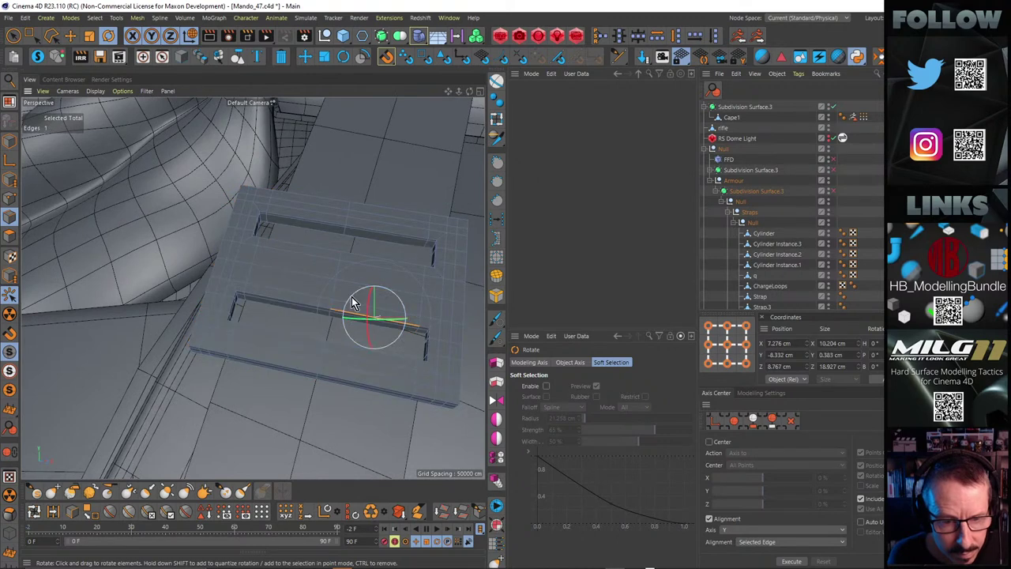
pyautogui.hotkey('ctrl', 'z')
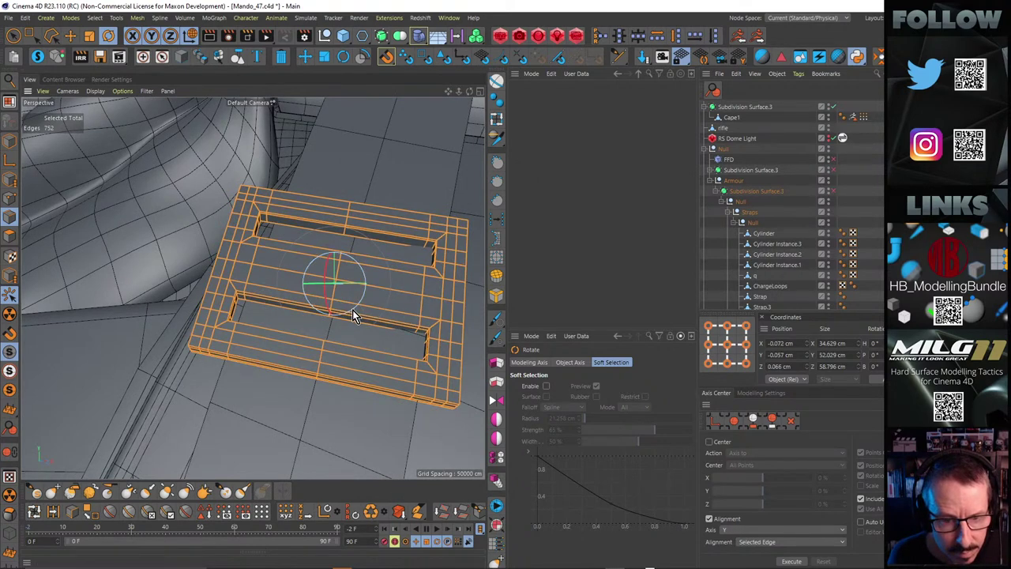
# Check the whole buckle from several angles and rotate its object axis further to match the frame's slant
pyautogui.click(10, 145)
pyautogui.moveTo(379, 301)
pyautogui.keyDown('alt'); pyautogui.mouseDown()
pyautogui.moveTo(381, 195)
pyautogui.moveTo(332, 250)
pyautogui.moveTo(307, 247)
pyautogui.moveTo(361, 282)
pyautogui.moveTo(365, 275)
pyautogui.moveTo(382, 314)
pyautogui.moveTo(299, 267)
pyautogui.moveTo(381, 307)
pyautogui.moveTo(348, 386)
pyautogui.moveTo(243, 301)
pyautogui.moveTo(176, 278)
pyautogui.moveTo(175, 265)
pyautogui.moveTo(395, 312)
pyautogui.mouseUp(); pyautogui.keyUp('alt')
pyautogui.scroll(3, 359, 267)
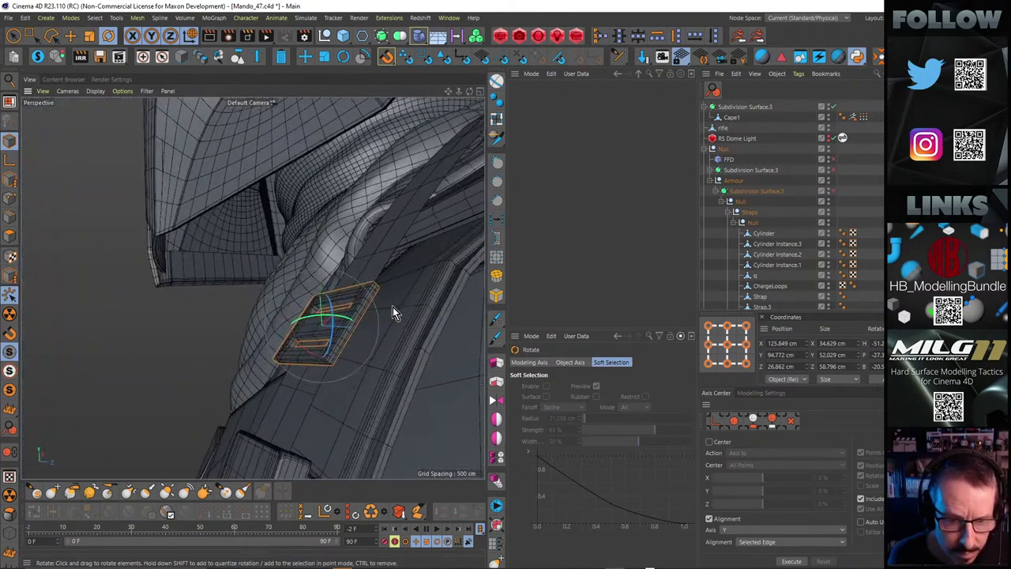
pyautogui.keyDown('alt'); pyautogui.moveTo(328, 327); pyautogui.dragTo(368, 293); pyautogui.keyUp('alt')
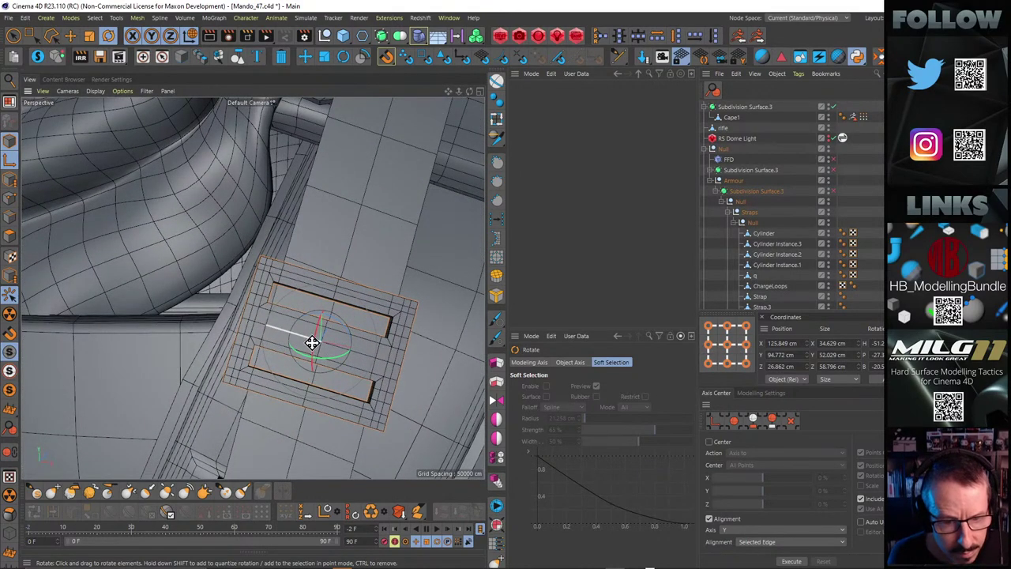
pyautogui.moveTo(312, 342); pyautogui.dragTo(319, 268)
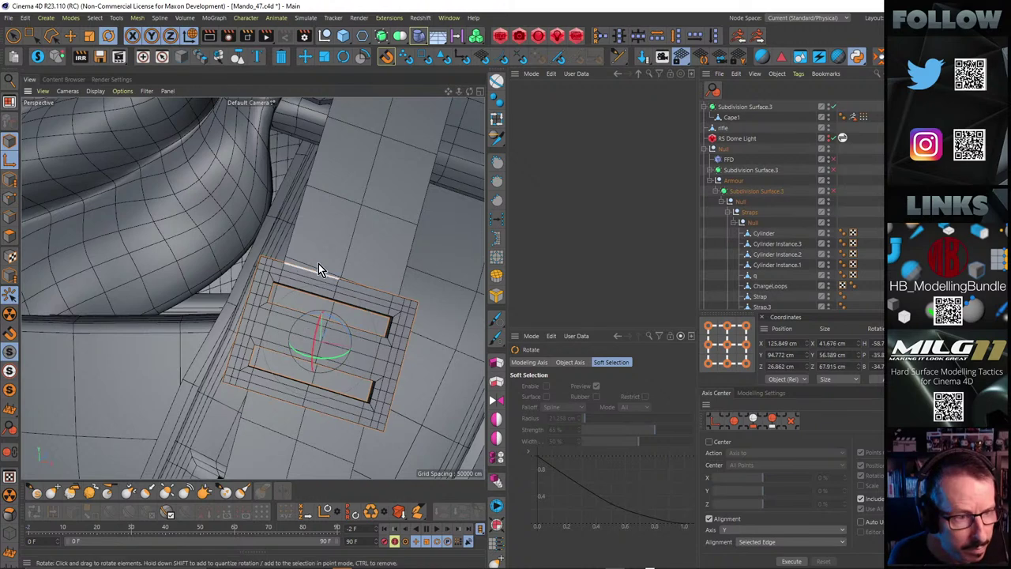
# Switch to the buckle's polygons and fine-tune its axis rotation to line up with the frame's front and thin side
pyautogui.click(9, 236)
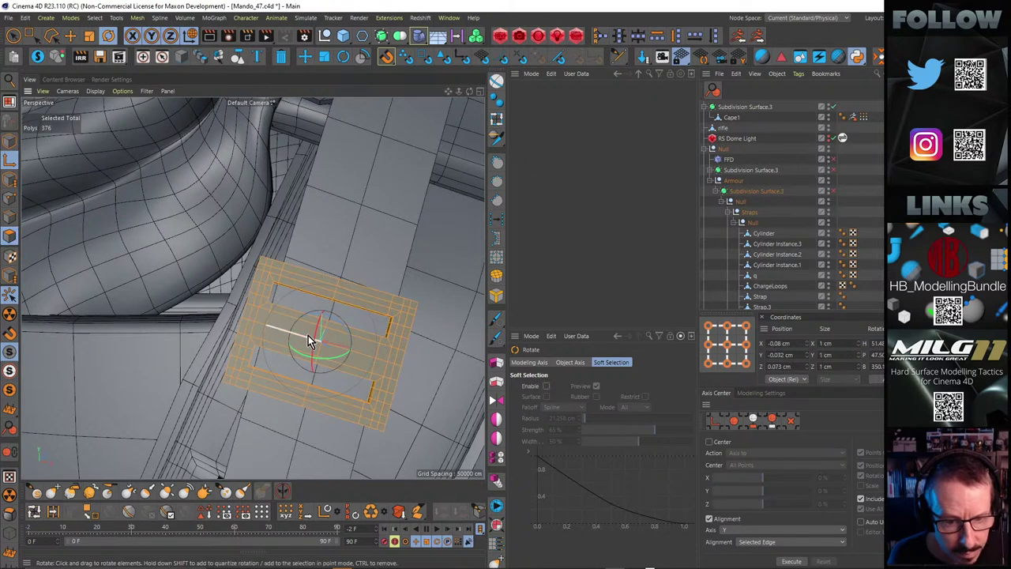
pyautogui.keyDown('alt'); pyautogui.moveTo(322, 325); pyautogui.dragTo(337, 314, button='right'); pyautogui.keyUp('alt')
pyautogui.moveTo(315, 342); pyautogui.dragTo(336, 311)
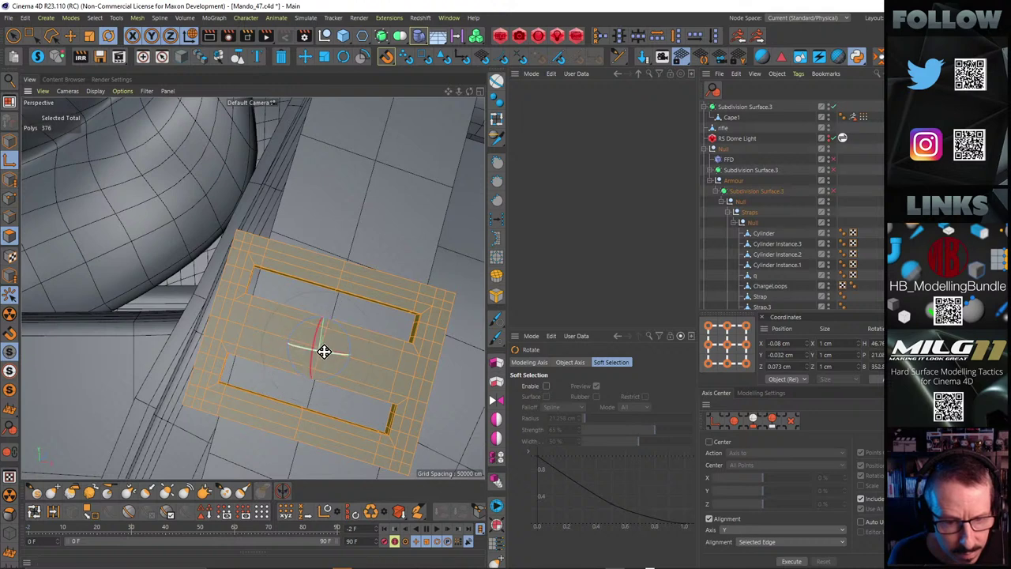
pyautogui.moveTo(336, 353); pyautogui.dragTo(149, 271)
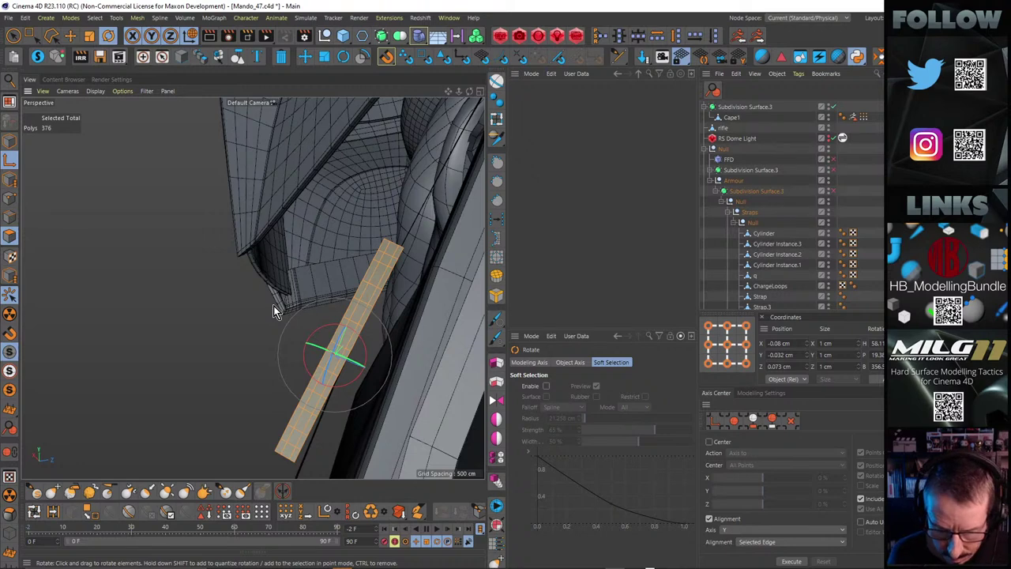
pyautogui.moveTo(313, 335); pyautogui.dragTo(215, 218)
pyautogui.keyDown('alt'); pyautogui.moveTo(339, 365); pyautogui.dragTo(280, 359); pyautogui.keyUp('alt')
pyautogui.scroll(-5, 324, 329)
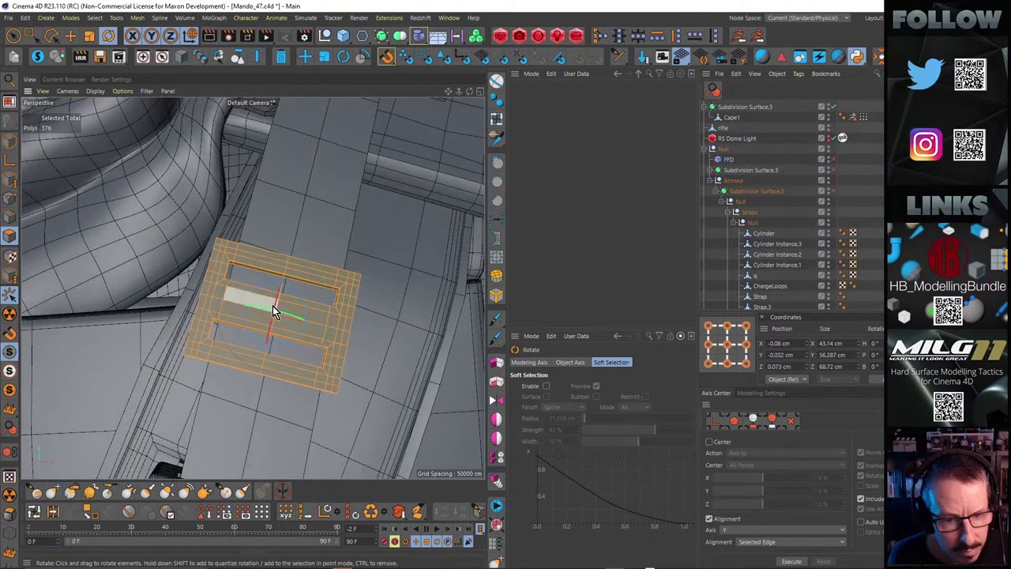
# Move and slightly rotate all of the buckle's polygons so that it sits centred and flat across the shoulder strap
pyautogui.scroll(3, 272, 309)
pyautogui.press('e')
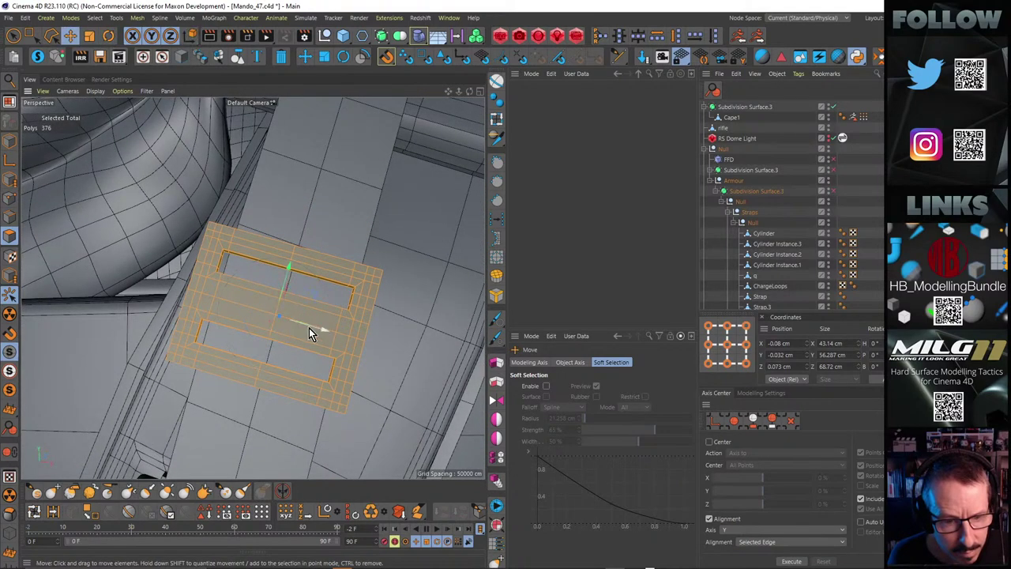
pyautogui.moveTo(309, 328); pyautogui.dragTo(351, 485)
pyautogui.press('r')
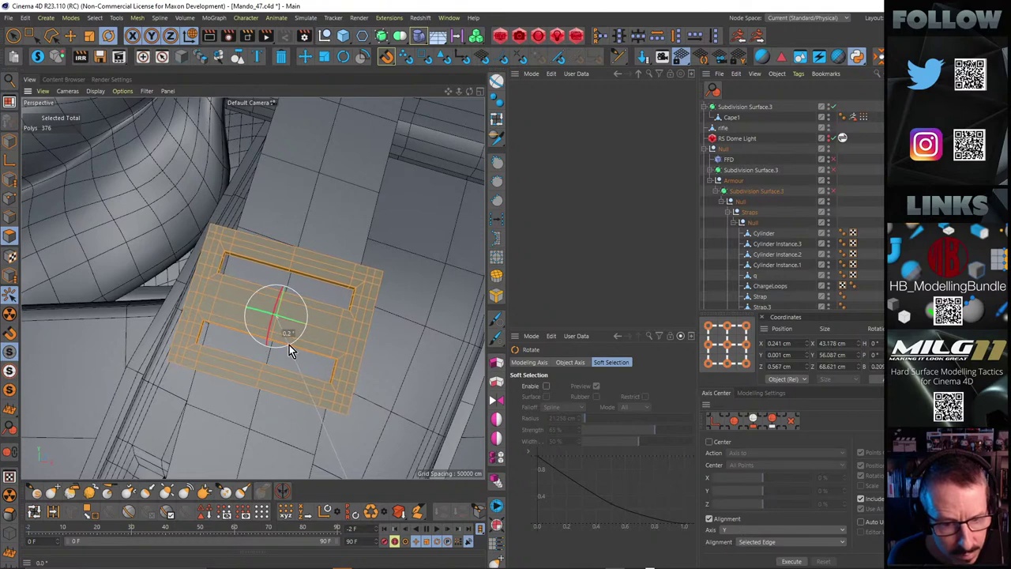
pyautogui.press('e')
pyautogui.moveTo(323, 331); pyautogui.dragTo(389, 306)
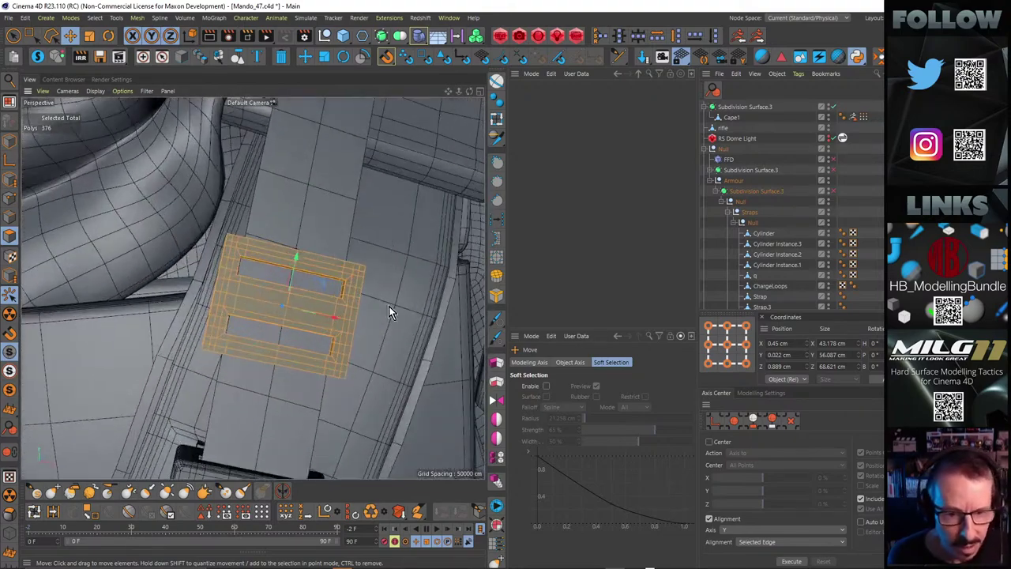
pyautogui.press('r')
pyautogui.moveTo(318, 299); pyautogui.dragTo(382, 317)
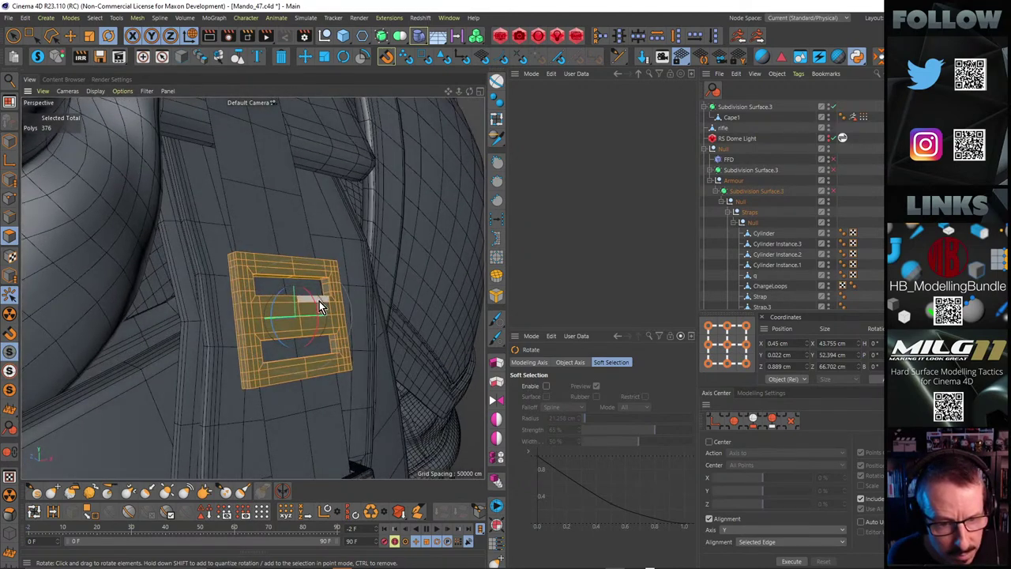
# Move the buckle's polygons down a few centimetres along the shoulder strap
pyautogui.press('e')
pyautogui.moveTo(292, 263)
pyautogui.mouseDown()
pyautogui.moveTo(295, 322)
pyautogui.moveTo(307, 273)
pyautogui.mouseUp()
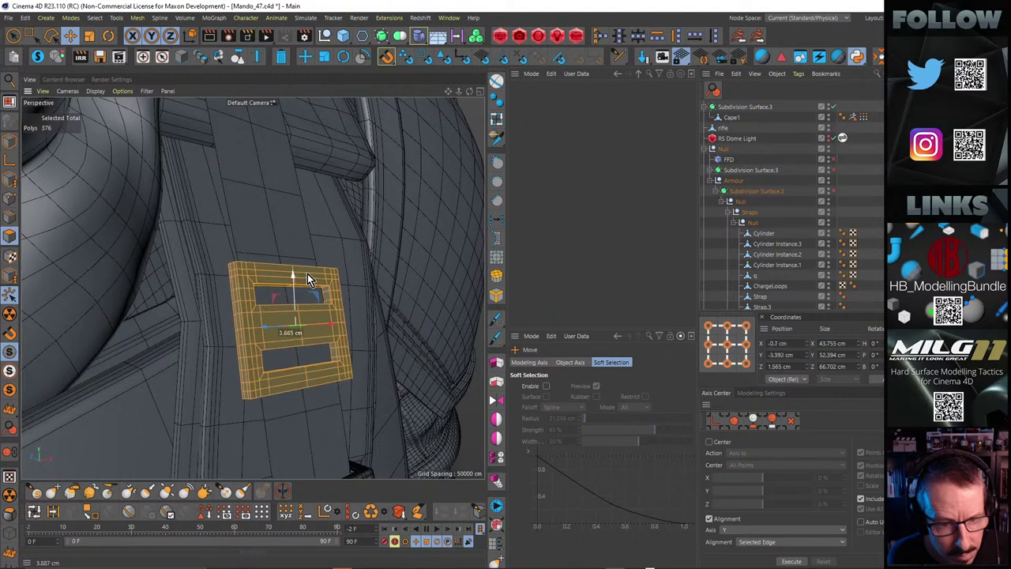
# Select the strap's two cross edges behind the buckle and shift them outward 13.5 cm with Edge Slide, raising the strap through the frame
pyautogui.doubleClick(308, 425)
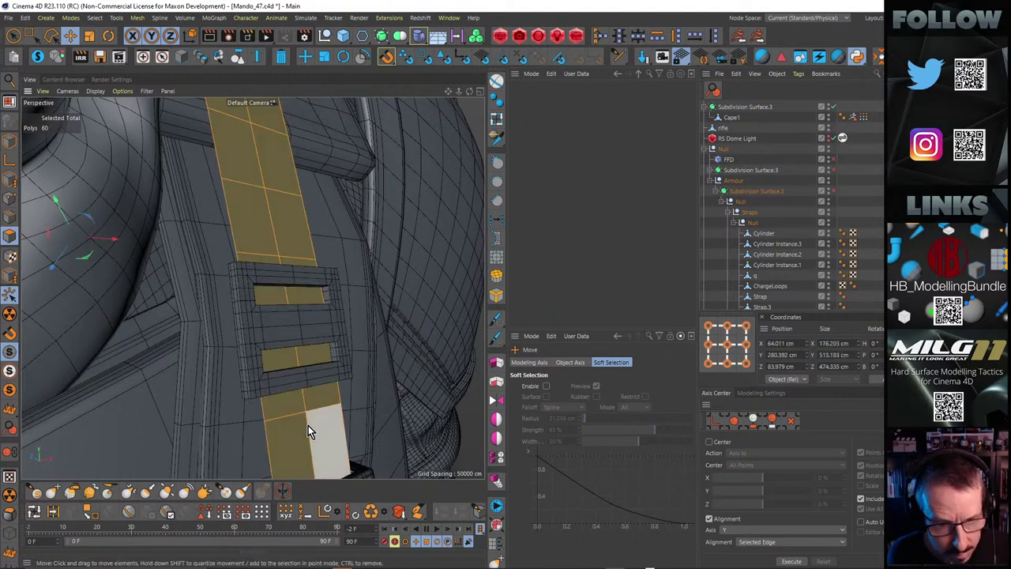
pyautogui.scroll(3, 308, 363)
pyautogui.click(9, 216)
pyautogui.keyDown('alt'); pyautogui.moveTo(273, 318); pyautogui.dragTo(336, 322); pyautogui.keyUp('alt')
pyautogui.doubleClick(263, 324)
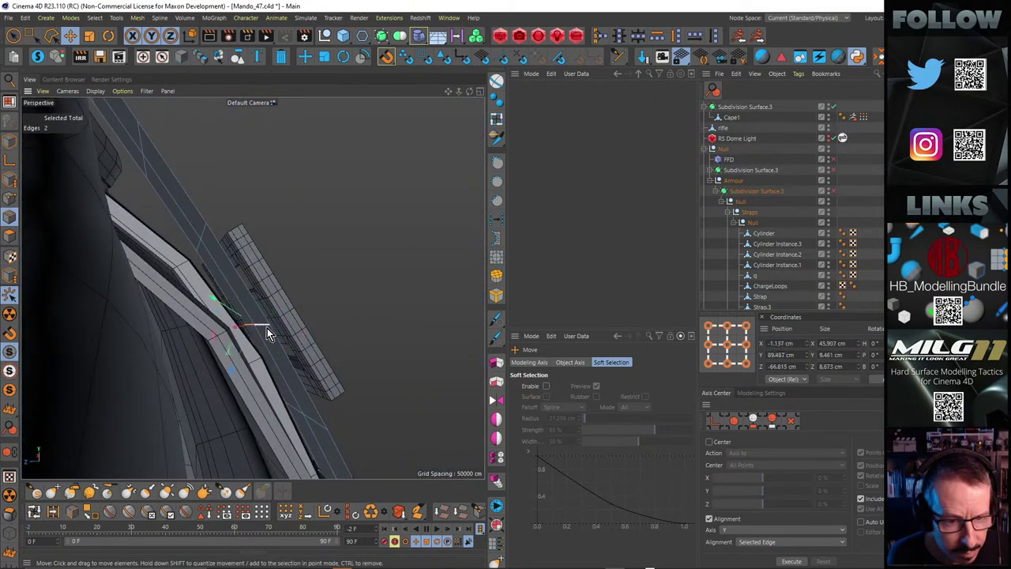
pyautogui.keyDown('alt'); pyautogui.moveTo(267, 328); pyautogui.dragTo(165, 331); pyautogui.keyUp('alt')
pyautogui.press('m')
pyautogui.press('o')
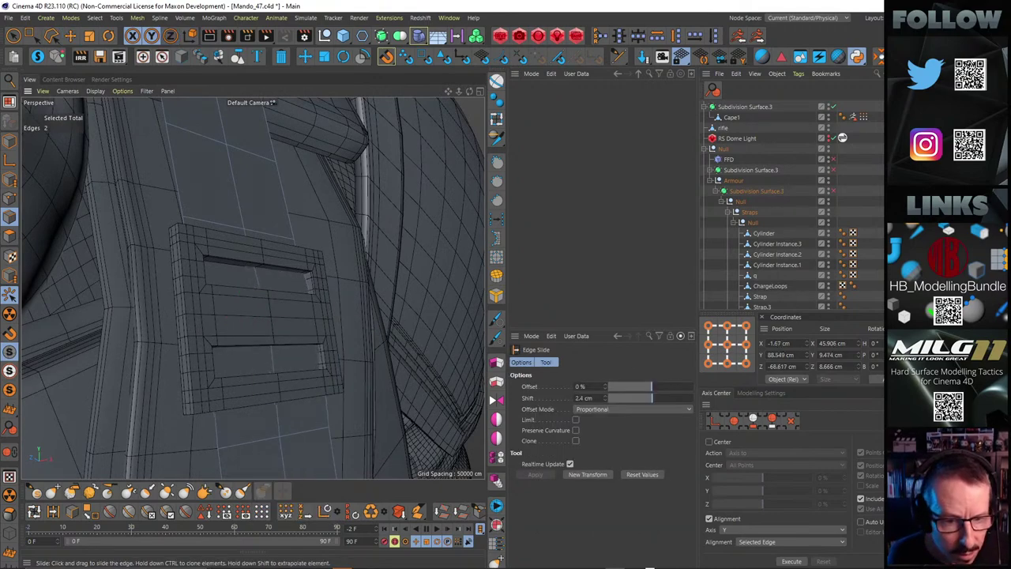
pyautogui.keyDown('shift'); pyautogui.moveTo(229, 303); pyautogui.dragTo(276, 359); pyautogui.keyUp('shift')
# Select the strap's two cross edges near the buckle's lower bar and reposition them so the strap passes beneath the frame
pyautogui.click(276, 359)
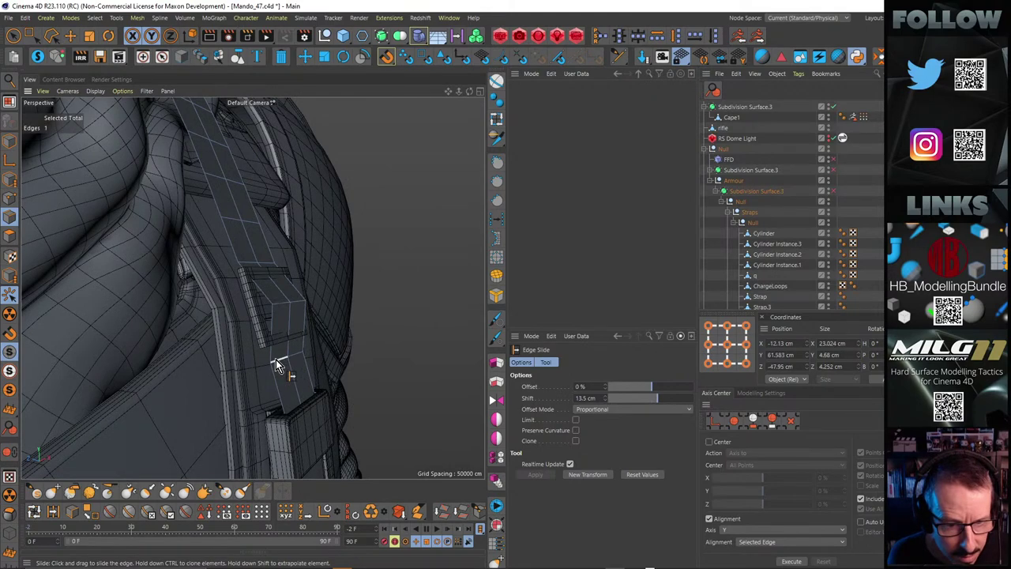
pyautogui.keyDown('shift'); pyautogui.click(303, 341); pyautogui.keyUp('shift')
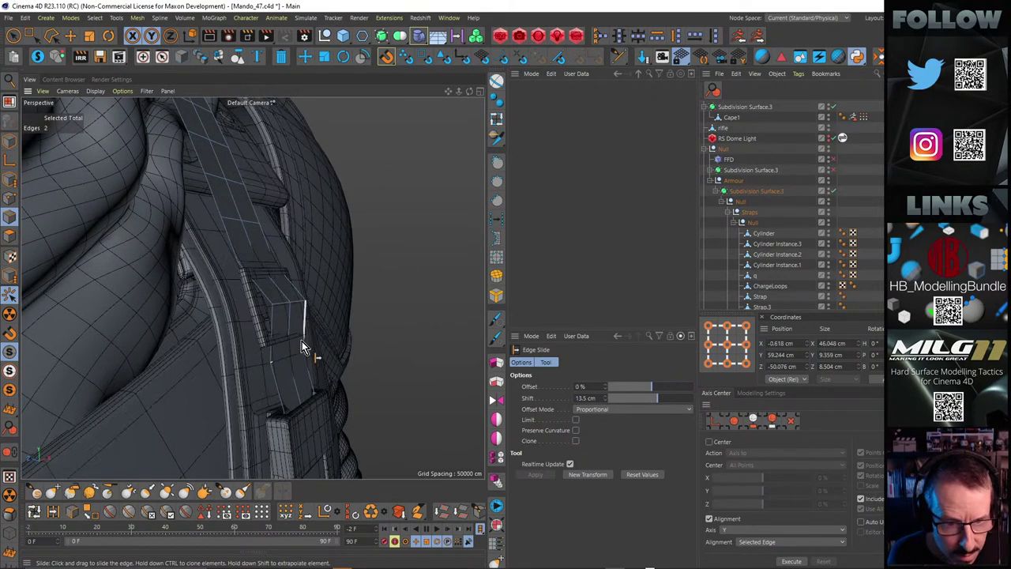
pyautogui.keyDown('alt'); pyautogui.moveTo(292, 314); pyautogui.dragTo(274, 347); pyautogui.keyUp('alt')
pyautogui.keyDown('alt'); pyautogui.moveTo(293, 353); pyautogui.dragTo(324, 341, button='right'); pyautogui.keyUp('alt')
pyautogui.press('e')
pyautogui.keyDown('alt'); pyautogui.moveTo(287, 356); pyautogui.dragTo(188, 297); pyautogui.keyUp('alt')
# Adjust the strap's two cross edges near the buckle's upper bar so the strap tucks behind the frame
pyautogui.click(251, 197)
pyautogui.press('q')
pyautogui.hotkey('ctrl', 'z')
pyautogui.keyDown('alt'); pyautogui.moveTo(254, 308); pyautogui.dragTo(379, 317); pyautogui.keyUp('alt')
pyautogui.scroll(3, 263, 278)
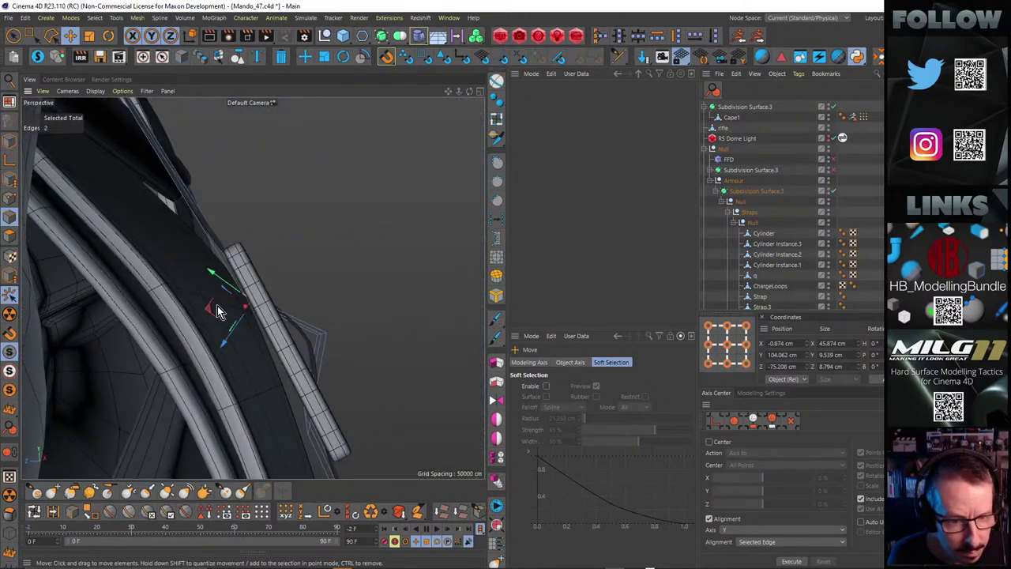
pyautogui.keyDown('alt'); pyautogui.moveTo(218, 311); pyautogui.dragTo(283, 245); pyautogui.keyUp('alt')
pyautogui.scroll(-5, 224, 281)
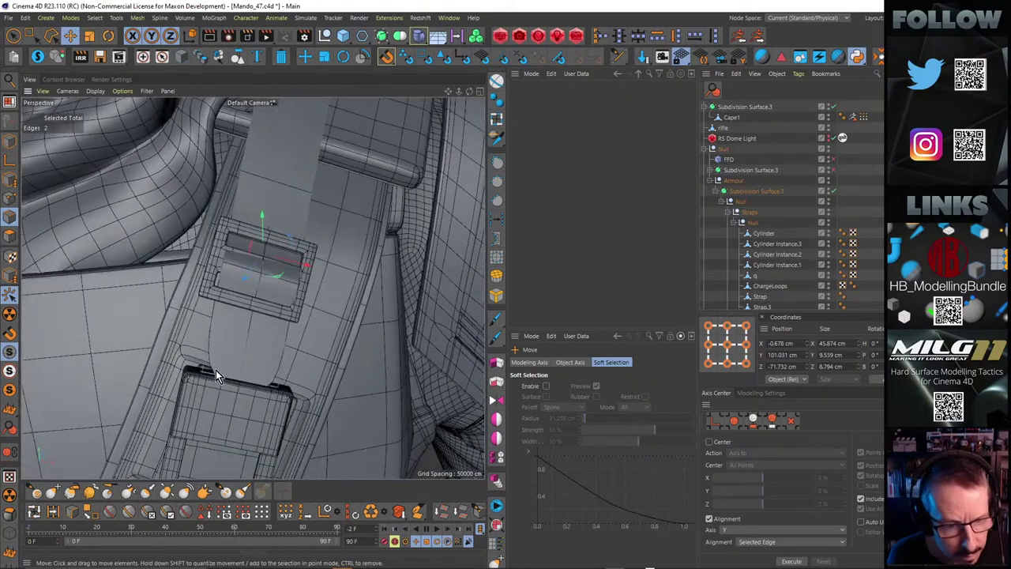
# Add a loop cut along the strap near its side edge, using Edge Distance offset mode and a distance of about 3.9 cm
pyautogui.press('k')
pyautogui.press('l')
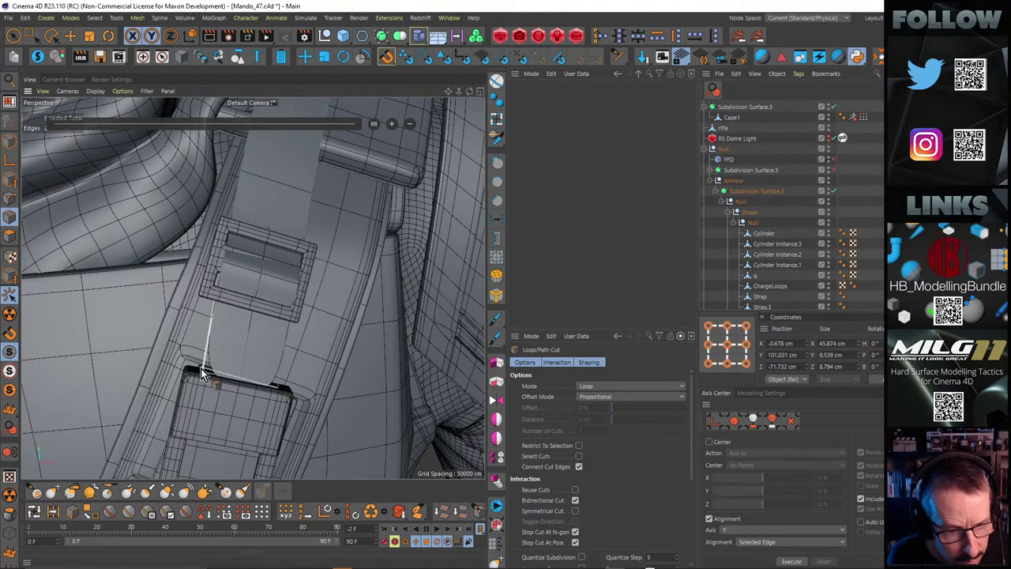
pyautogui.keyDown('alt'); pyautogui.moveTo(207, 376); pyautogui.dragTo(293, 388); pyautogui.keyUp('alt')
pyautogui.click(598, 398)
pyautogui.click(605, 421)
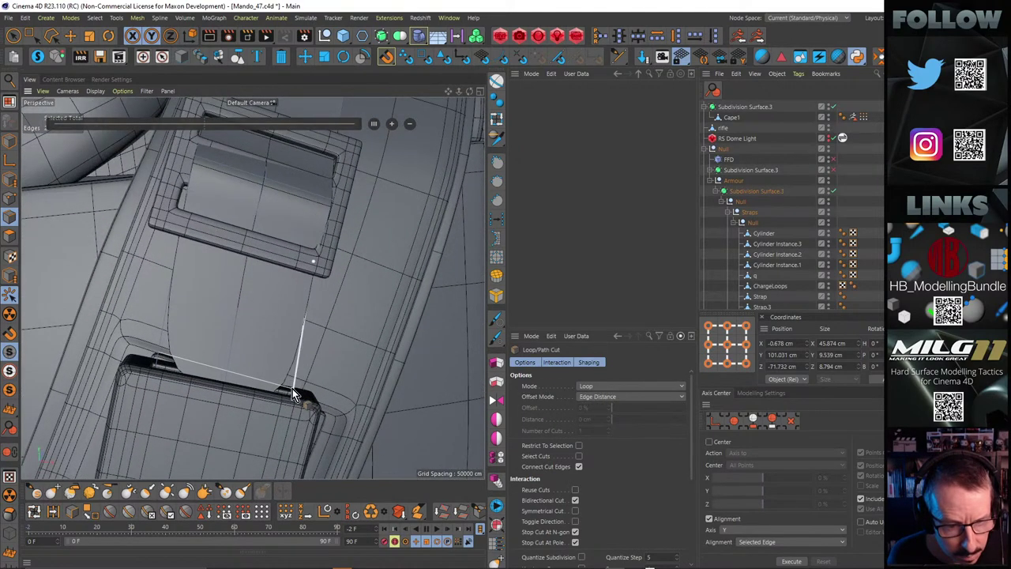
pyautogui.click(159, 364)
pyautogui.scroll(-4, 207, 352)
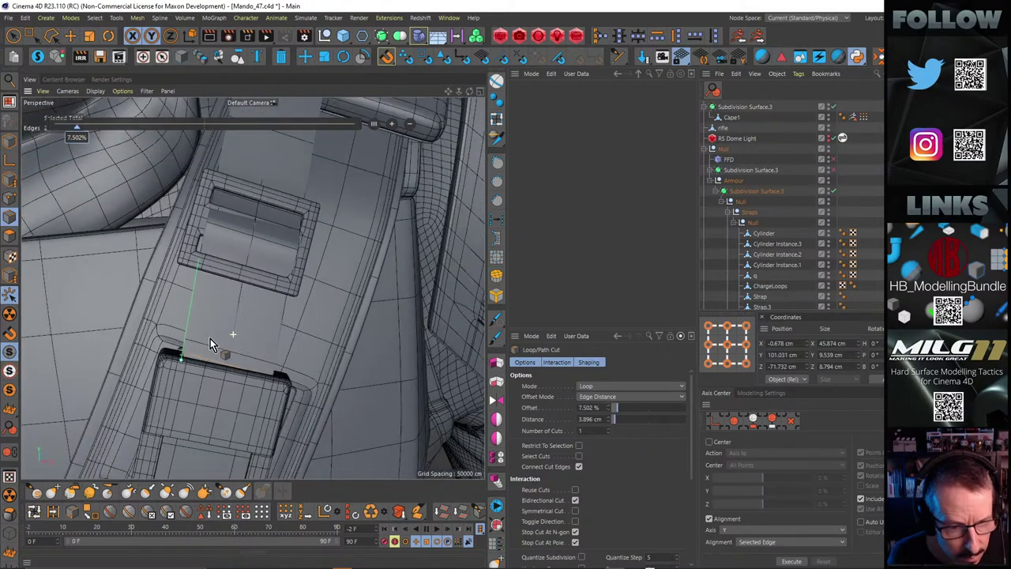
pyautogui.keyDown('alt'); pyautogui.moveTo(211, 338); pyautogui.dragTo(347, 312); pyautogui.keyUp('alt')
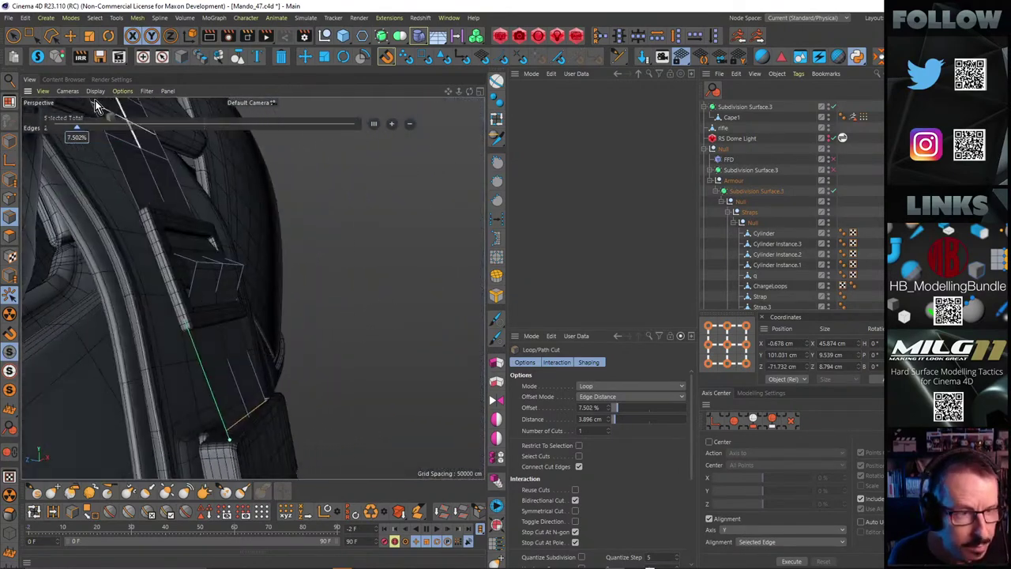
# Select the two cross edges on the raised strap section inside the buckle and adjust the bulge between its bars
pyautogui.click(68, 35)
pyautogui.click(223, 266)
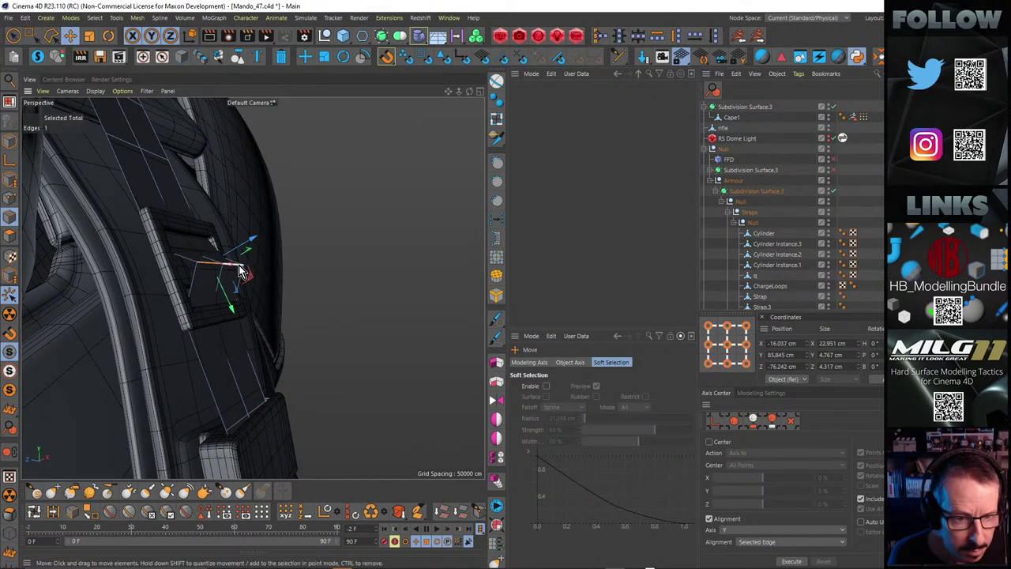
pyautogui.keyDown('shift'); pyautogui.click(240, 269); pyautogui.keyUp('shift')
pyautogui.moveTo(240, 269)
pyautogui.keyDown('alt'); pyautogui.mouseDown()
pyautogui.moveTo(251, 257)
pyautogui.moveTo(224, 259)
pyautogui.moveTo(280, 263)
pyautogui.moveTo(132, 254)
pyautogui.moveTo(197, 247)
pyautogui.moveTo(246, 264)
pyautogui.mouseUp(); pyautogui.keyUp('alt')
pyautogui.keyDown('alt'); pyautogui.moveTo(245, 264); pyautogui.dragTo(293, 245, button='right'); pyautogui.keyUp('alt')
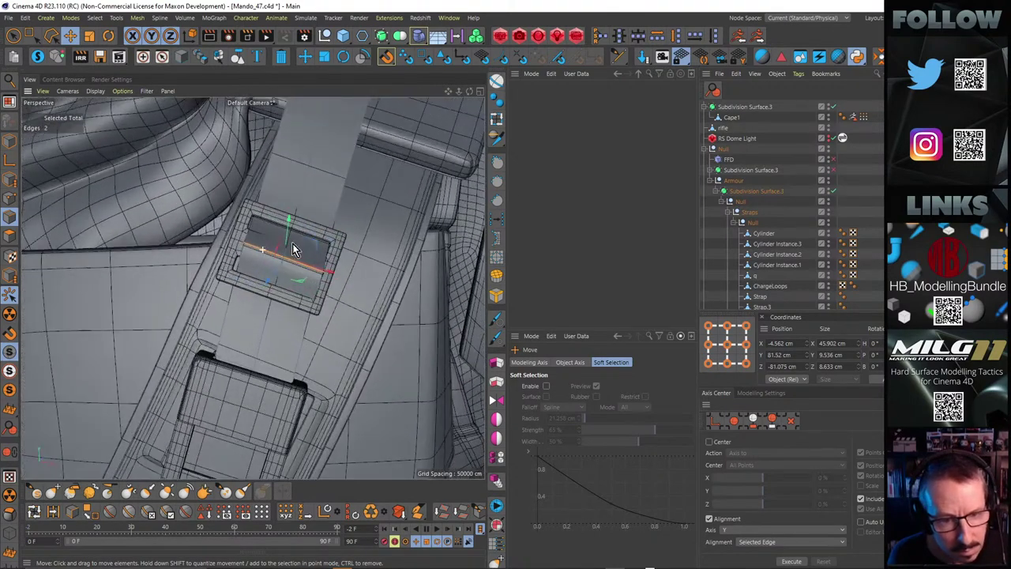
pyautogui.keyDown('alt'); pyautogui.moveTo(293, 245); pyautogui.dragTo(300, 292, button='middle'); pyautogui.keyUp('alt')
pyautogui.keyDown('alt'); pyautogui.moveTo(300, 293); pyautogui.dragTo(313, 287); pyautogui.keyUp('alt')
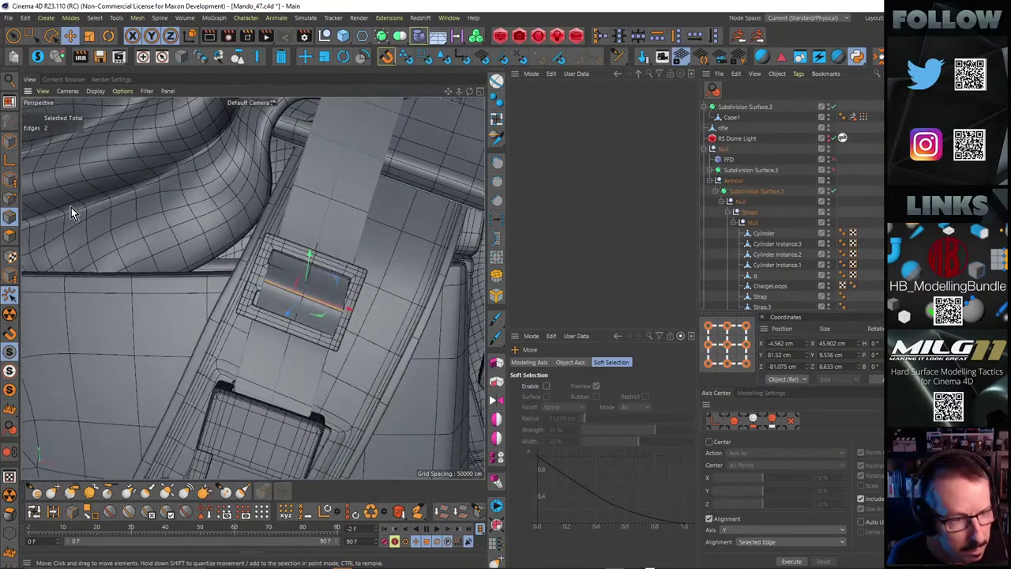
# Select all of the buckle frame's polygons and enable editing of its object axis
pyautogui.click(10, 234)
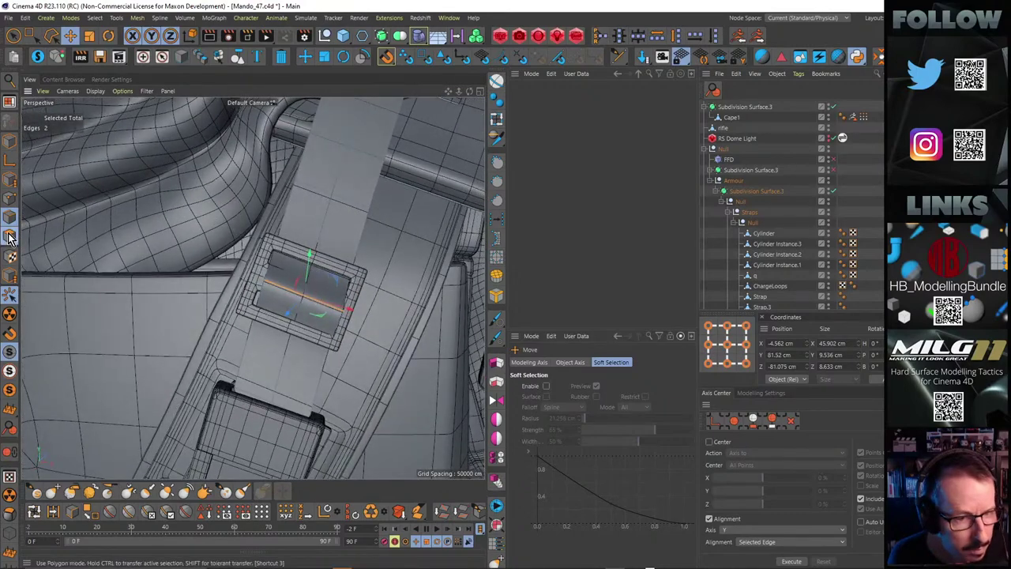
pyautogui.doubleClick(355, 278)
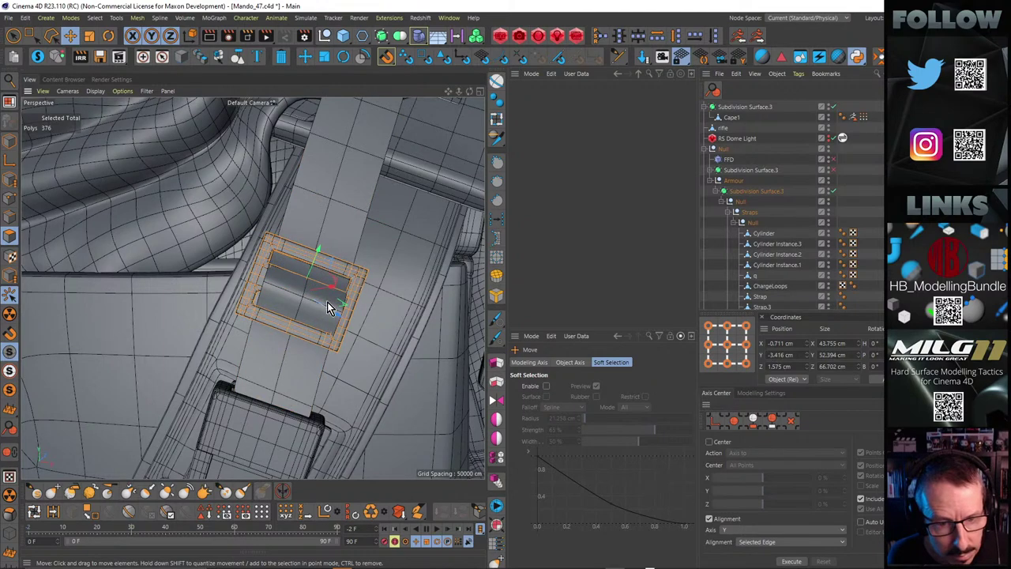
pyautogui.scroll(5, 326, 301)
pyautogui.keyDown('alt'); pyautogui.moveTo(320, 295); pyautogui.dragTo(340, 234); pyautogui.keyUp('alt')
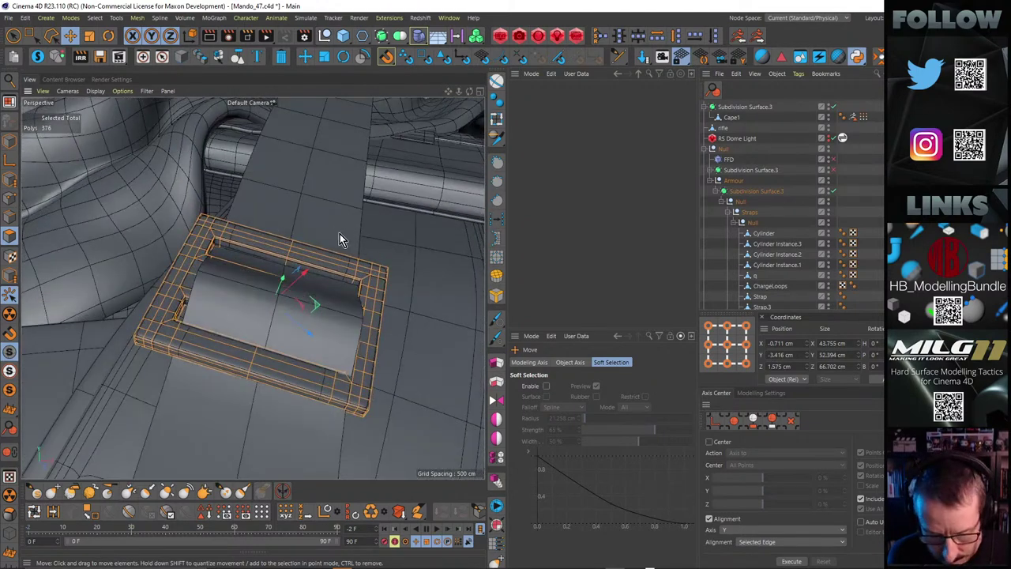
pyautogui.press('l')
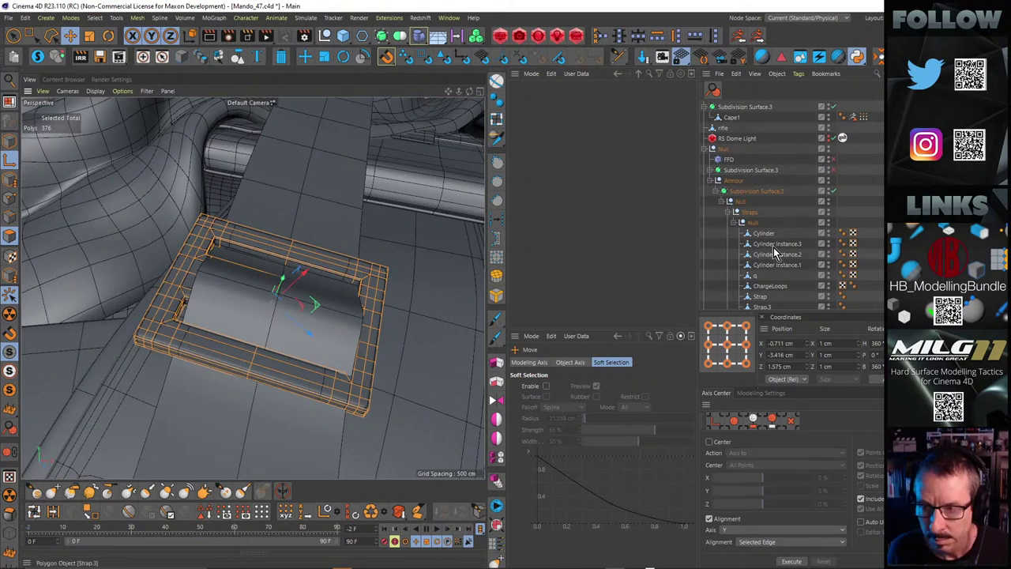
# Select Buckle.2 in the object hierarchy and place it directly above Buckle
pyautogui.scroll(-5, 757, 223)
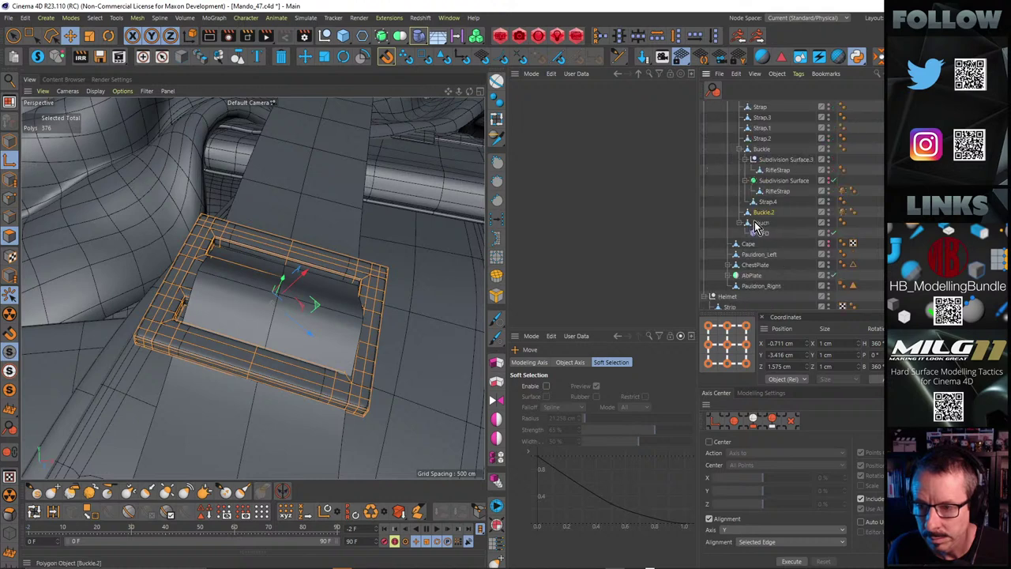
pyautogui.click(763, 213)
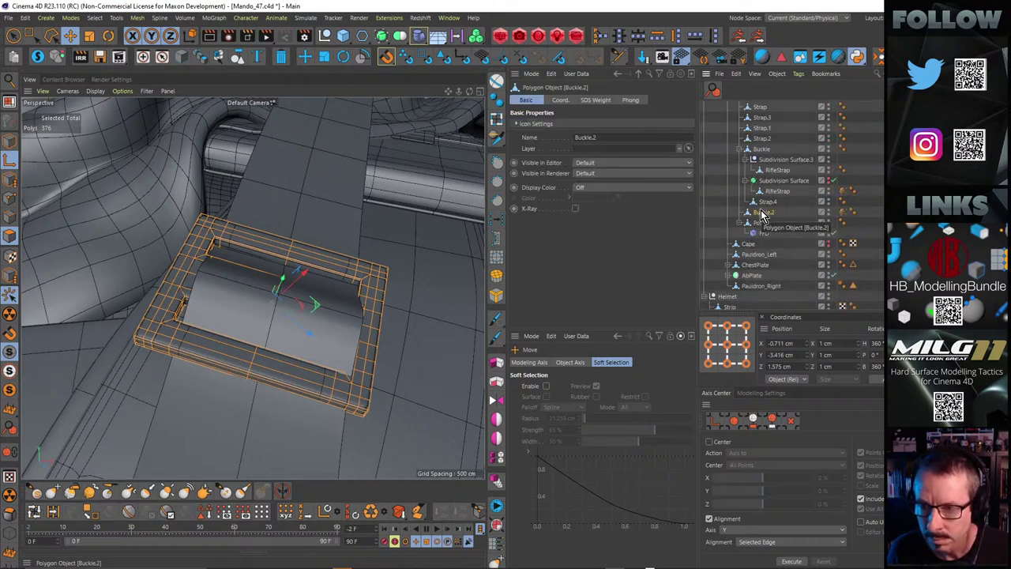
pyautogui.scroll(2, 782, 225)
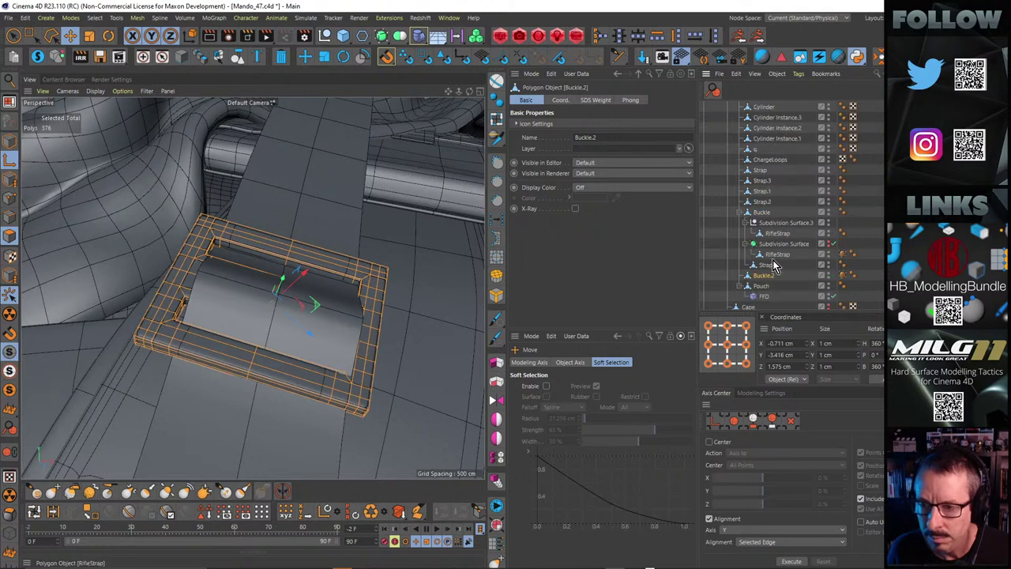
pyautogui.moveTo(770, 281); pyautogui.dragTo(760, 214)
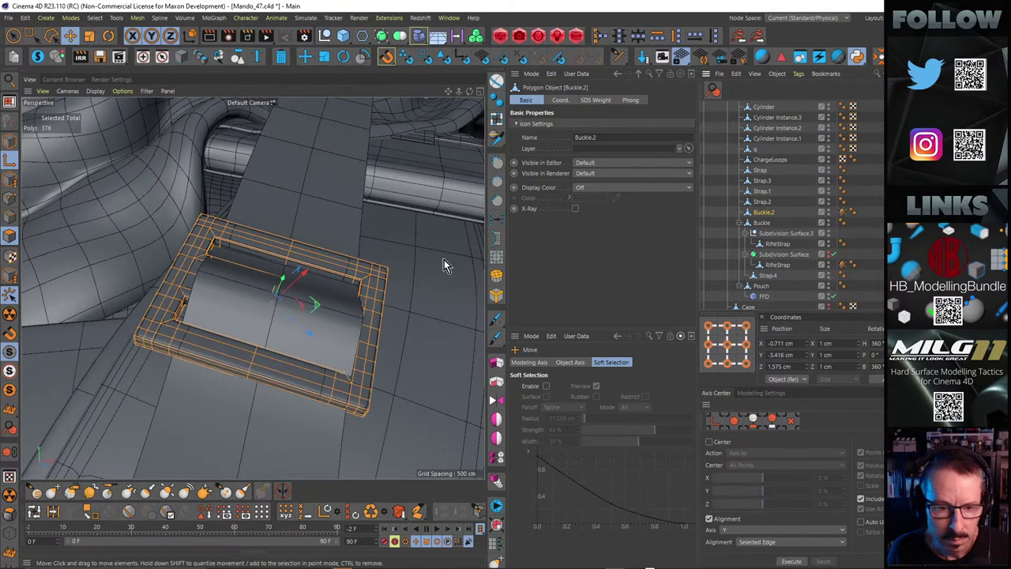
# Try to reset Buckle.2's coordinates by setting its rotation H, P, B and position X, Y, Z to 0
pyautogui.keyDown('alt'); pyautogui.moveTo(379, 226); pyautogui.dragTo(313, 283); pyautogui.keyUp('alt')
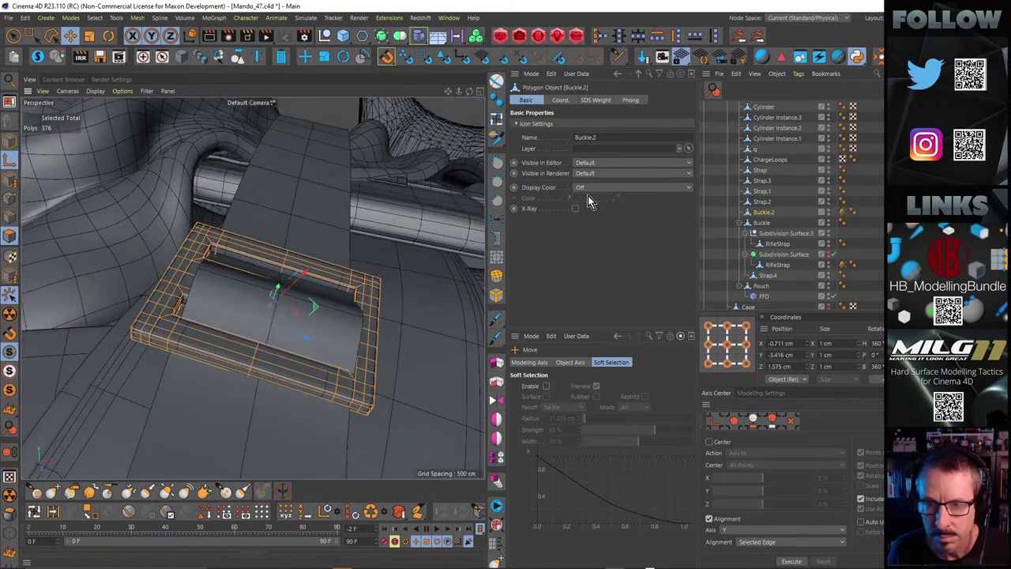
pyautogui.click(560, 100)
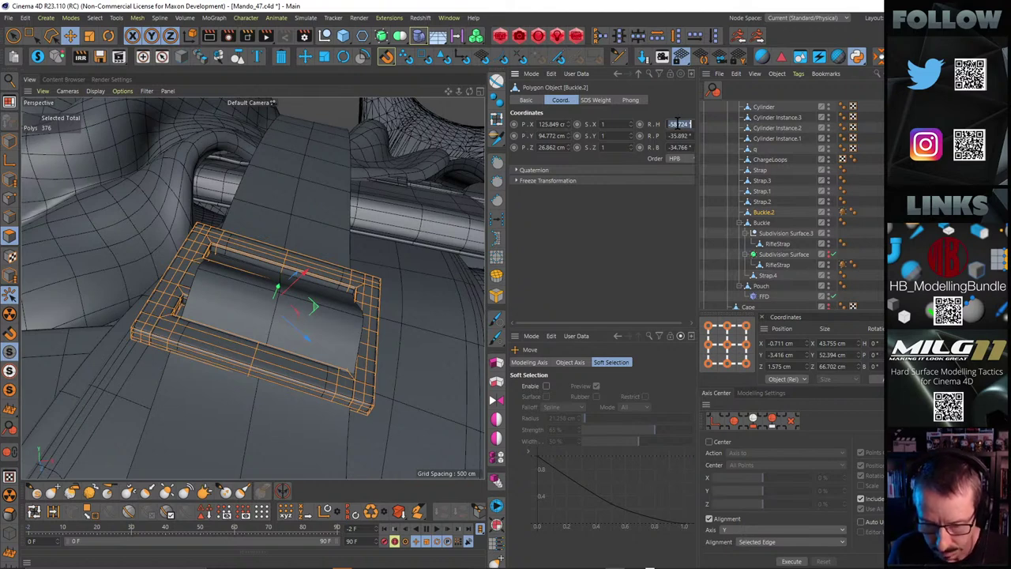
pyautogui.press('BackSpace')
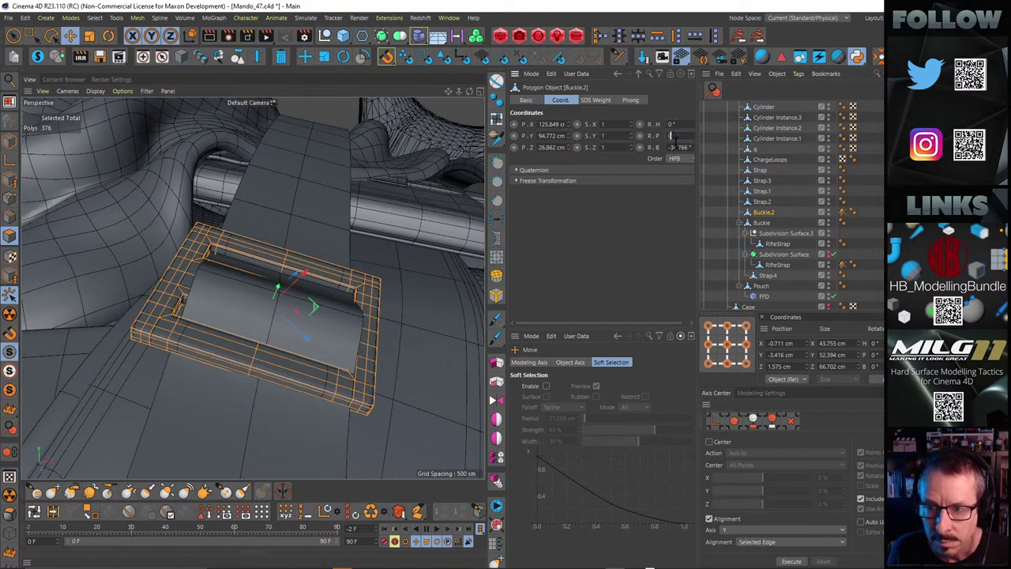
pyautogui.write('0')
pyautogui.press('Return')
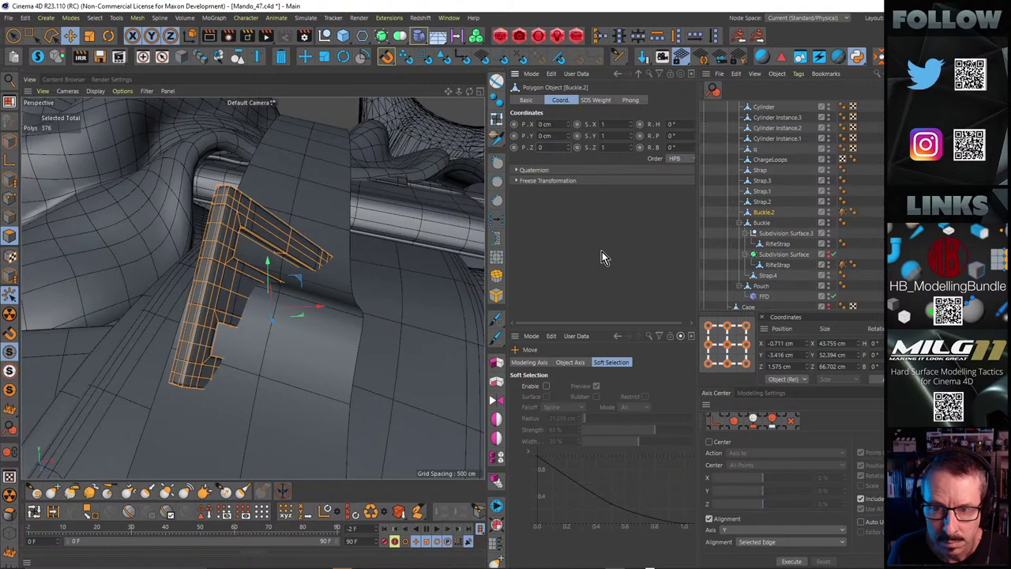
pyautogui.press('Return')
# Inspect the buckle's placement against the whole chest and undo the reset of its position and rotation values
pyautogui.keyDown('alt'); pyautogui.moveTo(282, 261); pyautogui.dragTo(118, 287, button='right'); pyautogui.keyUp('alt')
pyautogui.keyDown('alt'); pyautogui.moveTo(317, 244); pyautogui.dragTo(255, 253, button='right'); pyautogui.keyUp('alt')
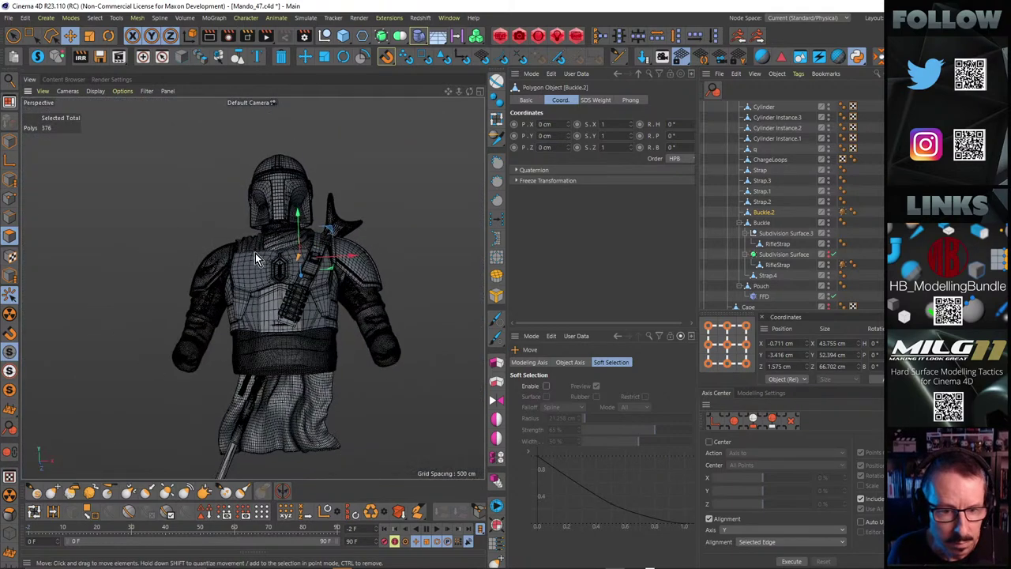
pyautogui.keyDown('alt'); pyautogui.moveTo(255, 253); pyautogui.dragTo(317, 322); pyautogui.keyUp('alt')
pyautogui.scroll(5, 316, 308)
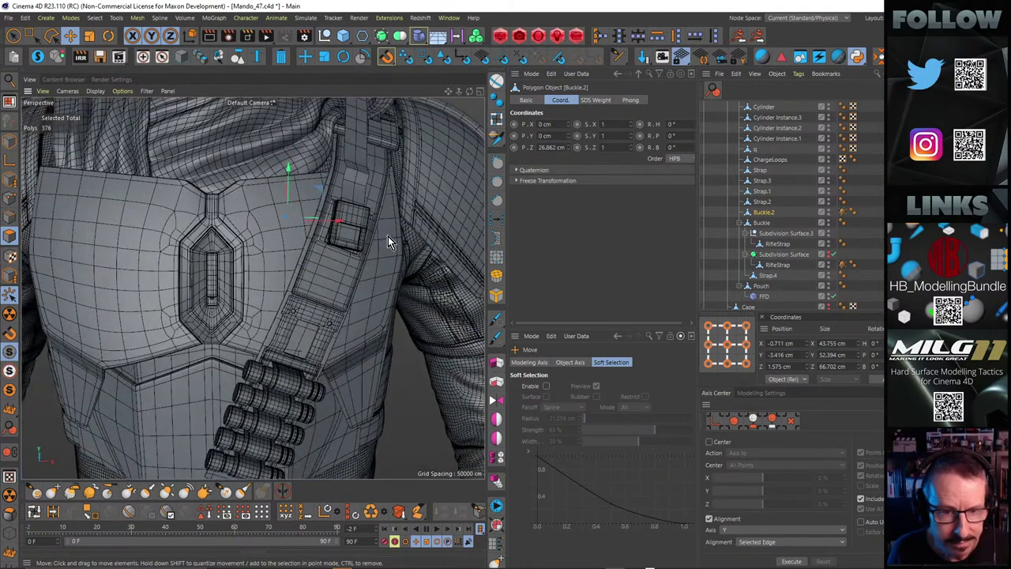
pyautogui.keyDown('alt'); pyautogui.moveTo(352, 187); pyautogui.dragTo(311, 246); pyautogui.keyUp('alt')
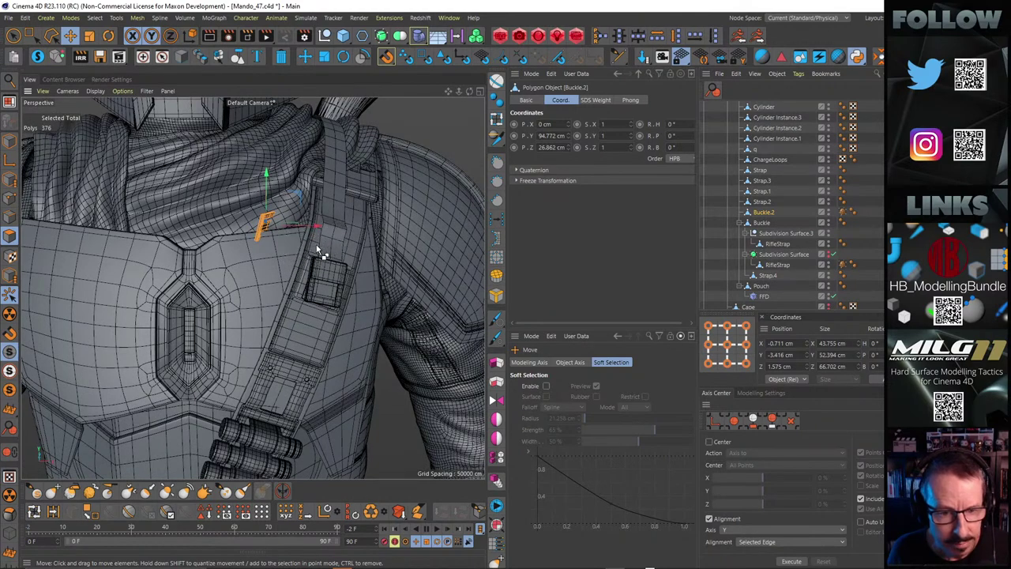
pyautogui.hotkey('ctrl', 'z')
pyautogui.hotkey('ctrl', 'z')
pyautogui.hotkey('ctrl', 'z')
pyautogui.hotkey('ctrl', 'z')
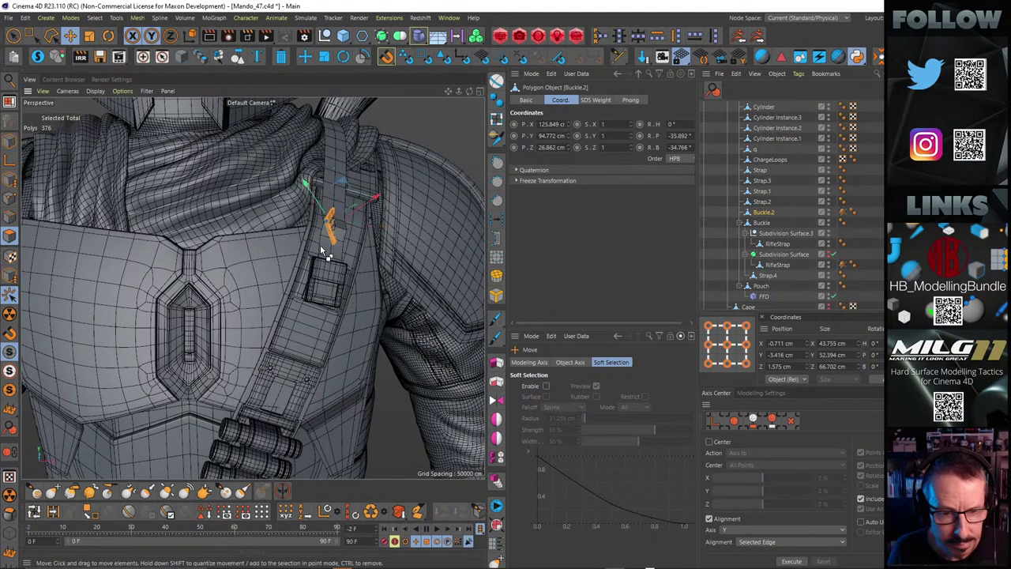
# Try setting only Buckle.2's H, P and B rotation to 0 with axis editing on, and undo it
pyautogui.keyDown('alt'); pyautogui.moveTo(320, 244); pyautogui.dragTo(421, 208, button='right'); pyautogui.keyUp('alt')
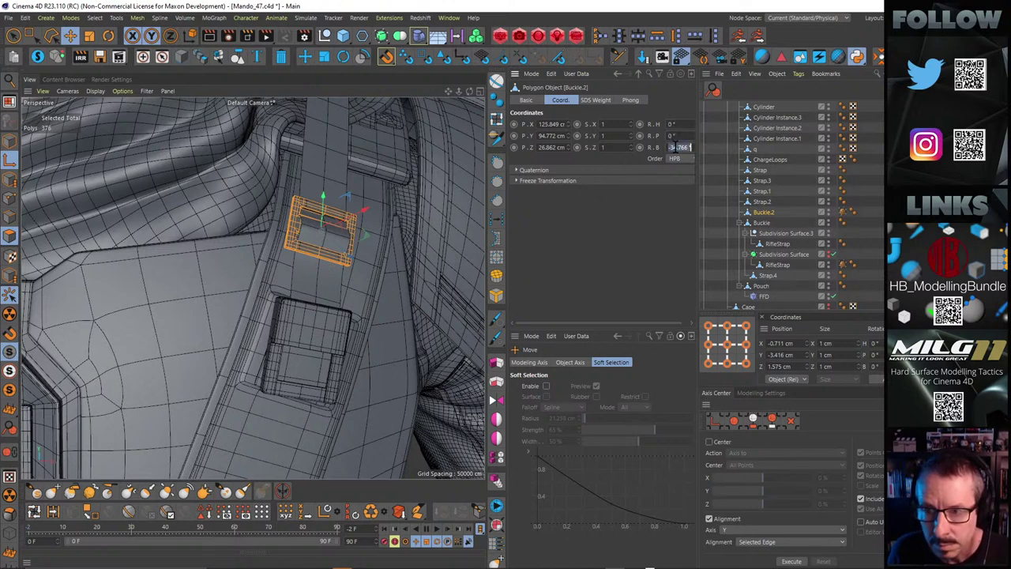
pyautogui.click(636, 222)
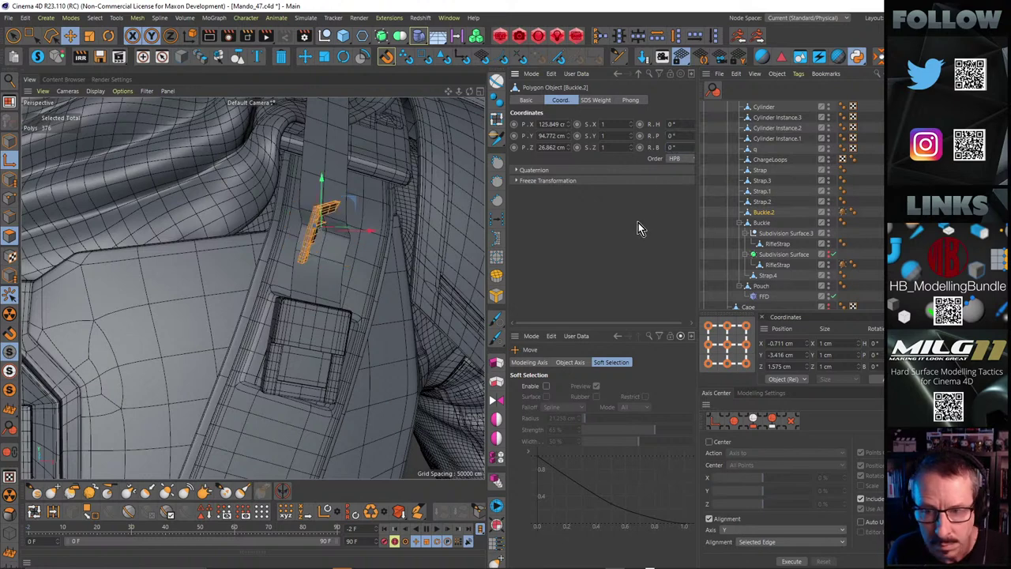
pyautogui.keyDown('alt'); pyautogui.moveTo(314, 232); pyautogui.dragTo(387, 224); pyautogui.keyUp('alt')
pyautogui.hotkey('ctrl', 'z')
pyautogui.hotkey('ctrl', 'z')
pyautogui.hotkey('ctrl', 'z')
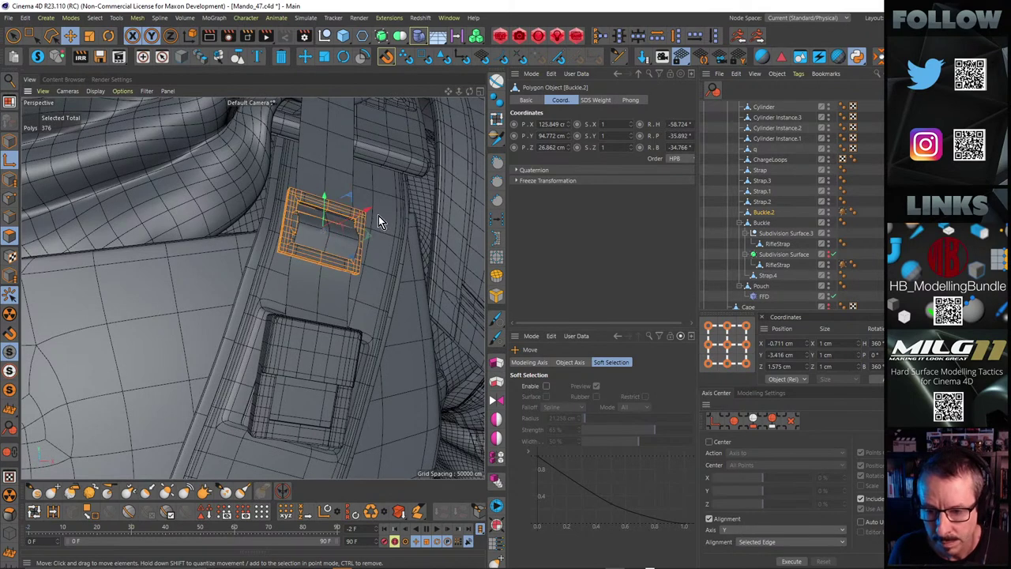
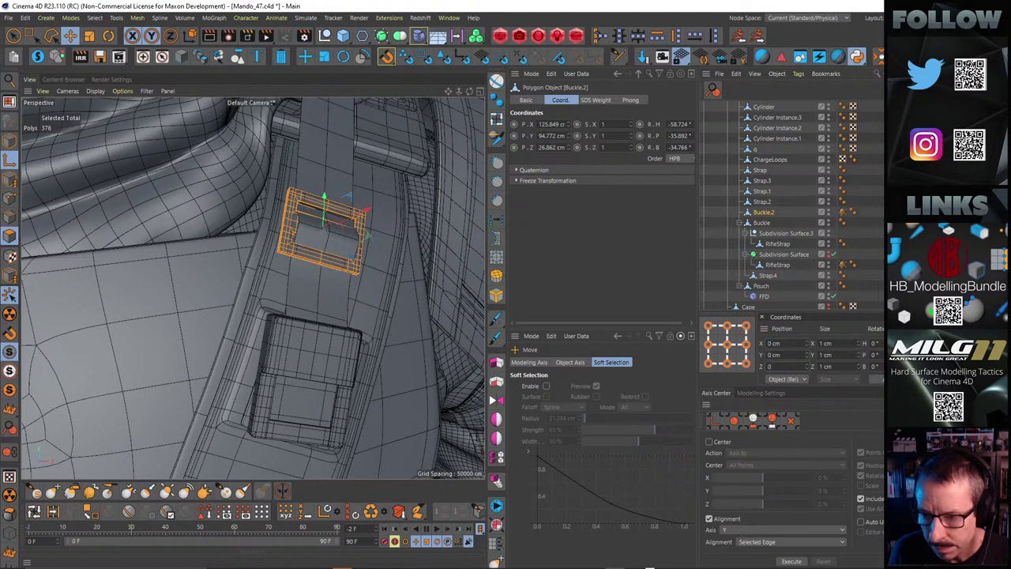
# Rotate Buckle.2's axis to line up with its rectangular frame, finish axis editing and tilt the buckle to follow the strap
pyautogui.scroll(4, 332, 220)
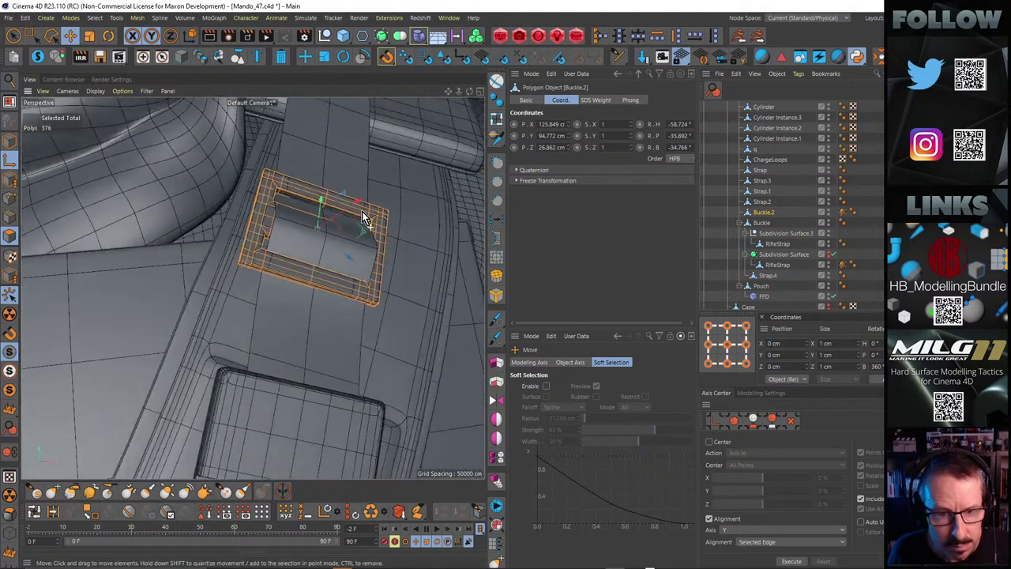
pyautogui.moveTo(369, 227)
pyautogui.keyDown('alt'); pyautogui.mouseDown()
pyautogui.moveTo(346, 152)
pyautogui.moveTo(358, 213)
pyautogui.mouseUp(); pyautogui.keyUp('alt')
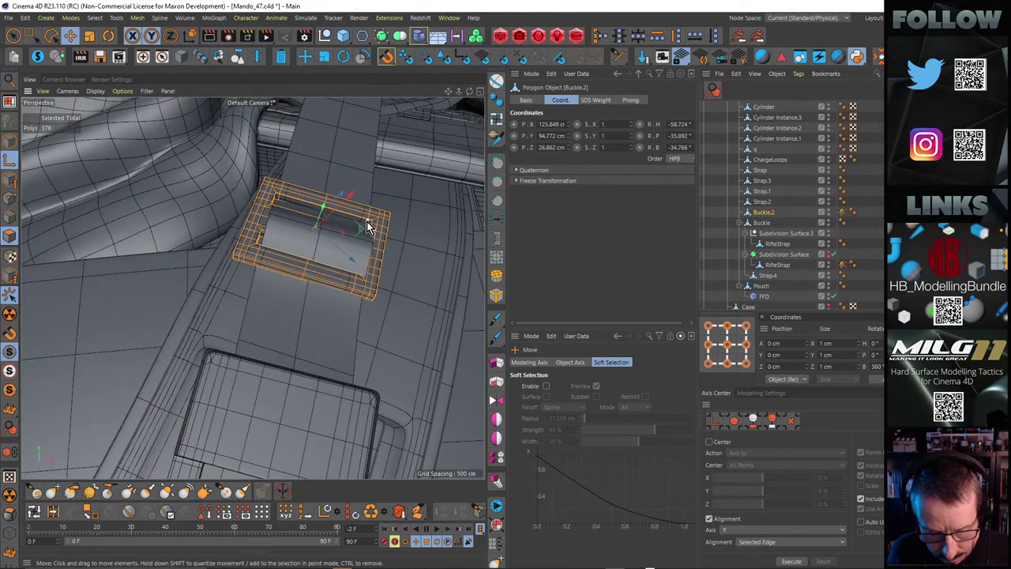
pyautogui.press('r')
pyautogui.moveTo(316, 199); pyautogui.dragTo(286, 292)
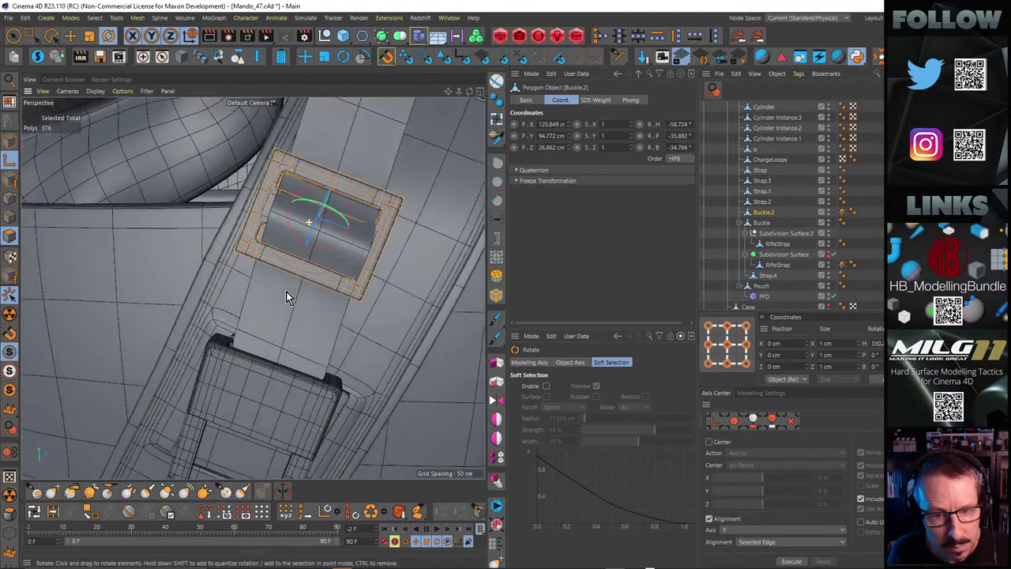
pyautogui.keyDown('alt'); pyautogui.moveTo(318, 226); pyautogui.dragTo(289, 213, button='right'); pyautogui.keyUp('alt')
pyautogui.keyDown('alt'); pyautogui.moveTo(289, 213); pyautogui.dragTo(332, 277); pyautogui.keyUp('alt')
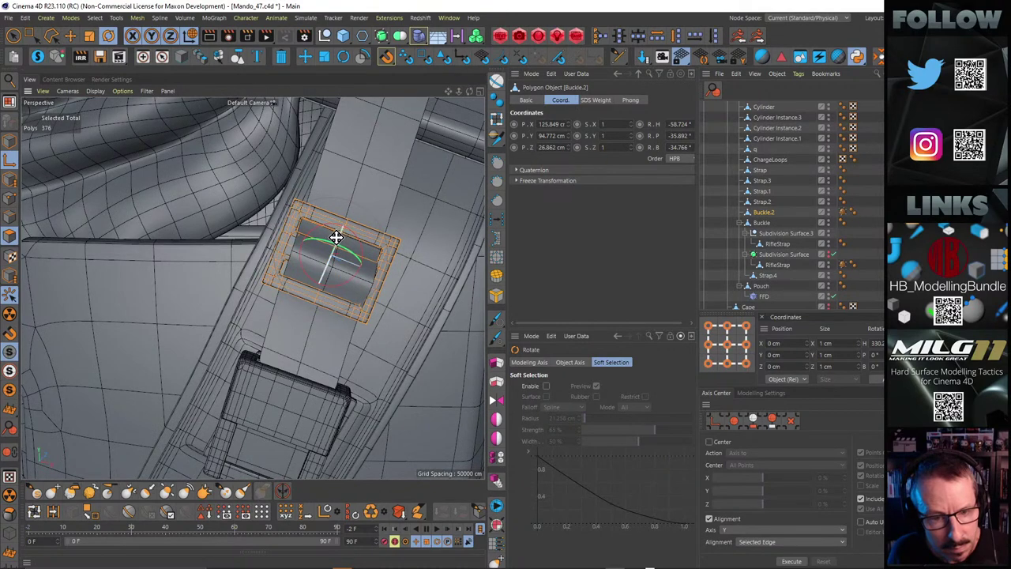
pyautogui.moveTo(337, 237); pyautogui.dragTo(334, 250)
pyautogui.press('l')
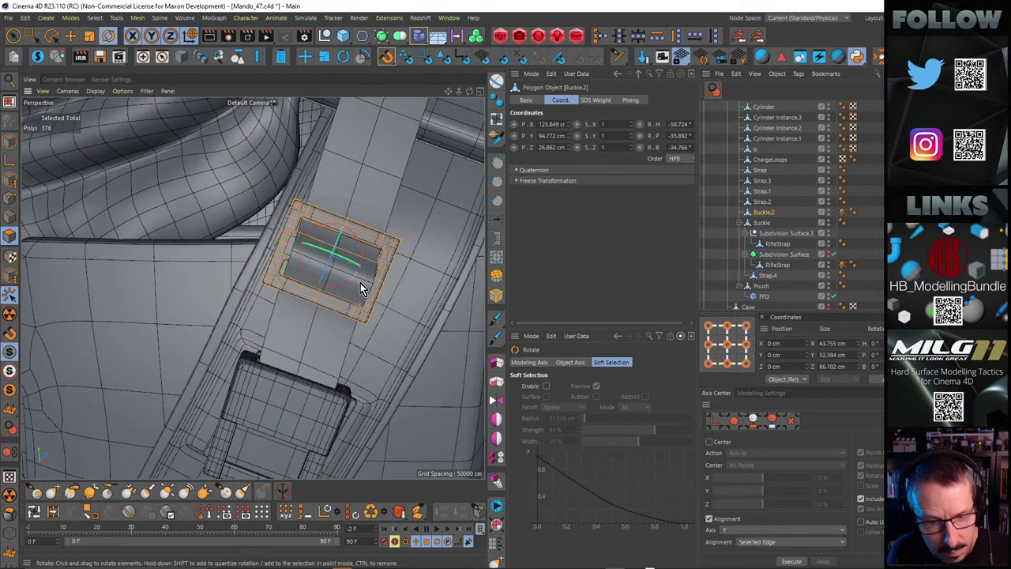
pyautogui.moveTo(335, 286); pyautogui.dragTo(355, 194)
pyautogui.press('e')
# Select the RifleStrap mesh under Buckle and extrude its polygons by 4.6 cm to thicken the strap
pyautogui.scroll(3, 347, 251)
pyautogui.click(378, 186)
pyautogui.press('d')
pyautogui.moveTo(411, 172); pyautogui.dragTo(440, 172)
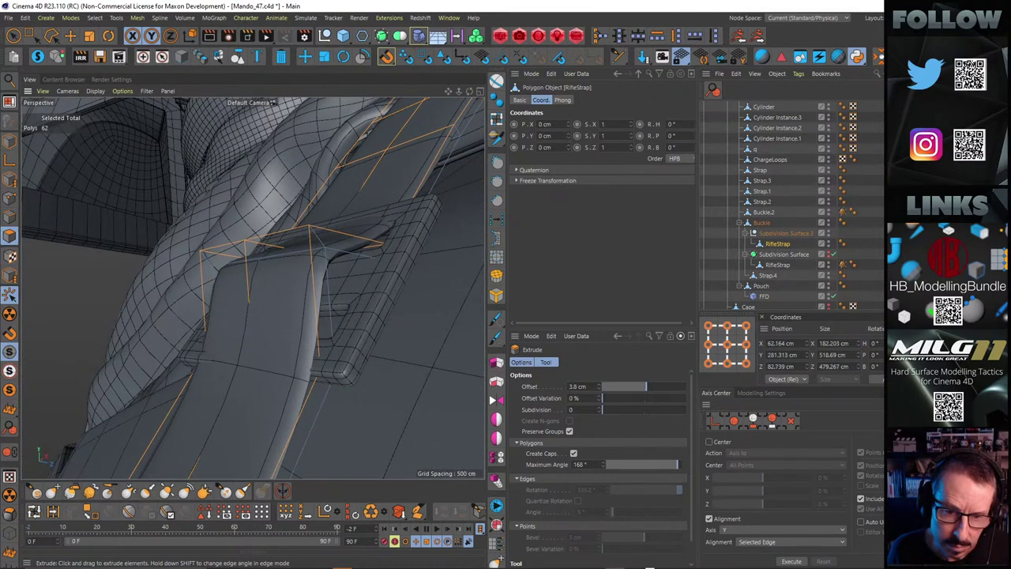
pyautogui.moveTo(380, 194); pyautogui.dragTo(397, 195)
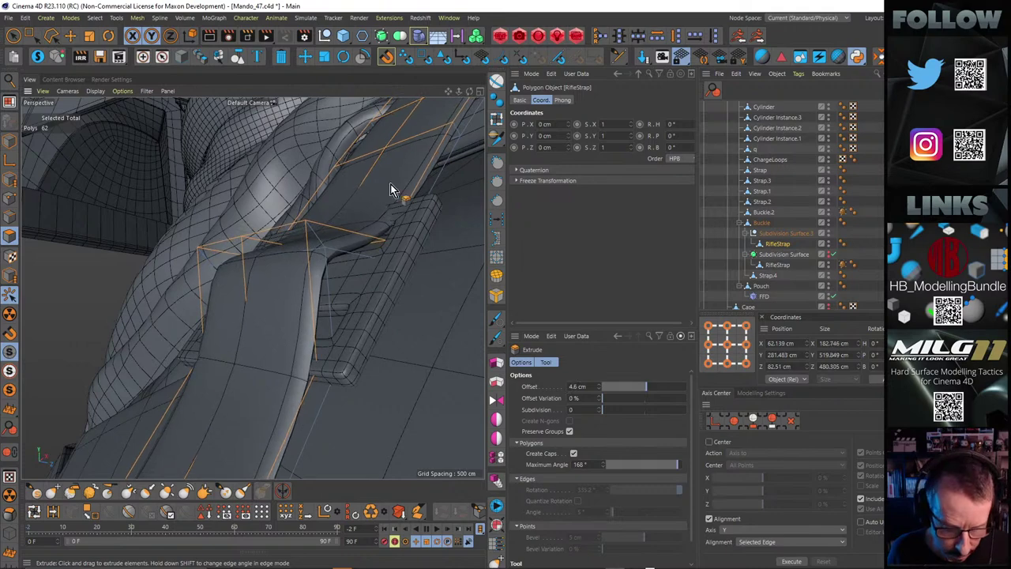
# Add loop cuts across RifleStrap just above the buckle and just below it at a 14.231% offset
pyautogui.press('q')
pyautogui.keyDown('alt'); pyautogui.moveTo(344, 240); pyautogui.dragTo(359, 237); pyautogui.keyUp('alt')
pyautogui.keyDown('alt'); pyautogui.moveTo(364, 236); pyautogui.dragTo(337, 262, button='right'); pyautogui.keyUp('alt')
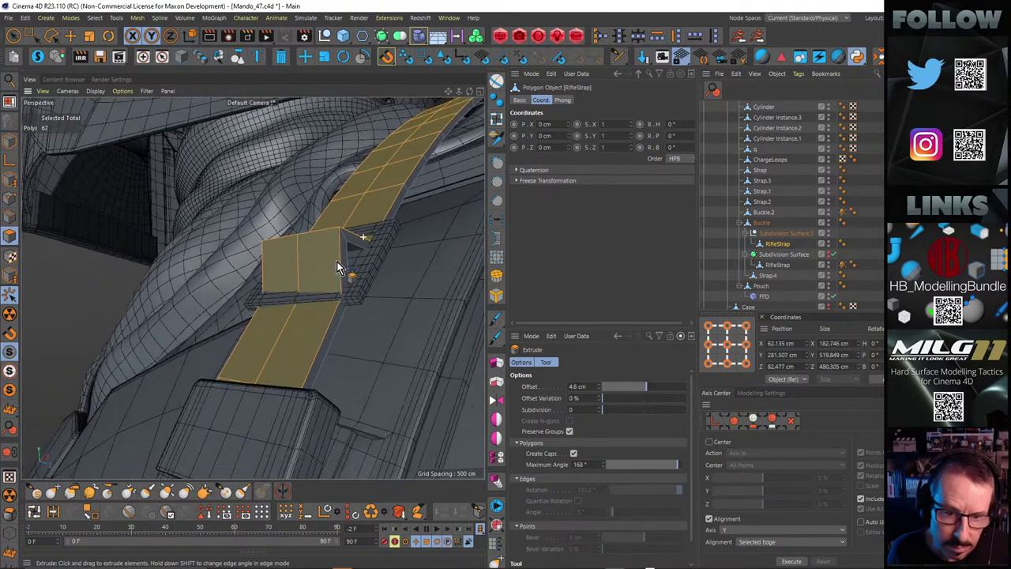
pyautogui.moveTo(336, 262)
pyautogui.keyDown('alt'); pyautogui.mouseDown()
pyautogui.moveTo(332, 293)
pyautogui.moveTo(334, 277)
pyautogui.moveTo(319, 303)
pyautogui.moveTo(330, 282)
pyautogui.mouseUp(); pyautogui.keyUp('alt')
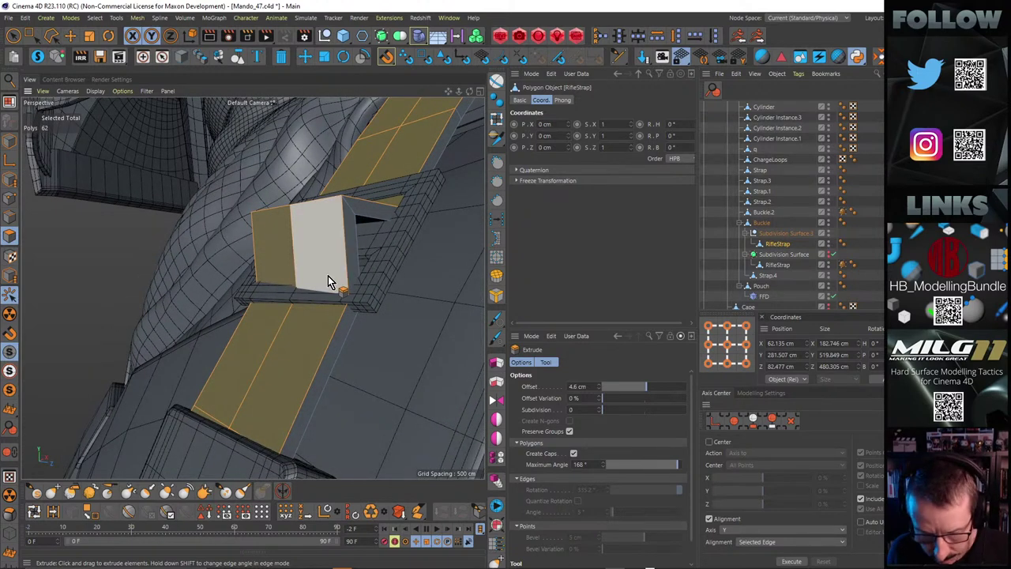
pyautogui.press('k')
pyautogui.press('l')
pyautogui.click(348, 313)
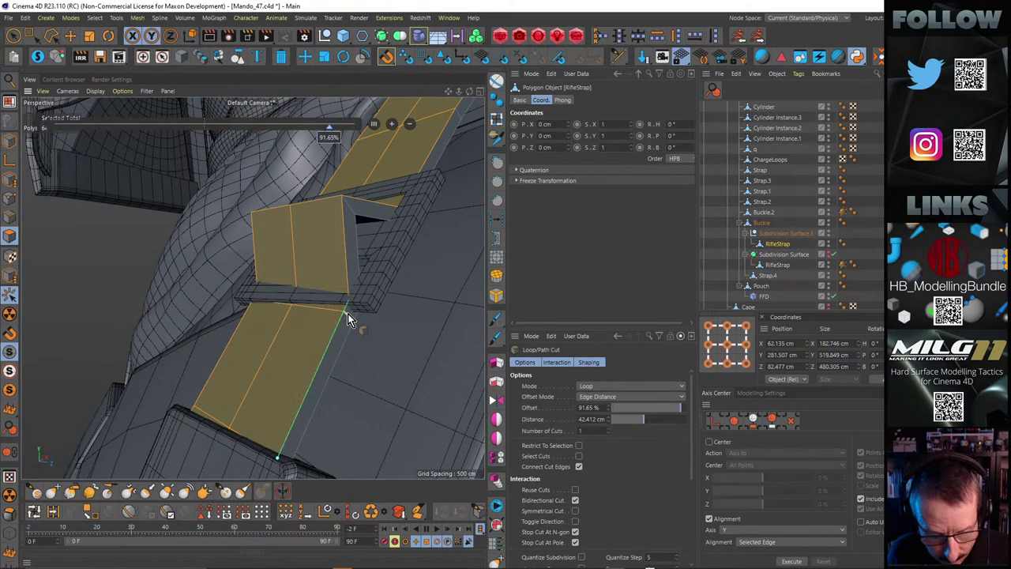
pyautogui.press('q')
pyautogui.moveTo(348, 313)
pyautogui.keyDown('alt'); pyautogui.mouseDown()
pyautogui.moveTo(346, 301)
pyautogui.moveTo(320, 305)
pyautogui.moveTo(358, 281)
pyautogui.moveTo(338, 281)
pyautogui.moveTo(342, 305)
pyautogui.mouseUp(); pyautogui.keyUp('alt')
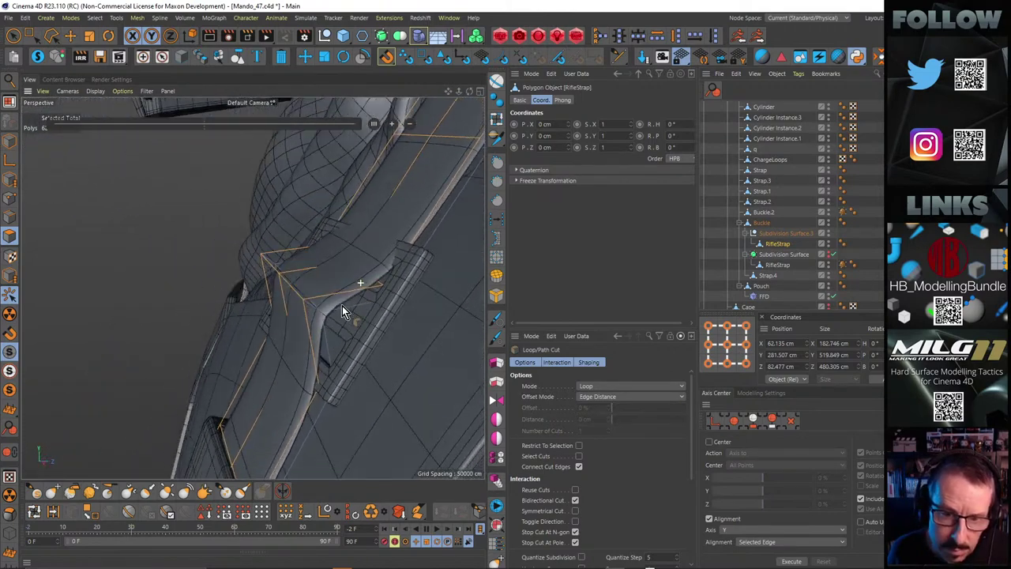
pyautogui.click(417, 253)
pyautogui.keyDown('alt'); pyautogui.moveTo(406, 250); pyautogui.dragTo(418, 237); pyautogui.keyUp('alt')
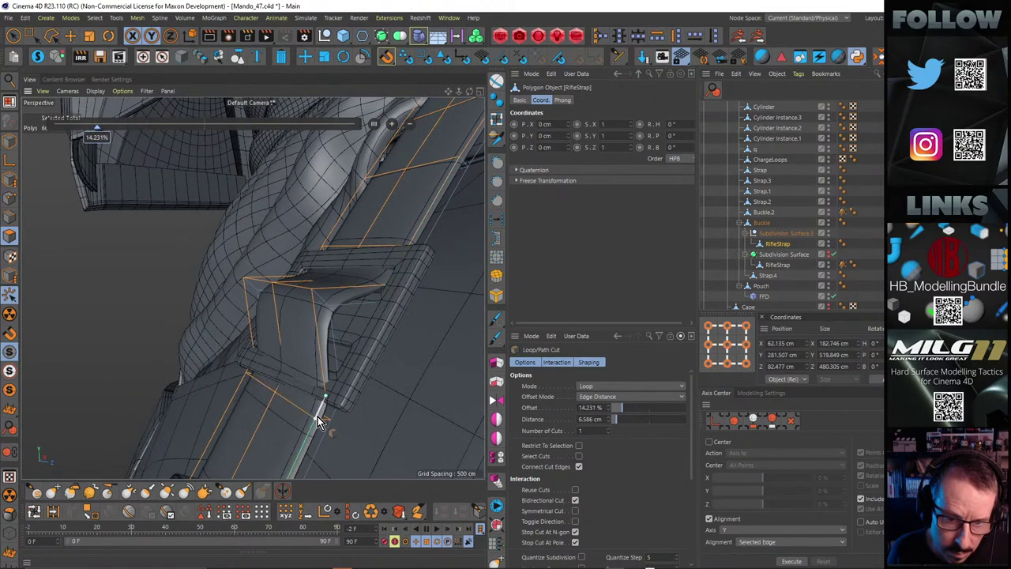
# Select the four RifleStrap points where the folded strap enters the buckle's lower slot
pyautogui.keyDown('alt'); pyautogui.moveTo(318, 416); pyautogui.dragTo(353, 328); pyautogui.keyUp('alt')
pyautogui.click(31, 35)
pyautogui.click(9, 198)
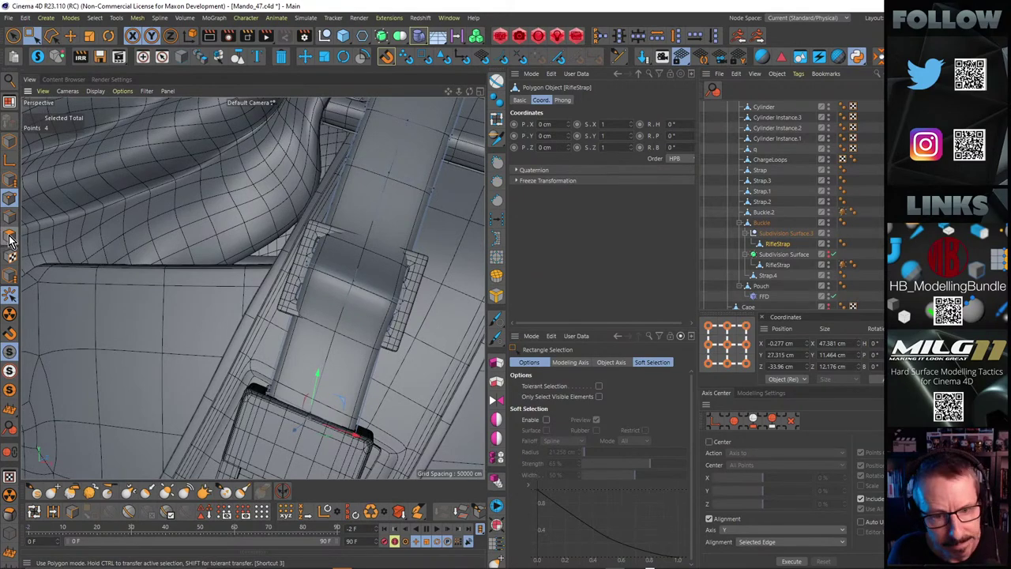
pyautogui.keyDown('alt'); pyautogui.moveTo(339, 329); pyautogui.dragTo(375, 325); pyautogui.keyUp('alt')
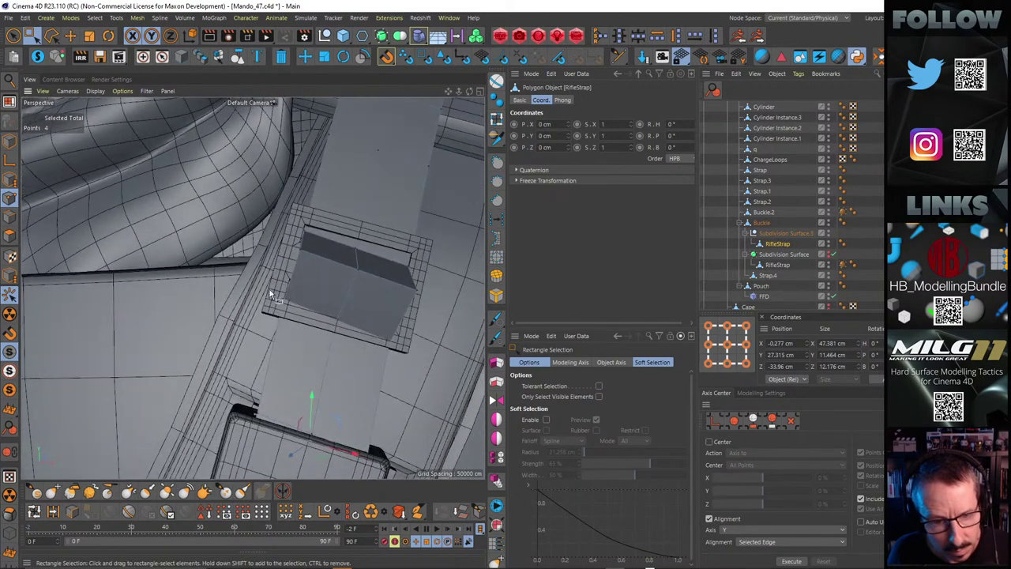
pyautogui.moveTo(269, 292); pyautogui.dragTo(399, 395)
pyautogui.scroll(4, 297, 297)
pyautogui.keyDown('alt'); pyautogui.moveTo(399, 394); pyautogui.dragTo(248, 319); pyautogui.keyUp('alt')
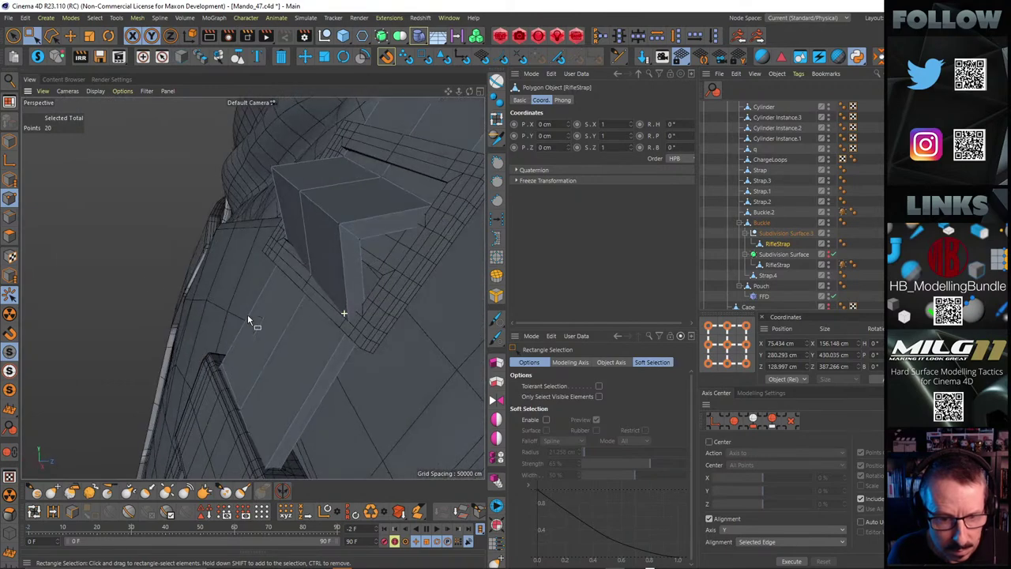
pyautogui.moveTo(303, 271); pyautogui.dragTo(358, 296)
# Add another loop cut across RifleStrap close to the buckle's lower edge
pyautogui.press('k')
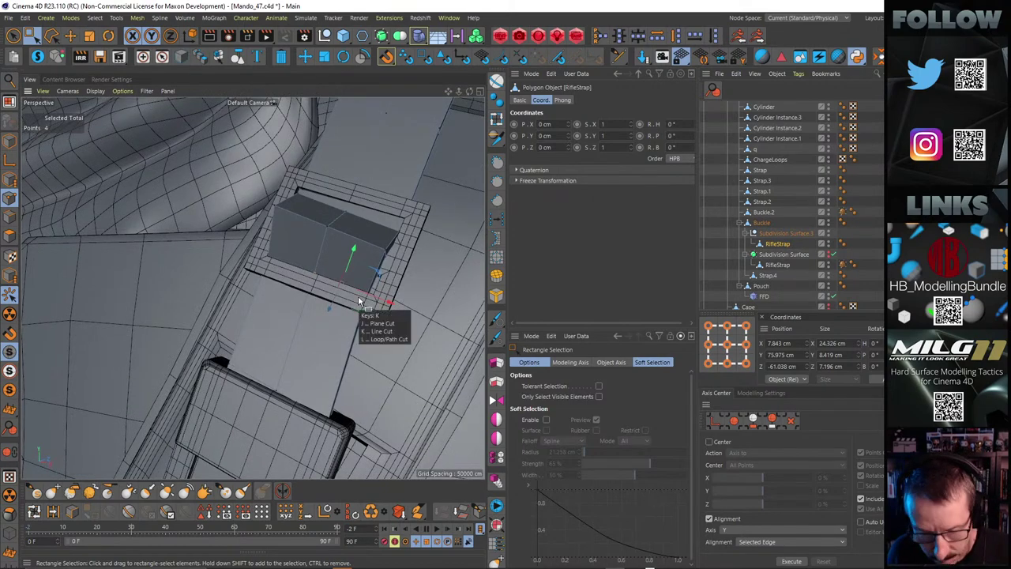
pyautogui.press('l')
pyautogui.click(362, 315)
pyautogui.keyDown('alt'); pyautogui.moveTo(362, 316); pyautogui.dragTo(324, 319); pyautogui.keyUp('alt')
# Select the two RifleStrap centre points where the fold enters the buckle's upper slot
pyautogui.press('0')
pyautogui.keyDown('alt'); pyautogui.moveTo(322, 274); pyautogui.dragTo(422, 365); pyautogui.keyUp('alt')
pyautogui.keyDown('alt'); pyautogui.moveTo(383, 316); pyautogui.dragTo(423, 278); pyautogui.keyUp('alt')
pyautogui.moveTo(281, 215); pyautogui.dragTo(341, 309)
pyautogui.keyDown('alt'); pyautogui.moveTo(350, 261); pyautogui.dragTo(383, 229); pyautogui.keyUp('alt')
pyautogui.moveTo(180, 210); pyautogui.dragTo(239, 290)
pyautogui.keyDown('alt'); pyautogui.moveTo(249, 288); pyautogui.dragTo(345, 295); pyautogui.keyUp('alt')
pyautogui.moveTo(341, 238); pyautogui.dragTo(350, 261)
pyautogui.keyDown('alt'); pyautogui.moveTo(348, 255); pyautogui.dragTo(416, 231, button='right'); pyautogui.keyUp('alt')
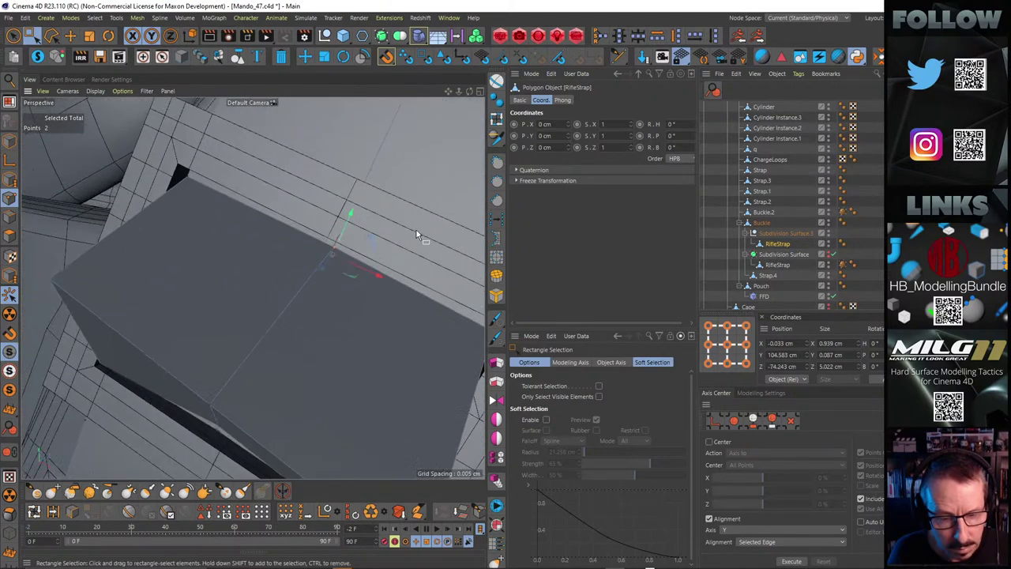
# Add a loop cut at a 6.461% offset across RifleStrap beside the buckle's upper slot
pyautogui.press('k')
pyautogui.press('l')
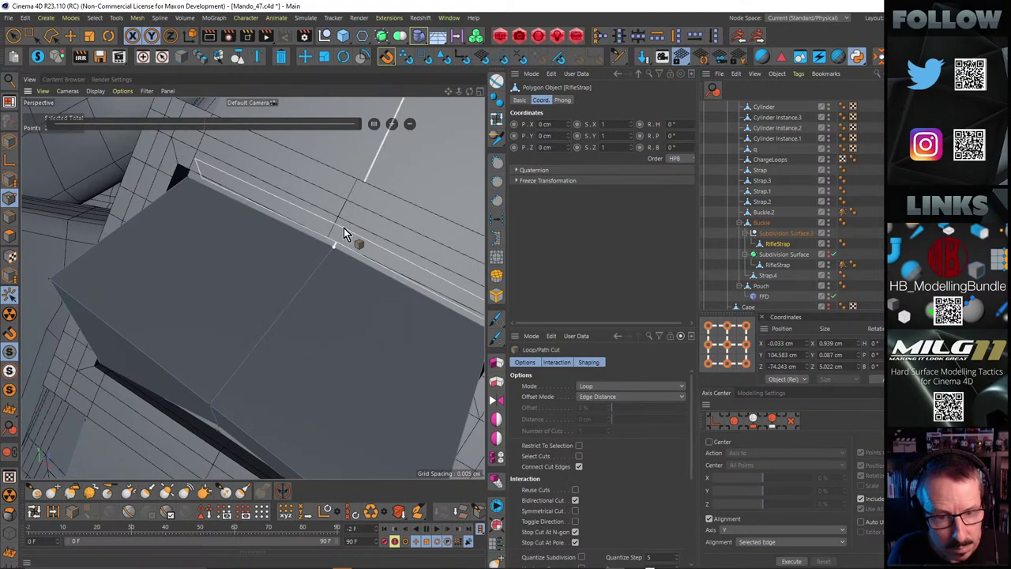
pyautogui.scroll(-10, 346, 214)
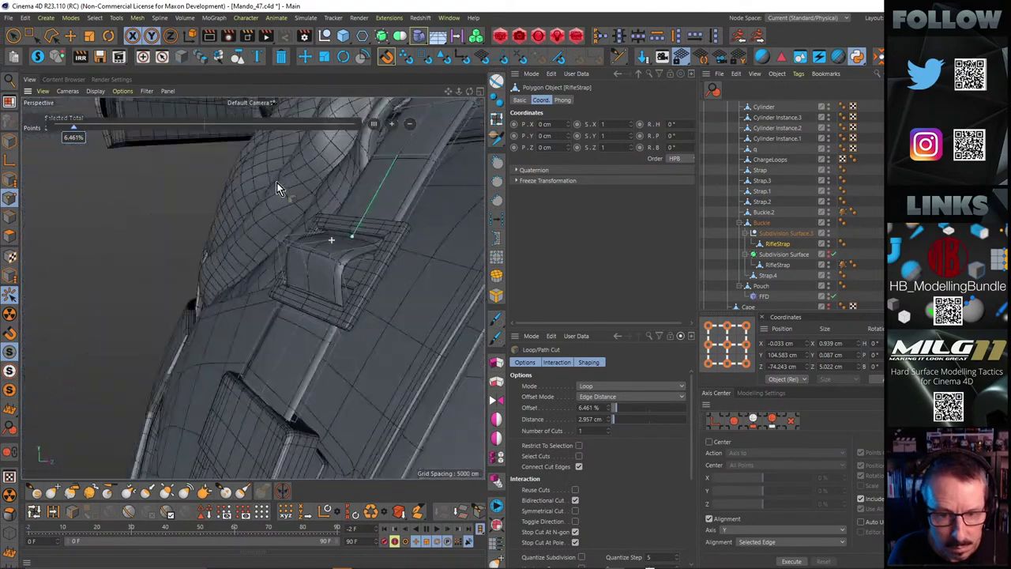
pyautogui.moveTo(274, 162)
pyautogui.keyDown('alt'); pyautogui.mouseDown()
pyautogui.moveTo(235, 172)
pyautogui.moveTo(262, 173)
pyautogui.mouseUp(); pyautogui.keyUp('alt')
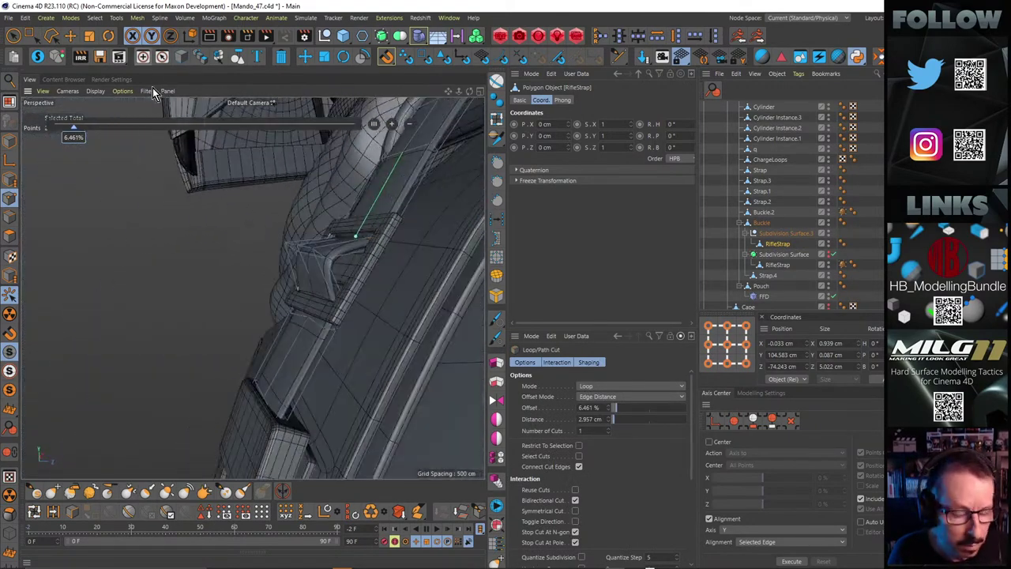
pyautogui.press('Return')
# Select the six-edge loop running around the crest of RifleStrap's fold
pyautogui.press('e')
pyautogui.scroll(5, 340, 246)
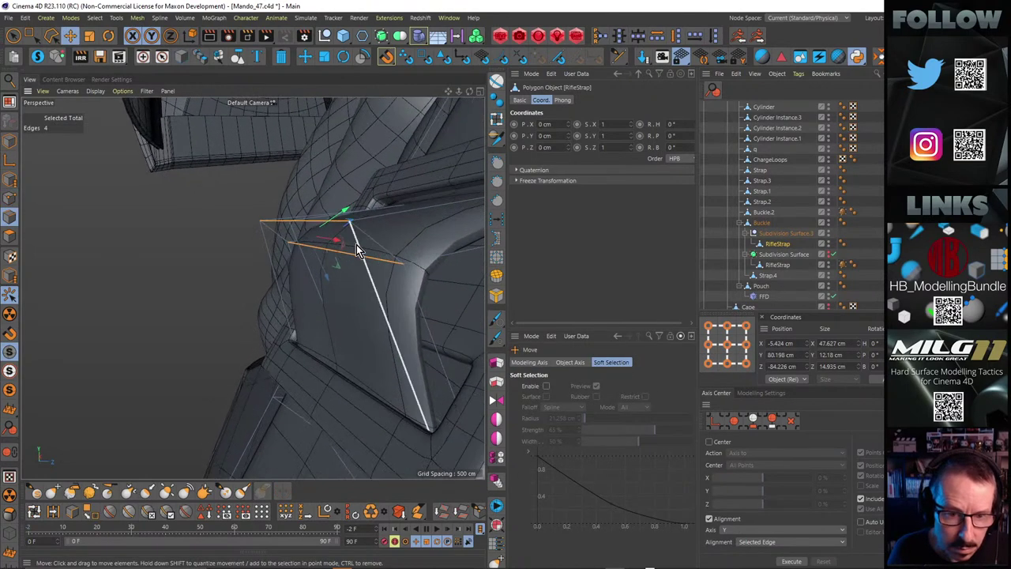
pyautogui.keyDown('alt'); pyautogui.moveTo(335, 247); pyautogui.dragTo(368, 233); pyautogui.keyUp('alt')
pyautogui.keyDown('shift'); pyautogui.click(385, 225); pyautogui.keyUp('shift')
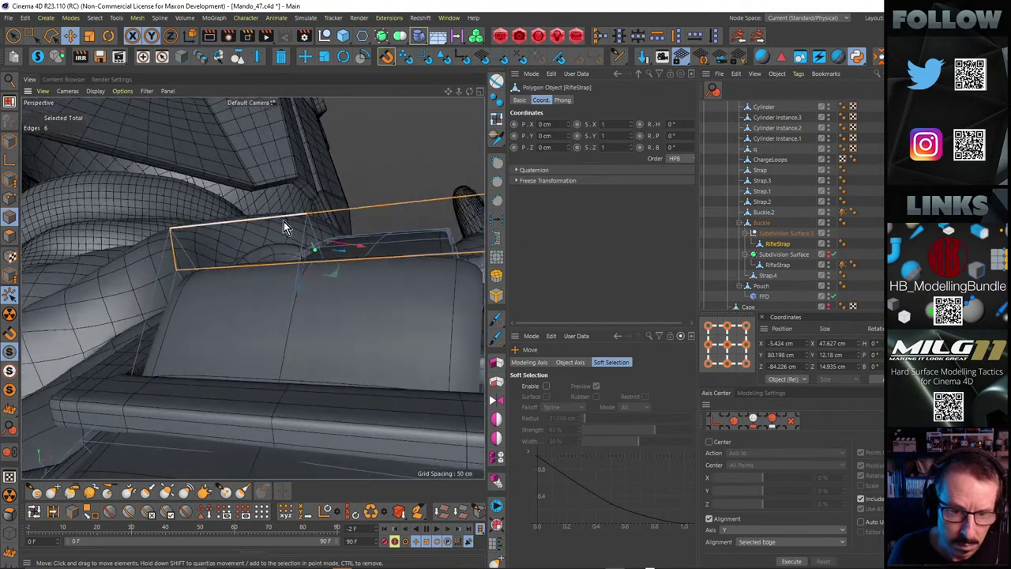
pyautogui.keyDown('alt'); pyautogui.moveTo(283, 222); pyautogui.dragTo(199, 231, button='middle'); pyautogui.keyUp('alt')
pyautogui.keyDown('alt'); pyautogui.moveTo(199, 230); pyautogui.dragTo(338, 320); pyautogui.keyUp('alt')
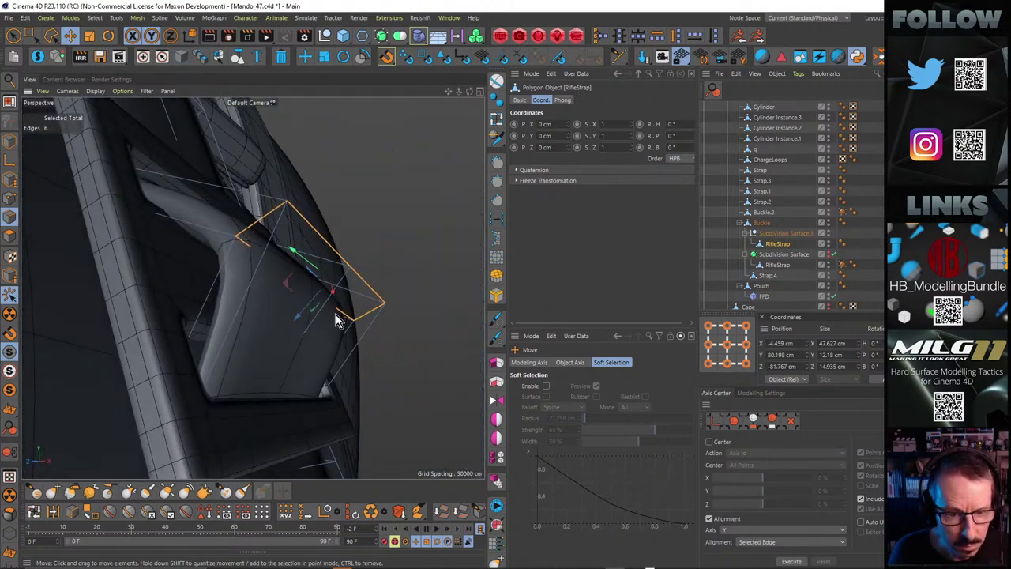
# Try moving the fold's crest edge loop to reshape the bend, and undo the move
pyautogui.moveTo(290, 284); pyautogui.dragTo(317, 262)
pyautogui.hotkey('ctrl', 'z')
pyautogui.hotkey('ctrl', 'z')
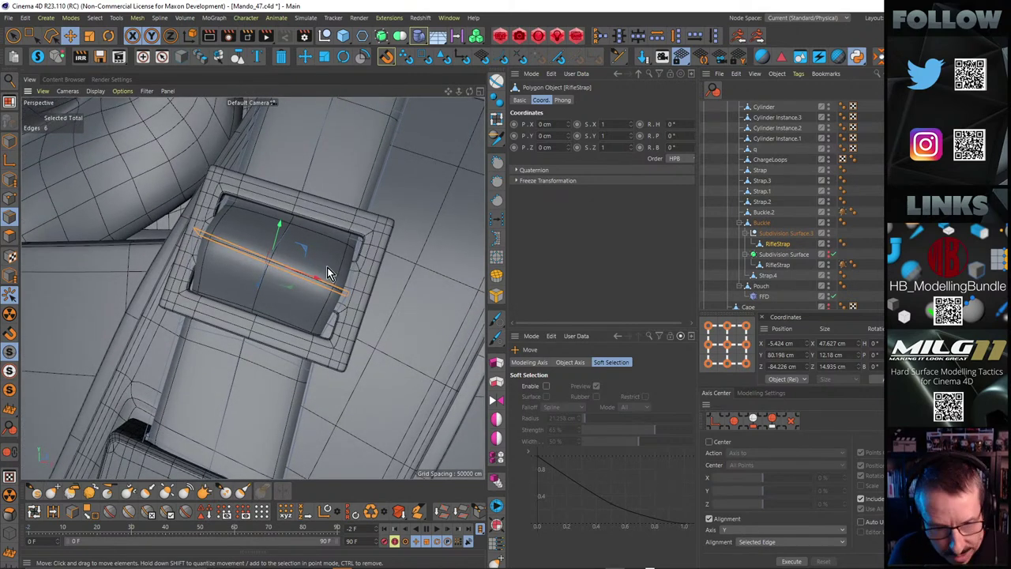
# Rotate the fold's crest edge loop slightly to run parallel with the buckle, and select two edges of the fold
pyautogui.press('r')
pyautogui.moveTo(276, 288); pyautogui.dragTo(287, 287)
pyautogui.moveTo(280, 275)
pyautogui.keyDown('alt'); pyautogui.mouseDown()
pyautogui.moveTo(297, 274)
pyautogui.moveTo(323, 242)
pyautogui.moveTo(284, 264)
pyautogui.mouseUp(); pyautogui.keyUp('alt')
pyautogui.click(323, 241)
pyautogui.keyDown('shift'); pyautogui.click(287, 246); pyautogui.keyUp('shift')
pyautogui.keyDown('alt'); pyautogui.moveTo(284, 264); pyautogui.dragTo(269, 272, button='right'); pyautogui.keyUp('alt')
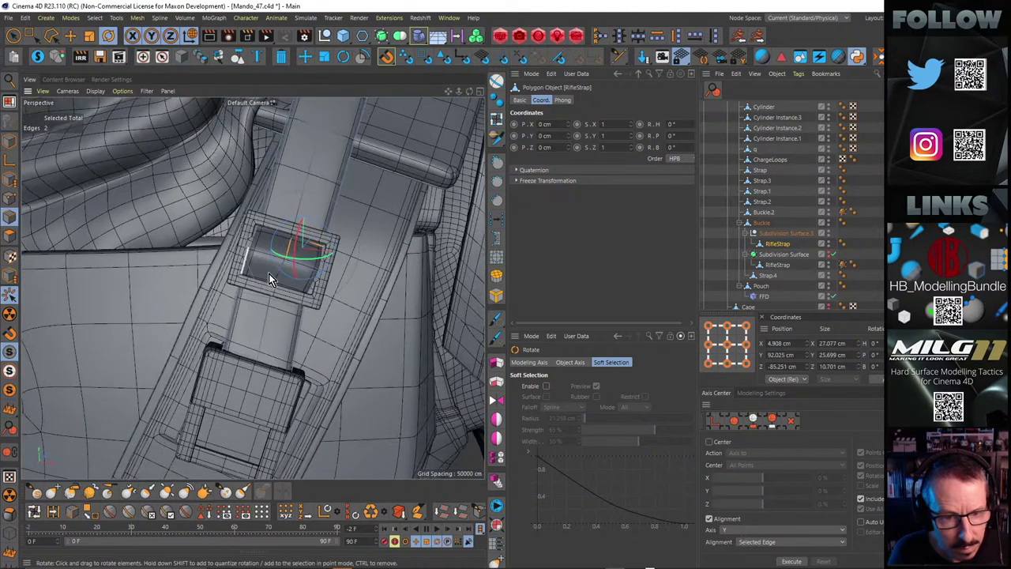
# Reselect the complete crest edge loop of the fold and move it slightly sideways to centre it in the buckle
pyautogui.keyDown('alt'); pyautogui.moveTo(270, 272); pyautogui.dragTo(193, 207); pyautogui.keyUp('alt')
pyautogui.keyDown('alt'); pyautogui.moveTo(317, 247); pyautogui.dragTo(364, 239, button='right'); pyautogui.keyUp('alt')
pyautogui.press('e')
pyautogui.keyDown('alt'); pyautogui.moveTo(363, 245); pyautogui.dragTo(410, 330); pyautogui.keyUp('alt')
pyautogui.doubleClick(202, 307)
pyautogui.moveTo(307, 278); pyautogui.dragTo(312, 279)
# Render the view to check the folded strap and buckle against the whole chest
pyautogui.keyDown('alt'); pyautogui.moveTo(324, 261); pyautogui.dragTo(288, 267, button='right'); pyautogui.keyUp('alt')
pyautogui.scroll(-4, 300, 285)
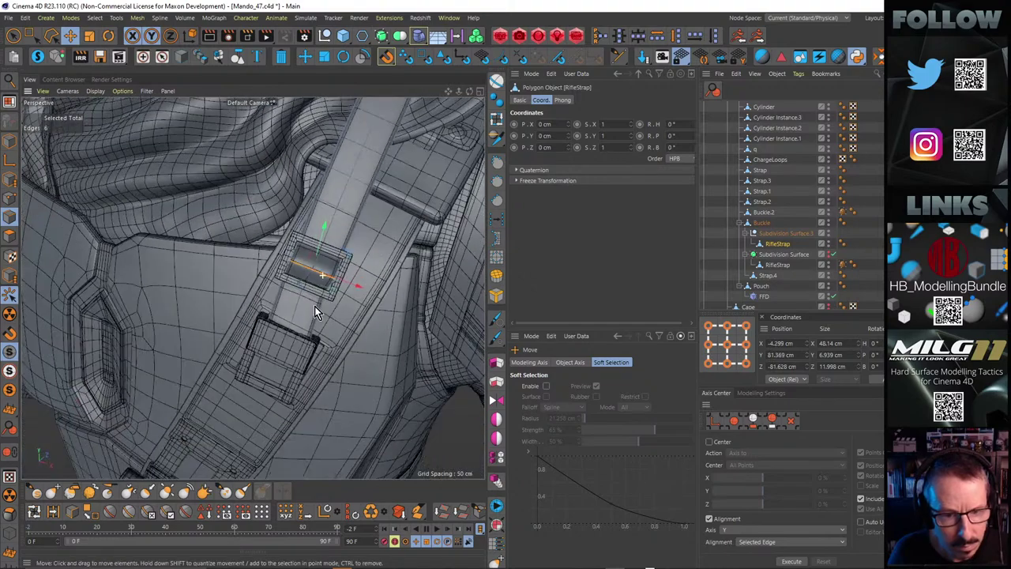
pyautogui.scroll(-5, 285, 277)
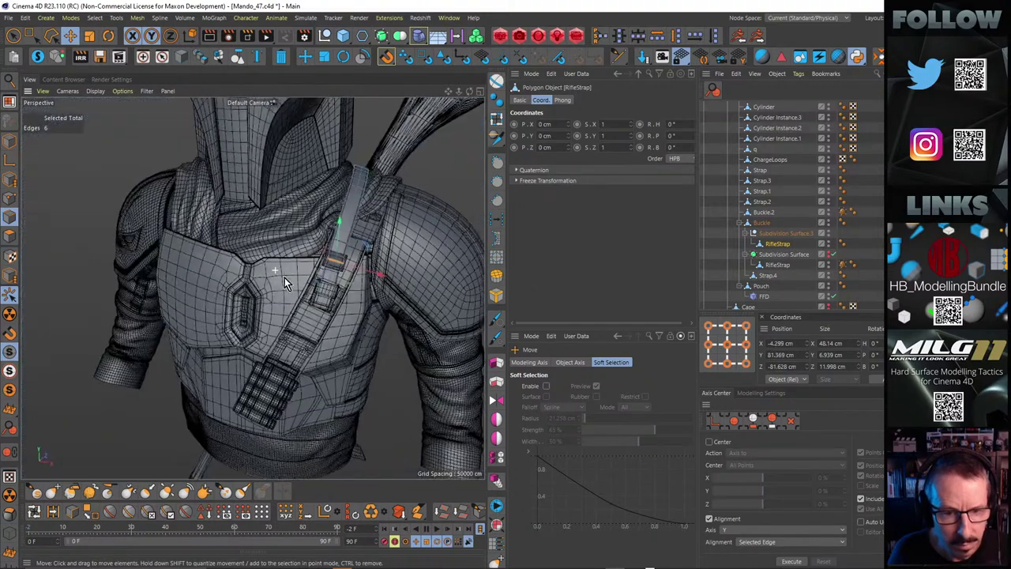
pyautogui.hotkey('ctrl', 'r')
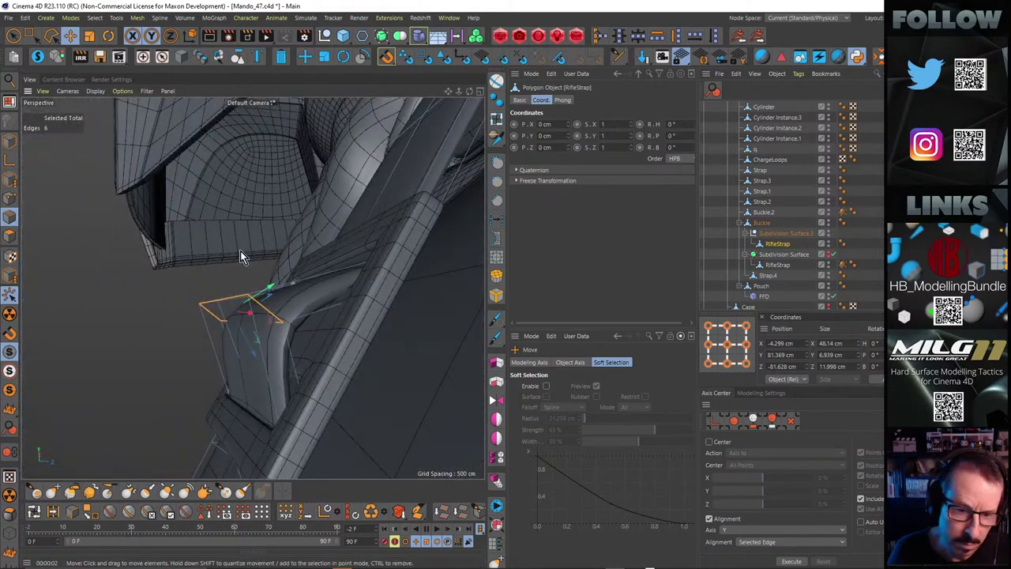
# Clone the fold's crest edge loop toward the buckle's upper slot using Edge Slide at a -40.87% offset
pyautogui.moveTo(273, 274)
pyautogui.keyDown('alt'); pyautogui.mouseDown()
pyautogui.moveTo(274, 297)
pyautogui.moveTo(271, 270)
pyautogui.mouseUp(); pyautogui.keyUp('alt')
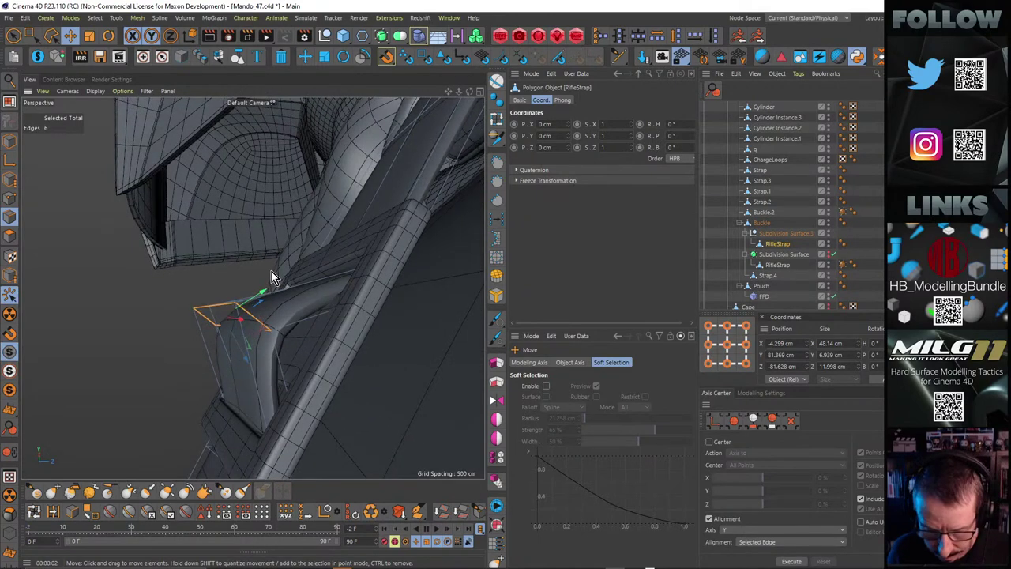
pyautogui.press('m')
pyautogui.press('o')
pyautogui.moveTo(260, 323)
pyautogui.mouseDown()
pyautogui.moveTo(299, 317)
pyautogui.moveTo(289, 328)
pyautogui.moveTo(275, 318)
pyautogui.mouseUp()
pyautogui.press('e')
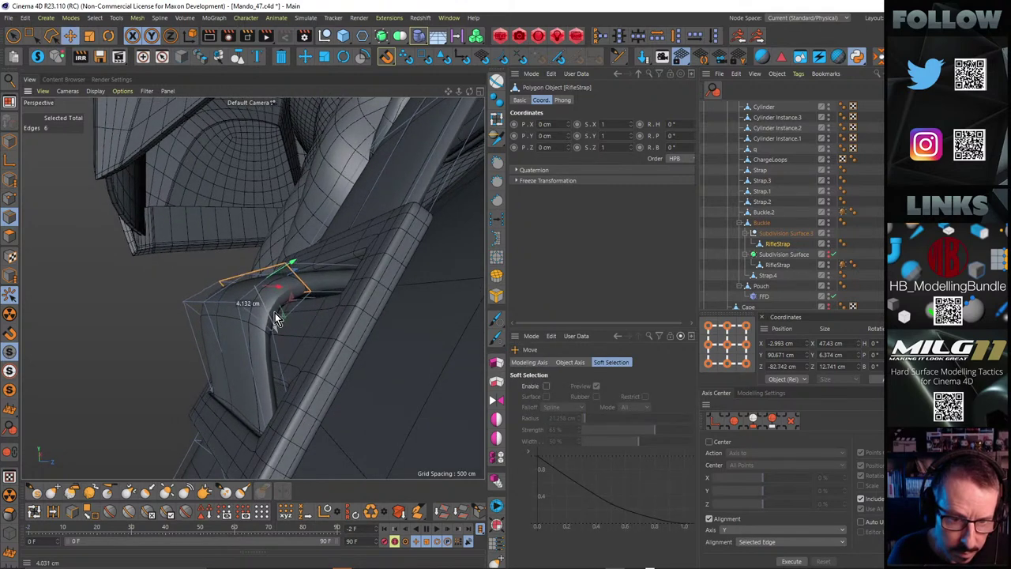
# Select the crest edge loop again and clone it down the fold's front face toward the lower slot using Edge Slide
pyautogui.click(255, 320)
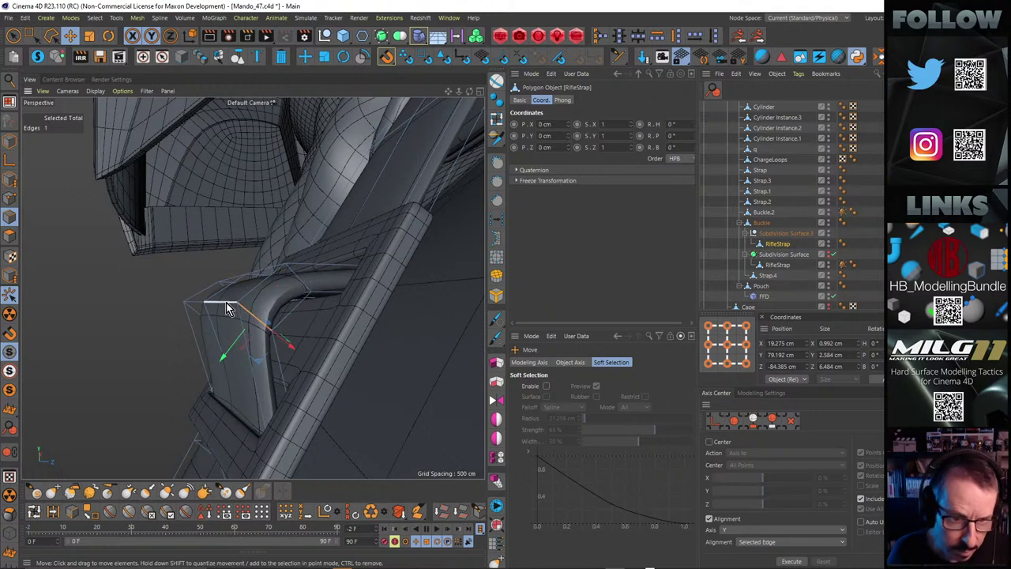
pyautogui.doubleClick(226, 303)
pyautogui.rightClick(227, 300)
pyautogui.click(257, 320)
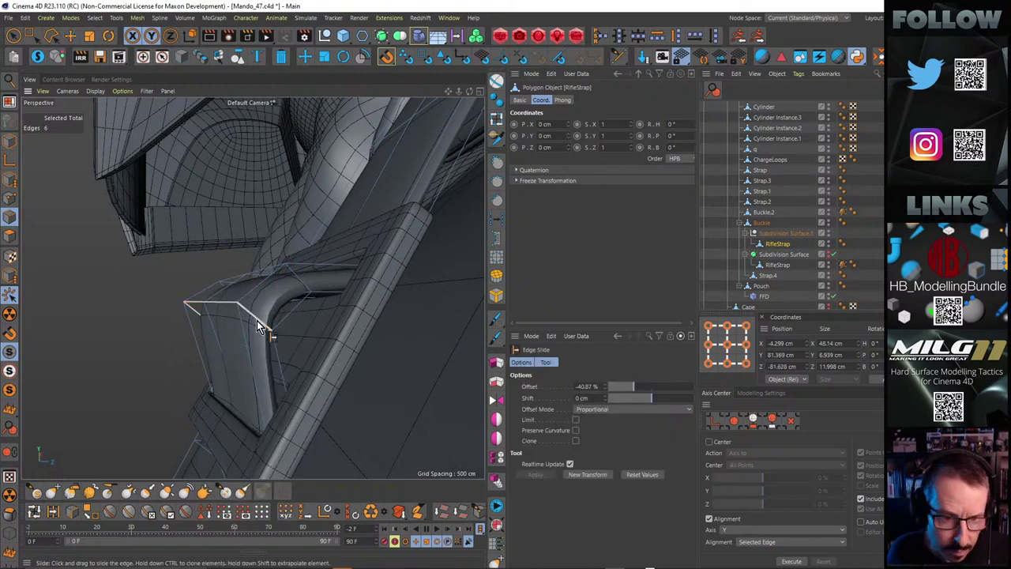
pyautogui.moveTo(252, 320); pyautogui.dragTo(255, 328)
pyautogui.press('e')
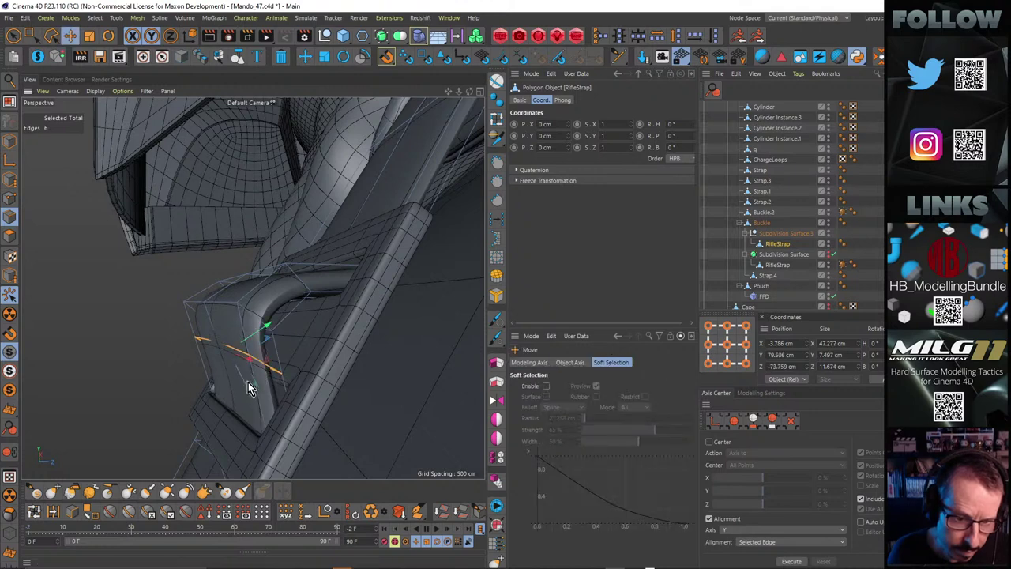
# Inspect the fold's curvature from both sides of the buckle and clear the edge selection
pyautogui.keyDown('alt'); pyautogui.moveTo(248, 383); pyautogui.dragTo(257, 356); pyautogui.keyUp('alt')
pyautogui.keyDown('alt'); pyautogui.moveTo(257, 355); pyautogui.dragTo(281, 332); pyautogui.keyUp('alt')
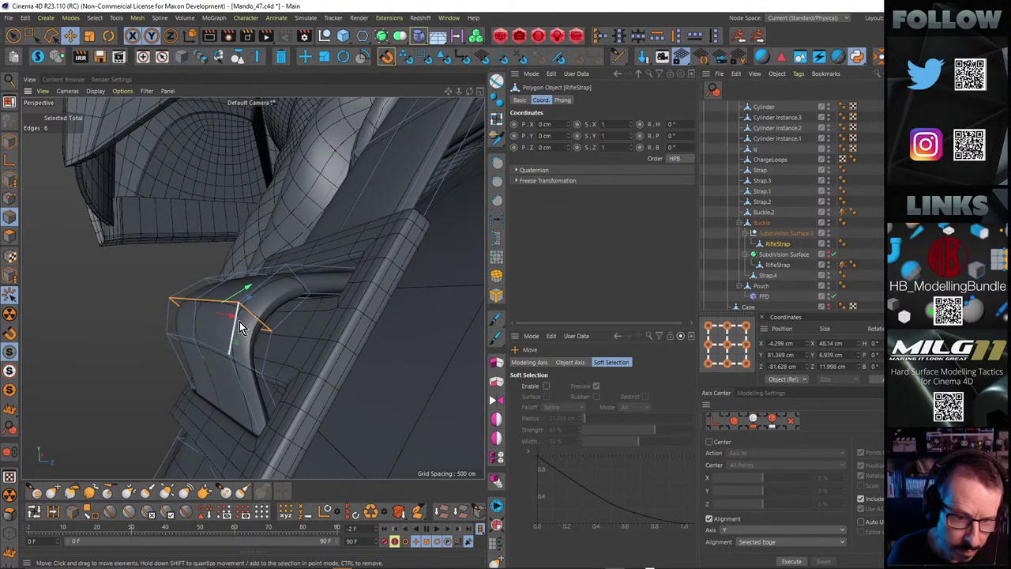
pyautogui.keyDown('alt'); pyautogui.moveTo(239, 321); pyautogui.dragTo(479, 320); pyautogui.keyUp('alt')
pyautogui.click(323, 294)
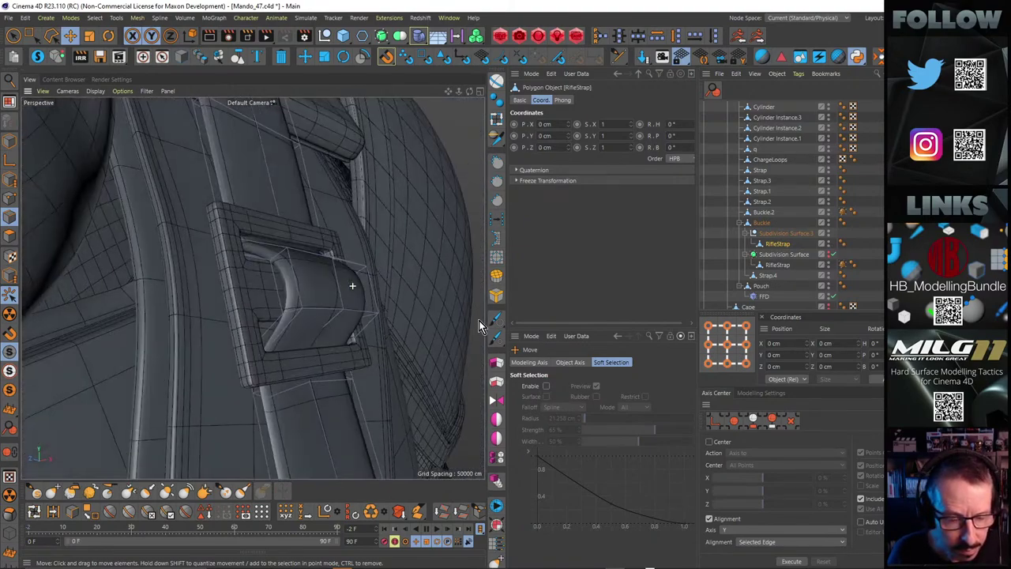
# Ring-select the edges across the middle of the strap's fold and nudge them slightly along X
pyautogui.scroll(3, 350, 272)
pyautogui.keyDown('alt'); pyautogui.moveTo(322, 282); pyautogui.dragTo(326, 306); pyautogui.keyUp('alt')
pyautogui.press('u')
pyautogui.press('b')
pyautogui.click(301, 299)
pyautogui.press('e')
pyautogui.scroll(3, 333, 295)
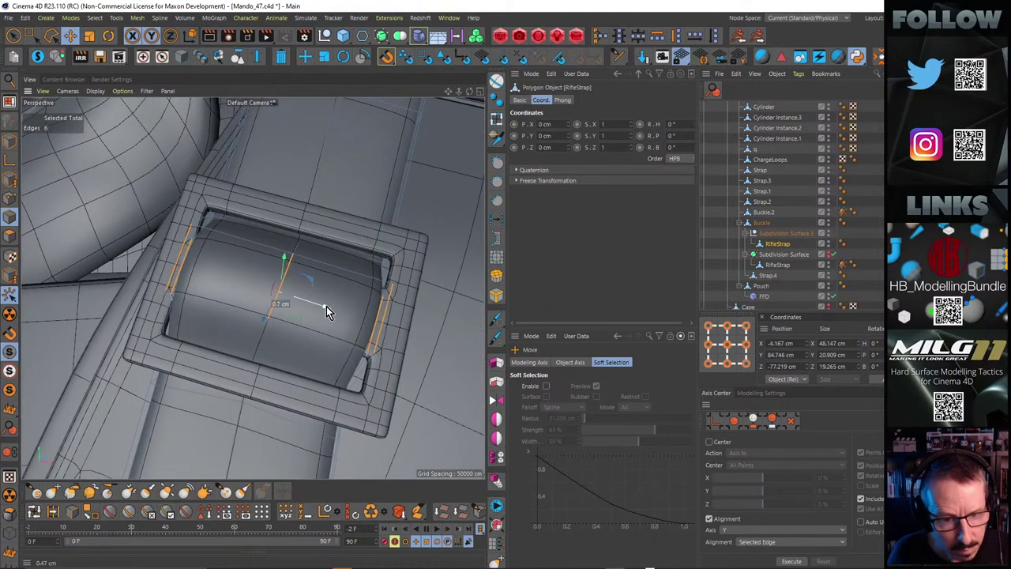
# Select the rifle strap's edge loop just below the slotted buckle and move it up toward the buckle
pyautogui.scroll(-5, 325, 306)
pyautogui.moveTo(256, 288)
pyautogui.keyDown('alt'); pyautogui.mouseDown()
pyautogui.moveTo(282, 321)
pyautogui.moveTo(325, 303)
pyautogui.moveTo(298, 300)
pyautogui.moveTo(311, 320)
pyautogui.moveTo(260, 295)
pyautogui.mouseUp(); pyautogui.keyUp('alt')
pyautogui.scroll(-5, 316, 302)
pyautogui.scroll(5, 324, 314)
pyautogui.click(328, 313)
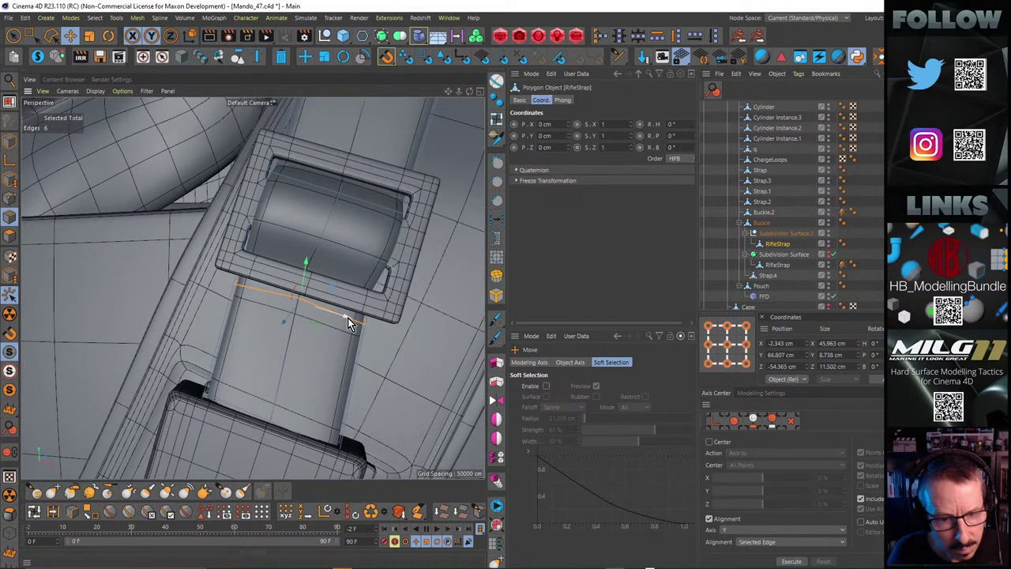
pyautogui.moveTo(348, 317); pyautogui.dragTo(356, 290)
# Render the view to check the rifle strap and its buckle against the whole chest
pyautogui.keyDown('alt'); pyautogui.moveTo(356, 290); pyautogui.dragTo(322, 267, button='right'); pyautogui.keyUp('alt')
pyautogui.keyDown('alt'); pyautogui.moveTo(322, 267); pyautogui.dragTo(346, 274); pyautogui.keyUp('alt')
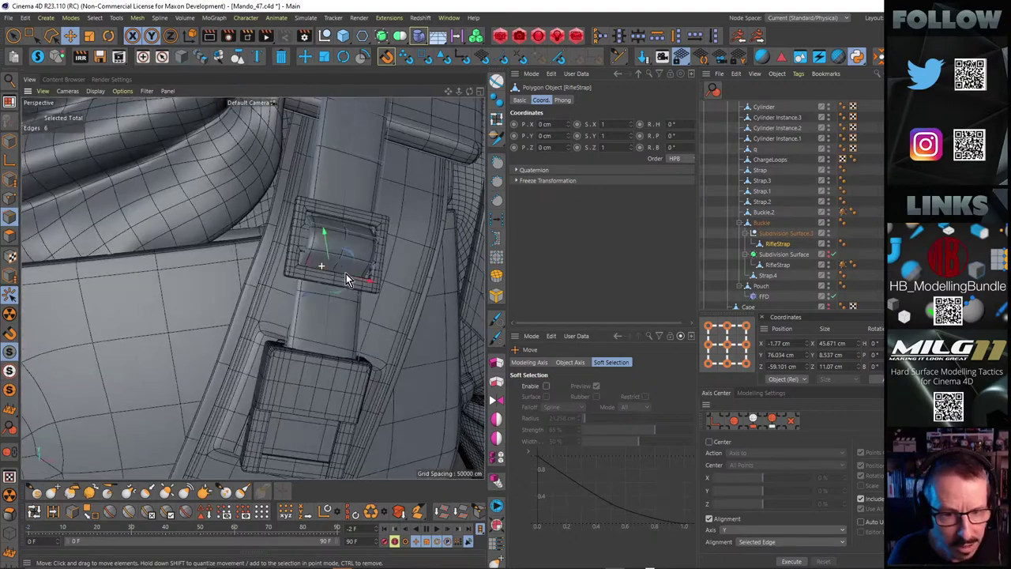
pyautogui.keyDown('alt'); pyautogui.moveTo(346, 273); pyautogui.dragTo(226, 255, button='right'); pyautogui.keyUp('alt')
pyautogui.keyDown('alt'); pyautogui.moveTo(227, 255); pyautogui.dragTo(275, 248); pyautogui.keyUp('alt')
pyautogui.keyDown('alt'); pyautogui.moveTo(276, 248); pyautogui.dragTo(267, 231, button='right'); pyautogui.keyUp('alt')
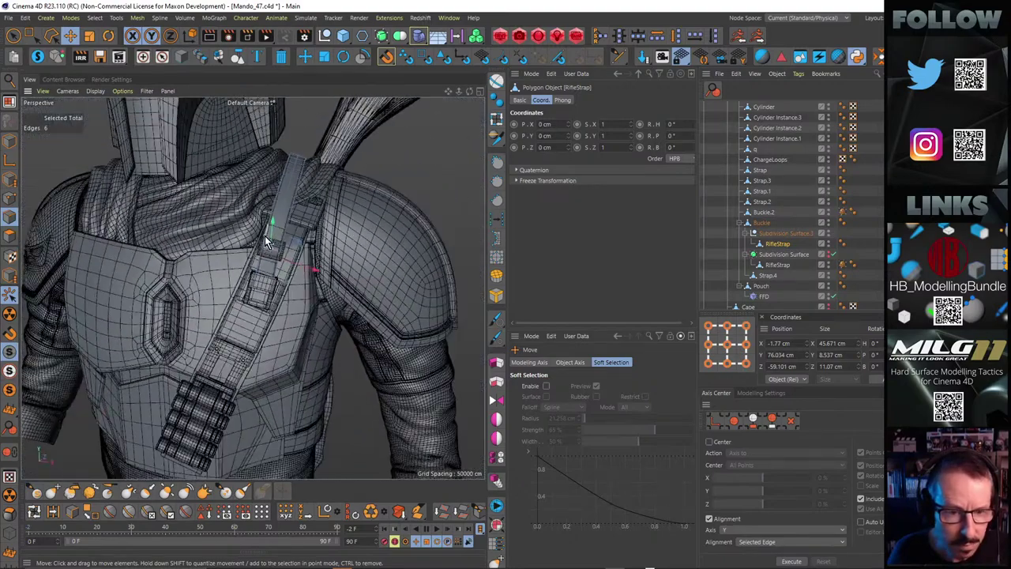
pyautogui.keyDown('alt'); pyautogui.moveTo(267, 230); pyautogui.dragTo(296, 279, button='middle'); pyautogui.keyUp('alt')
pyautogui.keyDown('alt'); pyautogui.moveTo(297, 278); pyautogui.dragTo(295, 284); pyautogui.keyUp('alt')
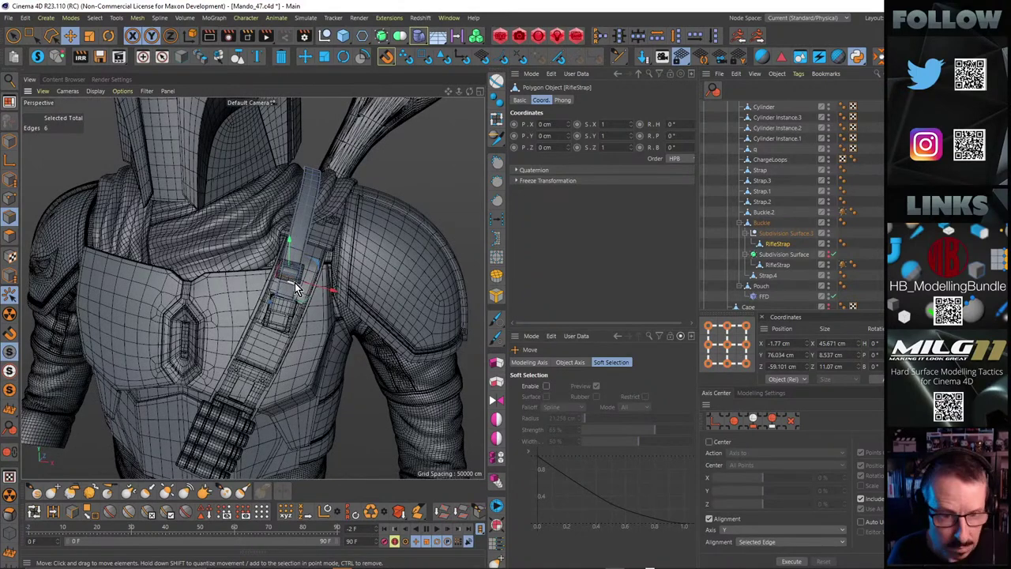
pyautogui.hotkey('ctrl', 'r')
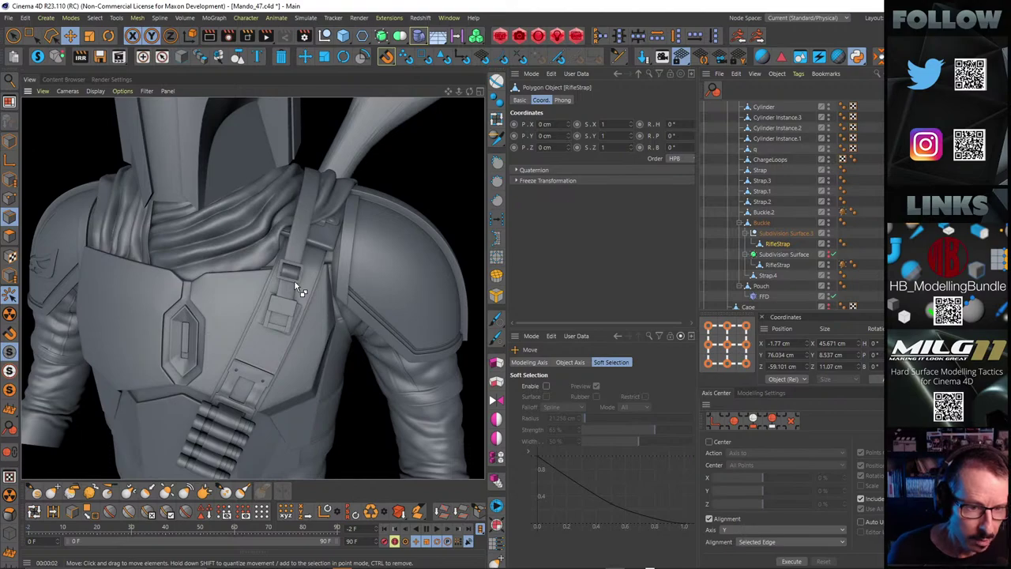
# Loop-select the supporting edge loop along the cape's neckline and front fold and dissolve it
pyautogui.scroll(10, 163, 220)
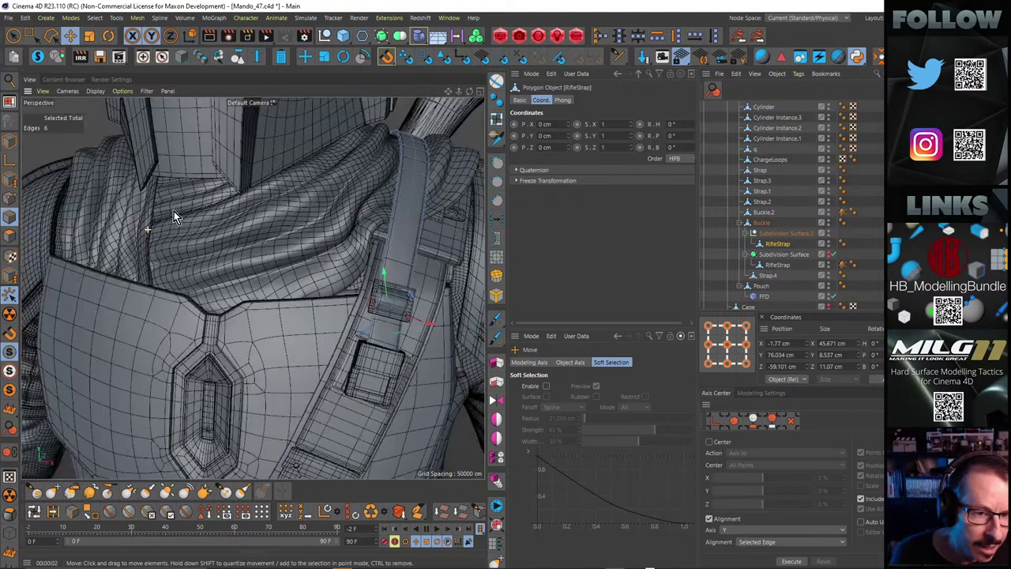
pyautogui.keyDown('alt'); pyautogui.moveTo(234, 213); pyautogui.dragTo(149, 246); pyautogui.keyUp('alt')
pyautogui.doubleClick(153, 263)
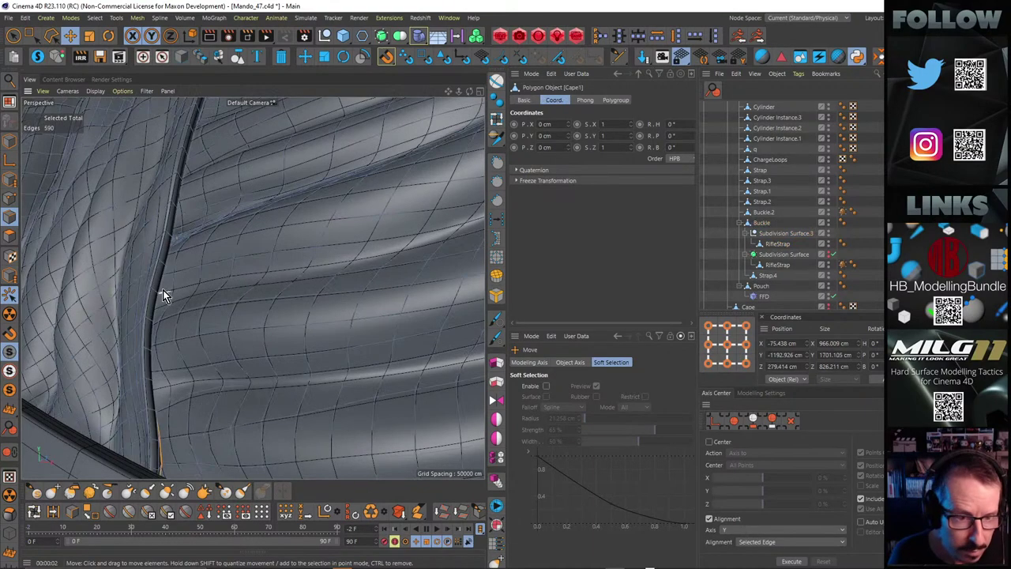
pyautogui.keyDown('alt'); pyautogui.moveTo(165, 293); pyautogui.dragTo(212, 278, button='middle'); pyautogui.keyUp('alt')
pyautogui.moveTo(211, 278)
pyautogui.keyDown('alt'); pyautogui.mouseDown()
pyautogui.moveTo(110, 282)
pyautogui.moveTo(183, 292)
pyautogui.moveTo(219, 262)
pyautogui.mouseUp(); pyautogui.keyUp('alt')
pyautogui.keyDown('alt'); pyautogui.moveTo(219, 261); pyautogui.dragTo(157, 238, button='right'); pyautogui.keyUp('alt')
pyautogui.doubleClick(244, 234)
pyautogui.keyDown('alt'); pyautogui.moveTo(288, 212); pyautogui.dragTo(290, 247); pyautogui.keyUp('alt')
pyautogui.scroll(5, 290, 247)
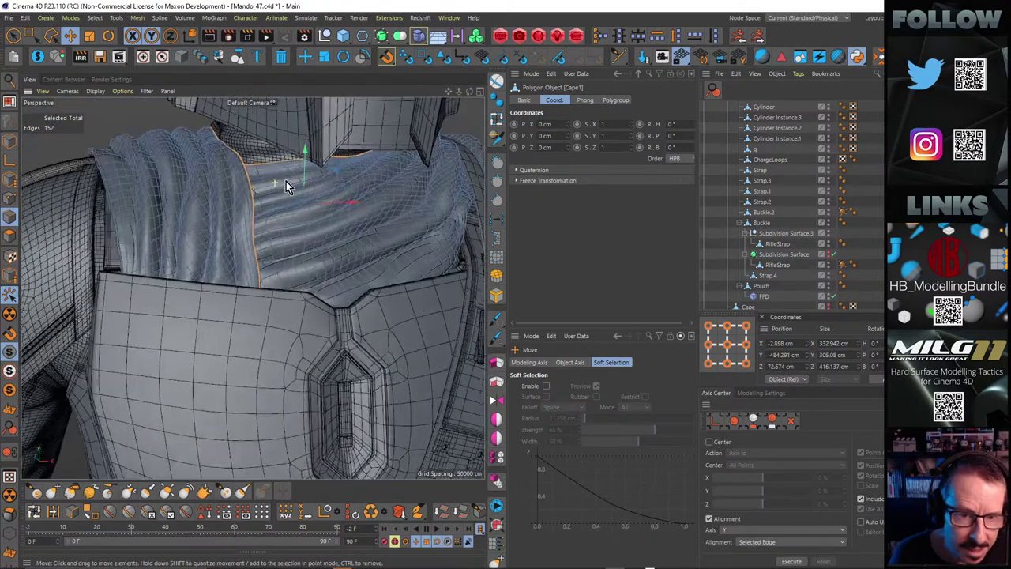
pyautogui.press('m')
pyautogui.press('n')
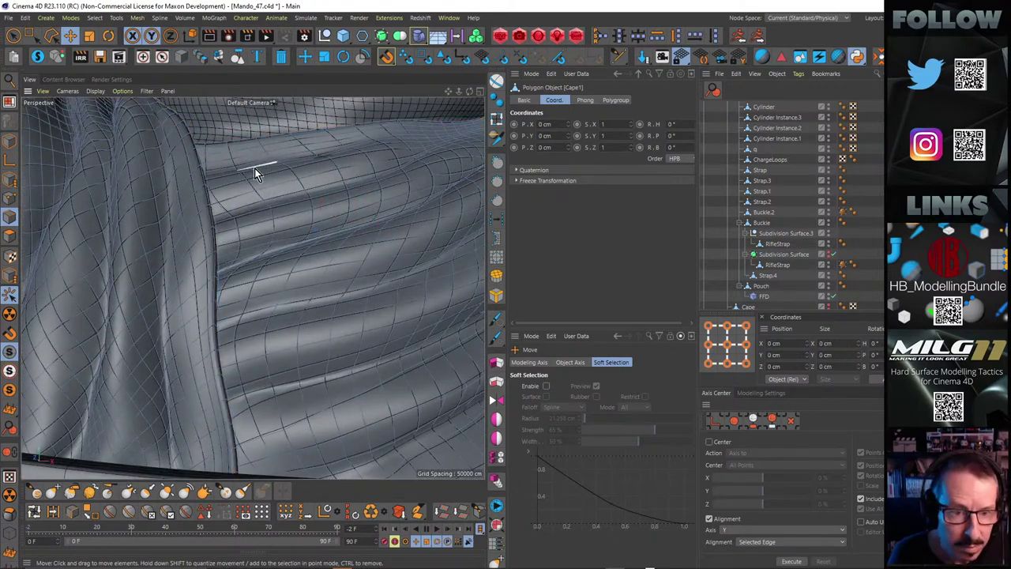
# Dissolve the remaining edge loop beside the cape's front fold and neckline, and render the view to check the softened rim
pyautogui.keyDown('alt'); pyautogui.moveTo(255, 168); pyautogui.dragTo(217, 226); pyautogui.keyUp('alt')
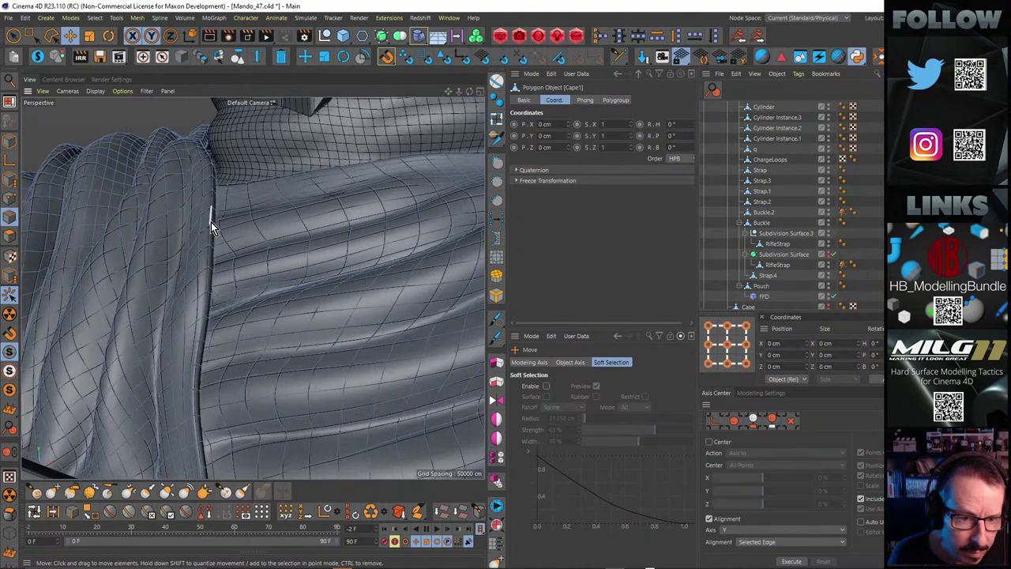
pyautogui.click(211, 222)
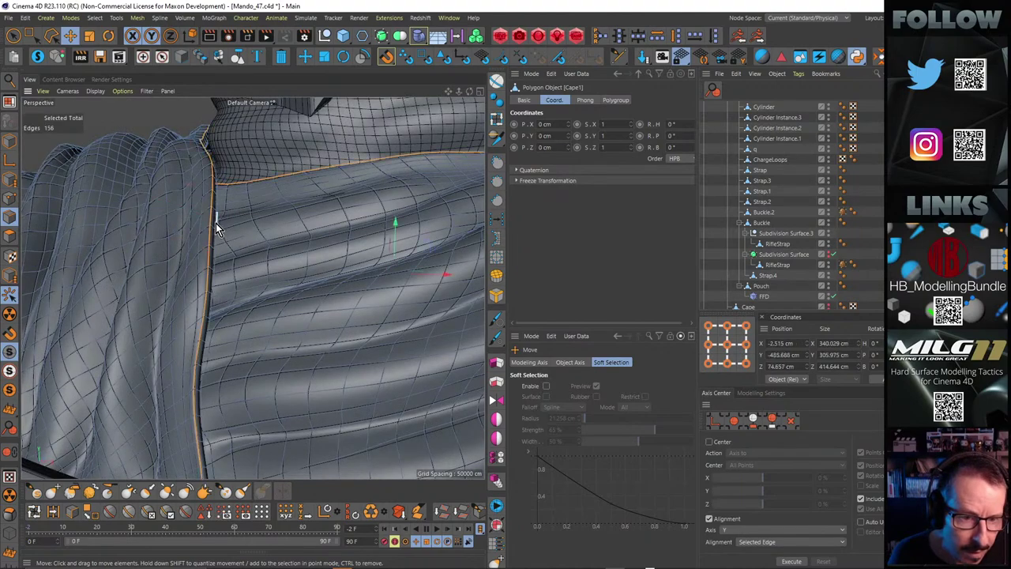
pyautogui.press('m')
pyautogui.press('n')
pyautogui.keyDown('alt'); pyautogui.moveTo(247, 210); pyautogui.dragTo(206, 251); pyautogui.keyUp('alt')
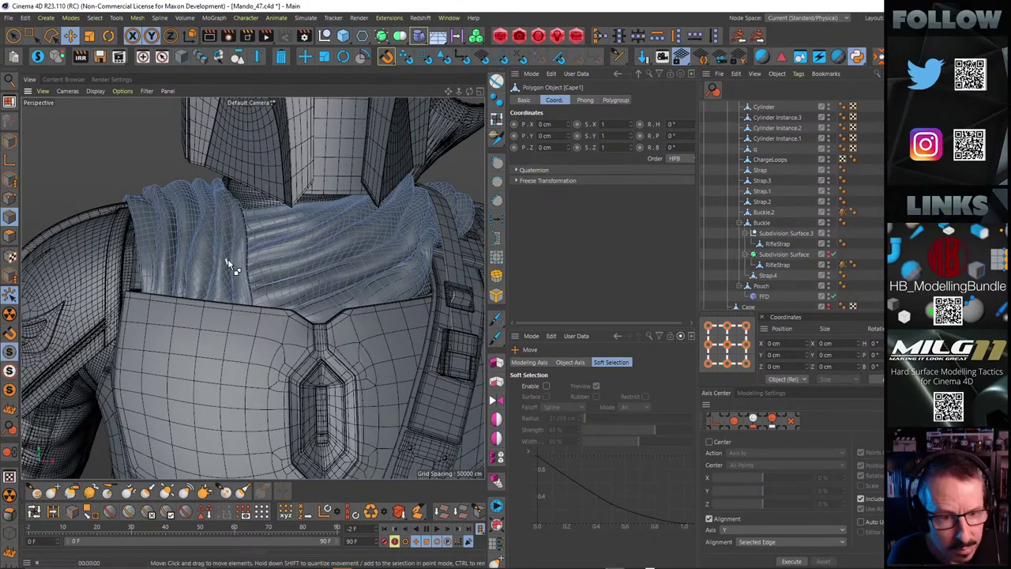
pyautogui.hotkey('ctrl', 'r')
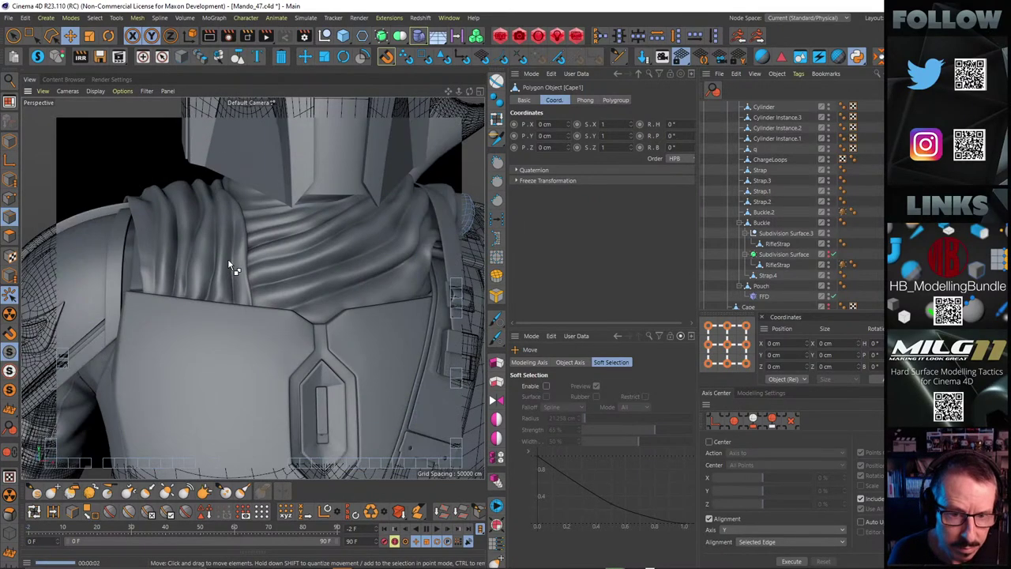
# Loop-select the supporting edge loop along the cape's shoulder hem and dissolve it
pyautogui.moveTo(237, 264)
pyautogui.keyDown('alt'); pyautogui.mouseDown()
pyautogui.moveTo(155, 215)
pyautogui.moveTo(129, 227)
pyautogui.moveTo(214, 205)
pyautogui.mouseUp(); pyautogui.keyUp('alt')
pyautogui.keyDown('alt'); pyautogui.moveTo(211, 204); pyautogui.dragTo(308, 190, button='right'); pyautogui.keyUp('alt')
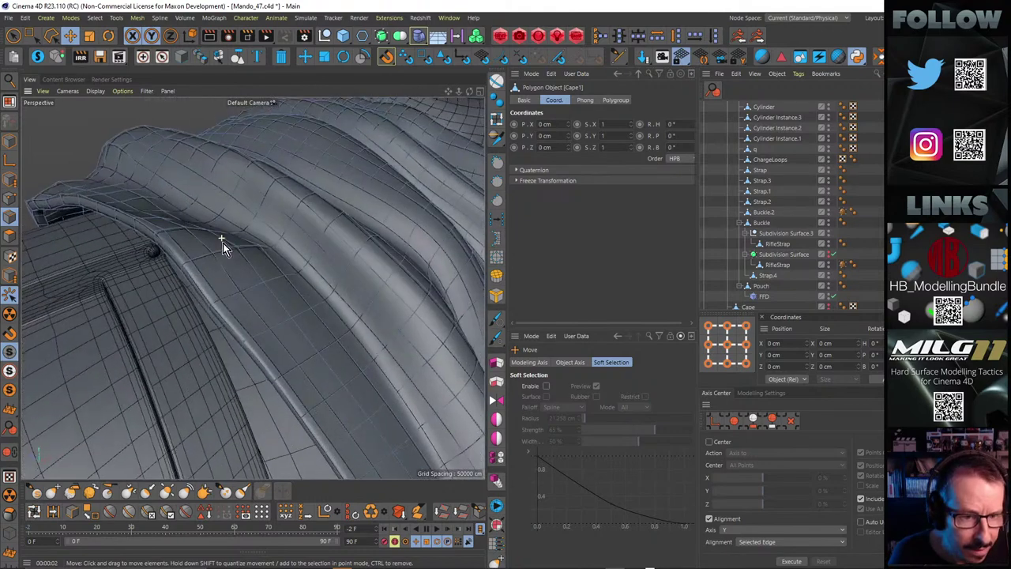
pyautogui.keyDown('alt'); pyautogui.moveTo(174, 251); pyautogui.dragTo(129, 289); pyautogui.keyUp('alt')
pyautogui.doubleClick(164, 244)
pyautogui.hotkey('ctrl', 'BackSpace')
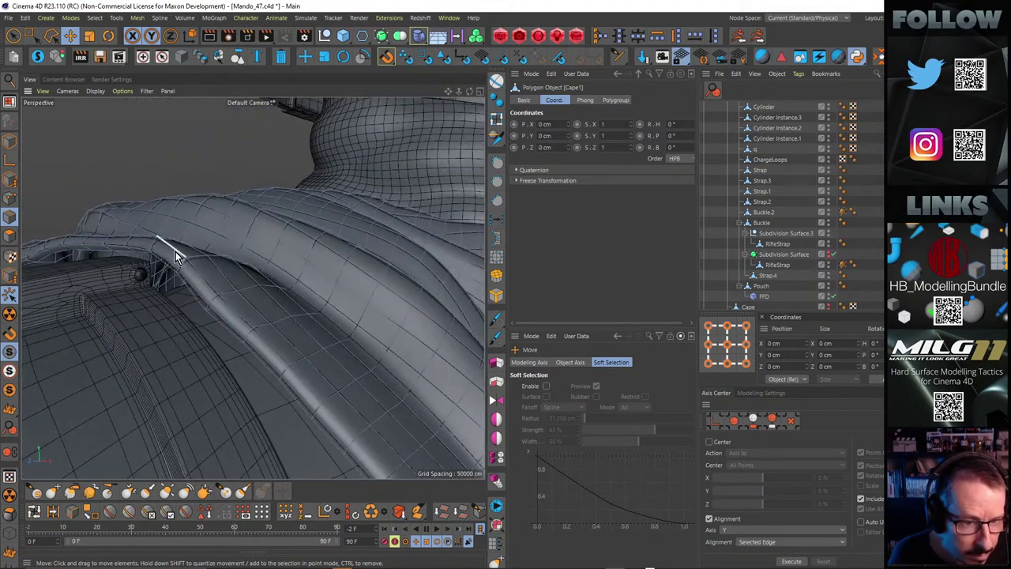
# Loop-select the cape's shoulder hem edge and the strip of polygons running along the hem
pyautogui.doubleClick(175, 251)
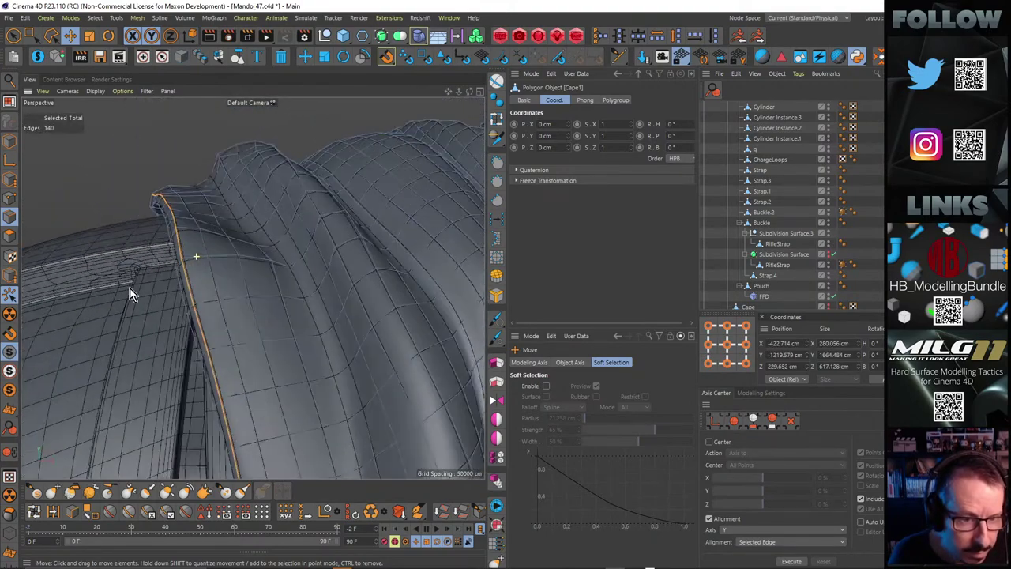
pyautogui.click(134, 284)
pyautogui.moveTo(241, 266)
pyautogui.keyDown('alt'); pyautogui.mouseDown()
pyautogui.moveTo(328, 216)
pyautogui.moveTo(259, 264)
pyautogui.moveTo(237, 233)
pyautogui.moveTo(267, 212)
pyautogui.moveTo(239, 242)
pyautogui.moveTo(212, 241)
pyautogui.moveTo(236, 247)
pyautogui.mouseUp(); pyautogui.keyUp('alt')
pyautogui.doubleClick(235, 251)
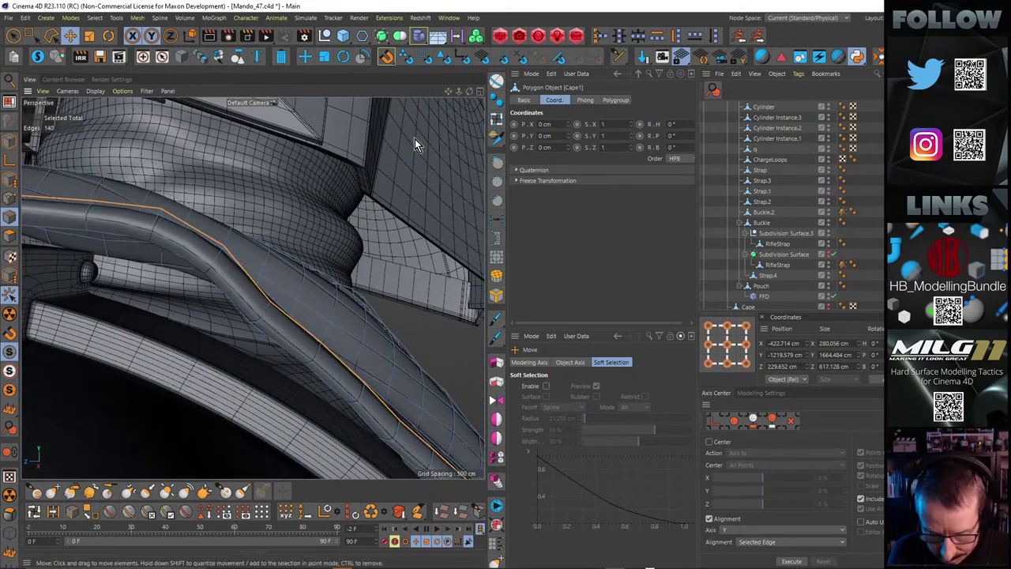
pyautogui.press('u')
pyautogui.press('l')
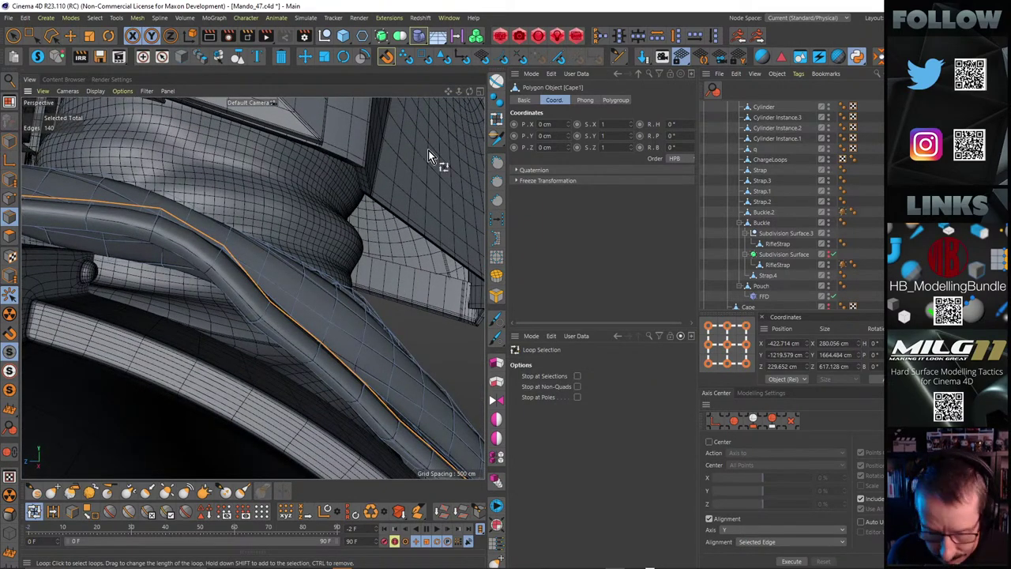
pyautogui.press('u')
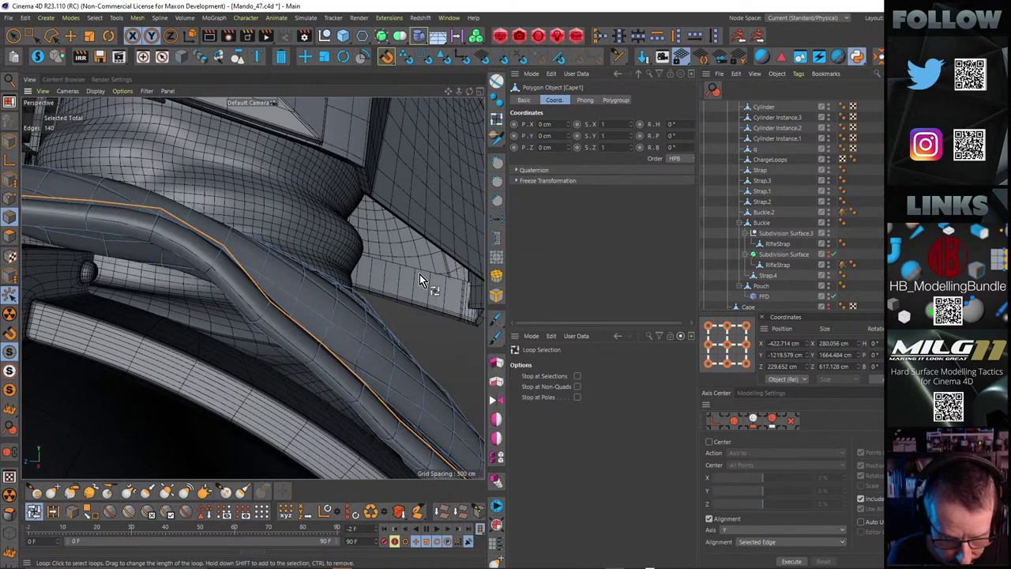
pyautogui.press('Return')
pyautogui.click(327, 273)
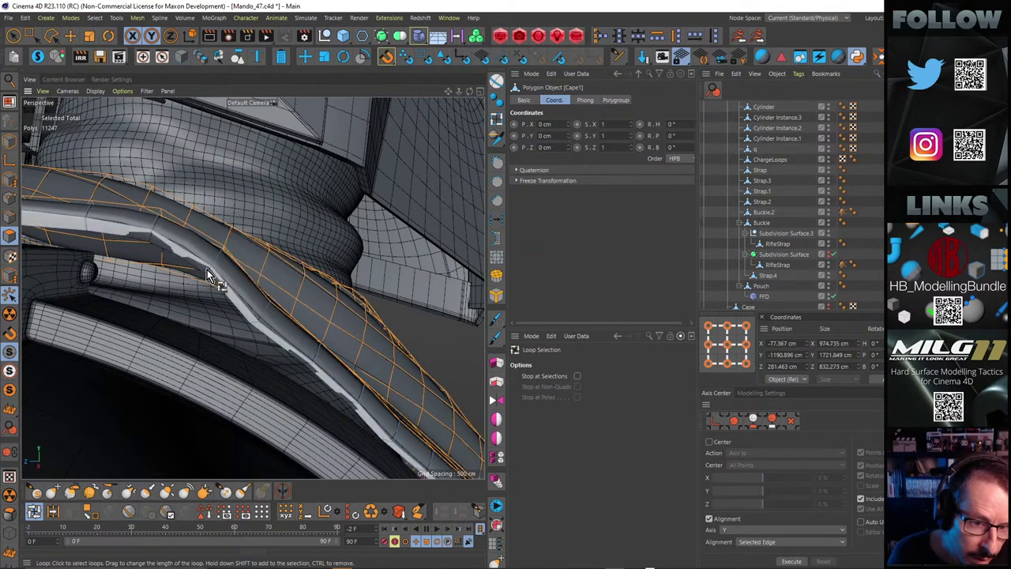
pyautogui.click(209, 273)
# Offset the selected cape hem polygons along their normals with Normal Move
pyautogui.keyDown('alt'); pyautogui.moveTo(216, 253); pyautogui.dragTo(118, 205); pyautogui.keyUp('alt')
pyautogui.press('m')
pyautogui.press('z')
# Smear the cape's hem points above the shoulder armour with the Brush at 25% strength and a 63.889 cm radius
pyautogui.click(9, 199)
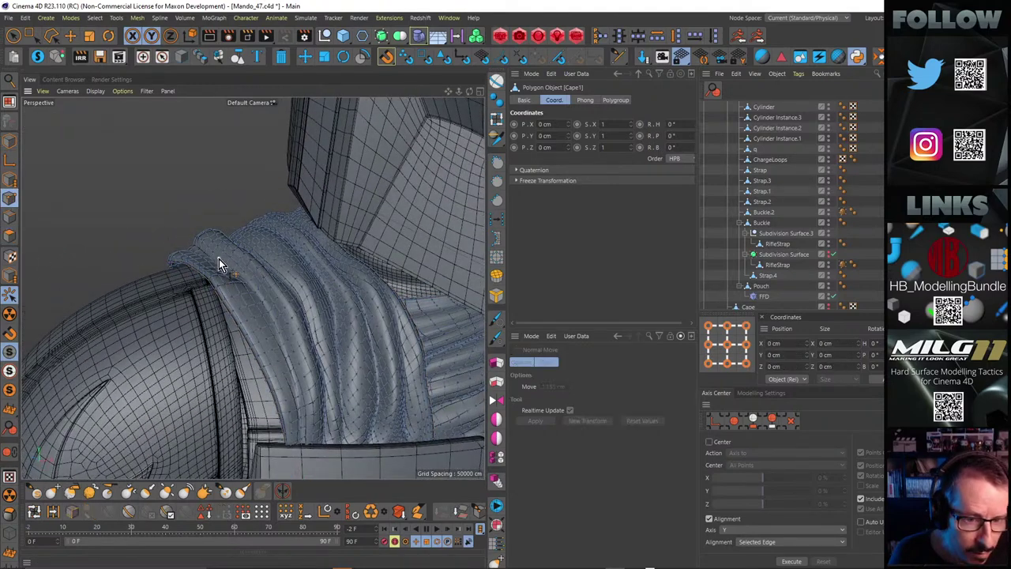
pyautogui.rightClick(159, 224)
pyautogui.press('Escape')
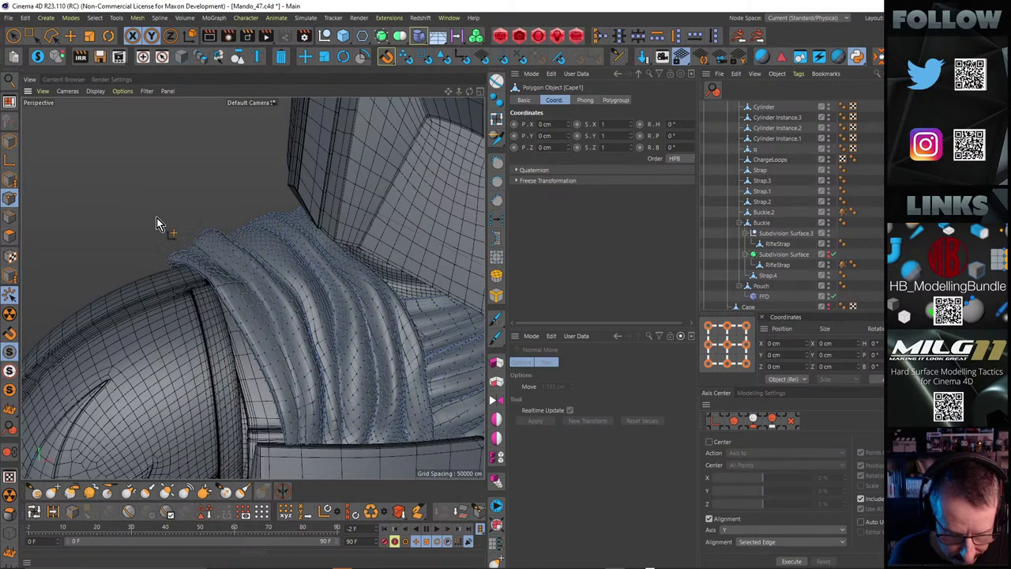
pyautogui.keyDown('alt'); pyautogui.moveTo(212, 282); pyautogui.dragTo(258, 266); pyautogui.keyUp('alt')
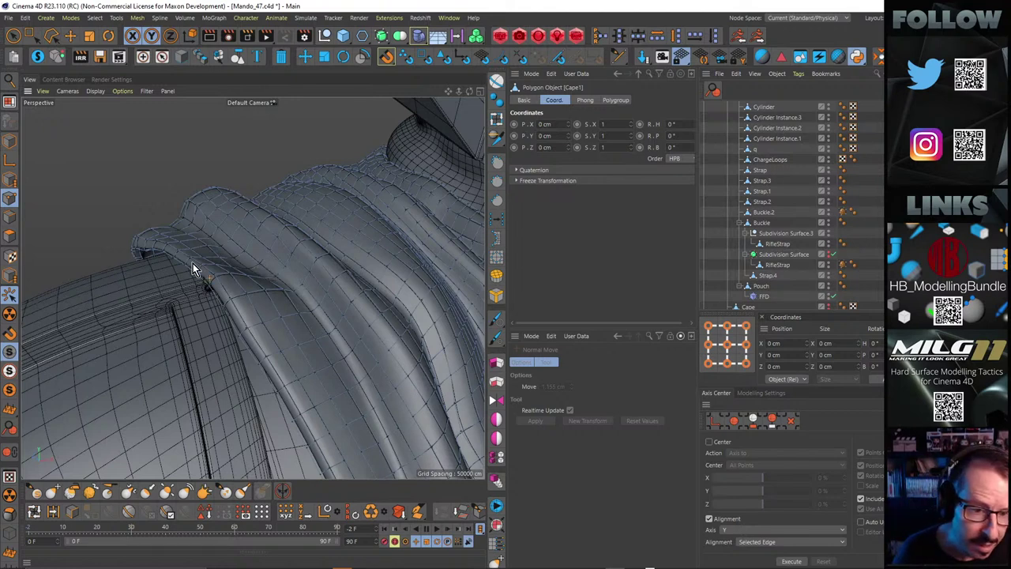
pyautogui.press('m')
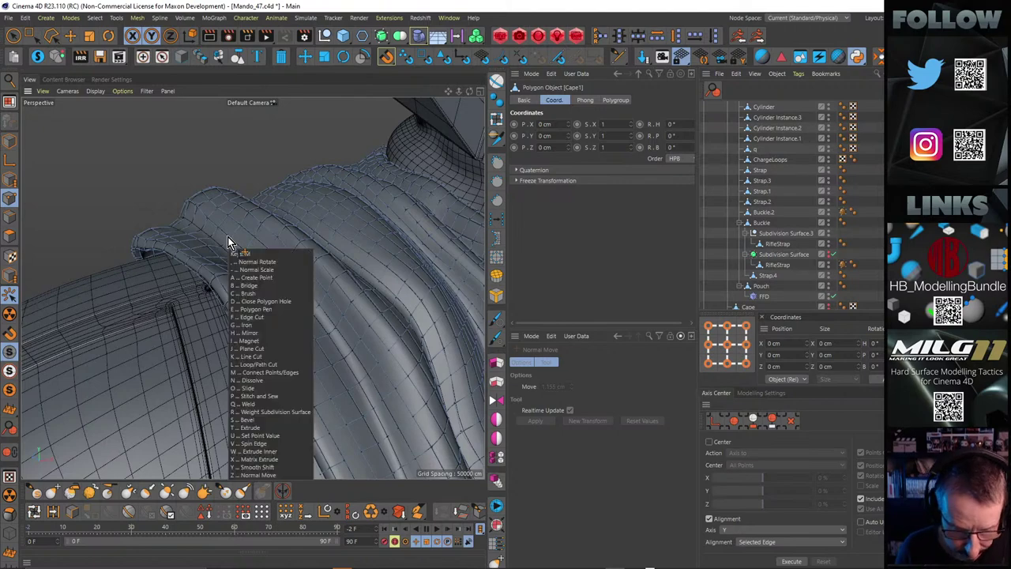
pyautogui.press('c')
pyautogui.moveTo(208, 269)
pyautogui.keyDown('alt'); pyautogui.mouseDown()
pyautogui.moveTo(196, 267)
pyautogui.moveTo(166, 175)
pyautogui.mouseUp(); pyautogui.keyUp('alt')
pyautogui.moveTo(158, 192); pyautogui.dragTo(197, 186, button='middle')
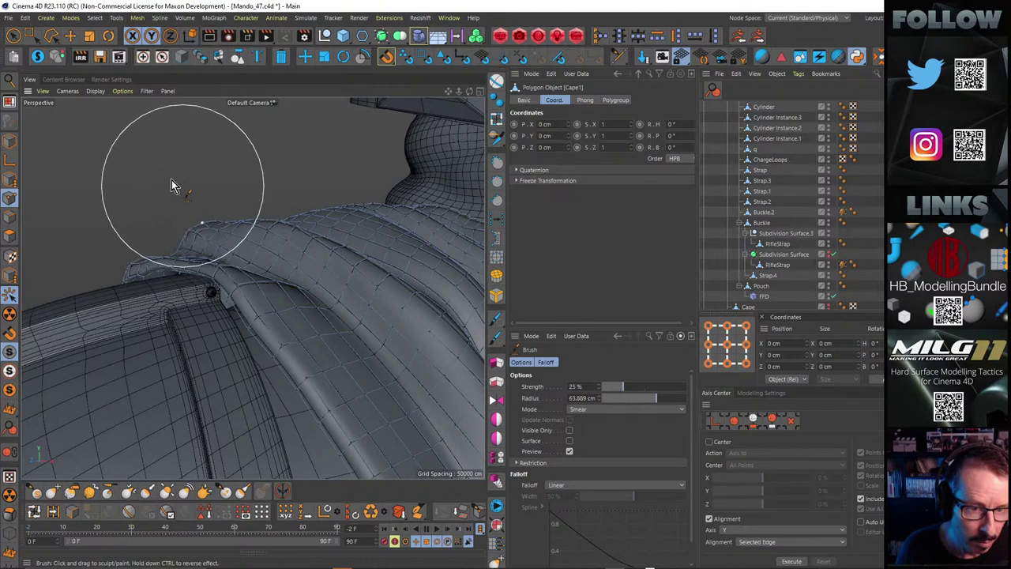
pyautogui.moveTo(172, 180)
pyautogui.keyDown('alt'); pyautogui.mouseDown()
pyautogui.moveTo(203, 164)
pyautogui.moveTo(210, 192)
pyautogui.mouseUp(); pyautogui.keyUp('alt')
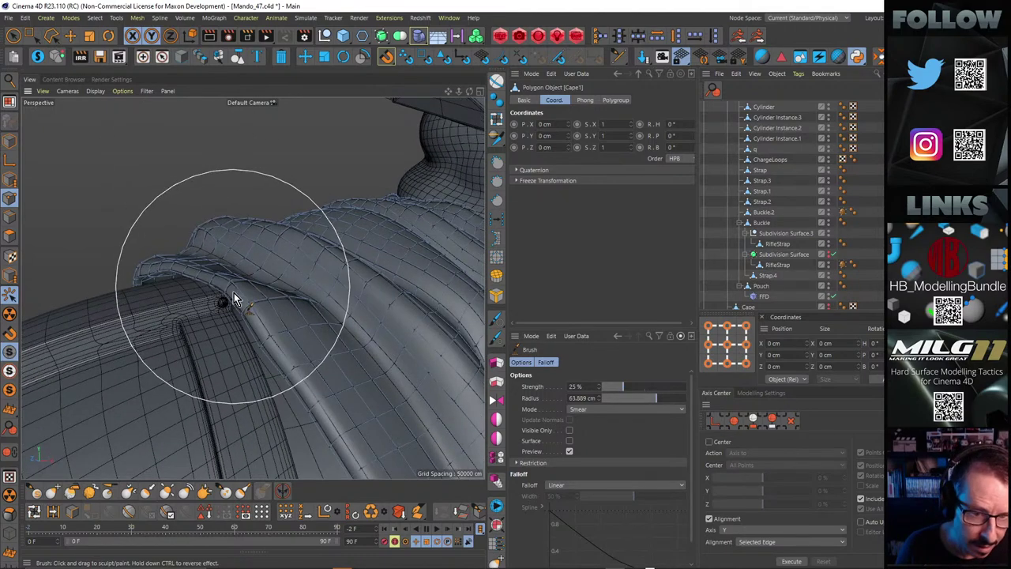
# Enlarge the Brush to a 103.783 cm radius and smear the cape's folds around the back of the shoulder armour
pyautogui.moveTo(232, 303)
pyautogui.keyDown('alt'); pyautogui.mouseDown()
pyautogui.moveTo(269, 286)
pyautogui.moveTo(152, 302)
pyautogui.moveTo(251, 311)
pyautogui.moveTo(152, 304)
pyautogui.moveTo(163, 336)
pyautogui.moveTo(248, 265)
pyautogui.moveTo(247, 298)
pyautogui.moveTo(180, 313)
pyautogui.moveTo(222, 308)
pyautogui.moveTo(184, 311)
pyautogui.moveTo(178, 264)
pyautogui.moveTo(127, 242)
pyautogui.moveTo(187, 293)
pyautogui.moveTo(182, 338)
pyautogui.mouseUp(); pyautogui.keyUp('alt')
pyautogui.keyDown('alt'); pyautogui.moveTo(181, 340); pyautogui.dragTo(272, 292, button='right'); pyautogui.keyUp('alt')
pyautogui.moveTo(312, 228); pyautogui.dragTo(347, 225, button='middle')
pyautogui.moveTo(252, 287)
pyautogui.keyDown('alt'); pyautogui.mouseDown()
pyautogui.moveTo(257, 315)
pyautogui.moveTo(353, 230)
pyautogui.moveTo(332, 237)
pyautogui.mouseUp(); pyautogui.keyUp('alt')
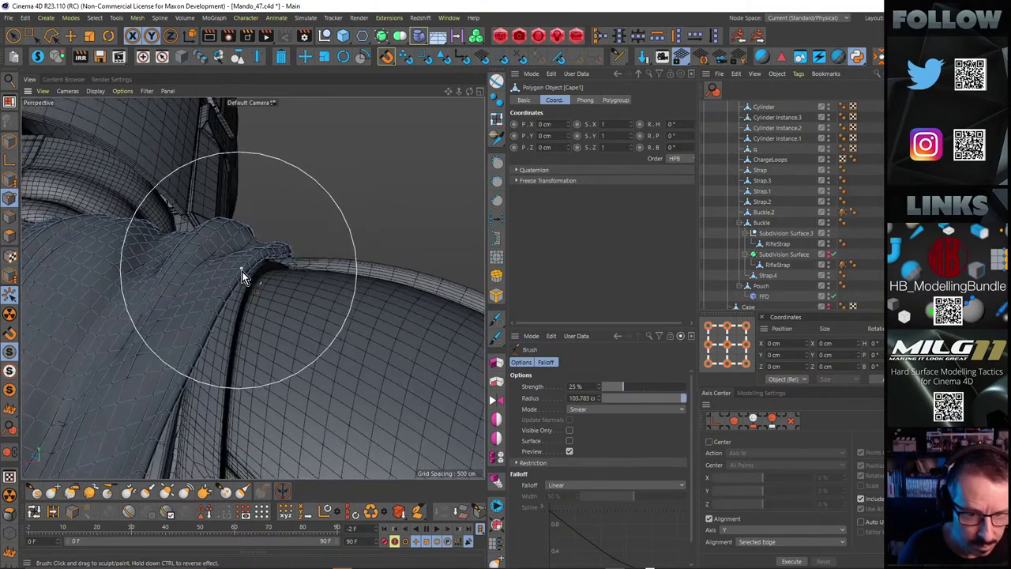
pyautogui.moveTo(245, 298)
pyautogui.keyDown('alt'); pyautogui.mouseDown()
pyautogui.moveTo(239, 266)
pyautogui.moveTo(287, 269)
pyautogui.moveTo(162, 334)
pyautogui.moveTo(294, 316)
pyautogui.moveTo(264, 304)
pyautogui.moveTo(292, 284)
pyautogui.moveTo(226, 300)
pyautogui.moveTo(316, 255)
pyautogui.mouseUp(); pyautogui.keyUp('alt')
pyautogui.scroll(-5, 291, 319)
pyautogui.scroll(4, 258, 298)
pyautogui.scroll(4, 234, 278)
pyautogui.keyDown('alt'); pyautogui.moveTo(250, 235); pyautogui.dragTo(280, 224); pyautogui.keyUp('alt')
pyautogui.keyDown('alt'); pyautogui.moveTo(253, 286); pyautogui.dragTo(389, 304); pyautogui.keyUp('alt')
pyautogui.keyDown('alt'); pyautogui.moveTo(253, 224); pyautogui.dragTo(350, 261); pyautogui.keyUp('alt')
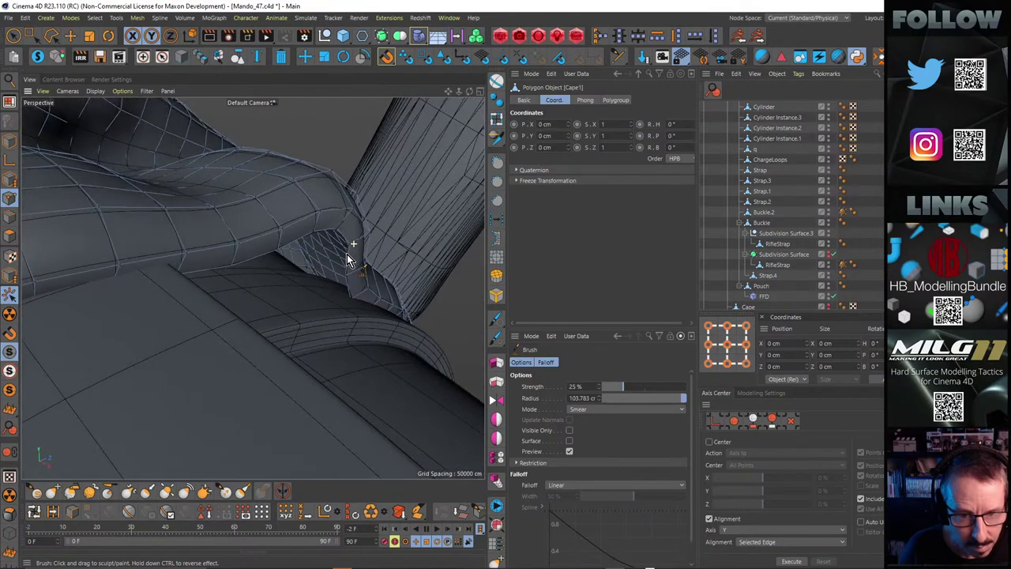
# Loop-select the cape's border edges to trace the hem, isolate the cape in the viewport and clear the selection
pyautogui.press('Return')
pyautogui.press('e')
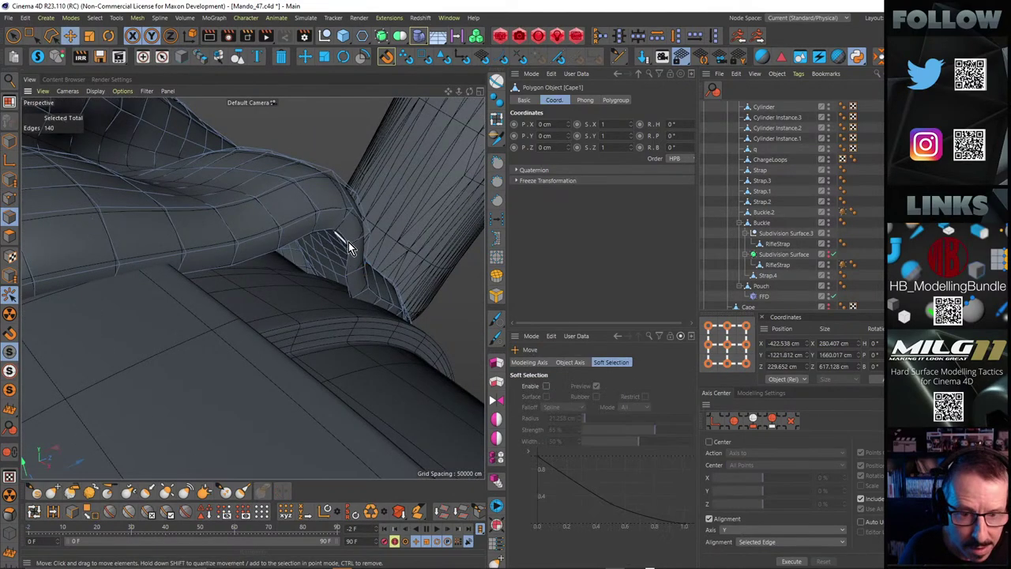
pyautogui.keyDown('alt'); pyautogui.moveTo(360, 264); pyautogui.dragTo(328, 259); pyautogui.keyUp('alt')
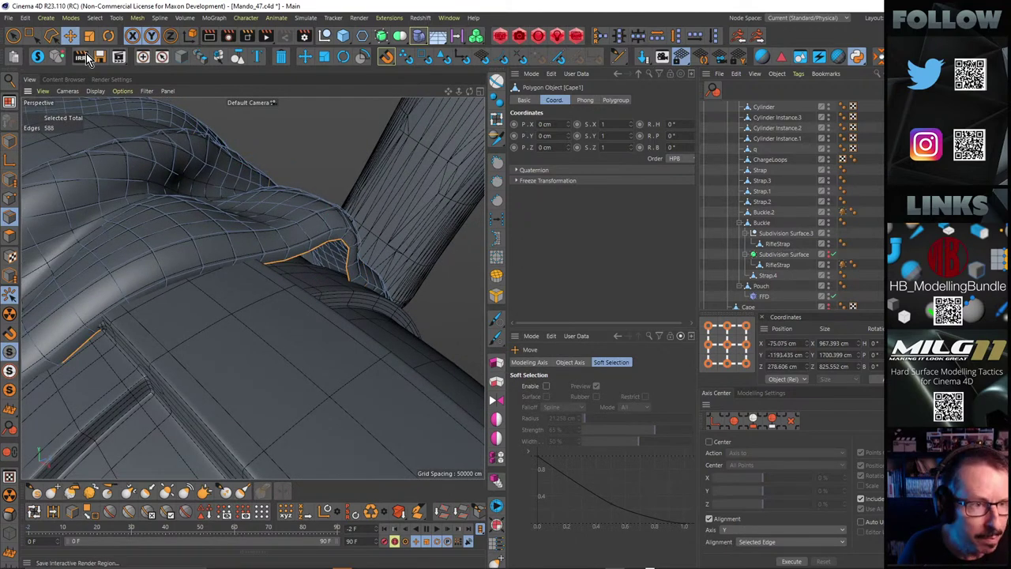
pyautogui.click(37, 58)
pyautogui.scroll(5, 265, 223)
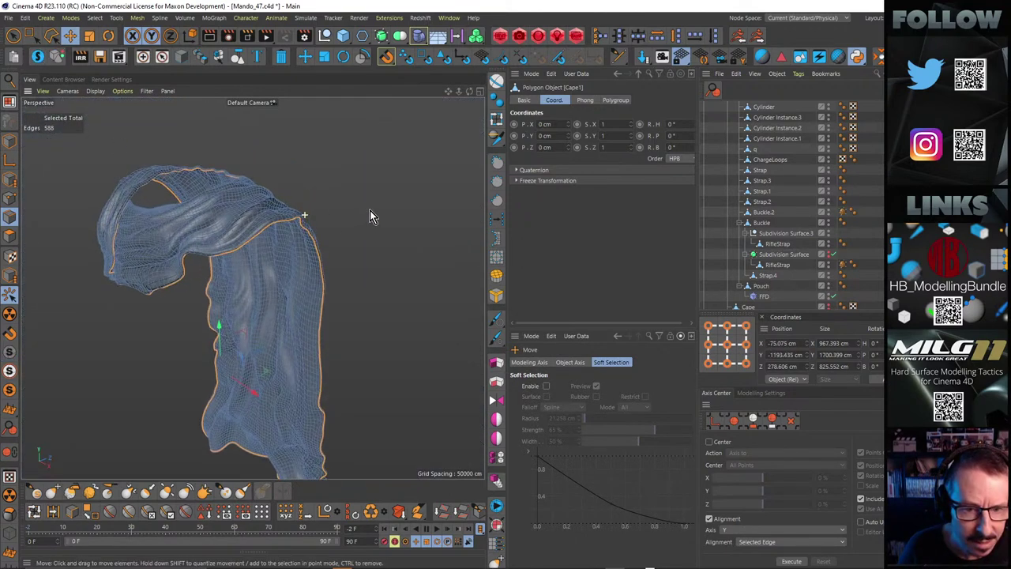
pyautogui.click(336, 188)
# Select eight edges along the cape's inner shoulder corner and extrude them by -13.5 cm with an edge rotation of 335.2°
pyautogui.scroll(4, 293, 218)
pyautogui.keyDown('alt'); pyautogui.moveTo(291, 216); pyautogui.dragTo(310, 160); pyautogui.keyUp('alt')
pyautogui.scroll(4, 289, 209)
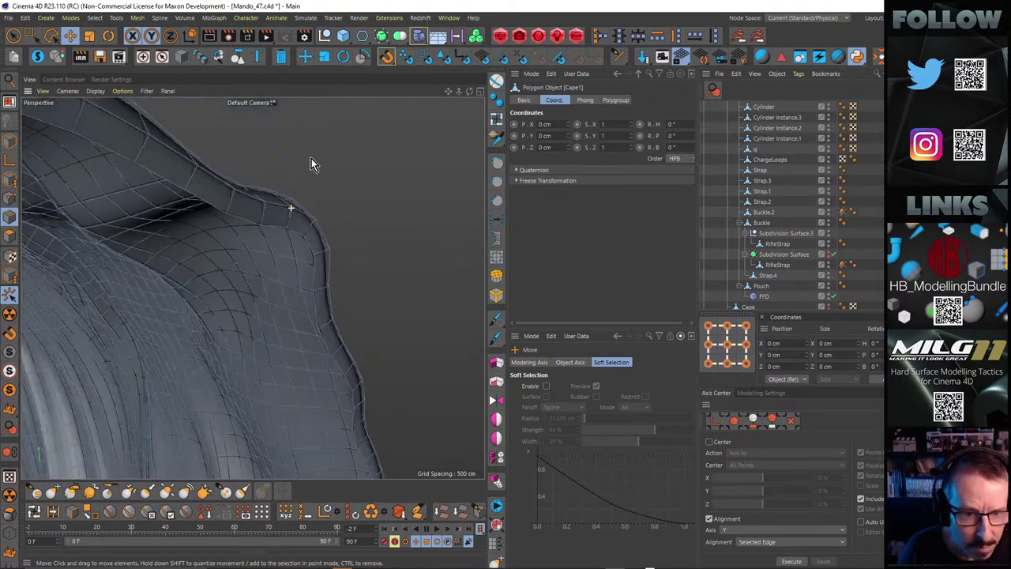
pyautogui.click(167, 178)
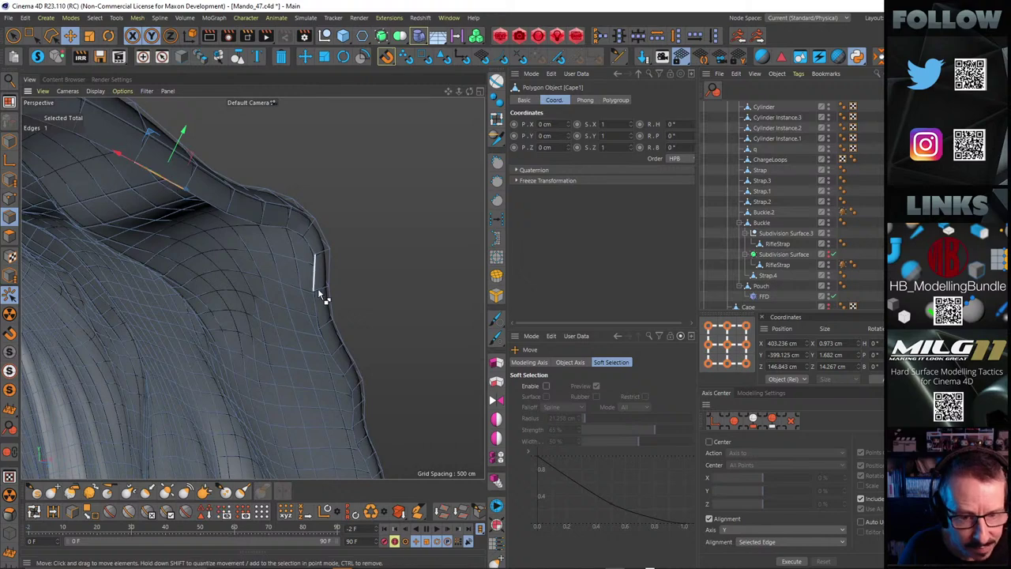
pyautogui.moveTo(313, 251)
pyautogui.keyDown('alt'); pyautogui.mouseDown()
pyautogui.moveTo(320, 286)
pyautogui.moveTo(291, 325)
pyautogui.moveTo(353, 254)
pyautogui.moveTo(327, 254)
pyautogui.mouseUp(); pyautogui.keyUp('alt')
pyautogui.press('d')
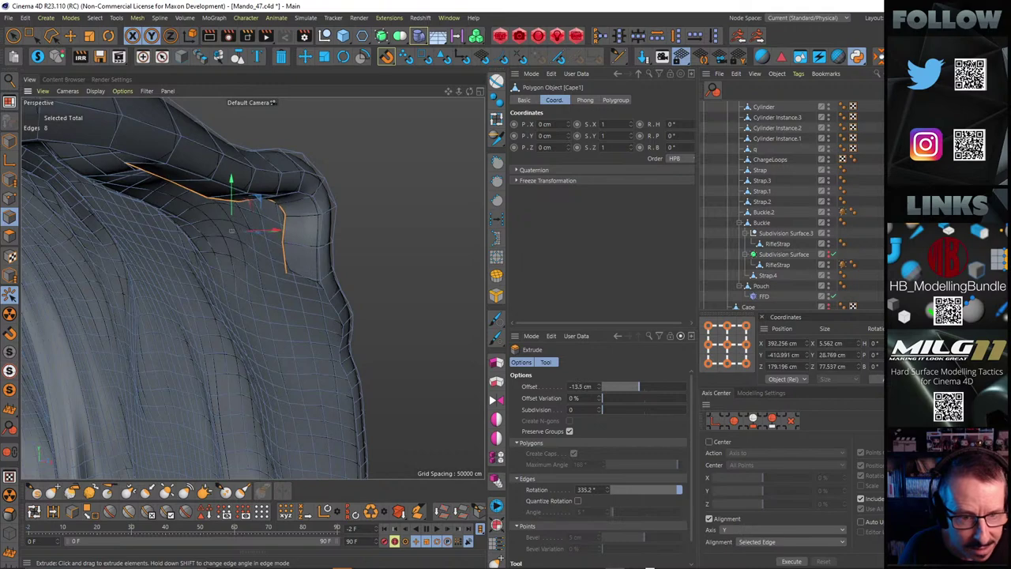
# Show the whole model again and move the extruded shoulder-corner edges under the cape's fold to about 357 cm in X
pyautogui.keyDown('alt'); pyautogui.moveTo(397, 256); pyautogui.dragTo(309, 277); pyautogui.keyUp('alt')
pyautogui.click(38, 56)
pyautogui.keyDown('alt'); pyautogui.moveTo(206, 130); pyautogui.dragTo(268, 189); pyautogui.keyUp('alt')
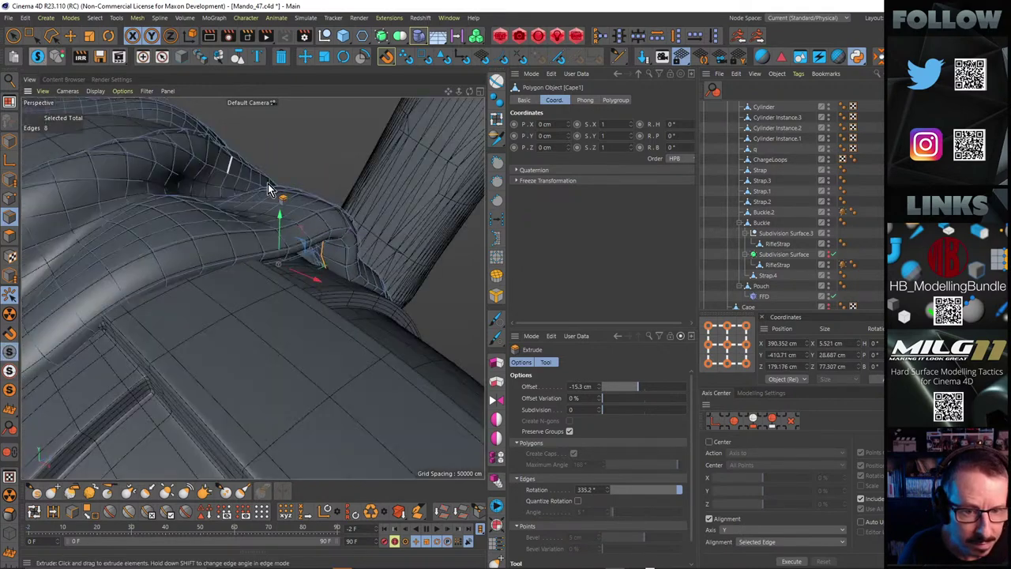
pyautogui.keyDown('alt'); pyautogui.moveTo(326, 233); pyautogui.dragTo(312, 283); pyautogui.keyUp('alt')
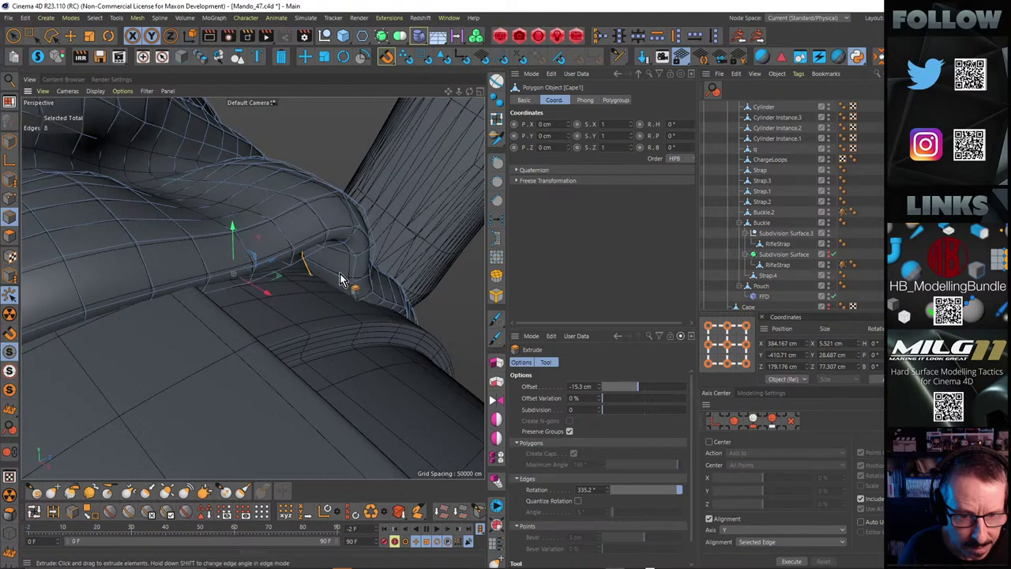
pyautogui.keyDown('alt'); pyautogui.moveTo(339, 282); pyautogui.dragTo(318, 237); pyautogui.keyUp('alt')
pyautogui.scroll(-5, 304, 243)
pyautogui.scroll(5, 304, 243)
pyautogui.scroll(3, 319, 237)
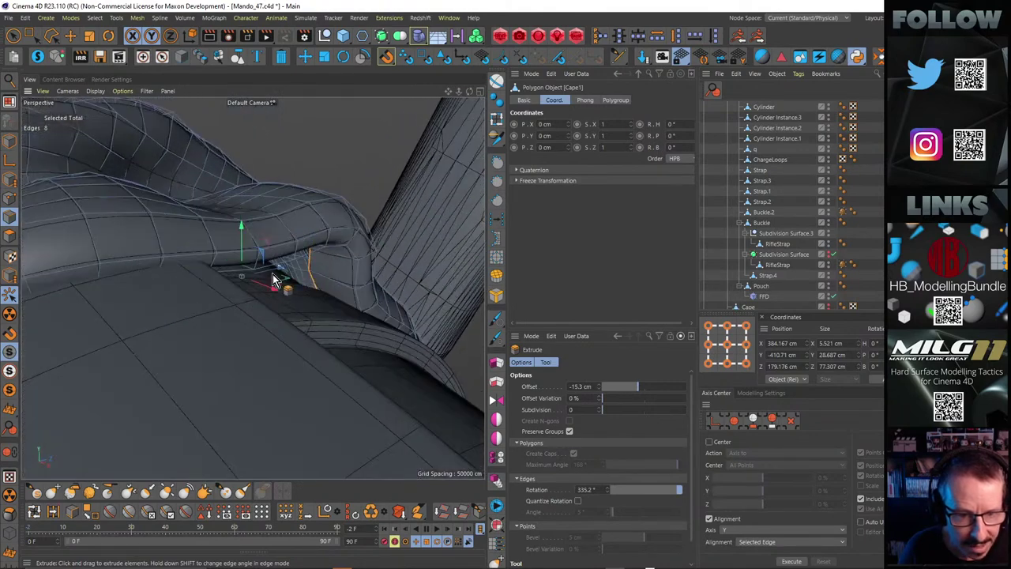
pyautogui.moveTo(270, 290); pyautogui.dragTo(299, 265)
# Add a loop cut at 53.194% offset across the newly extruded strip at the cape's shoulder corner
pyautogui.press('k')
pyautogui.press('l')
pyautogui.click(312, 278)
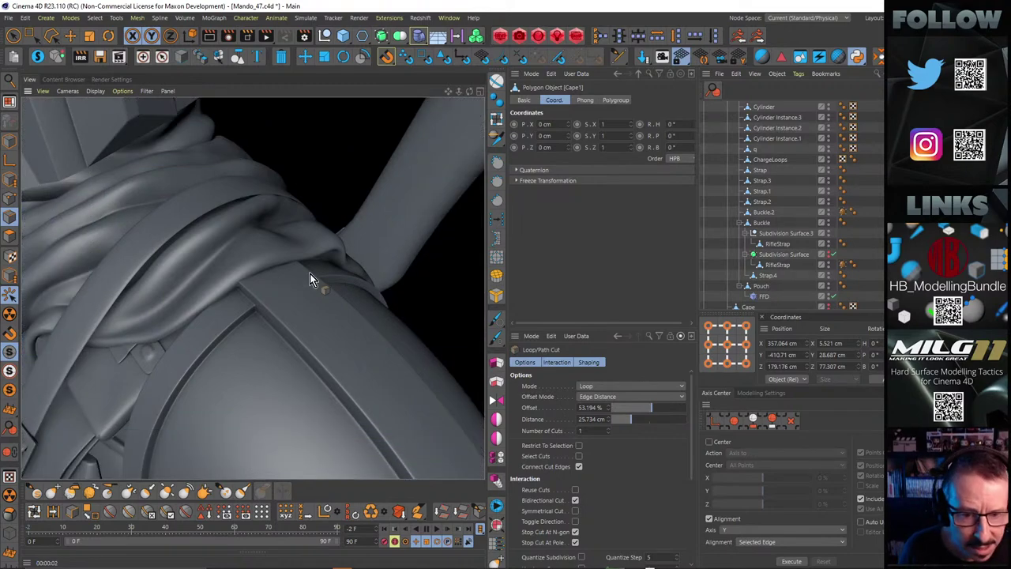
pyautogui.moveTo(222, 296)
pyautogui.keyDown('alt'); pyautogui.mouseDown()
pyautogui.moveTo(248, 282)
pyautogui.moveTo(298, 218)
pyautogui.moveTo(315, 223)
pyautogui.moveTo(286, 247)
pyautogui.moveTo(281, 307)
pyautogui.mouseUp(); pyautogui.keyUp('alt')
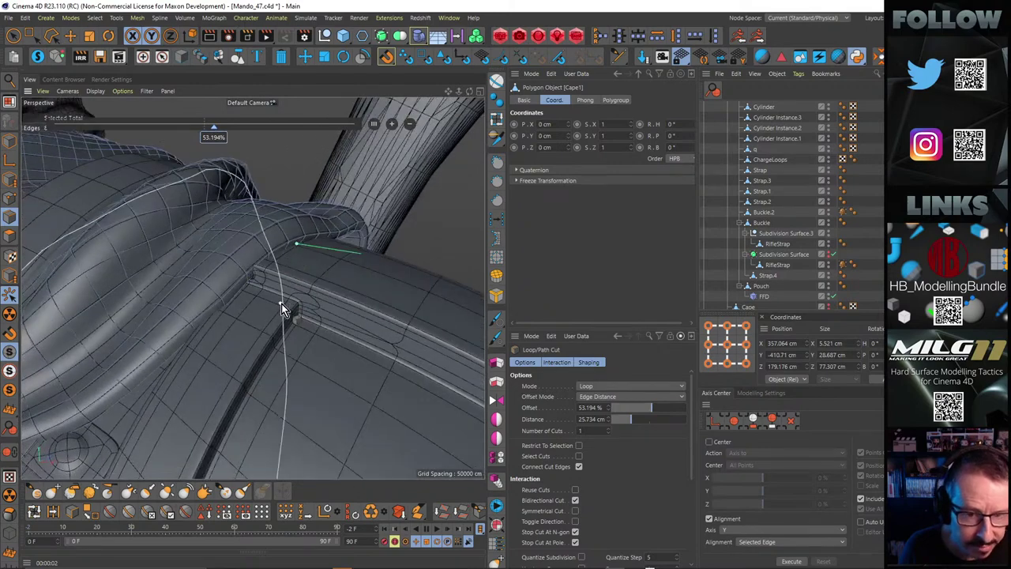
# Smear the cape's corner over the shoulder armour with the Brush at 25% strength and a 103.783 cm radius
pyautogui.press('m')
pyautogui.press('c')
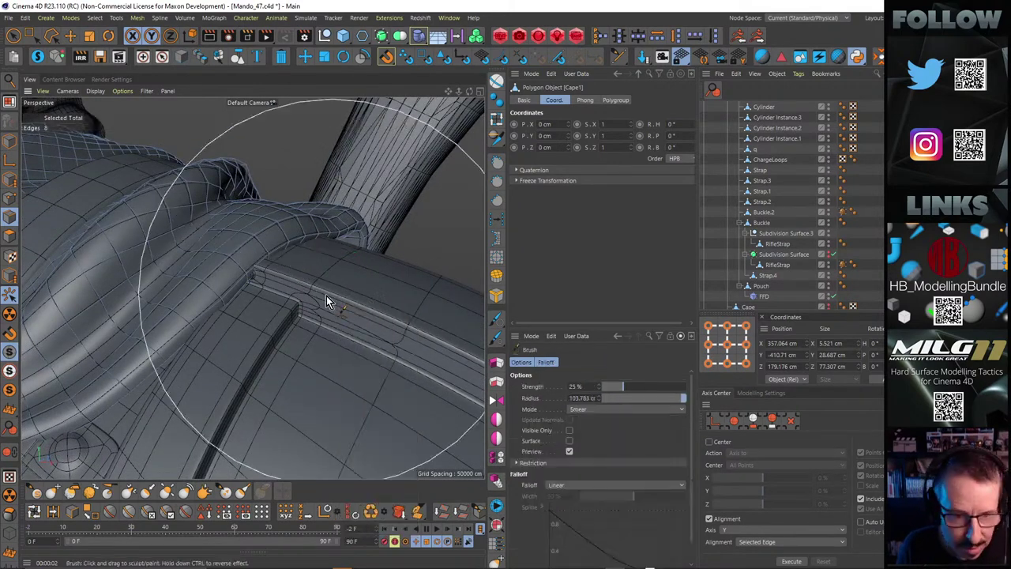
pyautogui.moveTo(302, 265)
pyautogui.keyDown('alt'); pyautogui.mouseDown()
pyautogui.moveTo(410, 278)
pyautogui.moveTo(383, 295)
pyautogui.mouseUp(); pyautogui.keyUp('alt')
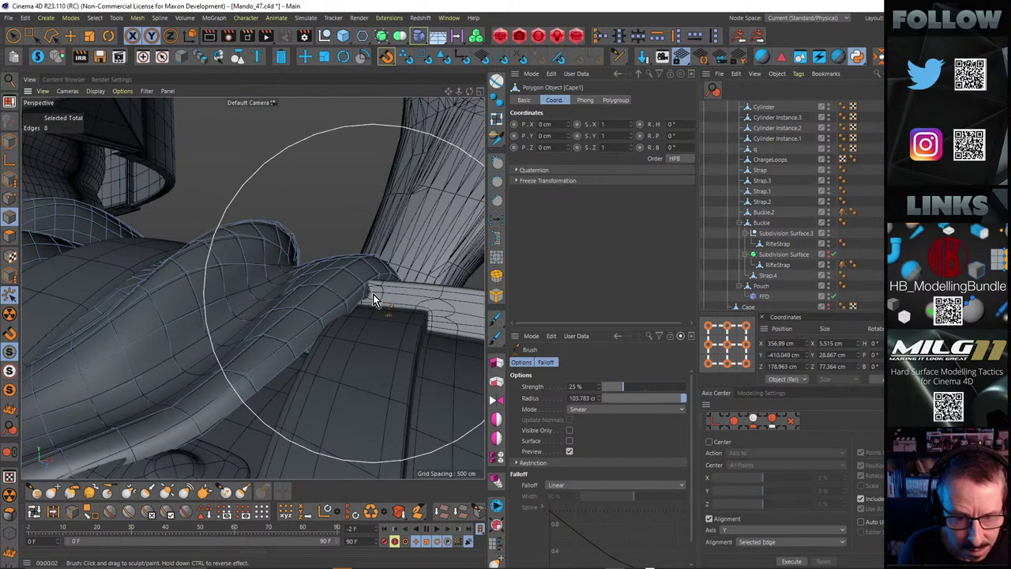
pyautogui.keyDown('alt'); pyautogui.moveTo(313, 202); pyautogui.dragTo(282, 203); pyautogui.keyUp('alt')
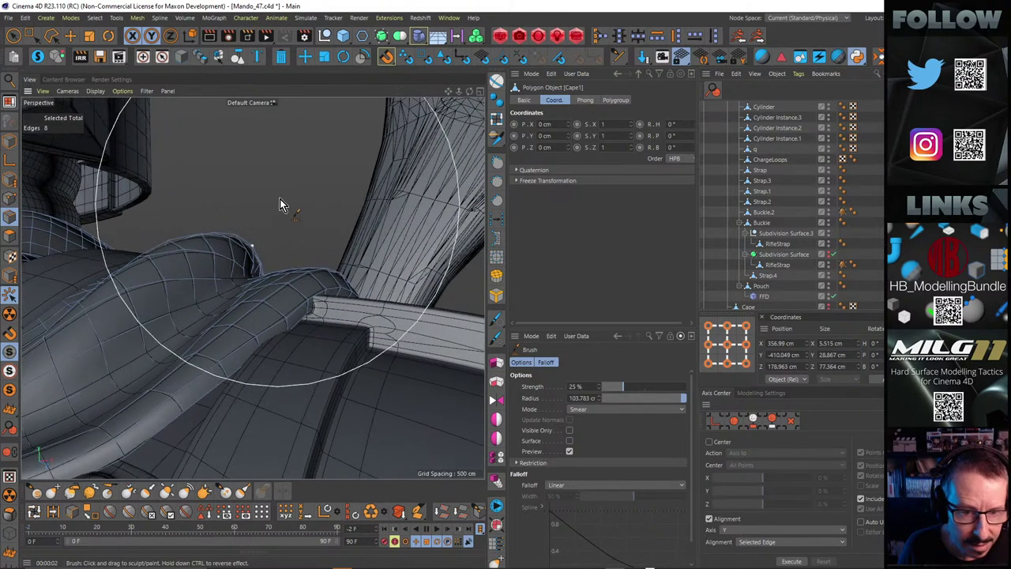
pyautogui.moveTo(297, 433)
pyautogui.keyDown('alt'); pyautogui.mouseDown()
pyautogui.moveTo(293, 343)
pyautogui.moveTo(341, 292)
pyautogui.mouseUp(); pyautogui.keyUp('alt')
pyautogui.press('s')
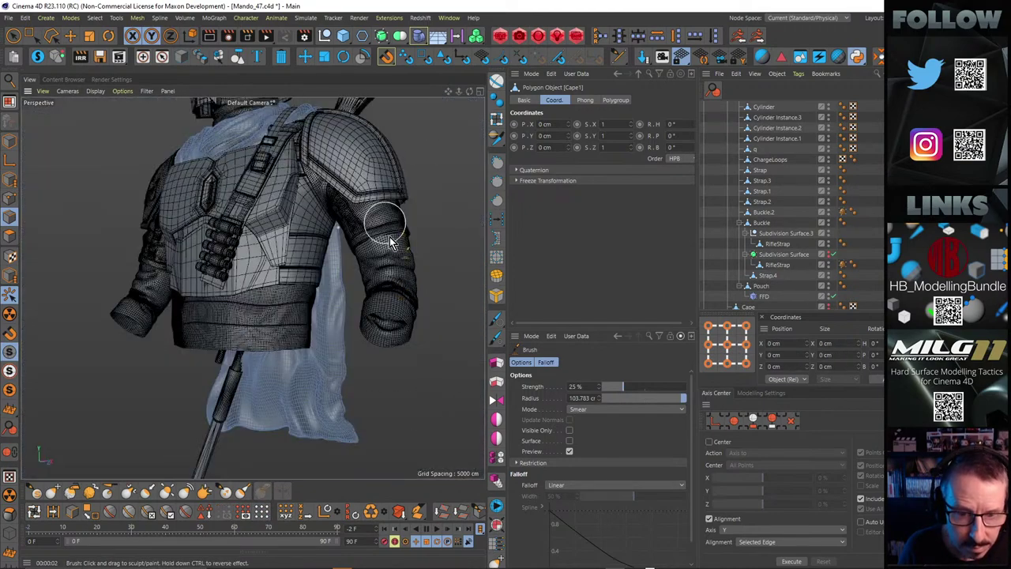
# Reduce the Brush radius to 66.235 cm and smear the cape's hem beside the rifle strap, above the pouch
pyautogui.keyDown('alt'); pyautogui.moveTo(343, 159); pyautogui.dragTo(368, 318); pyautogui.keyUp('alt')
pyautogui.keyDown('alt'); pyautogui.moveTo(368, 319); pyautogui.dragTo(372, 339, button='middle'); pyautogui.keyUp('alt')
pyautogui.moveTo(314, 189)
pyautogui.keyDown('alt'); pyautogui.mouseDown(button='right')
pyautogui.moveTo(417, 178)
pyautogui.moveTo(414, 217)
pyautogui.mouseUp(button='right'); pyautogui.keyUp('alt')
pyautogui.keyDown('alt'); pyautogui.moveTo(414, 216); pyautogui.dragTo(330, 259); pyautogui.keyUp('alt')
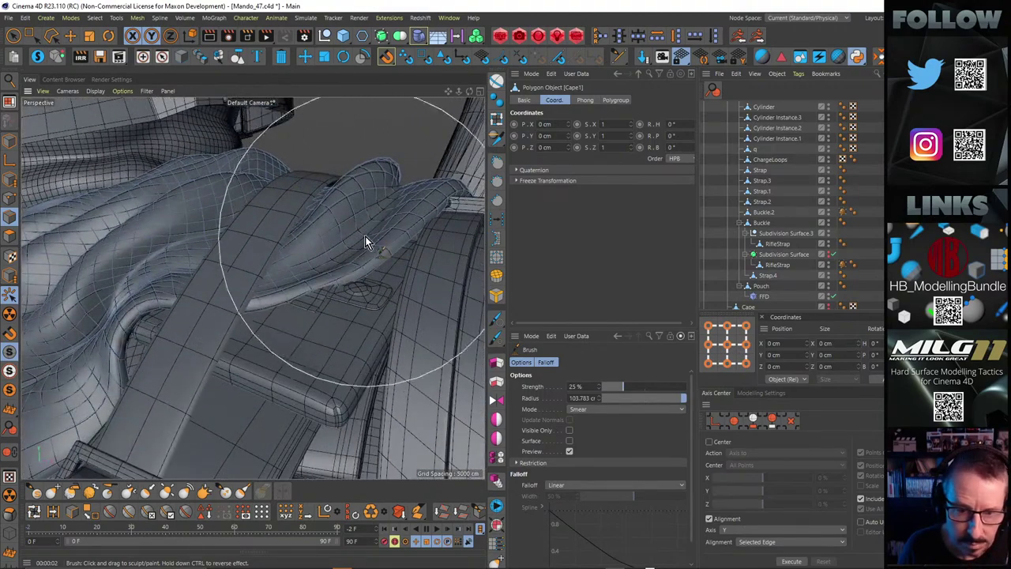
pyautogui.moveTo(390, 143); pyautogui.dragTo(348, 157, button='middle')
pyautogui.moveTo(348, 163)
pyautogui.keyDown('alt'); pyautogui.mouseDown()
pyautogui.moveTo(363, 244)
pyautogui.moveTo(326, 293)
pyautogui.mouseUp(); pyautogui.keyUp('alt')
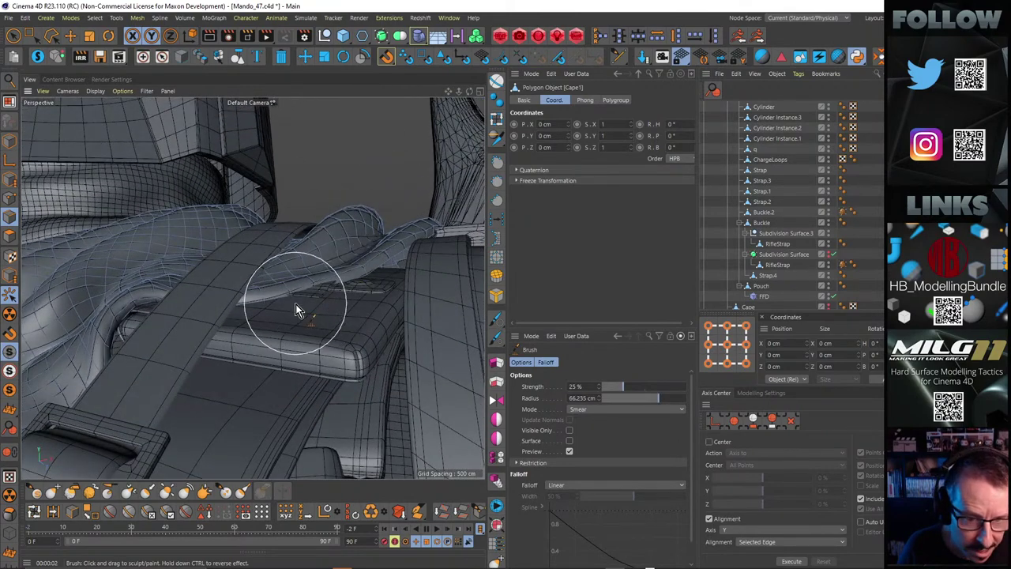
pyautogui.keyDown('alt'); pyautogui.moveTo(339, 282); pyautogui.dragTo(363, 274, button='right'); pyautogui.keyUp('alt')
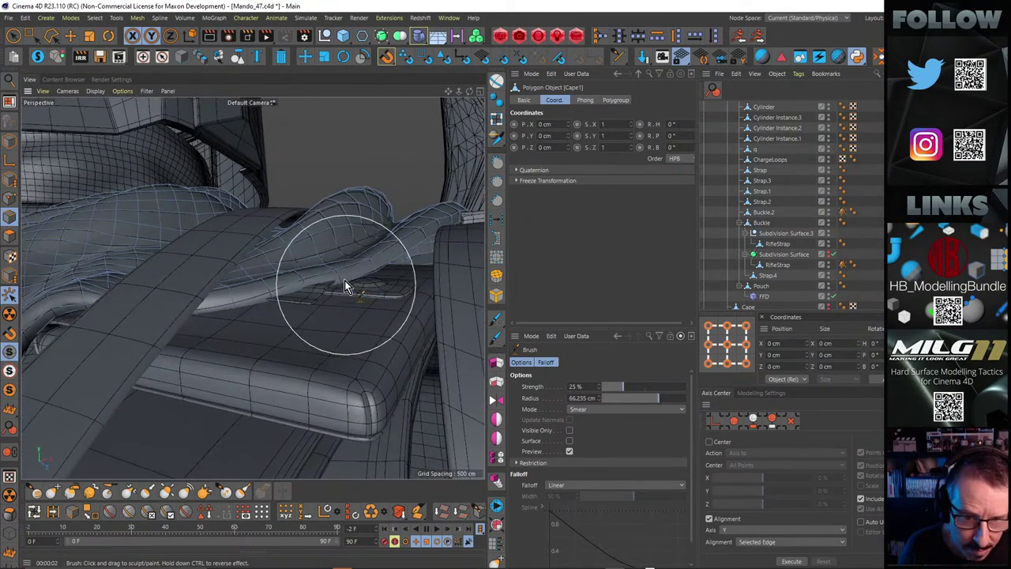
pyautogui.moveTo(373, 256)
pyautogui.keyDown('alt'); pyautogui.mouseDown()
pyautogui.moveTo(398, 293)
pyautogui.moveTo(389, 290)
pyautogui.mouseUp(); pyautogui.keyUp('alt')
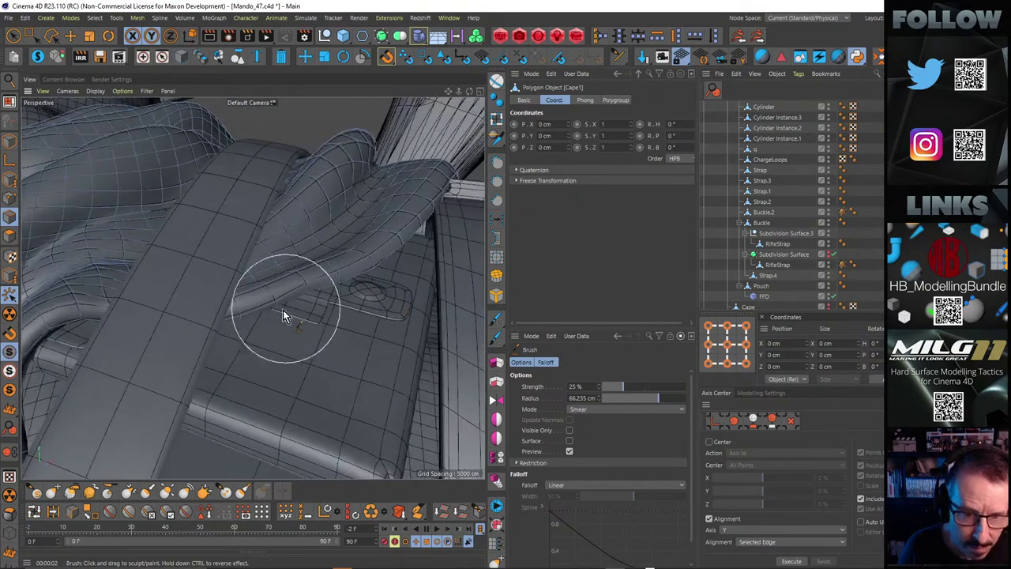
pyautogui.moveTo(283, 310)
pyautogui.keyDown('alt'); pyautogui.mouseDown()
pyautogui.moveTo(292, 276)
pyautogui.moveTo(289, 316)
pyautogui.moveTo(249, 316)
pyautogui.moveTo(230, 338)
pyautogui.moveTo(234, 329)
pyautogui.moveTo(216, 332)
pyautogui.moveTo(231, 301)
pyautogui.moveTo(249, 328)
pyautogui.moveTo(332, 289)
pyautogui.moveTo(339, 323)
pyautogui.moveTo(326, 310)
pyautogui.mouseUp(); pyautogui.keyUp('alt')
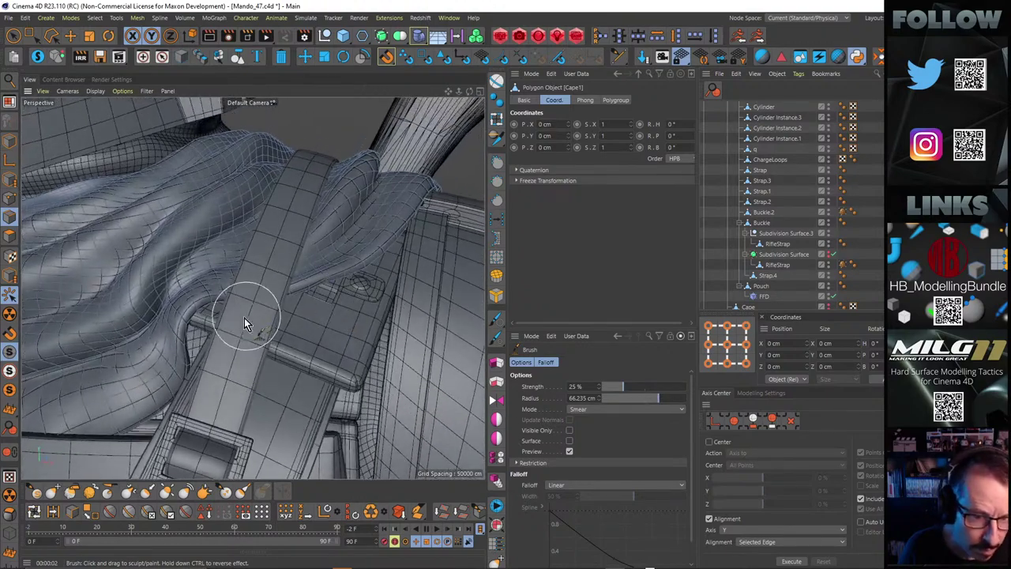
pyautogui.scroll(4, 237, 311)
pyautogui.keyDown('alt'); pyautogui.moveTo(210, 288); pyautogui.dragTo(200, 231); pyautogui.keyUp('alt')
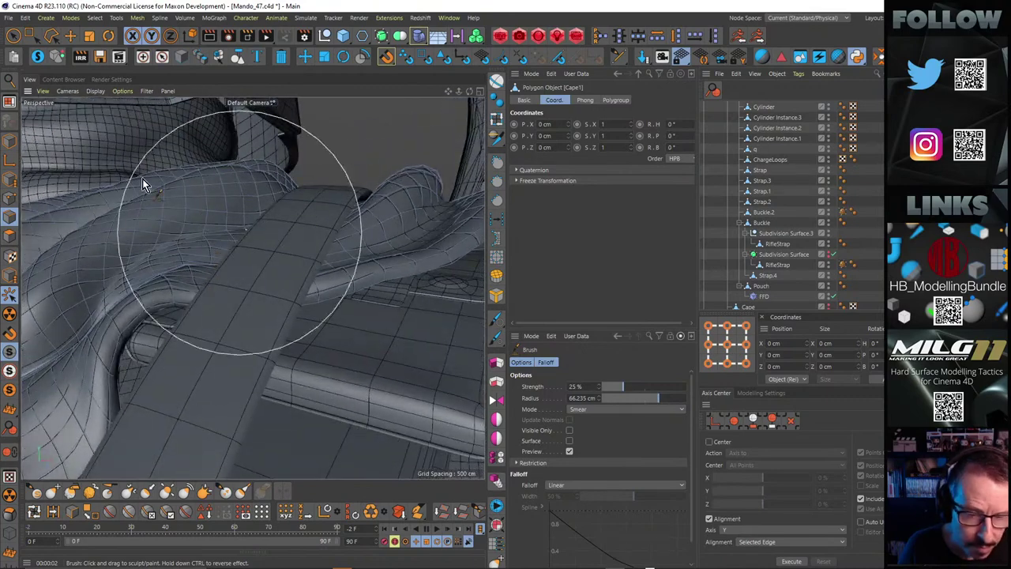
# Select eleven hem edges between the rifle strap and shoulder armour and extrude them by -33.2 cm with an edge rotation of 359.321°
pyautogui.click(70, 37)
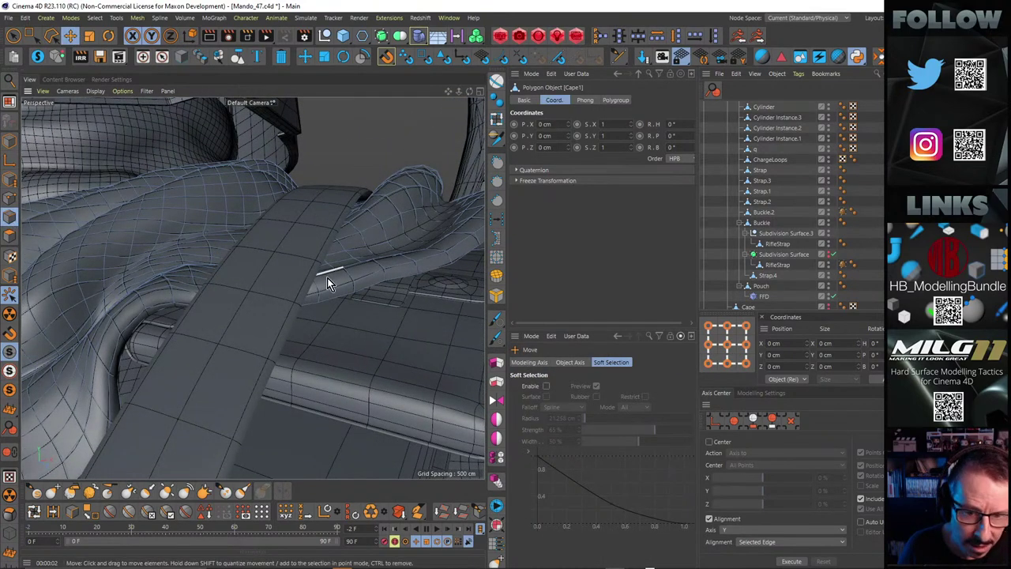
pyautogui.click(306, 305)
pyautogui.keyDown('alt'); pyautogui.moveTo(306, 304); pyautogui.dragTo(281, 272); pyautogui.keyUp('alt')
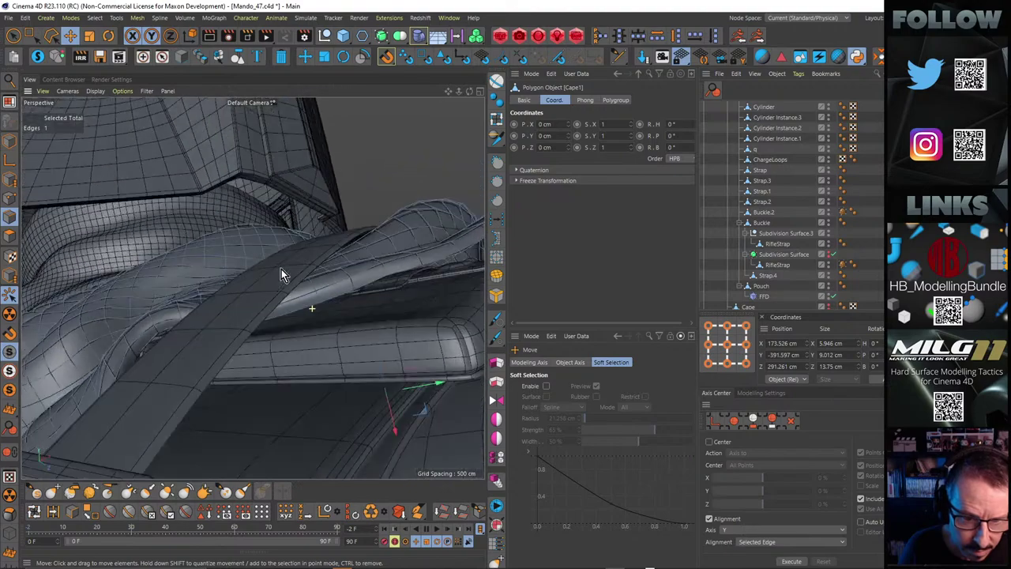
pyautogui.click(280, 317)
pyautogui.keyDown('alt'); pyautogui.moveTo(352, 287); pyautogui.dragTo(441, 278); pyautogui.keyUp('alt')
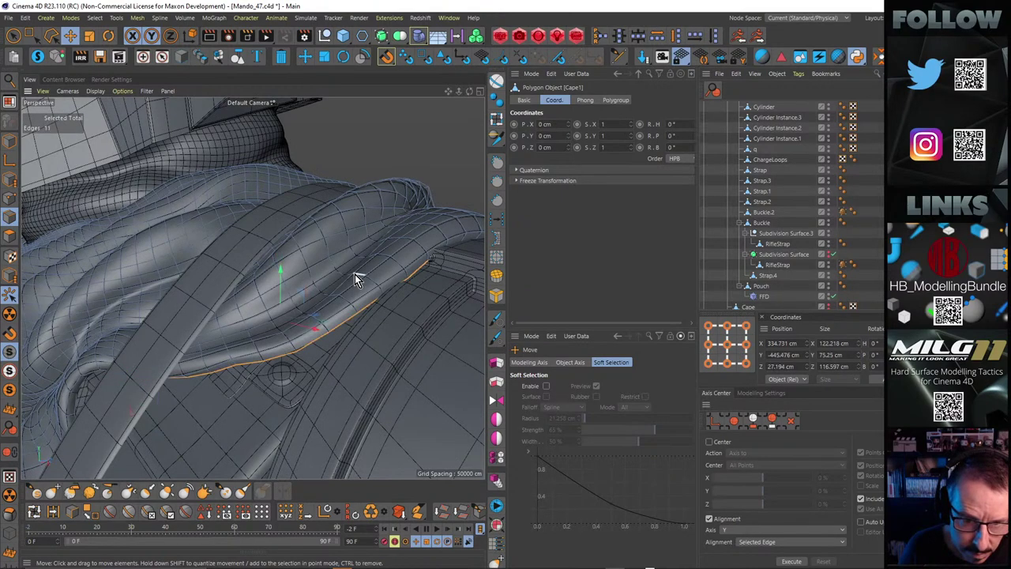
pyautogui.keyDown('alt'); pyautogui.moveTo(355, 274); pyautogui.dragTo(381, 278); pyautogui.keyUp('alt')
pyautogui.press('d')
pyautogui.keyDown('alt'); pyautogui.moveTo(345, 308); pyautogui.dragTo(349, 279); pyautogui.keyUp('alt')
pyautogui.moveTo(447, 340); pyautogui.dragTo(434, 340)
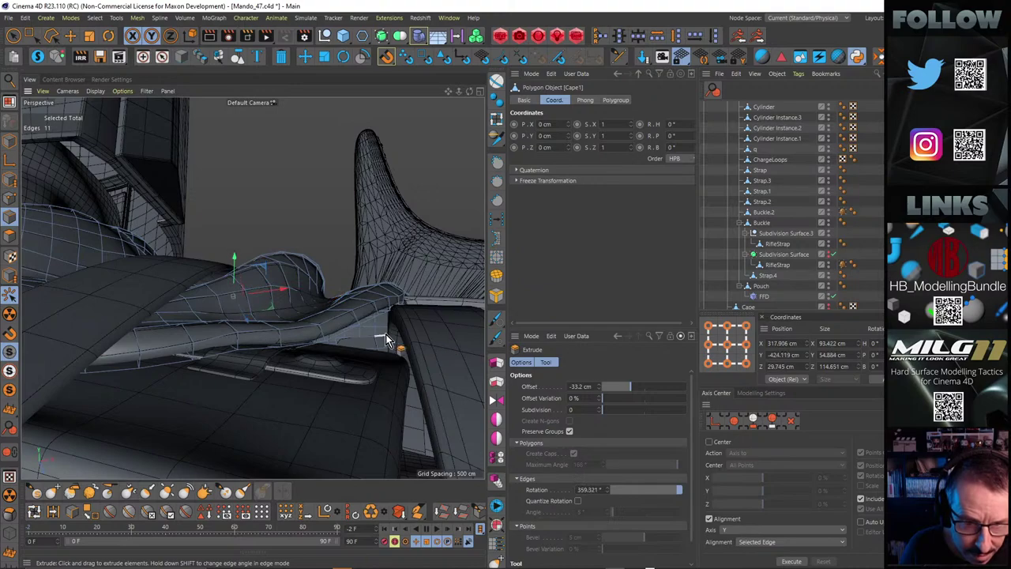
pyautogui.keyDown('alt'); pyautogui.moveTo(385, 340); pyautogui.dragTo(194, 300); pyautogui.keyUp('alt')
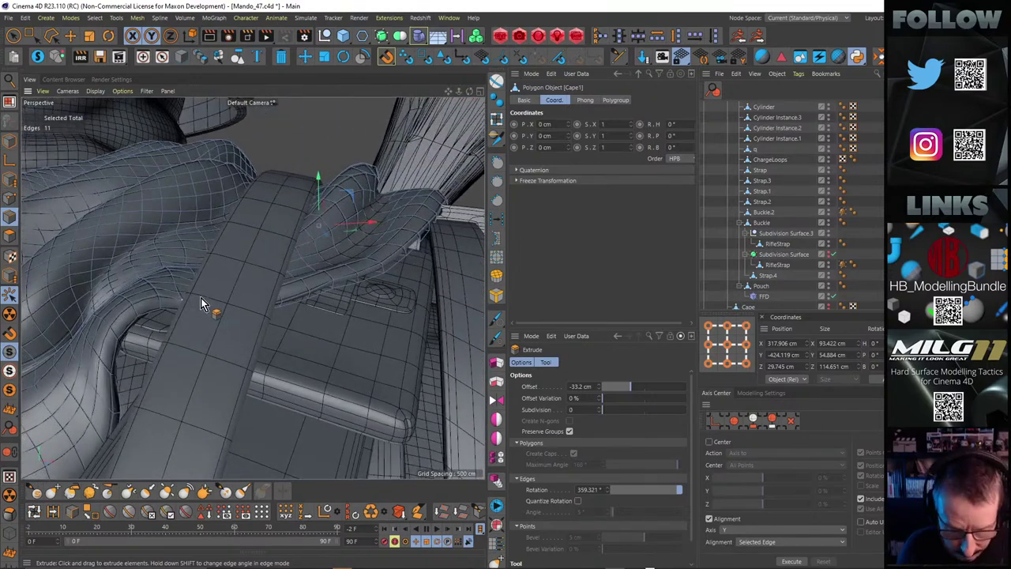
pyautogui.hotkey('ctrl', 'r')
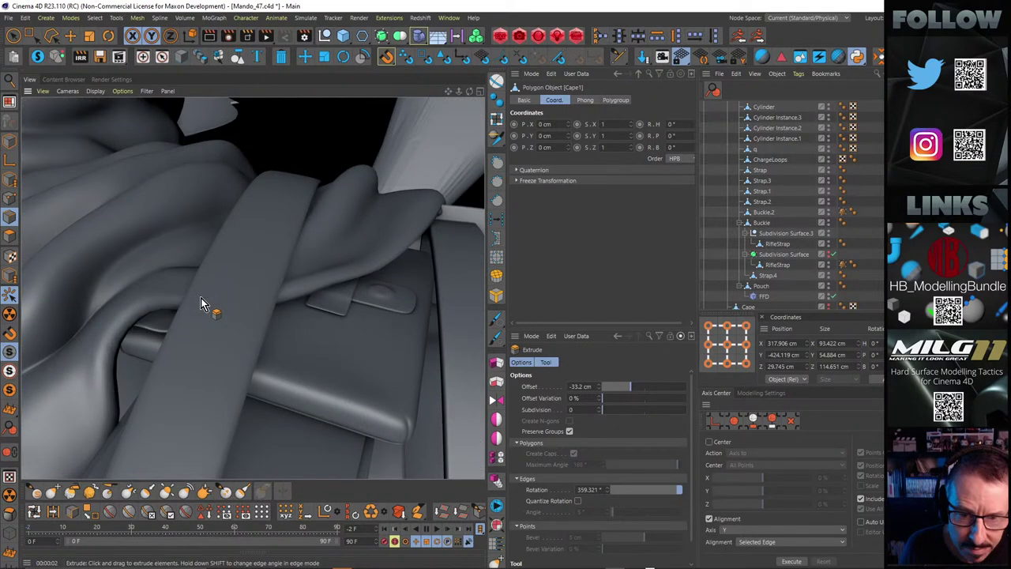
# Select the rifle strap above the buckle and add a lengthwise loop cut along its side at 60.459% offset
pyautogui.moveTo(315, 266)
pyautogui.keyDown('alt'); pyautogui.mouseDown()
pyautogui.moveTo(266, 296)
pyautogui.moveTo(282, 289)
pyautogui.moveTo(212, 228)
pyautogui.moveTo(234, 264)
pyautogui.moveTo(308, 265)
pyautogui.mouseUp(); pyautogui.keyUp('alt')
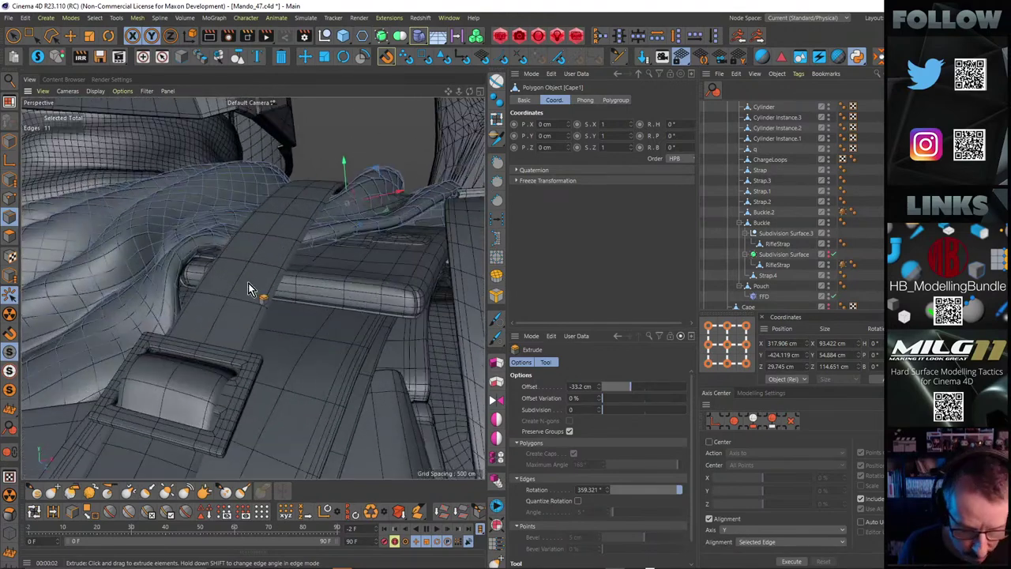
pyautogui.click(248, 283)
pyautogui.keyDown('alt'); pyautogui.moveTo(235, 331); pyautogui.dragTo(260, 300, button='right'); pyautogui.keyUp('alt')
pyautogui.keyDown('alt'); pyautogui.moveTo(260, 301); pyautogui.dragTo(204, 267); pyautogui.keyUp('alt')
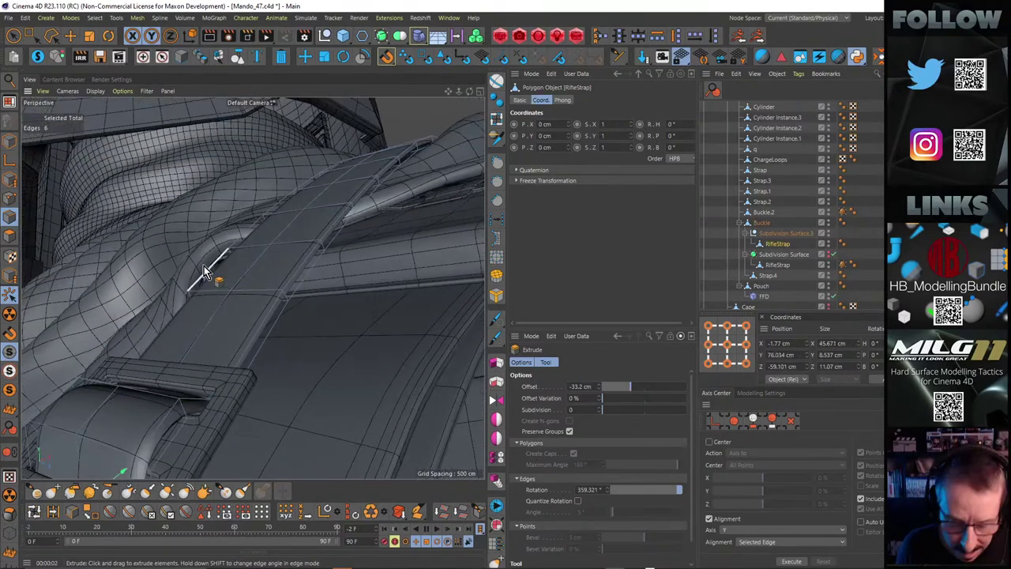
pyautogui.press('k')
pyautogui.press('l')
pyautogui.keyDown('alt'); pyautogui.moveTo(253, 295); pyautogui.dragTo(287, 287, button='right'); pyautogui.keyUp('alt')
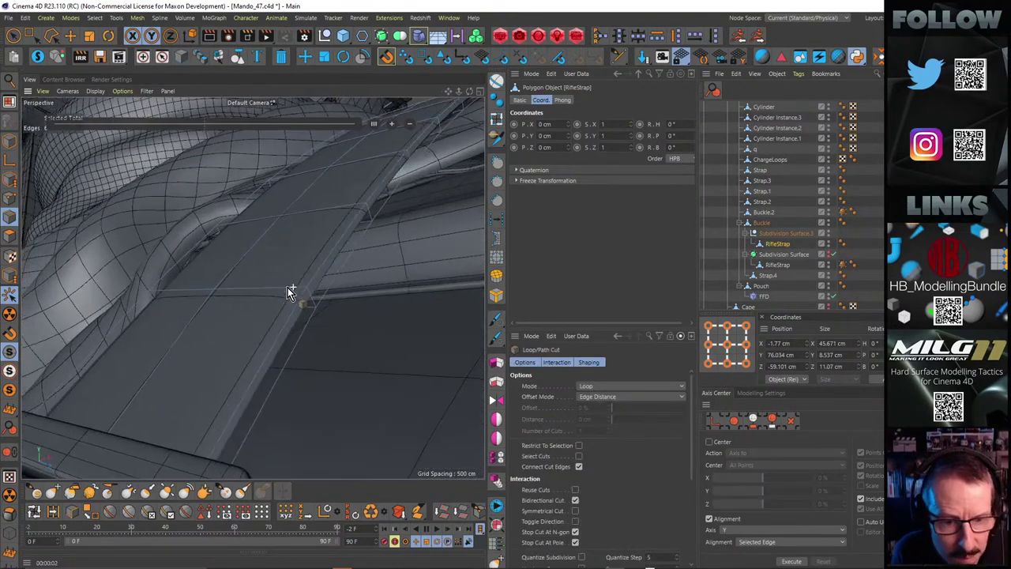
pyautogui.click(311, 295)
# Select the cape and smear its fold beside the shoulder armour's corner with the Brush at 25% strength
pyautogui.moveTo(328, 265)
pyautogui.keyDown('alt'); pyautogui.mouseDown()
pyautogui.moveTo(282, 260)
pyautogui.moveTo(263, 235)
pyautogui.moveTo(266, 273)
pyautogui.moveTo(352, 297)
pyautogui.moveTo(337, 308)
pyautogui.moveTo(357, 339)
pyautogui.moveTo(389, 257)
pyautogui.moveTo(374, 316)
pyautogui.moveTo(333, 324)
pyautogui.moveTo(245, 318)
pyautogui.moveTo(243, 298)
pyautogui.moveTo(299, 294)
pyautogui.moveTo(294, 275)
pyautogui.moveTo(194, 288)
pyautogui.moveTo(240, 266)
pyautogui.moveTo(229, 282)
pyautogui.moveTo(358, 252)
pyautogui.moveTo(418, 250)
pyautogui.moveTo(371, 265)
pyautogui.moveTo(371, 287)
pyautogui.moveTo(331, 269)
pyautogui.mouseUp(); pyautogui.keyUp('alt')
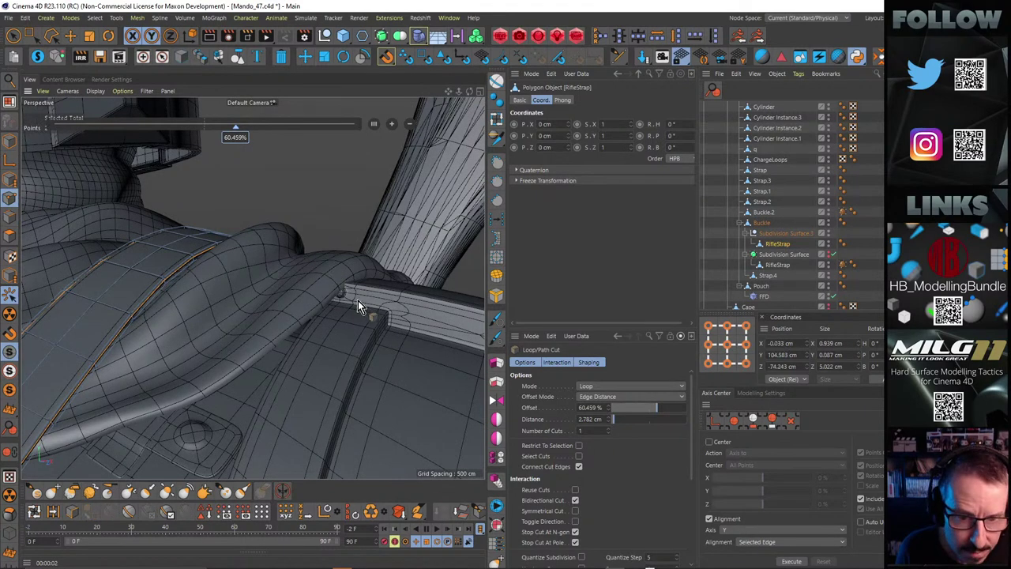
pyautogui.press('m')
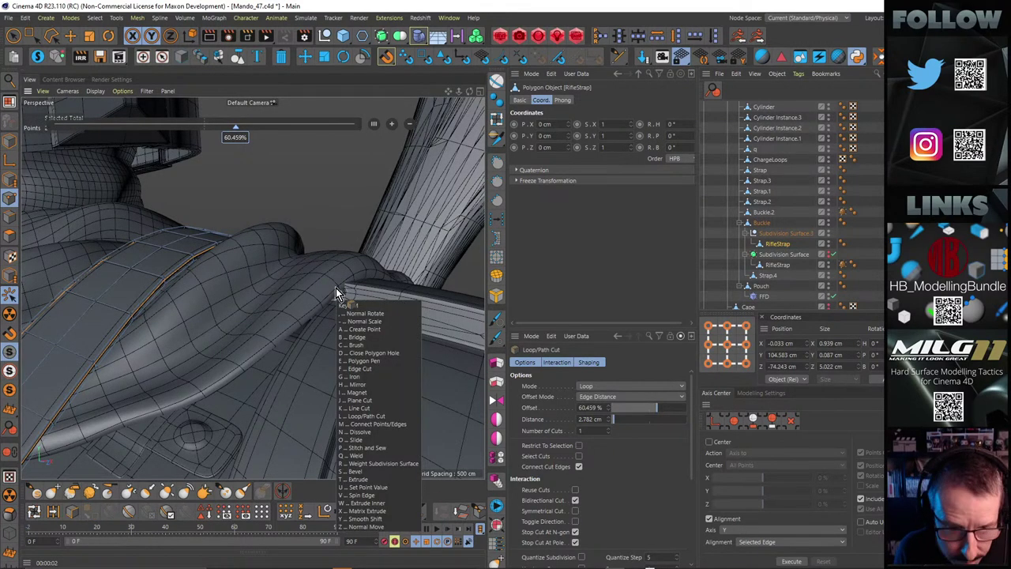
pyautogui.press('c')
pyautogui.keyDown('alt'); pyautogui.moveTo(345, 300); pyautogui.dragTo(366, 291); pyautogui.keyUp('alt')
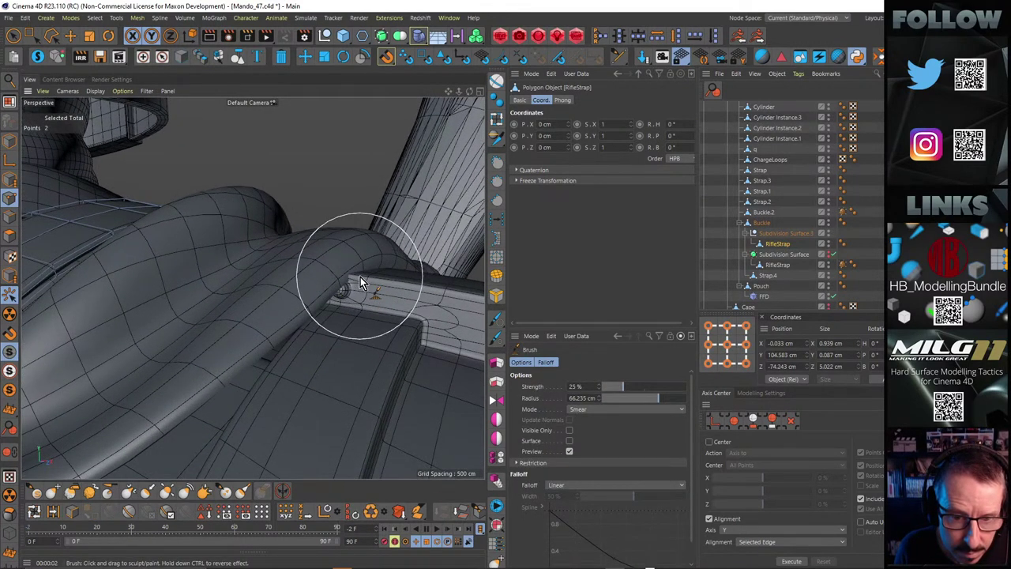
pyautogui.click(347, 255)
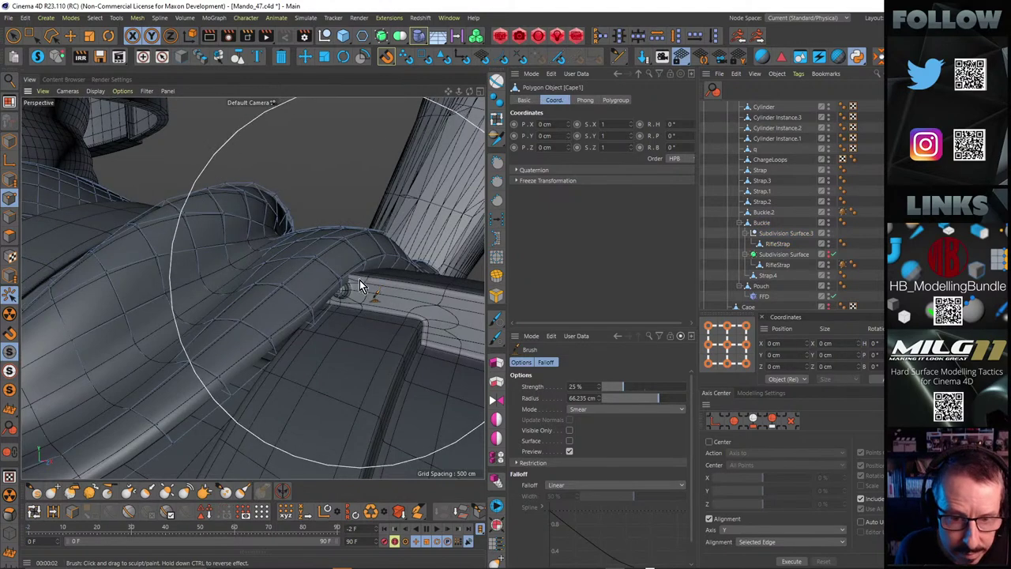
pyautogui.moveTo(354, 280)
pyautogui.mouseDown()
pyautogui.moveTo(355, 242)
pyautogui.moveTo(357, 268)
pyautogui.moveTo(349, 241)
pyautogui.moveTo(321, 265)
pyautogui.moveTo(363, 237)
pyautogui.moveTo(379, 261)
pyautogui.moveTo(336, 256)
pyautogui.moveTo(335, 247)
pyautogui.moveTo(338, 305)
pyautogui.moveTo(284, 308)
pyautogui.moveTo(195, 288)
pyautogui.moveTo(238, 301)
pyautogui.mouseUp()
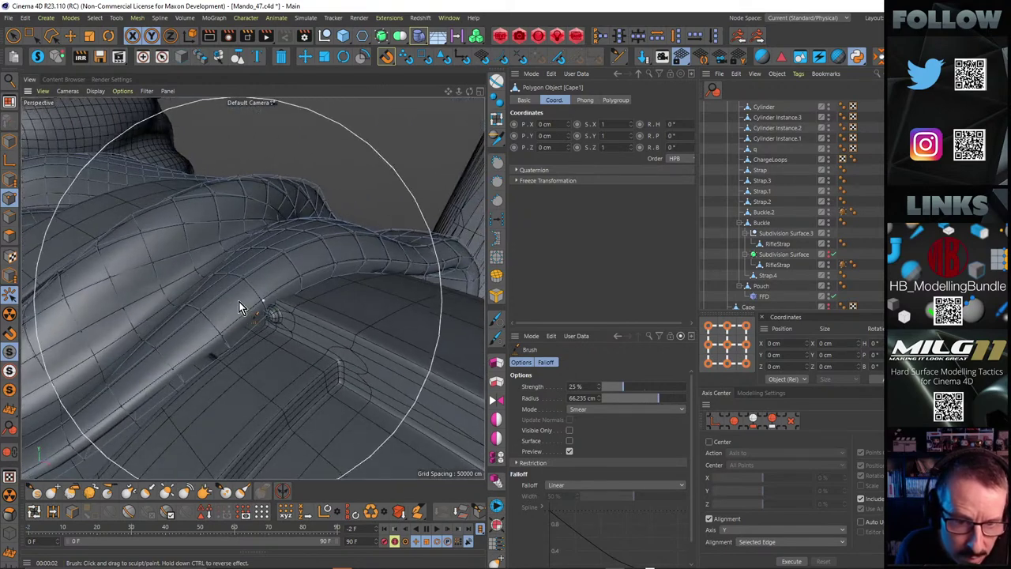
# Select a single cape edge beside the shoulder armour's corner in edge mode and isolate the cape in the viewport
pyautogui.click(68, 37)
pyautogui.click(9, 216)
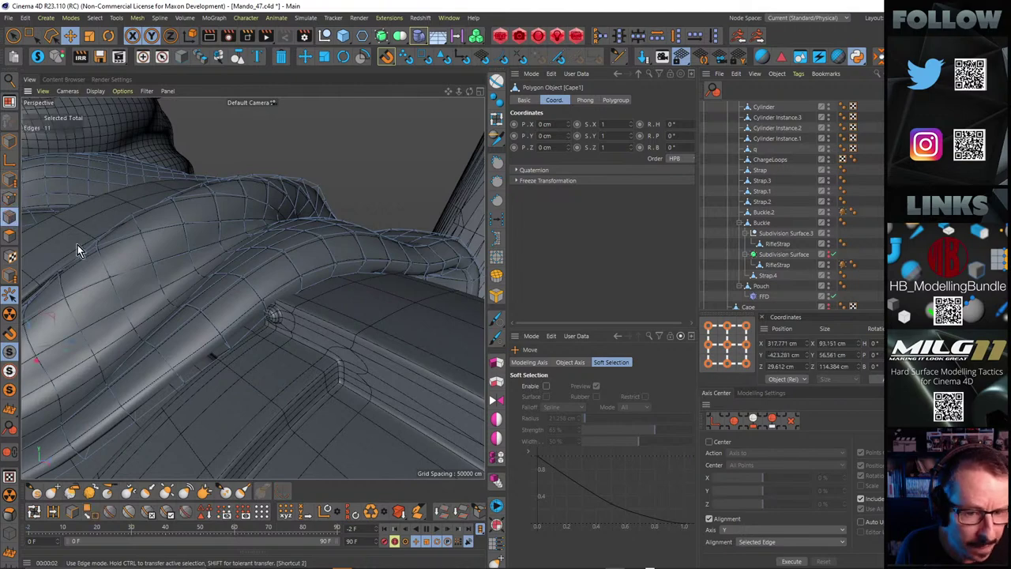
pyautogui.keyDown('alt'); pyautogui.moveTo(78, 245); pyautogui.dragTo(339, 251); pyautogui.keyUp('alt')
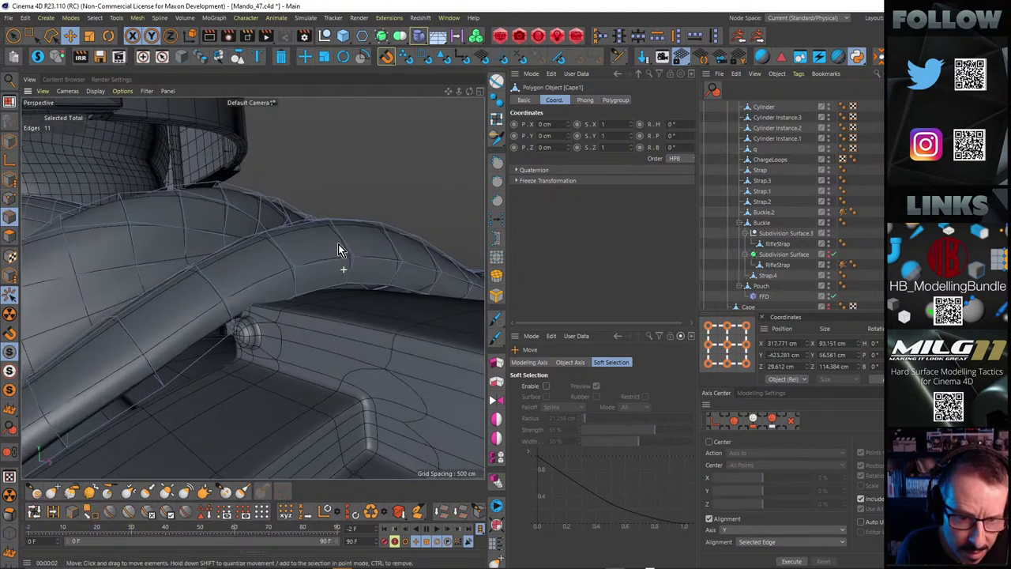
pyautogui.click(293, 300)
pyautogui.keyDown('alt'); pyautogui.moveTo(293, 300); pyautogui.dragTo(316, 263); pyautogui.keyUp('alt')
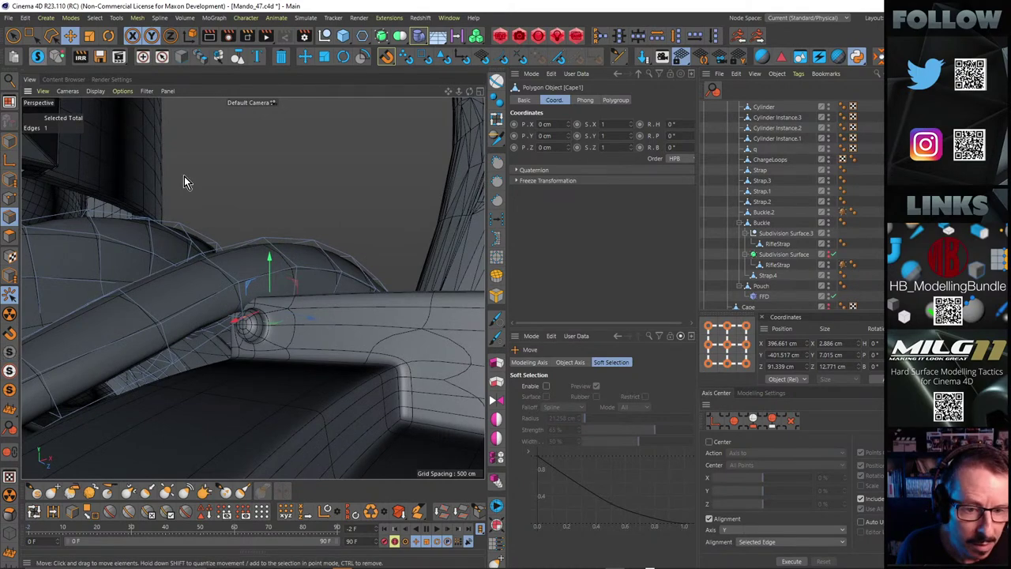
pyautogui.click(37, 56)
# Select four border edges on the cape's hem beside the shoulder armour's corner and extrude them by -26 cm
pyautogui.keyDown('alt'); pyautogui.moveTo(273, 171); pyautogui.dragTo(327, 153, button='right'); pyautogui.keyUp('alt')
pyautogui.keyDown('alt'); pyautogui.moveTo(253, 286); pyautogui.dragTo(291, 230); pyautogui.keyUp('alt')
pyautogui.keyDown('alt'); pyautogui.moveTo(309, 199); pyautogui.dragTo(378, 189, button='right'); pyautogui.keyUp('alt')
pyautogui.keyDown('alt'); pyautogui.moveTo(328, 230); pyautogui.dragTo(325, 187); pyautogui.keyUp('alt')
pyautogui.keyDown('alt'); pyautogui.moveTo(328, 192); pyautogui.dragTo(353, 192, button='right'); pyautogui.keyUp('alt')
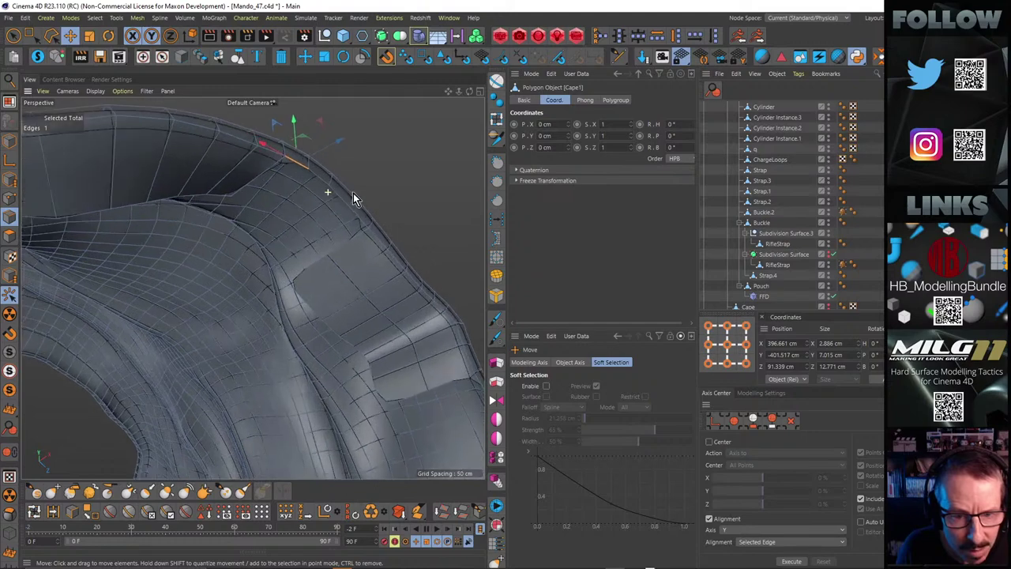
pyautogui.keyDown('ctrl'); pyautogui.keyDown('shift'); pyautogui.click(361, 221); pyautogui.keyUp('shift'); pyautogui.keyUp('ctrl')
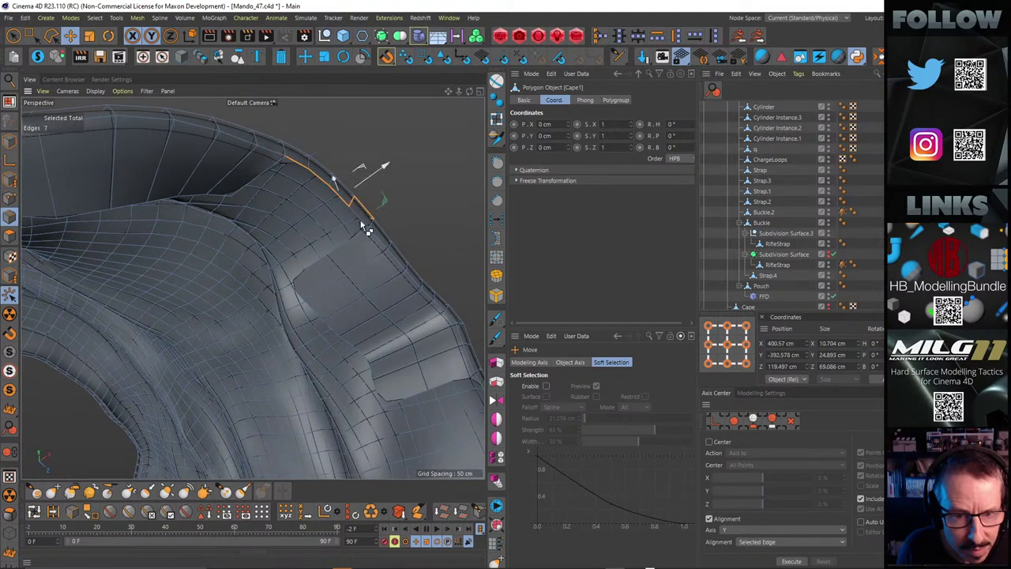
pyautogui.click(362, 216)
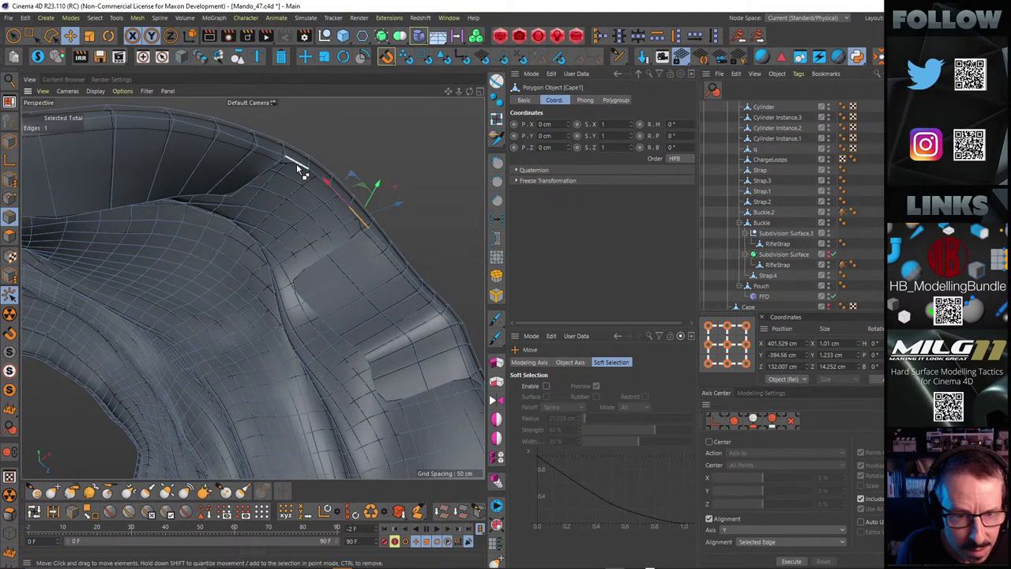
pyautogui.keyDown('alt'); pyautogui.moveTo(353, 227); pyautogui.dragTo(301, 237); pyautogui.keyUp('alt')
pyautogui.press('d')
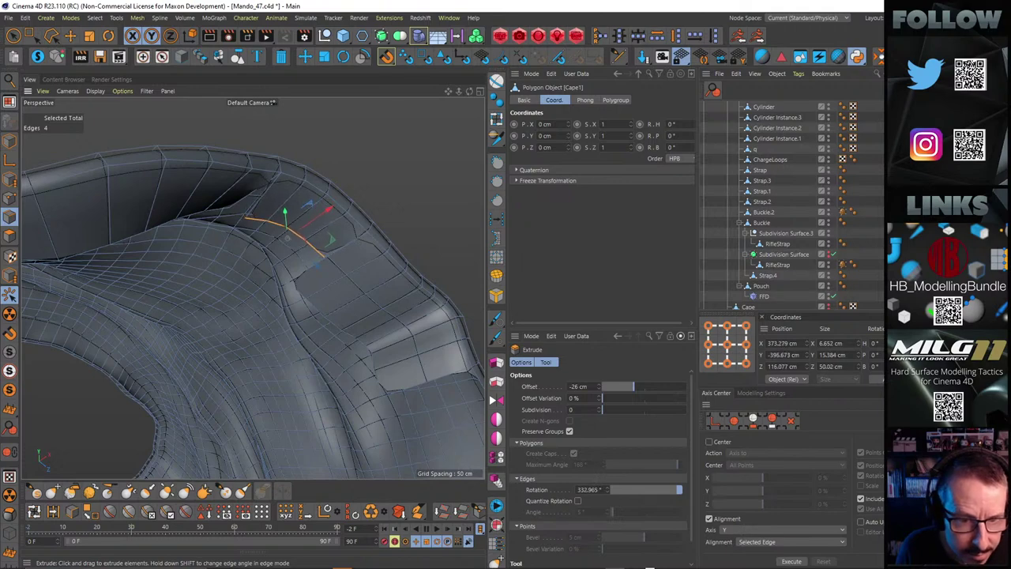
# Extend the extruded hem strip to an offset of -52.8 cm with an edge rotation of 337.664°
pyautogui.keyDown('alt'); pyautogui.moveTo(427, 174); pyautogui.dragTo(261, 149); pyautogui.keyUp('alt')
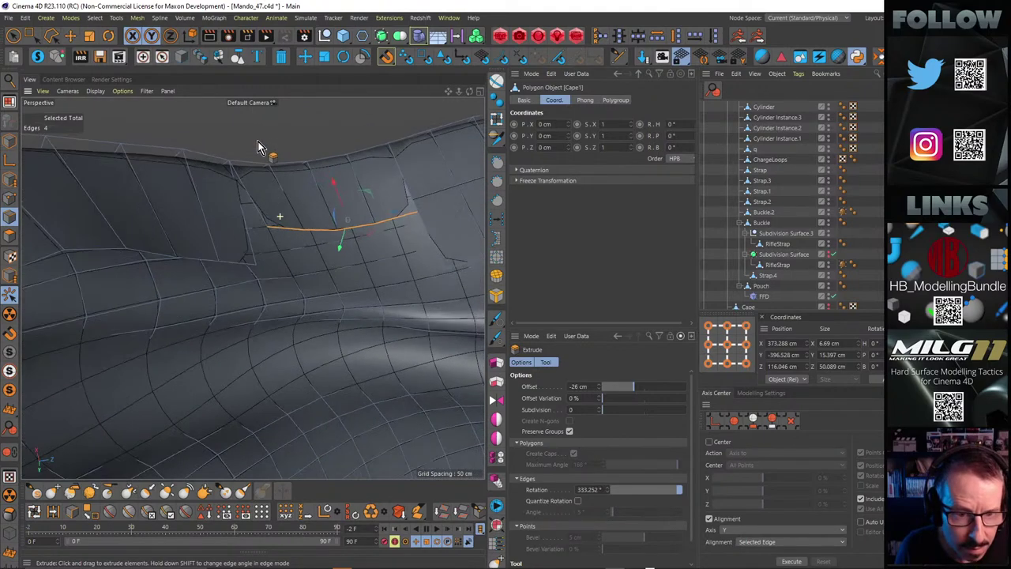
pyautogui.keyDown('alt'); pyautogui.moveTo(324, 199); pyautogui.dragTo(404, 148); pyautogui.keyUp('alt')
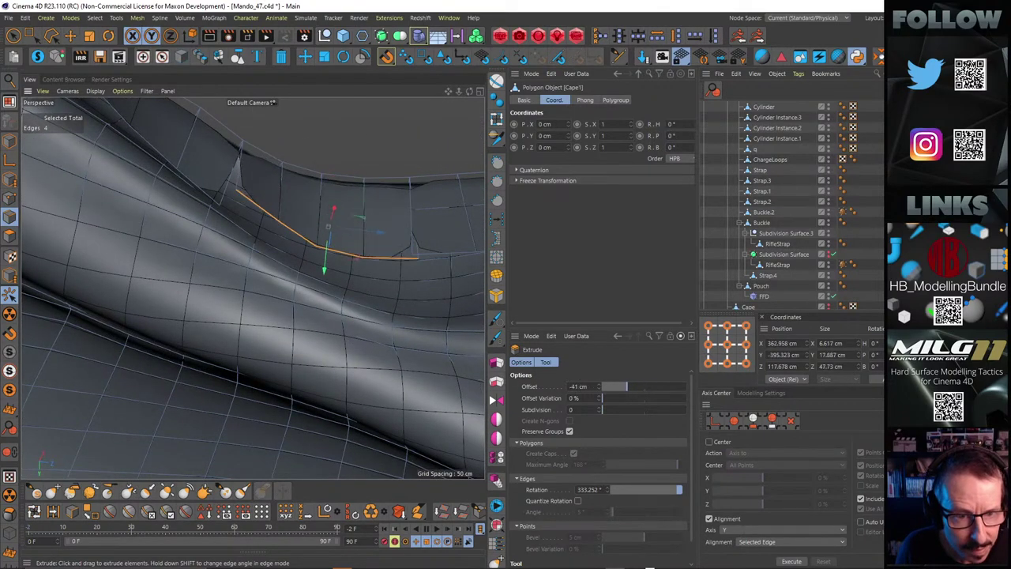
pyautogui.keyDown('shift'); pyautogui.moveTo(338, 237); pyautogui.dragTo(347, 237); pyautogui.keyUp('shift')
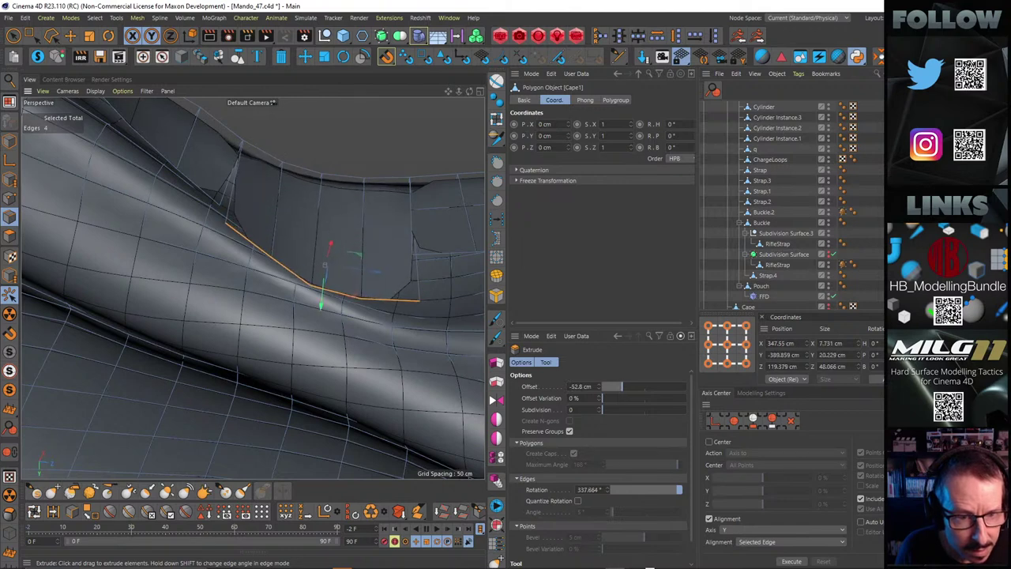
pyautogui.keyDown('alt'); pyautogui.moveTo(428, 121); pyautogui.dragTo(331, 247); pyautogui.keyUp('alt')
# Weld the end points of the extruded hem strip to the neighbouring cape edges with the Polygon Pen
pyautogui.press('e')
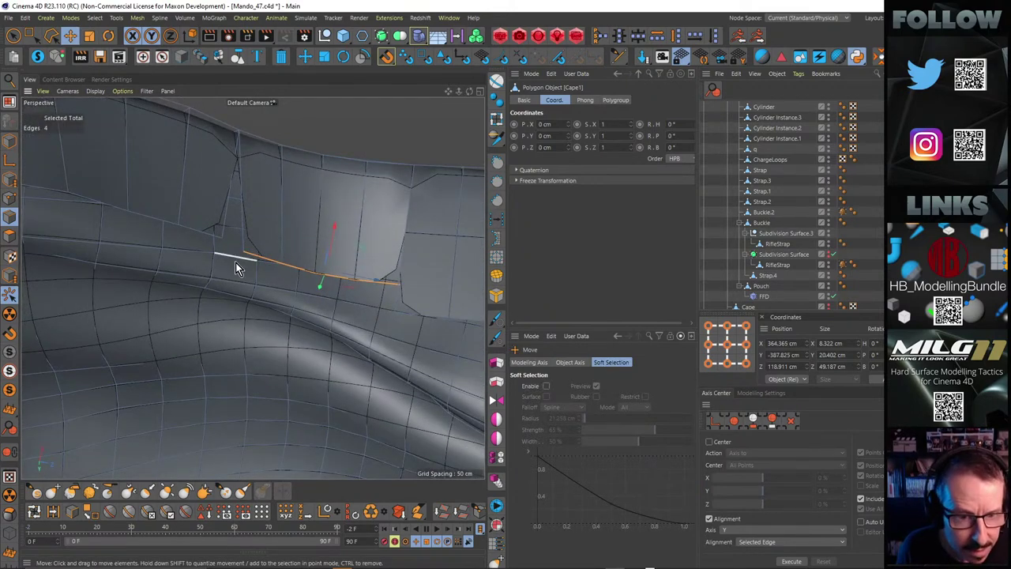
pyautogui.press('m')
pyautogui.press('e')
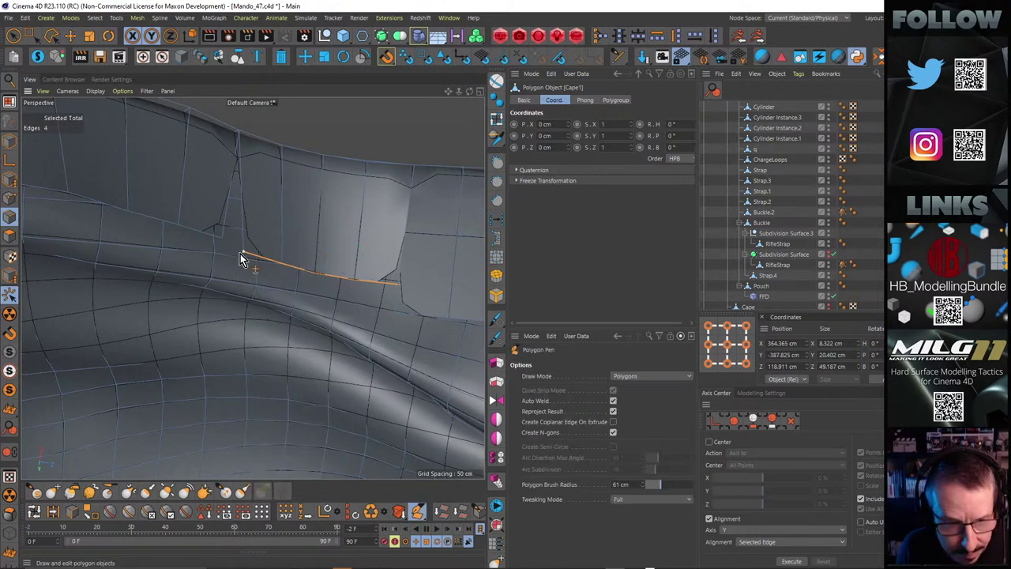
pyautogui.keyDown('alt'); pyautogui.moveTo(229, 251); pyautogui.dragTo(322, 151); pyautogui.keyUp('alt')
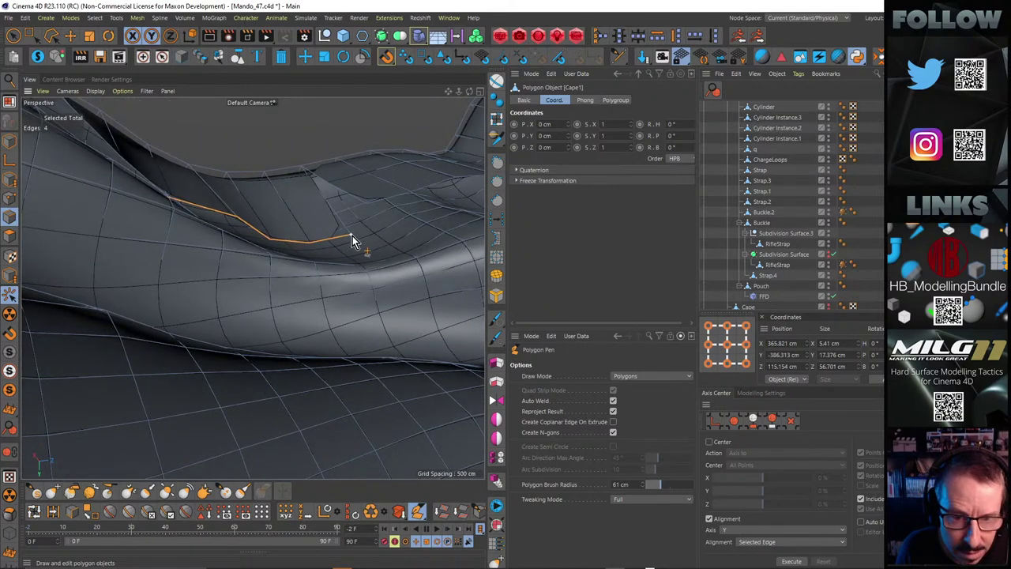
pyautogui.keyDown('alt'); pyautogui.moveTo(346, 176); pyautogui.dragTo(355, 216); pyautogui.keyUp('alt')
pyautogui.keyDown('alt'); pyautogui.moveTo(331, 181); pyautogui.dragTo(287, 185, button='right'); pyautogui.keyUp('alt')
pyautogui.moveTo(340, 184)
pyautogui.keyDown('alt'); pyautogui.mouseDown()
pyautogui.moveTo(336, 174)
pyautogui.moveTo(319, 196)
pyautogui.mouseUp(); pyautogui.keyUp('alt')
# Add a lengthwise loop cut through the extruded hem strip at 44.675% offset
pyautogui.press('k')
pyautogui.press('l')
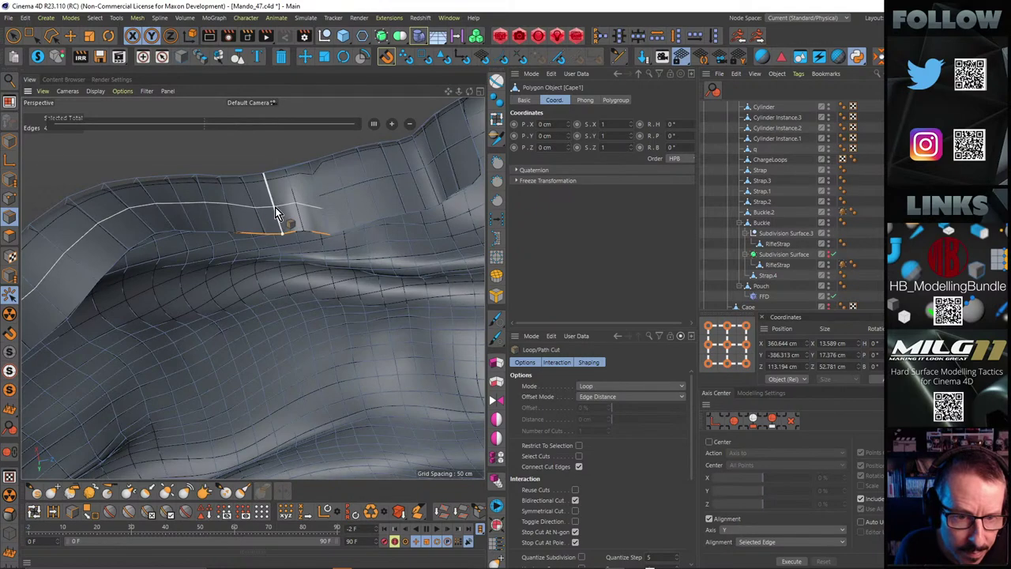
pyautogui.keyDown('alt'); pyautogui.moveTo(297, 199); pyautogui.dragTo(372, 180, button='right'); pyautogui.keyUp('alt')
# Weld the loose end of the new loop cut onto the adjoining edge row with the Polygon Pen
pyautogui.press('m')
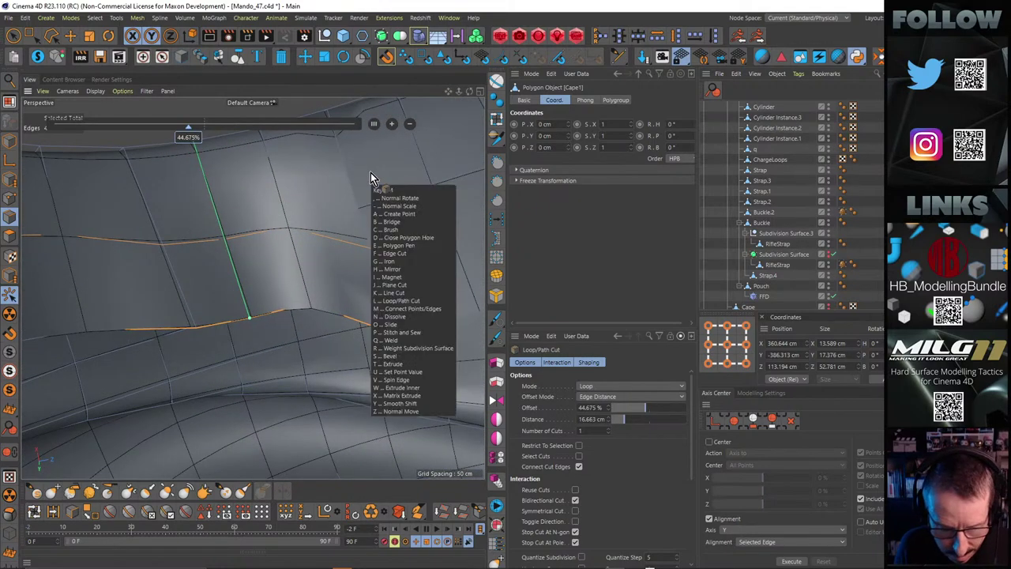
pyautogui.press('e')
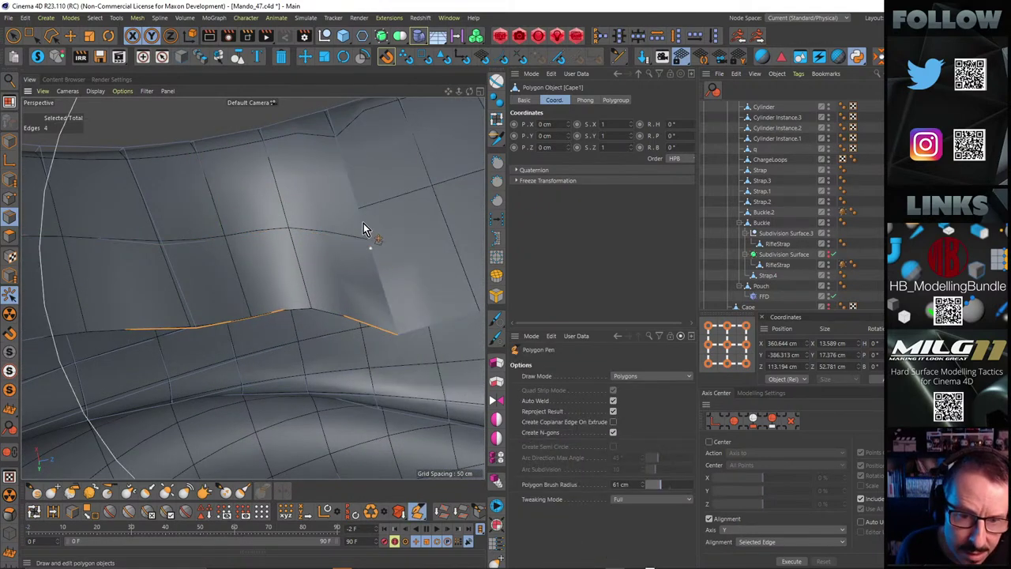
pyautogui.moveTo(366, 235); pyautogui.dragTo(379, 165)
pyautogui.scroll(4, 362, 206)
pyautogui.keyDown('alt'); pyautogui.moveTo(360, 199); pyautogui.dragTo(330, 229); pyautogui.keyUp('alt')
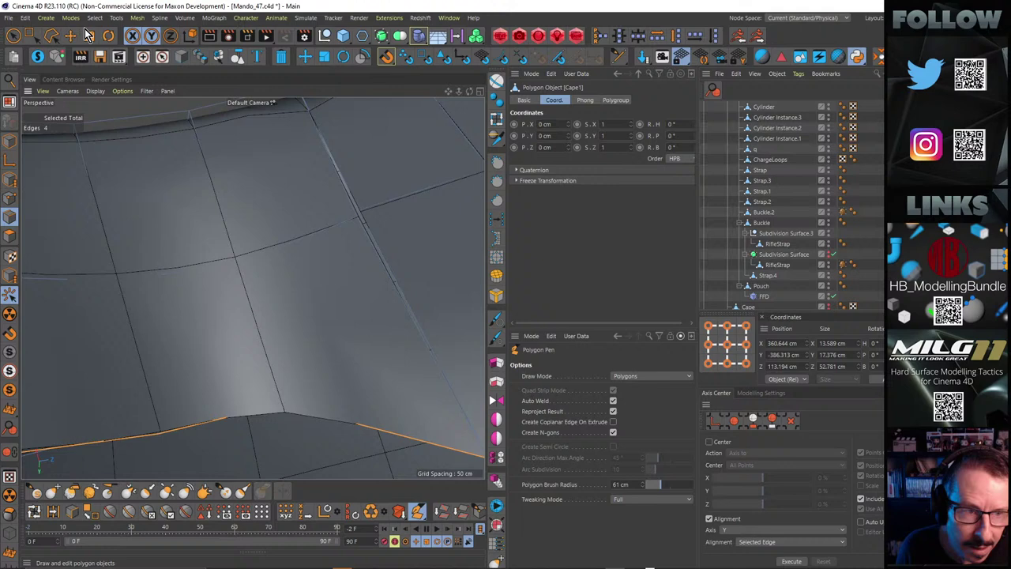
pyautogui.click(33, 35)
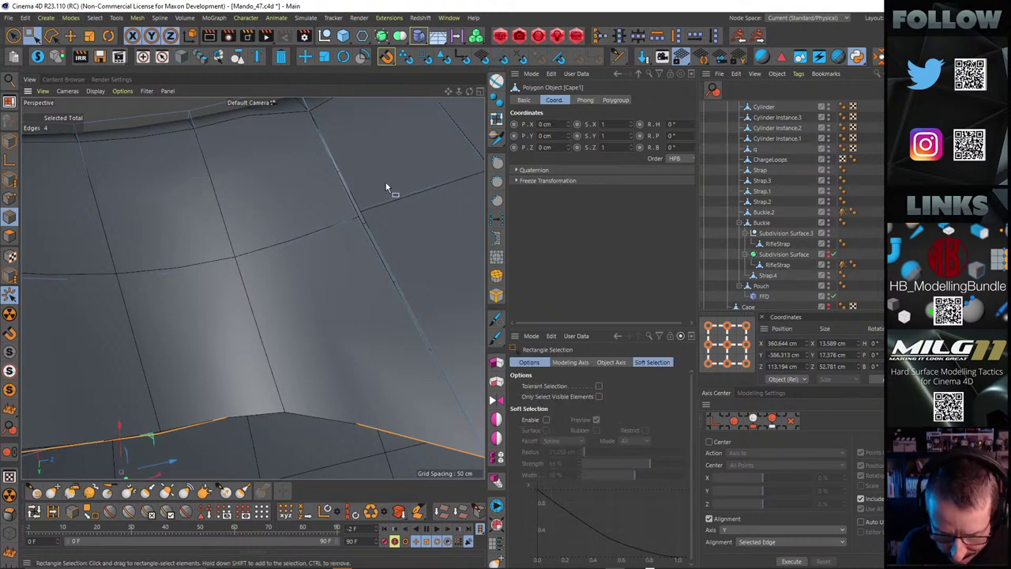
pyautogui.press('m')
pyautogui.press('e')
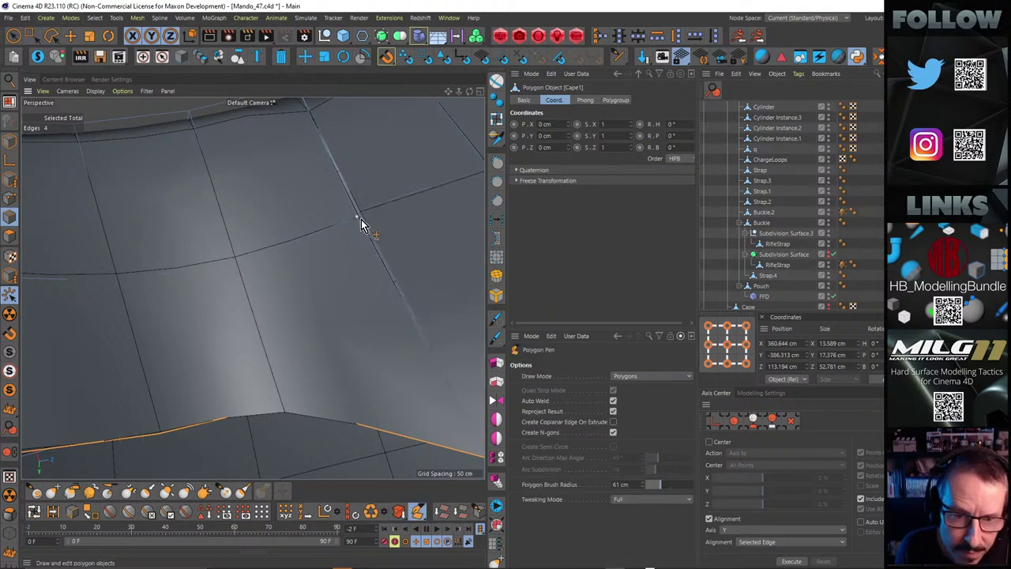
pyautogui.scroll(-8, 375, 190)
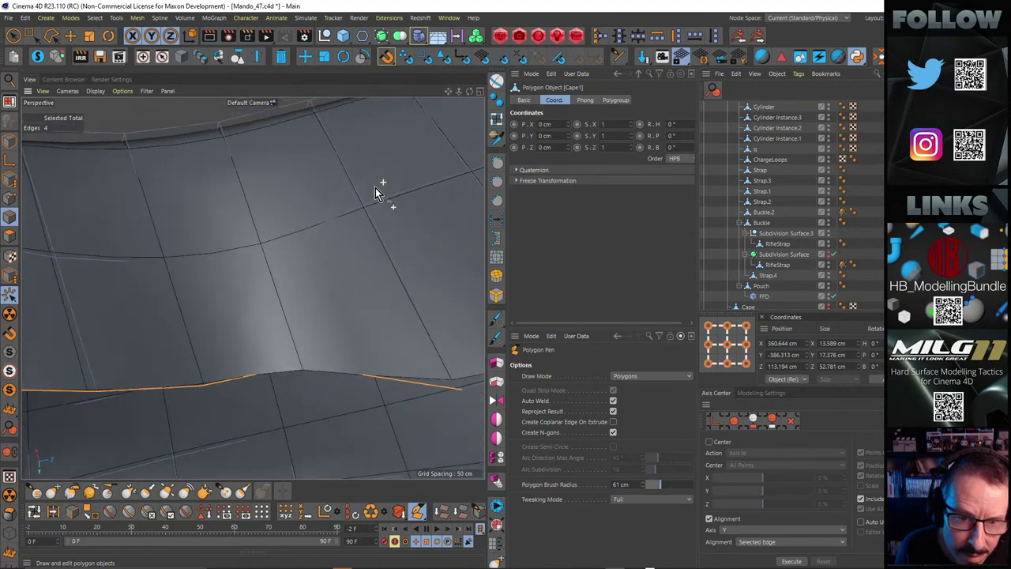
# In point mode, lower two border points of the hem strip, the first by about 9 cm and the second to Y -386.533 cm
pyautogui.keyDown('alt'); pyautogui.moveTo(310, 184); pyautogui.dragTo(328, 217); pyautogui.keyUp('alt')
pyautogui.scroll(-4, 327, 217)
pyautogui.moveTo(328, 217)
pyautogui.keyDown('alt'); pyautogui.mouseDown()
pyautogui.moveTo(272, 219)
pyautogui.moveTo(291, 205)
pyautogui.moveTo(395, 193)
pyautogui.moveTo(394, 180)
pyautogui.moveTo(354, 254)
pyautogui.moveTo(333, 222)
pyautogui.moveTo(379, 331)
pyautogui.moveTo(315, 230)
pyautogui.mouseUp(); pyautogui.keyUp('alt')
pyautogui.keyDown('alt'); pyautogui.moveTo(316, 230); pyautogui.dragTo(396, 193, button='right'); pyautogui.keyUp('alt')
pyautogui.keyDown('alt'); pyautogui.moveTo(396, 192); pyautogui.dragTo(359, 161); pyautogui.keyUp('alt')
pyautogui.click(68, 38)
pyautogui.click(11, 181)
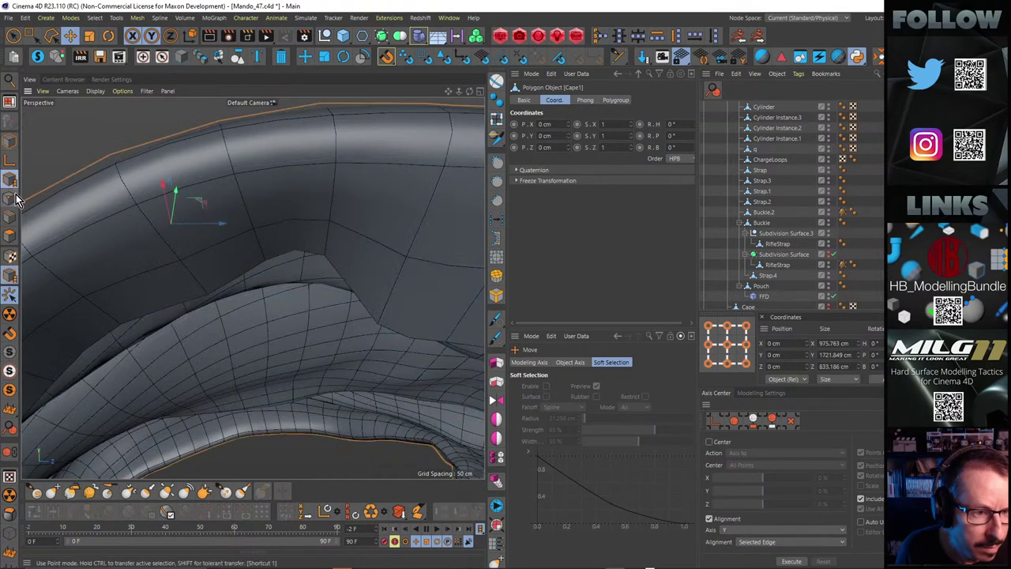
pyautogui.click(12, 197)
pyautogui.keyDown('alt'); pyautogui.moveTo(271, 211); pyautogui.dragTo(280, 215); pyautogui.keyUp('alt')
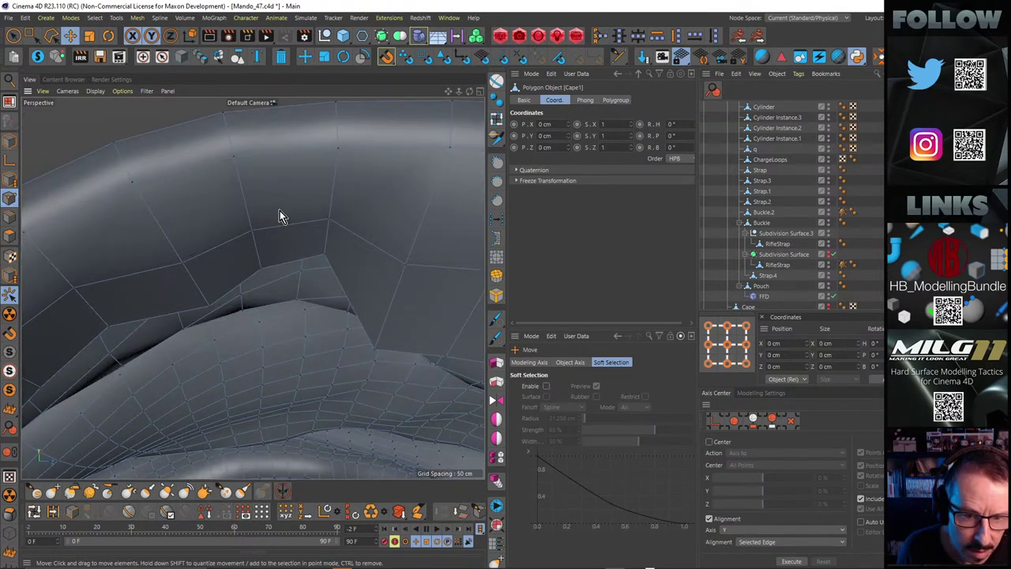
pyautogui.click(326, 255)
pyautogui.keyDown('alt'); pyautogui.moveTo(327, 257); pyautogui.dragTo(340, 260); pyautogui.keyUp('alt')
pyautogui.moveTo(322, 220); pyautogui.dragTo(311, 259)
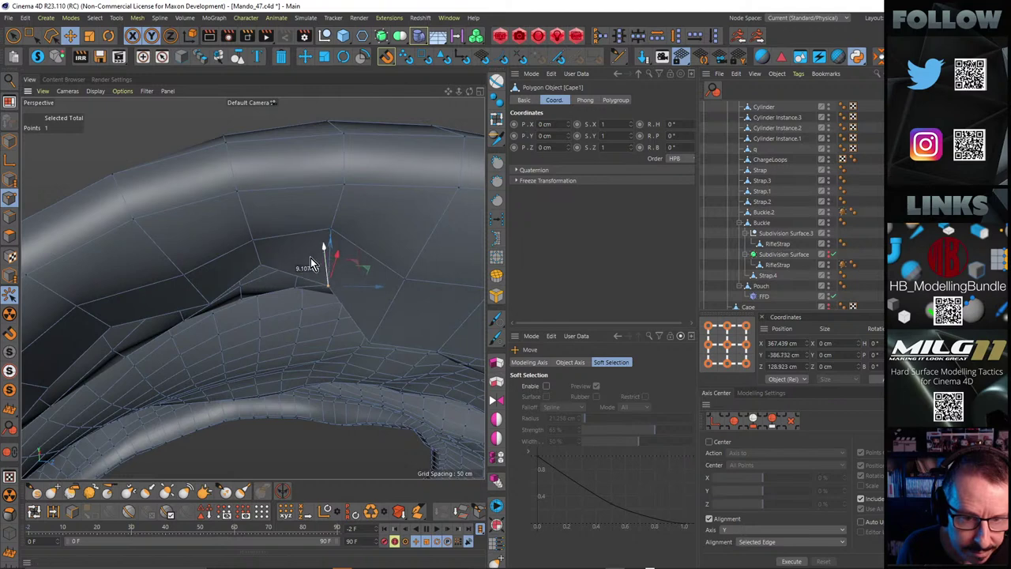
pyautogui.click(261, 266)
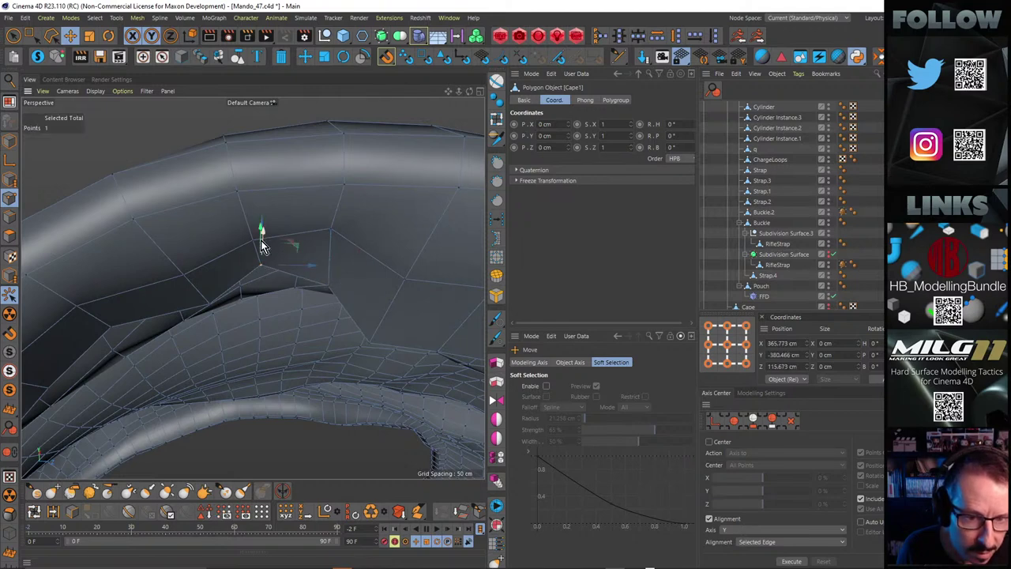
pyautogui.keyDown('alt'); pyautogui.moveTo(265, 254); pyautogui.dragTo(283, 230); pyautogui.keyUp('alt')
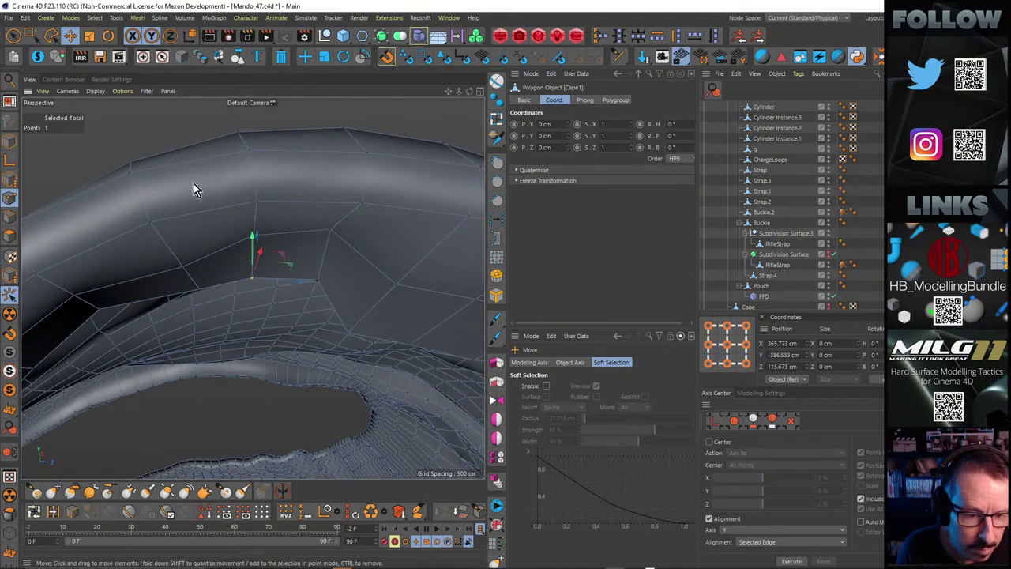
# Move the strip edge beside those points outward to X 381.042 cm and turn off the cape's isolation to show the full model
pyautogui.click(290, 236)
pyautogui.keyDown('alt'); pyautogui.moveTo(290, 236); pyautogui.dragTo(297, 245); pyautogui.keyUp('alt')
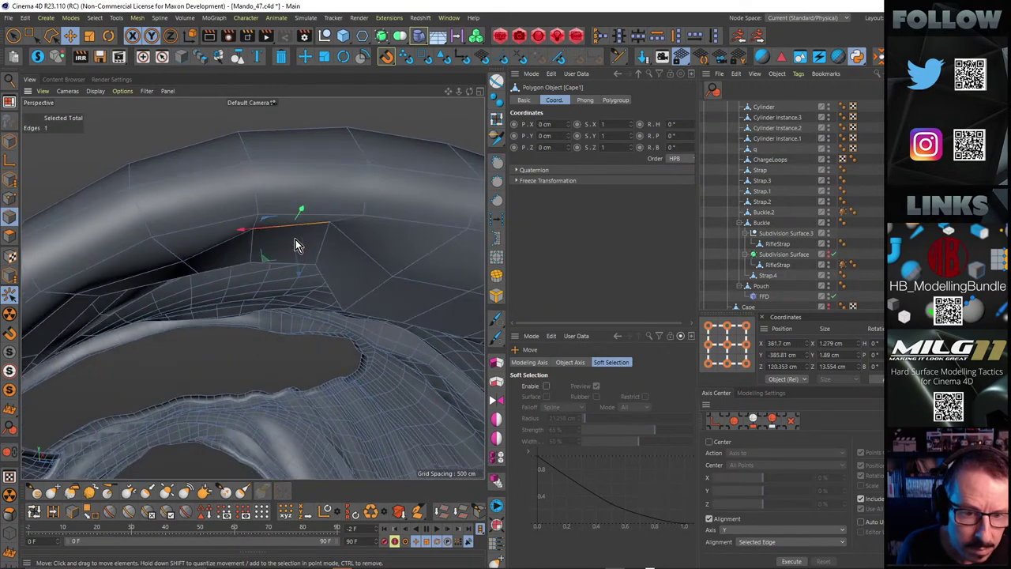
pyautogui.keyDown('alt'); pyautogui.moveTo(300, 284); pyautogui.dragTo(186, 227); pyautogui.keyUp('alt')
pyautogui.click(38, 56)
pyautogui.click(37, 59)
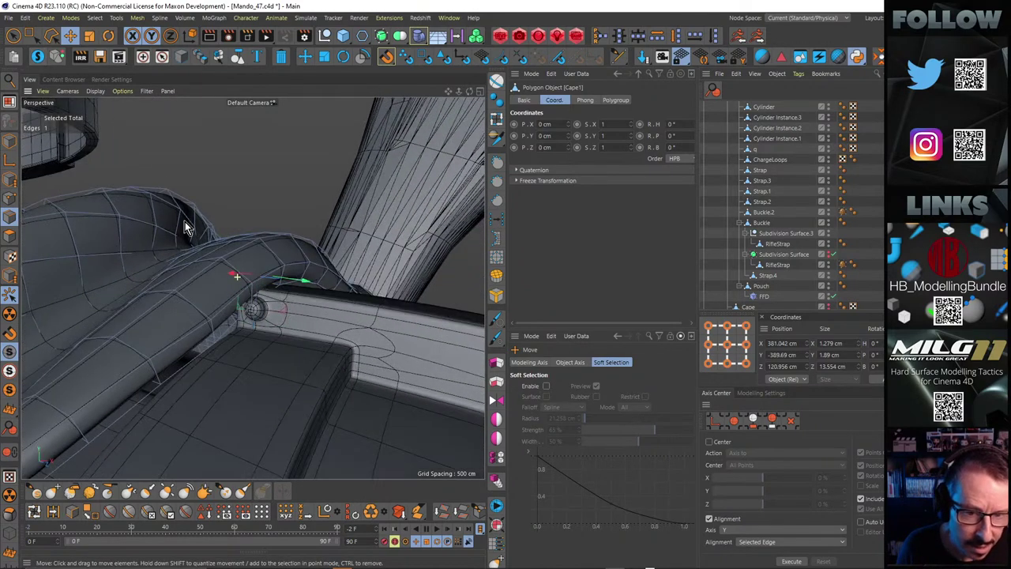
pyautogui.click(42, 61)
pyautogui.click(43, 60)
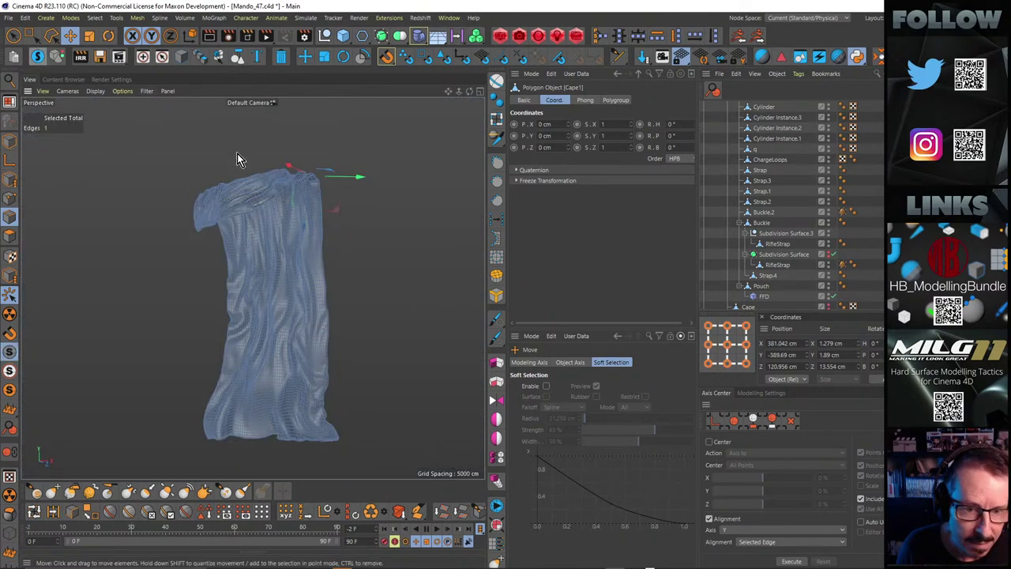
# Smear the cape's fold over the shoulder armour's corner with the Brush at 25% strength, reducing the radius to 32.556 cm
pyautogui.keyDown('alt'); pyautogui.moveTo(282, 271); pyautogui.dragTo(251, 310); pyautogui.keyUp('alt')
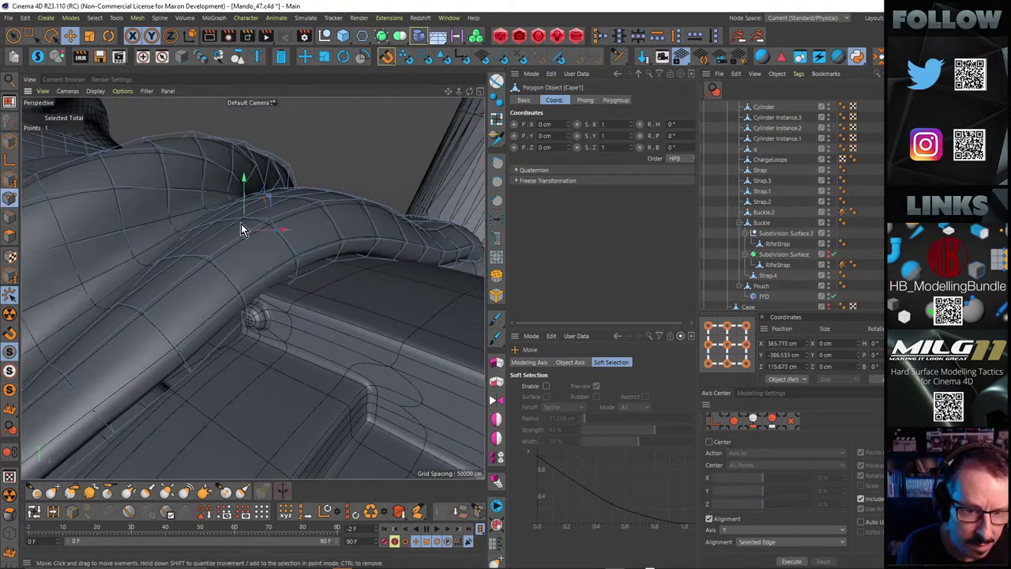
pyautogui.click(332, 121)
pyautogui.press('m')
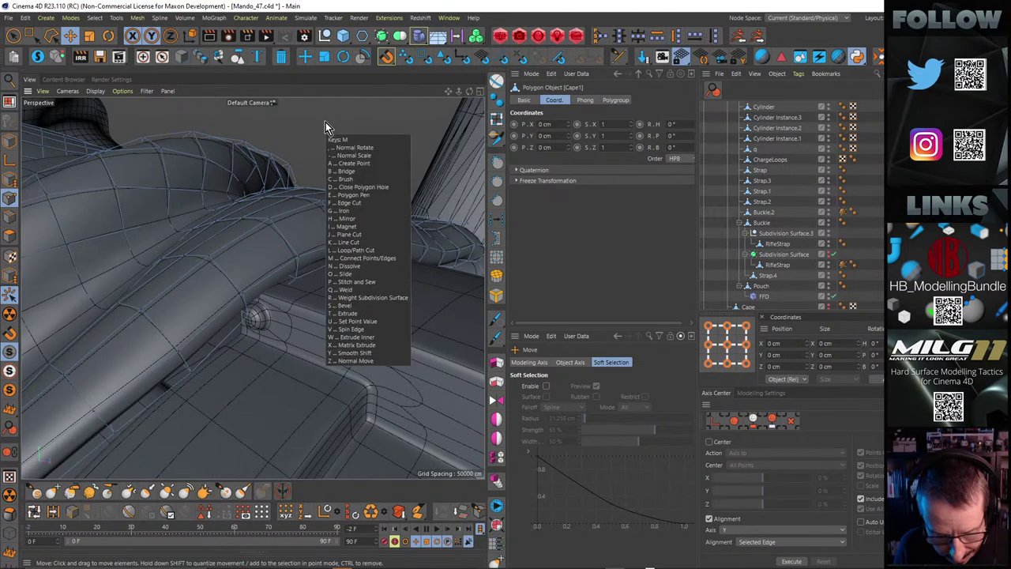
pyautogui.press('c')
pyautogui.keyDown('alt'); pyautogui.moveTo(334, 162); pyautogui.dragTo(308, 229); pyautogui.keyUp('alt')
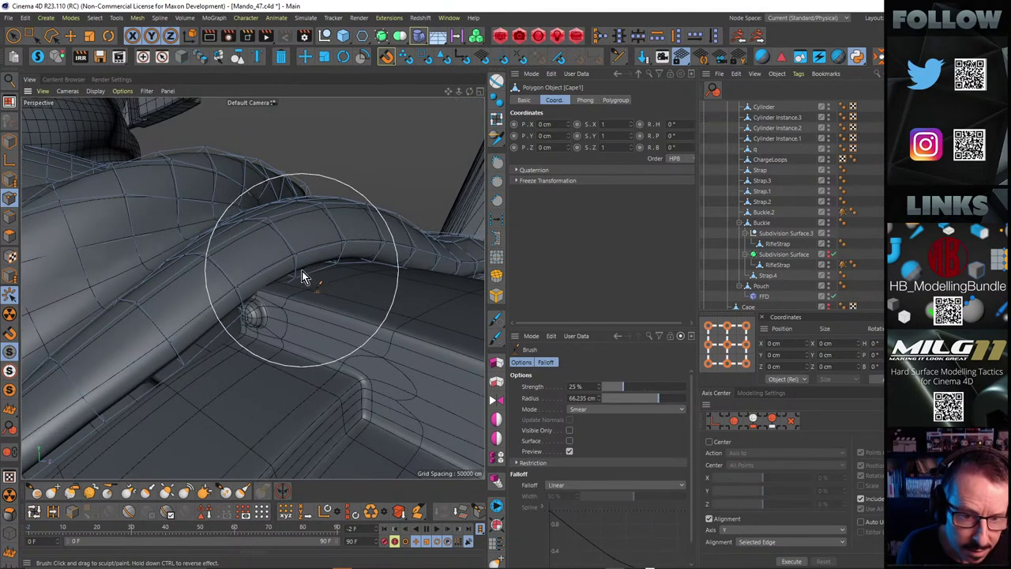
pyautogui.moveTo(287, 274)
pyautogui.keyDown('alt'); pyautogui.mouseDown()
pyautogui.moveTo(251, 273)
pyautogui.moveTo(273, 278)
pyautogui.moveTo(254, 273)
pyautogui.moveTo(263, 255)
pyautogui.moveTo(250, 276)
pyautogui.moveTo(268, 280)
pyautogui.mouseUp(); pyautogui.keyUp('alt')
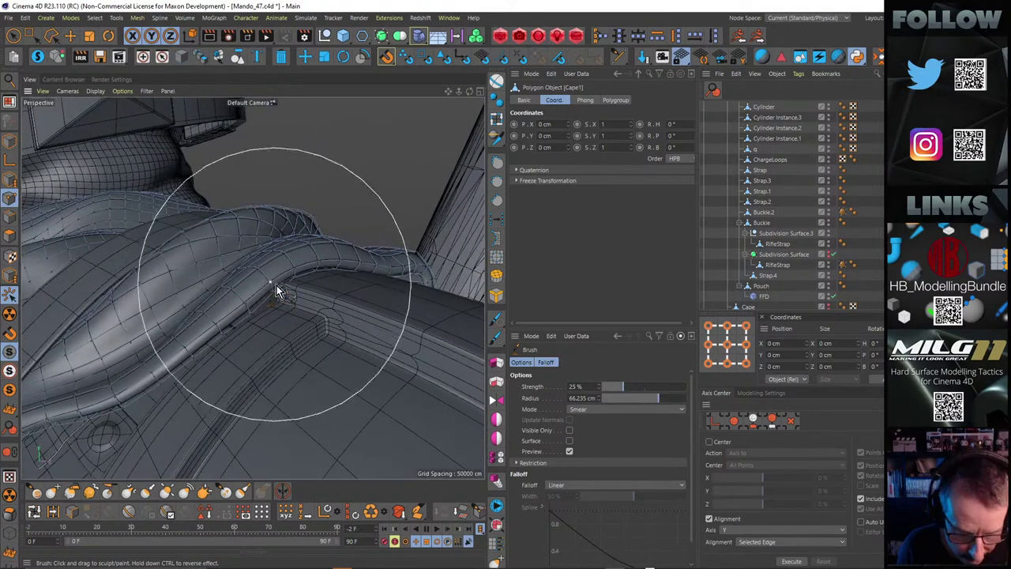
pyautogui.moveTo(386, 170); pyautogui.dragTo(330, 180, button='middle')
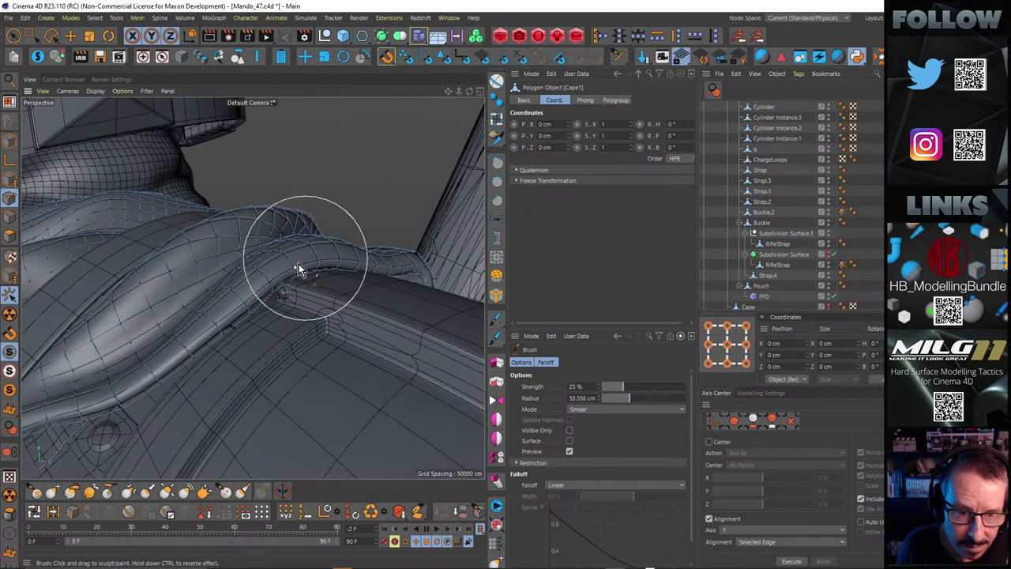
pyautogui.keyDown('alt'); pyautogui.moveTo(235, 293); pyautogui.dragTo(264, 292, button='right'); pyautogui.keyUp('alt')
pyautogui.moveTo(254, 291)
pyautogui.keyDown('alt'); pyautogui.mouseDown()
pyautogui.moveTo(212, 285)
pyautogui.moveTo(235, 313)
pyautogui.mouseUp(); pyautogui.keyUp('alt')
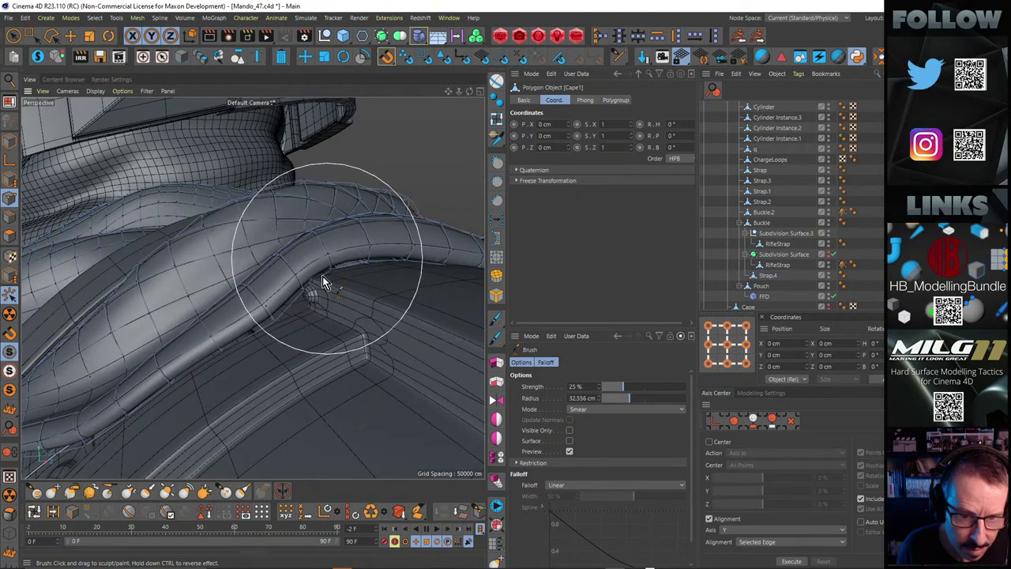
# Render a viewport preview of the cape and shoulder armour, and examine the fold at the armour's corner up close
pyautogui.moveTo(323, 278)
pyautogui.keyDown('alt'); pyautogui.mouseDown()
pyautogui.moveTo(309, 255)
pyautogui.moveTo(274, 300)
pyautogui.moveTo(285, 333)
pyautogui.moveTo(346, 326)
pyautogui.moveTo(365, 340)
pyautogui.moveTo(246, 316)
pyautogui.moveTo(243, 347)
pyautogui.moveTo(254, 317)
pyautogui.moveTo(332, 329)
pyautogui.moveTo(247, 270)
pyautogui.moveTo(248, 231)
pyautogui.moveTo(196, 369)
pyautogui.moveTo(239, 341)
pyautogui.moveTo(264, 342)
pyautogui.moveTo(255, 375)
pyautogui.moveTo(295, 300)
pyautogui.moveTo(338, 301)
pyautogui.moveTo(260, 269)
pyautogui.moveTo(309, 300)
pyautogui.moveTo(316, 253)
pyautogui.moveTo(368, 264)
pyautogui.moveTo(300, 285)
pyautogui.mouseUp(); pyautogui.keyUp('alt')
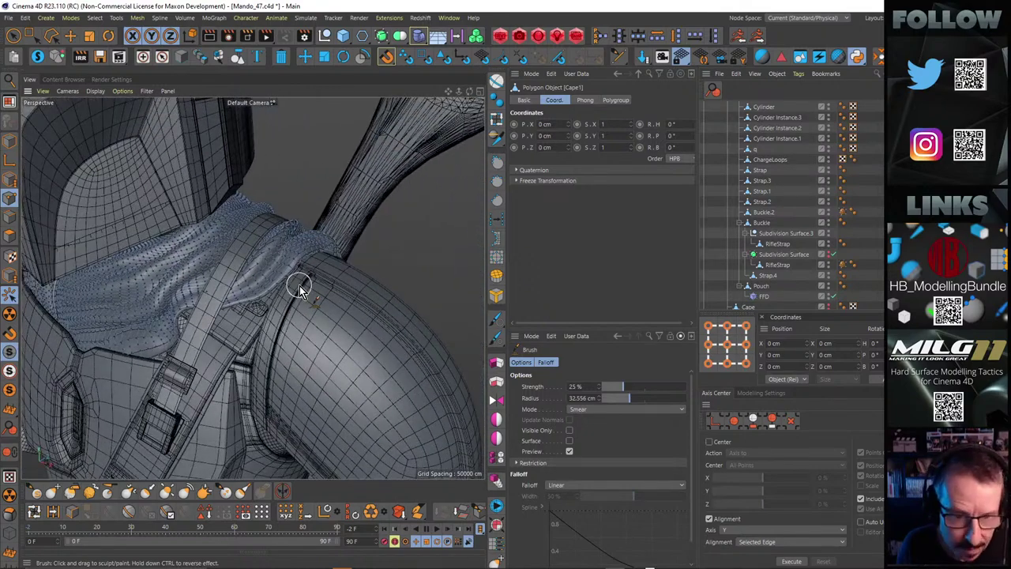
pyautogui.hotkey('ctrl', 'r')
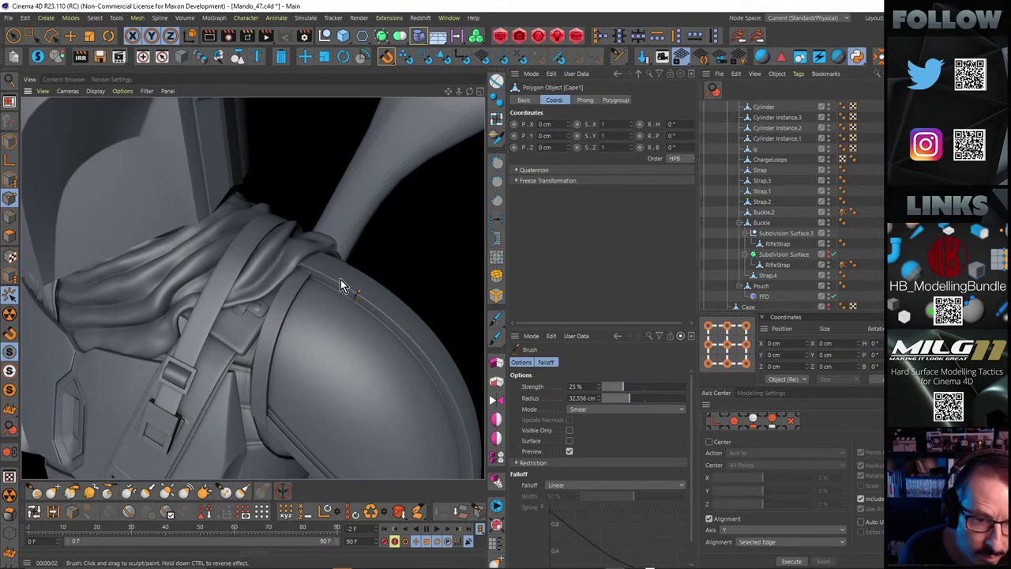
pyautogui.scroll(5, 316, 252)
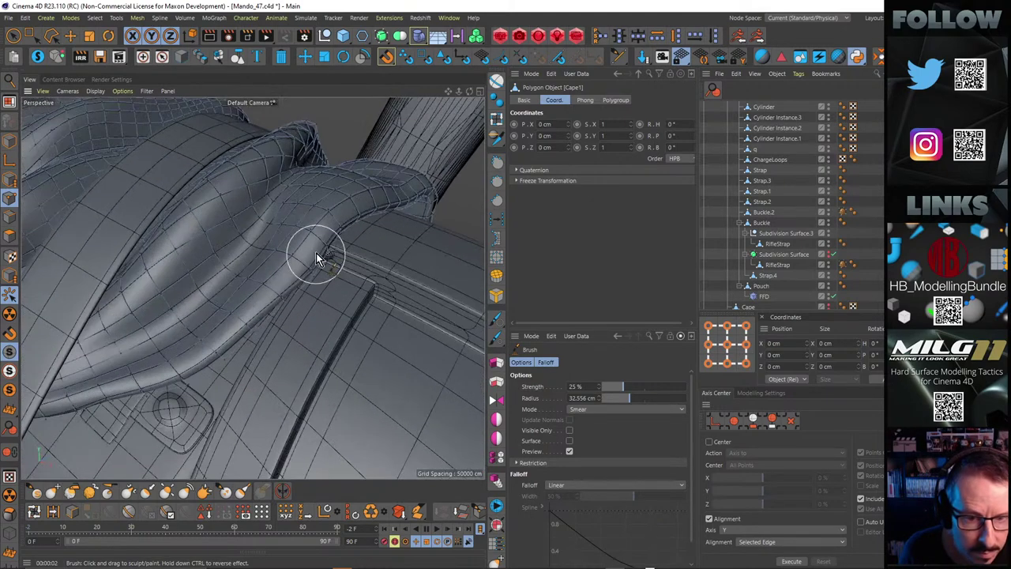
pyautogui.keyDown('alt'); pyautogui.moveTo(316, 251); pyautogui.dragTo(318, 208); pyautogui.keyUp('alt')
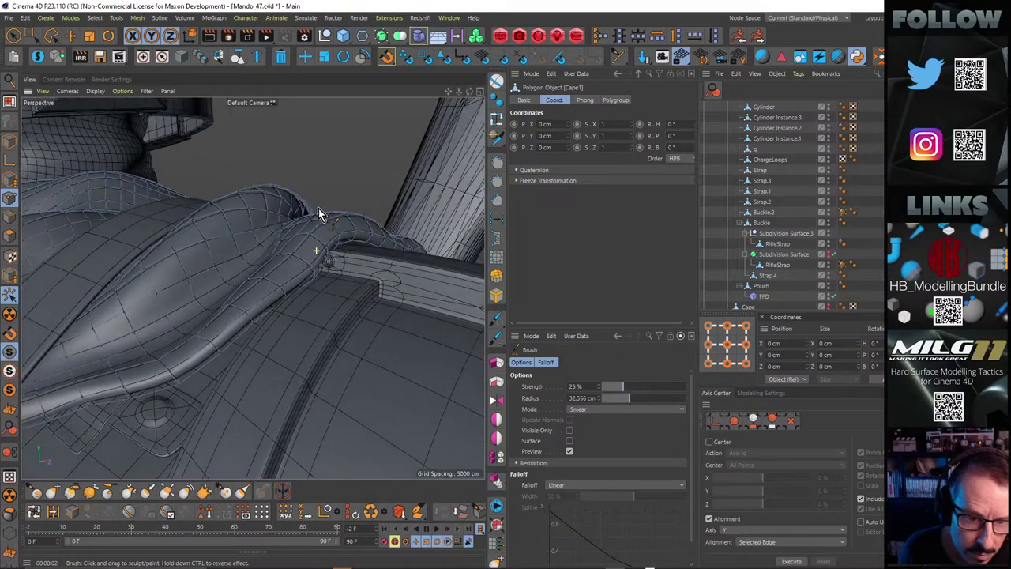
# Examine the cape's folds over the shoulder armour and around the back and chest from several angles
pyautogui.scroll(-7, 277, 251)
pyautogui.moveTo(255, 285)
pyautogui.keyDown('alt'); pyautogui.mouseDown()
pyautogui.moveTo(259, 252)
pyautogui.moveTo(274, 285)
pyautogui.moveTo(240, 276)
pyautogui.moveTo(339, 295)
pyautogui.moveTo(284, 294)
pyautogui.moveTo(343, 281)
pyautogui.moveTo(326, 294)
pyautogui.moveTo(263, 274)
pyautogui.moveTo(210, 283)
pyautogui.moveTo(280, 294)
pyautogui.moveTo(331, 272)
pyautogui.moveTo(267, 339)
pyautogui.moveTo(275, 330)
pyautogui.moveTo(245, 255)
pyautogui.moveTo(188, 267)
pyautogui.moveTo(93, 326)
pyautogui.moveTo(172, 307)
pyautogui.moveTo(266, 238)
pyautogui.moveTo(290, 251)
pyautogui.moveTo(253, 314)
pyautogui.moveTo(265, 316)
pyautogui.moveTo(204, 321)
pyautogui.moveTo(219, 289)
pyautogui.moveTo(214, 245)
pyautogui.moveTo(258, 276)
pyautogui.moveTo(266, 294)
pyautogui.moveTo(186, 273)
pyautogui.moveTo(156, 248)
pyautogui.mouseUp(); pyautogui.keyUp('alt')
pyautogui.scroll(4, 232, 269)
pyautogui.scroll(6, 237, 295)
pyautogui.scroll(-6, 262, 272)
pyautogui.keyDown('alt'); pyautogui.moveTo(156, 250); pyautogui.dragTo(225, 256, button='middle'); pyautogui.keyUp('alt')
pyautogui.keyDown('alt'); pyautogui.moveTo(212, 238); pyautogui.dragTo(292, 222); pyautogui.keyUp('alt')
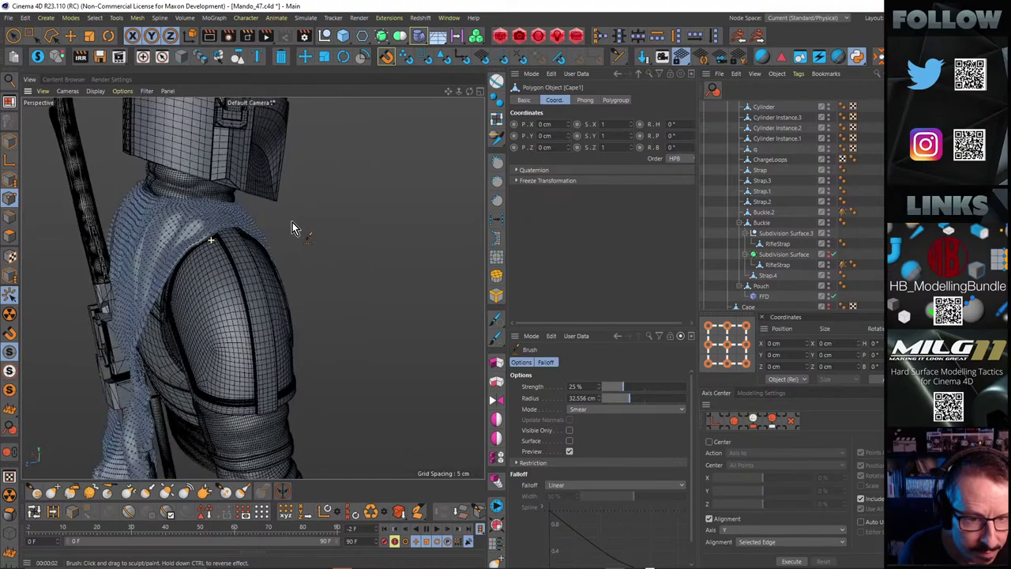
pyautogui.keyDown('alt'); pyautogui.moveTo(193, 230); pyautogui.dragTo(311, 214, button='right'); pyautogui.keyUp('alt')
pyautogui.keyDown('alt'); pyautogui.moveTo(298, 207); pyautogui.dragTo(257, 295); pyautogui.keyUp('alt')
pyautogui.keyDown('alt'); pyautogui.moveTo(319, 354); pyautogui.dragTo(252, 354); pyautogui.keyUp('alt')
pyautogui.keyDown('alt'); pyautogui.moveTo(276, 312); pyautogui.dragTo(297, 184); pyautogui.keyUp('alt')
pyautogui.moveTo(222, 222)
pyautogui.keyDown('alt'); pyautogui.mouseDown()
pyautogui.moveTo(231, 203)
pyautogui.moveTo(269, 228)
pyautogui.moveTo(180, 215)
pyautogui.moveTo(201, 211)
pyautogui.mouseUp(); pyautogui.keyUp('alt')
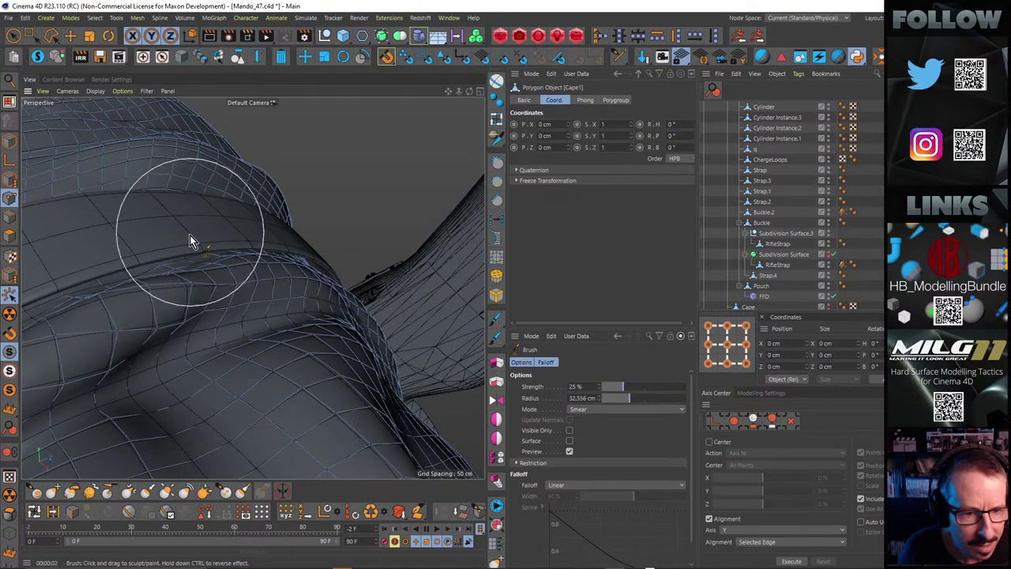
pyautogui.moveTo(191, 235)
pyautogui.keyDown('alt'); pyautogui.mouseDown()
pyautogui.moveTo(193, 219)
pyautogui.moveTo(284, 218)
pyautogui.moveTo(266, 279)
pyautogui.moveTo(280, 230)
pyautogui.moveTo(264, 212)
pyautogui.moveTo(287, 198)
pyautogui.moveTo(199, 232)
pyautogui.moveTo(226, 260)
pyautogui.moveTo(227, 323)
pyautogui.moveTo(261, 217)
pyautogui.moveTo(253, 201)
pyautogui.moveTo(263, 171)
pyautogui.moveTo(275, 187)
pyautogui.moveTo(287, 153)
pyautogui.moveTo(259, 180)
pyautogui.mouseUp(); pyautogui.keyUp('alt')
pyautogui.scroll(5, 284, 192)
pyautogui.moveTo(327, 212)
pyautogui.keyDown('alt'); pyautogui.mouseDown()
pyautogui.moveTo(333, 180)
pyautogui.moveTo(334, 225)
pyautogui.moveTo(264, 219)
pyautogui.moveTo(222, 280)
pyautogui.mouseUp(); pyautogui.keyUp('alt')
pyautogui.scroll(-5, 263, 219)
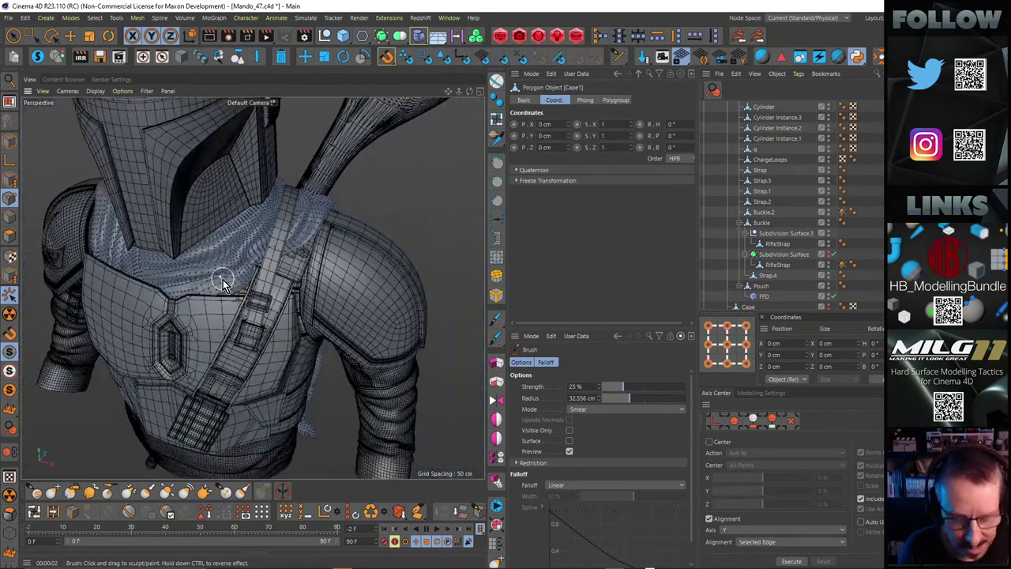
# Render a viewport preview of the upper body and examine the cape's collar where it meets the neck cloth under the helmet
pyautogui.hotkey('ctrl', 'r')
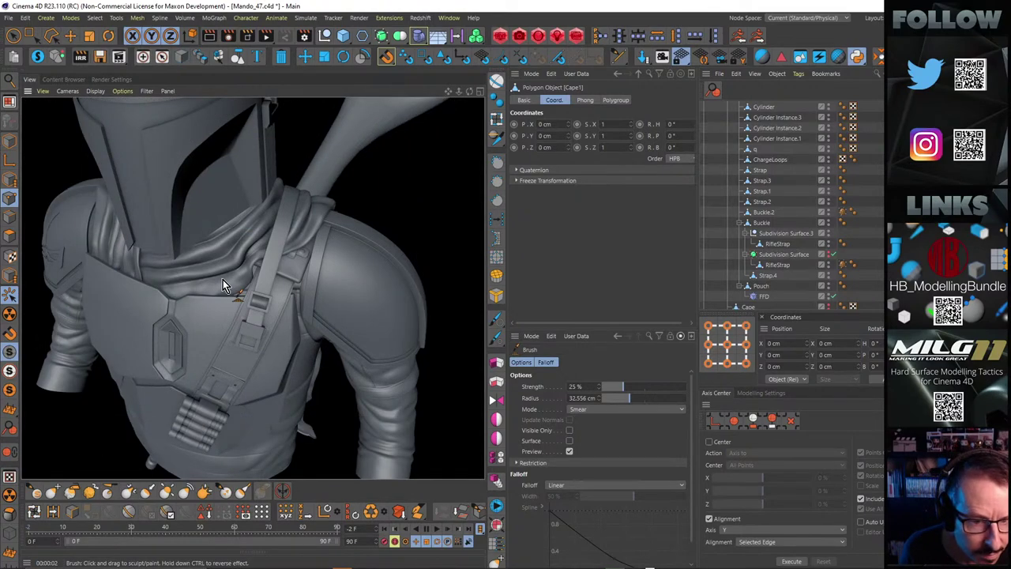
pyautogui.keyDown('alt'); pyautogui.moveTo(194, 266); pyautogui.dragTo(249, 210); pyautogui.keyUp('alt')
pyautogui.keyDown('alt'); pyautogui.moveTo(249, 209); pyautogui.dragTo(213, 232, button='right'); pyautogui.keyUp('alt')
pyautogui.keyDown('alt'); pyautogui.moveTo(214, 237); pyautogui.dragTo(376, 260); pyautogui.keyUp('alt')
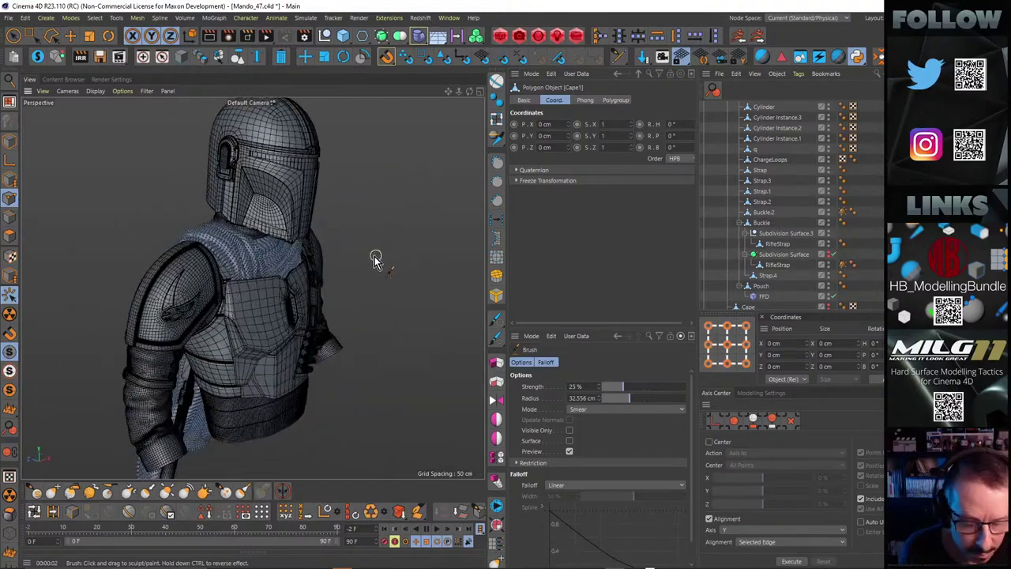
pyautogui.keyDown('alt'); pyautogui.moveTo(271, 244); pyautogui.dragTo(376, 213, button='right'); pyautogui.keyUp('alt')
pyautogui.keyDown('alt'); pyautogui.moveTo(376, 212); pyautogui.dragTo(266, 204); pyautogui.keyUp('alt')
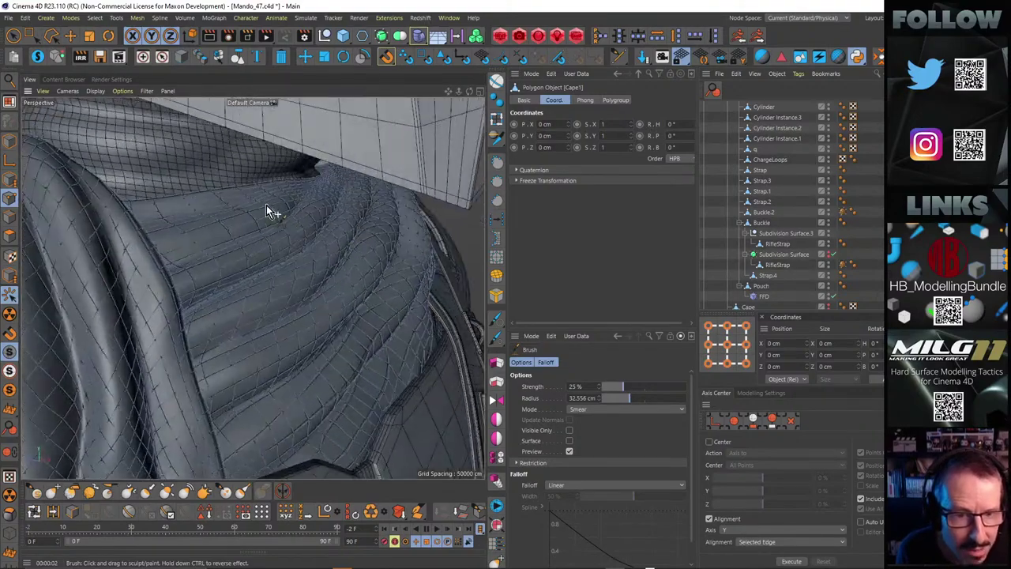
pyautogui.keyDown('alt'); pyautogui.moveTo(253, 286); pyautogui.dragTo(274, 195); pyautogui.keyUp('alt')
pyautogui.keyDown('alt'); pyautogui.moveTo(314, 197); pyautogui.dragTo(369, 191, button='right'); pyautogui.keyUp('alt')
pyautogui.moveTo(368, 191)
pyautogui.keyDown('alt'); pyautogui.mouseDown()
pyautogui.moveTo(428, 218)
pyautogui.moveTo(418, 217)
pyautogui.moveTo(418, 205)
pyautogui.moveTo(416, 214)
pyautogui.moveTo(440, 205)
pyautogui.moveTo(353, 218)
pyautogui.moveTo(338, 242)
pyautogui.moveTo(463, 233)
pyautogui.mouseUp(); pyautogui.keyUp('alt')
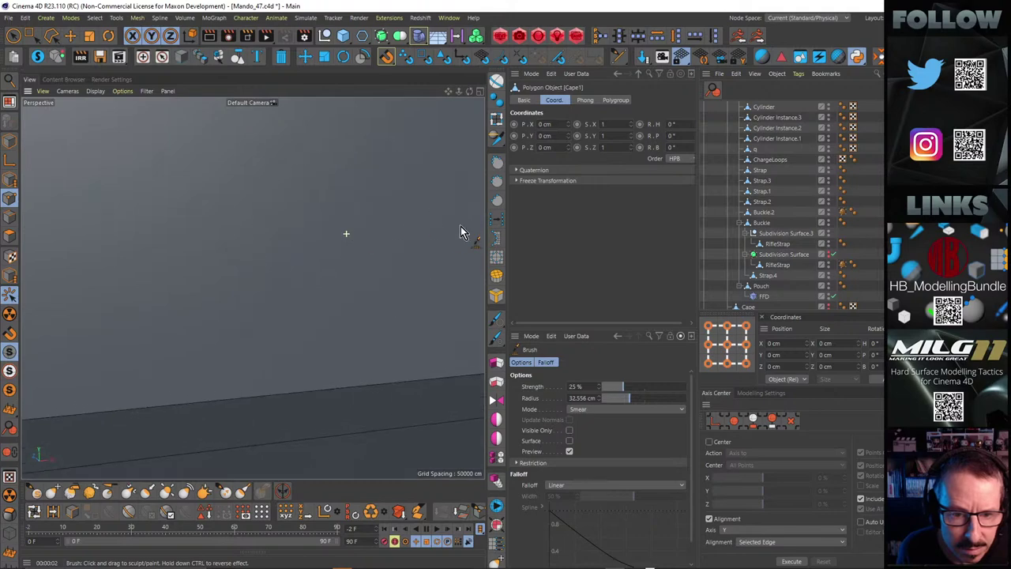
pyautogui.keyDown('alt'); pyautogui.moveTo(260, 240); pyautogui.dragTo(373, 220); pyautogui.keyUp('alt')
pyautogui.moveTo(350, 285)
pyautogui.keyDown('alt'); pyautogui.mouseDown()
pyautogui.moveTo(371, 262)
pyautogui.moveTo(395, 258)
pyautogui.moveTo(387, 256)
pyautogui.mouseUp(); pyautogui.keyUp('alt')
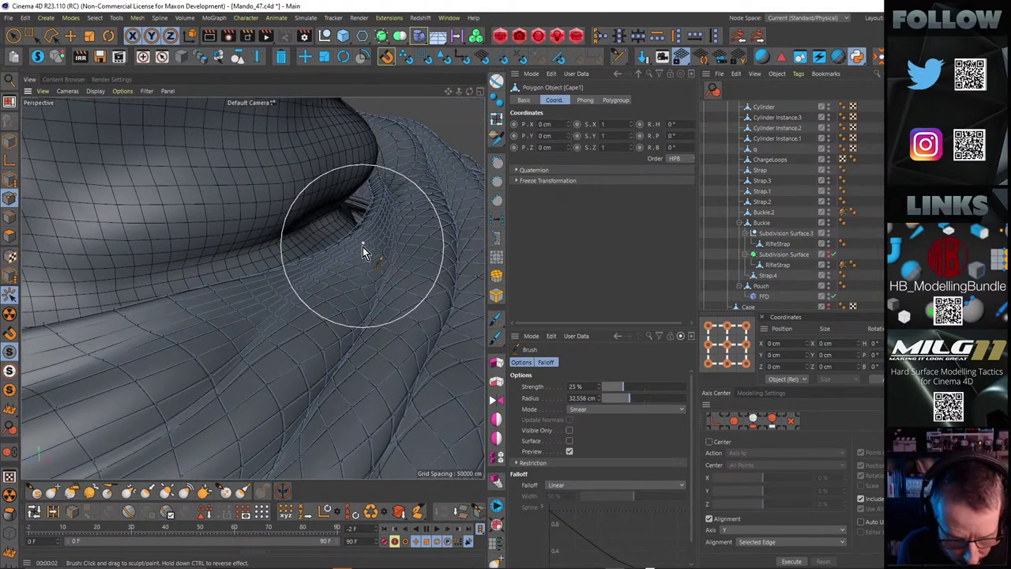
pyautogui.press('e')
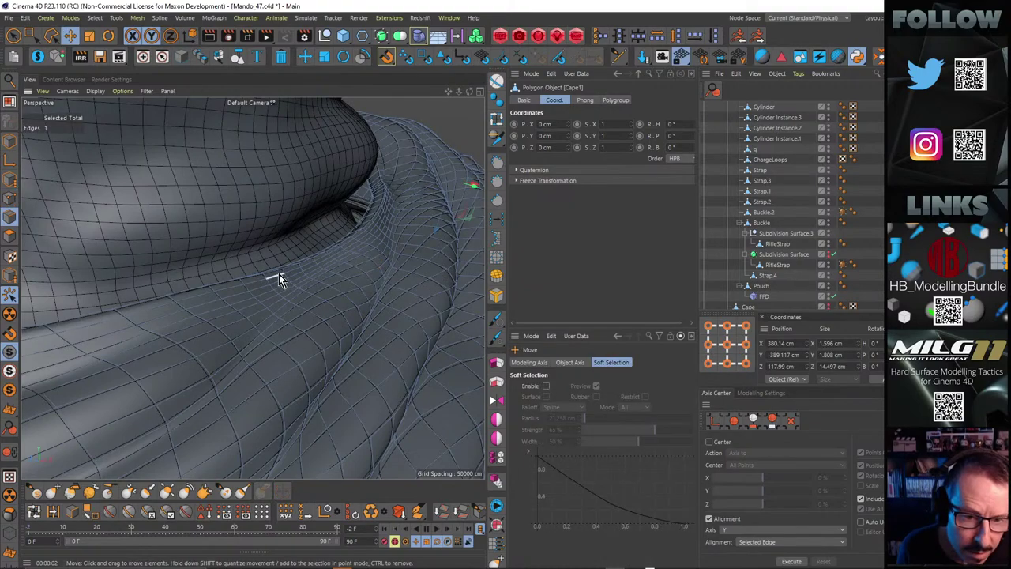
pyautogui.doubleClick(278, 274)
pyautogui.keyDown('alt'); pyautogui.moveTo(345, 246); pyautogui.dragTo(214, 303, button='right'); pyautogui.keyUp('alt')
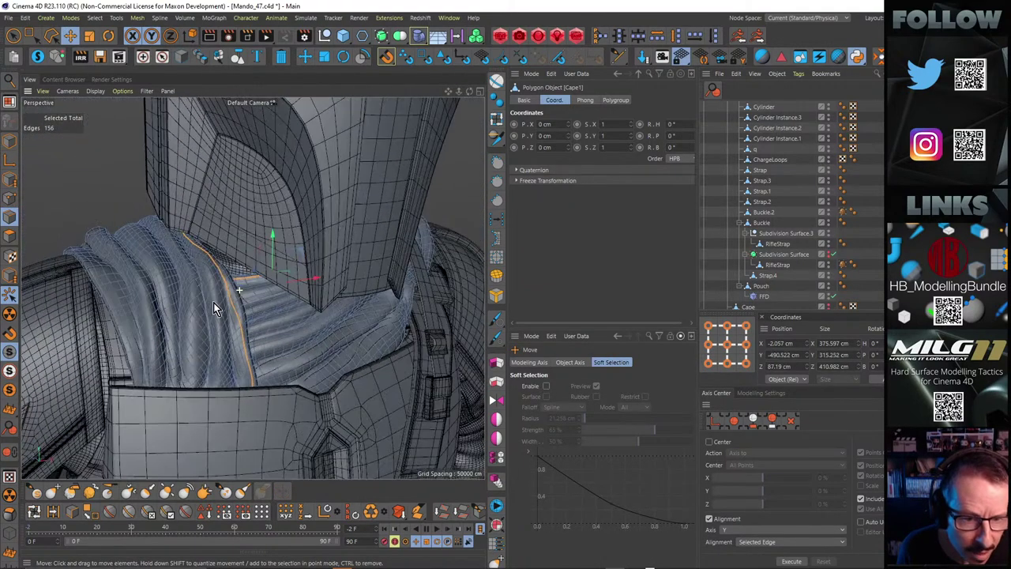
pyautogui.keyDown('alt'); pyautogui.moveTo(213, 303); pyautogui.dragTo(210, 272); pyautogui.keyUp('alt')
pyautogui.keyDown('alt'); pyautogui.moveTo(282, 332); pyautogui.dragTo(321, 307, button='right'); pyautogui.keyUp('alt')
pyautogui.keyDown('alt'); pyautogui.moveTo(322, 306); pyautogui.dragTo(253, 203); pyautogui.keyUp('alt')
pyautogui.click(235, 208)
pyautogui.doubleClick(253, 204)
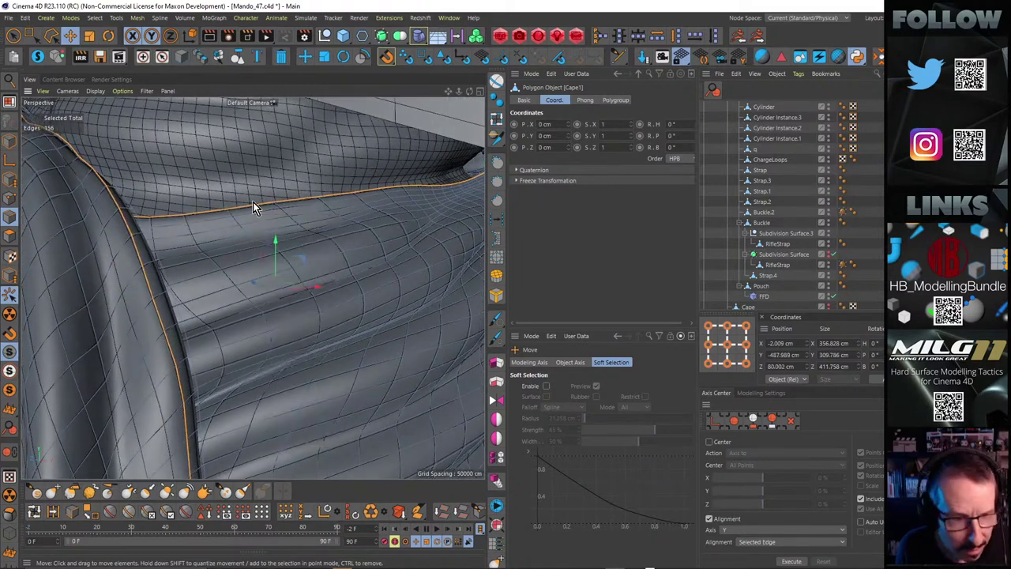
pyautogui.hotkey('ctrl', 'shift', 'a')
pyautogui.keyDown('alt'); pyautogui.moveTo(247, 247); pyautogui.dragTo(169, 259, button='right'); pyautogui.keyUp('alt')
pyautogui.keyDown('alt'); pyautogui.moveTo(169, 259); pyautogui.dragTo(268, 254); pyautogui.keyUp('alt')
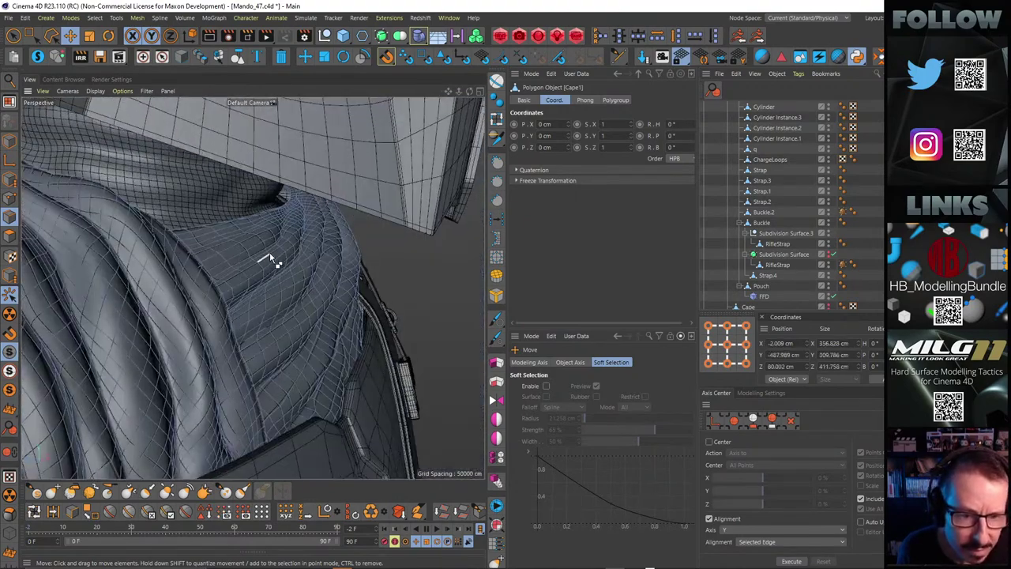
# Select the cape's outer border edges and isolate the cape from the rest of the model
pyautogui.doubleClick(262, 215)
pyautogui.keyDown('alt'); pyautogui.moveTo(261, 215); pyautogui.dragTo(271, 358); pyautogui.keyUp('alt')
pyautogui.doubleClick(241, 202)
pyautogui.click(38, 57)
pyautogui.keyDown('alt'); pyautogui.moveTo(281, 234); pyautogui.dragTo(326, 209, button='right'); pyautogui.keyUp('alt')
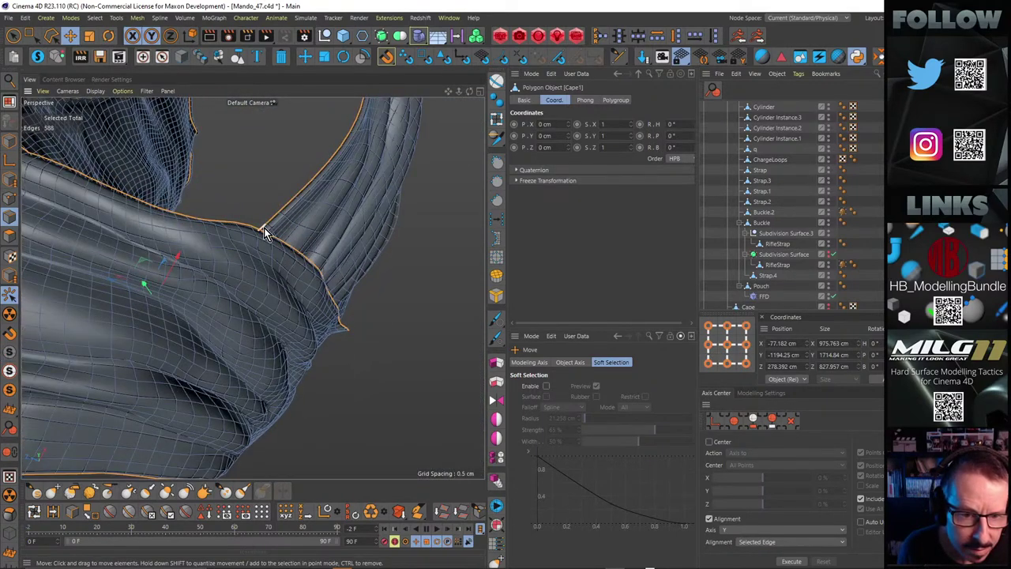
pyautogui.click(264, 228)
pyautogui.keyDown('alt'); pyautogui.moveTo(305, 209); pyautogui.dragTo(318, 255); pyautogui.keyUp('alt')
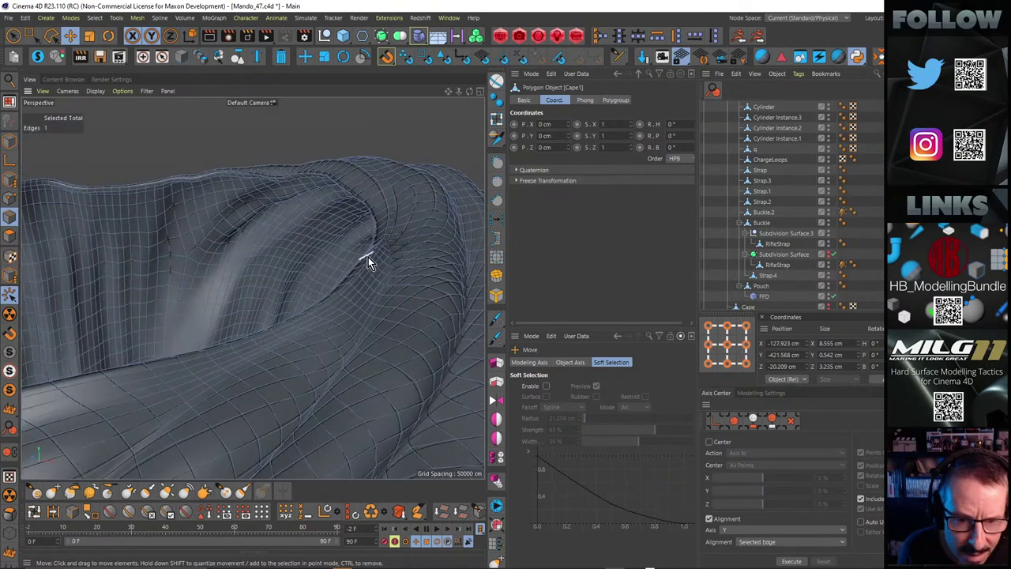
pyautogui.keyDown('alt'); pyautogui.moveTo(388, 215); pyautogui.dragTo(391, 265); pyautogui.keyUp('alt')
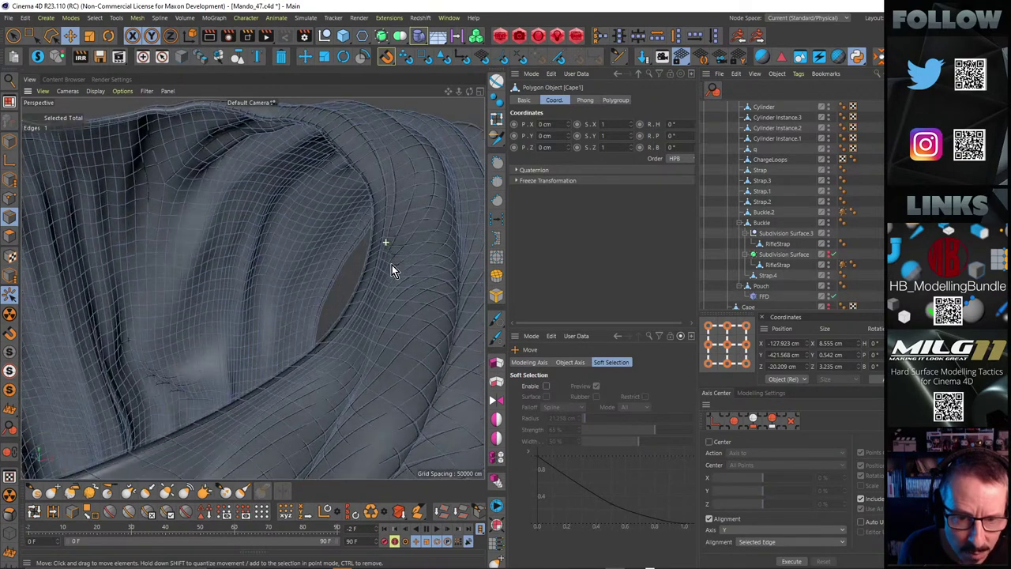
pyautogui.click(380, 159)
pyautogui.moveTo(399, 174)
pyautogui.keyDown('alt'); pyautogui.mouseDown()
pyautogui.moveTo(386, 209)
pyautogui.moveTo(387, 164)
pyautogui.mouseUp(); pyautogui.keyUp('alt')
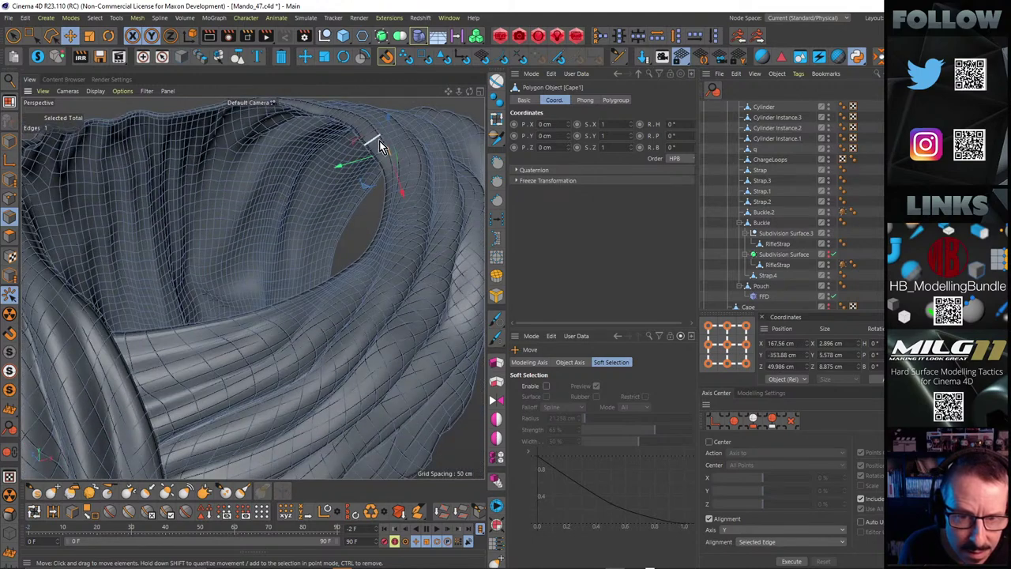
pyautogui.doubleClick(384, 138)
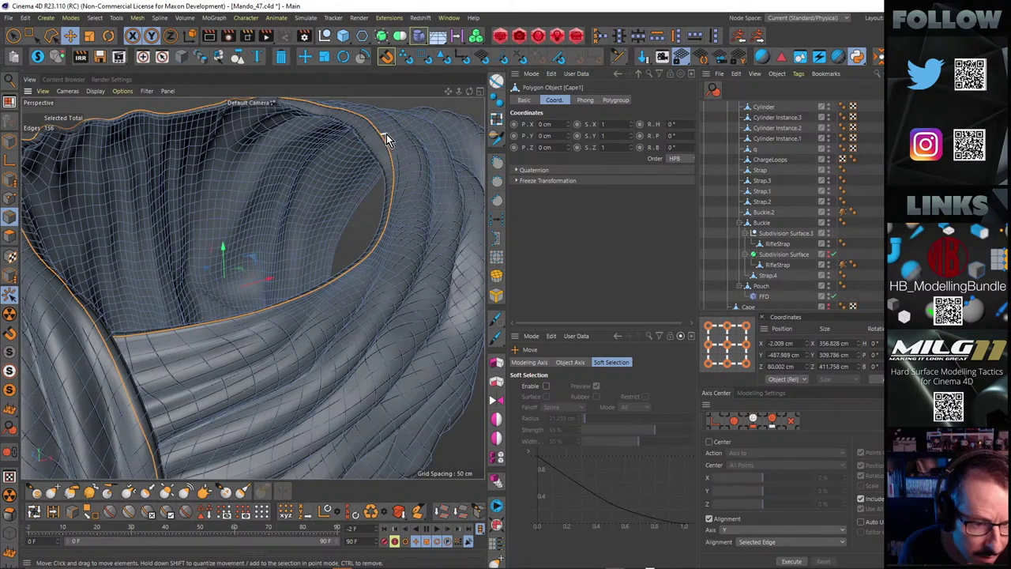
pyautogui.click(327, 209)
pyautogui.scroll(3, 138, 348)
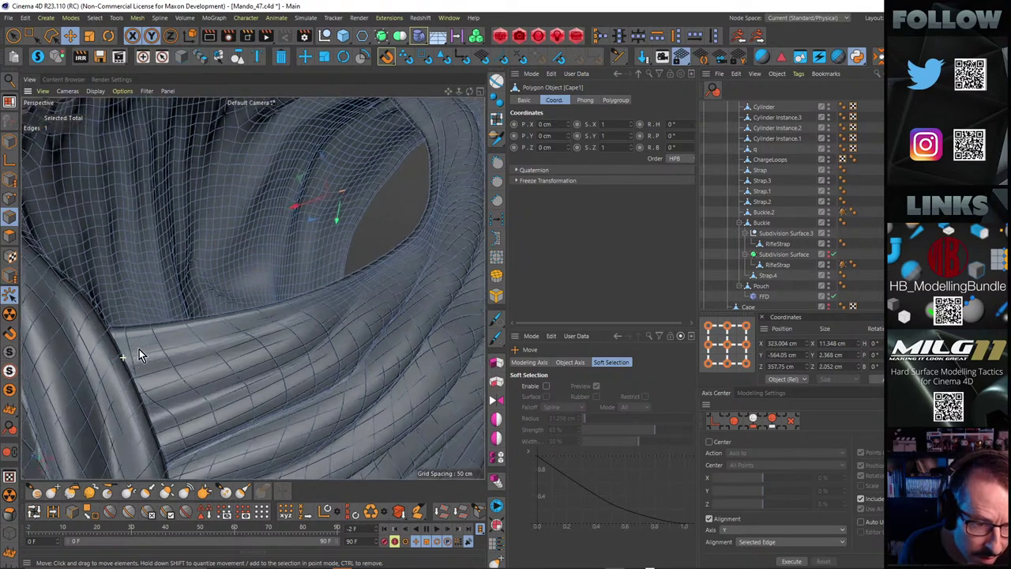
# Select the edge run along the front of the cape's neck opening and slide it with Edge Slide by -43.106%
pyautogui.click(120, 328)
pyautogui.keyDown('alt'); pyautogui.moveTo(215, 334); pyautogui.dragTo(357, 177); pyautogui.keyUp('alt')
pyautogui.doubleClick(341, 136)
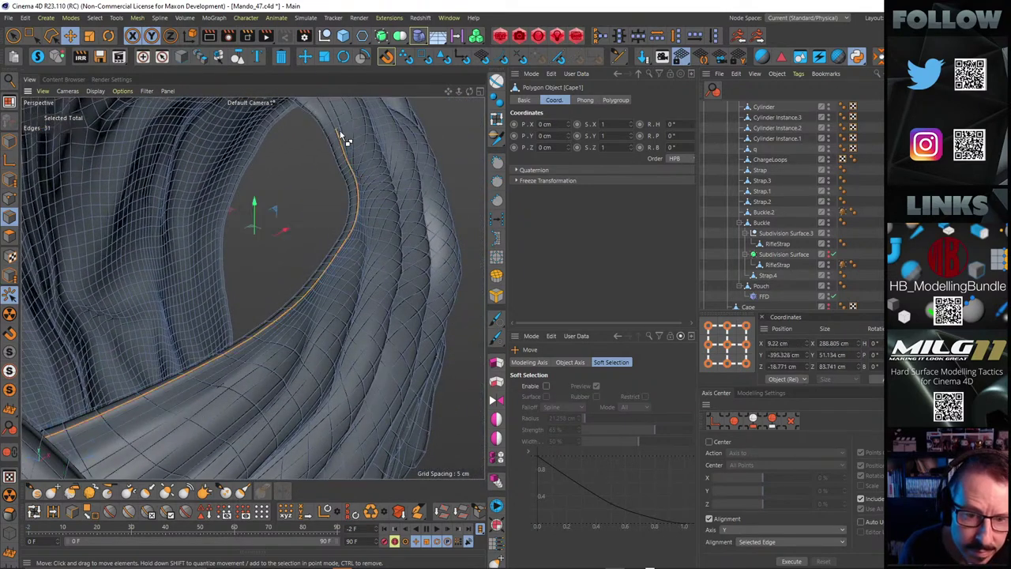
pyautogui.keyDown('alt'); pyautogui.moveTo(343, 293); pyautogui.dragTo(293, 248); pyautogui.keyUp('alt')
pyautogui.press('m')
pyautogui.press('o')
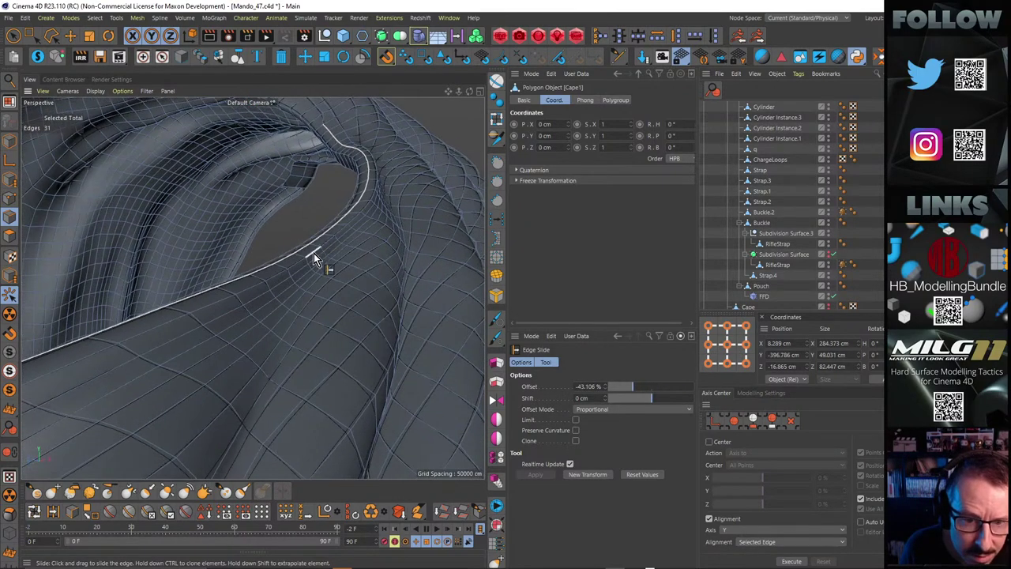
# Slide the neighbouring edge run of the neck opening by -30.838% with Edge Slide and turn off the cape's isolation
pyautogui.keyDown('alt'); pyautogui.moveTo(121, 353); pyautogui.dragTo(56, 385); pyautogui.keyUp('alt')
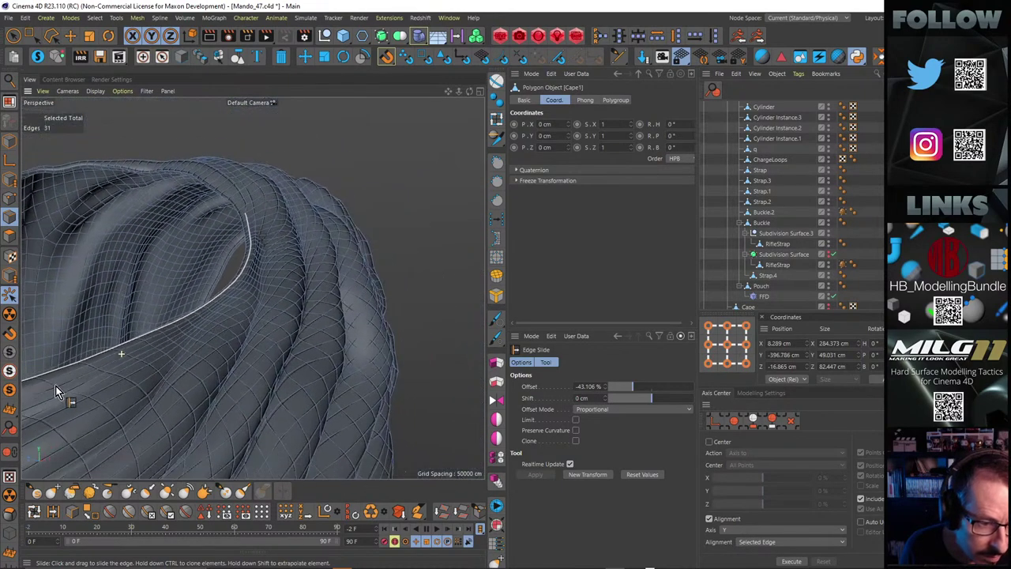
pyautogui.click(36, 388)
pyautogui.keyDown('alt'); pyautogui.moveTo(241, 248); pyautogui.dragTo(280, 203); pyautogui.keyUp('alt')
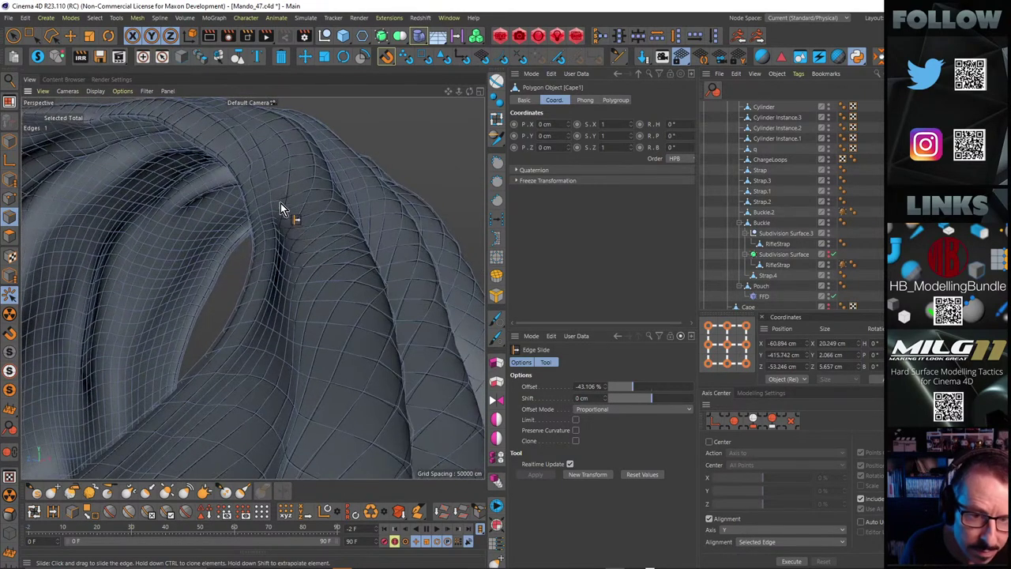
pyautogui.doubleClick(266, 164)
pyautogui.keyDown('alt'); pyautogui.moveTo(268, 260); pyautogui.dragTo(229, 353); pyautogui.keyUp('alt')
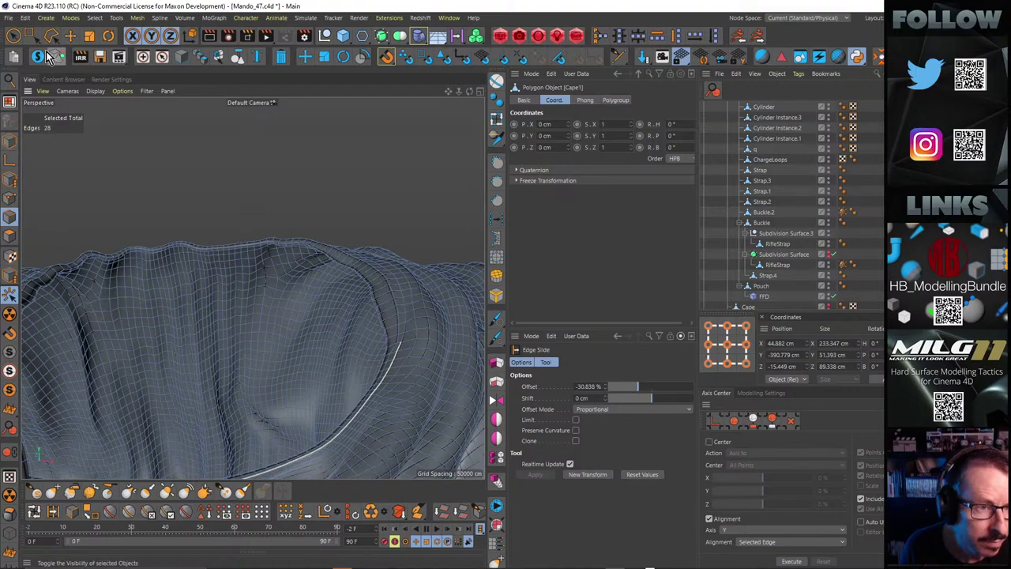
pyautogui.keyDown('alt'); pyautogui.moveTo(163, 153); pyautogui.dragTo(185, 240); pyautogui.keyUp('alt')
pyautogui.keyDown('alt'); pyautogui.moveTo(287, 280); pyautogui.dragTo(317, 274, button='right'); pyautogui.keyUp('alt')
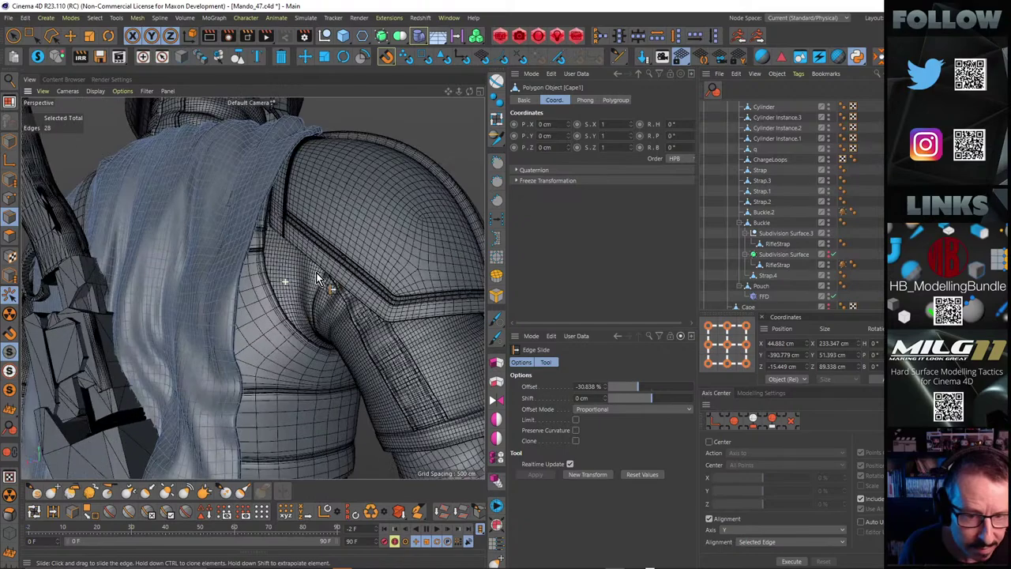
# Try selecting a run of edges for Edge Slide along the cape's side border behind the shoulder armour
pyautogui.keyDown('alt'); pyautogui.moveTo(233, 261); pyautogui.dragTo(389, 161); pyautogui.keyUp('alt')
pyautogui.click(290, 294)
pyautogui.click(380, 127)
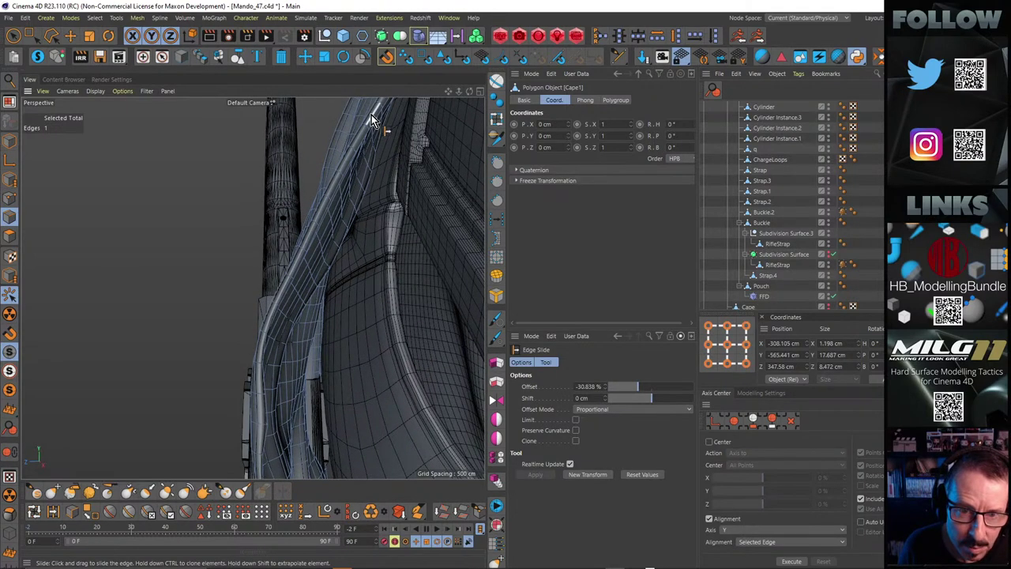
pyautogui.click(379, 113)
pyautogui.keyDown('alt'); pyautogui.moveTo(379, 114); pyautogui.dragTo(342, 353); pyautogui.keyUp('alt')
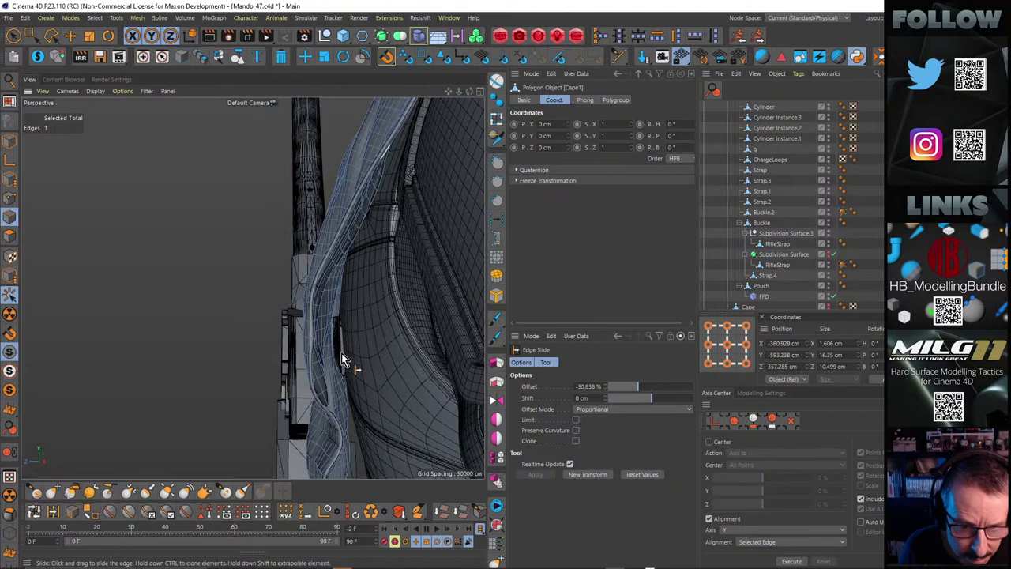
pyautogui.scroll(5, 326, 364)
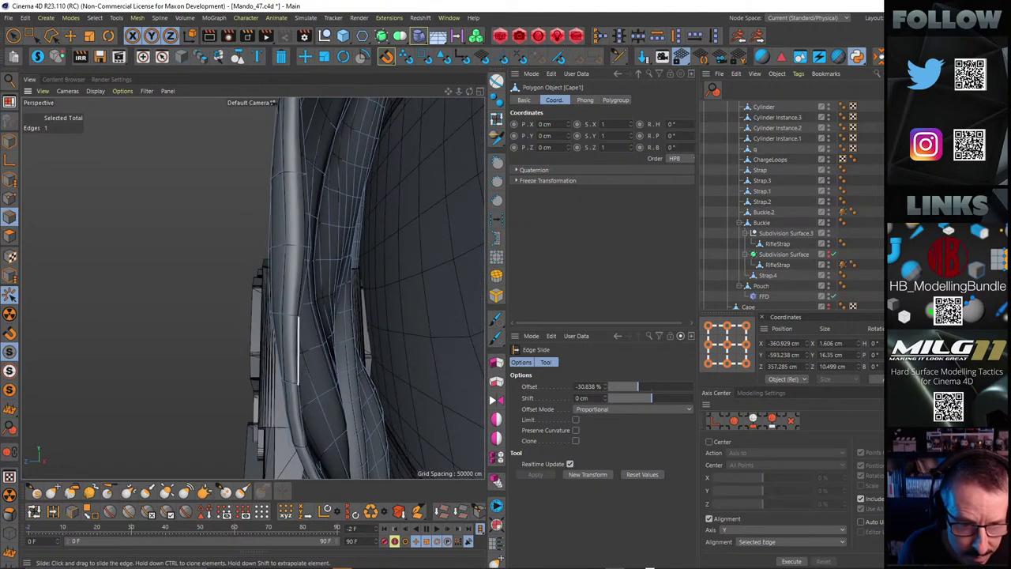
pyautogui.hotkey('ctrl', 'z')
pyautogui.doubleClick(297, 345)
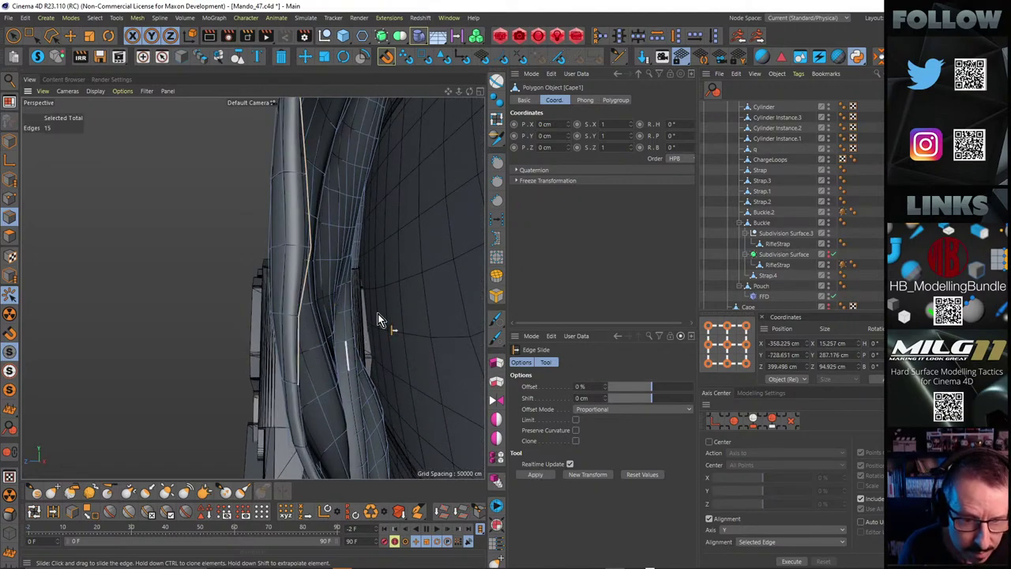
pyautogui.keyDown('alt'); pyautogui.moveTo(378, 314); pyautogui.dragTo(262, 302); pyautogui.keyUp('alt')
pyautogui.keyDown('alt'); pyautogui.moveTo(280, 218); pyautogui.dragTo(315, 187); pyautogui.keyUp('alt')
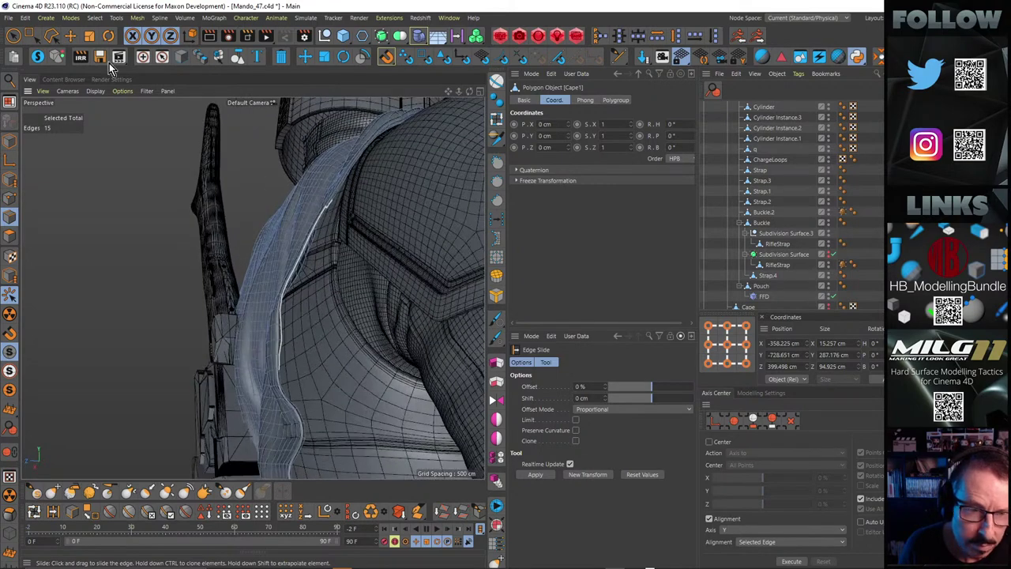
# Switch to the Move tool and select the edge run along the cape's side border near the rifle
pyautogui.click(71, 35)
pyautogui.keyDown('alt'); pyautogui.moveTo(404, 180); pyautogui.dragTo(240, 378); pyautogui.keyUp('alt')
pyautogui.click(395, 99)
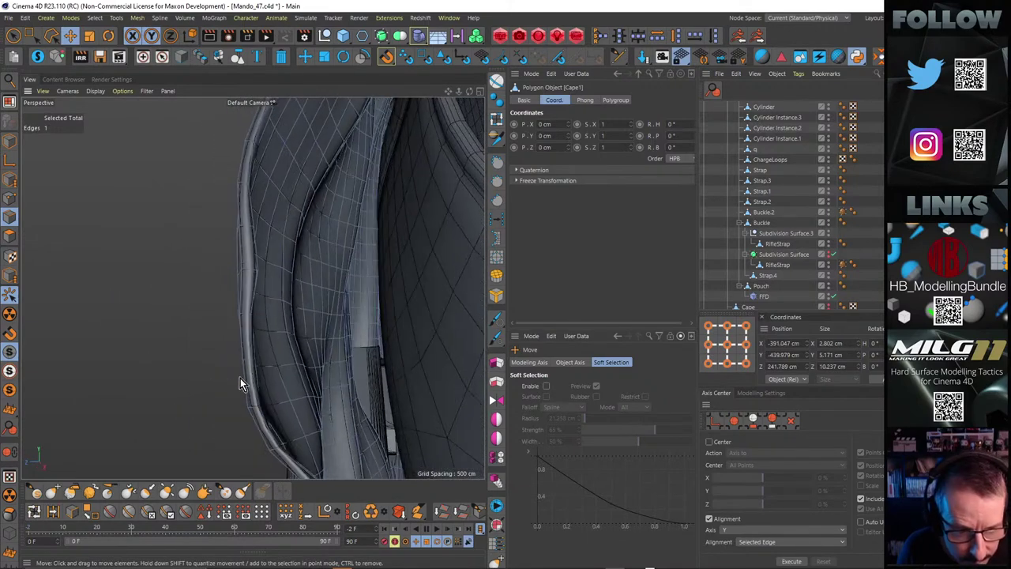
pyautogui.doubleClick(325, 330)
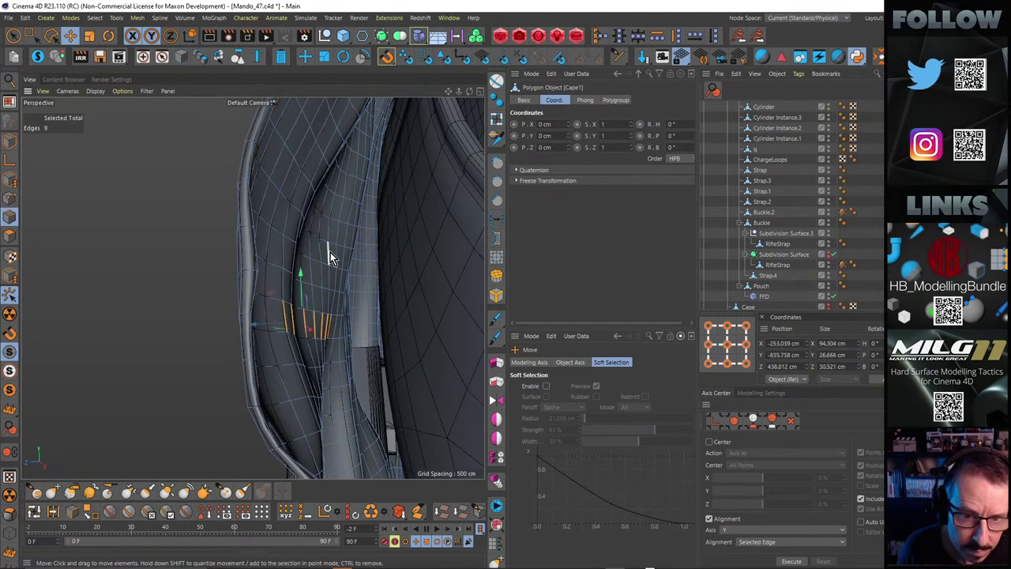
pyautogui.doubleClick(305, 306)
pyautogui.keyDown('alt'); pyautogui.moveTo(303, 309); pyautogui.dragTo(285, 322, button='right'); pyautogui.keyUp('alt')
pyautogui.keyDown('alt'); pyautogui.moveTo(284, 322); pyautogui.dragTo(411, 250); pyautogui.keyUp('alt')
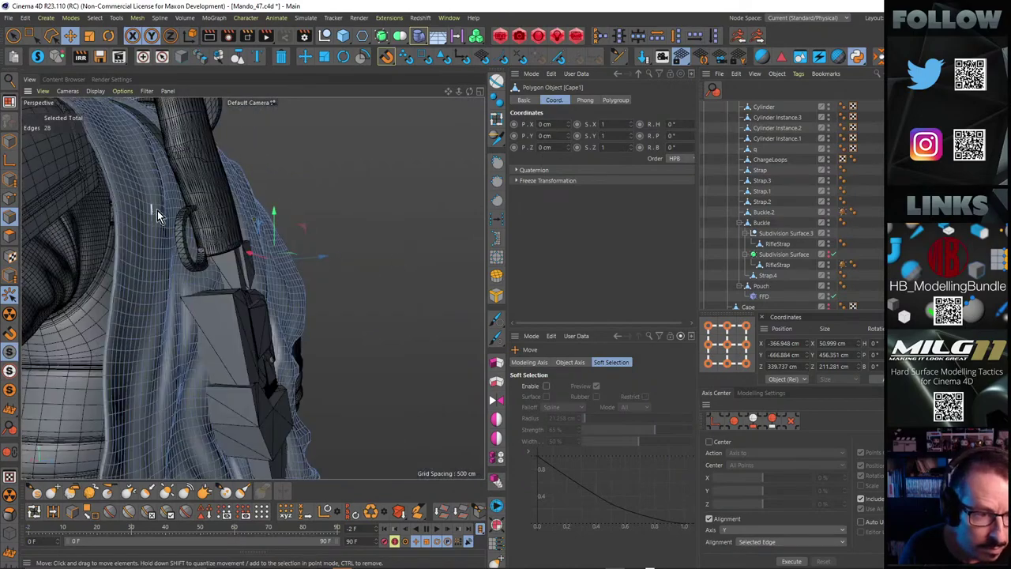
# Isolate the cape and select the 32-edge run along the inside of its side border
pyautogui.keyDown('alt'); pyautogui.moveTo(157, 210); pyautogui.dragTo(213, 178); pyautogui.keyUp('alt')
pyautogui.click(124, 200)
pyautogui.click(39, 57)
pyautogui.moveTo(302, 256)
pyautogui.keyDown('alt'); pyautogui.mouseDown(button='right')
pyautogui.moveTo(422, 229)
pyautogui.moveTo(309, 255)
pyautogui.mouseUp(button='right'); pyautogui.keyUp('alt')
pyautogui.keyDown('alt'); pyautogui.moveTo(309, 255); pyautogui.dragTo(271, 169); pyautogui.keyUp('alt')
pyautogui.keyDown('alt'); pyautogui.moveTo(328, 261); pyautogui.dragTo(335, 235); pyautogui.keyUp('alt')
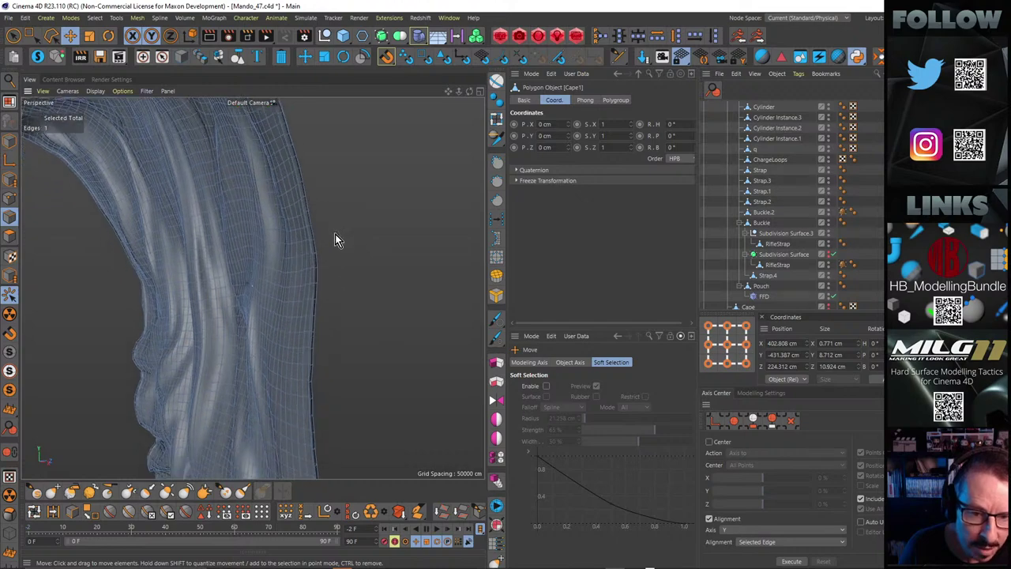
pyautogui.doubleClick(316, 440)
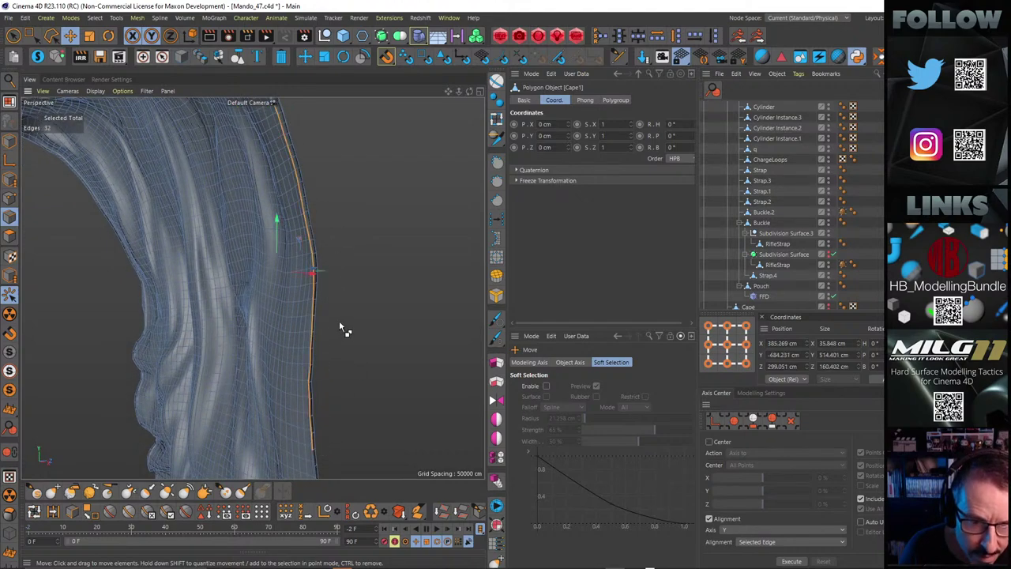
# Extrude the selected border edges inward by about 46 cm to form a strip along the cape's side
pyautogui.keyDown('alt'); pyautogui.moveTo(342, 330); pyautogui.dragTo(336, 293); pyautogui.keyUp('alt')
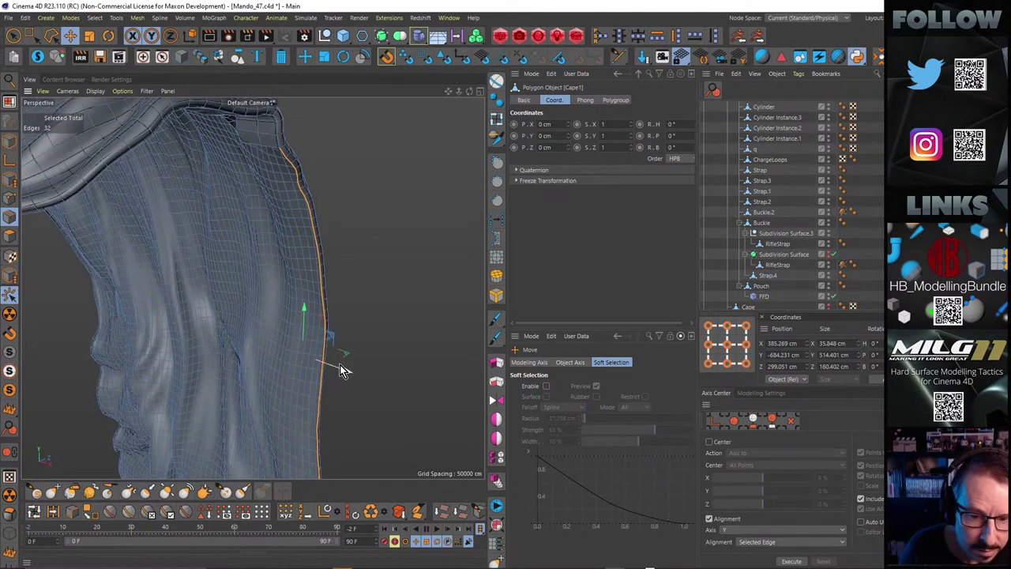
pyautogui.moveTo(329, 365)
pyautogui.keyDown('ctrl'); pyautogui.mouseDown()
pyautogui.moveTo(311, 357)
pyautogui.moveTo(339, 368)
pyautogui.moveTo(317, 358)
pyautogui.mouseUp(); pyautogui.keyUp('ctrl')
pyautogui.hotkey('ctrl', 'z')
# Use the Polygon Pen to snap the new strip's upper inner corner onto the corner of the adjoining inner flap
pyautogui.keyDown('alt'); pyautogui.moveTo(316, 358); pyautogui.dragTo(282, 132); pyautogui.keyUp('alt')
pyautogui.keyDown('alt'); pyautogui.moveTo(282, 132); pyautogui.dragTo(288, 134, button='right'); pyautogui.keyUp('alt')
pyautogui.keyDown('alt'); pyautogui.moveTo(287, 135); pyautogui.dragTo(221, 183); pyautogui.keyUp('alt')
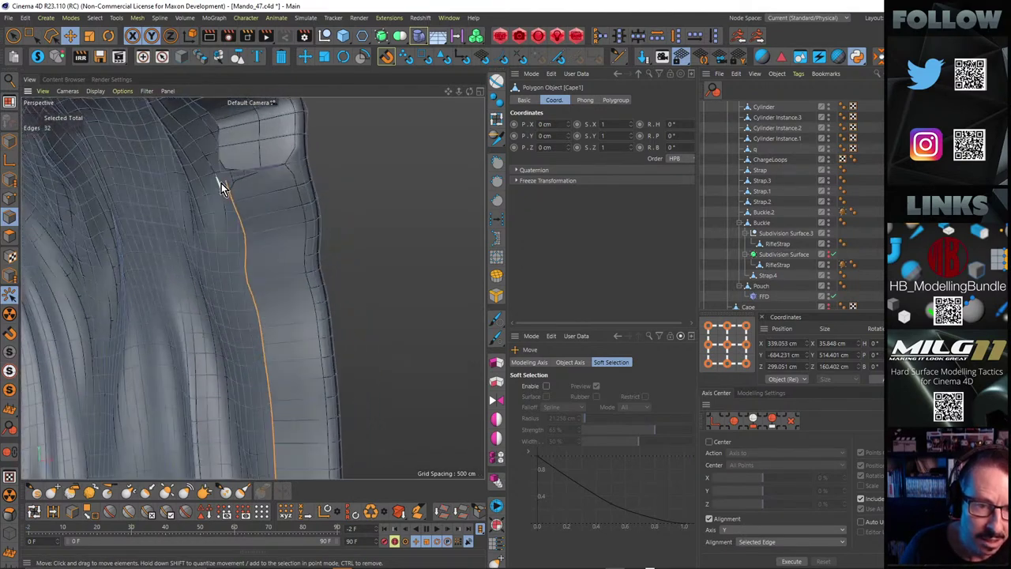
pyautogui.keyDown('alt'); pyautogui.moveTo(222, 183); pyautogui.dragTo(262, 177, button='right'); pyautogui.keyUp('alt')
pyautogui.keyDown('alt'); pyautogui.moveTo(262, 176); pyautogui.dragTo(263, 203); pyautogui.keyUp('alt')
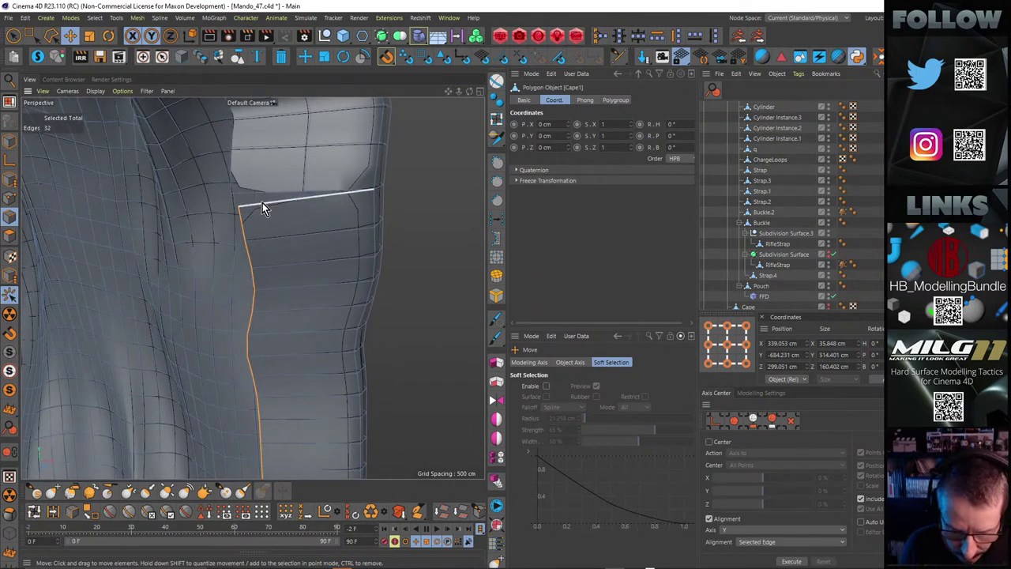
pyautogui.press('m')
pyautogui.press('e')
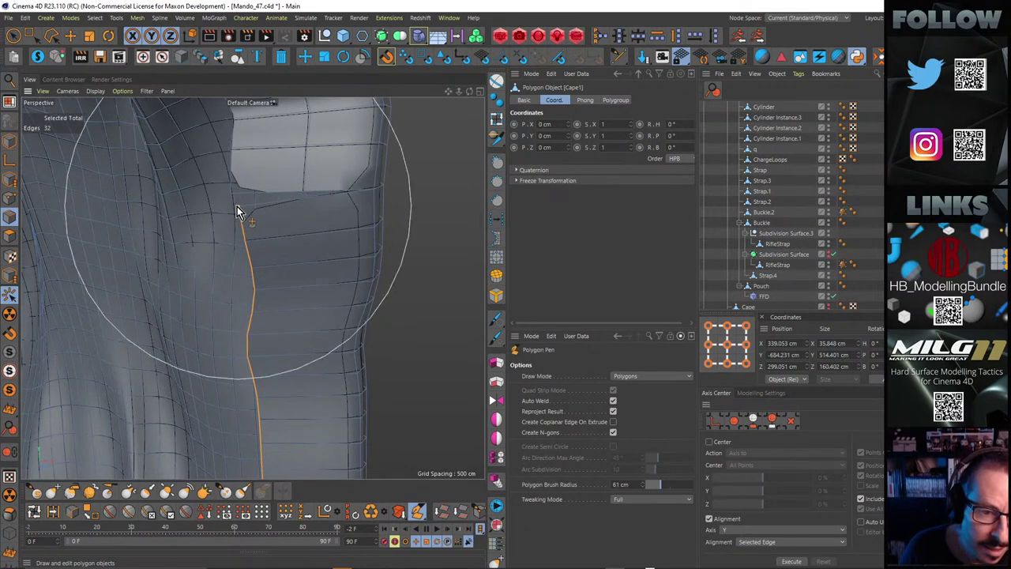
pyautogui.keyDown('alt'); pyautogui.moveTo(245, 200); pyautogui.dragTo(271, 218); pyautogui.keyUp('alt')
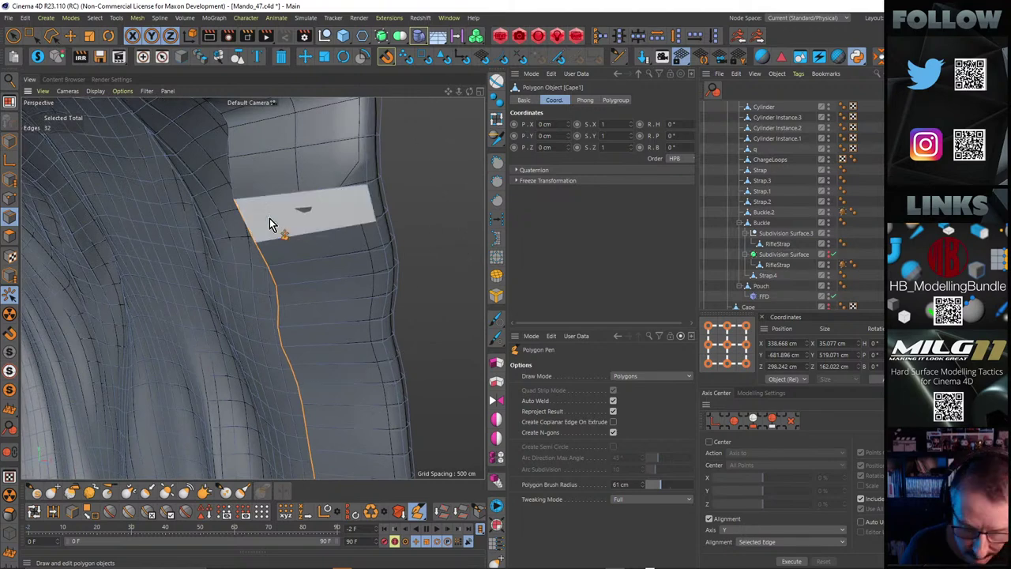
# Add a Loop/Path Cut lengthwise through the strip at 53.213%, snapped to the middle vertex of the inner flap's lower edge
pyautogui.press('m')
pyautogui.press('l')
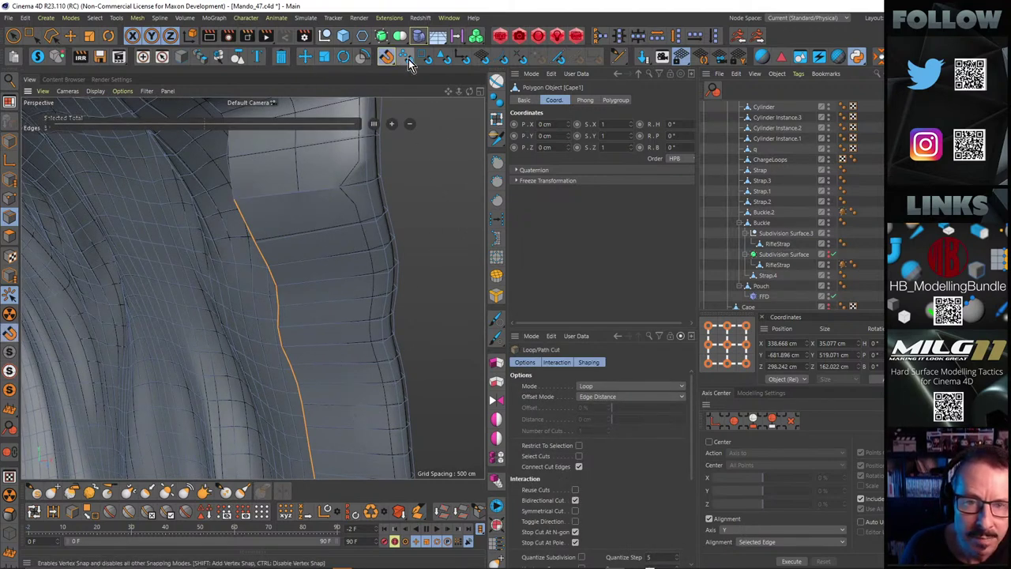
pyautogui.click(300, 193)
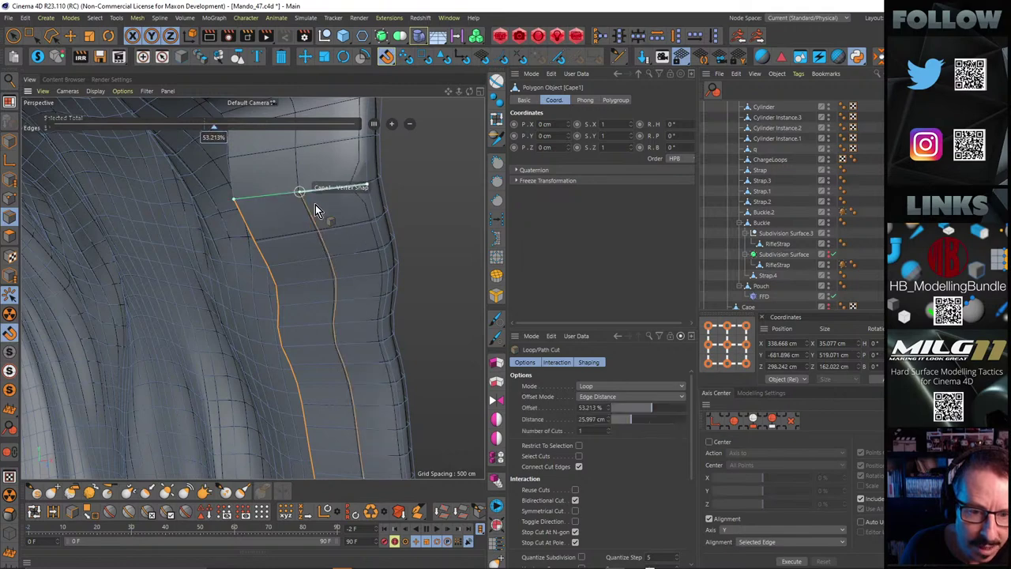
# Weld the two overlapping points where the new cut meets the inner flap and turn off the cape's isolation
pyautogui.press('m')
pyautogui.press('e')
pyautogui.click(32, 37)
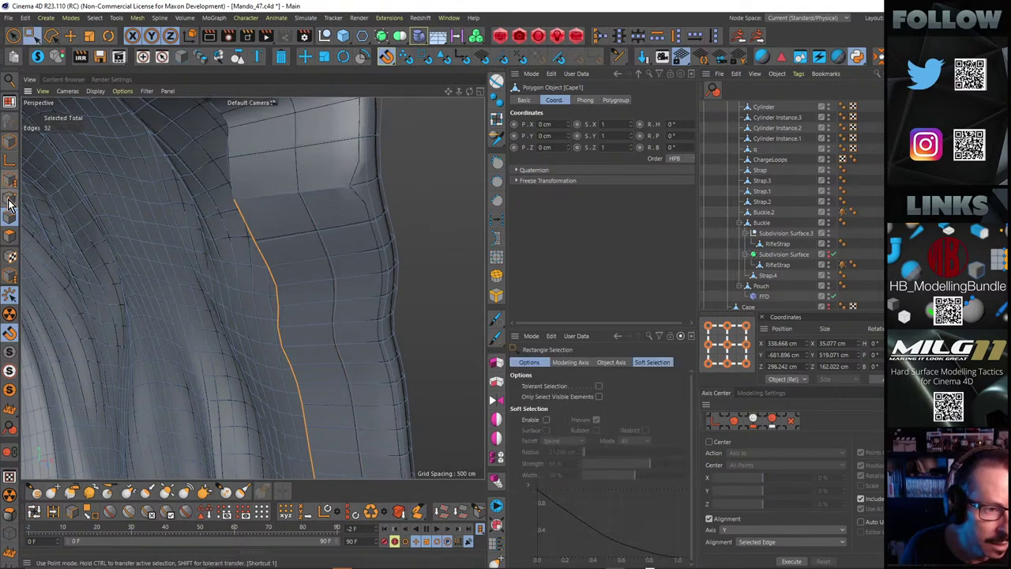
pyautogui.click(10, 198)
pyautogui.moveTo(278, 188)
pyautogui.keyDown('alt'); pyautogui.mouseDown()
pyautogui.moveTo(340, 210)
pyautogui.moveTo(270, 205)
pyautogui.moveTo(286, 183)
pyautogui.mouseUp(); pyautogui.keyUp('alt')
pyautogui.click(308, 198)
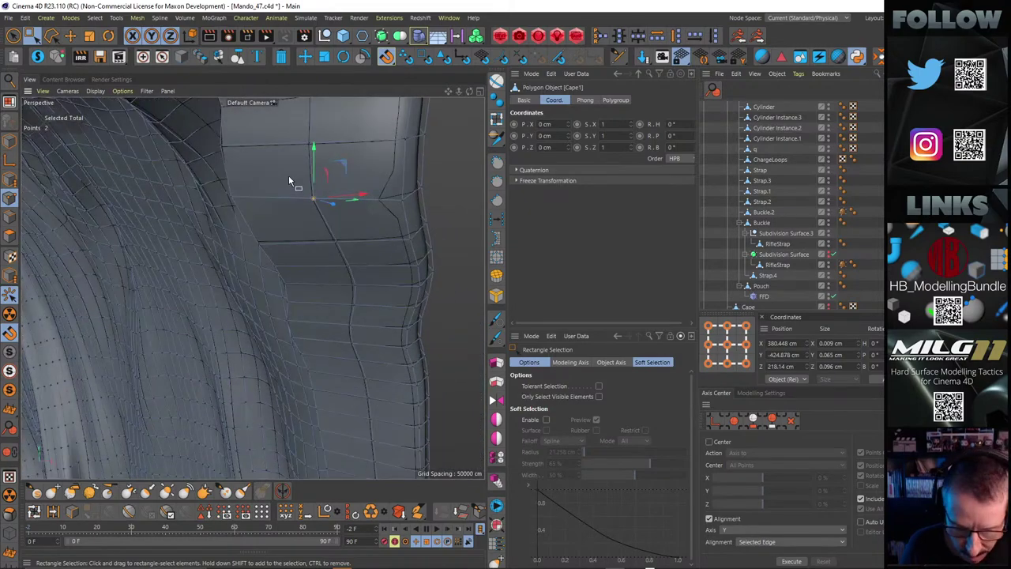
pyautogui.press('m')
pyautogui.press('q')
pyautogui.click(440, 180)
pyautogui.keyDown('alt'); pyautogui.moveTo(388, 185); pyautogui.dragTo(331, 187, button='right'); pyautogui.keyUp('alt')
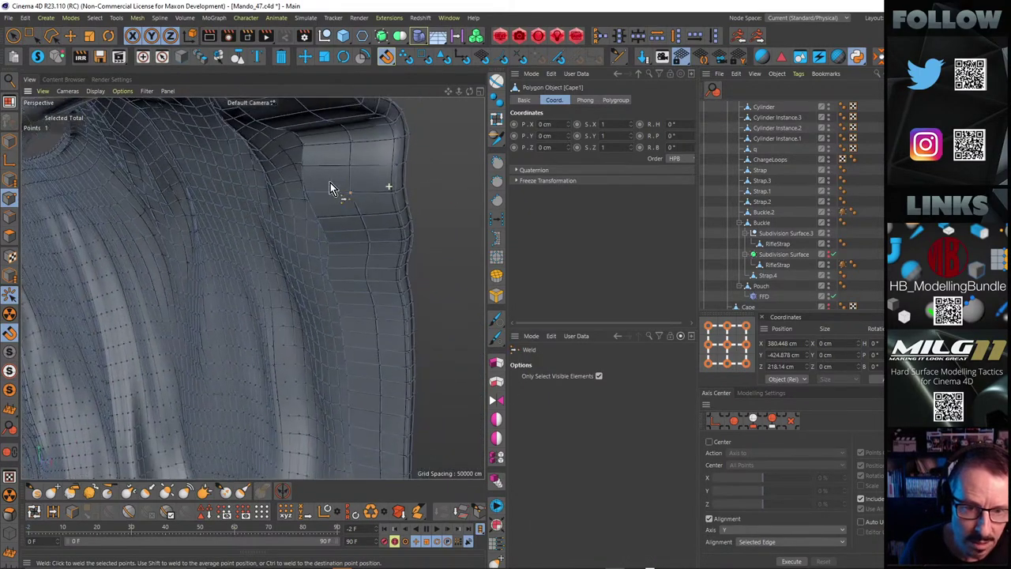
pyautogui.keyDown('alt'); pyautogui.moveTo(361, 185); pyautogui.dragTo(323, 149); pyautogui.keyUp('alt')
pyautogui.keyDown('alt'); pyautogui.moveTo(372, 187); pyautogui.dragTo(327, 200, button='right'); pyautogui.keyUp('alt')
pyautogui.click(38, 57)
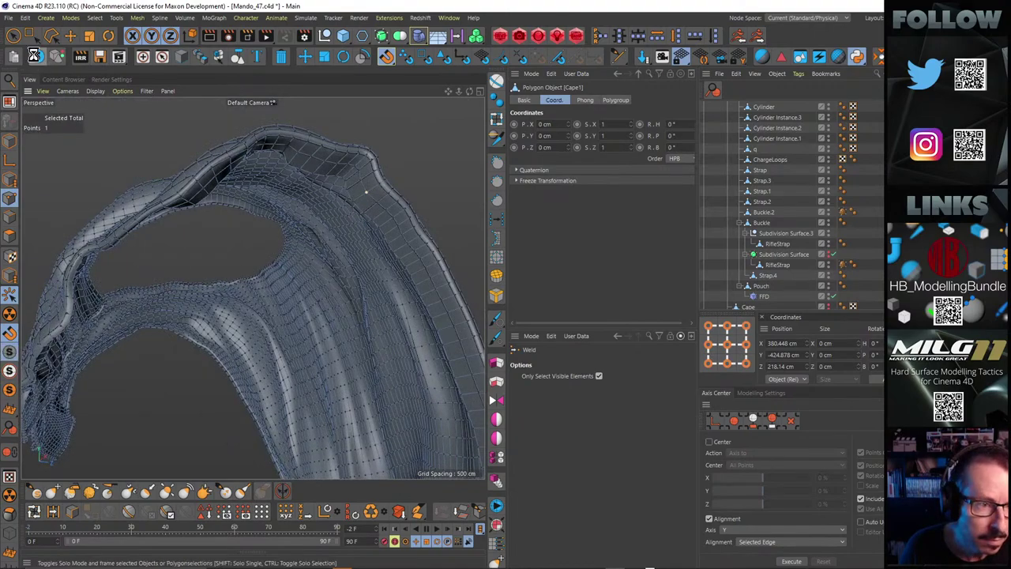
# Smear the cape's side border along the shoulder armour with the Brush at 25% strength and 48.02 cm radius
pyautogui.keyDown('alt'); pyautogui.moveTo(212, 236); pyautogui.dragTo(172, 216); pyautogui.keyUp('alt')
pyautogui.scroll(3, 172, 216)
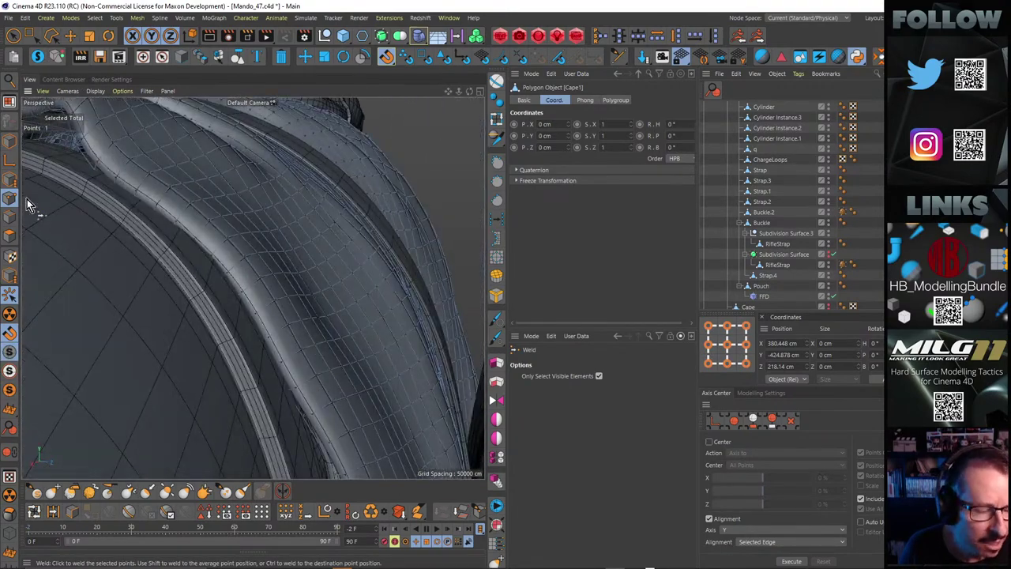
pyautogui.press('m')
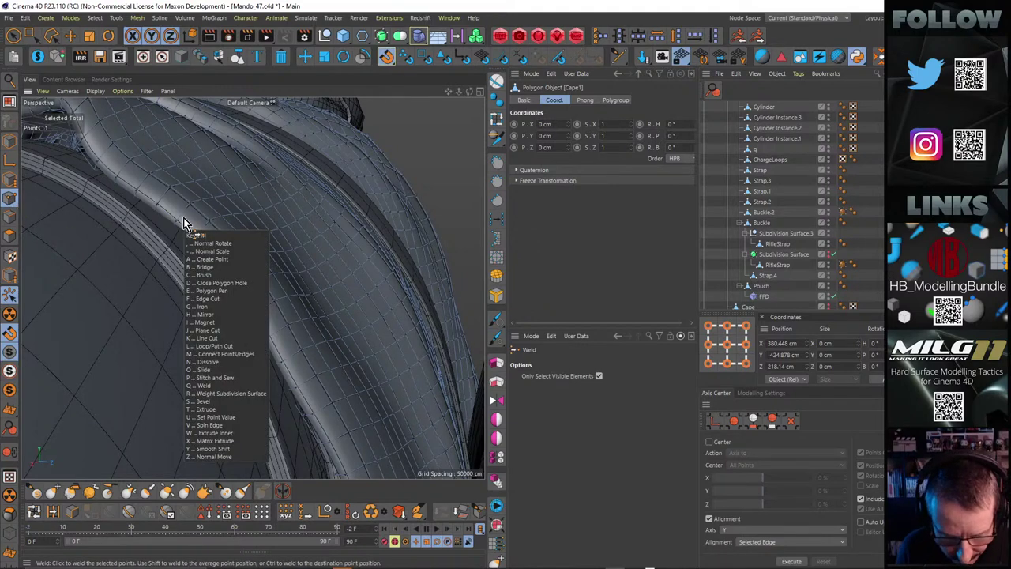
pyautogui.press('c')
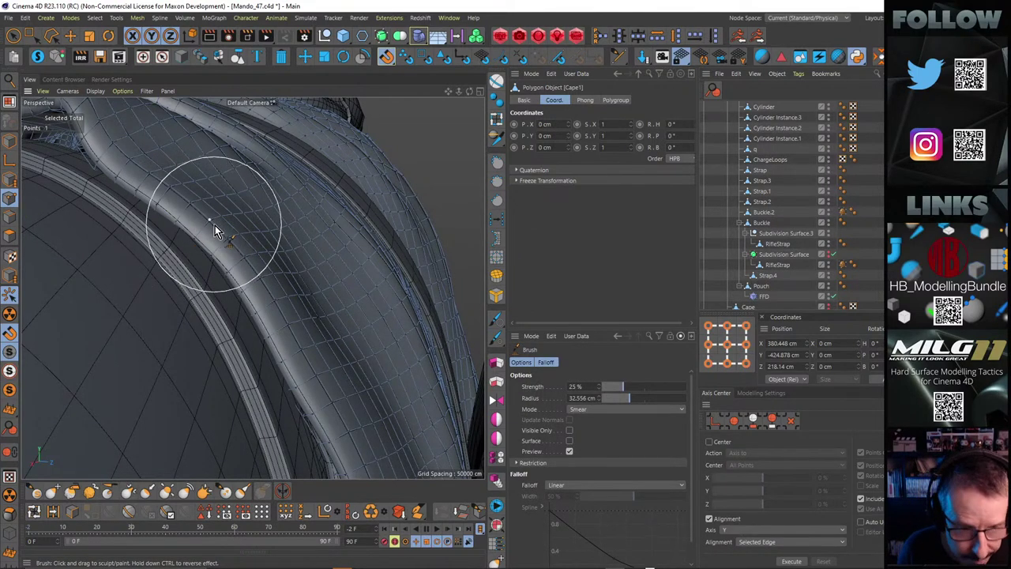
pyautogui.moveTo(217, 227); pyautogui.dragTo(255, 217, button='middle')
pyautogui.moveTo(210, 225)
pyautogui.keyDown('alt'); pyautogui.mouseDown()
pyautogui.moveTo(149, 214)
pyautogui.moveTo(146, 201)
pyautogui.mouseUp(); pyautogui.keyUp('alt')
pyautogui.click(262, 511)
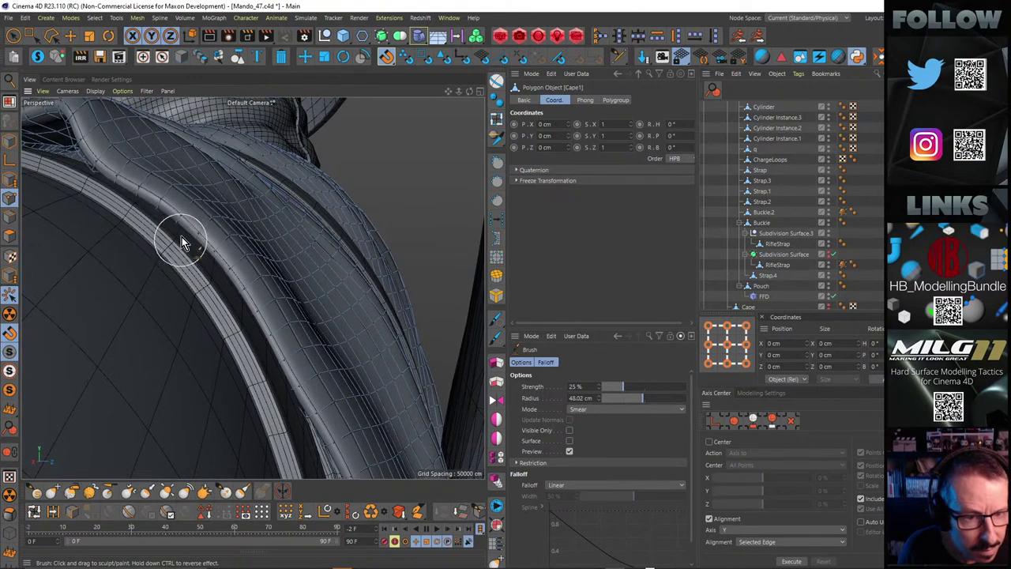
pyautogui.moveTo(181, 237)
pyautogui.keyDown('alt'); pyautogui.mouseDown()
pyautogui.moveTo(158, 203)
pyautogui.moveTo(249, 253)
pyautogui.moveTo(229, 236)
pyautogui.moveTo(253, 259)
pyautogui.moveTo(213, 234)
pyautogui.mouseUp(); pyautogui.keyUp('alt')
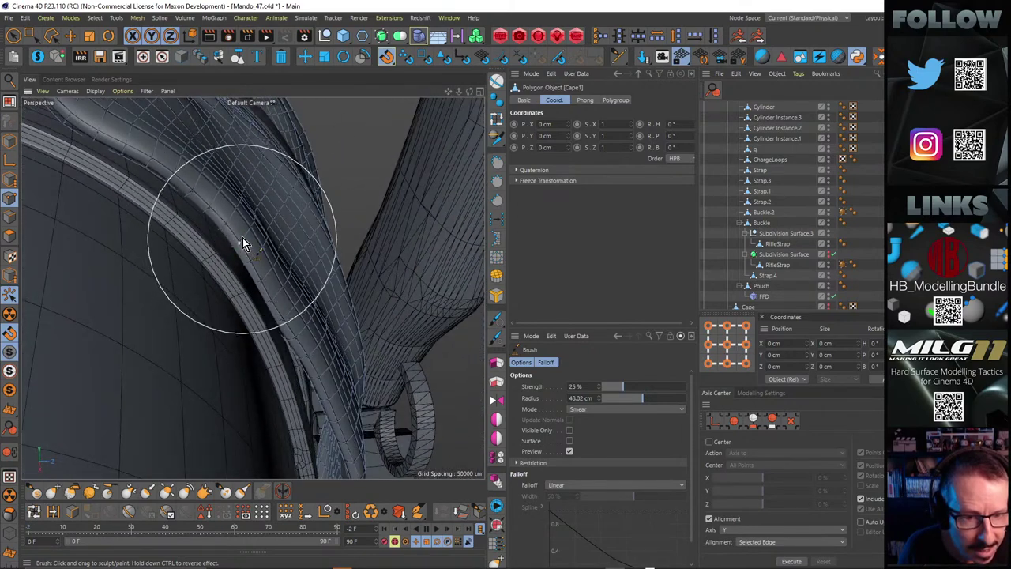
pyautogui.moveTo(242, 237)
pyautogui.keyDown('alt'); pyautogui.mouseDown()
pyautogui.moveTo(184, 196)
pyautogui.moveTo(186, 210)
pyautogui.mouseUp(); pyautogui.keyUp('alt')
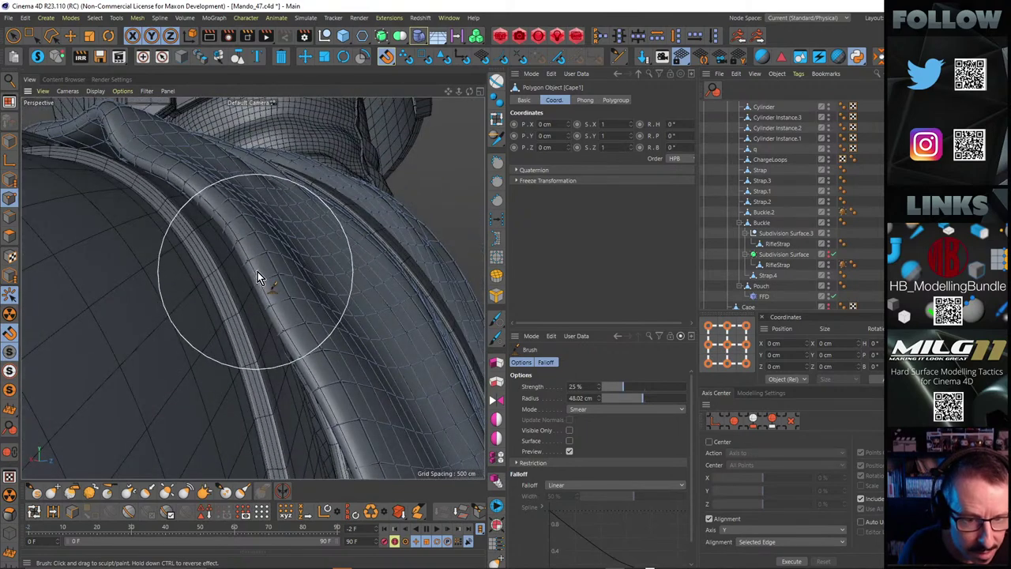
pyautogui.moveTo(265, 277)
pyautogui.keyDown('alt'); pyautogui.mouseDown()
pyautogui.moveTo(262, 285)
pyautogui.moveTo(283, 289)
pyautogui.moveTo(323, 284)
pyautogui.moveTo(293, 300)
pyautogui.moveTo(199, 286)
pyautogui.moveTo(208, 297)
pyautogui.moveTo(101, 224)
pyautogui.moveTo(247, 278)
pyautogui.moveTo(263, 227)
pyautogui.moveTo(274, 232)
pyautogui.mouseUp(); pyautogui.keyUp('alt')
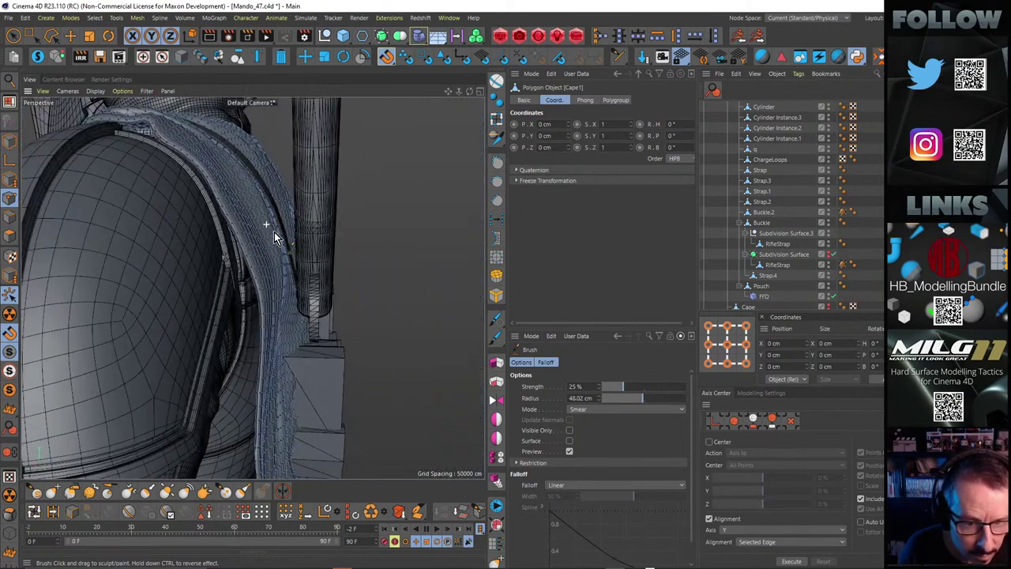
# Render the viewport from the side and back to check the cape border's fit against the shoulder armour and rifle
pyautogui.hotkey('ctrl', 'r')
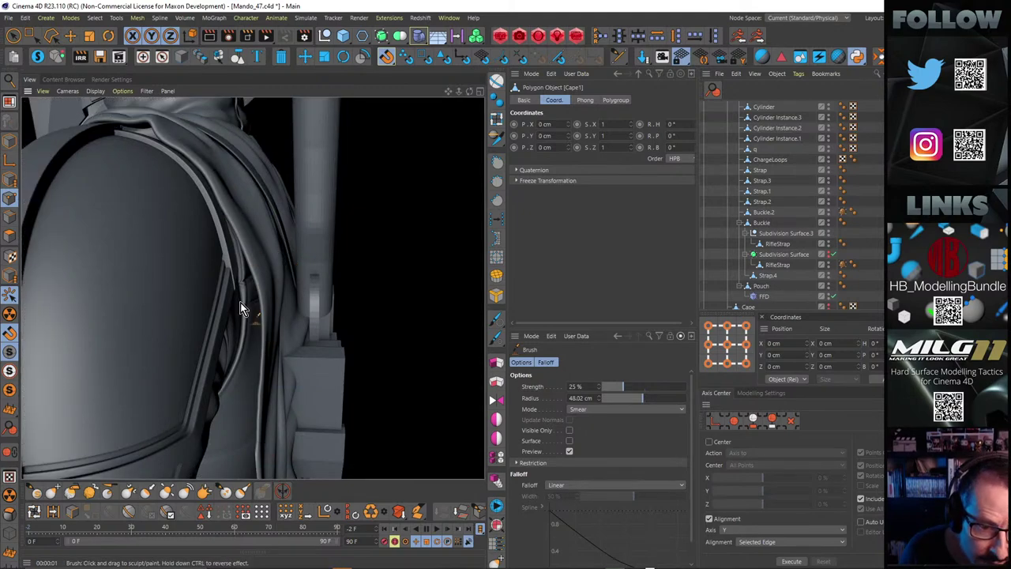
pyautogui.moveTo(240, 303)
pyautogui.keyDown('alt'); pyautogui.mouseDown()
pyautogui.moveTo(237, 273)
pyautogui.moveTo(183, 271)
pyautogui.moveTo(196, 266)
pyautogui.moveTo(209, 296)
pyautogui.moveTo(245, 310)
pyautogui.mouseUp(); pyautogui.keyUp('alt')
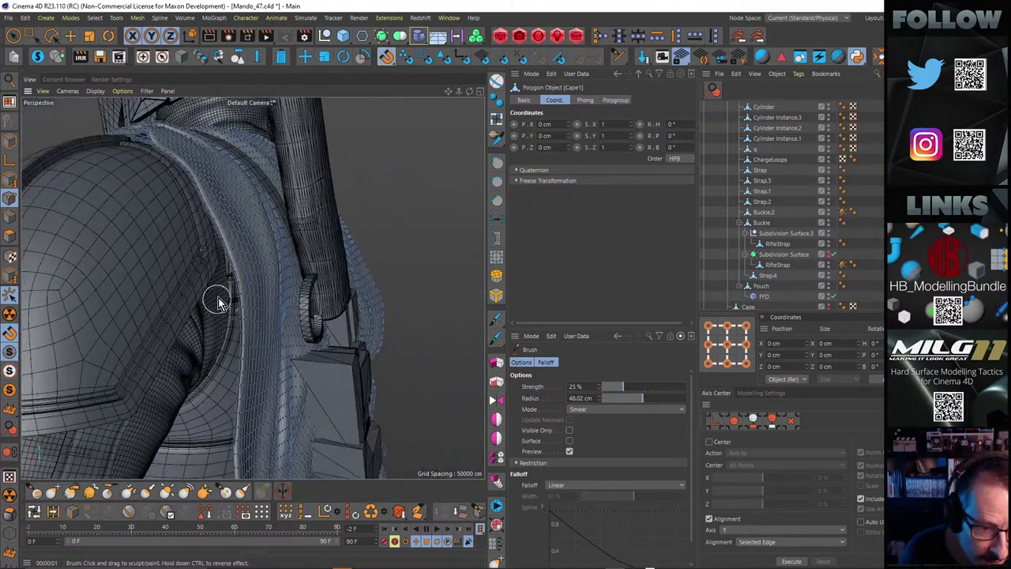
pyautogui.keyDown('alt'); pyautogui.moveTo(218, 297); pyautogui.dragTo(254, 255, button='right'); pyautogui.keyUp('alt')
pyautogui.moveTo(254, 255); pyautogui.dragTo(270, 295)
pyautogui.keyDown('alt'); pyautogui.moveTo(270, 296); pyautogui.dragTo(191, 315, button='right'); pyautogui.keyUp('alt')
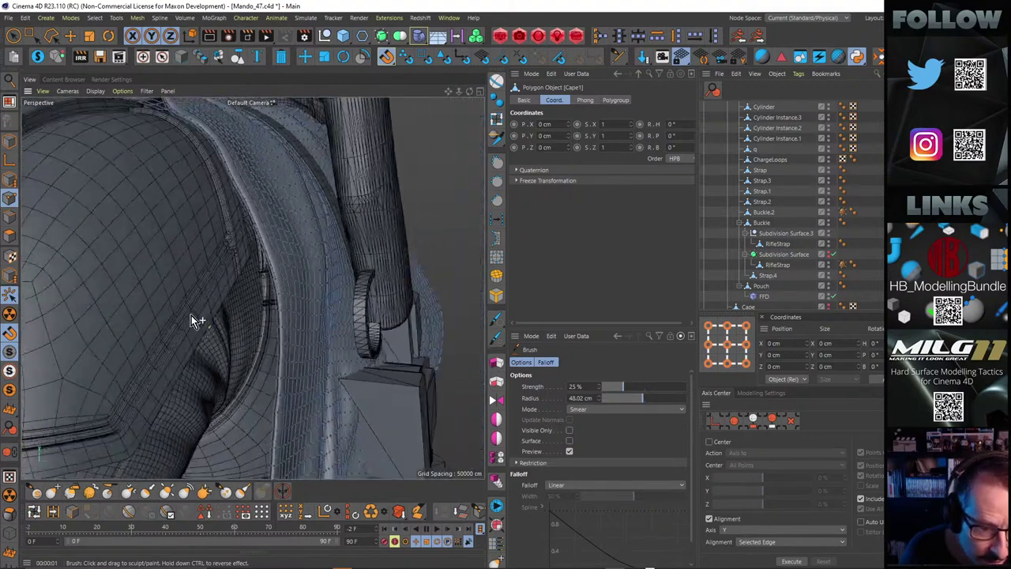
pyautogui.moveTo(191, 316)
pyautogui.keyDown('alt'); pyautogui.mouseDown()
pyautogui.moveTo(136, 312)
pyautogui.moveTo(181, 316)
pyautogui.moveTo(217, 278)
pyautogui.moveTo(283, 329)
pyautogui.mouseUp(); pyautogui.keyUp('alt')
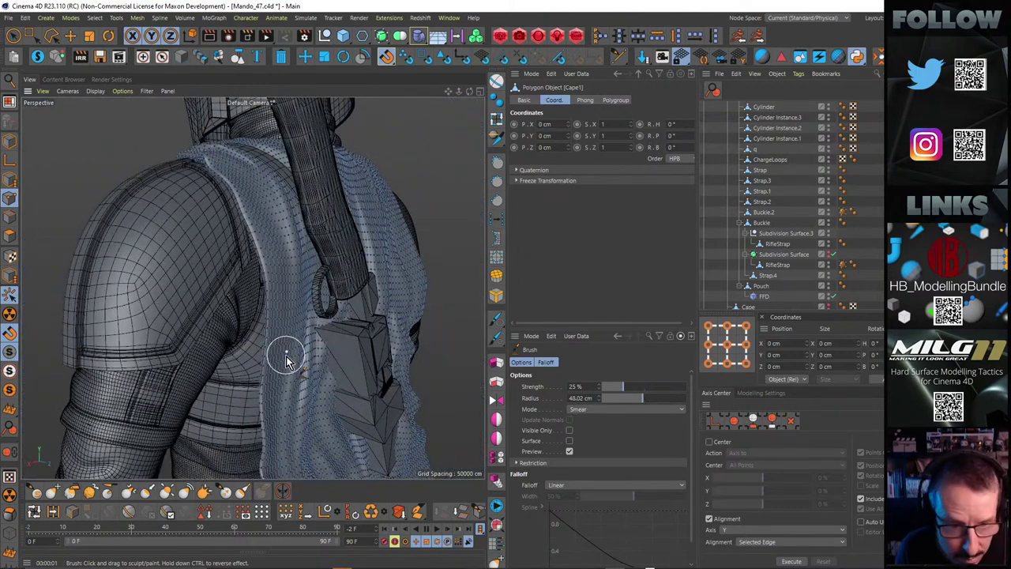
pyautogui.hotkey('ctrl', 'r')
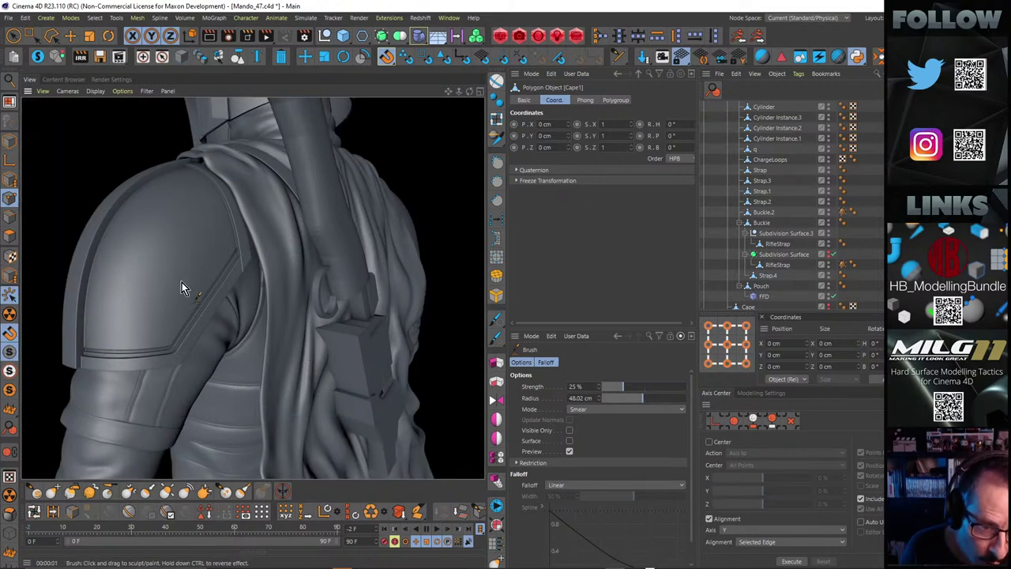
pyautogui.keyDown('alt'); pyautogui.moveTo(231, 352); pyautogui.dragTo(192, 332, button='right'); pyautogui.keyUp('alt')
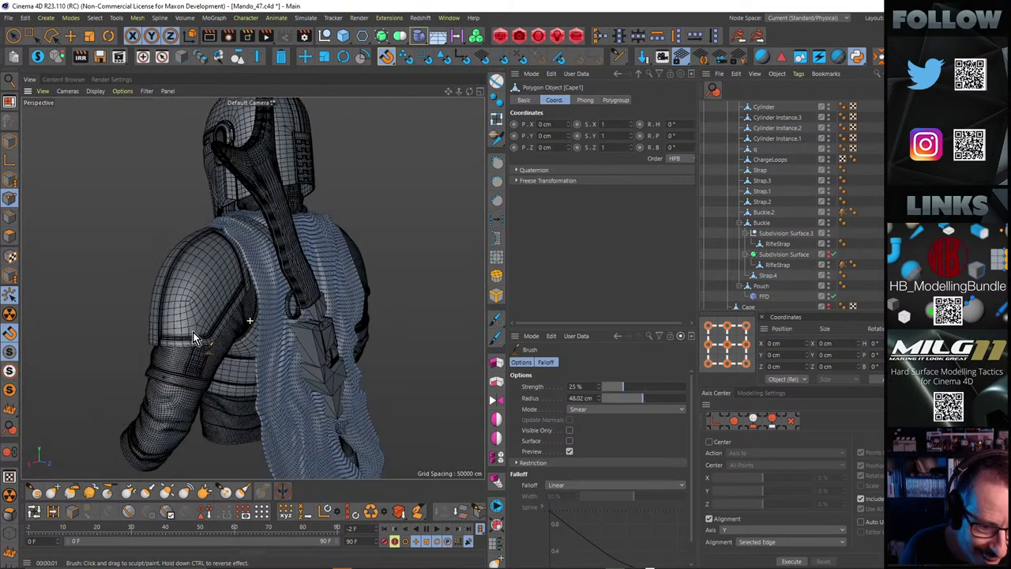
pyautogui.keyDown('alt'); pyautogui.moveTo(192, 332); pyautogui.dragTo(267, 322); pyautogui.keyUp('alt')
pyautogui.keyDown('alt'); pyautogui.moveTo(285, 283); pyautogui.dragTo(311, 299); pyautogui.keyUp('alt')
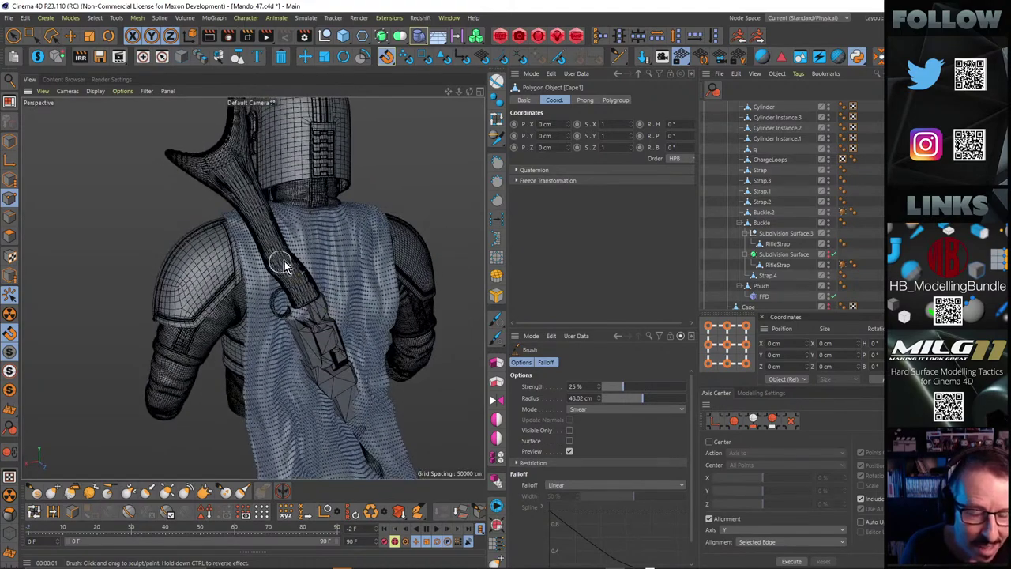
# Examine the cape's neck-opening edge around the neck and shoulder, and render the back view to check its folds
pyautogui.keyDown('alt'); pyautogui.moveTo(283, 262); pyautogui.dragTo(339, 247, button='right'); pyautogui.keyUp('alt')
pyautogui.keyDown('alt'); pyautogui.moveTo(340, 244); pyautogui.dragTo(288, 270); pyautogui.keyUp('alt')
pyautogui.keyDown('alt'); pyautogui.moveTo(262, 227); pyautogui.dragTo(391, 184, button='right'); pyautogui.keyUp('alt')
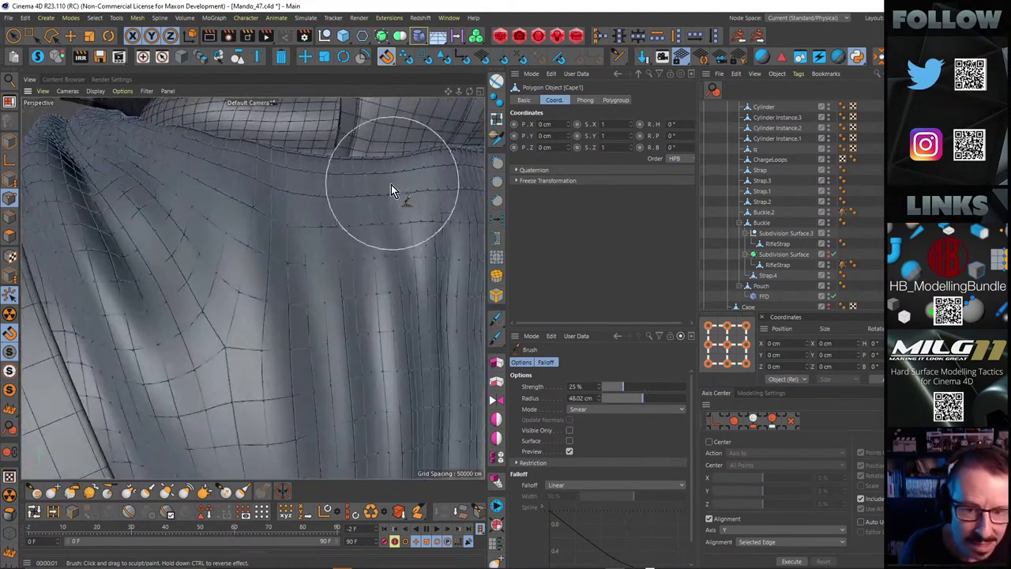
pyautogui.keyDown('alt'); pyautogui.moveTo(391, 185); pyautogui.dragTo(275, 236, button='middle'); pyautogui.keyUp('alt')
pyautogui.moveTo(276, 237)
pyautogui.keyDown('alt'); pyautogui.mouseDown()
pyautogui.moveTo(397, 287)
pyautogui.moveTo(365, 240)
pyautogui.moveTo(256, 218)
pyautogui.moveTo(270, 239)
pyautogui.moveTo(292, 226)
pyautogui.moveTo(219, 242)
pyautogui.moveTo(238, 204)
pyautogui.moveTo(202, 221)
pyautogui.moveTo(141, 209)
pyautogui.moveTo(158, 206)
pyautogui.mouseUp(); pyautogui.keyUp('alt')
pyautogui.moveTo(342, 193)
pyautogui.keyDown('alt'); pyautogui.mouseDown()
pyautogui.moveTo(255, 203)
pyautogui.moveTo(398, 196)
pyautogui.moveTo(385, 190)
pyautogui.moveTo(320, 208)
pyautogui.moveTo(324, 225)
pyautogui.moveTo(243, 210)
pyautogui.moveTo(182, 215)
pyautogui.moveTo(207, 228)
pyautogui.mouseUp(); pyautogui.keyUp('alt')
pyautogui.keyDown('alt'); pyautogui.moveTo(208, 229); pyautogui.dragTo(278, 182, button='right'); pyautogui.keyUp('alt')
pyautogui.moveTo(278, 182)
pyautogui.keyDown('alt'); pyautogui.mouseDown()
pyautogui.moveTo(271, 161)
pyautogui.moveTo(238, 201)
pyautogui.mouseUp(); pyautogui.keyUp('alt')
pyautogui.keyDown('alt'); pyautogui.moveTo(238, 203); pyautogui.dragTo(292, 206, button='right'); pyautogui.keyUp('alt')
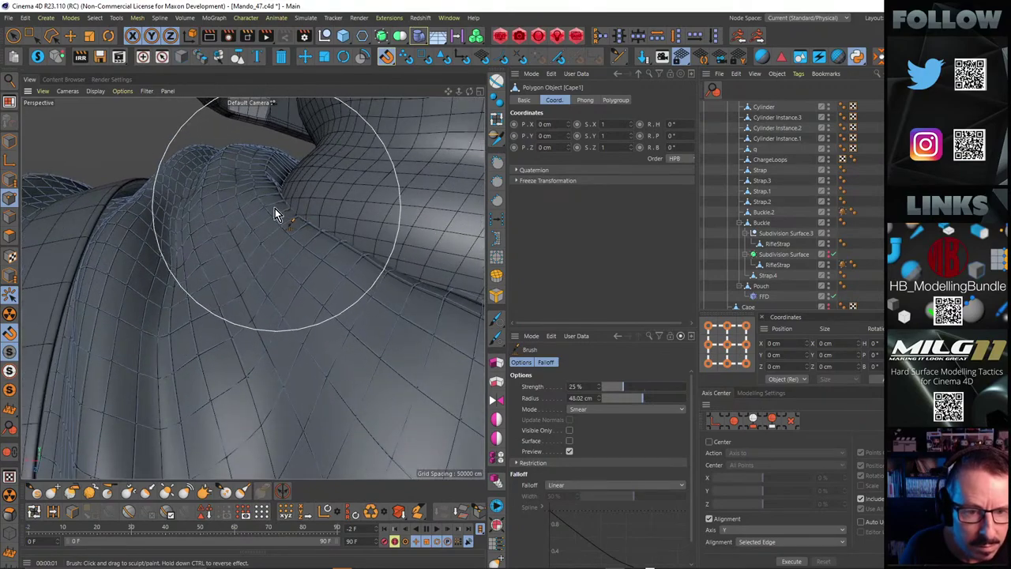
pyautogui.moveTo(284, 211)
pyautogui.keyDown('alt'); pyautogui.mouseDown()
pyautogui.moveTo(367, 232)
pyautogui.moveTo(320, 212)
pyautogui.moveTo(384, 196)
pyautogui.moveTo(238, 210)
pyautogui.moveTo(135, 179)
pyautogui.moveTo(282, 207)
pyautogui.moveTo(203, 259)
pyautogui.moveTo(157, 231)
pyautogui.mouseUp(); pyautogui.keyUp('alt')
pyautogui.scroll(-15, 229, 198)
pyautogui.scroll(6, 302, 235)
pyautogui.moveTo(307, 244)
pyautogui.keyDown('alt'); pyautogui.mouseDown()
pyautogui.moveTo(263, 260)
pyautogui.moveTo(281, 293)
pyautogui.mouseUp(); pyautogui.keyUp('alt')
pyautogui.hotkey('ctrl', 'r')
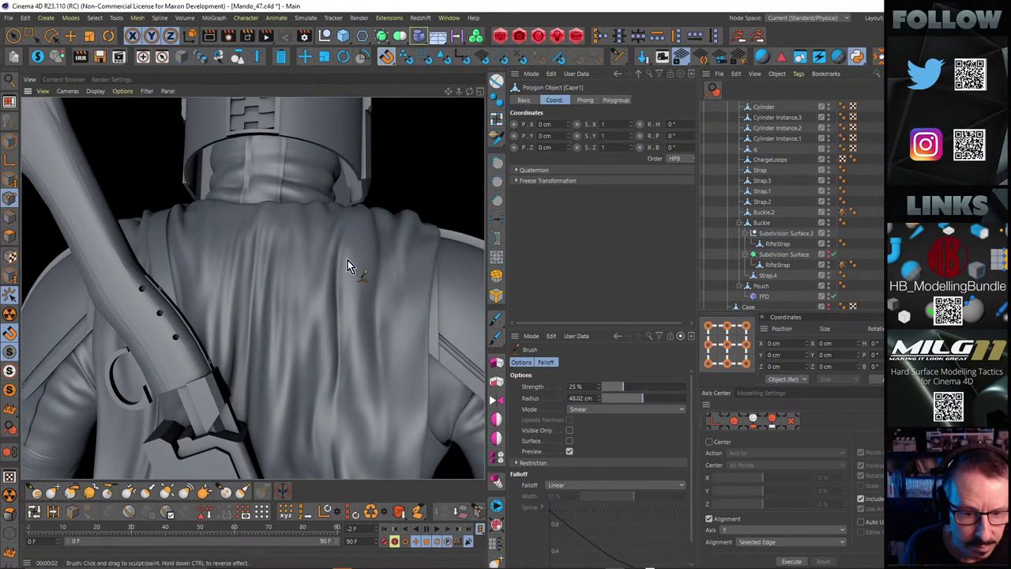
# Smear the cape's neck-opening edge against the back of the neck with the Brush at 25% strength and 20.727 cm radius
pyautogui.keyDown('alt'); pyautogui.moveTo(295, 205); pyautogui.dragTo(335, 201, button='right'); pyautogui.keyUp('alt')
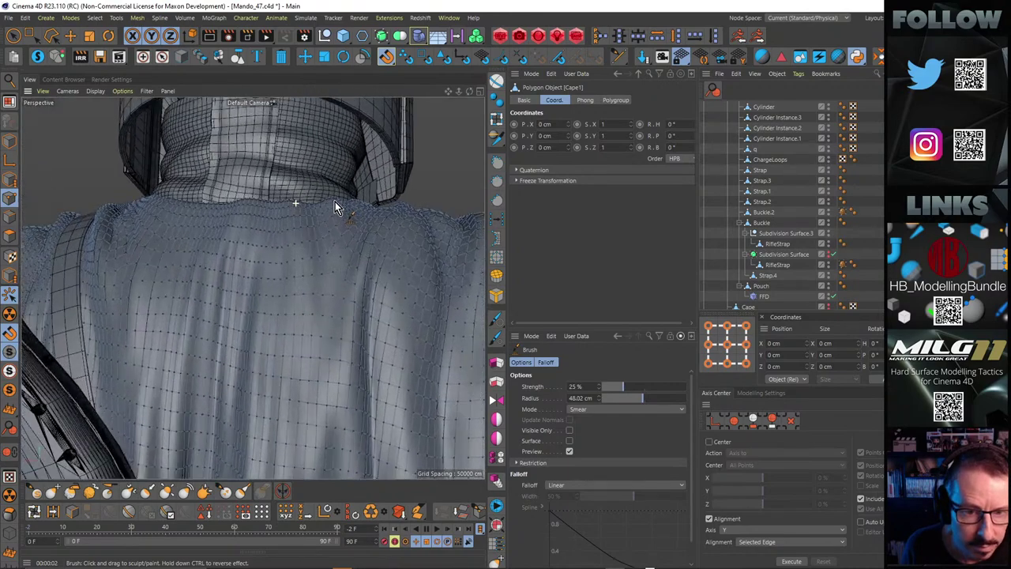
pyautogui.keyDown('alt'); pyautogui.moveTo(257, 211); pyautogui.dragTo(290, 260); pyautogui.keyUp('alt')
pyautogui.scroll(5, 290, 266)
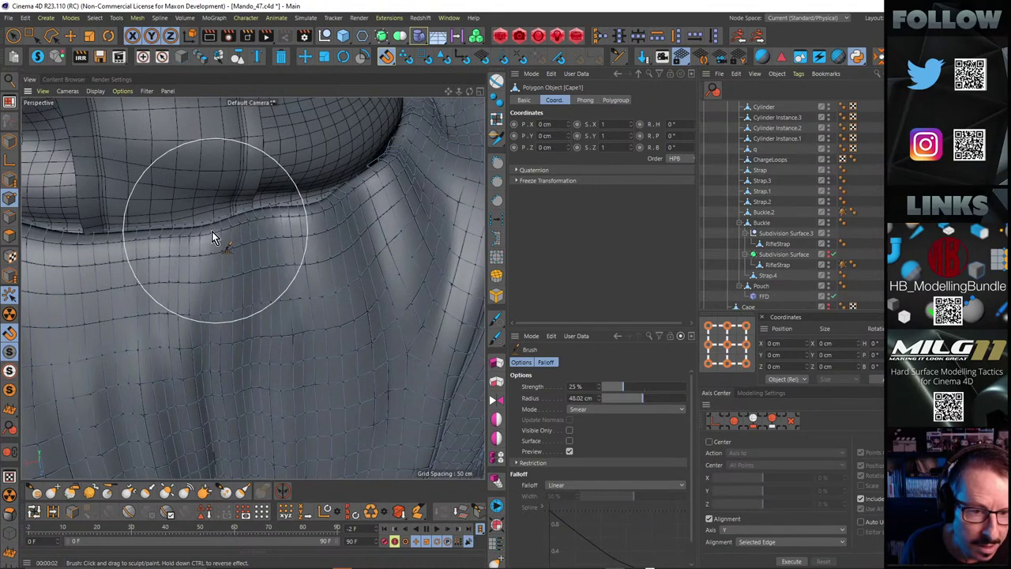
pyautogui.moveTo(204, 237)
pyautogui.keyDown('alt'); pyautogui.mouseDown()
pyautogui.moveTo(305, 221)
pyautogui.moveTo(281, 240)
pyautogui.mouseUp(); pyautogui.keyUp('alt')
pyautogui.moveTo(286, 239); pyautogui.dragTo(250, 241, button='middle')
pyautogui.keyDown('alt'); pyautogui.moveTo(181, 250); pyautogui.dragTo(221, 243, button='right'); pyautogui.keyUp('alt')
pyautogui.moveTo(214, 237)
pyautogui.keyDown('alt'); pyautogui.mouseDown()
pyautogui.moveTo(235, 235)
pyautogui.moveTo(163, 240)
pyautogui.moveTo(177, 254)
pyautogui.moveTo(140, 325)
pyautogui.moveTo(148, 306)
pyautogui.moveTo(184, 325)
pyautogui.moveTo(271, 226)
pyautogui.moveTo(293, 219)
pyautogui.moveTo(279, 243)
pyautogui.mouseUp(); pyautogui.keyUp('alt')
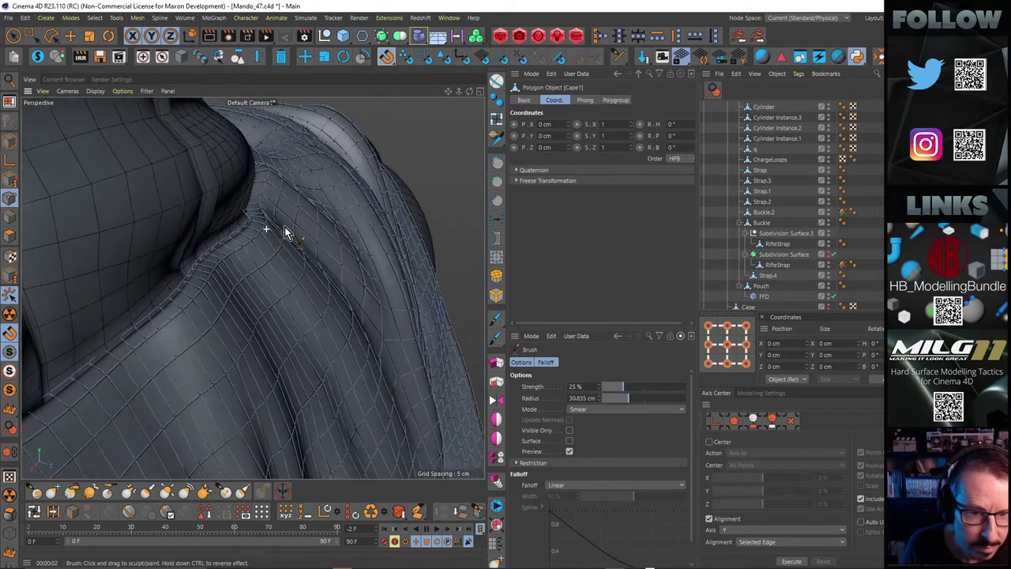
pyautogui.moveTo(287, 240); pyautogui.dragTo(262, 241, button='middle')
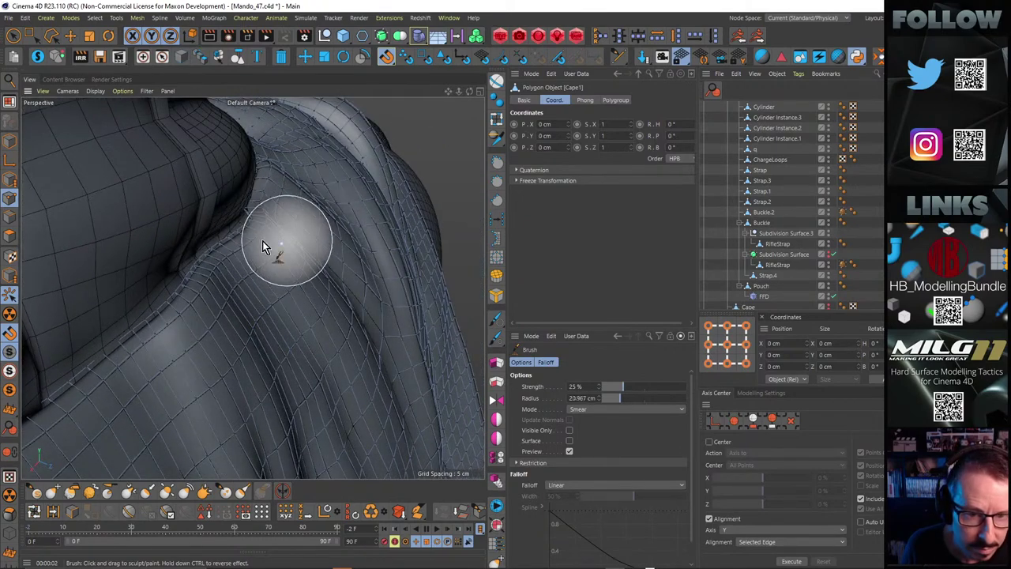
pyautogui.moveTo(244, 226)
pyautogui.keyDown('alt'); pyautogui.mouseDown()
pyautogui.moveTo(242, 239)
pyautogui.moveTo(163, 240)
pyautogui.moveTo(253, 238)
pyautogui.moveTo(343, 204)
pyautogui.moveTo(304, 237)
pyautogui.mouseUp(); pyautogui.keyUp('alt')
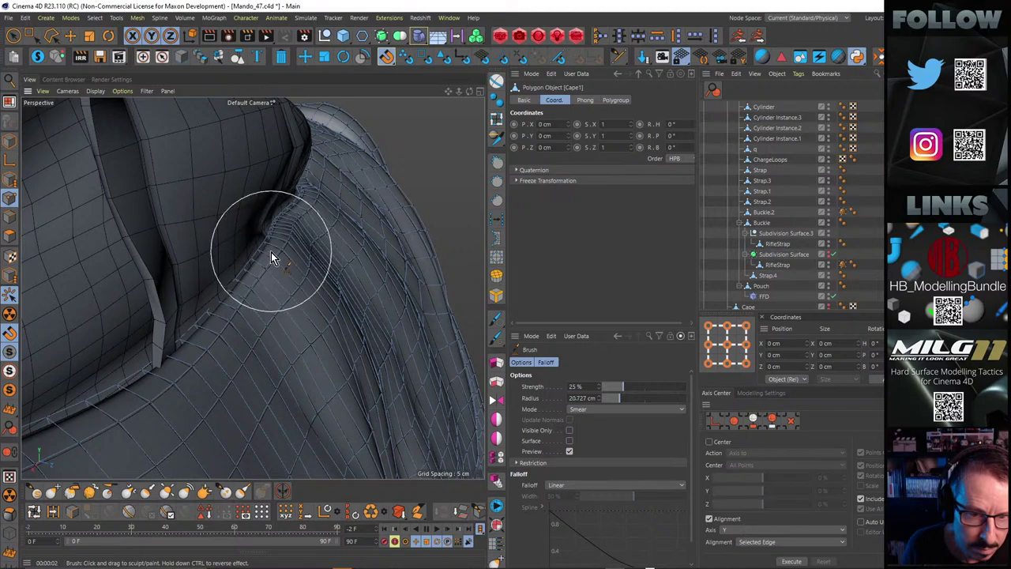
pyautogui.moveTo(282, 237)
pyautogui.keyDown('alt'); pyautogui.mouseDown()
pyautogui.moveTo(220, 258)
pyautogui.moveTo(163, 253)
pyautogui.moveTo(224, 248)
pyautogui.moveTo(207, 274)
pyautogui.moveTo(237, 283)
pyautogui.mouseUp(); pyautogui.keyUp('alt')
pyautogui.keyDown('alt'); pyautogui.moveTo(282, 267); pyautogui.dragTo(361, 256, button='right'); pyautogui.keyUp('alt')
pyautogui.moveTo(255, 246)
pyautogui.mouseDown()
pyautogui.moveTo(261, 260)
pyautogui.moveTo(335, 245)
pyautogui.moveTo(317, 243)
pyautogui.moveTo(362, 252)
pyautogui.mouseUp()
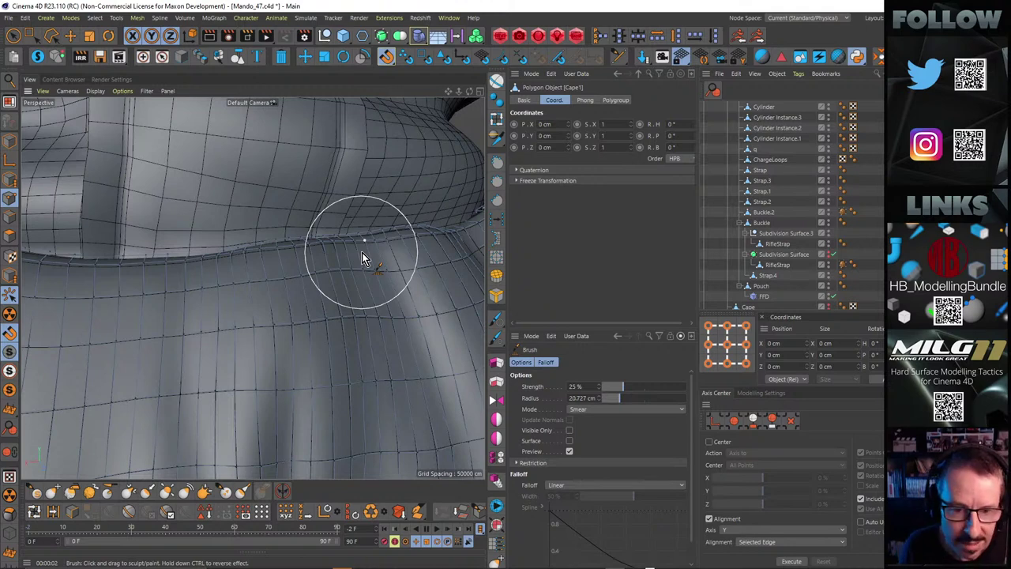
pyautogui.moveTo(362, 252)
pyautogui.keyDown('alt'); pyautogui.mouseDown()
pyautogui.moveTo(388, 247)
pyautogui.moveTo(293, 278)
pyautogui.moveTo(305, 242)
pyautogui.moveTo(336, 244)
pyautogui.mouseUp(); pyautogui.keyUp('alt')
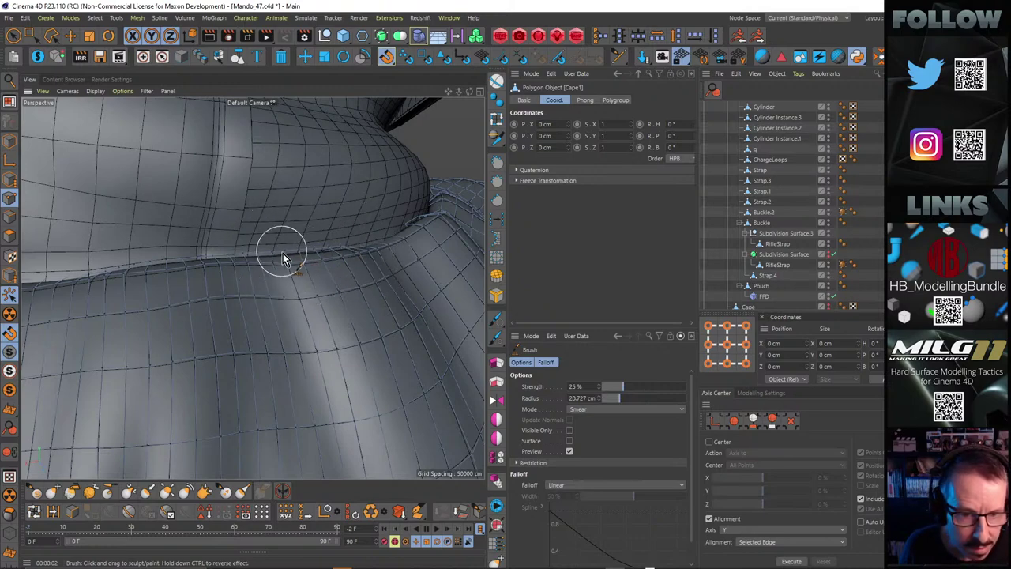
# Examine the fit of the cape's neck-opening edge around the back and side of the neck
pyautogui.keyDown('alt'); pyautogui.moveTo(280, 253); pyautogui.dragTo(314, 291); pyautogui.keyUp('alt')
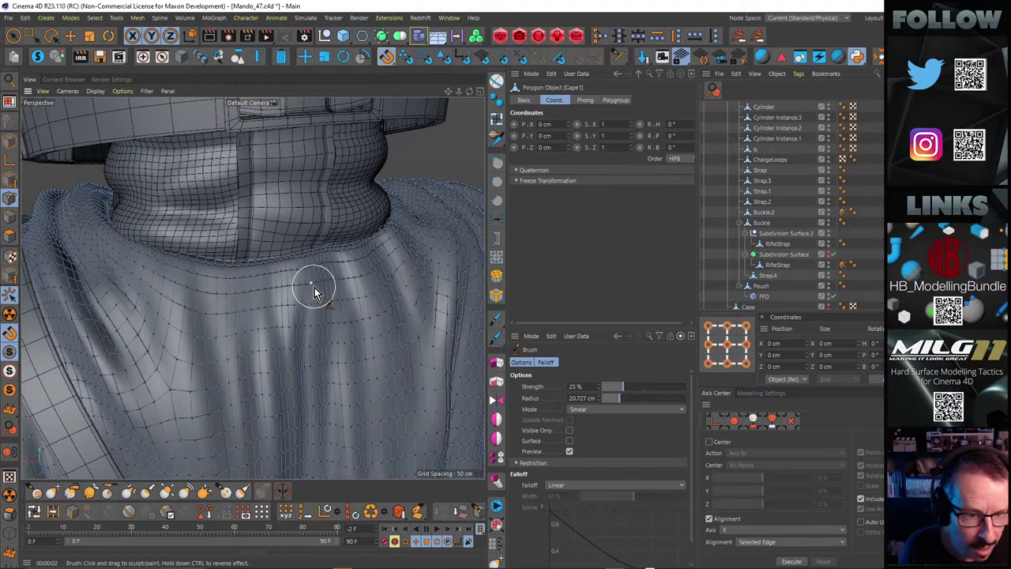
pyautogui.keyDown('alt'); pyautogui.moveTo(135, 245); pyautogui.dragTo(186, 240, button='right'); pyautogui.keyUp('alt')
pyautogui.keyDown('alt'); pyautogui.moveTo(171, 238); pyautogui.dragTo(294, 242); pyautogui.keyUp('alt')
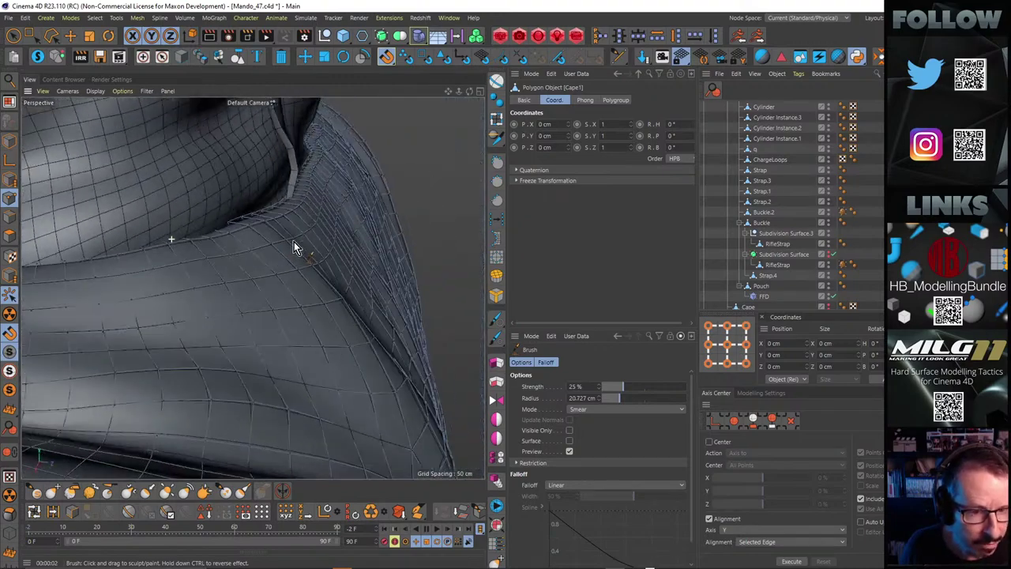
pyautogui.keyDown('alt'); pyautogui.moveTo(190, 264); pyautogui.dragTo(256, 252, button='right'); pyautogui.keyUp('alt')
pyautogui.keyDown('alt'); pyautogui.moveTo(254, 249); pyautogui.dragTo(362, 234); pyautogui.keyUp('alt')
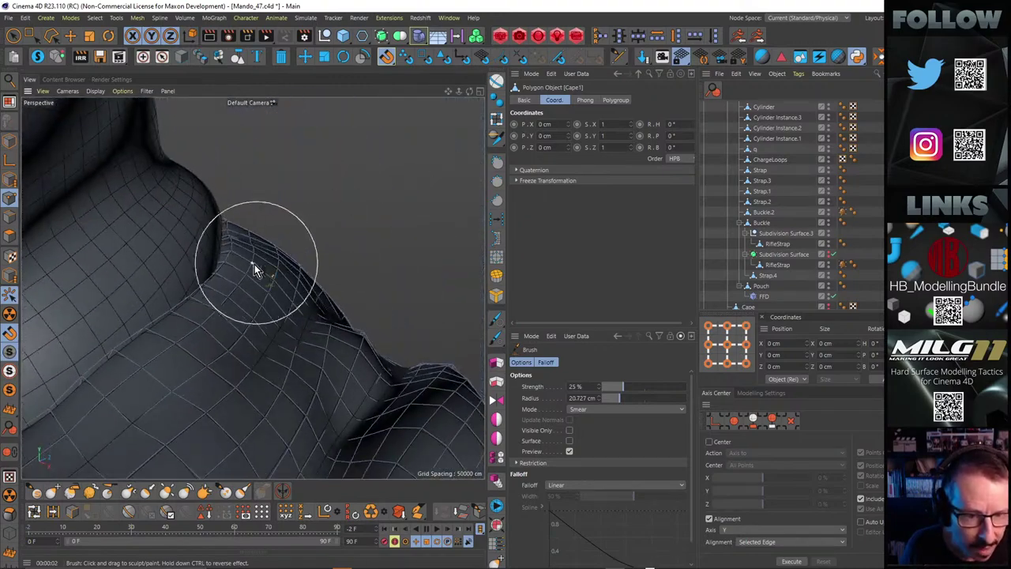
pyautogui.moveTo(229, 273)
pyautogui.keyDown('alt'); pyautogui.mouseDown()
pyautogui.moveTo(223, 299)
pyautogui.moveTo(186, 341)
pyautogui.moveTo(184, 313)
pyautogui.moveTo(235, 273)
pyautogui.moveTo(184, 266)
pyautogui.moveTo(235, 232)
pyautogui.moveTo(110, 233)
pyautogui.moveTo(102, 248)
pyautogui.moveTo(49, 220)
pyautogui.mouseUp(); pyautogui.keyUp('alt')
pyautogui.moveTo(102, 240)
pyautogui.keyDown('alt'); pyautogui.mouseDown()
pyautogui.moveTo(225, 218)
pyautogui.moveTo(215, 243)
pyautogui.moveTo(268, 259)
pyautogui.moveTo(417, 260)
pyautogui.mouseUp(); pyautogui.keyUp('alt')
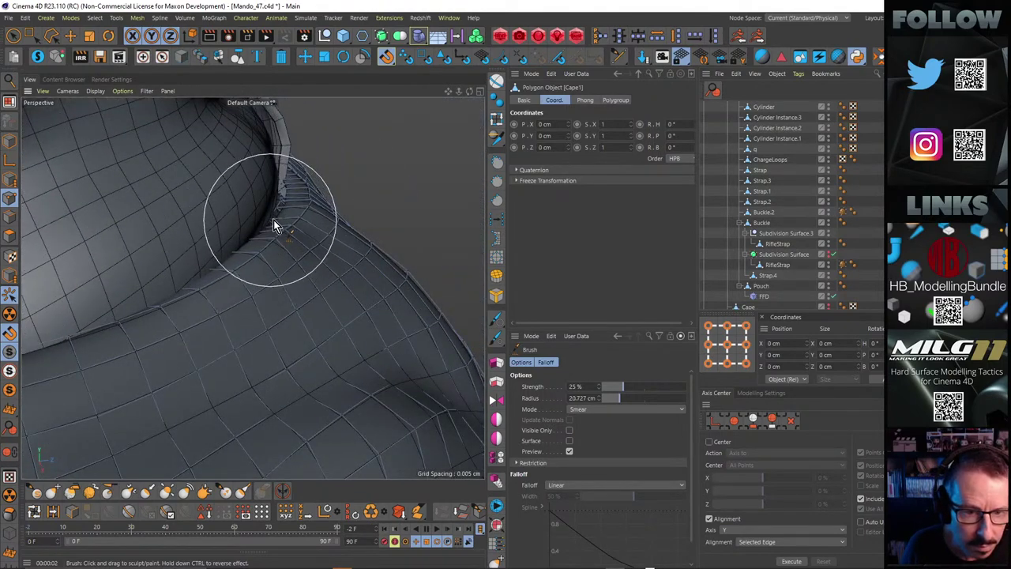
pyautogui.moveTo(274, 220)
pyautogui.keyDown('alt'); pyautogui.mouseDown()
pyautogui.moveTo(189, 206)
pyautogui.moveTo(297, 221)
pyautogui.mouseUp(); pyautogui.keyUp('alt')
pyautogui.keyDown('alt'); pyautogui.moveTo(296, 219); pyautogui.dragTo(207, 237, button='right'); pyautogui.keyUp('alt')
pyautogui.keyDown('alt'); pyautogui.moveTo(207, 237); pyautogui.dragTo(323, 244); pyautogui.keyUp('alt')
# Render the viewport from the front and both sides to check the cape folds around the neck, chest armour and rifle strap
pyautogui.hotkey('alt', 'r')
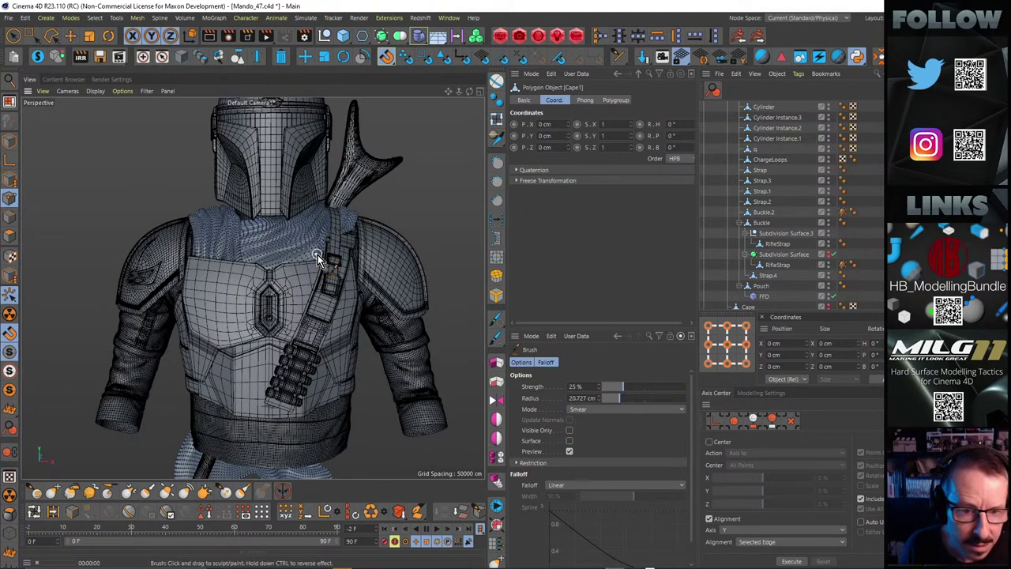
pyautogui.hotkey('ctrl', 'r')
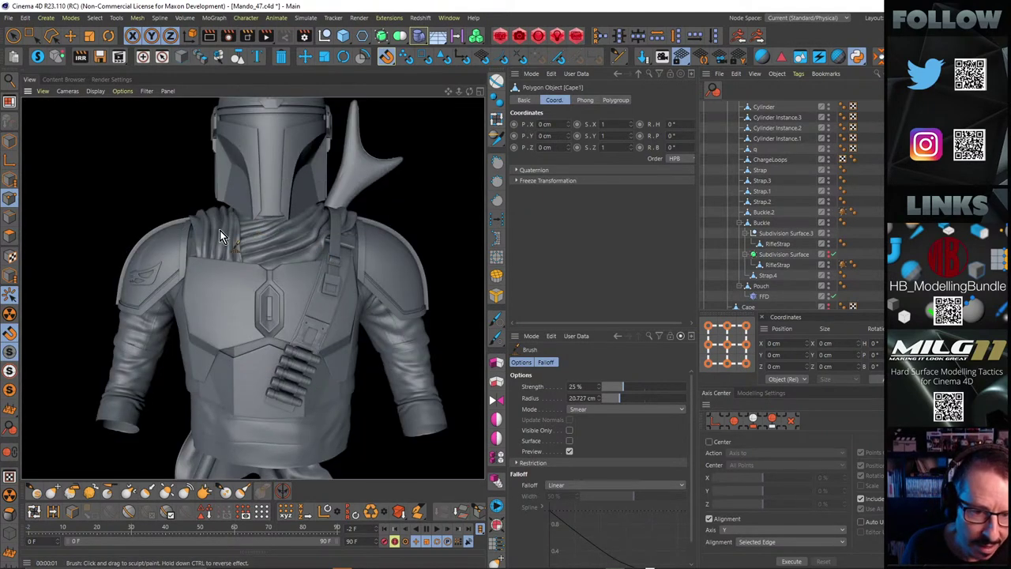
pyautogui.keyDown('alt'); pyautogui.moveTo(210, 237); pyautogui.dragTo(286, 227, button='right'); pyautogui.keyUp('alt')
pyautogui.keyDown('alt'); pyautogui.moveTo(264, 257); pyautogui.dragTo(286, 272); pyautogui.keyUp('alt')
pyautogui.keyDown('alt'); pyautogui.moveTo(273, 223); pyautogui.dragTo(201, 229, button='right'); pyautogui.keyUp('alt')
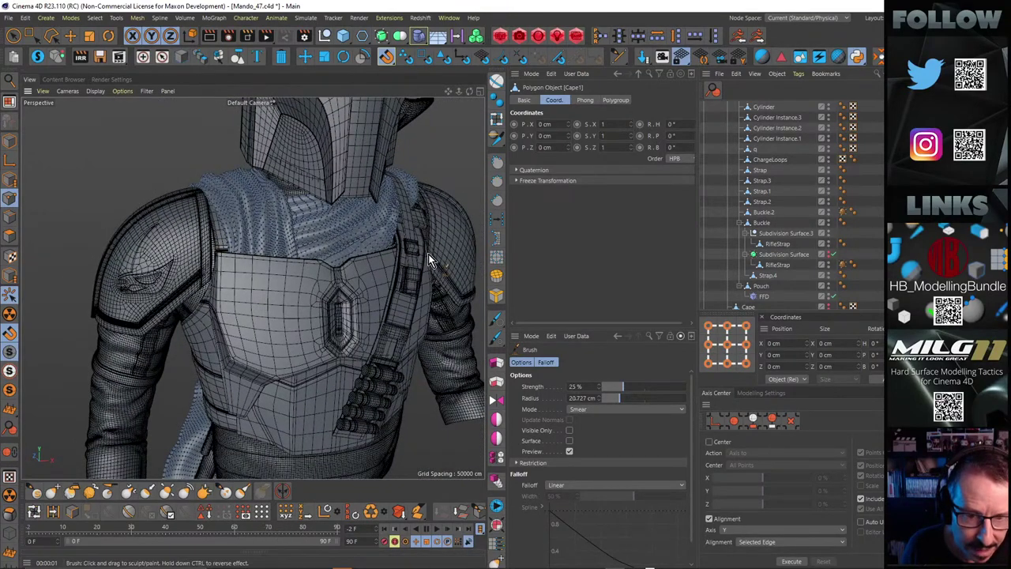
pyautogui.keyDown('alt'); pyautogui.moveTo(386, 237); pyautogui.dragTo(416, 241); pyautogui.keyUp('alt')
pyautogui.moveTo(260, 242)
pyautogui.keyDown('alt'); pyautogui.mouseDown()
pyautogui.moveTo(283, 154)
pyautogui.moveTo(291, 179)
pyautogui.moveTo(218, 209)
pyautogui.moveTo(372, 221)
pyautogui.moveTo(188, 209)
pyautogui.moveTo(253, 174)
pyautogui.moveTo(245, 187)
pyautogui.moveTo(266, 198)
pyautogui.moveTo(274, 271)
pyautogui.moveTo(249, 283)
pyautogui.mouseUp(); pyautogui.keyUp('alt')
pyautogui.scroll(3, 273, 273)
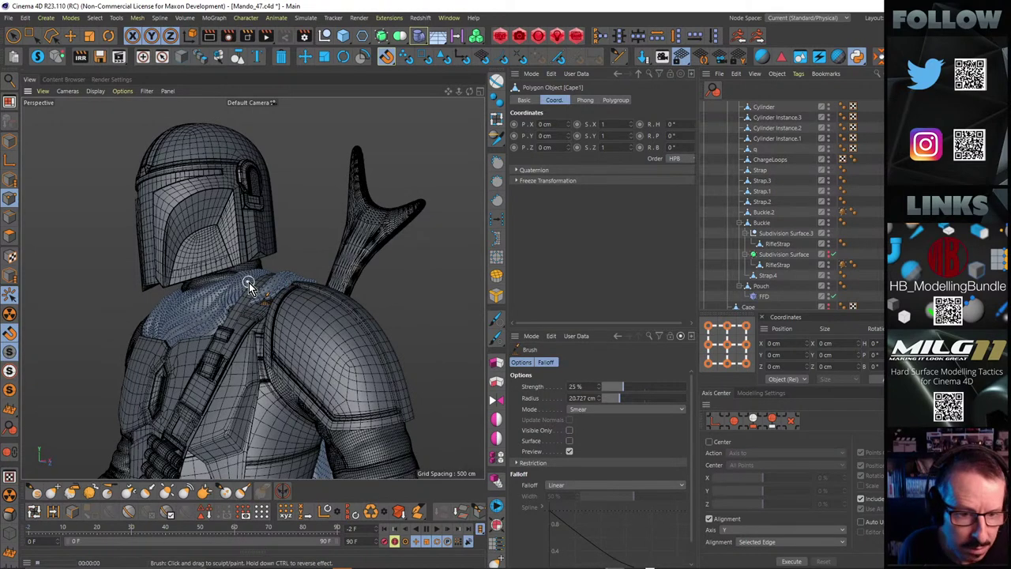
pyautogui.hotkey('ctrl', 'r')
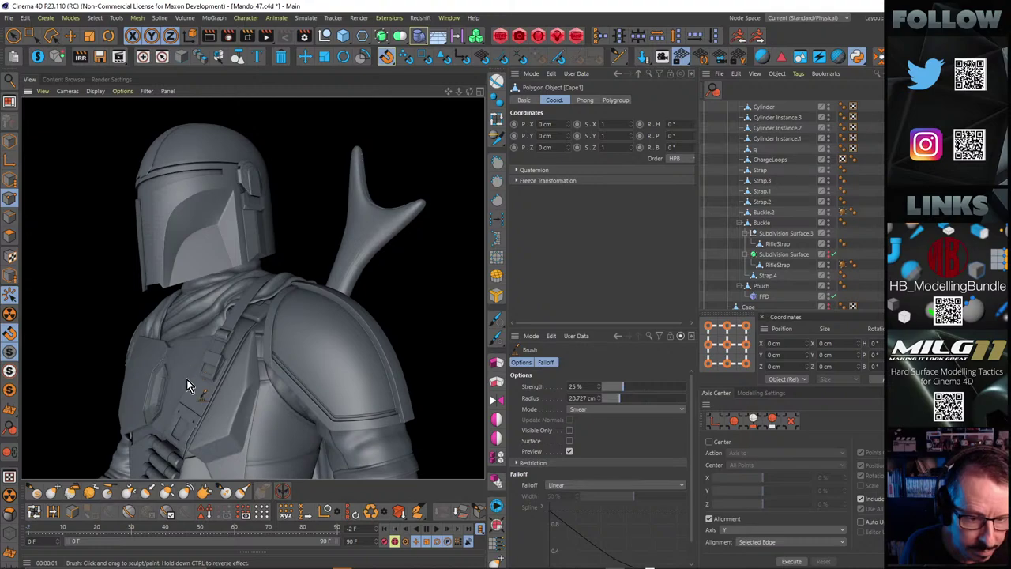
pyautogui.moveTo(178, 380)
pyautogui.keyDown('alt'); pyautogui.mouseDown()
pyautogui.moveTo(393, 338)
pyautogui.moveTo(353, 320)
pyautogui.moveTo(287, 362)
pyautogui.moveTo(265, 338)
pyautogui.mouseUp(); pyautogui.keyUp('alt')
pyautogui.scroll(-2, 275, 348)
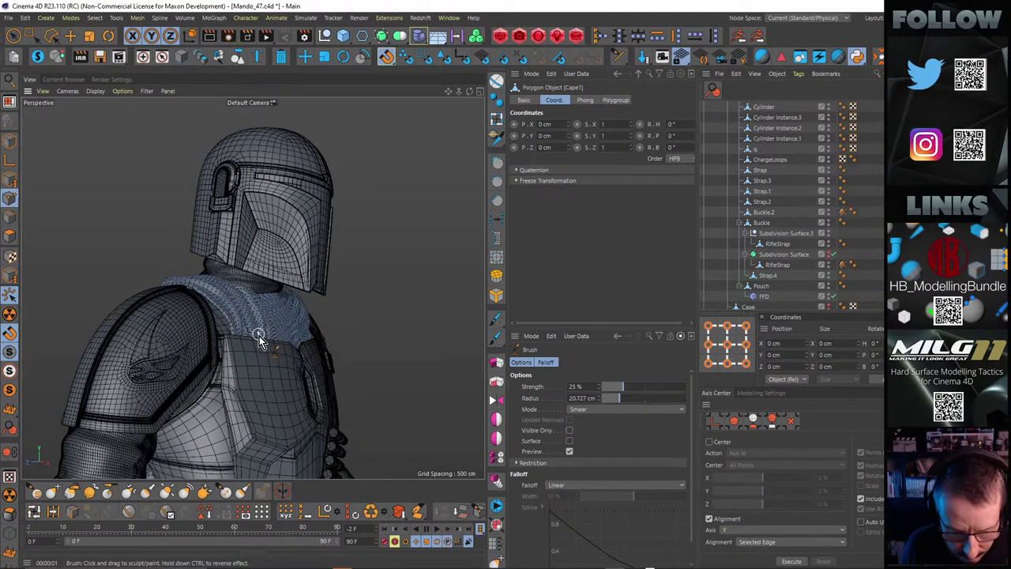
pyautogui.hotkey('ctrl', 'r')
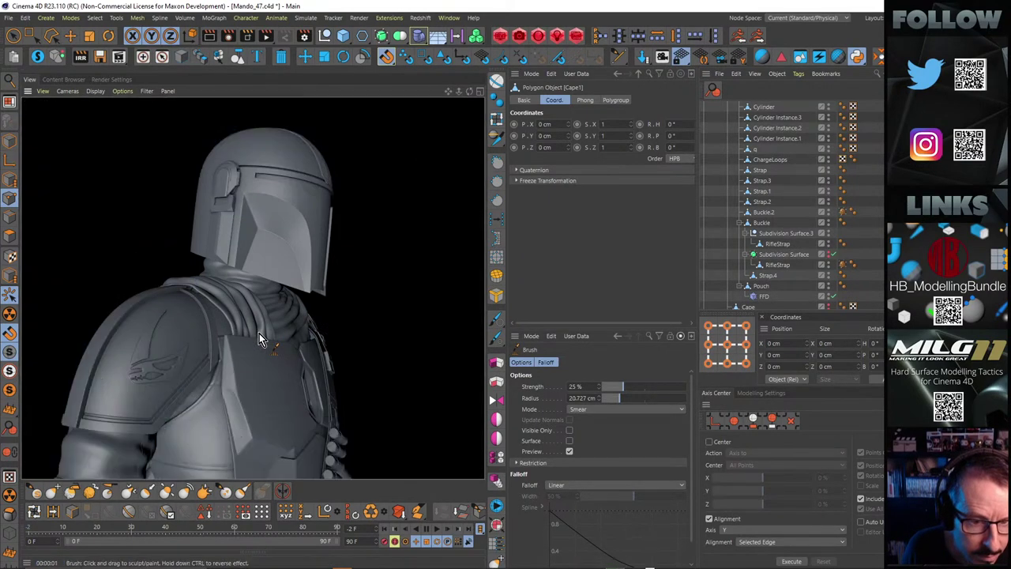
# Activate the Move tool in edge mode on the cape border beside the shoulder armour
pyautogui.scroll(5, 237, 303)
pyautogui.keyDown('alt'); pyautogui.moveTo(251, 294); pyautogui.dragTo(224, 301); pyautogui.keyUp('alt')
pyautogui.click(70, 36)
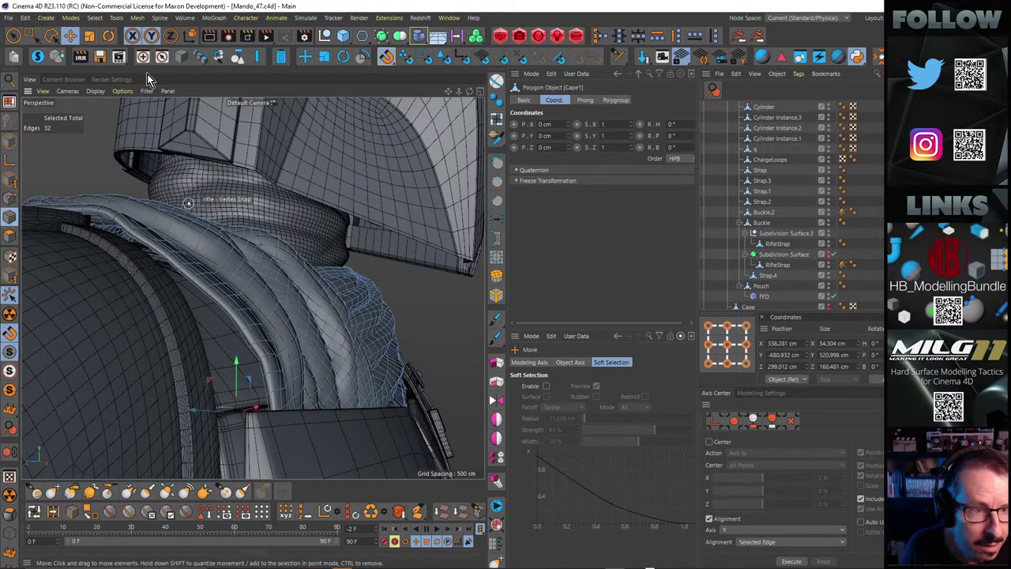
pyautogui.click(75, 36)
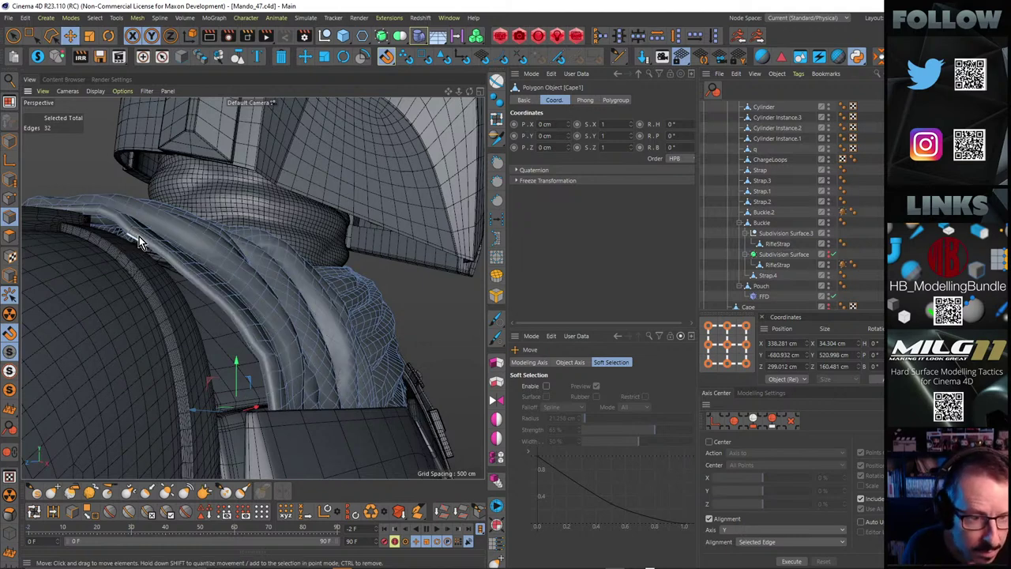
pyautogui.keyDown('alt'); pyautogui.moveTo(153, 233); pyautogui.dragTo(173, 228); pyautogui.keyUp('alt')
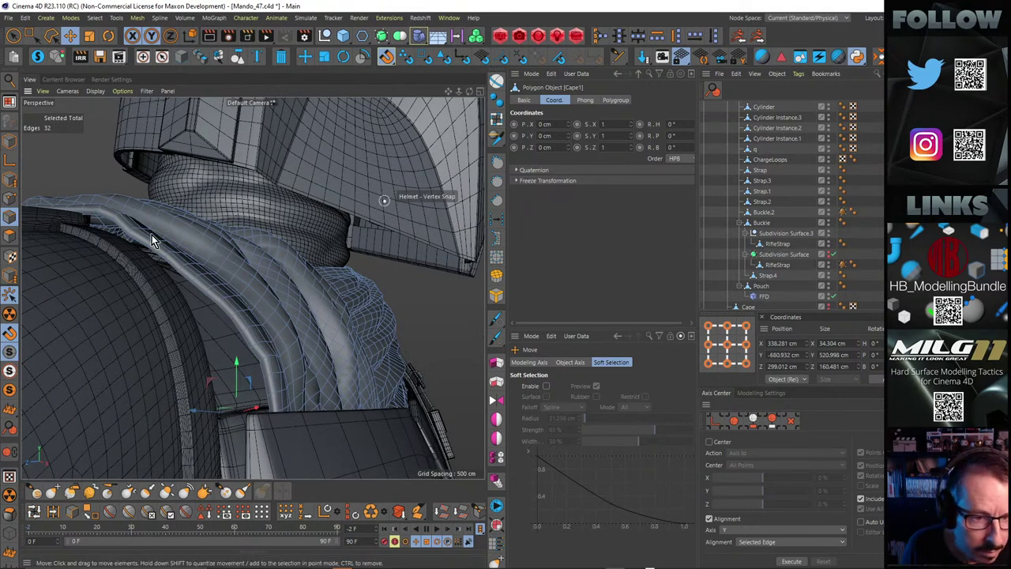
pyautogui.click(37, 56)
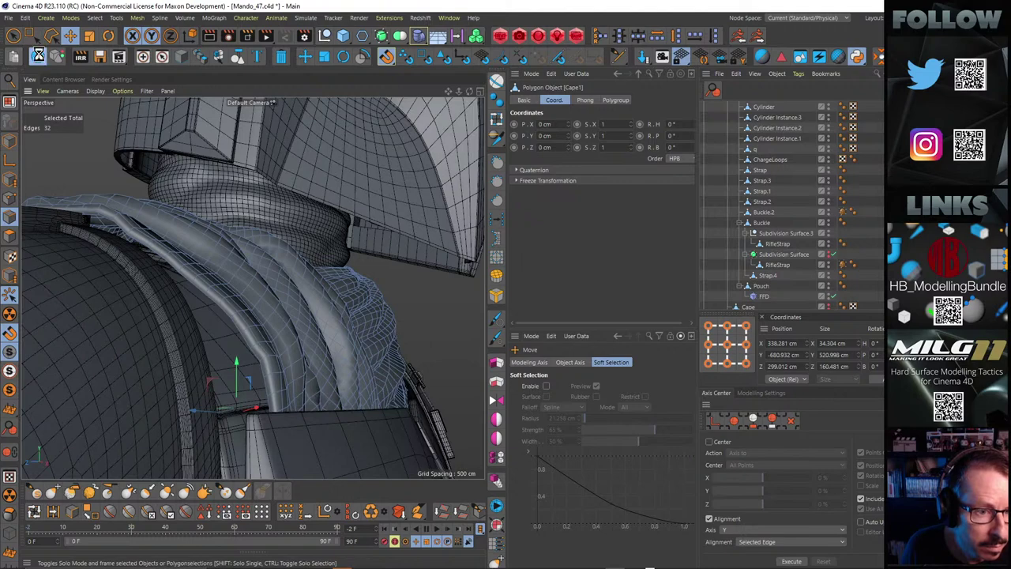
pyautogui.keyDown('alt'); pyautogui.moveTo(327, 190); pyautogui.dragTo(278, 170); pyautogui.keyUp('alt')
pyautogui.keyDown('alt'); pyautogui.moveTo(278, 171); pyautogui.dragTo(372, 179, button='right'); pyautogui.keyUp('alt')
pyautogui.keyDown('alt'); pyautogui.moveTo(372, 179); pyautogui.dragTo(276, 180); pyautogui.keyUp('alt')
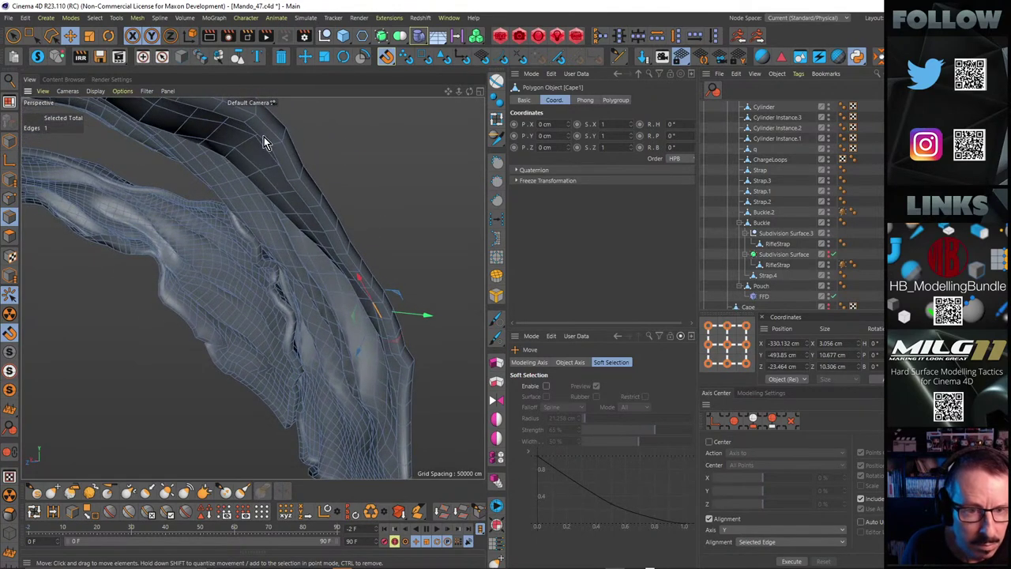
pyautogui.click(36, 59)
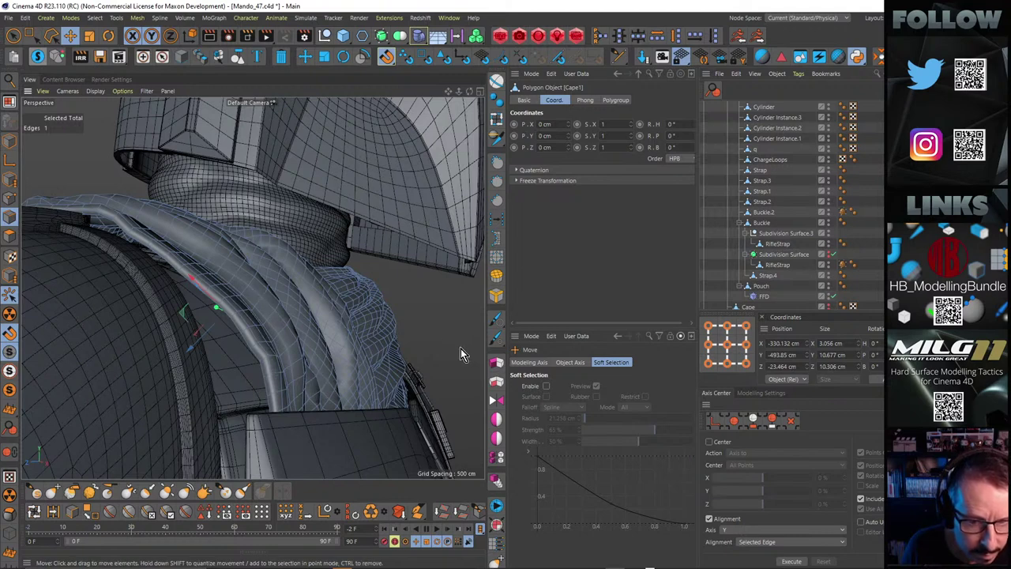
pyautogui.click(174, 181)
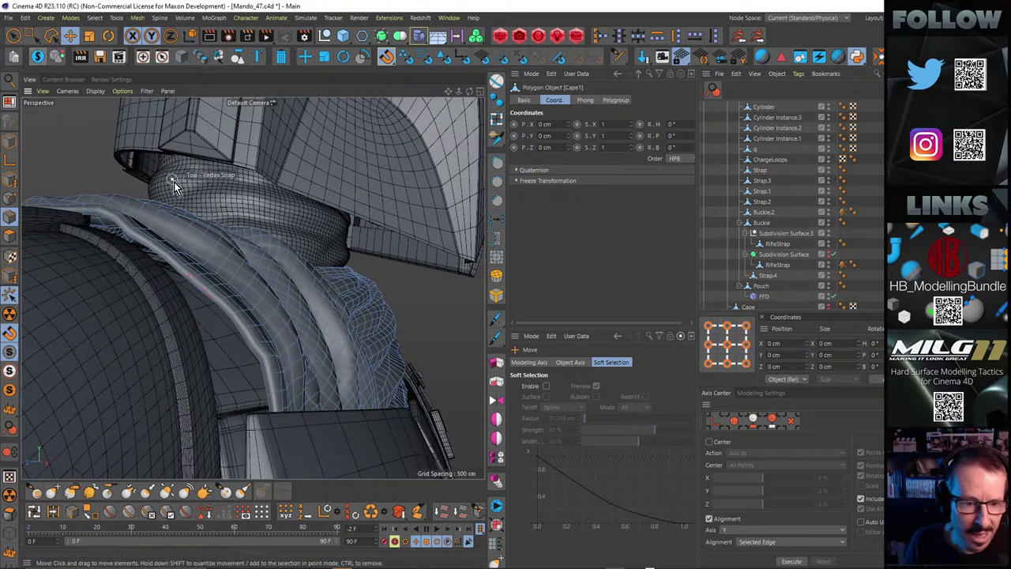
# Isolate the cape, select the edge loop along its outer border over the shoulder, and turn the isolation off
pyautogui.click(37, 57)
pyautogui.keyDown('alt'); pyautogui.moveTo(273, 214); pyautogui.dragTo(375, 203, button='right'); pyautogui.keyUp('alt')
pyautogui.keyDown('alt'); pyautogui.moveTo(336, 222); pyautogui.dragTo(398, 232); pyautogui.keyUp('alt')
pyautogui.keyDown('alt'); pyautogui.moveTo(351, 278); pyautogui.dragTo(221, 137); pyautogui.keyUp('alt')
pyautogui.click(320, 305)
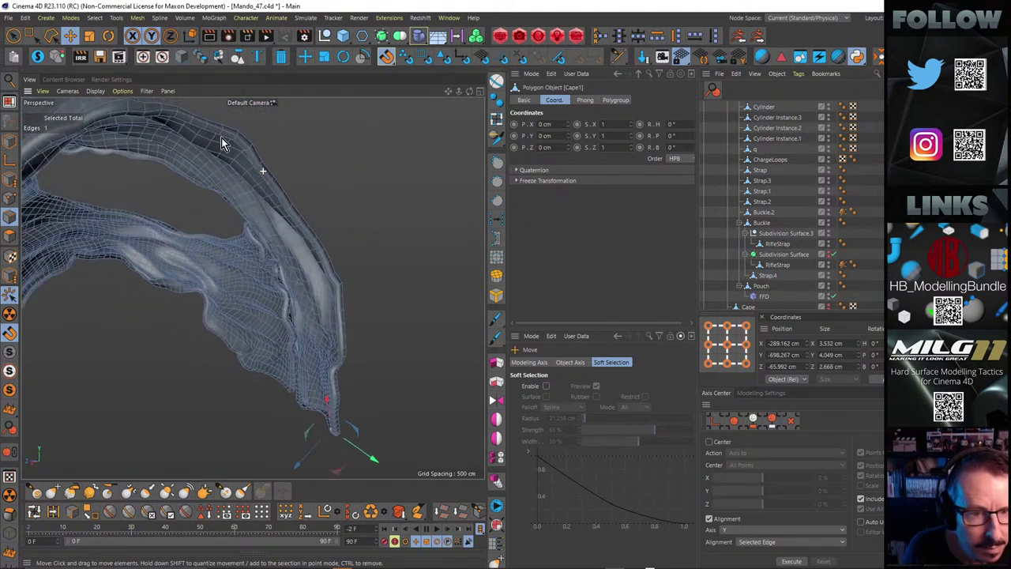
pyautogui.rightClick(113, 94)
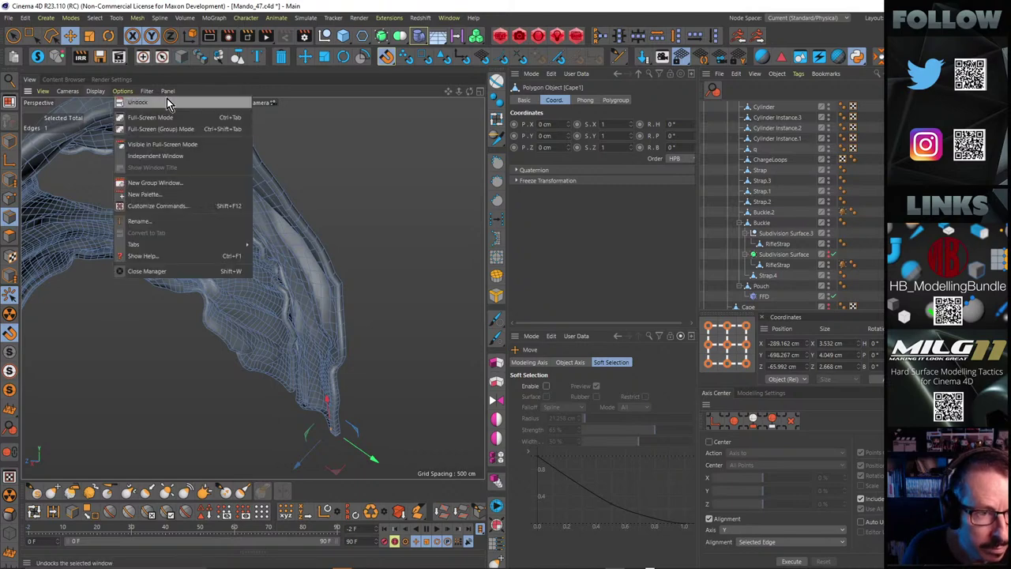
pyautogui.click(316, 112)
pyautogui.keyDown('alt'); pyautogui.moveTo(371, 132); pyautogui.dragTo(139, 104, button='right'); pyautogui.keyUp('alt')
pyautogui.keyDown('alt'); pyautogui.moveTo(139, 103); pyautogui.dragTo(109, 103); pyautogui.keyUp('alt')
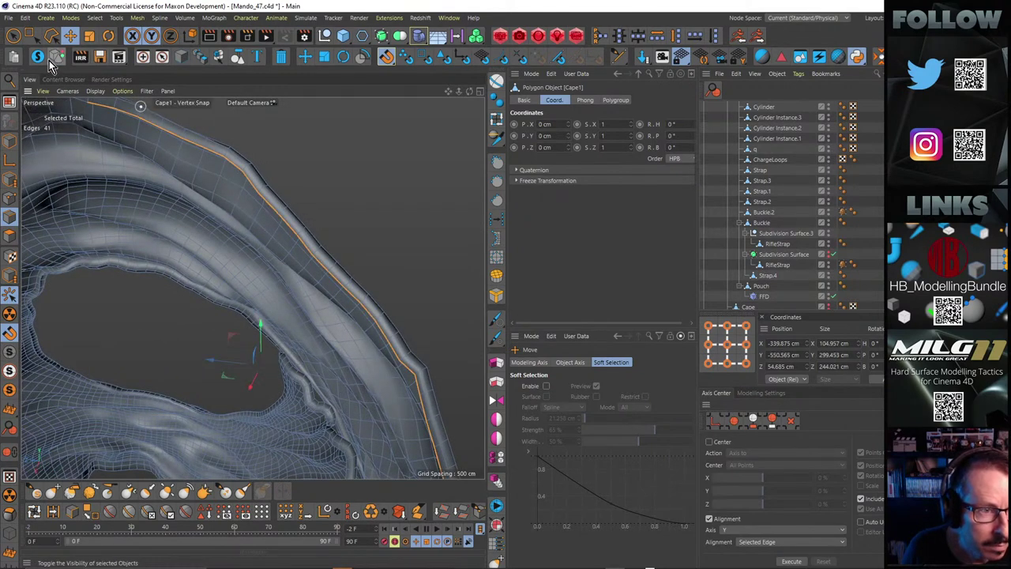
pyautogui.keyDown('alt'); pyautogui.moveTo(140, 105); pyautogui.dragTo(263, 233); pyautogui.keyUp('alt')
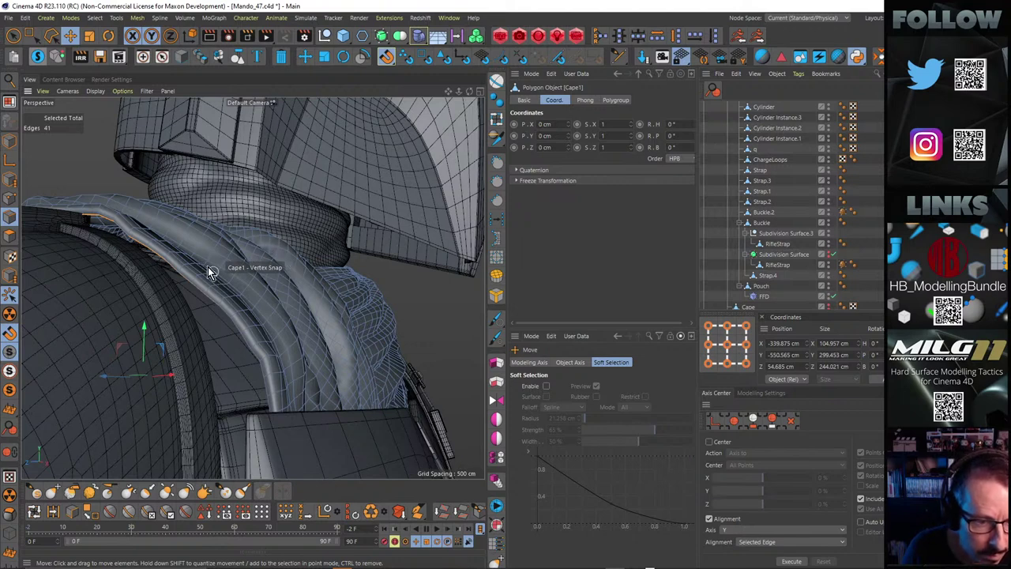
# Disable component snapping and activate the Move tool for the selected border edges
pyautogui.press('m')
pyautogui.press('c')
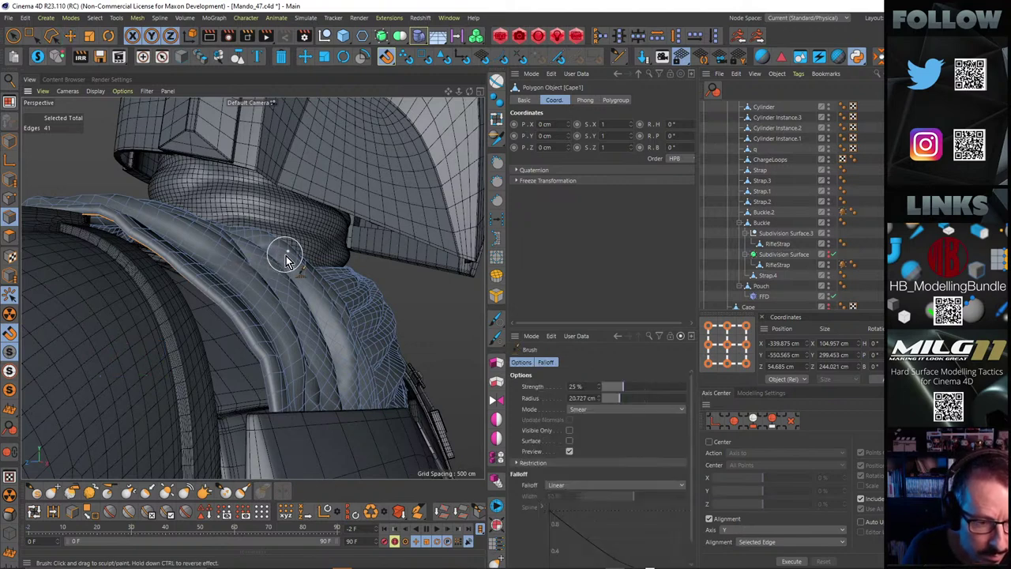
pyautogui.click(385, 57)
pyautogui.click(381, 56)
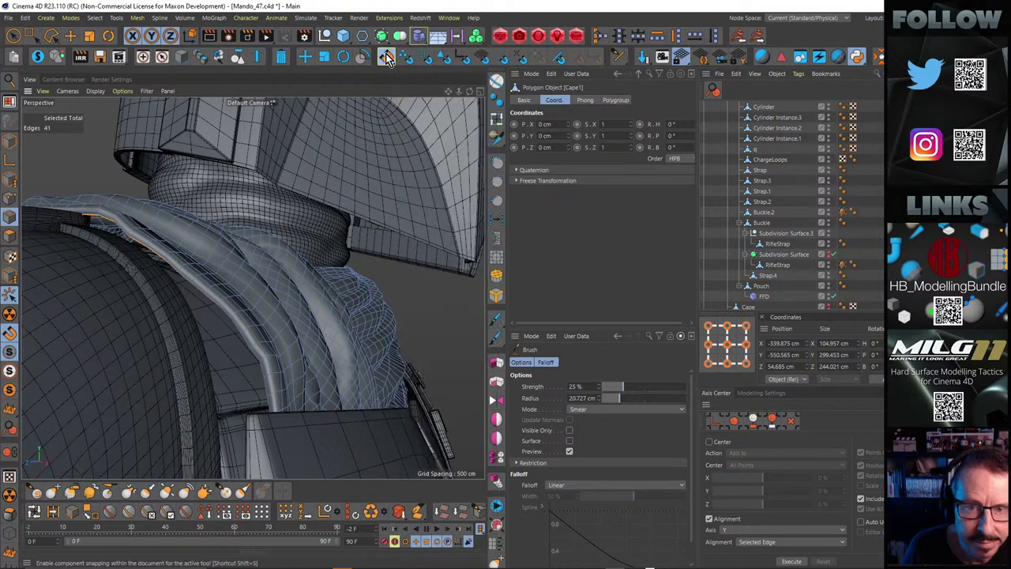
pyautogui.click(69, 35)
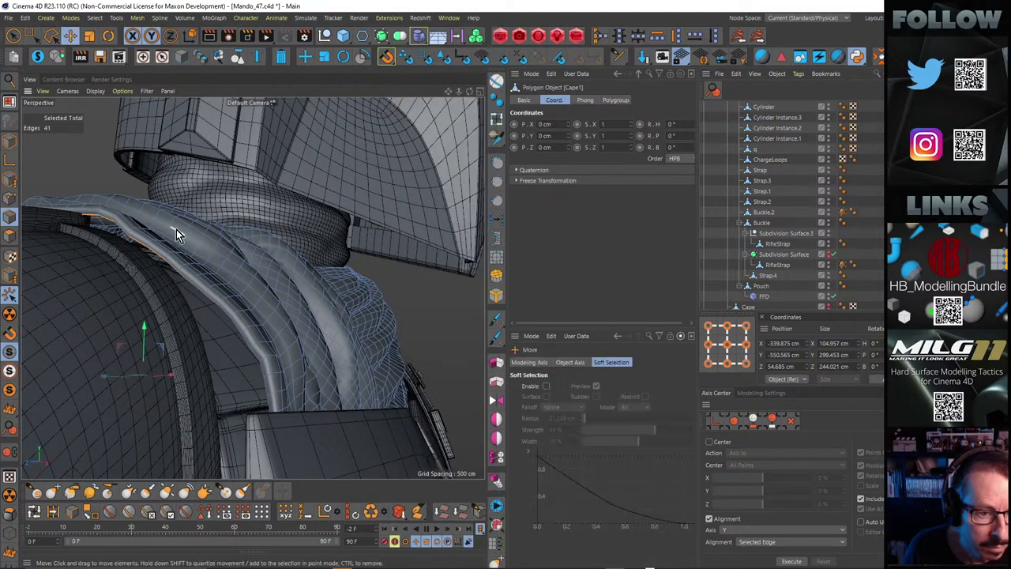
# Remove the rearmost edges above the shoulder armour from the cape border selection with Rectangle Selection
pyautogui.moveTo(176, 229)
pyautogui.keyDown('alt'); pyautogui.mouseDown()
pyautogui.moveTo(192, 264)
pyautogui.moveTo(204, 242)
pyautogui.moveTo(180, 319)
pyautogui.mouseUp(); pyautogui.keyUp('alt')
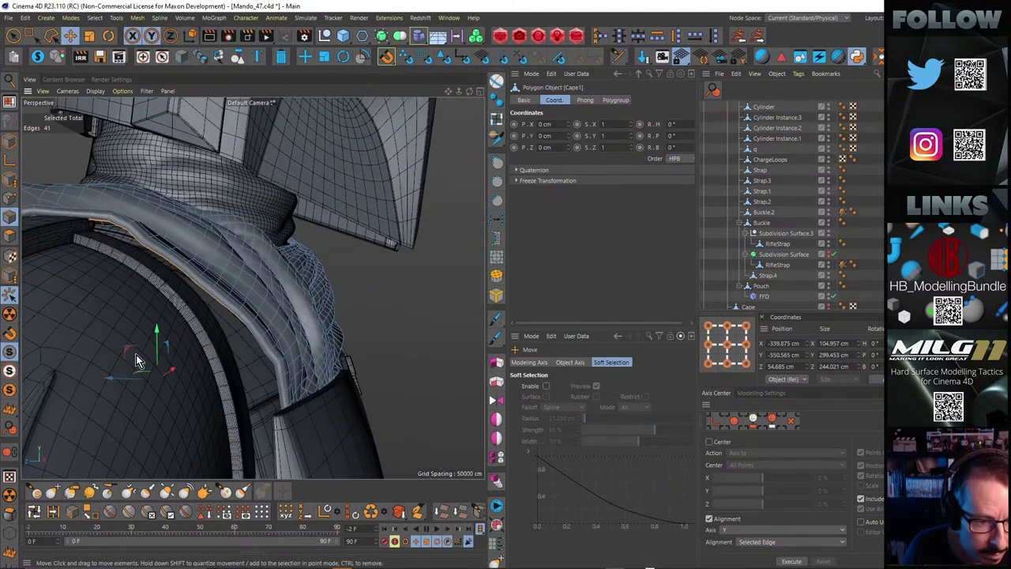
pyautogui.moveTo(130, 356); pyautogui.dragTo(261, 229)
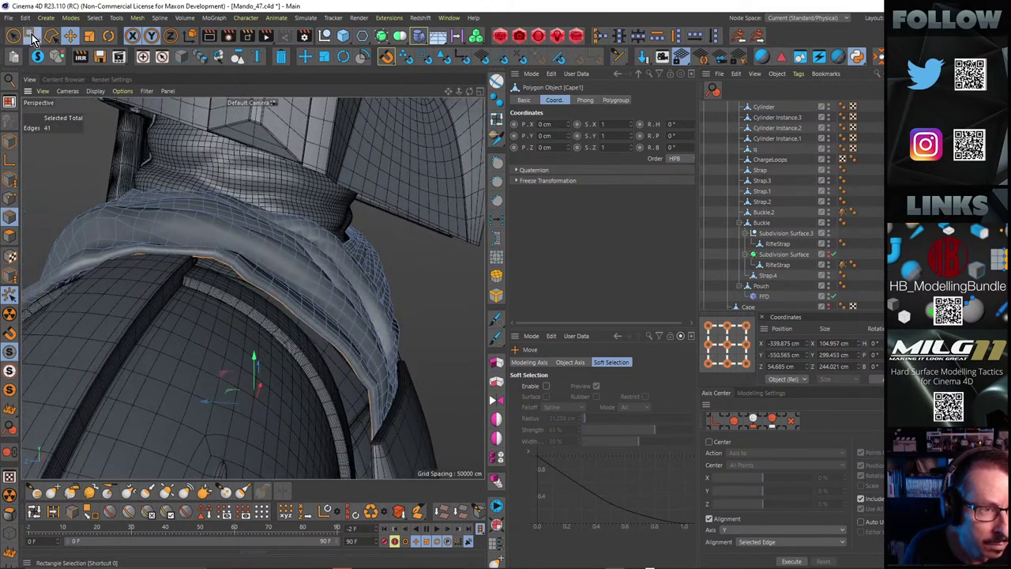
pyautogui.click(33, 36)
pyautogui.keyDown('ctrl'); pyautogui.moveTo(61, 197); pyautogui.dragTo(190, 341); pyautogui.keyUp('ctrl')
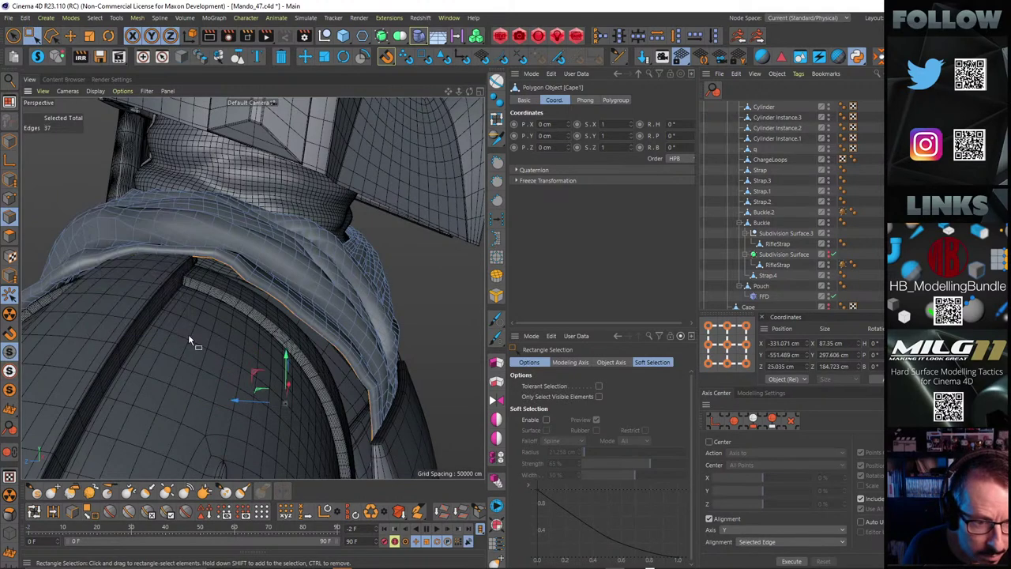
# Trim the cape border edge selection above the shoulder armour and move the remaining edges about 4.5 cm closer to the armour
pyautogui.keyDown('ctrl'); pyautogui.moveTo(140, 237); pyautogui.dragTo(94, 230); pyautogui.keyUp('ctrl')
pyautogui.keyDown('alt'); pyautogui.moveTo(278, 278); pyautogui.dragTo(303, 281); pyautogui.keyUp('alt')
pyautogui.keyDown('alt'); pyautogui.moveTo(311, 320); pyautogui.dragTo(253, 332); pyautogui.keyUp('alt')
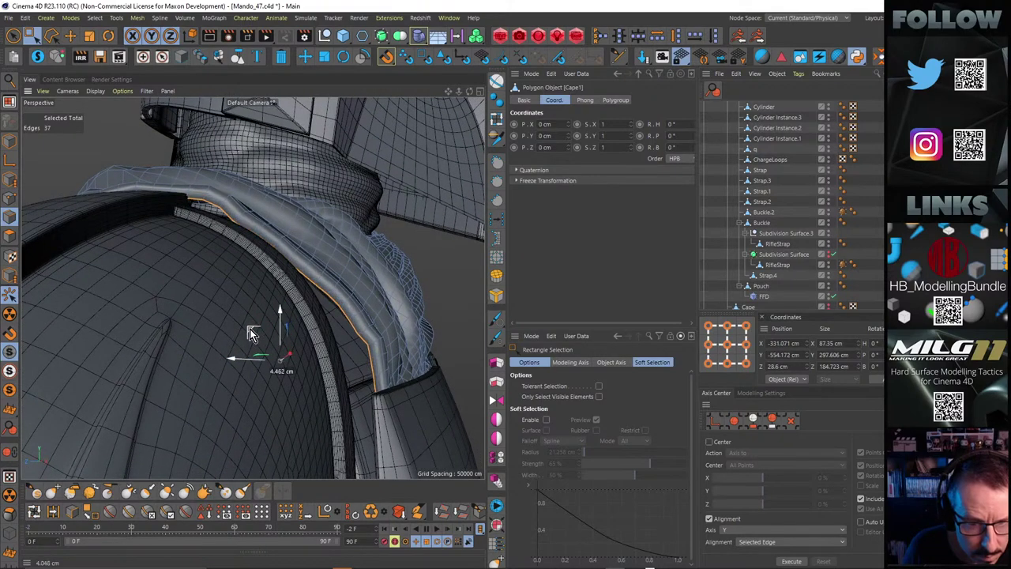
# Reduce the selection to 22 border edges along the front curve of the cape and shift them toward the shoulder armour
pyautogui.keyDown('alt'); pyautogui.moveTo(359, 313); pyautogui.dragTo(363, 336); pyautogui.keyUp('alt')
pyautogui.keyDown('ctrl'); pyautogui.moveTo(87, 142); pyautogui.dragTo(322, 298); pyautogui.keyUp('ctrl')
pyautogui.keyDown('alt'); pyautogui.moveTo(353, 362); pyautogui.dragTo(379, 399); pyautogui.keyUp('alt')
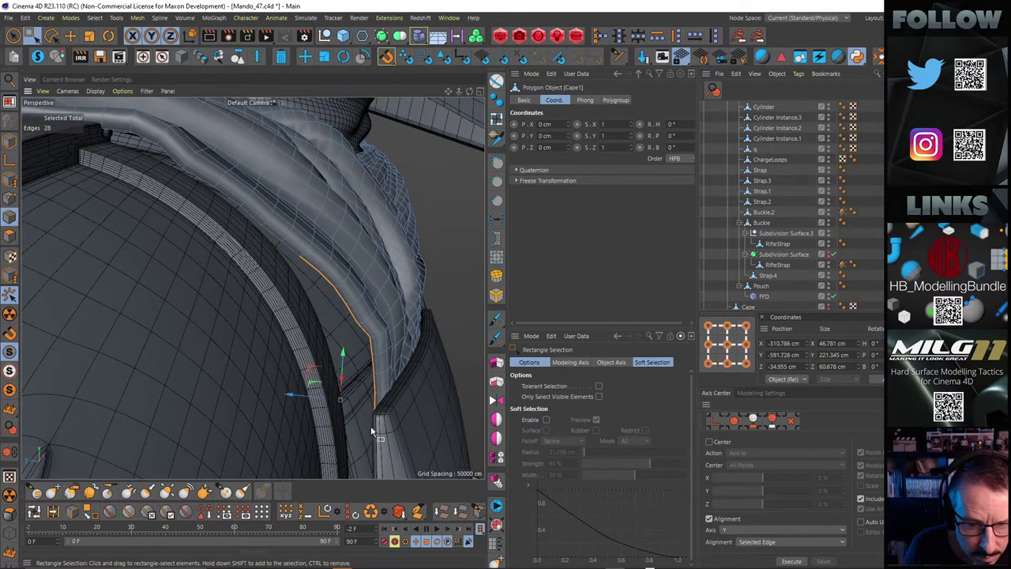
pyautogui.moveTo(344, 457)
pyautogui.mouseDown()
pyautogui.moveTo(412, 369)
pyautogui.moveTo(420, 381)
pyautogui.mouseUp()
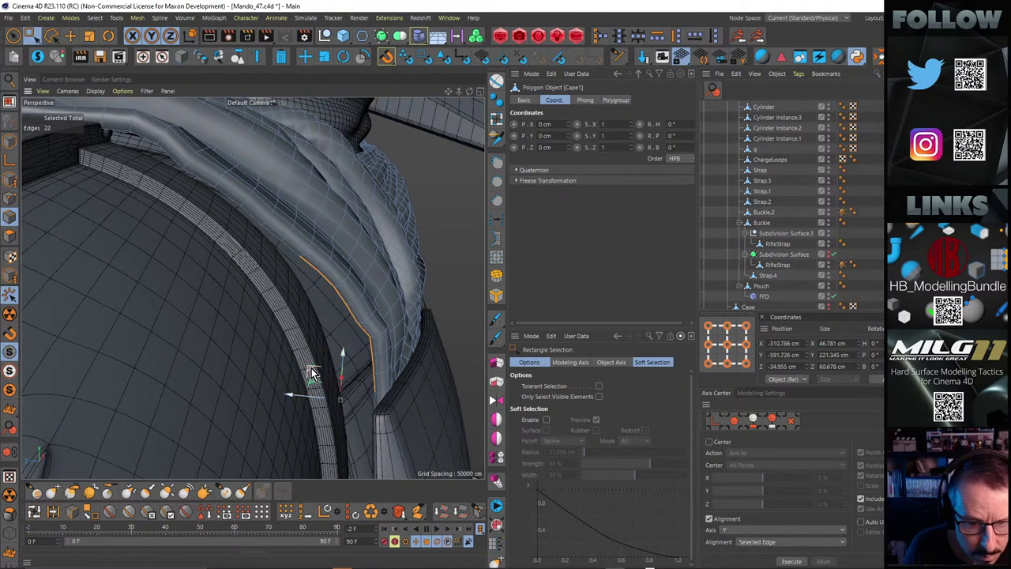
pyautogui.moveTo(313, 374); pyautogui.dragTo(299, 369)
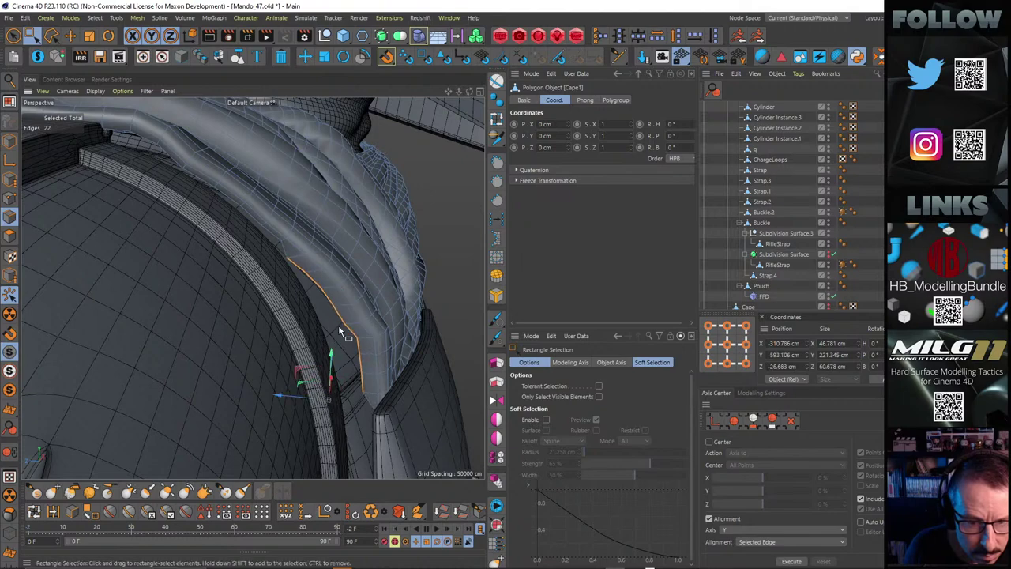
# Select the four cape border edges just above the adjusted section with the Move tool and shift them slightly toward the armour
pyautogui.keyDown('alt'); pyautogui.moveTo(338, 328); pyautogui.dragTo(293, 261); pyautogui.keyUp('alt')
pyautogui.click(71, 39)
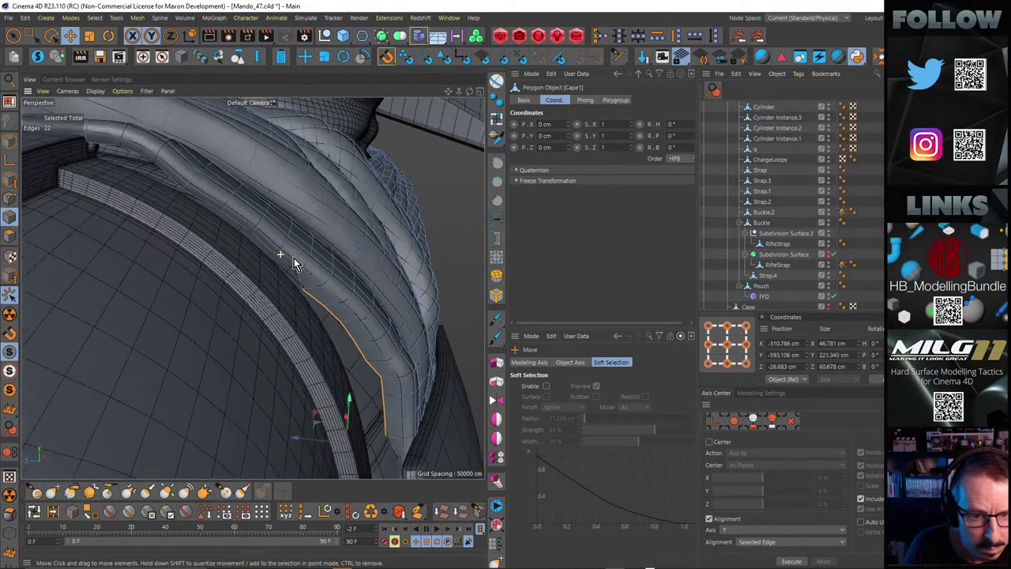
pyautogui.click(288, 269)
pyautogui.keyDown('ctrl'); pyautogui.keyDown('shift'); pyautogui.click(202, 204); pyautogui.keyUp('shift'); pyautogui.keyUp('ctrl')
pyautogui.keyDown('alt'); pyautogui.moveTo(217, 199); pyautogui.dragTo(282, 219); pyautogui.keyUp('alt')
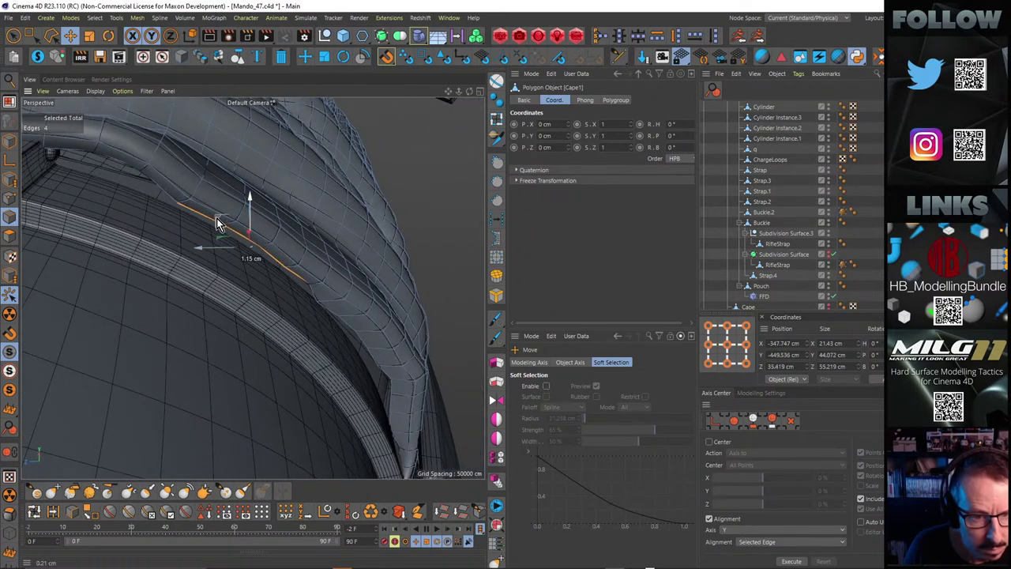
# Select a run of 16 border edges over the shoulder, move it about 4 cm toward the armour, and render the view
pyautogui.keyDown('alt'); pyautogui.moveTo(168, 178); pyautogui.dragTo(157, 160); pyautogui.keyUp('alt')
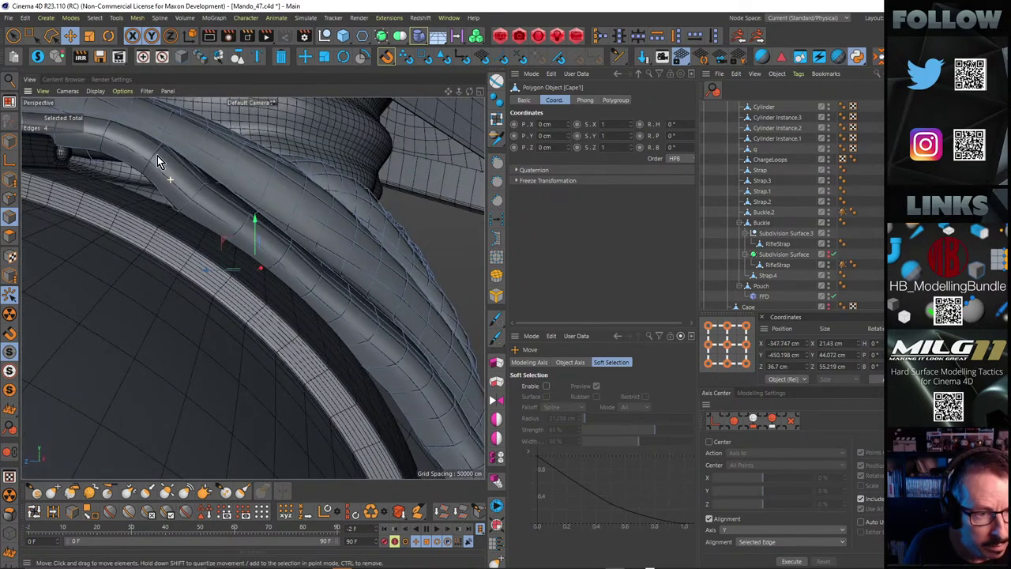
pyautogui.click(77, 152)
pyautogui.keyDown('alt'); pyautogui.moveTo(77, 152); pyautogui.dragTo(323, 342); pyautogui.keyUp('alt')
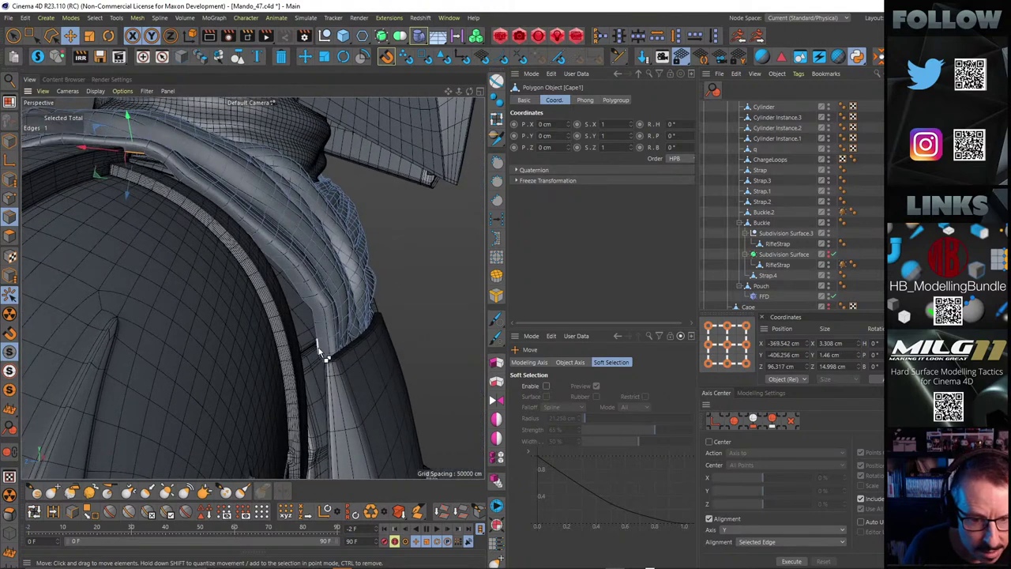
pyautogui.keyDown('alt'); pyautogui.moveTo(311, 271); pyautogui.dragTo(246, 261); pyautogui.keyUp('alt')
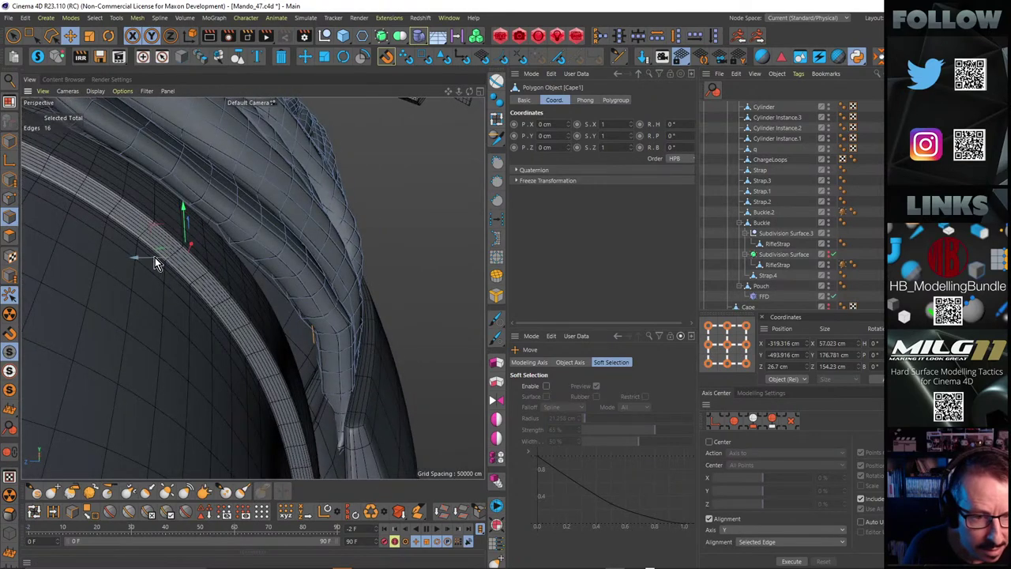
pyautogui.keyDown('alt'); pyautogui.moveTo(147, 260); pyautogui.dragTo(282, 325); pyautogui.keyUp('alt')
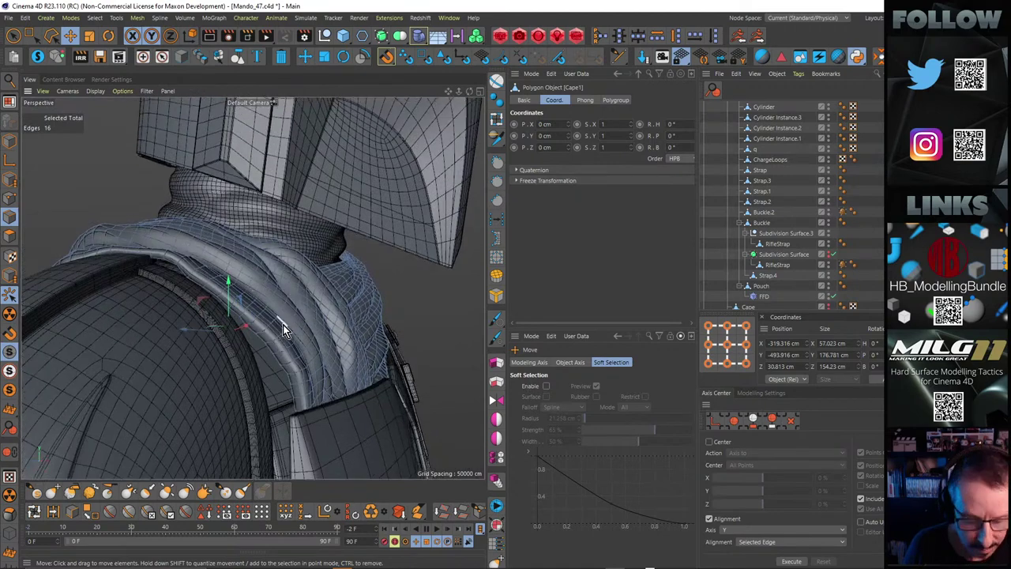
pyautogui.hotkey('ctrl', 'r')
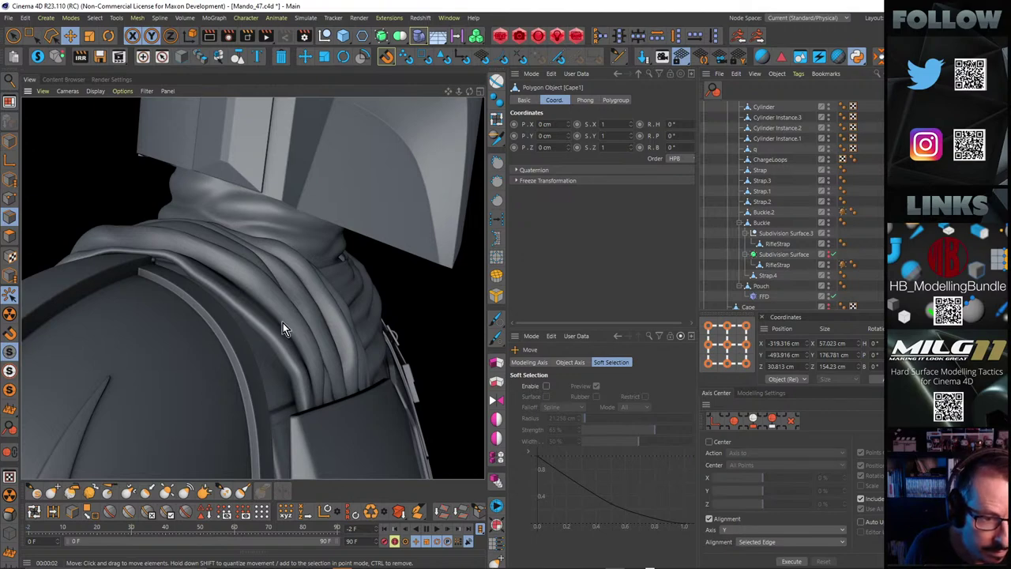
# Clear the cape's edge selection and activate the Brush tool near the border above the shoulder armour
pyautogui.keyDown('alt'); pyautogui.moveTo(175, 252); pyautogui.dragTo(117, 275); pyautogui.keyUp('alt')
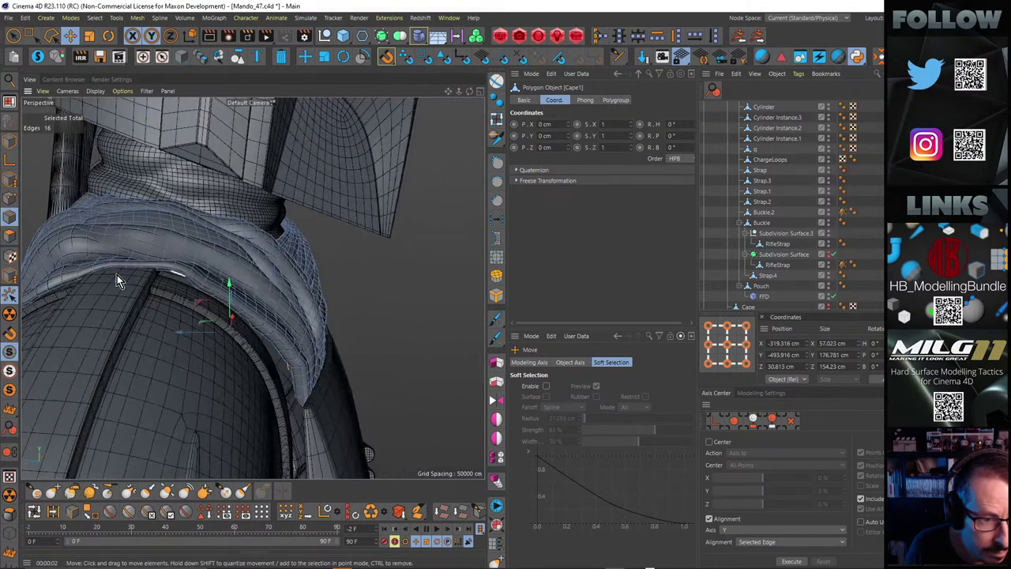
pyautogui.keyDown('alt'); pyautogui.moveTo(116, 275); pyautogui.dragTo(183, 261, button='right'); pyautogui.keyUp('alt')
pyautogui.keyDown('alt'); pyautogui.moveTo(183, 261); pyautogui.dragTo(259, 269); pyautogui.keyUp('alt')
pyautogui.keyDown('shift'); pyautogui.doubleClick(259, 269); pyautogui.keyUp('shift')
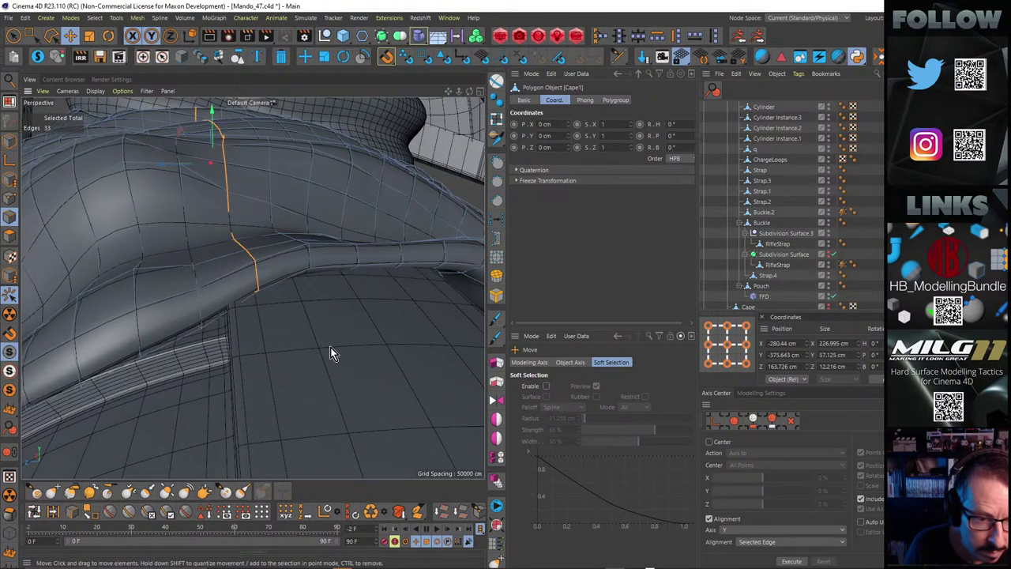
pyautogui.hotkey('ctrl', 'shift', 'a')
pyautogui.rightClick(296, 369)
pyautogui.click(303, 372)
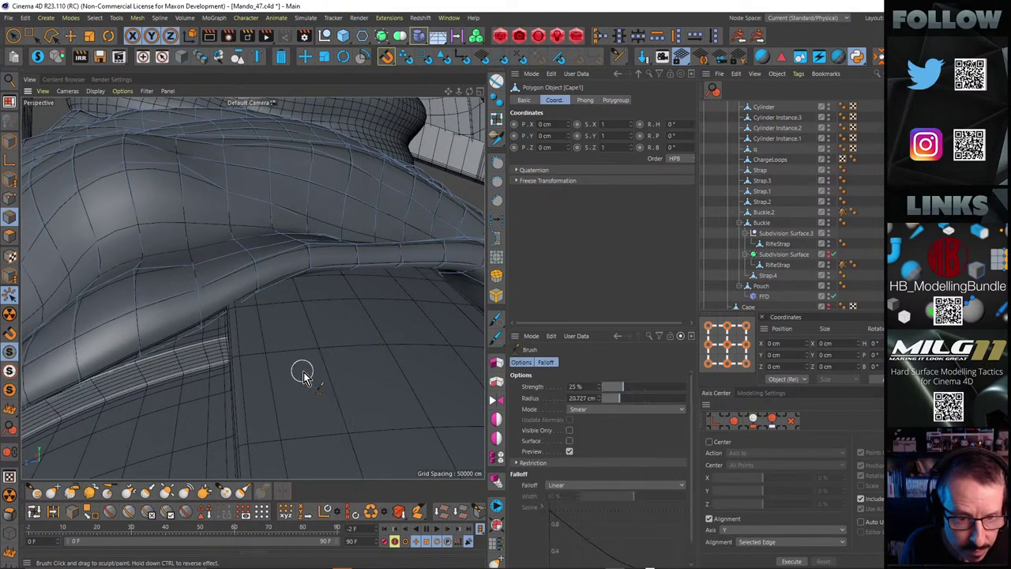
# Set the brush radius to about 44 cm and smear the cape border where it meets the top of the shoulder armour
pyautogui.moveTo(303, 374)
pyautogui.keyDown('alt'); pyautogui.mouseDown()
pyautogui.moveTo(267, 334)
pyautogui.moveTo(280, 339)
pyautogui.mouseUp(); pyautogui.keyUp('alt')
pyautogui.moveTo(280, 338); pyautogui.dragTo(371, 321, button='middle')
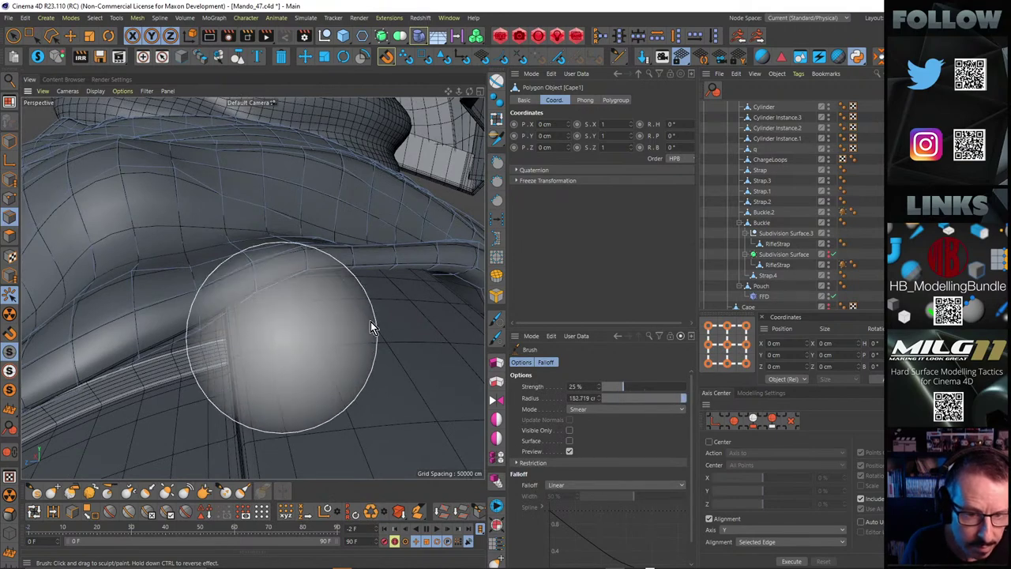
pyautogui.moveTo(255, 308)
pyautogui.keyDown('alt'); pyautogui.mouseDown()
pyautogui.moveTo(274, 311)
pyautogui.moveTo(240, 312)
pyautogui.moveTo(228, 334)
pyautogui.moveTo(266, 332)
pyautogui.moveTo(322, 350)
pyautogui.mouseUp(); pyautogui.keyUp('alt')
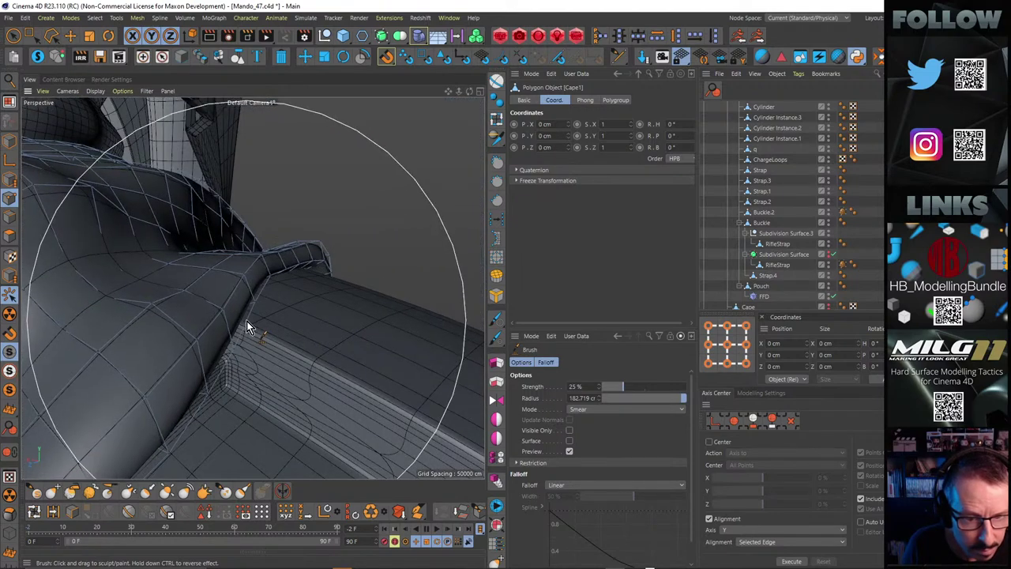
pyautogui.moveTo(329, 257)
pyautogui.mouseDown(button='middle')
pyautogui.moveTo(356, 256)
pyautogui.moveTo(83, 264)
pyautogui.mouseUp(button='middle')
pyautogui.keyDown('alt'); pyautogui.moveTo(358, 270); pyautogui.dragTo(289, 294); pyautogui.keyUp('alt')
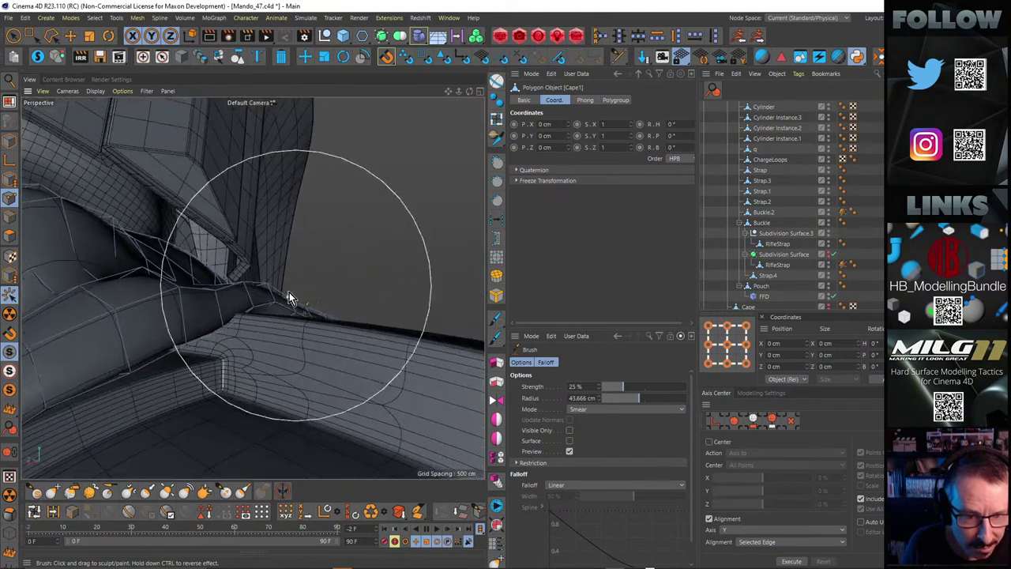
pyautogui.moveTo(240, 315)
pyautogui.mouseDown()
pyautogui.moveTo(242, 278)
pyautogui.moveTo(169, 320)
pyautogui.moveTo(190, 297)
pyautogui.moveTo(201, 357)
pyautogui.moveTo(255, 301)
pyautogui.mouseUp()
pyautogui.keyDown('alt'); pyautogui.moveTo(256, 302); pyautogui.dragTo(129, 280, button='right'); pyautogui.keyUp('alt')
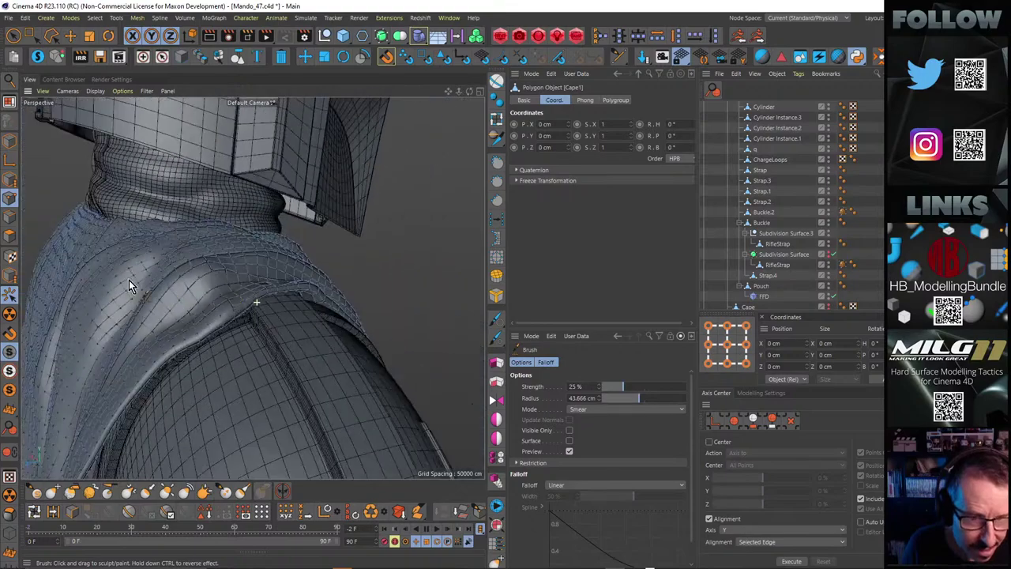
# Examine the cape from the shoulder around to the back, and render the view of the rifle lying against it
pyautogui.keyDown('alt'); pyautogui.moveTo(273, 287); pyautogui.dragTo(183, 307); pyautogui.keyUp('alt')
pyautogui.keyDown('alt'); pyautogui.moveTo(255, 277); pyautogui.dragTo(186, 267, button='right'); pyautogui.keyUp('alt')
pyautogui.keyDown('alt'); pyautogui.moveTo(243, 260); pyautogui.dragTo(173, 261); pyautogui.keyUp('alt')
pyautogui.keyDown('alt'); pyautogui.moveTo(253, 241); pyautogui.dragTo(118, 235, button='right'); pyautogui.keyUp('alt')
pyautogui.keyDown('alt'); pyautogui.moveTo(257, 264); pyautogui.dragTo(308, 267, button='right'); pyautogui.keyUp('alt')
pyautogui.keyDown('alt'); pyautogui.moveTo(271, 274); pyautogui.dragTo(73, 251); pyautogui.keyUp('alt')
pyautogui.keyDown('alt'); pyautogui.moveTo(293, 239); pyautogui.dragTo(332, 242); pyautogui.keyUp('alt')
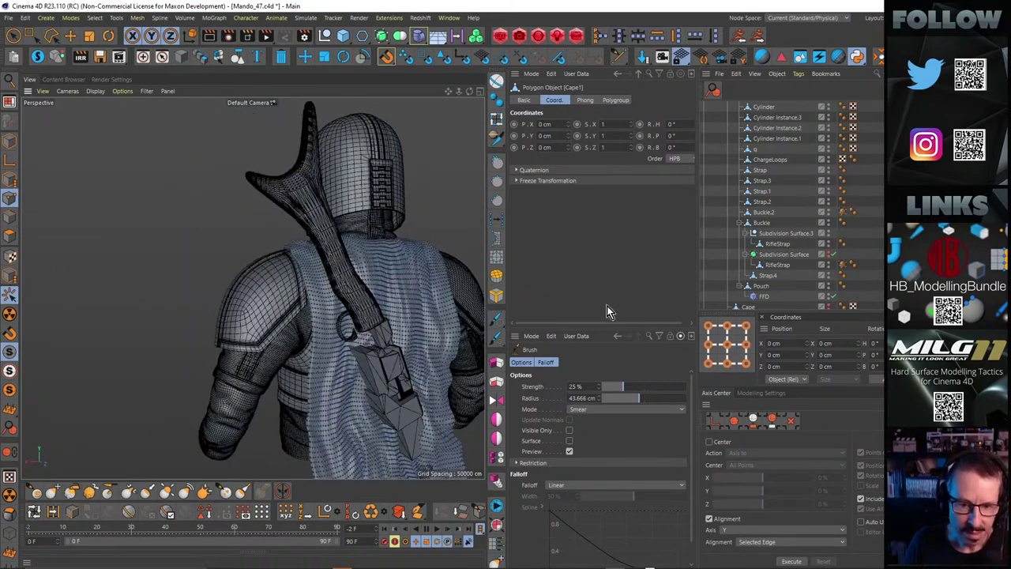
pyautogui.keyDown('alt'); pyautogui.moveTo(387, 322); pyautogui.dragTo(312, 282); pyautogui.keyUp('alt')
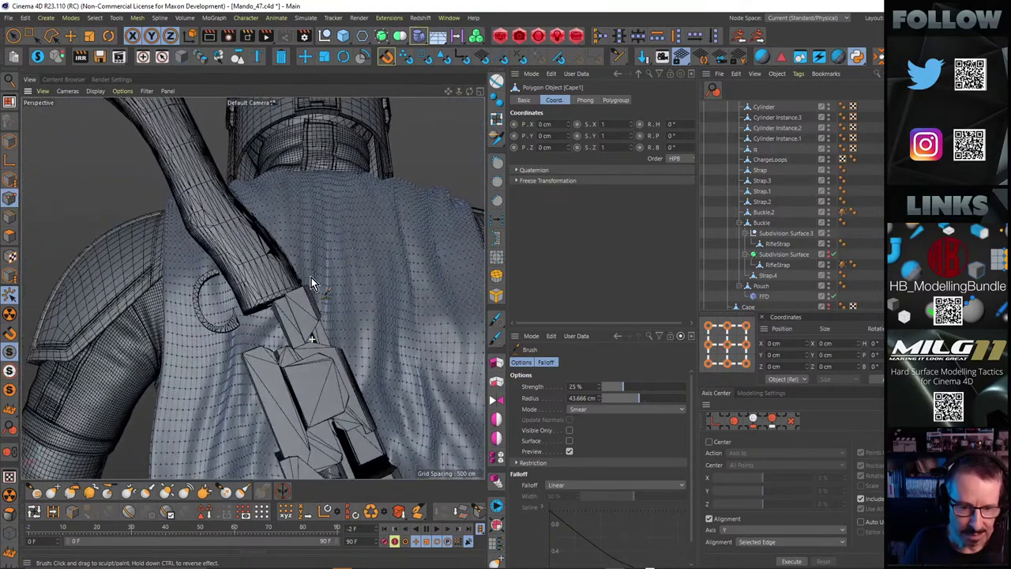
pyautogui.keyDown('alt'); pyautogui.moveTo(342, 316); pyautogui.dragTo(354, 356); pyautogui.keyUp('alt')
pyautogui.keyDown('alt'); pyautogui.moveTo(281, 340); pyautogui.dragTo(231, 356); pyautogui.keyUp('alt')
pyautogui.hotkey('ctrl', 'r')
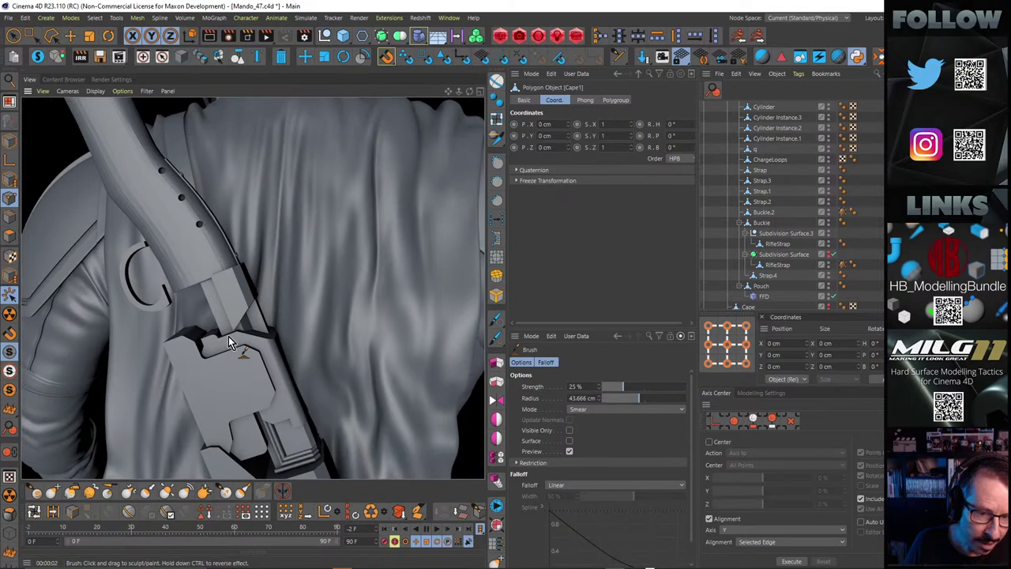
pyautogui.keyDown('alt'); pyautogui.moveTo(243, 334); pyautogui.dragTo(208, 326, button='right'); pyautogui.keyUp('alt')
pyautogui.keyDown('alt'); pyautogui.moveTo(209, 326); pyautogui.dragTo(207, 286); pyautogui.keyUp('alt')
pyautogui.keyDown('alt'); pyautogui.moveTo(214, 289); pyautogui.dragTo(200, 299, button='right'); pyautogui.keyUp('alt')
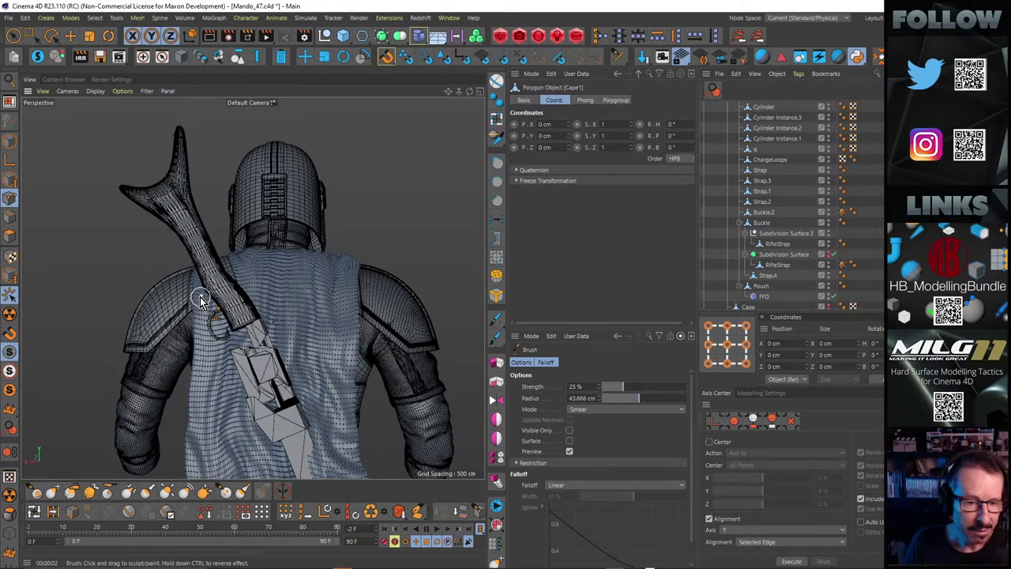
# Examine how the cape fits around the shoulder strap, rifle and chest armour from the front
pyautogui.keyDown('alt'); pyautogui.moveTo(199, 299); pyautogui.dragTo(316, 276); pyautogui.keyUp('alt')
pyautogui.keyDown('alt'); pyautogui.moveTo(210, 284); pyautogui.dragTo(312, 294); pyautogui.keyUp('alt')
pyautogui.keyDown('alt'); pyautogui.moveTo(267, 280); pyautogui.dragTo(364, 271, button='right'); pyautogui.keyUp('alt')
pyautogui.moveTo(349, 295)
pyautogui.keyDown('alt'); pyautogui.mouseDown()
pyautogui.moveTo(362, 274)
pyautogui.moveTo(329, 294)
pyautogui.moveTo(363, 291)
pyautogui.mouseUp(); pyautogui.keyUp('alt')
pyautogui.scroll(3, 361, 276)
pyautogui.scroll(-10, 363, 289)
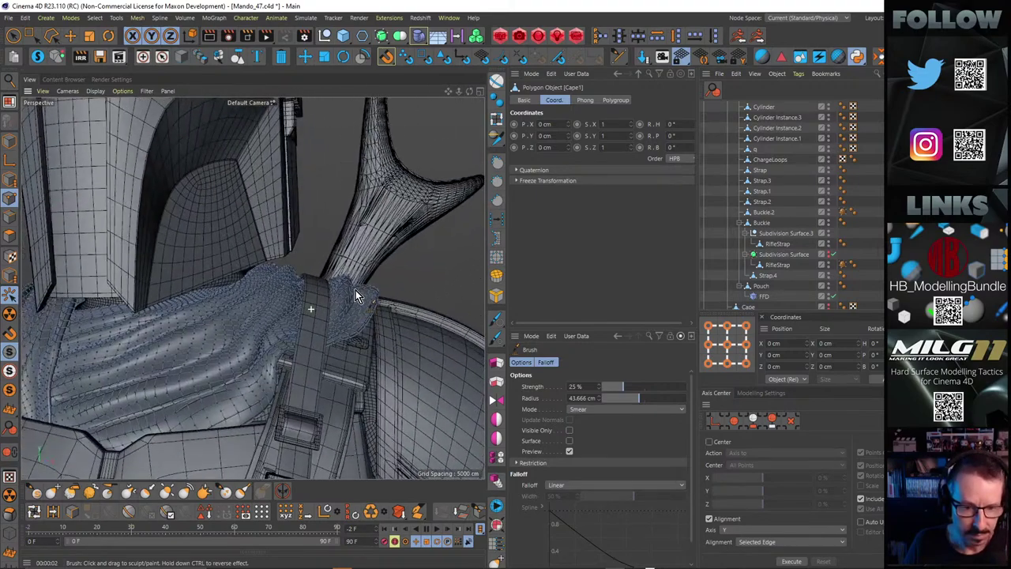
pyautogui.keyDown('alt'); pyautogui.moveTo(275, 393); pyautogui.dragTo(275, 312); pyautogui.keyUp('alt')
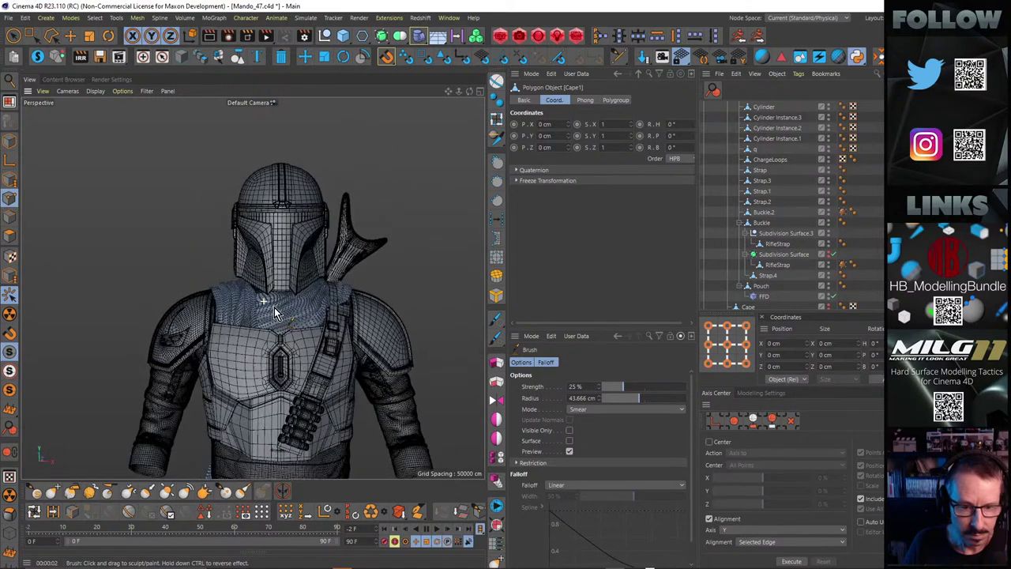